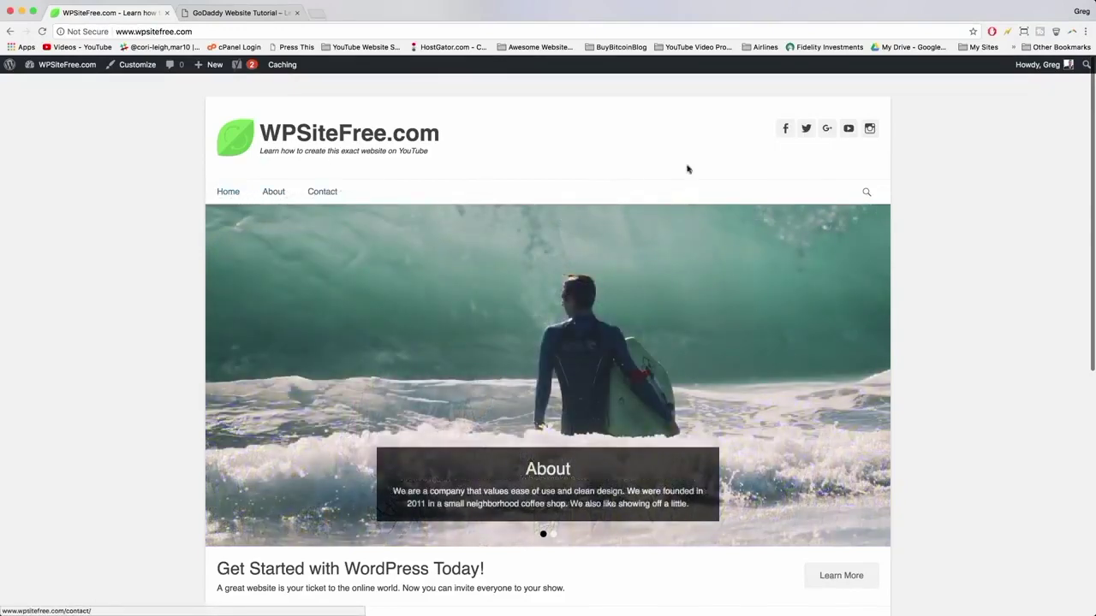
# Step: Open the site search box and step back through the hero slider slides
pyautogui.click(865, 192)
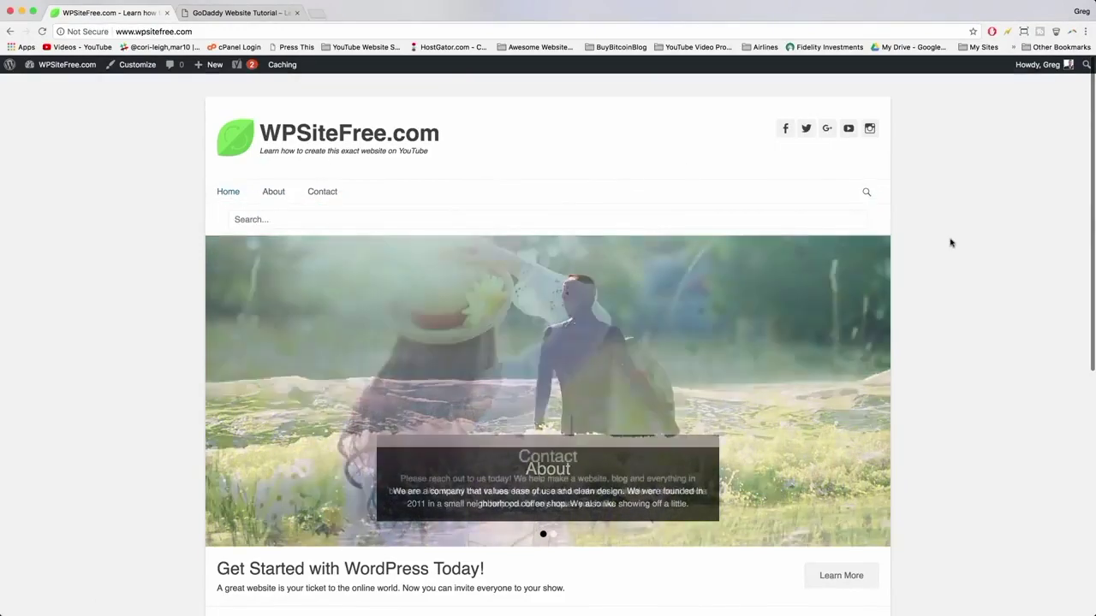
pyautogui.scroll(-2, 951, 244)
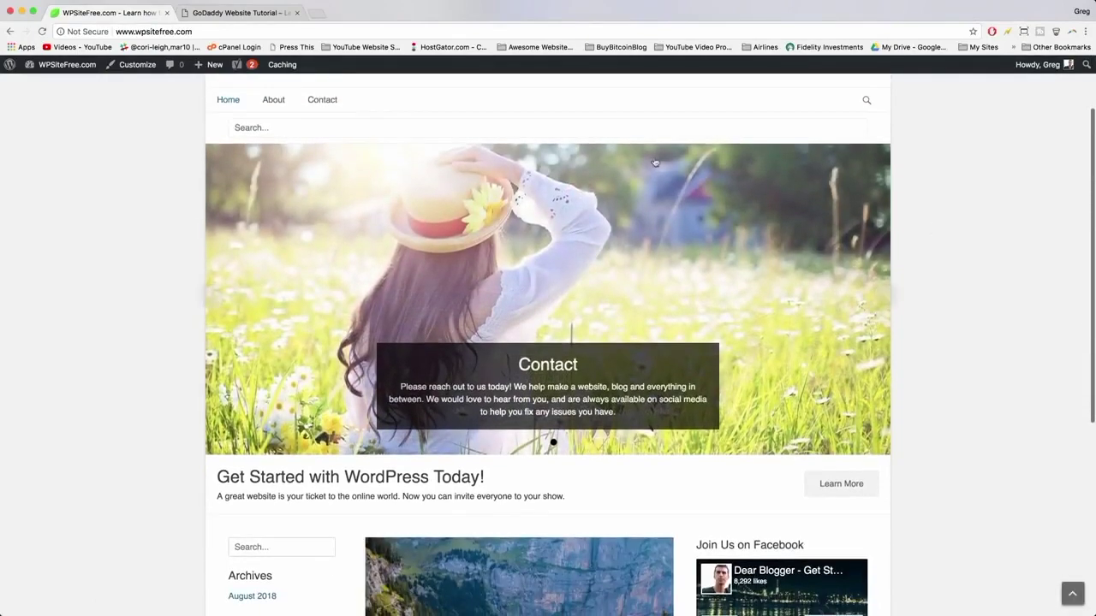
pyautogui.click(239, 295)
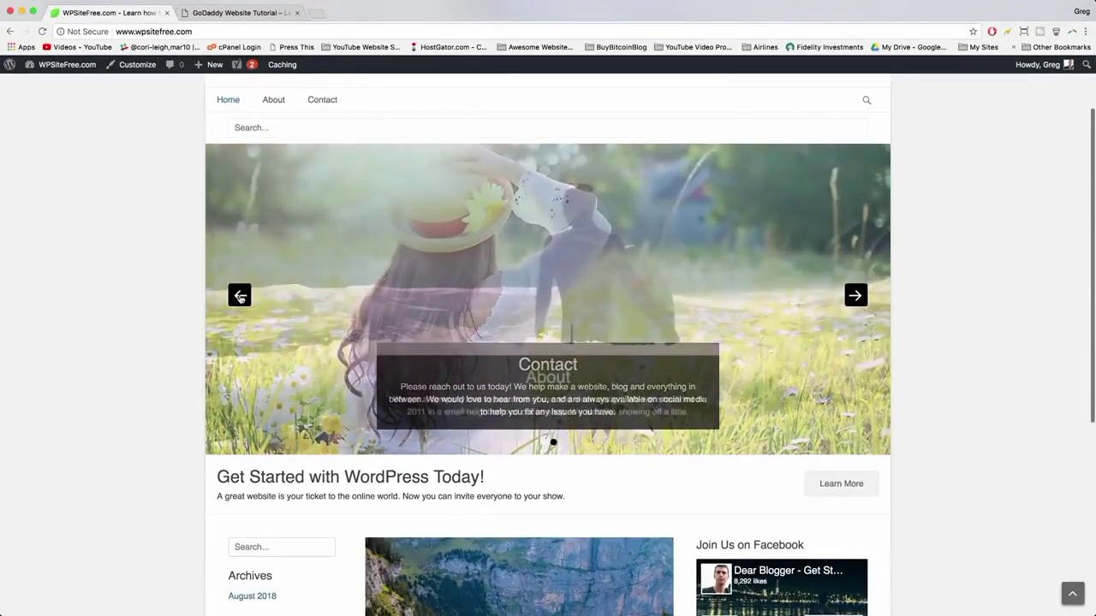
pyautogui.click(240, 296)
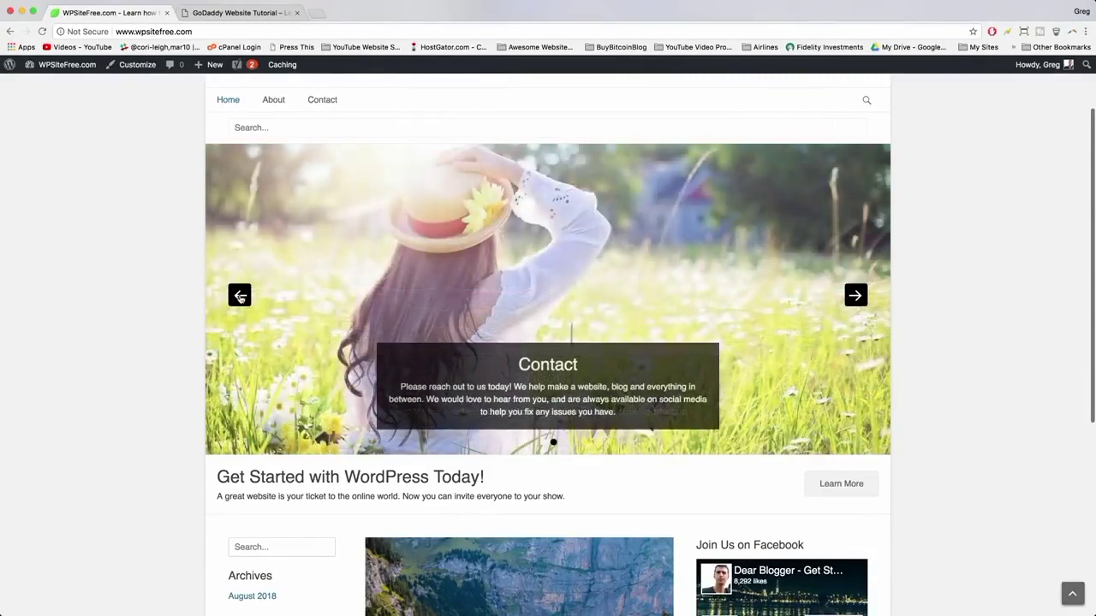
pyautogui.click(241, 297)
pyautogui.click(241, 298)
# Step: Scroll down past the blog post and Archives sidebar to the footer, then back up
pyautogui.scroll(-1, 240, 297)
pyautogui.scroll(-1, 241, 298)
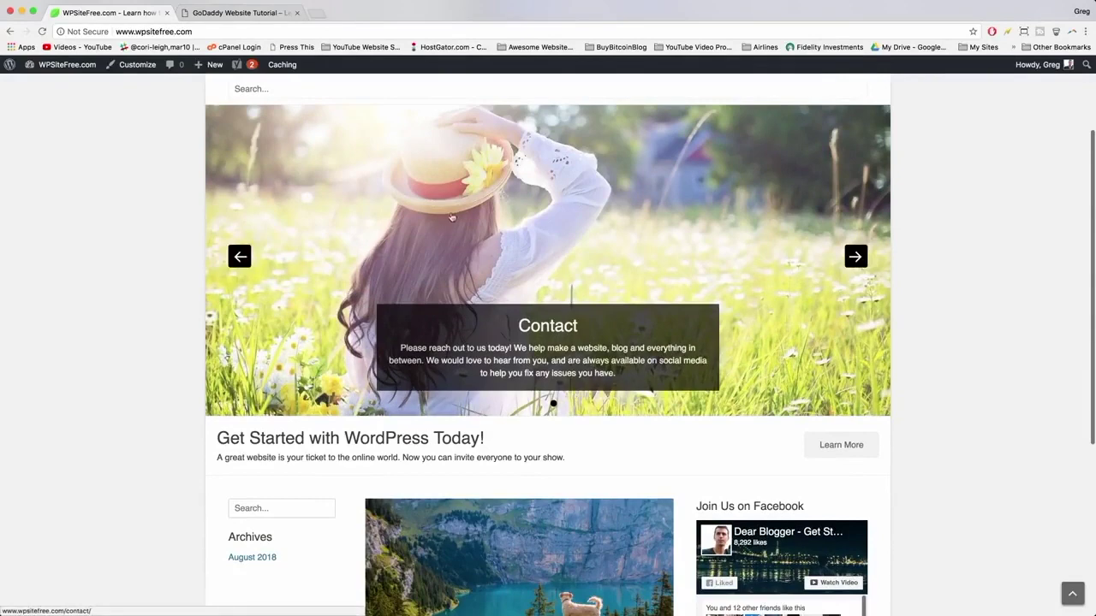
pyautogui.scroll(-3, 454, 184)
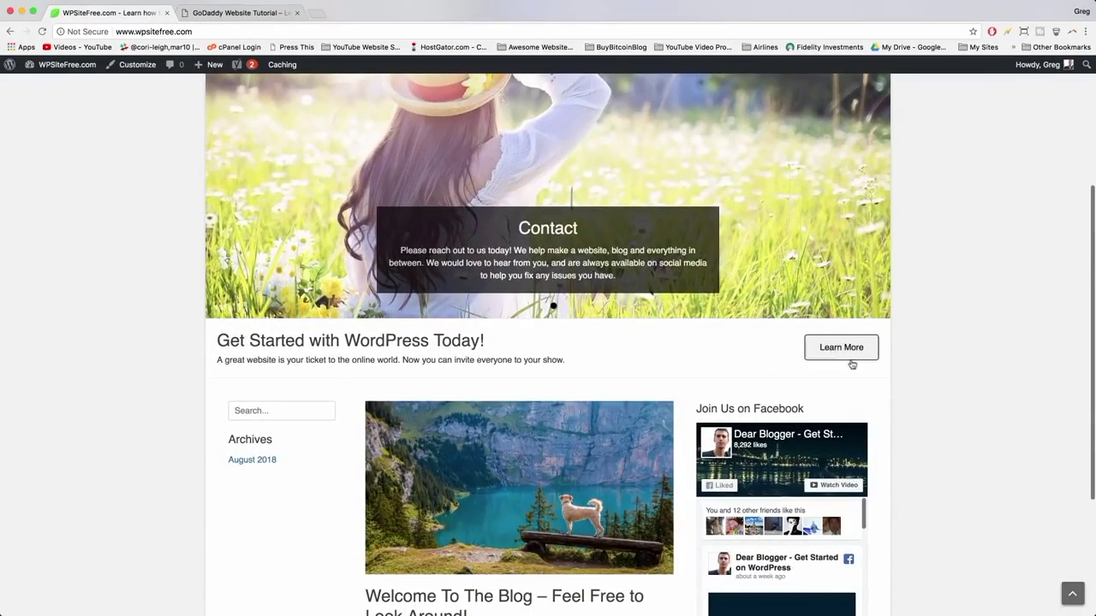
pyautogui.scroll(-2, 851, 359)
pyautogui.scroll(-2, 851, 364)
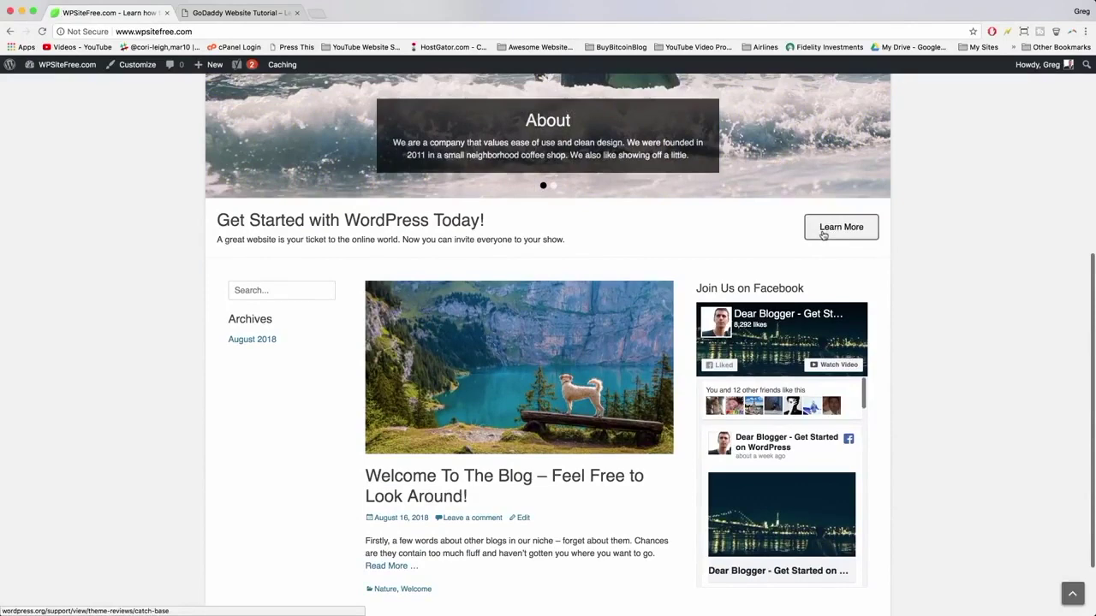
pyautogui.scroll(-2, 668, 227)
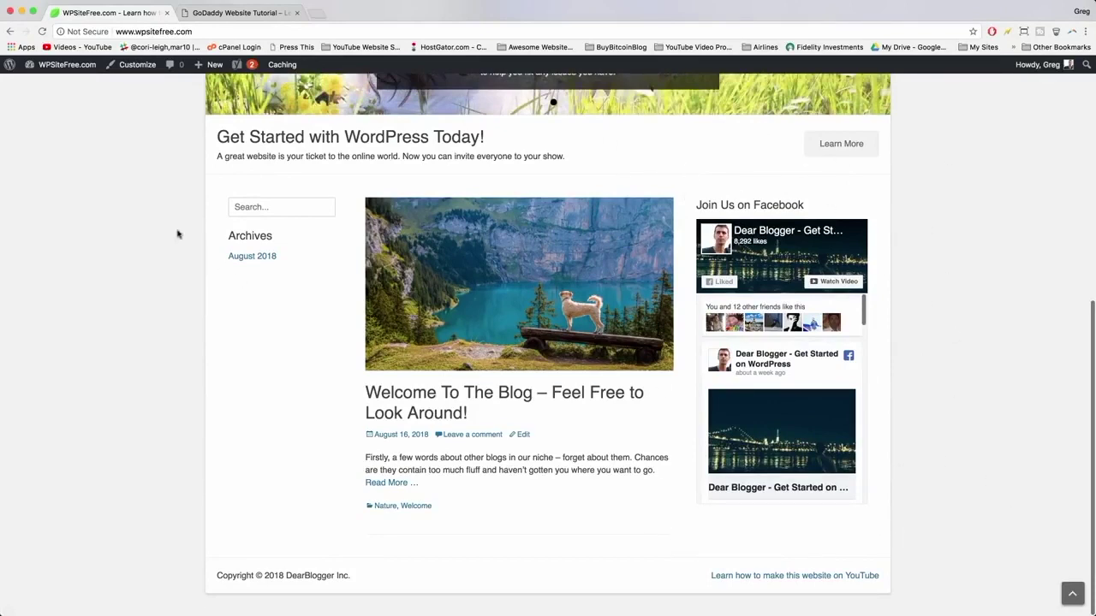
pyautogui.doubleClick(248, 236)
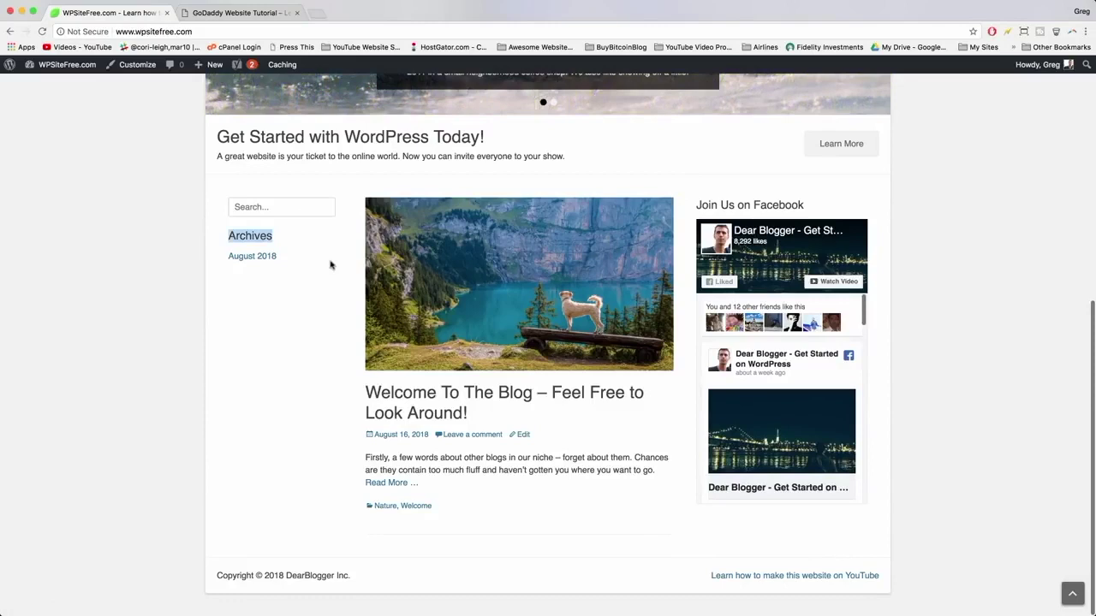
pyautogui.click(946, 277)
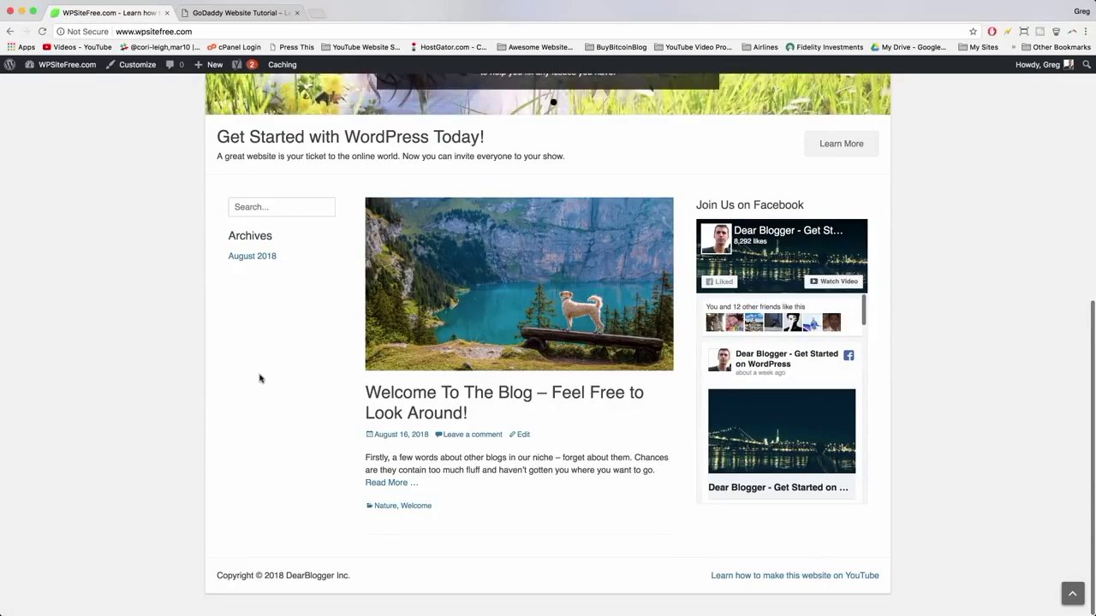
pyautogui.scroll(10, 605, 378)
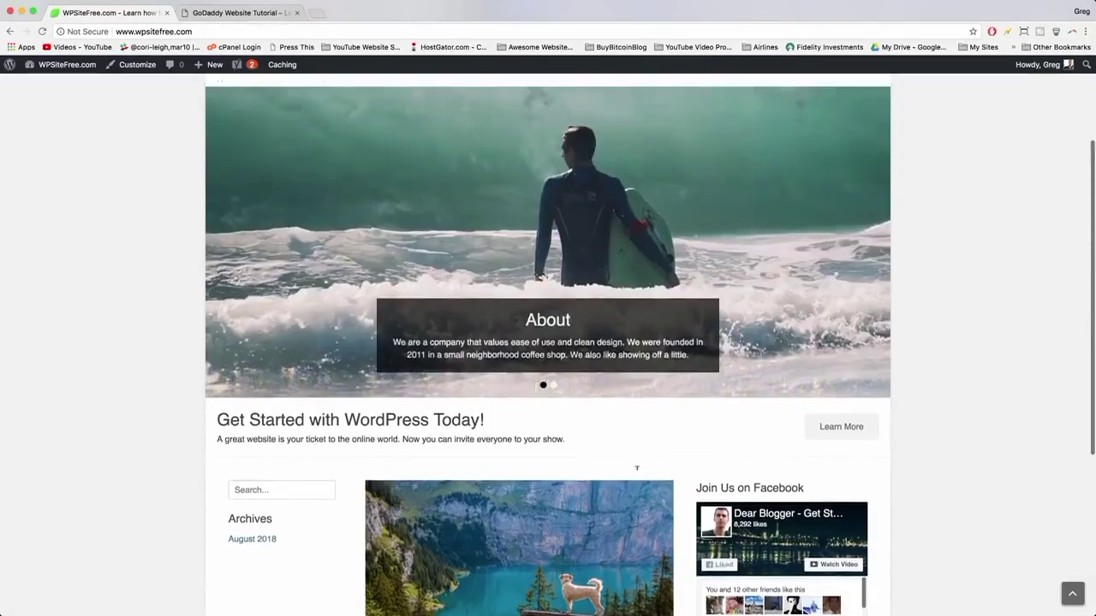
# Step: View the WPSiteFree.com About page, scrolling through its content
pyautogui.click(276, 192)
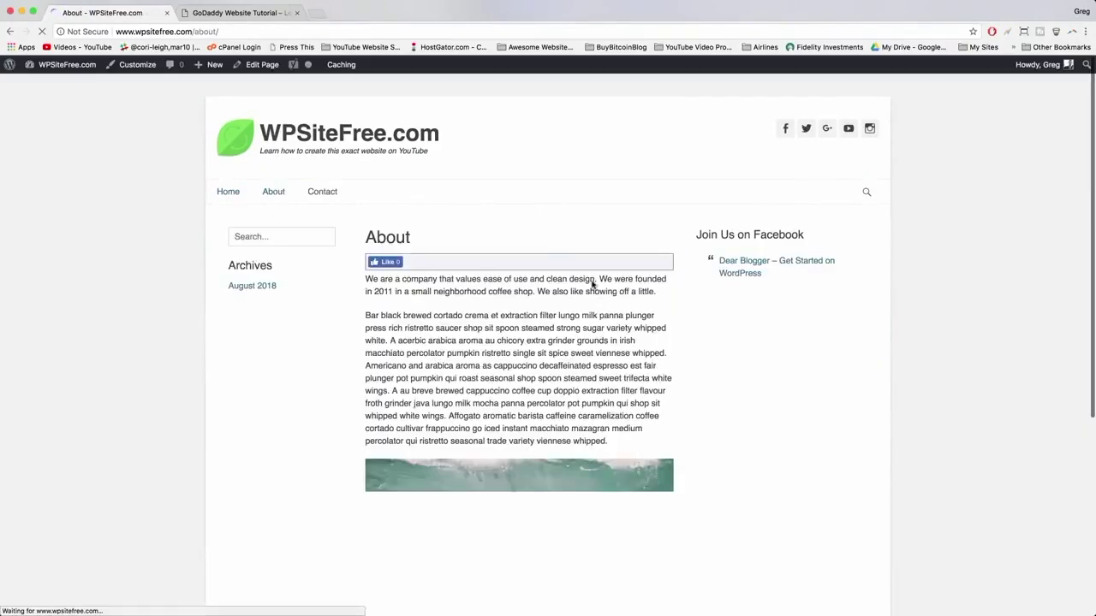
pyautogui.scroll(-2, 590, 283)
pyautogui.scroll(-7, 591, 278)
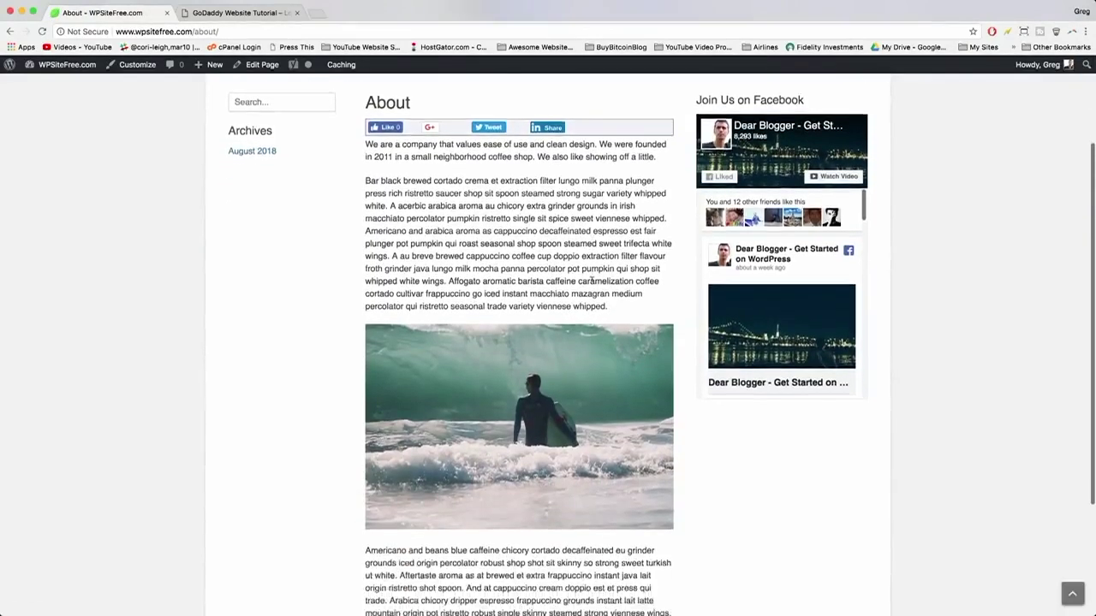
pyautogui.scroll(9, 471, 439)
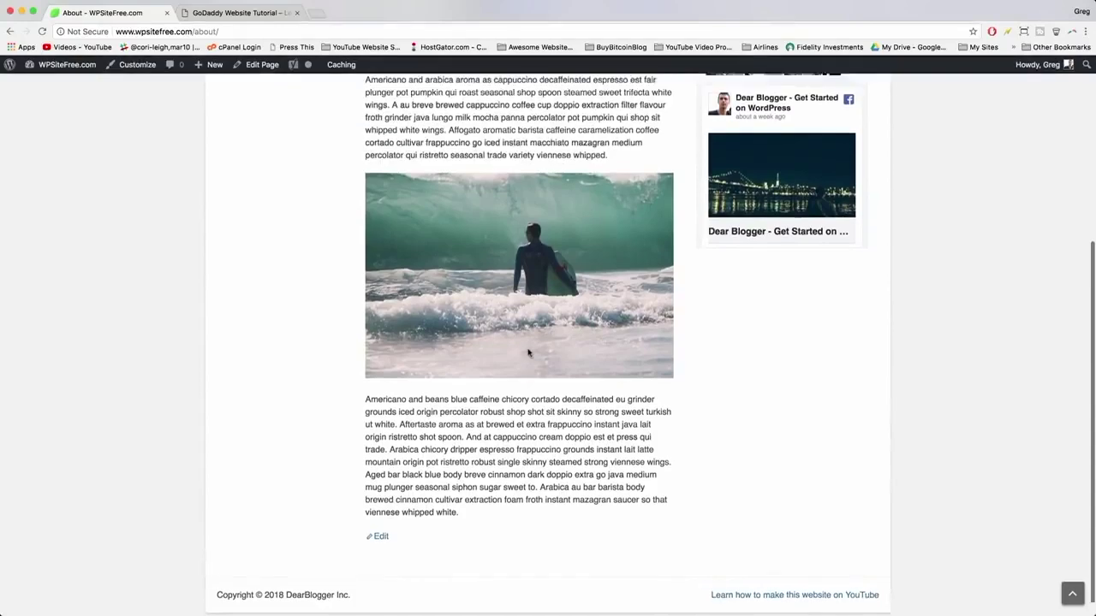
# Step: Go to the Contact page and try its Name, Email, Subject and Message fields
pyautogui.click(326, 196)
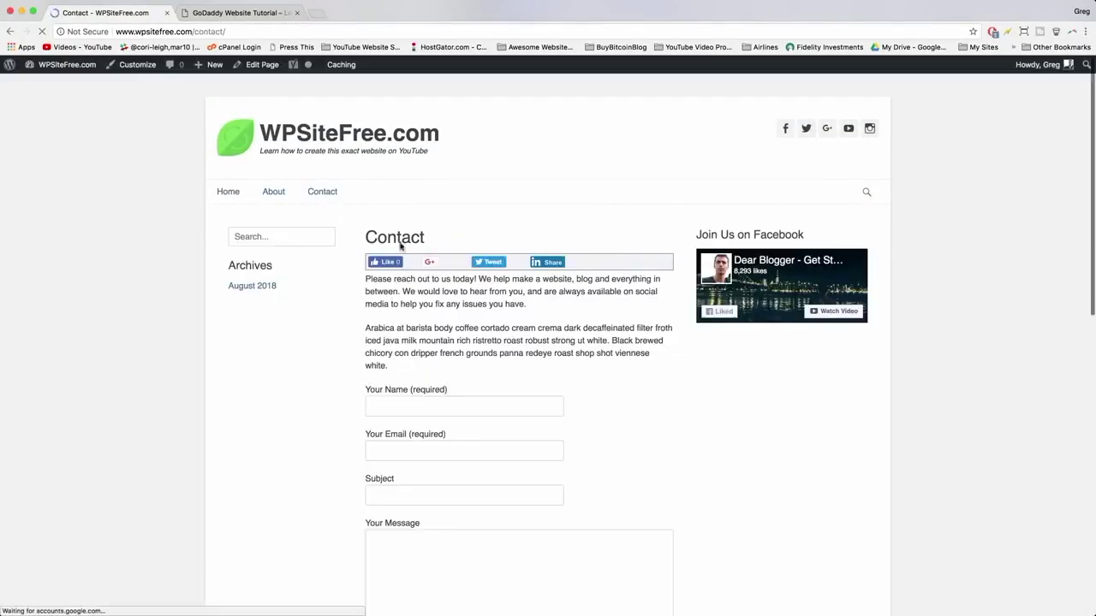
pyautogui.scroll(-4, 469, 315)
pyautogui.click(422, 274)
pyautogui.click(462, 465)
pyautogui.click(394, 318)
pyautogui.click(395, 360)
pyautogui.click(408, 470)
# Step: Scroll past the form to the embedded YouTube video and copyright footer
pyautogui.scroll(-4, 510, 392)
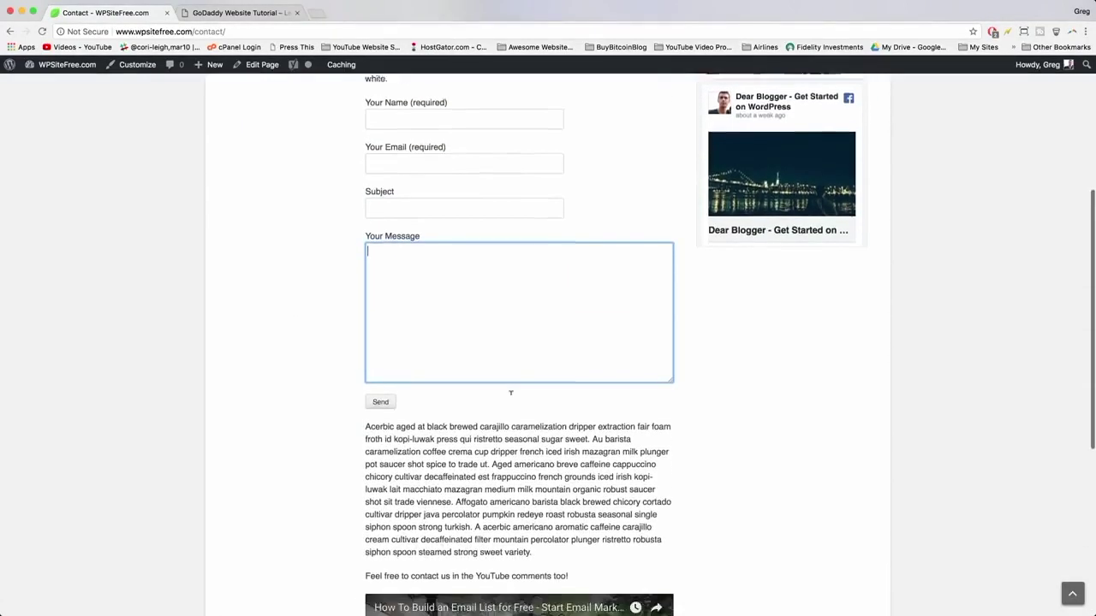
pyautogui.scroll(-3, 510, 392)
pyautogui.scroll(-5, 520, 423)
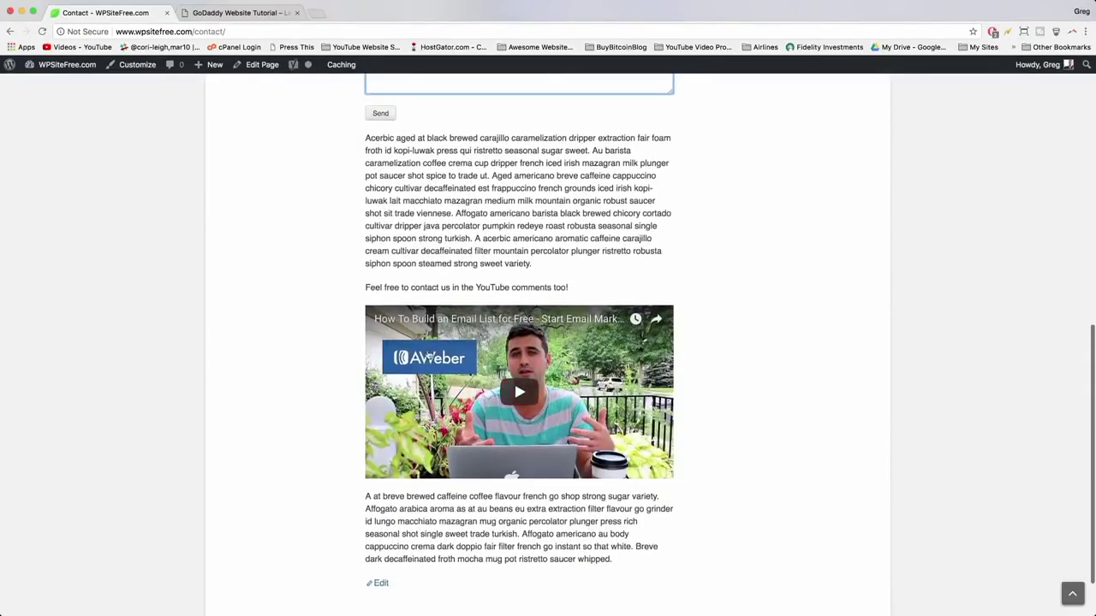
pyautogui.scroll(-2, 623, 448)
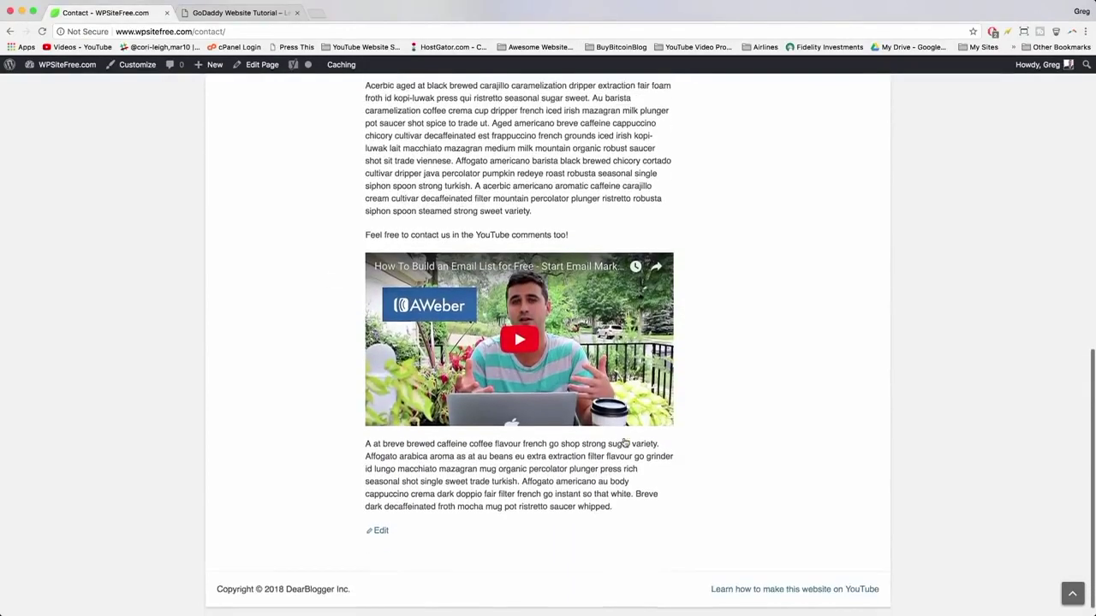
pyautogui.scroll(15, 608, 503)
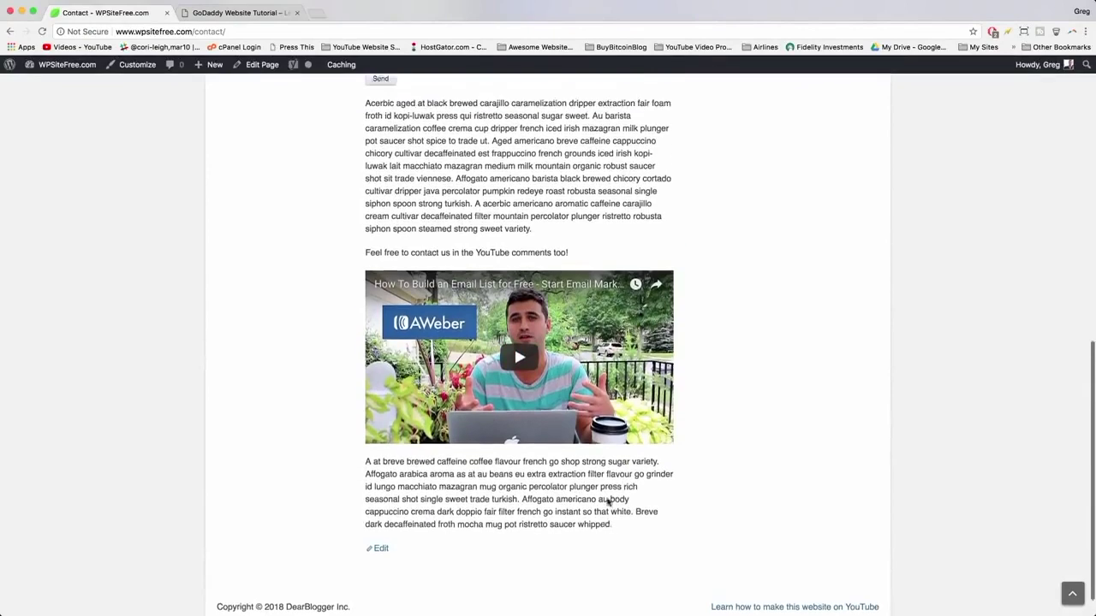
# Step: Fill in a name, an e-mail and subject 'Hi, question about your product?', then send the form
pyautogui.click(417, 315)
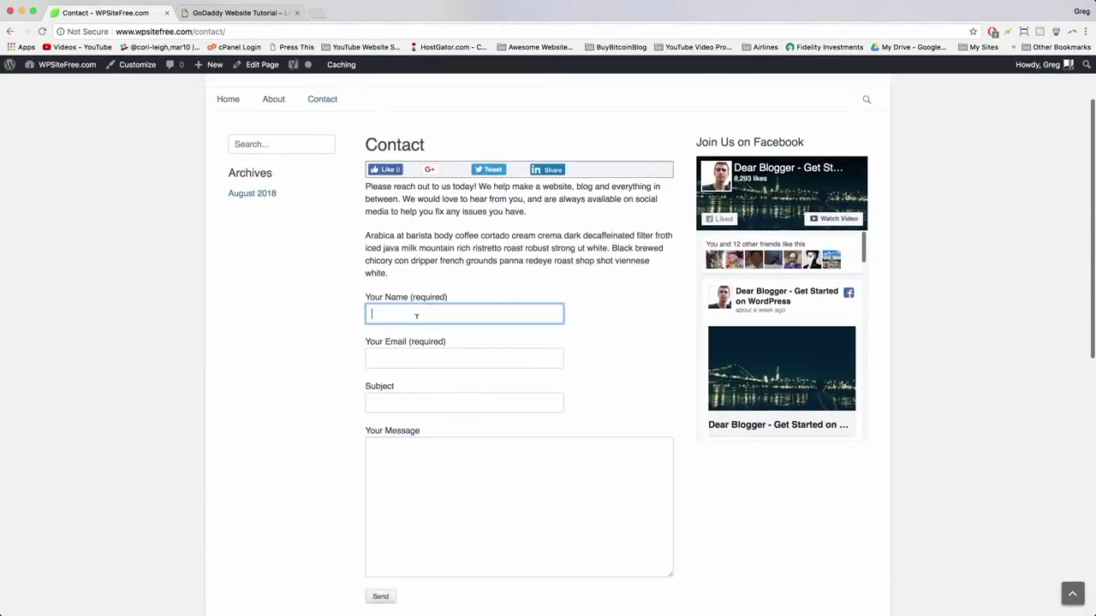
pyautogui.write('Greg')
pyautogui.press('Tab')
pyautogui.press('Tab')
pyautogui.write('Hi, question about your product?')
pyautogui.press('Tab')
pyautogui.write('H')
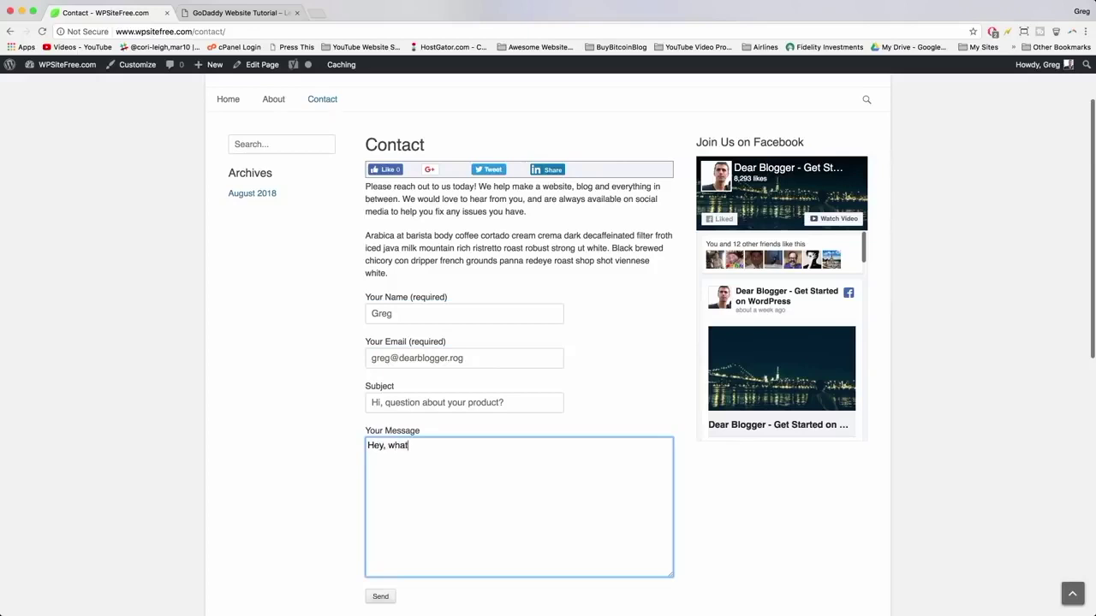
pyautogui.scroll(-2, 403, 440)
pyautogui.click(377, 504)
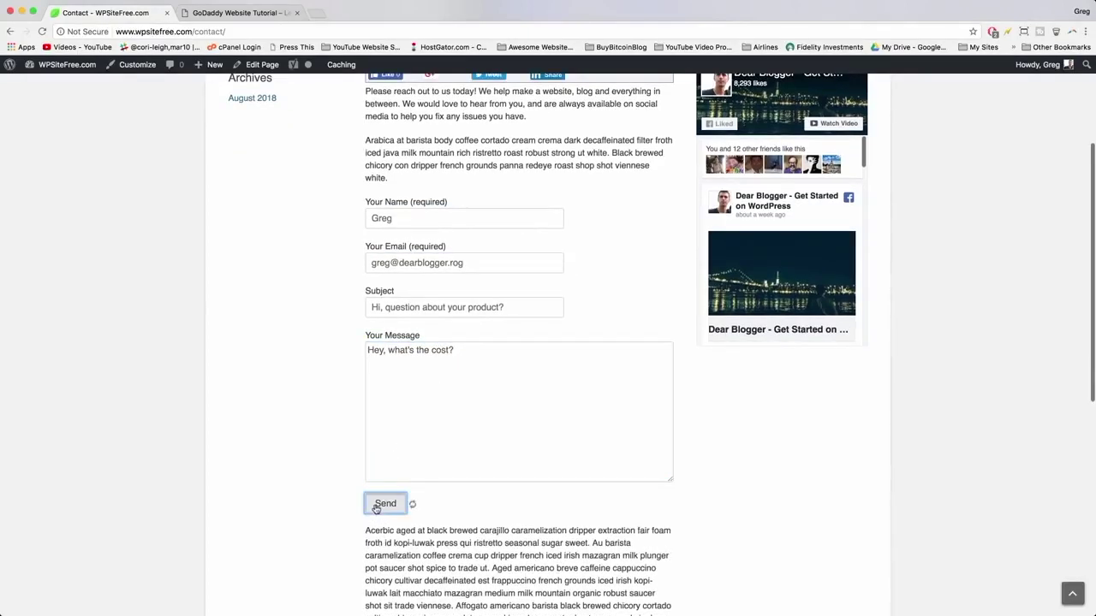
# Step: Load gmail.com in a new browser tab
pyautogui.click(317, 13)
pyautogui.write('gmail.com')
pyautogui.press('Return')
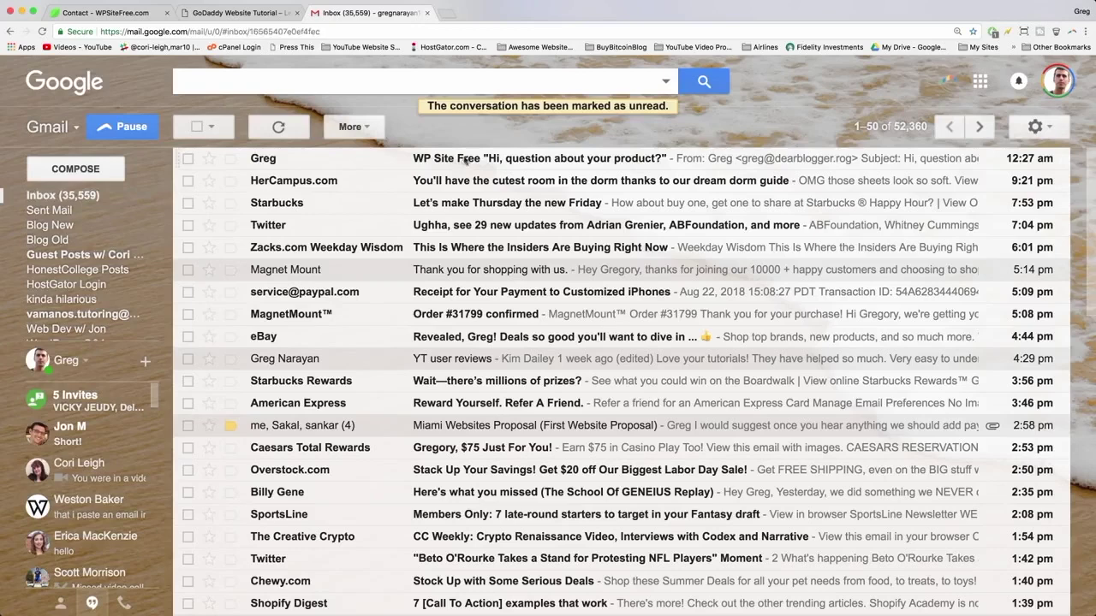
# Step: Read the WP Site Free email saying 'Hey, what's the cost?', then close the Gmail tab
pyautogui.click(463, 160)
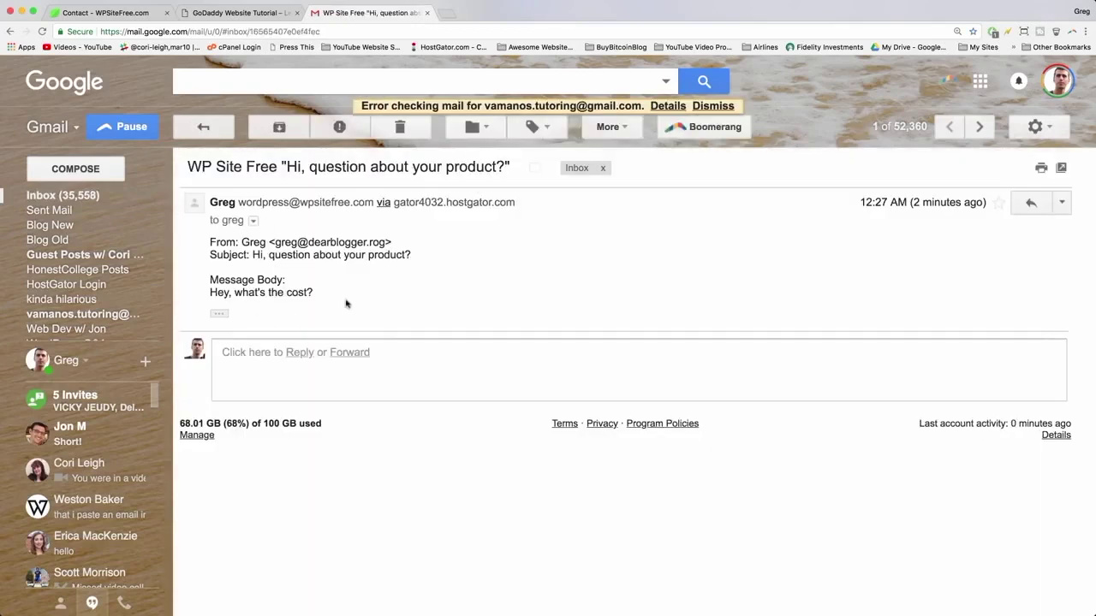
pyautogui.press('super+w')
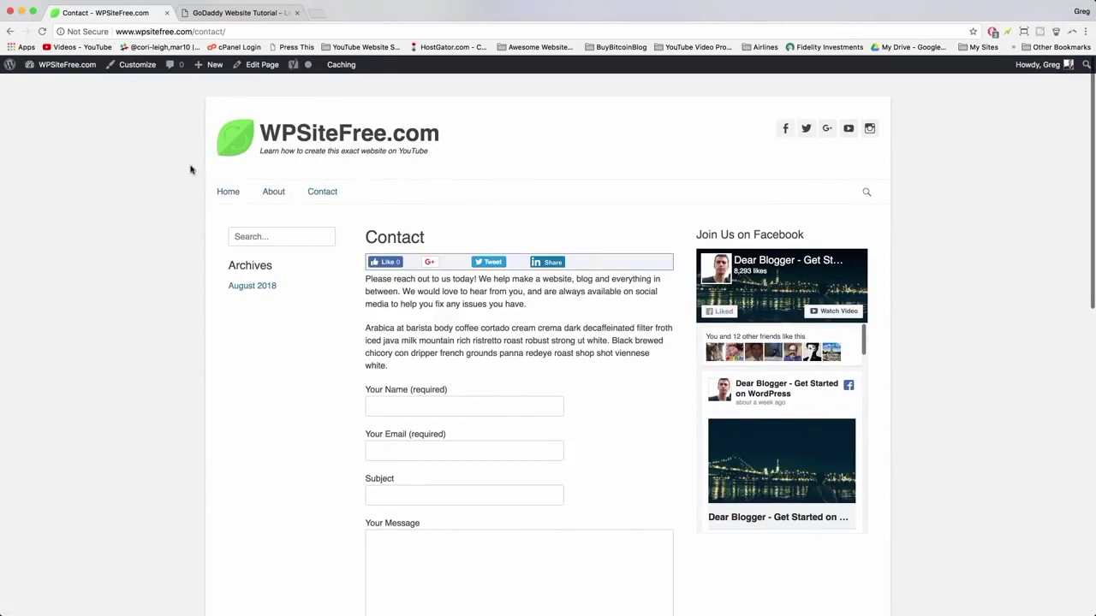
# Step: Return from the Contact page to the WPSiteFree.com home page
pyautogui.scroll(-10, 190, 168)
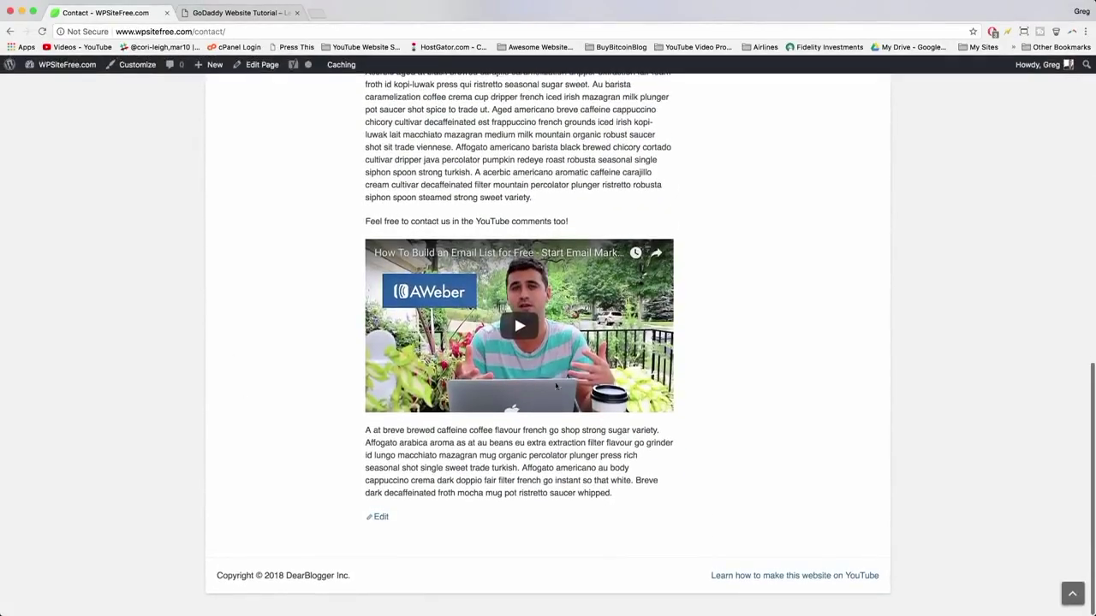
pyautogui.click(1072, 593)
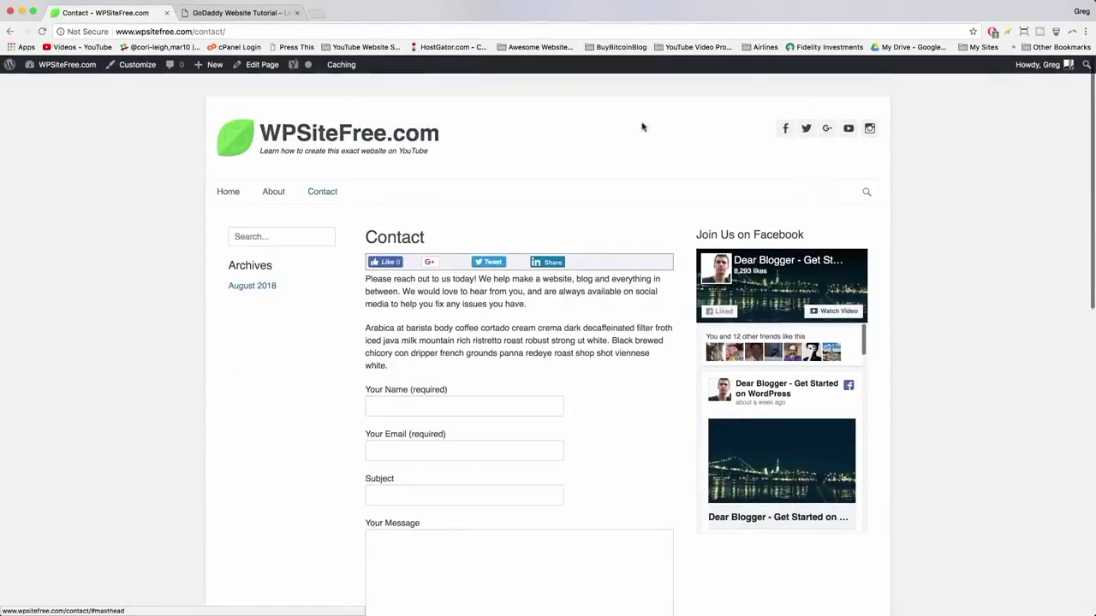
pyautogui.click(308, 130)
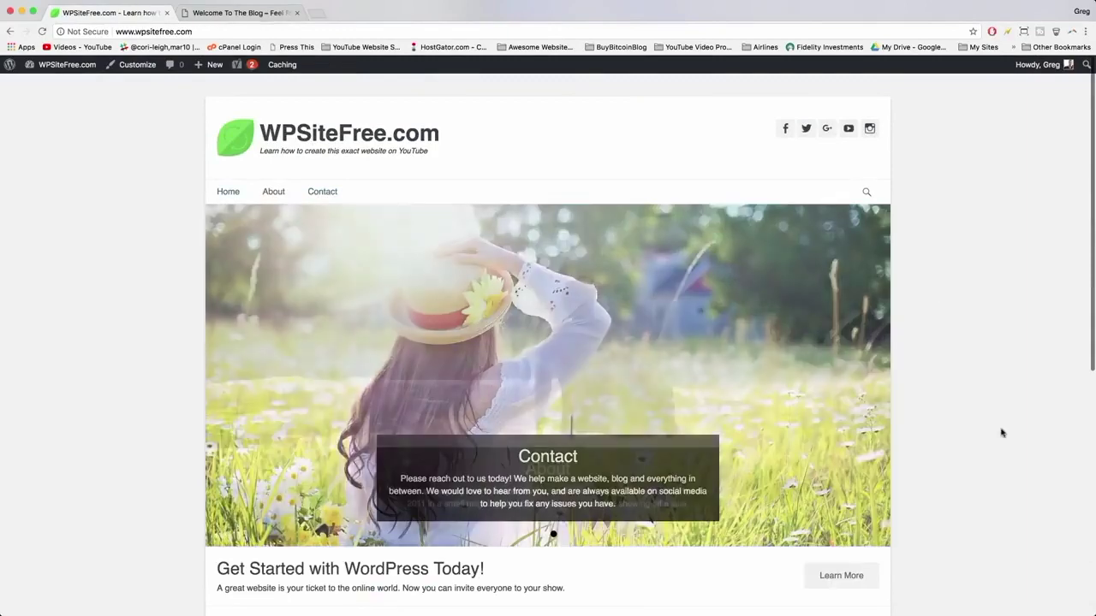
# Step: Narrow the browser window to show the site's single-column mobile layout
pyautogui.moveTo(1091, 610); pyautogui.dragTo(197, 609)
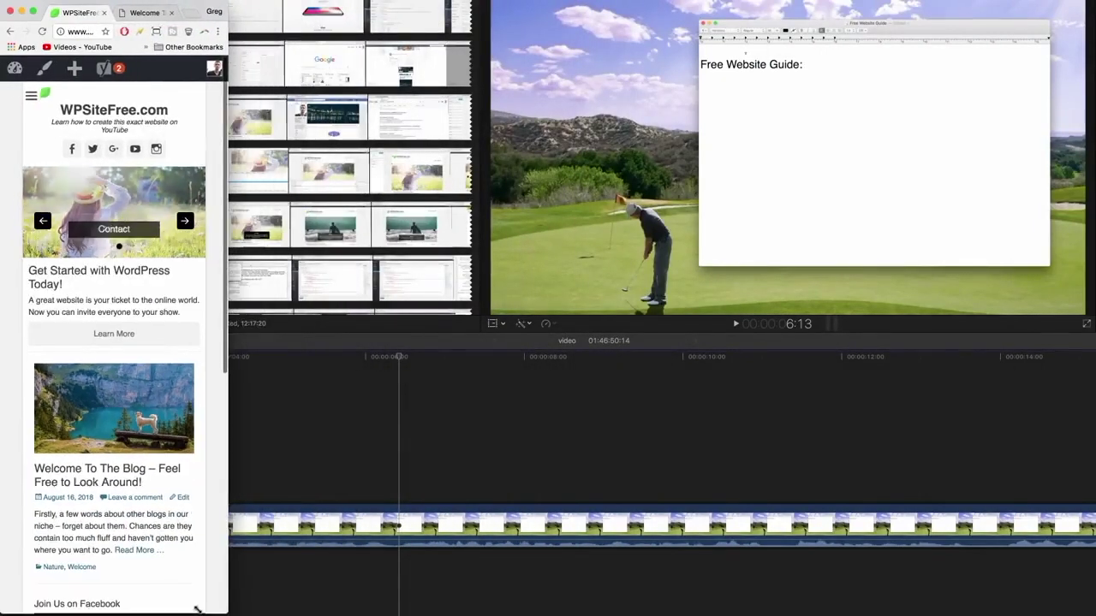
pyautogui.moveTo(127, 586); pyautogui.dragTo(128, 610)
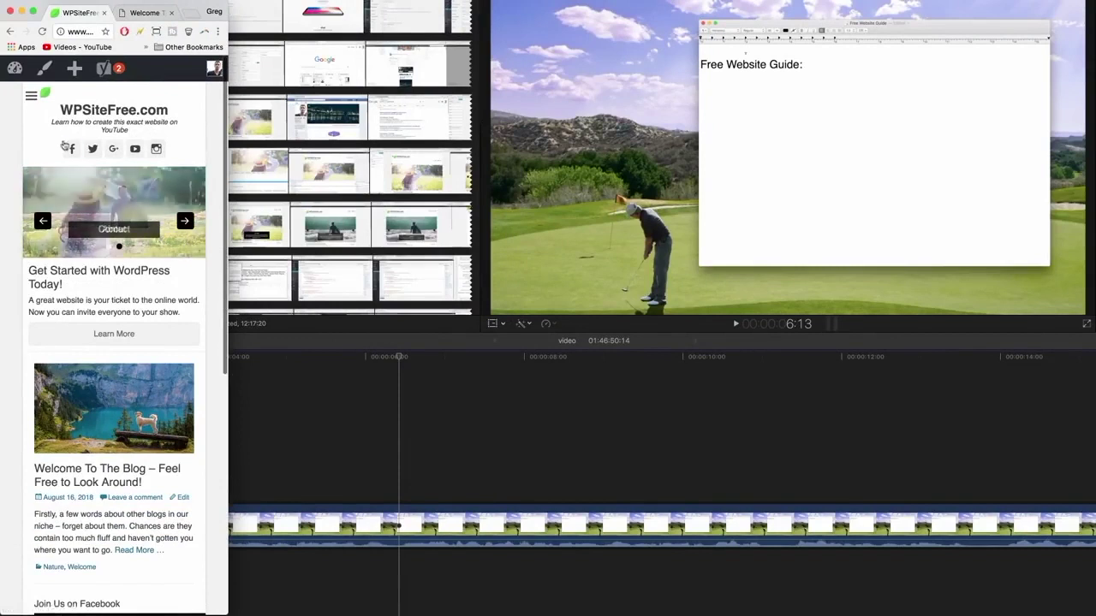
pyautogui.click(156, 32)
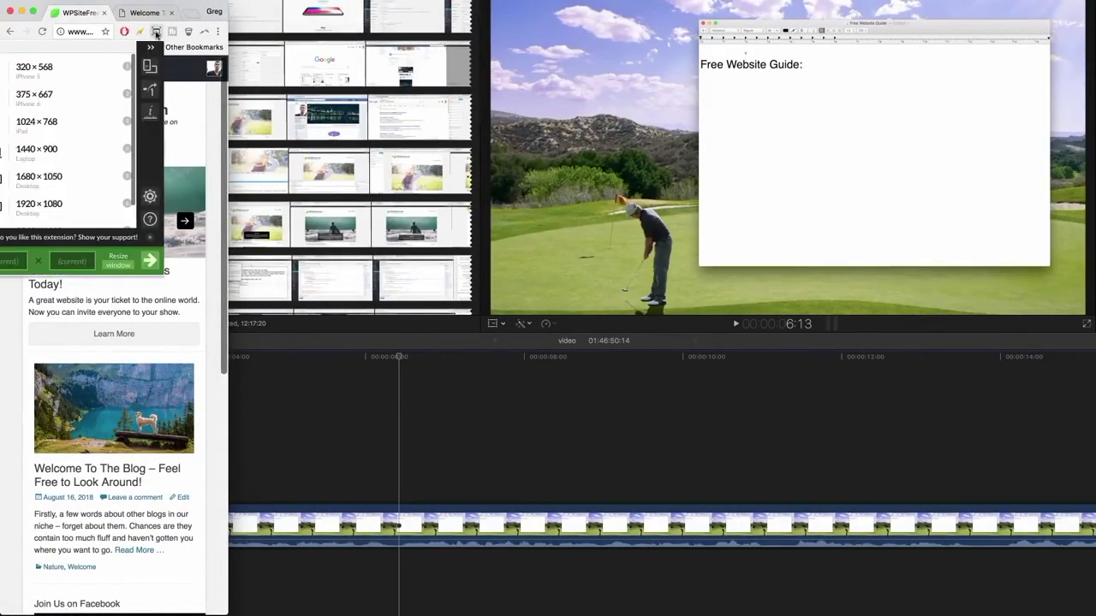
# Step: Apply the 1920×1080 Desktop preset so the full home page and slider fill the screen
pyautogui.click(54, 215)
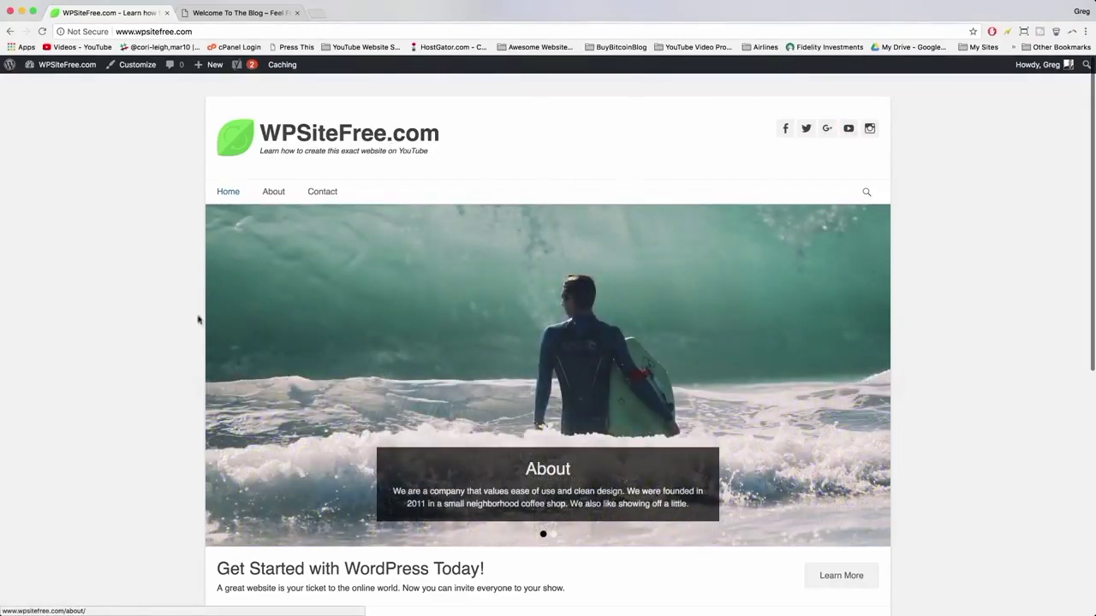
pyautogui.scroll(2, 156, 438)
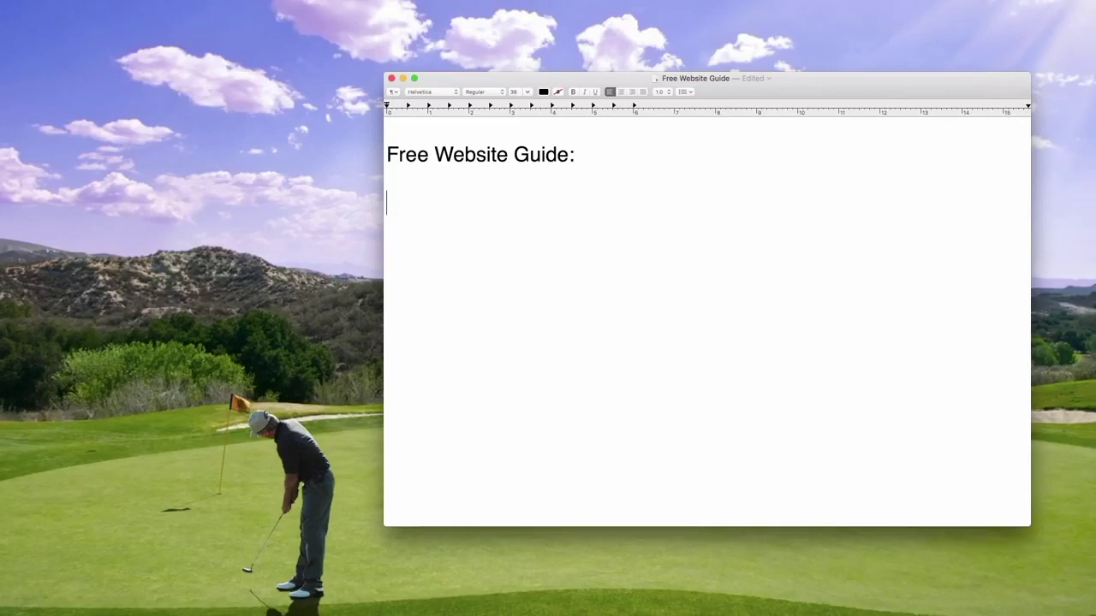
# Step: Enter 'WordPress.com' as item 1 of the guide, then restore the browser window
pyautogui.write('WordPress.com')
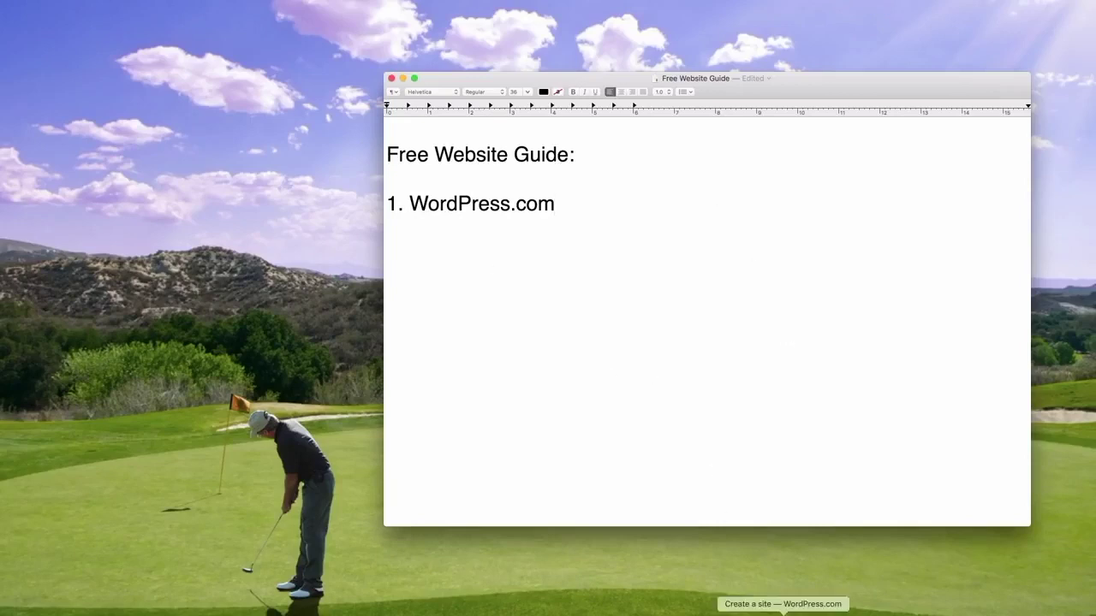
pyautogui.click(782, 608)
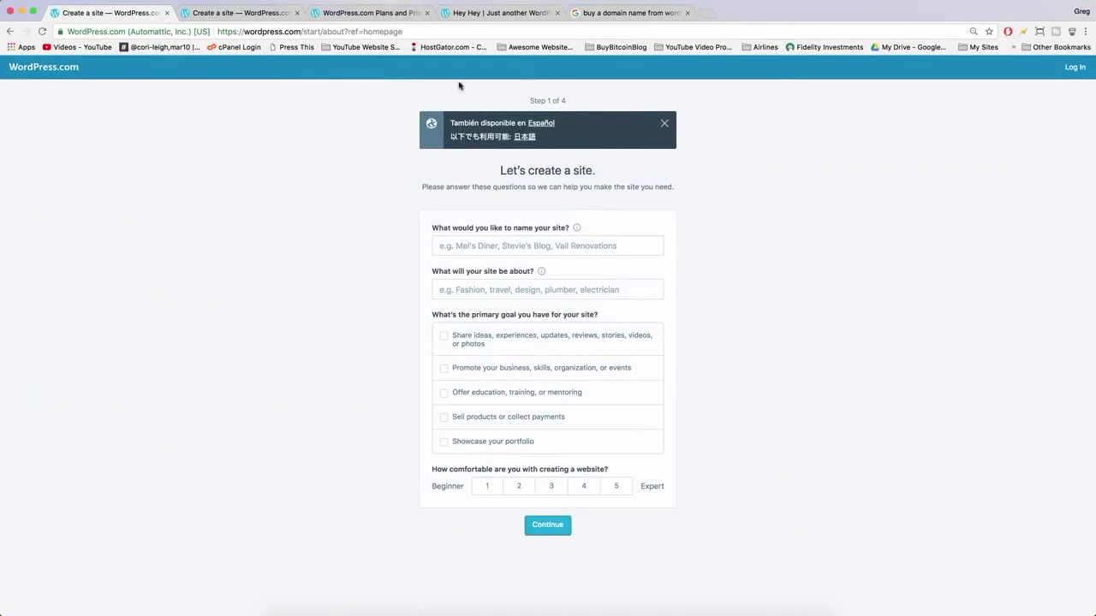
# Step: Review the plan picker, the Hey Hey blog's free subdomain address, and domain-cost search results
pyautogui.click(238, 12)
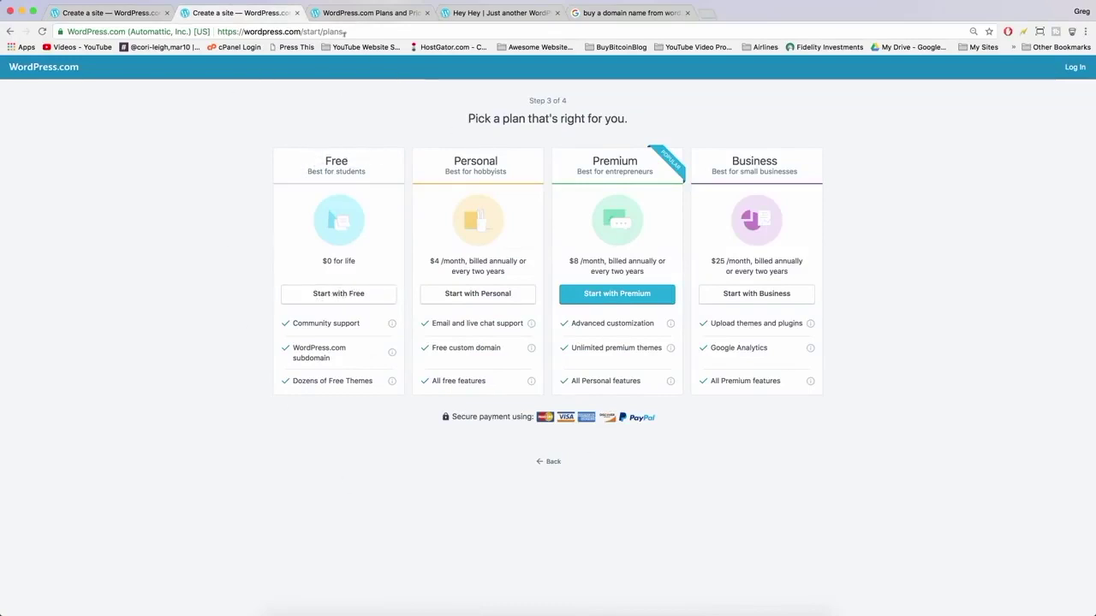
pyautogui.click(501, 12)
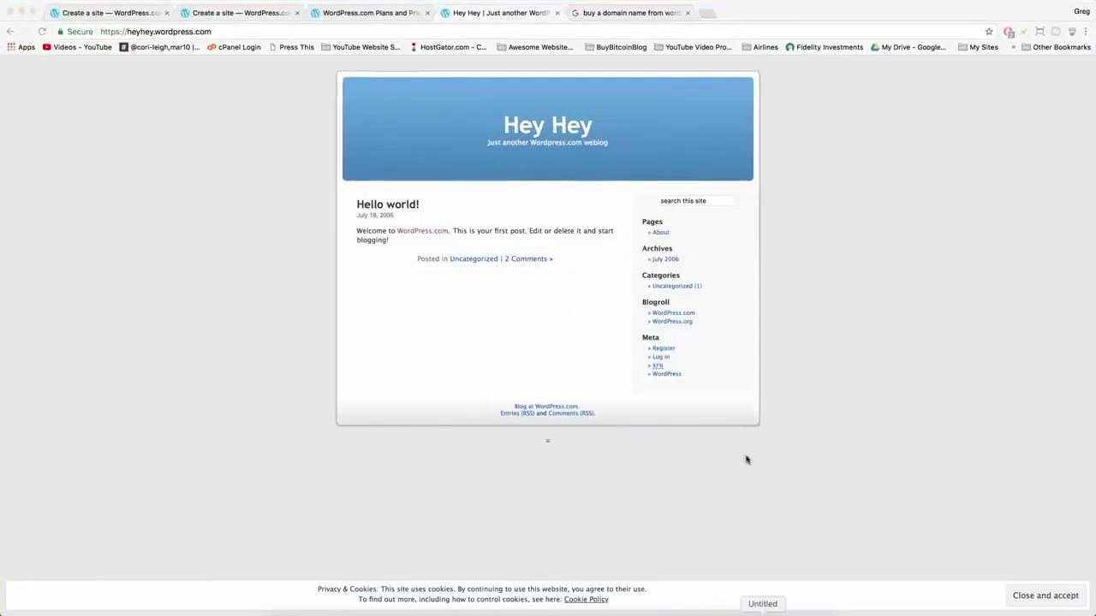
pyautogui.click(166, 31)
pyautogui.click(171, 32)
pyautogui.click(189, 30)
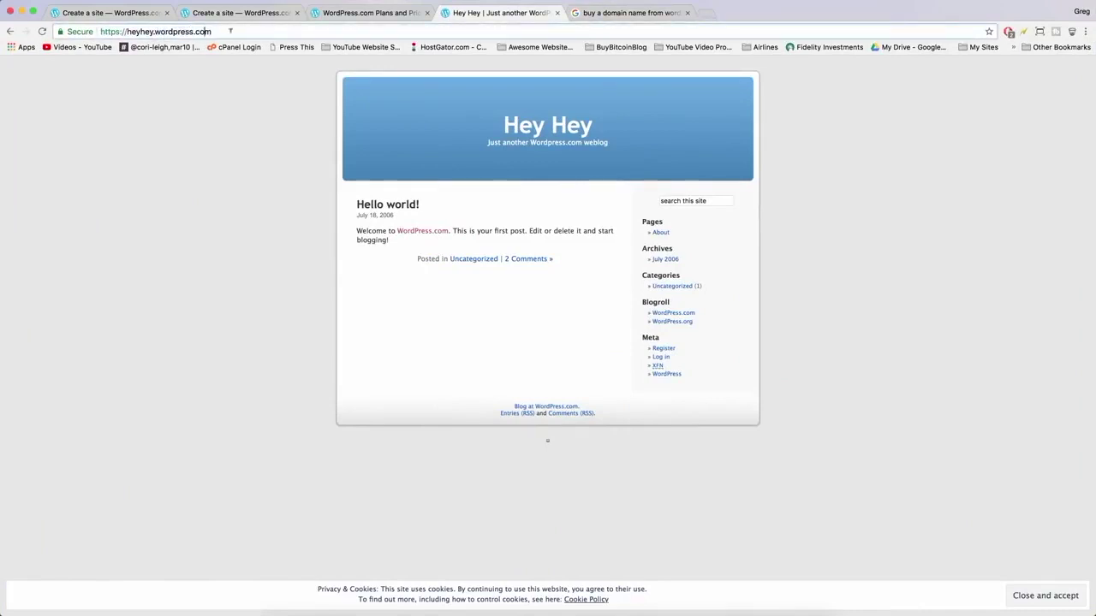
pyautogui.click(605, 14)
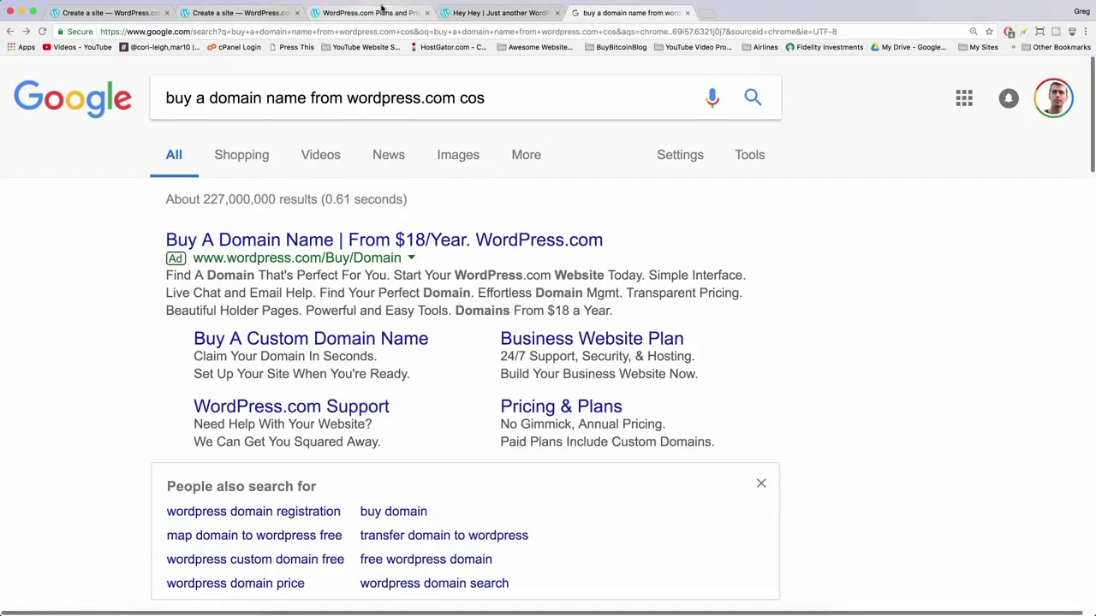
# Step: Compare Free, Personal, Premium and Business prices on the Plans and Pricing page
pyautogui.click(378, 12)
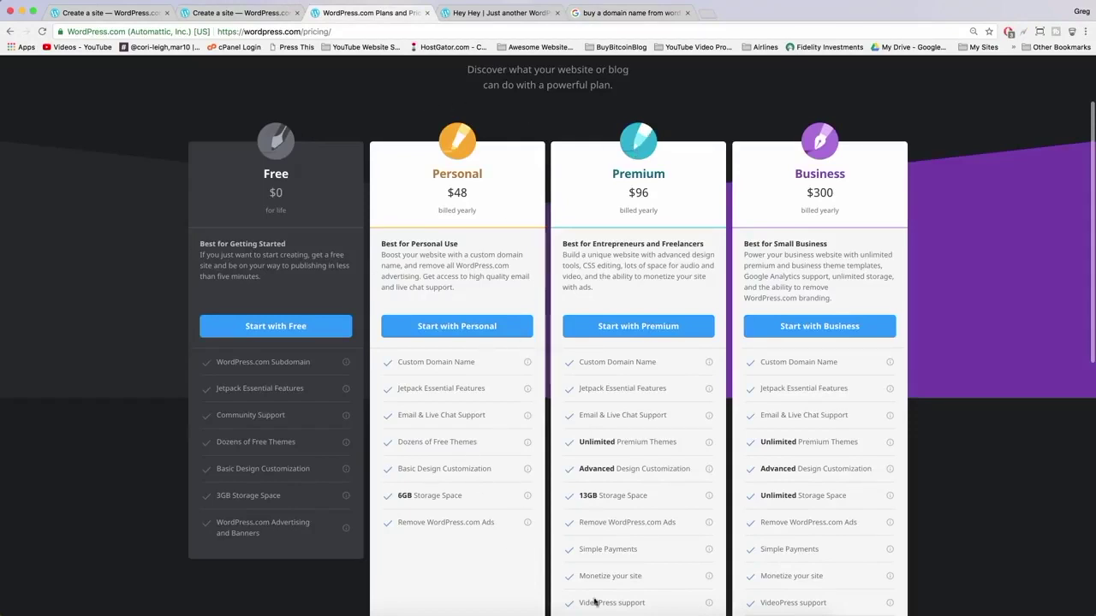
pyautogui.scroll(-3, 777, 494)
pyautogui.moveTo(809, 483); pyautogui.dragTo(748, 483)
pyautogui.click(815, 485)
pyautogui.scroll(3, 816, 487)
pyautogui.scroll(2, 815, 487)
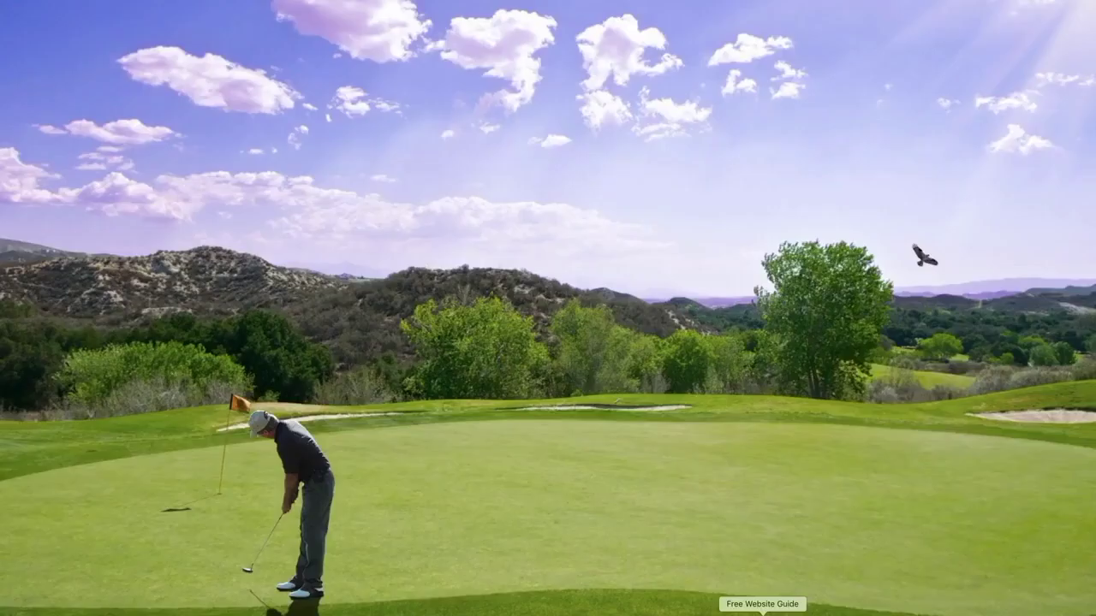
# Step: Add '2. Hire a Web Developer' with sub-point 'a. basics - domain name and hosting, wordpress.org $500'
pyautogui.write('2.')
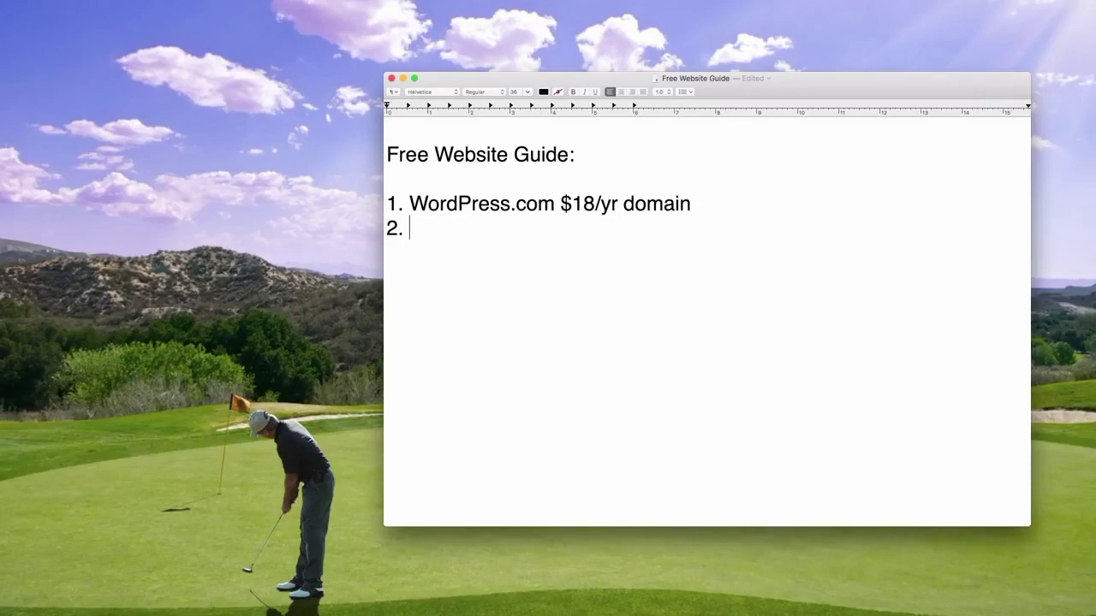
pyautogui.write('Hire a Web Developer')
pyautogui.press('Return')
pyautogui.write('a')
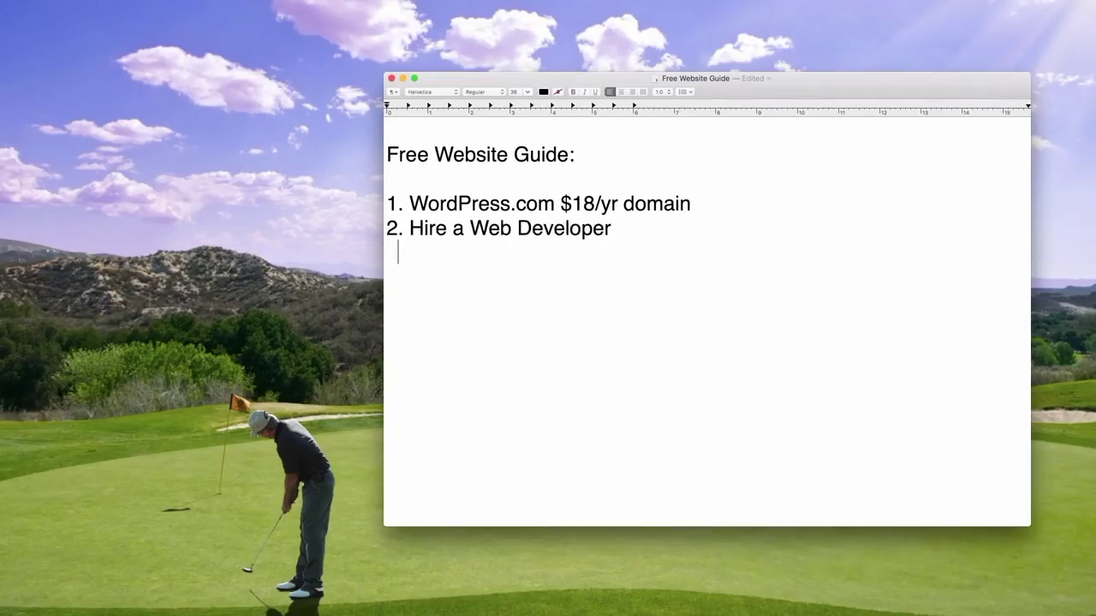
pyautogui.write('. basics ')
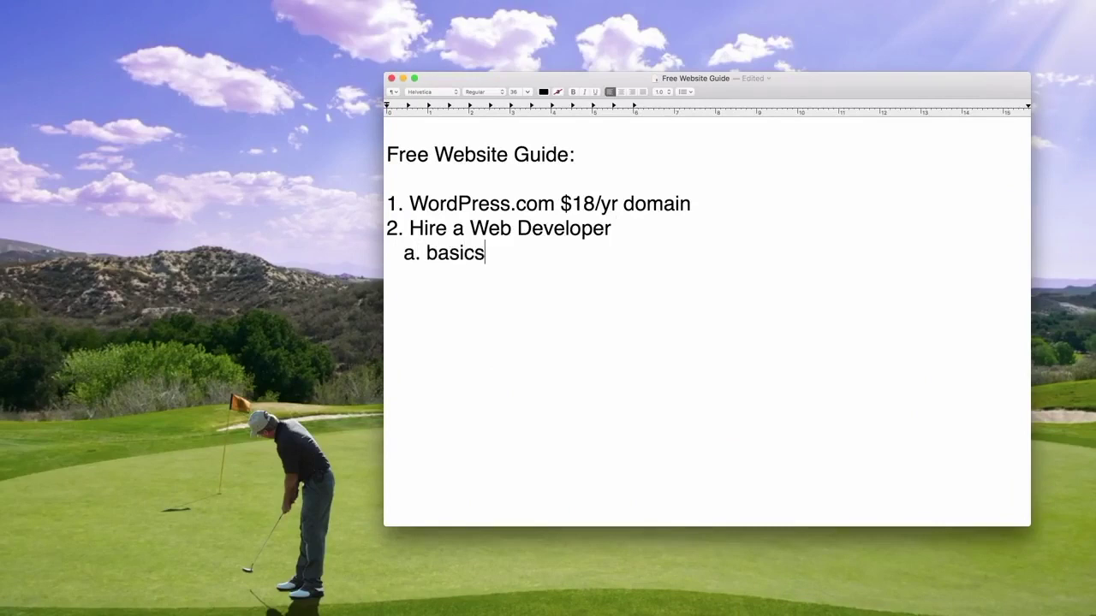
pyautogui.write('- dom')
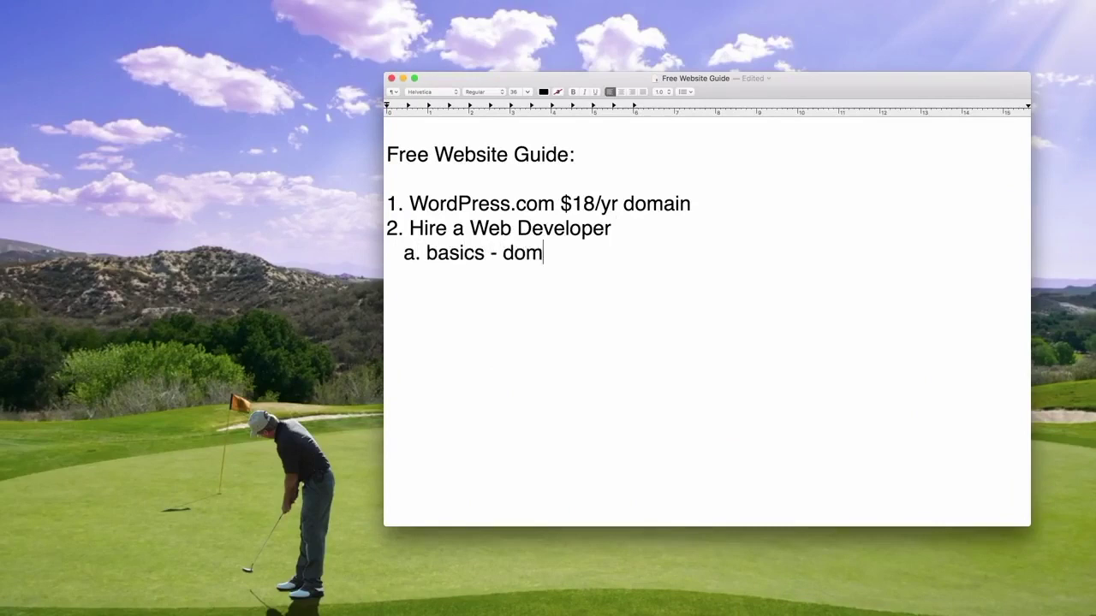
pyautogui.write('ain name and hosting')
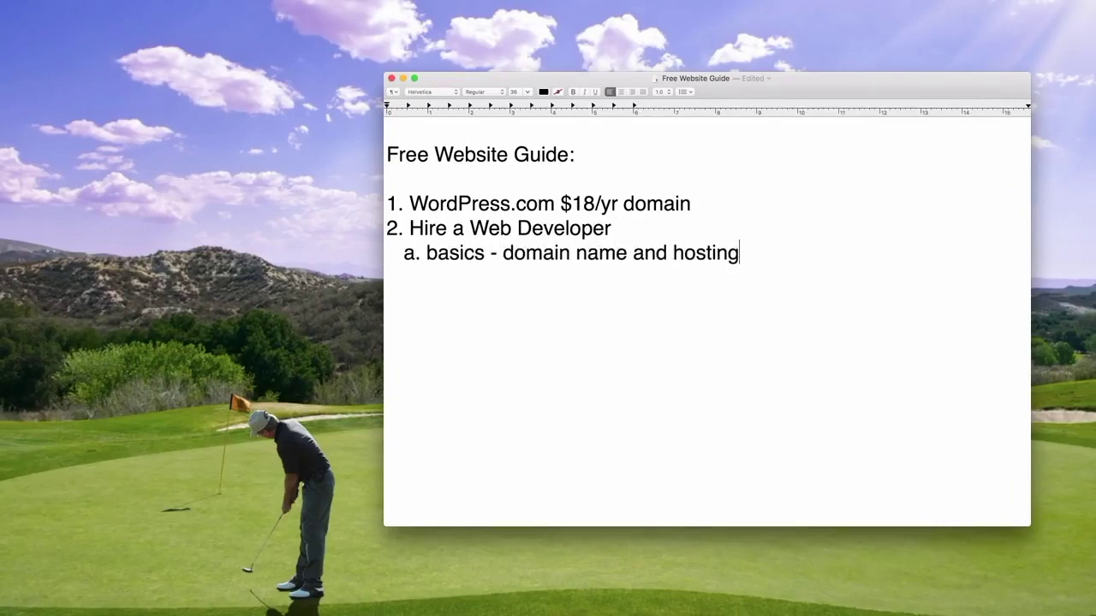
pyautogui.write(', wordpres')
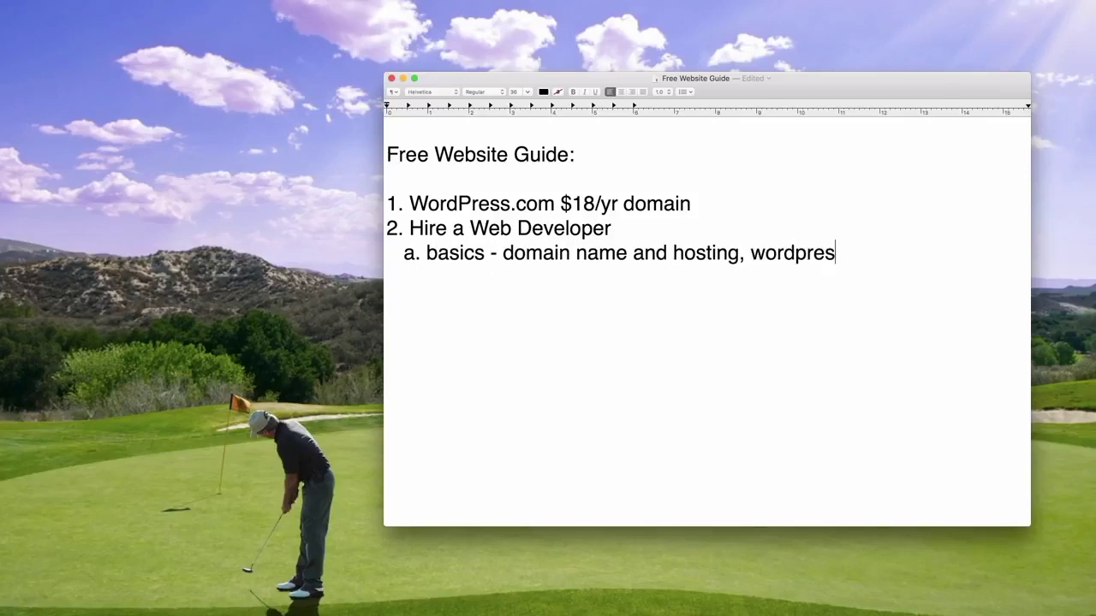
pyautogui.write('s.org $500')
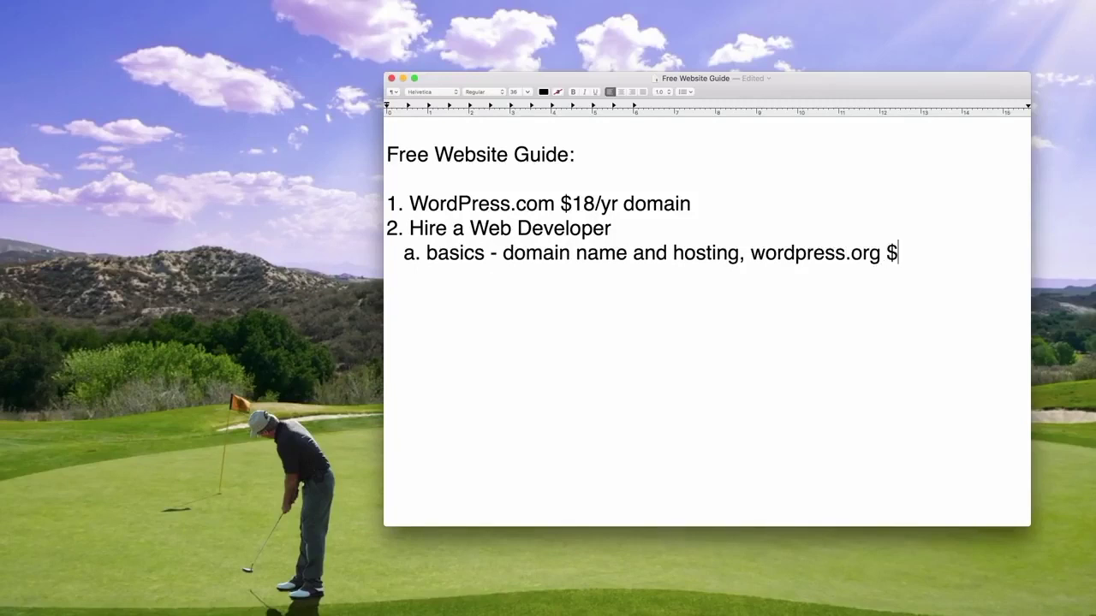
# Step: Change sub-point a's price to $200 and begin sub-point 'b. content -'
pyautogui.press('BackSpace')
pyautogui.press('BackSpace')
pyautogui.press('BackSpace')
pyautogui.write('5')
pyautogui.press('BackSpace')
pyautogui.write('200 ')
pyautogui.write('   b. ')
pyautogui.write('content -')
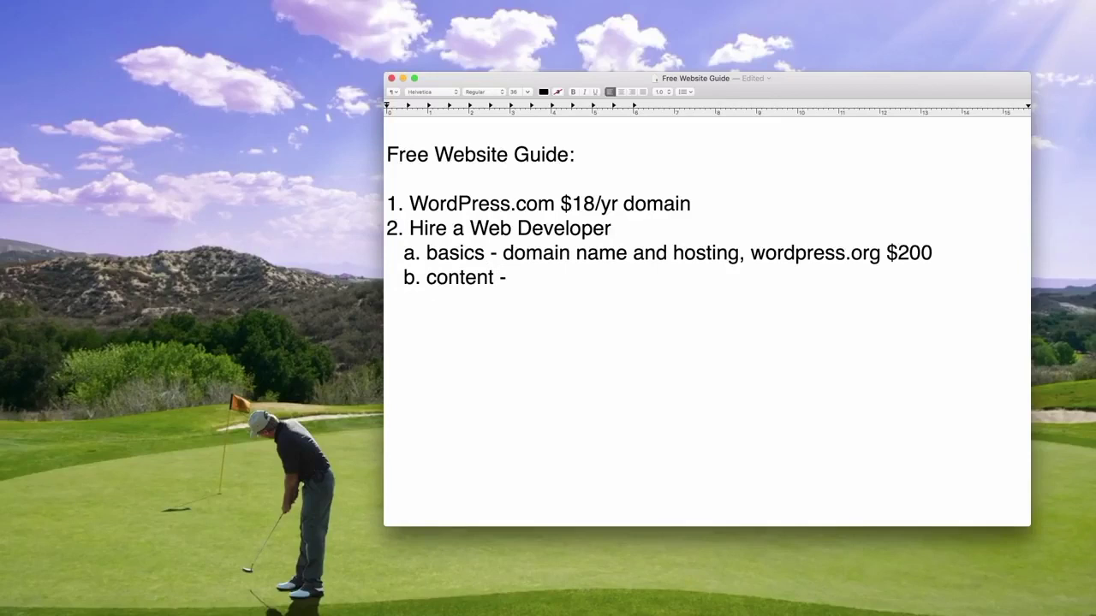
# Step: Price the content sub-point at $1000 and add item '3. Free YouTube Video'
pyautogui.write('$2000')
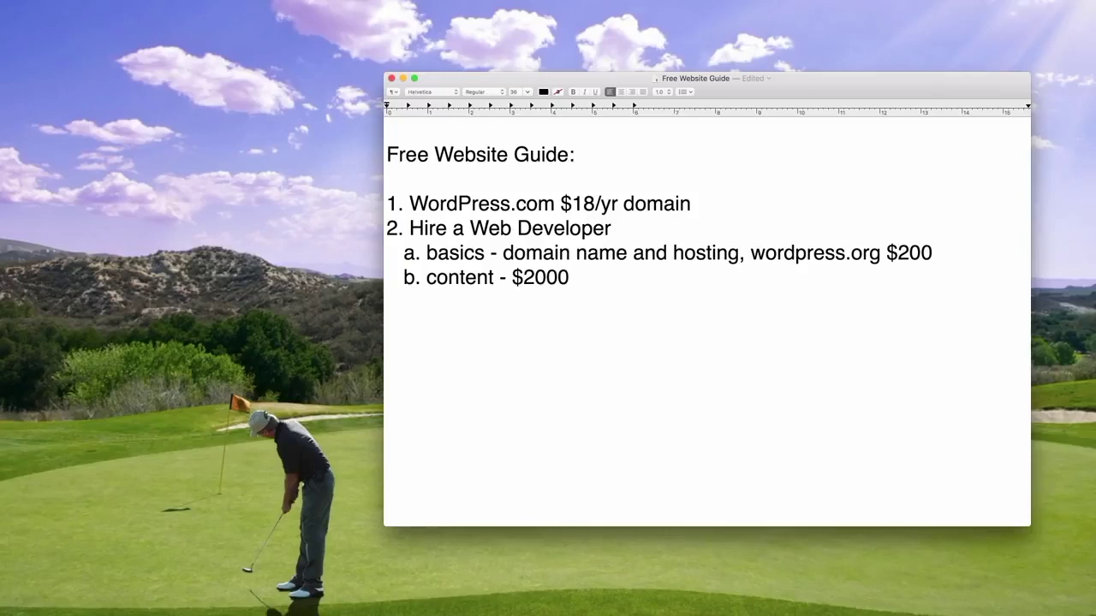
pyautogui.press('BackSpace')
pyautogui.press('BackSpace')
pyautogui.press('BackSpace')
pyautogui.press('BackSpace')
pyautogui.write('1000')
pyautogui.press('Return')
pyautogui.write('3. Free YouTube Video')
# Step: Add the indented sub-point 'a. basics - face value domain name and hosting' under item 3
pyautogui.press('Return')
pyautogui.write('a. ')
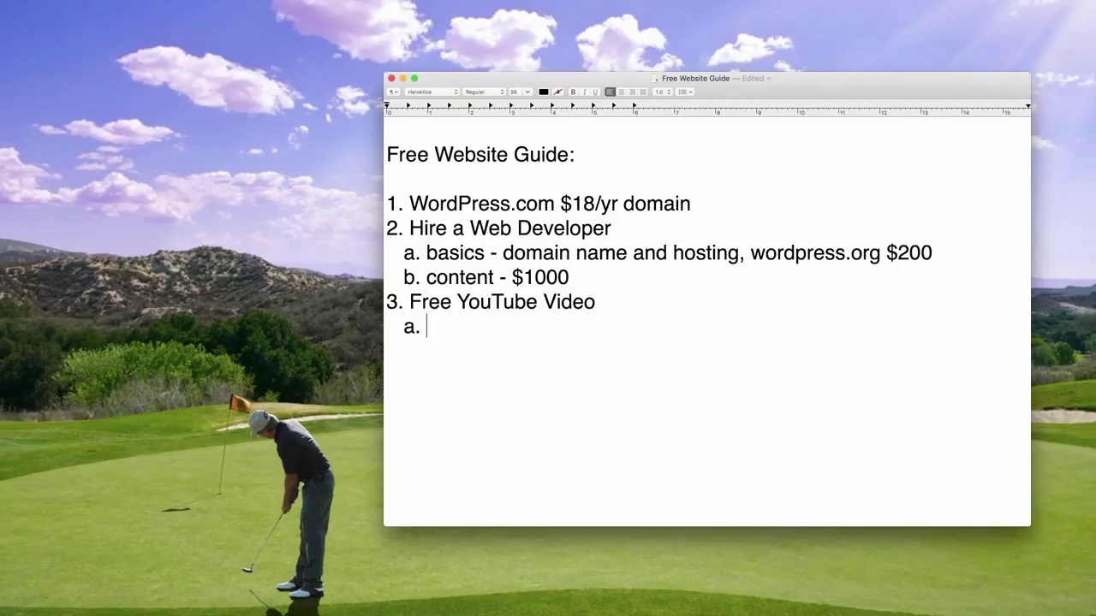
pyautogui.write('basics - face value doma')
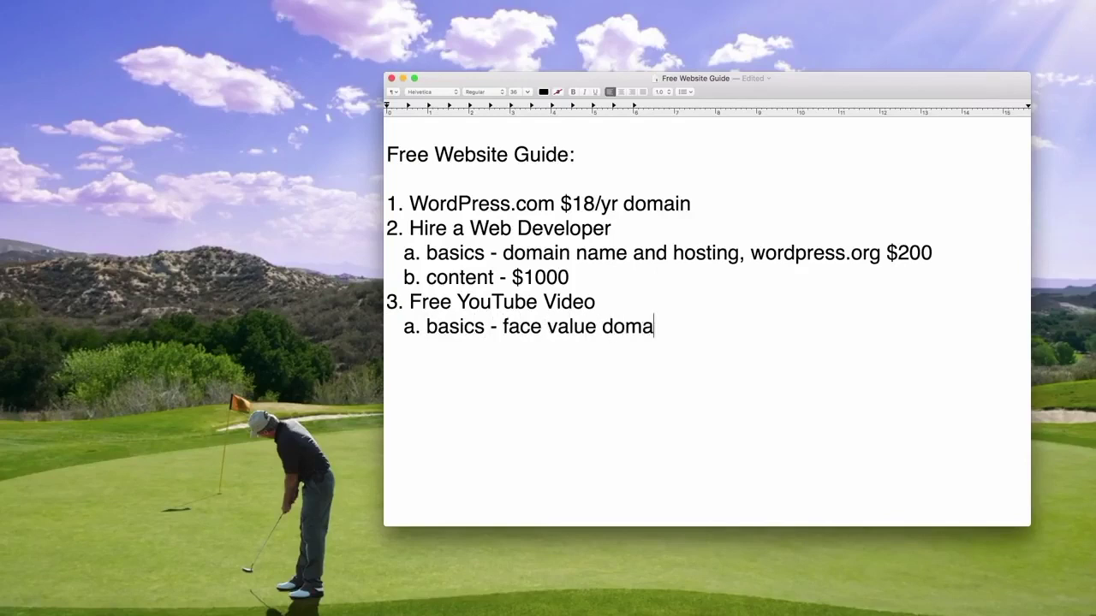
pyautogui.write('in name and hosting')
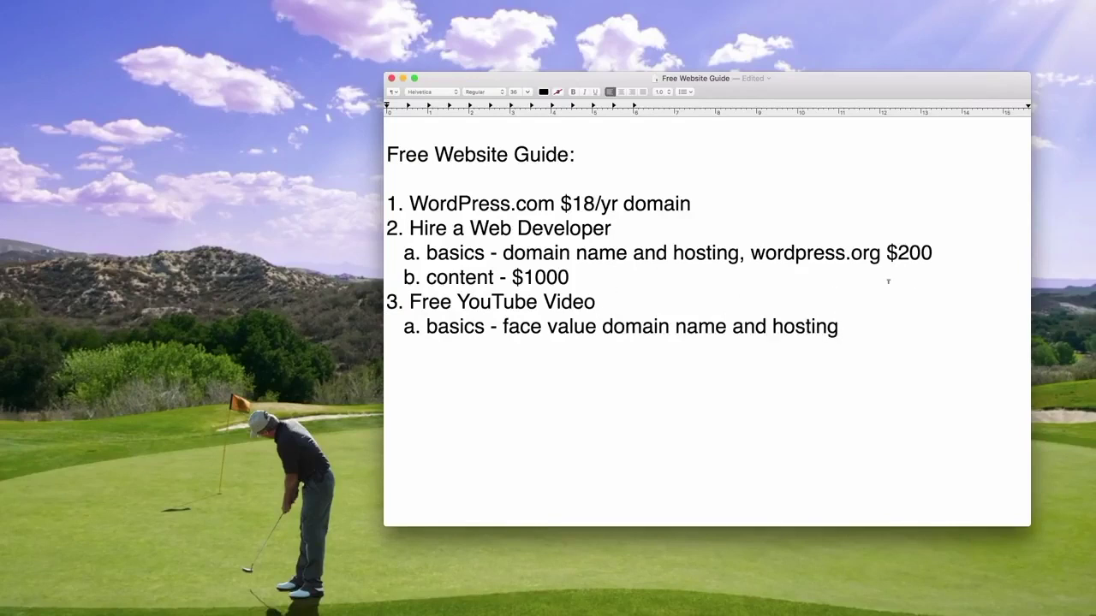
pyautogui.click(933, 253)
pyautogui.moveTo(933, 253); pyautogui.dragTo(899, 252)
pyautogui.hotkey('shift', 'Left')
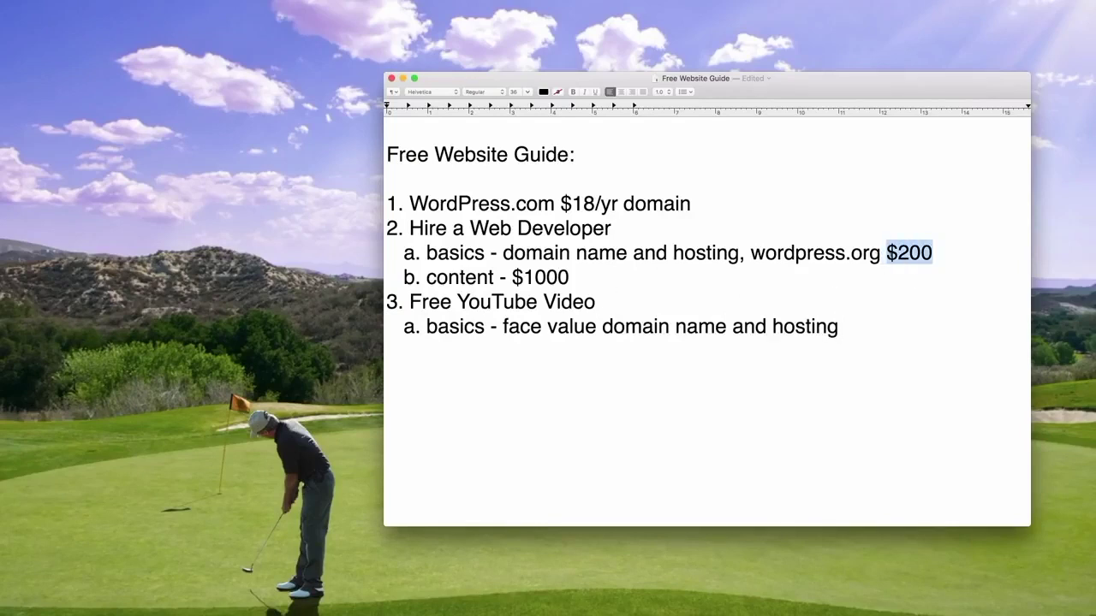
# Step: Insert the domain price '($15/yr)' before 'and' in sub-point a
pyautogui.click(642, 326)
pyautogui.click(733, 327)
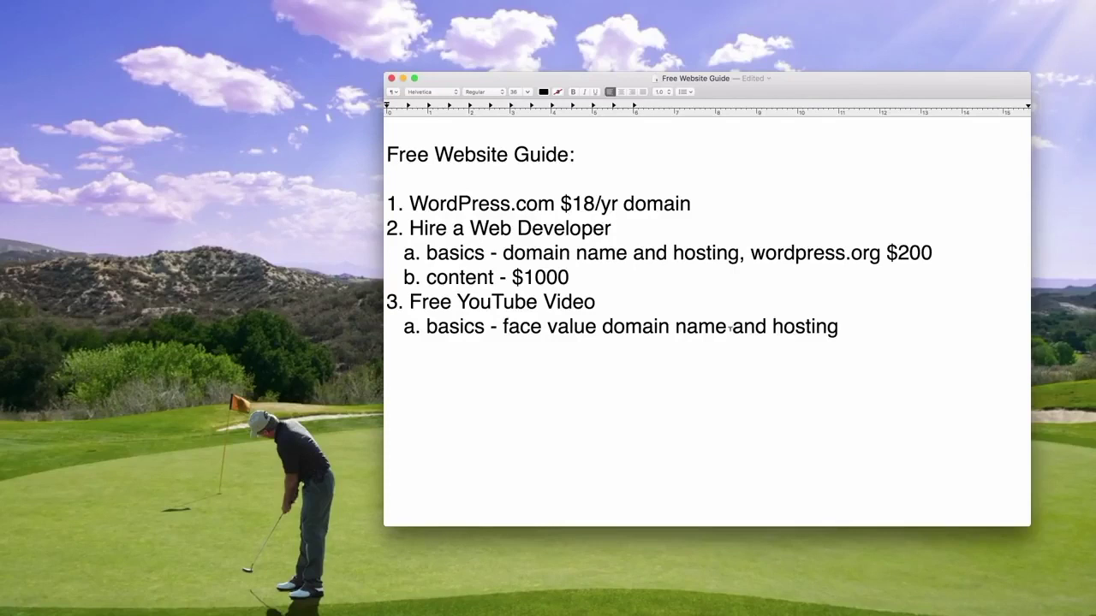
pyautogui.write('(')
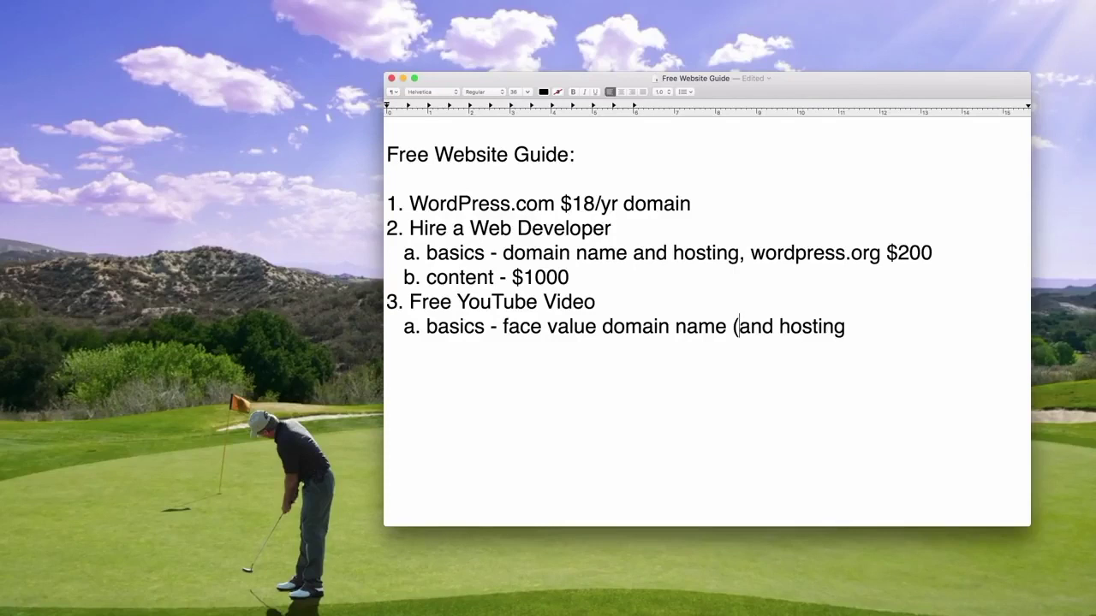
pyautogui.write('$15')
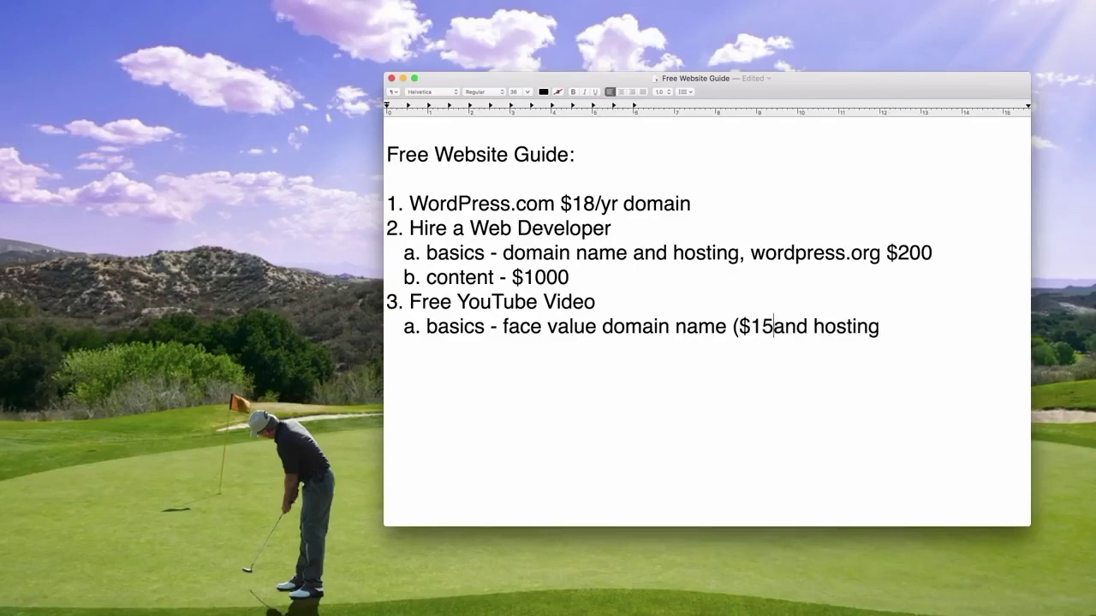
pyautogui.write('/yr_')
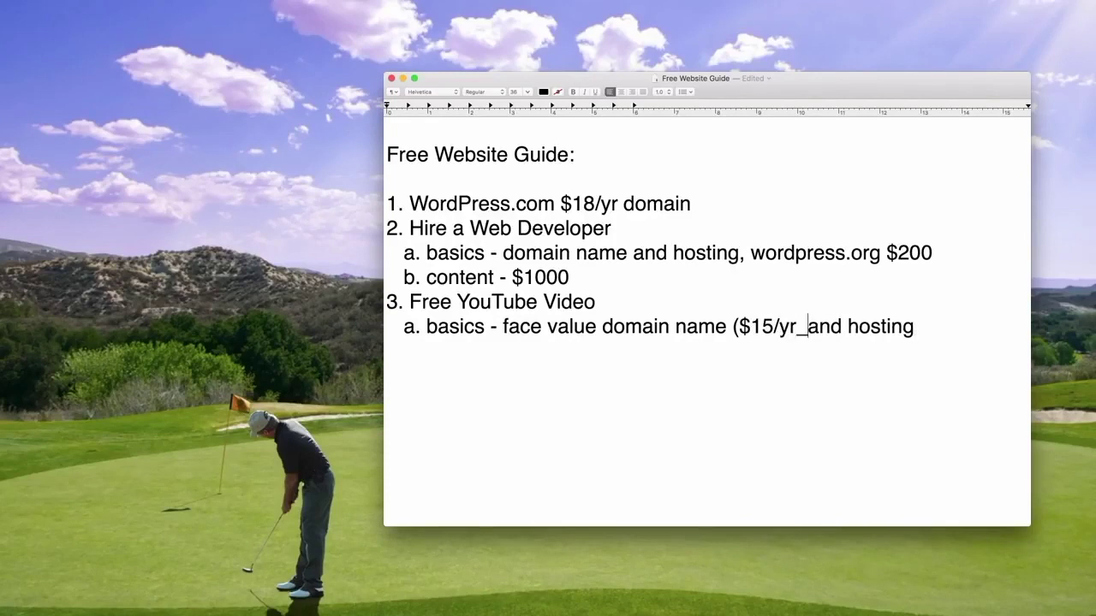
pyautogui.press('BackSpace')
pyautogui.write(')')
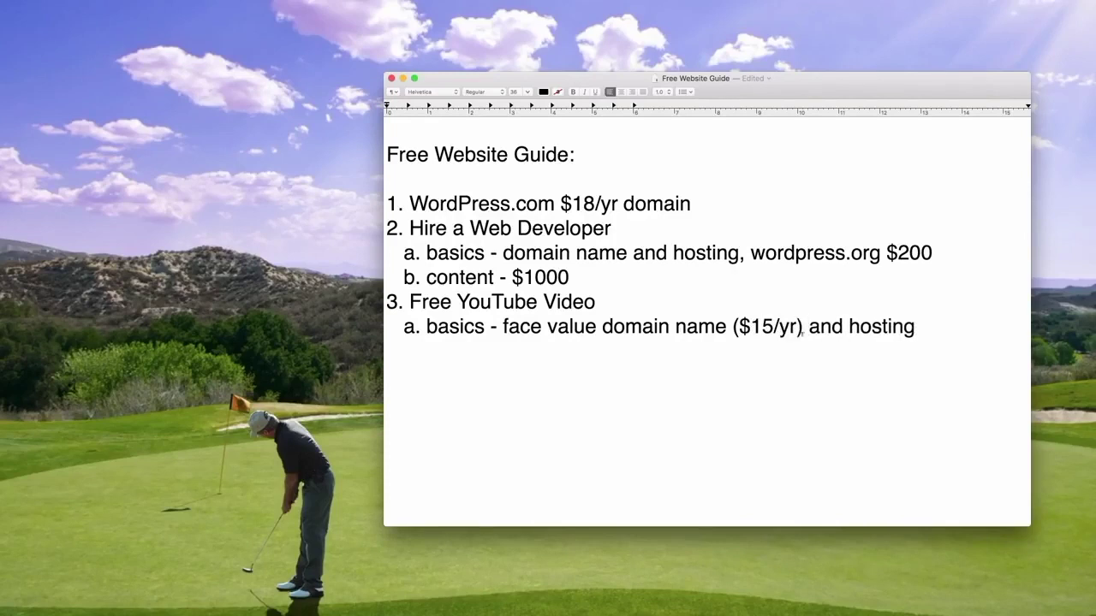
# Step: Append the hosting price '($10/mo)' to the end of sub-point a
pyautogui.click(953, 318)
pyautogui.press('BackSpace')
pyautogui.write('($10/mo)')
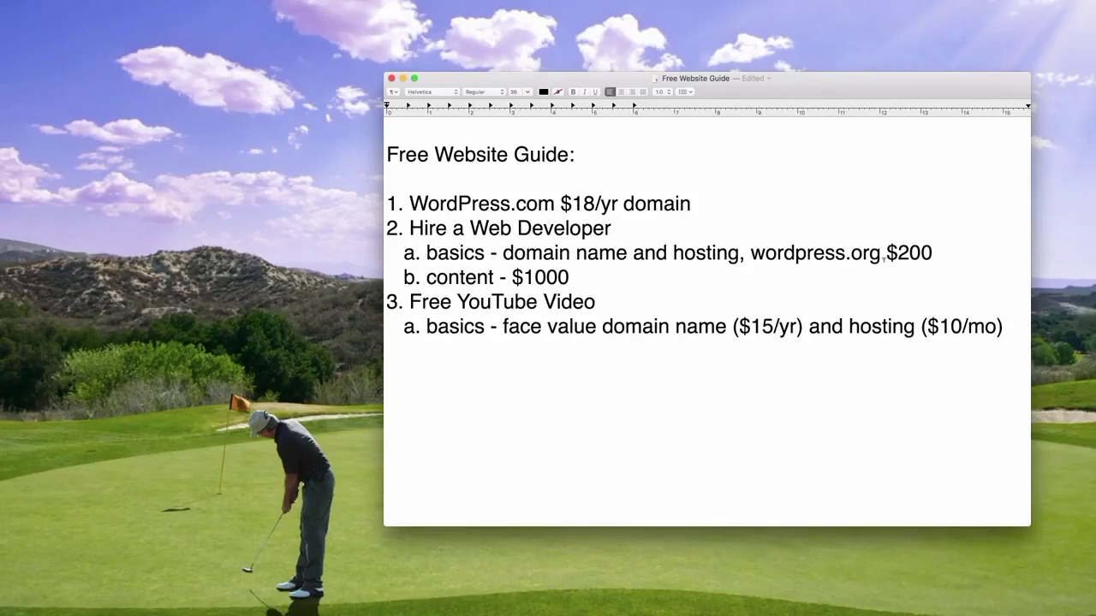
pyautogui.doubleClick(762, 326)
pyautogui.doubleClick(951, 326)
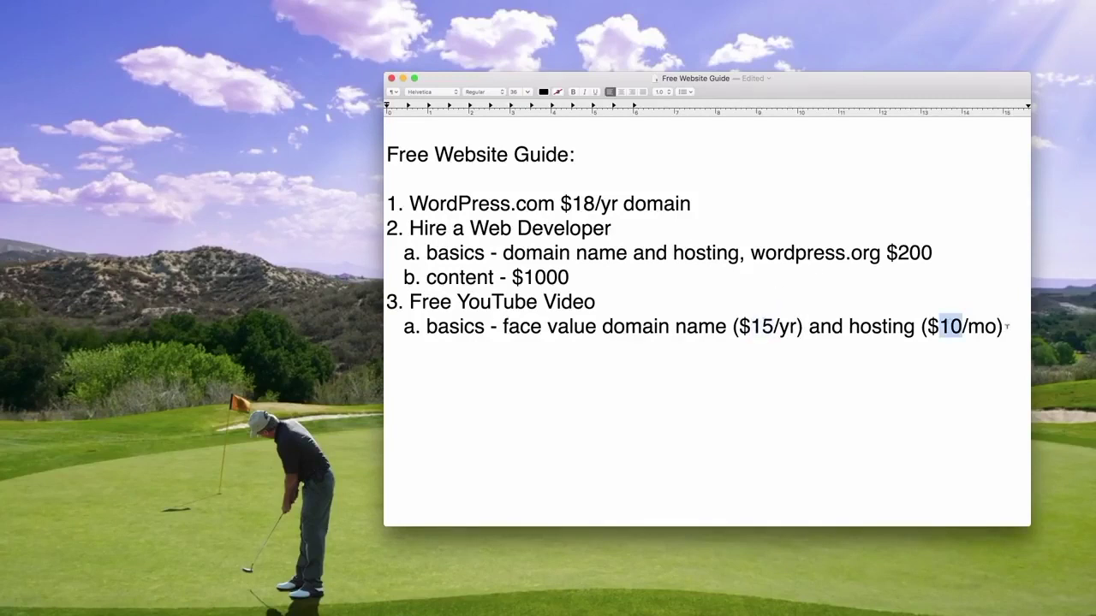
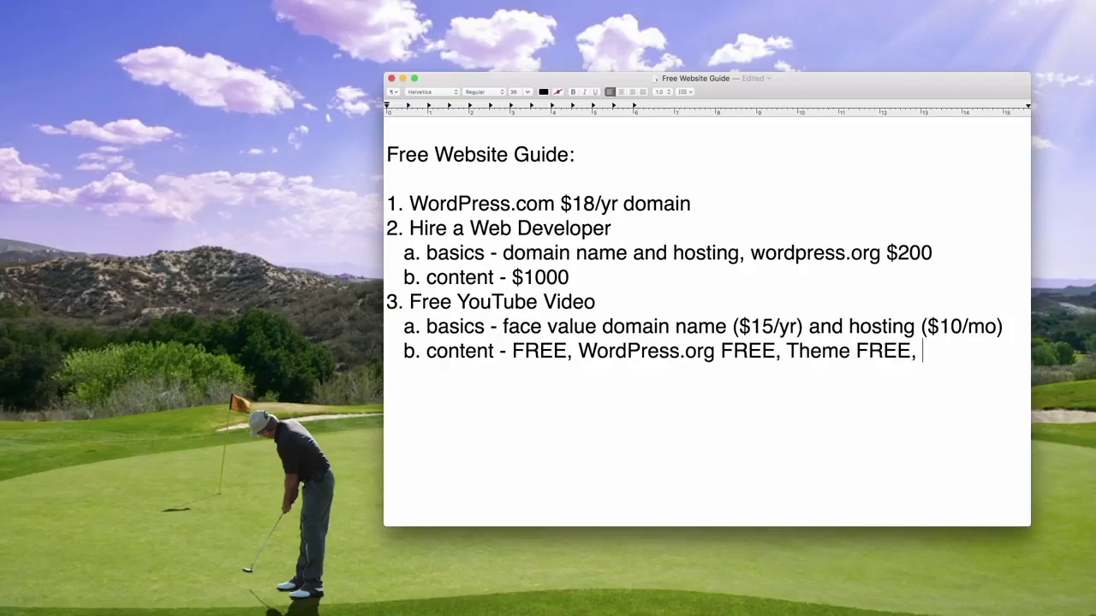
# Step: Finish line 3b with free plugins, images, blog posts and logo, then add 'Coupon BigBonus' and '$6 + $6 = $12'
pyautogui.write(', F')
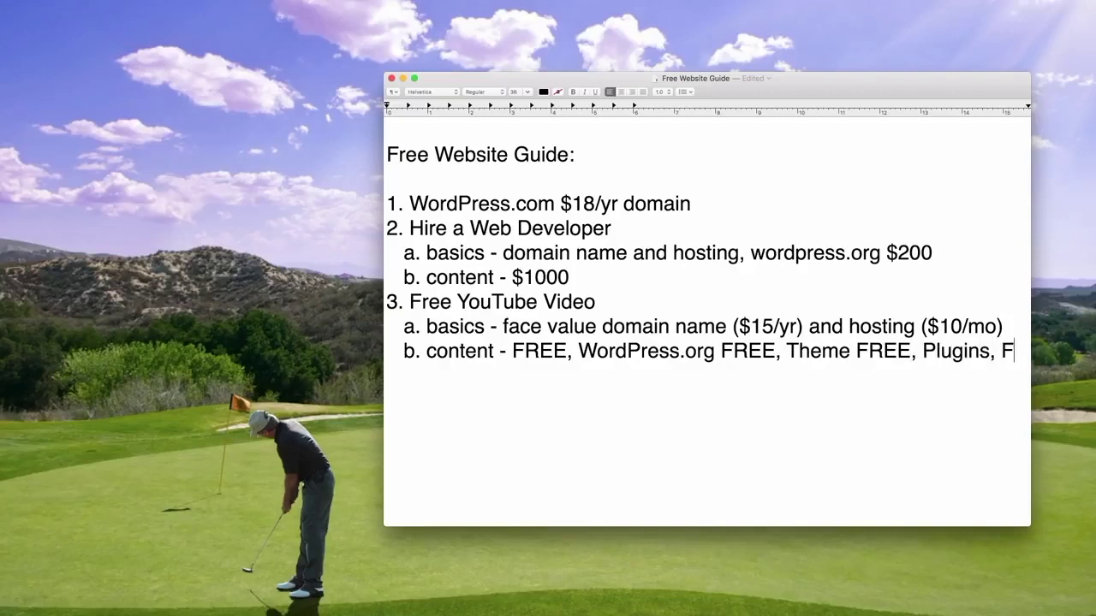
pyautogui.write('REE, ima')
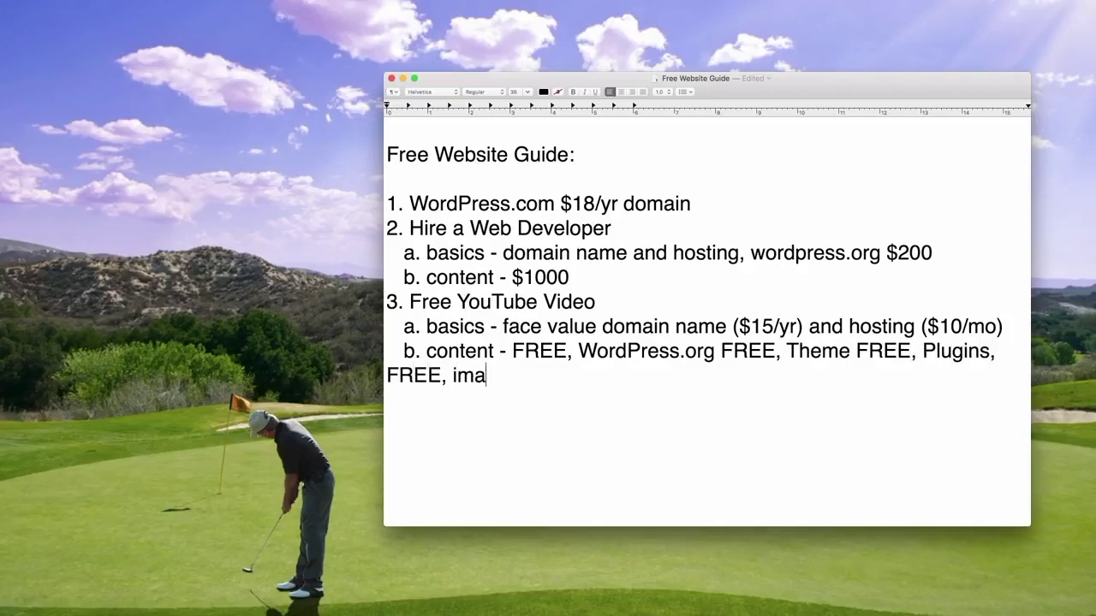
pyautogui.write('ges blog posts')
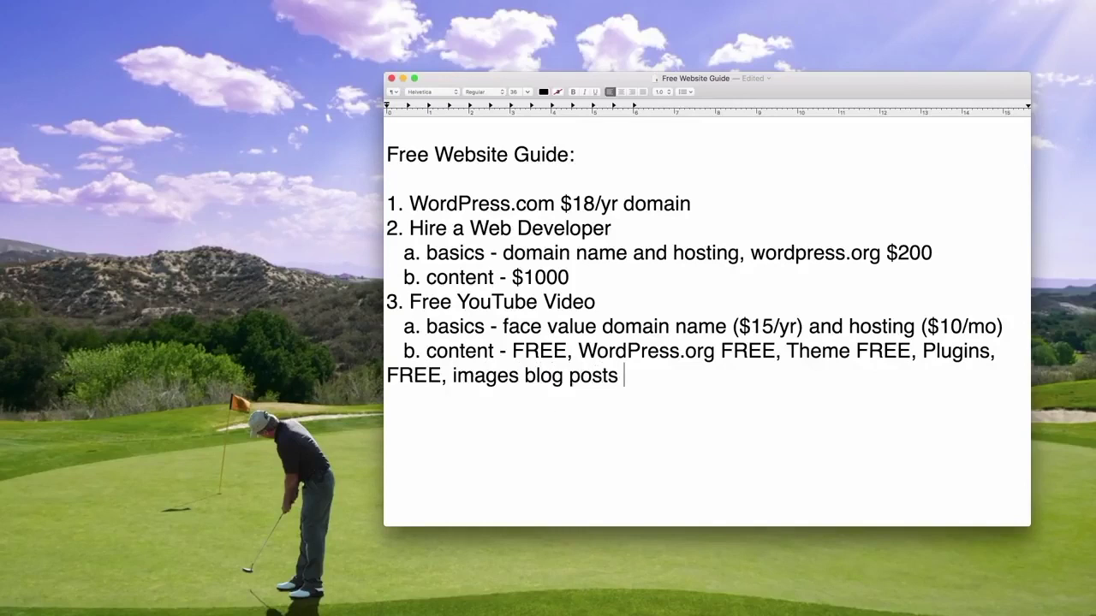
pyautogui.write(' logo bla')
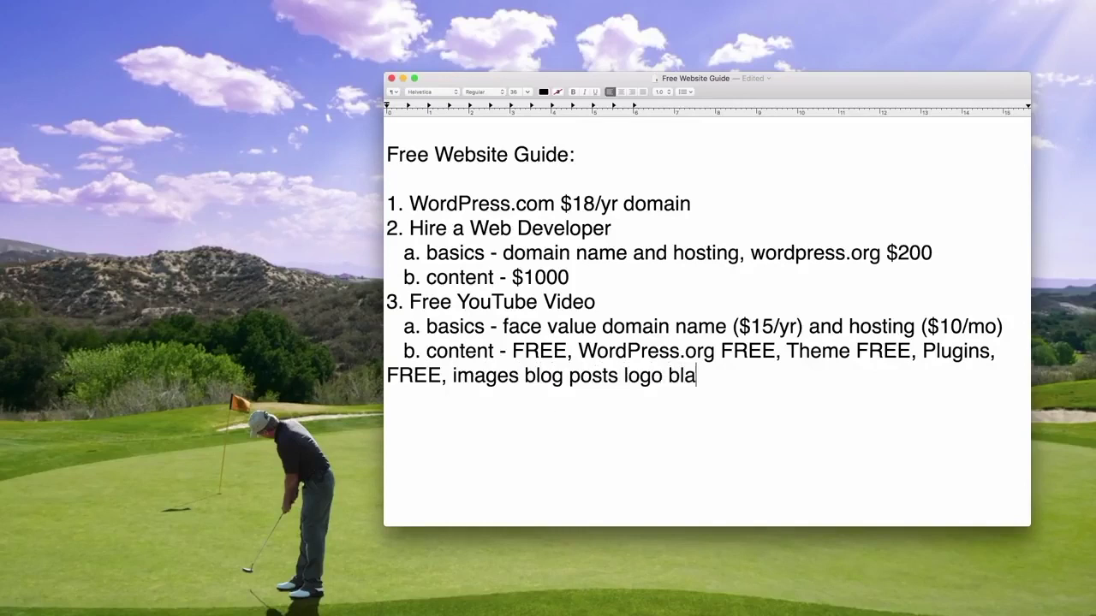
pyautogui.write('h blah FREE')
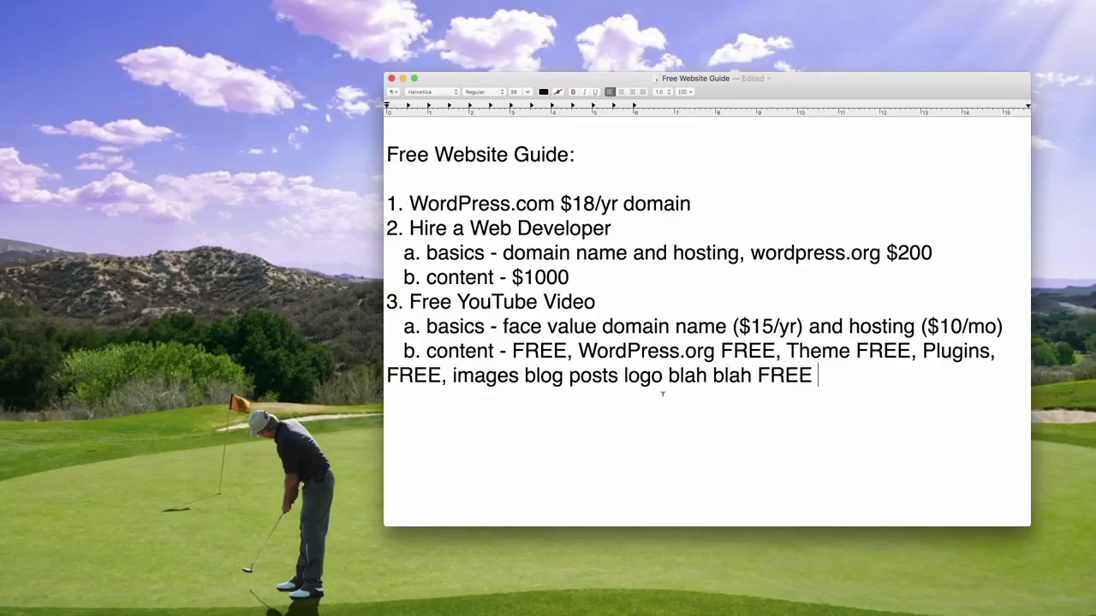
pyautogui.press('Return')
pyautogui.press('Return')
pyautogui.write('Coupon')
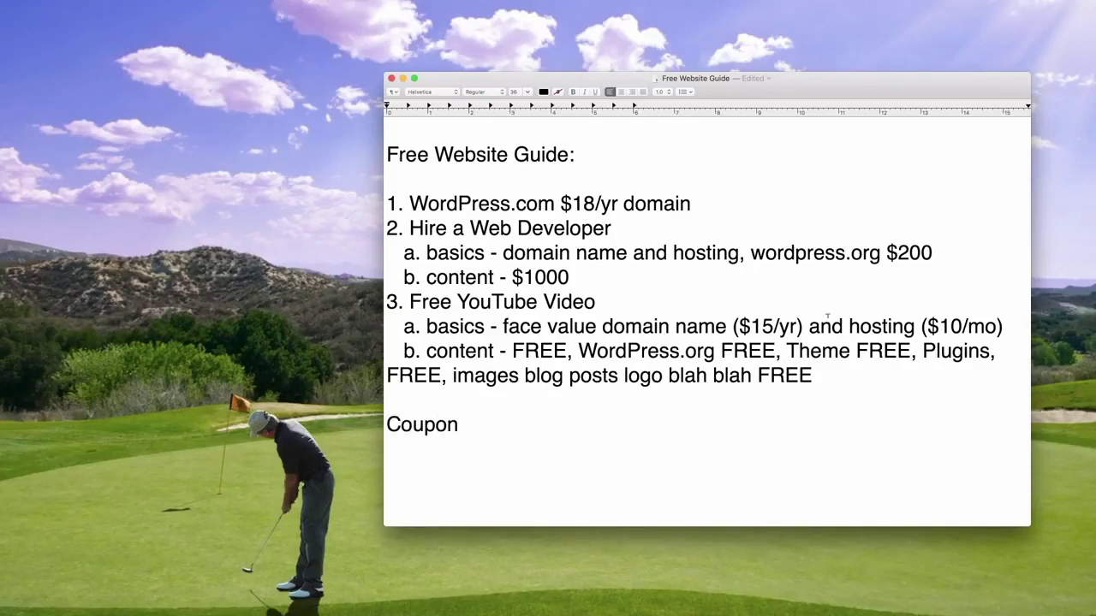
pyautogui.write(' BigBonus')
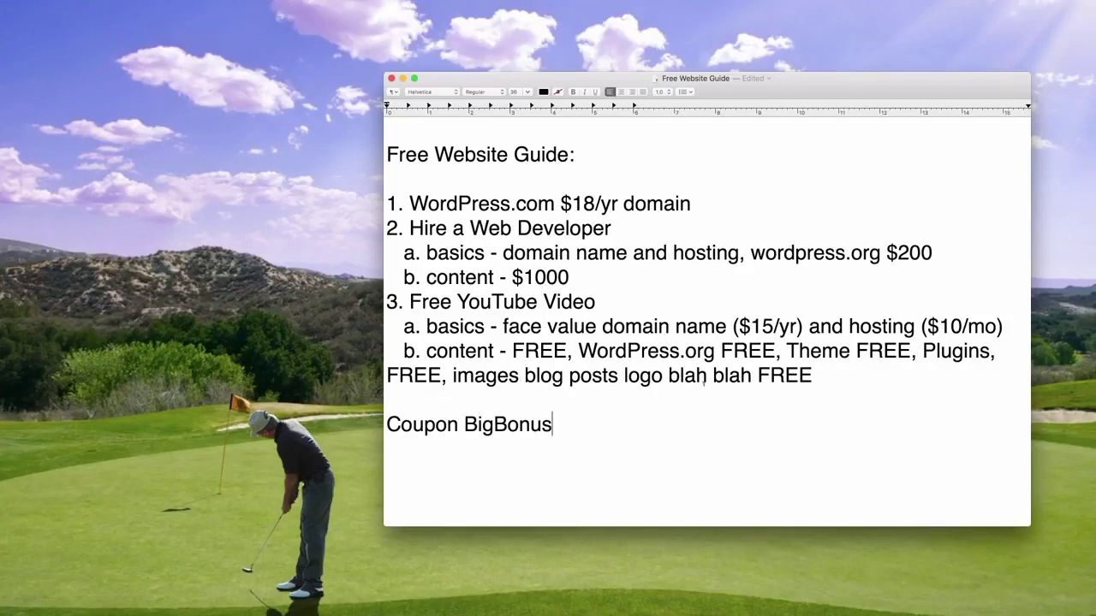
pyautogui.write('$6 + $6 = $1')
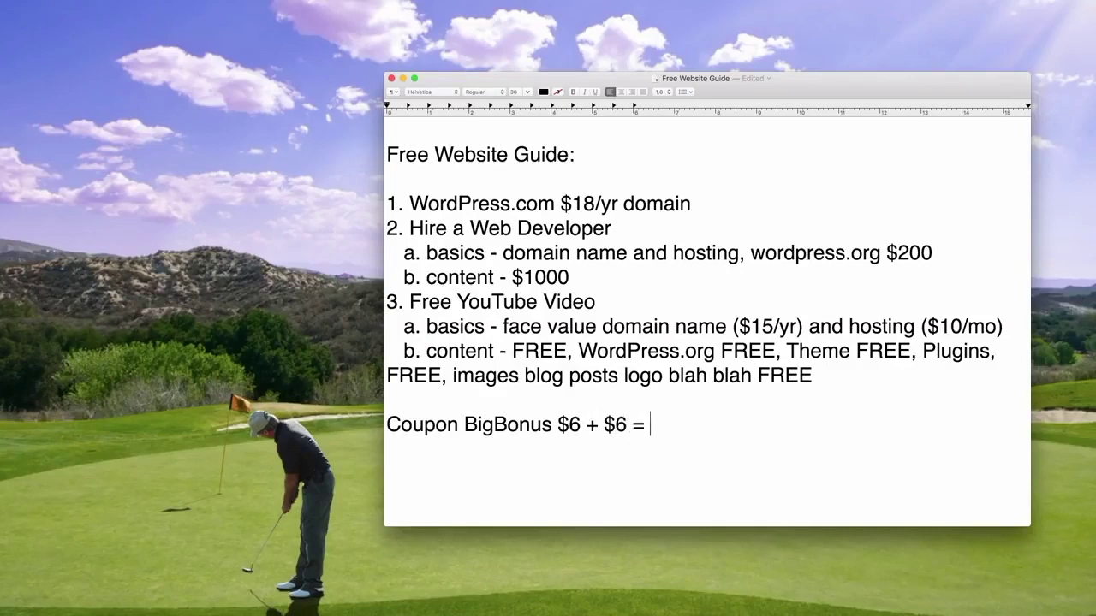
pyautogui.write('2')
# Step: Review the domain and hosting prices and the basics and content lines under item 3
pyautogui.moveTo(738, 326); pyautogui.dragTo(998, 326)
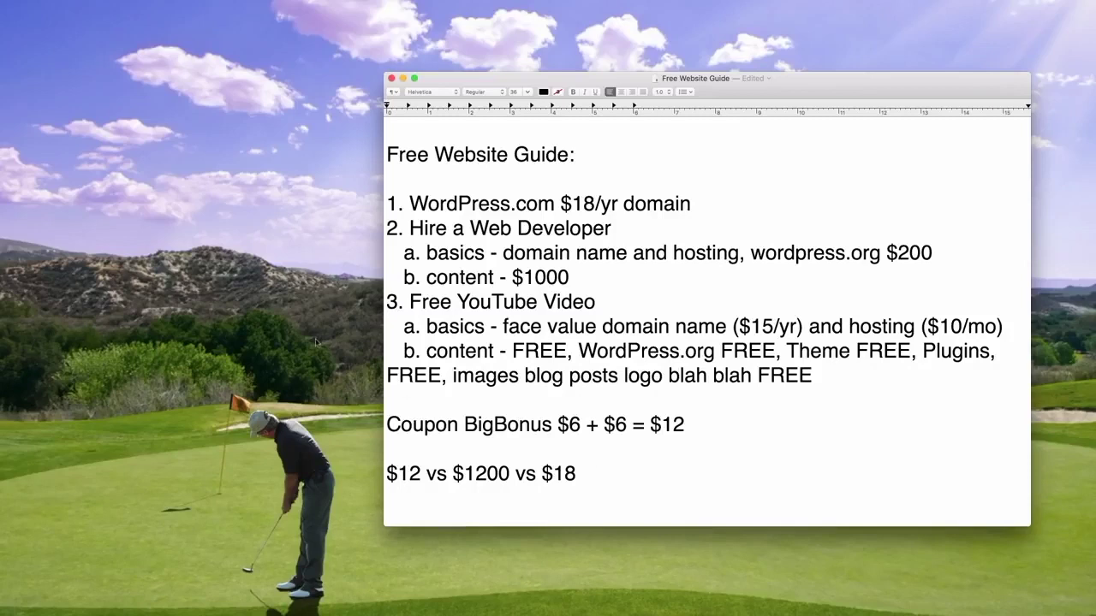
pyautogui.moveTo(403, 326); pyautogui.dragTo(1006, 326)
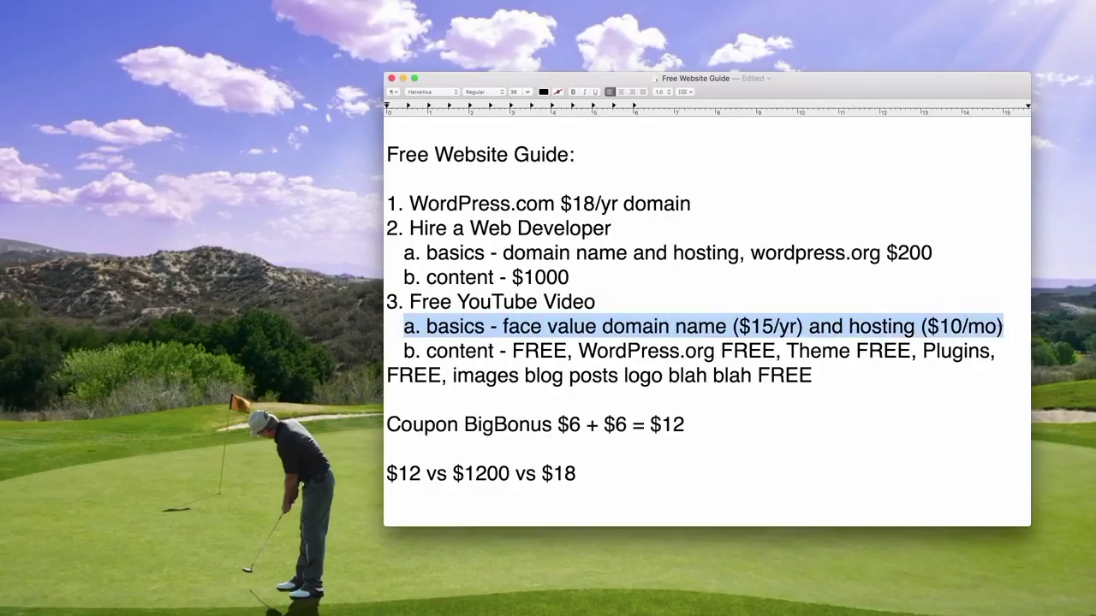
pyautogui.click(1004, 326)
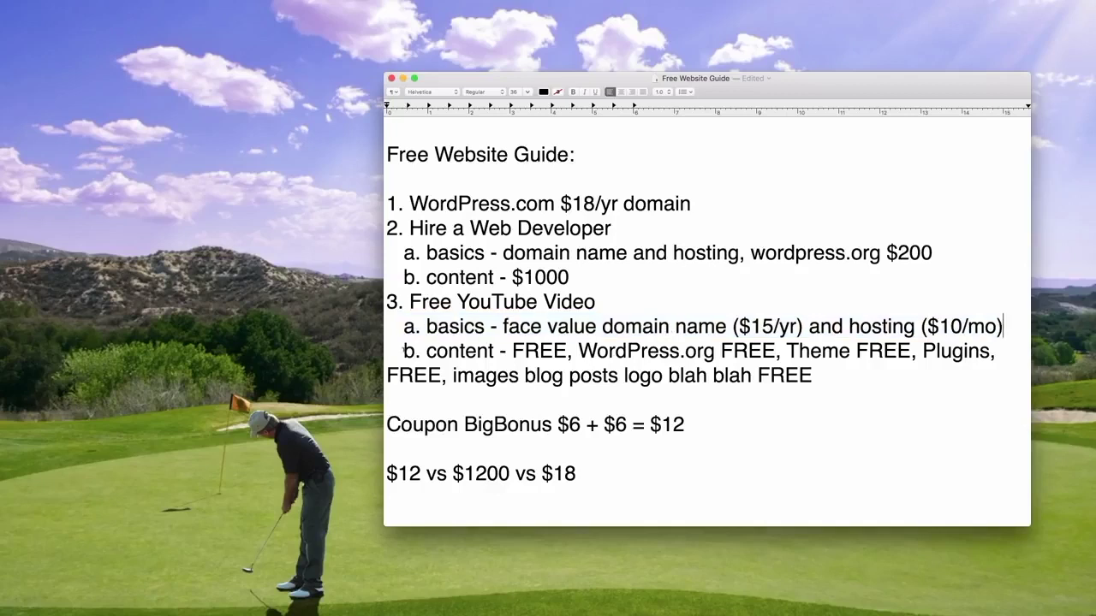
pyautogui.moveTo(403, 351); pyautogui.dragTo(851, 376)
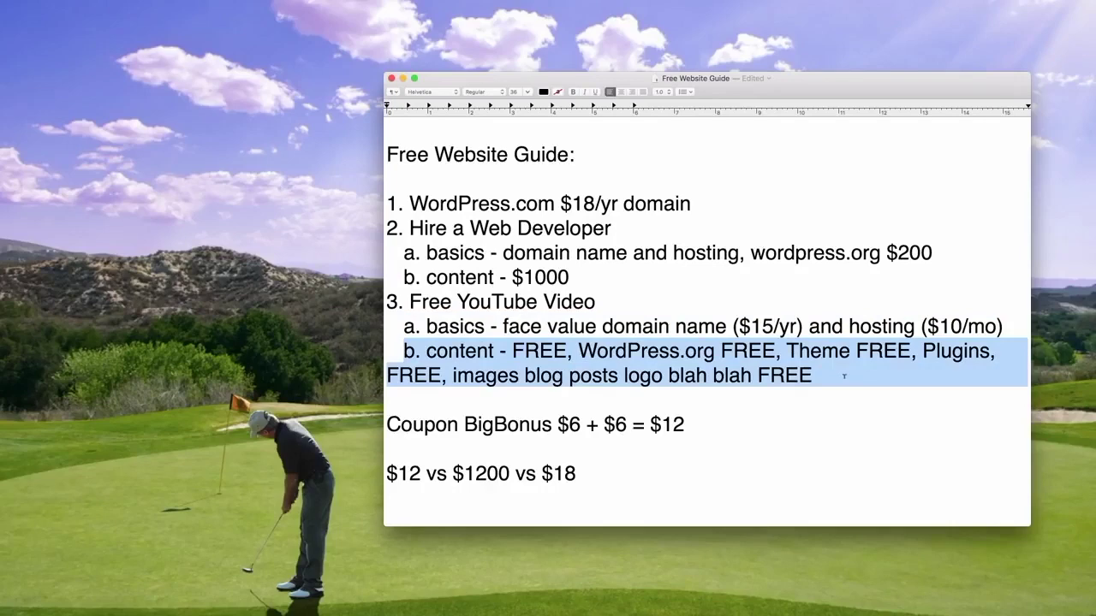
pyautogui.click(819, 377)
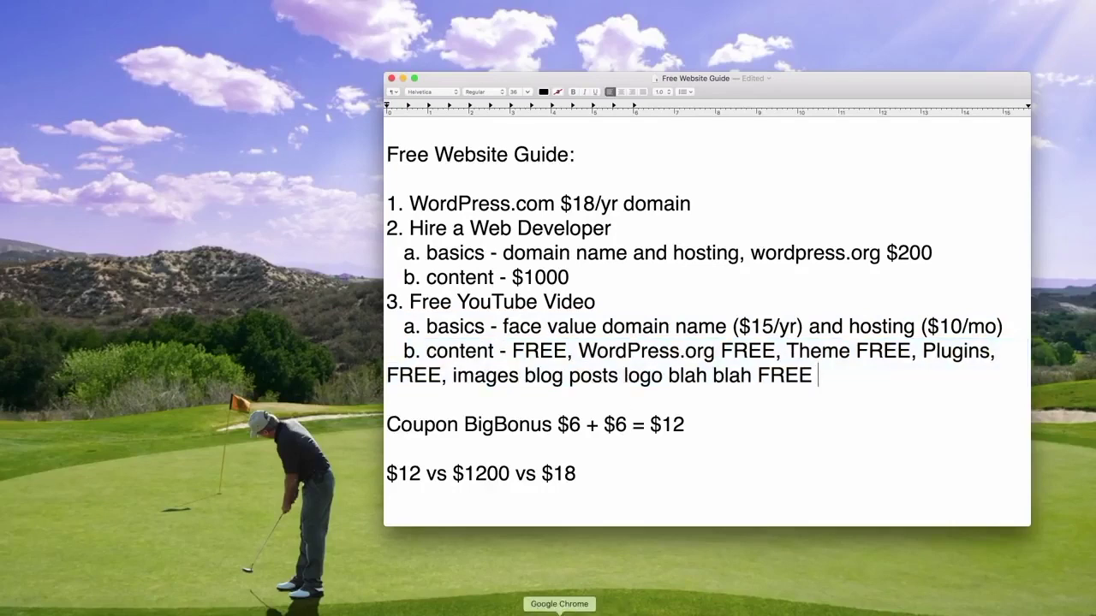
pyautogui.click(533, 610)
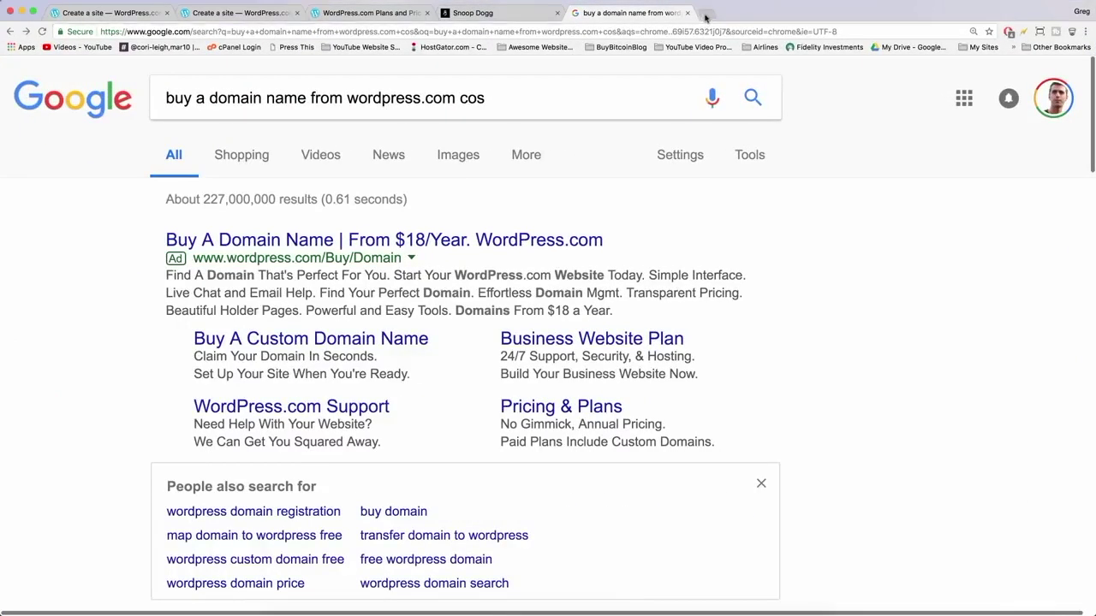
# Step: Load hostgator.com in a new Chrome tab
pyautogui.click(705, 16)
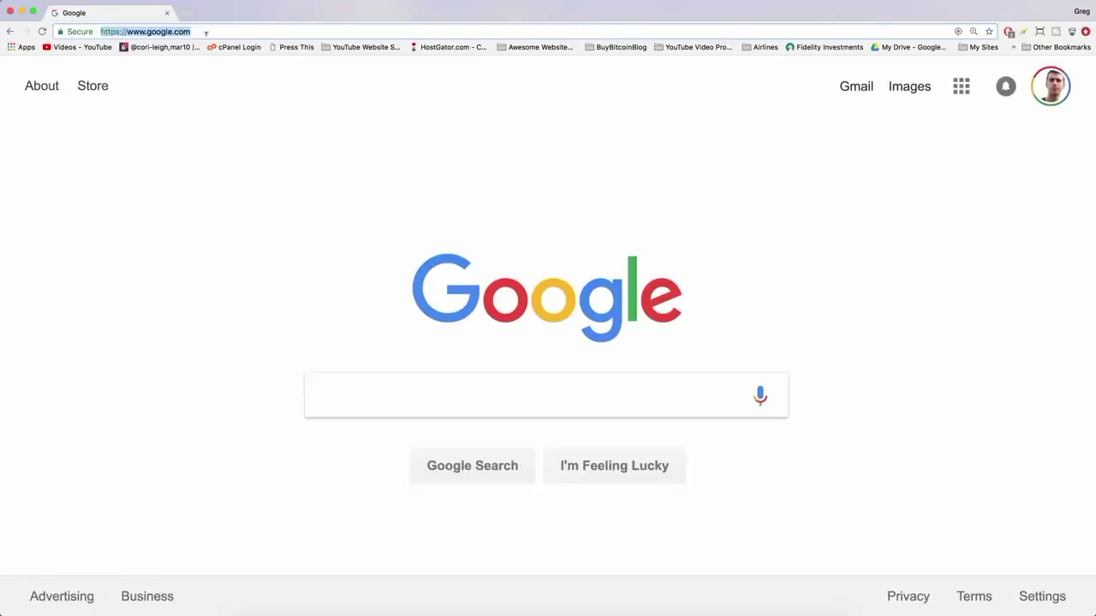
pyautogui.write('host')
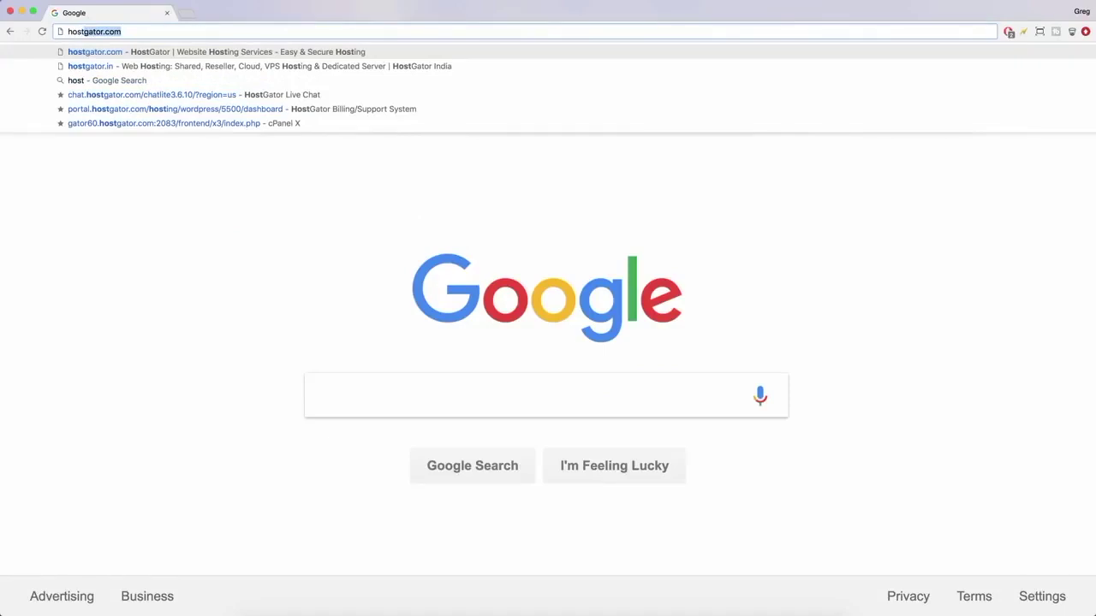
pyautogui.press('Return')
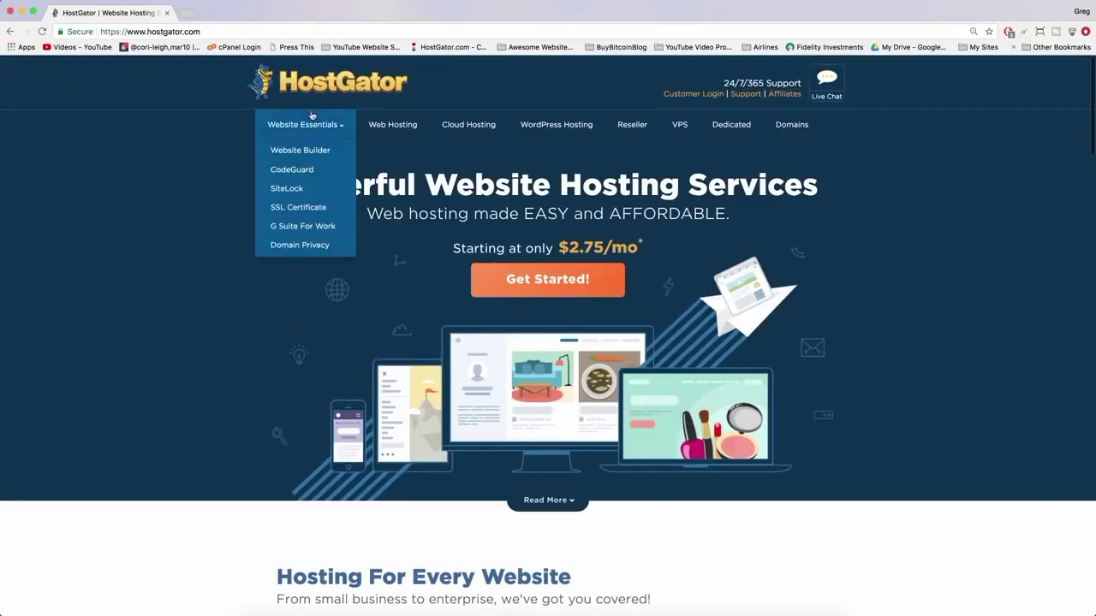
pyautogui.moveTo(340, 130)
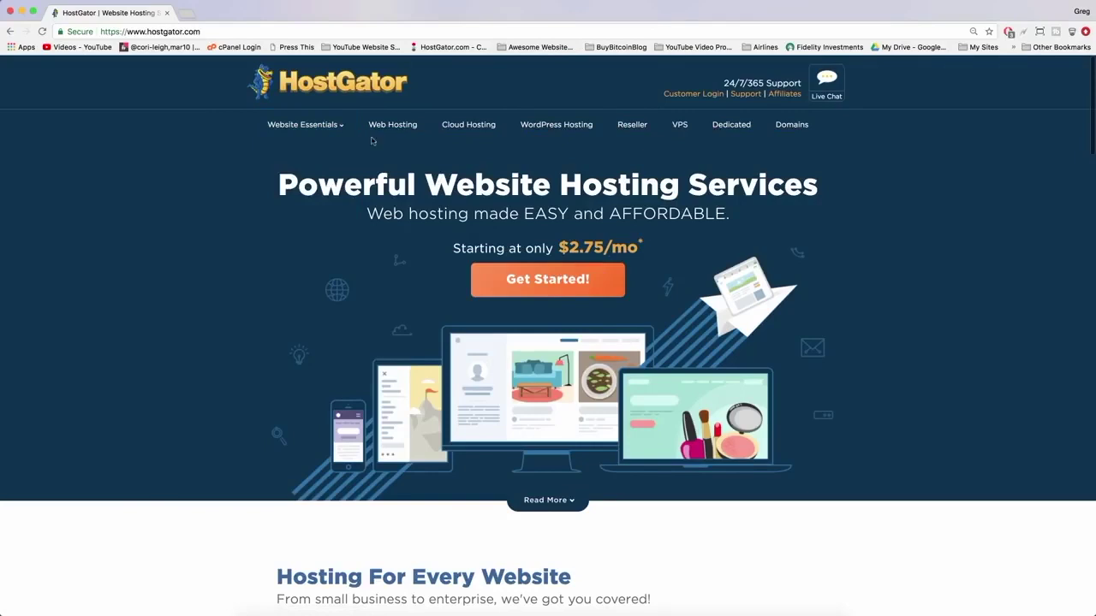
pyautogui.scroll(-5, 372, 142)
pyautogui.scroll(-10, 372, 141)
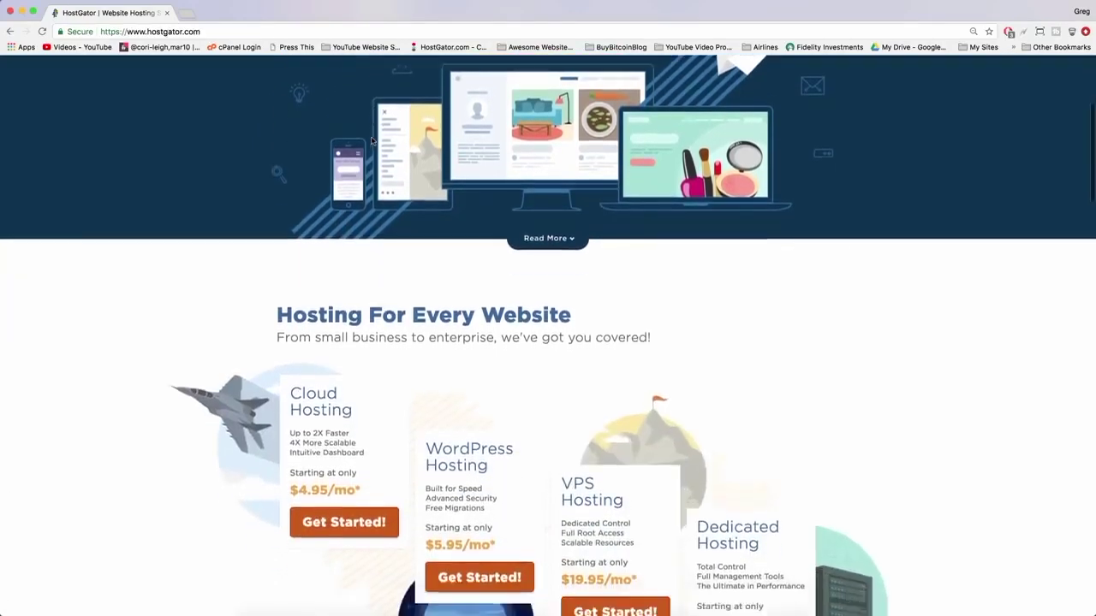
pyautogui.scroll(-15, 371, 142)
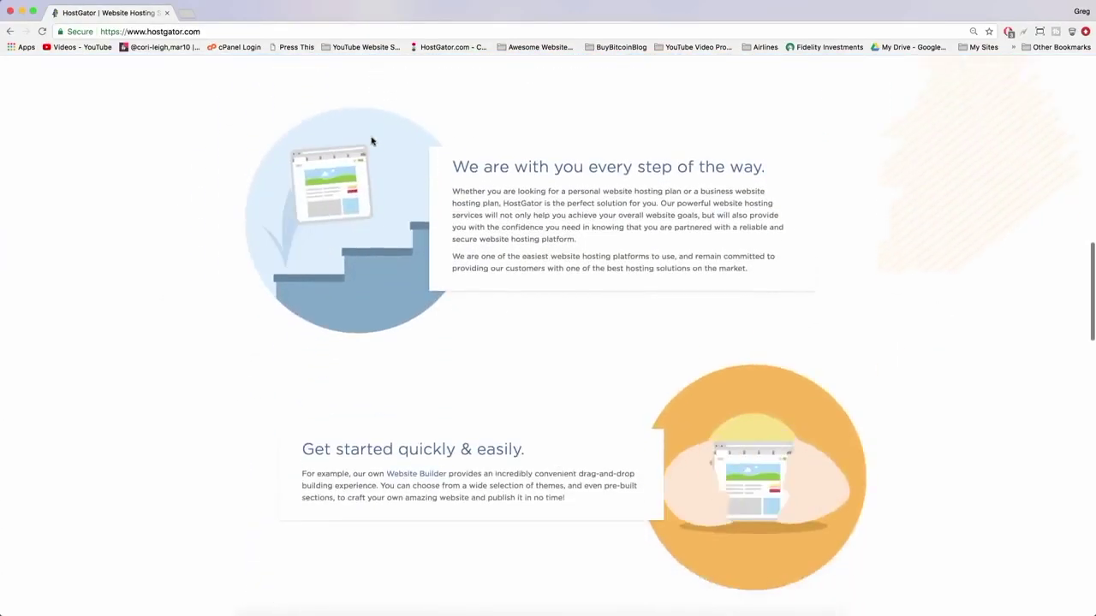
pyautogui.scroll(-3, 372, 141)
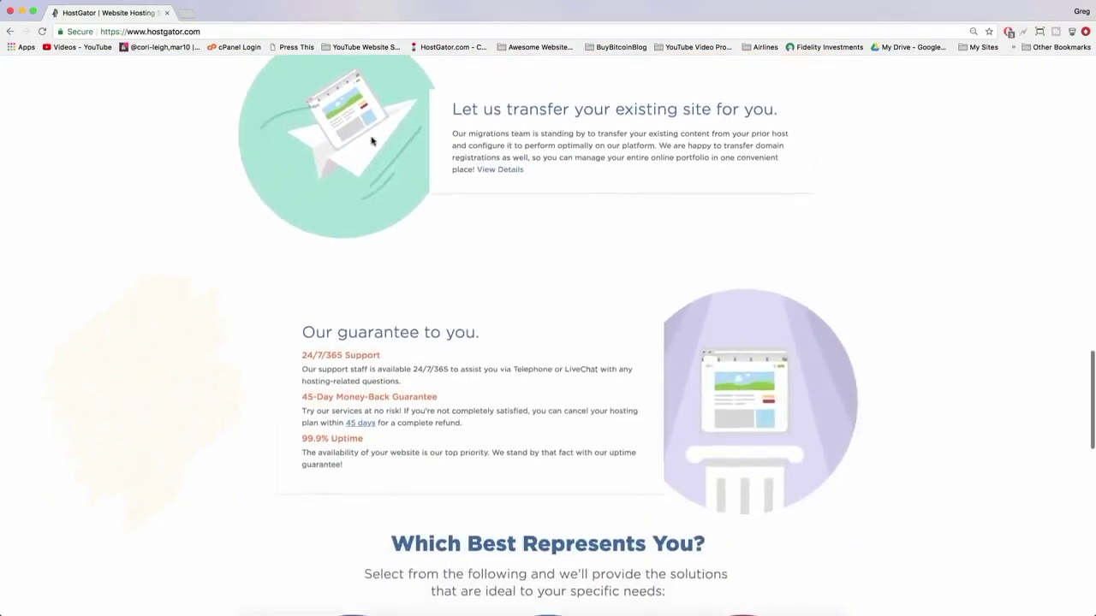
pyautogui.scroll(8, 372, 141)
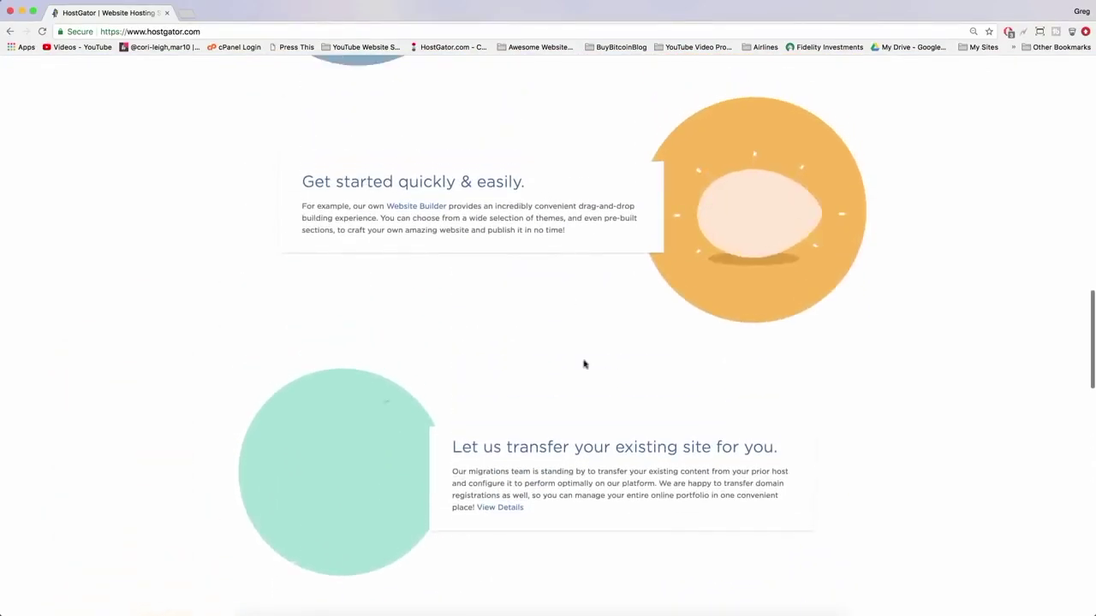
pyautogui.scroll(-8, 577, 377)
pyautogui.scroll(-2, 577, 377)
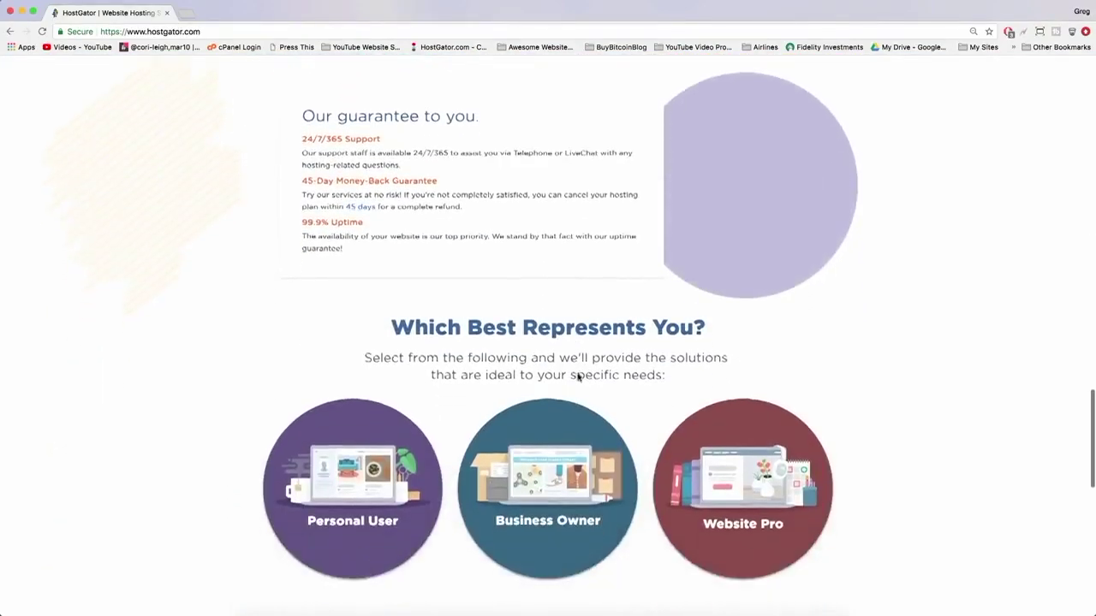
pyautogui.scroll(-12, 765, 436)
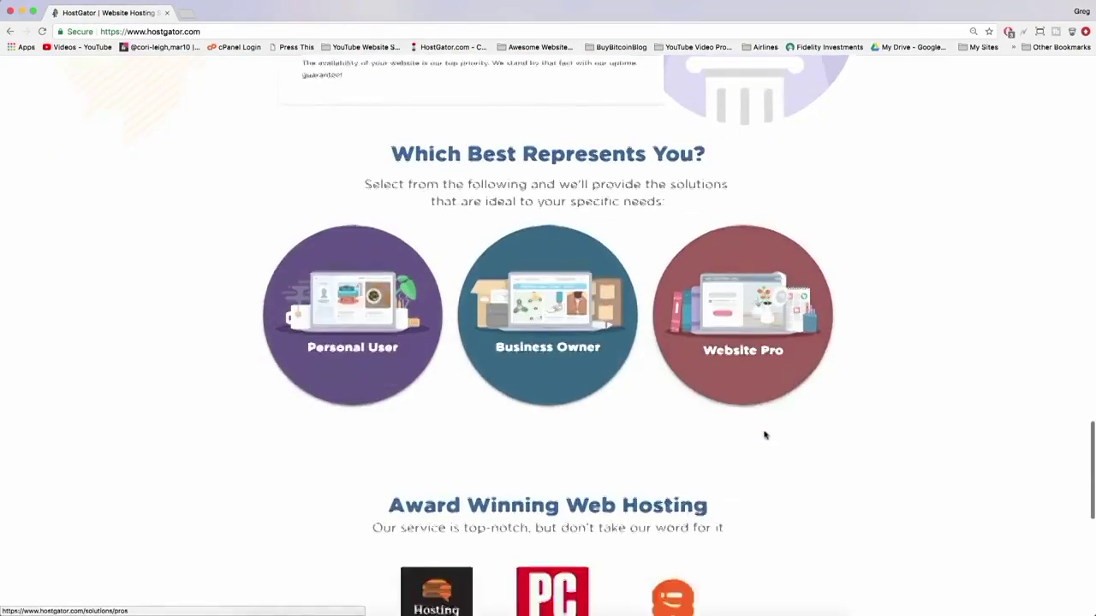
pyautogui.scroll(4, 766, 436)
pyautogui.scroll(20, 765, 435)
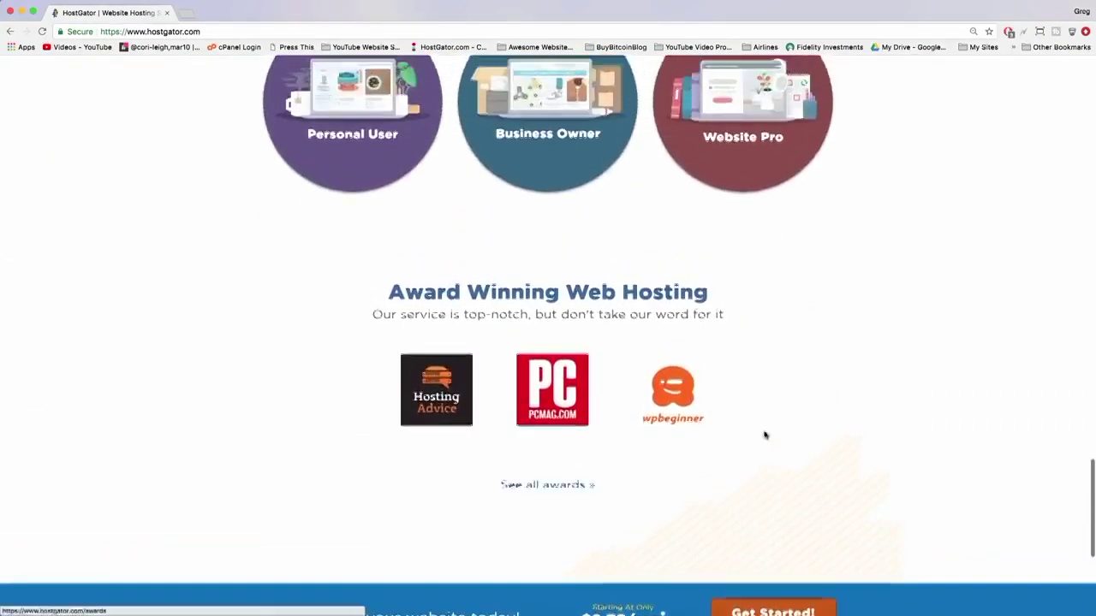
pyautogui.scroll(5, 764, 432)
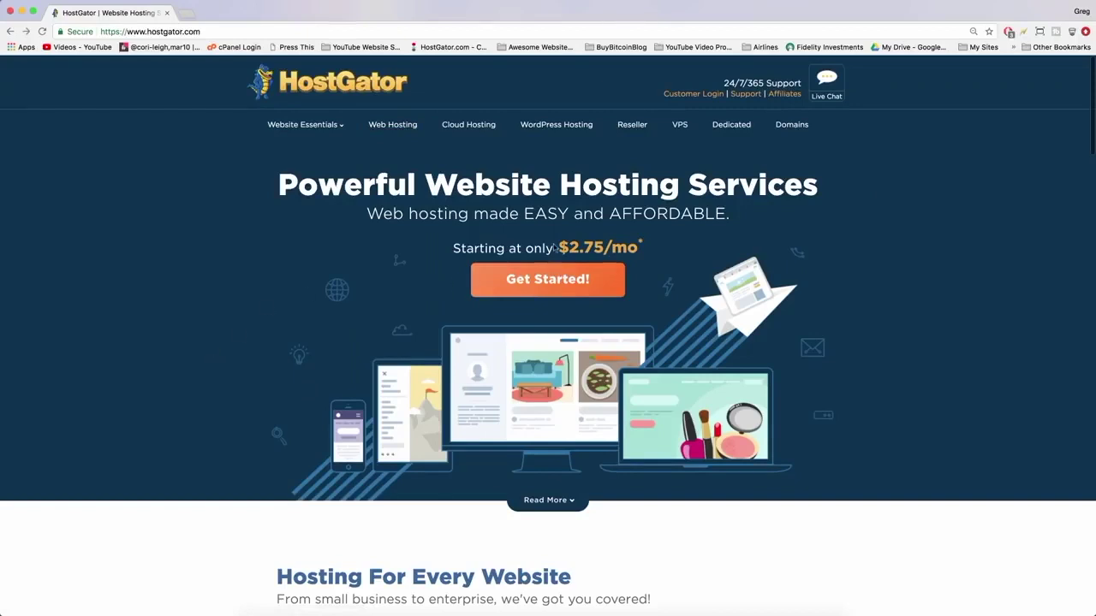
pyautogui.moveTo(559, 247); pyautogui.dragTo(646, 249)
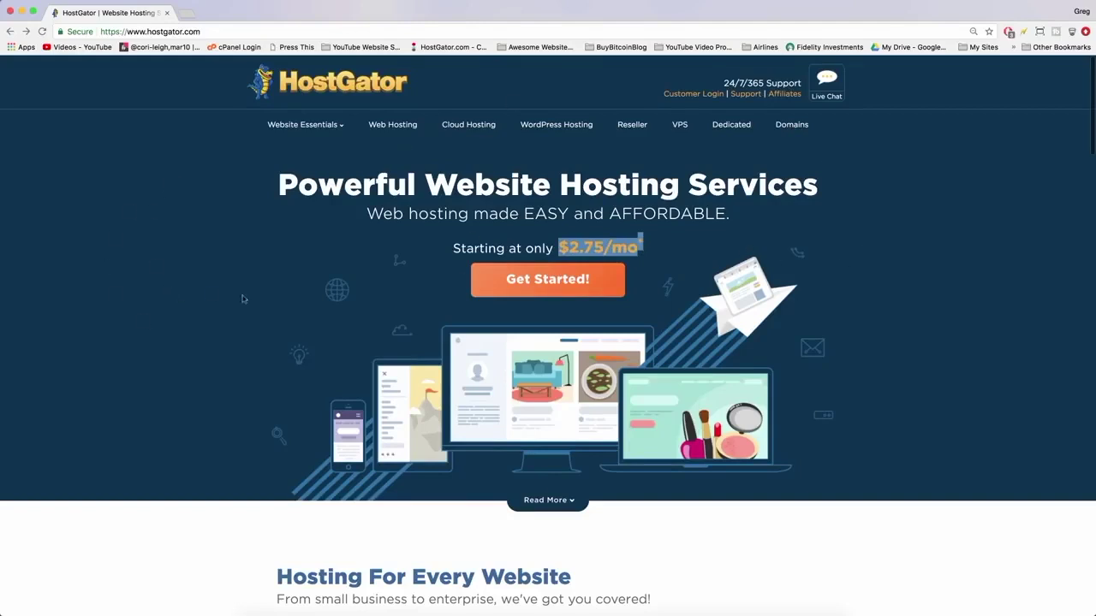
pyautogui.click(279, 327)
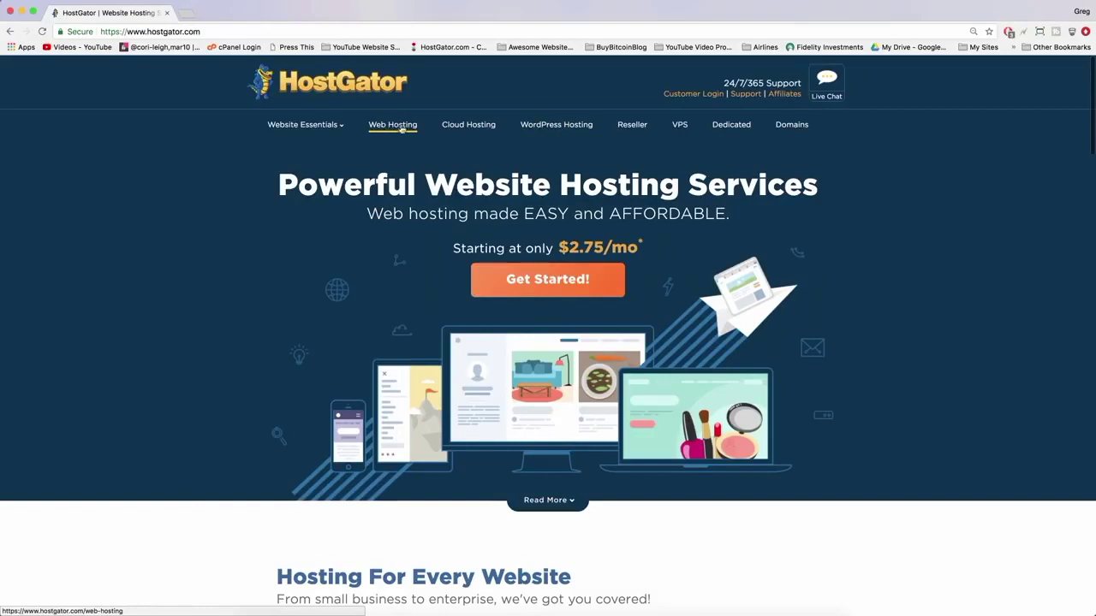
pyautogui.click(402, 128)
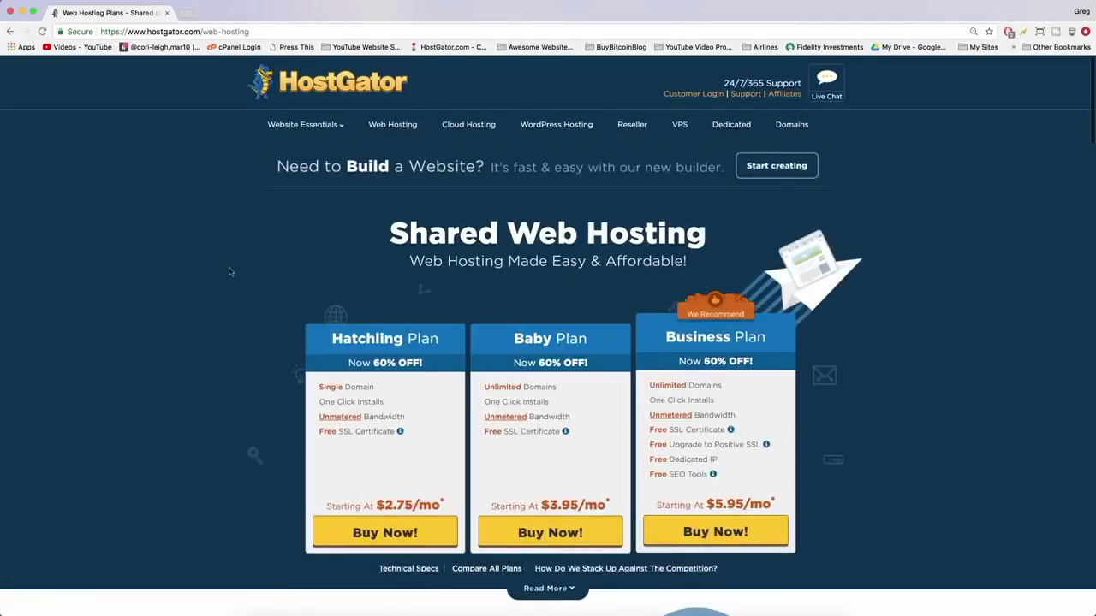
pyautogui.scroll(-3, 404, 182)
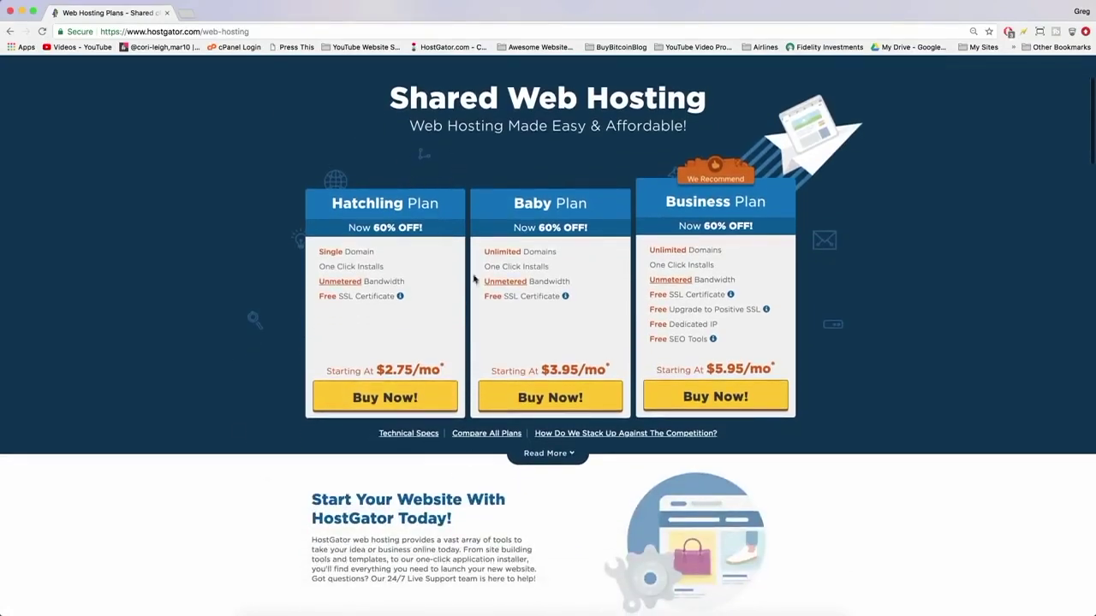
pyautogui.moveTo(378, 370); pyautogui.dragTo(448, 373)
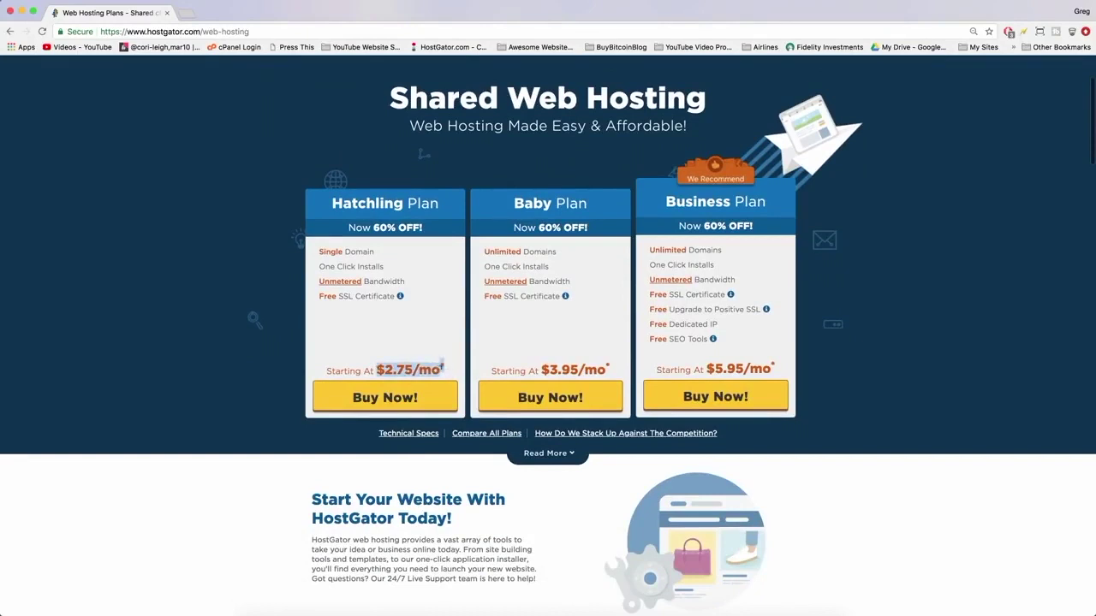
pyautogui.click(443, 366)
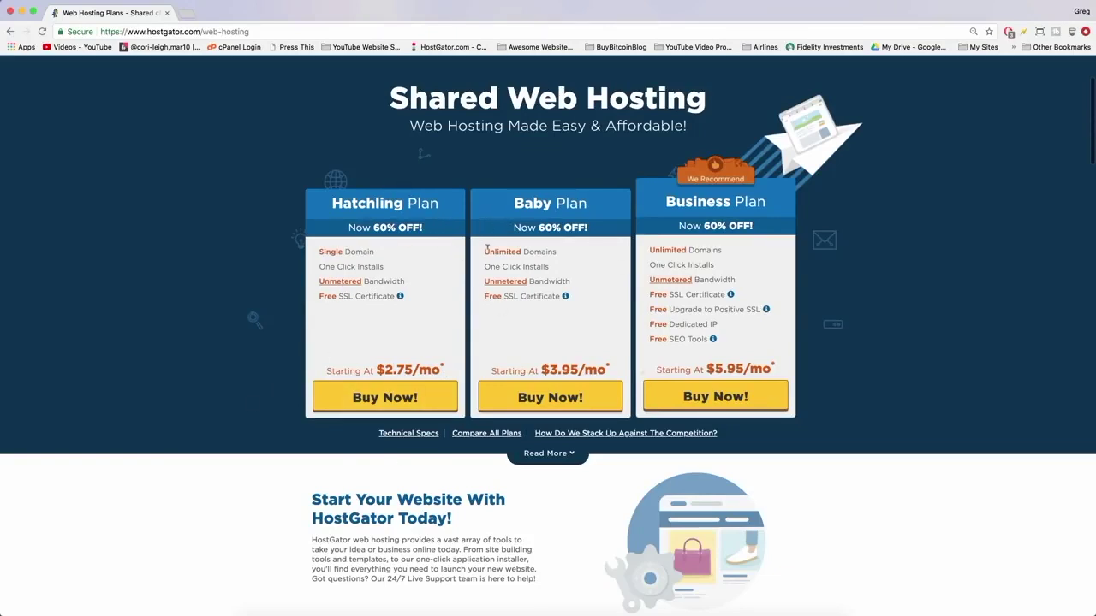
pyautogui.moveTo(557, 250); pyautogui.dragTo(482, 257)
pyautogui.click(548, 249)
pyautogui.moveTo(720, 339)
pyautogui.mouseDown()
pyautogui.moveTo(652, 324)
pyautogui.moveTo(643, 246)
pyautogui.moveTo(640, 298)
pyautogui.moveTo(669, 340)
pyautogui.moveTo(732, 341)
pyautogui.mouseUp()
pyautogui.moveTo(515, 203); pyautogui.dragTo(587, 204)
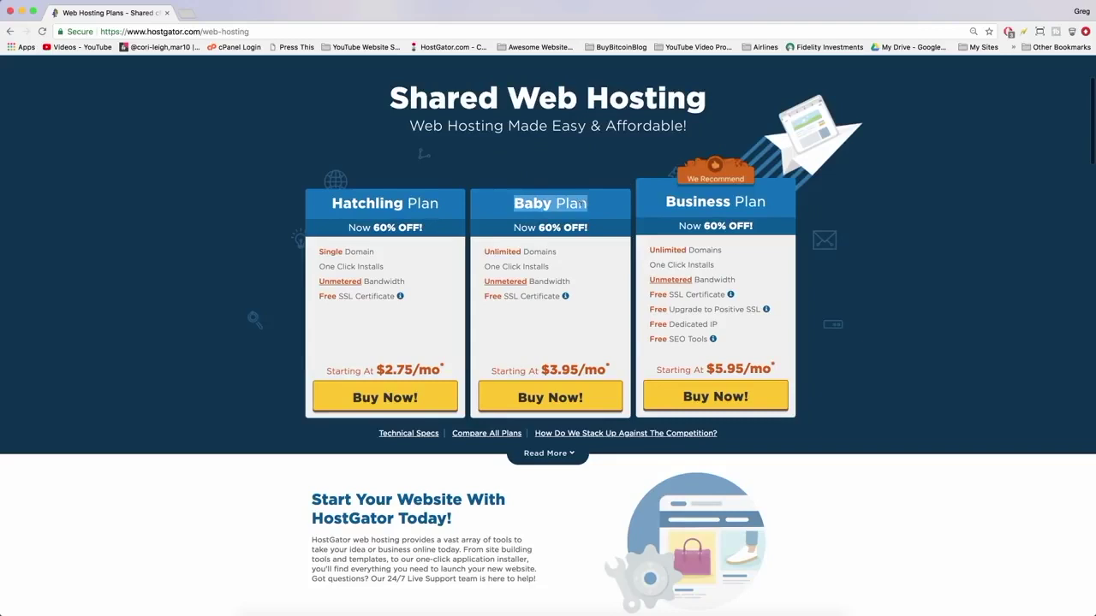
pyautogui.click(582, 203)
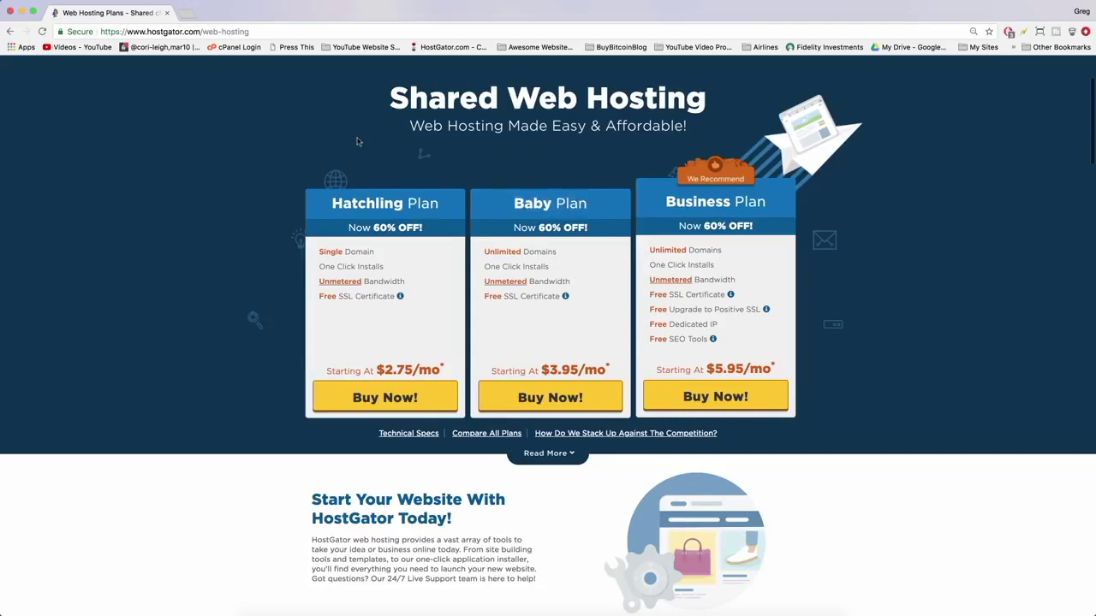
pyautogui.scroll(3, 358, 141)
pyautogui.scroll(-3, 358, 141)
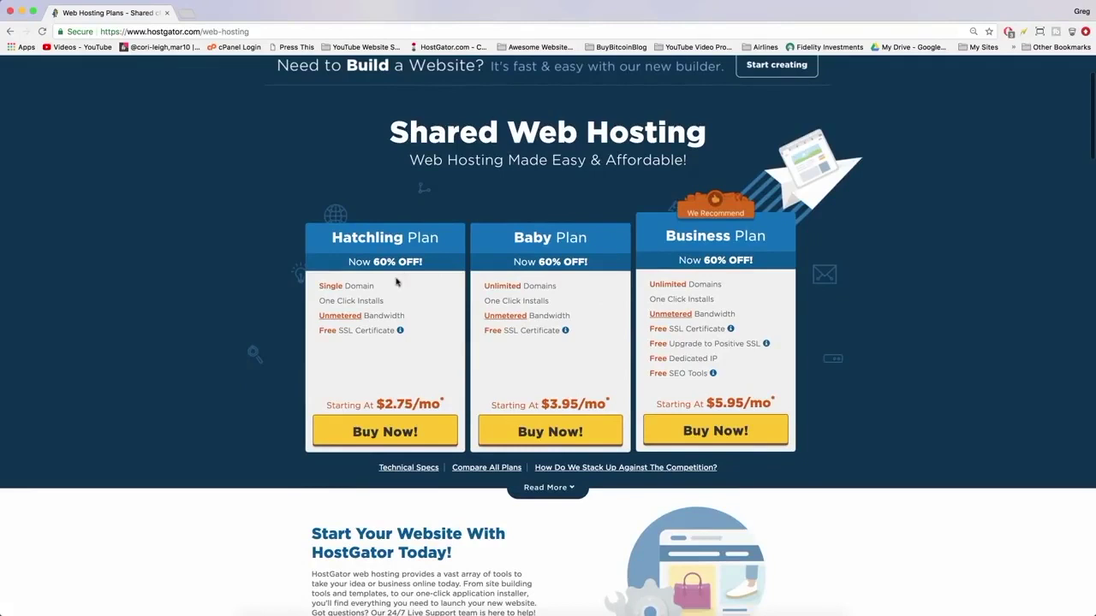
pyautogui.scroll(-2, 398, 283)
pyautogui.scroll(1, 399, 282)
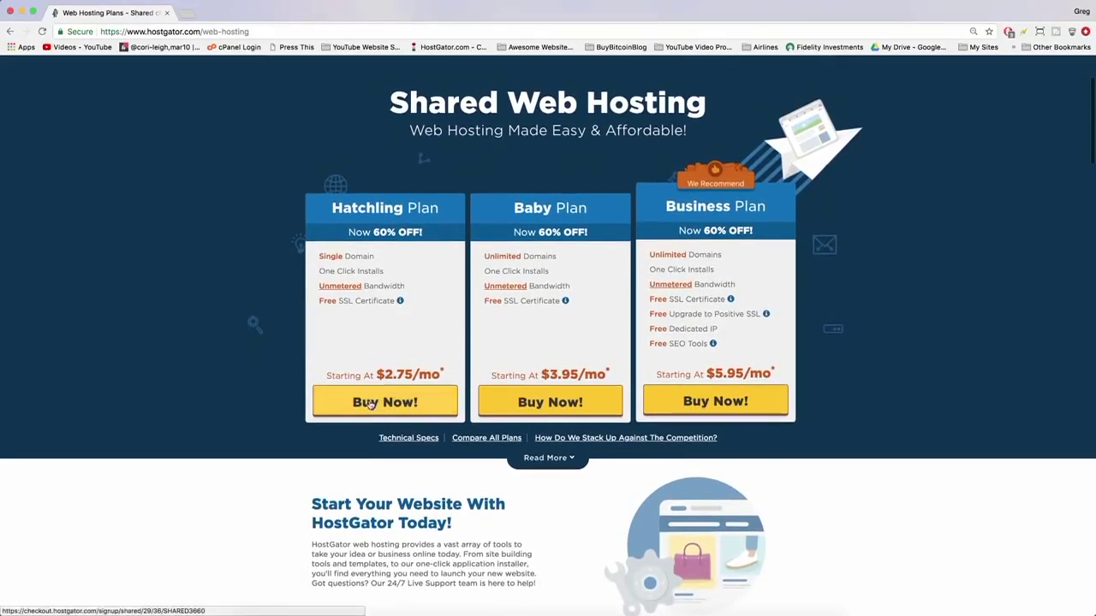
# Step: Start buying the Hatchling plan and choose the I Already Own This Domain option
pyautogui.click(430, 402)
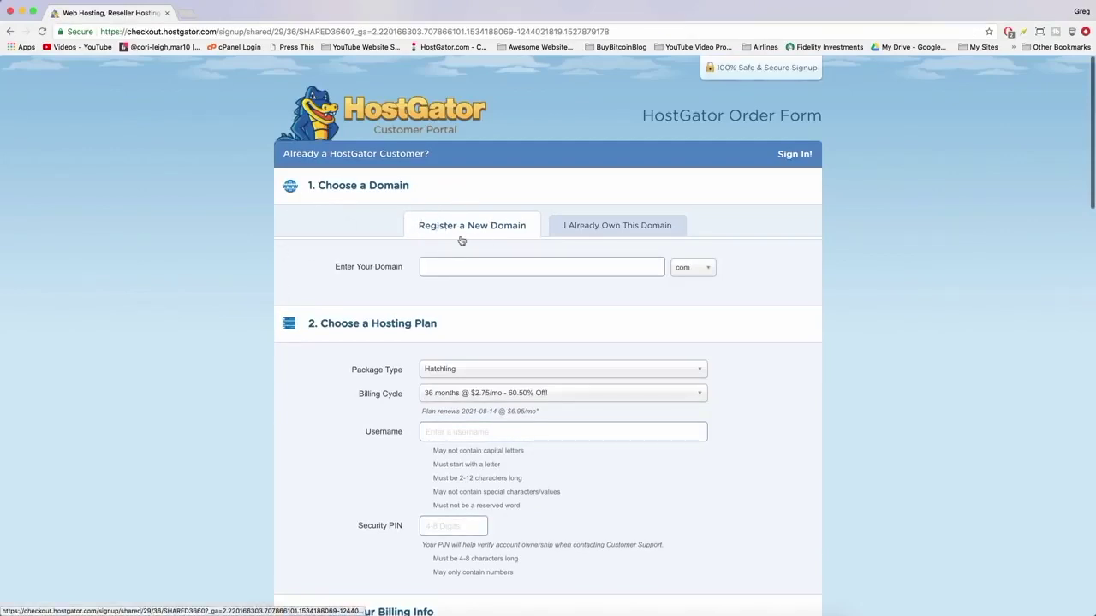
pyautogui.click(604, 228)
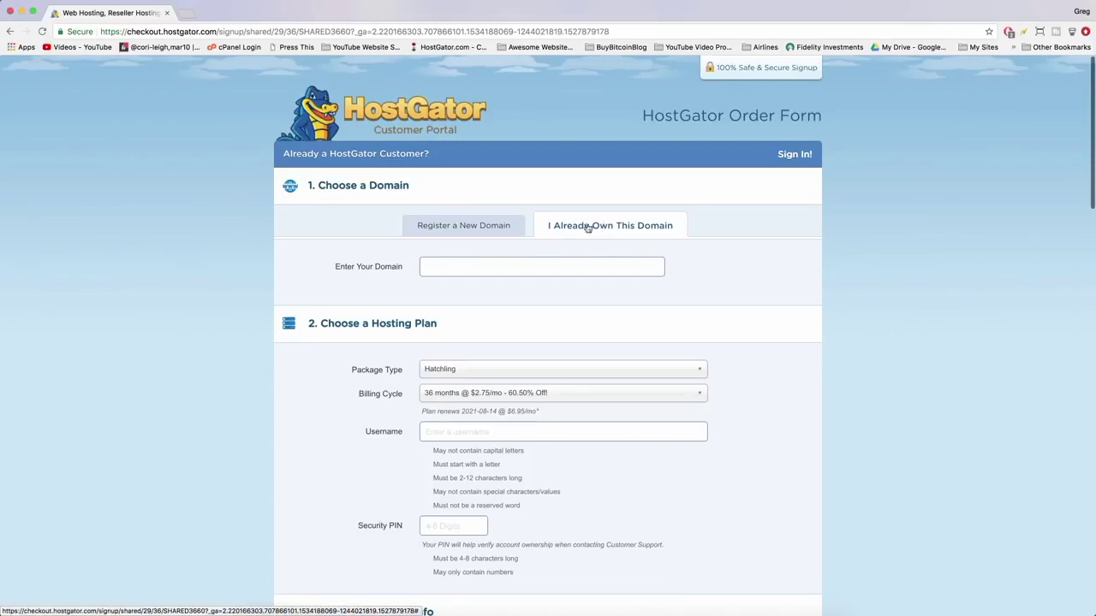
pyautogui.click(452, 228)
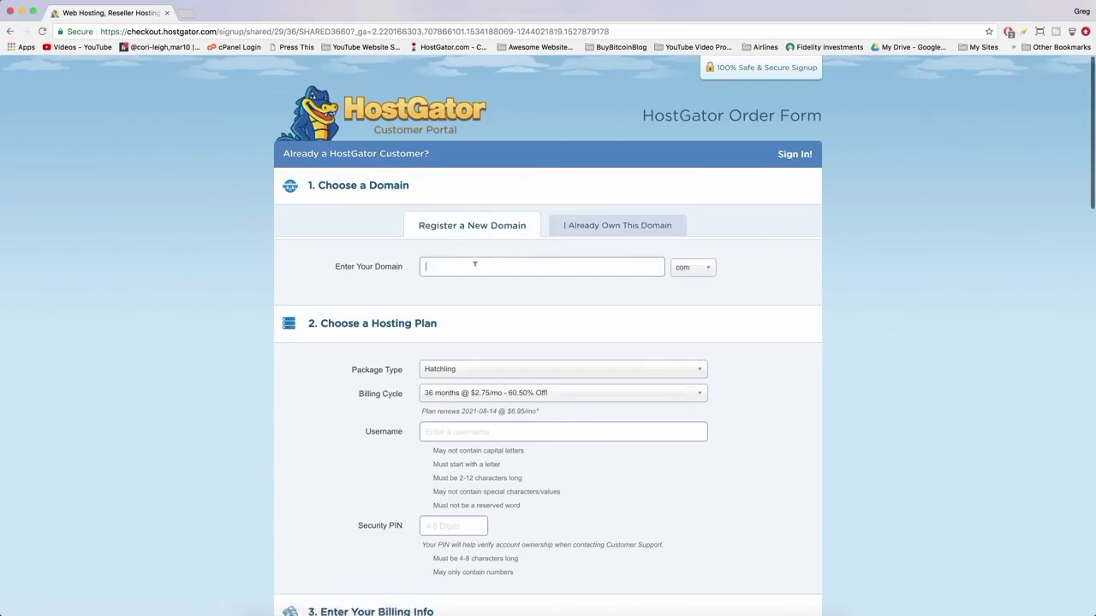
pyautogui.click(441, 266)
pyautogui.click(604, 228)
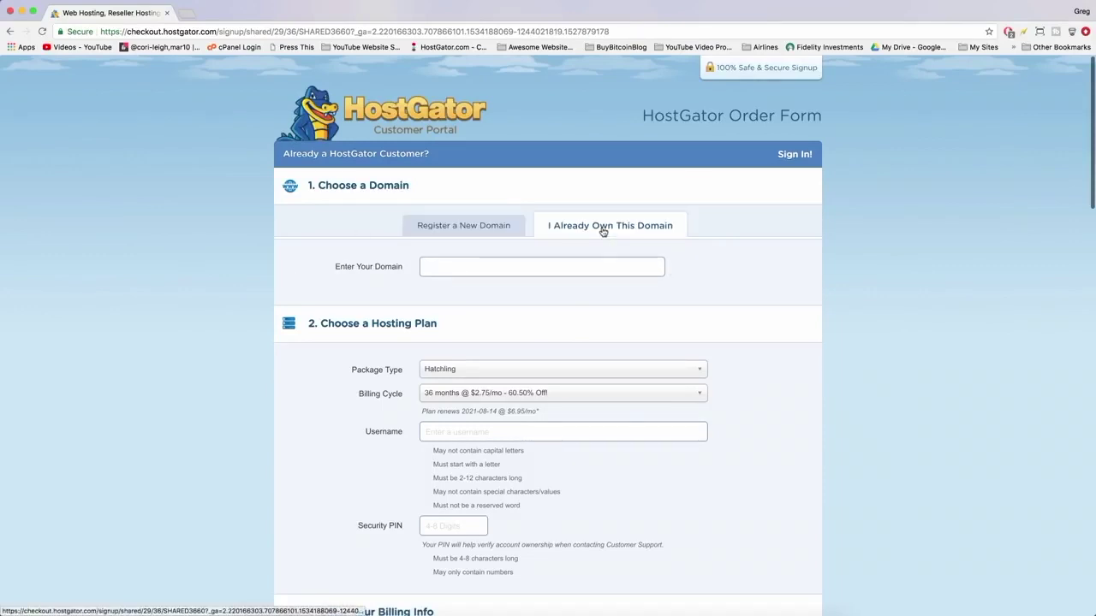
pyautogui.click(548, 269)
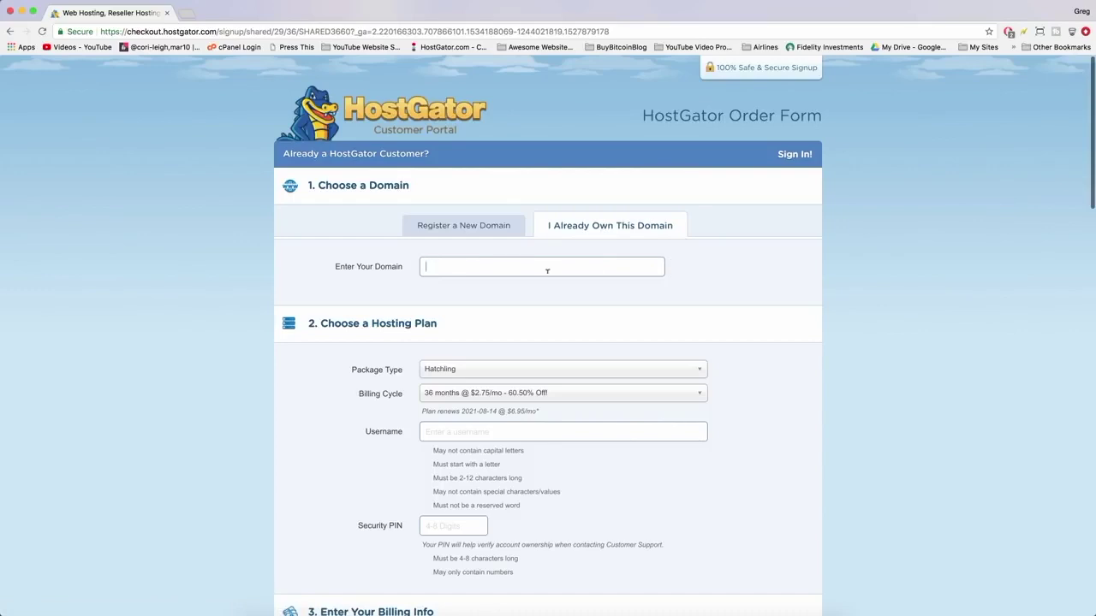
# Step: Enter wpsitefree.com as the already-owned domain
pyautogui.write('wpsitefree.com')
pyautogui.moveTo(423, 264); pyautogui.dragTo(464, 263)
pyautogui.click(503, 265)
pyautogui.click(436, 267)
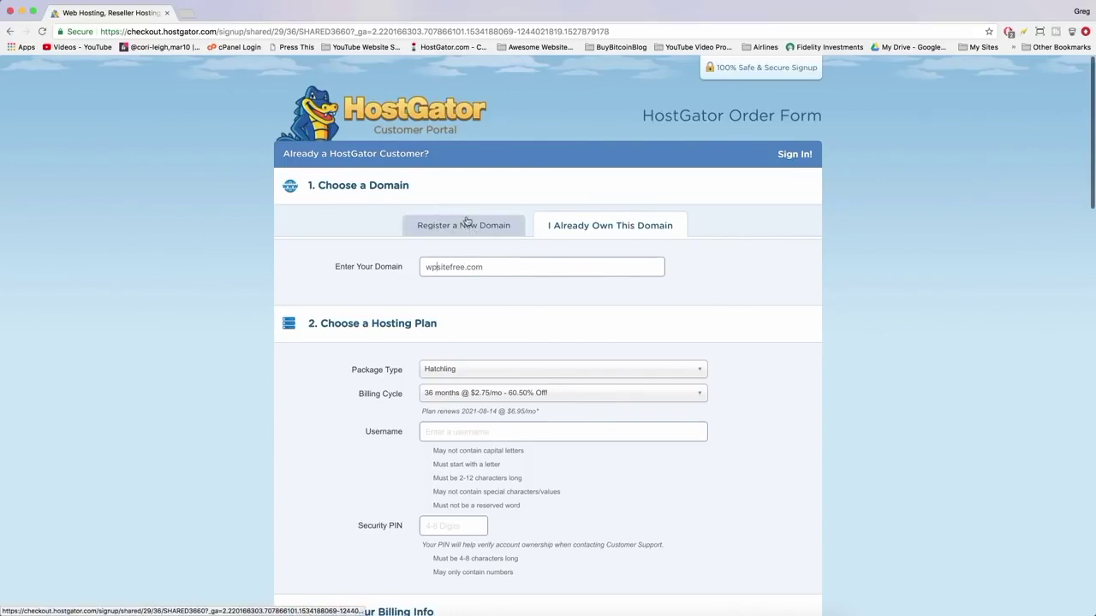
# Step: Scroll to Choose a Hosting Plan and view the 1 to 36 month Billing Cycle options
pyautogui.scroll(-1, 704, 272)
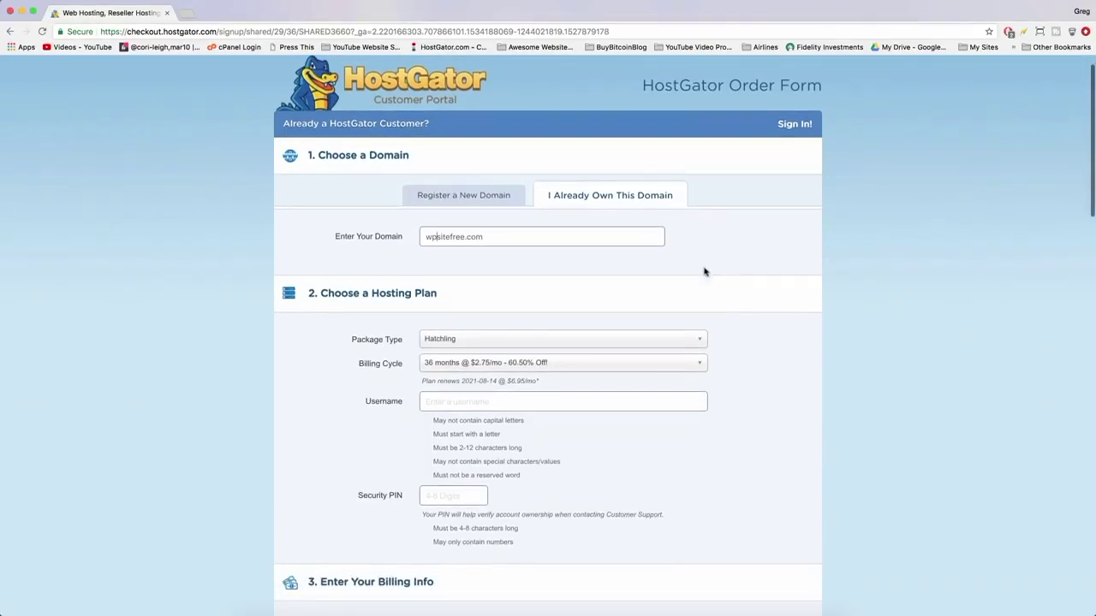
pyautogui.scroll(-4, 704, 271)
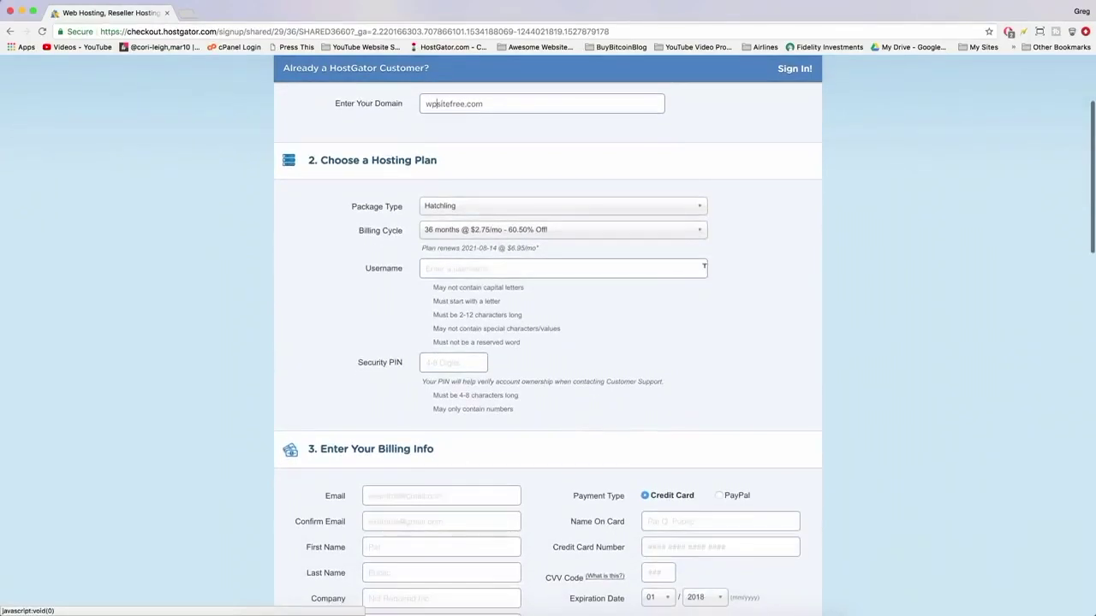
pyautogui.scroll(-2, 703, 270)
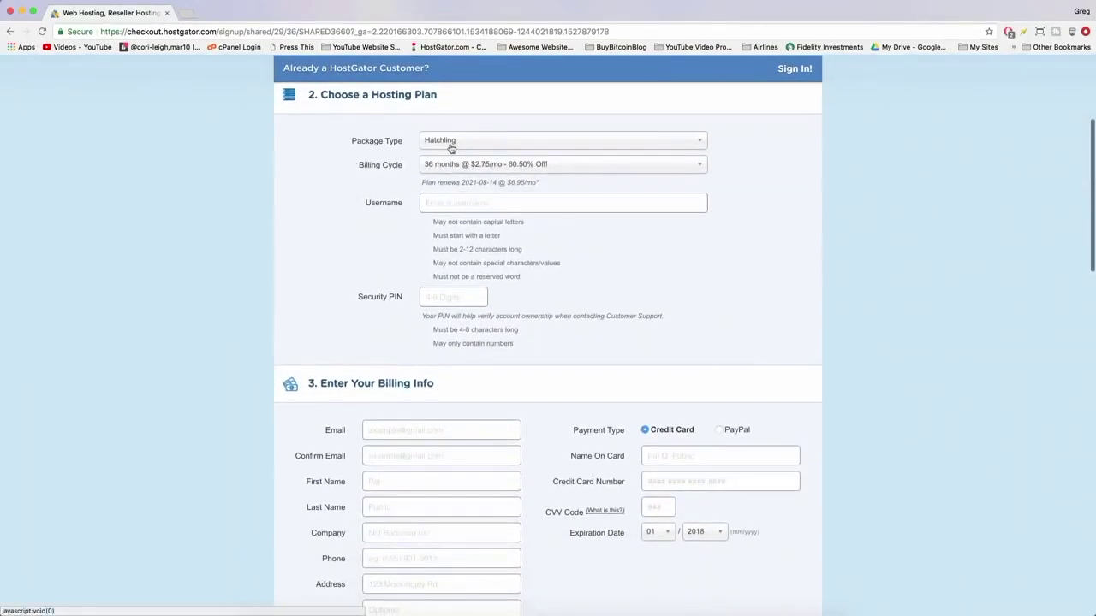
pyautogui.click(542, 168)
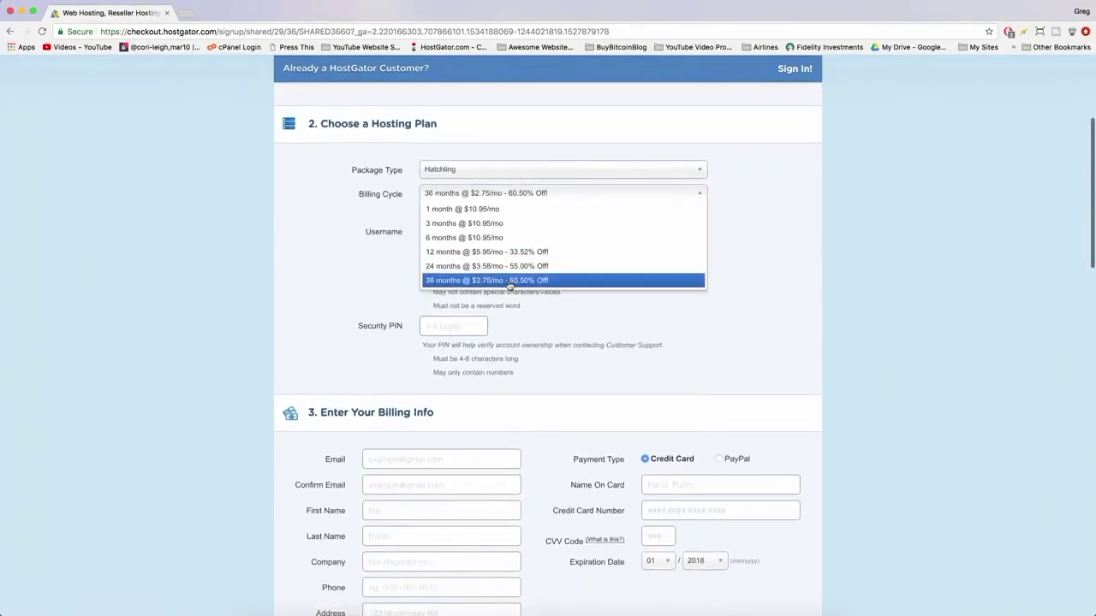
pyautogui.scroll(10, 509, 285)
pyautogui.scroll(5, 418, 215)
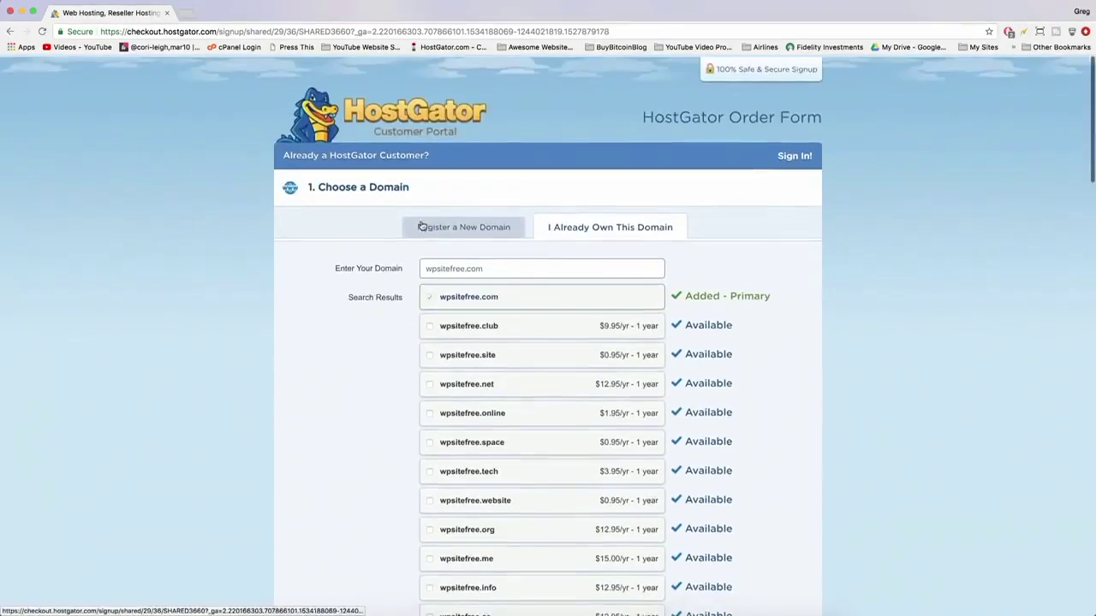
pyautogui.scroll(-4, 420, 226)
pyautogui.scroll(2, 349, 391)
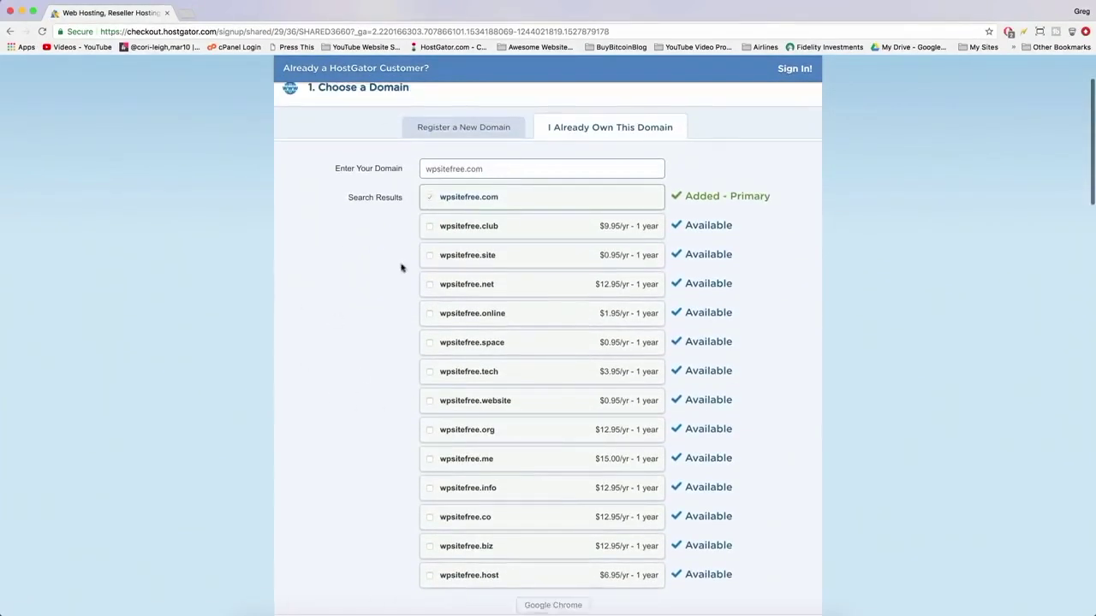
pyautogui.scroll(-10, 460, 355)
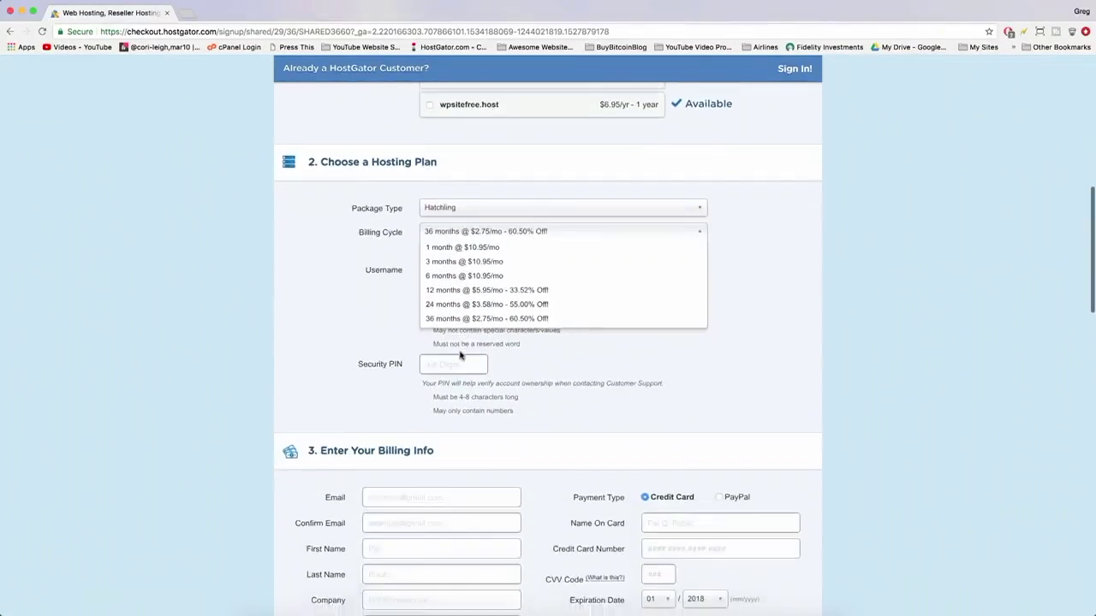
pyautogui.scroll(-2, 460, 356)
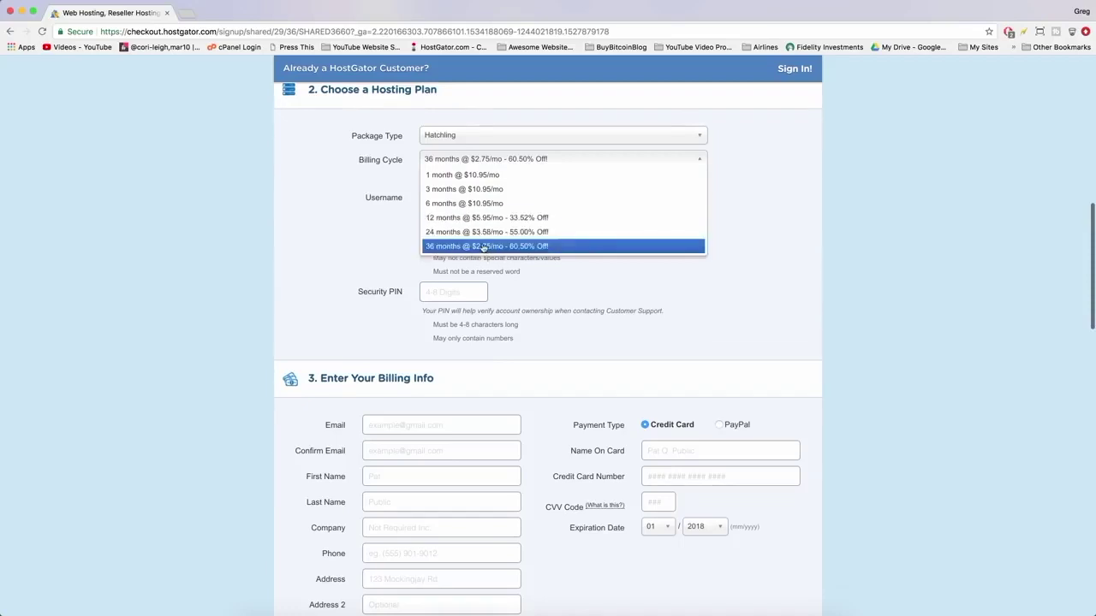
# Step: Set Hatchling's billing cycle to 1 month at $10.95/mo, after first trying 12 months
pyautogui.click(444, 218)
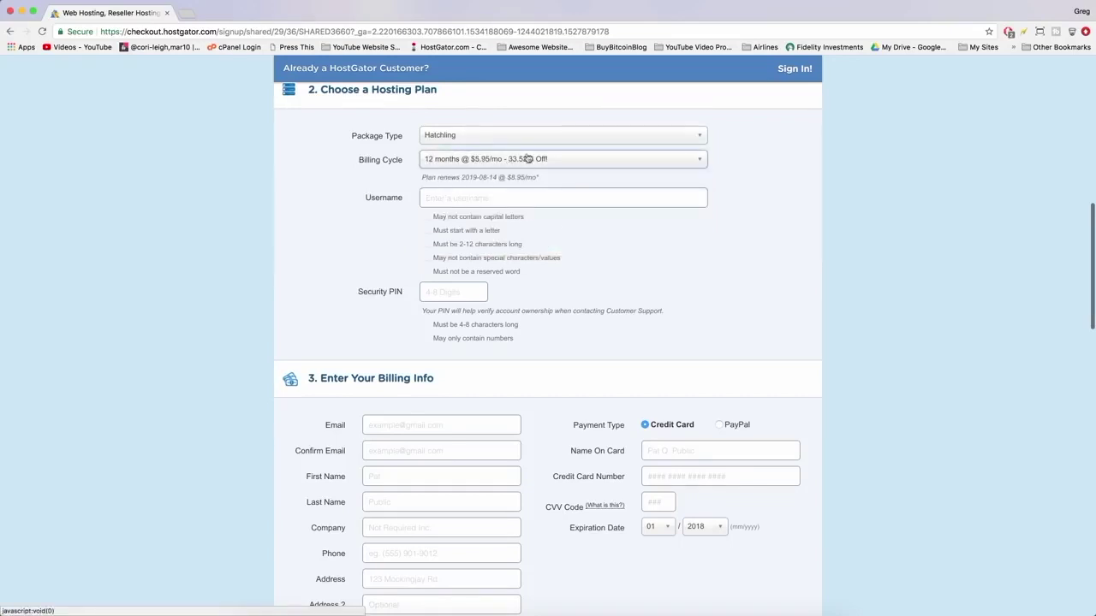
pyautogui.click(557, 162)
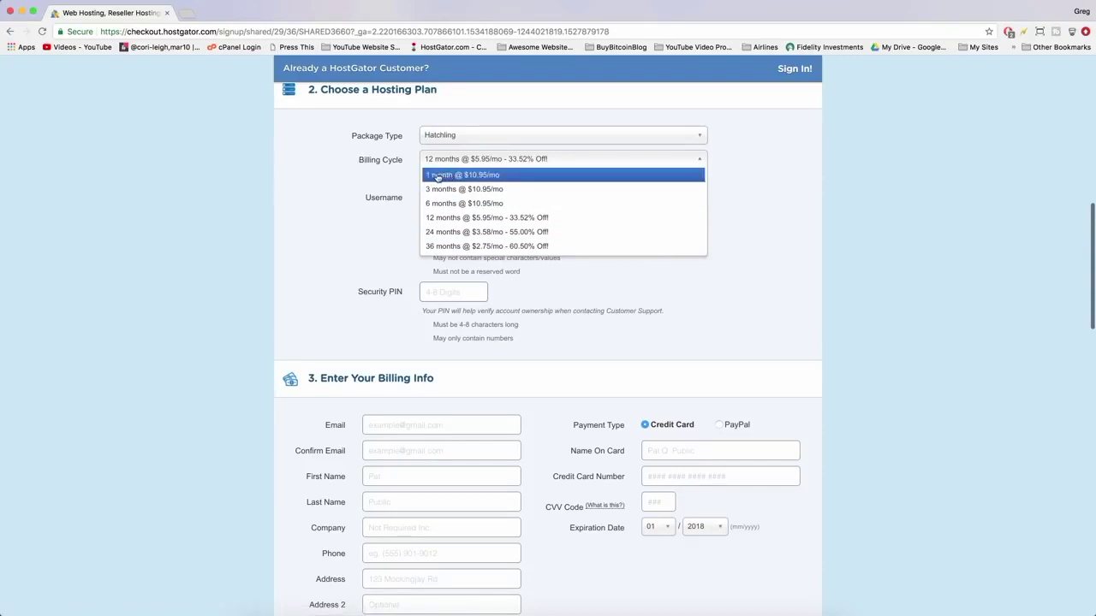
pyautogui.click(435, 174)
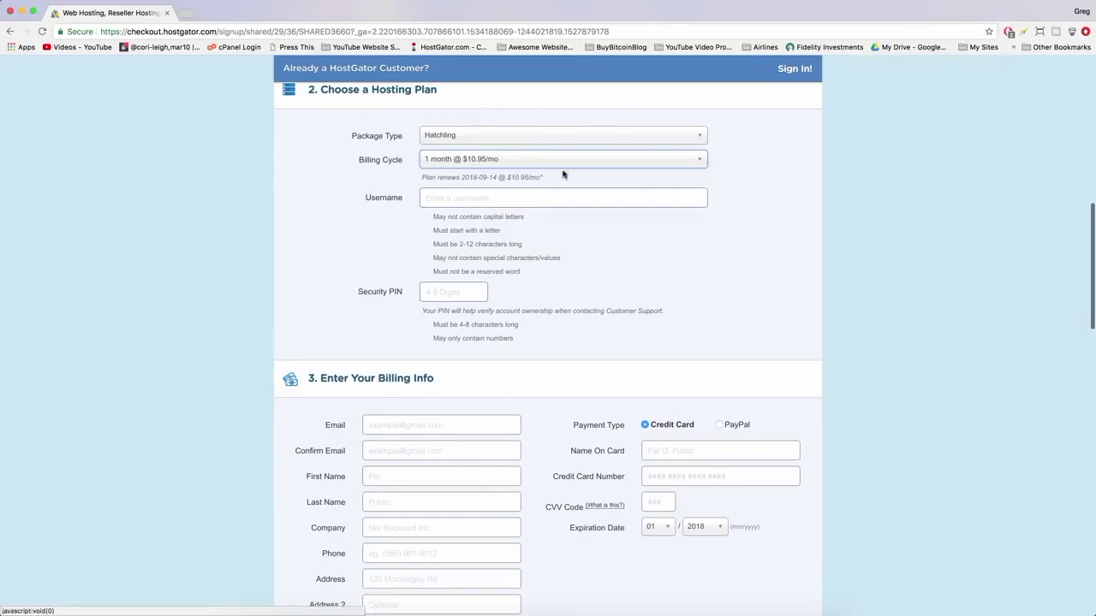
# Step: Enter an account username and a four-digit security PIN, then begin the billing details
pyautogui.click(458, 195)
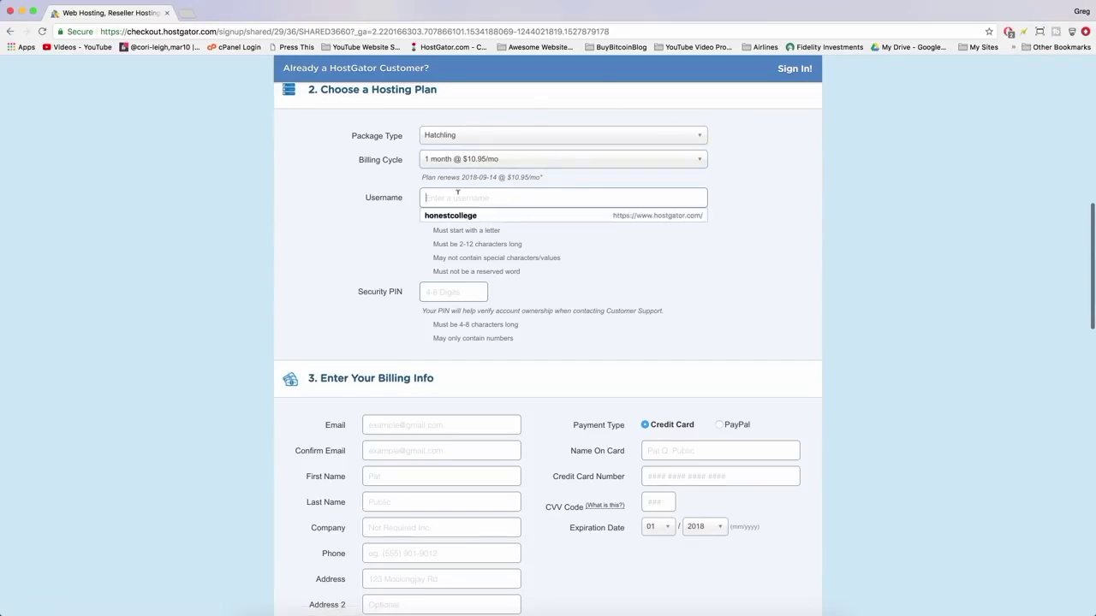
pyautogui.write('gregnarayan')
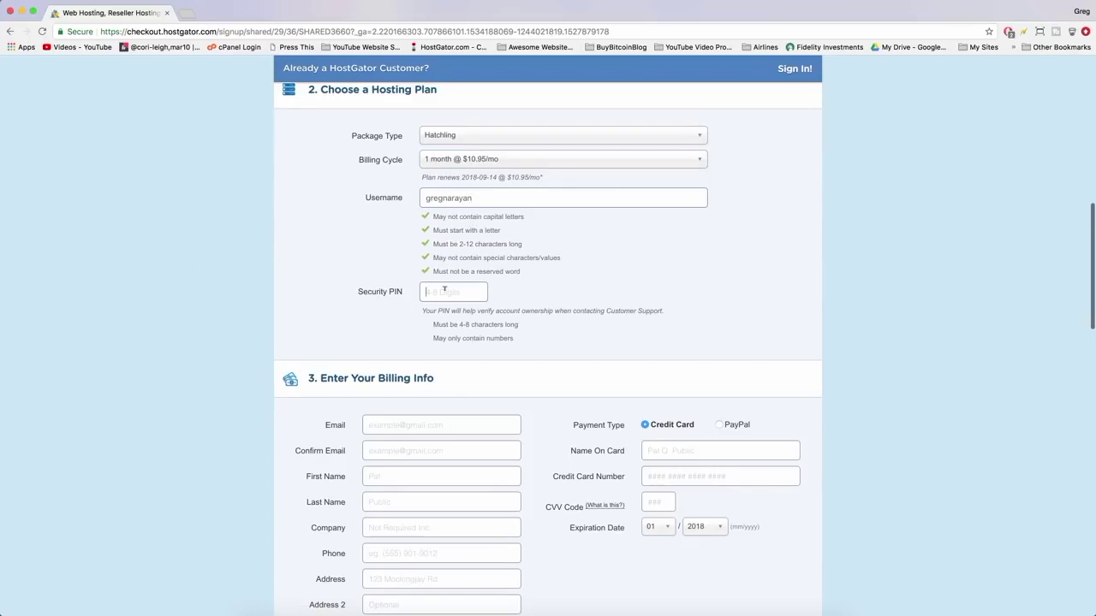
pyautogui.scroll(-3, 444, 290)
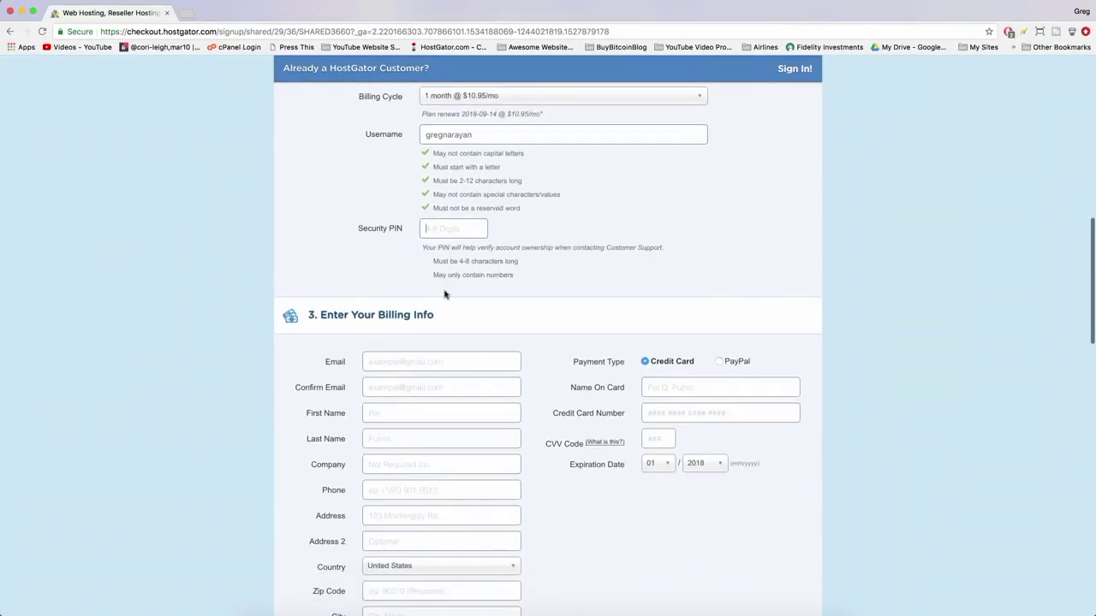
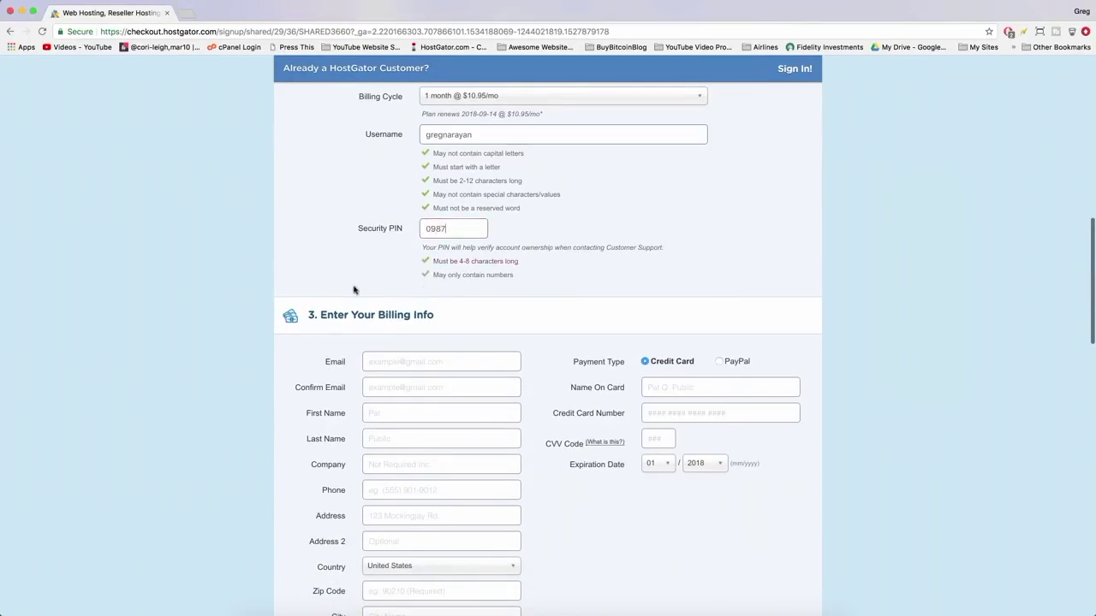
pyautogui.scroll(-6, 353, 290)
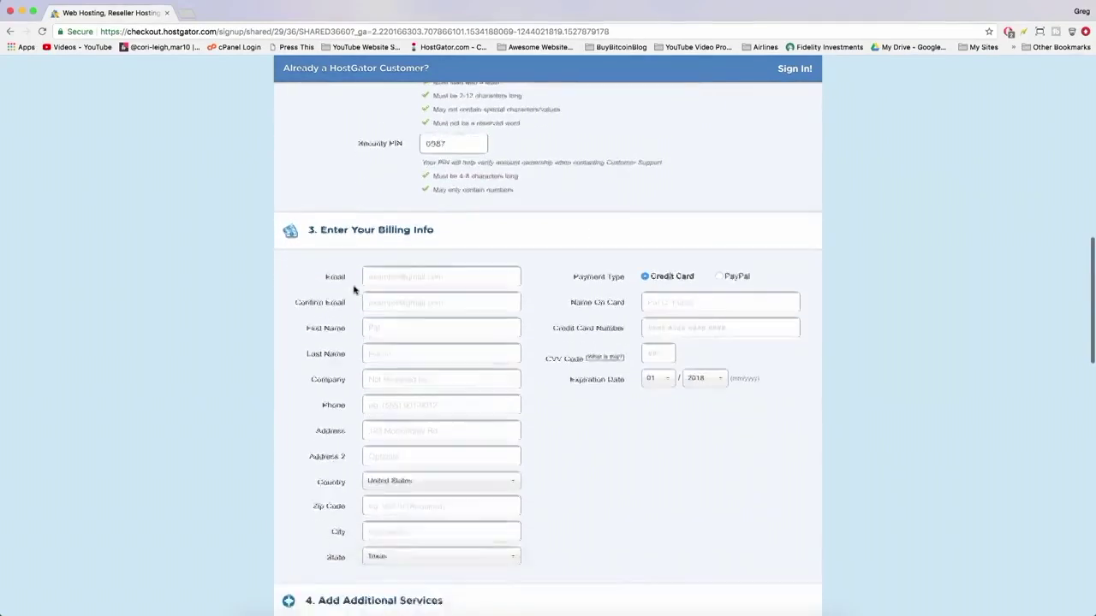
pyautogui.scroll(-2, 354, 289)
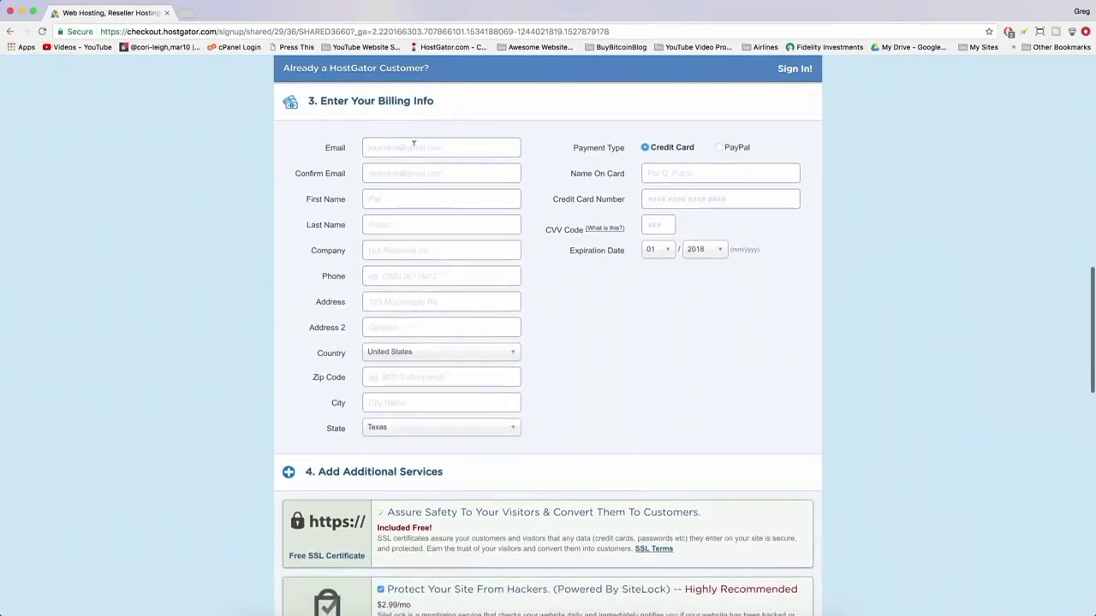
pyautogui.click(413, 144)
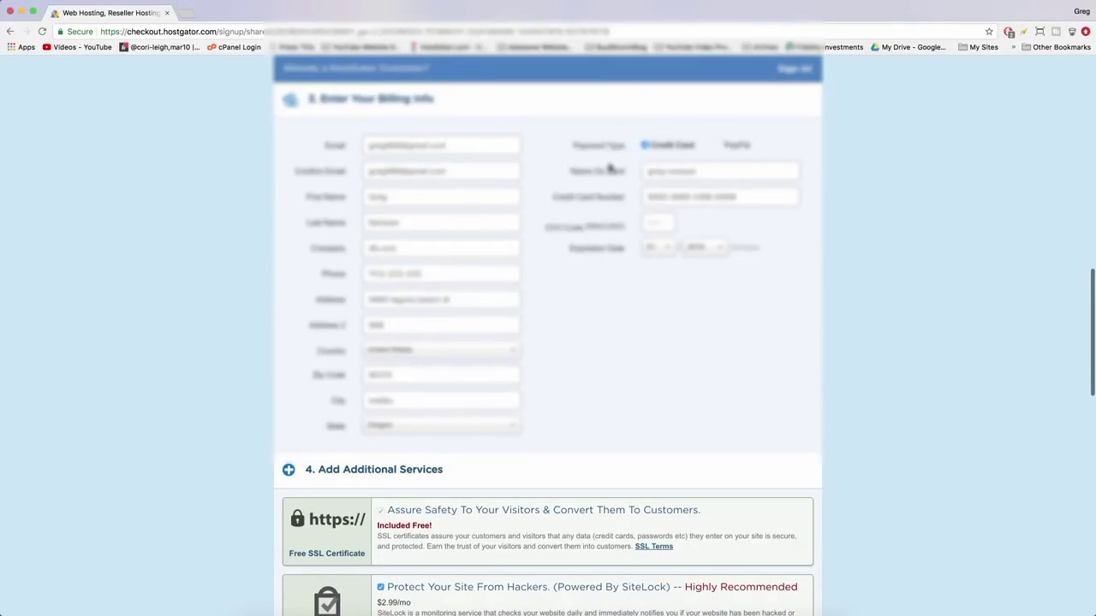
# Step: Uncheck SiteLock Monitoring and CodeGuard Site Backup, keeping only the free SSL certificate
pyautogui.scroll(-4, 656, 372)
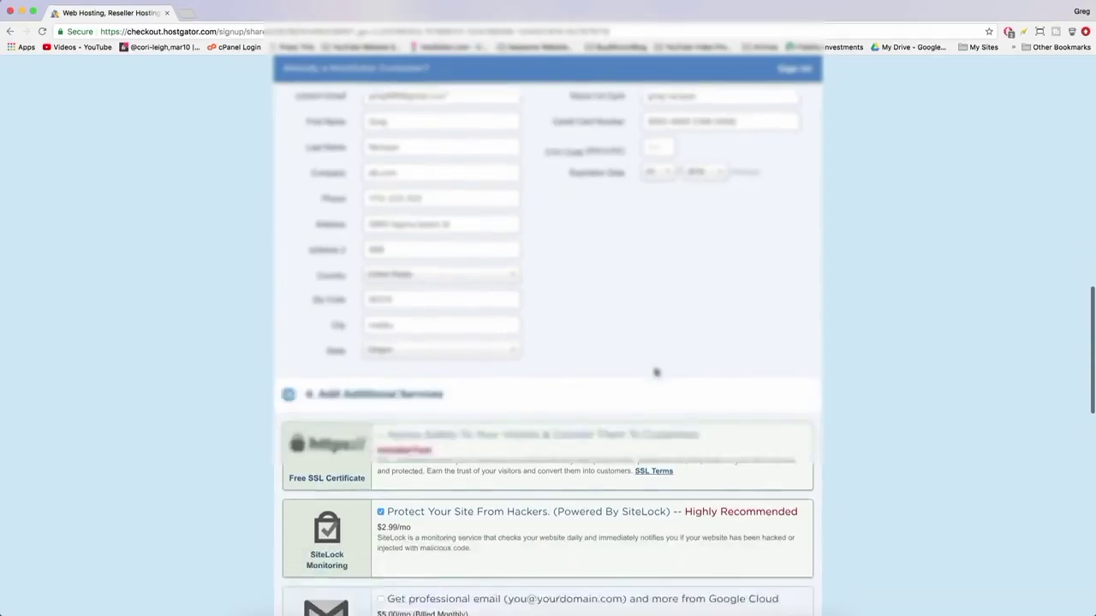
pyautogui.scroll(-5, 656, 372)
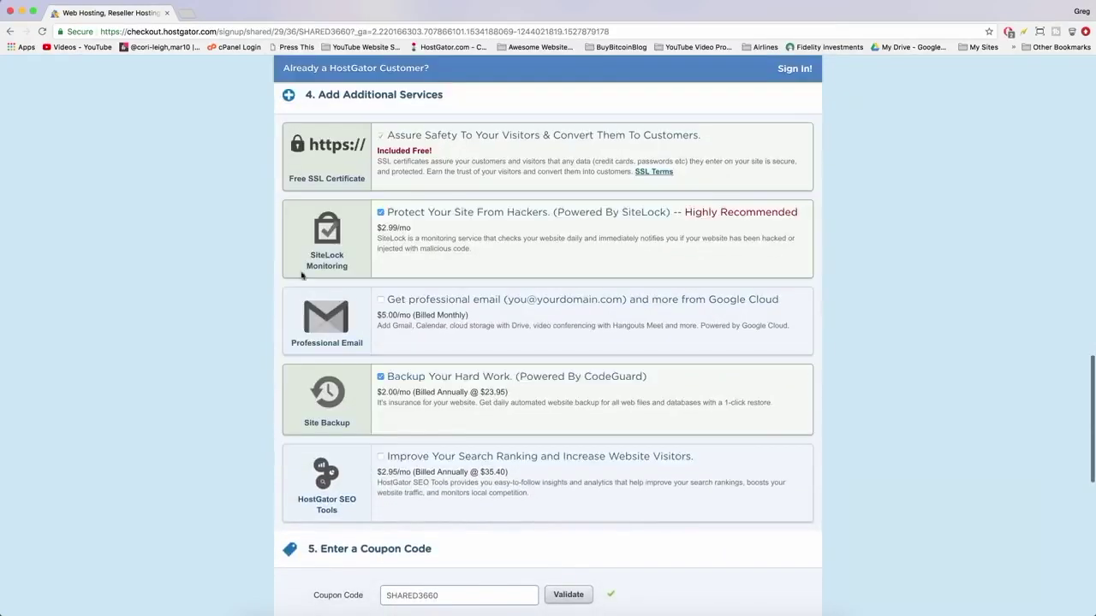
pyautogui.click(381, 213)
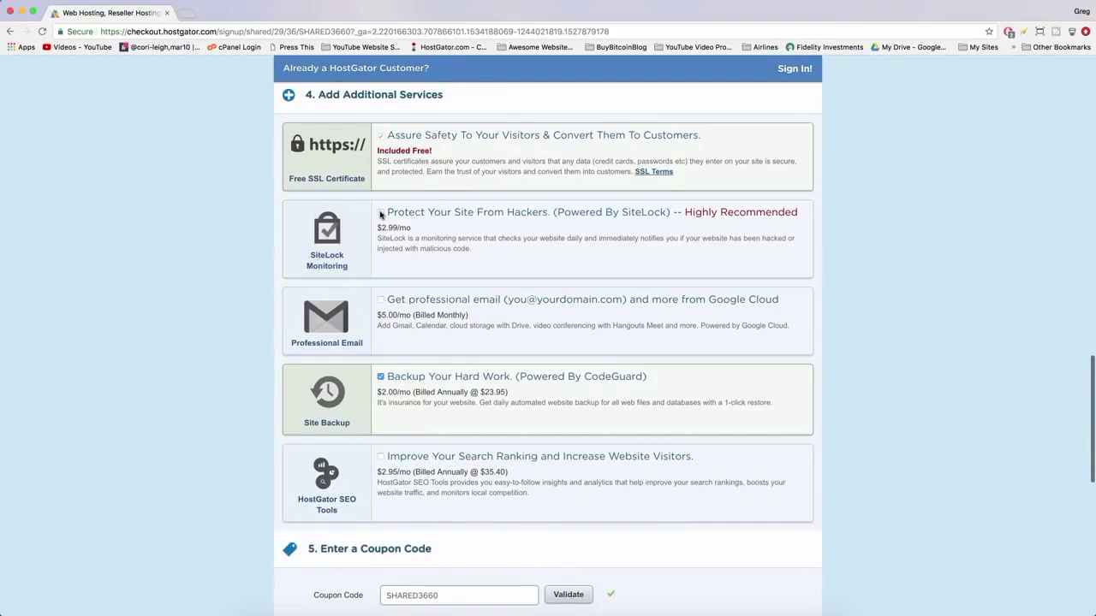
pyautogui.click(380, 377)
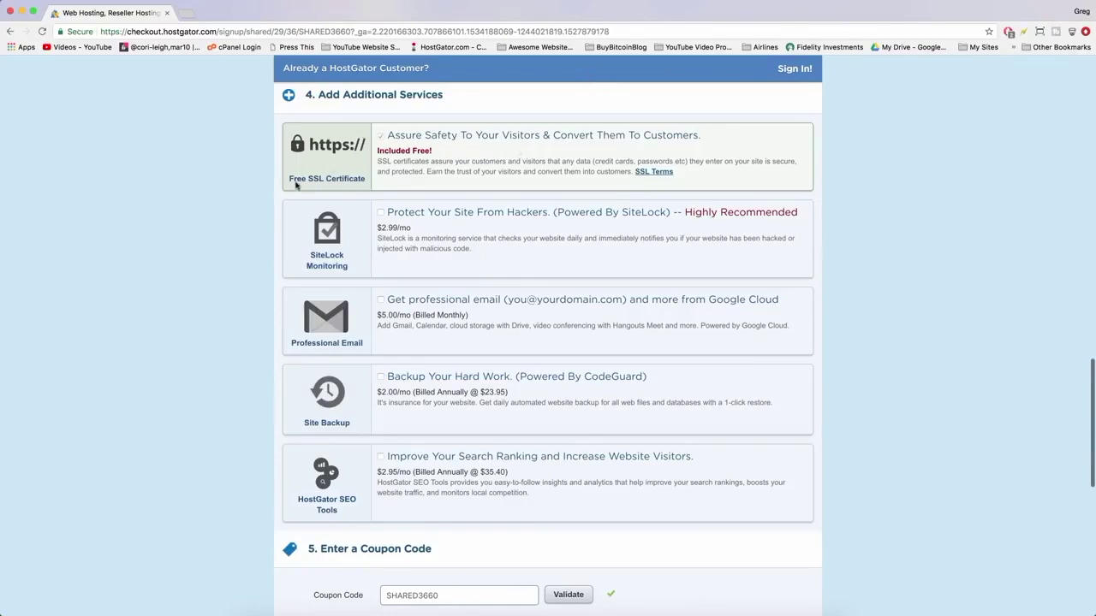
pyautogui.moveTo(291, 179); pyautogui.dragTo(370, 180)
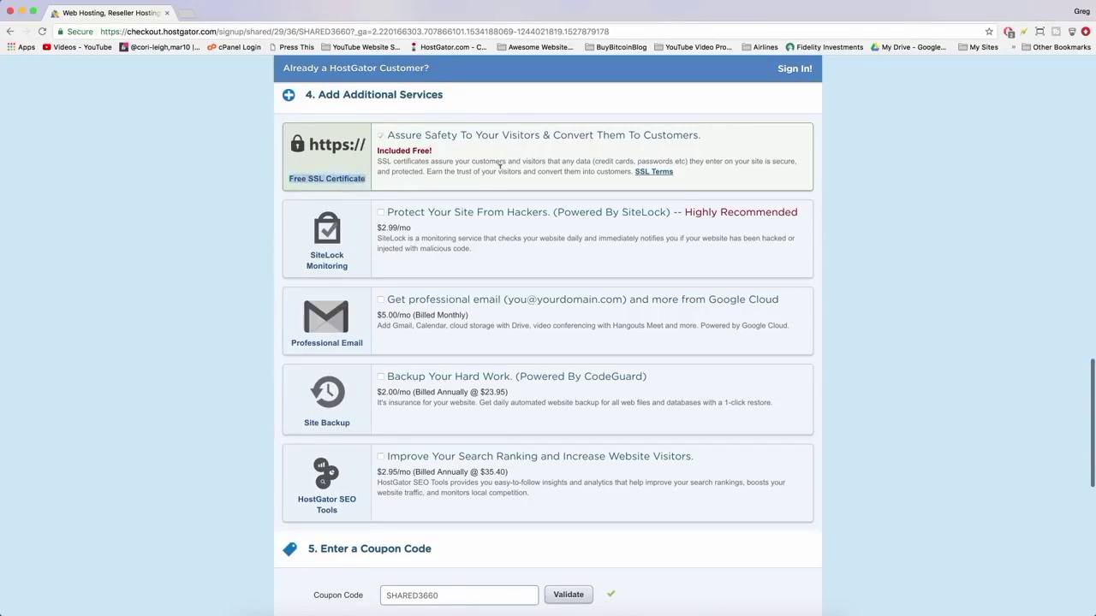
pyautogui.click(500, 166)
# Step: Scroll to the order summary and check the $10.95 amount due
pyautogui.scroll(-5, 593, 161)
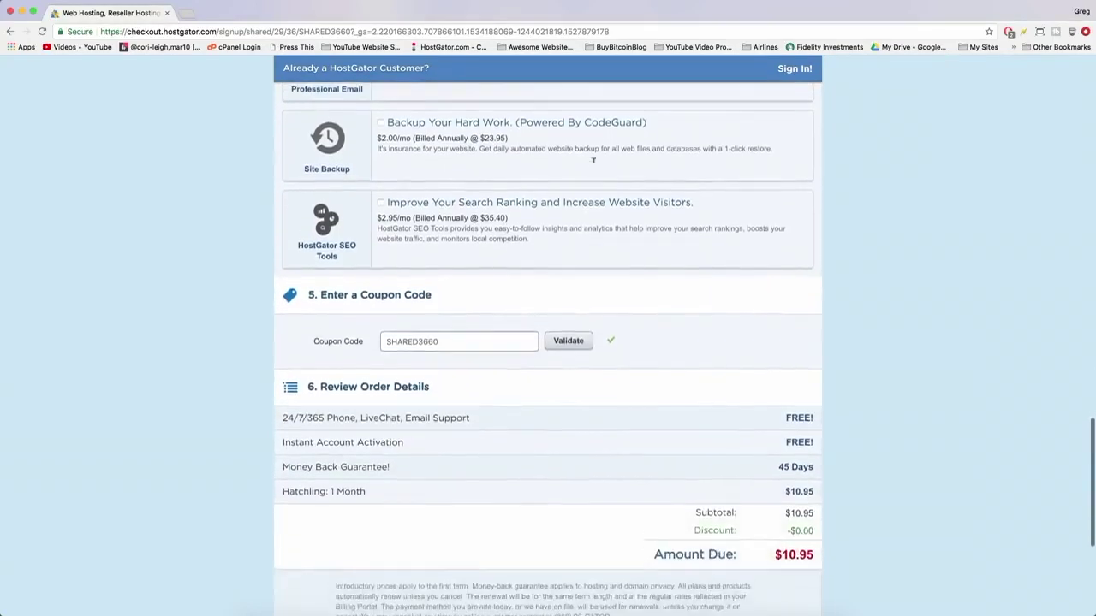
pyautogui.scroll(-2, 593, 160)
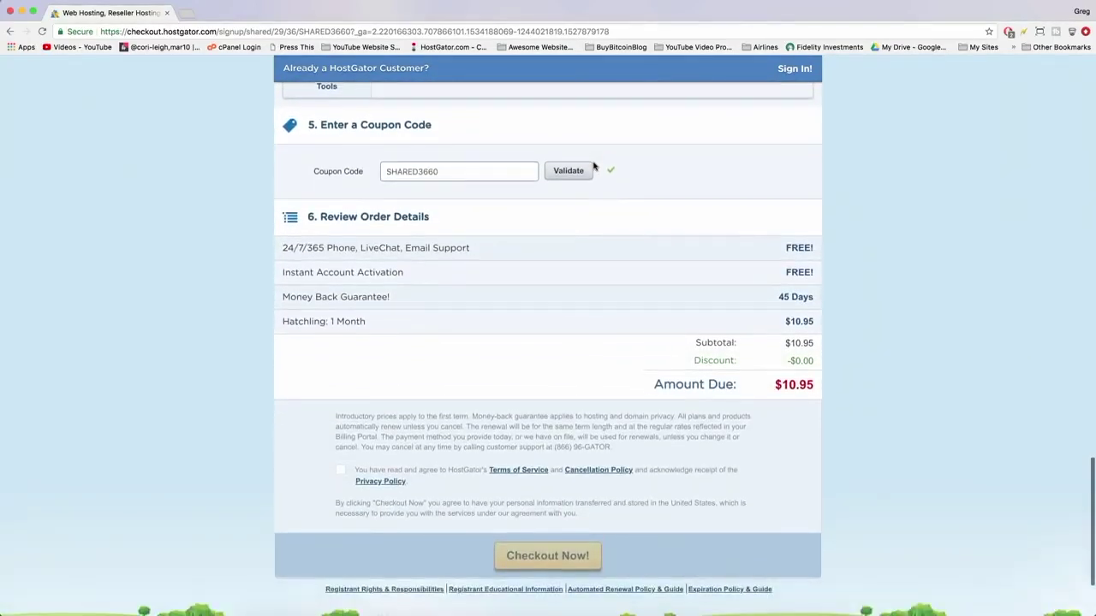
pyautogui.scroll(-1, 593, 165)
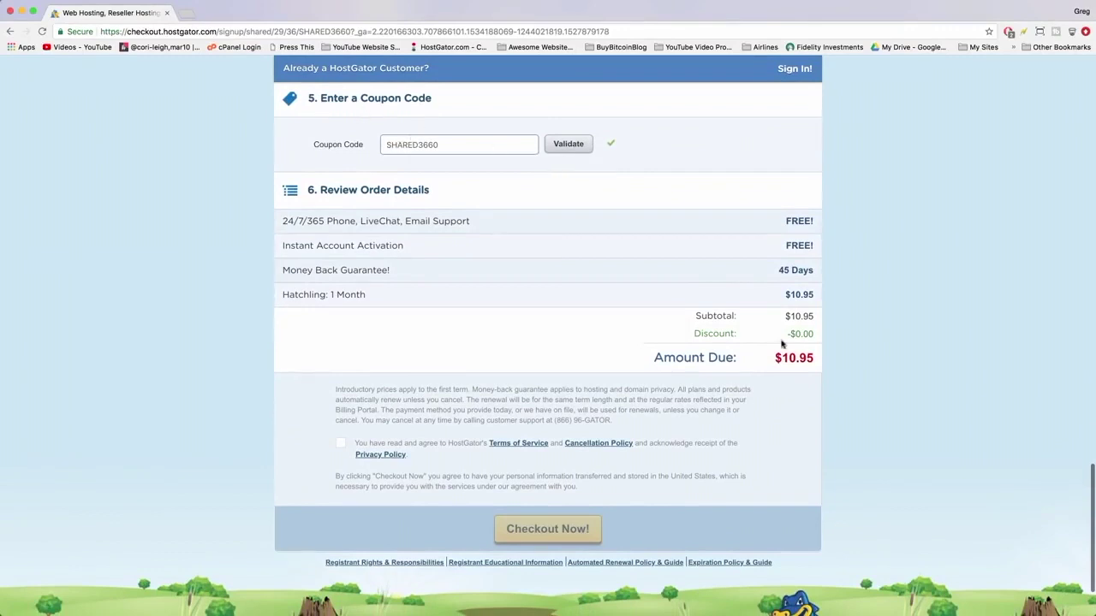
pyautogui.moveTo(774, 358); pyautogui.dragTo(816, 361)
pyautogui.click(829, 348)
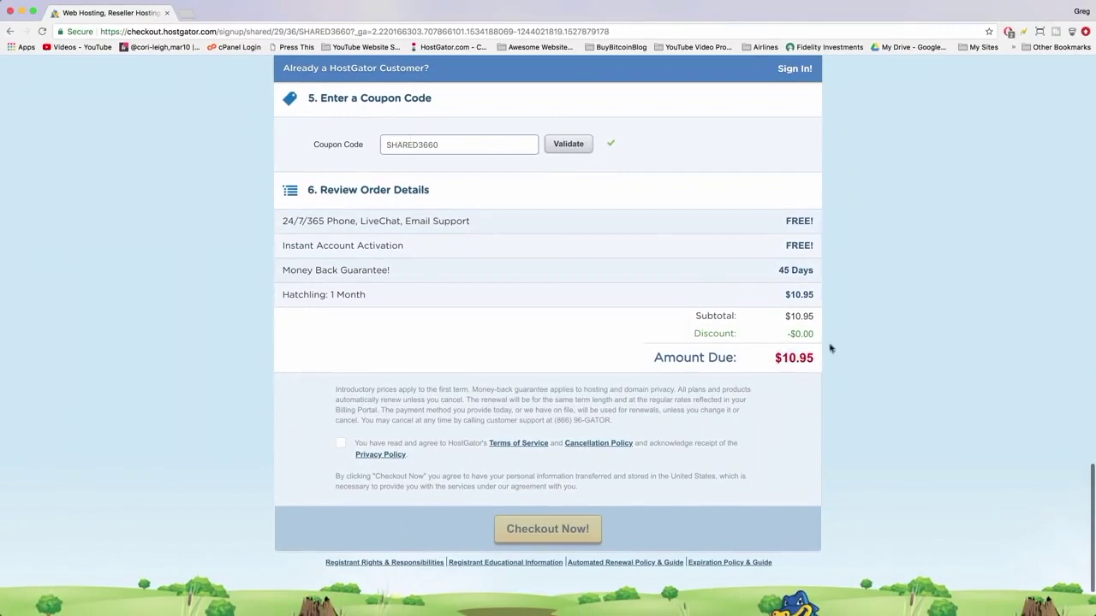
# Step: Replace coupon SHARED3660 with BigBonus and validate it, cutting the amount due to $5.47
pyautogui.doubleClick(405, 143)
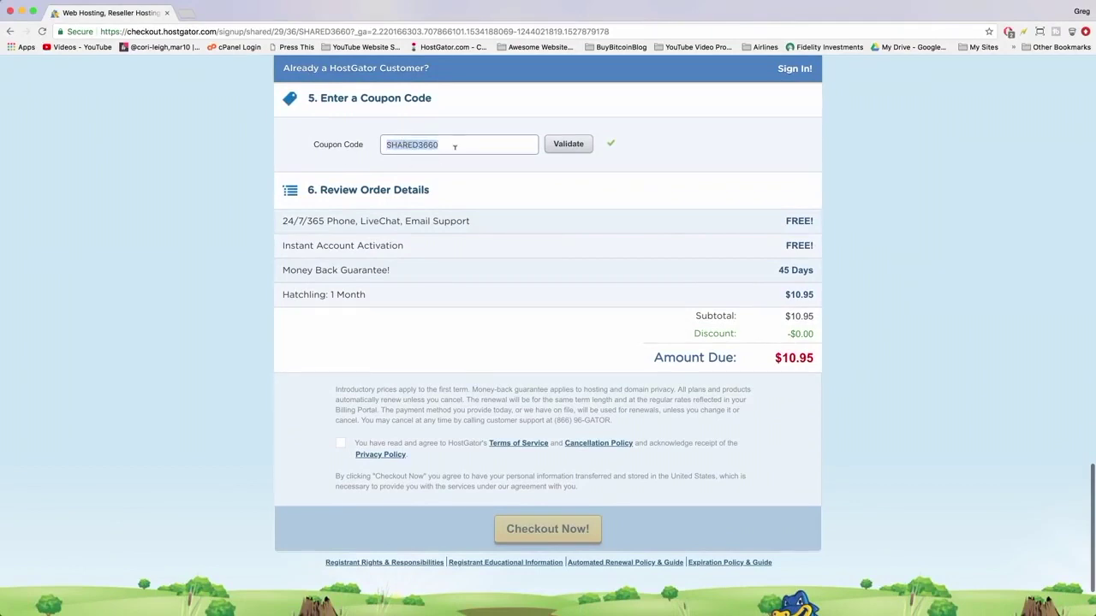
pyautogui.click(450, 147)
pyautogui.doubleClick(452, 146)
pyautogui.click(458, 145)
pyautogui.doubleClick(429, 144)
pyautogui.press('BackSpace')
pyautogui.write('BigBonus')
pyautogui.moveTo(386, 145); pyautogui.dragTo(428, 144)
pyautogui.click(433, 144)
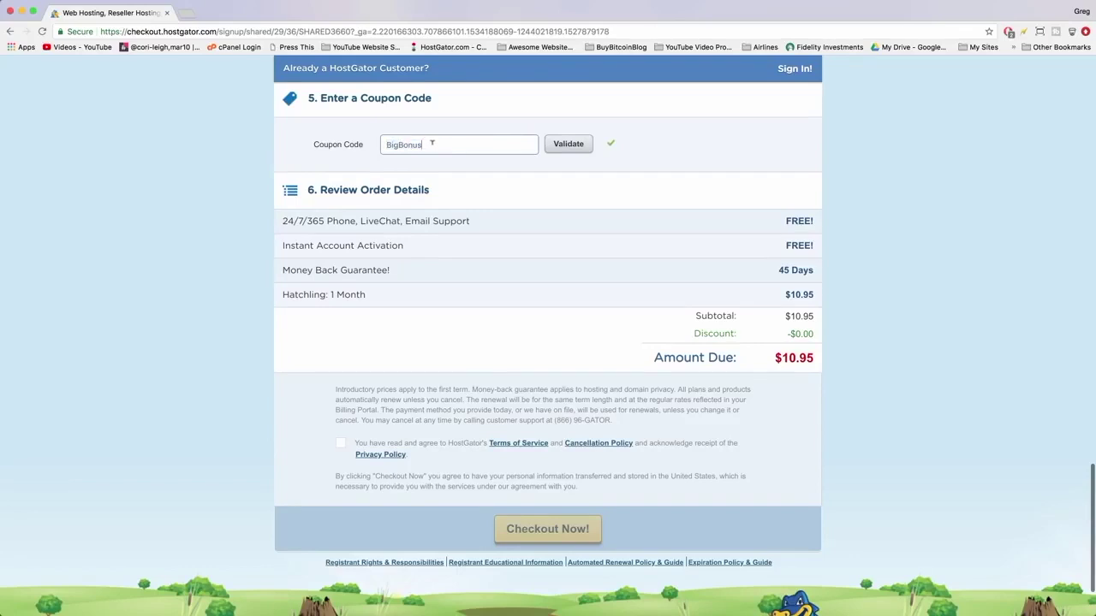
pyautogui.click(573, 144)
# Step: Check the $10.95 subtotal, -$5.48 discount and $5.47 due, then accept the terms and check out
pyautogui.moveTo(790, 295)
pyautogui.mouseDown()
pyautogui.moveTo(827, 297)
pyautogui.moveTo(790, 295)
pyautogui.mouseUp()
pyautogui.moveTo(432, 141); pyautogui.dragTo(386, 143)
pyautogui.click(445, 144)
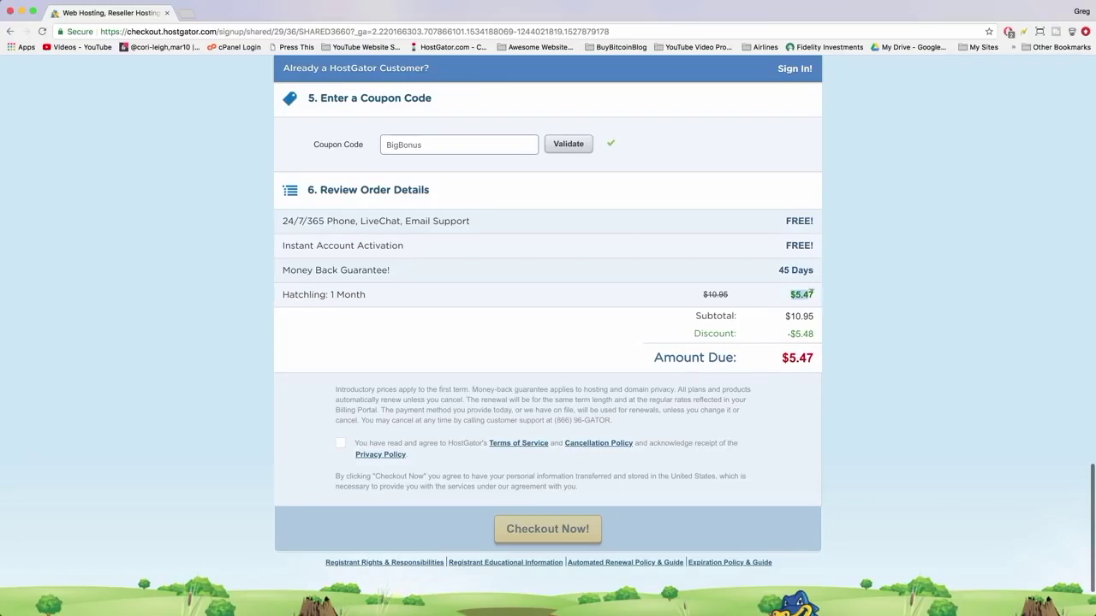
pyautogui.moveTo(786, 316); pyautogui.dragTo(819, 336)
pyautogui.click(812, 315)
pyautogui.click(814, 334)
pyautogui.moveTo(780, 358); pyautogui.dragTo(816, 361)
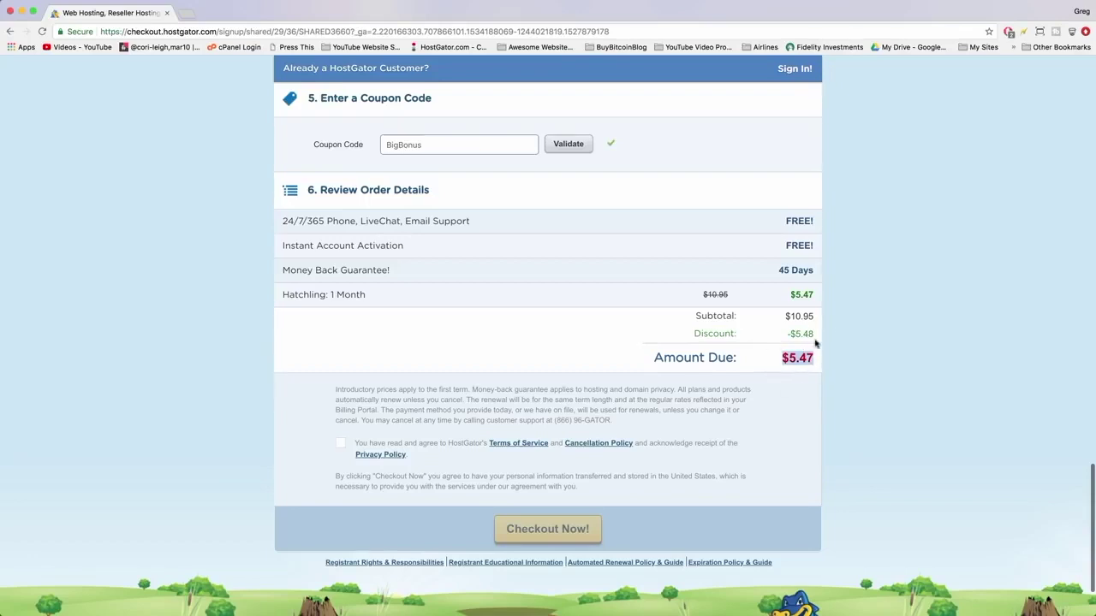
pyautogui.click(817, 366)
pyautogui.tripleClick(815, 359)
pyautogui.click(815, 361)
pyautogui.click(339, 442)
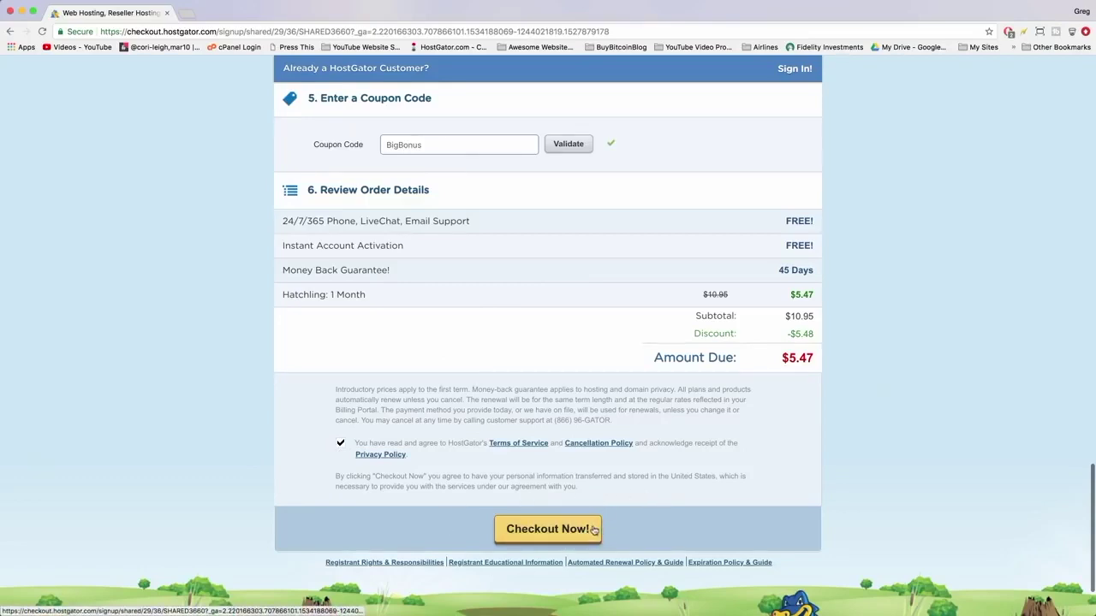
pyautogui.click(594, 530)
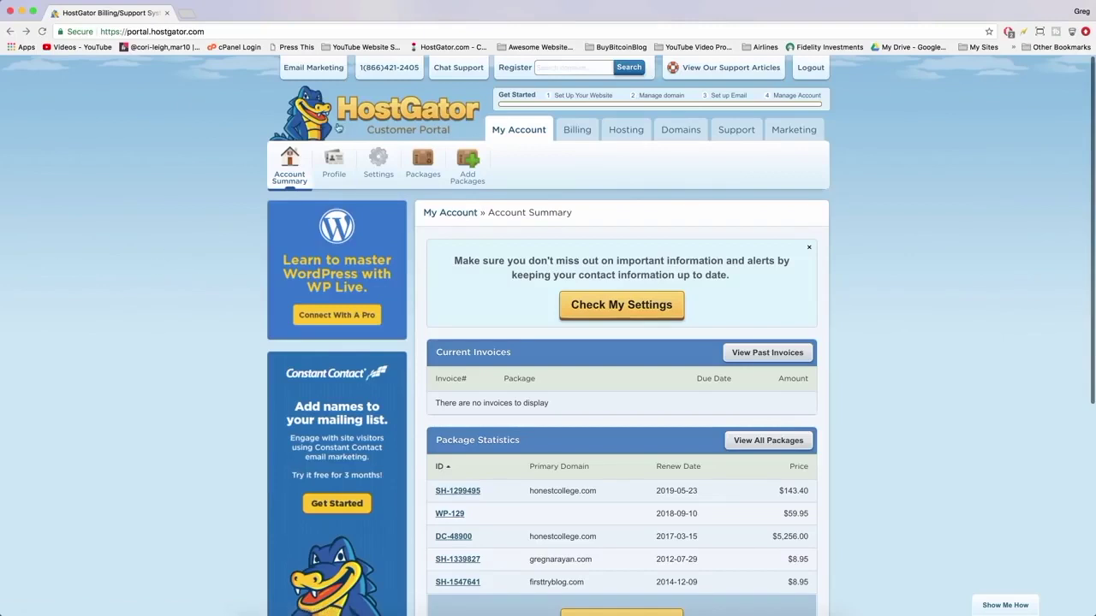
# Step: Open the honestcollege.com hosting dashboard and launch QuickInstall from Most Popular Links
pyautogui.click(133, 32)
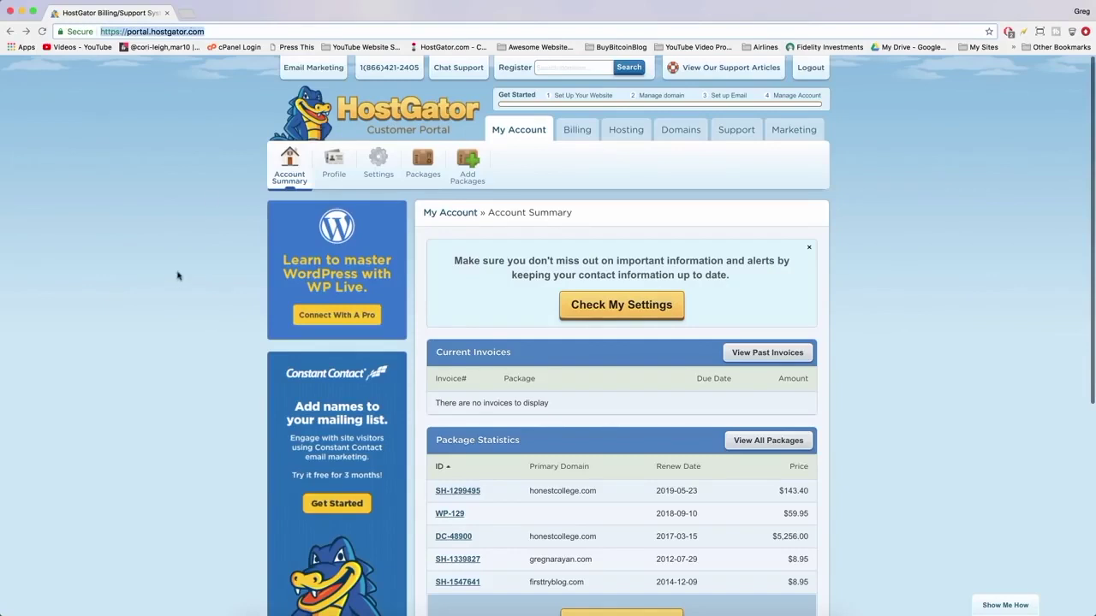
pyautogui.click(196, 347)
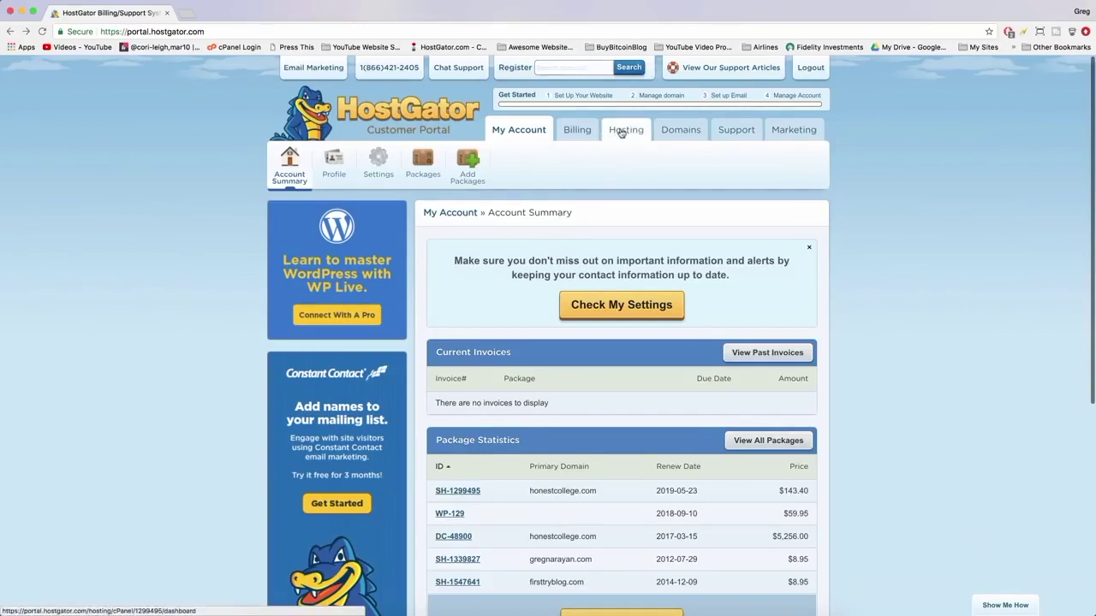
pyautogui.click(623, 131)
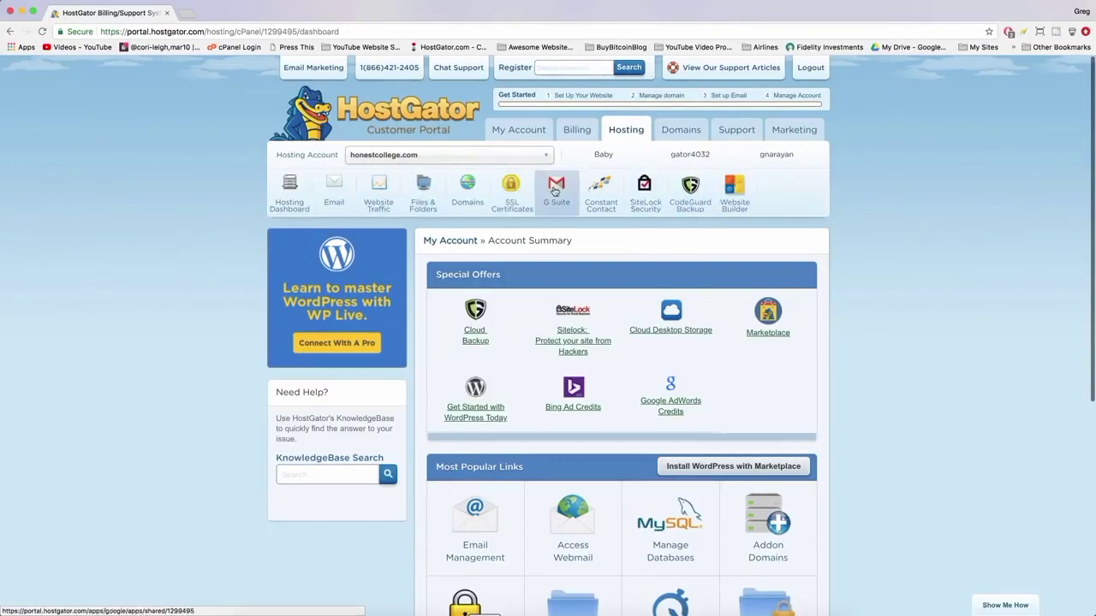
pyautogui.scroll(-1, 591, 202)
pyautogui.scroll(-3, 591, 203)
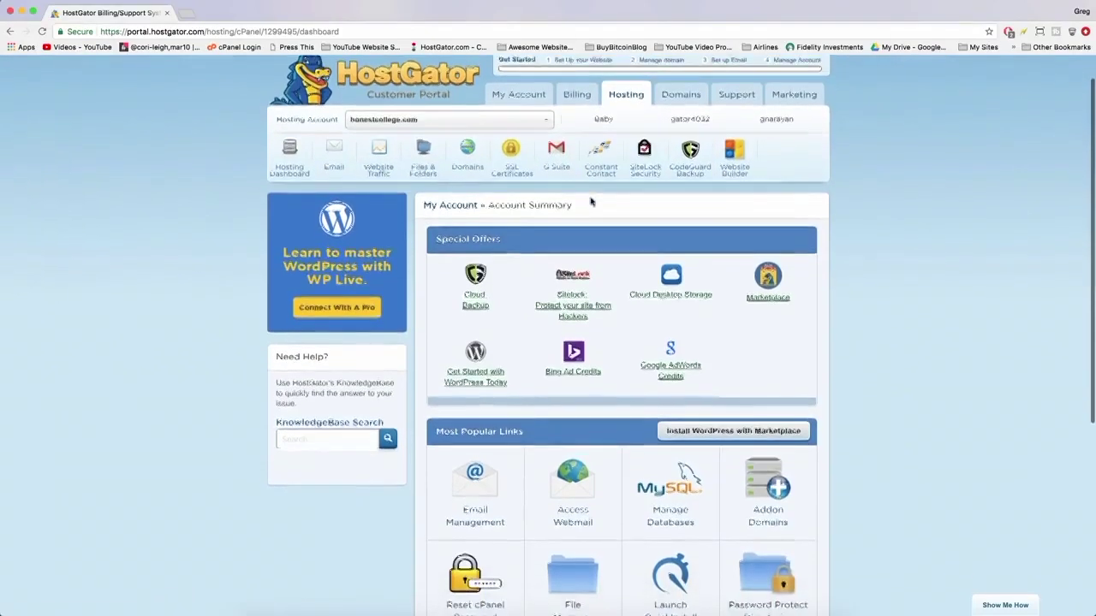
pyautogui.scroll(-1, 590, 201)
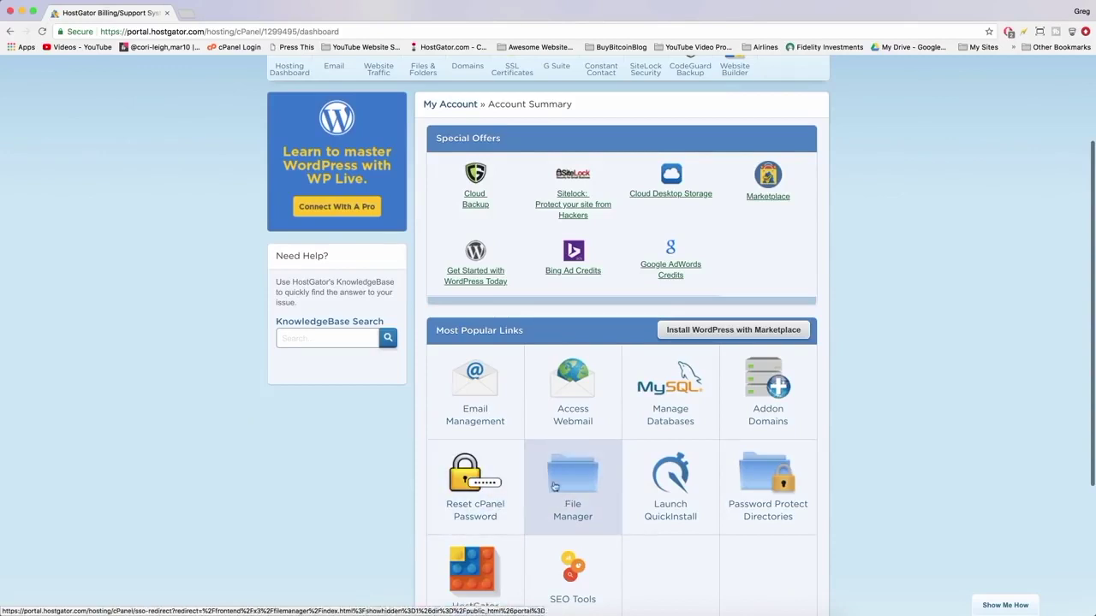
pyautogui.scroll(-3, 565, 488)
pyautogui.scroll(1, 584, 360)
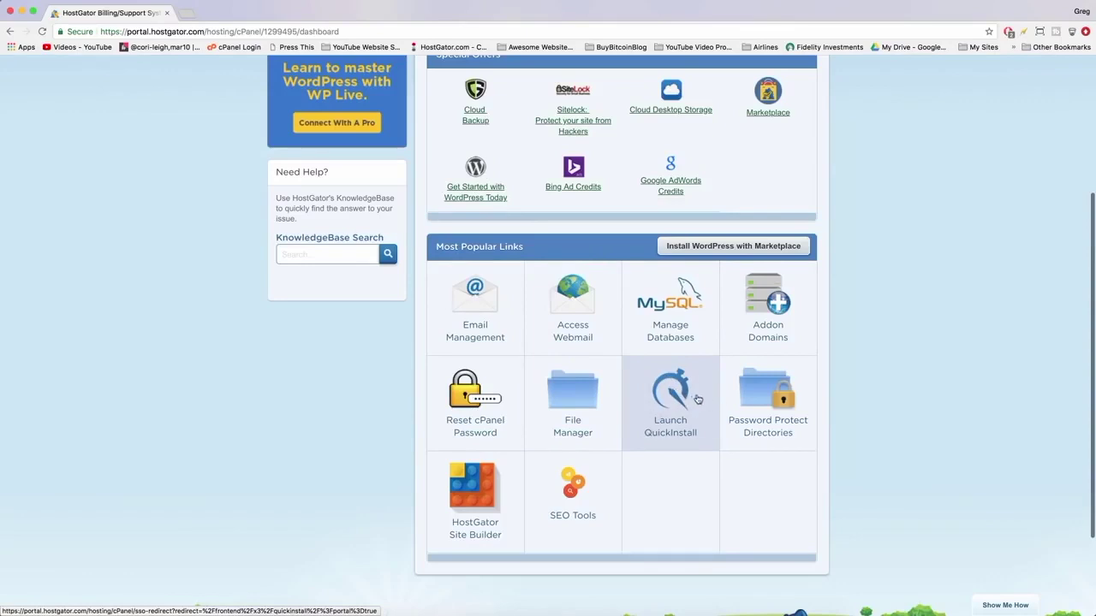
pyautogui.click(697, 400)
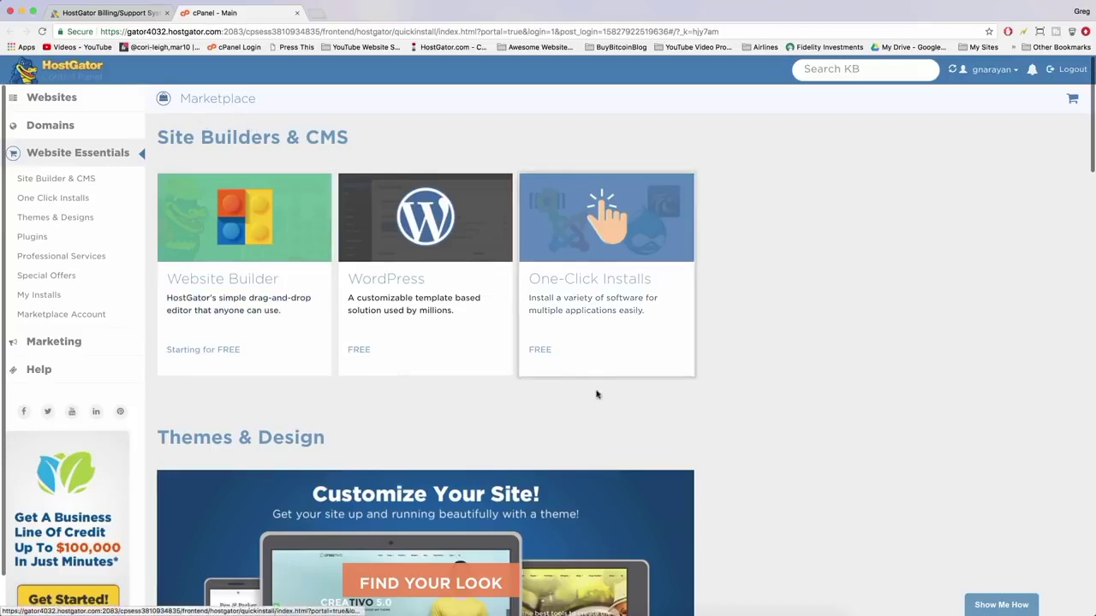
# Step: Start a WordPress 4.9.4 installation from the Marketplace WordPress tile
pyautogui.scroll(-3, 580, 269)
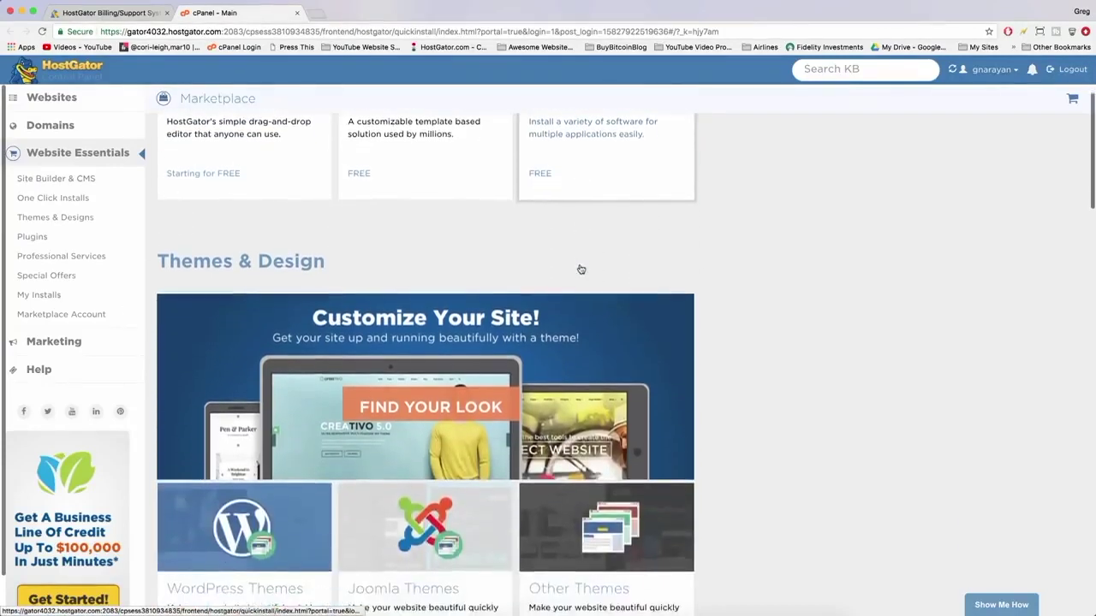
pyautogui.scroll(2, 579, 268)
pyautogui.scroll(1, 579, 269)
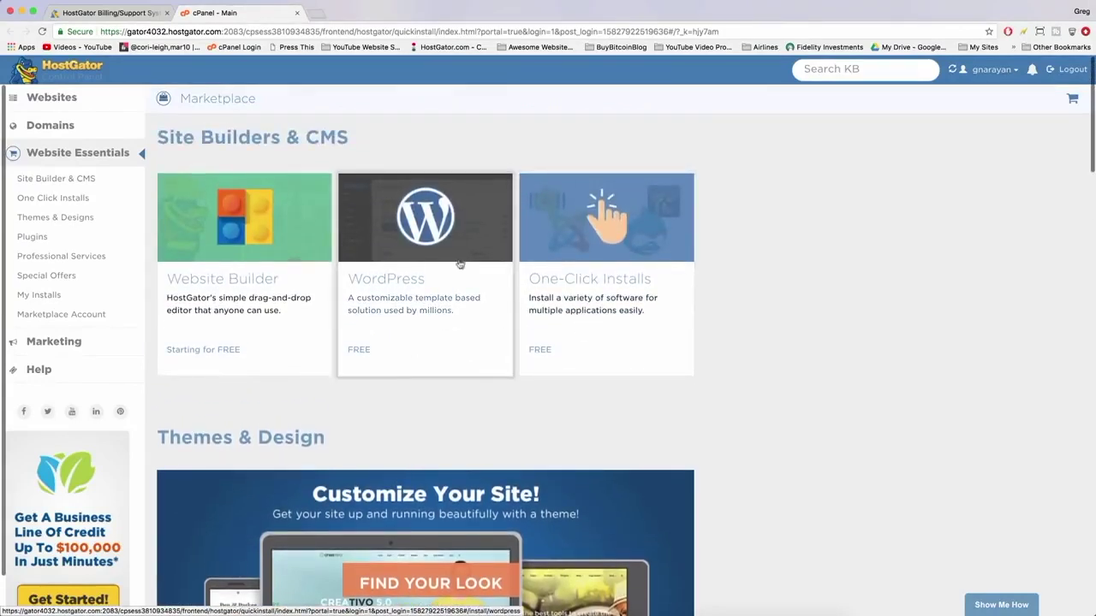
pyautogui.click(437, 354)
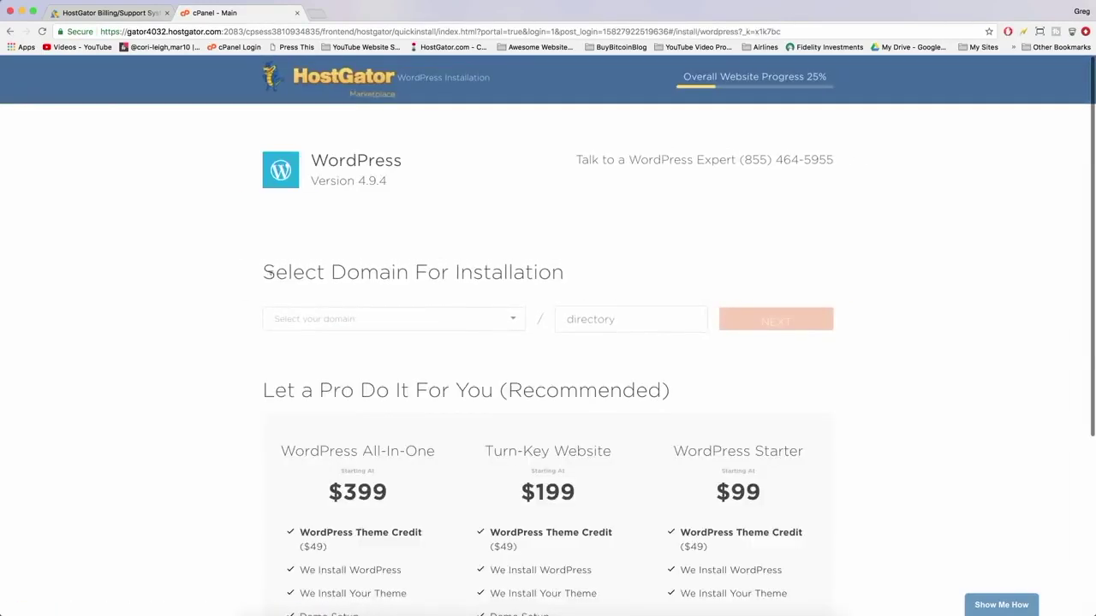
pyautogui.moveTo(264, 268); pyautogui.dragTo(577, 277)
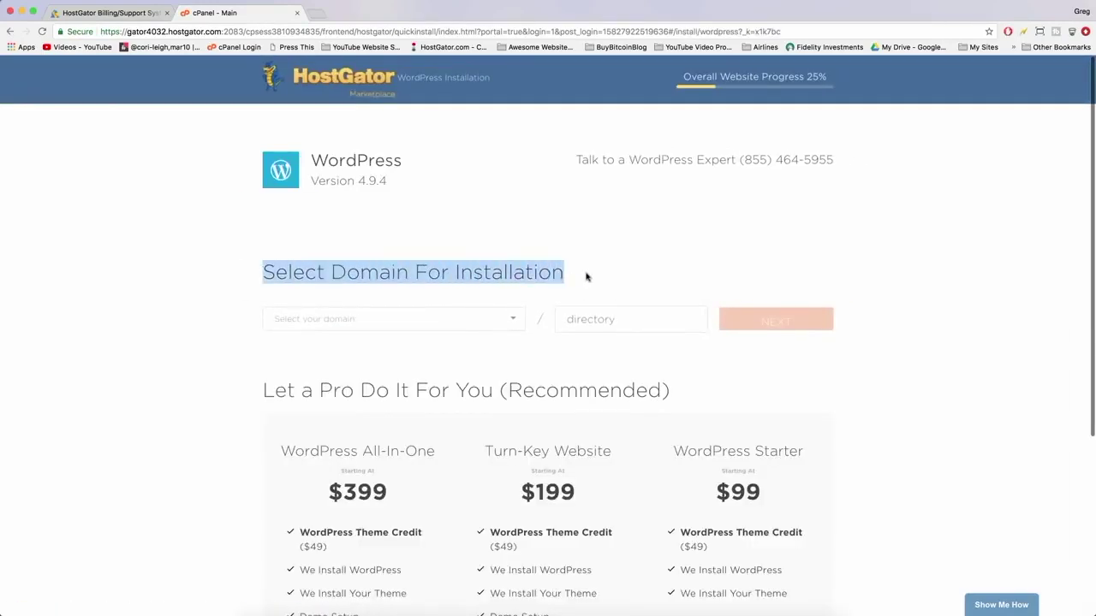
pyautogui.click(557, 263)
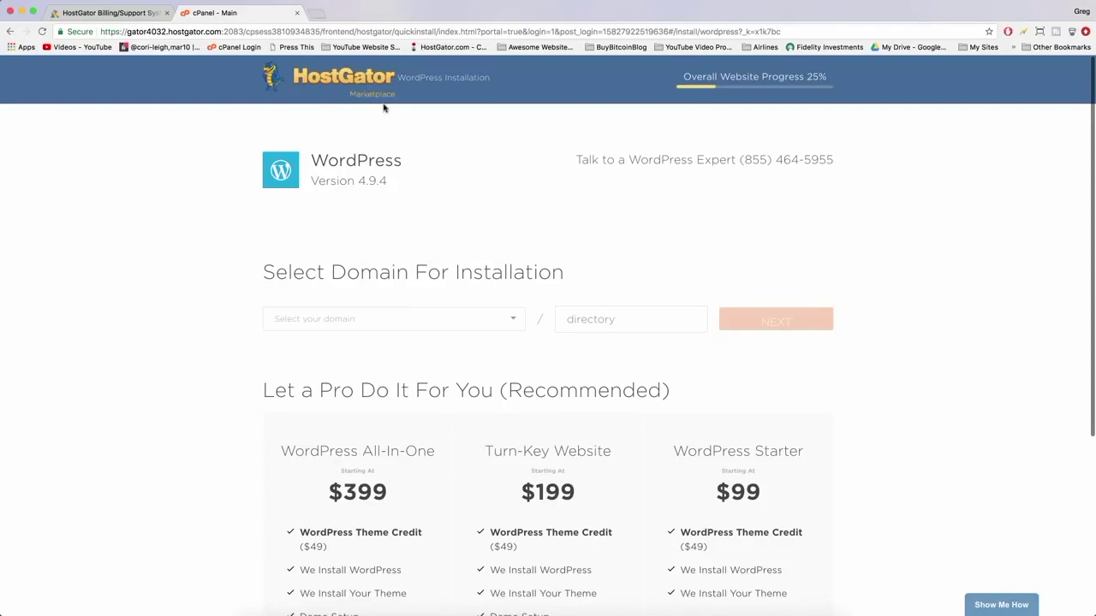
# Step: Choose wpsitefree.com as the install domain and continue to Install Settings
pyautogui.scroll(-2, 384, 107)
pyautogui.scroll(3, 384, 107)
pyautogui.click(511, 322)
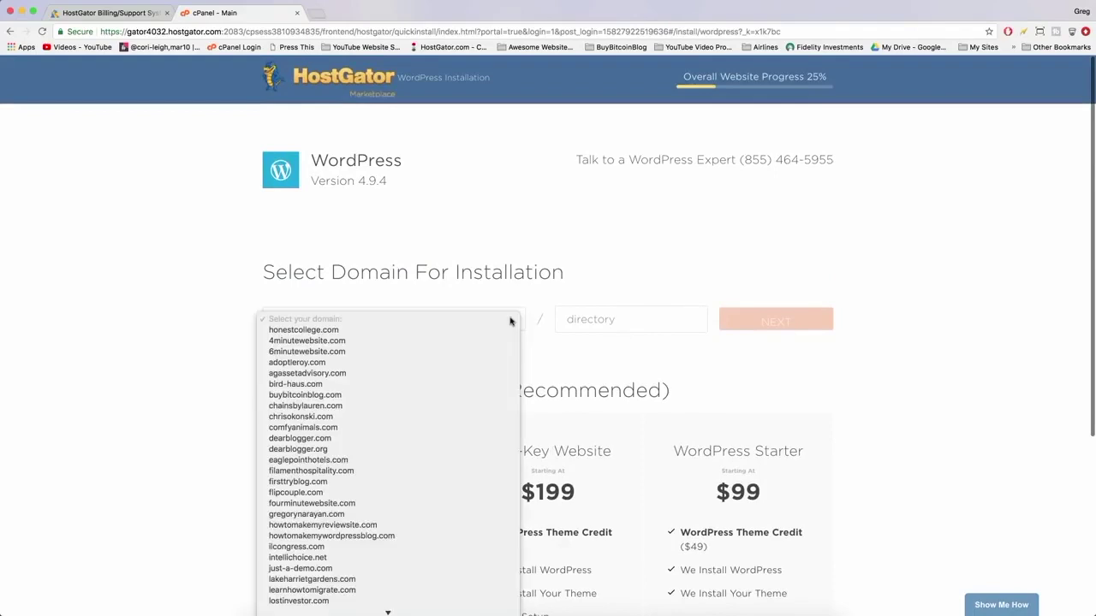
pyautogui.scroll(-3, 406, 399)
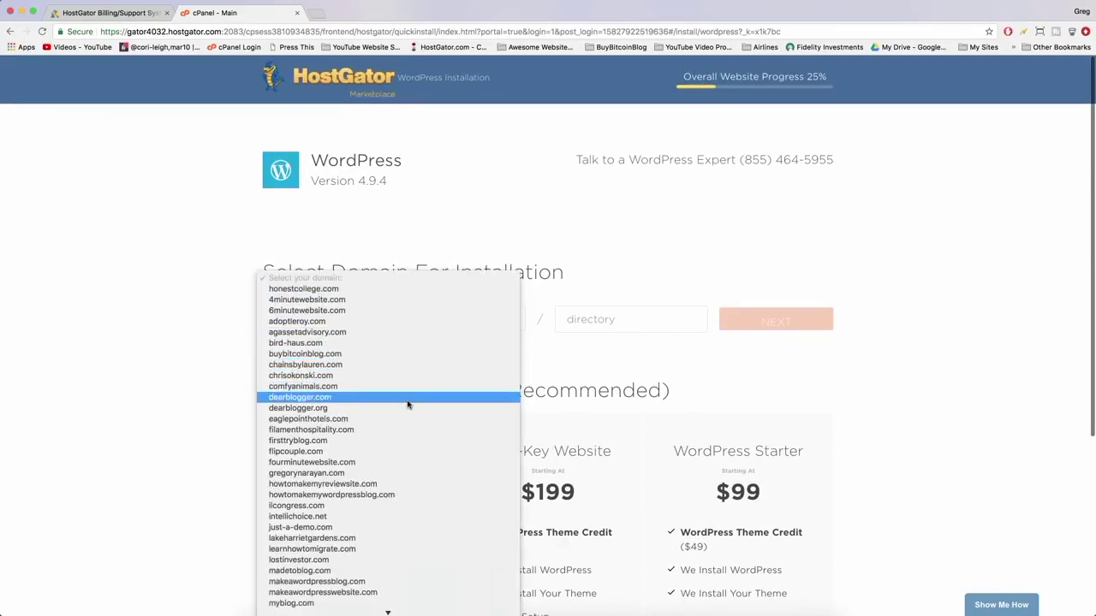
pyautogui.write('wpsitefree.com')
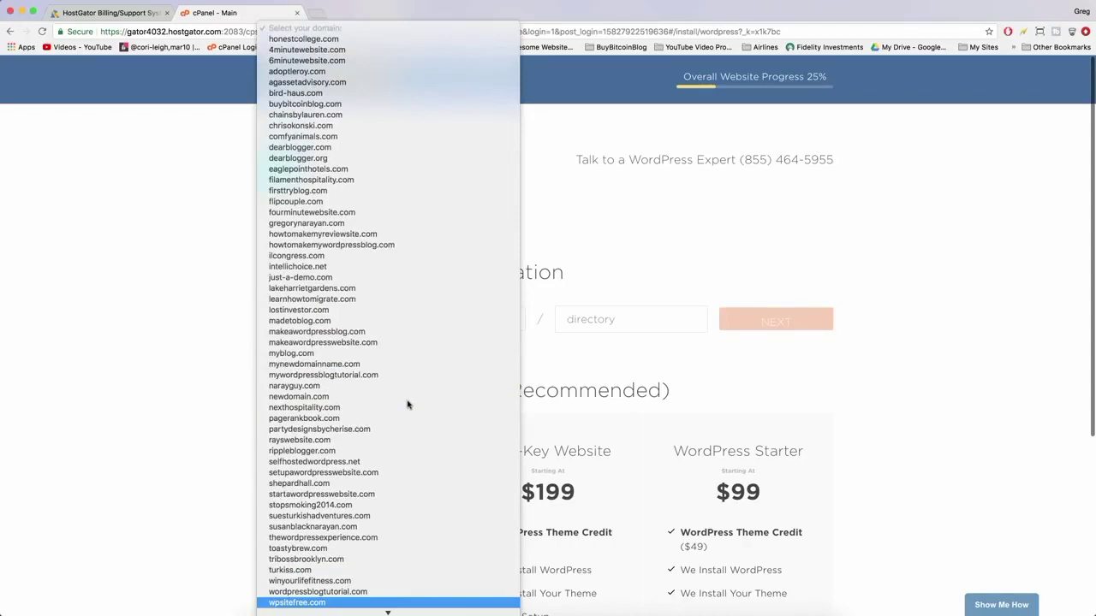
pyautogui.press('Return')
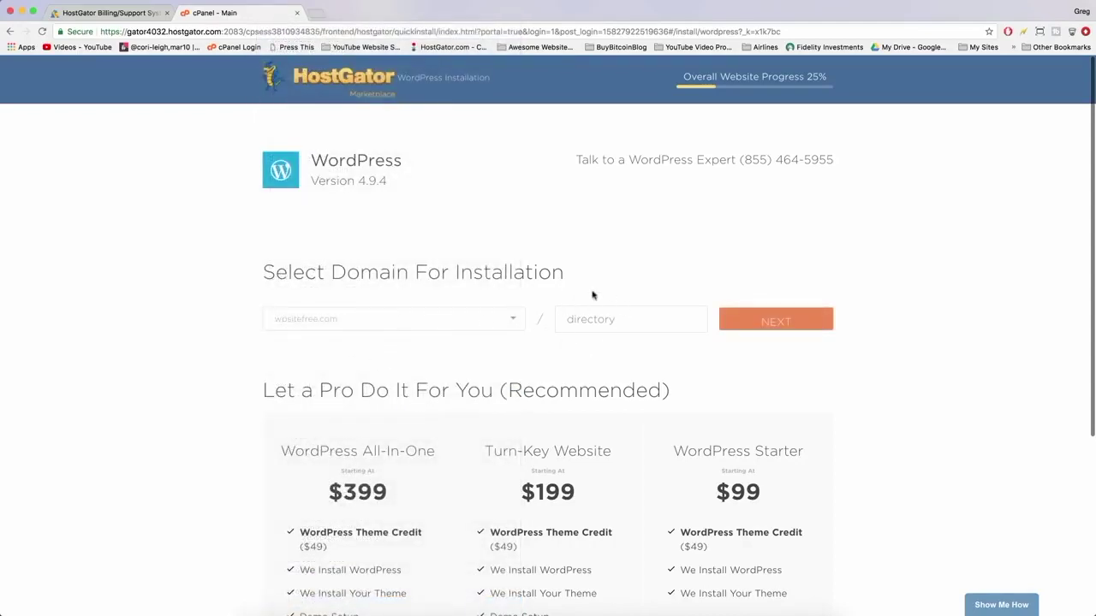
pyautogui.scroll(-1, 591, 341)
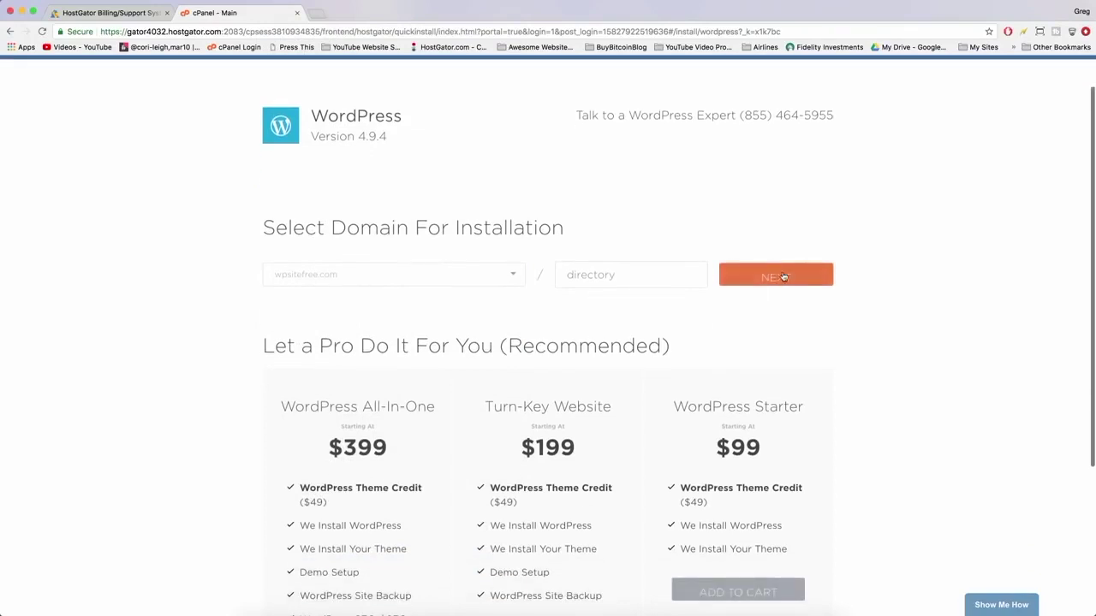
pyautogui.scroll(-3, 368, 348)
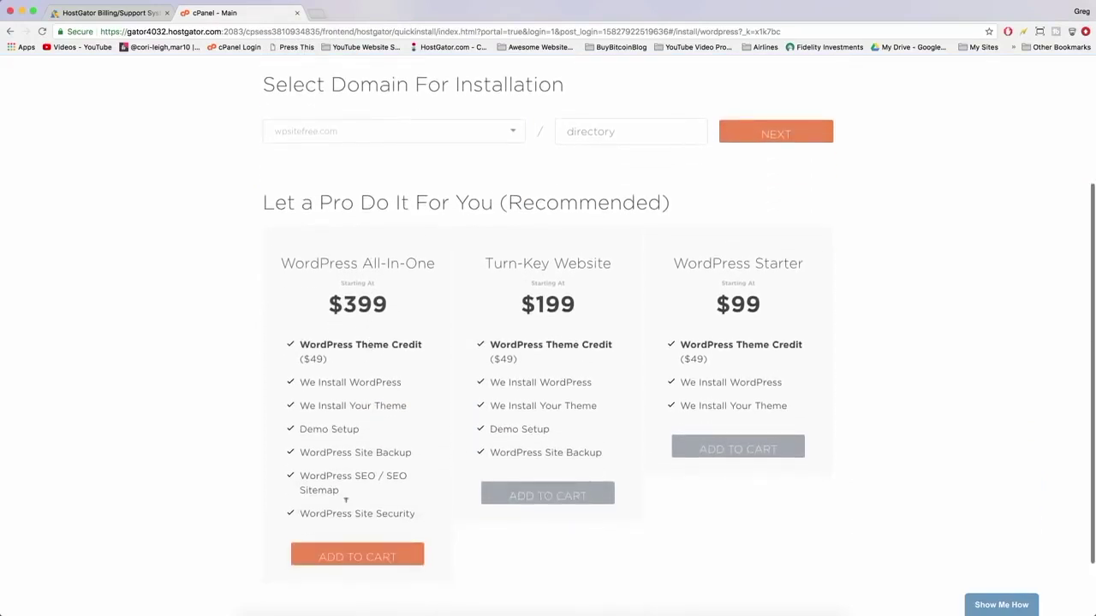
pyautogui.scroll(4, 717, 368)
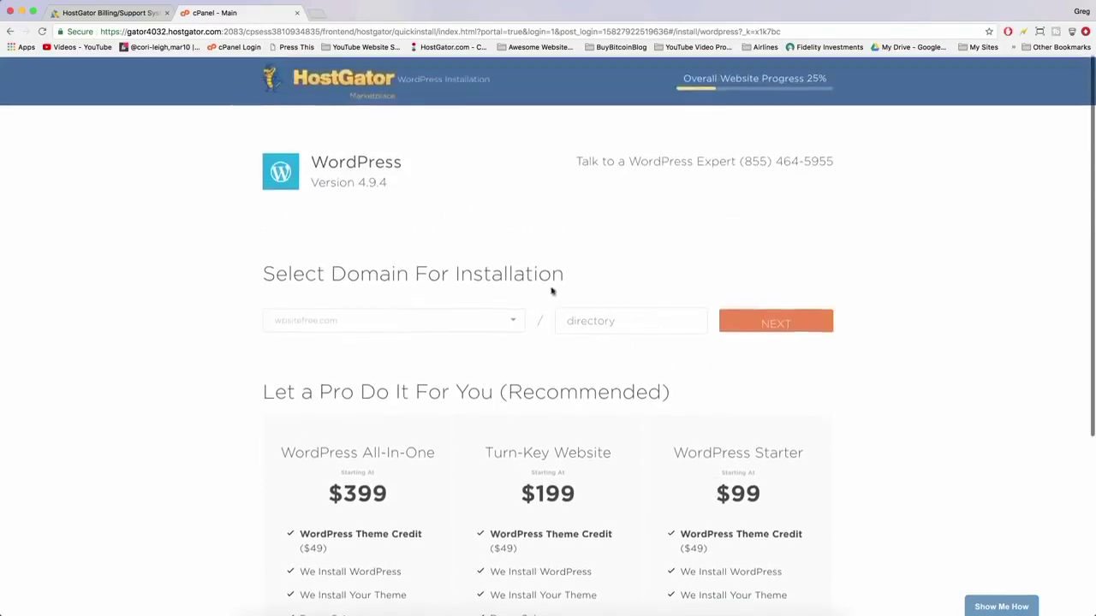
pyautogui.click(784, 321)
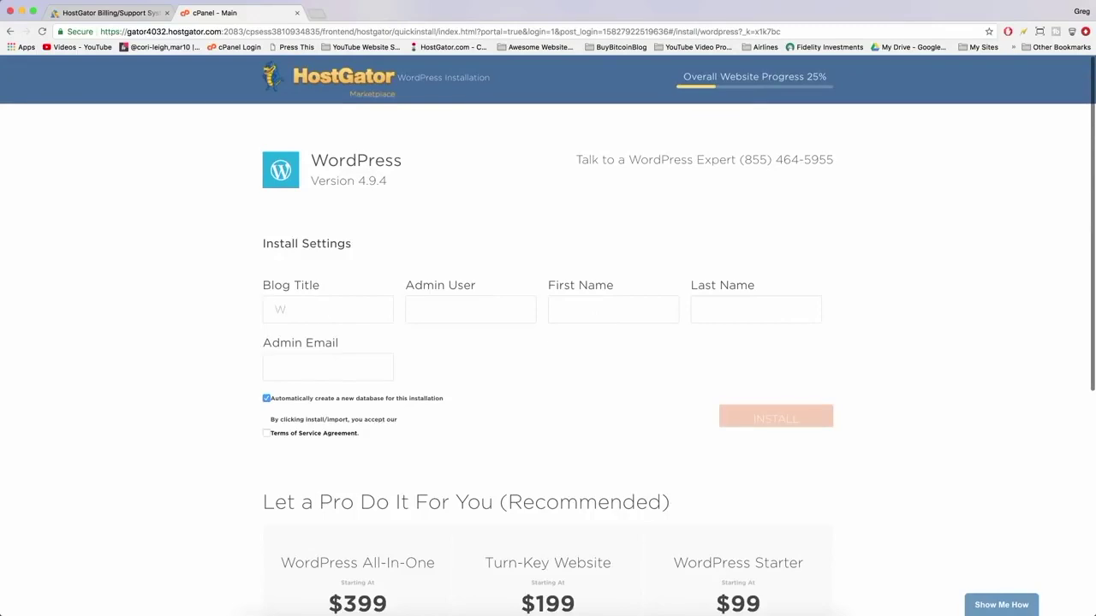
# Step: Enter the admin's name and e-mail address and accept the Terms of Service
pyautogui.write('Site')
pyautogui.write('Greg')
pyautogui.write('N')
pyautogui.press('BackSpace')
pyautogui.write('Gre')
pyautogui.write('Naraya')
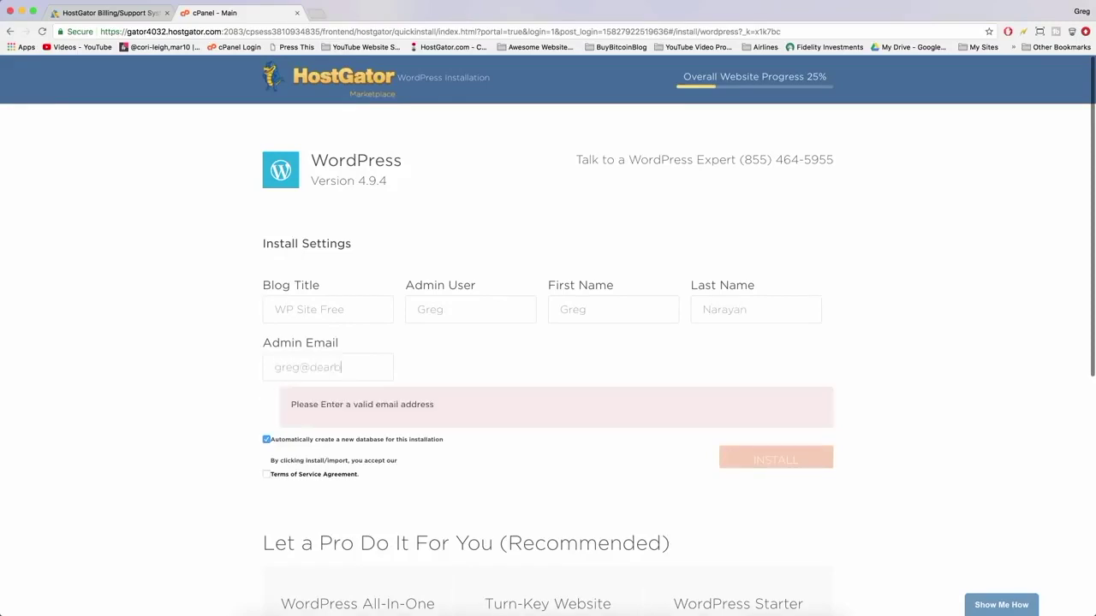
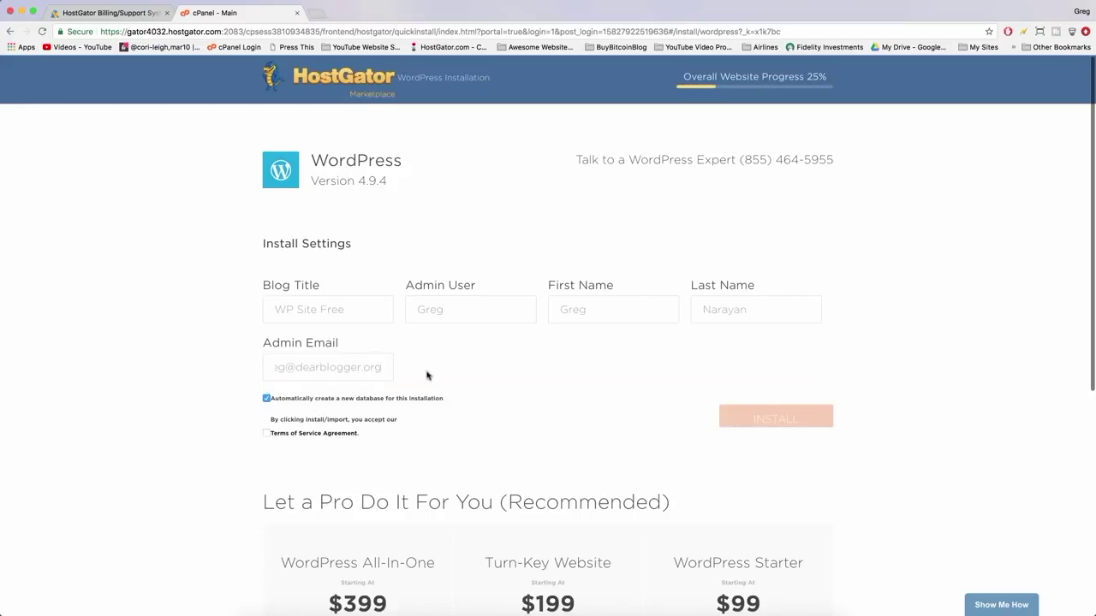
pyautogui.click(266, 435)
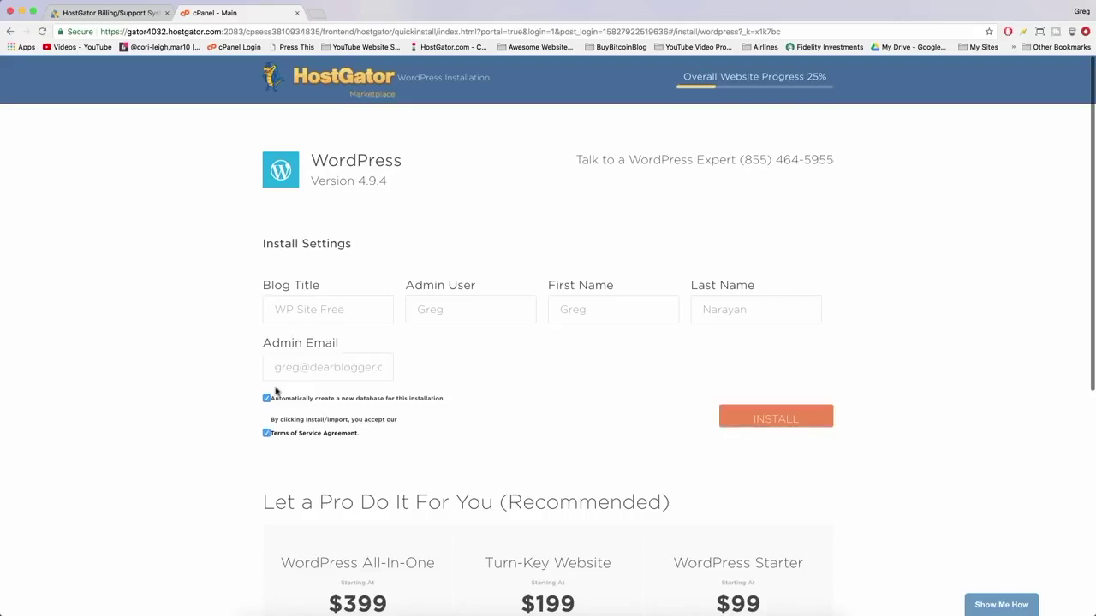
# Step: Review the generated admin username and launch the WordPress installation
pyautogui.moveTo(421, 309); pyautogui.dragTo(448, 309)
pyautogui.click(447, 309)
pyautogui.doubleClick(463, 306)
pyautogui.click(455, 308)
pyautogui.scroll(3, 548, 339)
pyautogui.click(774, 418)
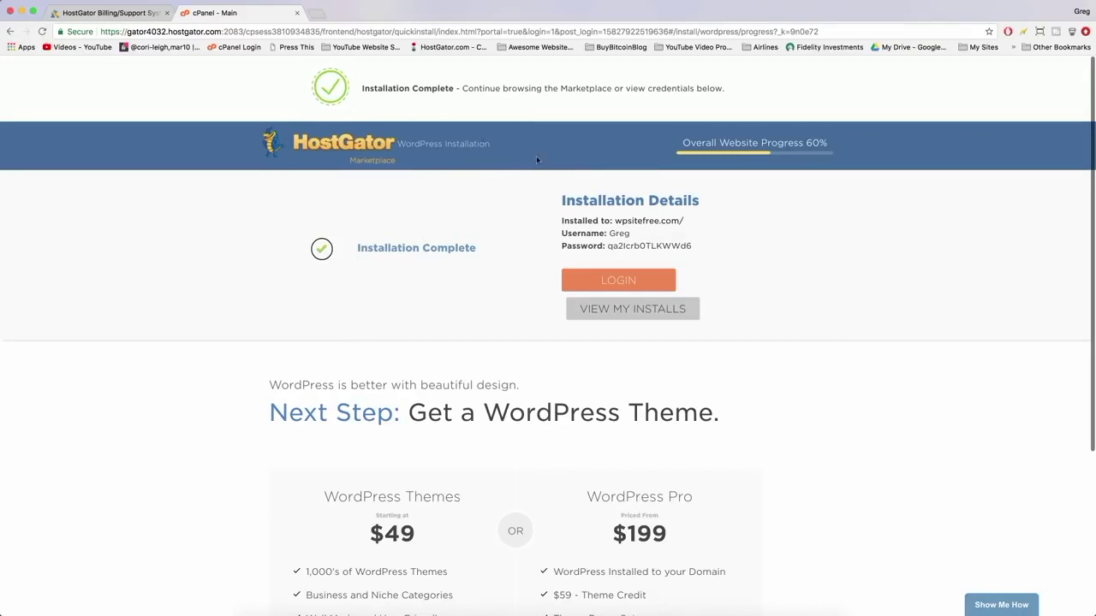
# Step: Review the Installation Details block: site URL, admin username and generated password
pyautogui.doubleClick(657, 245)
pyautogui.click(468, 203)
pyautogui.moveTo(359, 247); pyautogui.dragTo(473, 246)
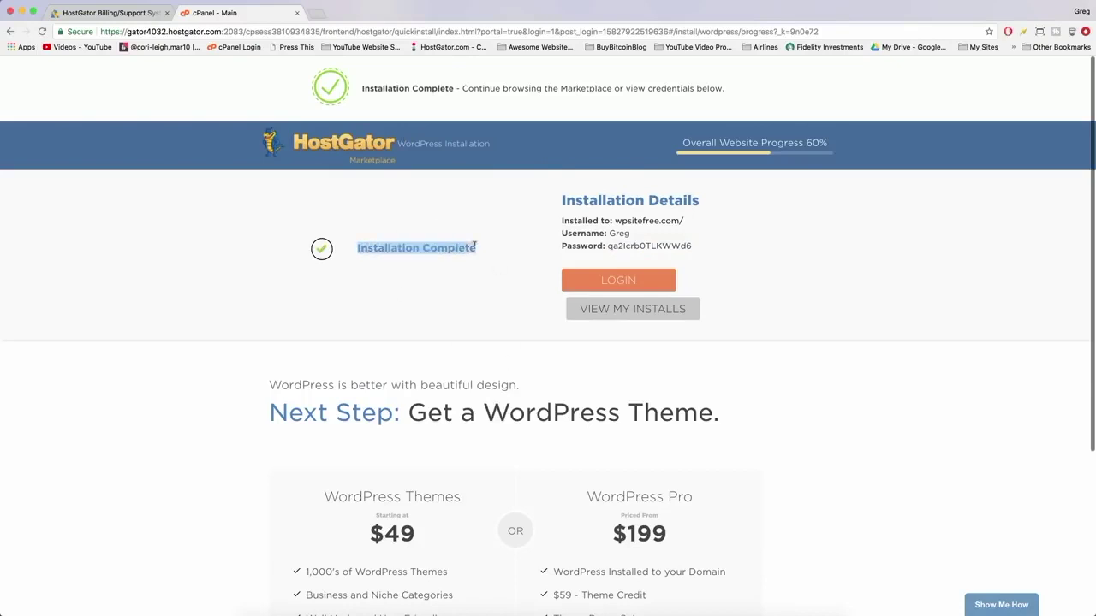
pyautogui.click(481, 255)
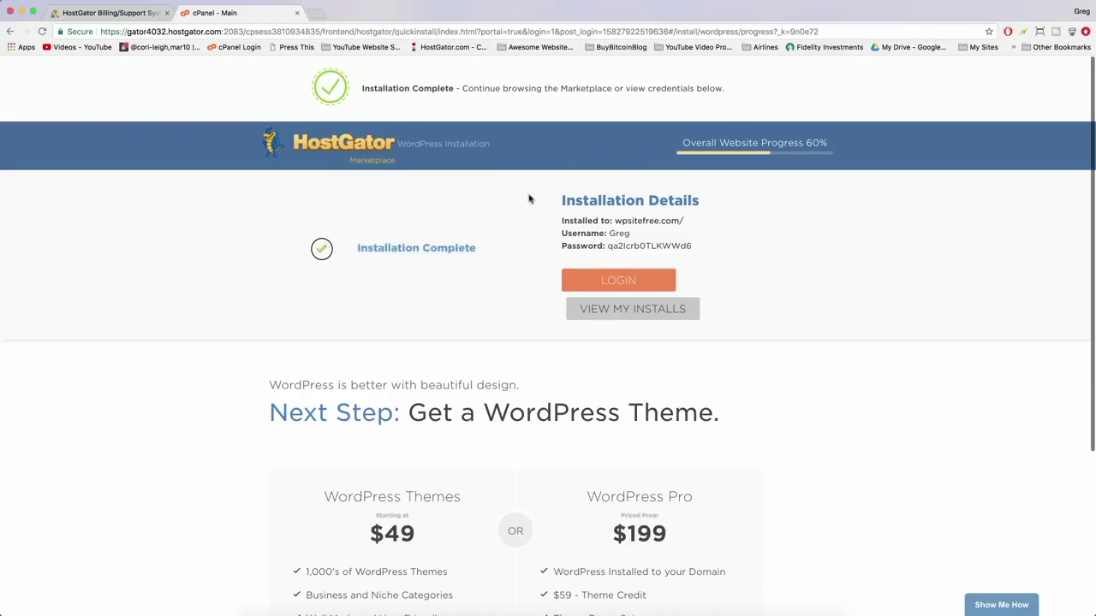
pyautogui.tripleClick(601, 210)
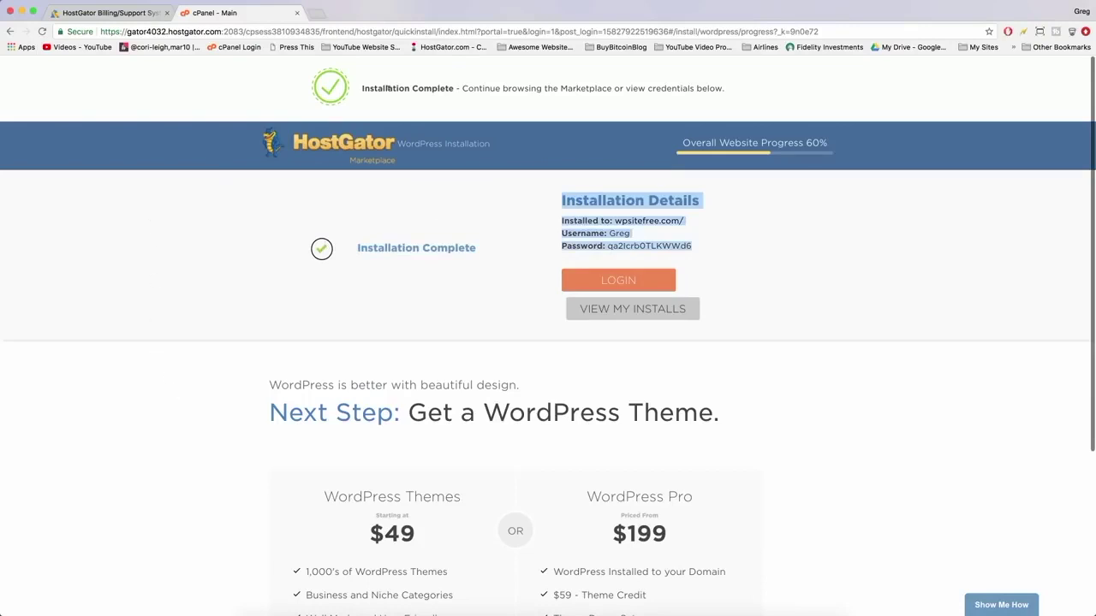
pyautogui.click(536, 233)
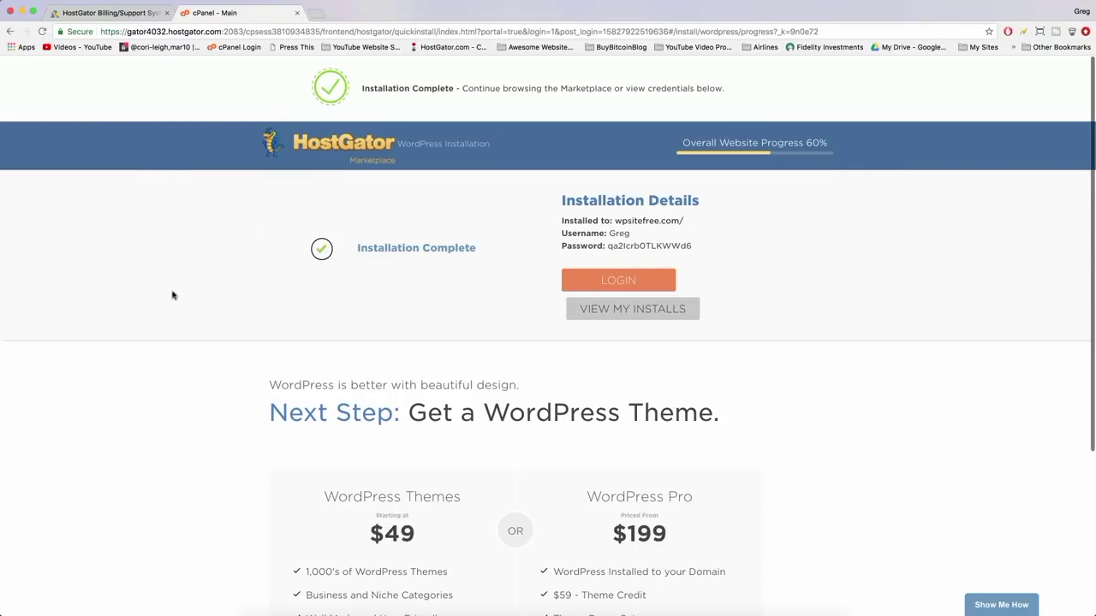
# Step: Open Manage Domains and check firsttryblog.com's name servers NS119 and NS120.HOSTGATOR.COM
pyautogui.click(100, 14)
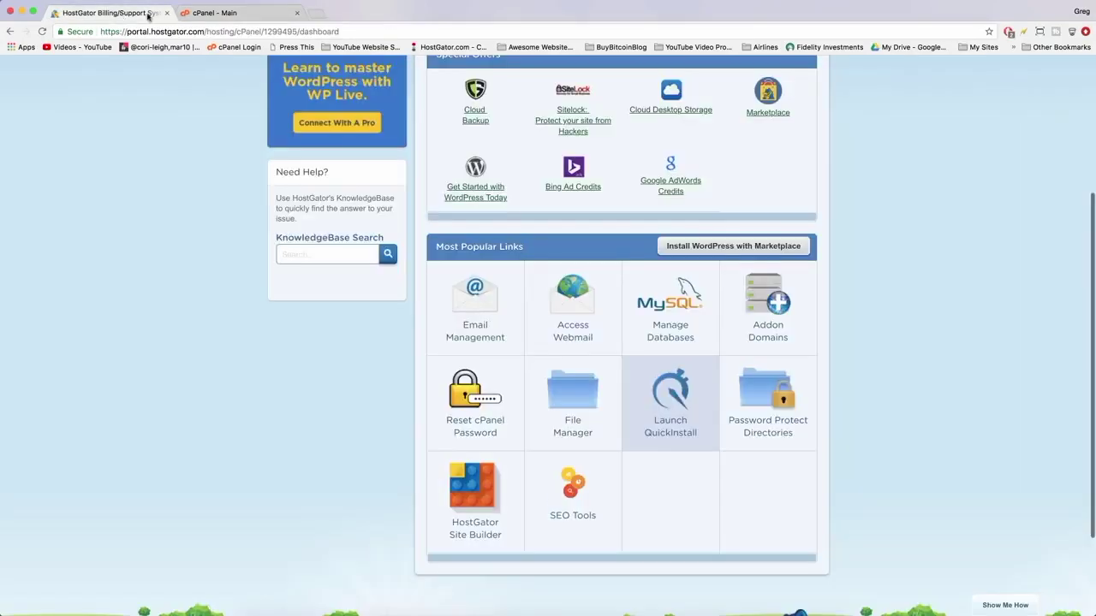
pyautogui.scroll(5, 418, 422)
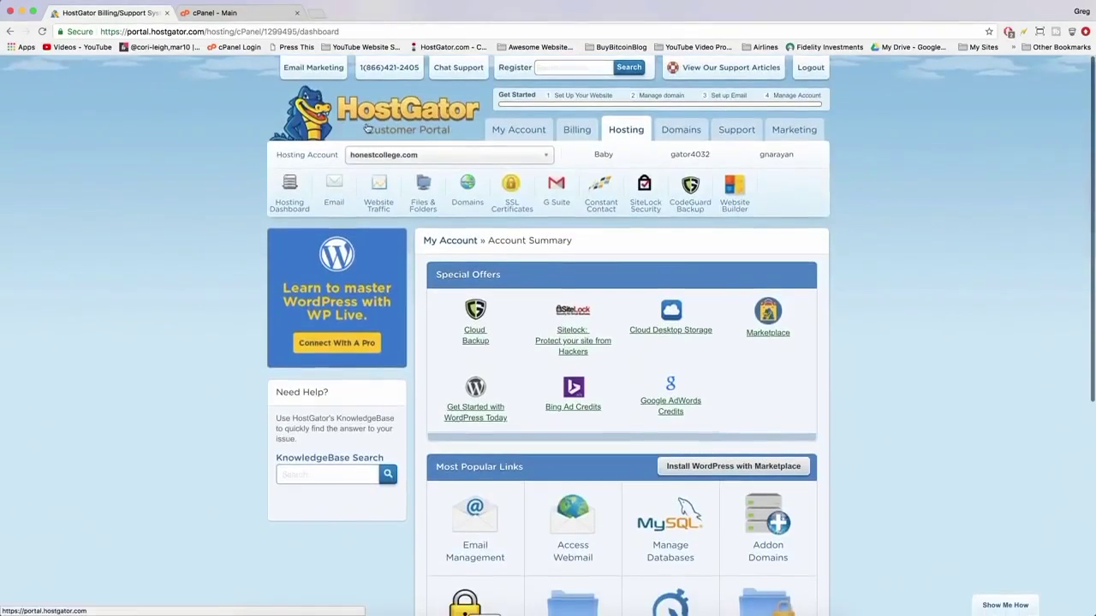
pyautogui.click(682, 133)
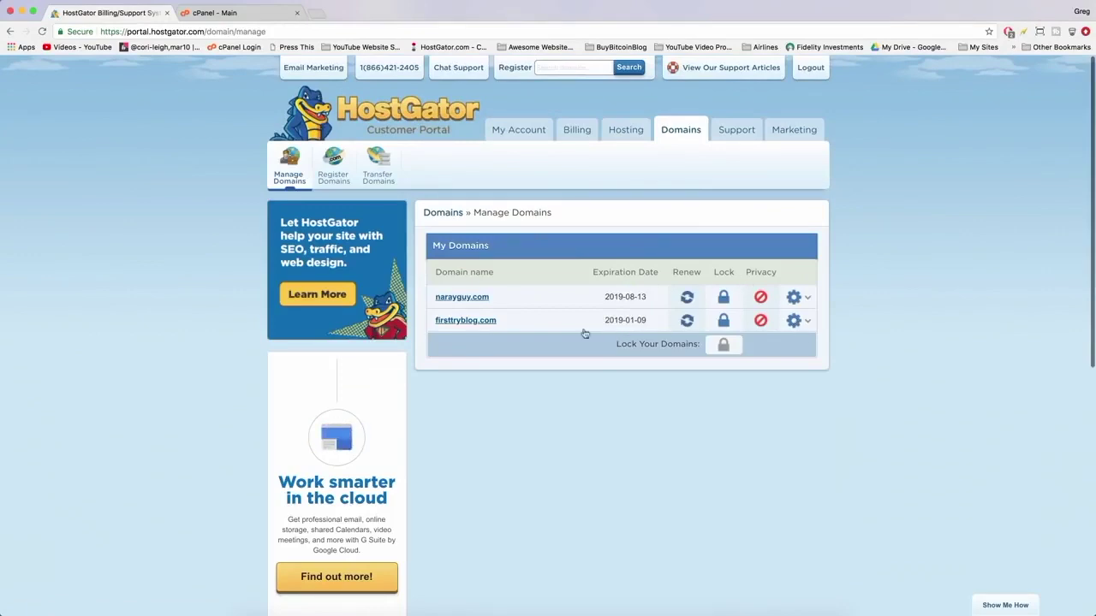
pyautogui.click(798, 323)
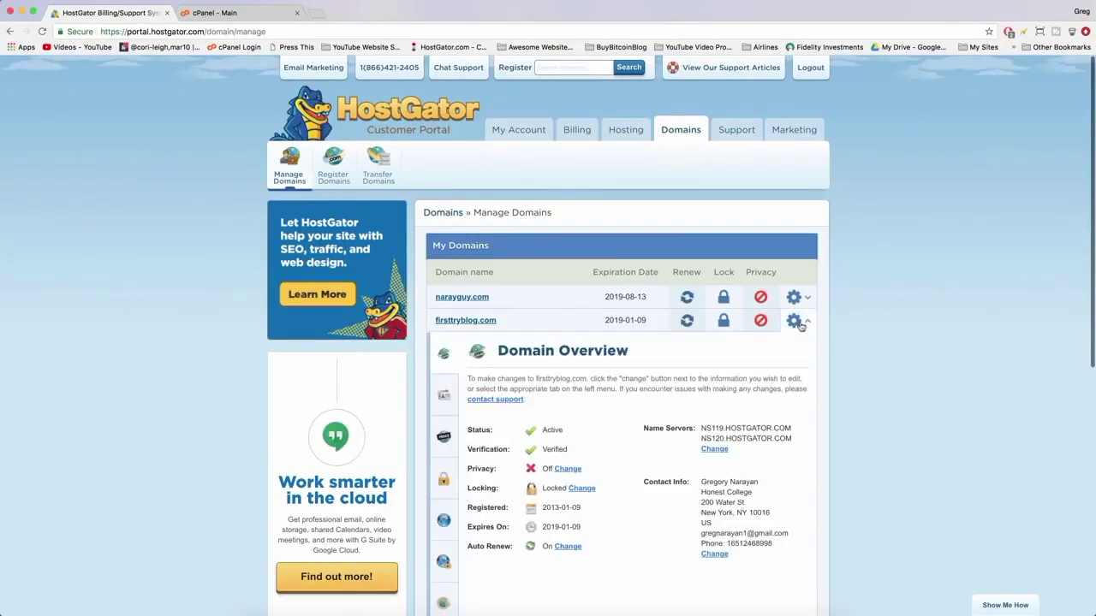
pyautogui.scroll(-2, 671, 351)
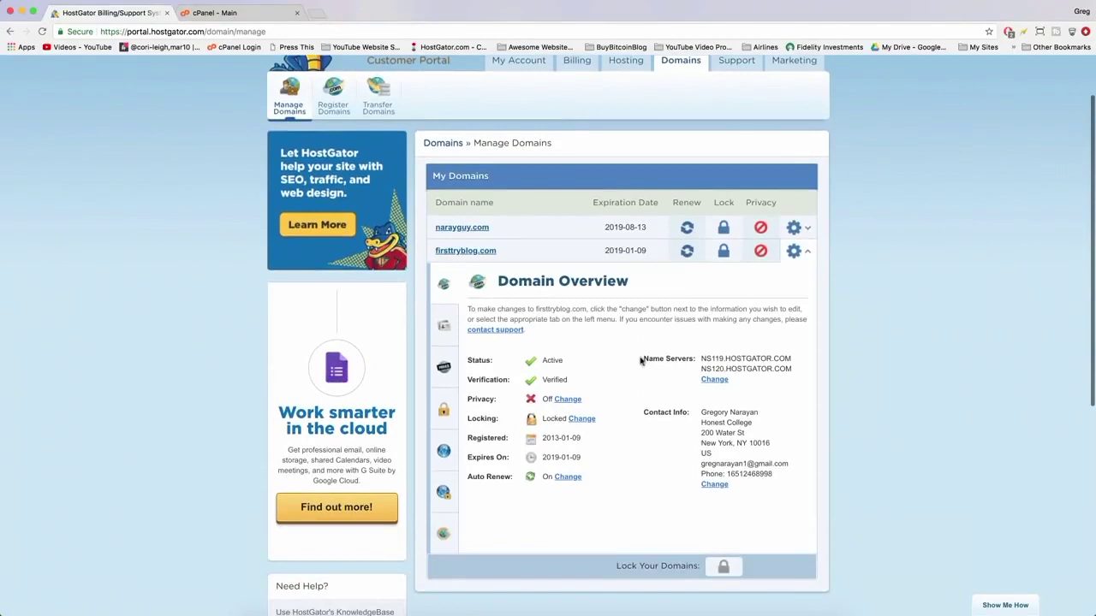
pyautogui.moveTo(643, 358); pyautogui.dragTo(792, 383)
pyautogui.click(758, 389)
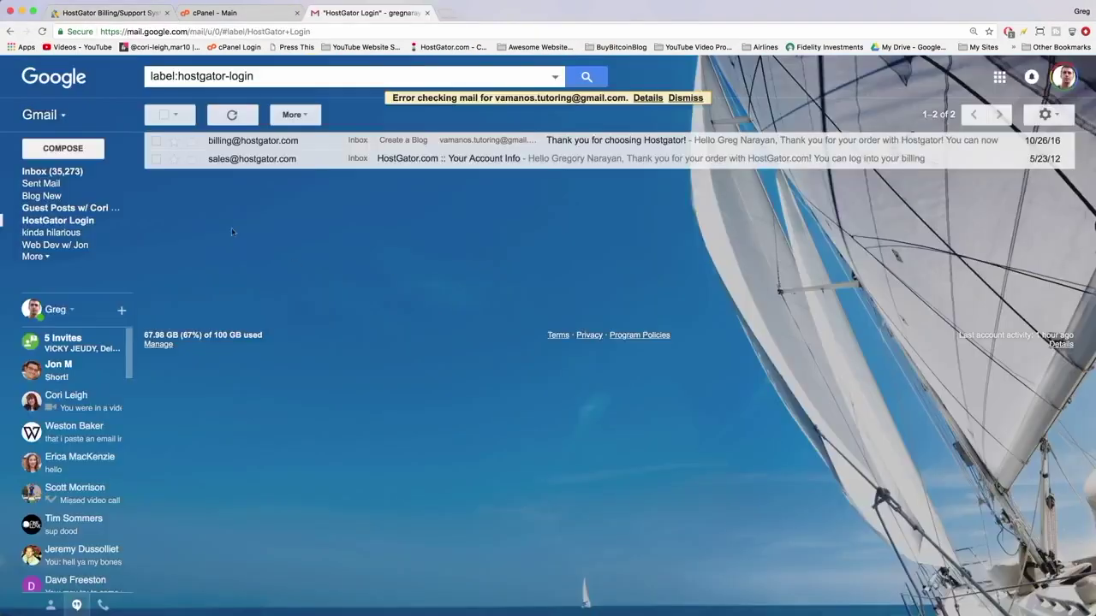
# Step: Open the HostGator.com :: Your Account Info e-mail and read nameservers ns119 and ns120.hostgator.com
pyautogui.click(301, 159)
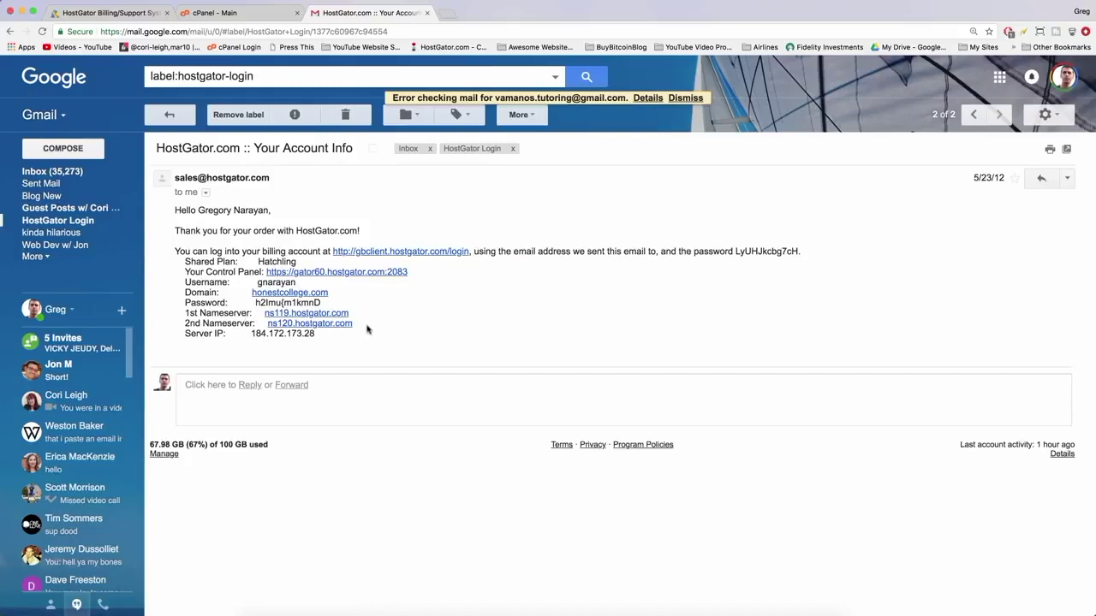
pyautogui.moveTo(366, 329); pyautogui.dragTo(263, 313)
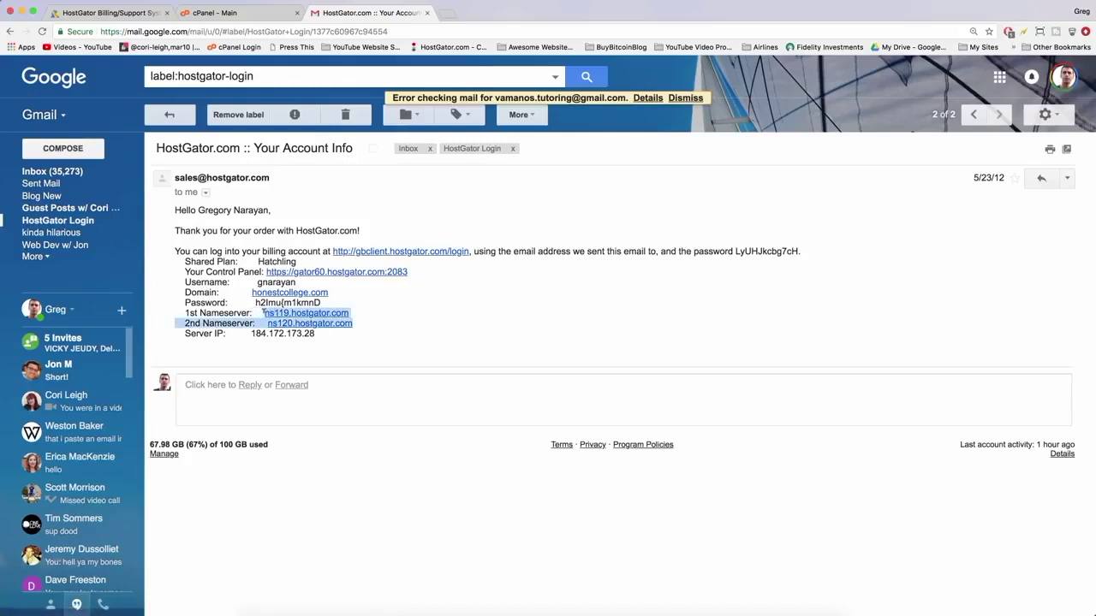
pyautogui.click(264, 314)
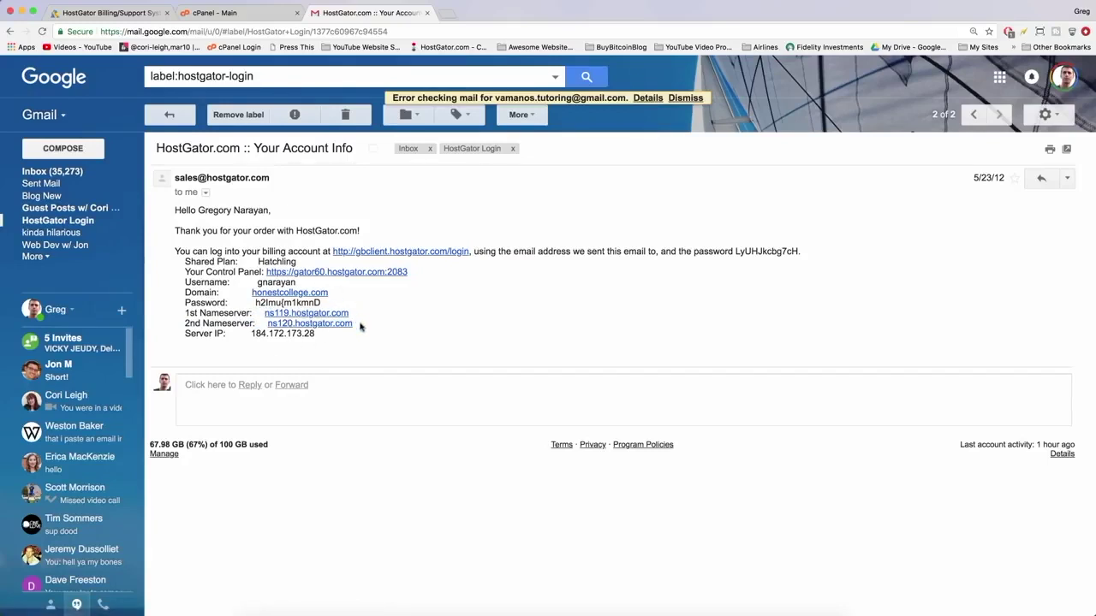
pyautogui.moveTo(359, 323); pyautogui.dragTo(178, 307)
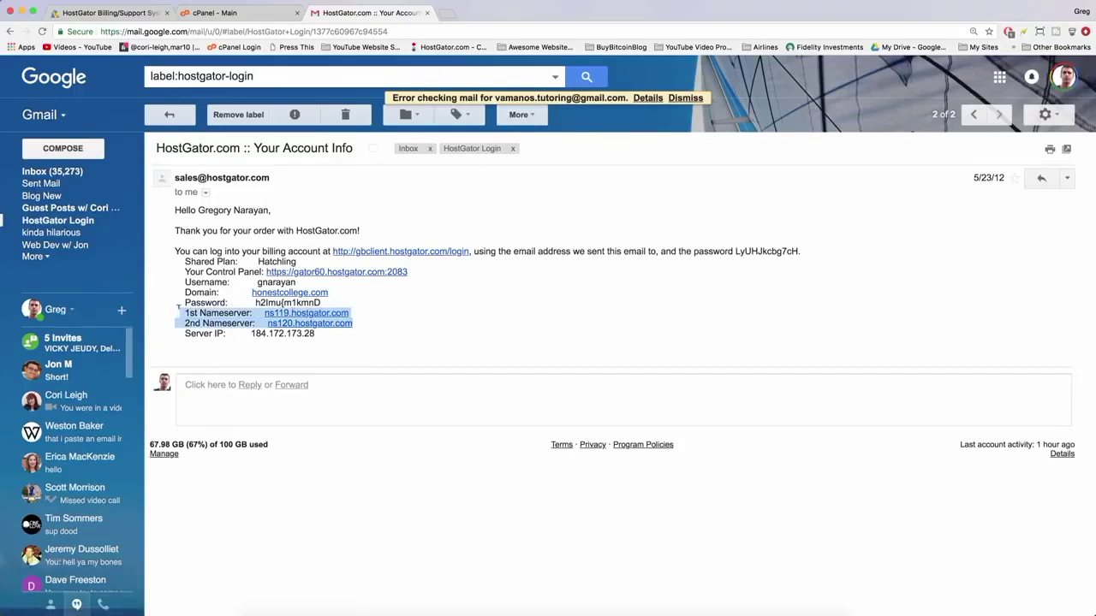
pyautogui.click(241, 313)
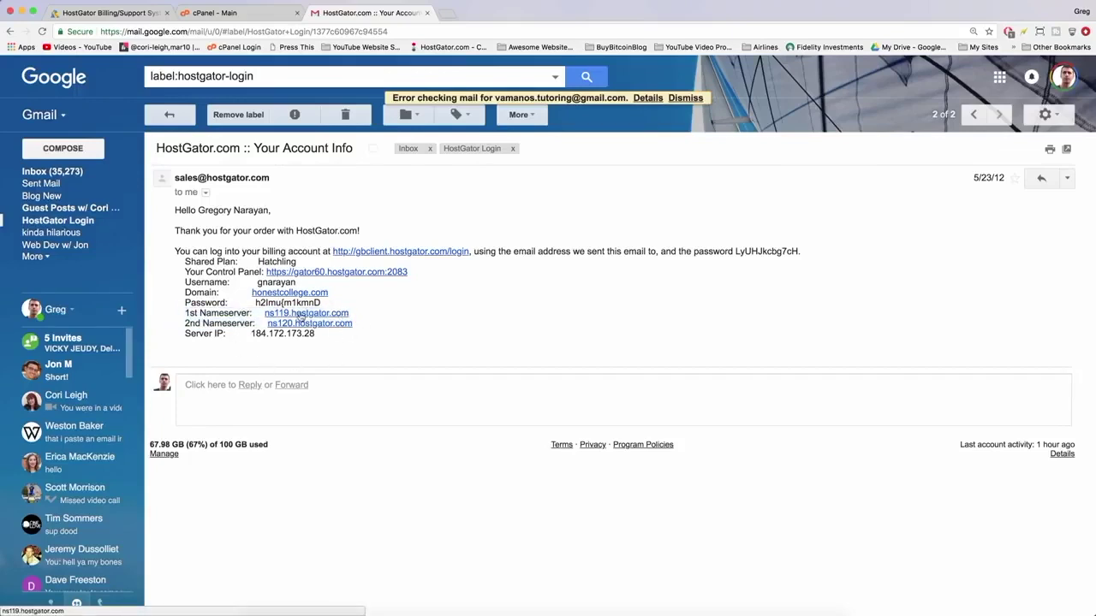
pyautogui.moveTo(369, 327); pyautogui.dragTo(169, 316)
pyautogui.click(220, 314)
# Step: Save firsttryblog.com's name servers as ns119.hostgator.com and ns120.hostgator.com
pyautogui.click(79, 16)
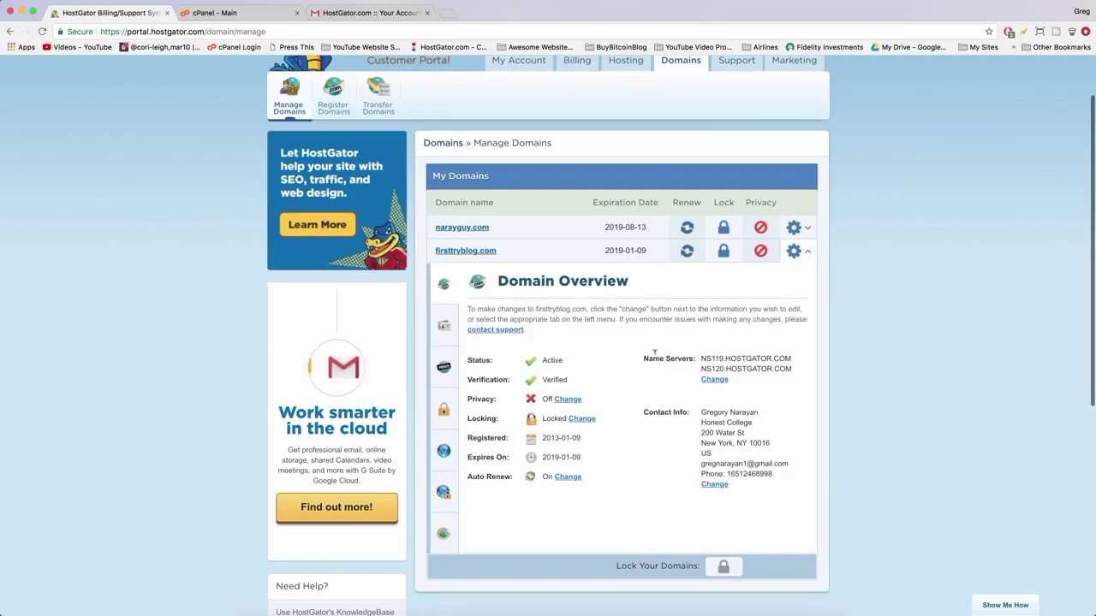
pyautogui.moveTo(644, 358); pyautogui.dragTo(764, 390)
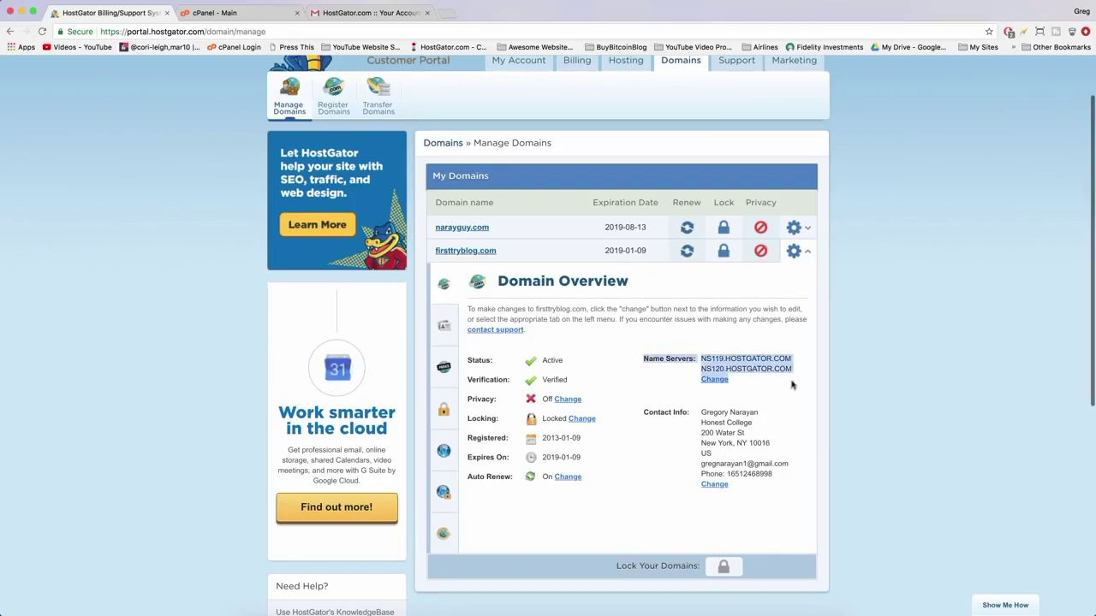
pyautogui.click(772, 383)
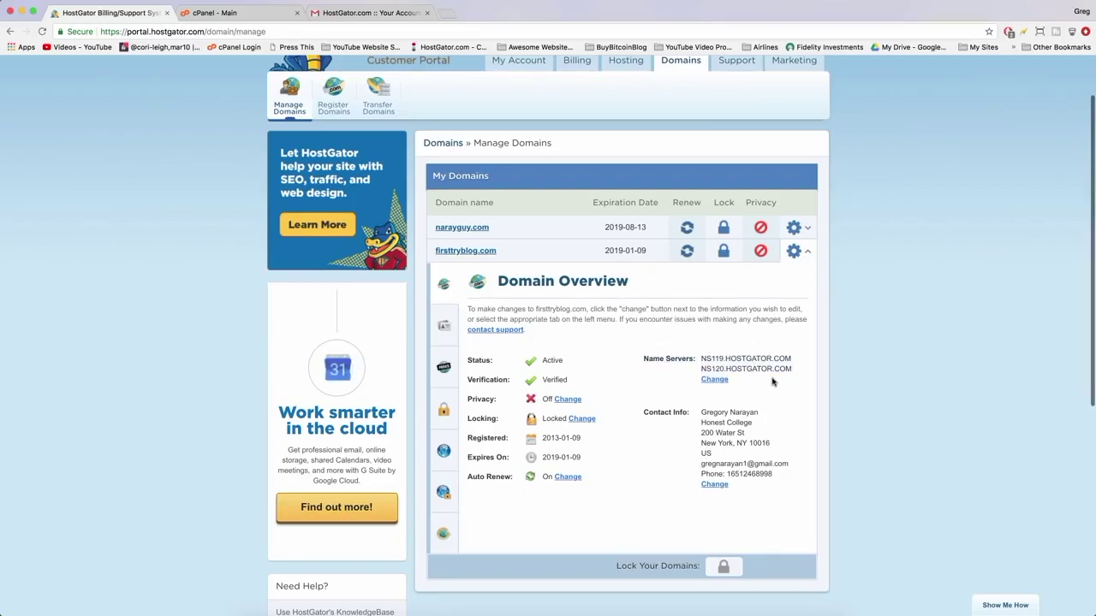
pyautogui.click(713, 380)
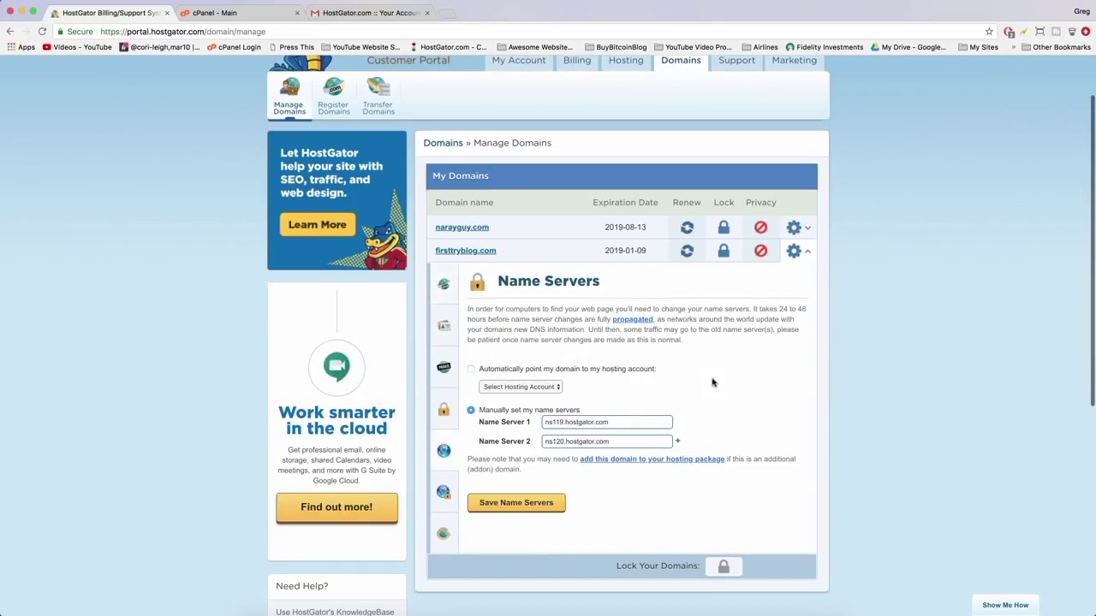
pyautogui.click(502, 505)
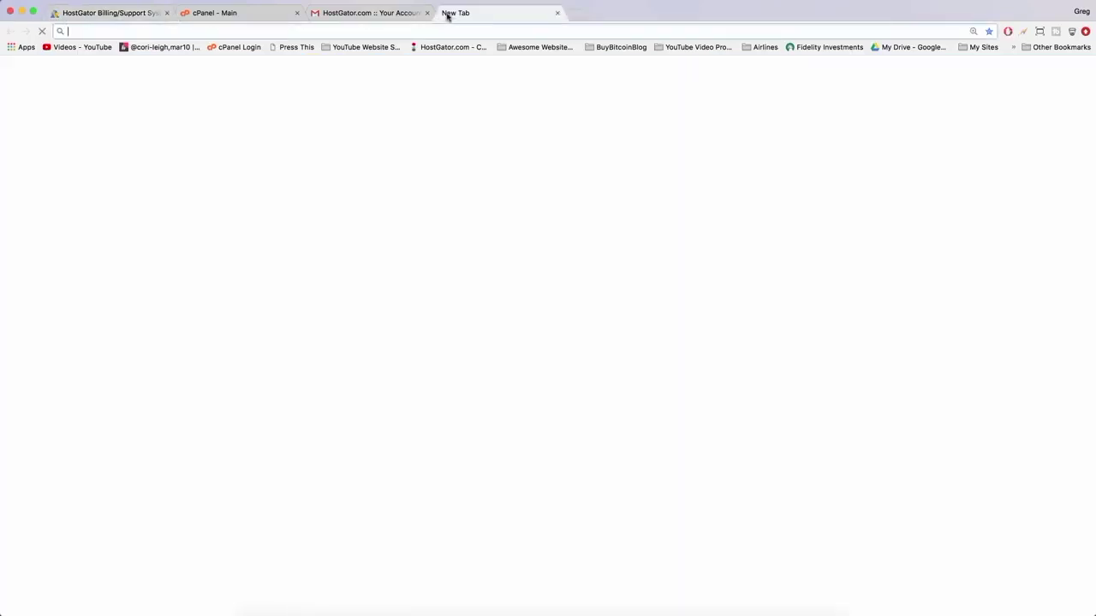
# Step: Open godaddy.com in a new browser tab
pyautogui.click(445, 12)
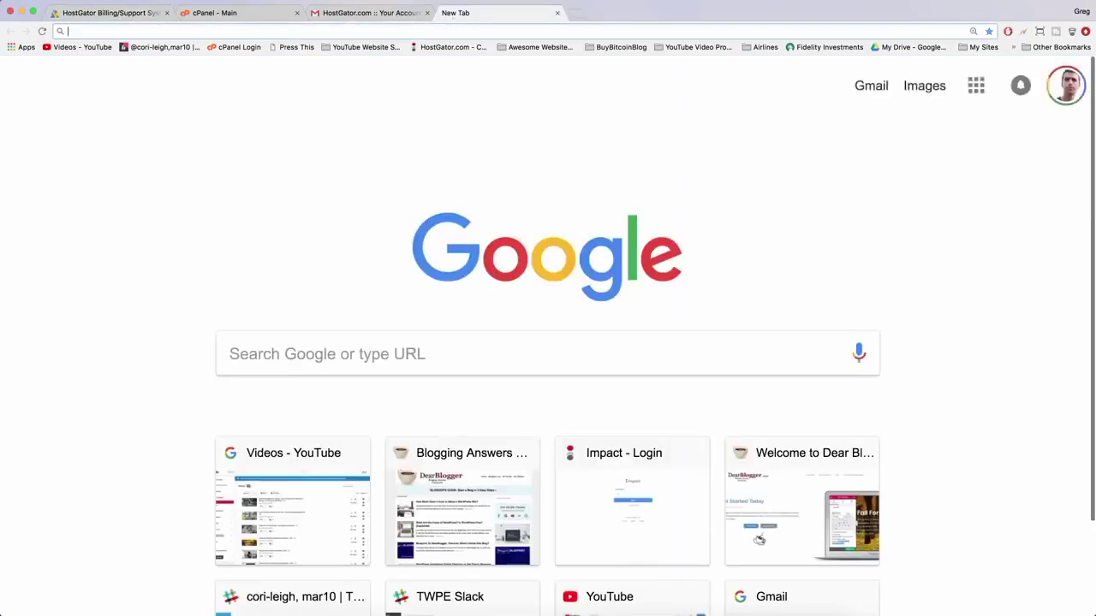
pyautogui.write('godaddy.com')
pyautogui.press('Return')
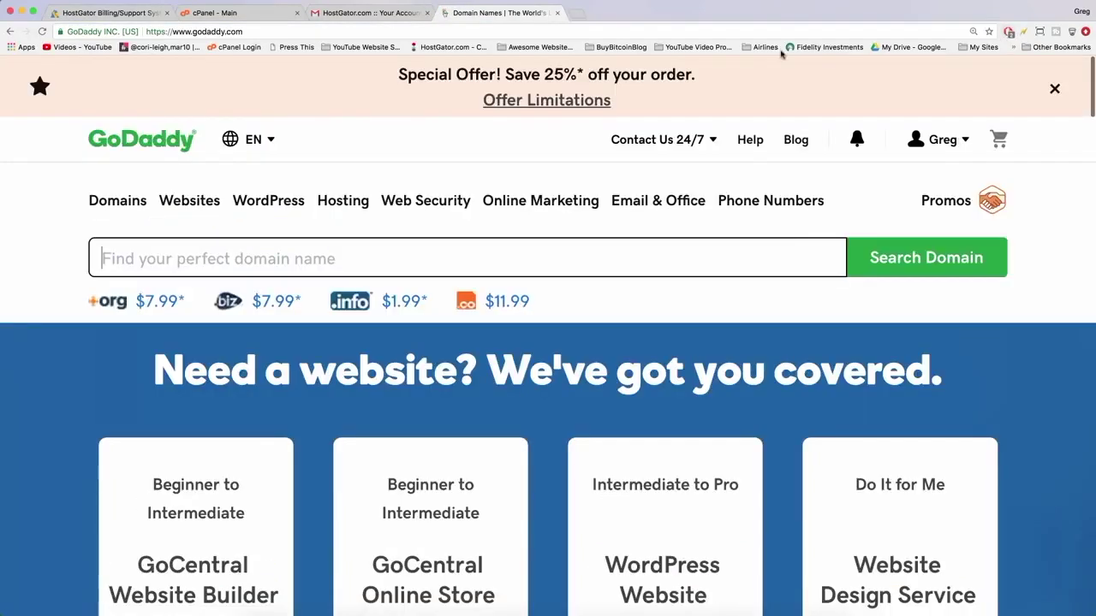
# Step: Find wpsitefree.com in the GoDaddy My Domains list and open its settings
pyautogui.click(950, 142)
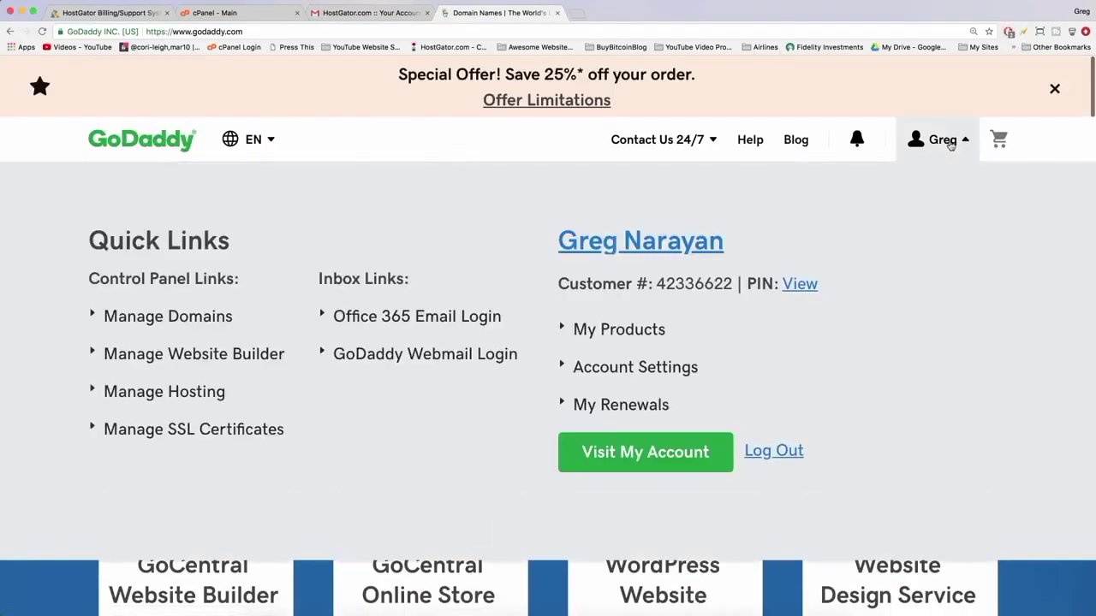
pyautogui.click(193, 316)
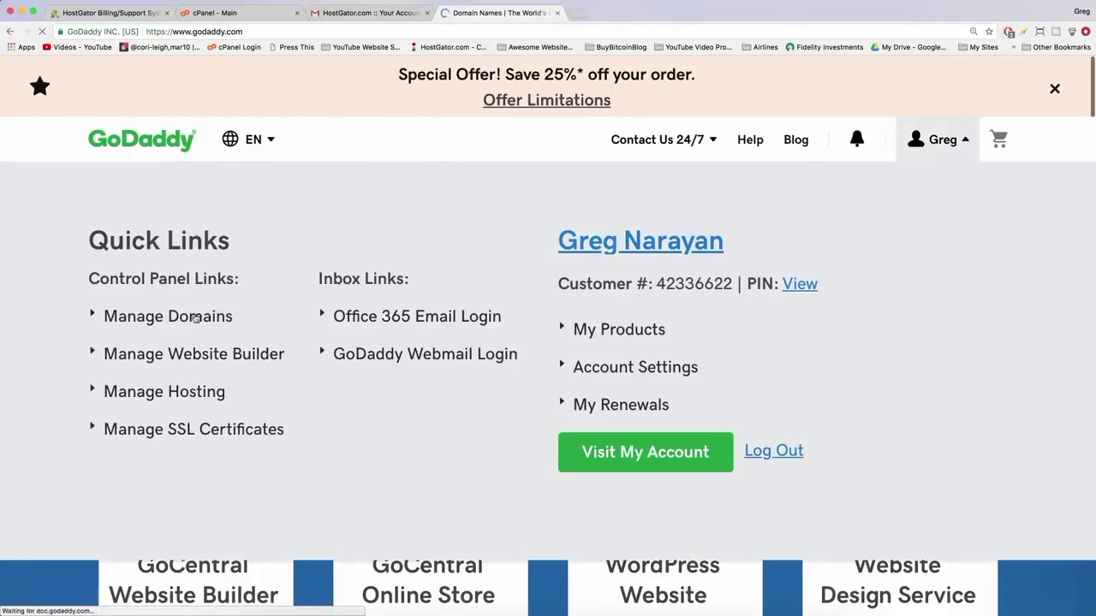
pyautogui.scroll(-10, 232, 319)
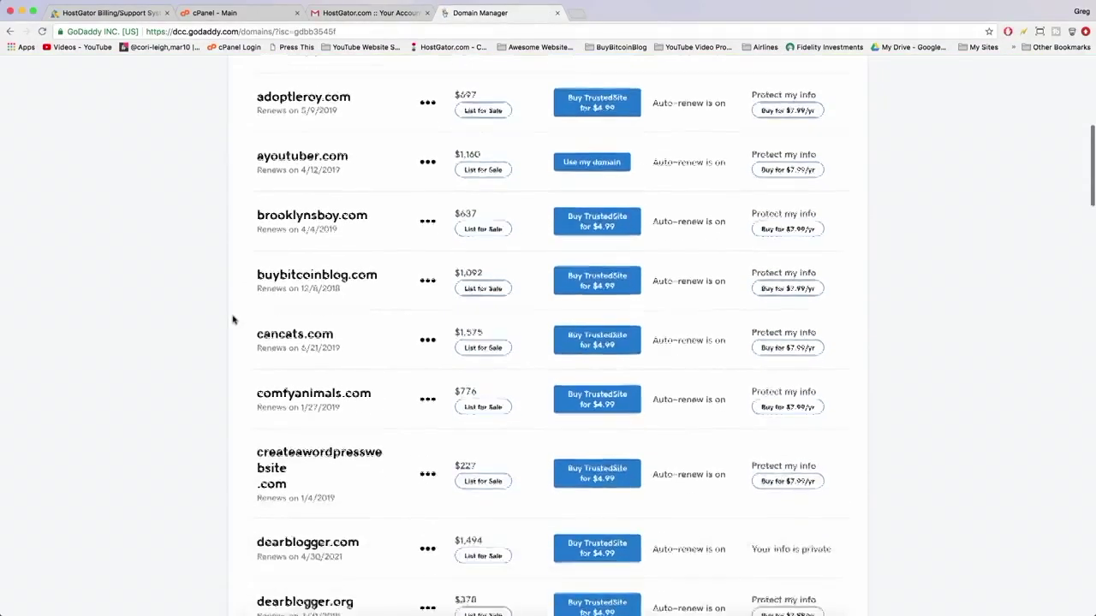
pyautogui.scroll(-12, 232, 318)
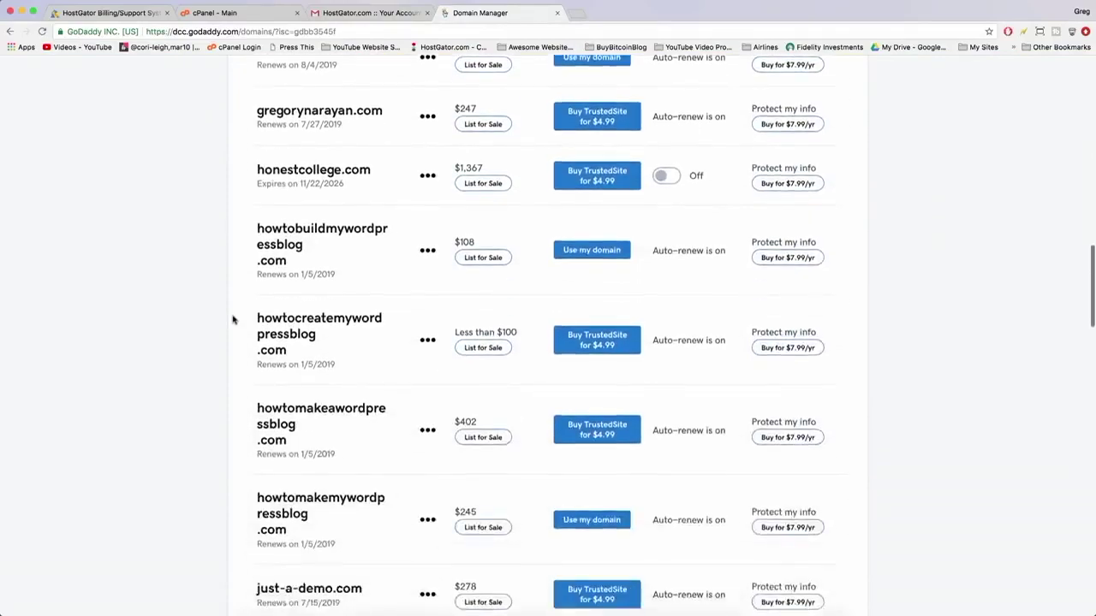
pyautogui.scroll(-8, 232, 319)
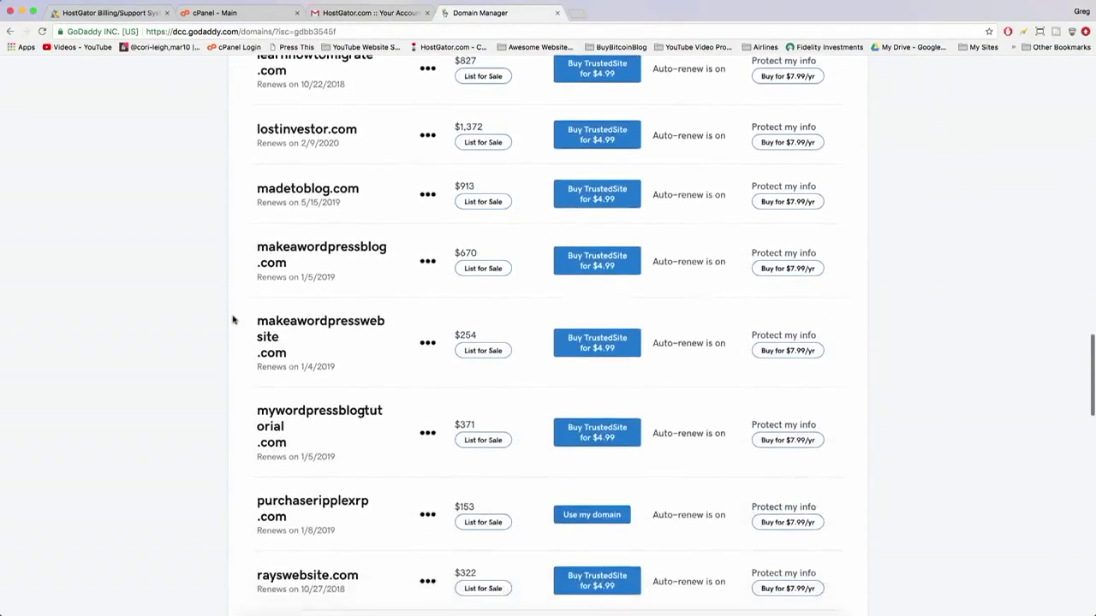
pyautogui.scroll(-8, 232, 319)
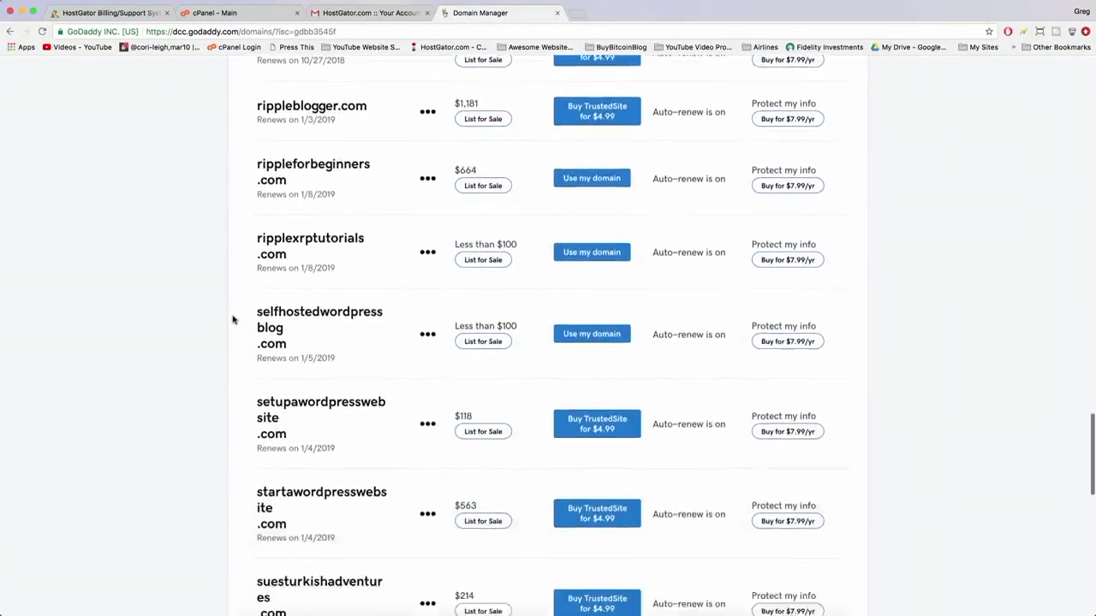
pyautogui.scroll(-9, 232, 319)
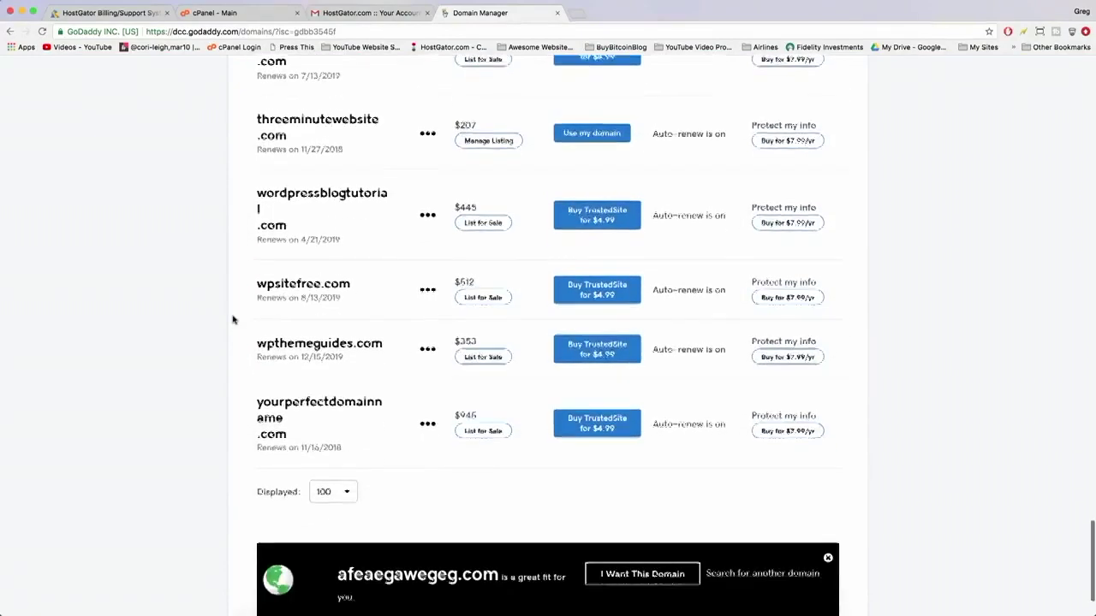
pyautogui.click(314, 262)
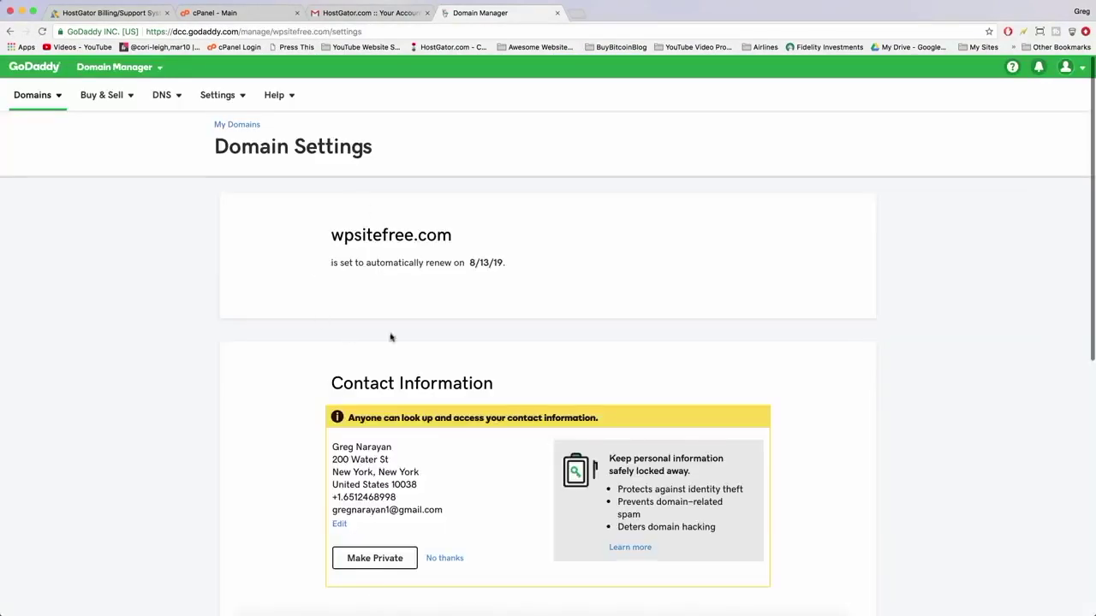
pyautogui.scroll(-6, 390, 337)
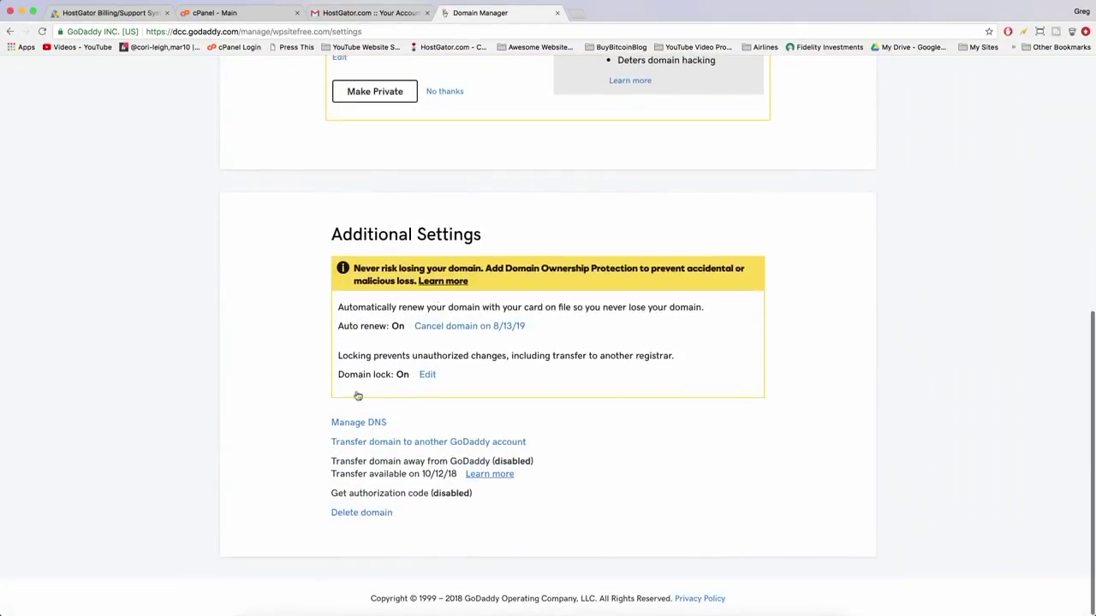
# Step: Open DNS management for wpsitefree.com and confirm the nameserver type stays Custom
pyautogui.click(363, 423)
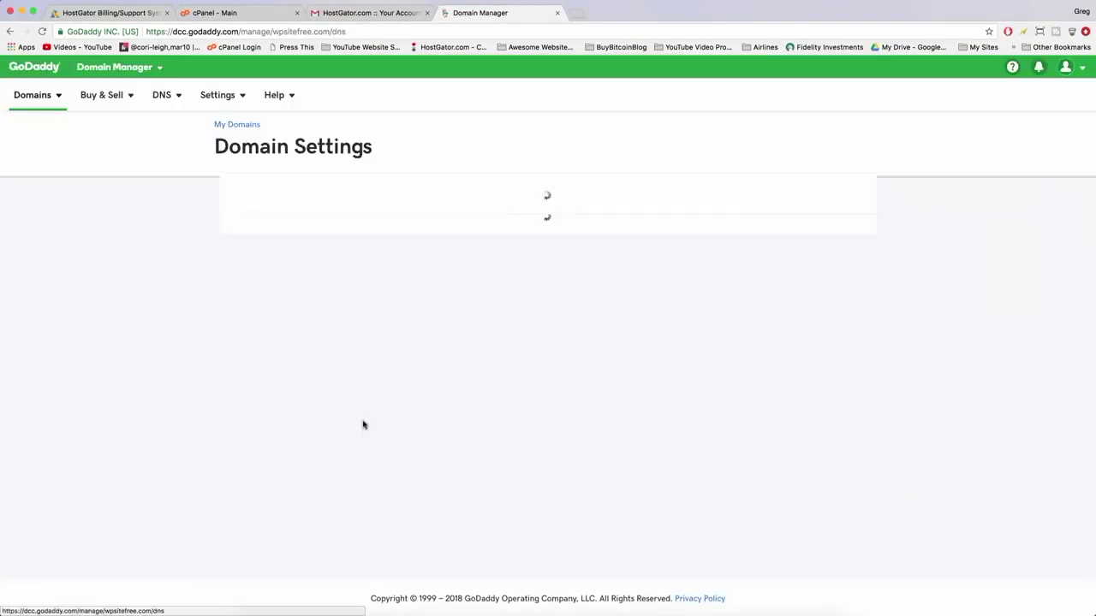
pyautogui.scroll(-2, 479, 376)
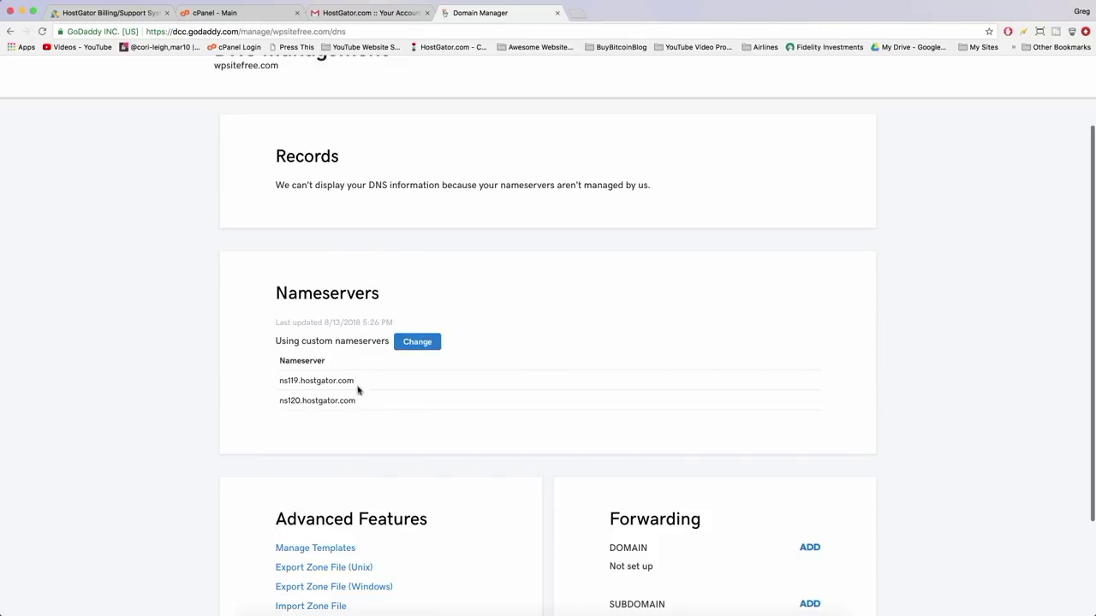
pyautogui.moveTo(383, 403)
pyautogui.mouseDown()
pyautogui.moveTo(277, 396)
pyautogui.moveTo(299, 386)
pyautogui.moveTo(372, 402)
pyautogui.mouseUp()
pyautogui.click(419, 342)
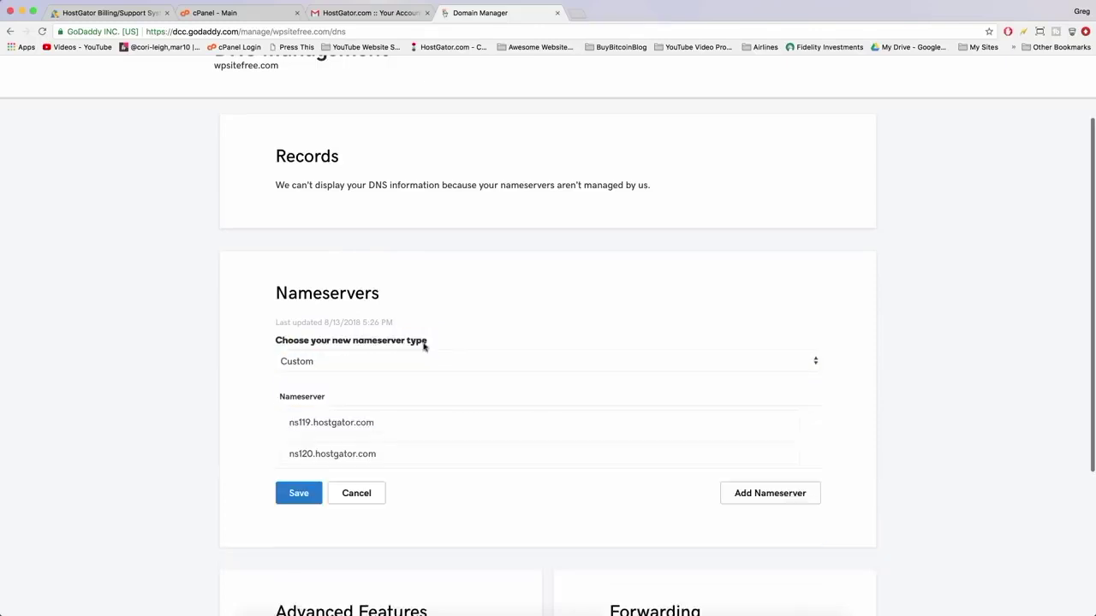
pyautogui.click(516, 364)
pyautogui.click(401, 363)
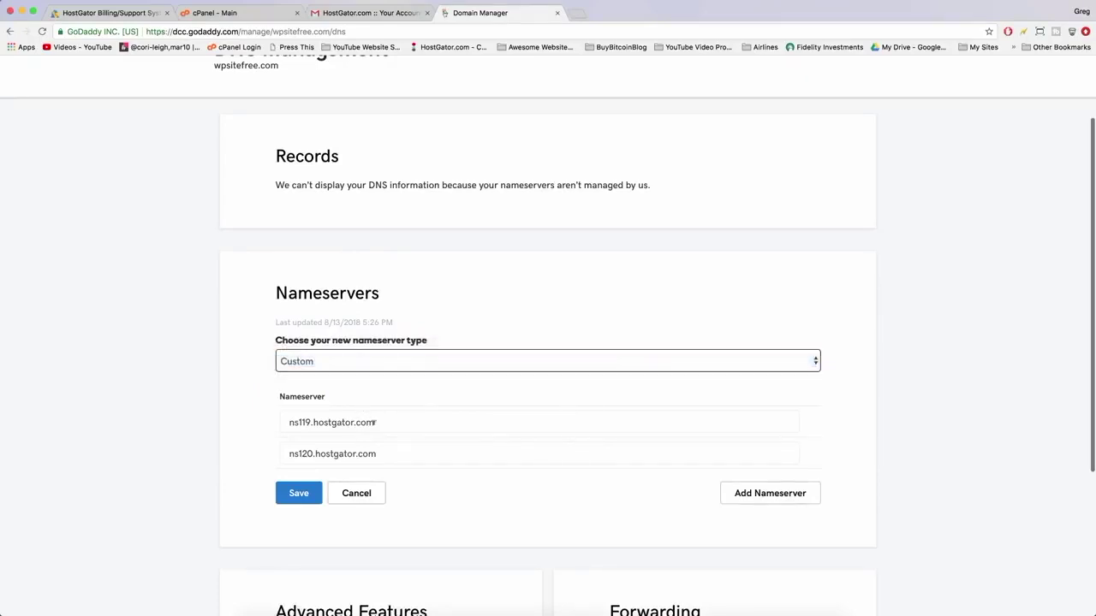
# Step: Verify both hostgator.com nameserver entries against the account e-mail and cancel unchanged
pyautogui.moveTo(383, 422); pyautogui.dragTo(282, 419)
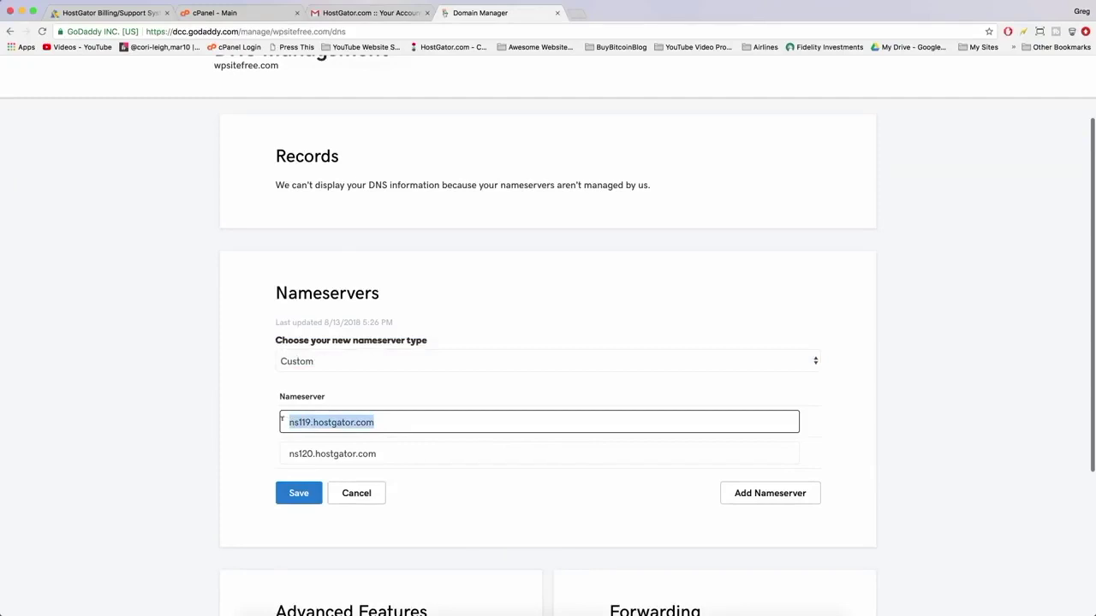
pyautogui.click(353, 454)
pyautogui.moveTo(377, 454); pyautogui.dragTo(270, 460)
pyautogui.click(371, 454)
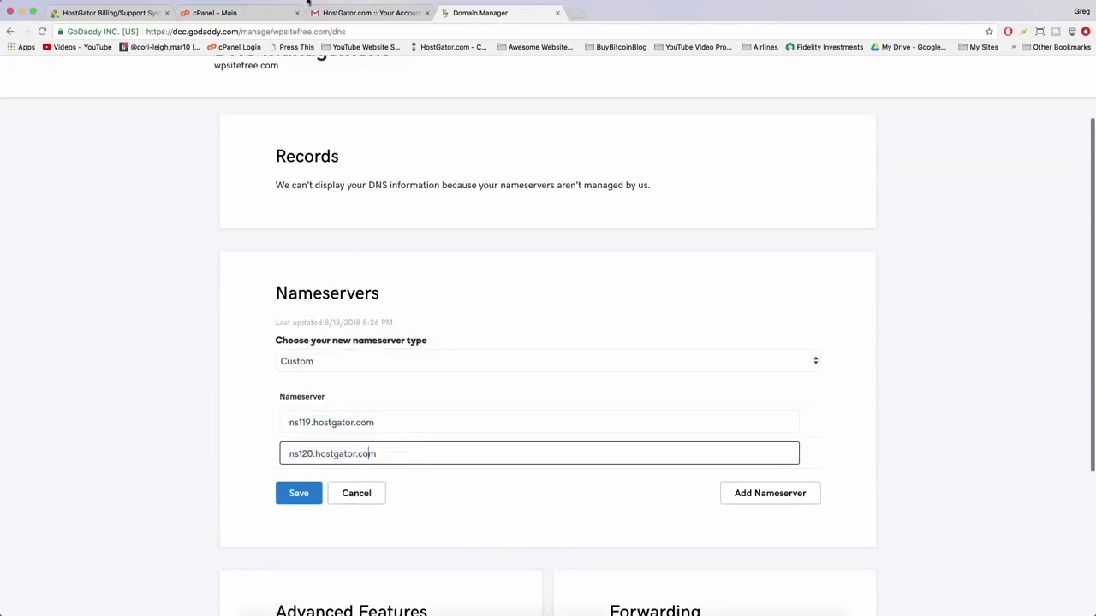
pyautogui.click(371, 13)
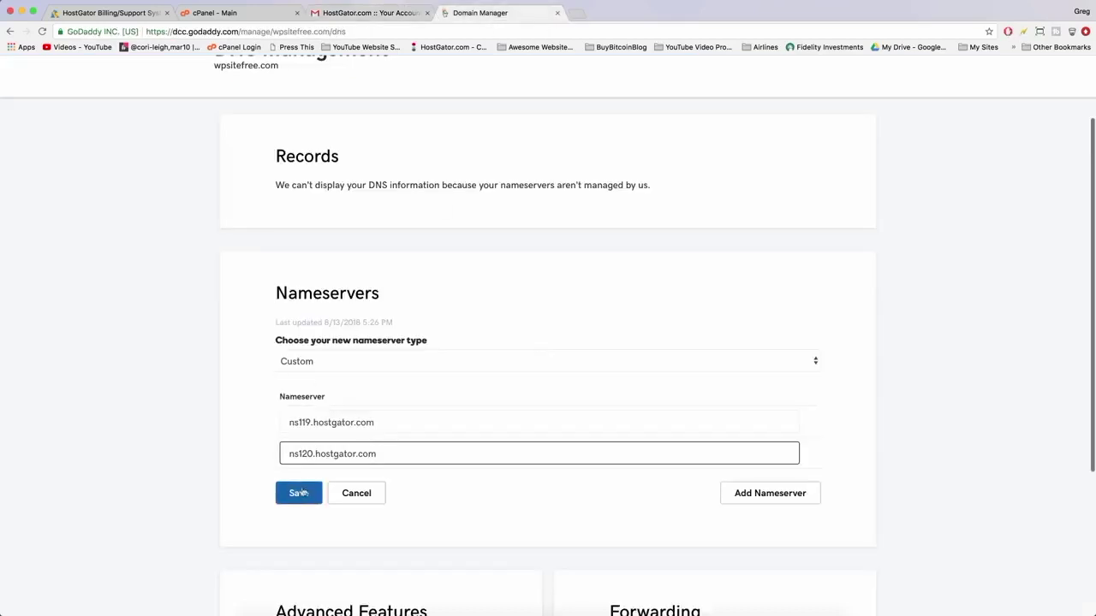
pyautogui.click(346, 493)
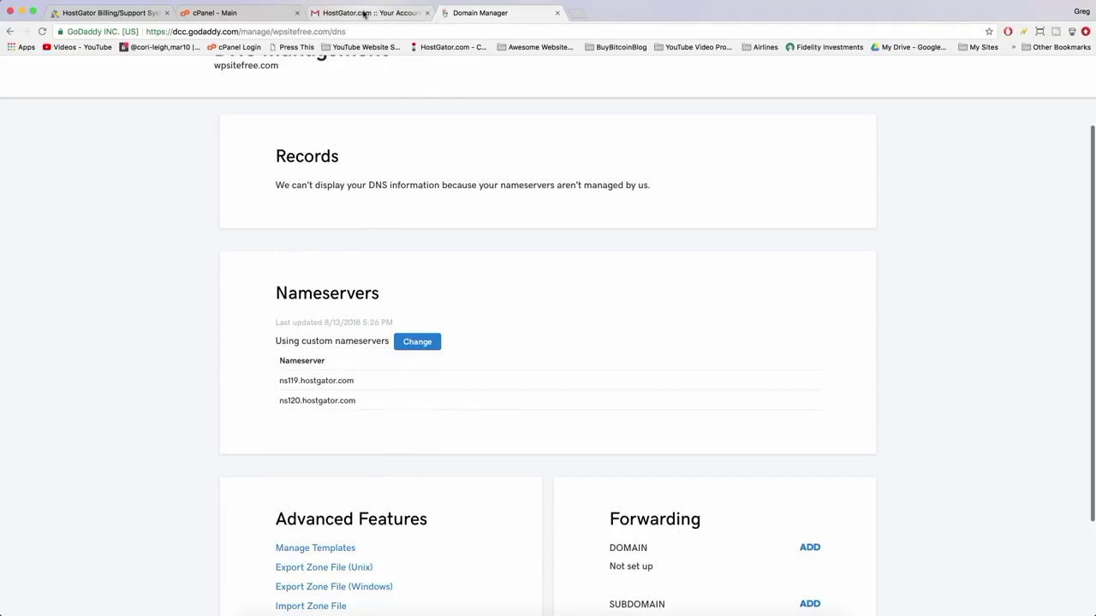
pyautogui.click(240, 14)
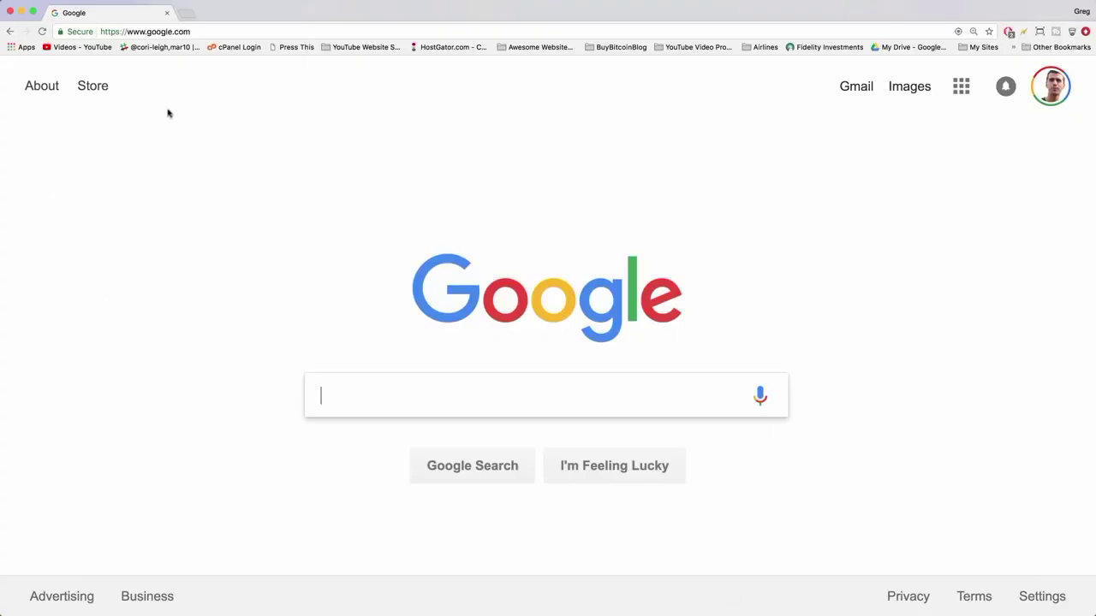
# Step: Load wpsitefree.com and confirm its Website Coming Soon page
pyautogui.click(148, 32)
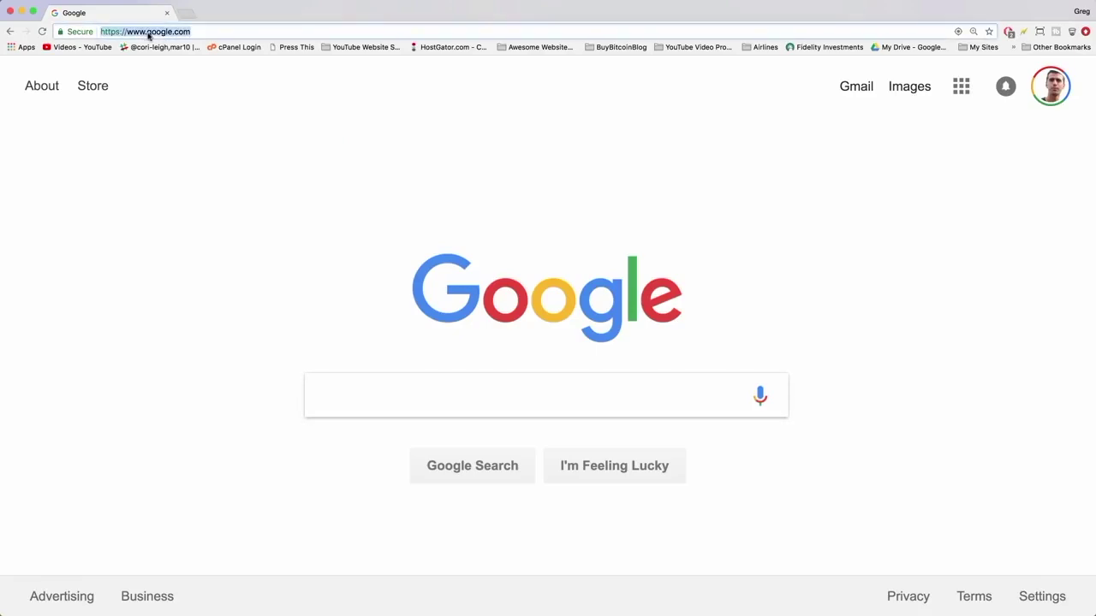
pyautogui.write('wp')
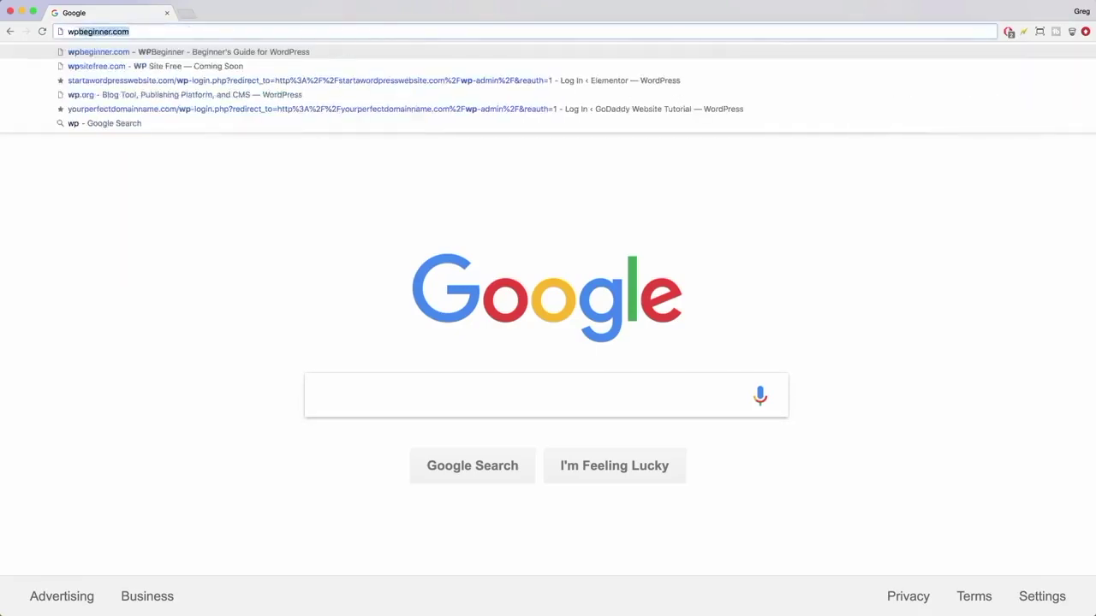
pyautogui.press('Return')
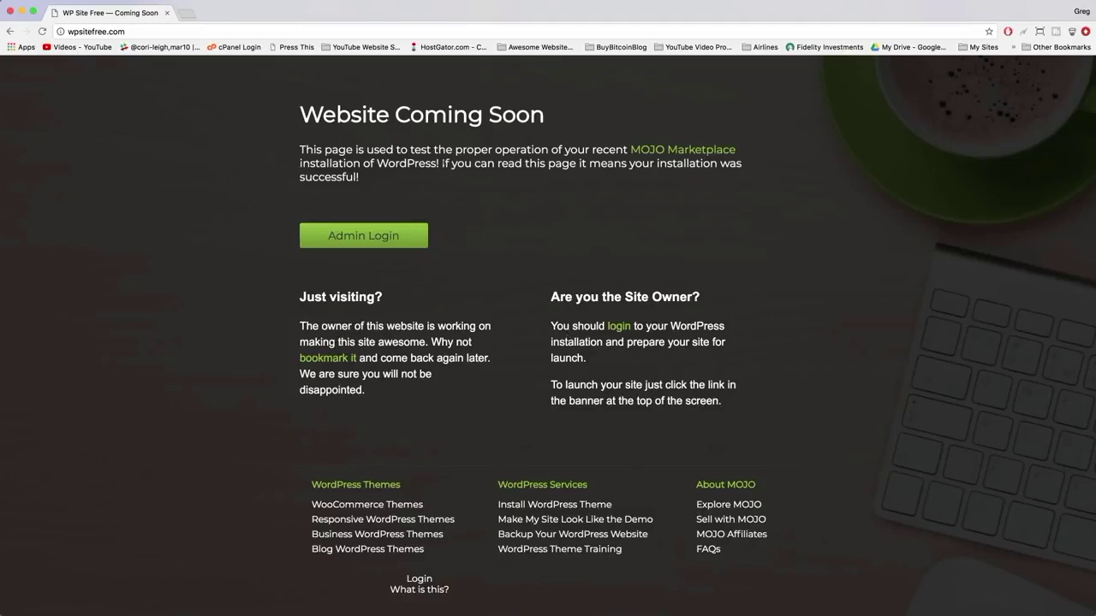
pyautogui.moveTo(439, 163); pyautogui.dragTo(721, 178)
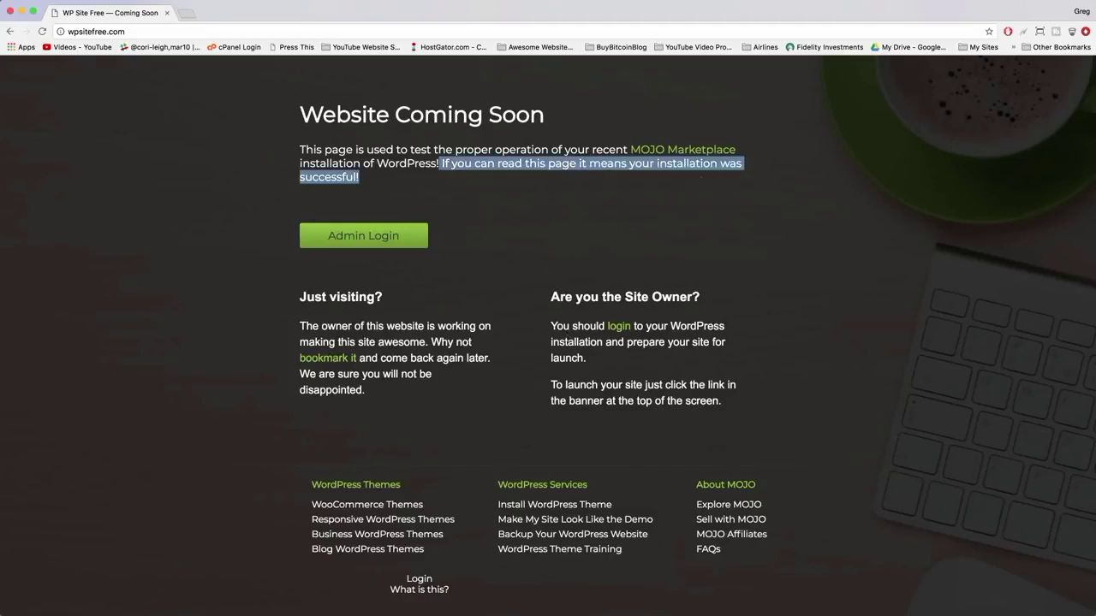
pyautogui.click(462, 186)
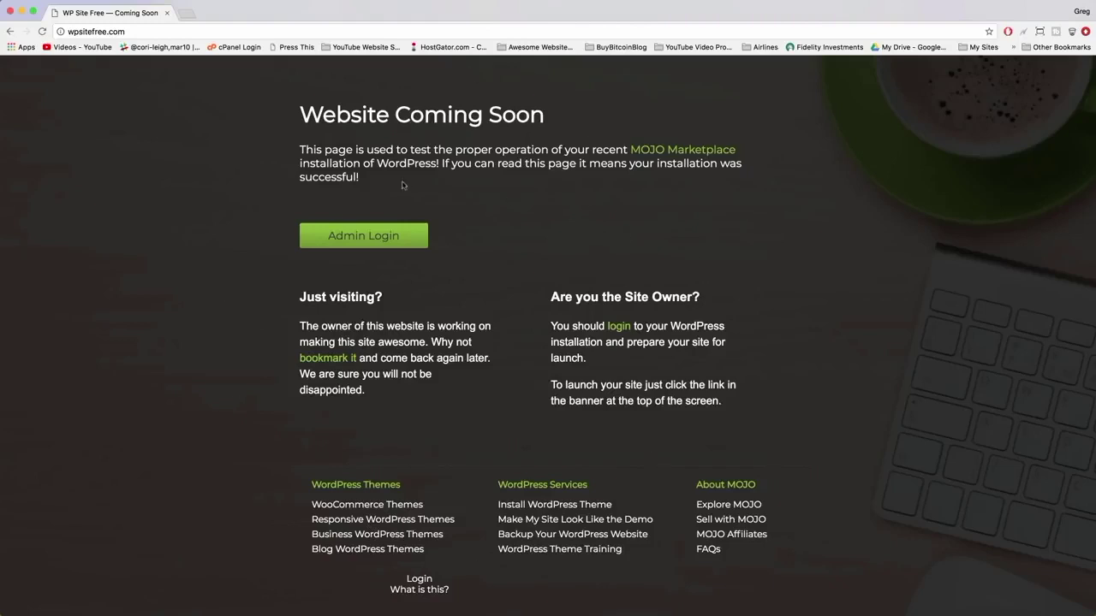
# Step: Append /wp-admin to the wpsitefree.com address
pyautogui.click(143, 31)
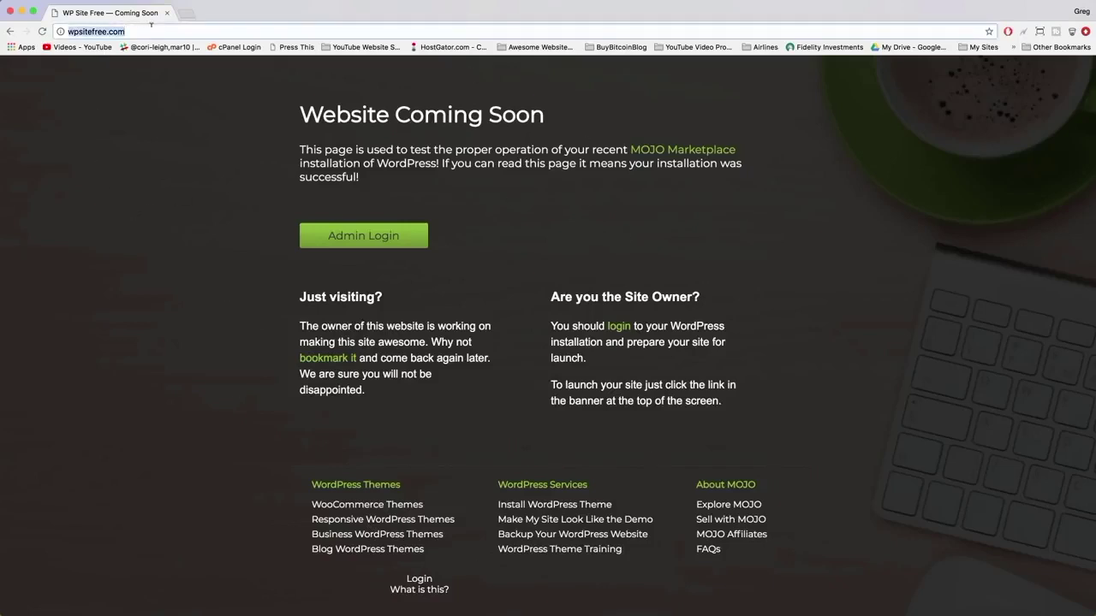
pyautogui.click(151, 26)
pyautogui.write('/w')
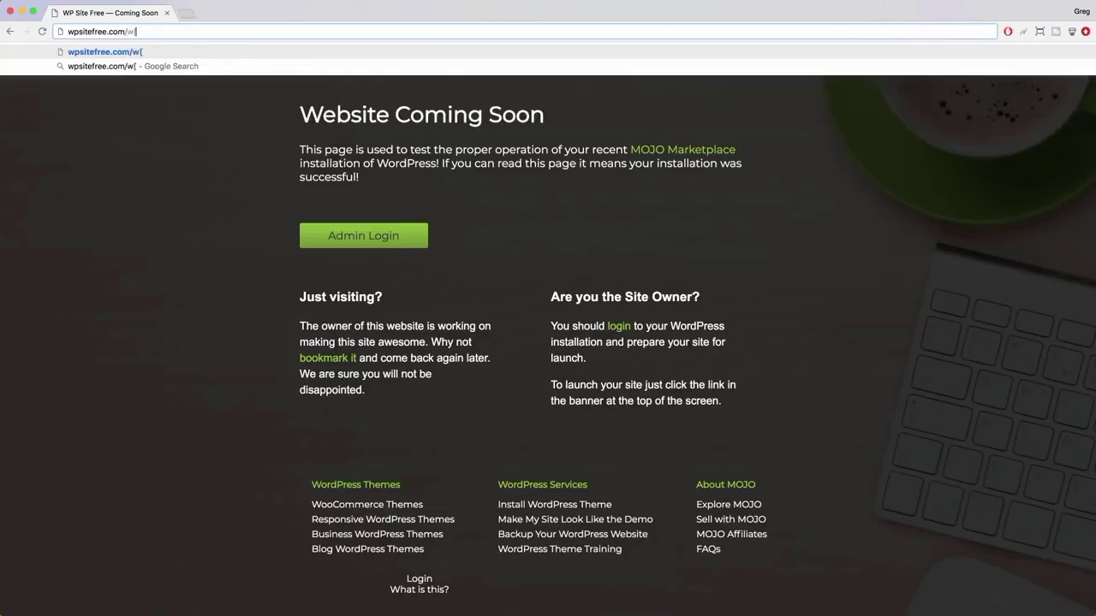
pyautogui.write('p-admin')
# Step: Load wpsitefree.com/wp-admin and check the WordPress login form's Username and Password fields
pyautogui.press('Return')
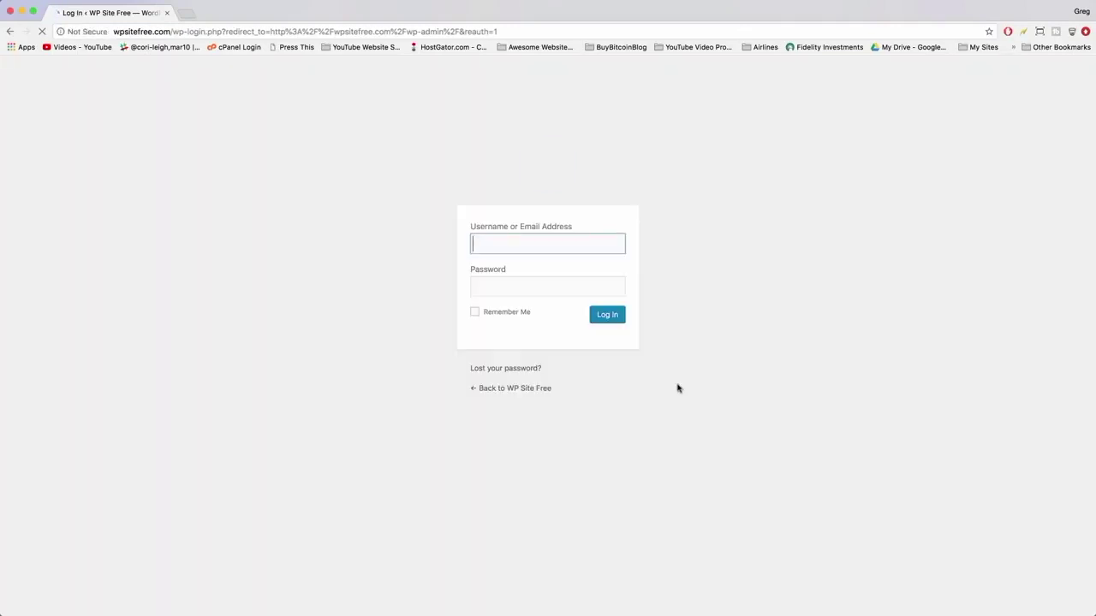
pyautogui.click(533, 286)
pyautogui.click(531, 249)
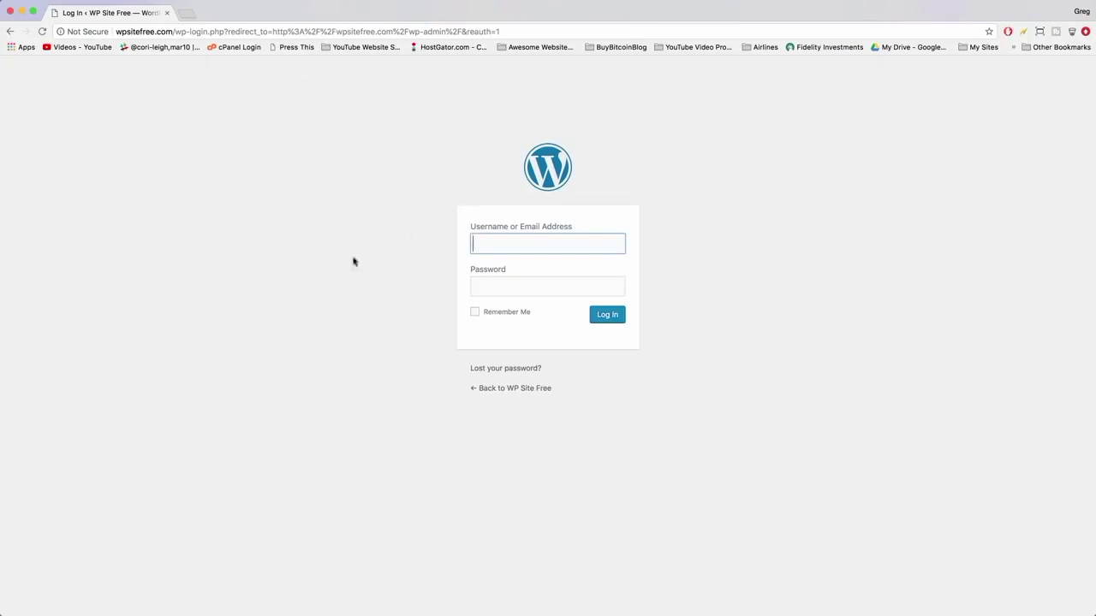
pyautogui.click(499, 279)
pyautogui.click(515, 235)
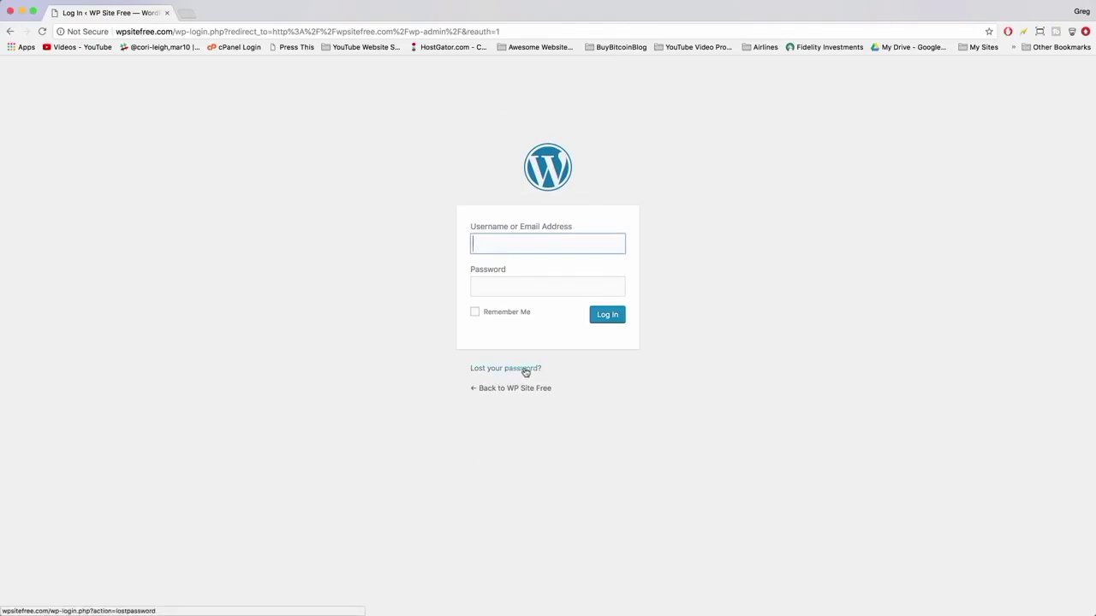
# Step: Sign in to the HostGator Customer Portal in a new tab with the account email and password
pyautogui.click(188, 15)
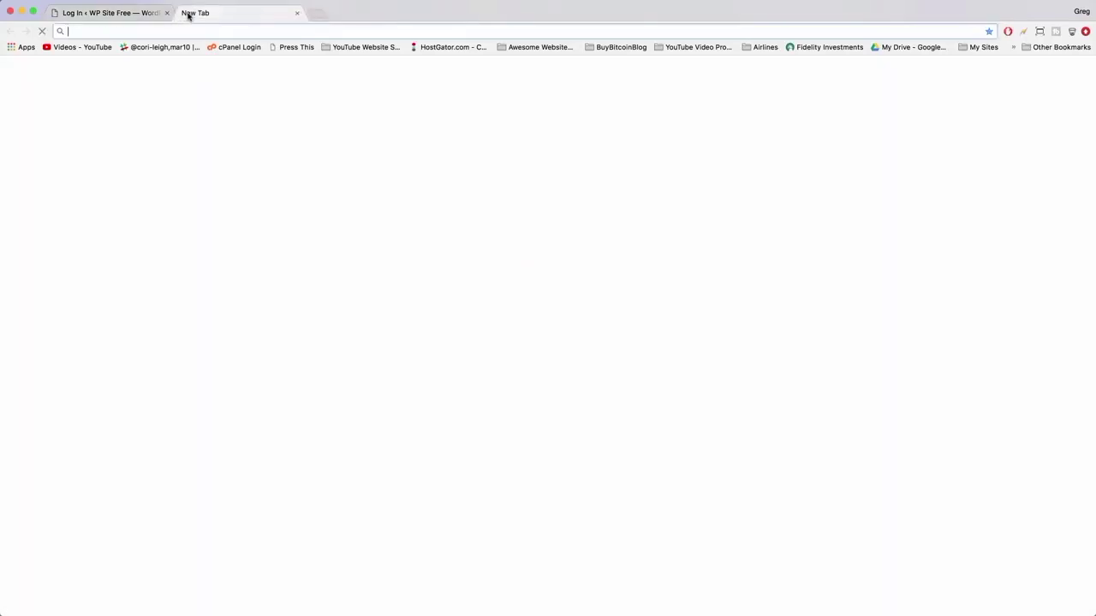
pyautogui.write('portal.hostgator.com')
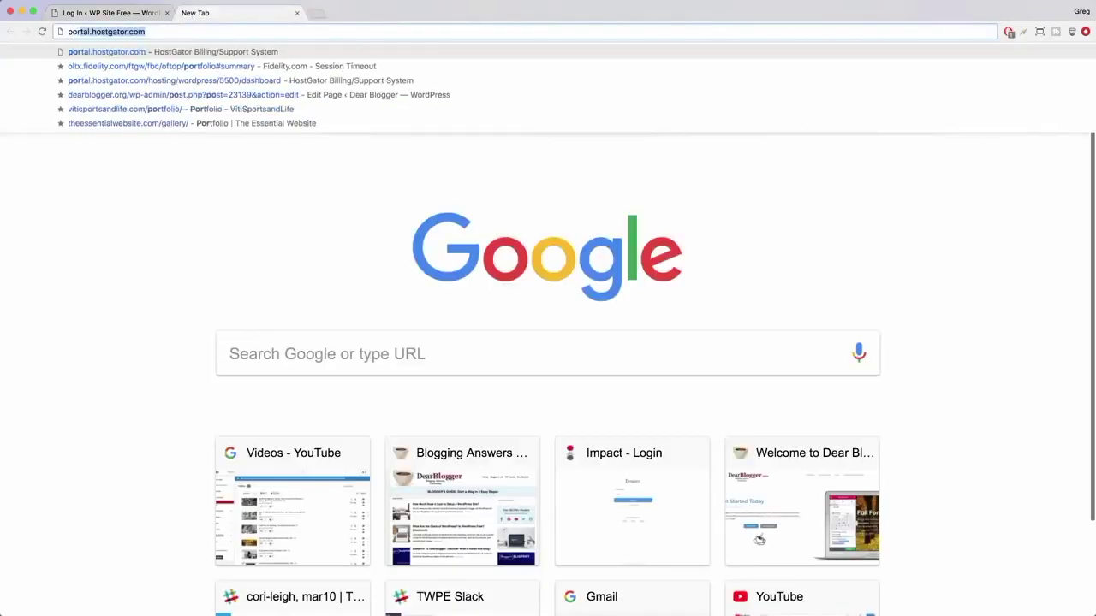
pyautogui.press('Return')
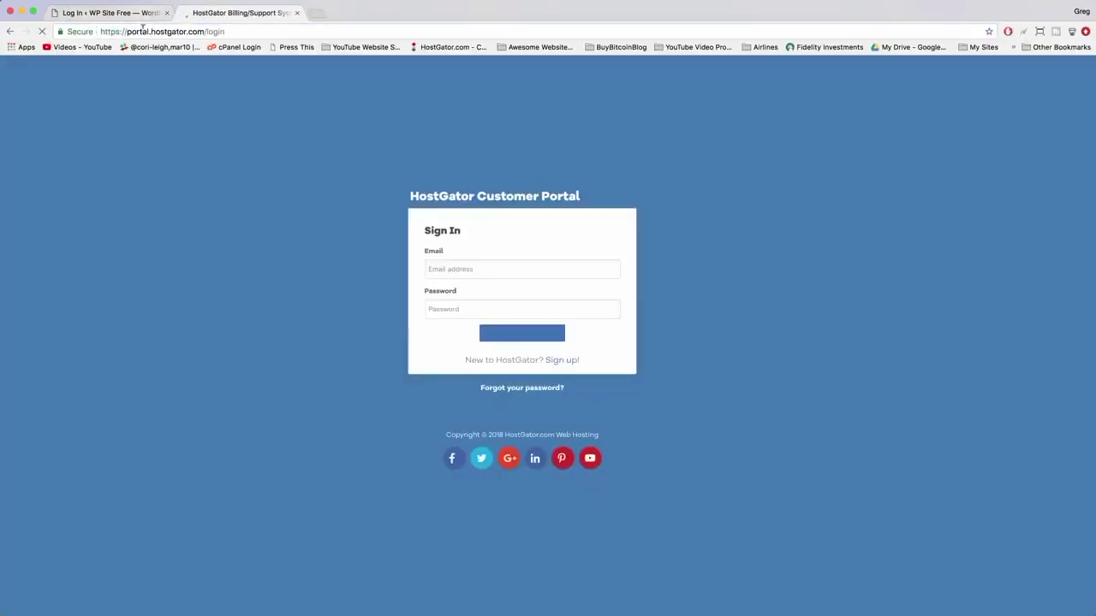
pyautogui.click(492, 279)
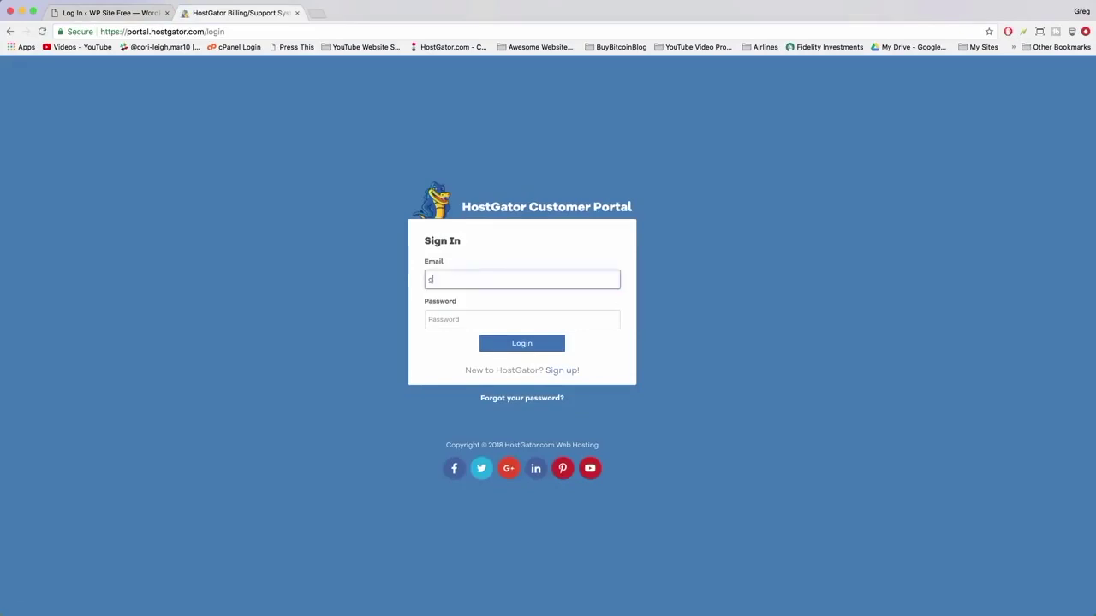
pyautogui.press('Tab')
pyautogui.write('*')
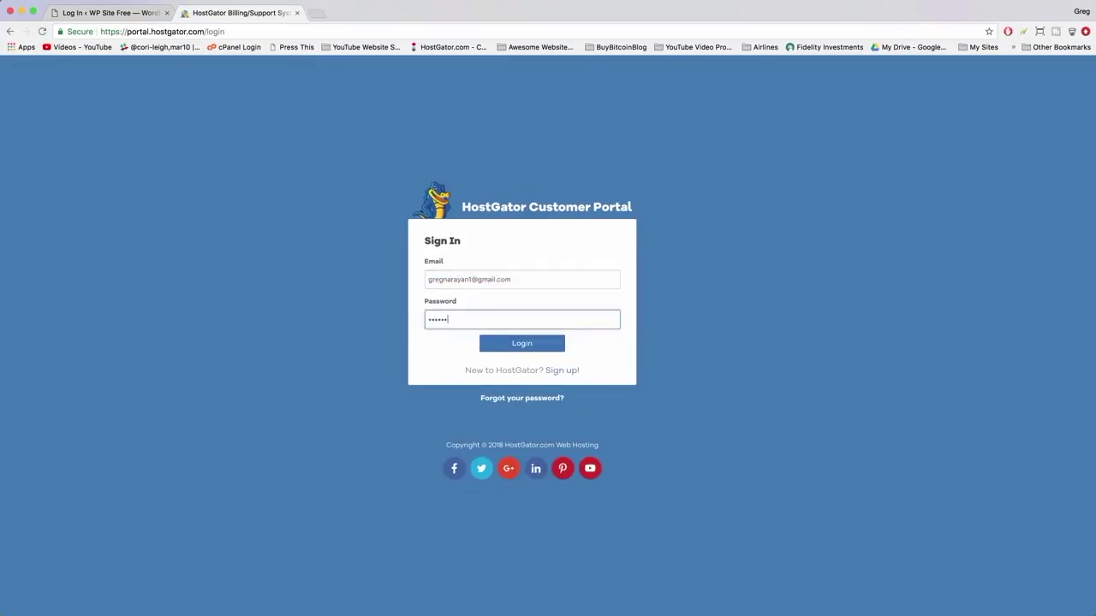
pyautogui.press('Return')
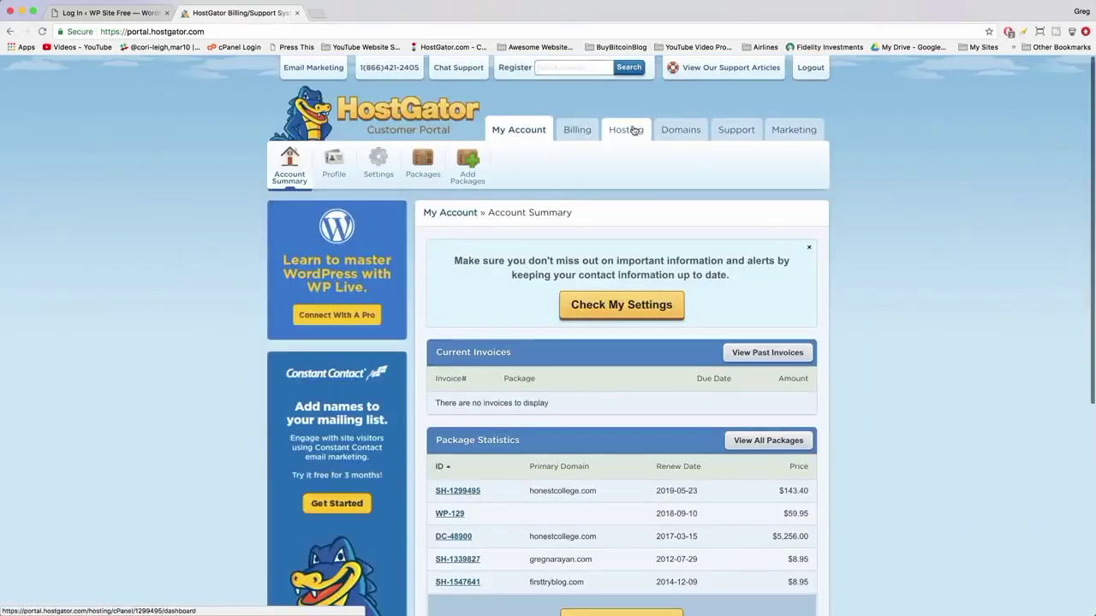
# Step: Launch QuickInstall from the Hosting tab's Most Popular Links
pyautogui.click(633, 129)
pyautogui.scroll(-5, 687, 252)
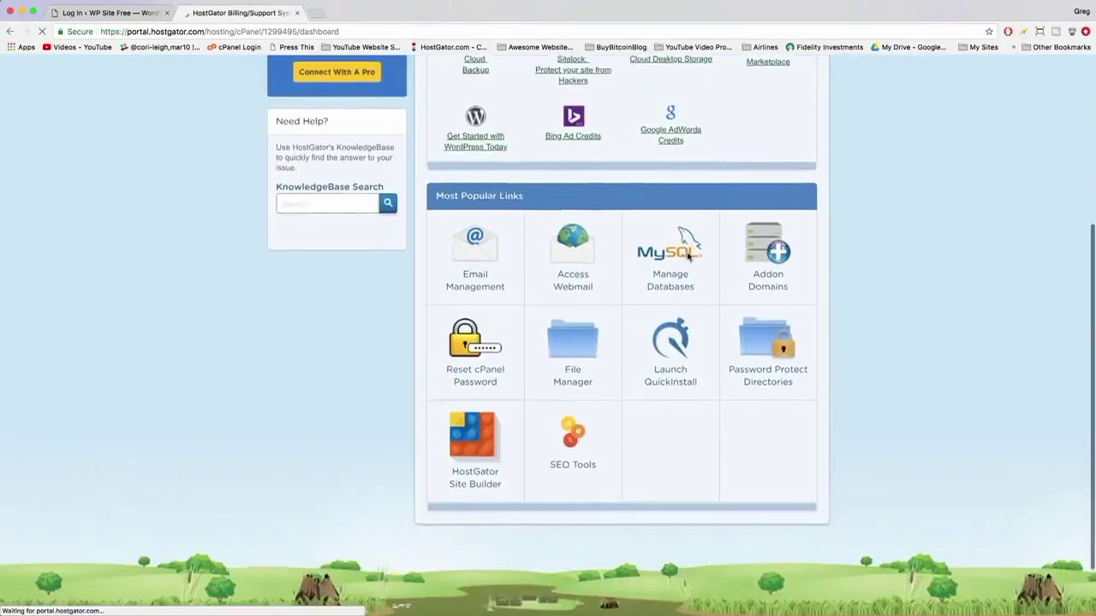
pyautogui.scroll(-1, 688, 252)
pyautogui.click(687, 343)
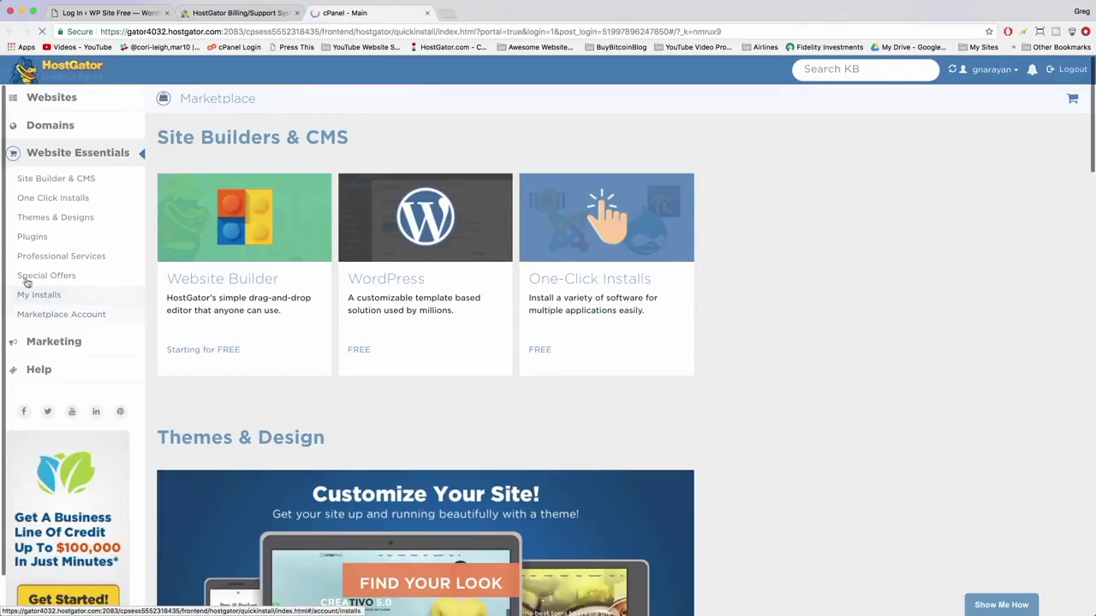
# Step: Locate the wpsitefree.com install in the installed applications list
pyautogui.click(49, 296)
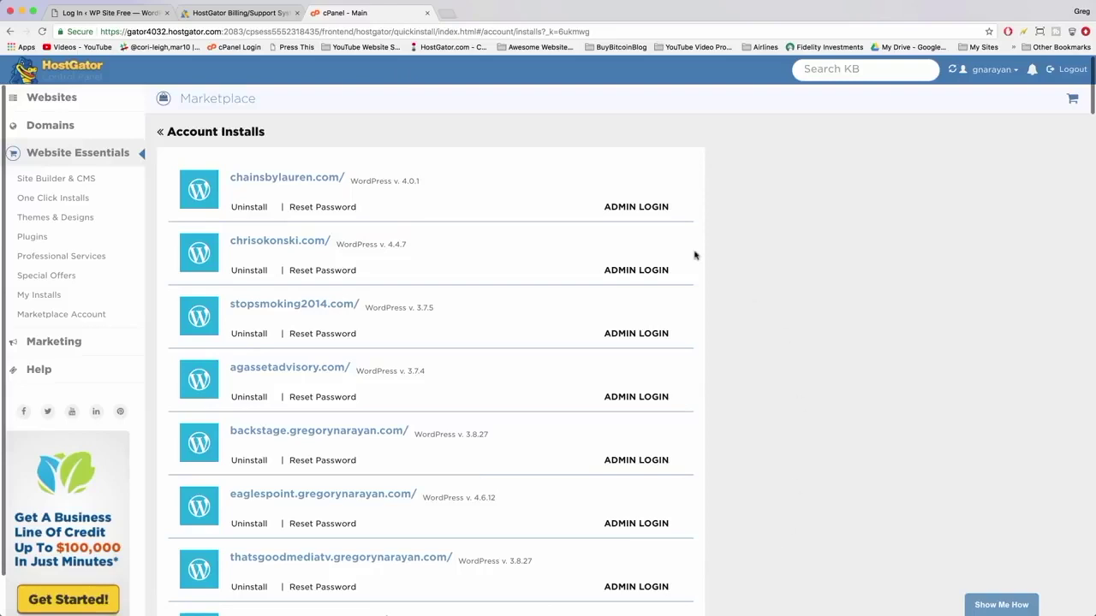
pyautogui.scroll(-10, 792, 299)
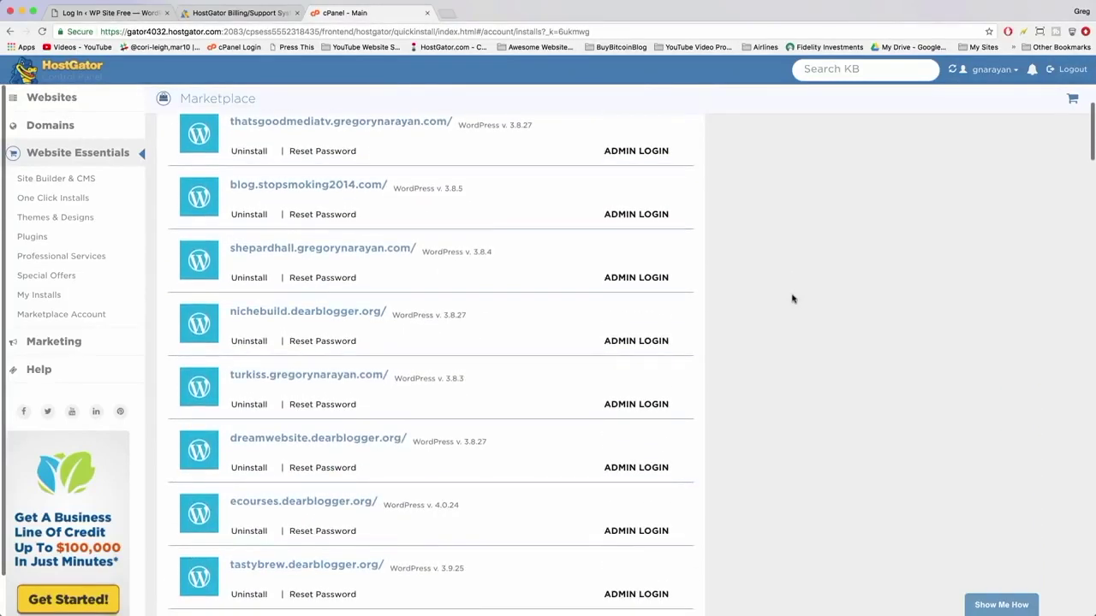
pyautogui.press('super+f')
pyautogui.write('wpsite')
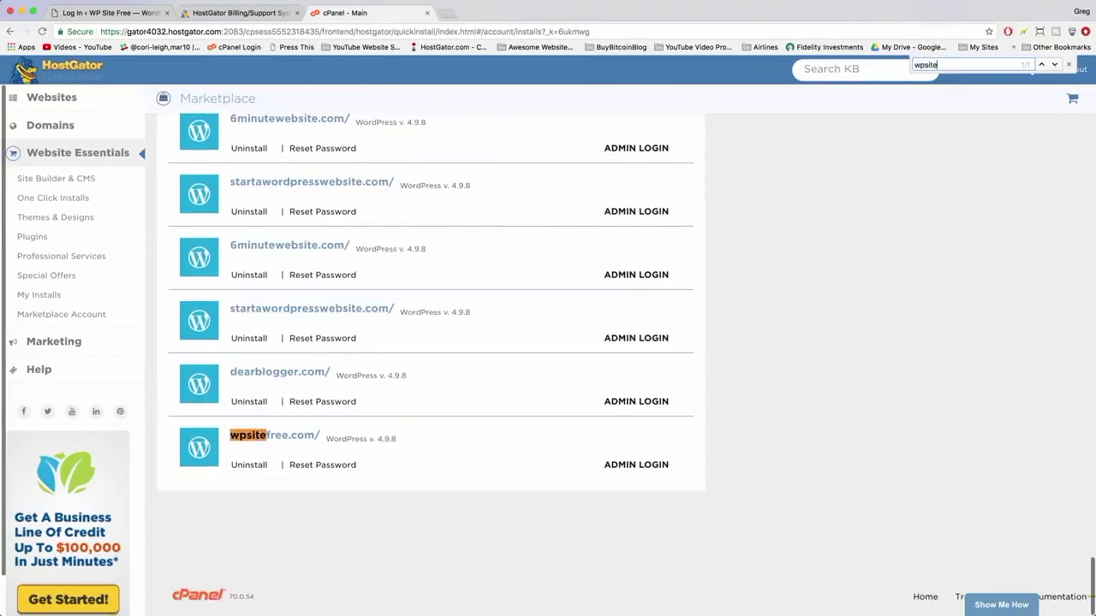
pyautogui.press('Escape')
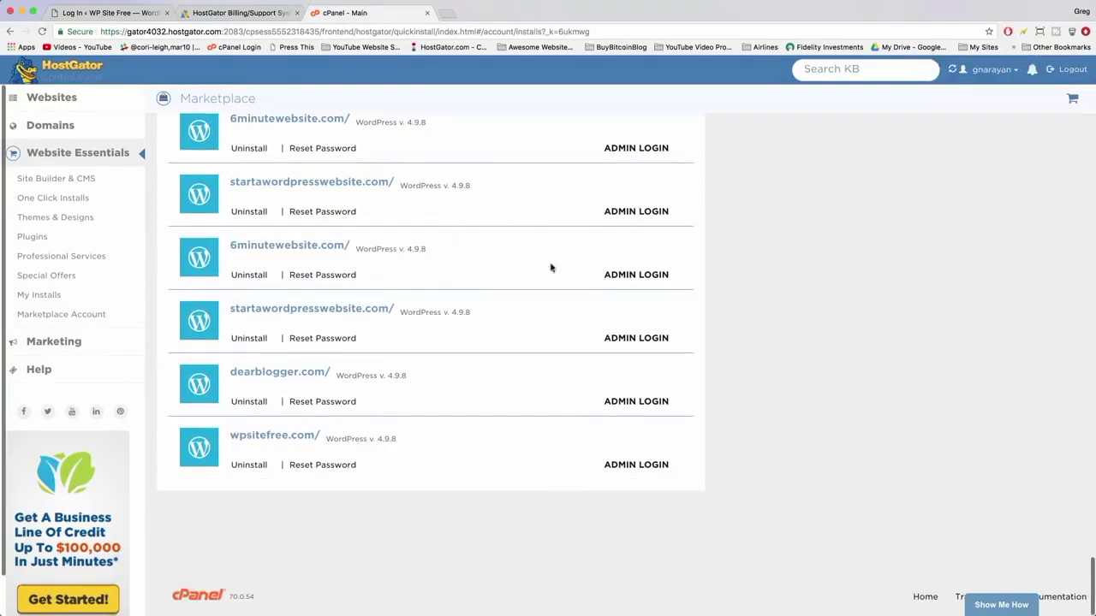
# Step: Reset the wpsitefree.com admin user's password to a new one
pyautogui.click(328, 469)
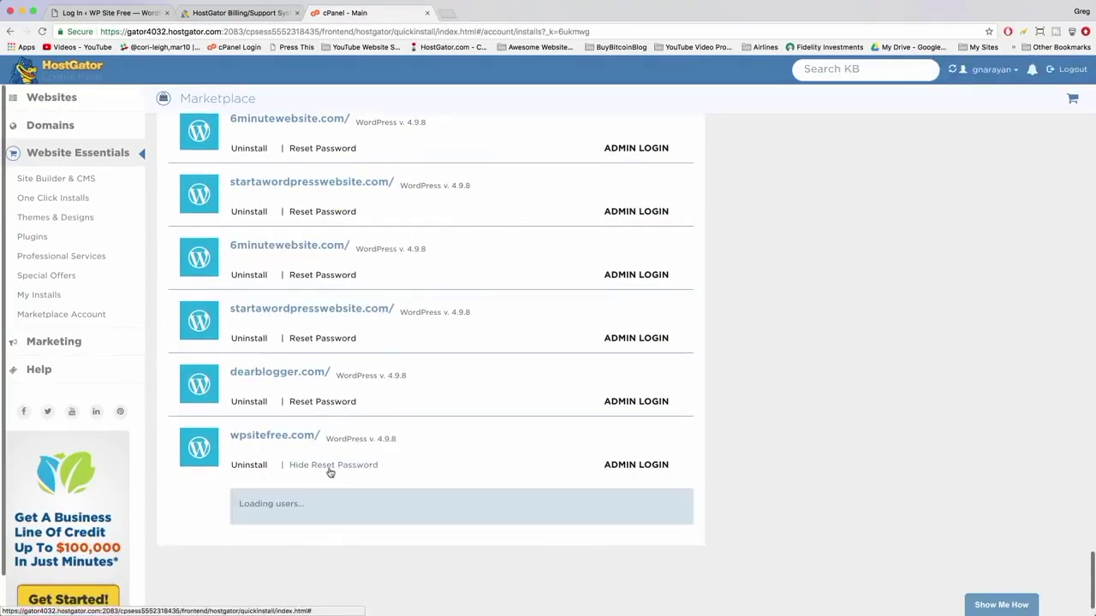
pyautogui.click(339, 408)
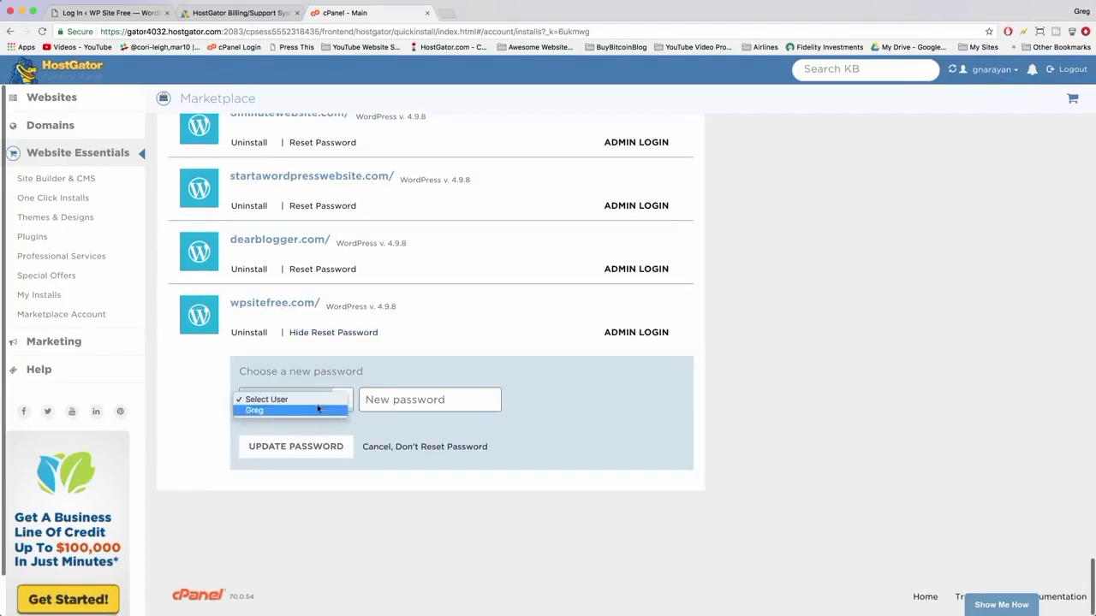
pyautogui.click(317, 411)
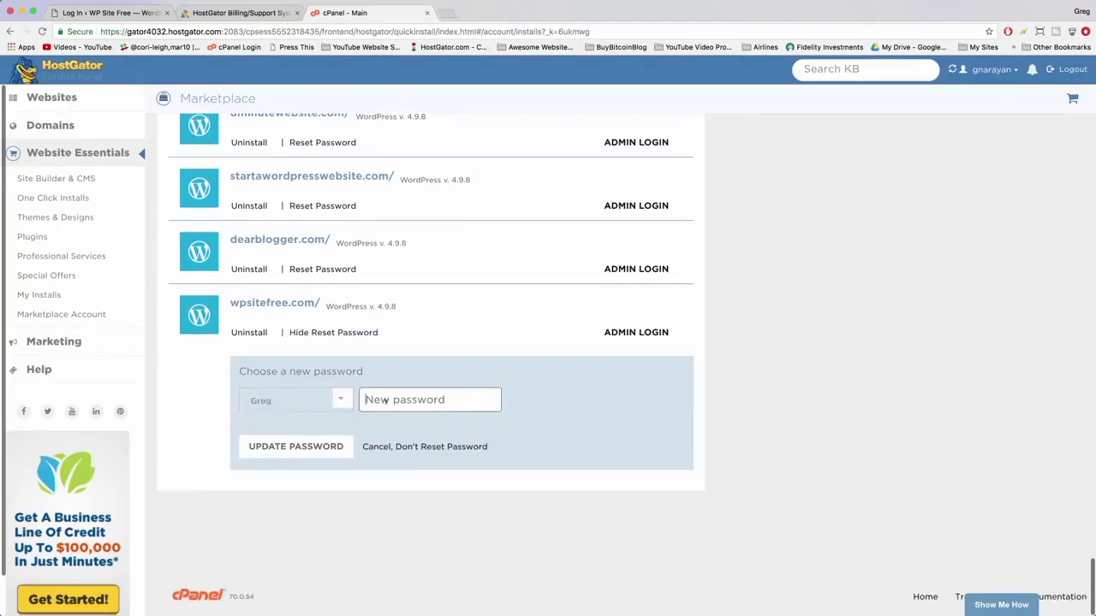
pyautogui.click(336, 451)
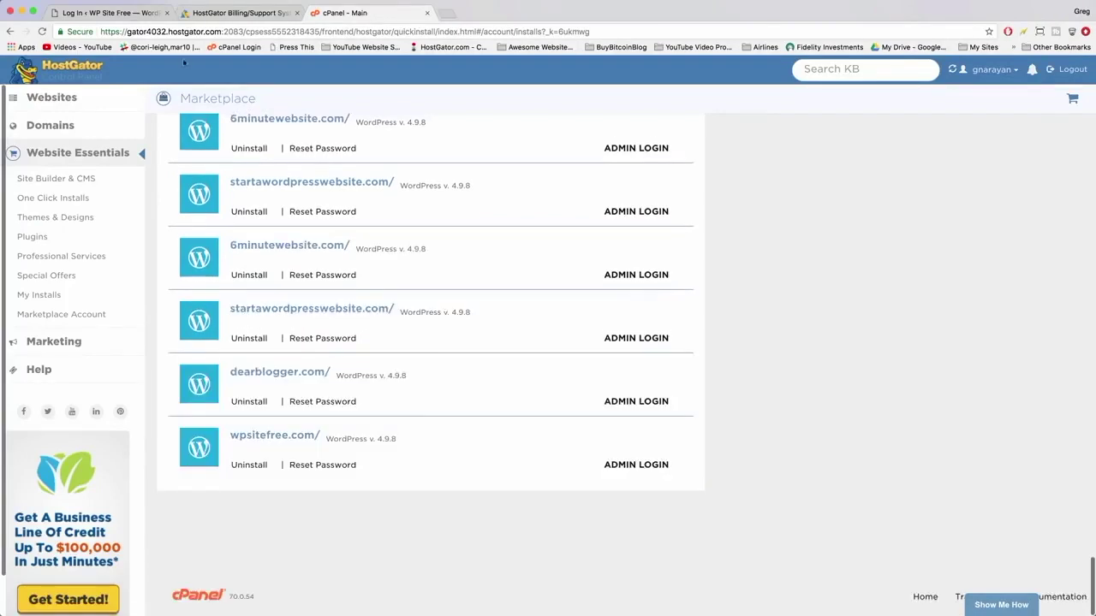
# Step: Enter the admin username on the wpsitefree.com WordPress login page
pyautogui.click(91, 10)
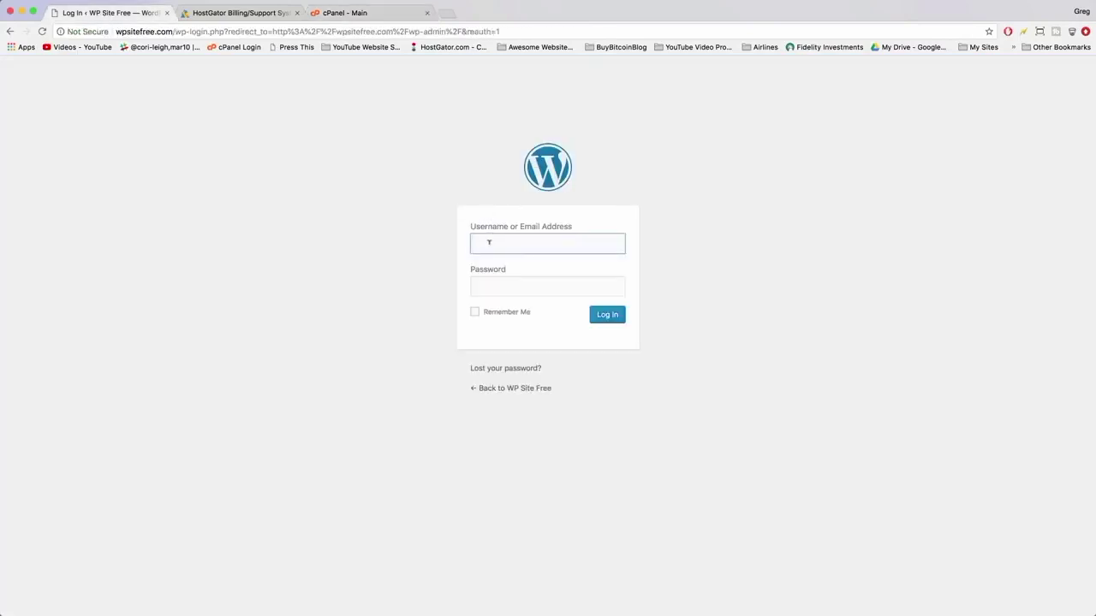
pyautogui.write('Greg')
pyautogui.press('Tab')
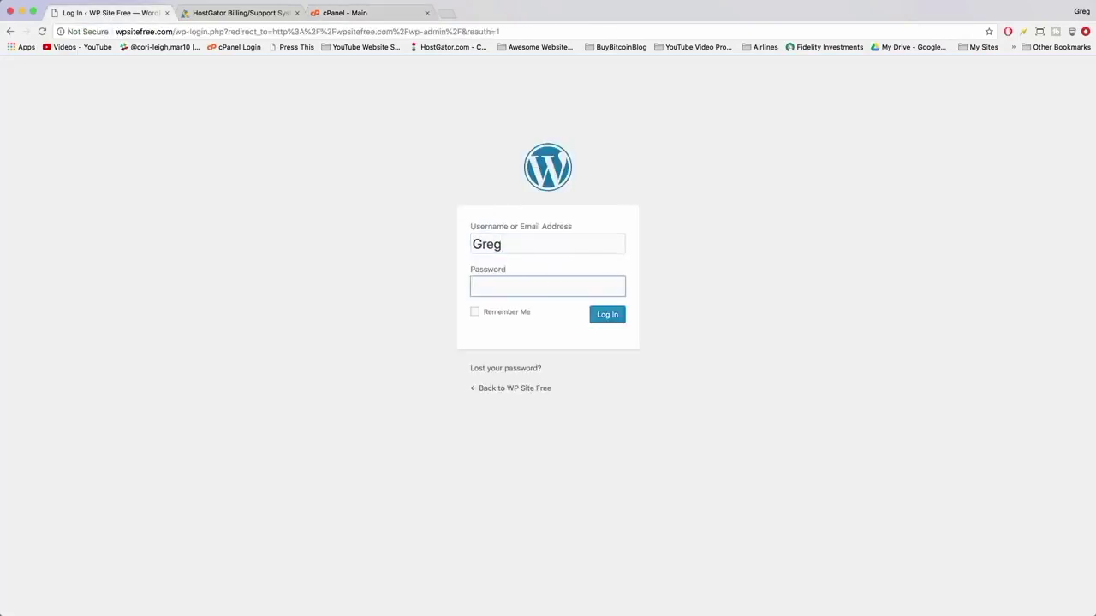
# Step: Log in to WordPress with the new password and Remember Me ticked
pyautogui.write('•••••••••••••')
pyautogui.click(514, 314)
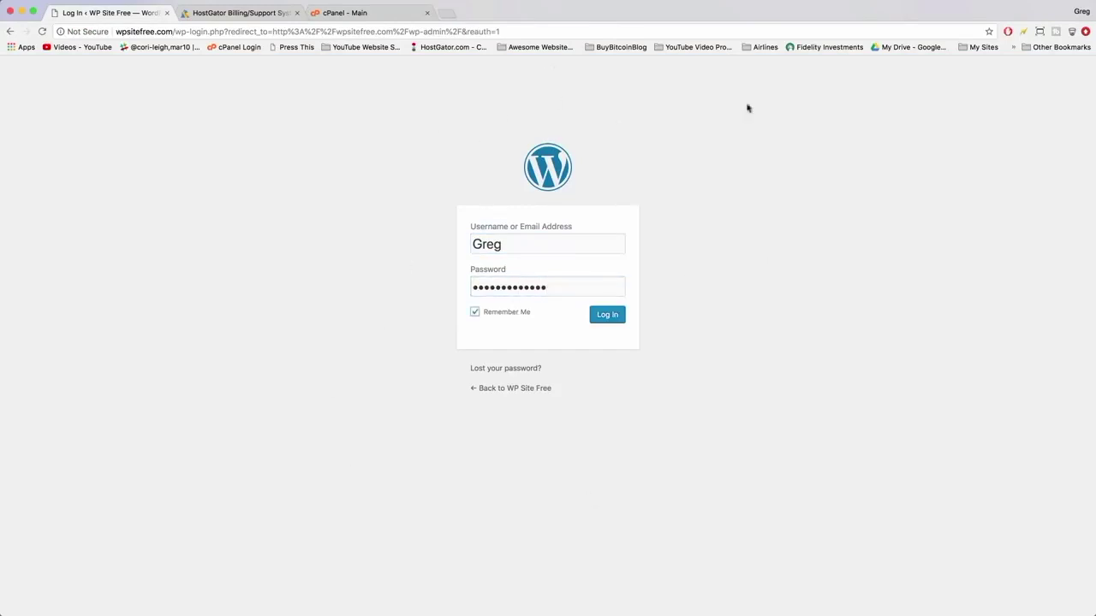
pyautogui.click(611, 317)
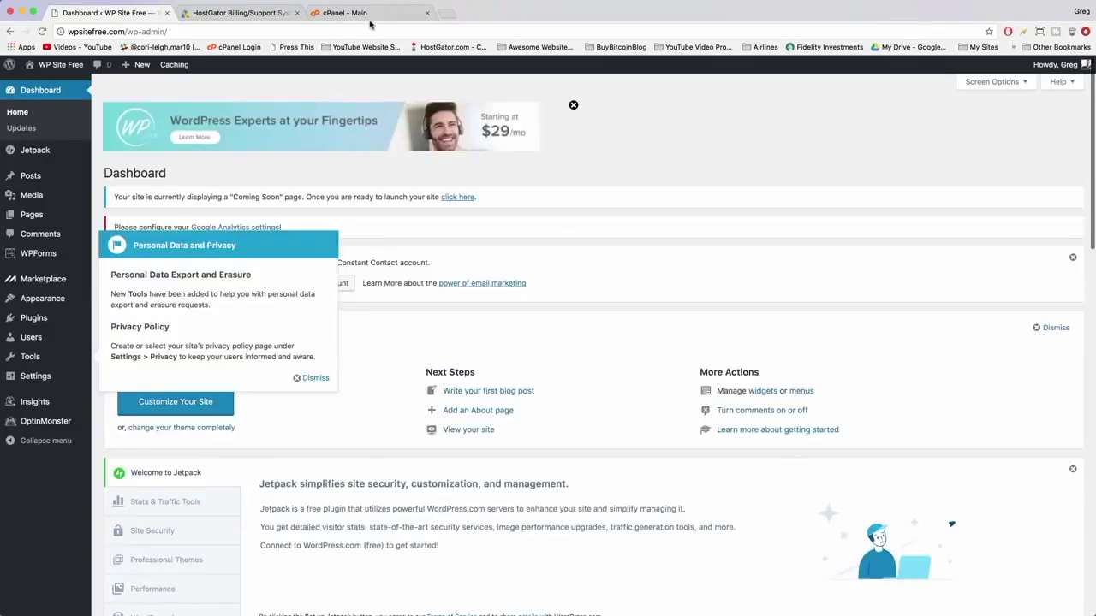
# Step: Close the cPanel and HostGator support browser tabs
pyautogui.click(370, 20)
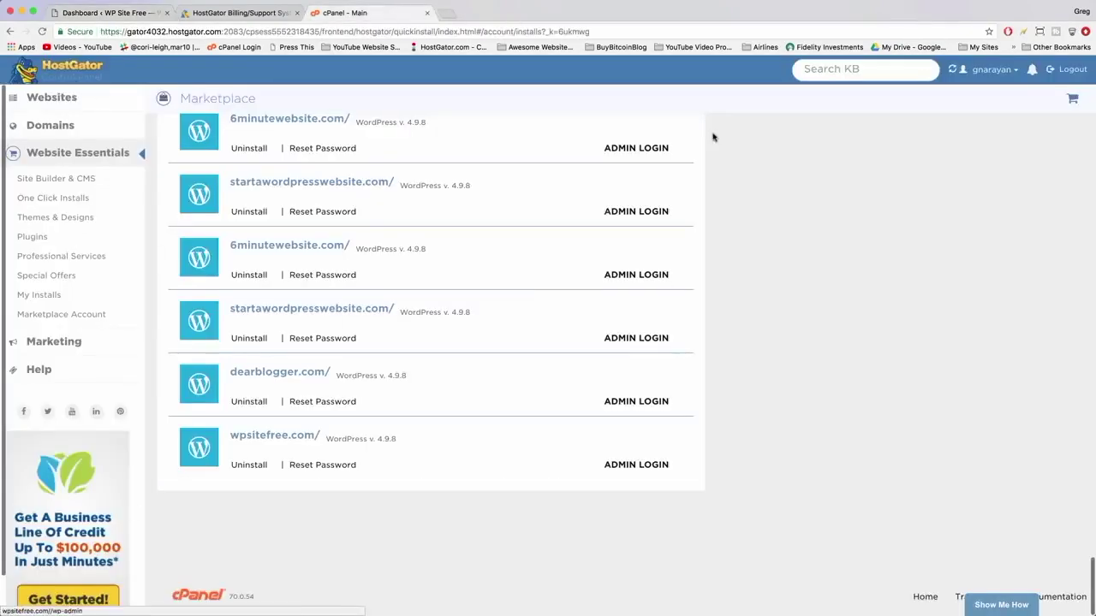
pyautogui.scroll(10, 568, 527)
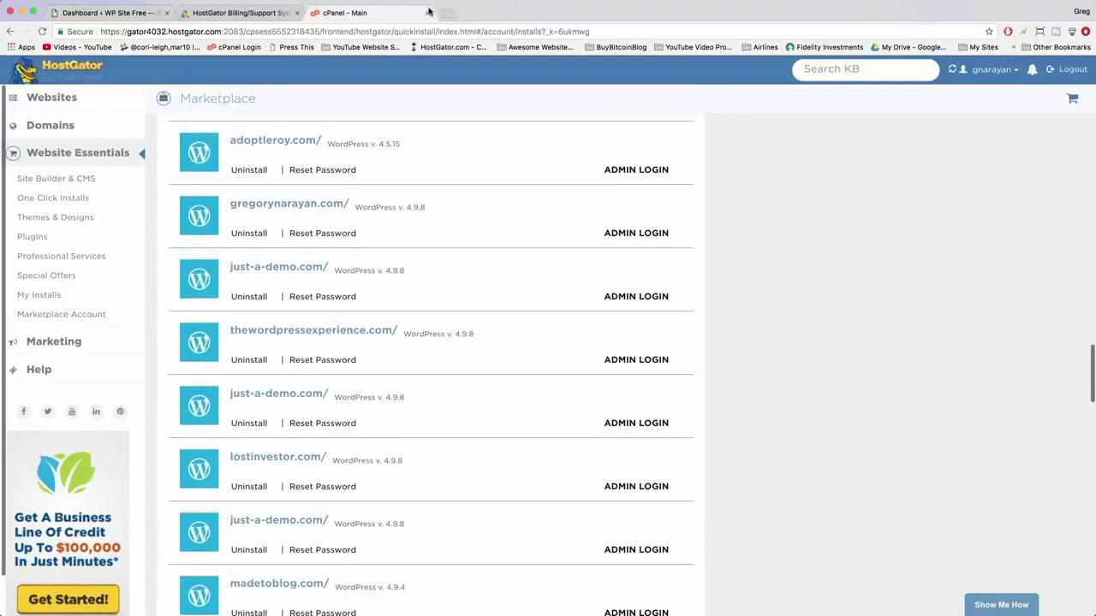
pyautogui.click(428, 12)
pyautogui.click(298, 13)
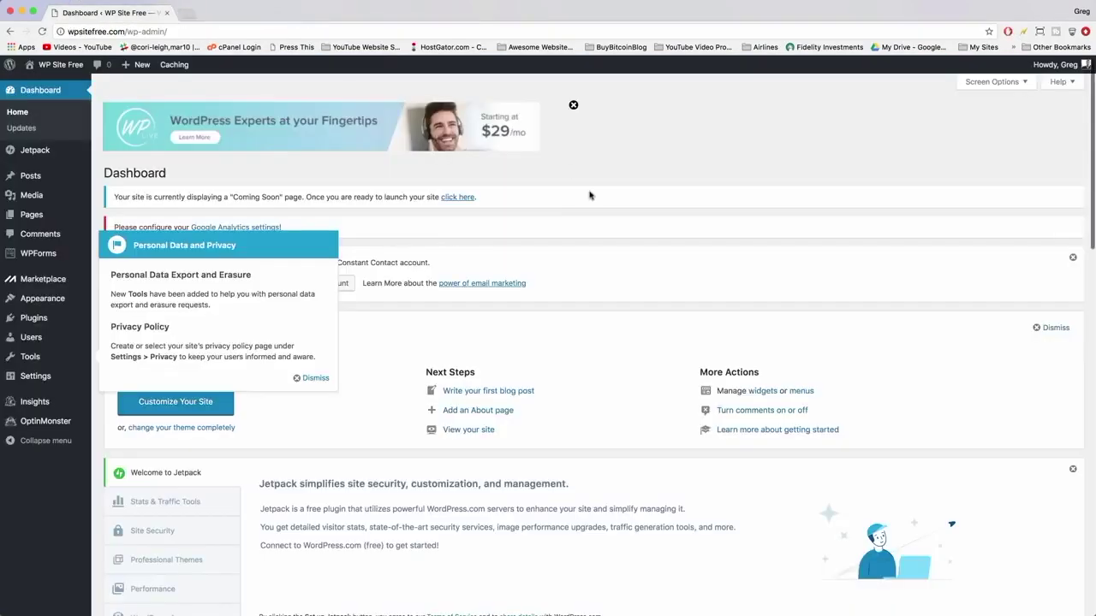
# Step: Dismiss the Personal Data and Privacy popup on the Dashboard
pyautogui.click(312, 378)
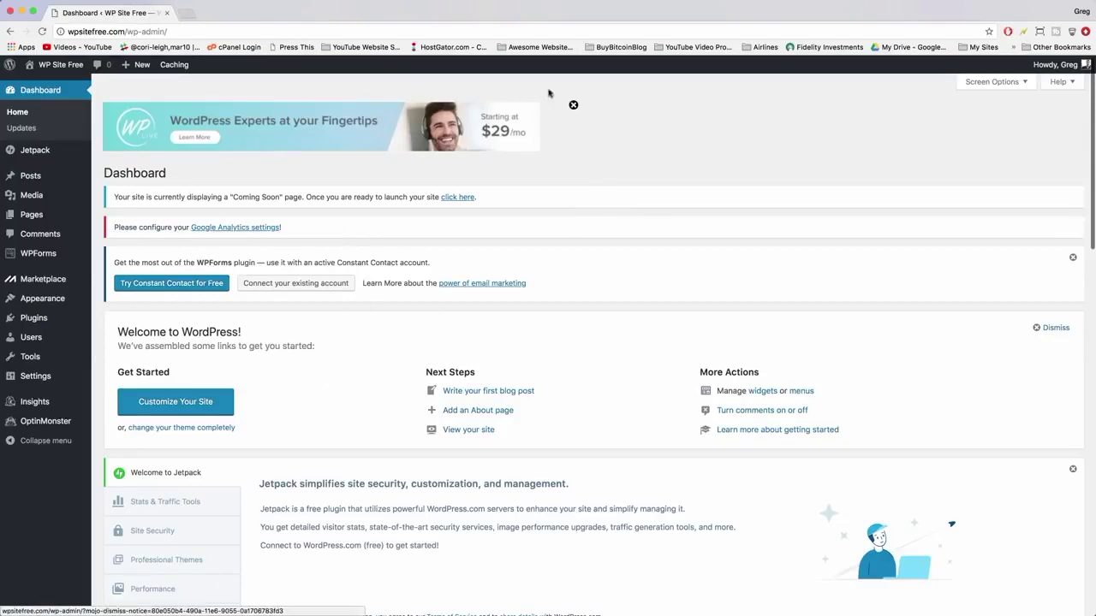
pyautogui.moveTo(28, 165)
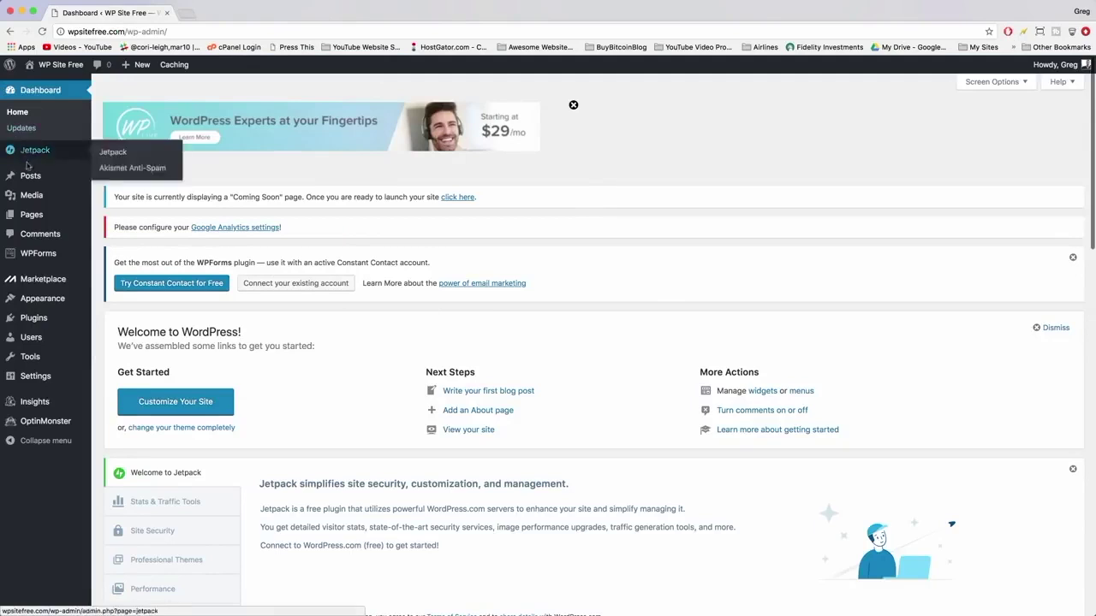
pyautogui.moveTo(35, 330)
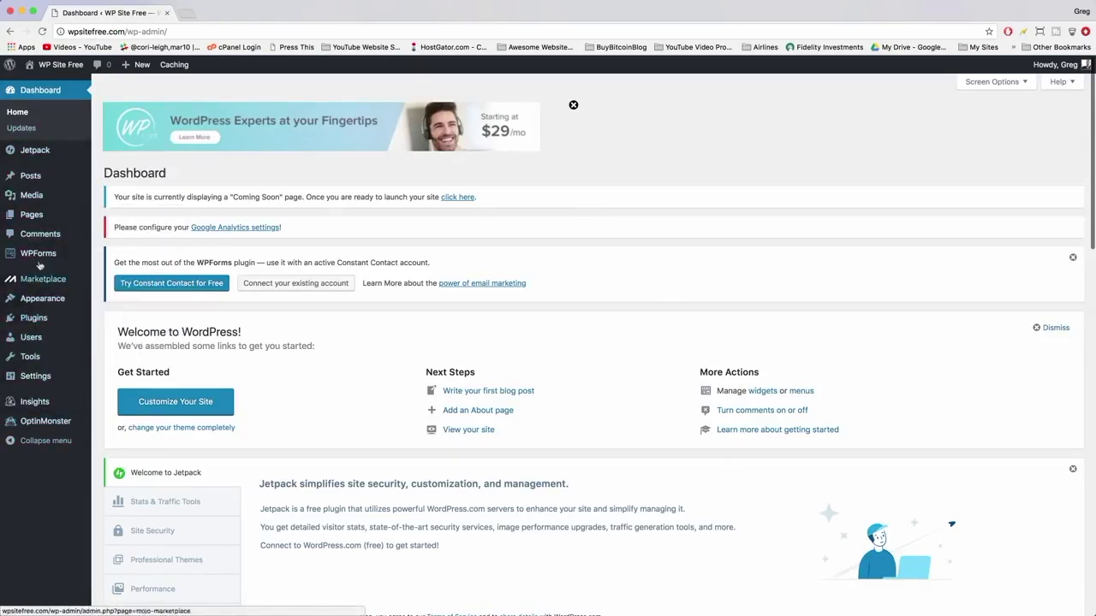
pyautogui.moveTo(37, 184)
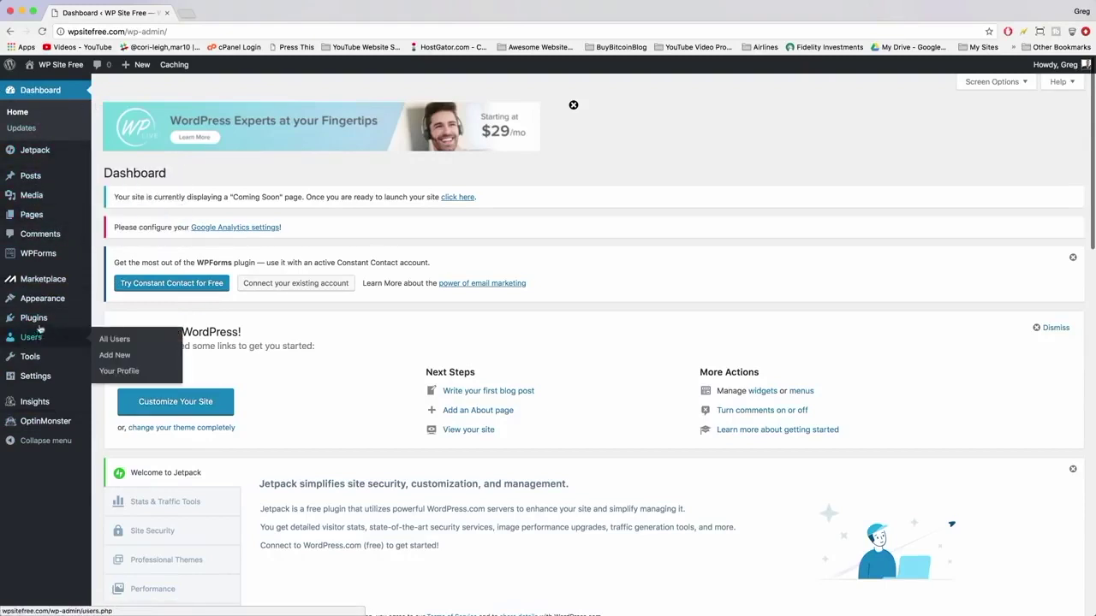
pyautogui.scroll(-10, 612, 346)
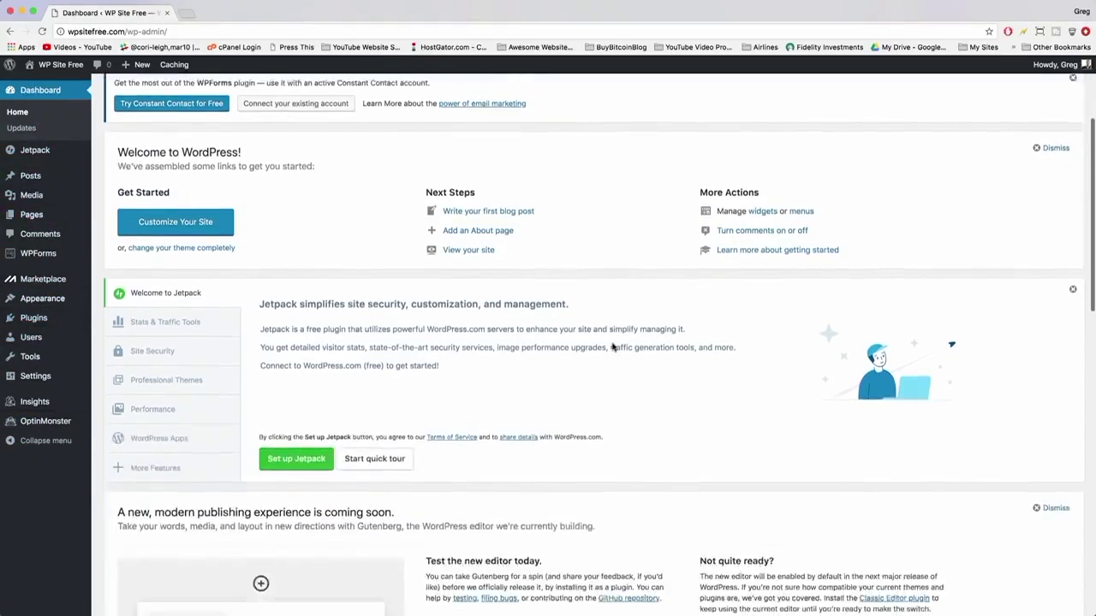
pyautogui.scroll(-10, 612, 347)
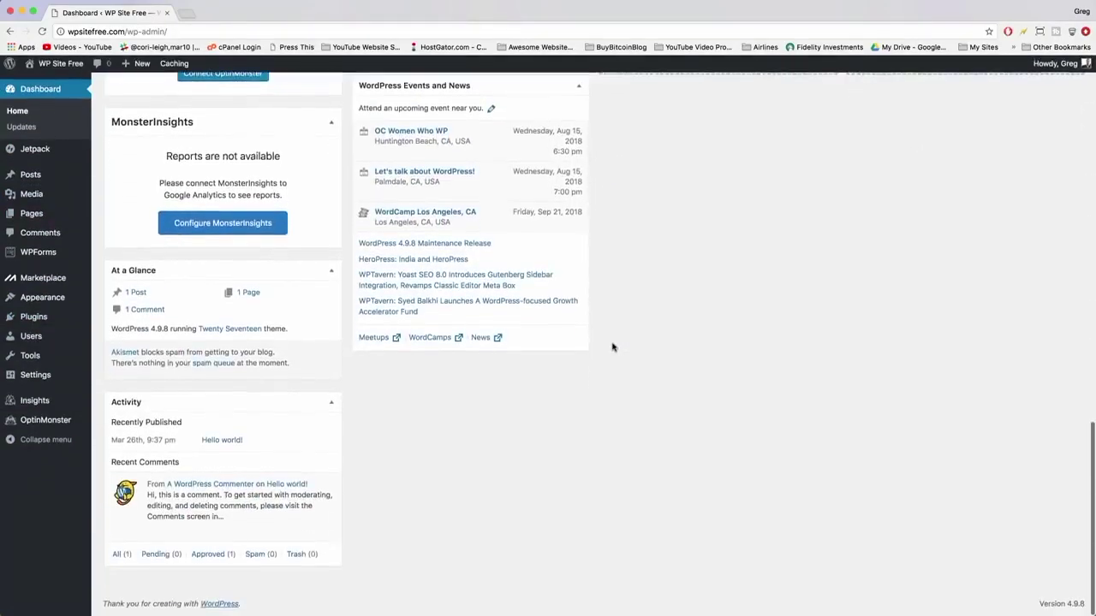
pyautogui.scroll(20, 612, 345)
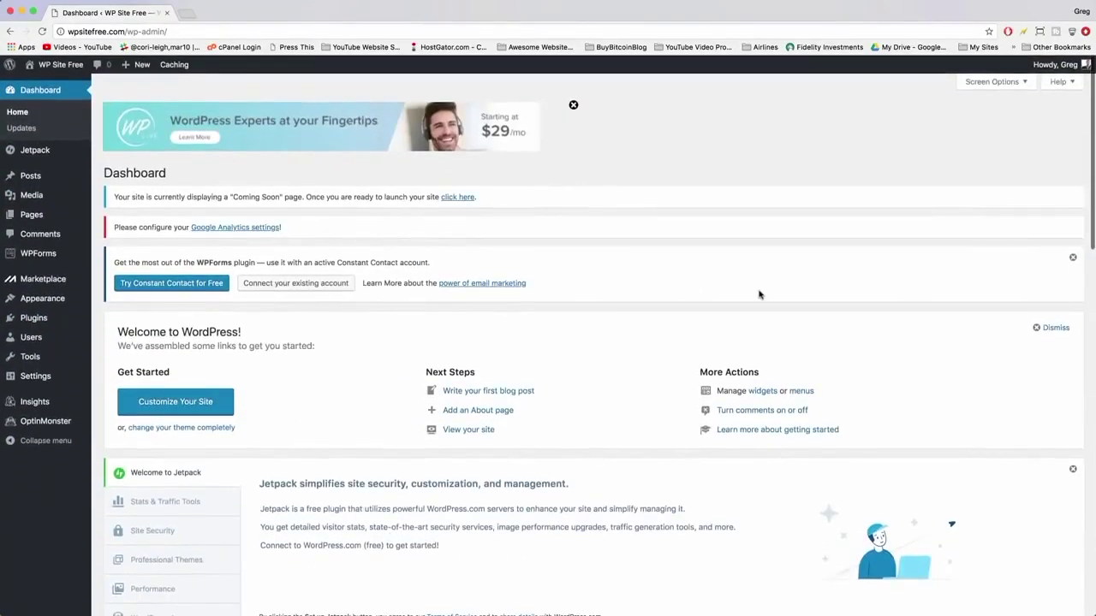
pyautogui.scroll(-5, 617, 421)
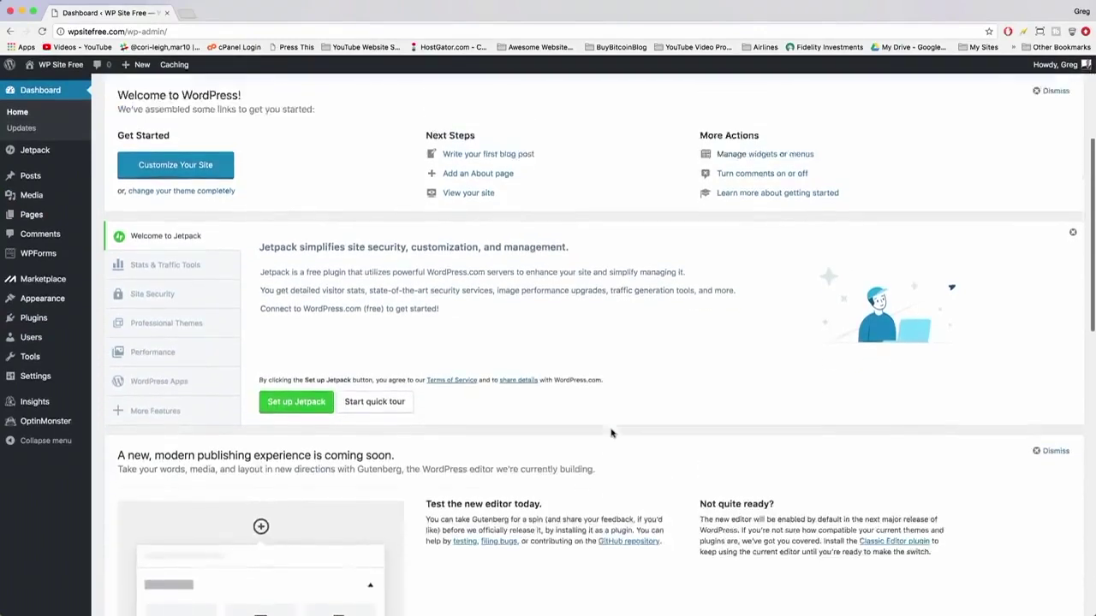
pyautogui.scroll(5, 612, 433)
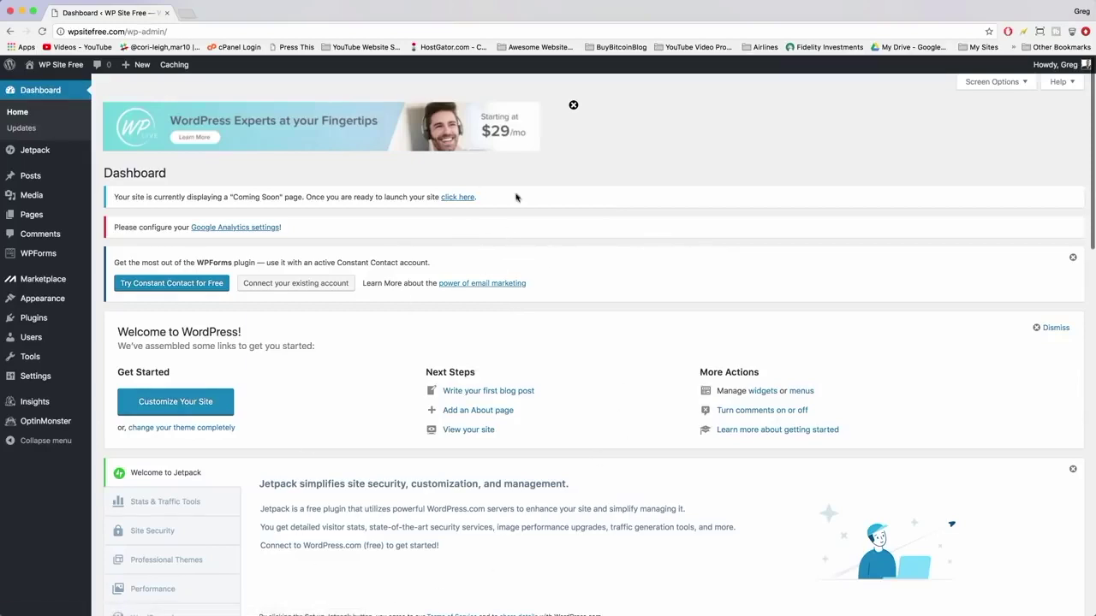
# Step: Close the WordPress Experts banner and the WPForms Constant Contact notice
pyautogui.click(574, 106)
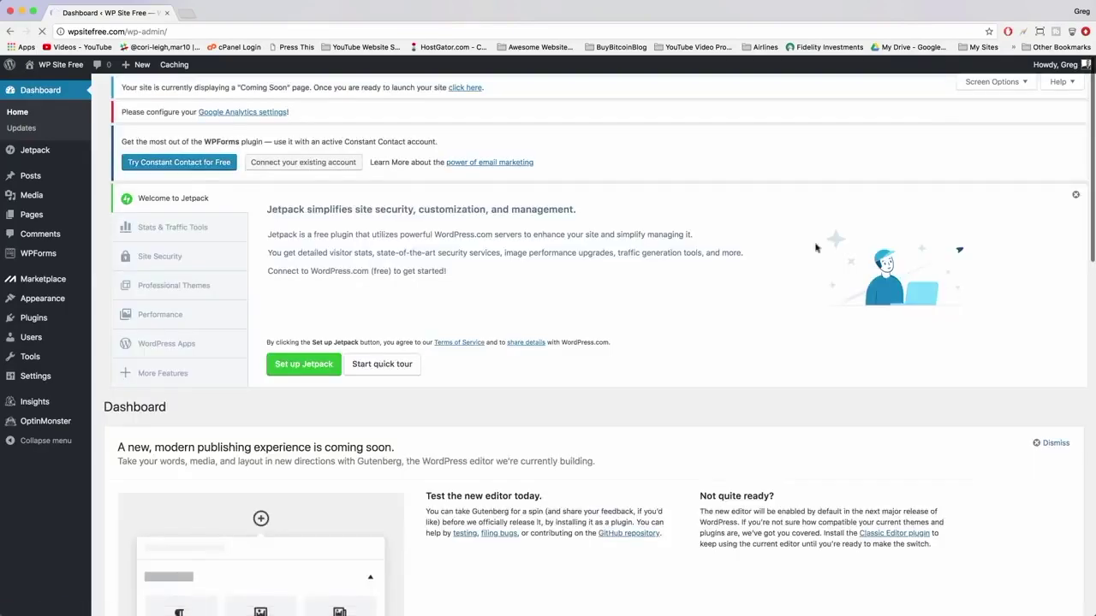
pyautogui.scroll(2, 749, 251)
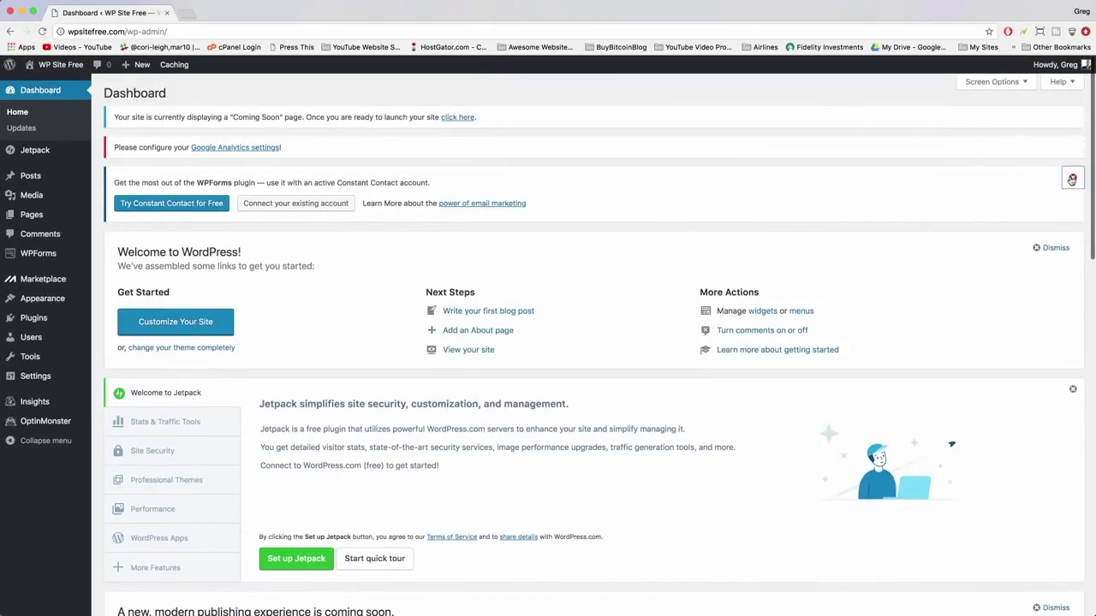
pyautogui.click(1072, 177)
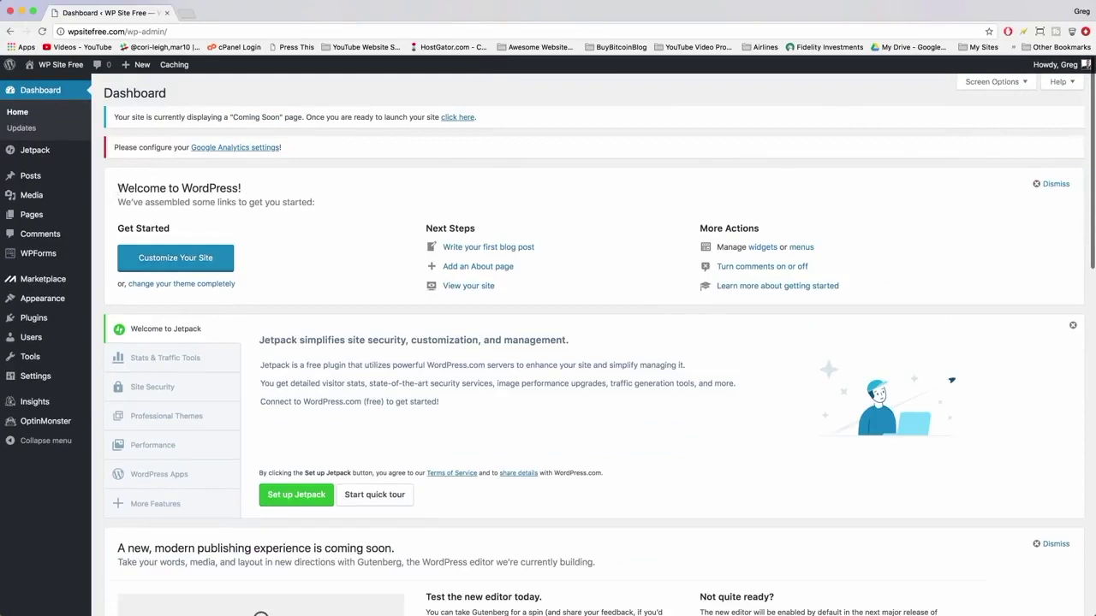
pyautogui.moveTo(118, 187); pyautogui.dragTo(326, 212)
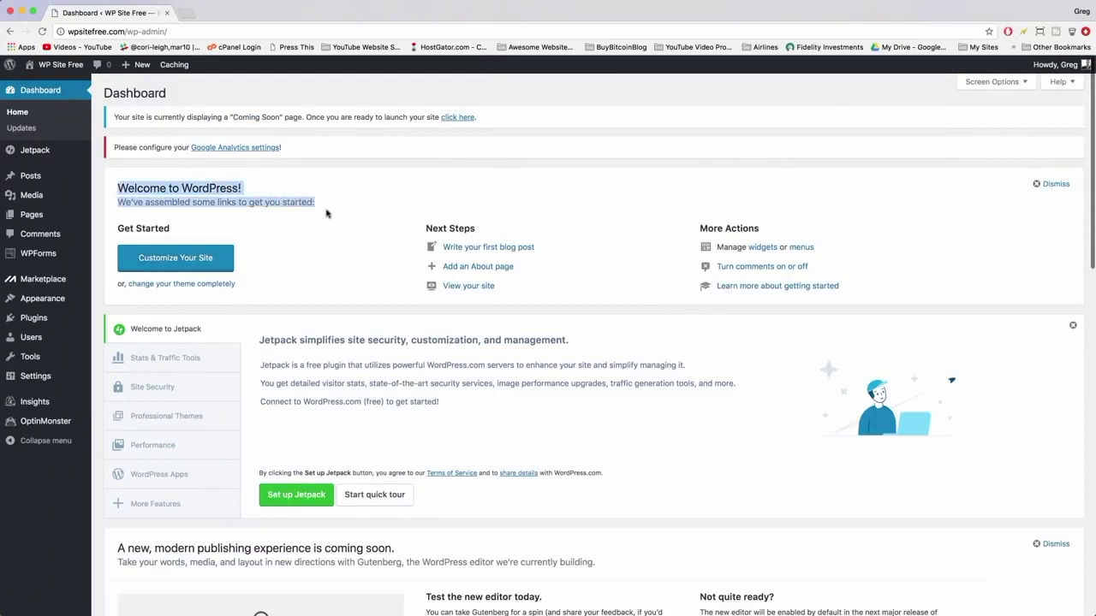
# Step: Dismiss the Welcome to Jetpack panel and the Gutenberg editor announcement
pyautogui.click(339, 208)
pyautogui.scroll(-2, 436, 363)
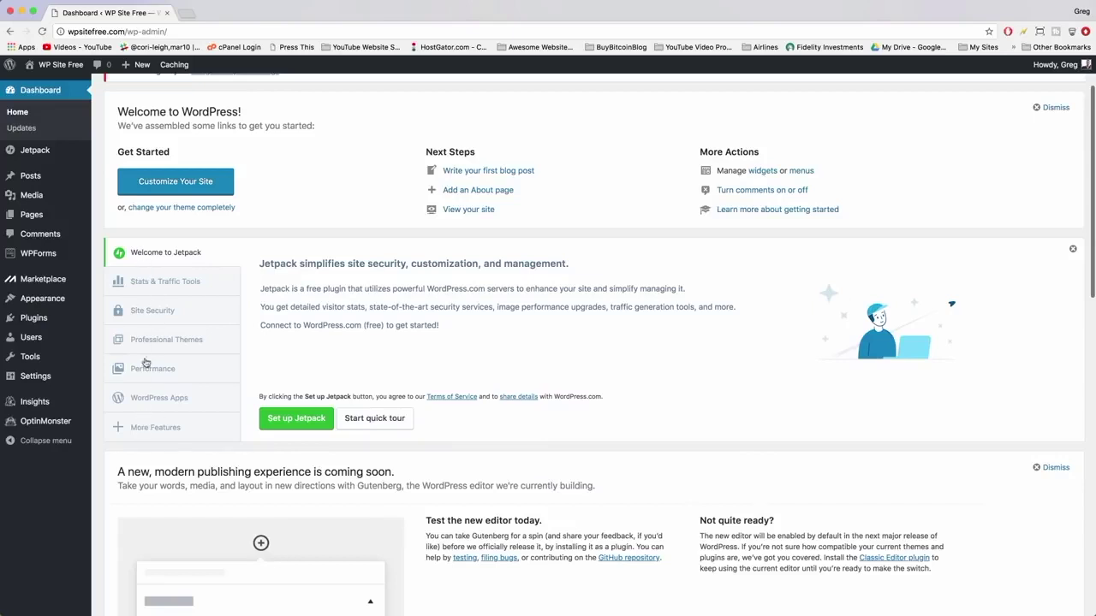
pyautogui.click(1073, 251)
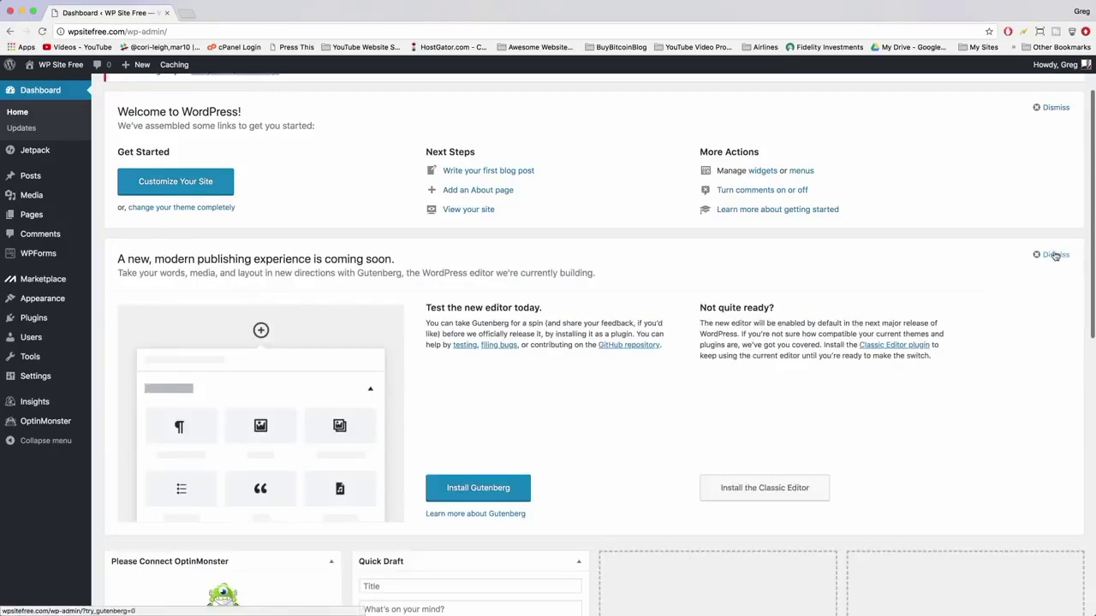
pyautogui.doubleClick(367, 274)
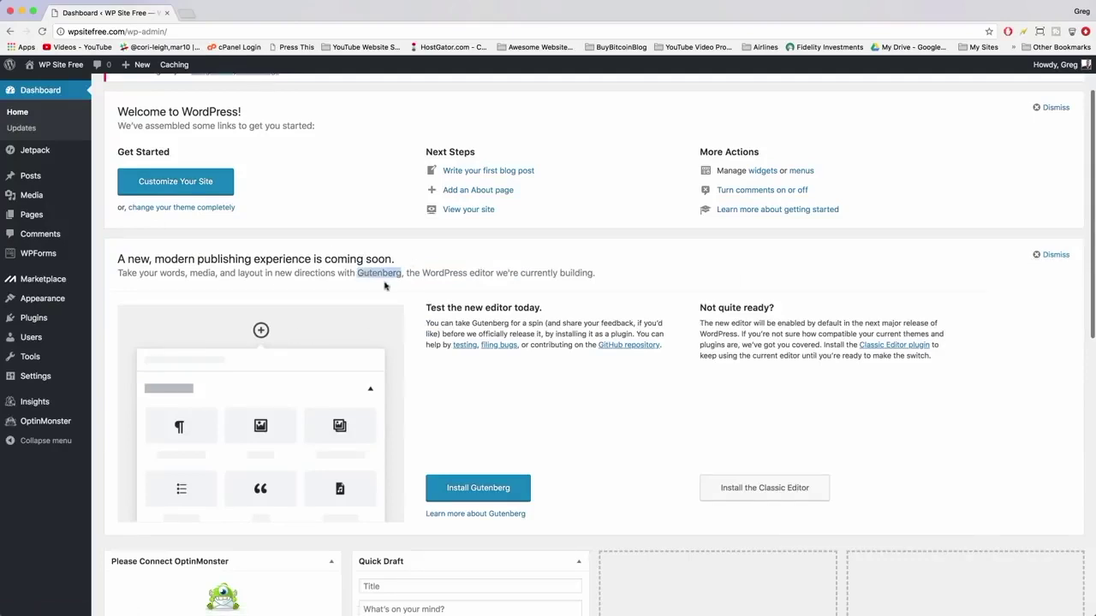
pyautogui.click(386, 286)
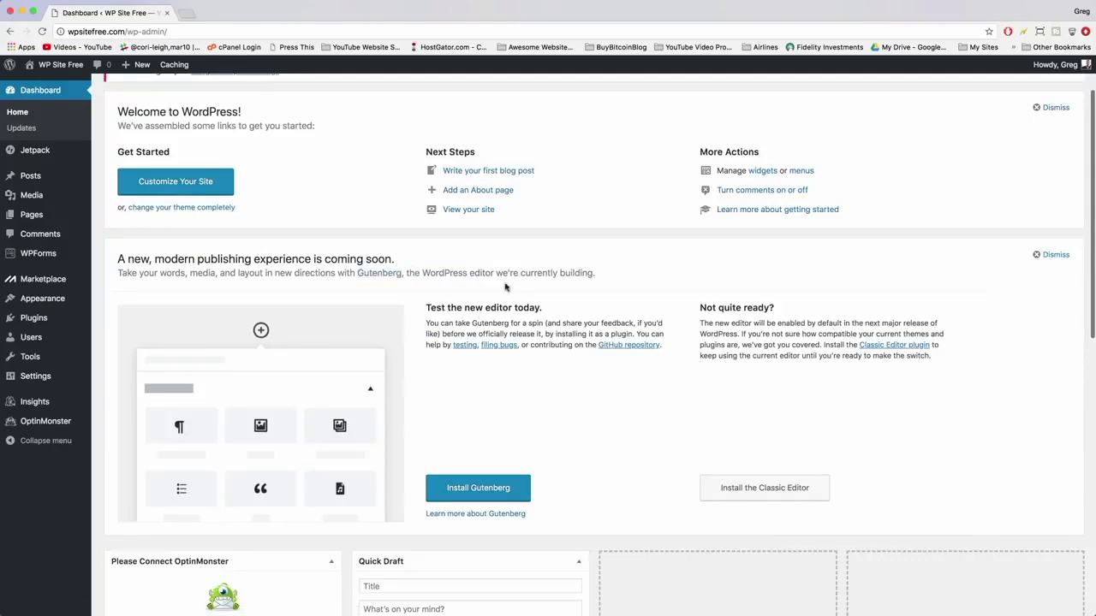
pyautogui.click(1041, 258)
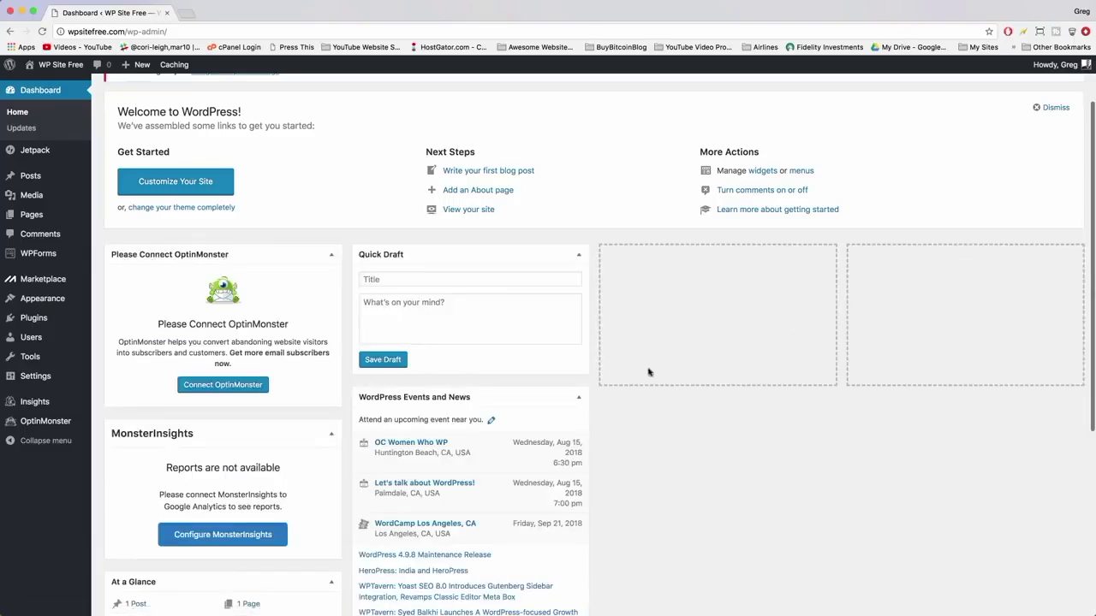
# Step: Drag Activity and WordPress Events and News to the right columns, MonsterInsights under Quick Draft
pyautogui.scroll(2, 649, 372)
pyautogui.scroll(-5, 633, 380)
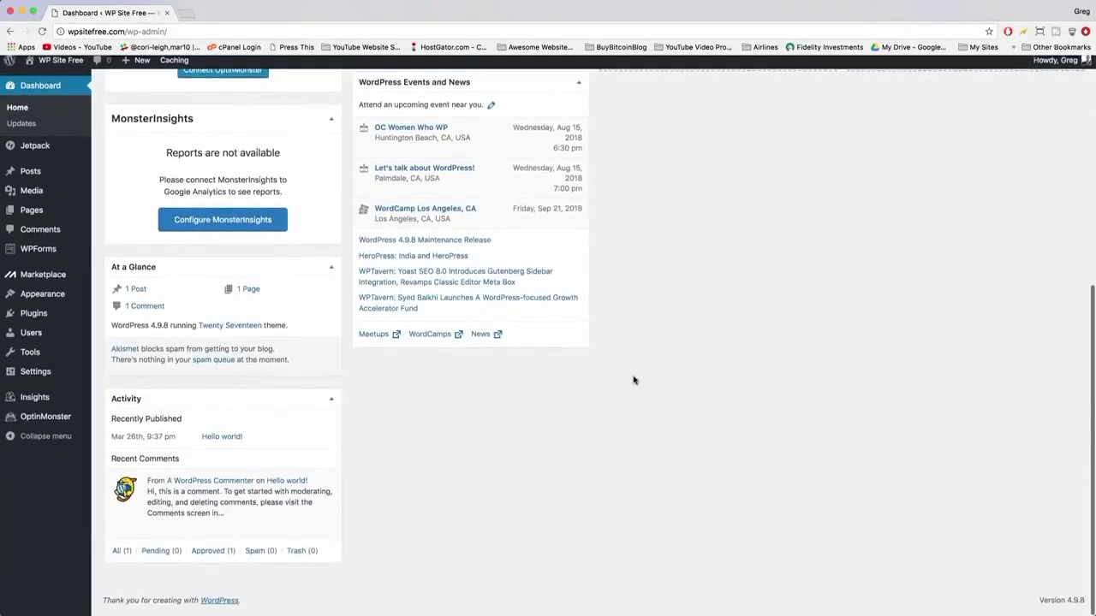
pyautogui.scroll(4, 634, 380)
pyautogui.scroll(-4, 514, 380)
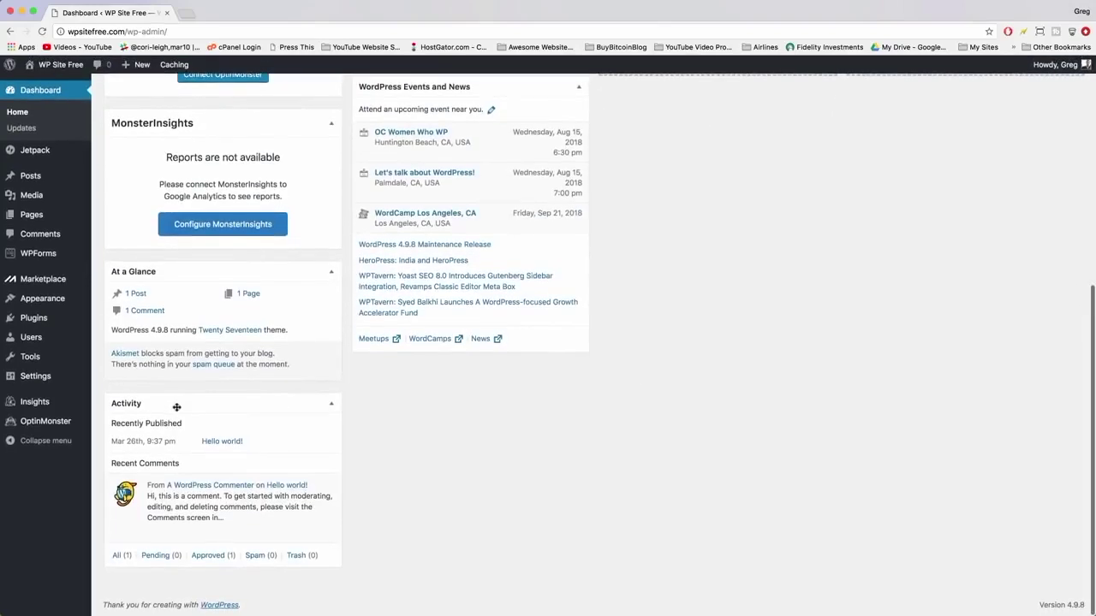
pyautogui.moveTo(222, 406); pyautogui.dragTo(710, 262)
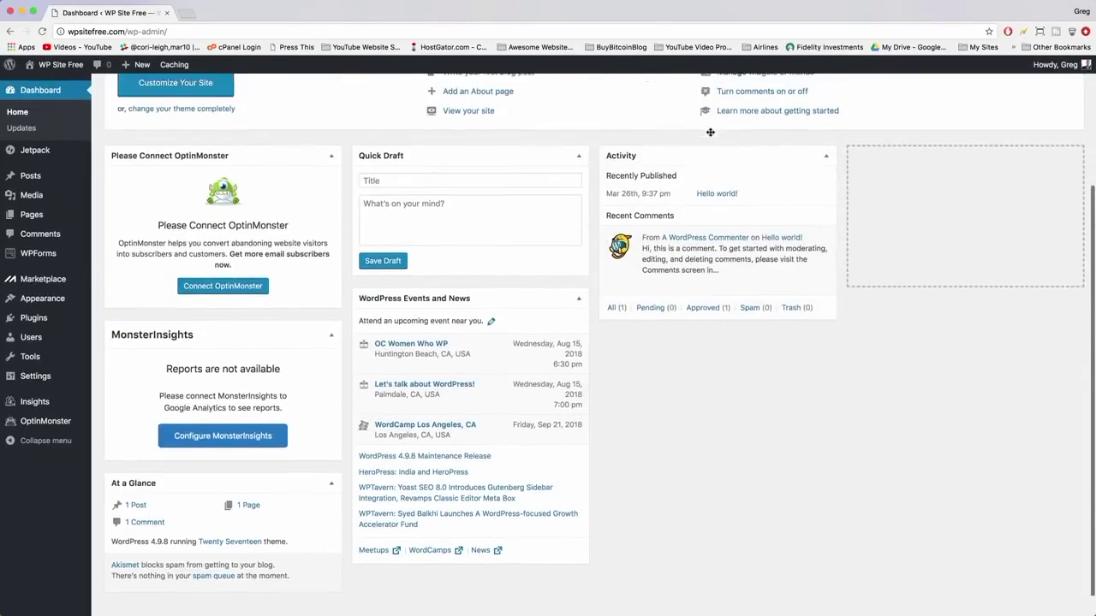
pyautogui.click(375, 268)
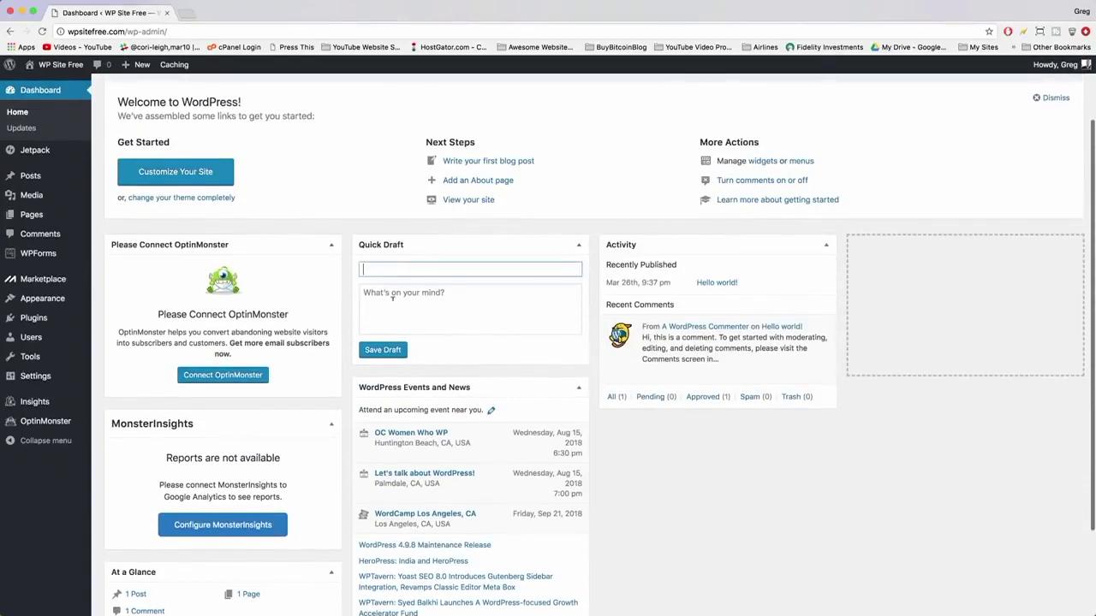
pyautogui.press('Tab')
pyautogui.moveTo(470, 387); pyautogui.dragTo(965, 254)
pyautogui.moveTo(228, 424); pyautogui.dragTo(480, 439)
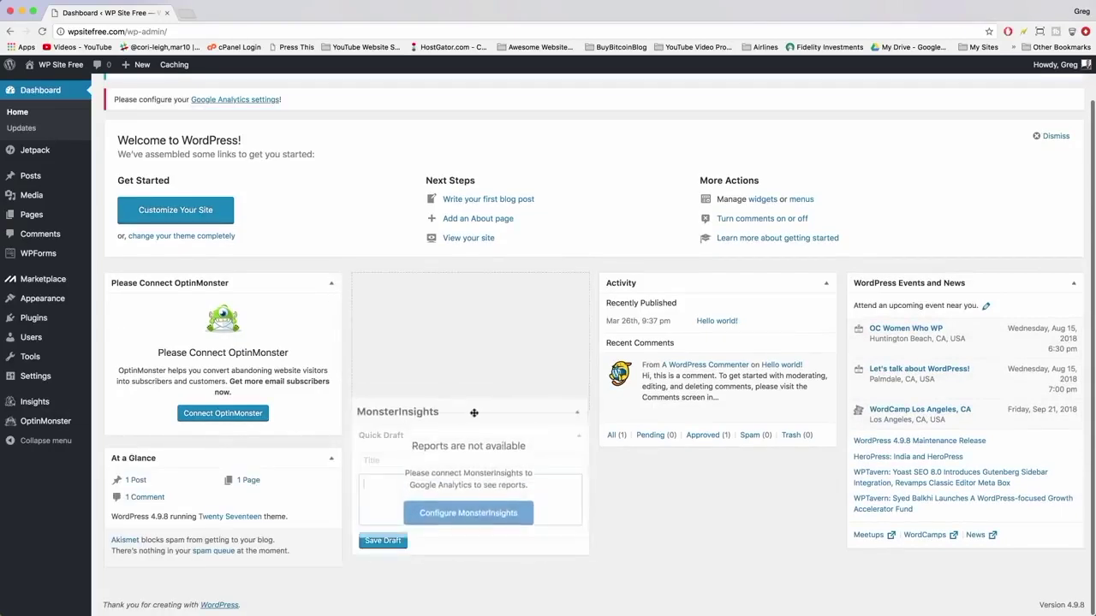
pyautogui.scroll(2, 478, 436)
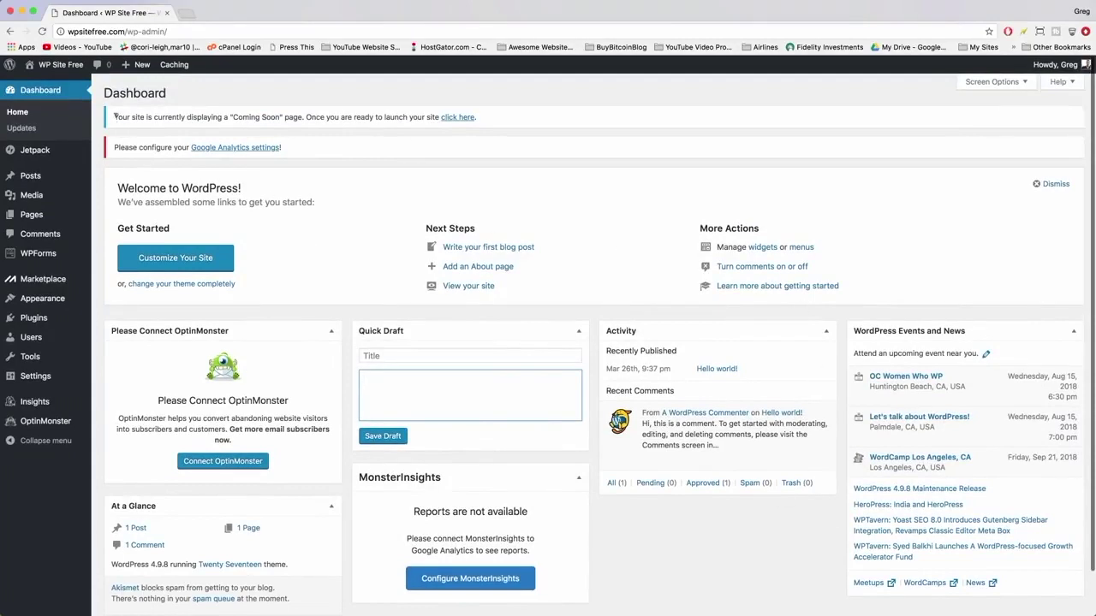
pyautogui.moveTo(114, 116); pyautogui.dragTo(327, 112)
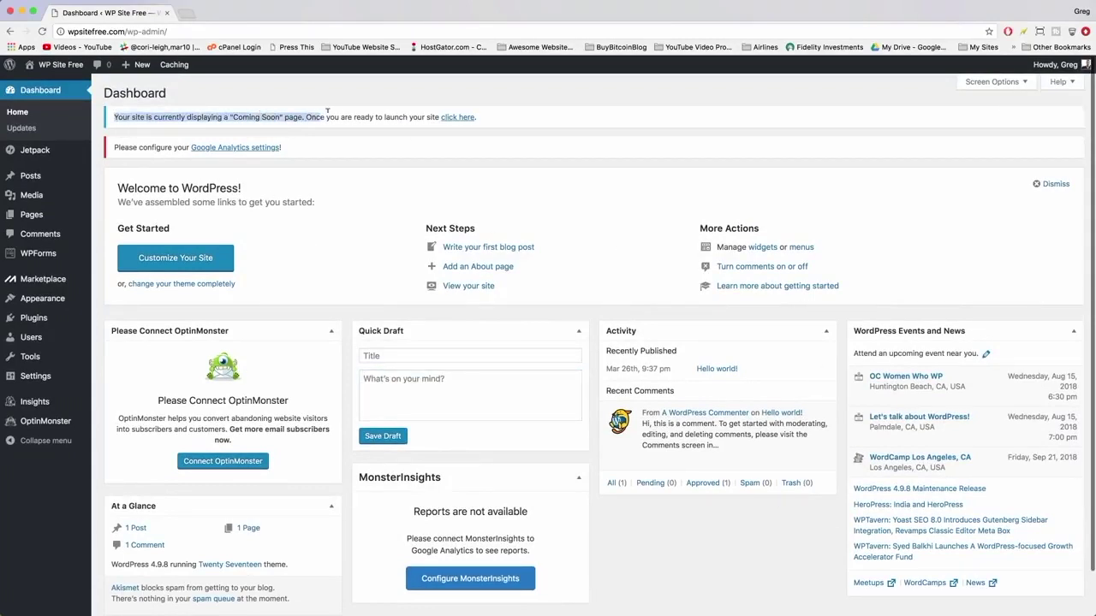
pyautogui.click(188, 13)
pyautogui.write('wpsitefree.com')
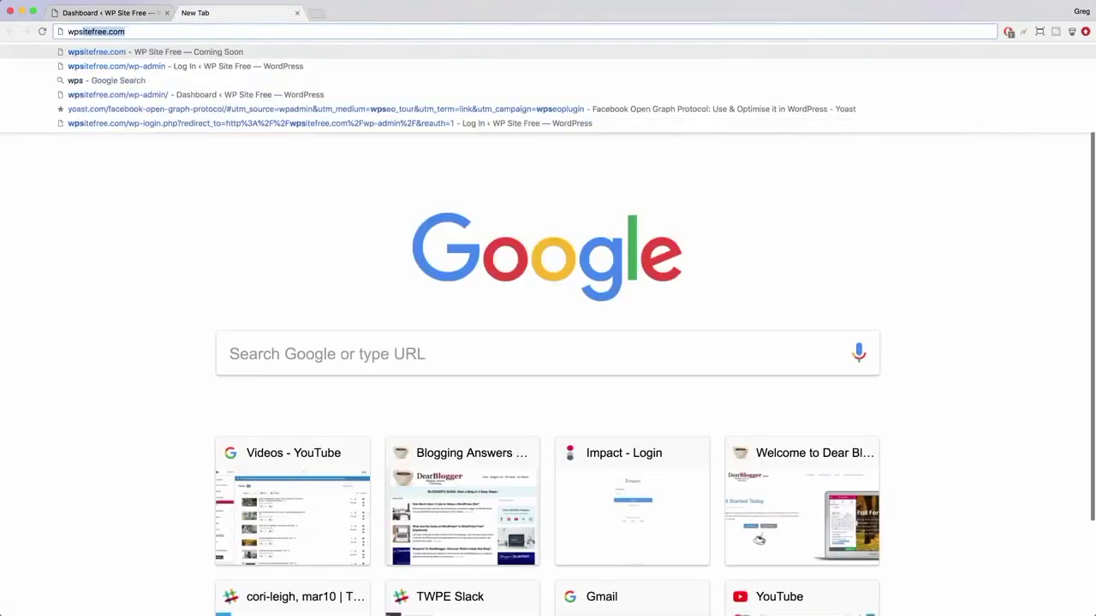
pyautogui.press('Return')
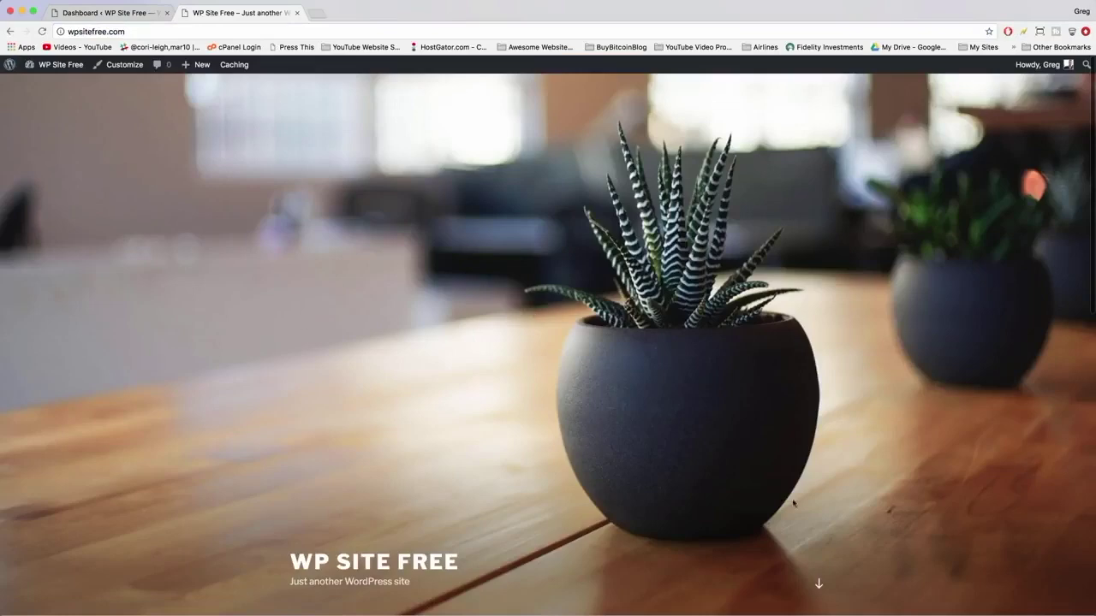
pyautogui.scroll(-10, 644, 319)
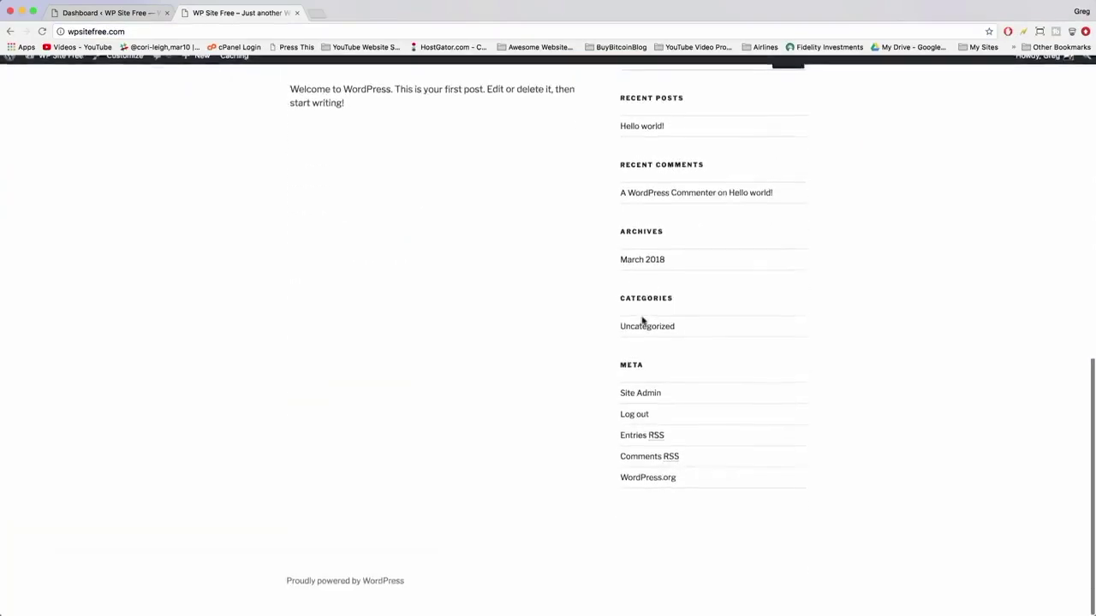
pyautogui.scroll(15, 643, 320)
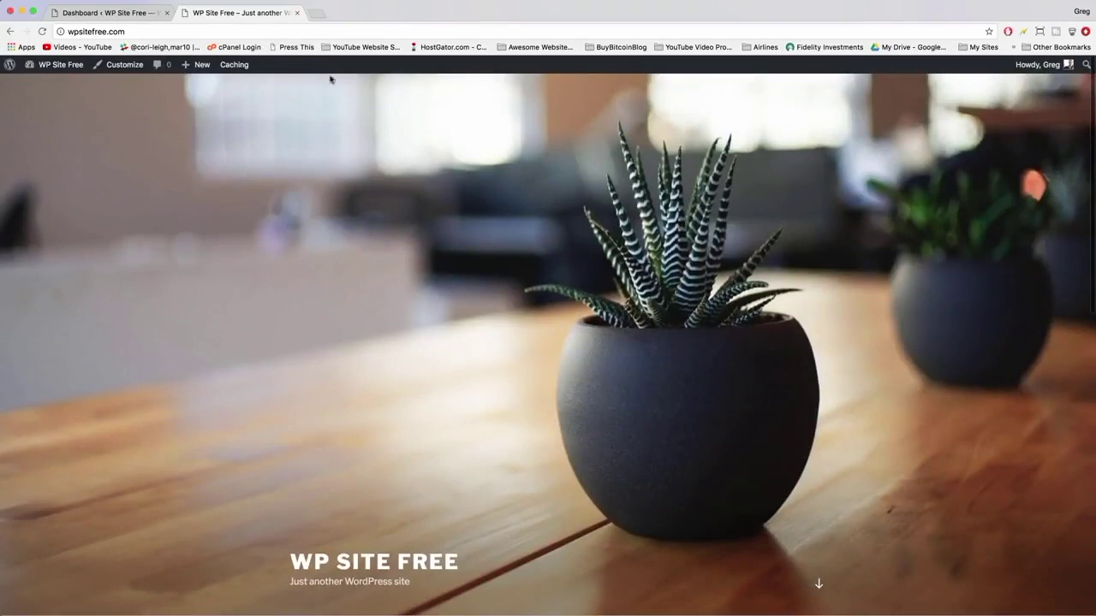
pyautogui.click(298, 13)
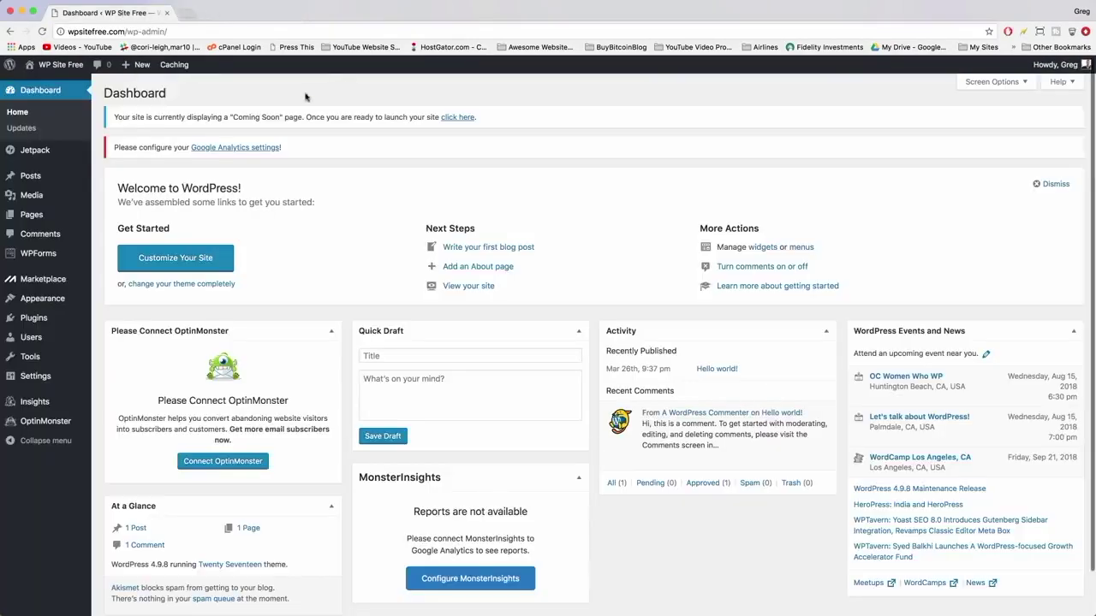
# Step: Take the site out of Coming Soon mode and load its front page in a new tab
pyautogui.click(459, 119)
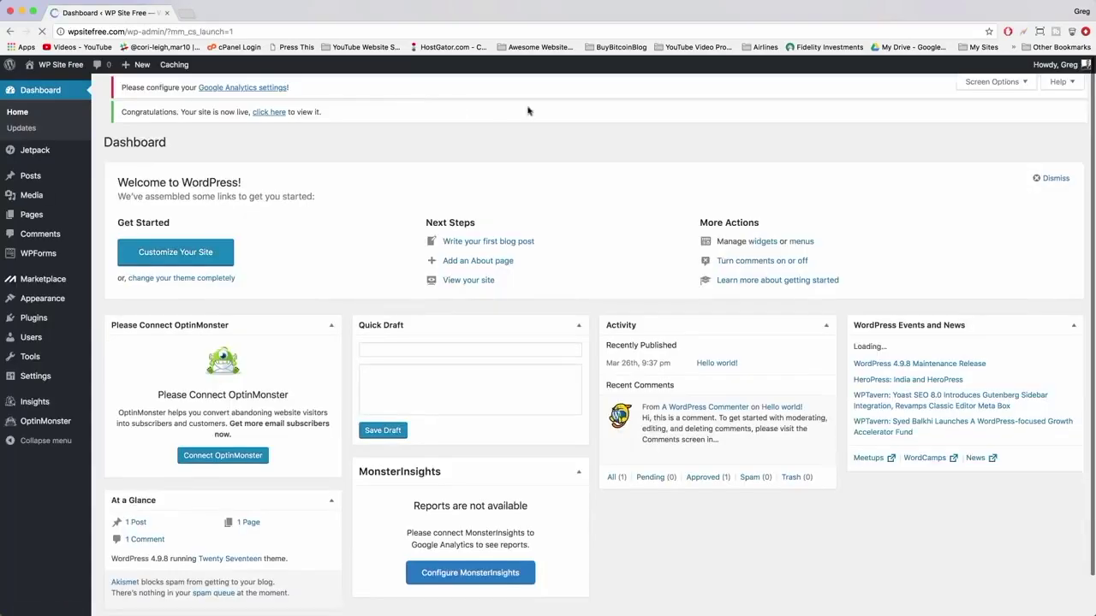
pyautogui.click(188, 14)
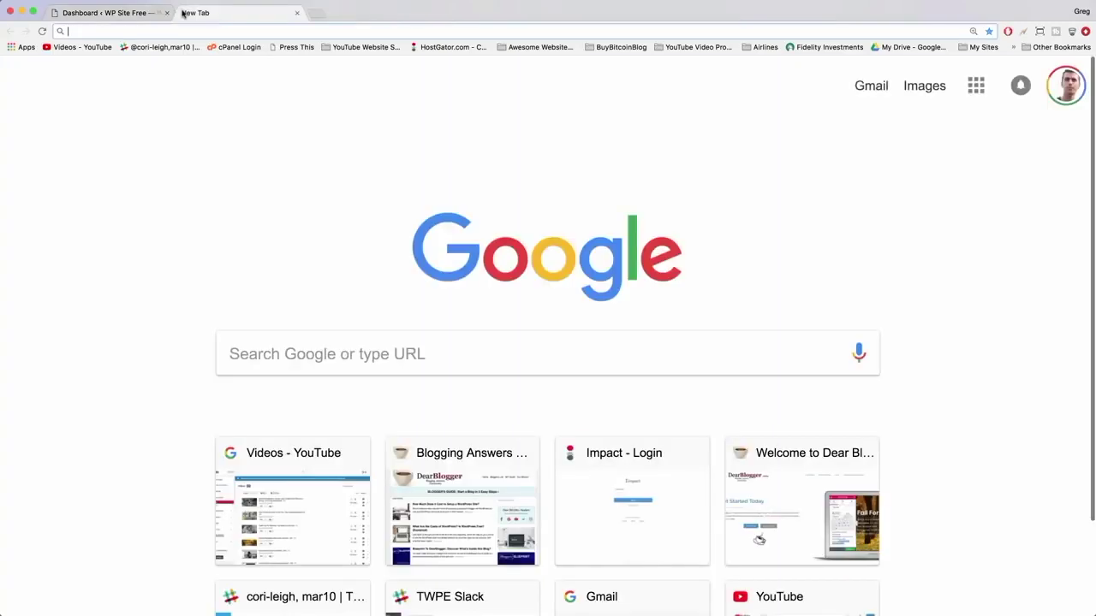
pyautogui.write('wps')
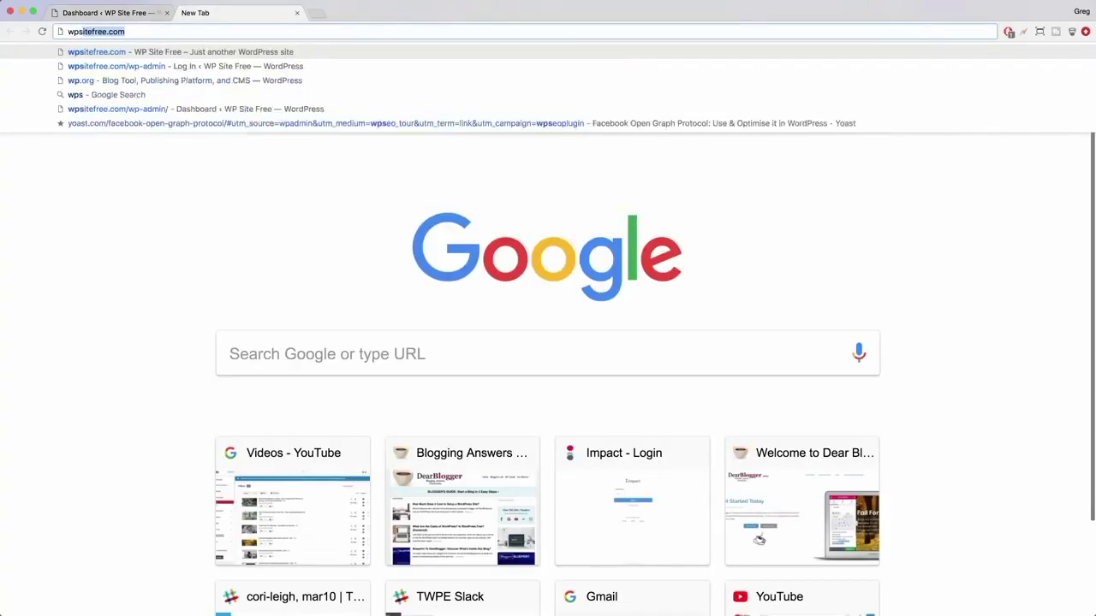
pyautogui.press('Return')
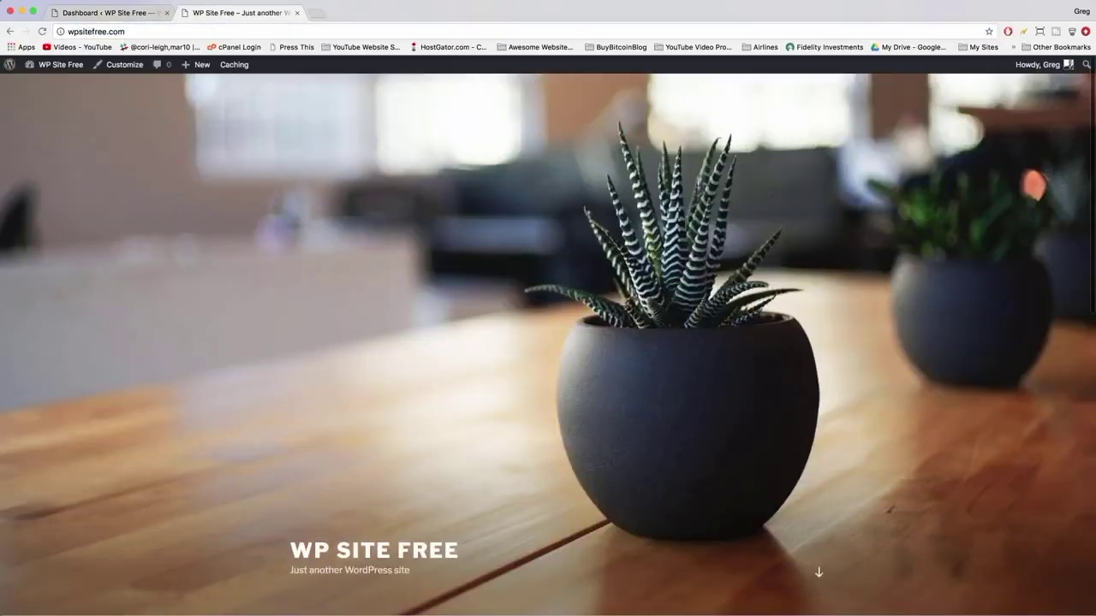
# Step: Close the site preview and open the Posts list
pyautogui.click(297, 13)
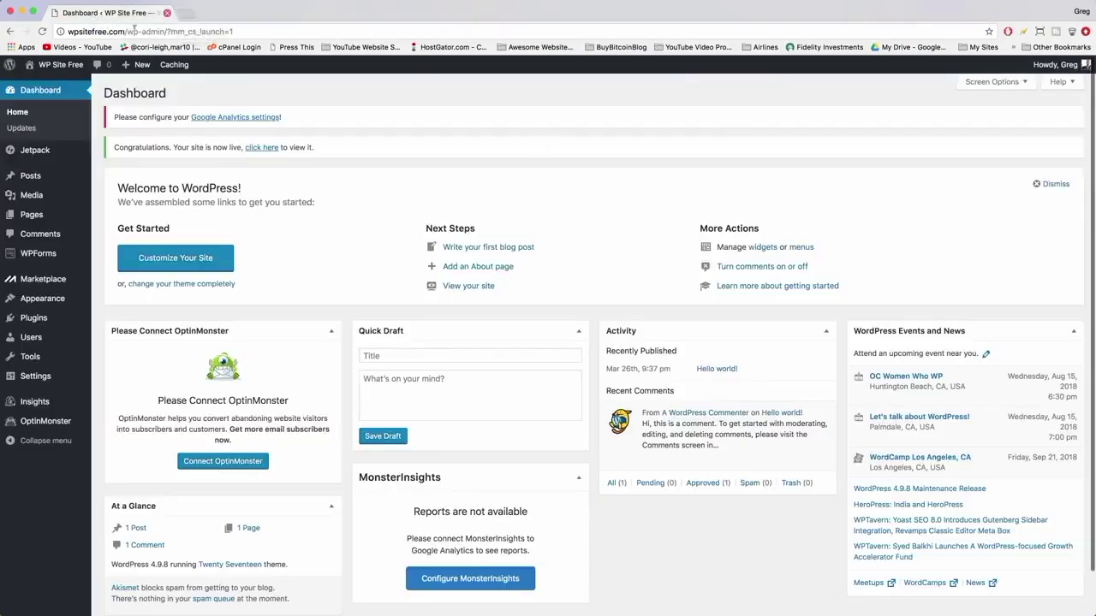
pyautogui.click(33, 181)
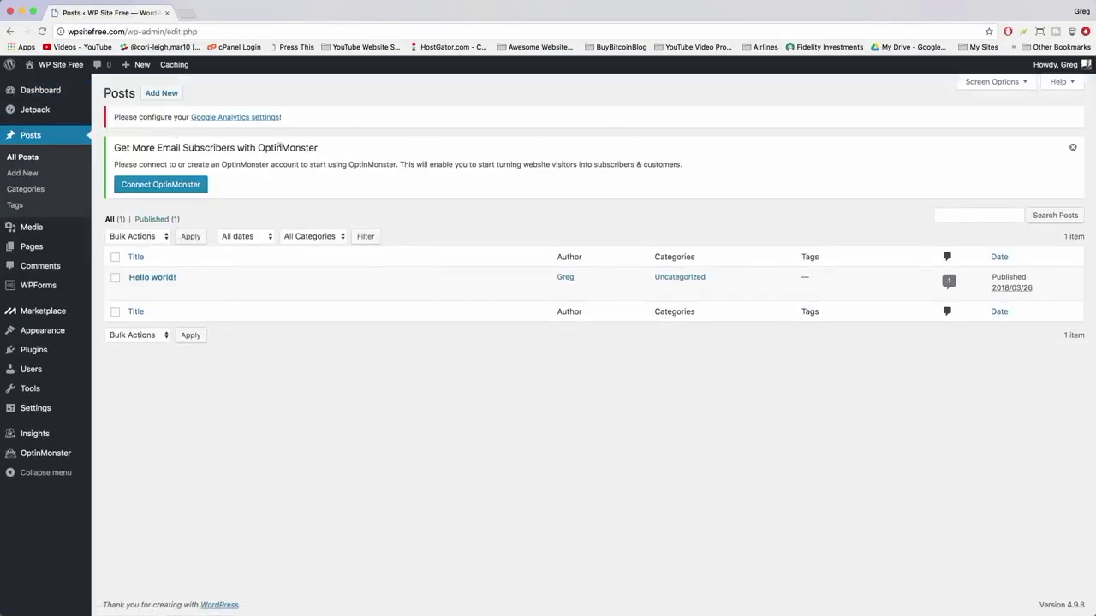
pyautogui.moveTo(139, 289)
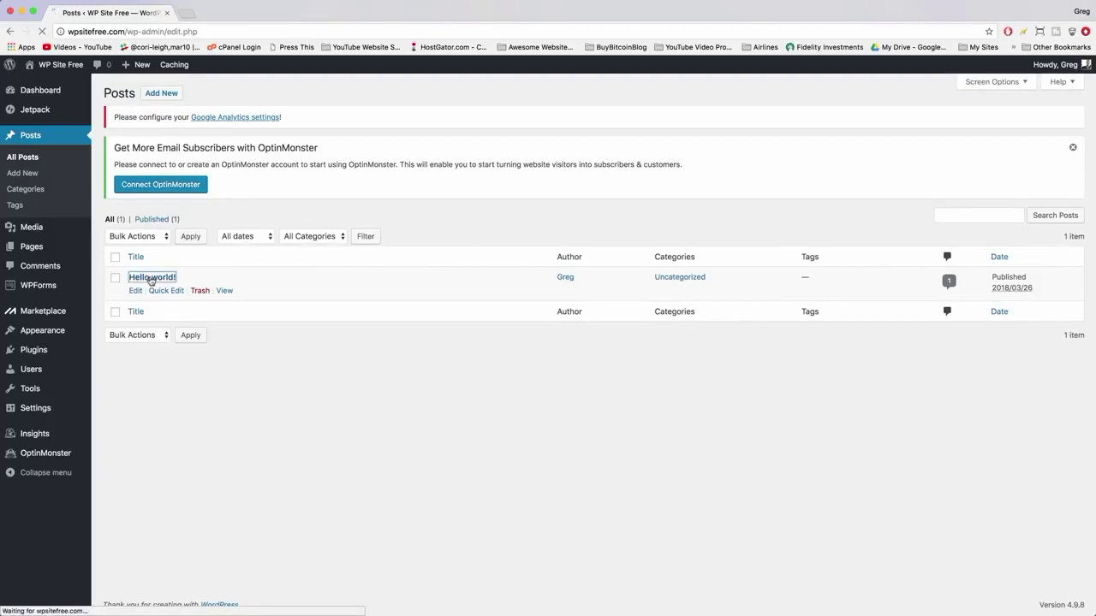
# Step: Move the Hello world! post to the Trash
pyautogui.click(152, 277)
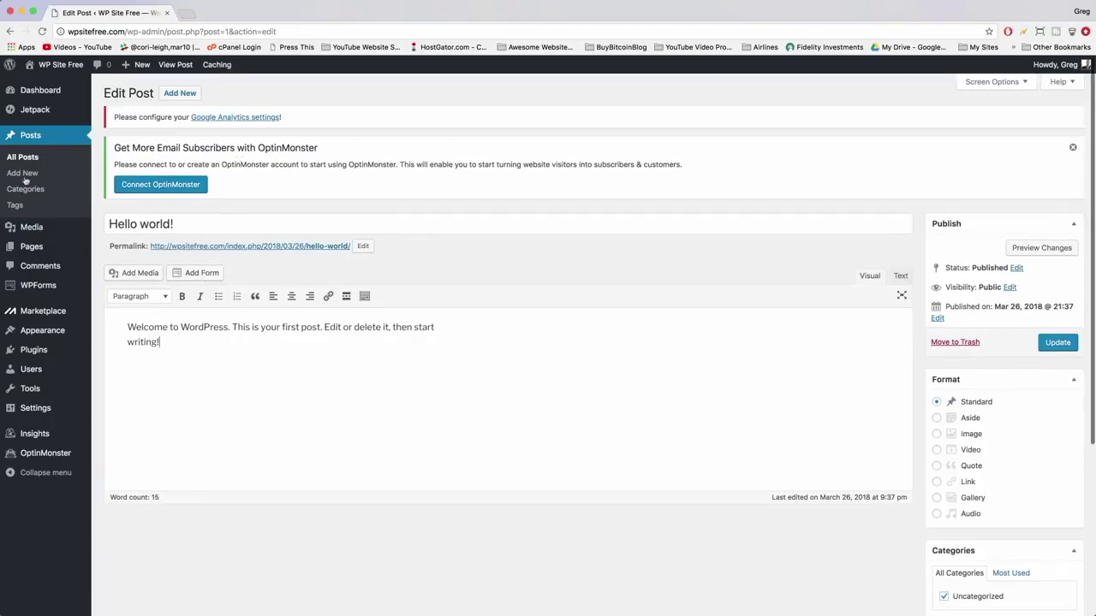
pyautogui.click(26, 143)
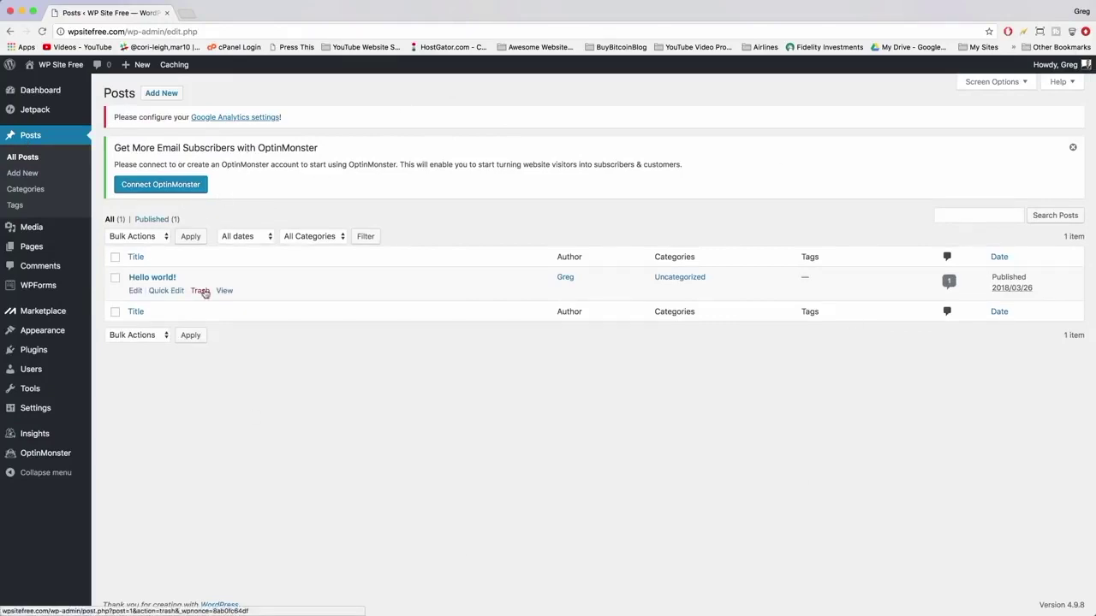
pyautogui.click(201, 291)
# Step: Trash the Sample Page and open the empty Media Library
pyautogui.click(34, 249)
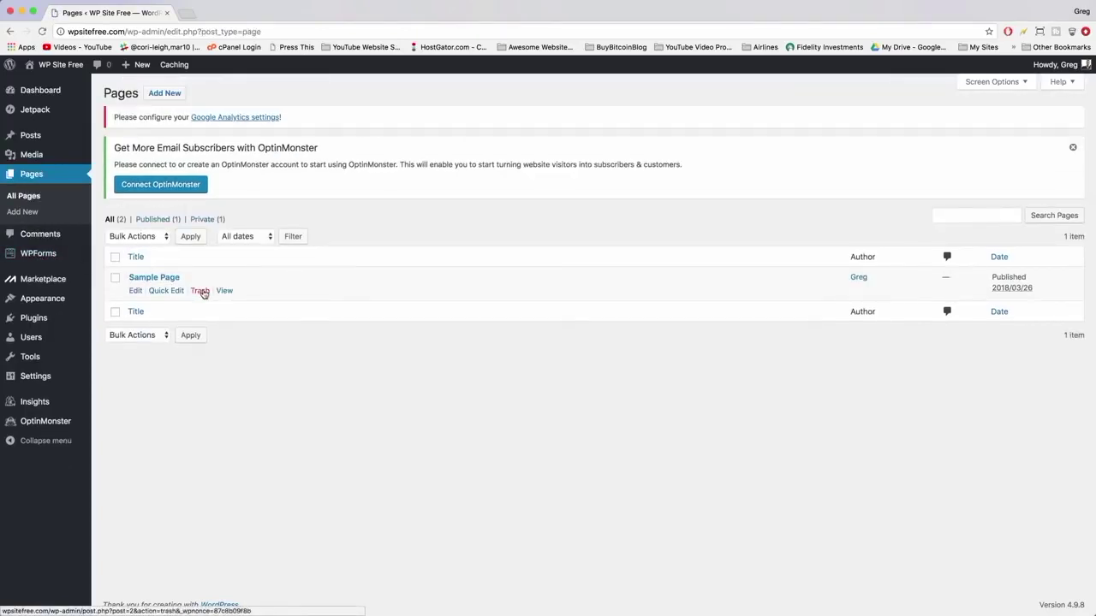
pyautogui.click(202, 292)
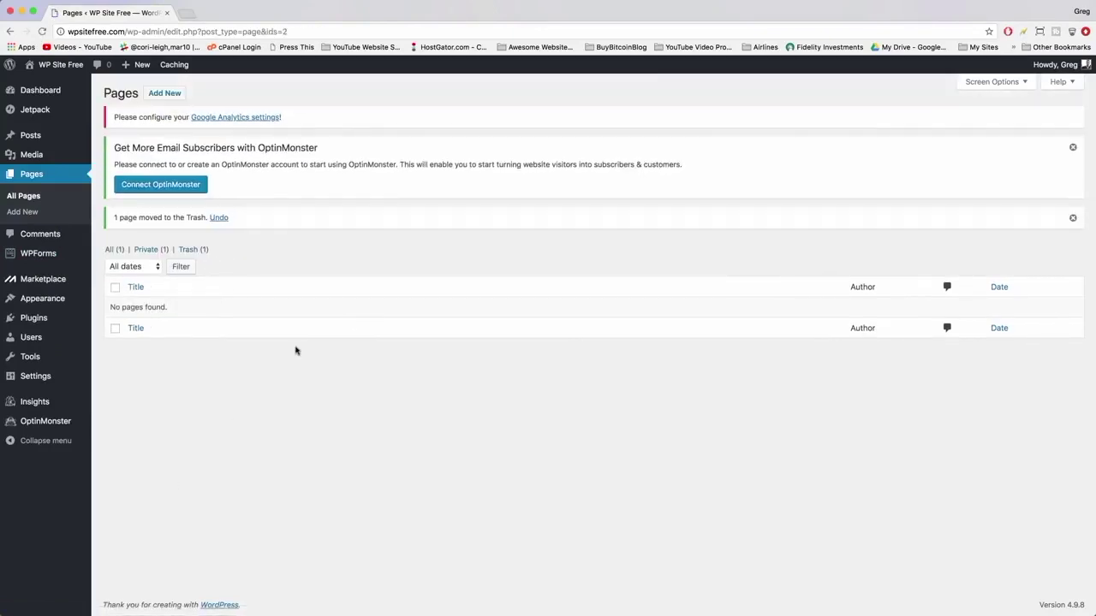
pyautogui.click(28, 156)
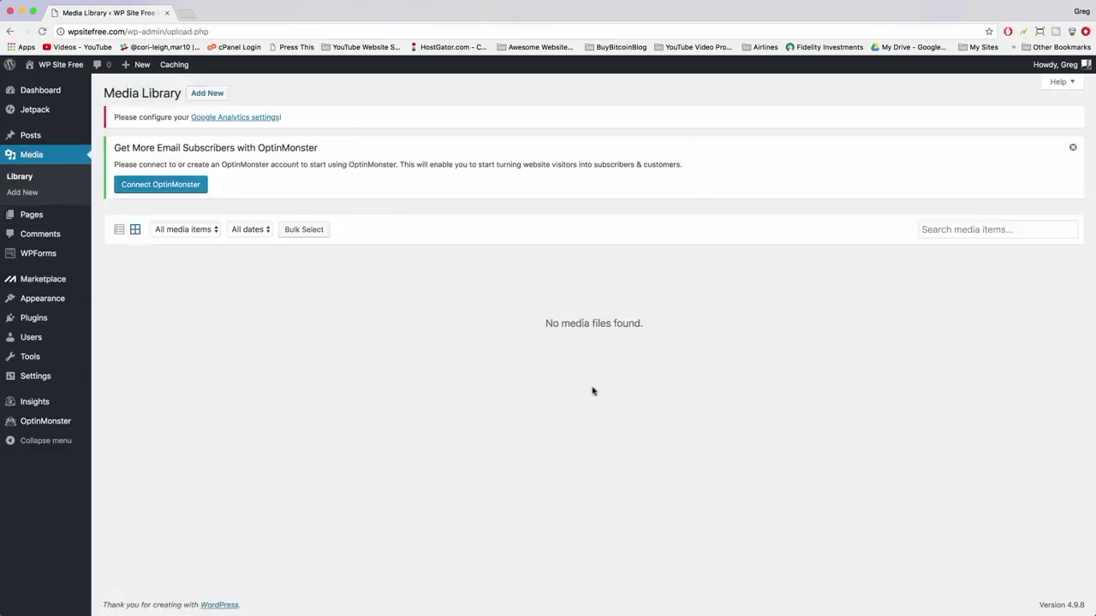
# Step: Open Plugins to list the 7 installed plugins, with Hello Dolly inactive
pyautogui.moveTo(545, 321); pyautogui.dragTo(657, 326)
pyautogui.click(663, 325)
pyautogui.click(538, 331)
pyautogui.click(663, 326)
pyautogui.click(36, 321)
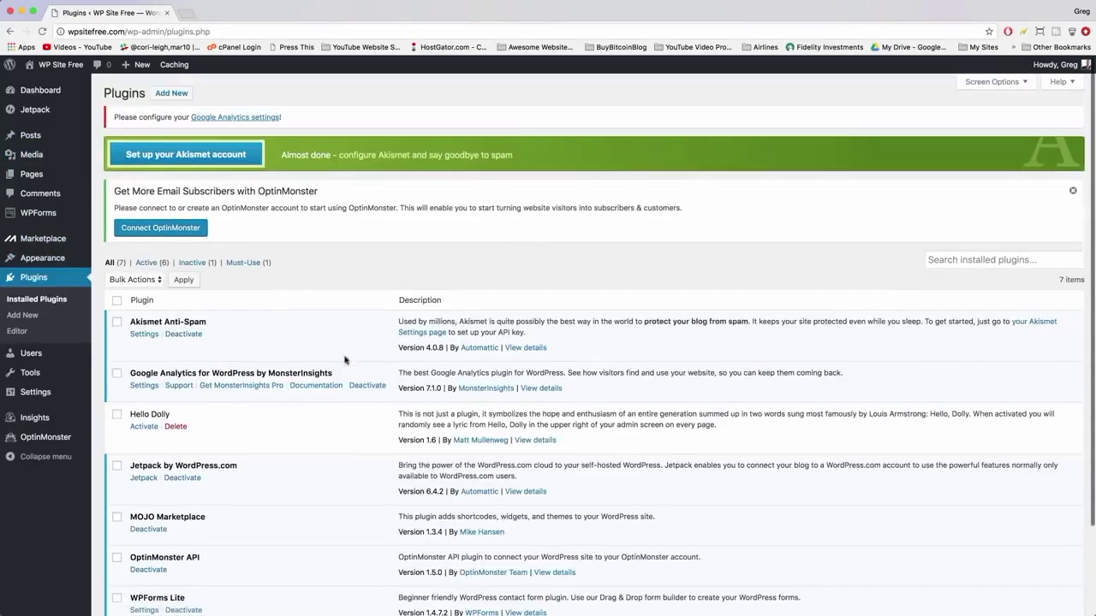
pyautogui.scroll(-3, 345, 360)
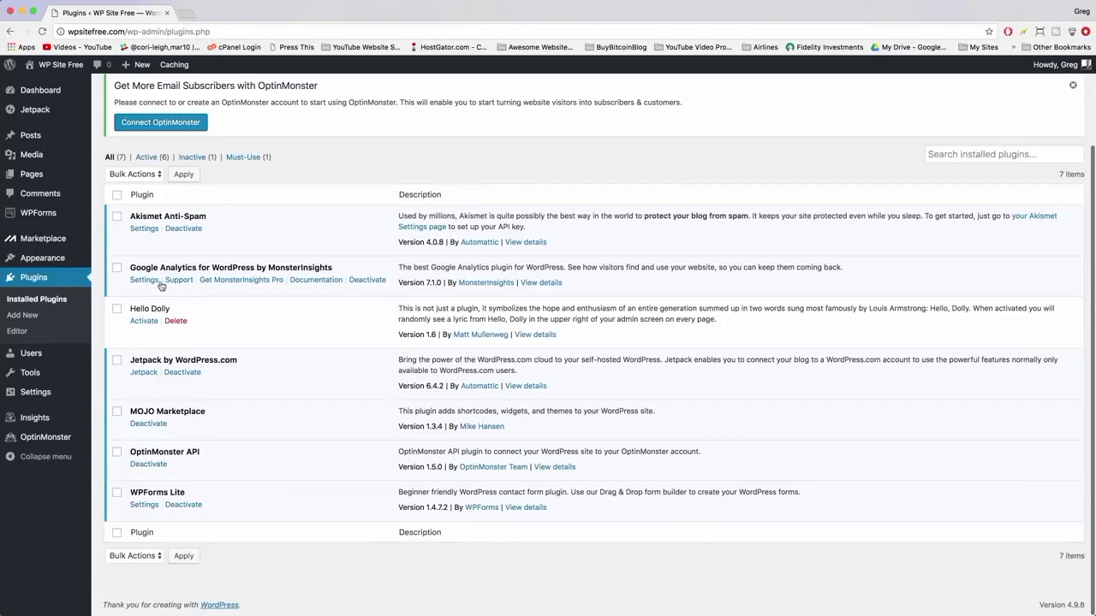
pyautogui.press('super+r')
pyautogui.moveTo(131, 216); pyautogui.dragTo(207, 218)
pyautogui.click(207, 218)
pyautogui.moveTo(332, 268); pyautogui.dragTo(134, 264)
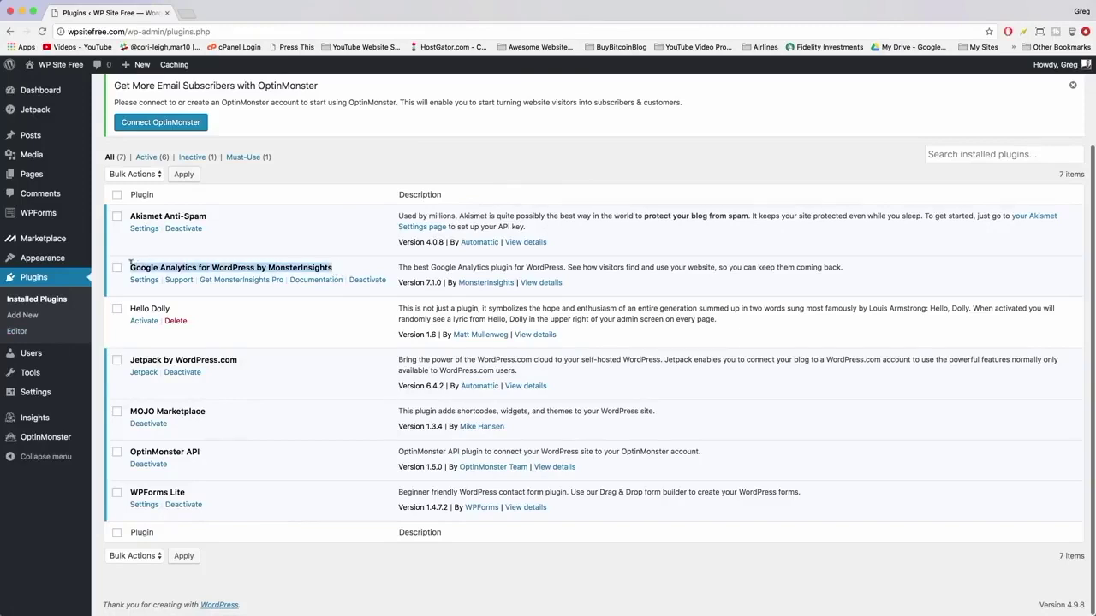
pyautogui.click(310, 262)
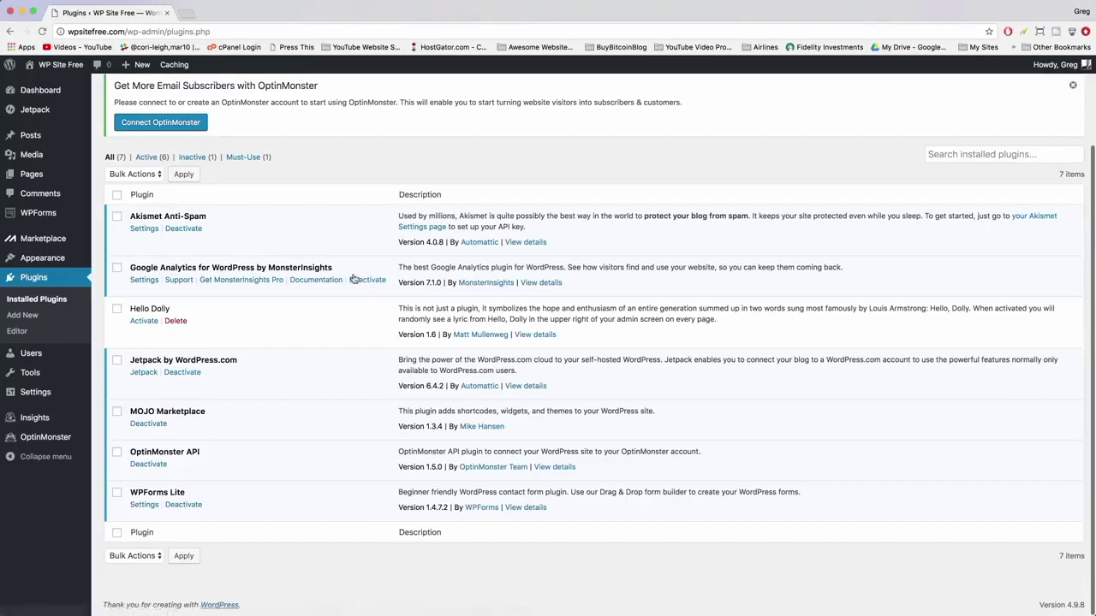
# Step: Deactivate MonsterInsights (temporary), Jetpack, MOJO Marketplace and OptinMonster API
pyautogui.click(363, 282)
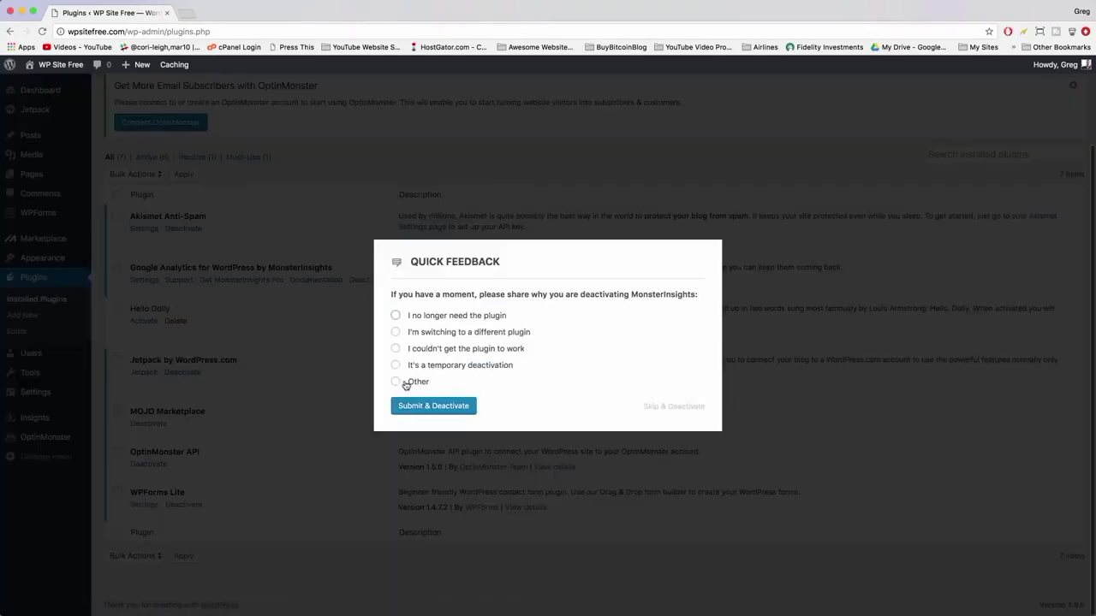
pyautogui.click(395, 366)
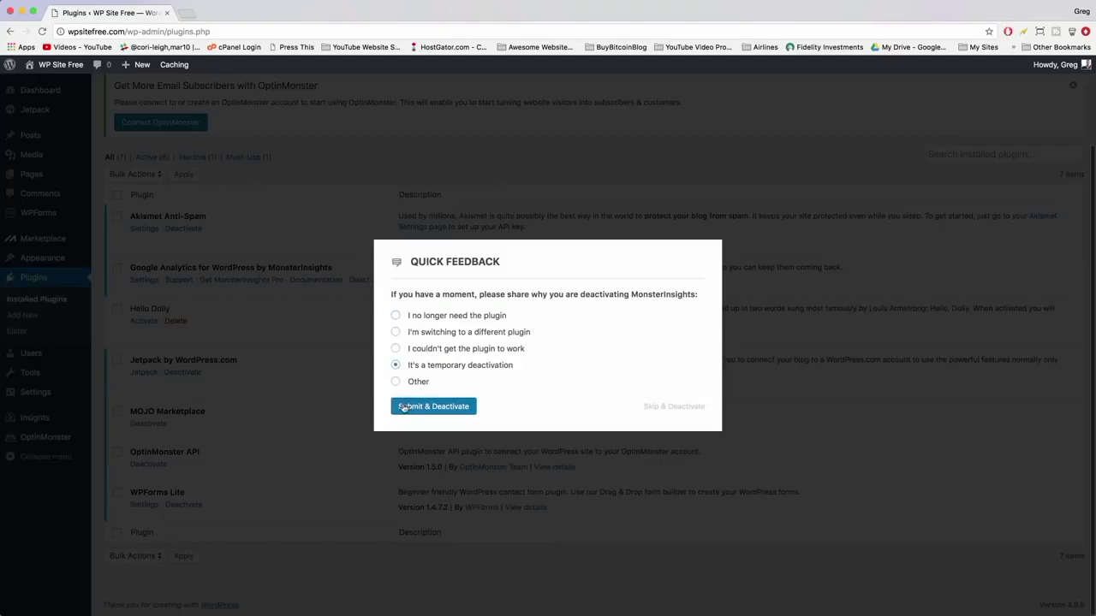
pyautogui.click(404, 406)
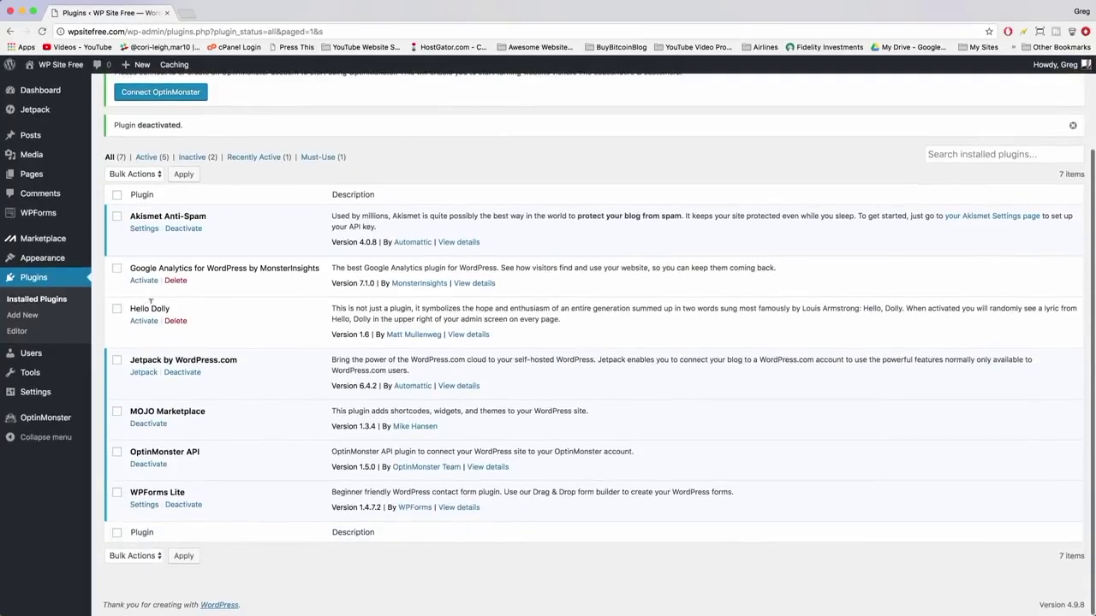
pyautogui.click(183, 372)
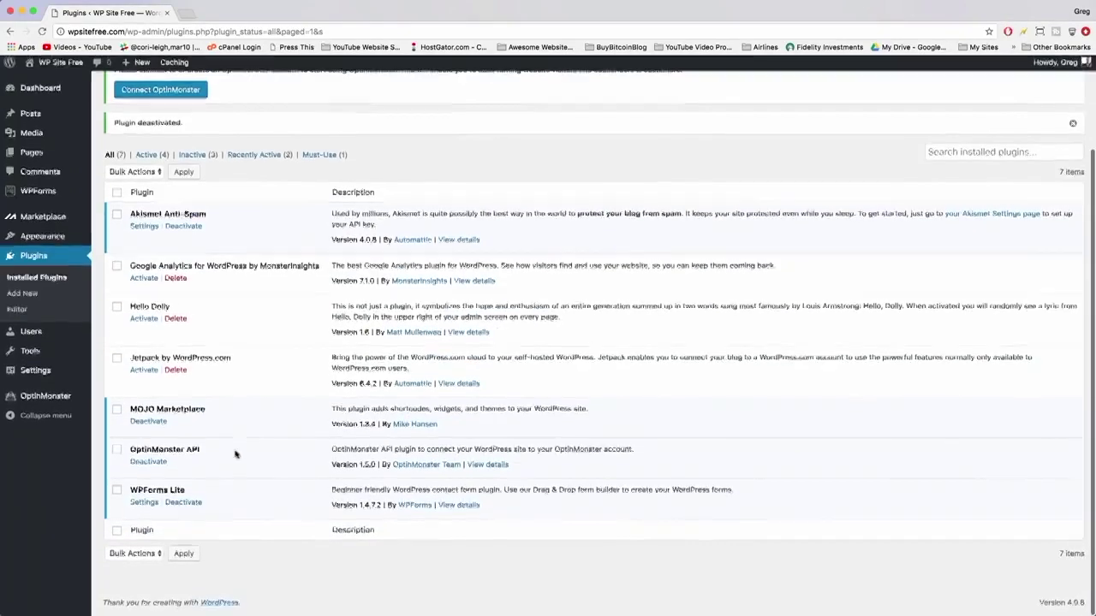
pyautogui.click(150, 424)
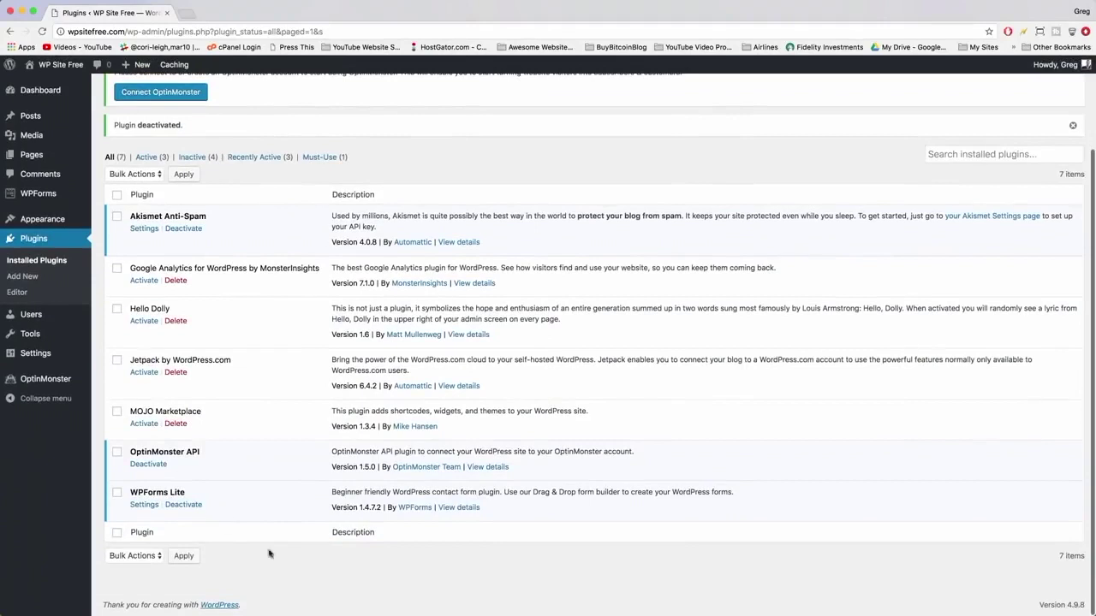
pyautogui.click(148, 466)
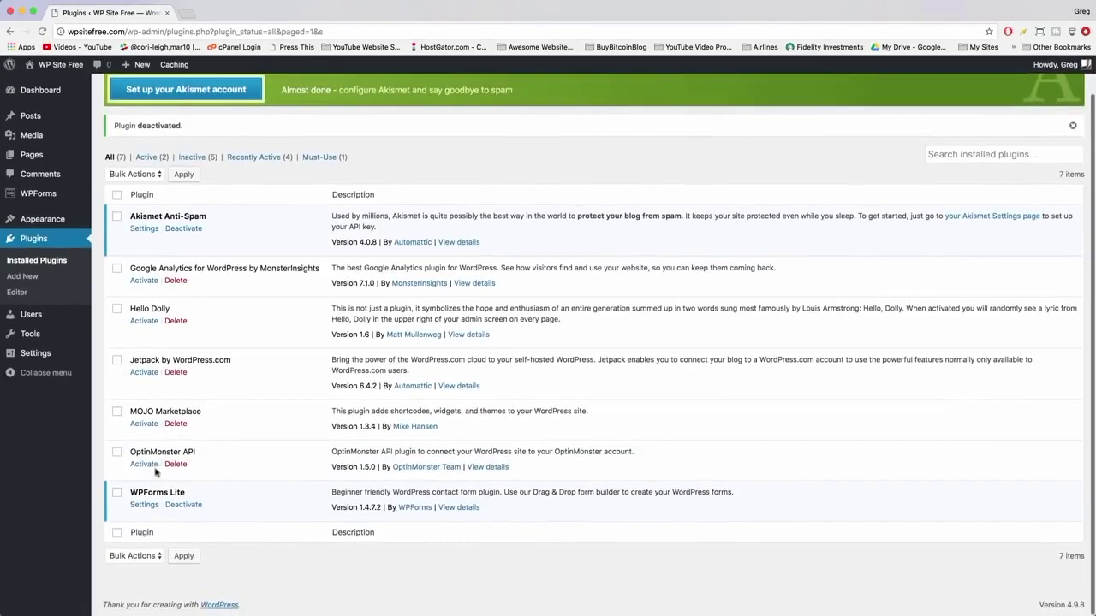
# Step: Deactivate WPForms Lite as temporary, then delete the Google Analytics plugin
pyautogui.click(187, 507)
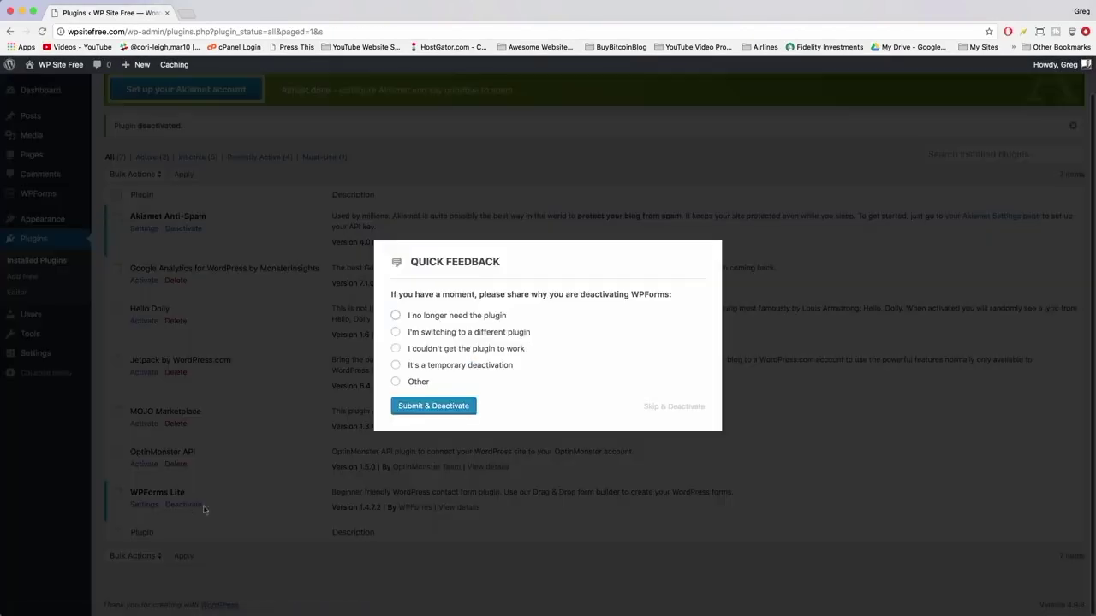
pyautogui.click(397, 366)
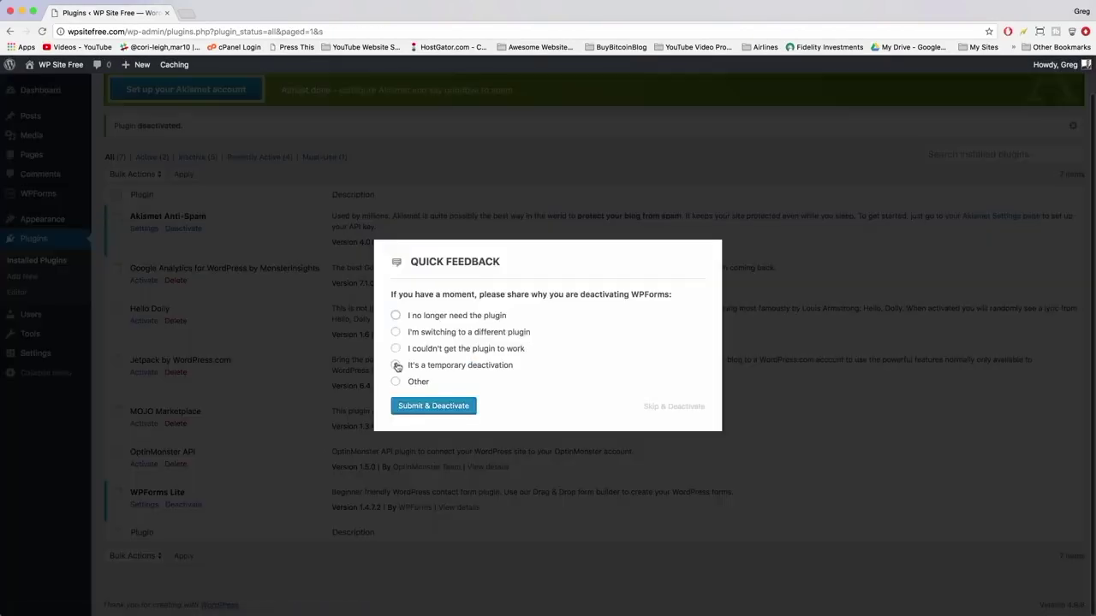
pyautogui.click(415, 406)
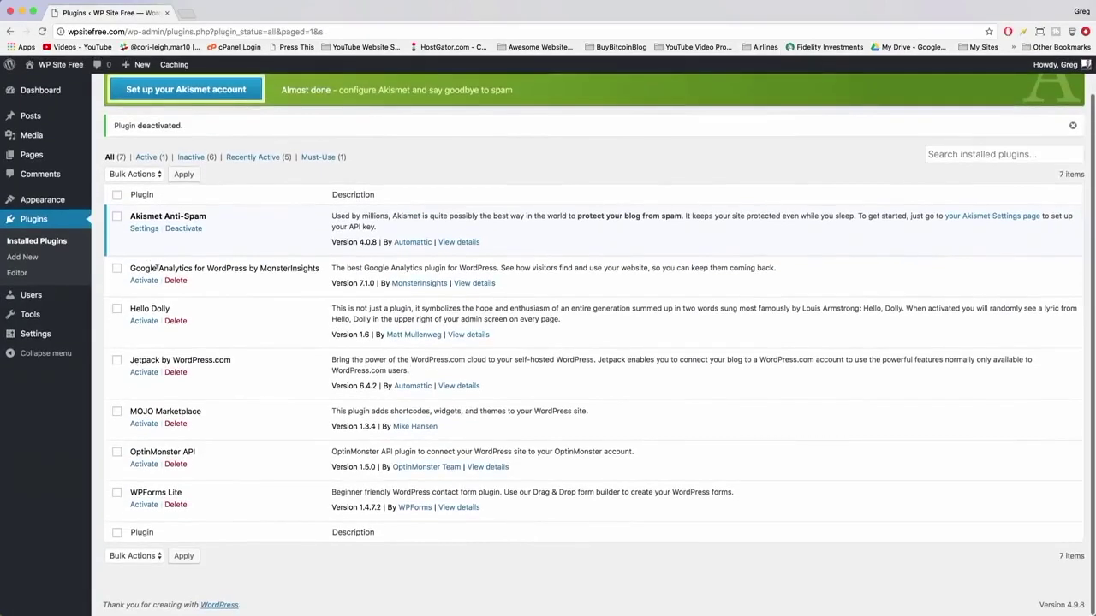
pyautogui.click(174, 282)
# Step: Confirm deleting Google Analytics, then delete Hello Dolly, Jetpack, MOJO Marketplace, OptinMonster API and WPForms Lite
pyautogui.press('Return')
pyautogui.click(176, 333)
pyautogui.press('Return')
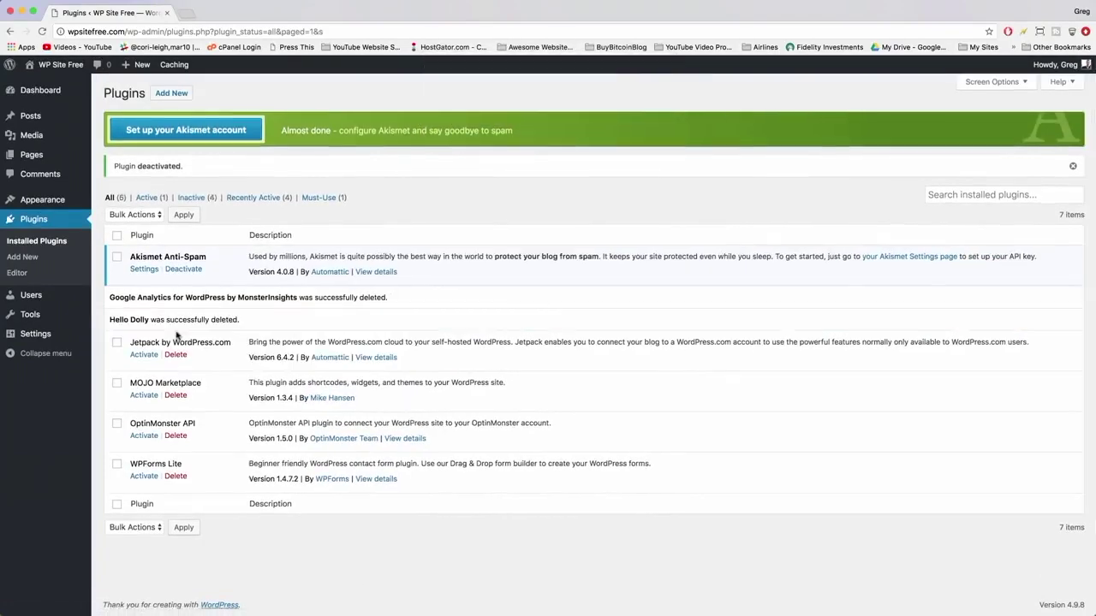
pyautogui.click(176, 354)
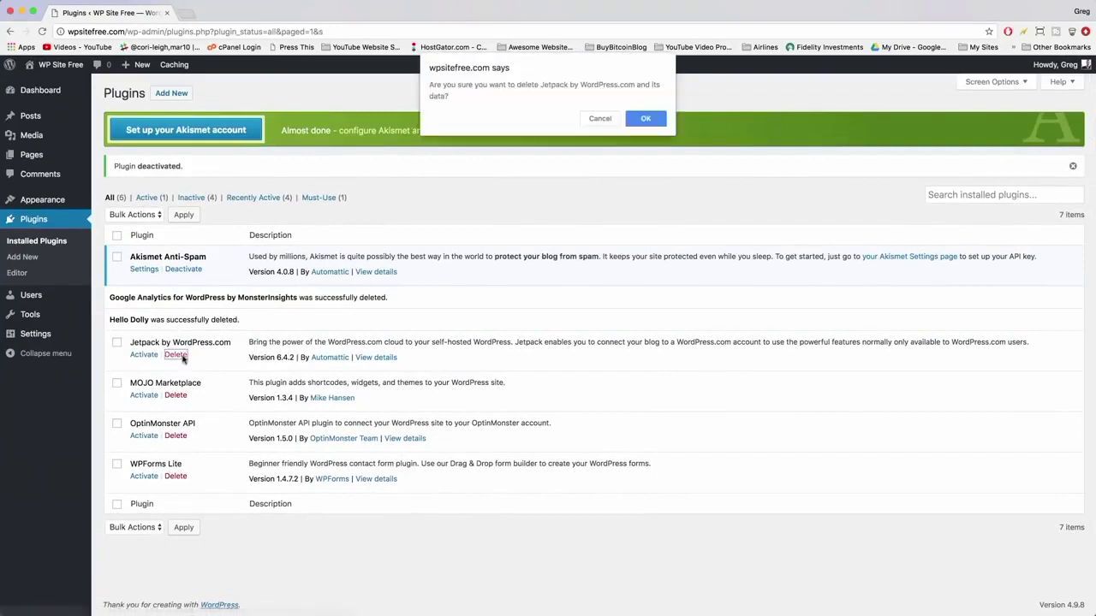
pyautogui.press('Return')
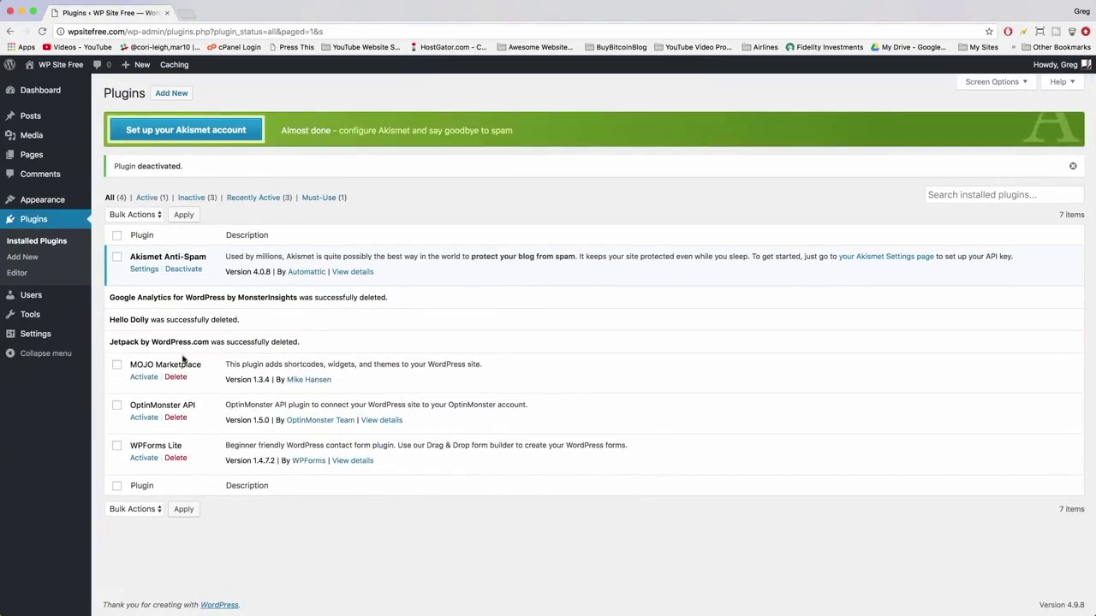
pyautogui.click(176, 377)
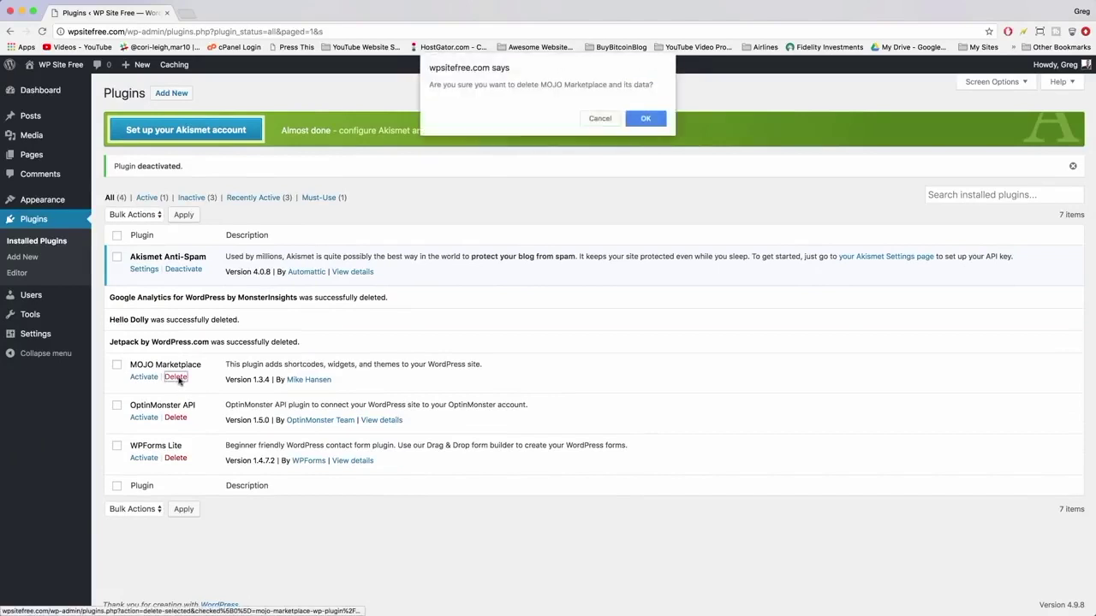
pyautogui.press('Return')
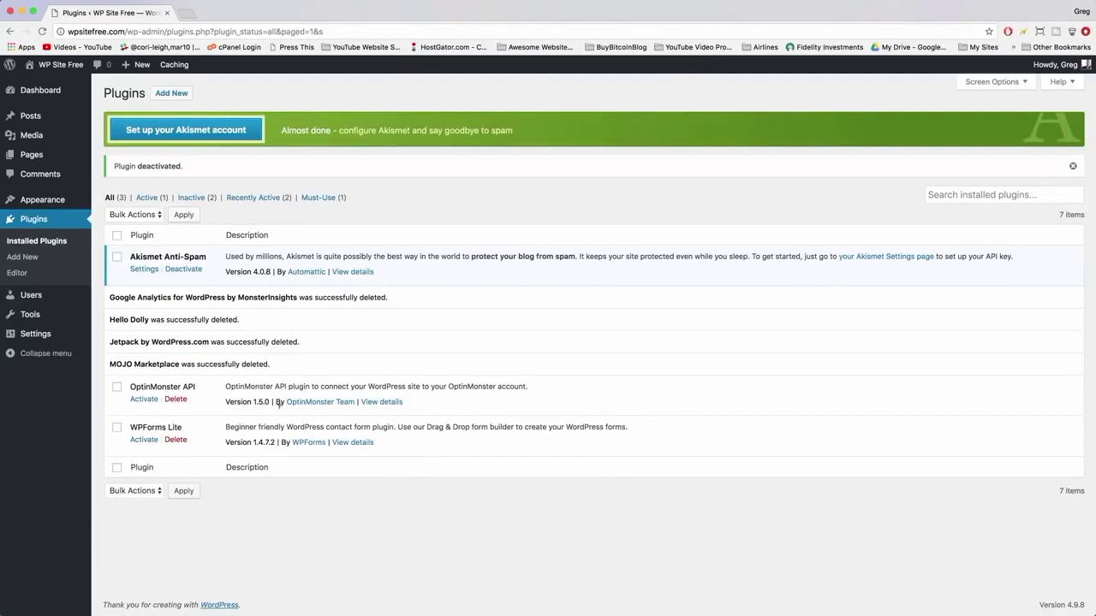
pyautogui.click(175, 399)
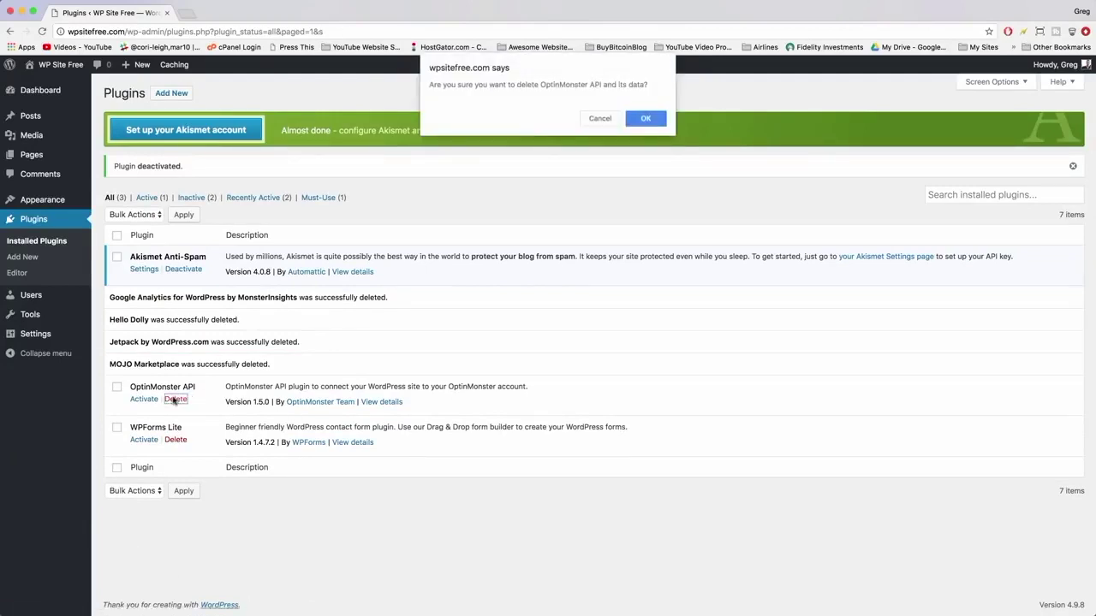
pyautogui.press('Return')
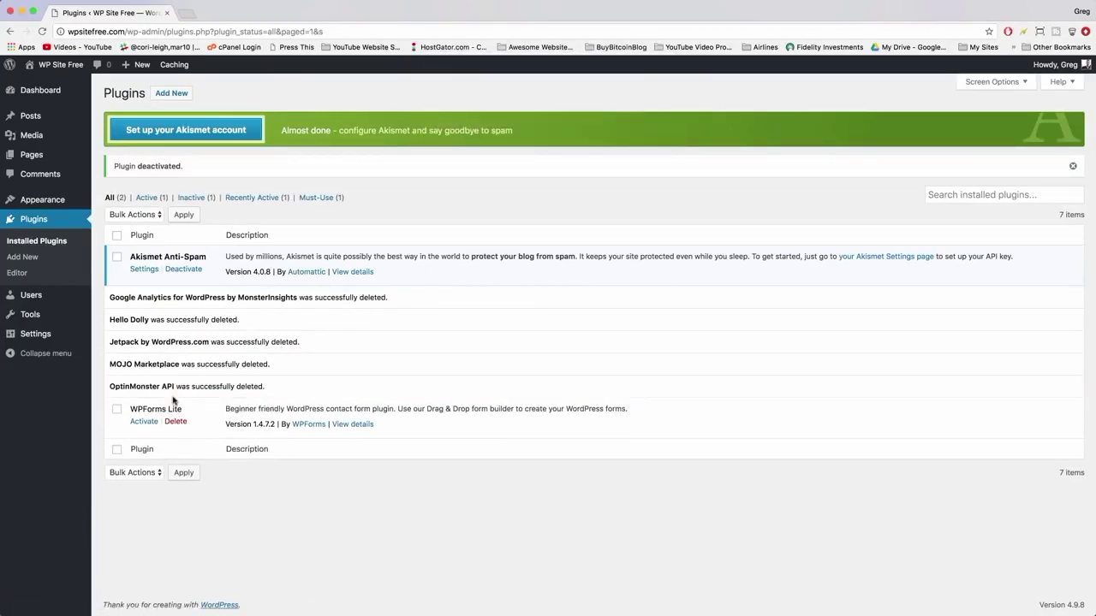
pyautogui.click(176, 422)
pyautogui.press('Return')
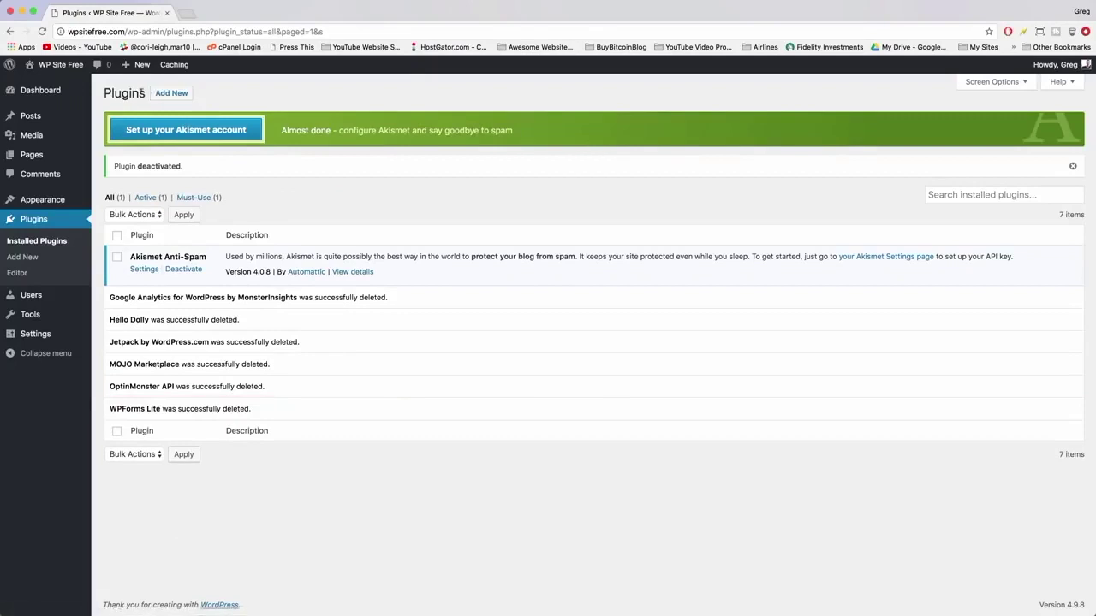
# Step: Search the Add Plugins directory for 'headers and footers'
pyautogui.click(187, 96)
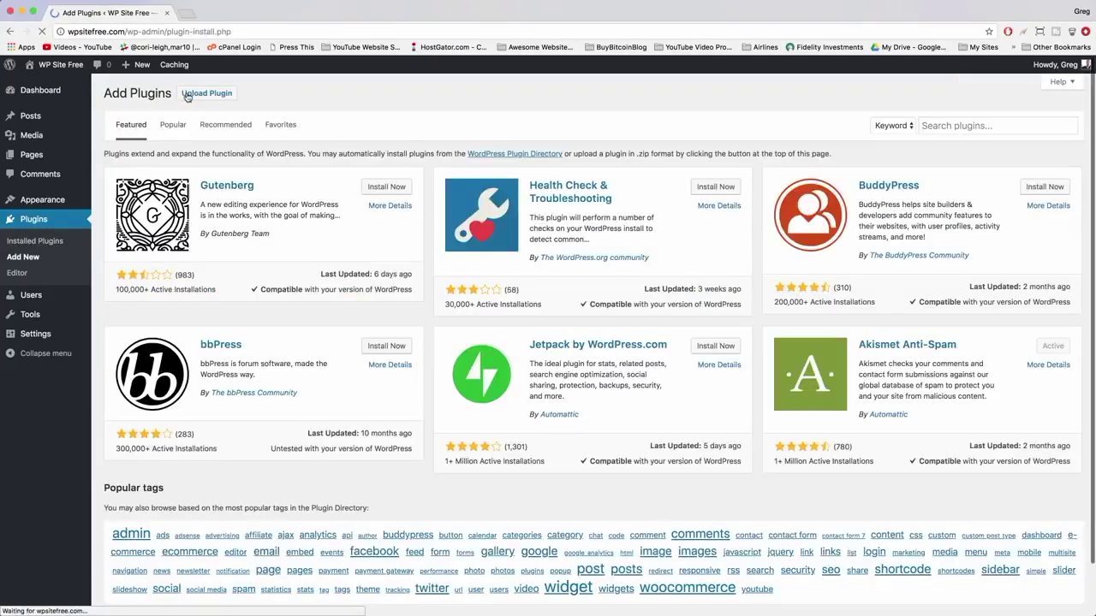
pyautogui.click(996, 125)
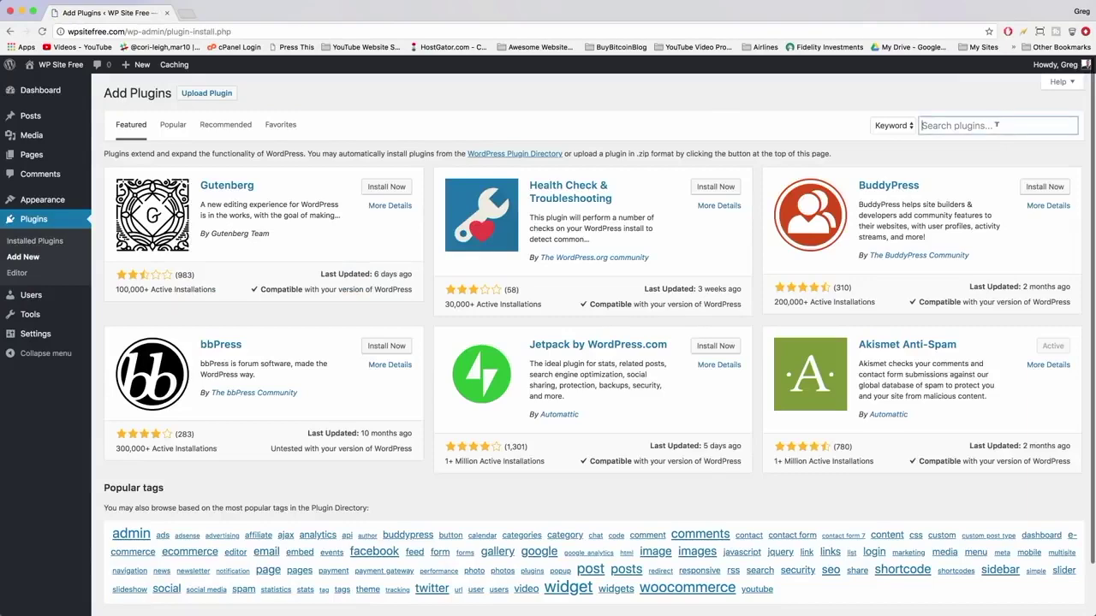
pyautogui.press('Return')
pyautogui.click(953, 126)
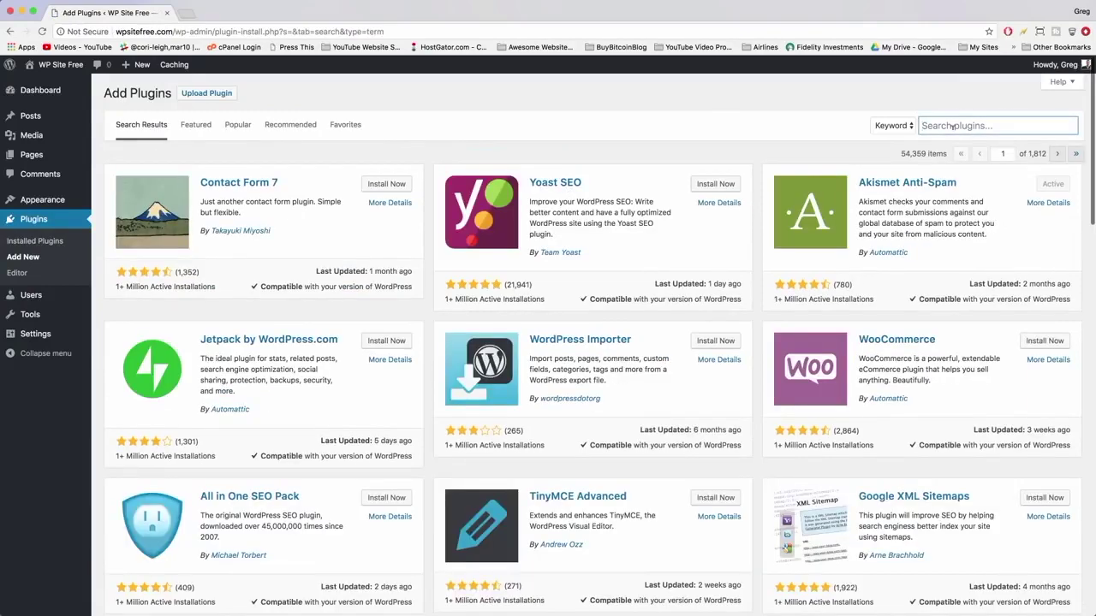
pyautogui.write('headers and footers')
pyautogui.press('Return')
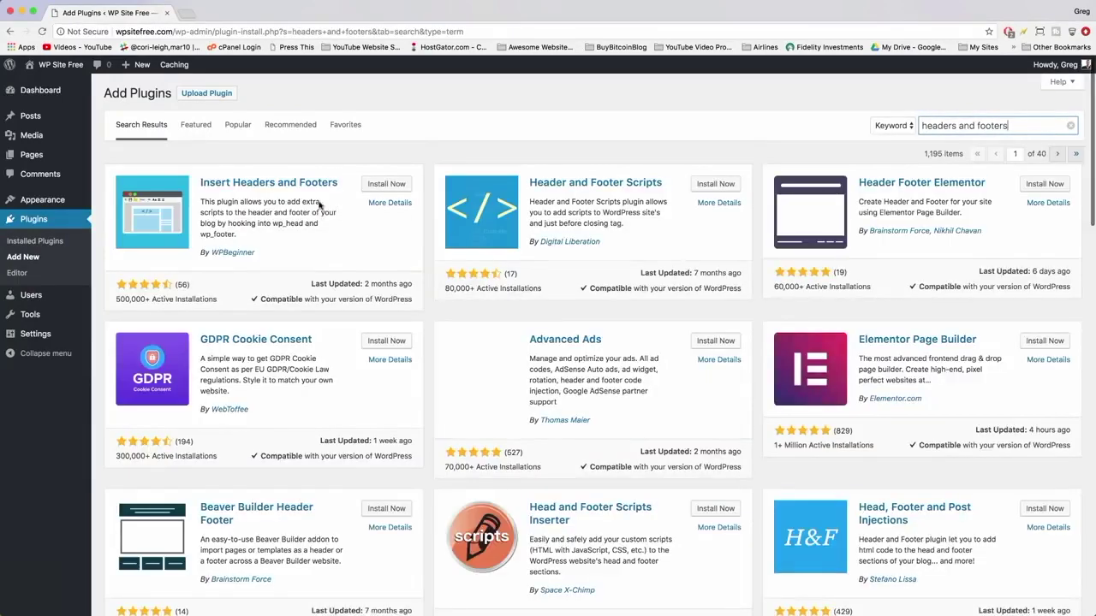
# Step: Check the Insert Headers and Footers listing by WPBeginner and install it
pyautogui.moveTo(196, 182); pyautogui.dragTo(334, 176)
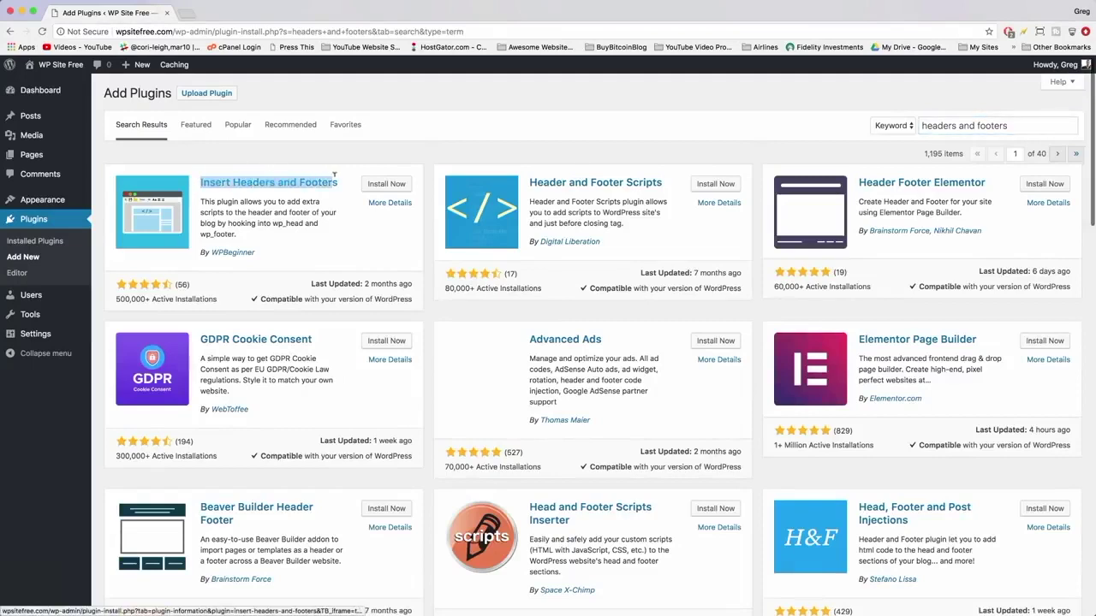
pyautogui.click(342, 238)
pyautogui.moveTo(244, 239); pyautogui.dragTo(201, 202)
pyautogui.click(231, 212)
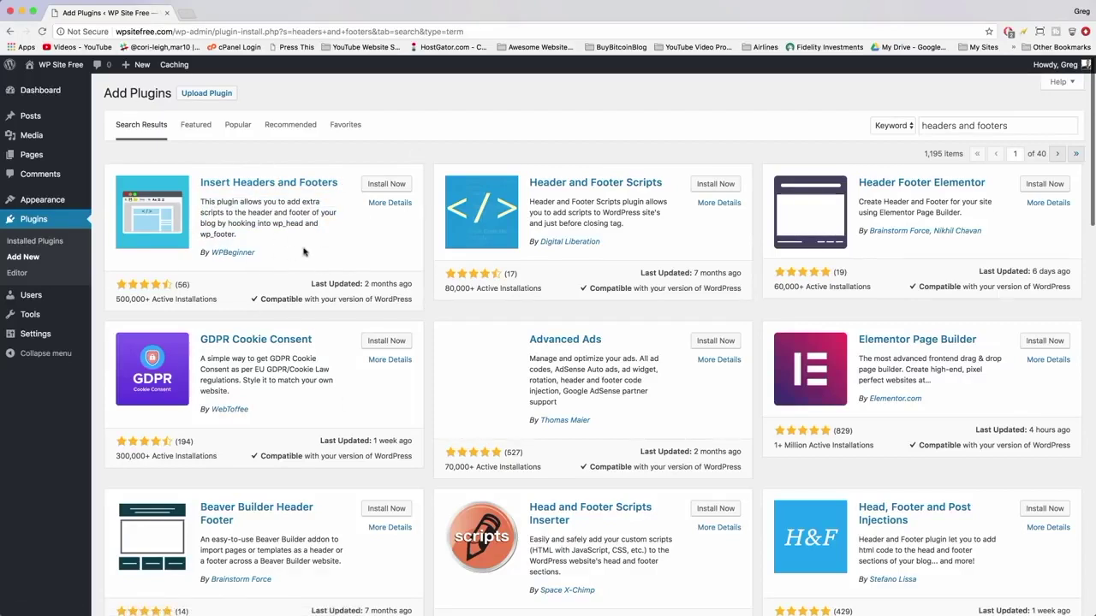
pyautogui.moveTo(261, 251); pyautogui.dragTo(197, 254)
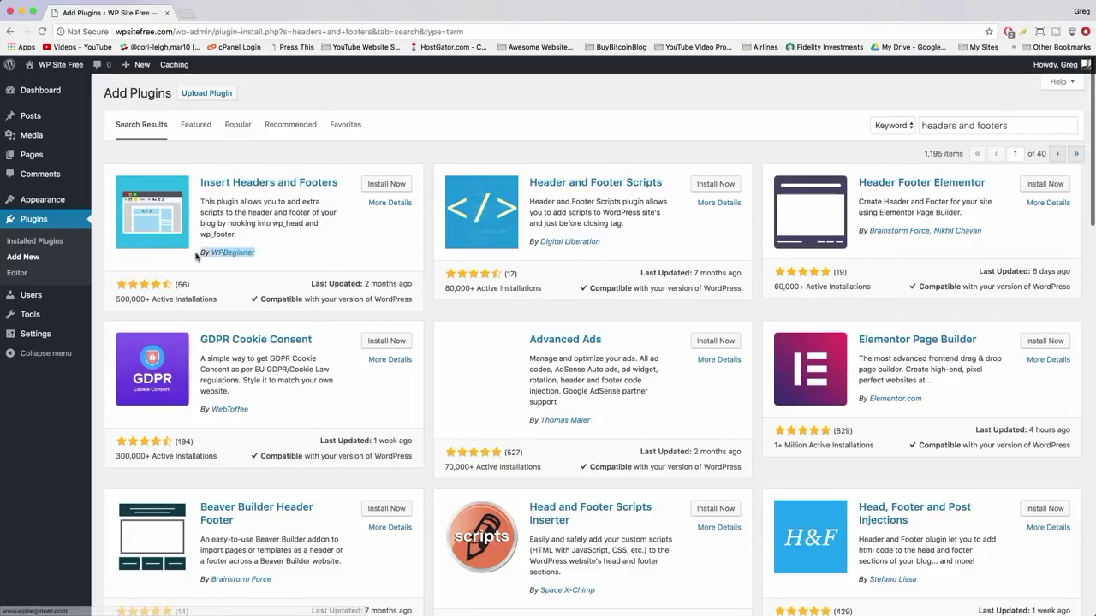
pyautogui.click(252, 251)
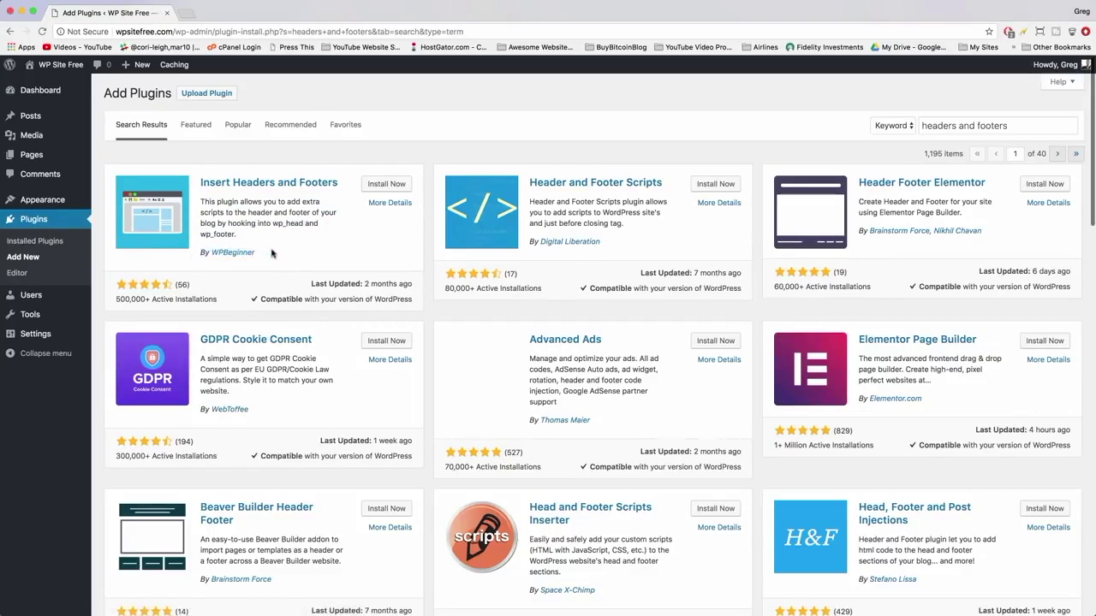
pyautogui.click(394, 181)
pyautogui.click(380, 186)
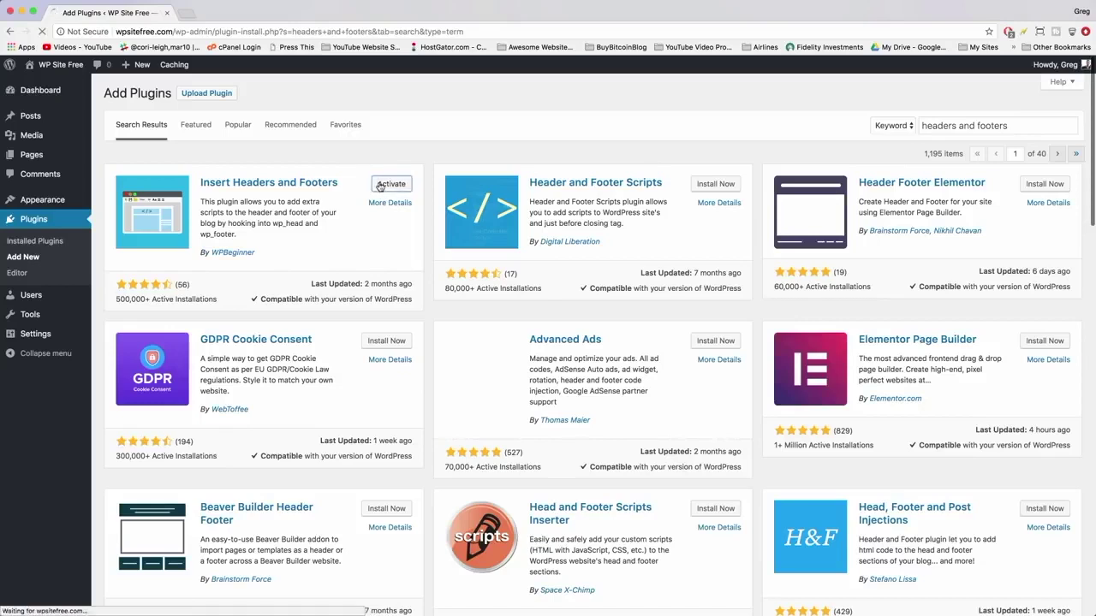
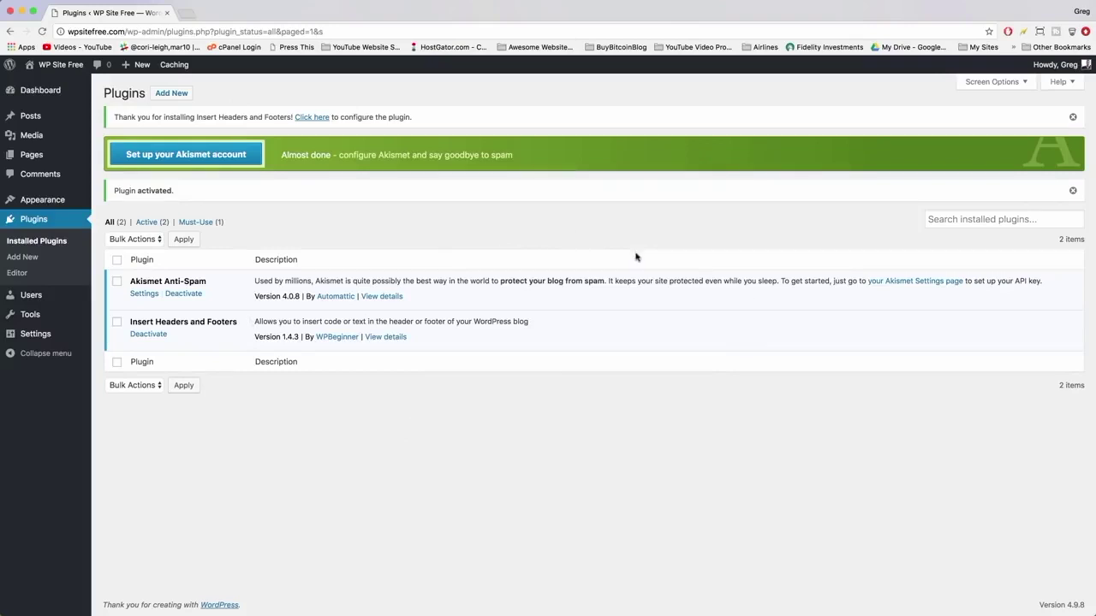
# Step: Find the TF social share plugin in the plugin directory and activate it
pyautogui.click(175, 95)
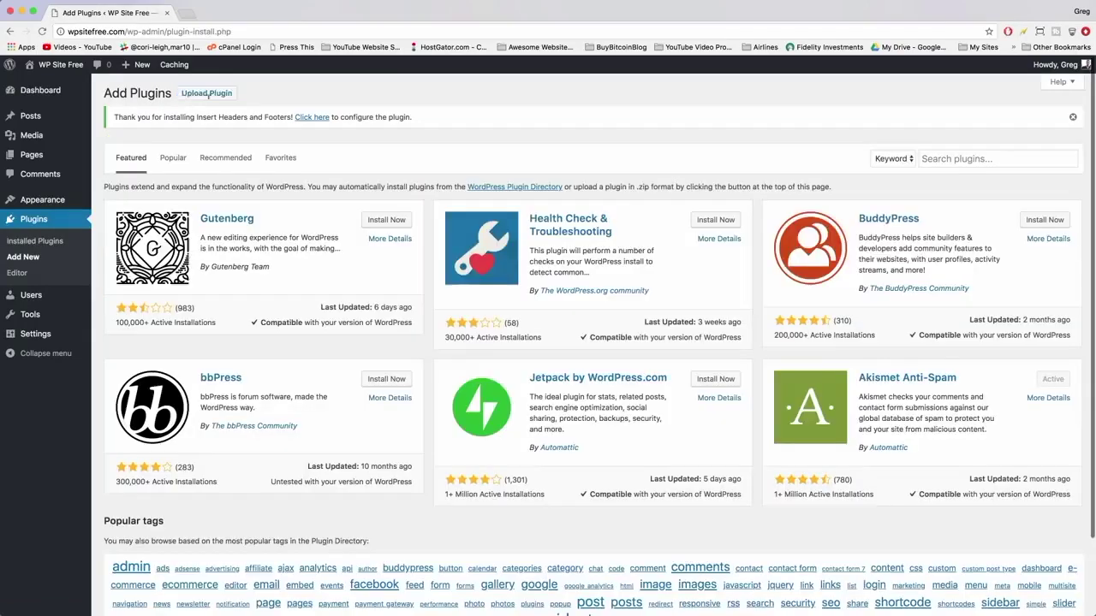
pyautogui.click(942, 158)
pyautogui.write('tf social share')
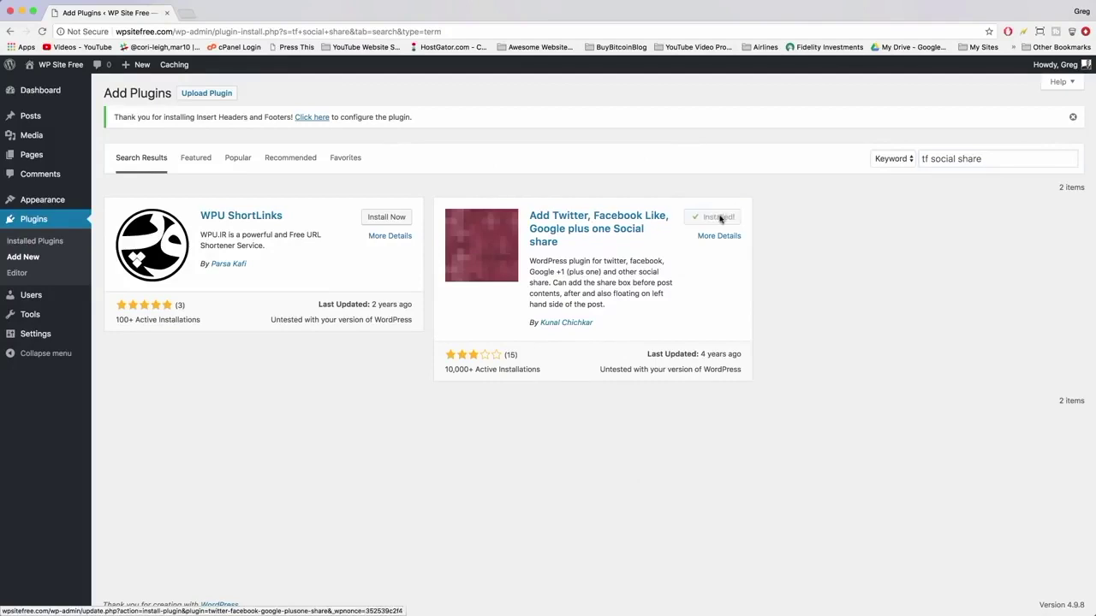
pyautogui.click(720, 217)
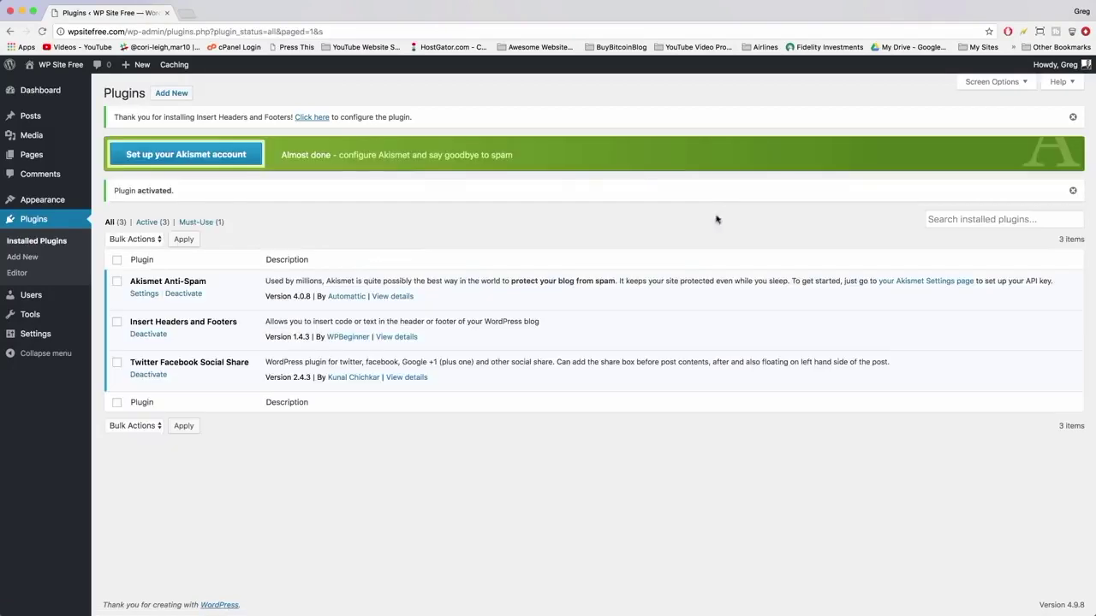
# Step: Search for 'contact form 7', then install and activate Contact Form 7
pyautogui.click(171, 94)
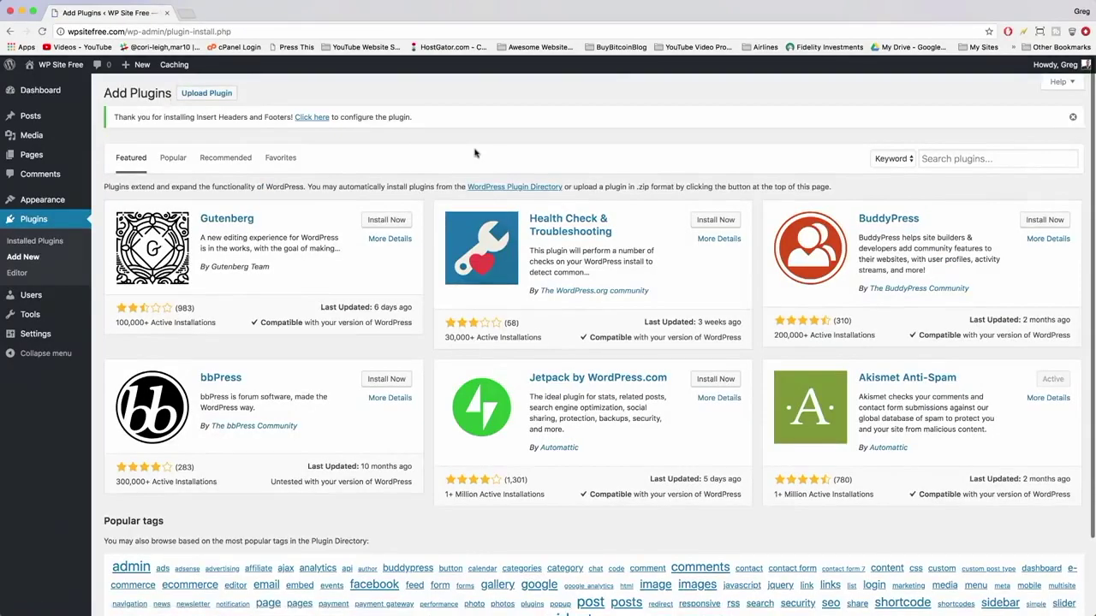
pyautogui.click(951, 158)
pyautogui.write('contact')
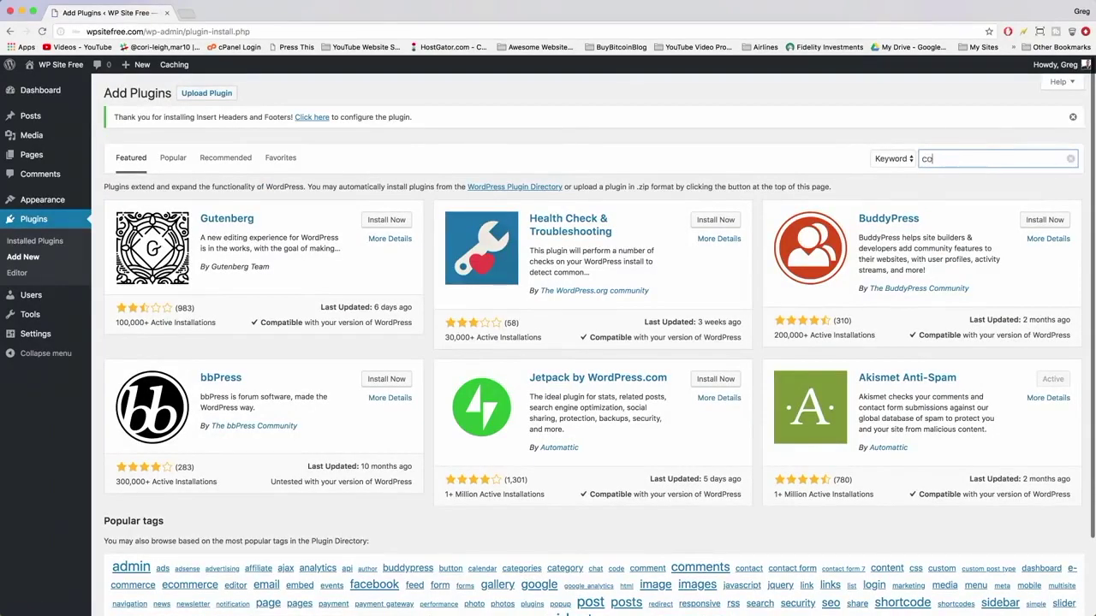
pyautogui.write(' form 7')
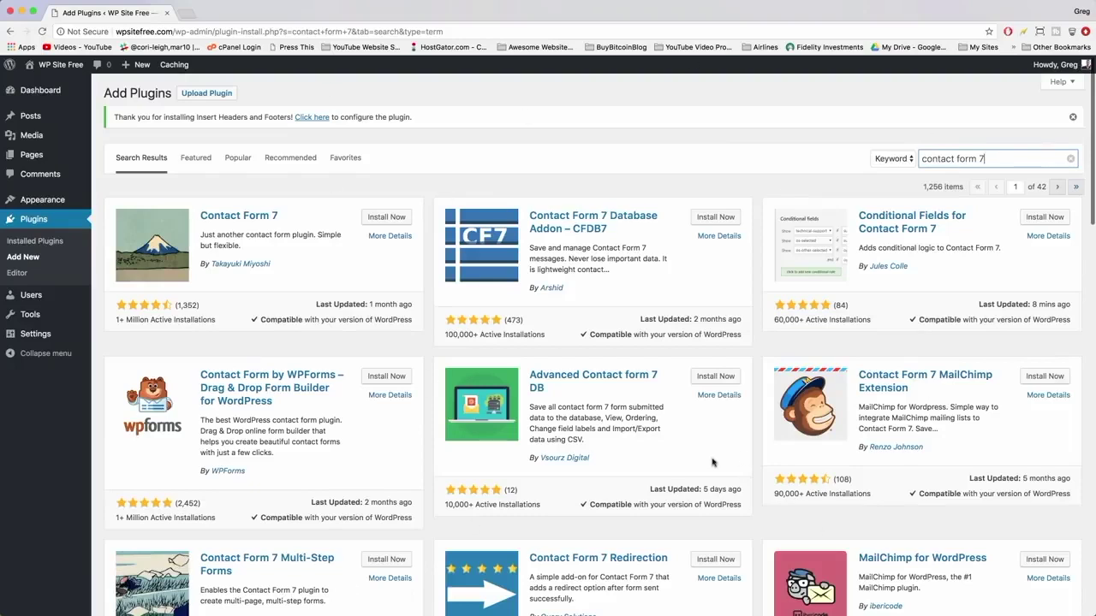
pyautogui.click(386, 220)
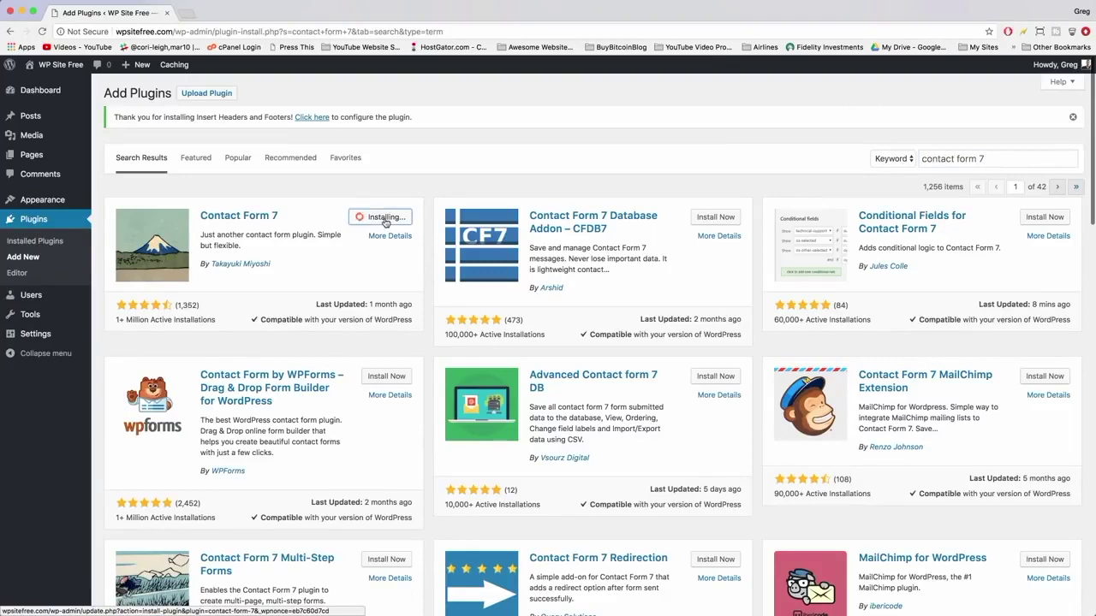
pyautogui.click(390, 219)
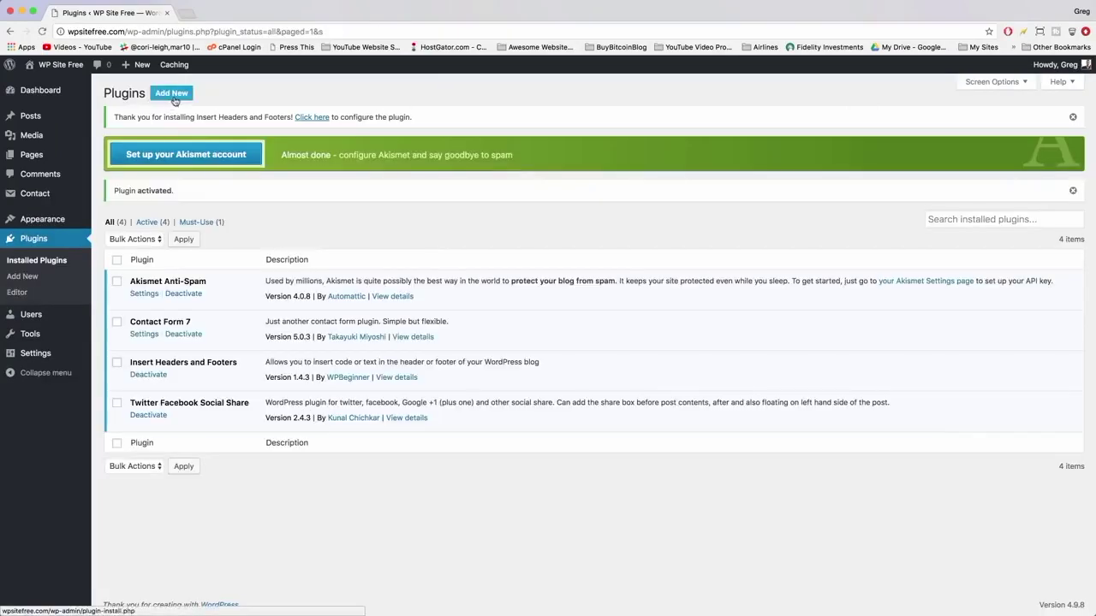
# Step: Search the plugin directory for Yoast SEO, then install and activate it
pyautogui.click(171, 93)
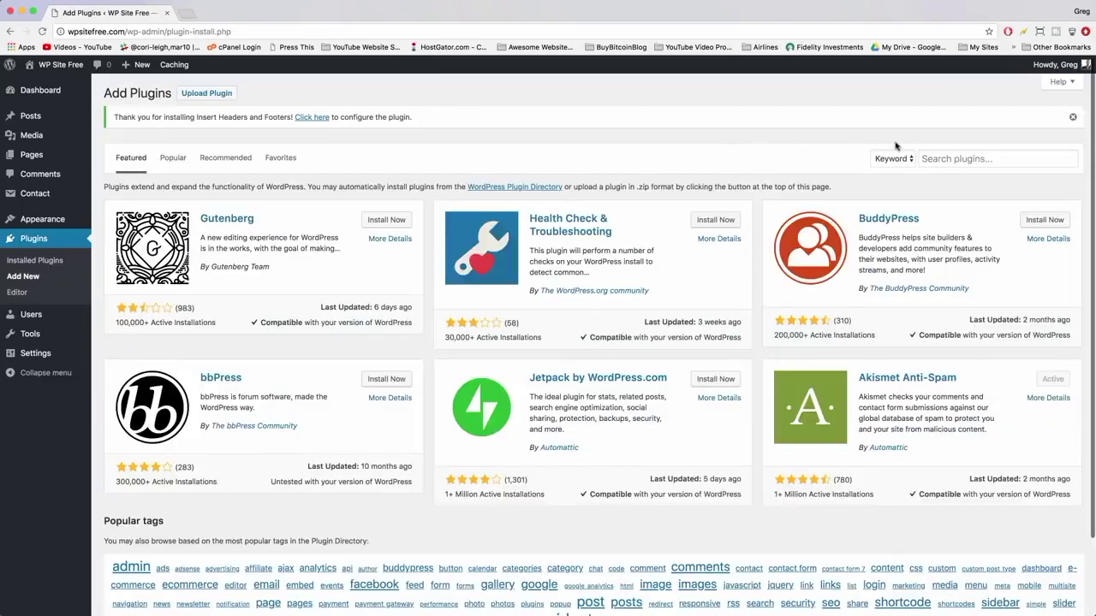
pyautogui.click(939, 158)
pyautogui.write('y')
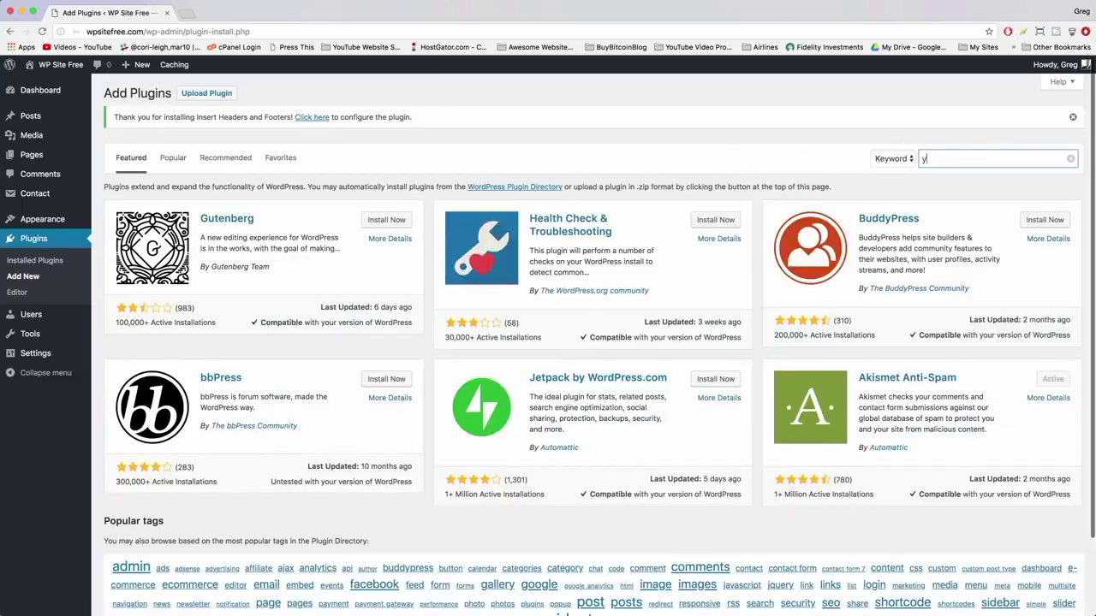
pyautogui.write('osst')
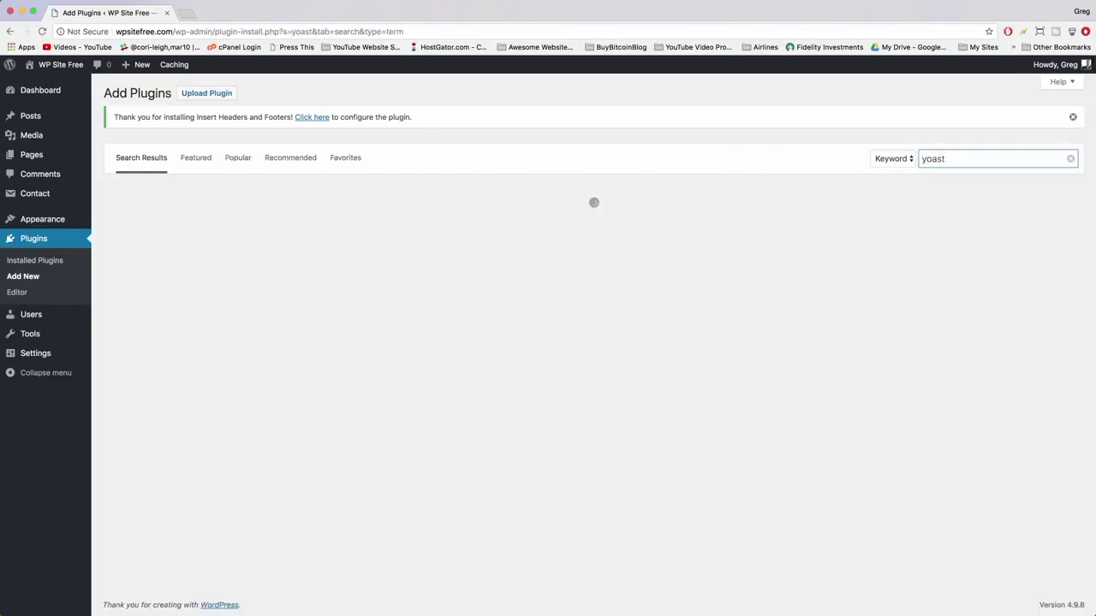
pyautogui.write(' seo')
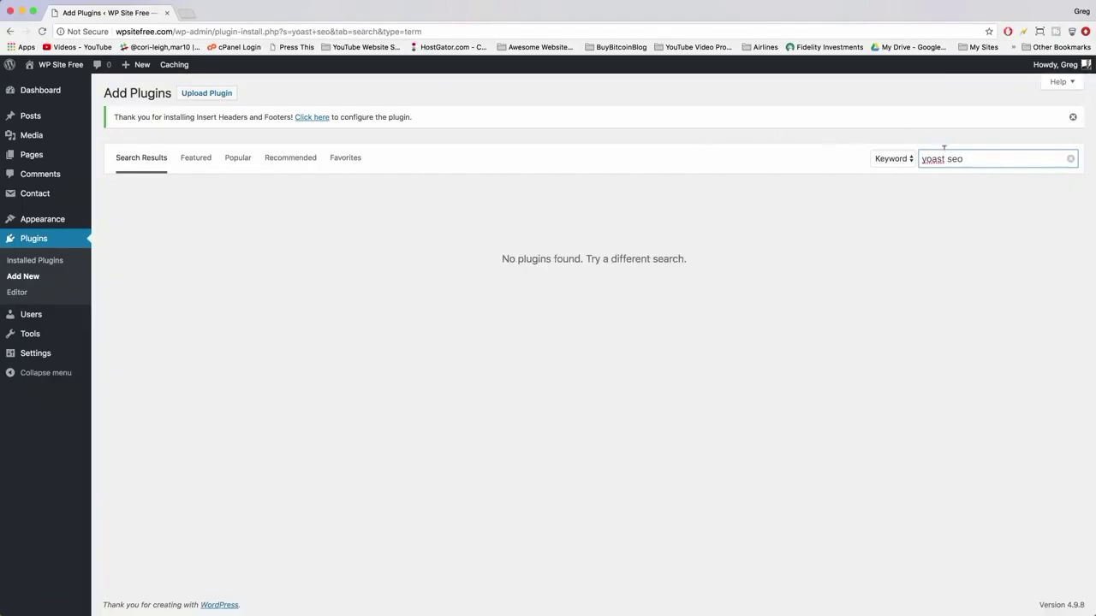
pyautogui.press('BackSpace')
pyautogui.press('BackSpace')
pyautogui.press('BackSpace')
pyautogui.press('BackSpace')
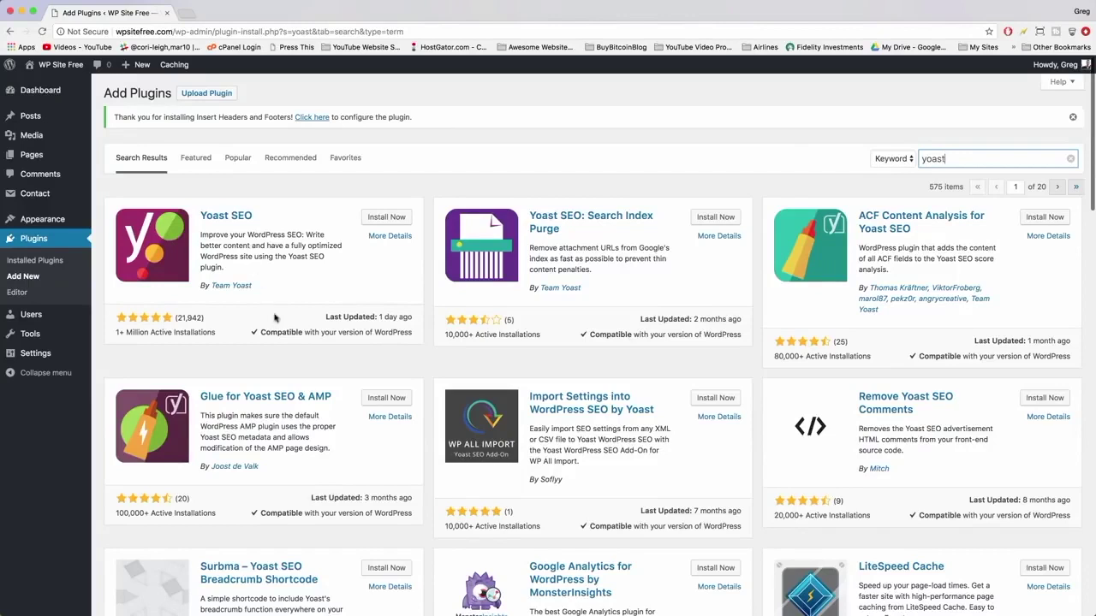
pyautogui.click(385, 219)
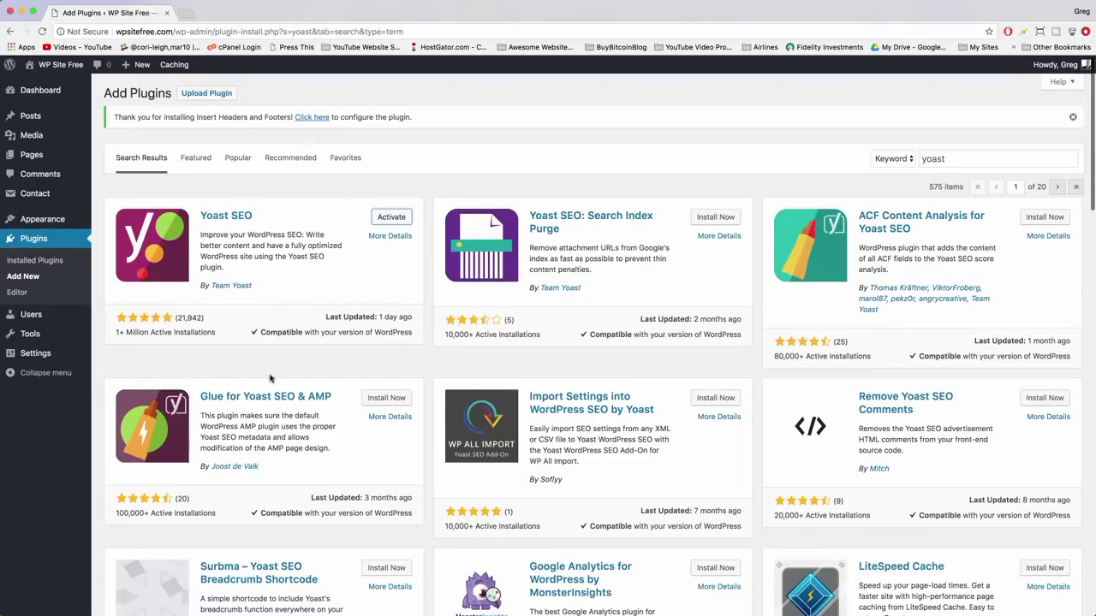
pyautogui.click(394, 220)
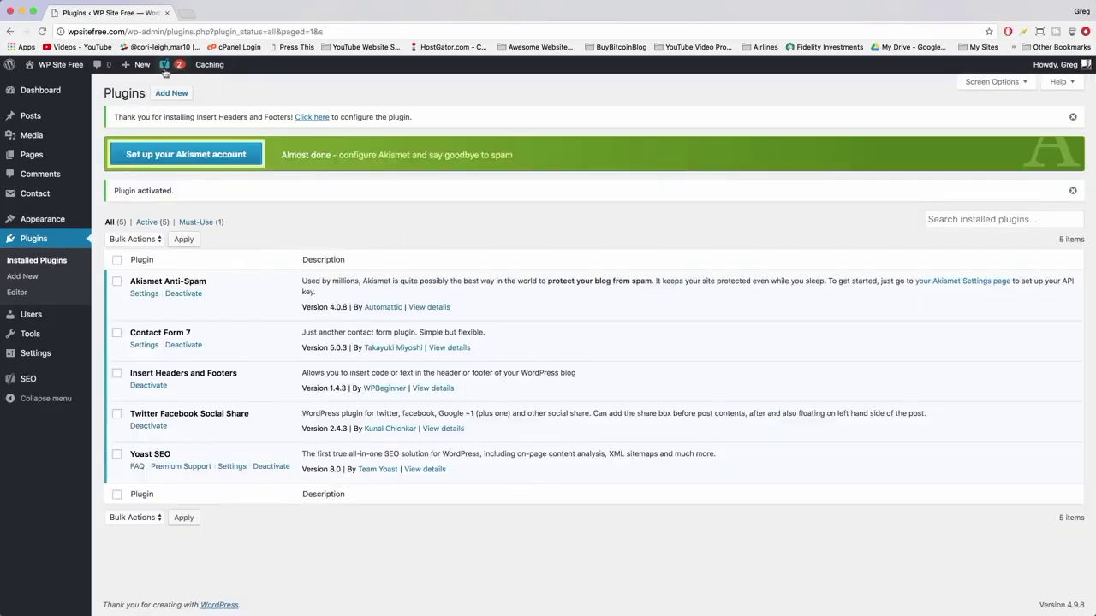
pyautogui.moveTo(168, 71)
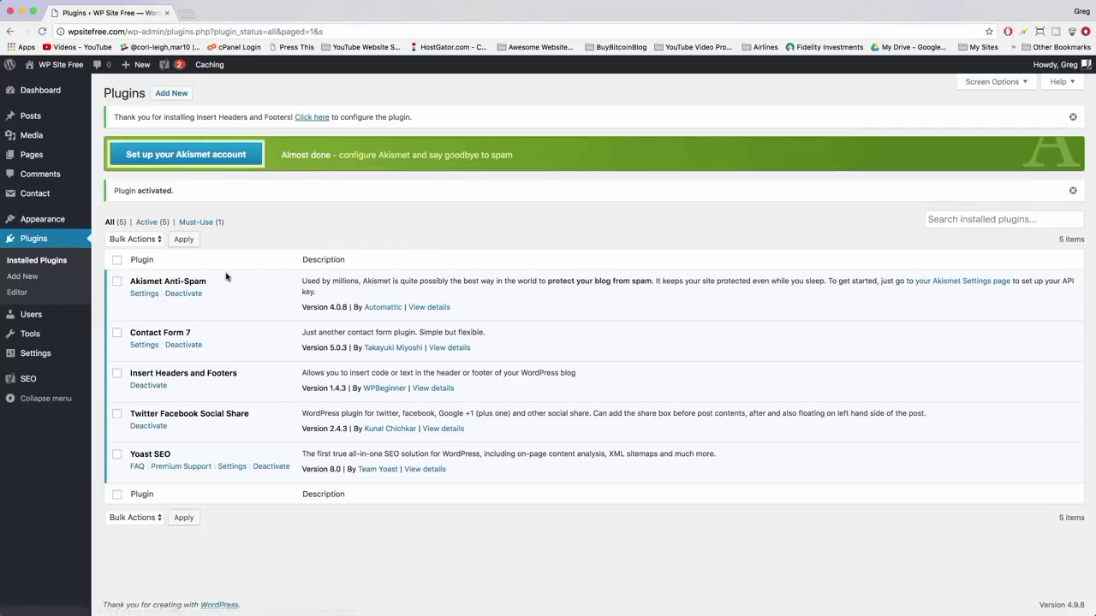
# Step: Review the installed themes, checking the Twenty Fifteen and Twenty Sixteen details
pyautogui.click(42, 221)
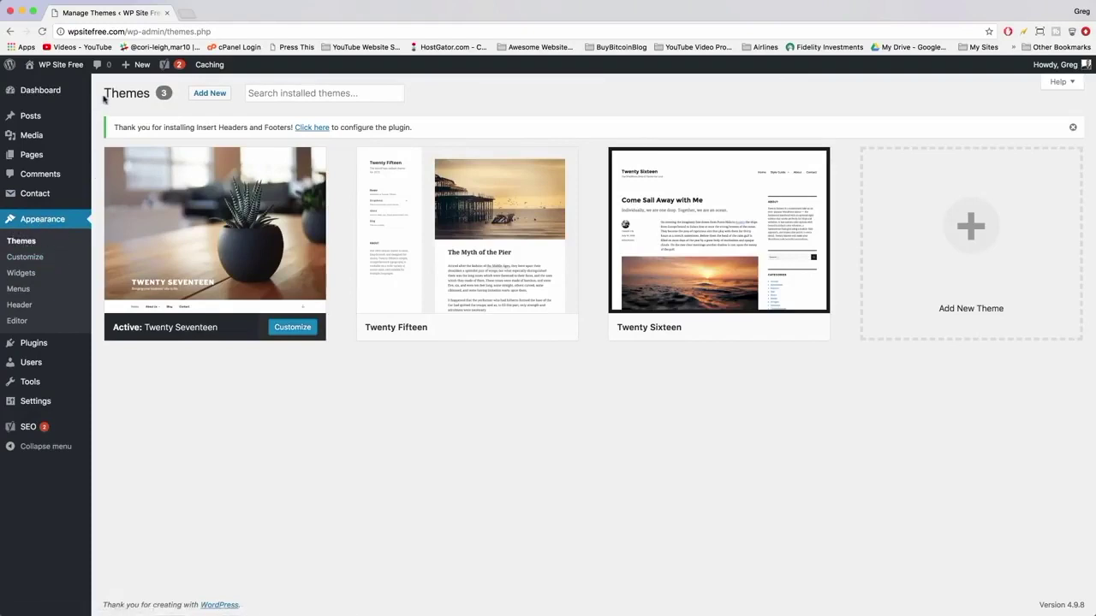
pyautogui.moveTo(104, 89); pyautogui.dragTo(151, 92)
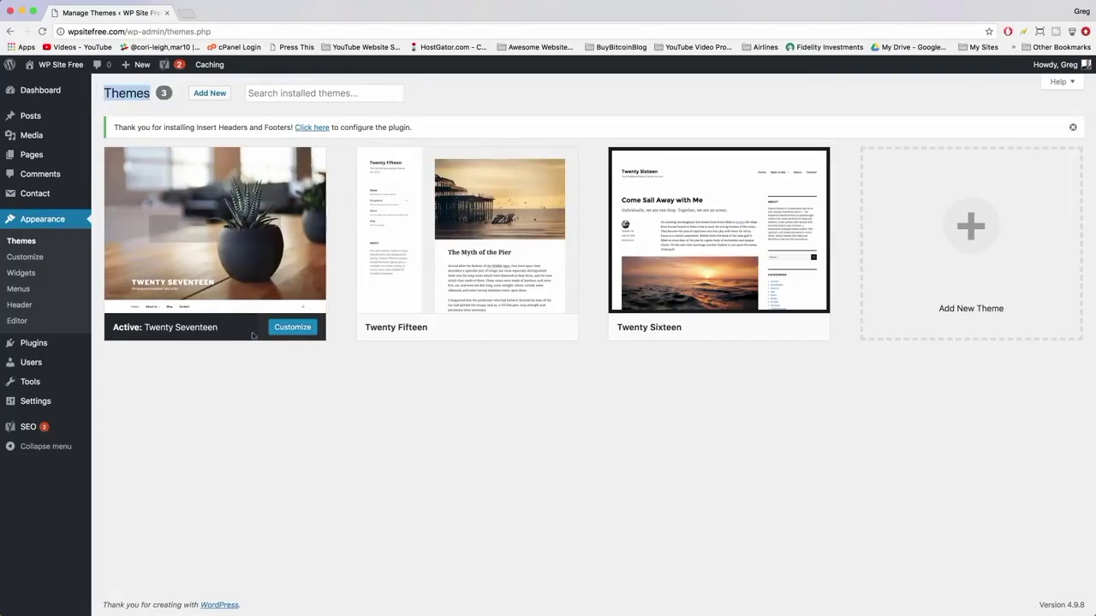
pyautogui.click(297, 465)
pyautogui.moveTo(199, 238)
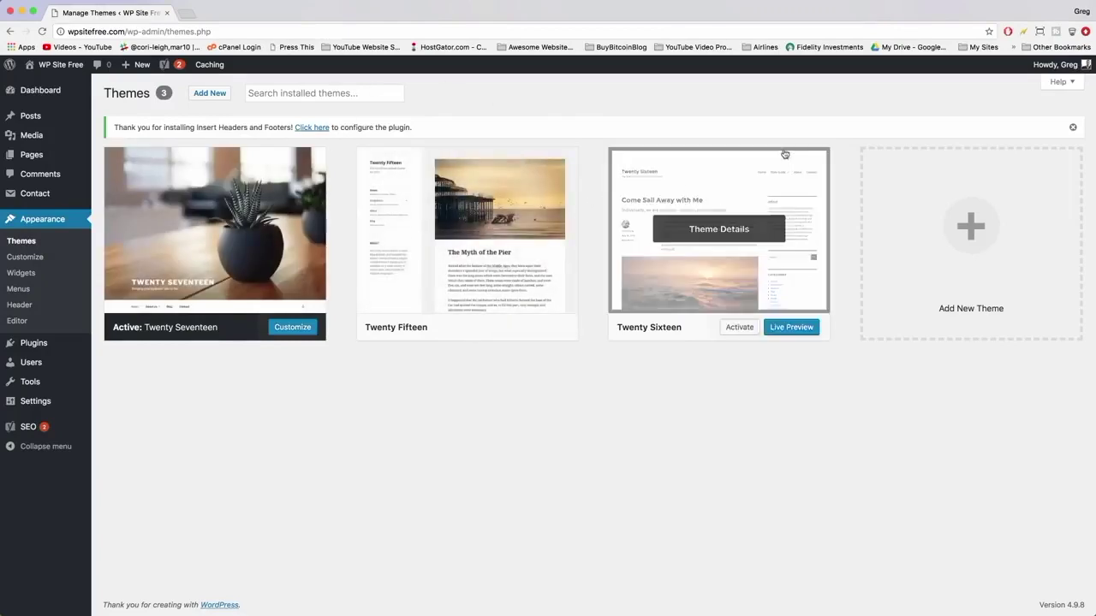
pyautogui.click(524, 197)
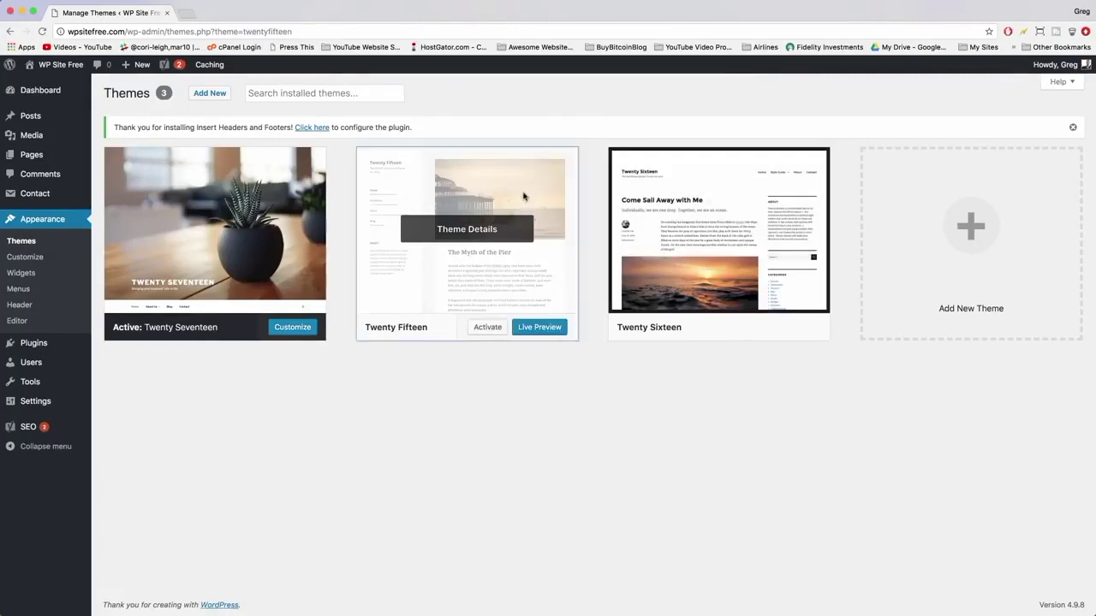
pyautogui.click(987, 124)
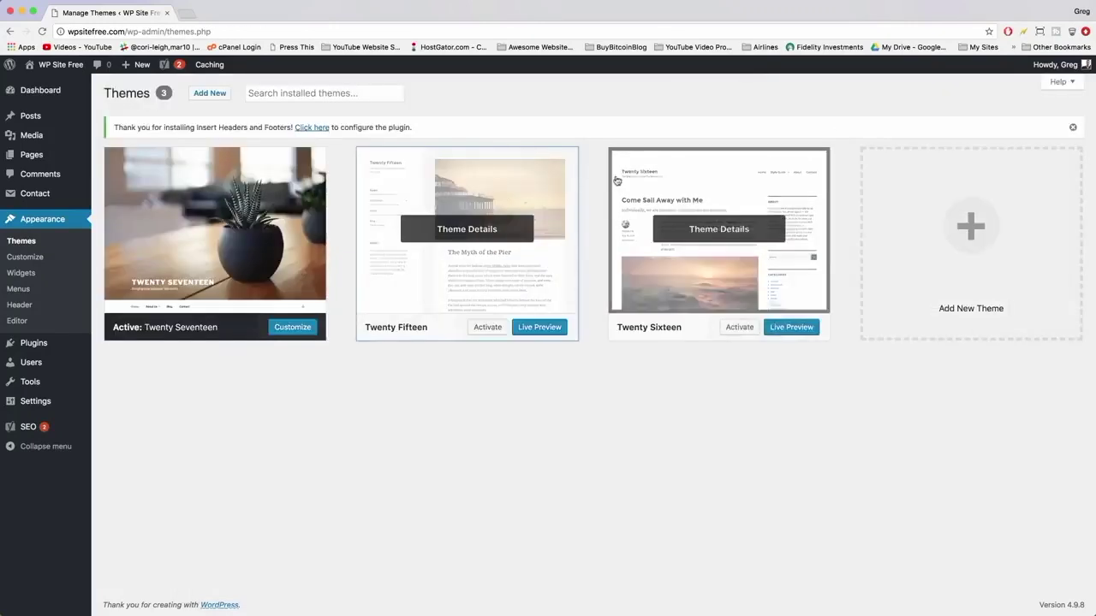
pyautogui.click(617, 180)
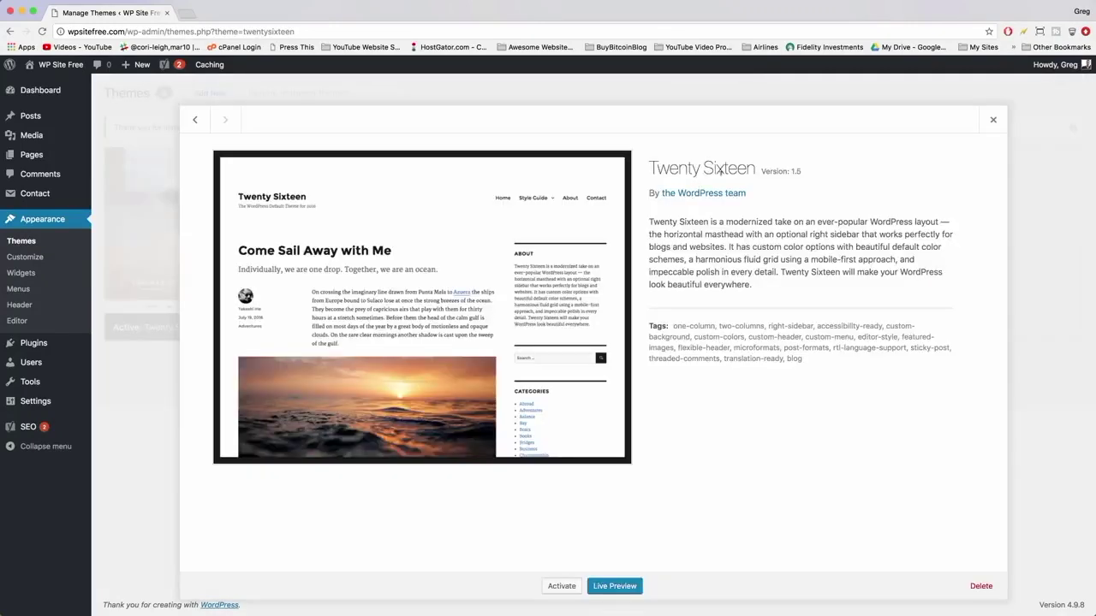
pyautogui.click(991, 120)
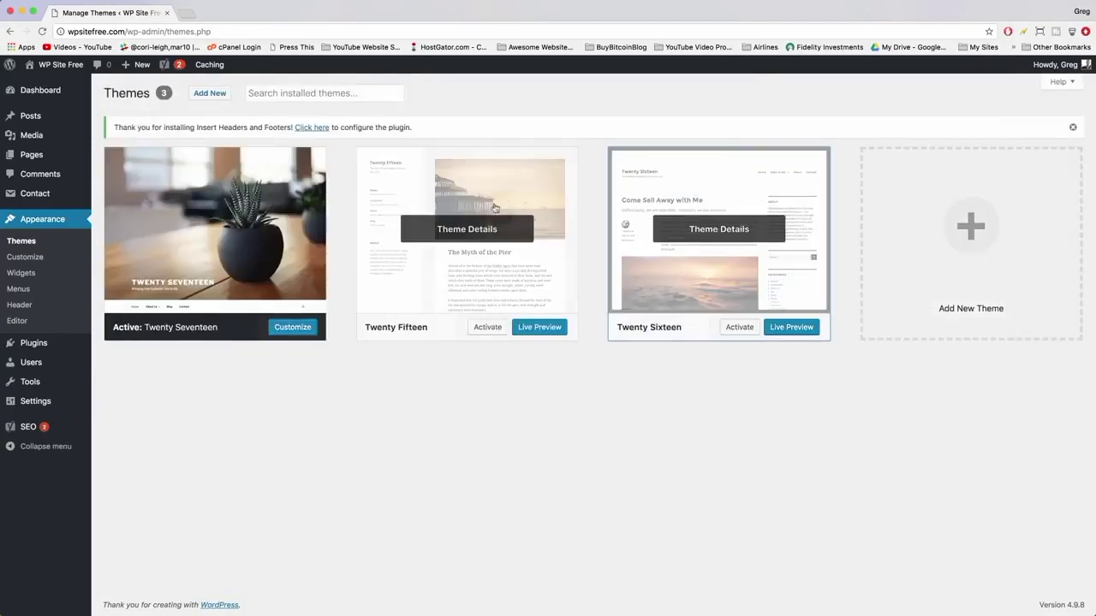
# Step: Delete the Twenty Fifteen theme and confirm the deletion
pyautogui.click(542, 194)
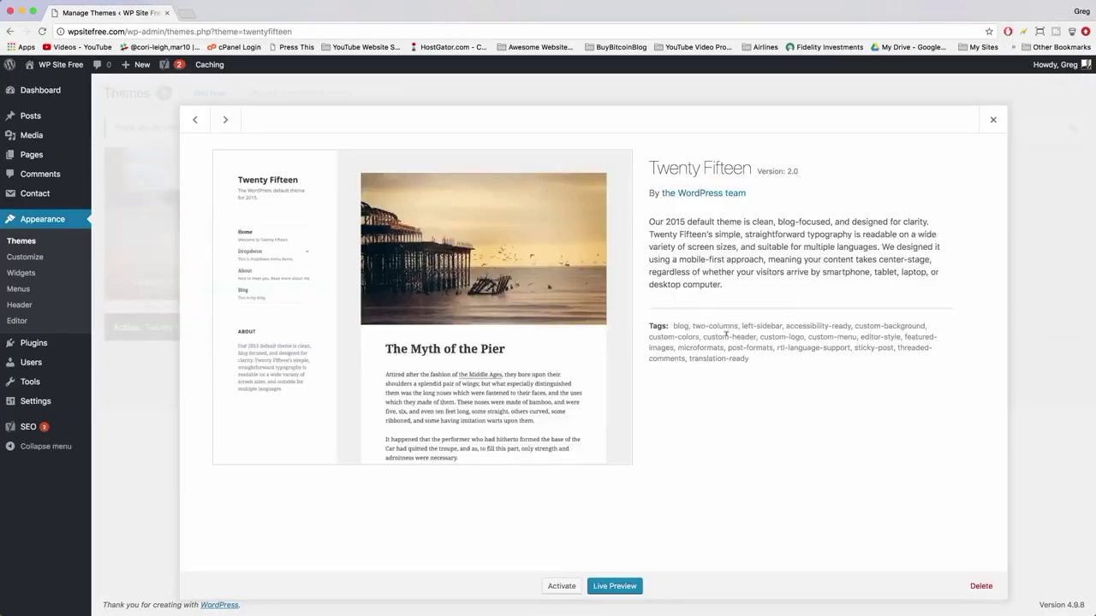
pyautogui.click(981, 587)
pyautogui.click(637, 131)
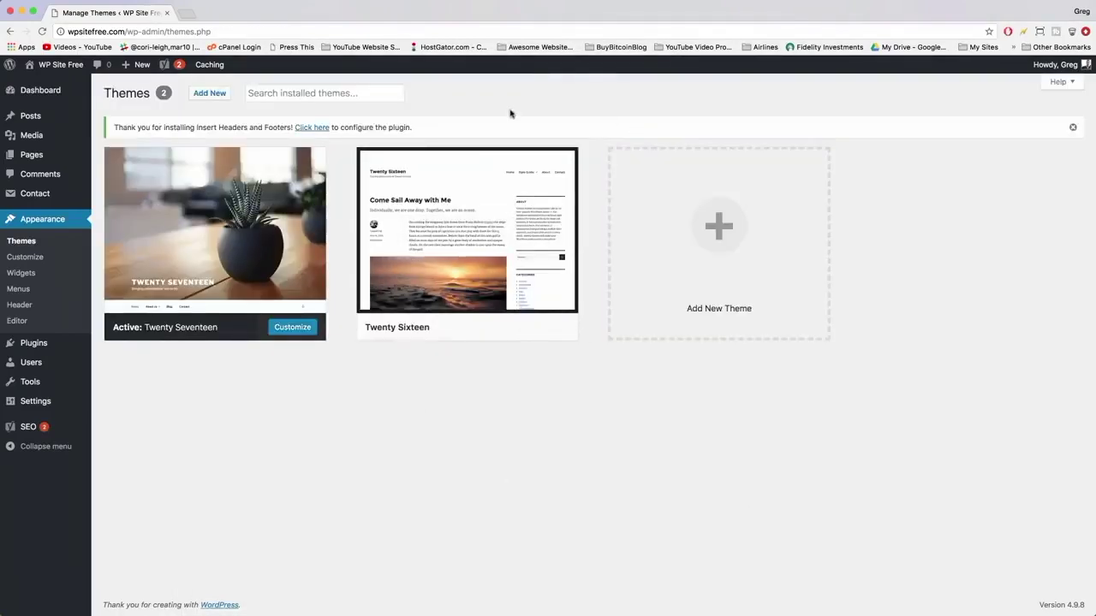
pyautogui.moveTo(227, 256)
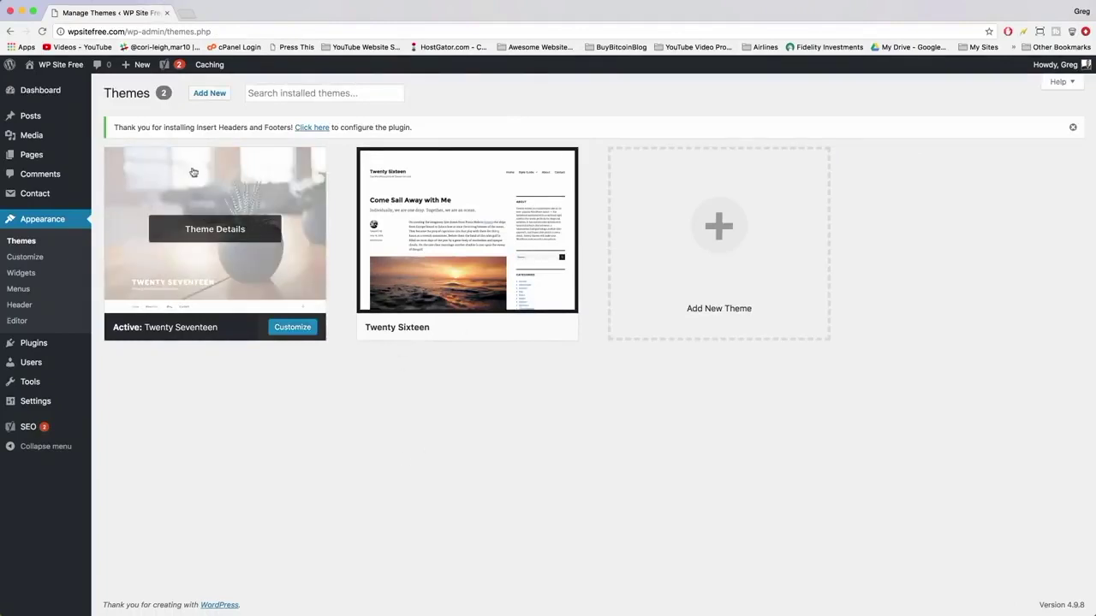
pyautogui.moveTo(57, 67)
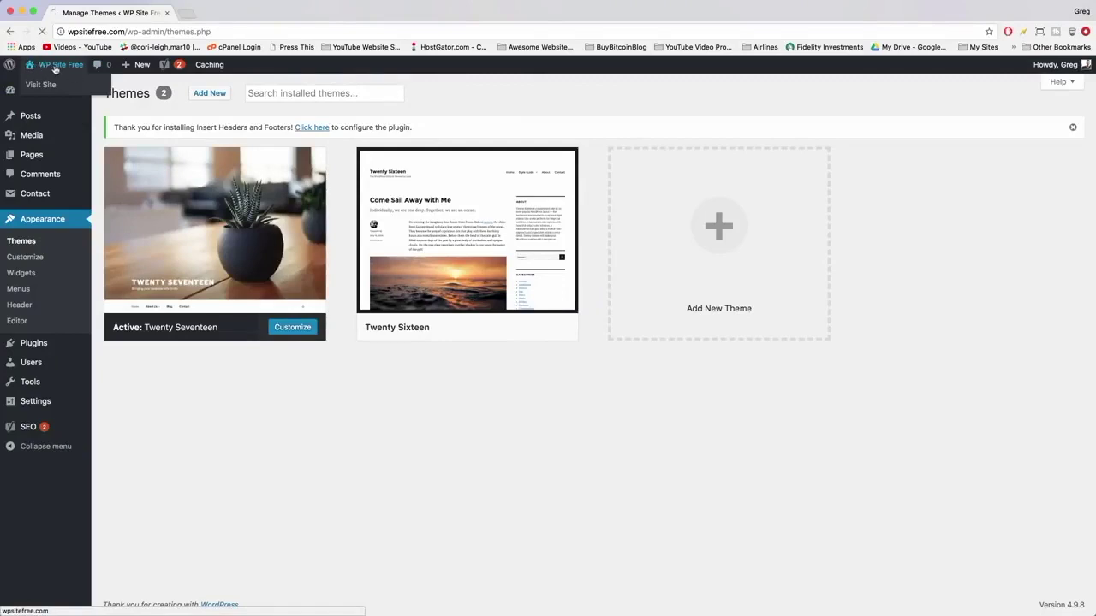
pyautogui.click(55, 68)
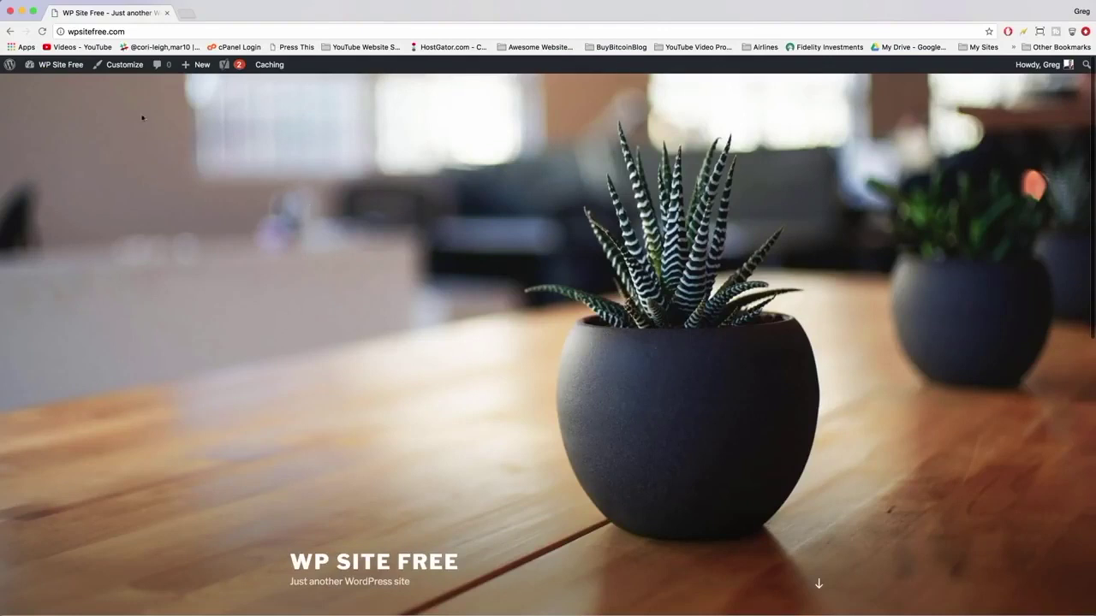
pyautogui.click(49, 68)
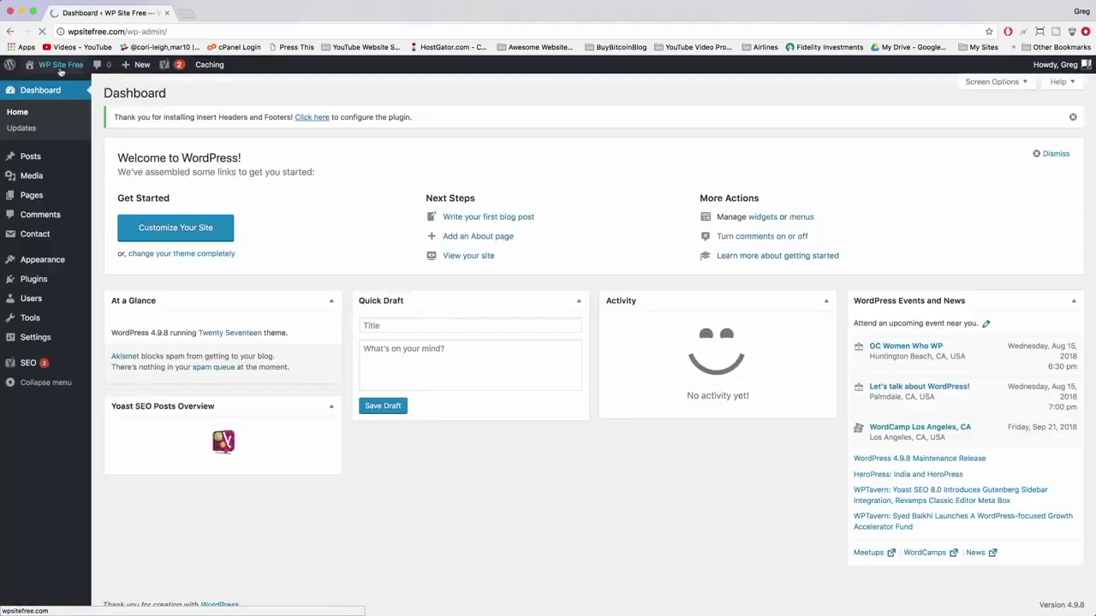
pyautogui.moveTo(63, 72)
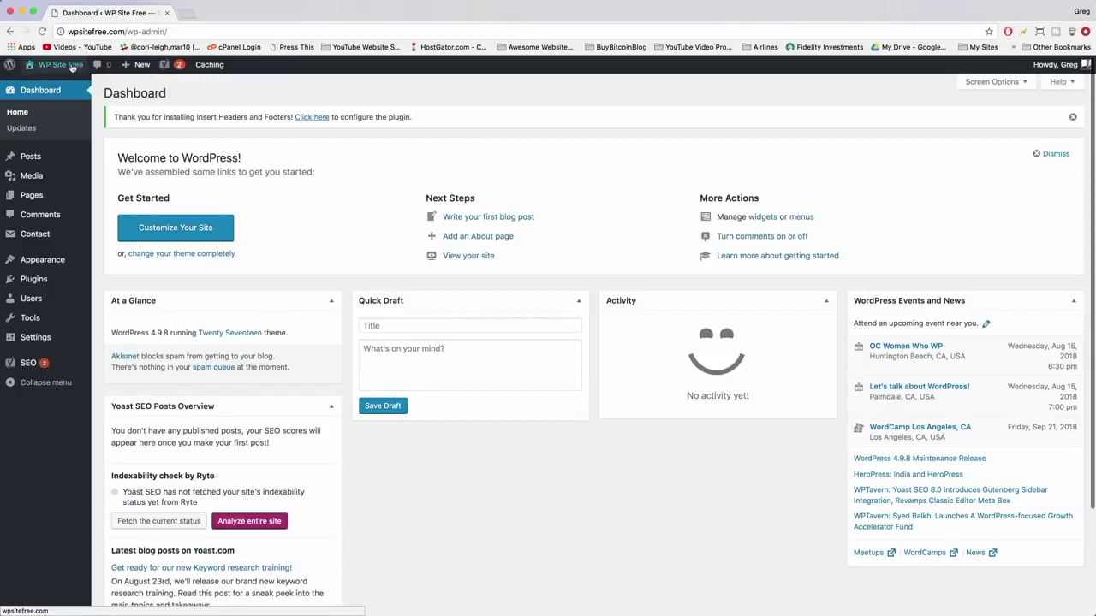
pyautogui.click(53, 85)
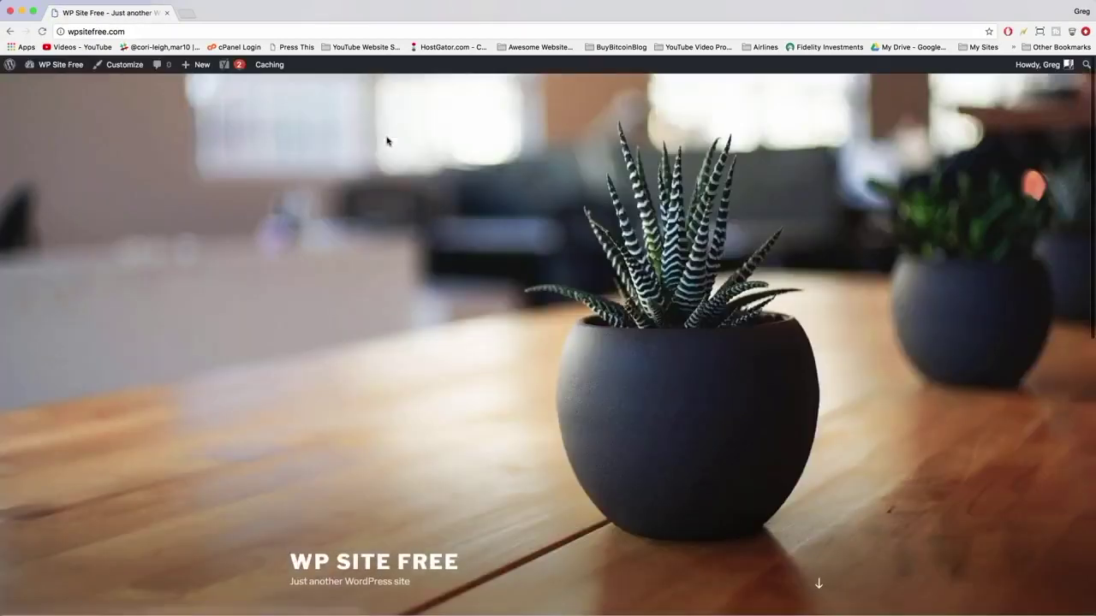
pyautogui.scroll(-3, 511, 285)
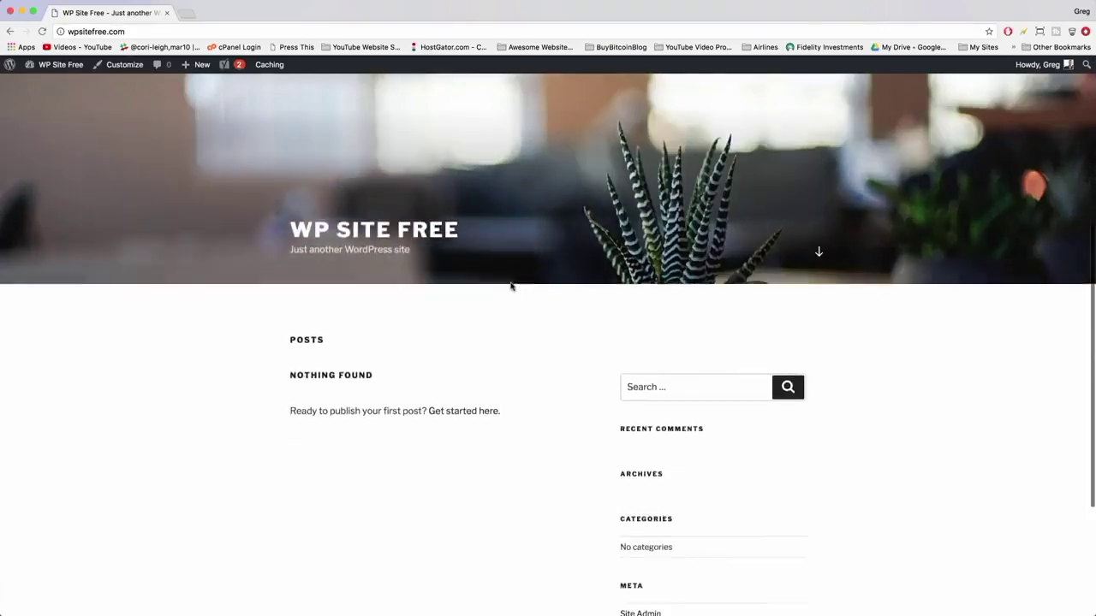
pyautogui.scroll(5, 511, 285)
pyautogui.scroll(-5, 511, 286)
pyautogui.scroll(-5, 511, 286)
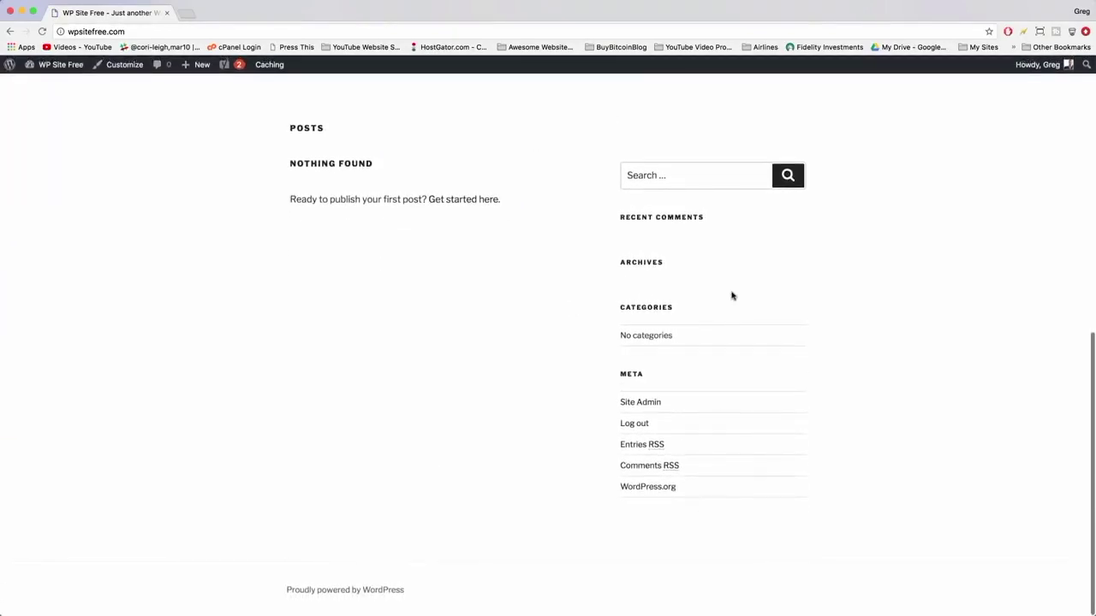
pyautogui.scroll(5, 694, 487)
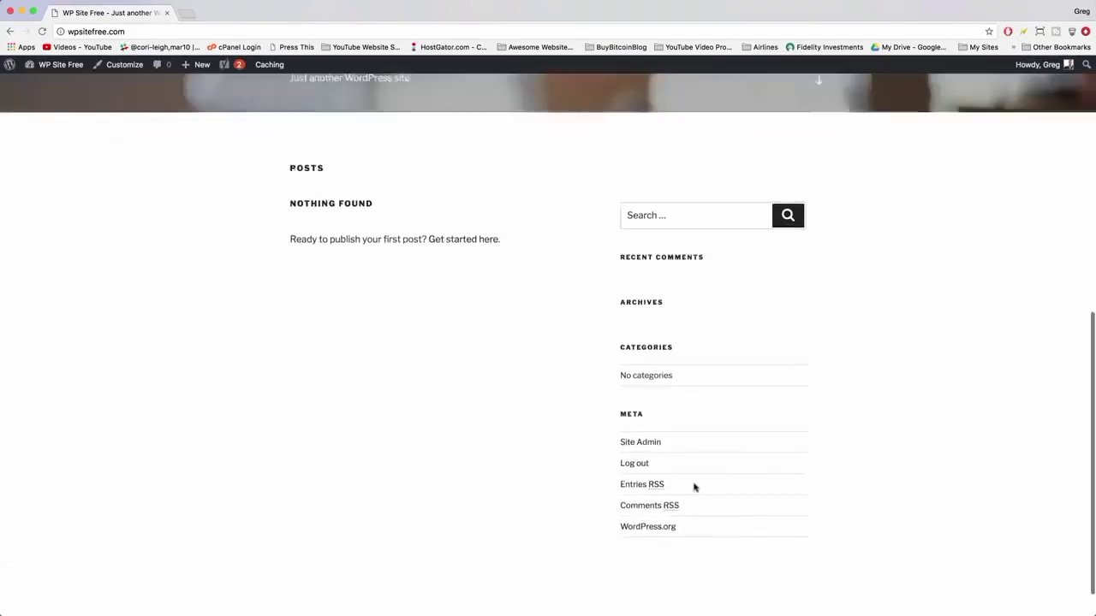
pyautogui.scroll(6, 695, 487)
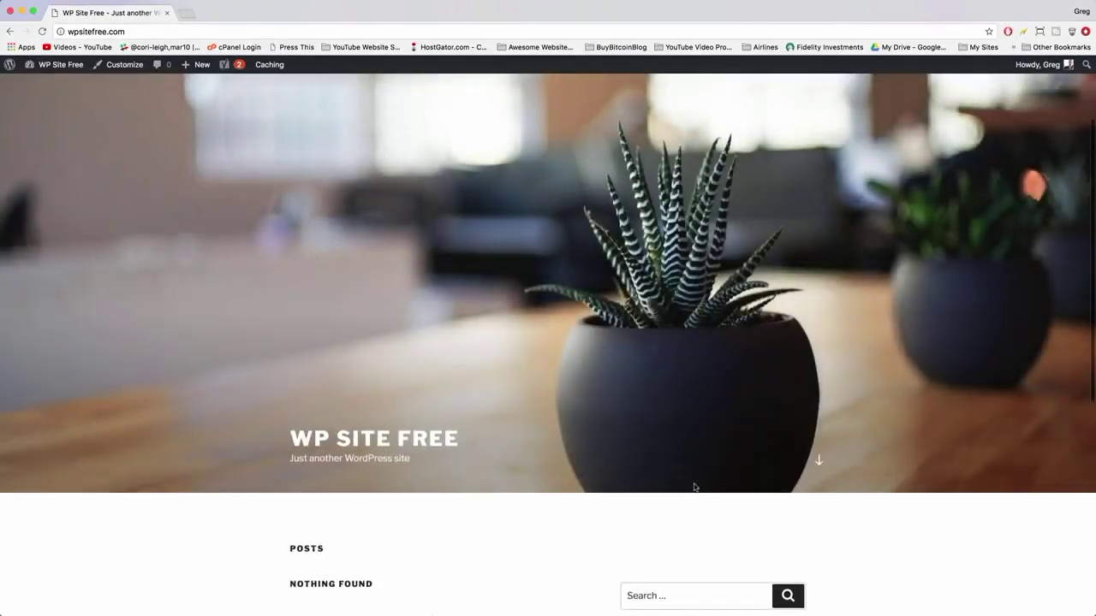
pyautogui.scroll(2, 695, 487)
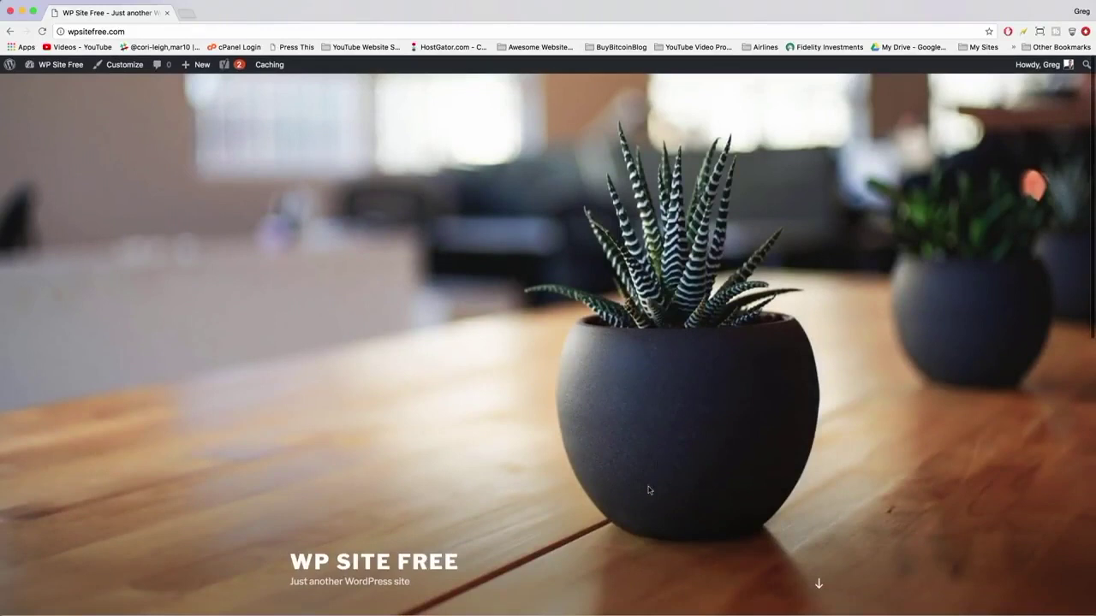
pyautogui.scroll(-9, 435, 296)
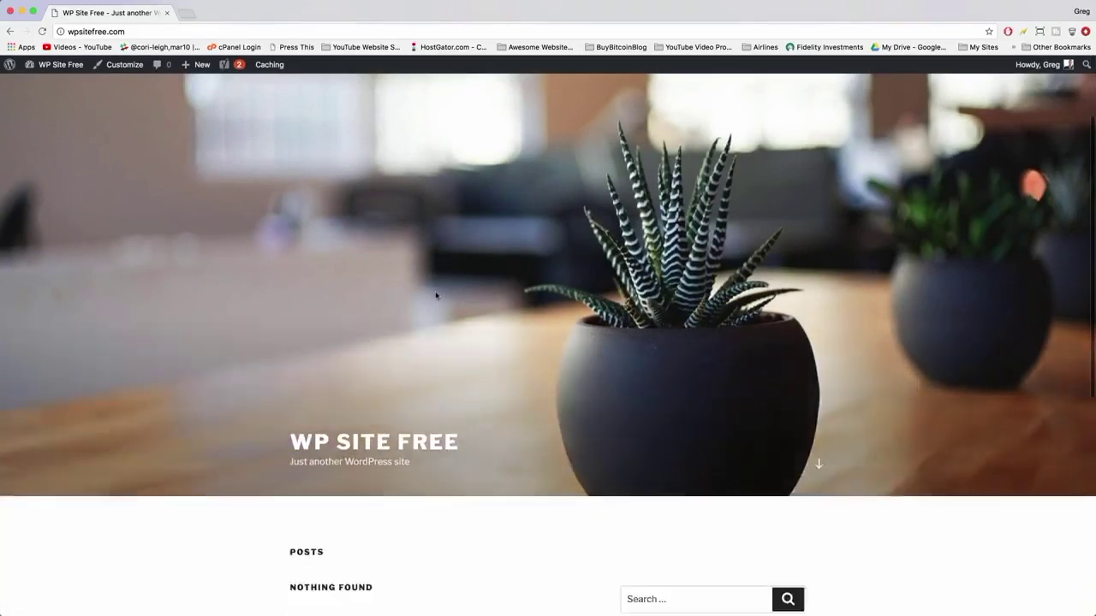
pyautogui.scroll(-4, 516, 324)
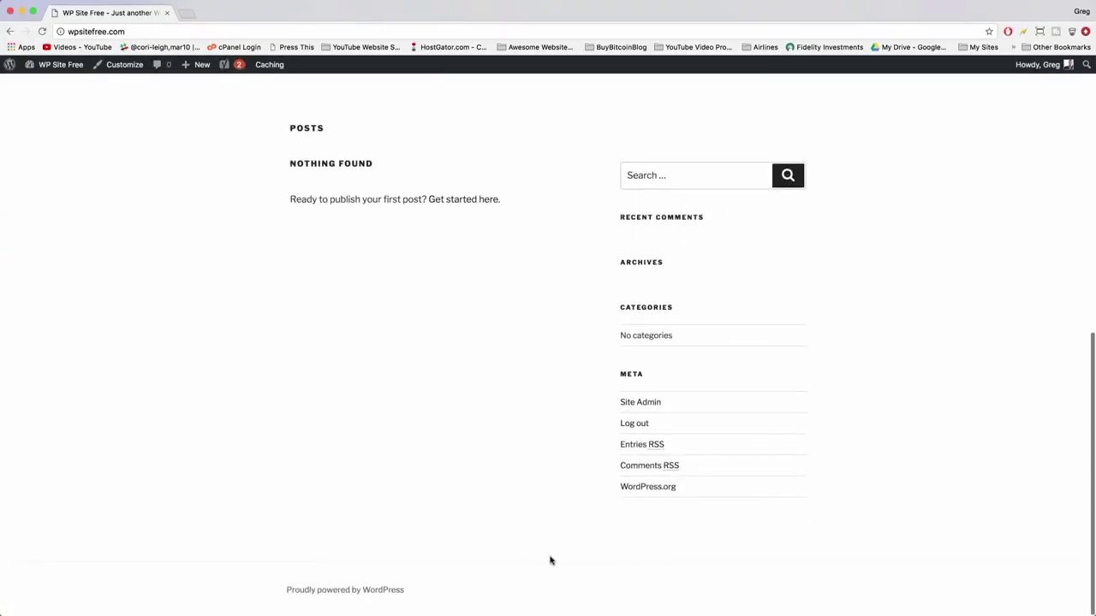
pyautogui.scroll(13, 551, 561)
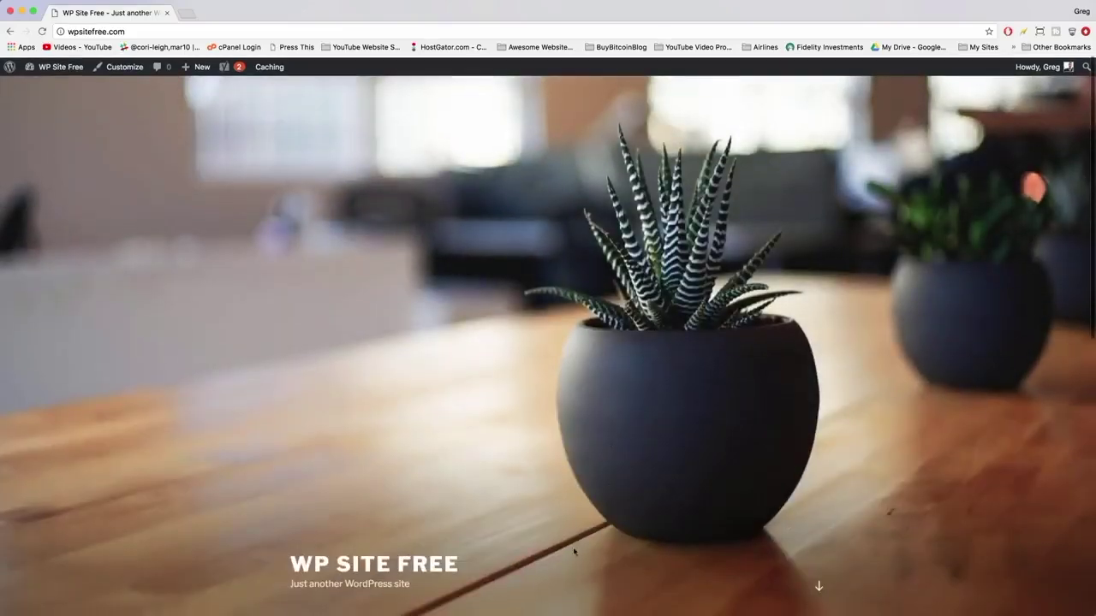
pyautogui.click(55, 64)
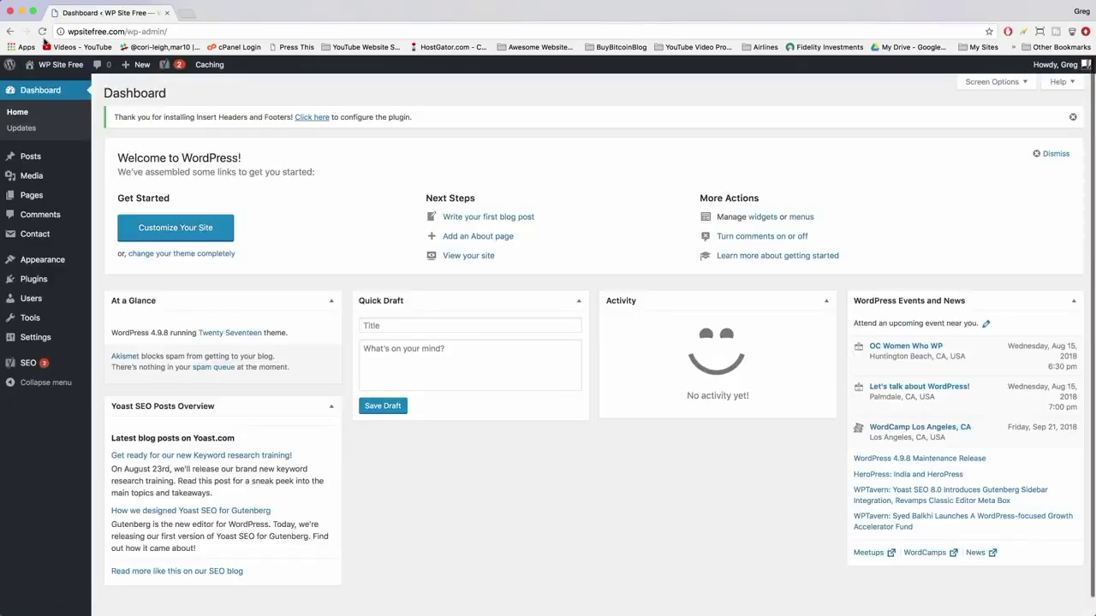
# Step: Browse installable themes under Add New, viewing the Popular and Latest lists
pyautogui.click(44, 261)
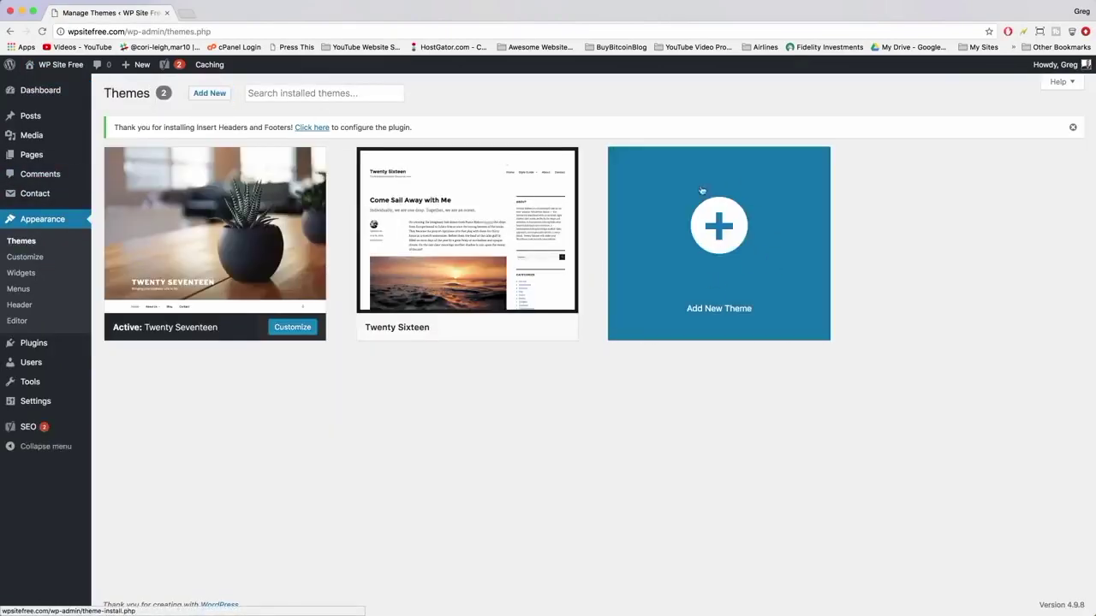
pyautogui.click(761, 210)
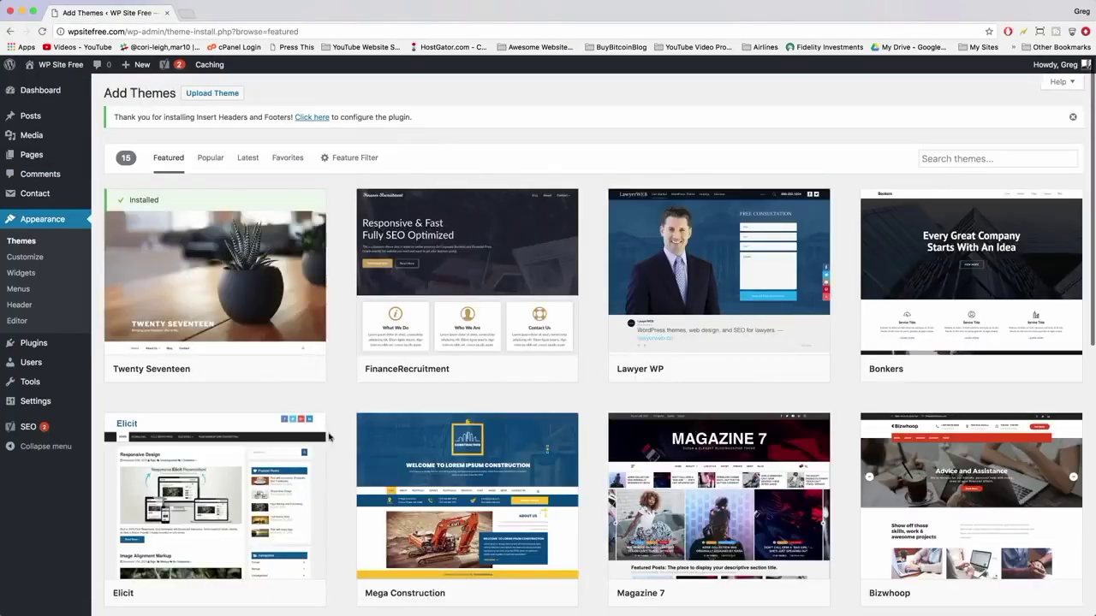
pyautogui.moveTo(505, 500)
pyautogui.scroll(-5, 860, 393)
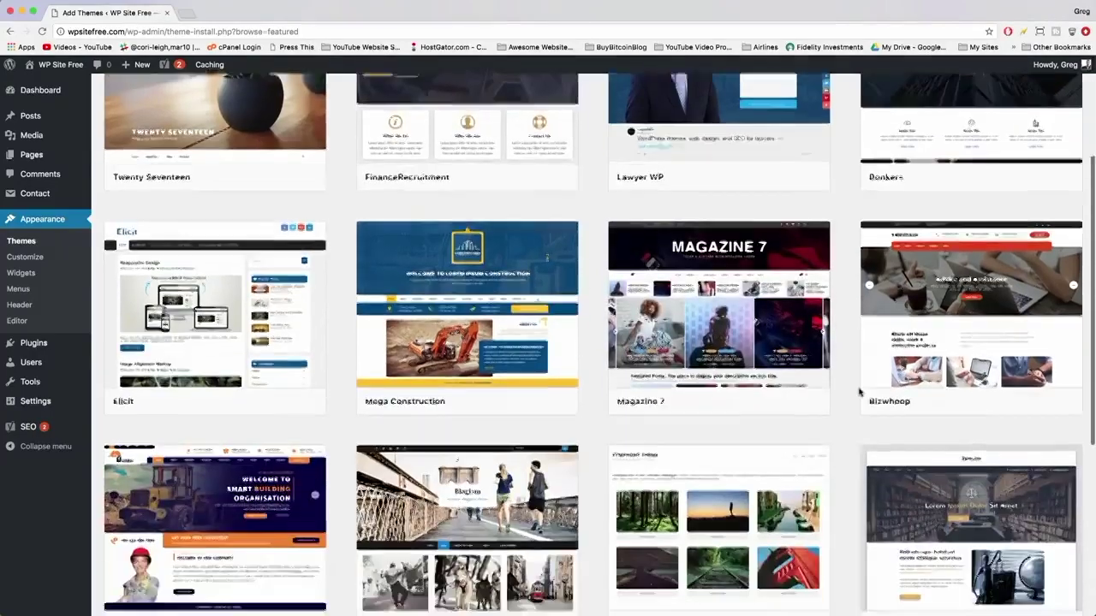
pyautogui.scroll(-5, 859, 392)
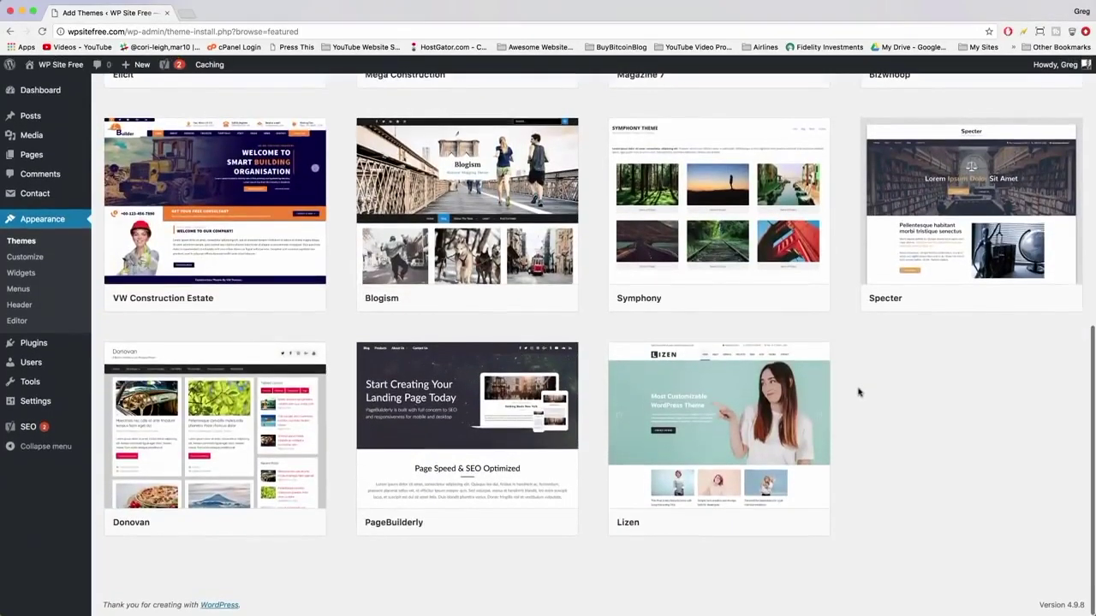
pyautogui.scroll(10, 740, 402)
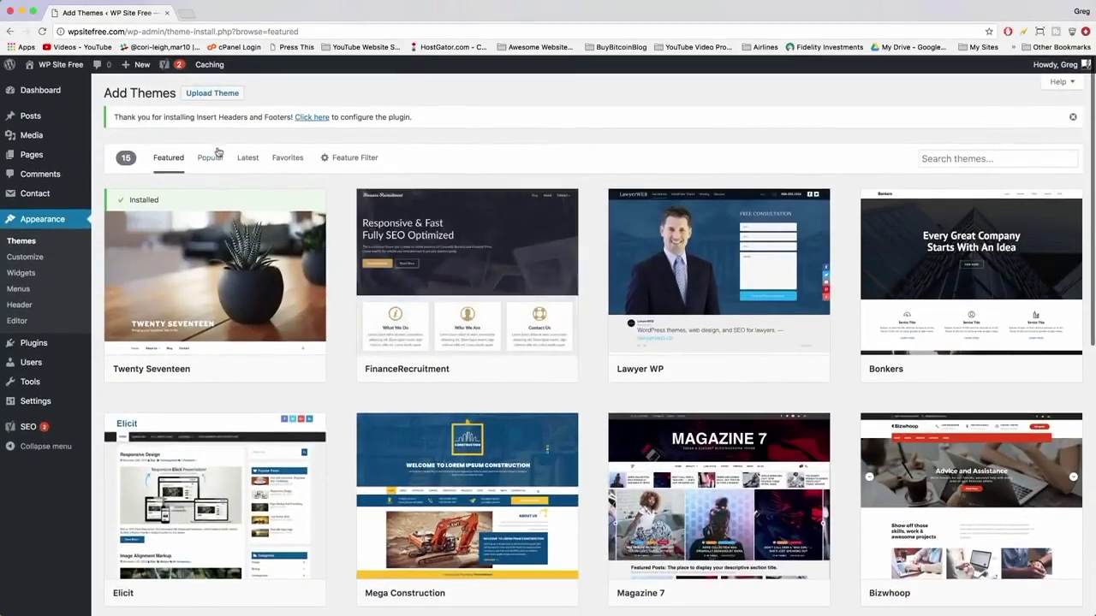
pyautogui.click(210, 161)
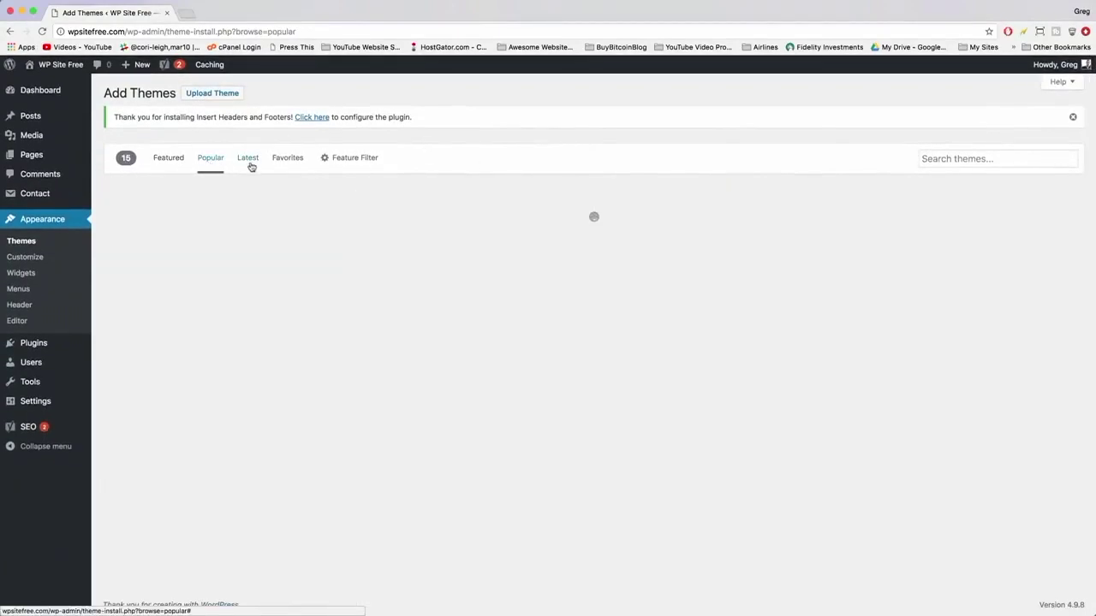
pyautogui.click(249, 161)
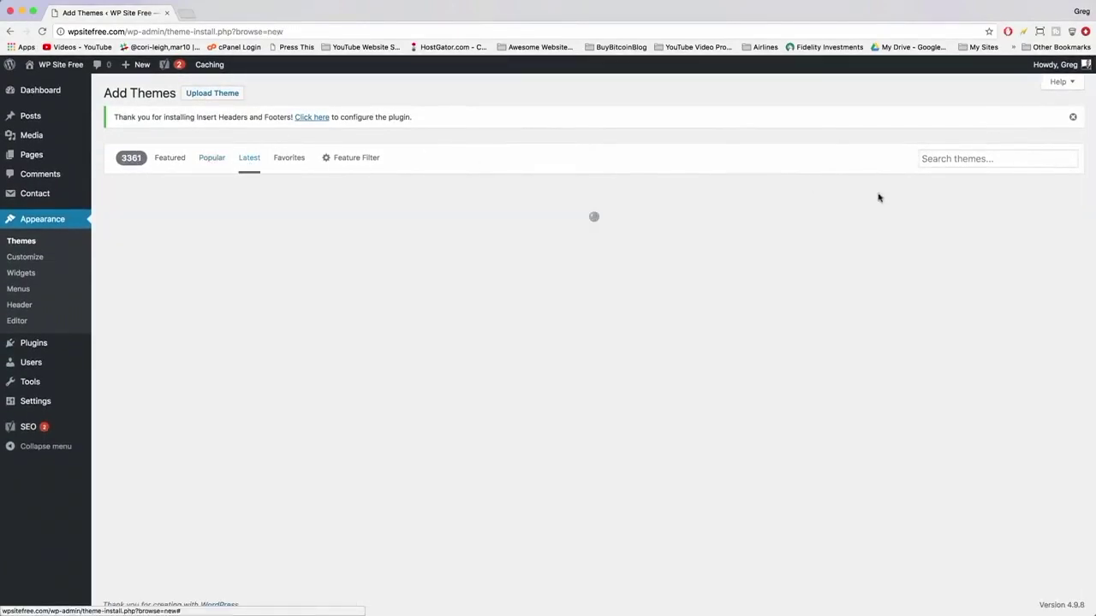
# Step: Search the theme directory for 'real estate' and scroll through the 46 results
pyautogui.click(971, 154)
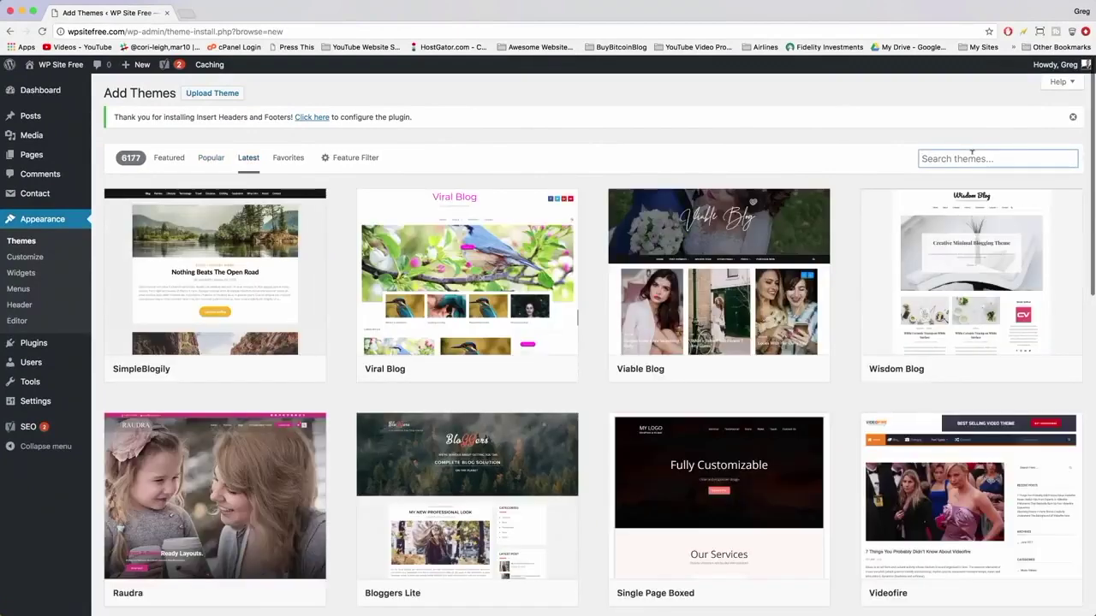
pyautogui.write('real estate')
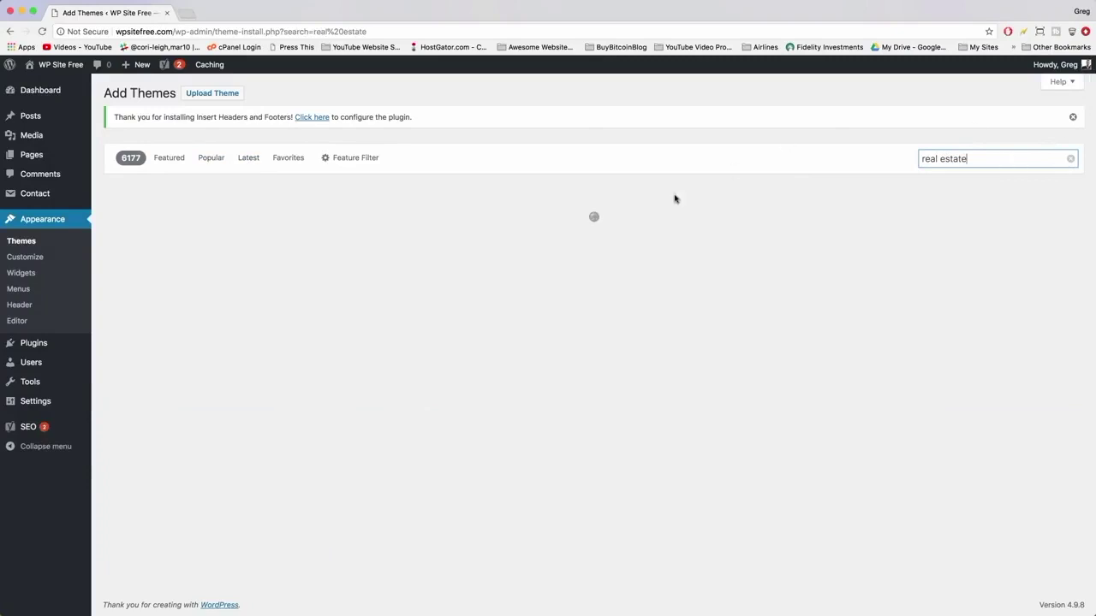
pyautogui.scroll(-2, 606, 295)
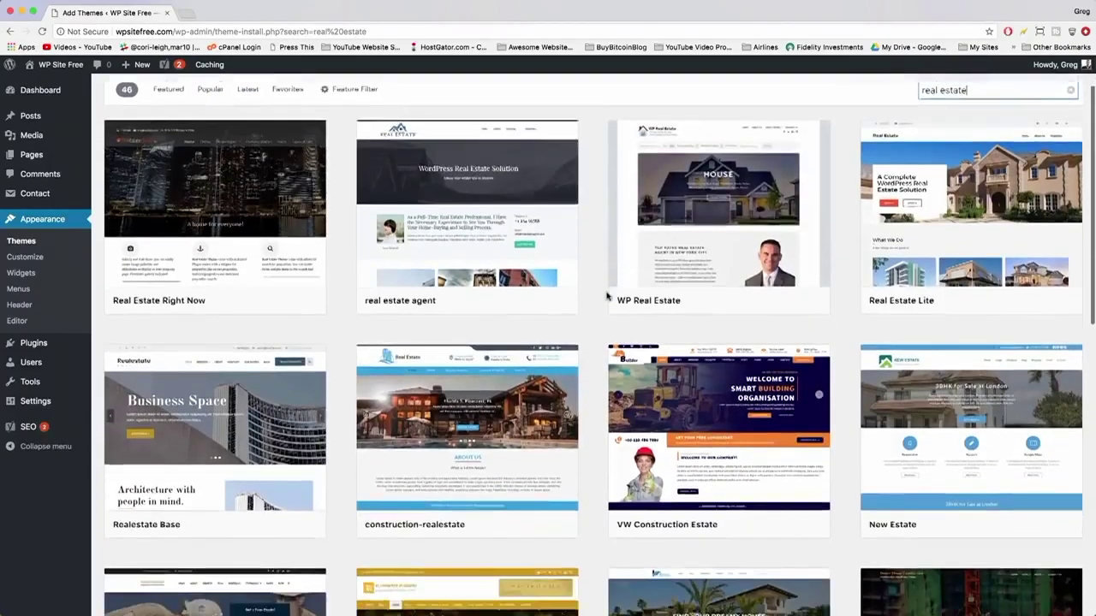
pyautogui.scroll(-5, 607, 296)
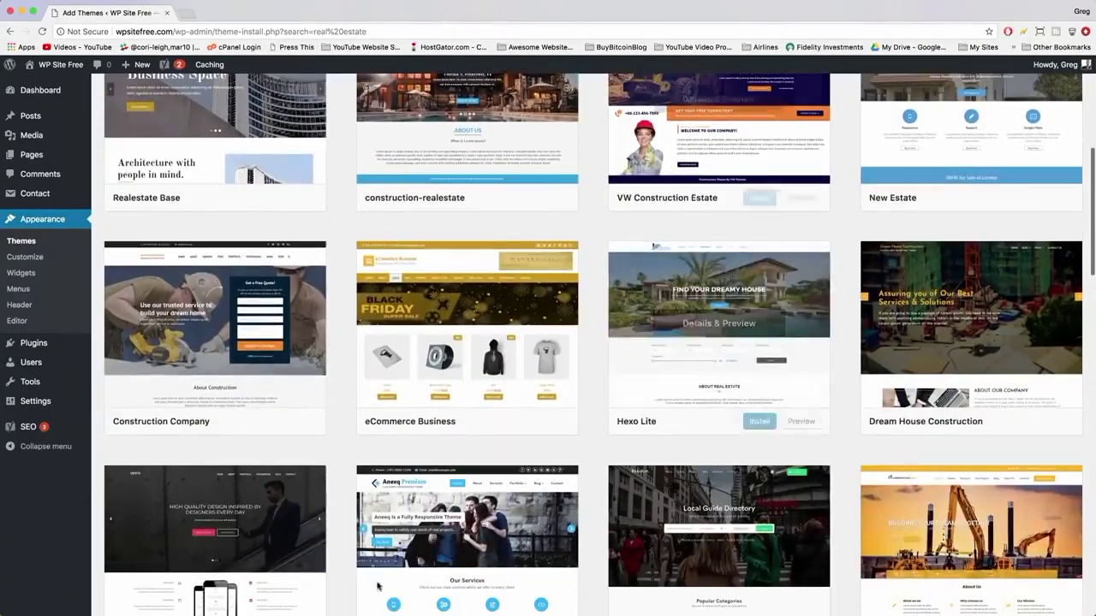
pyautogui.scroll(-4, 606, 310)
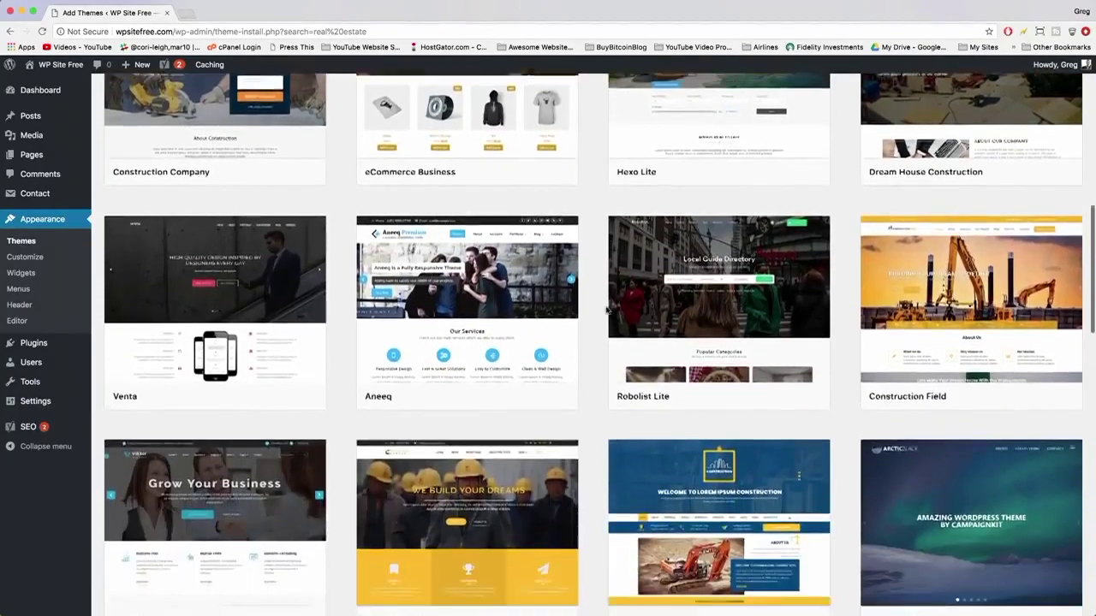
pyautogui.scroll(-4, 606, 310)
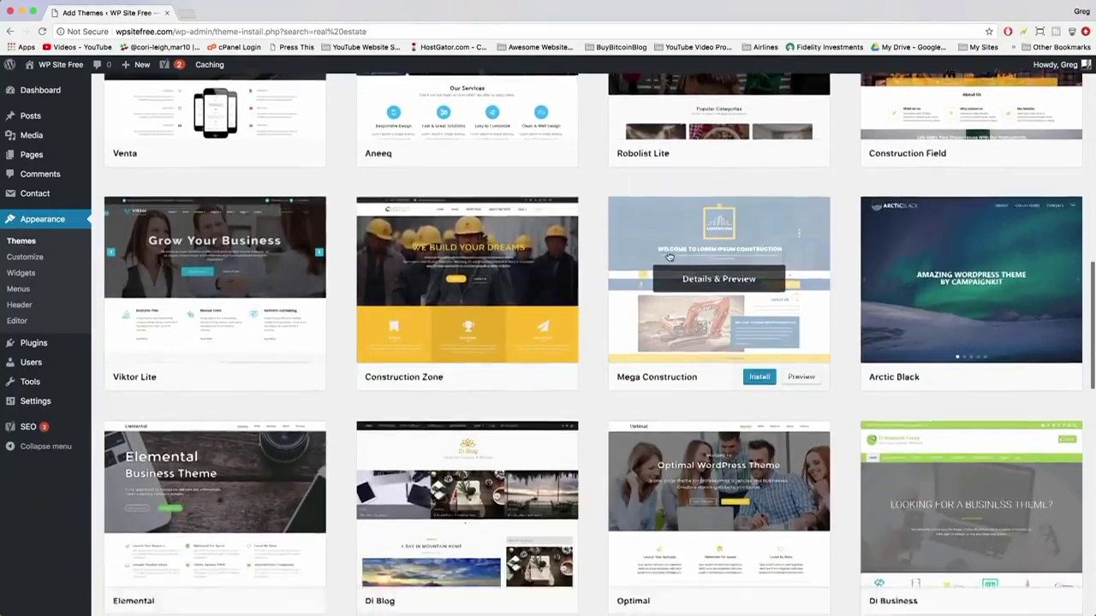
pyautogui.scroll(-2, 670, 256)
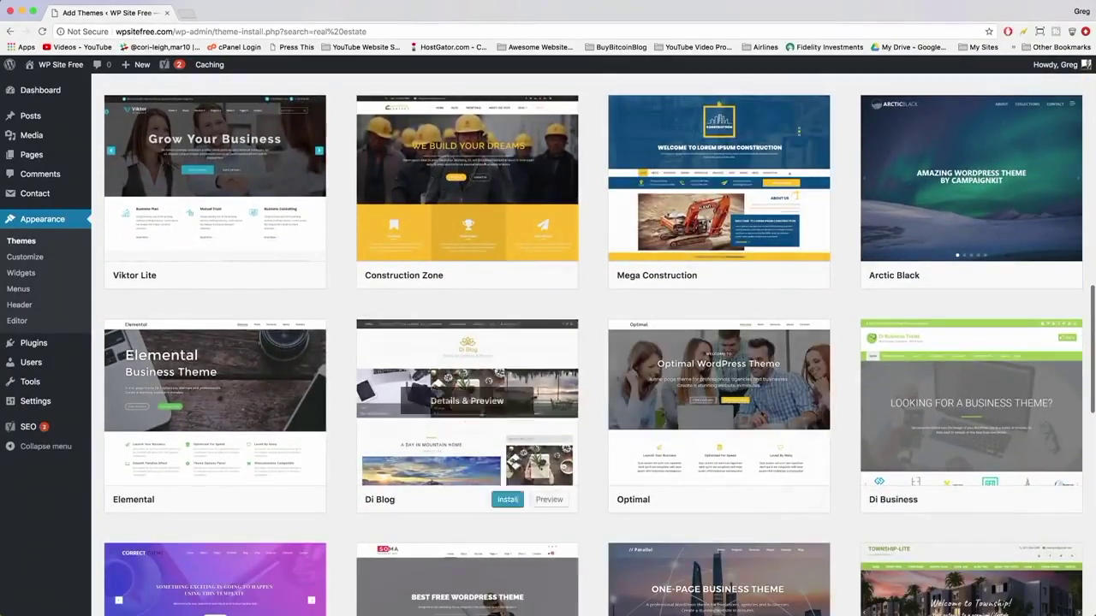
pyautogui.scroll(12, 599, 514)
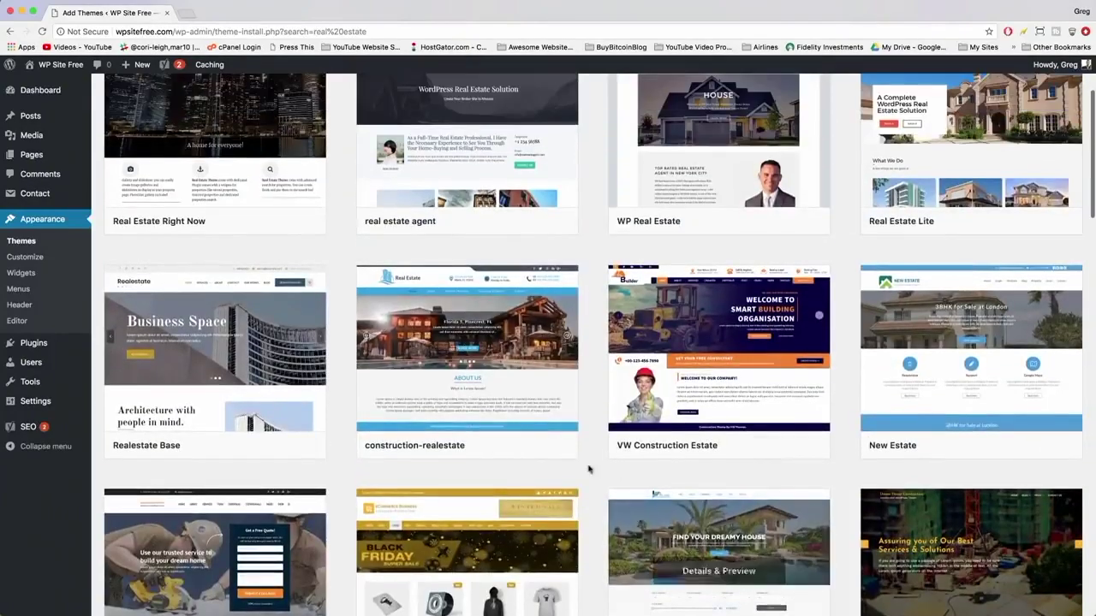
pyautogui.scroll(2, 504, 247)
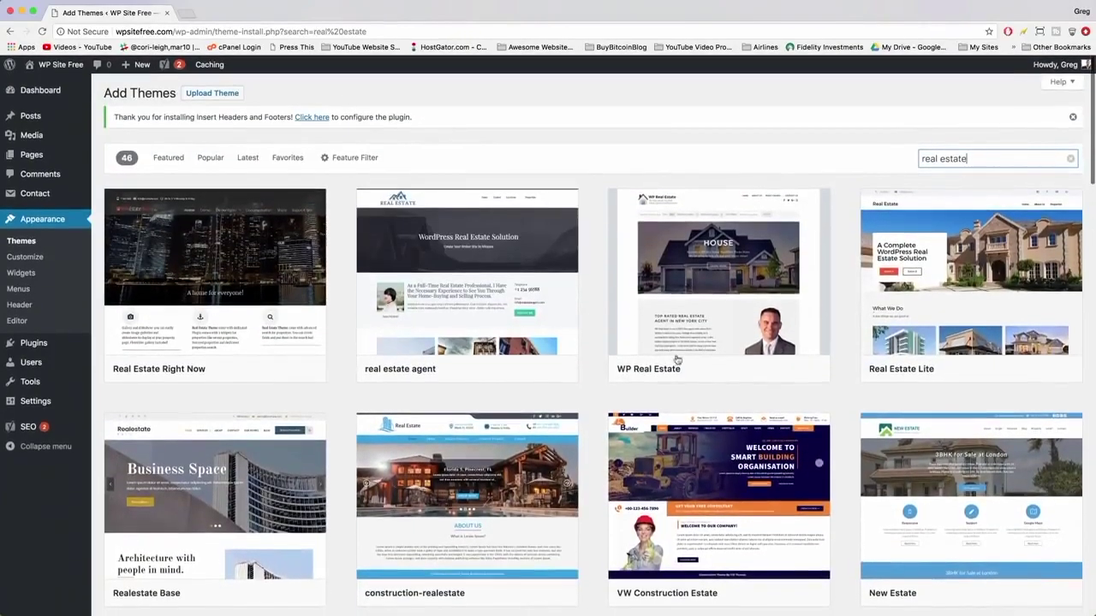
# Step: Replace the 'real estate' search with a search for the Catch Base theme
pyautogui.tripleClick(927, 158)
pyautogui.press('BackSpace')
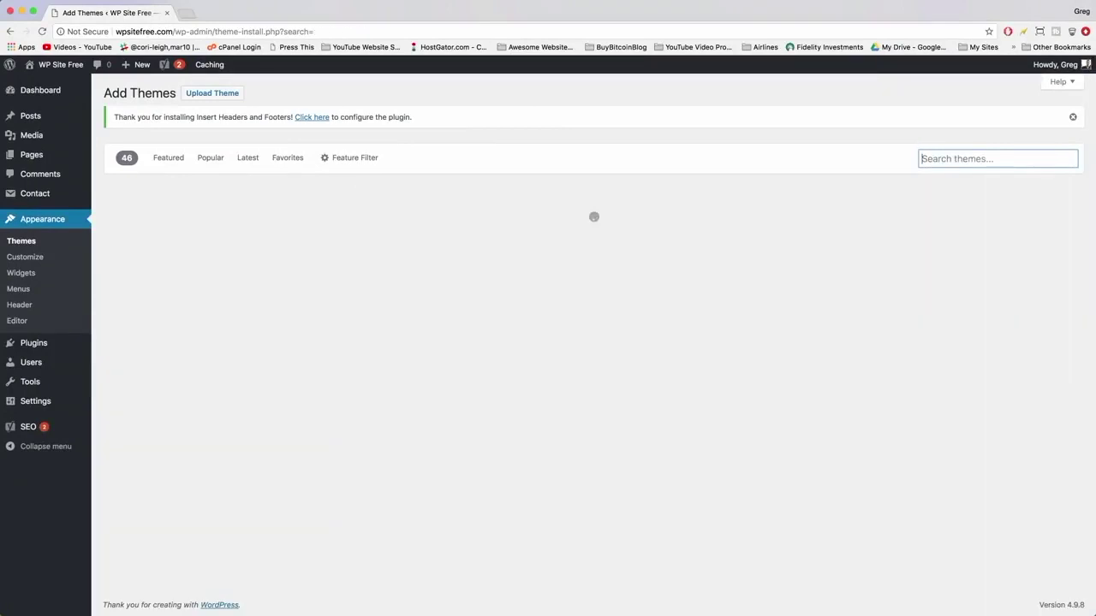
pyautogui.write('catch base')
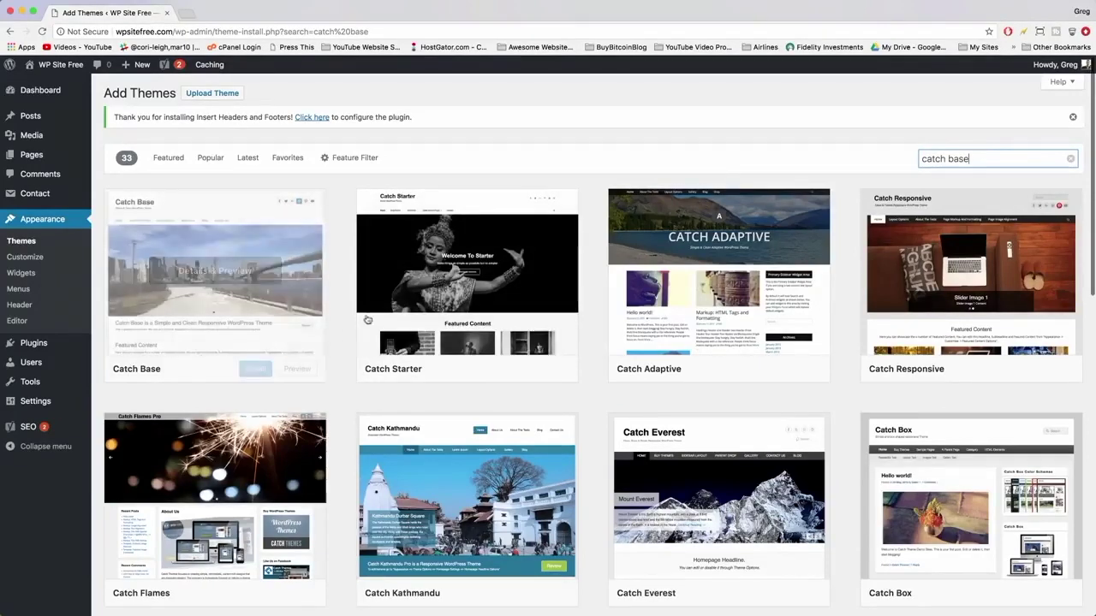
pyautogui.scroll(-3, 367, 342)
pyautogui.scroll(1, 363, 417)
pyautogui.scroll(2, 363, 418)
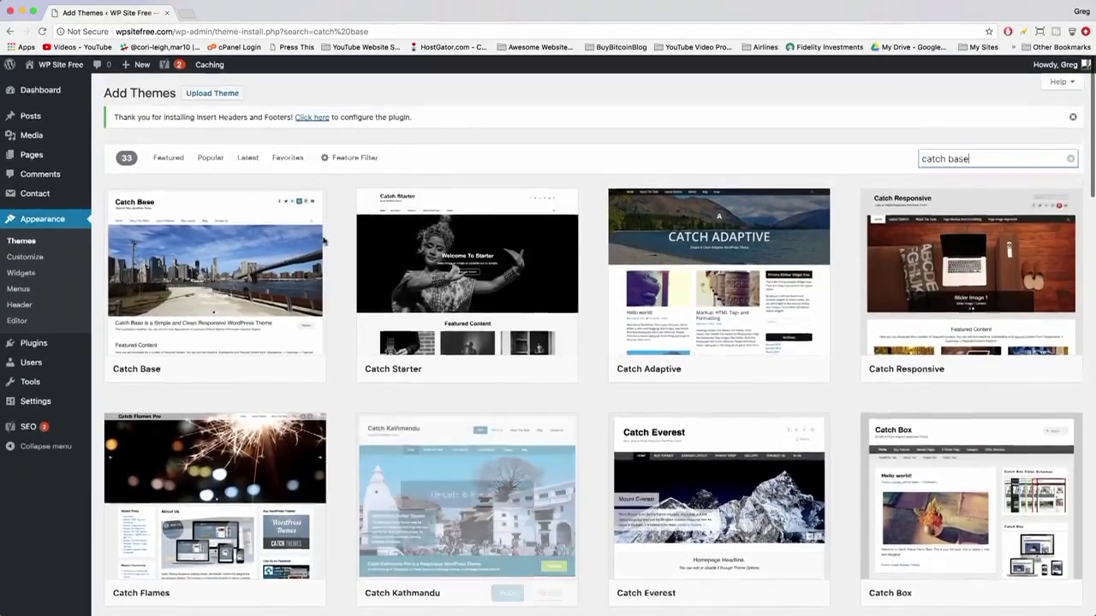
pyautogui.click(187, 15)
pyautogui.click(294, 12)
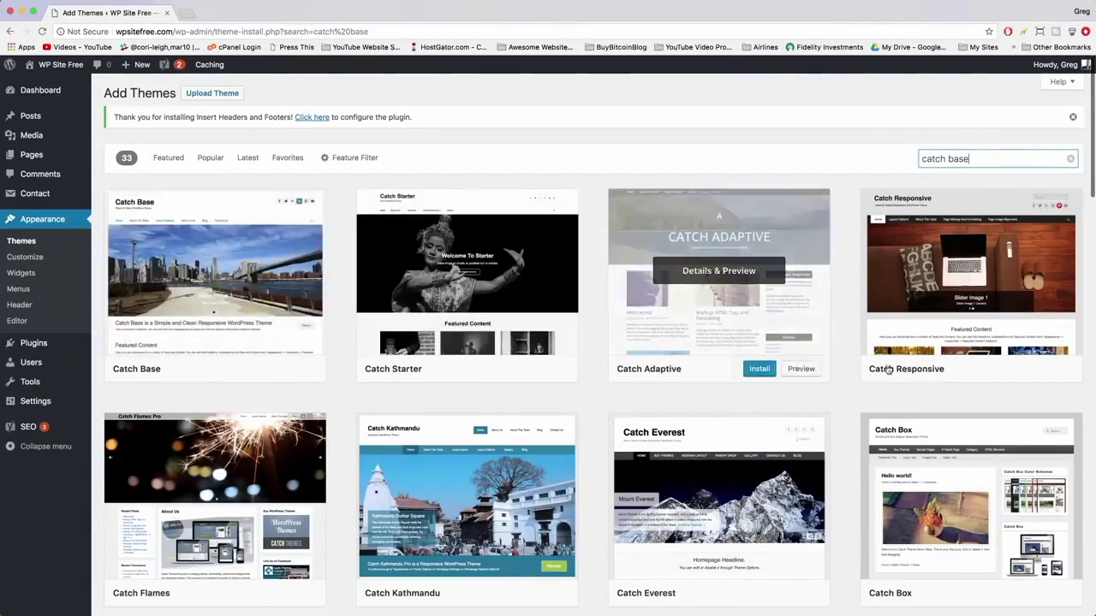
# Step: Install and activate the Catch Base theme, then visit the live site
pyautogui.scroll(-5, 888, 370)
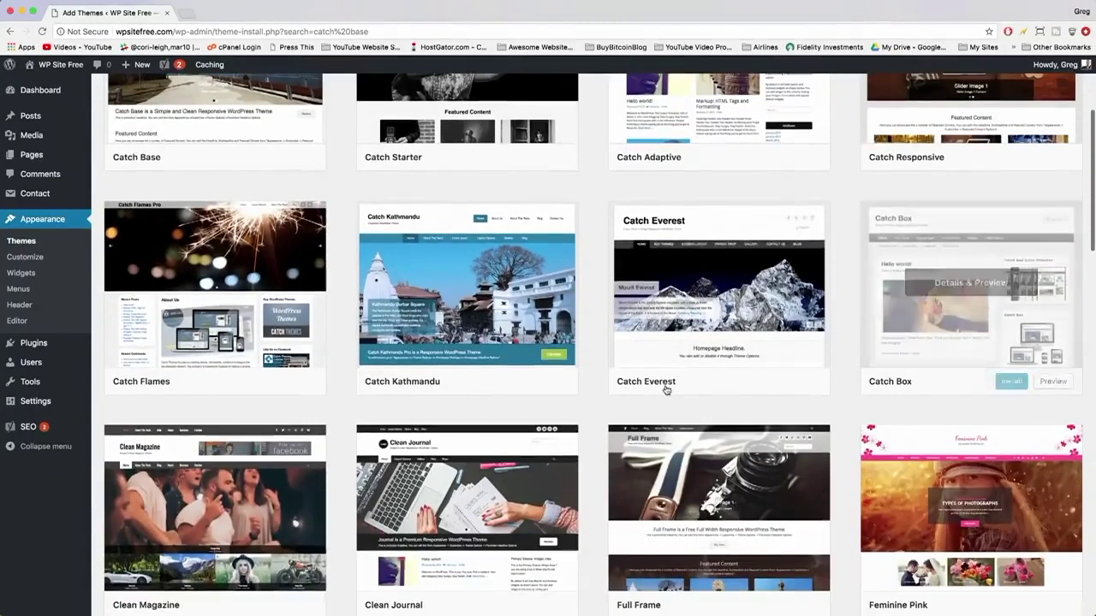
pyautogui.scroll(-3, 214, 291)
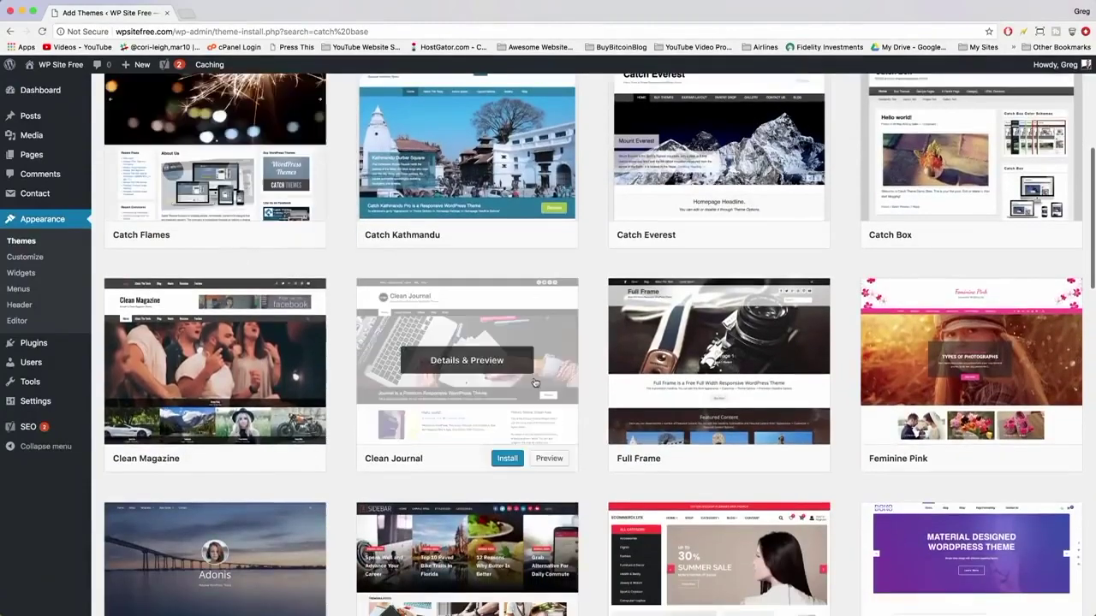
pyautogui.scroll(8, 513, 368)
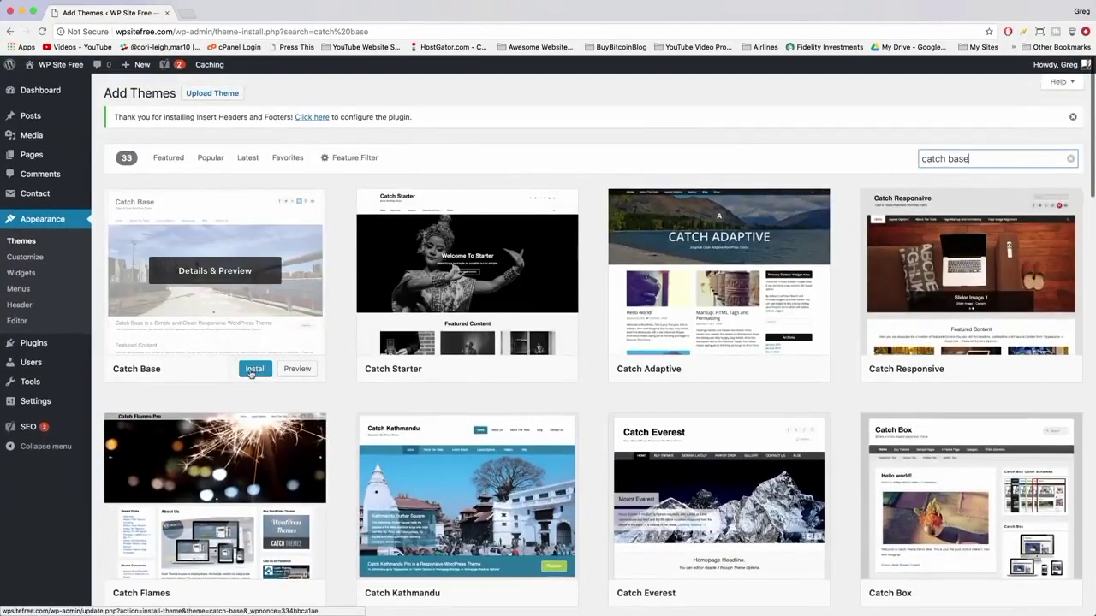
pyautogui.click(250, 370)
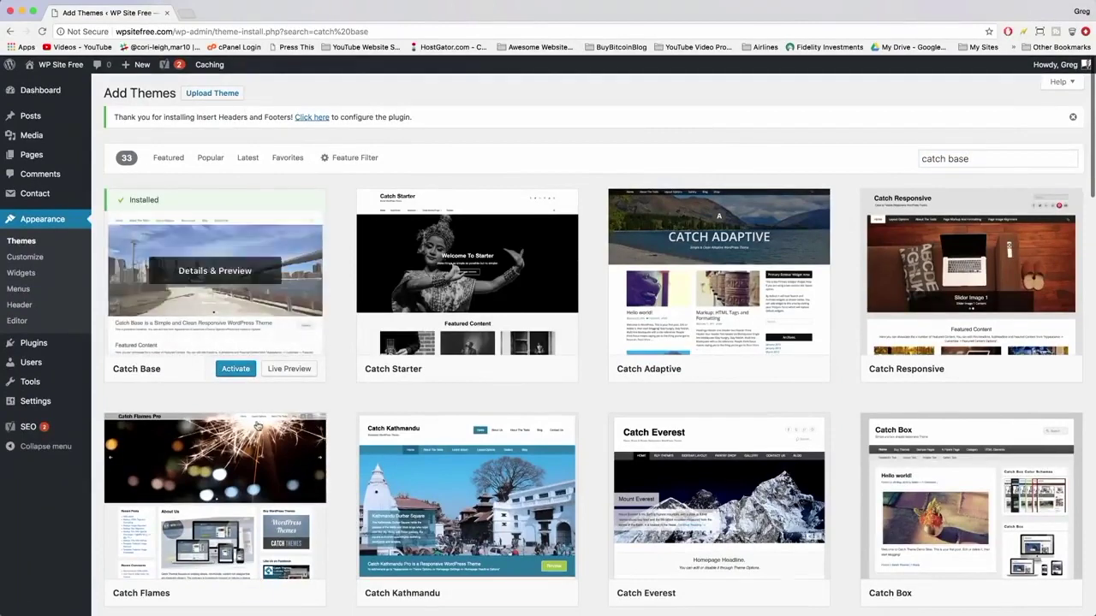
pyautogui.click(244, 373)
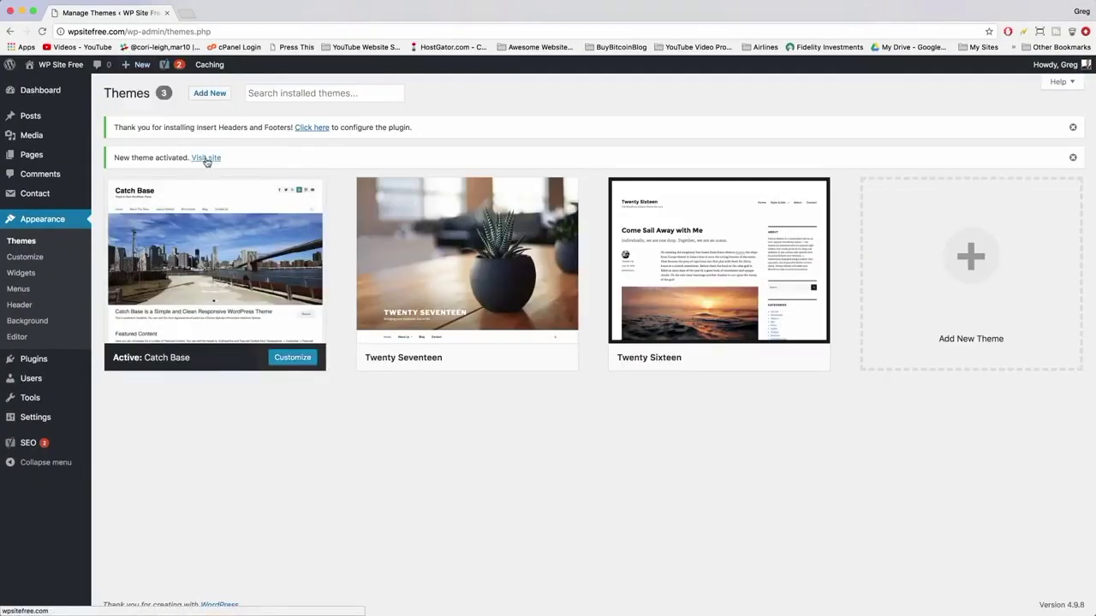
pyautogui.click(207, 159)
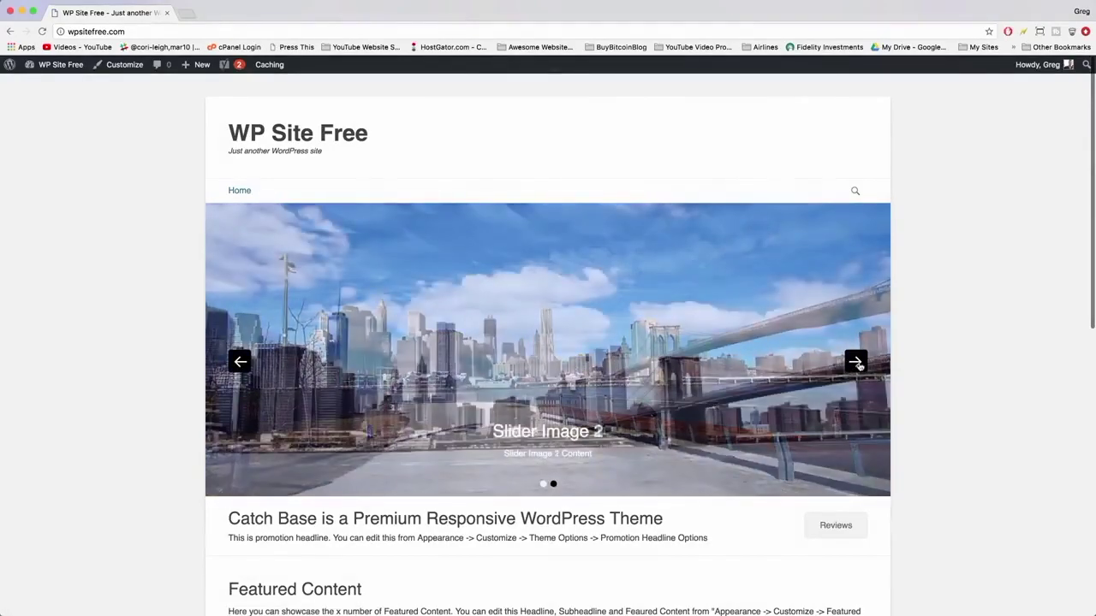
# Step: Scroll down past the slider and Featured Content, selecting the 404 and sidebar text
pyautogui.scroll(-2, 861, 366)
pyautogui.scroll(-2, 860, 366)
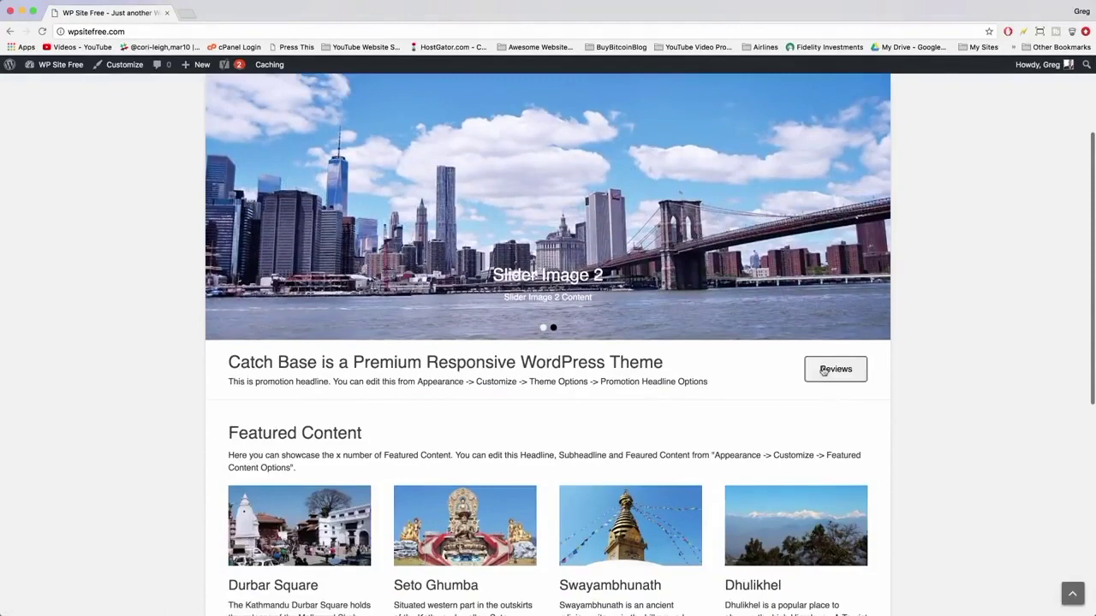
pyautogui.scroll(-5, 602, 335)
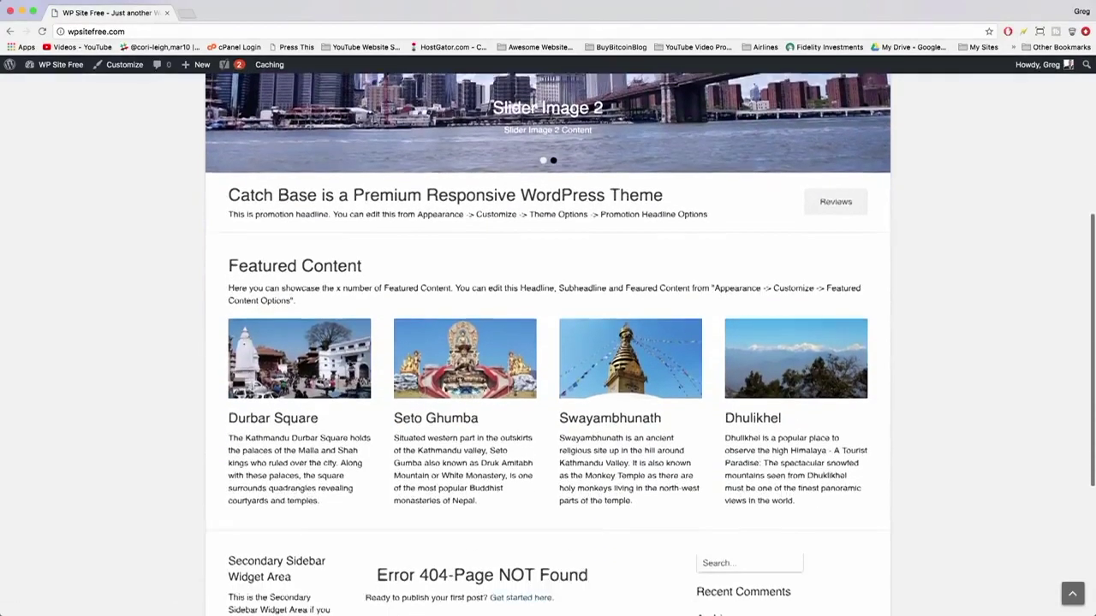
pyautogui.scroll(-3, 416, 265)
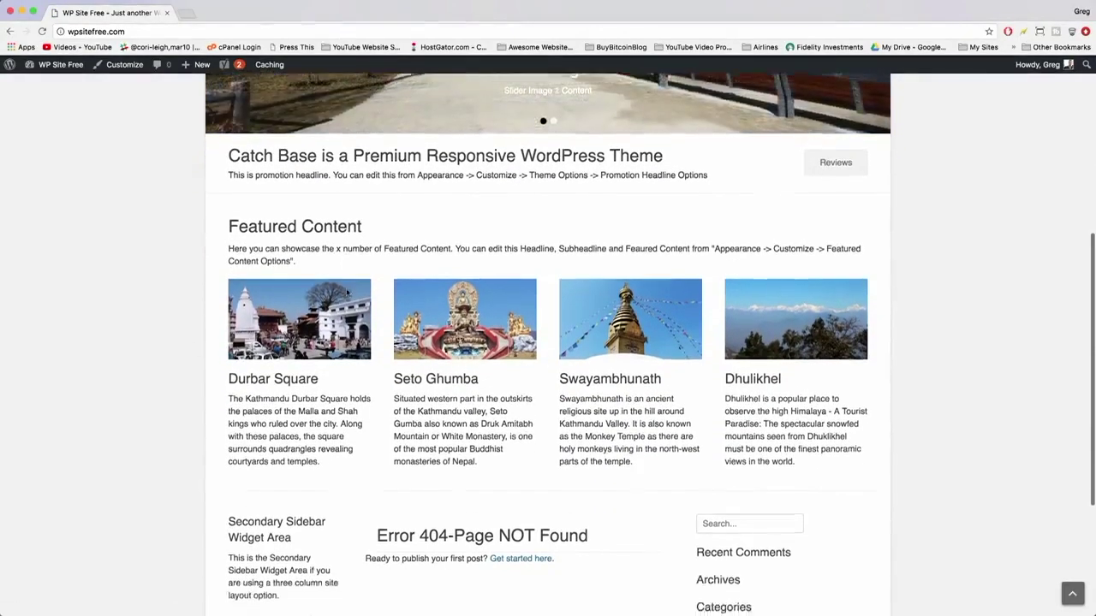
pyautogui.scroll(-4, 527, 449)
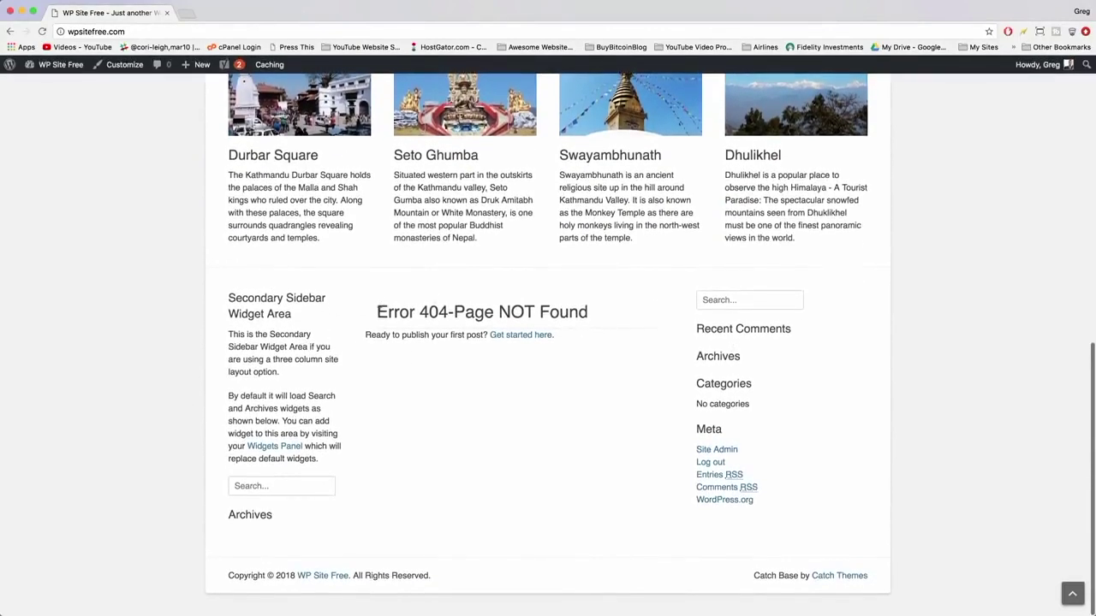
pyautogui.moveTo(377, 312); pyautogui.dragTo(626, 350)
pyautogui.click(625, 352)
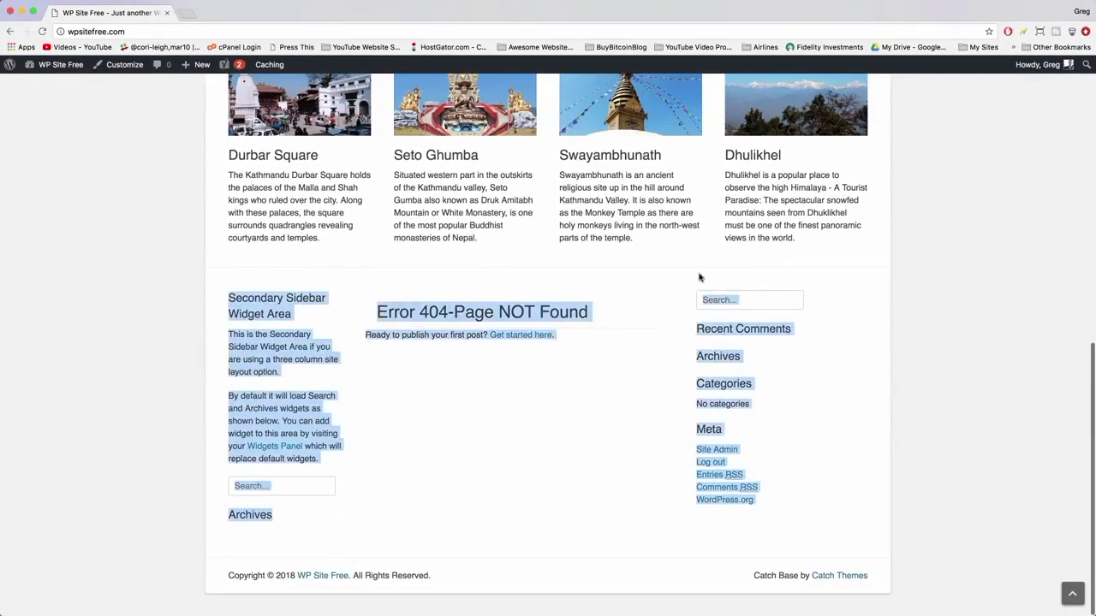
pyautogui.moveTo(863, 539); pyautogui.dragTo(572, 271)
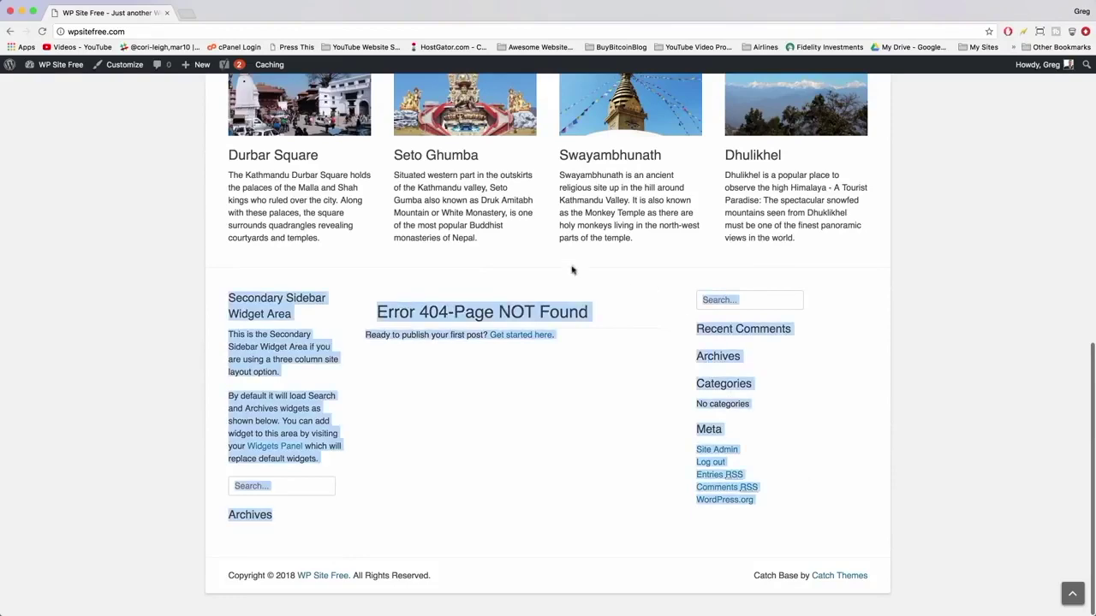
pyautogui.click(348, 286)
# Step: Scroll the front page back up to the top
pyautogui.scroll(5, 350, 287)
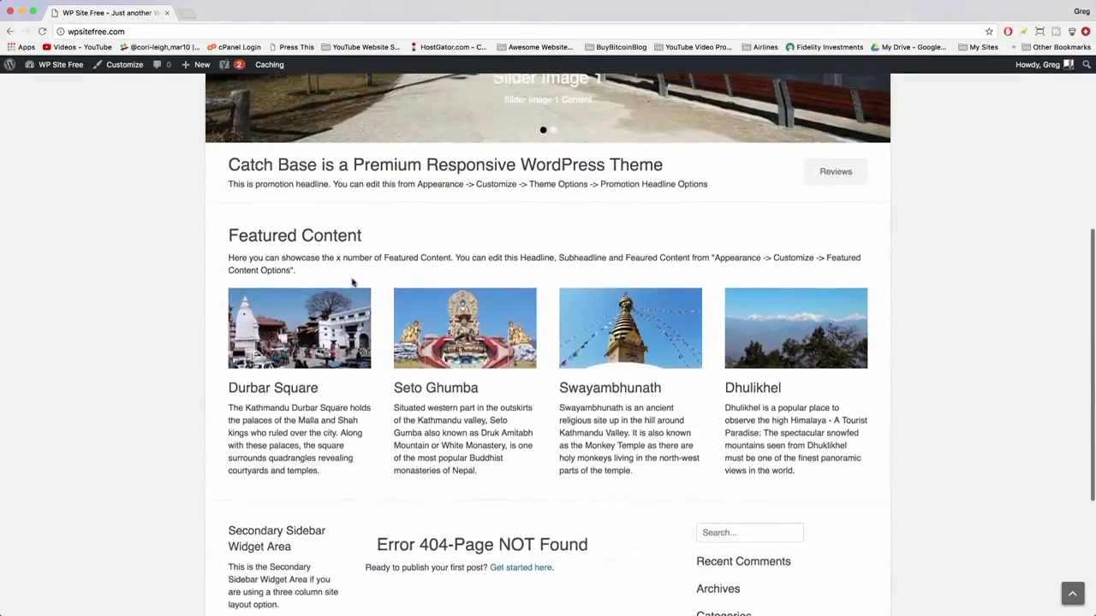
pyautogui.scroll(2, 351, 283)
pyautogui.scroll(-4, 598, 398)
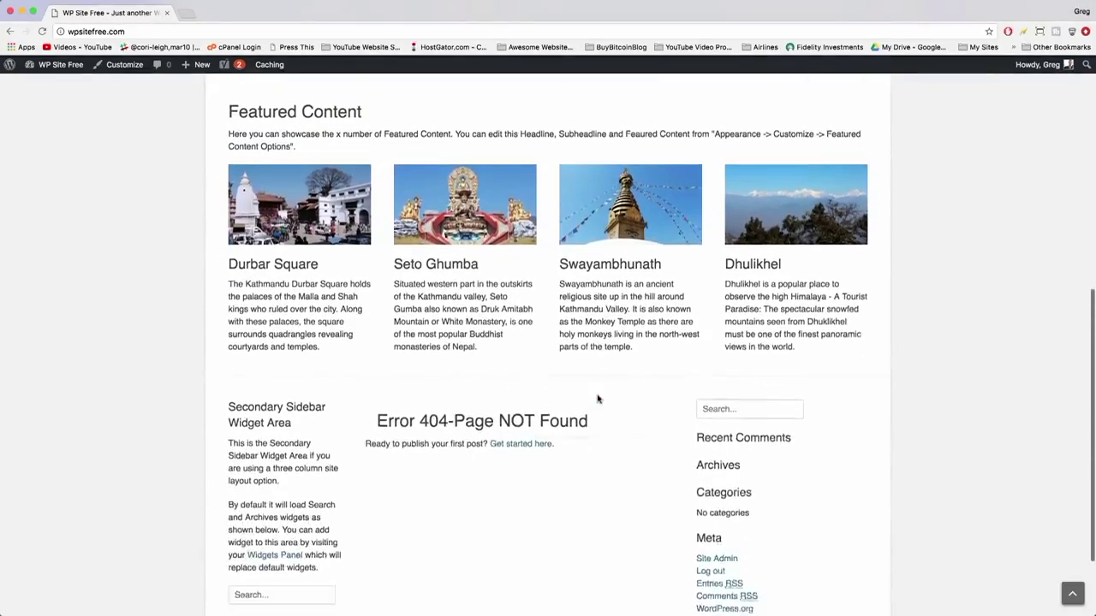
pyautogui.scroll(-3, 625, 395)
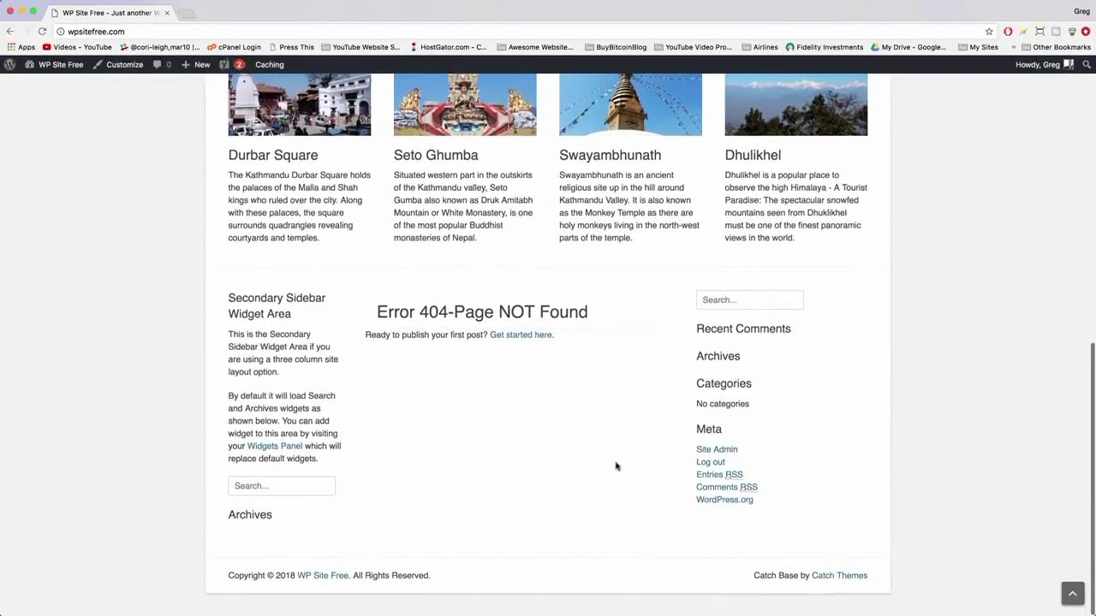
pyautogui.scroll(7, 617, 465)
pyautogui.scroll(5, 615, 464)
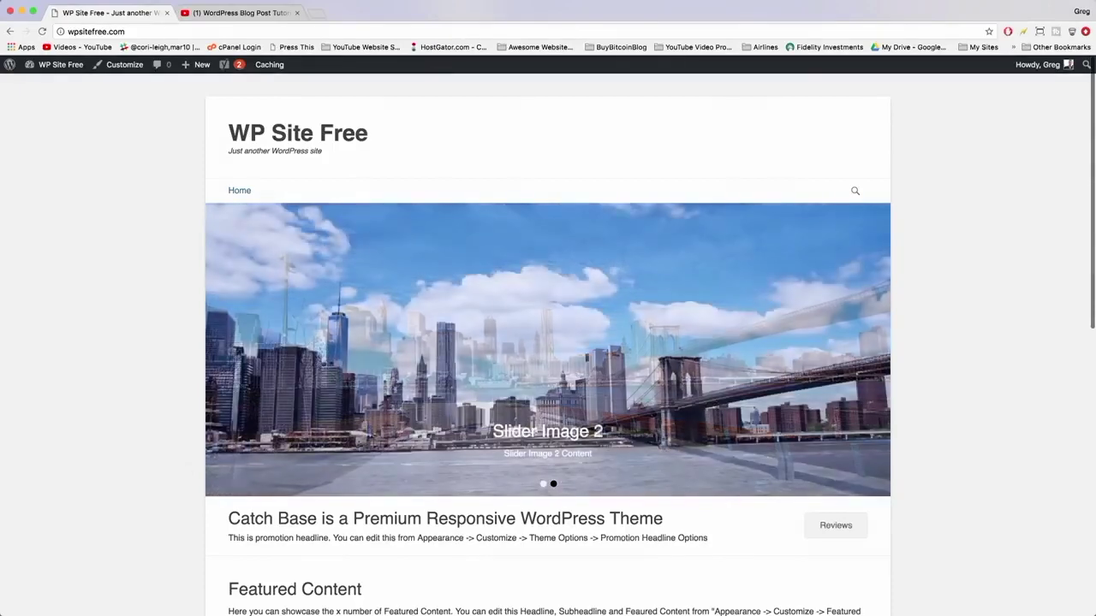
# Step: Make list item 1 italic in the TextEdit Free Website Guide notes
pyautogui.press('super+Tab')
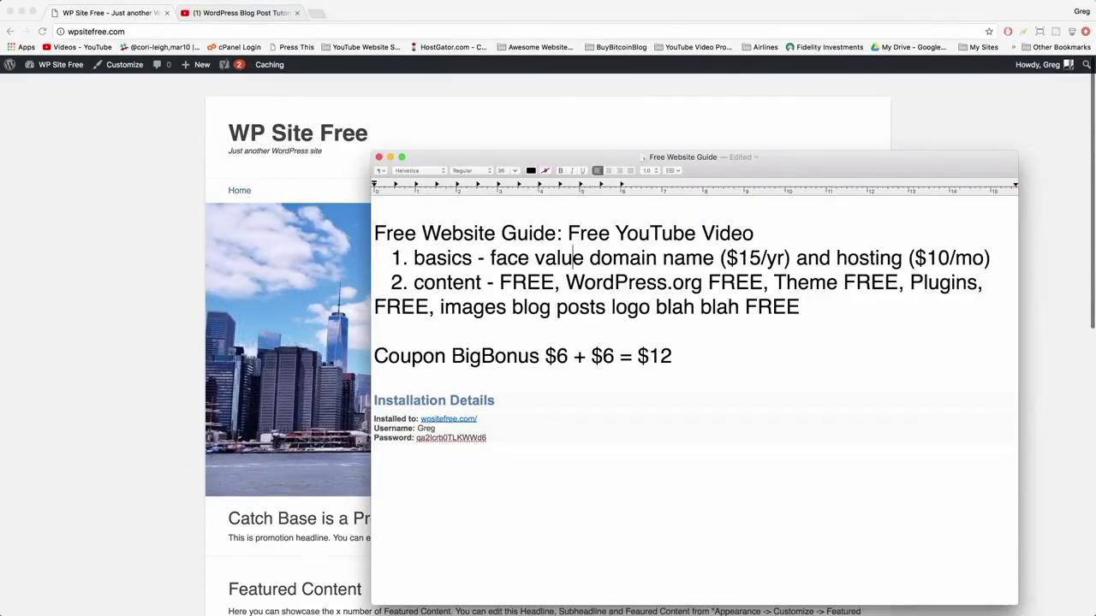
pyautogui.moveTo(391, 258); pyautogui.dragTo(985, 258)
pyautogui.press('super+i')
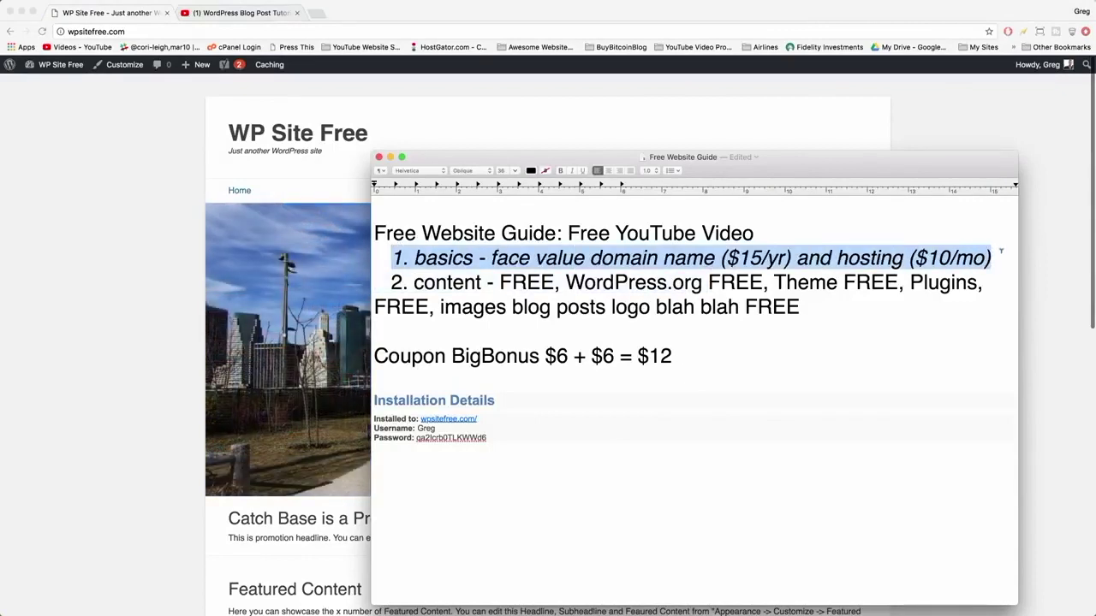
pyautogui.click(871, 282)
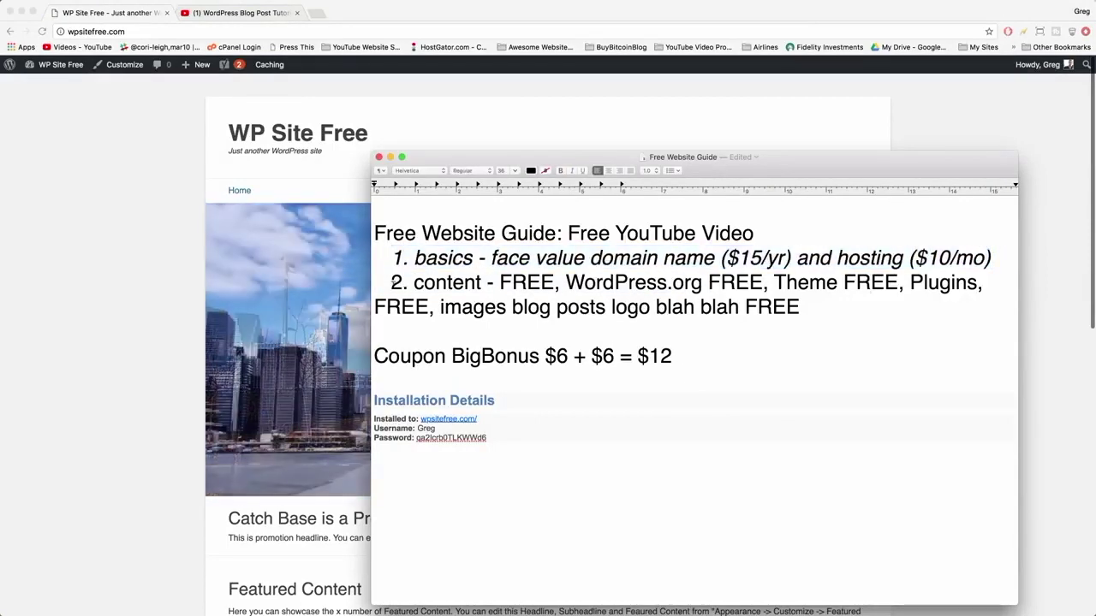
# Step: Italicise list item 2 up to 'FREE,' and return to the browser
pyautogui.moveTo(391, 283); pyautogui.dragTo(988, 291)
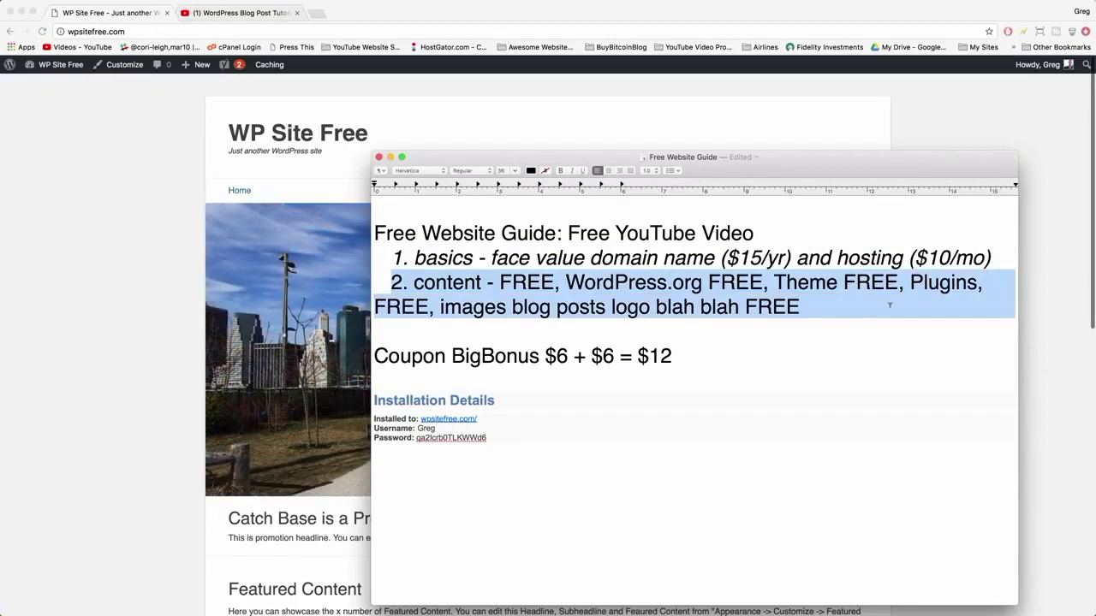
pyautogui.moveTo(889, 305); pyautogui.dragTo(441, 309)
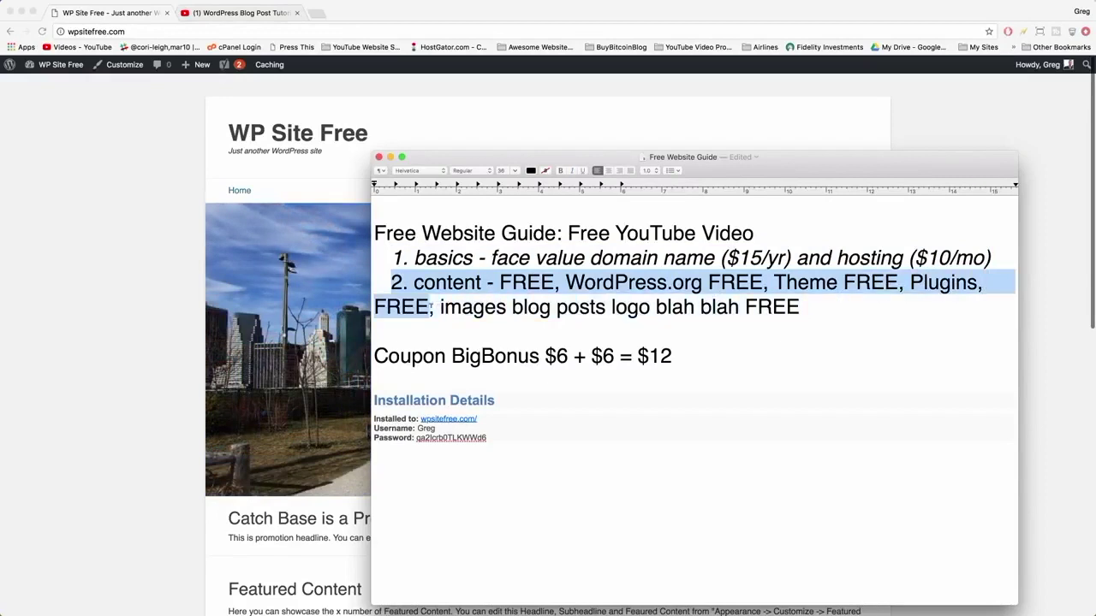
pyautogui.press('super+i')
pyautogui.click(462, 306)
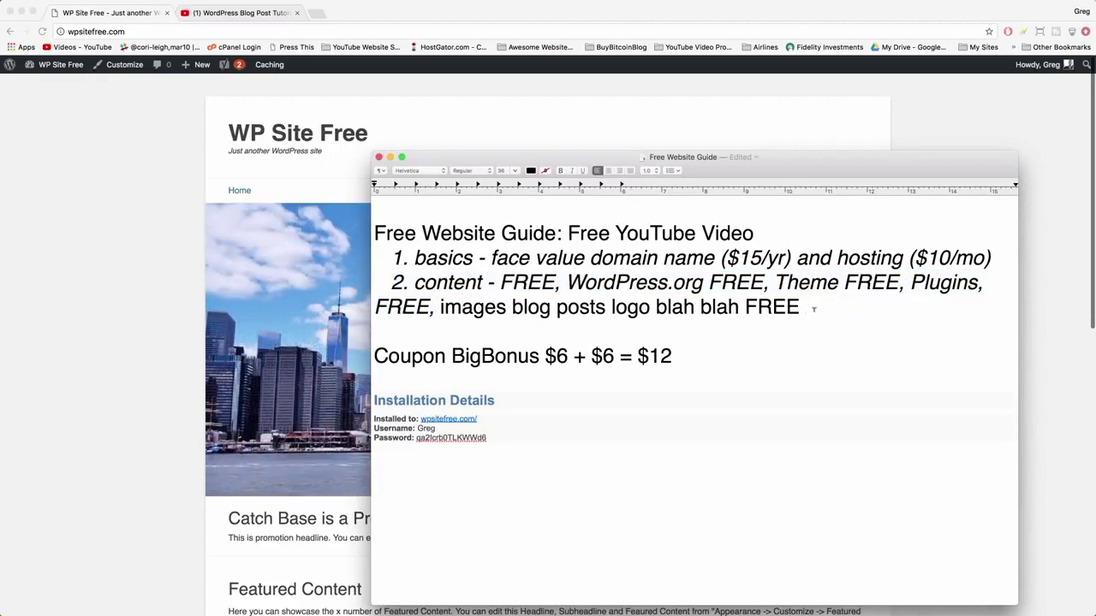
pyautogui.click(813, 310)
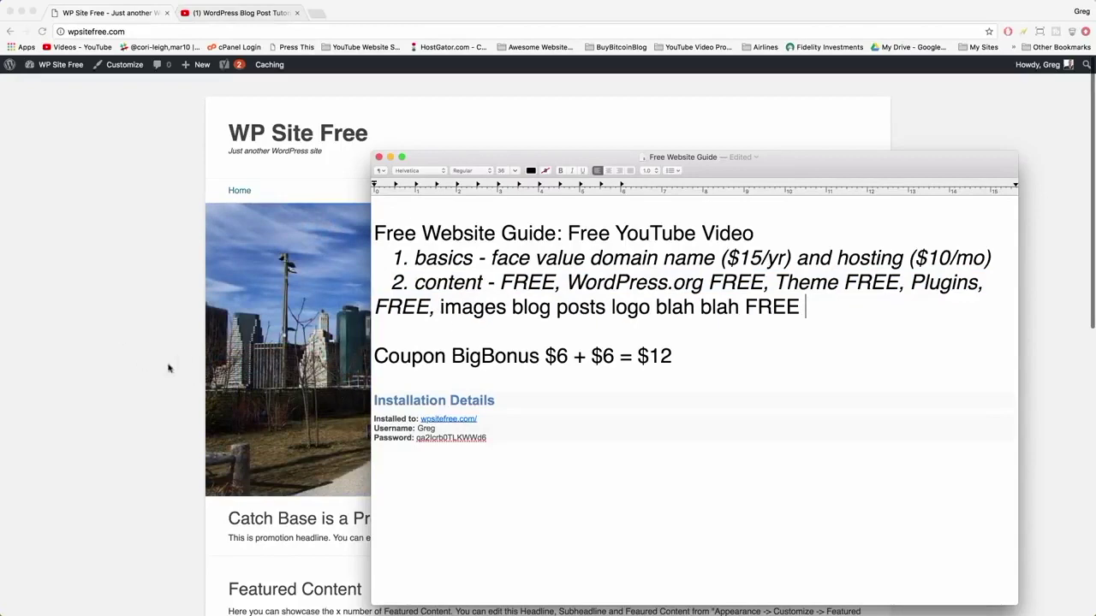
pyautogui.click(275, 162)
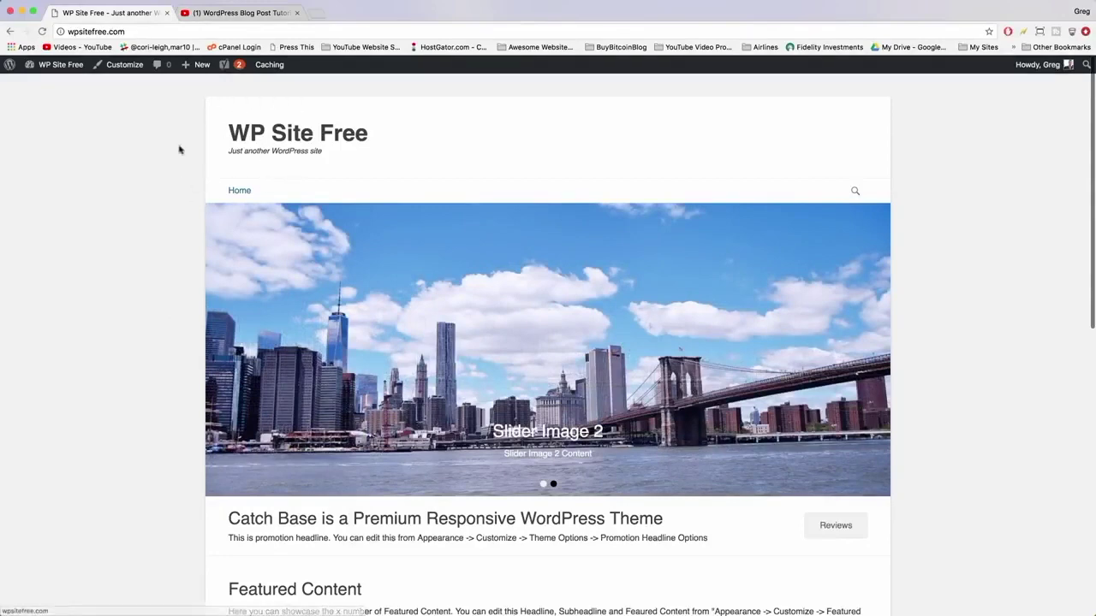
# Step: Load logomakr.com in a new Chrome tab
pyautogui.click(318, 13)
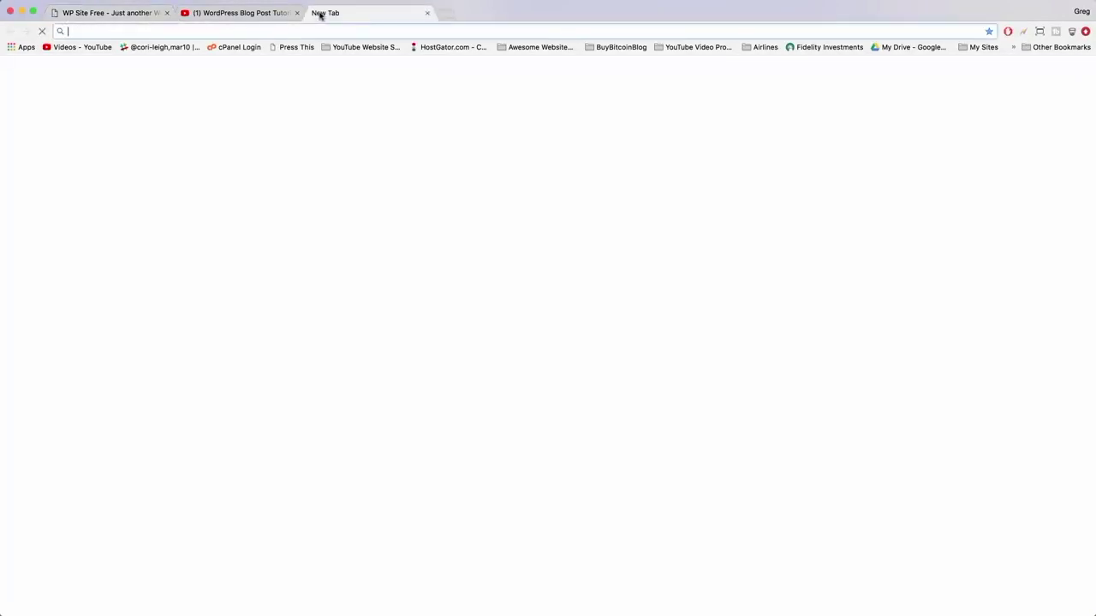
pyautogui.write('logomakr.com')
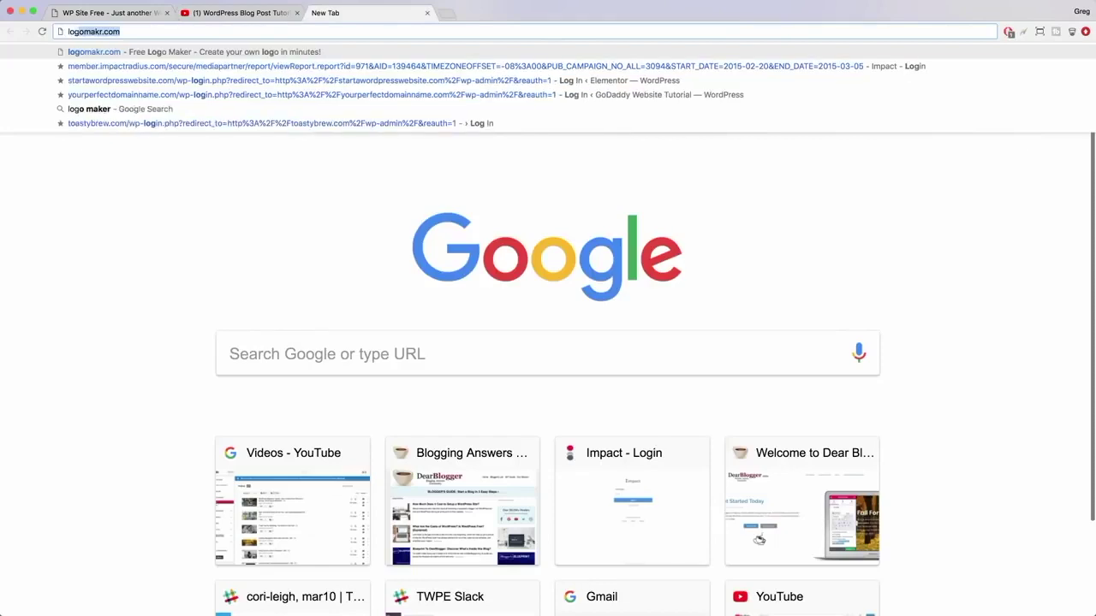
pyautogui.press('Return')
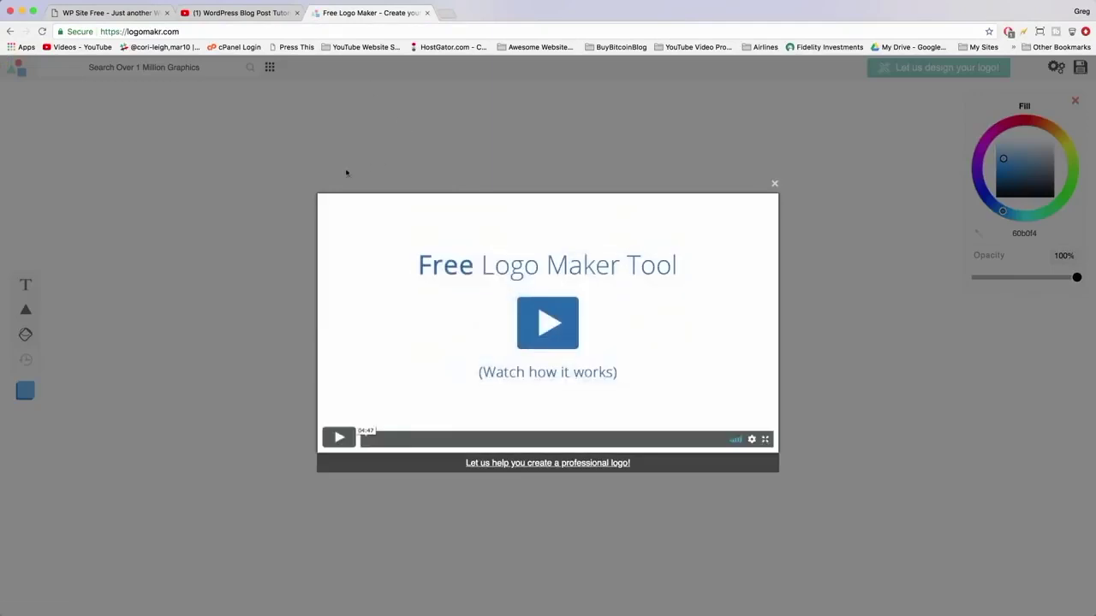
# Step: Dismiss the intro video and browse the Multi Color, Silly and Abstract icon categories
pyautogui.click(347, 173)
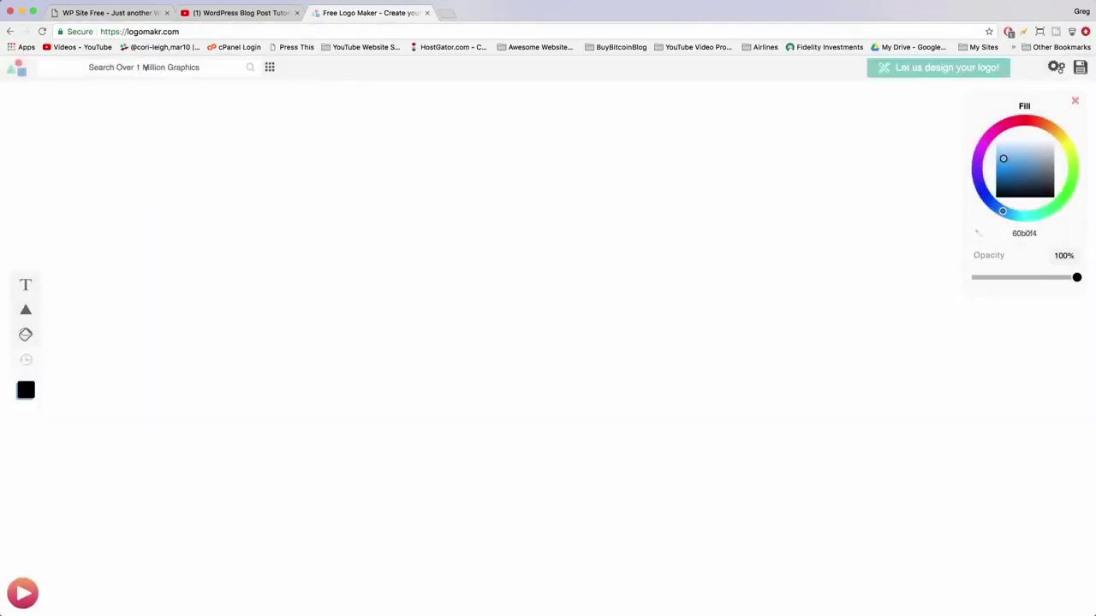
pyautogui.click(146, 68)
pyautogui.write('ss')
pyautogui.press('Return')
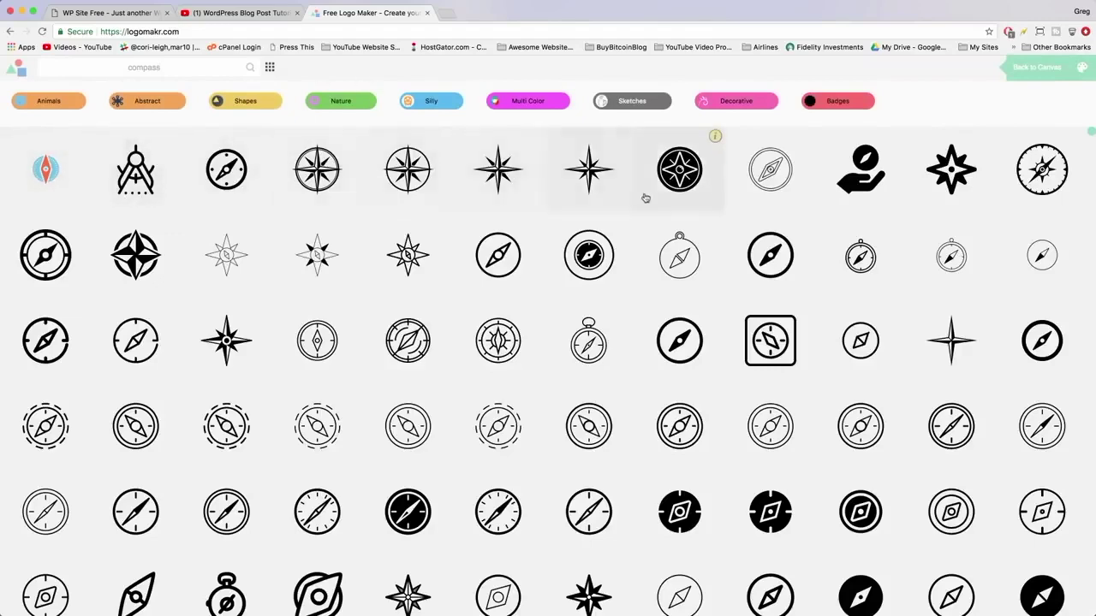
pyautogui.scroll(-15, 644, 197)
pyautogui.scroll(5, 645, 198)
pyautogui.click(531, 101)
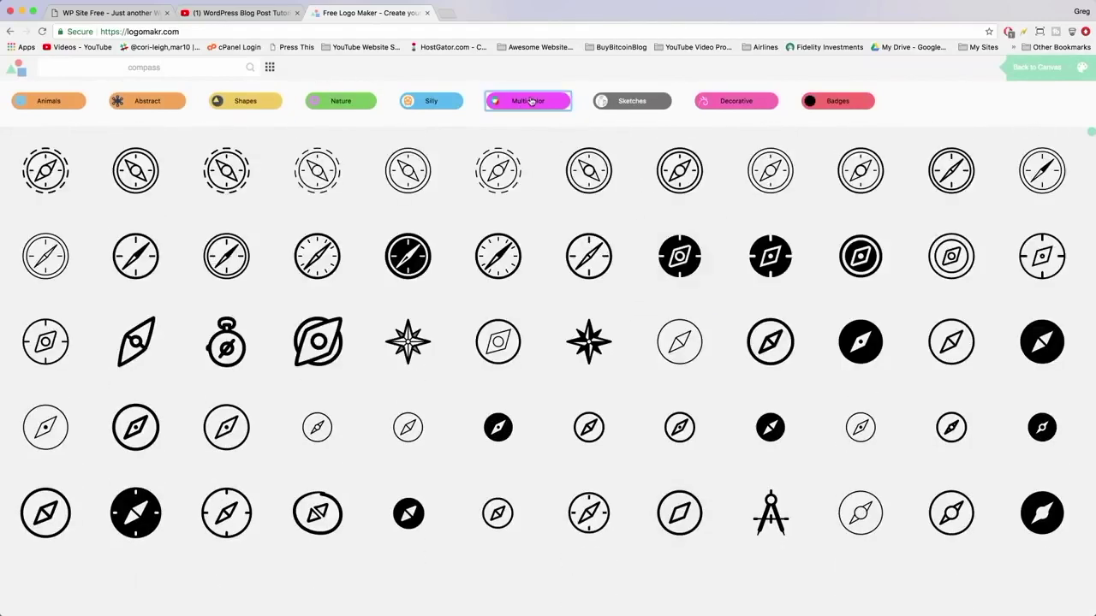
pyautogui.click(427, 101)
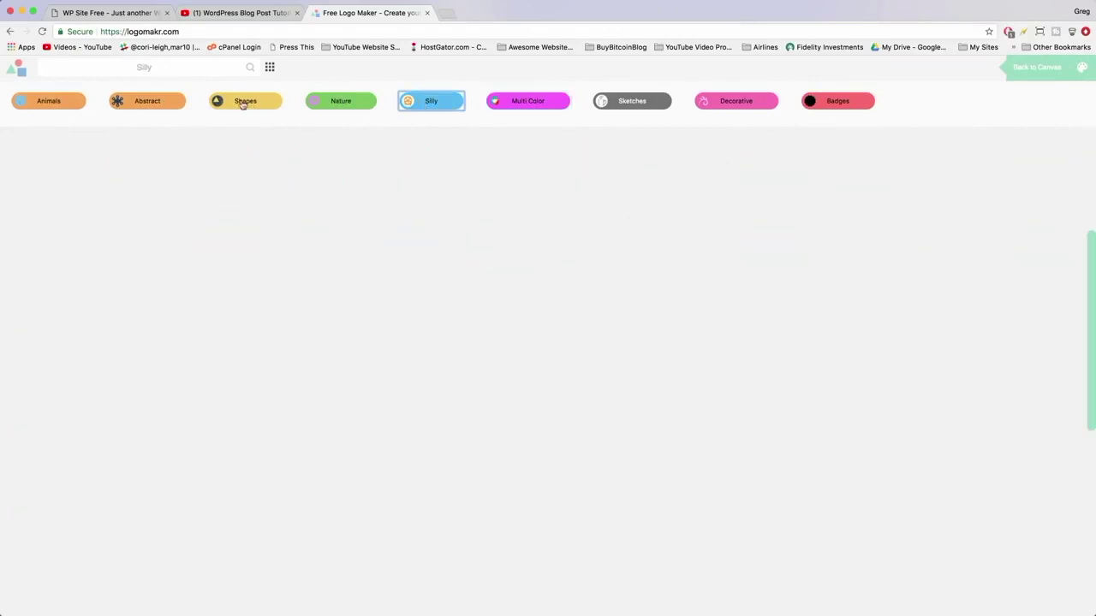
pyautogui.click(144, 103)
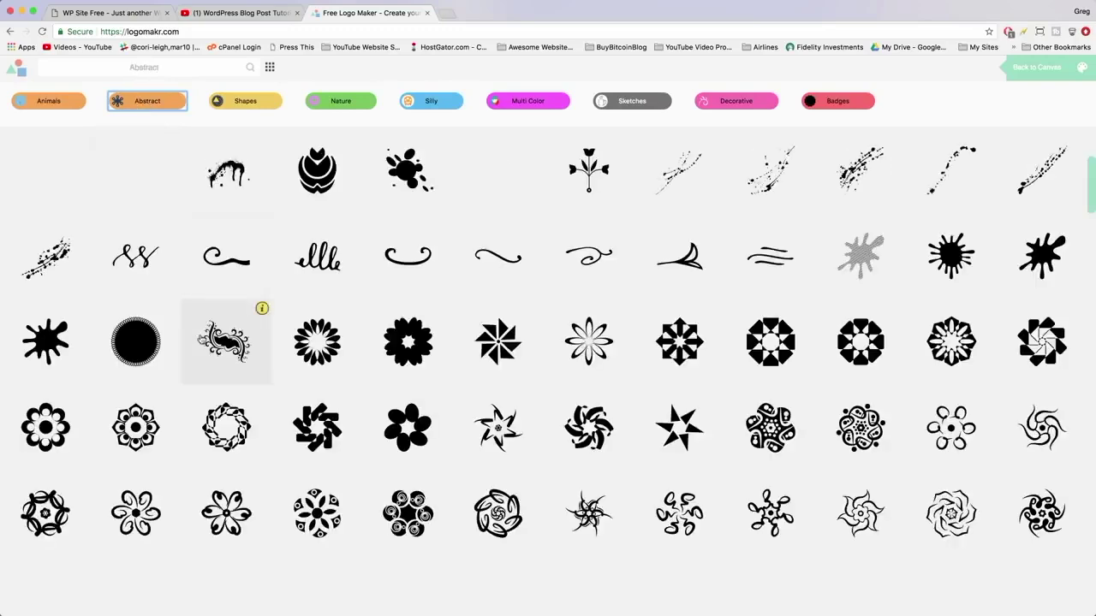
pyautogui.scroll(3, 506, 374)
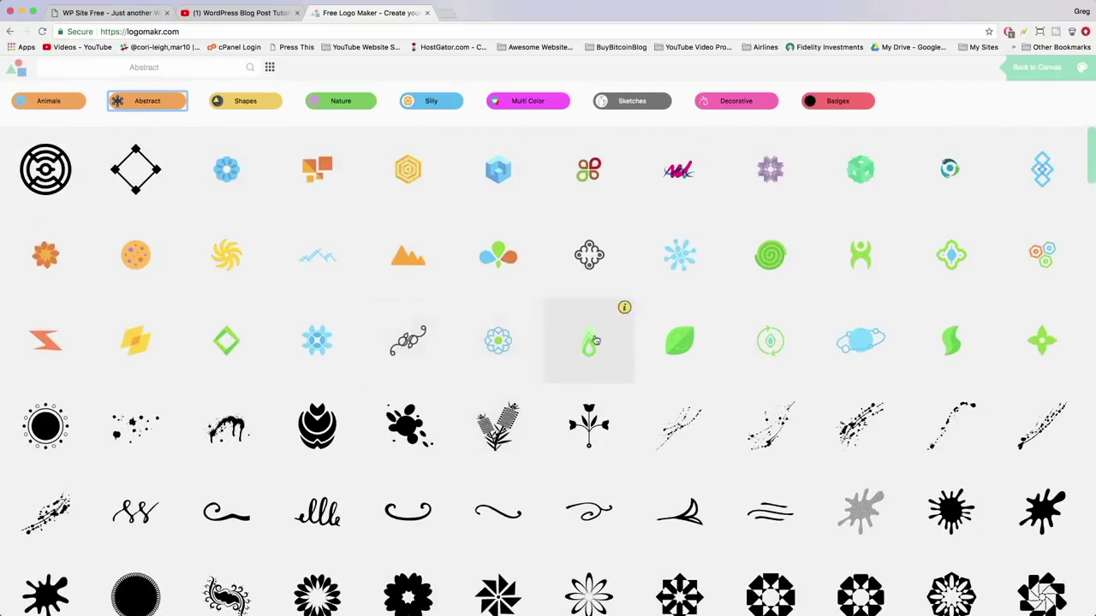
# Step: Place the green leaf icon, move it up-left and shrink it to about 175 px
pyautogui.click(690, 343)
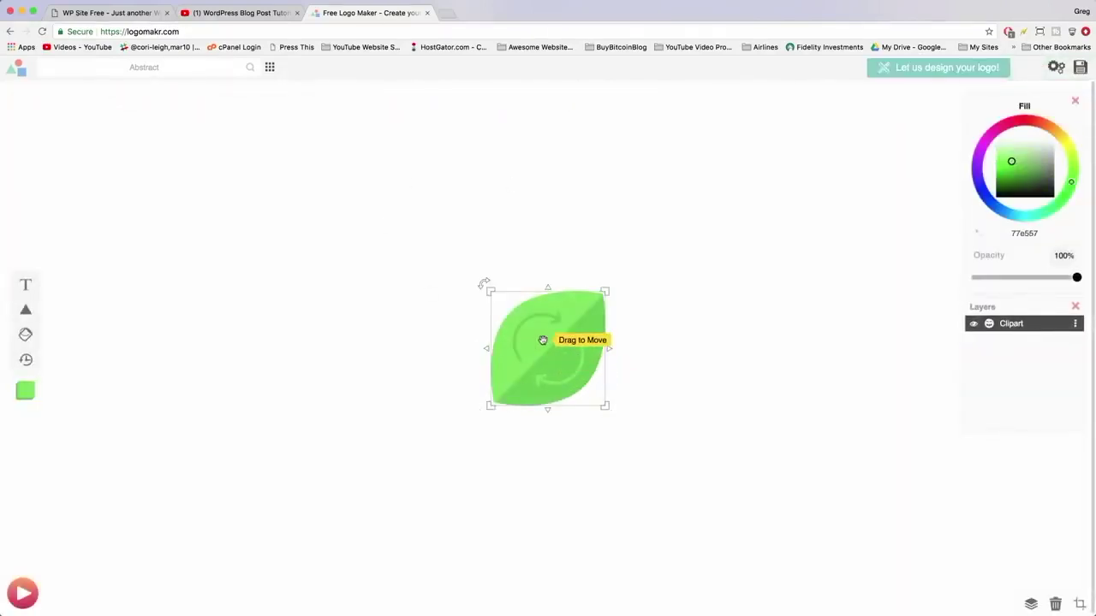
pyautogui.moveTo(544, 340); pyautogui.dragTo(437, 245)
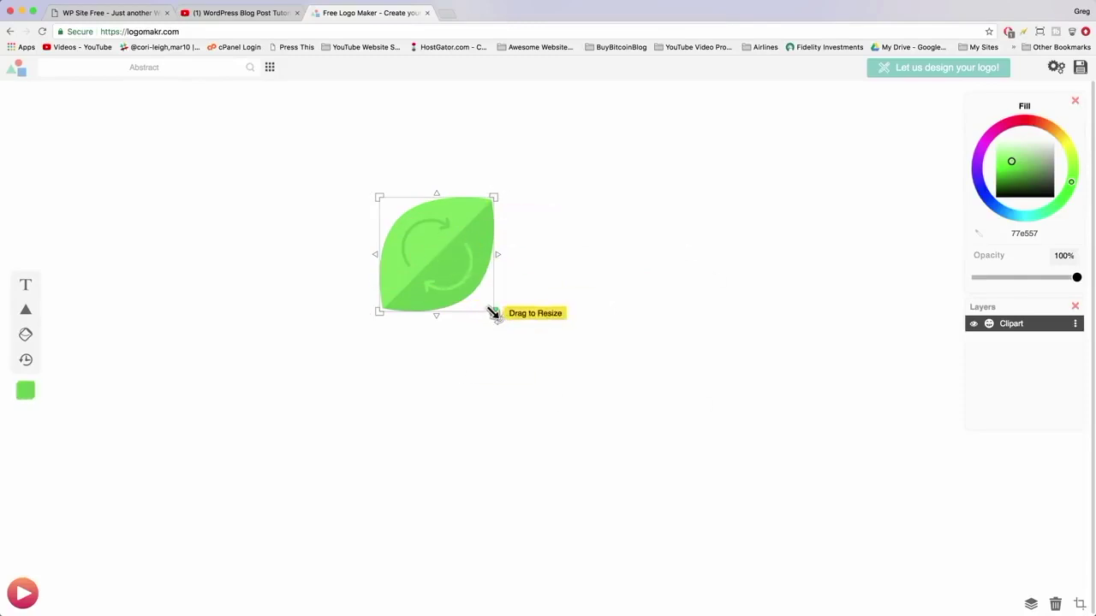
pyautogui.moveTo(494, 313)
pyautogui.mouseDown()
pyautogui.moveTo(739, 501)
pyautogui.moveTo(529, 351)
pyautogui.moveTo(537, 364)
pyautogui.moveTo(454, 272)
pyautogui.moveTo(481, 298)
pyautogui.mouseUp()
pyautogui.click(622, 358)
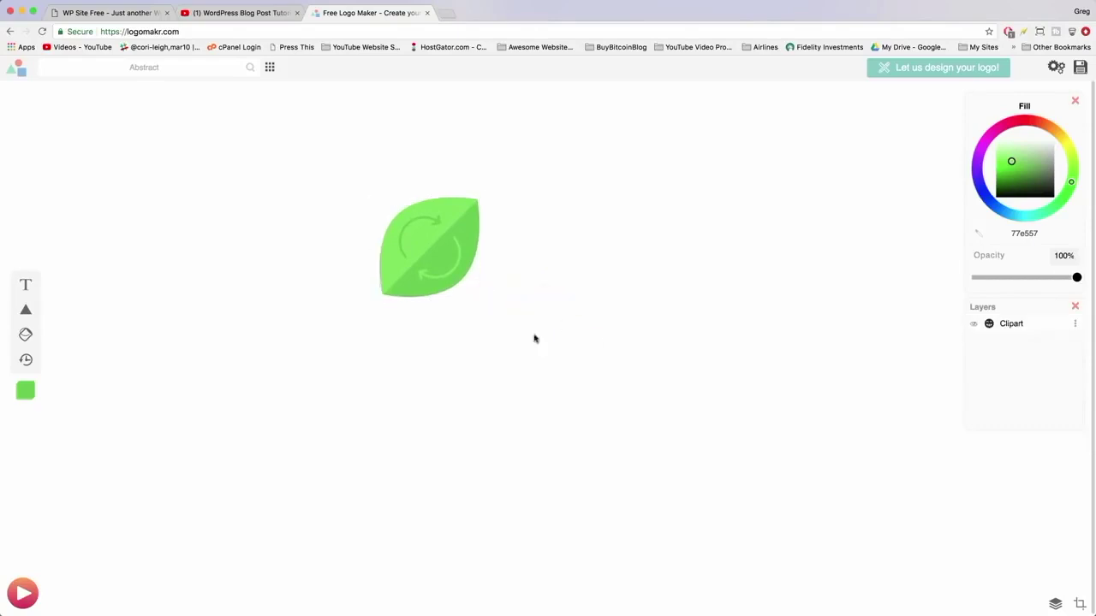
pyautogui.click(25, 289)
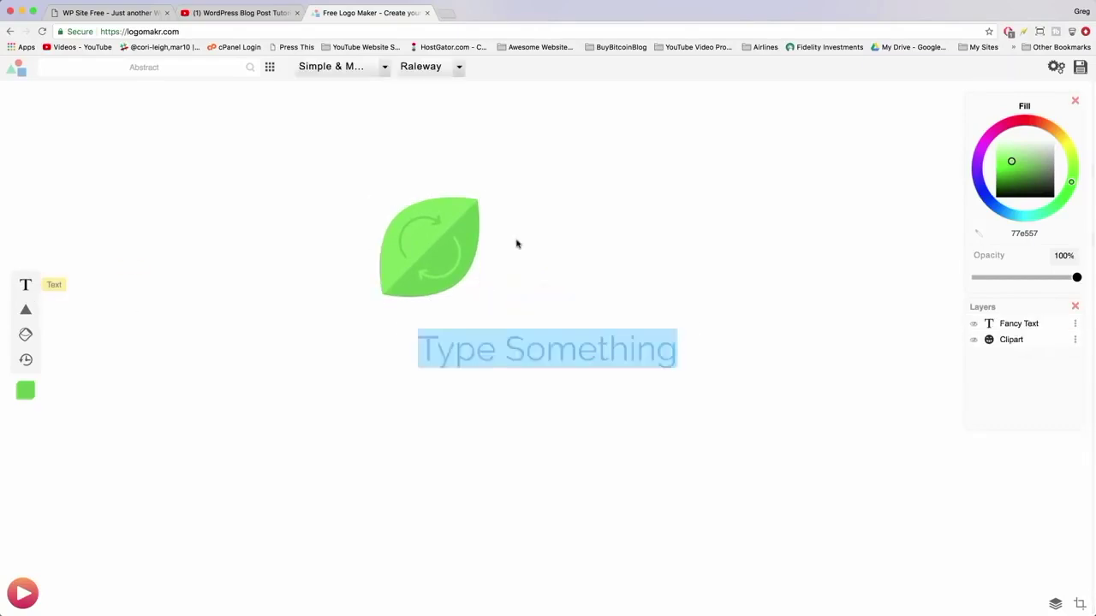
pyautogui.write('L')
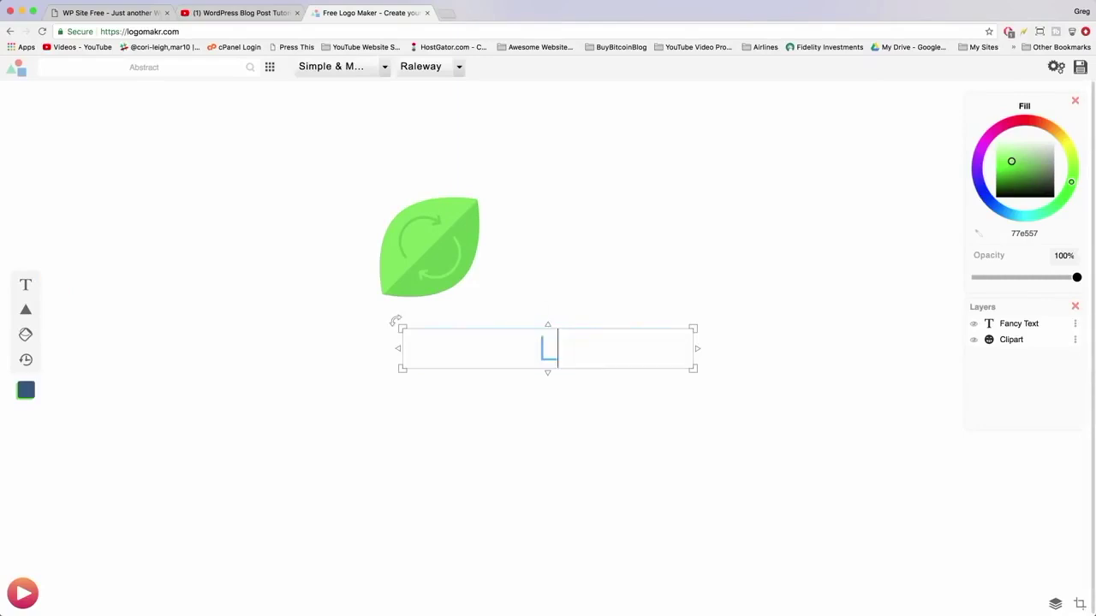
pyautogui.write('ogoText')
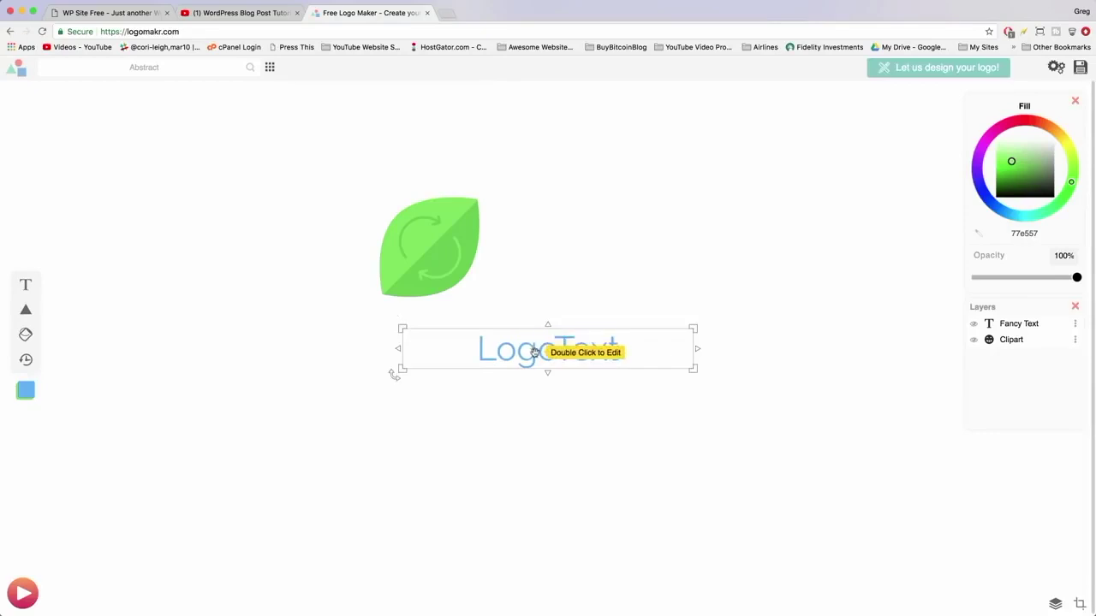
pyautogui.moveTo(545, 342); pyautogui.dragTo(591, 178)
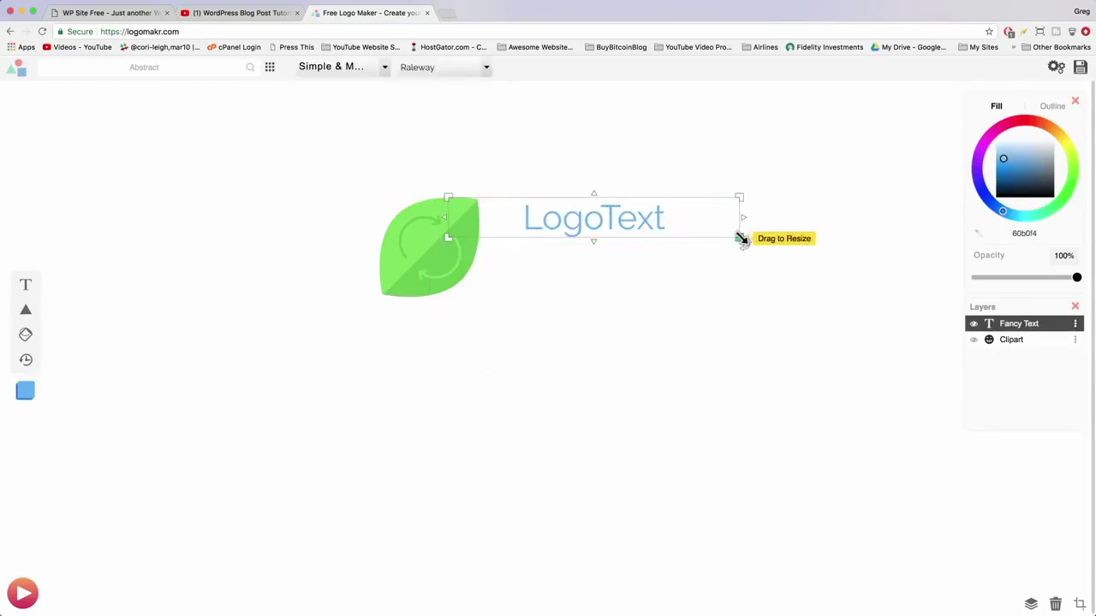
pyautogui.moveTo(743, 238); pyautogui.dragTo(841, 317)
pyautogui.moveTo(685, 272); pyautogui.dragTo(729, 261)
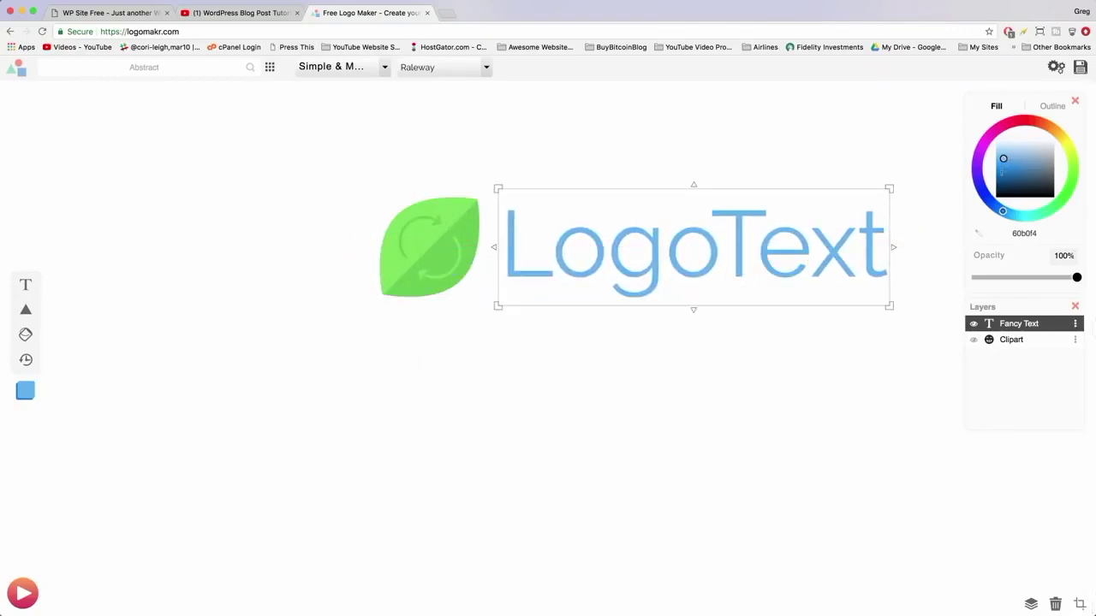
pyautogui.click(1039, 121)
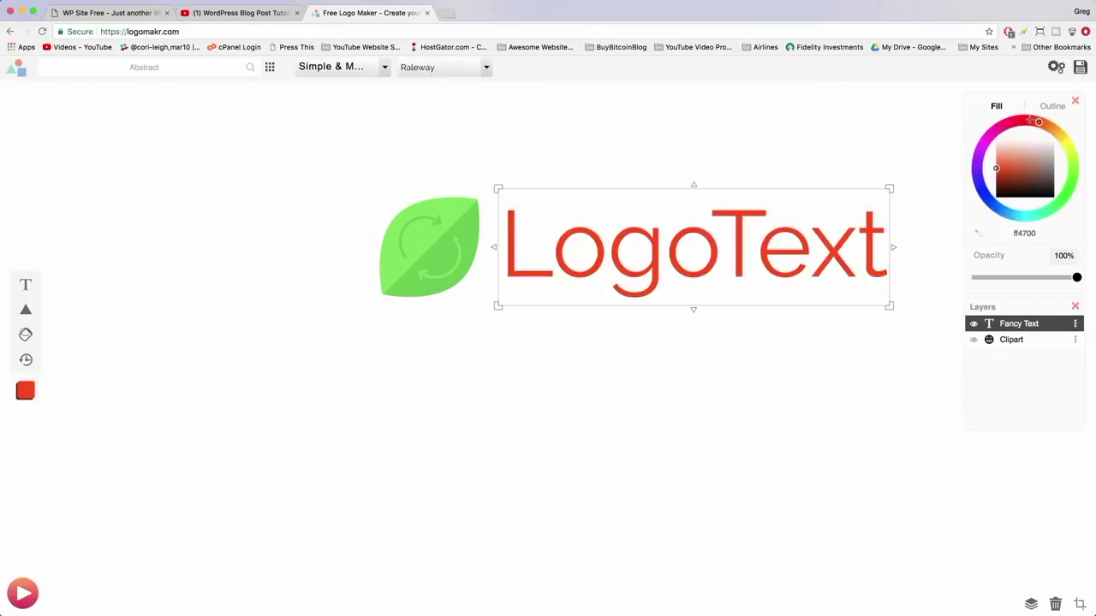
pyautogui.click(1032, 120)
pyautogui.click(976, 167)
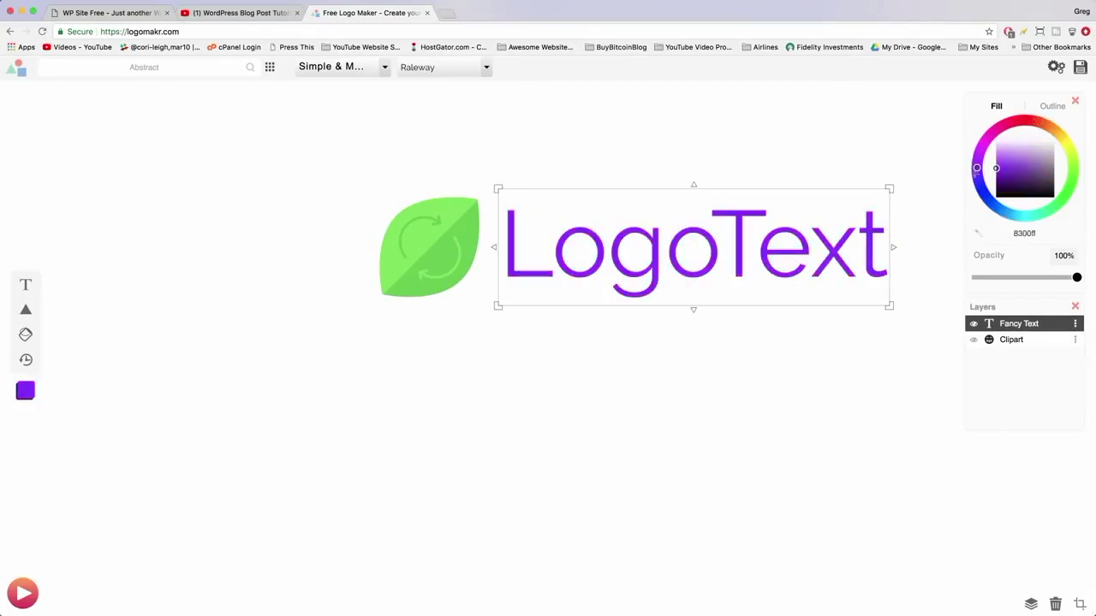
pyautogui.click(989, 200)
pyautogui.click(1029, 217)
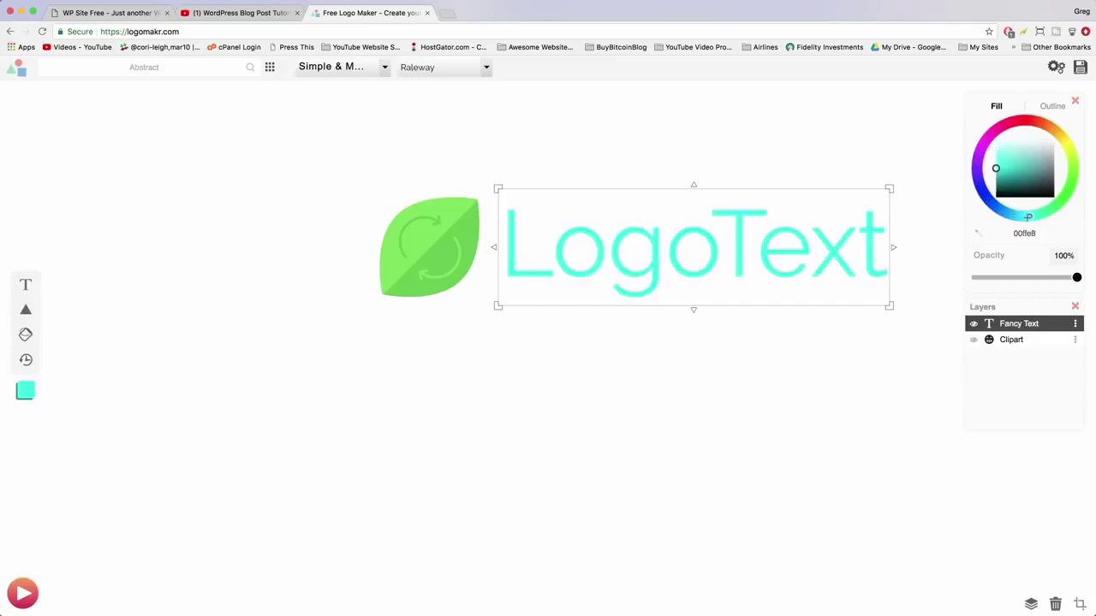
pyautogui.click(1051, 210)
pyautogui.click(734, 323)
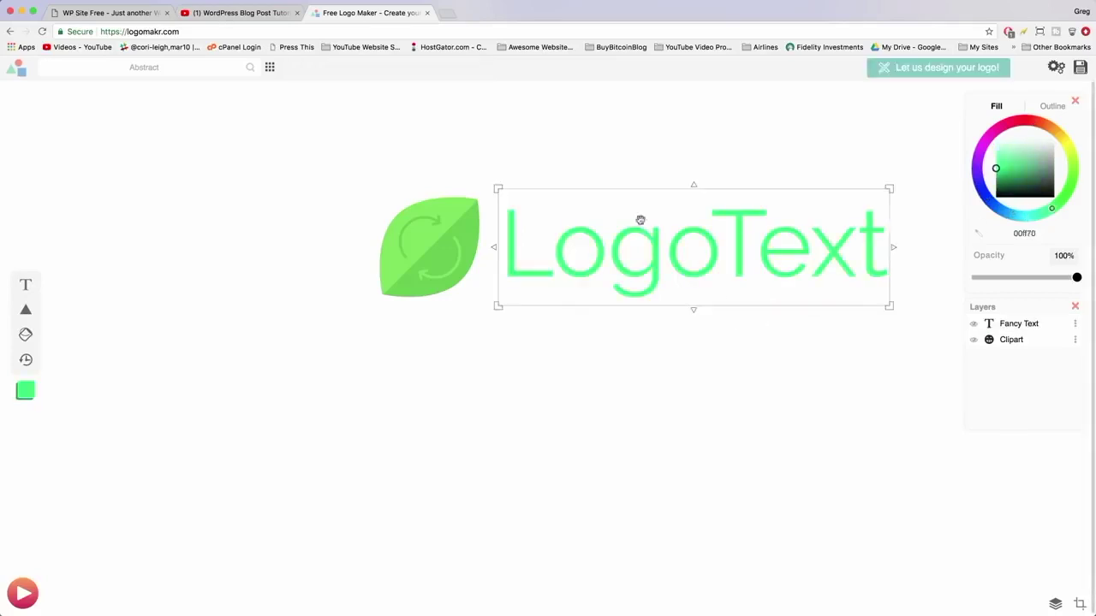
pyautogui.click(692, 254)
pyautogui.press('BackSpace')
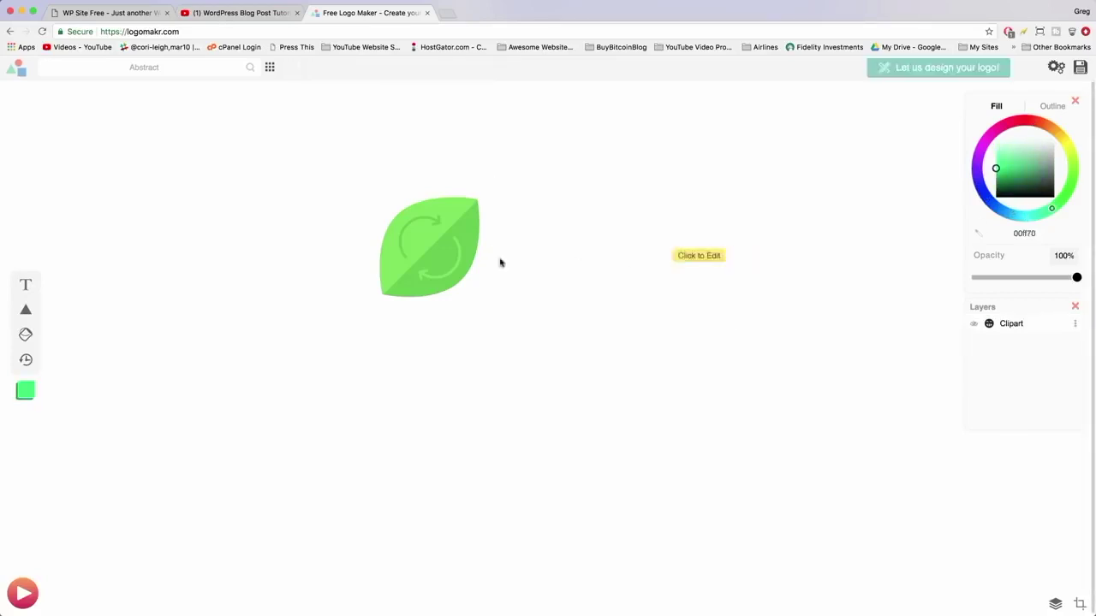
# Step: Crop the canvas tightly around the leaf
pyautogui.click(728, 514)
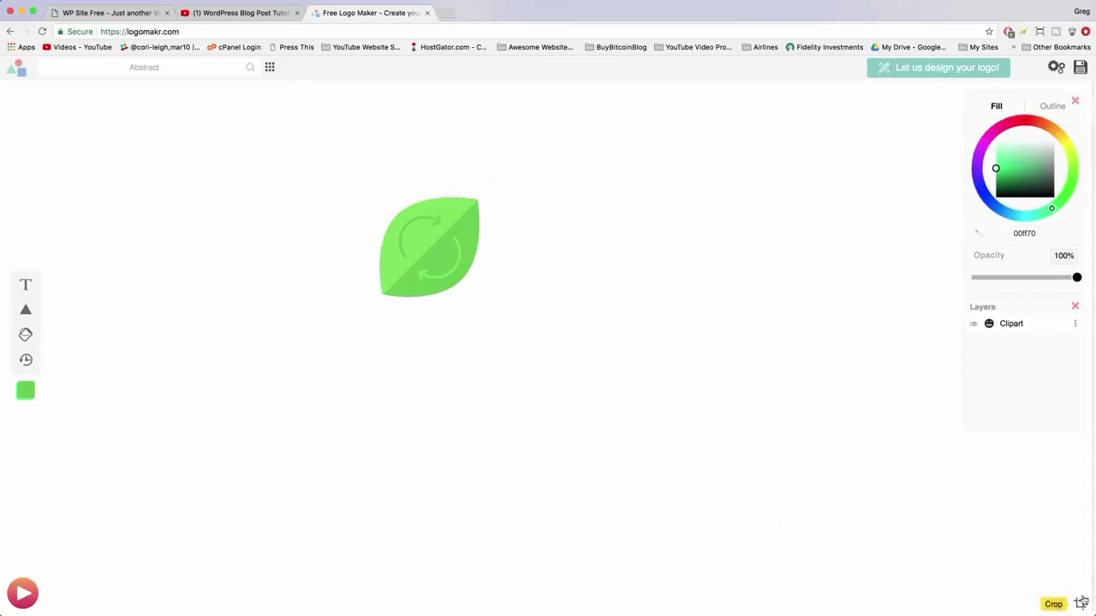
pyautogui.click(1079, 604)
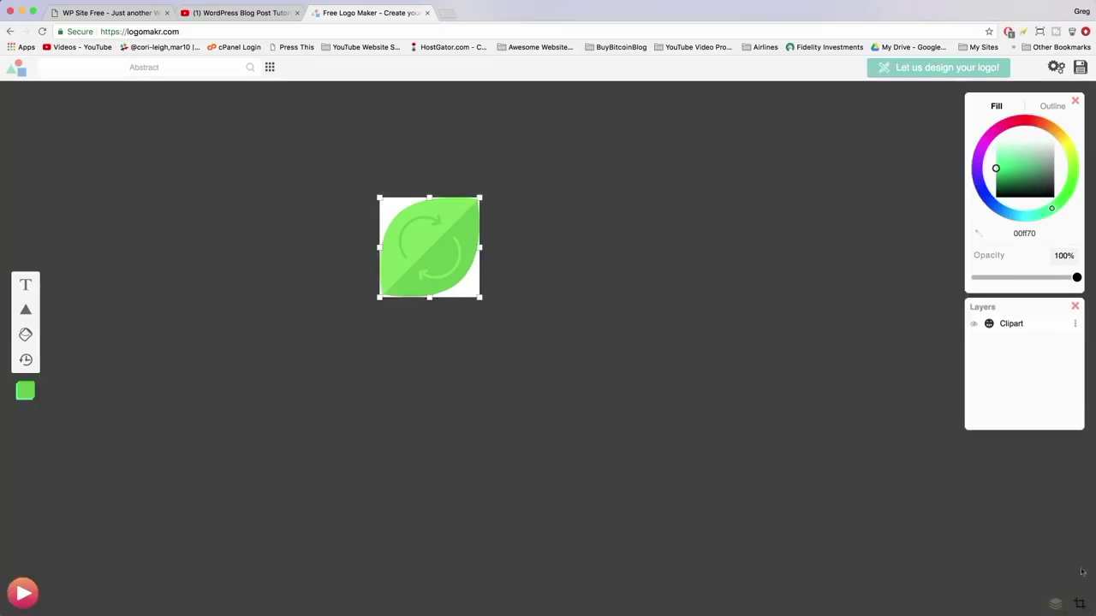
pyautogui.click(676, 289)
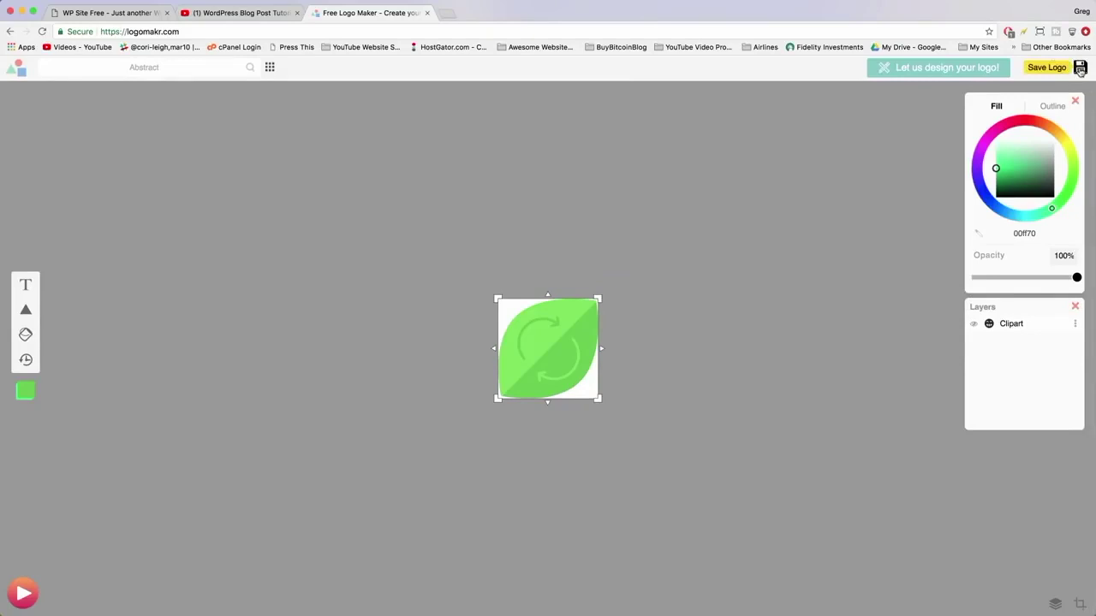
# Step: Download the free low-resolution logo as the PNG file 'leaf logo v1'
pyautogui.click(1081, 68)
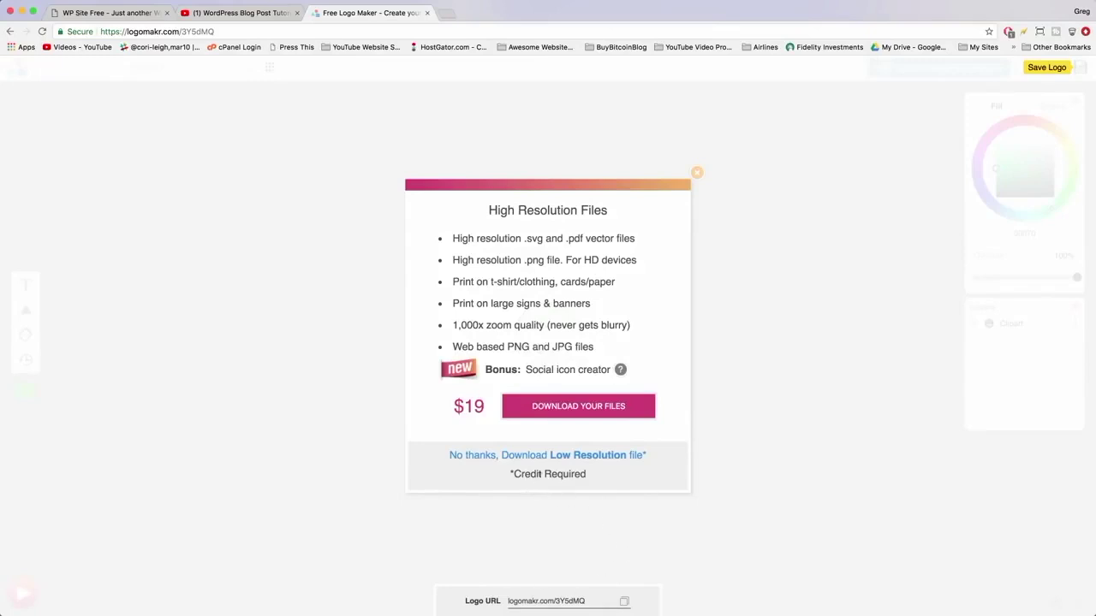
pyautogui.click(544, 457)
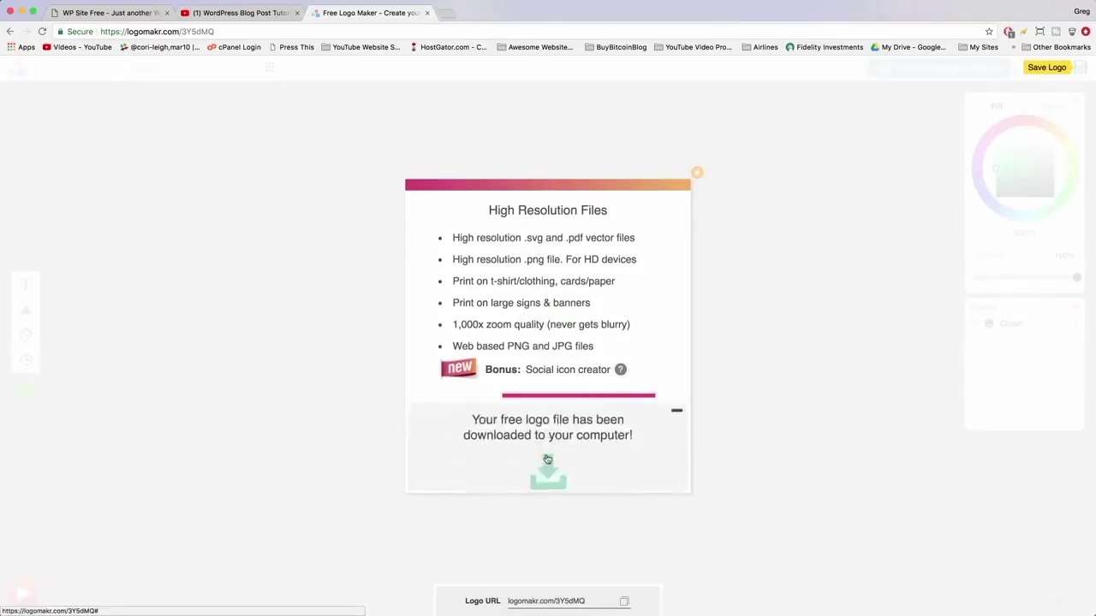
pyautogui.click(530, 301)
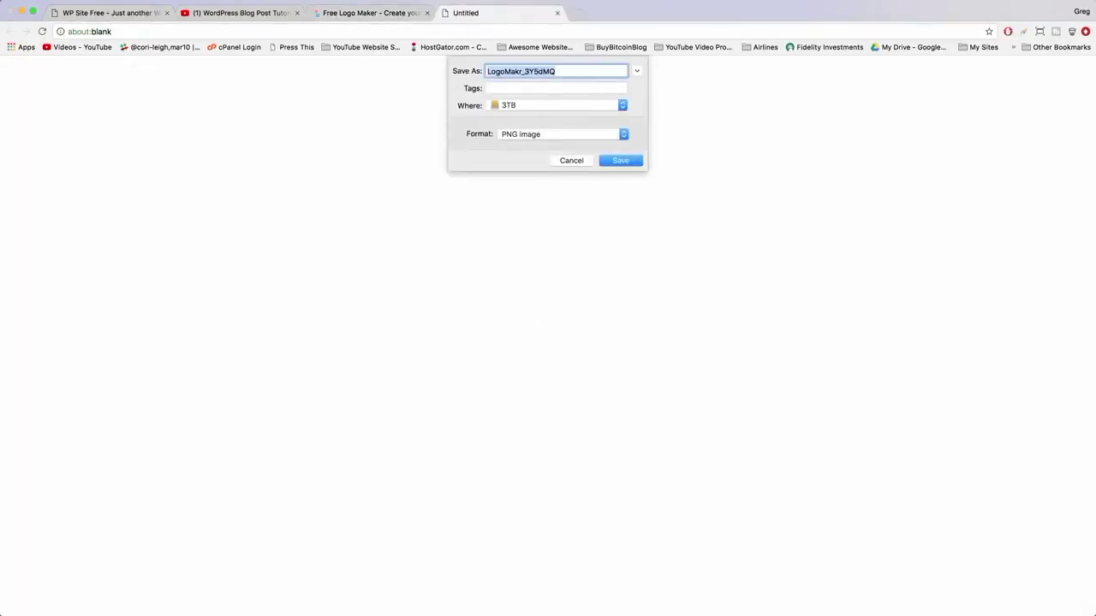
pyautogui.write('leaf logo v1')
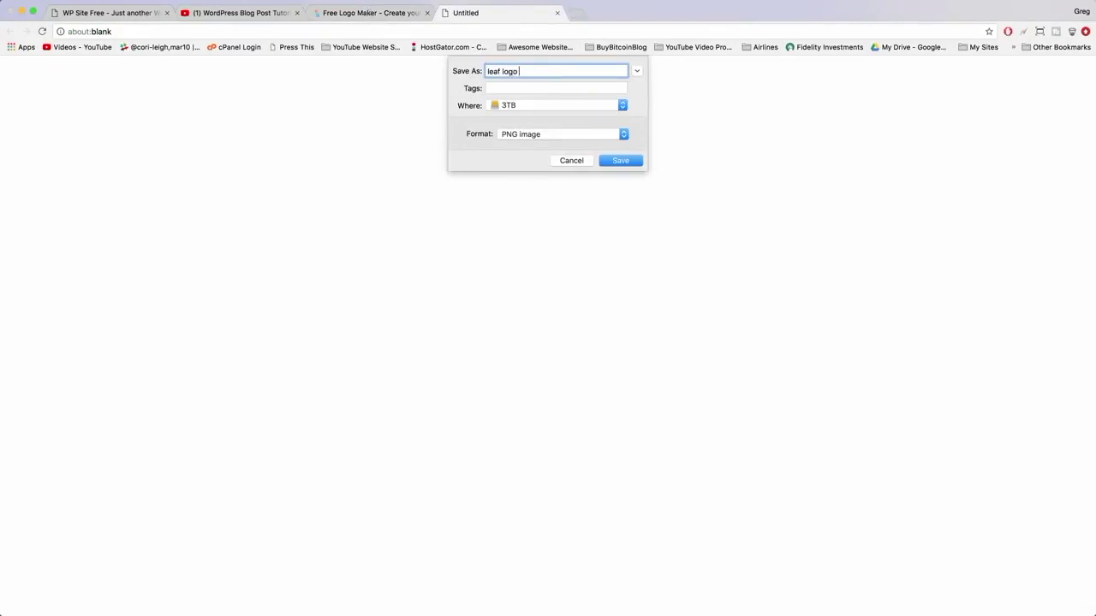
pyautogui.click(619, 161)
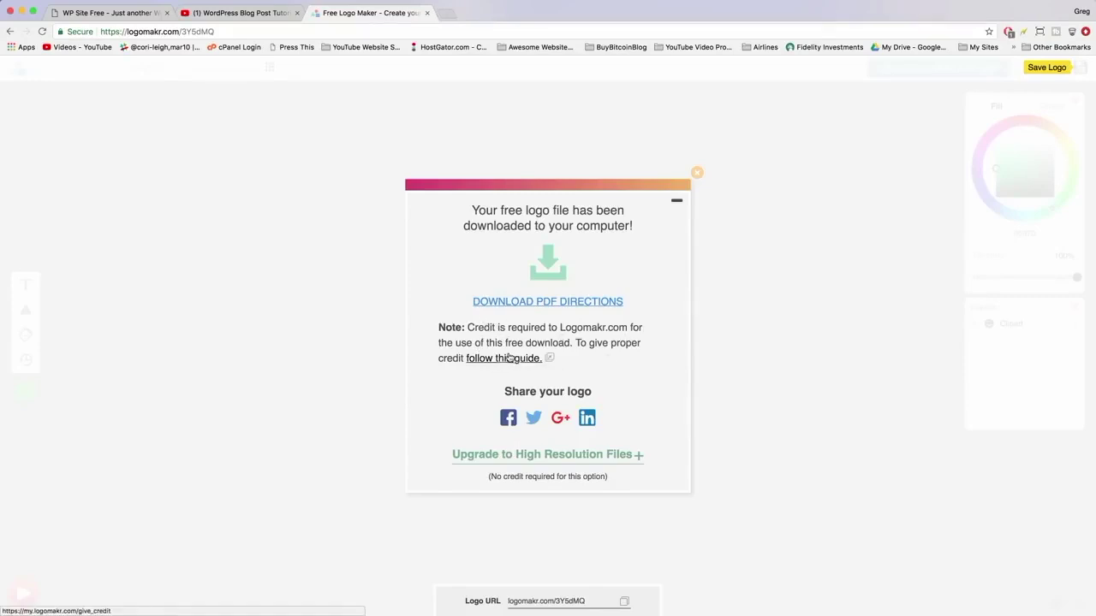
# Step: Read the LogoMakr credit guide's Website section instructions, then close the guide page
pyautogui.click(510, 358)
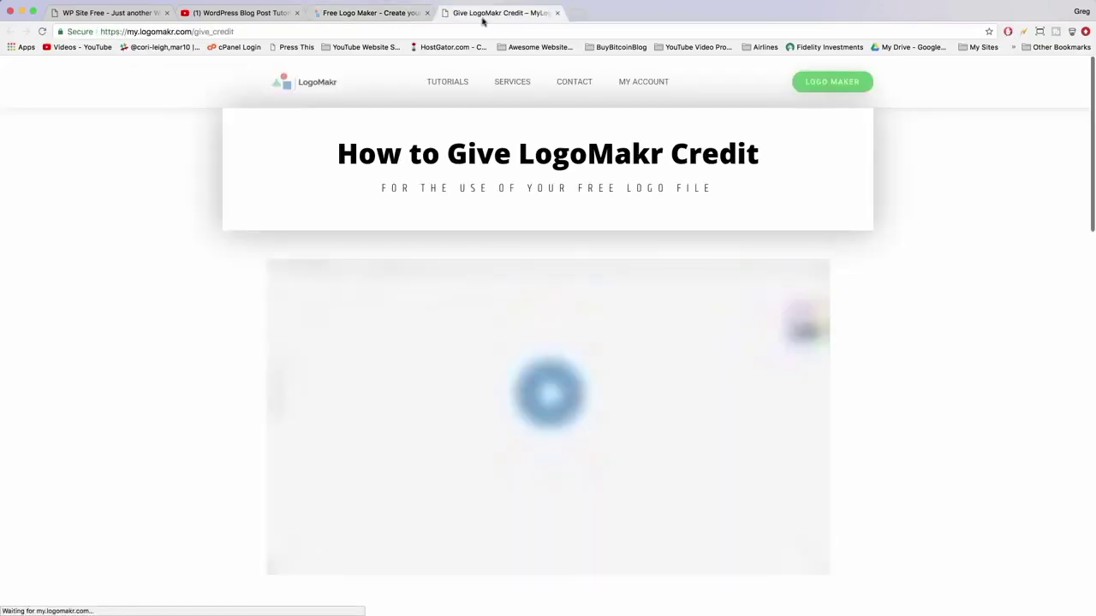
pyautogui.scroll(-6, 611, 206)
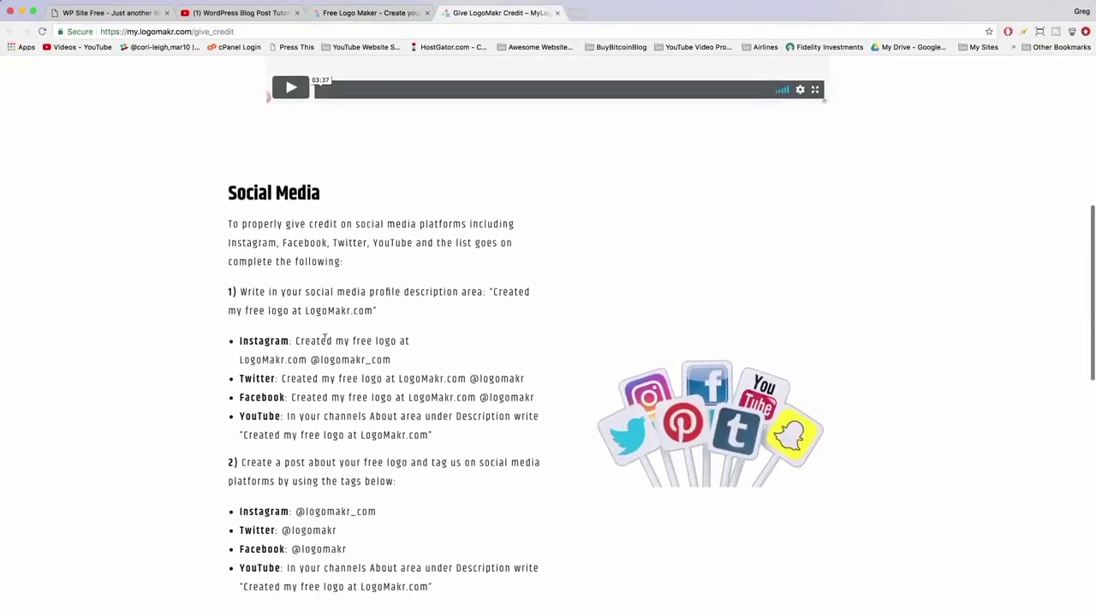
pyautogui.scroll(-3, 325, 337)
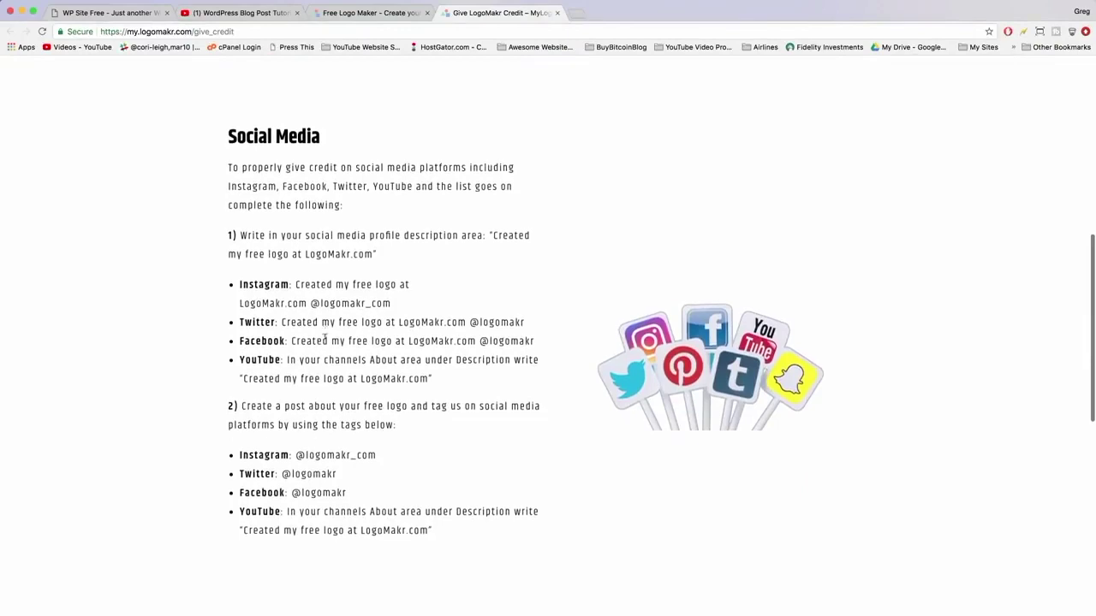
pyautogui.scroll(-4, 324, 336)
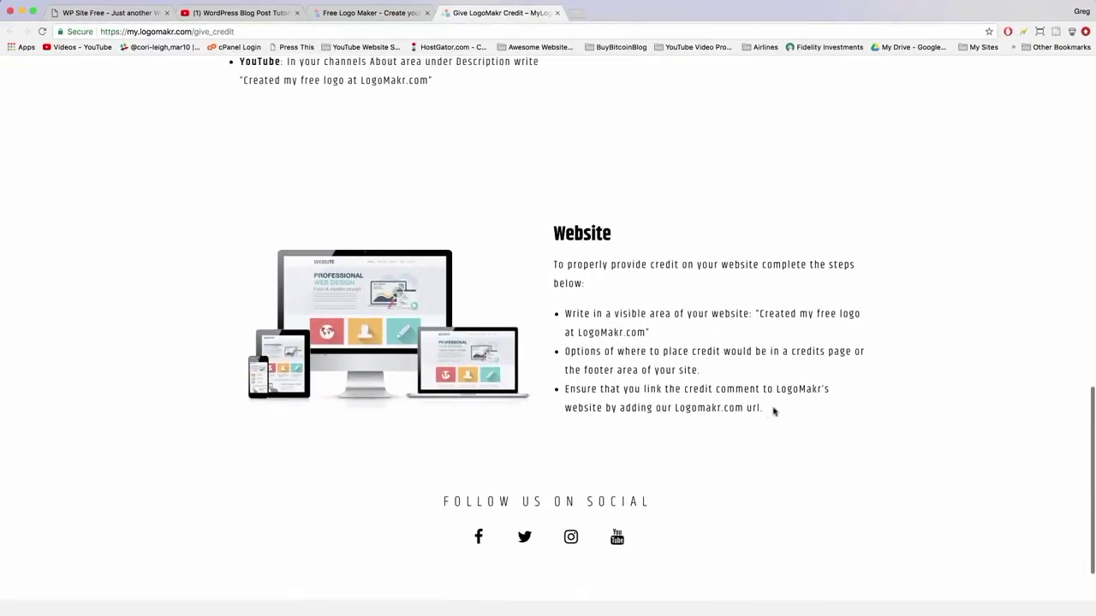
pyautogui.moveTo(773, 411); pyautogui.dragTo(529, 323)
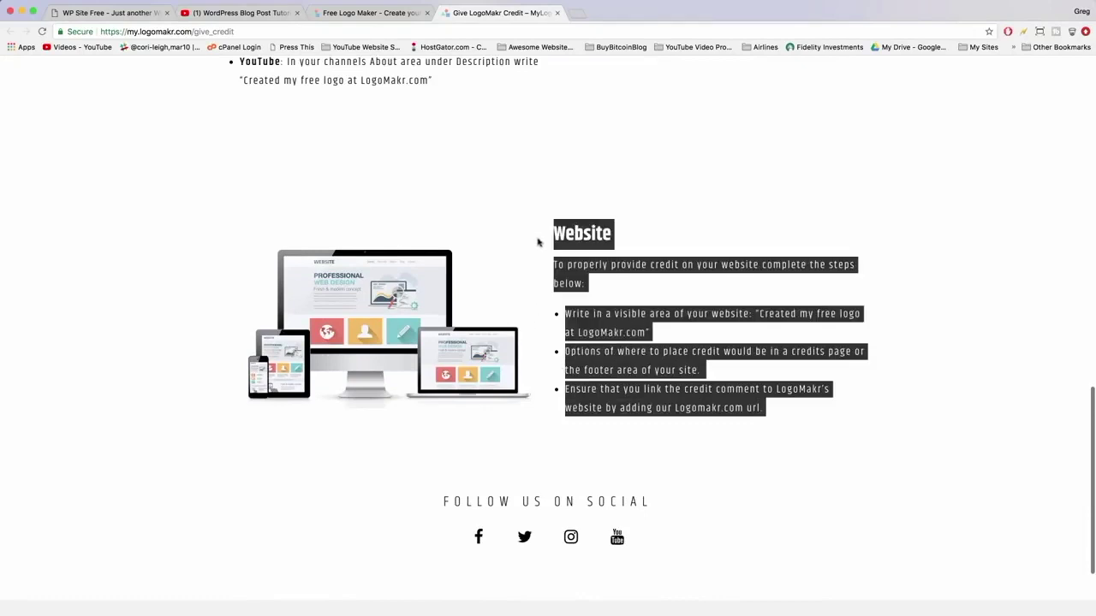
pyautogui.click(816, 304)
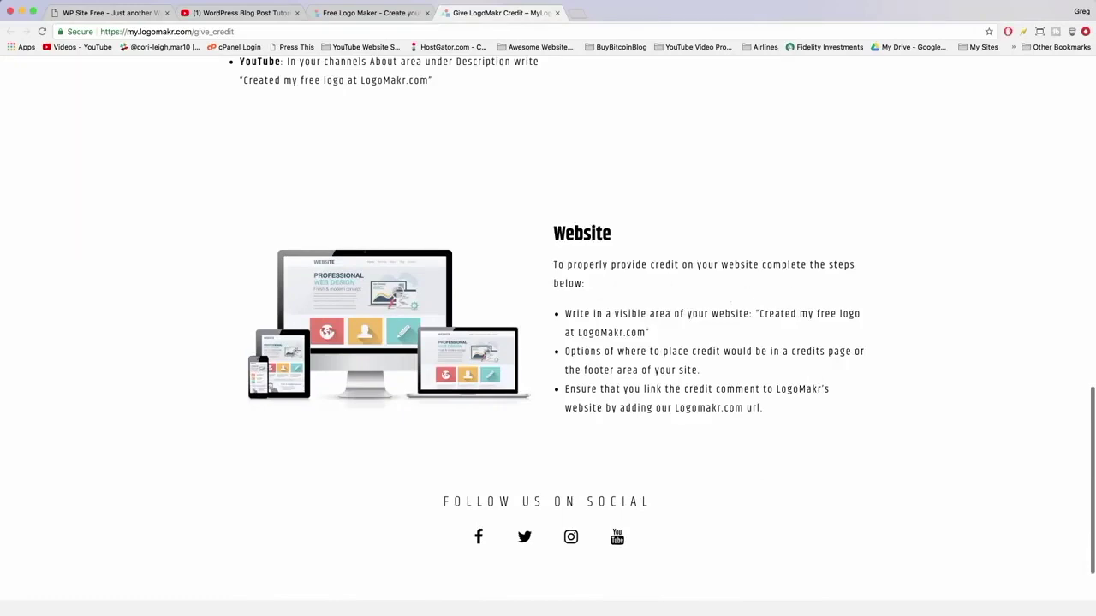
pyautogui.press('super+w')
# Step: Return to the WP Site Free site and open the Customizer's Site Identity section
pyautogui.click(103, 11)
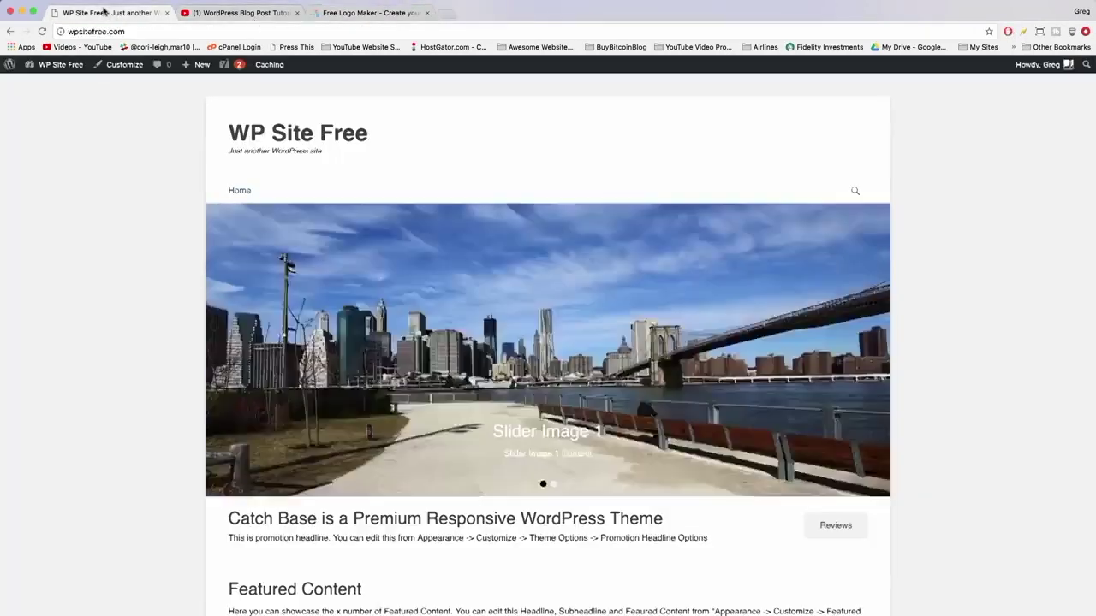
pyautogui.scroll(-5, 111, 303)
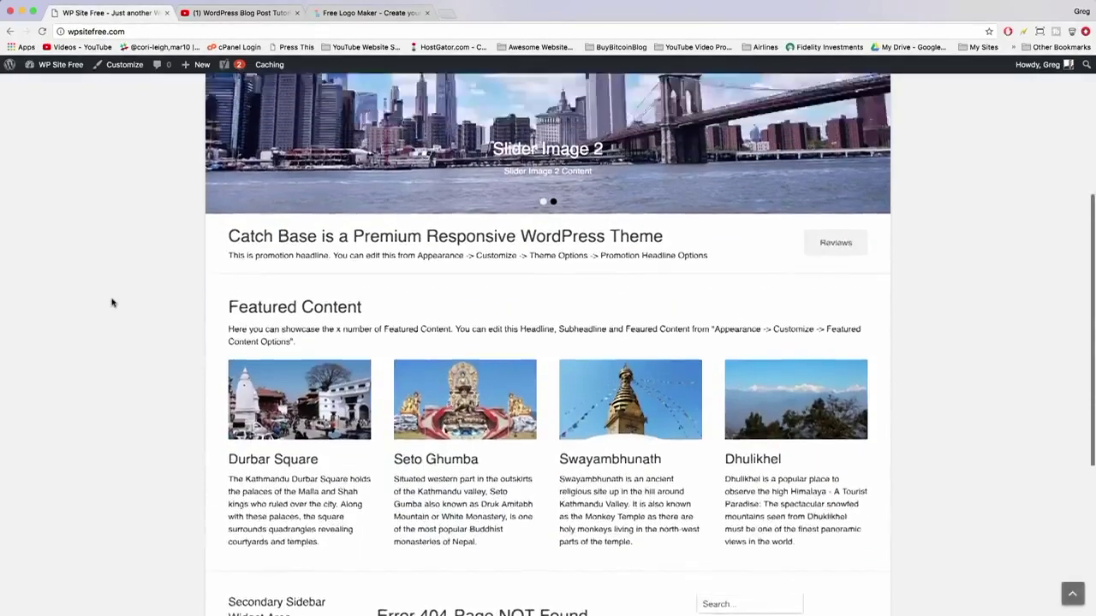
pyautogui.scroll(5, 110, 303)
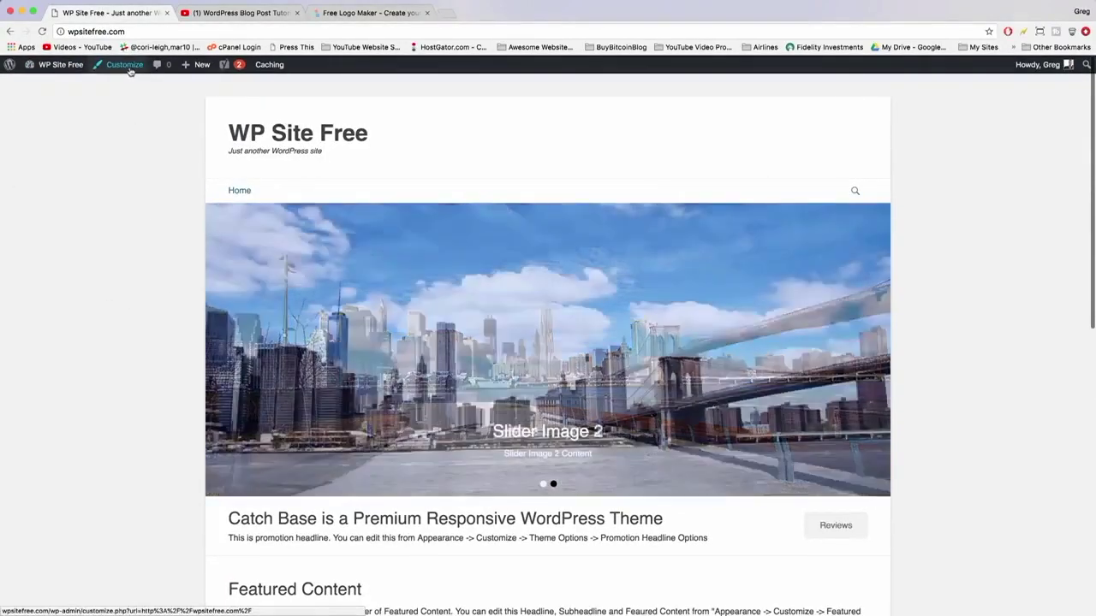
pyautogui.click(129, 67)
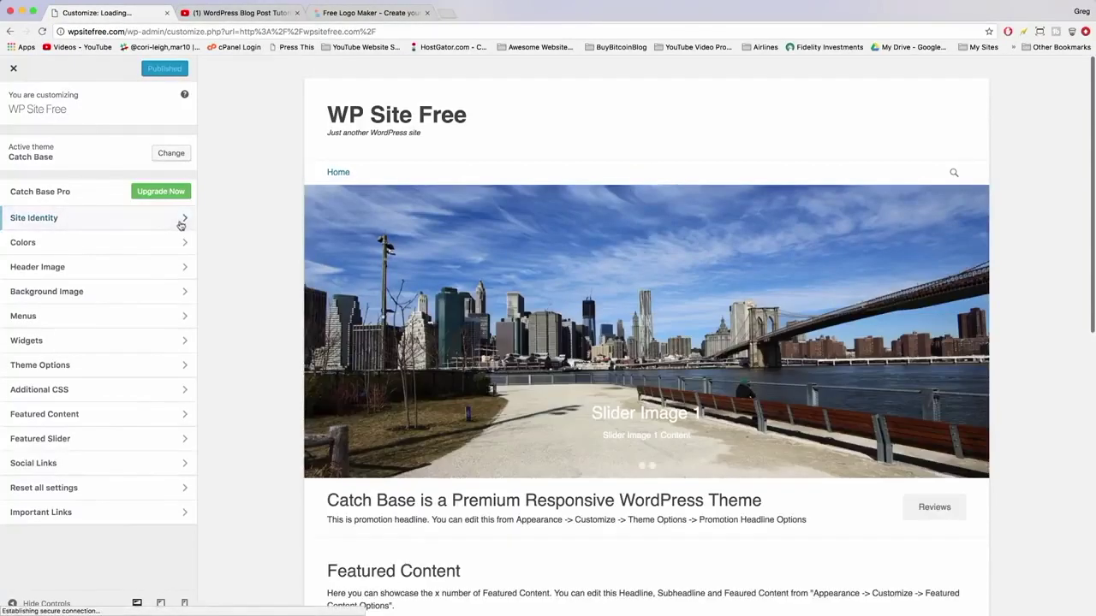
pyautogui.click(179, 219)
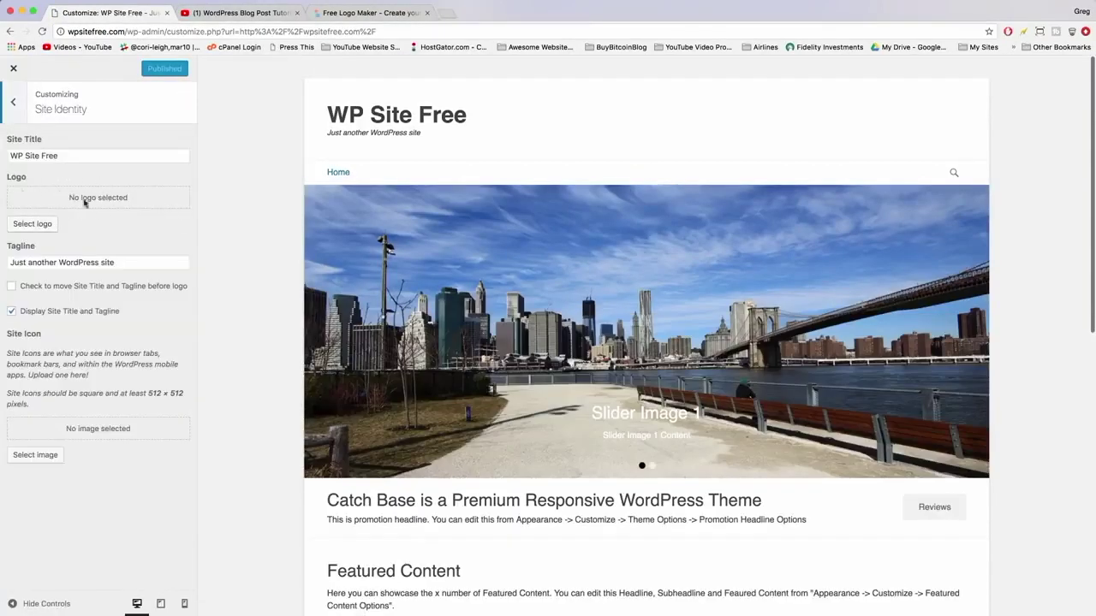
# Step: Upload leaf logo v1.png and set it as the site logo, skipping cropping
pyautogui.click(27, 226)
pyautogui.click(45, 117)
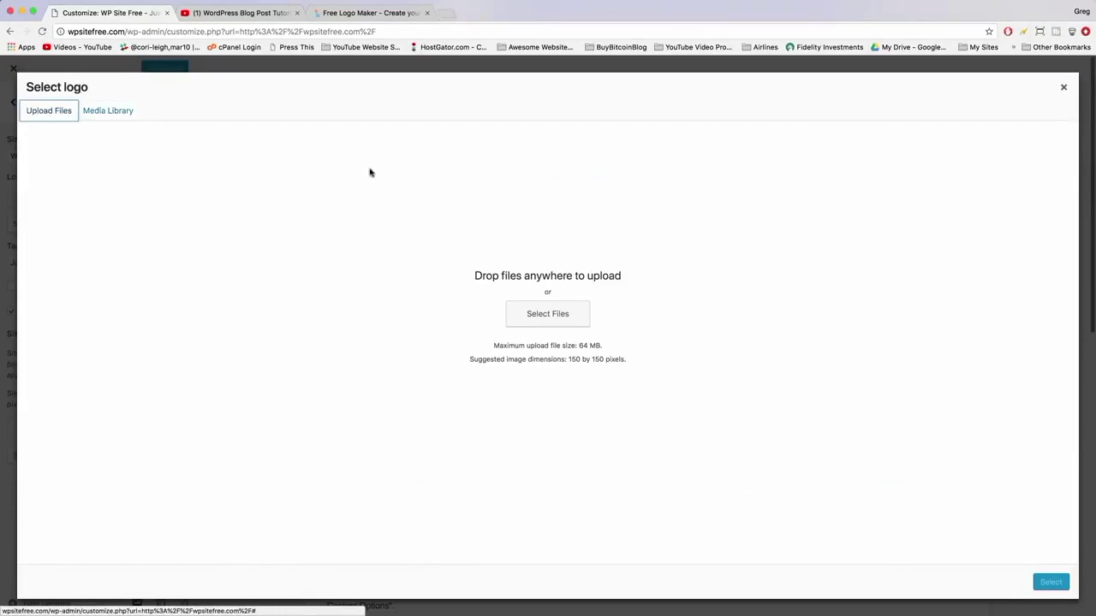
pyautogui.click(548, 313)
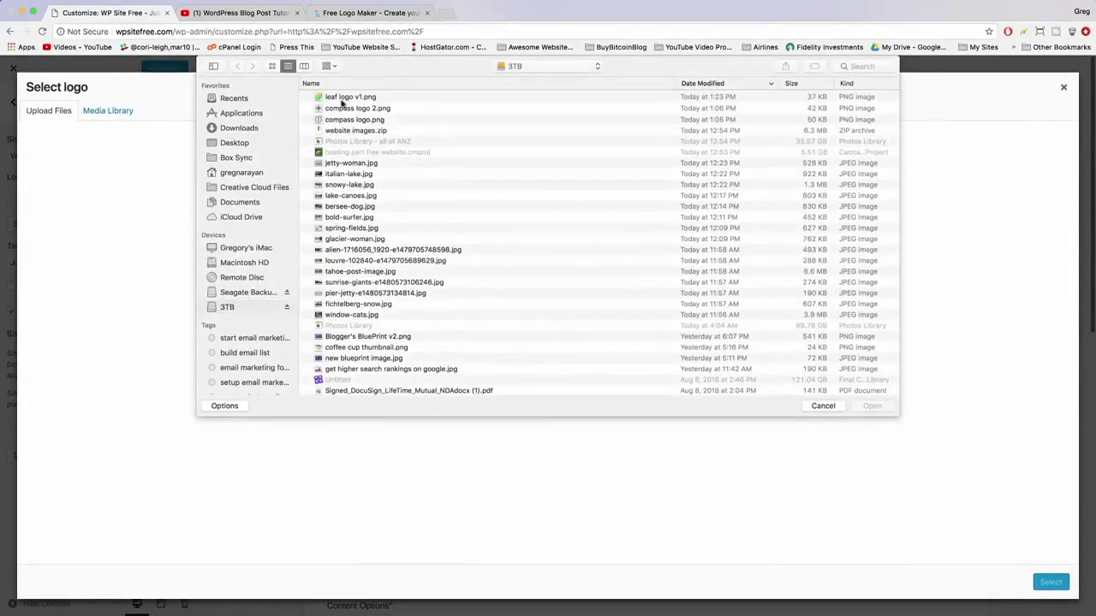
pyautogui.click(342, 98)
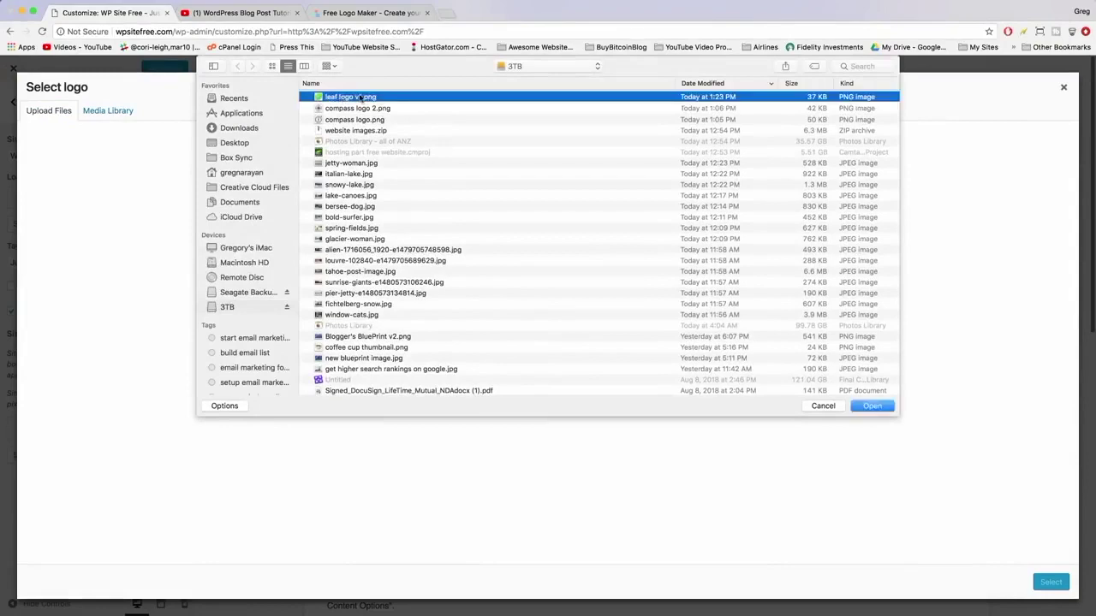
pyautogui.doubleClick(359, 98)
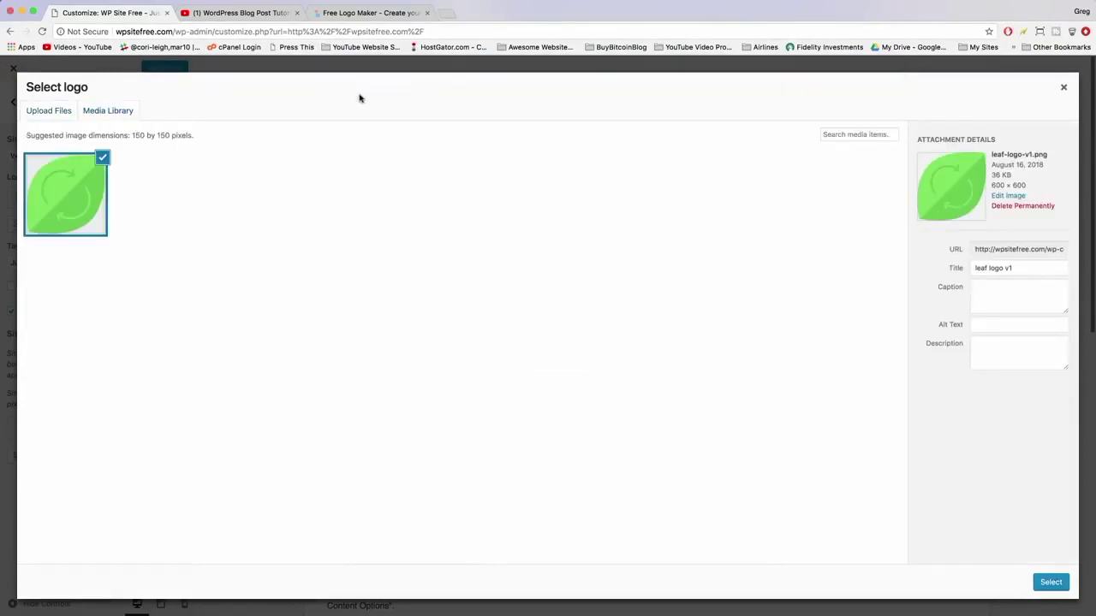
pyautogui.click(1051, 583)
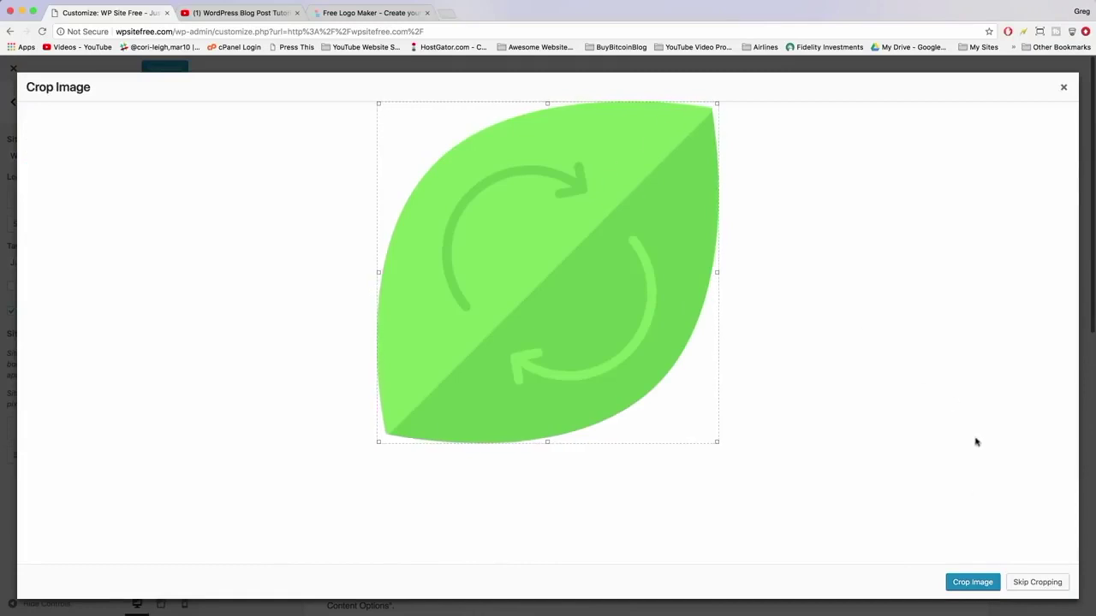
pyautogui.click(1036, 583)
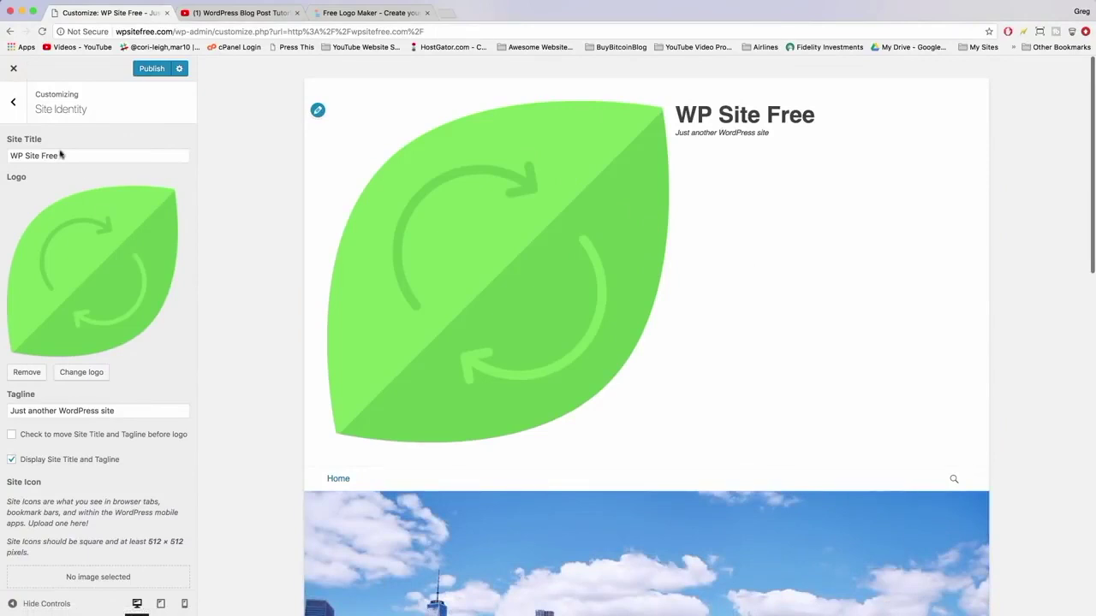
pyautogui.click(14, 102)
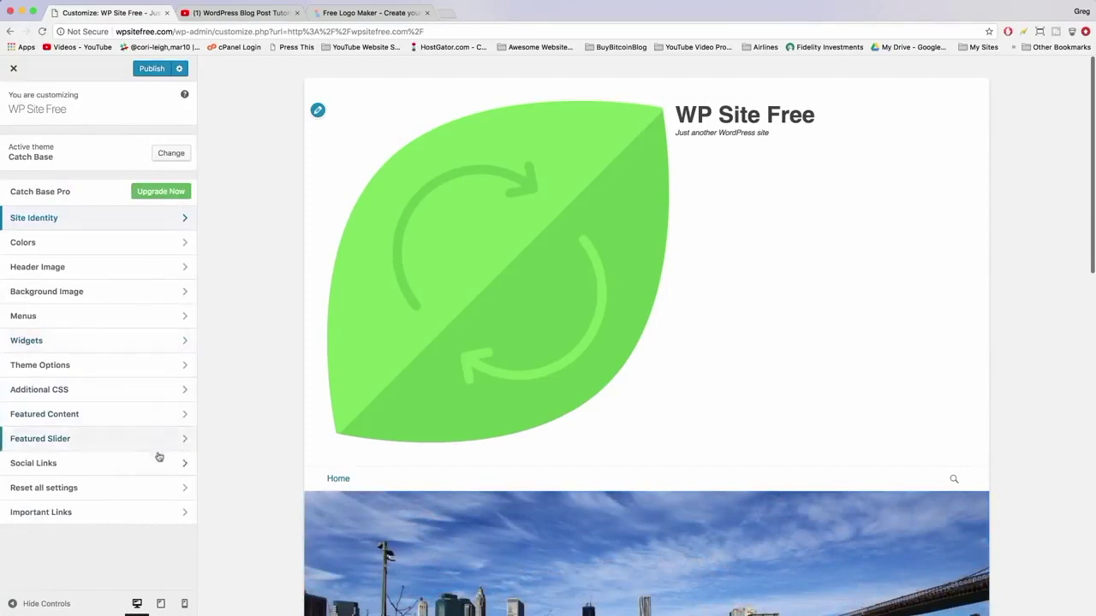
# Step: Add a #site-logo rule with max-width: 10% in Additional CSS
pyautogui.click(174, 394)
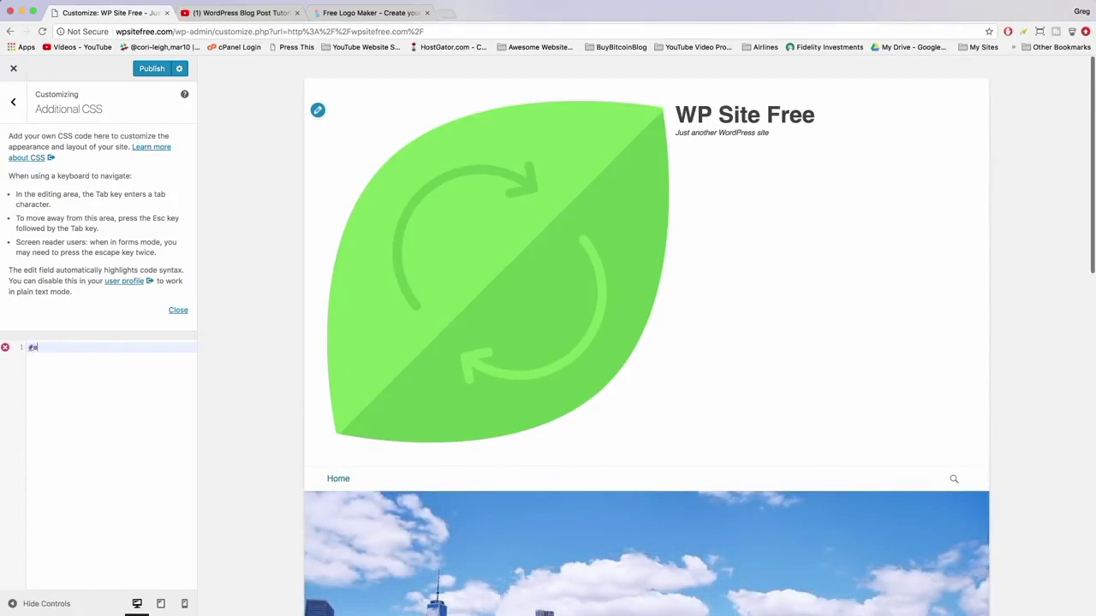
pyautogui.write('ite')
pyautogui.write('-logo {')
pyautogui.press('Return')
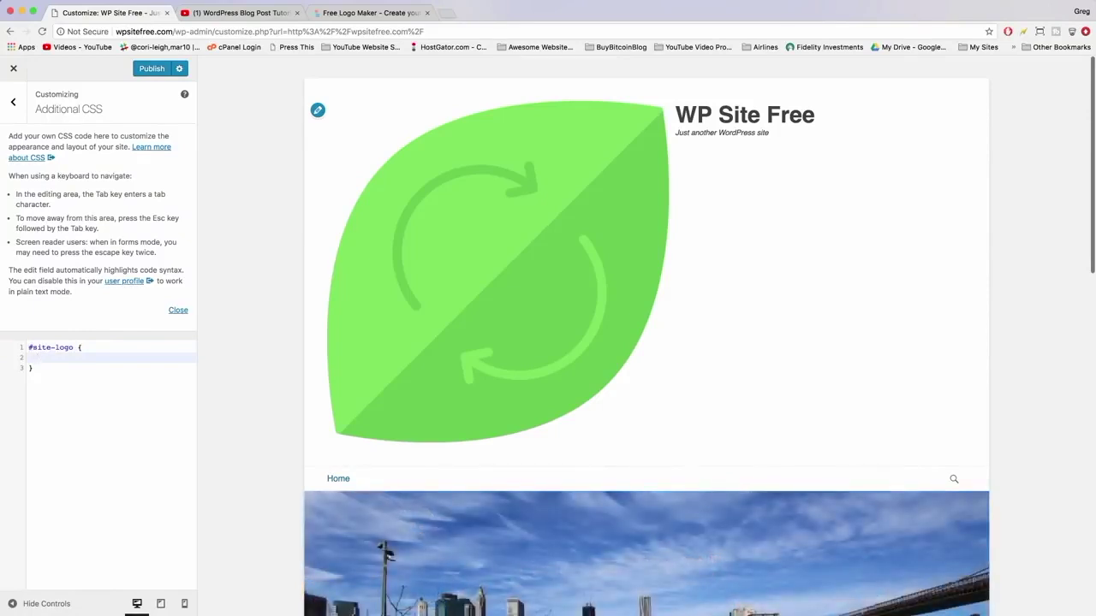
pyautogui.write('max')
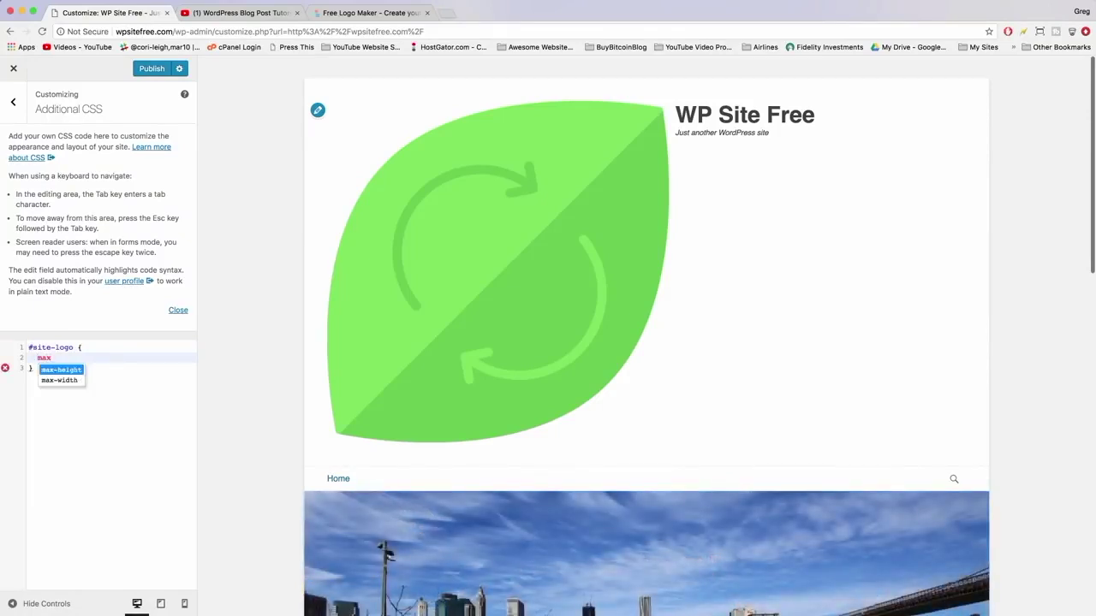
pyautogui.write('-wid')
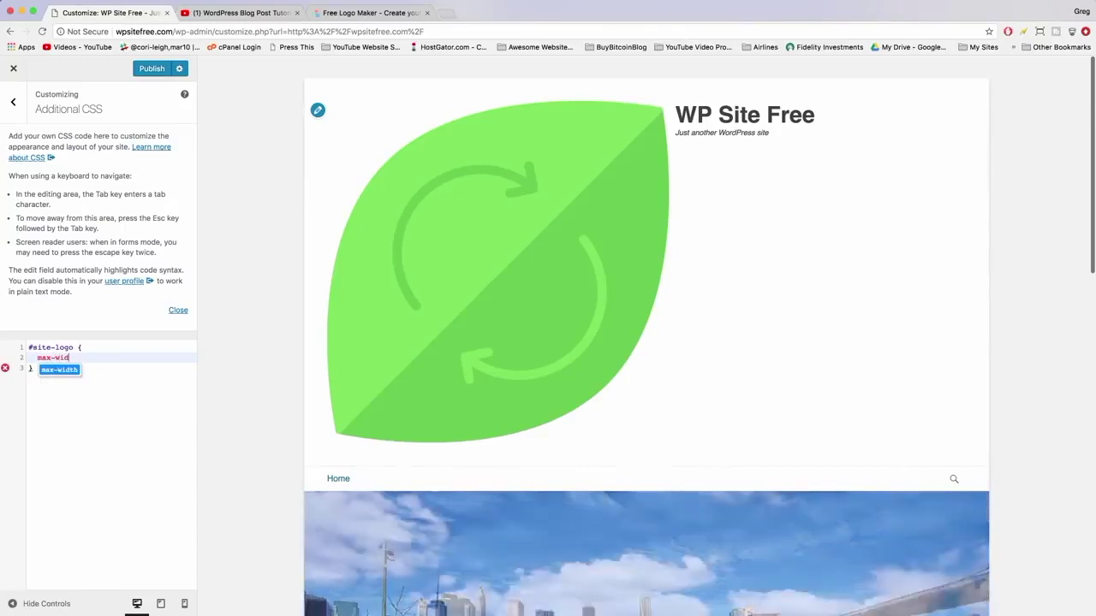
pyautogui.write('th: ')
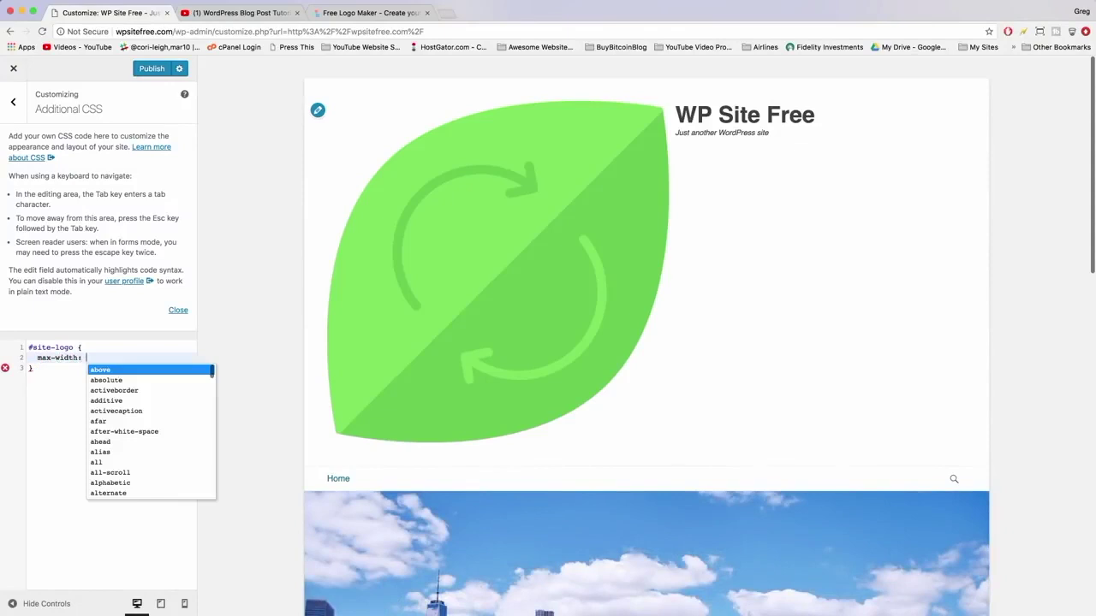
pyautogui.write('10')
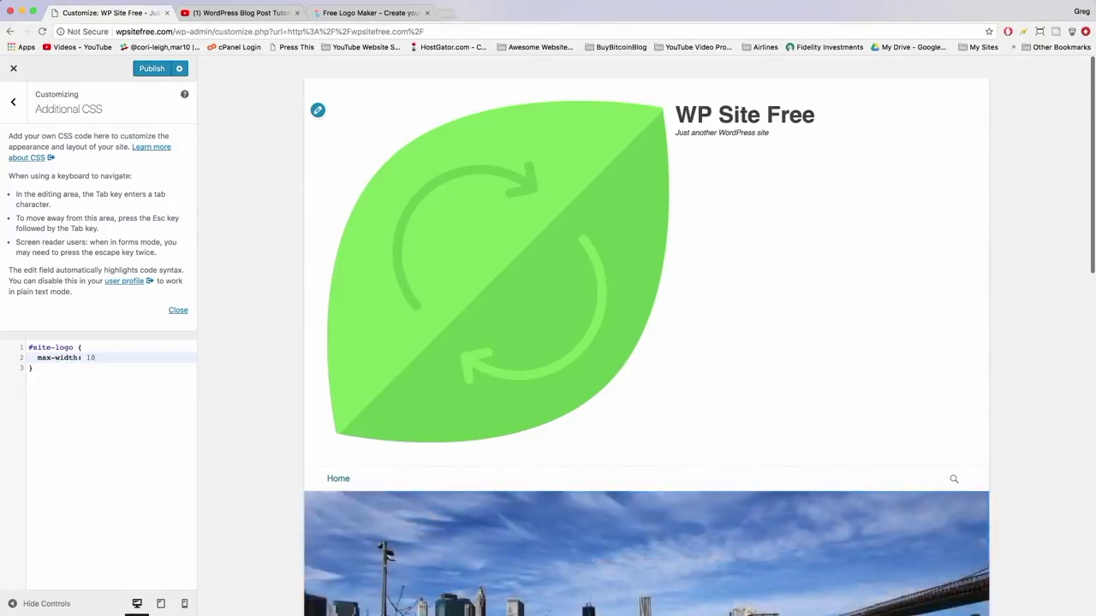
pyautogui.write('%;')
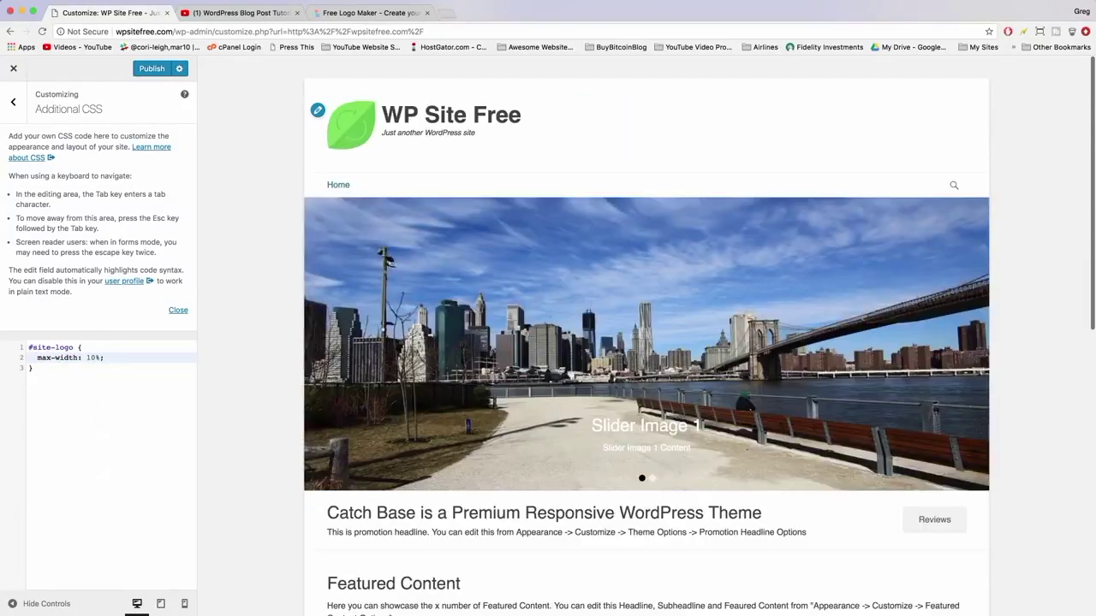
# Step: Change the #site-logo max-width value to 7%
pyautogui.moveTo(34, 368); pyautogui.dragTo(26, 352)
pyautogui.click(55, 348)
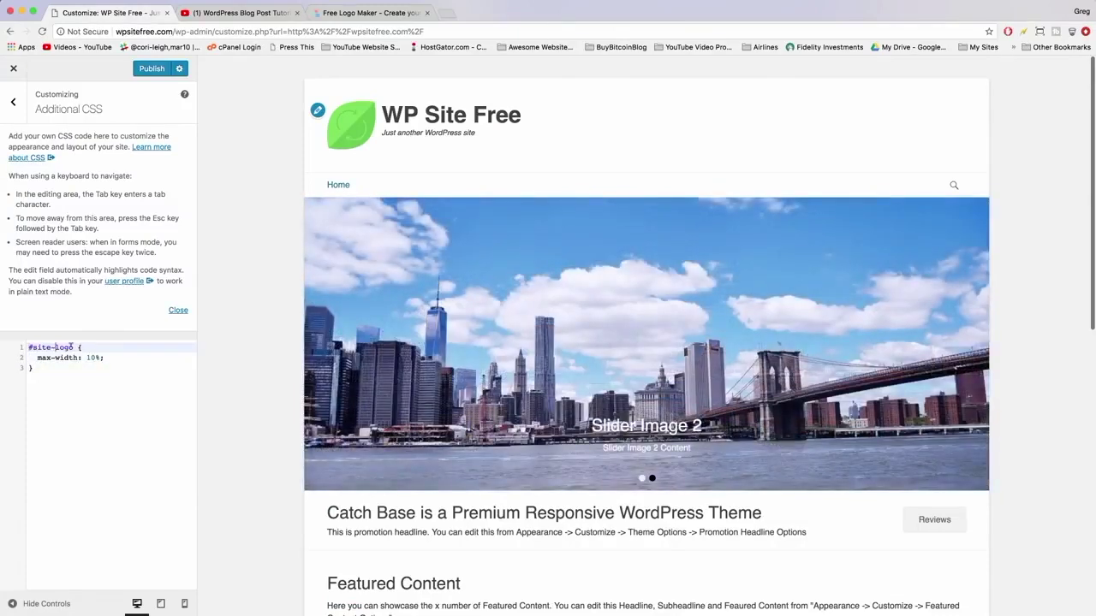
pyautogui.moveTo(75, 346); pyautogui.dragTo(27, 348)
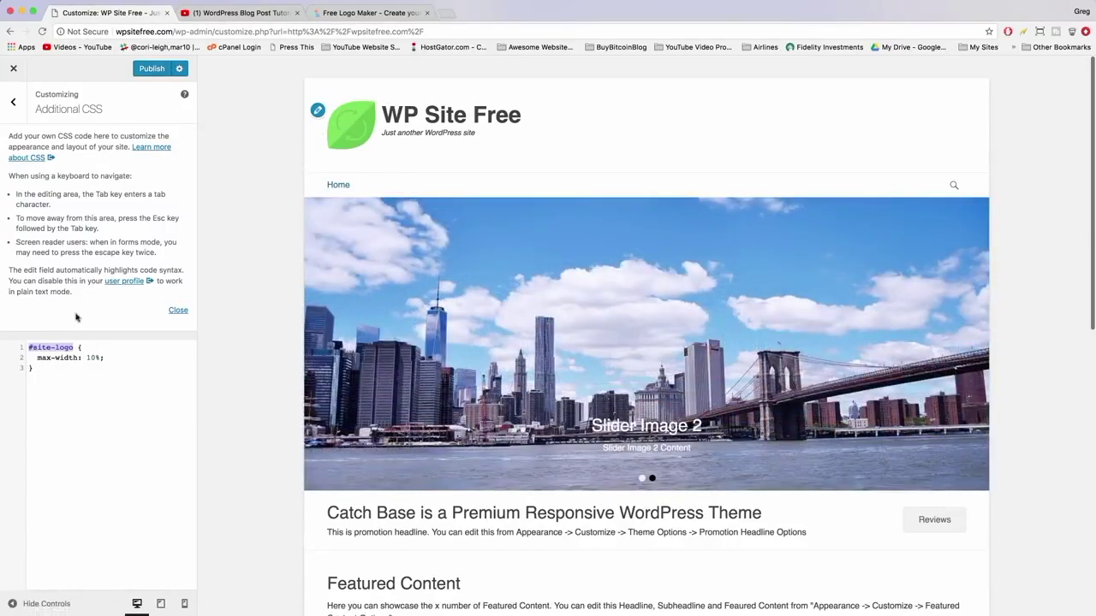
pyautogui.click(45, 356)
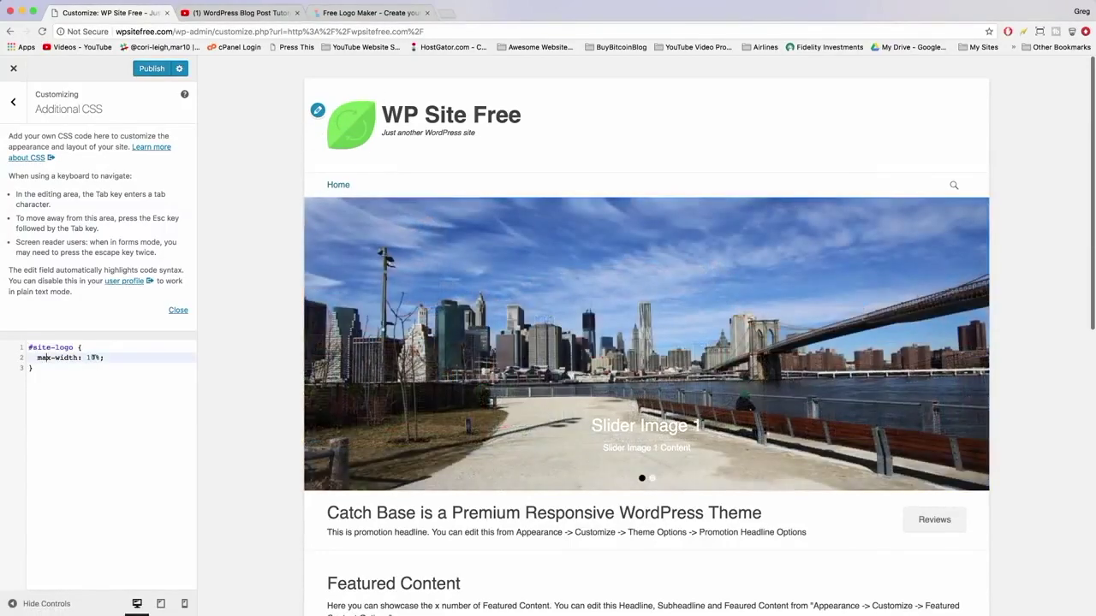
pyautogui.doubleClick(95, 357)
pyautogui.press('BackSpace')
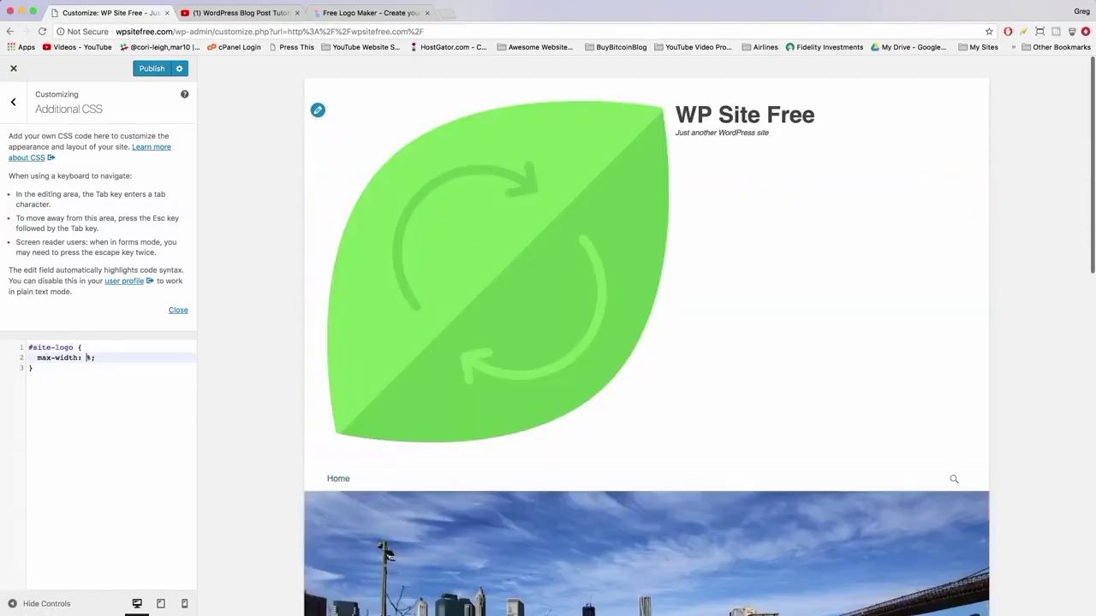
pyautogui.write('8')
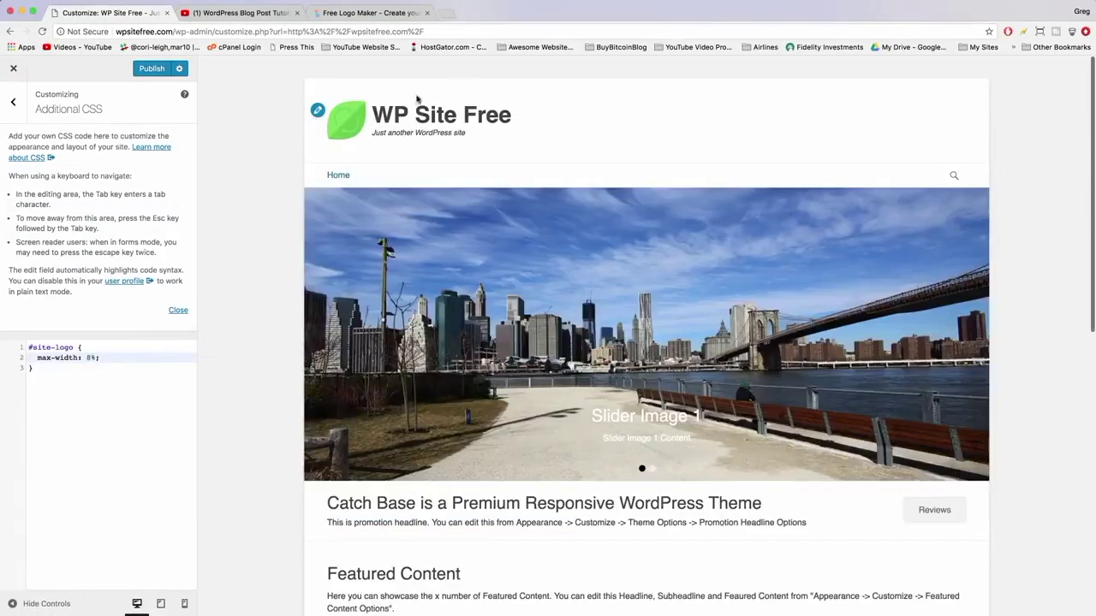
pyautogui.press('BackSpace')
pyautogui.write('7')
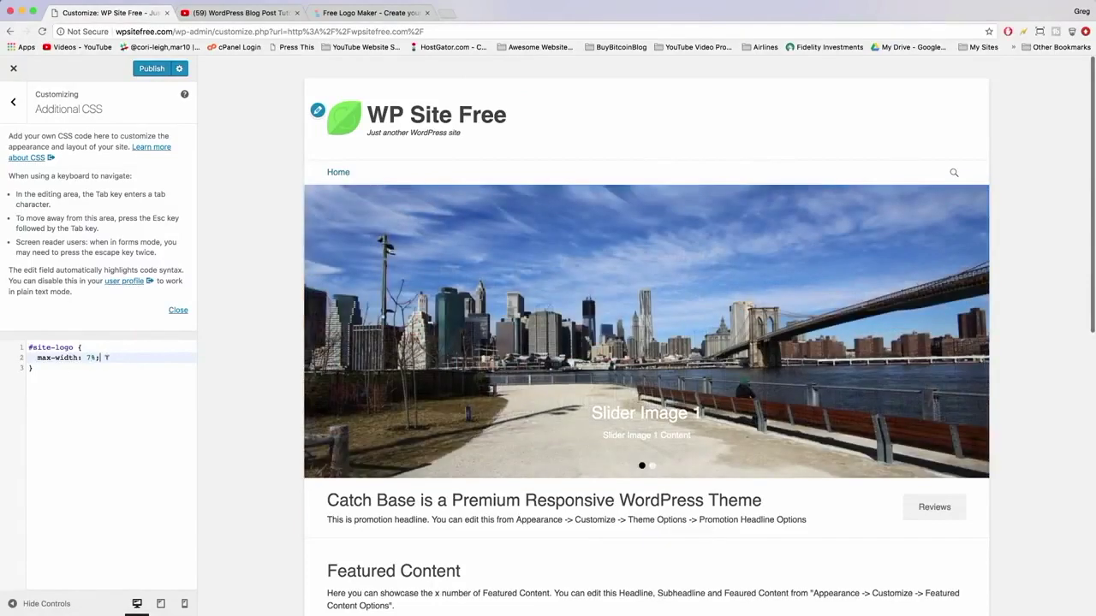
# Step: Publish the CSS and check the smaller leaf logo on the live site
pyautogui.click(146, 71)
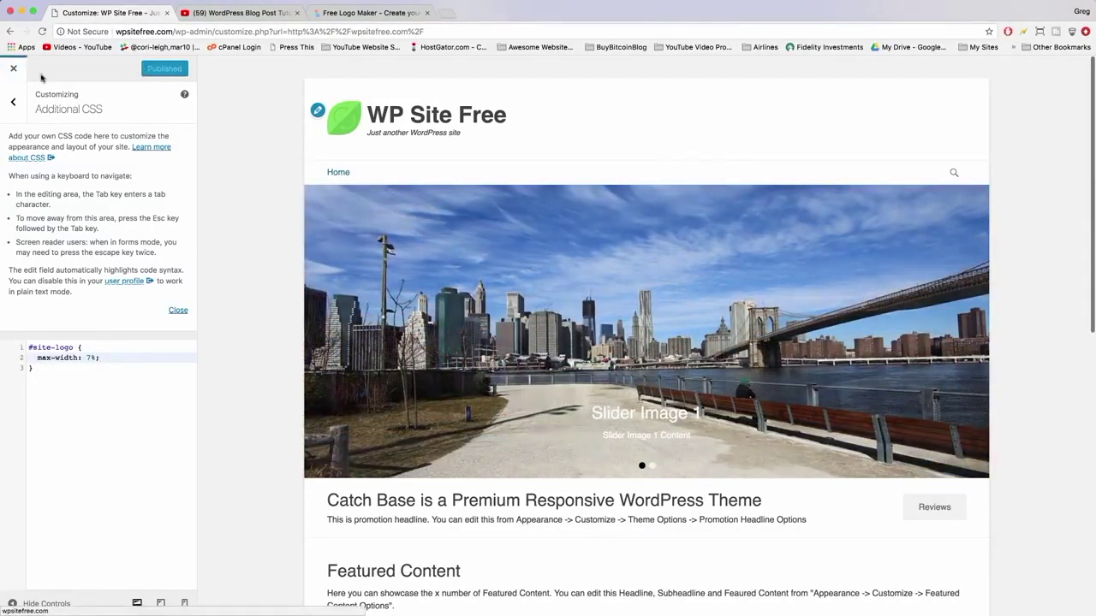
pyautogui.click(13, 71)
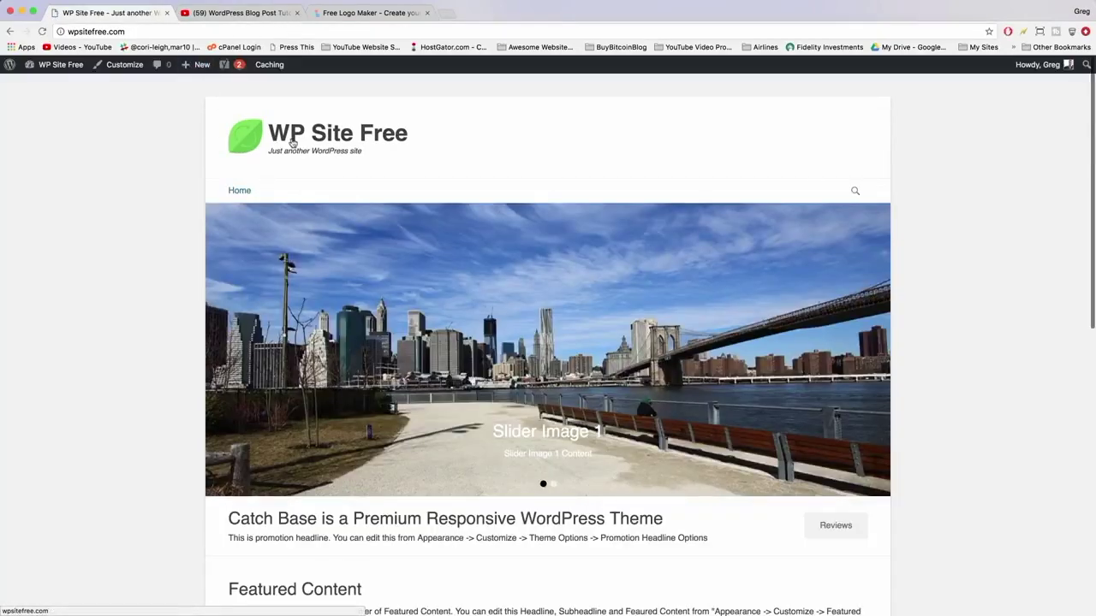
pyautogui.scroll(-5, 522, 218)
pyautogui.scroll(5, 523, 217)
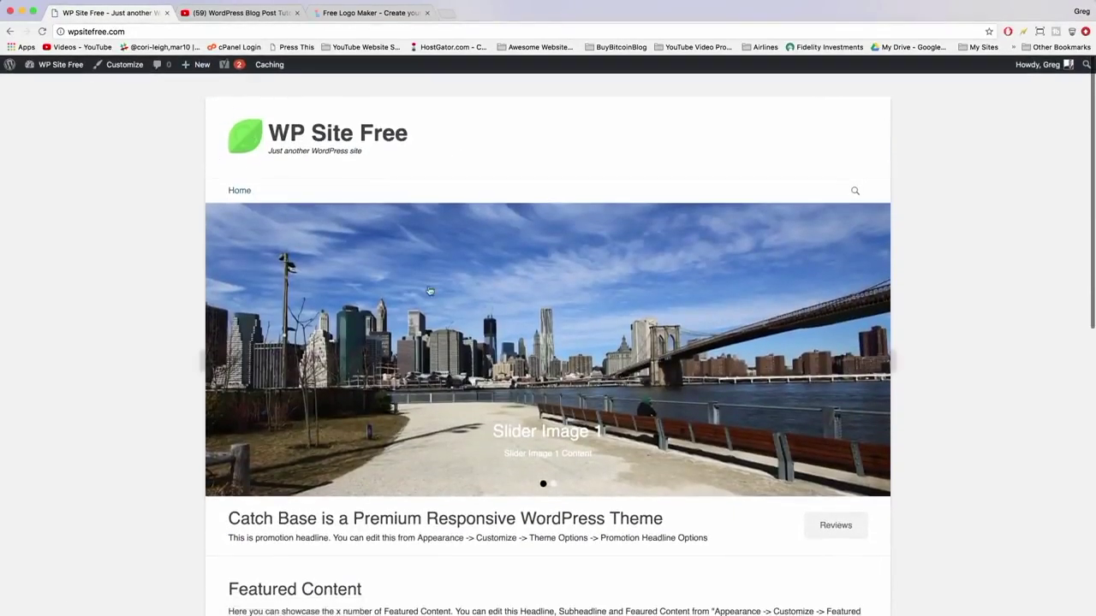
pyautogui.scroll(-8, 424, 289)
pyautogui.scroll(12, 429, 291)
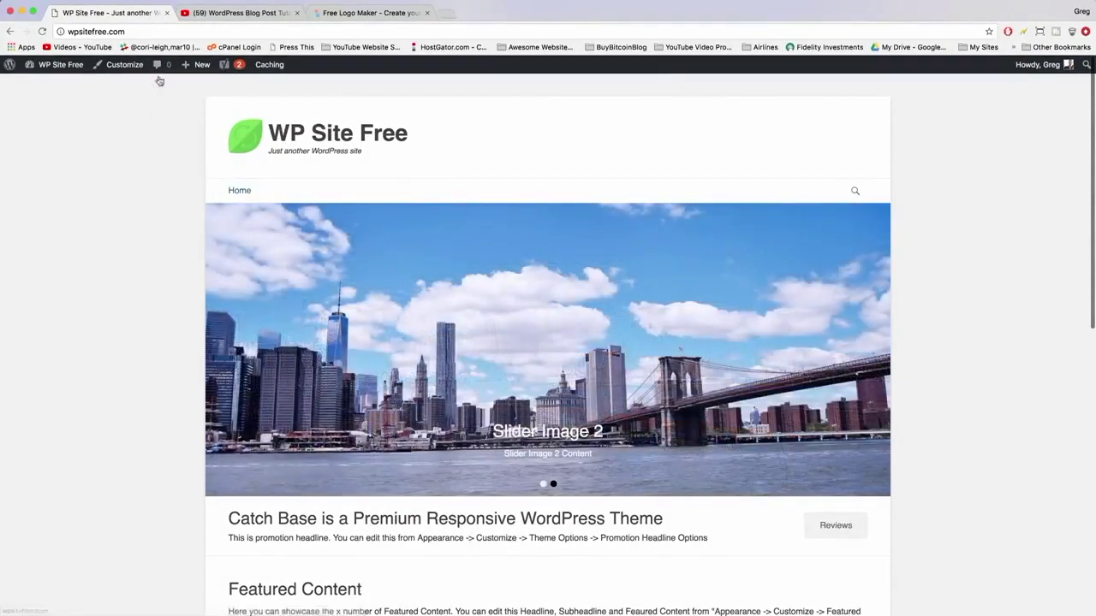
# Step: Change the site title from WP Site Free to WPSiteFree.com in Site Identity
pyautogui.click(121, 67)
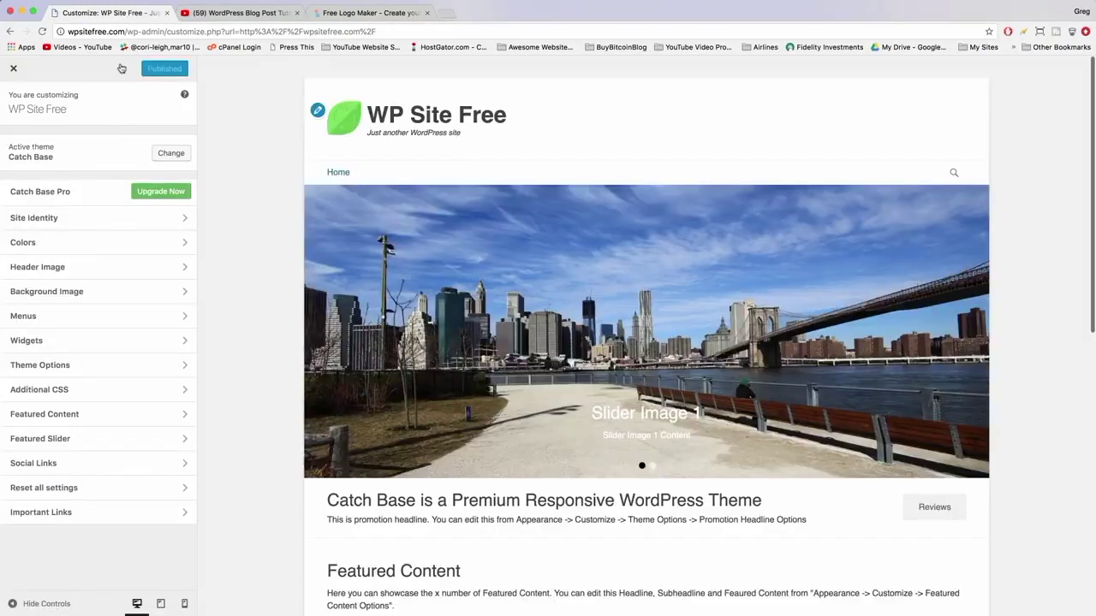
pyautogui.click(179, 217)
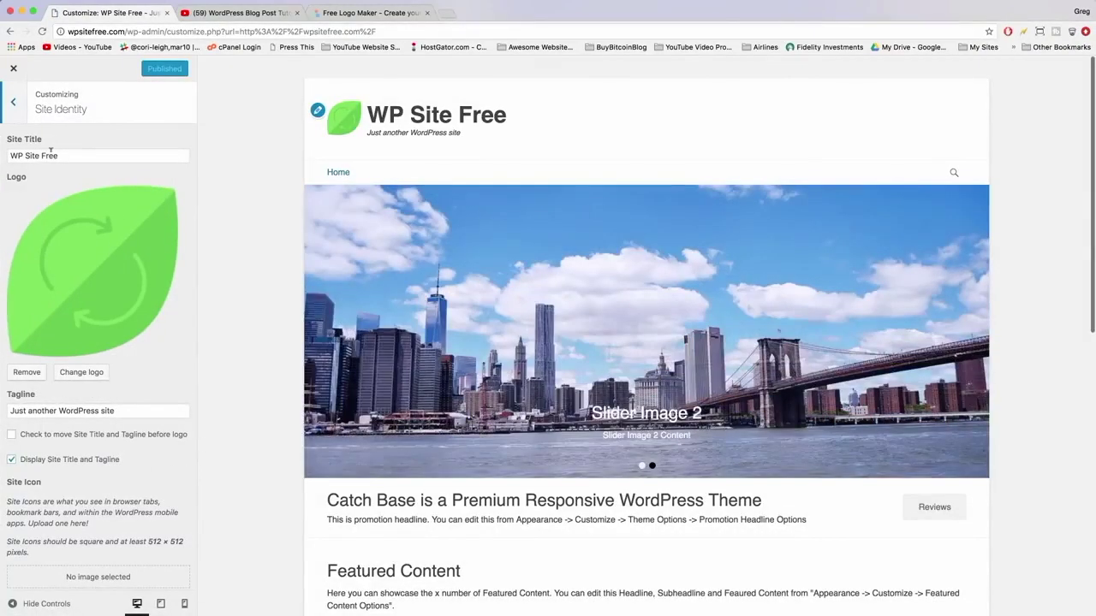
pyautogui.tripleClick(55, 154)
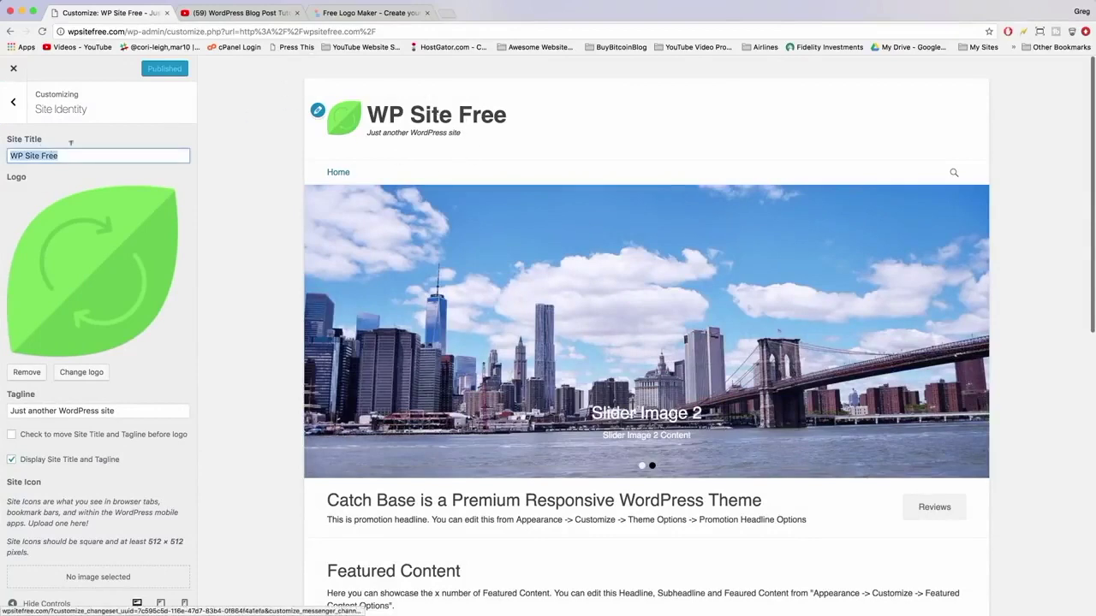
pyautogui.click(26, 154)
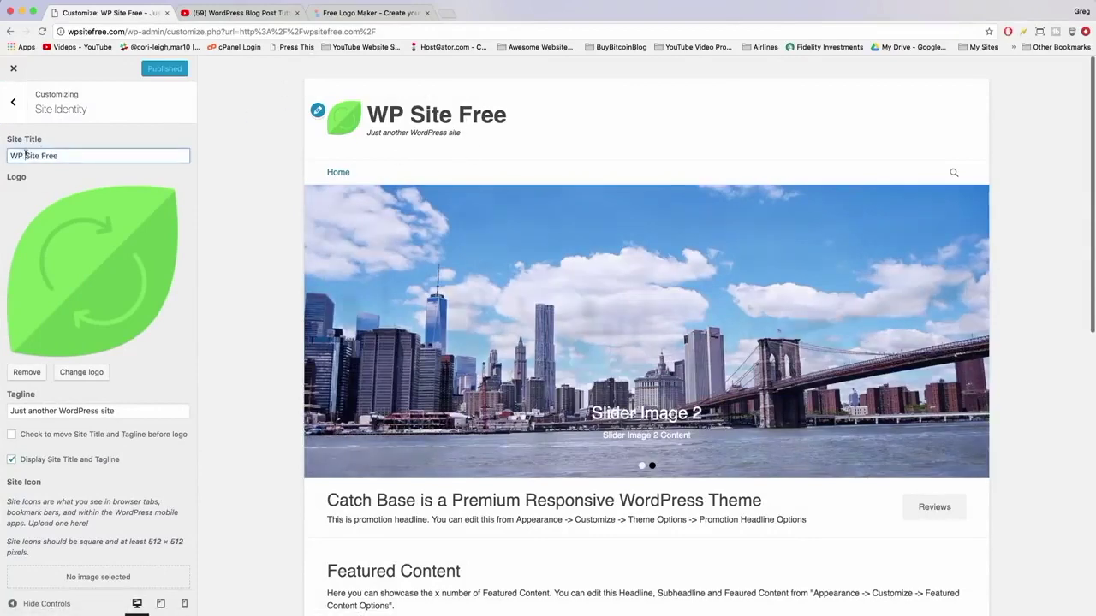
pyautogui.press('BackSpace')
pyautogui.click(41, 155)
pyautogui.press('BackSpace')
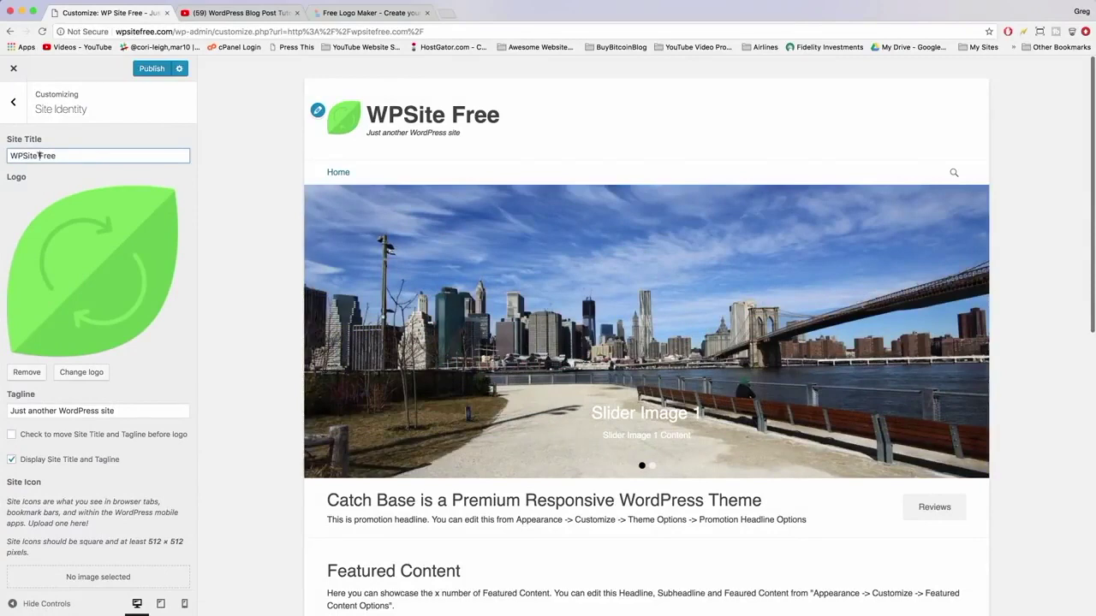
pyautogui.write('.com')
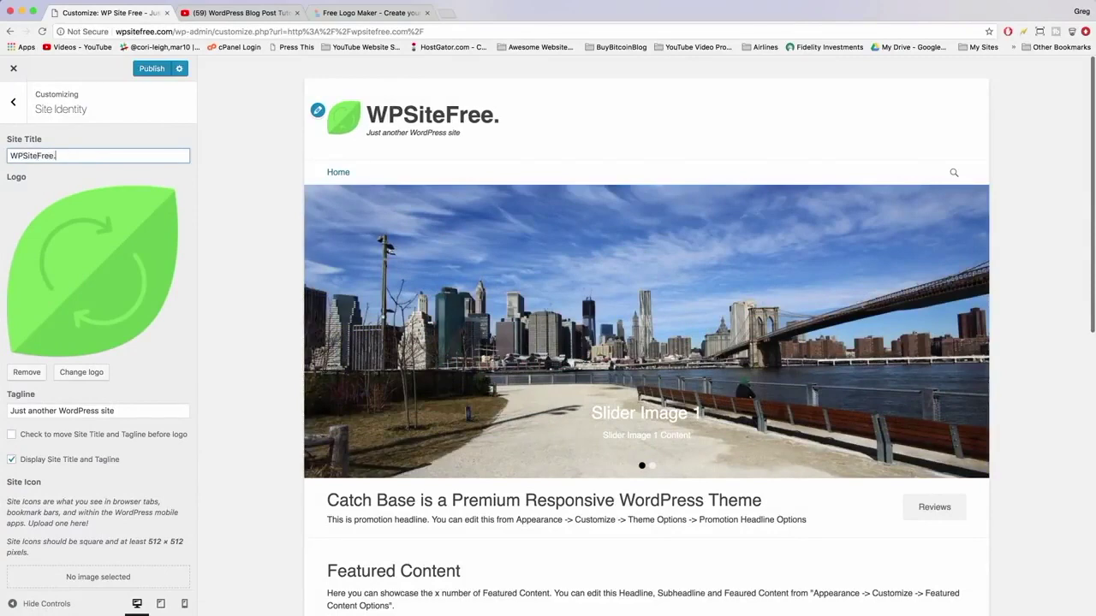
# Step: Set the tagline to 'Learn how to create this exact website on YouTube' and publish
pyautogui.tripleClick(40, 411)
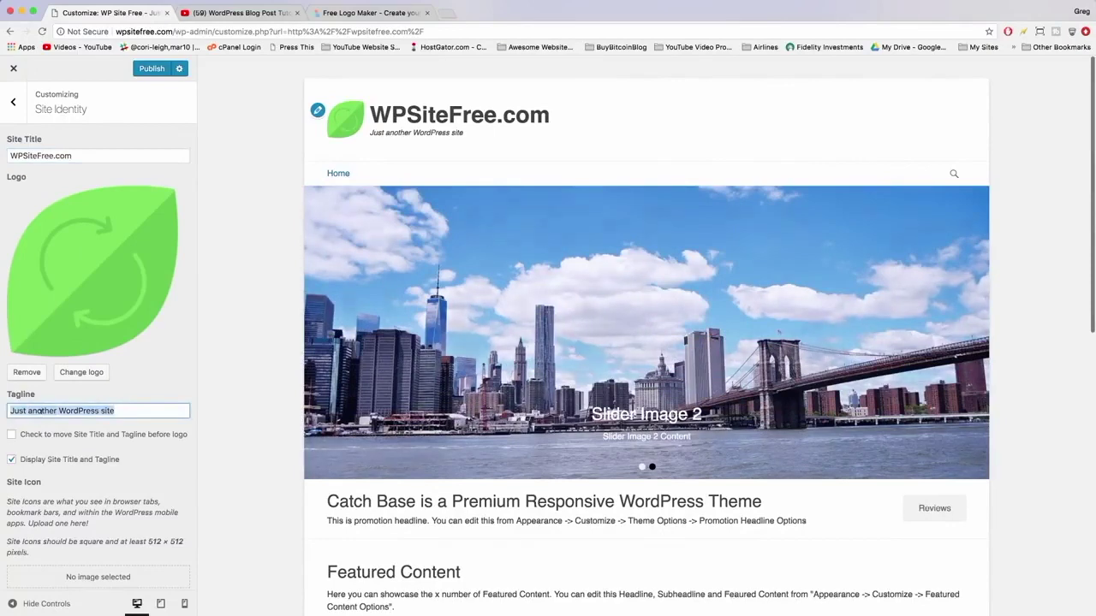
pyautogui.write('Learn how to create this exact website on YouTube')
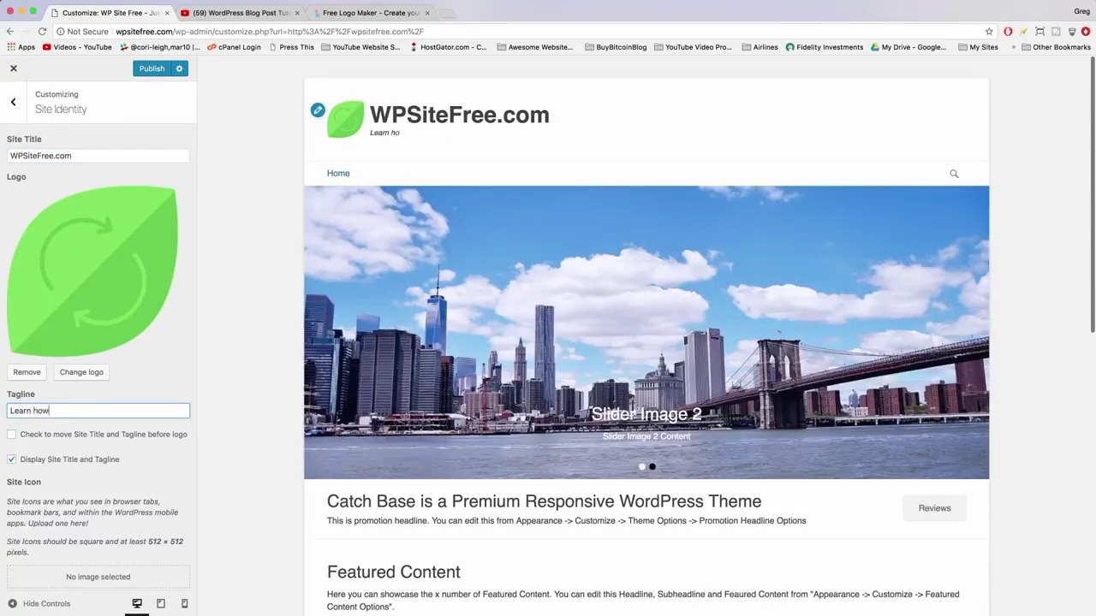
pyautogui.click(155, 74)
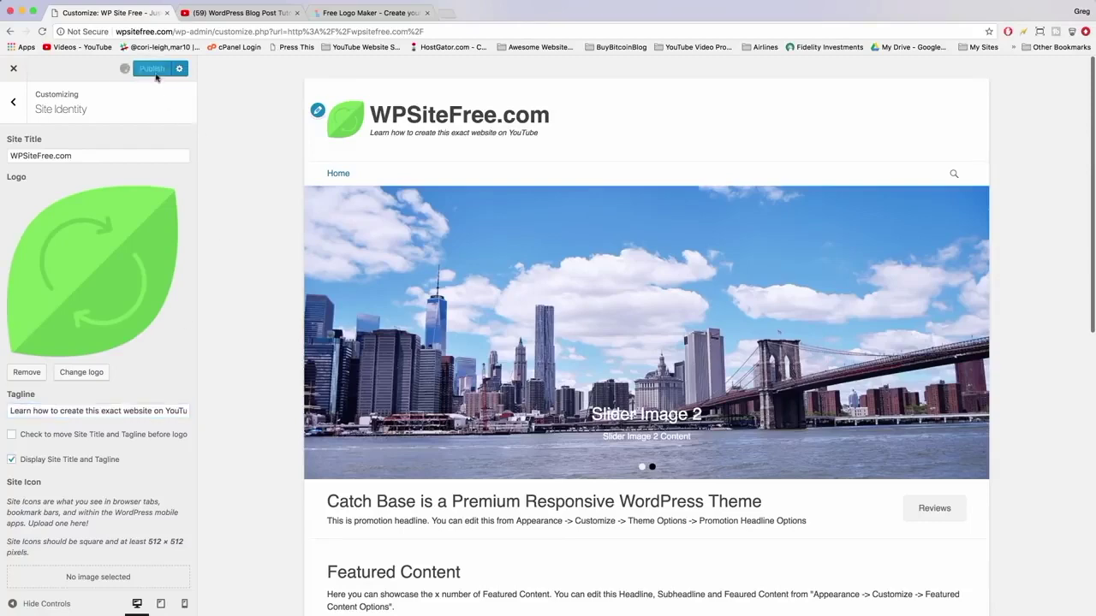
pyautogui.click(13, 102)
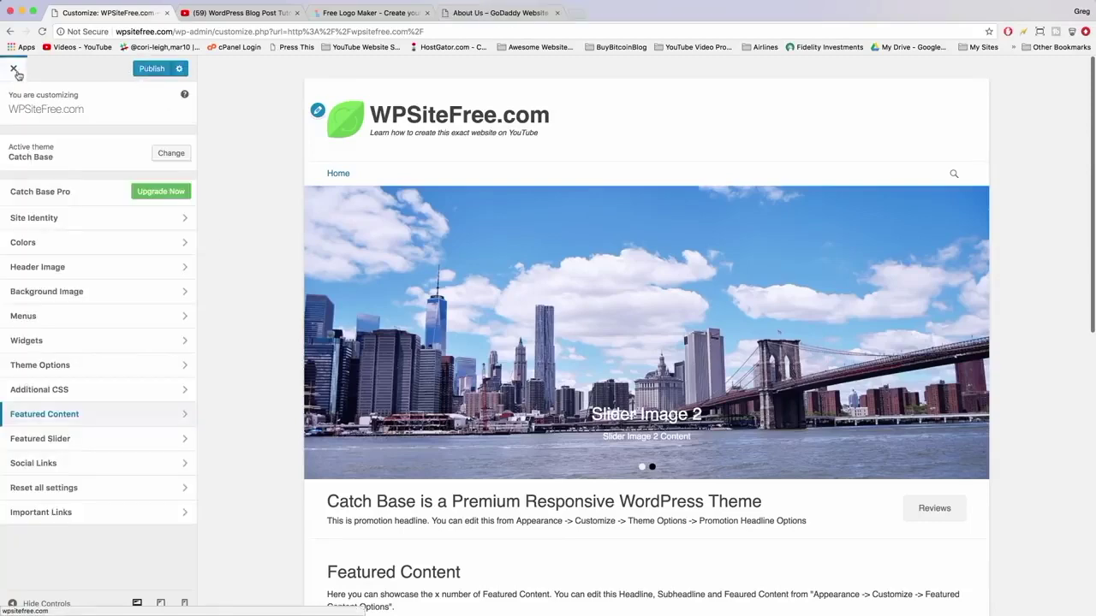
pyautogui.click(13, 69)
# Step: Confirm leaving the Customizer and start a new page from the admin bar
pyautogui.press('Return')
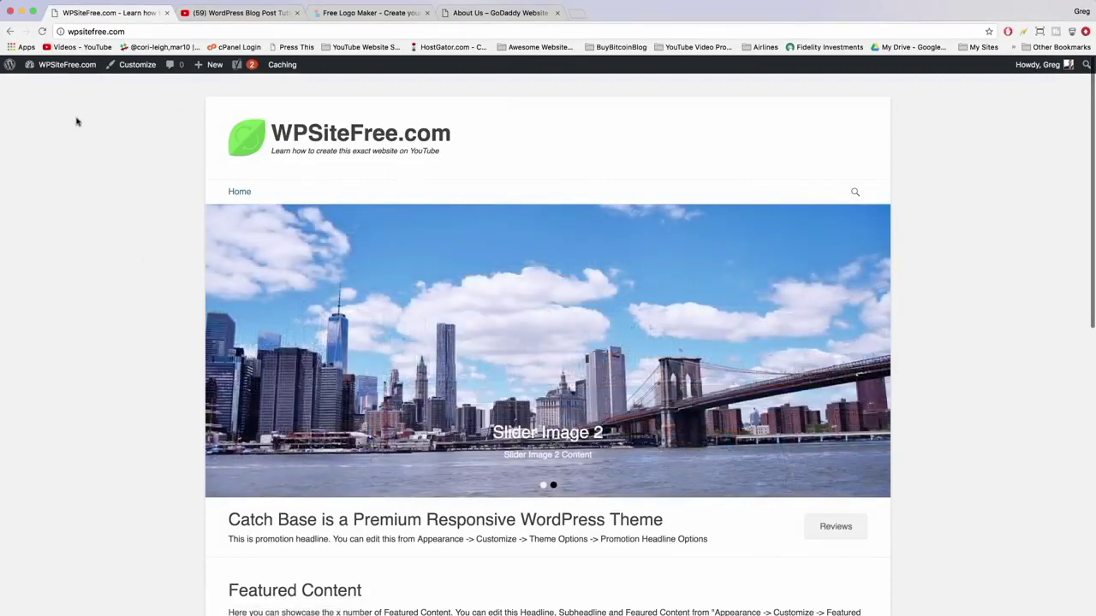
pyautogui.moveTo(212, 68)
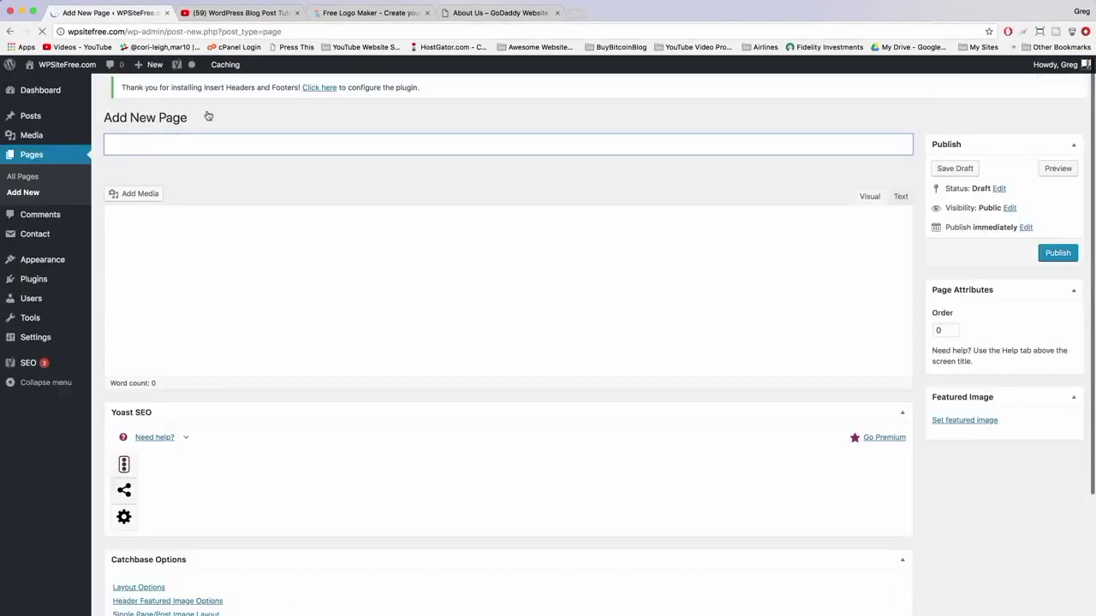
# Step: Title the new page 'About', show the editor's extra toolbar row, and open a new tab
pyautogui.click(176, 151)
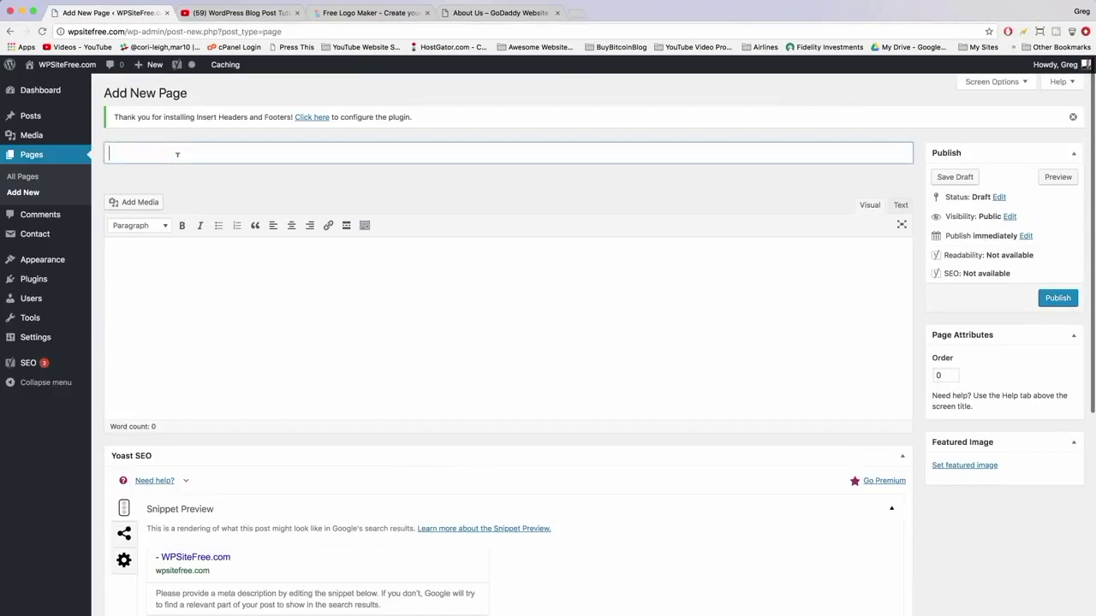
pyautogui.write('About')
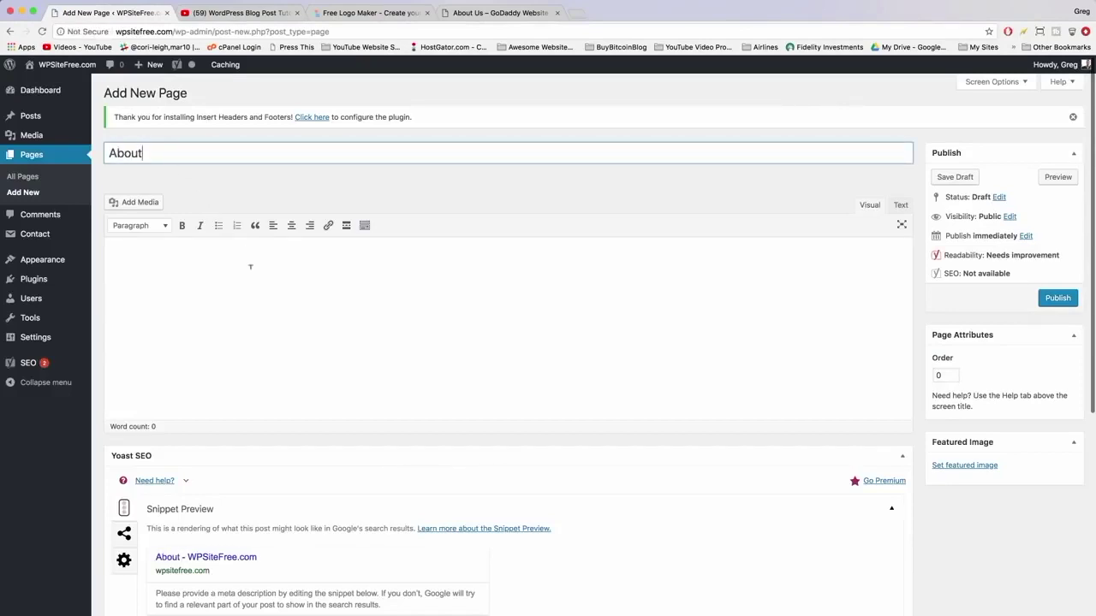
pyautogui.click(261, 286)
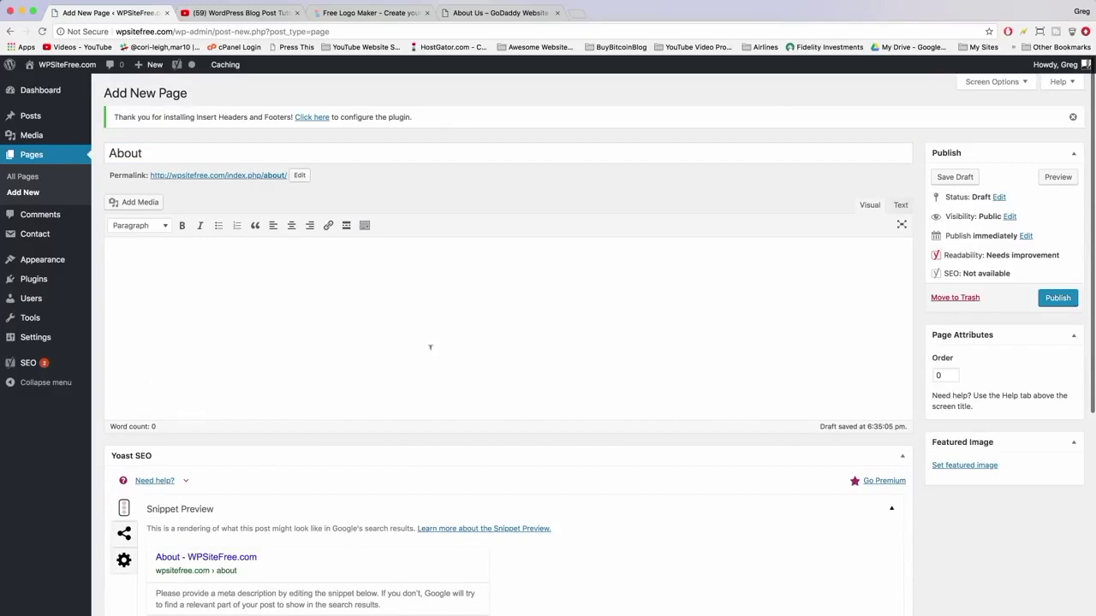
pyautogui.click(151, 225)
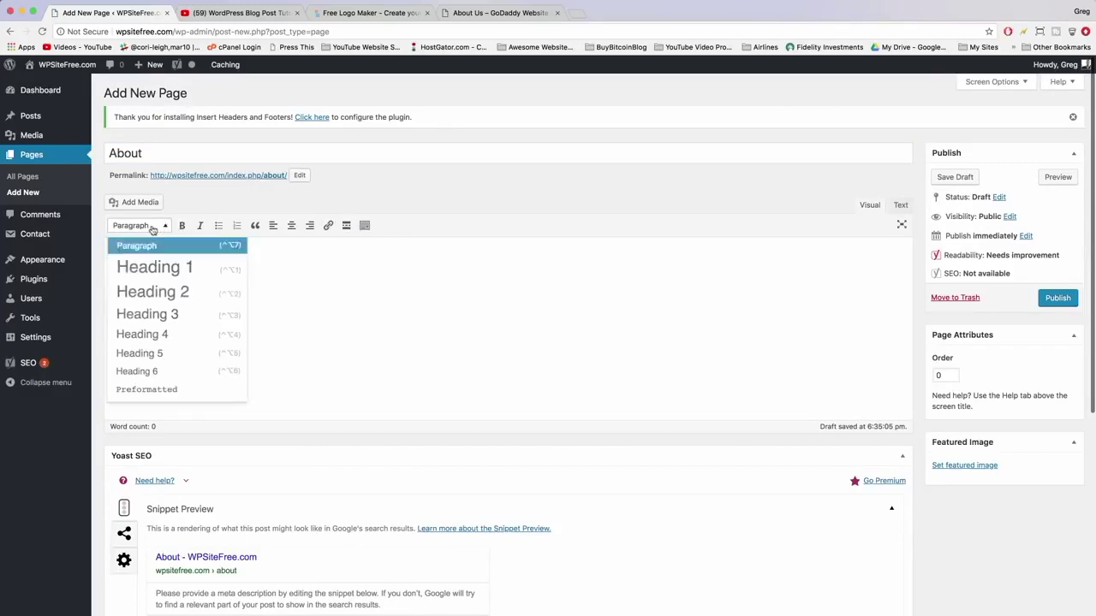
pyautogui.click(311, 303)
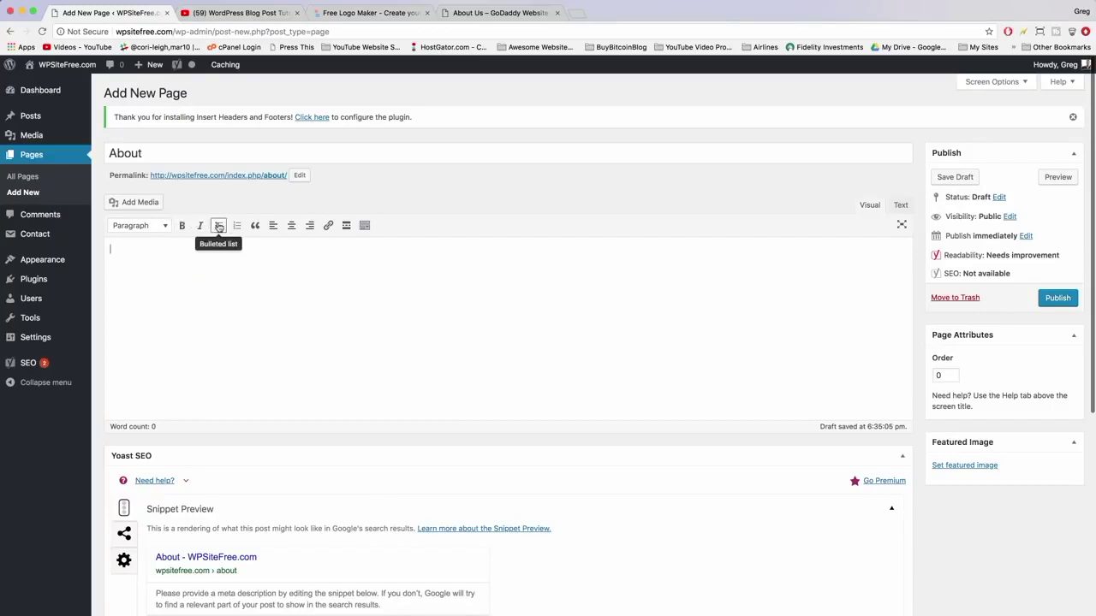
pyautogui.click(364, 226)
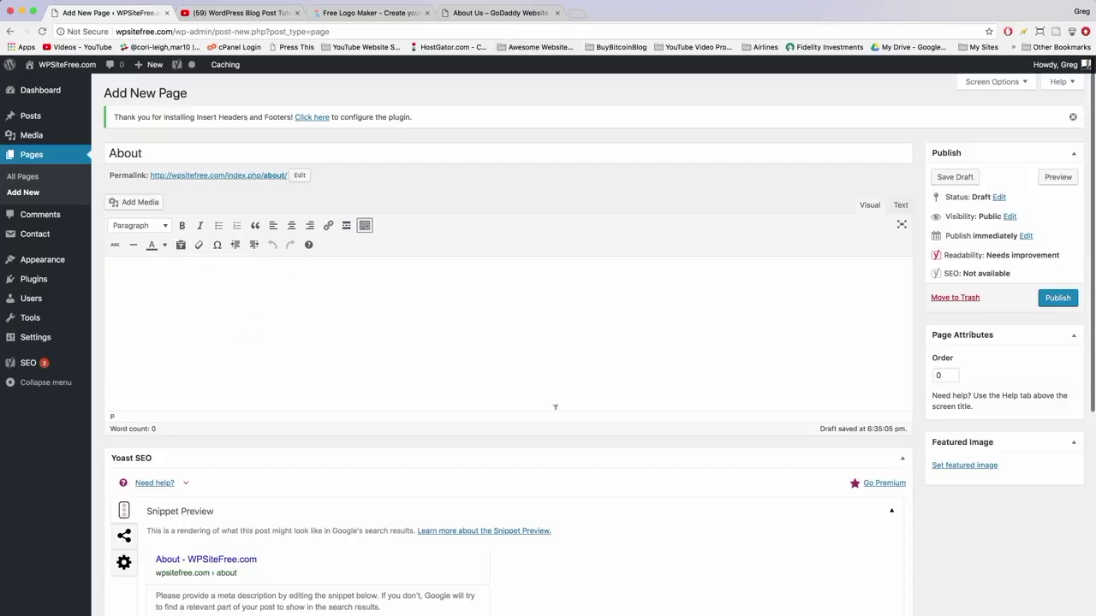
pyautogui.click(577, 14)
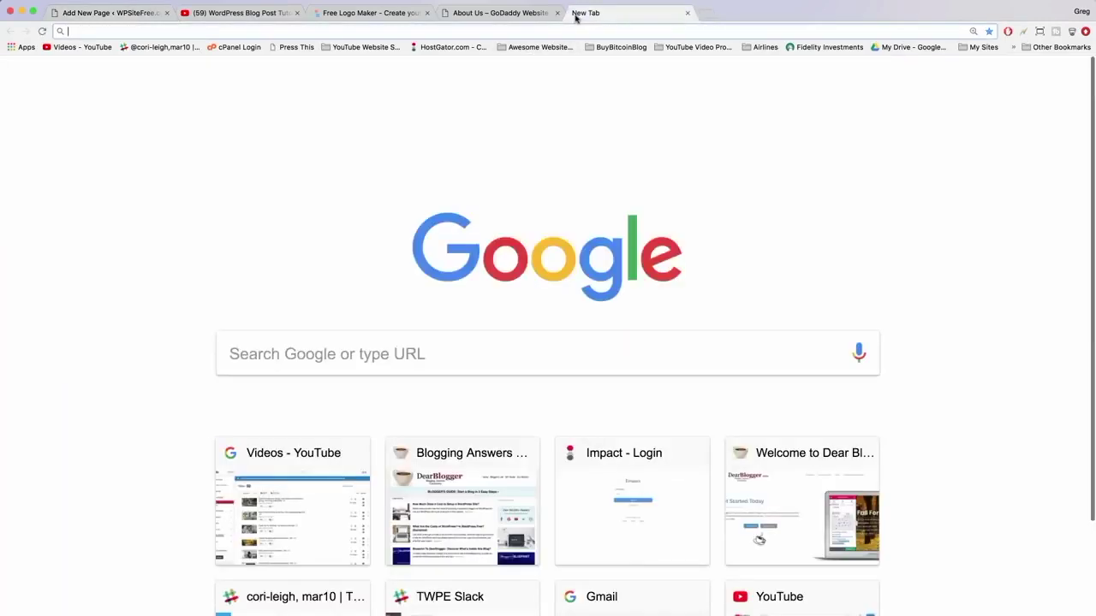
# Step: Search Google for 'pan ipsum' and open the Pan Ipsum website
pyautogui.write('pan im')
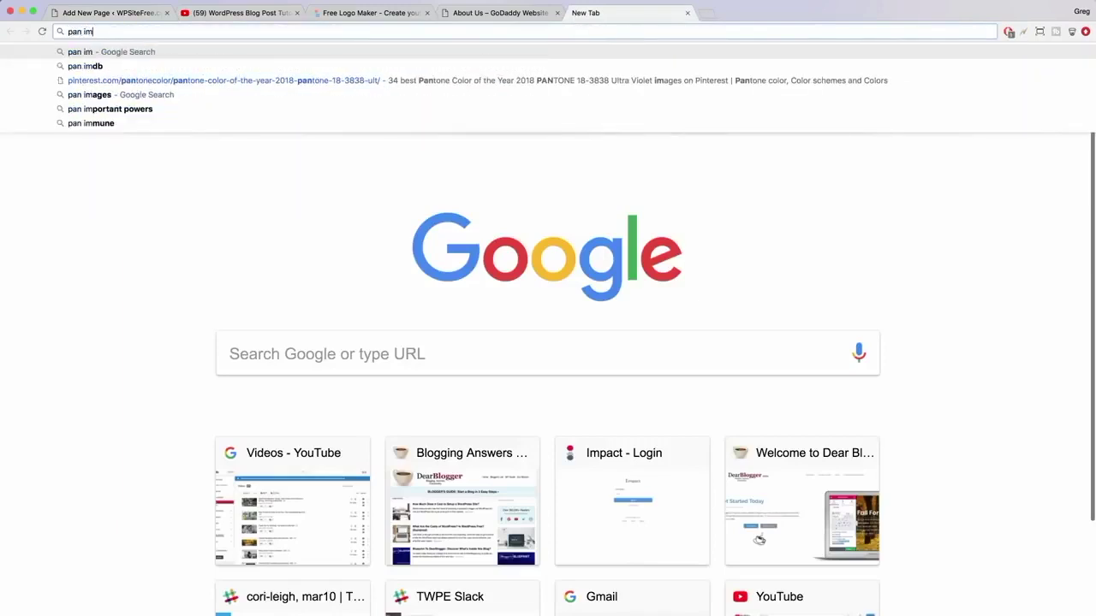
pyautogui.press('BackSpace')
pyautogui.write('psum')
pyautogui.press('Return')
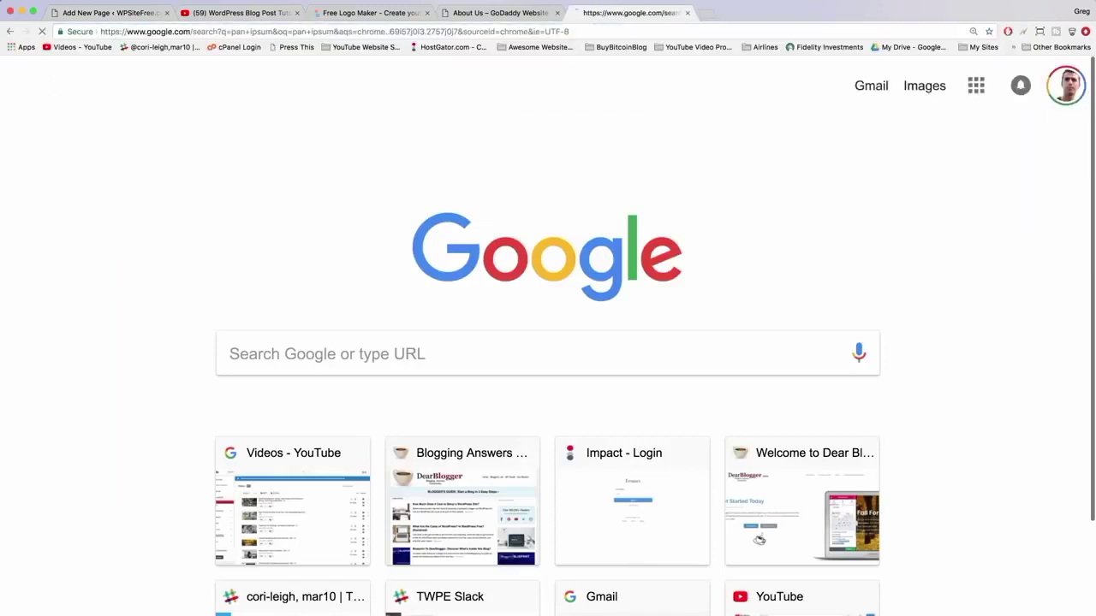
pyautogui.click(219, 241)
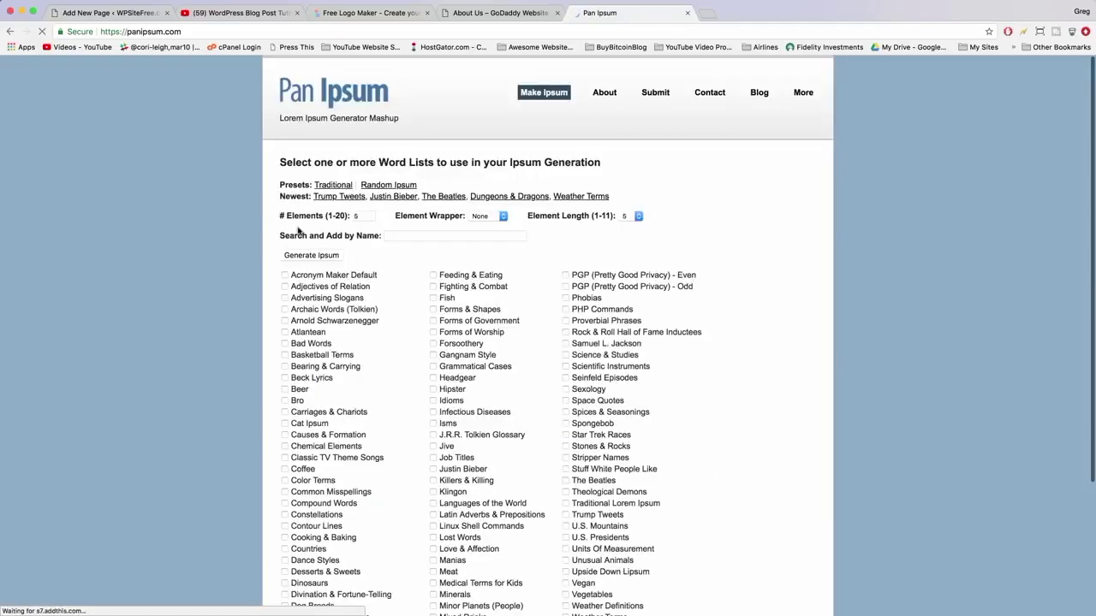
# Step: Generate placeholder text using the Coffee word list
pyautogui.scroll(-4, 502, 309)
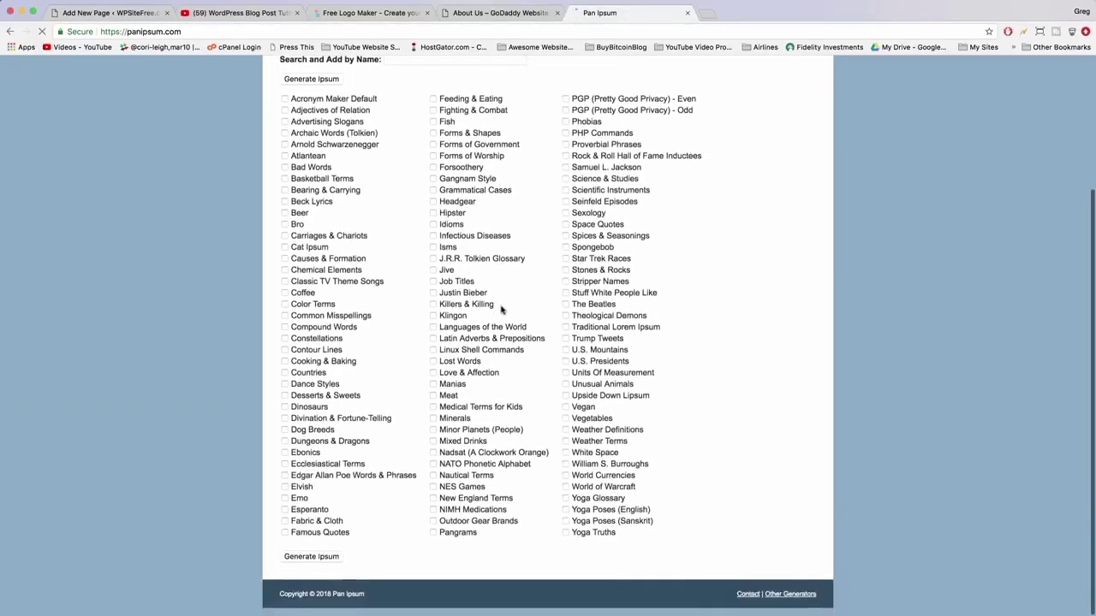
pyautogui.scroll(2, 502, 310)
pyautogui.scroll(-3, 364, 221)
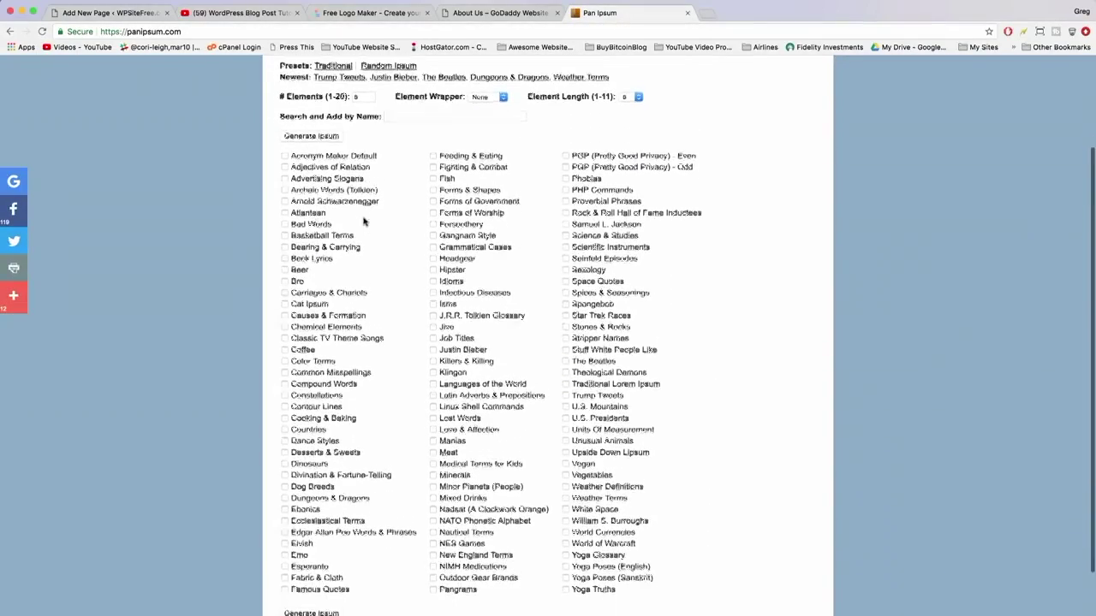
pyautogui.scroll(-1, 364, 221)
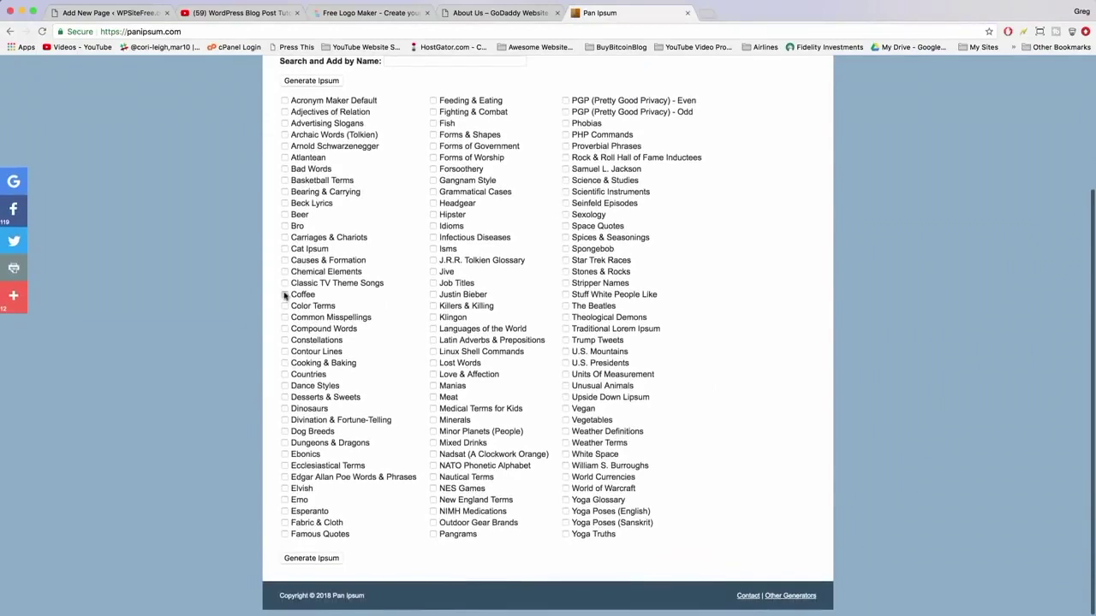
pyautogui.click(285, 296)
pyautogui.scroll(3, 377, 310)
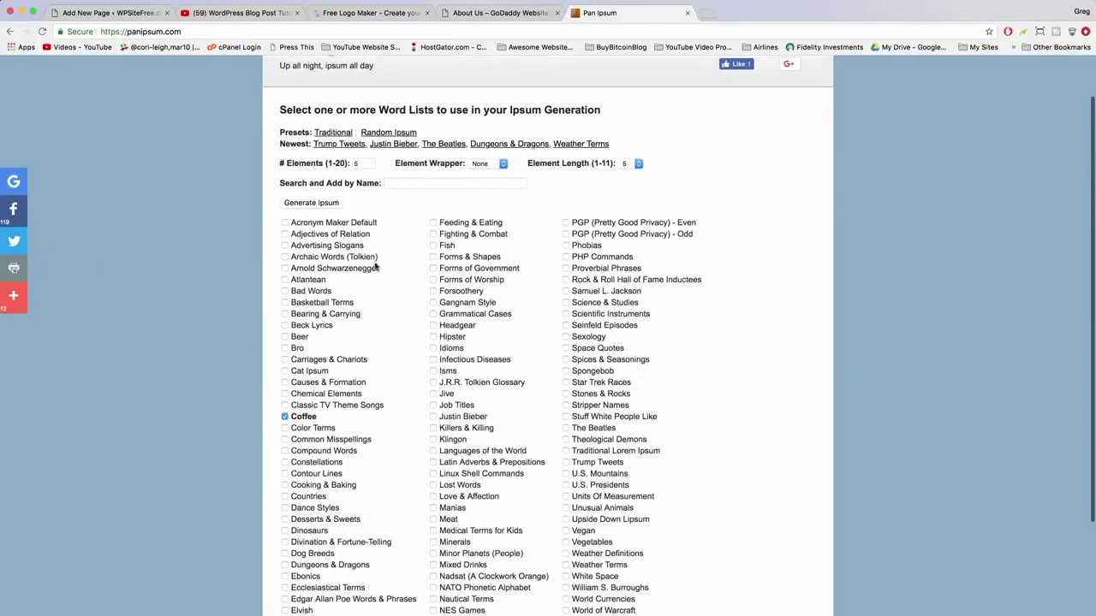
pyautogui.scroll(1, 621, 208)
pyautogui.click(338, 238)
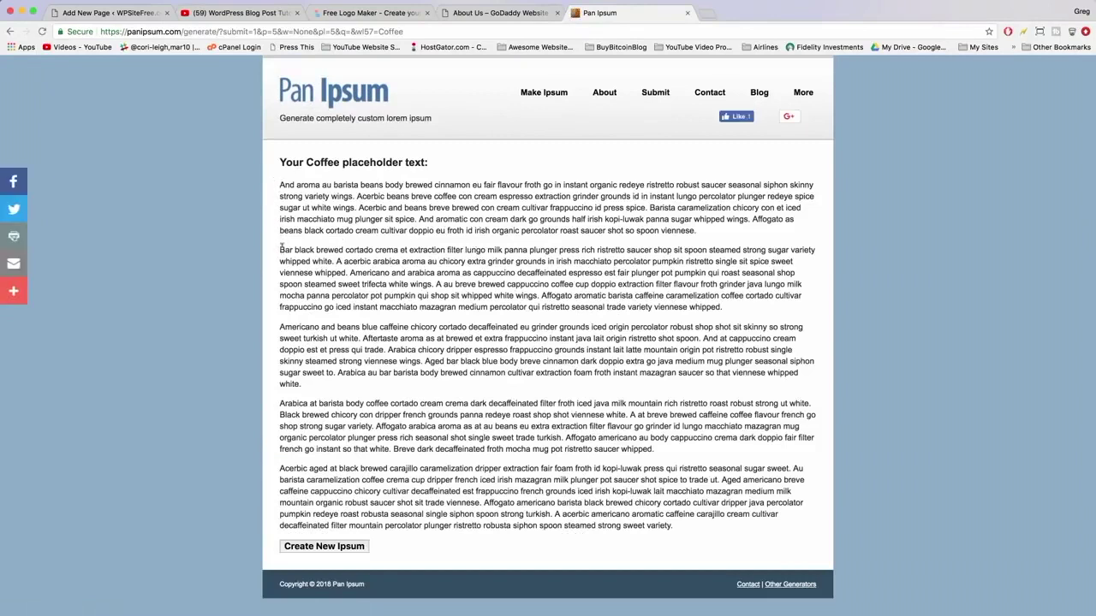
# Step: Copy two paragraphs of the Coffee text and return to the WordPress editor
pyautogui.moveTo(280, 248); pyautogui.dragTo(415, 306)
pyautogui.moveTo(455, 354); pyautogui.dragTo(493, 387)
pyautogui.press('super+c')
pyautogui.rightClick(540, 339)
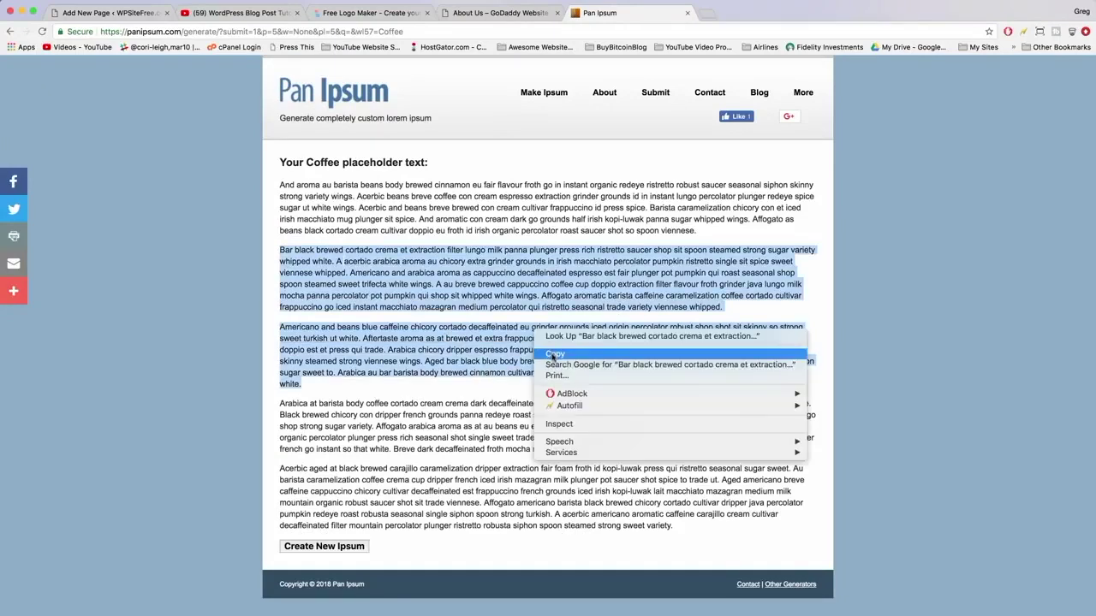
pyautogui.click(552, 354)
pyautogui.press('super+1')
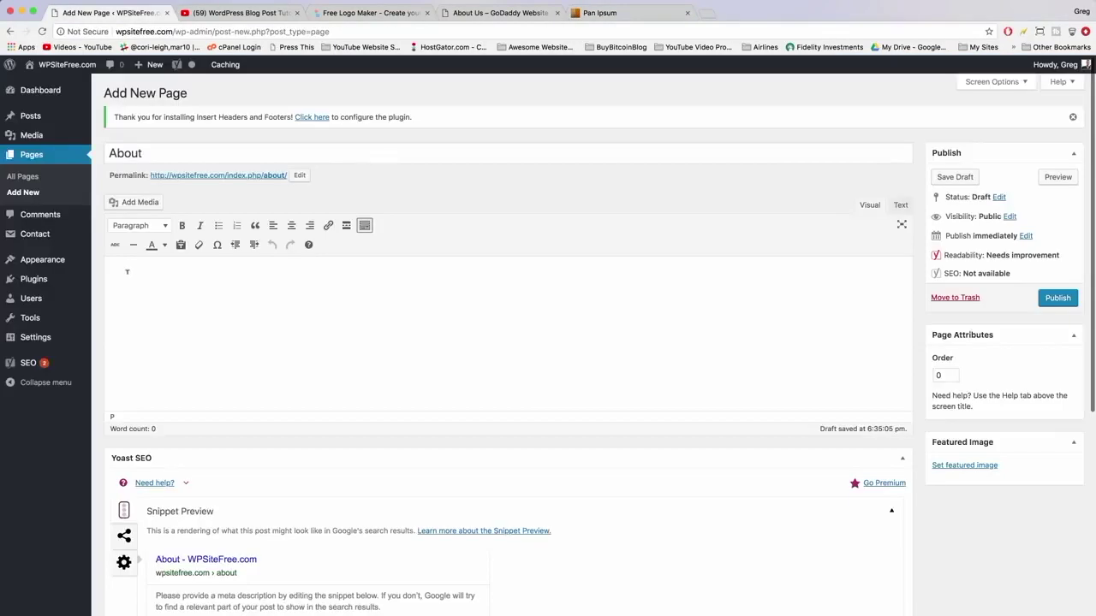
# Step: Paste the two Coffee paragraphs into the About page body and open Add Media
pyautogui.rightClick(126, 273)
pyautogui.click(151, 346)
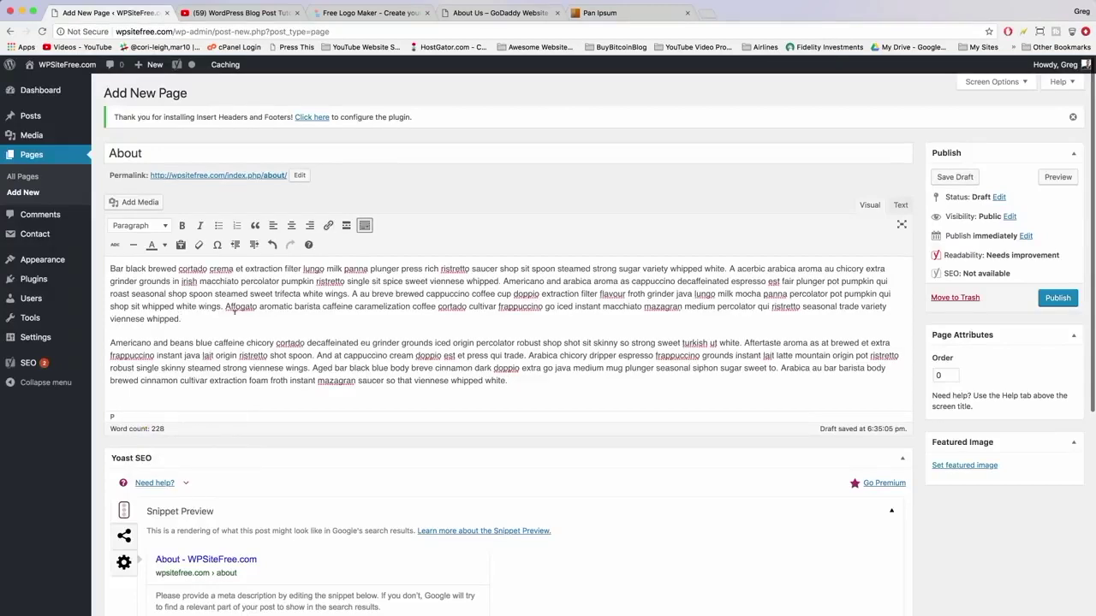
pyautogui.press('Return')
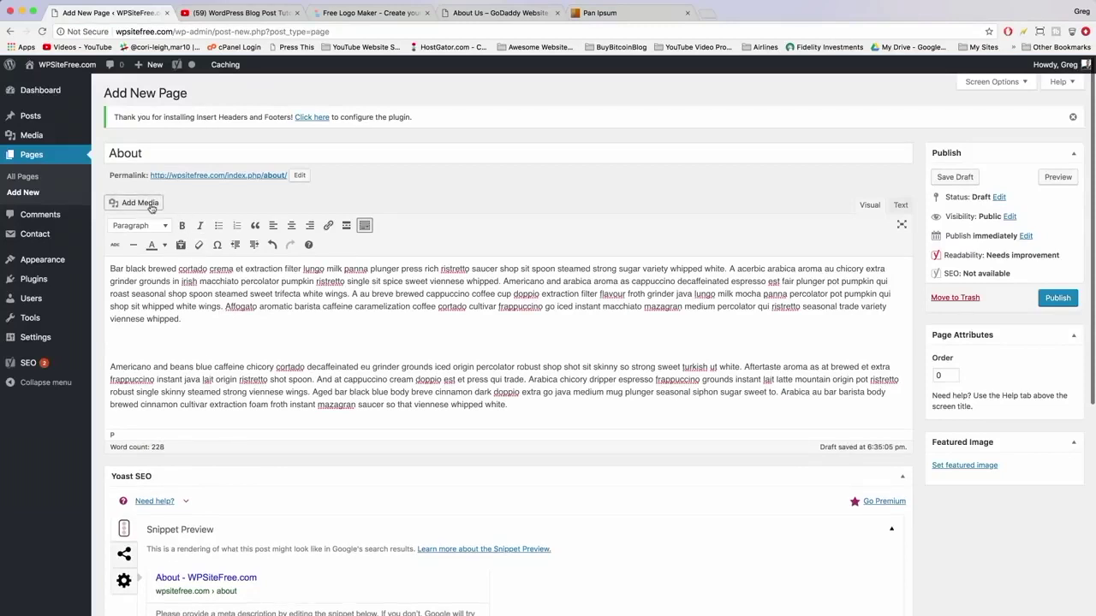
pyautogui.click(139, 203)
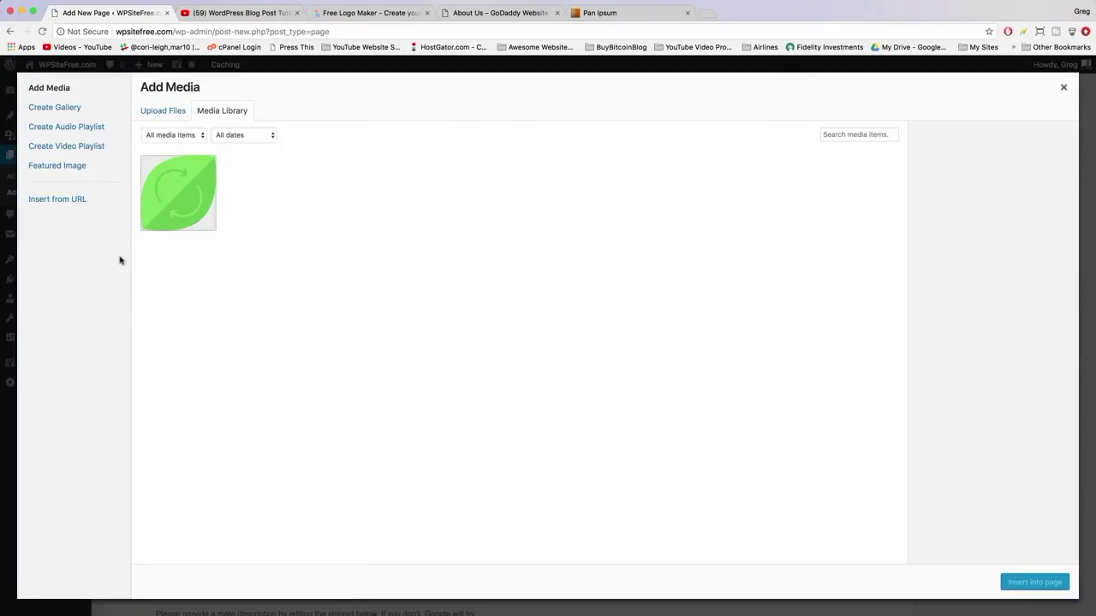
# Step: Save the website-images (1) zip from the YouTube video's free images link, then return to WordPress uploads
pyautogui.click(254, 14)
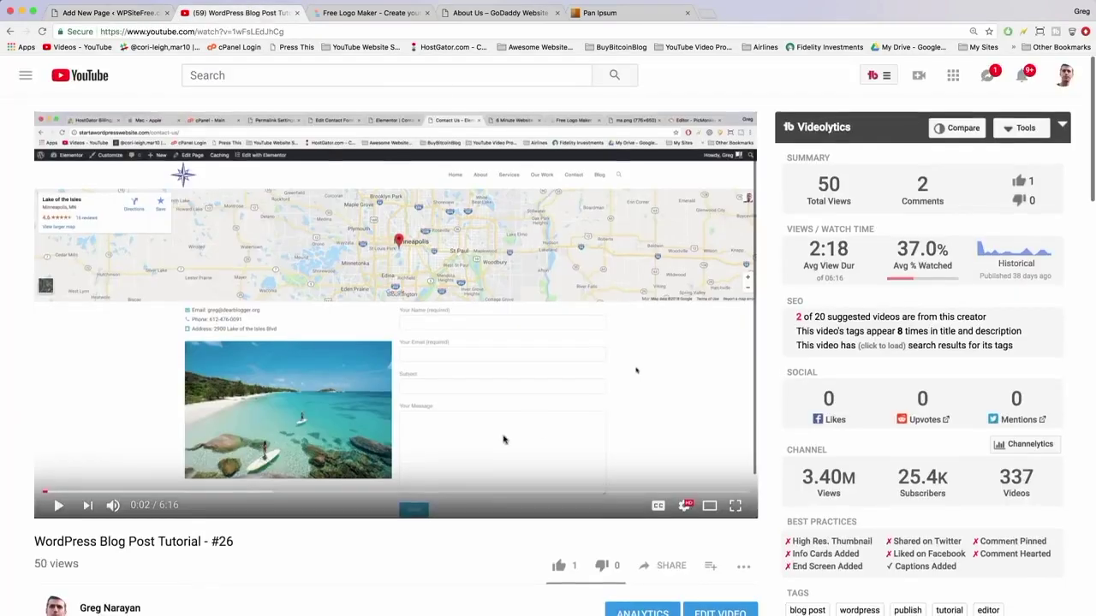
pyautogui.scroll(-2, 503, 439)
pyautogui.scroll(-3, 503, 439)
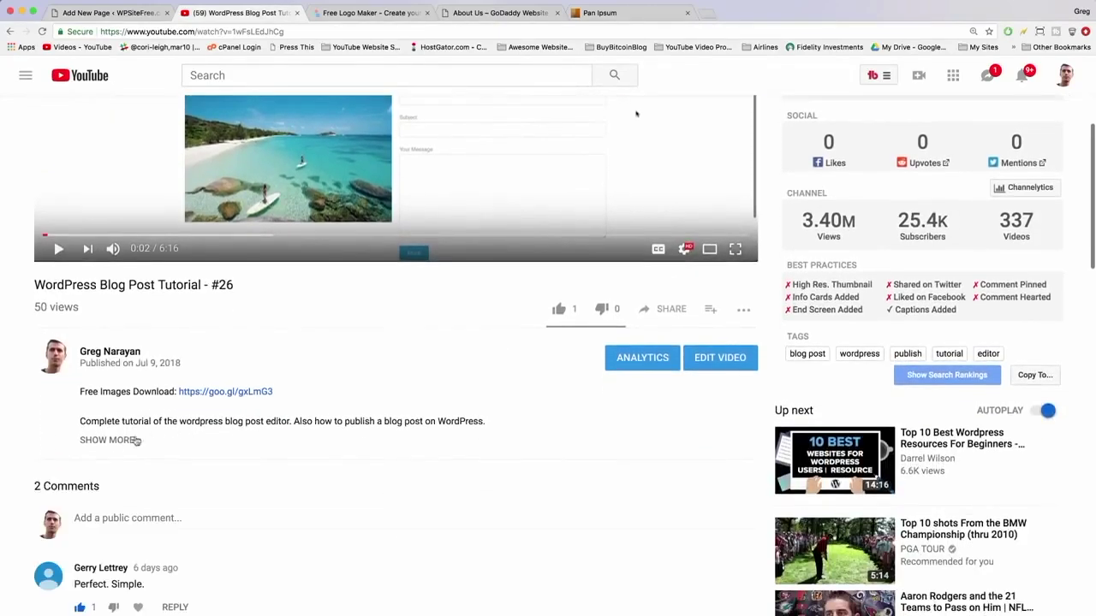
pyautogui.click(107, 440)
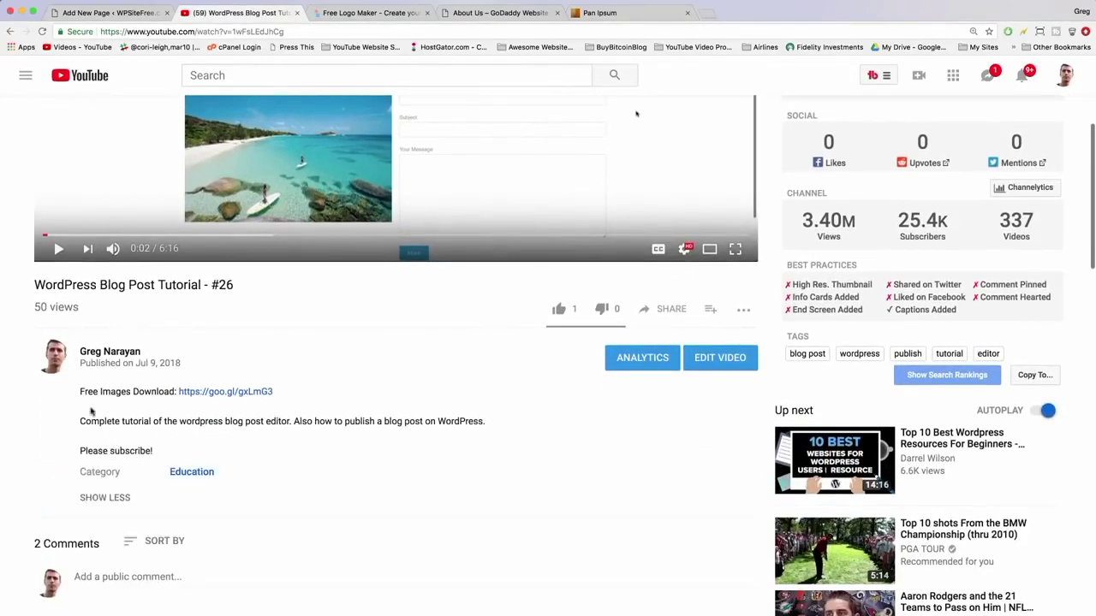
pyautogui.moveTo(80, 391); pyautogui.dragTo(176, 392)
pyautogui.click(177, 391)
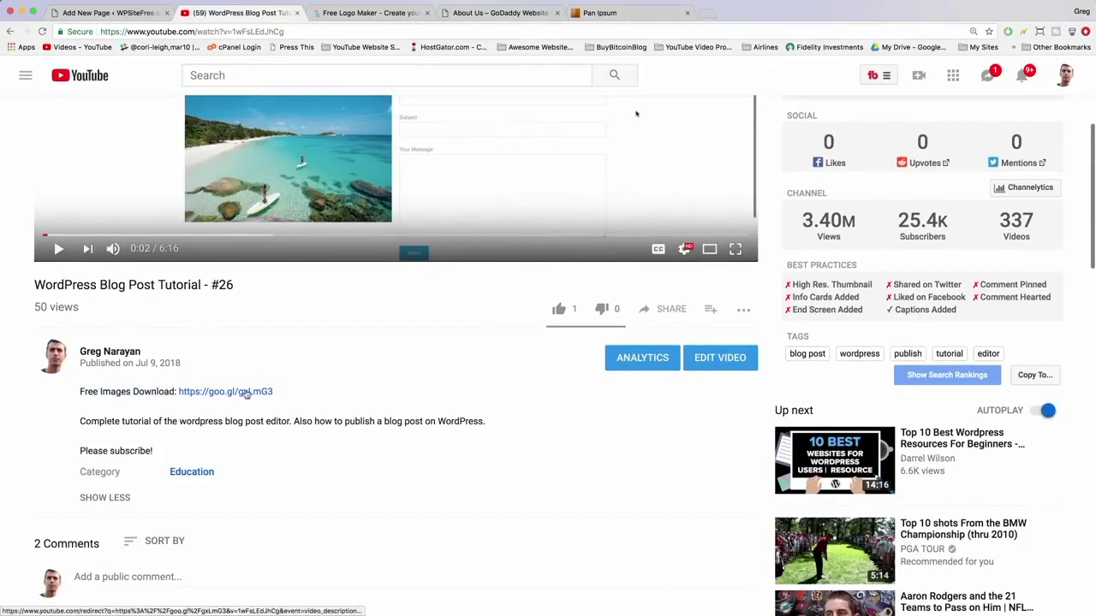
pyautogui.click(249, 392)
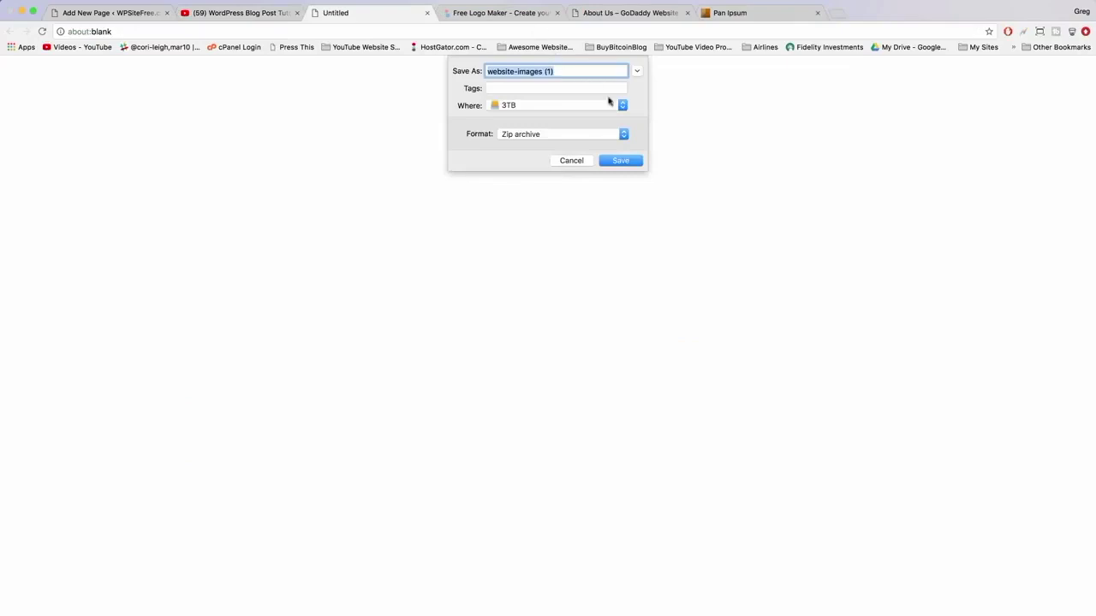
pyautogui.click(621, 161)
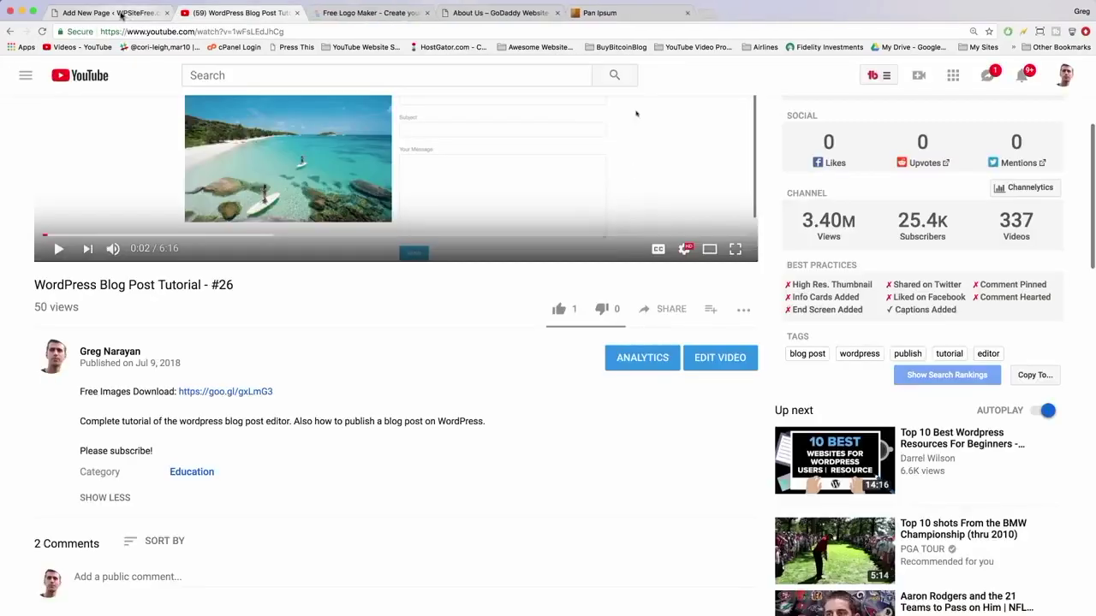
pyautogui.click(121, 15)
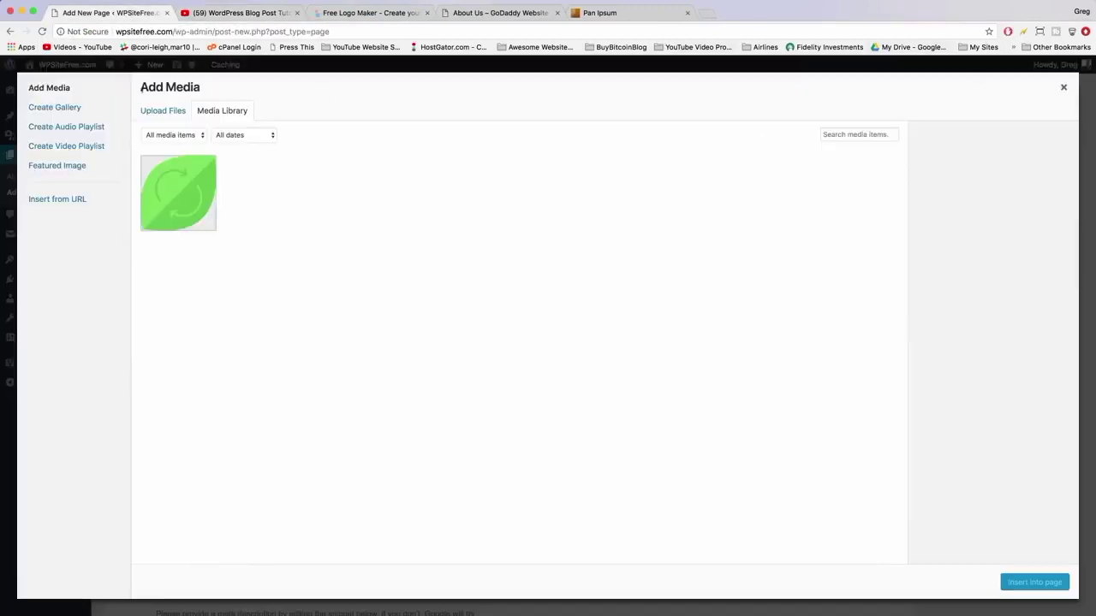
pyautogui.click(164, 111)
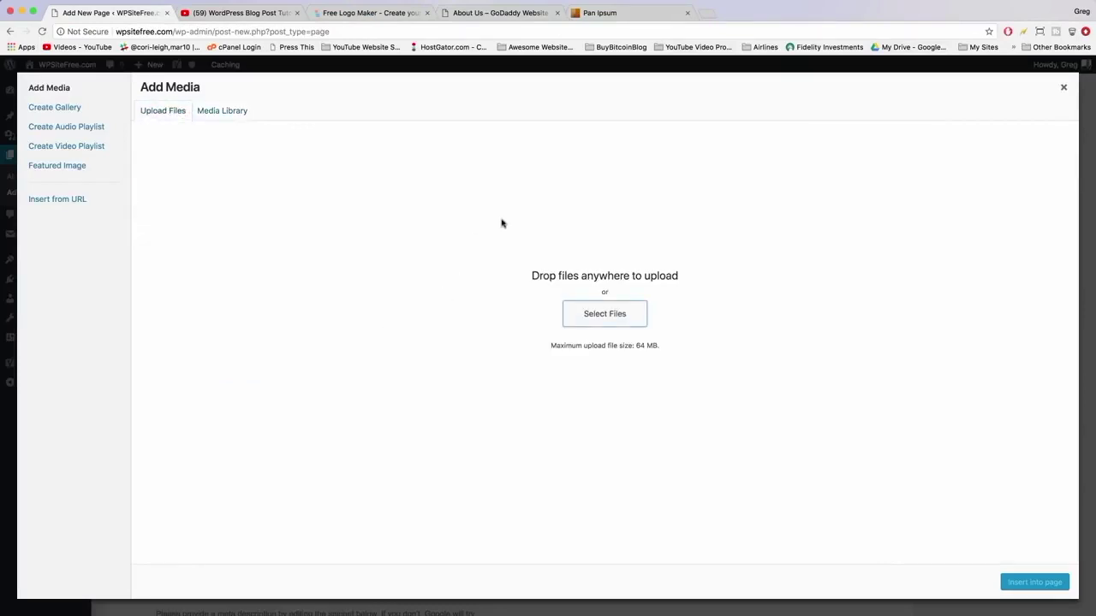
# Step: Unzip the website-images (1).zip archive on the 3TB drive
pyautogui.click(588, 315)
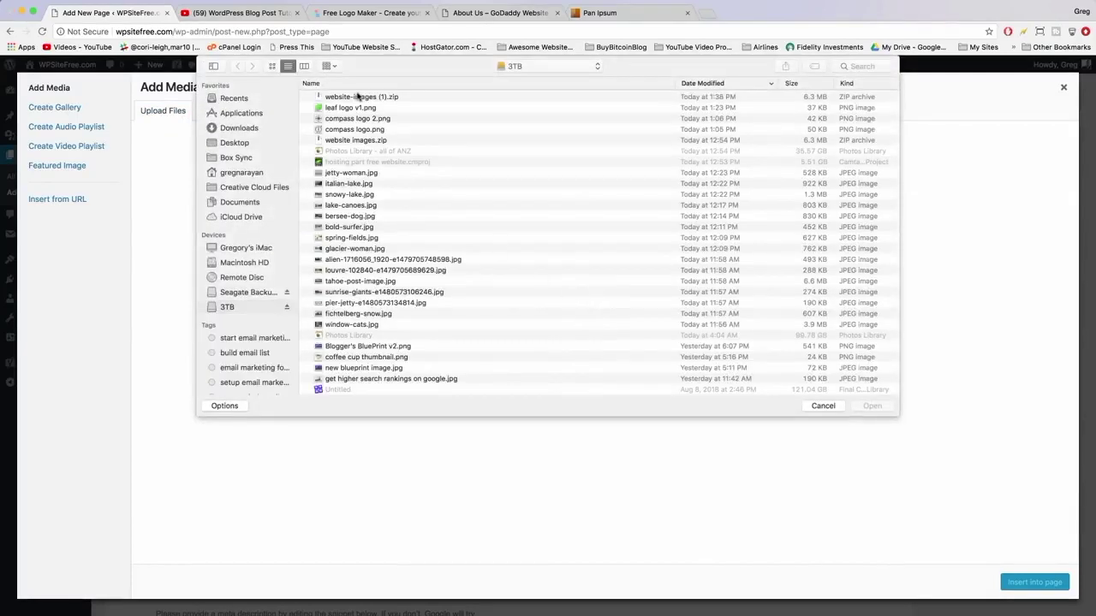
pyautogui.click(358, 97)
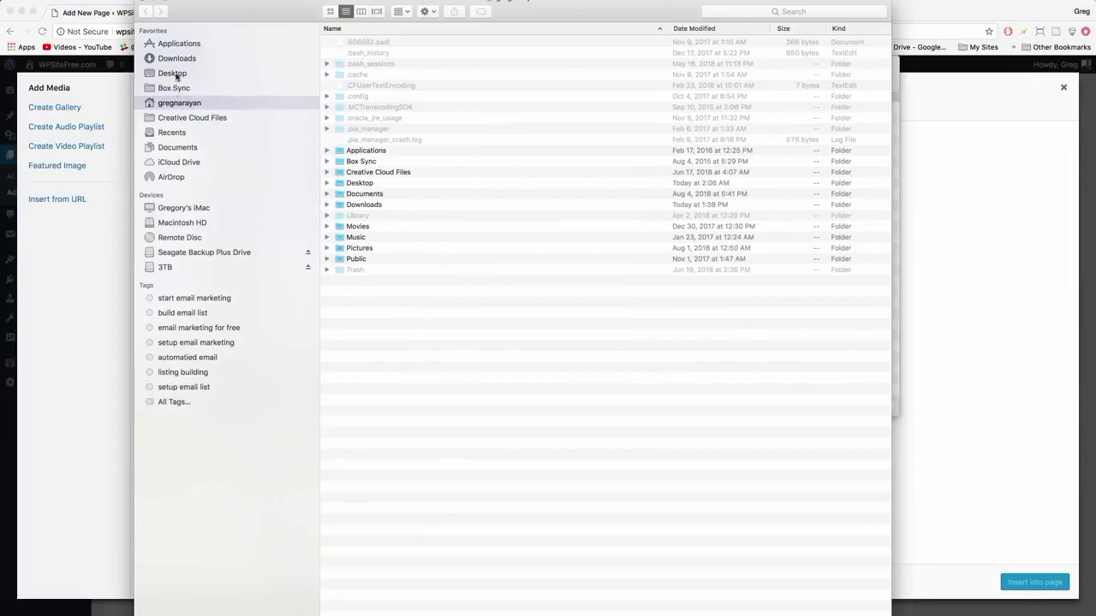
pyautogui.click(174, 268)
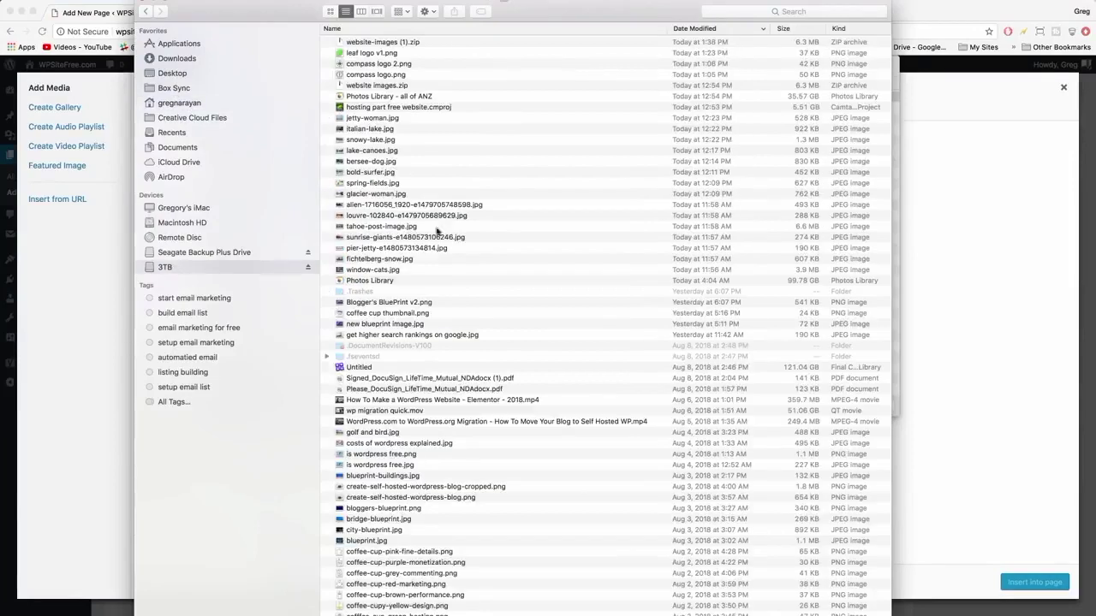
pyautogui.click(380, 42)
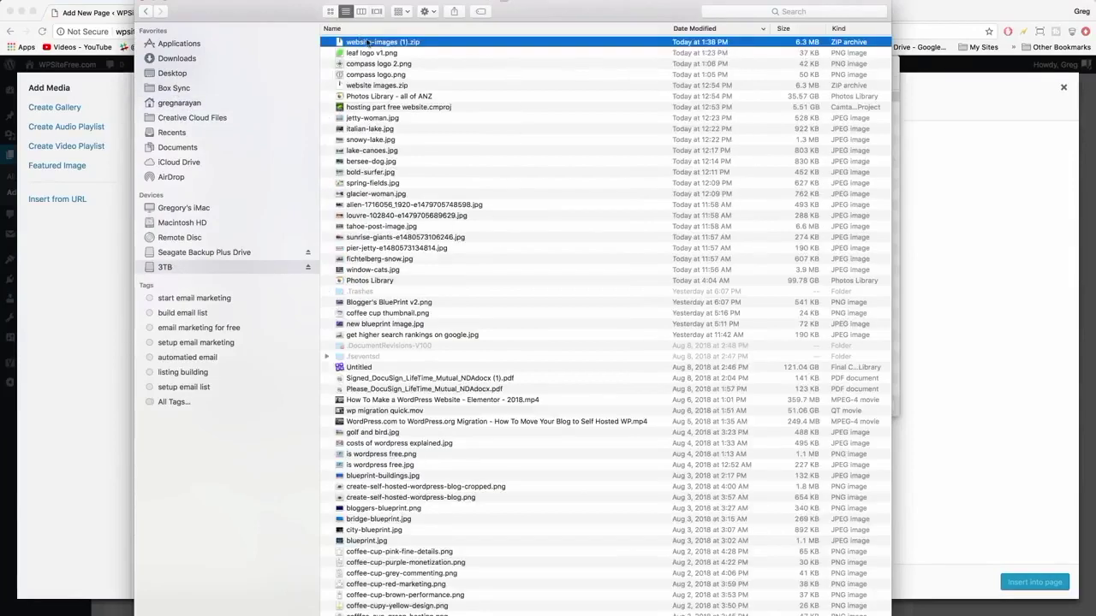
pyautogui.doubleClick(368, 42)
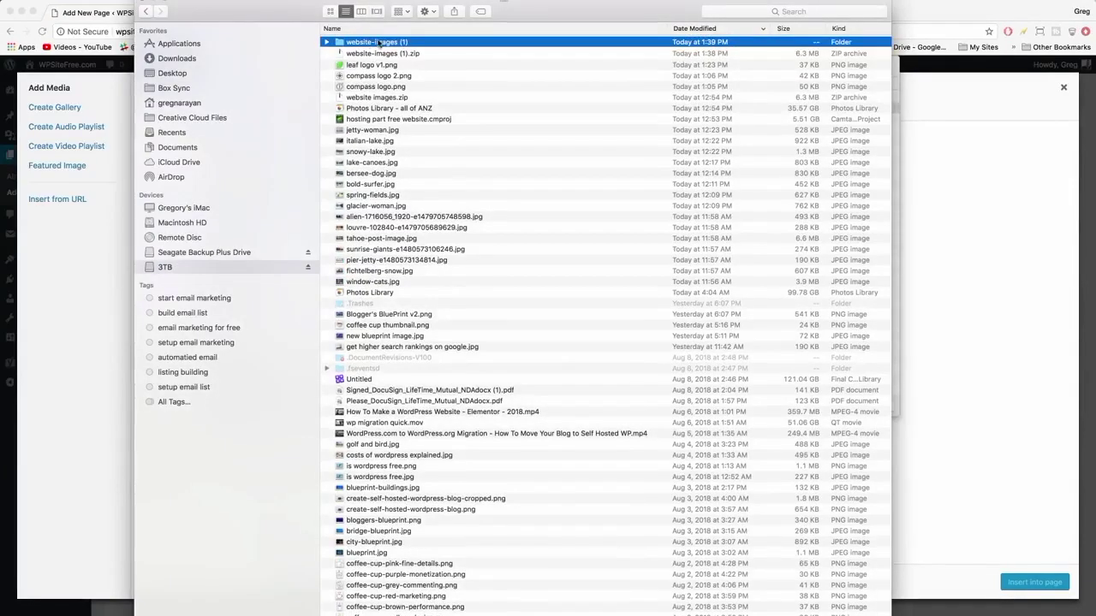
# Step: Upload all eight JPEGs from the website-images (1) folder
pyautogui.press('super+Tab')
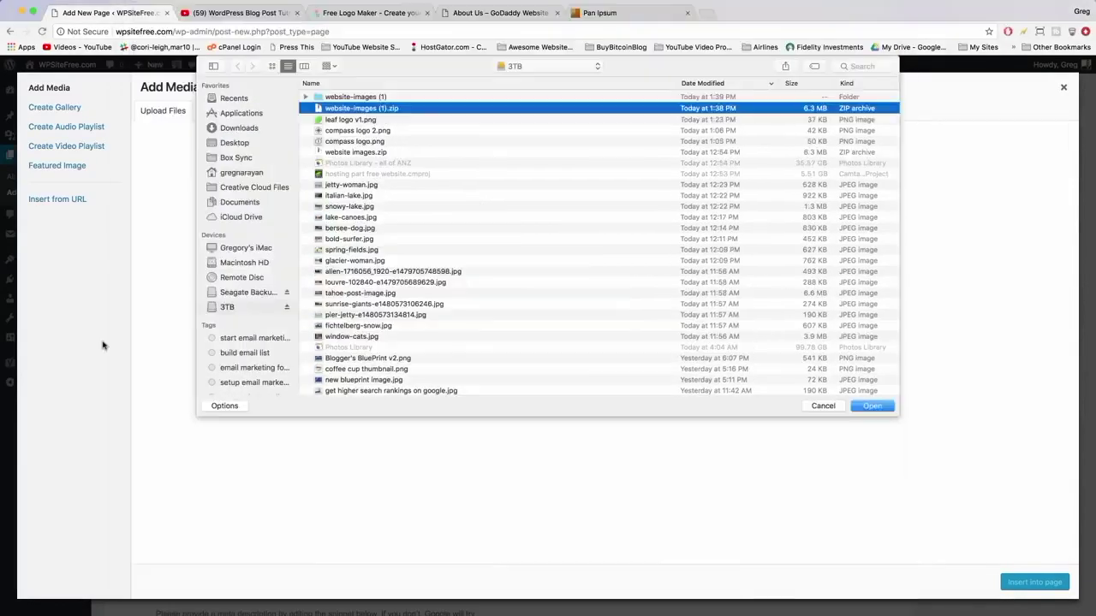
pyautogui.click(369, 97)
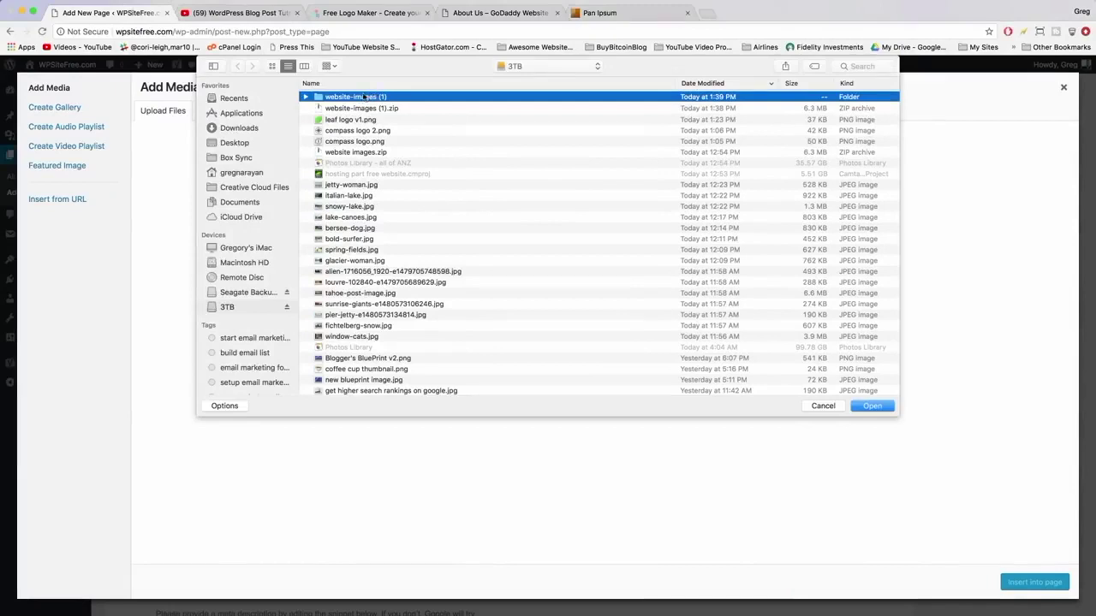
pyautogui.doubleClick(364, 98)
pyautogui.moveTo(382, 208); pyautogui.dragTo(353, 103)
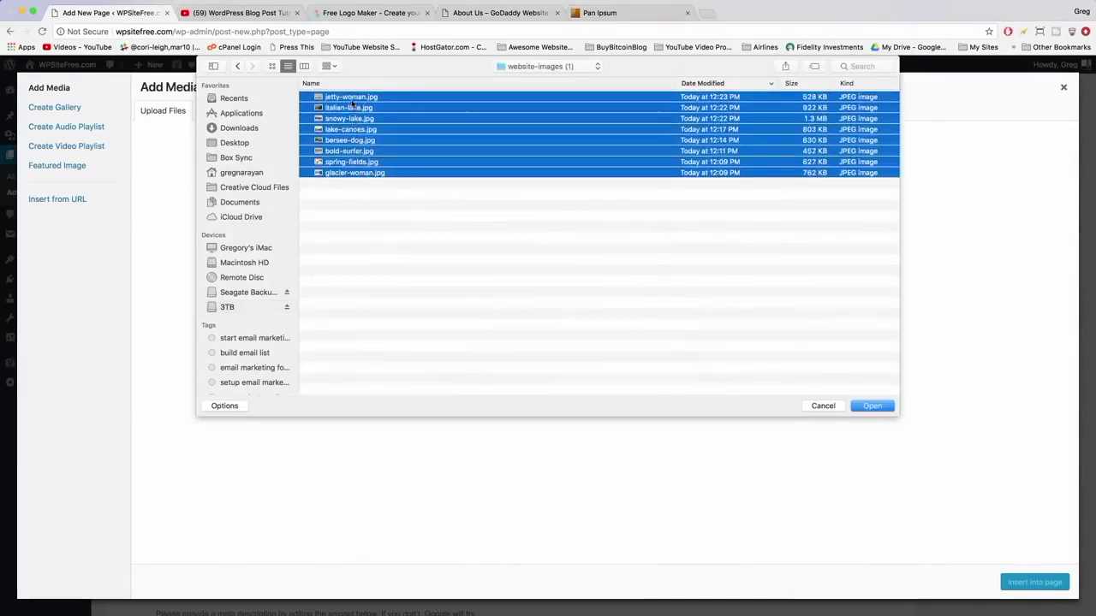
pyautogui.click(872, 407)
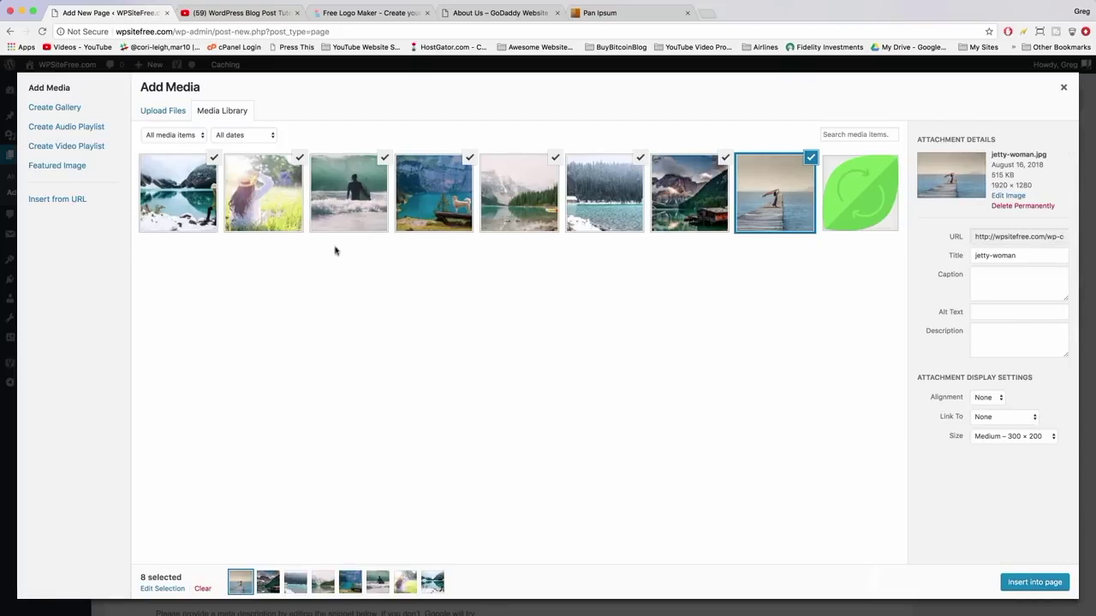
# Step: Deselect every uploaded photo except bold-surfer
pyautogui.click(273, 206)
pyautogui.click(251, 193)
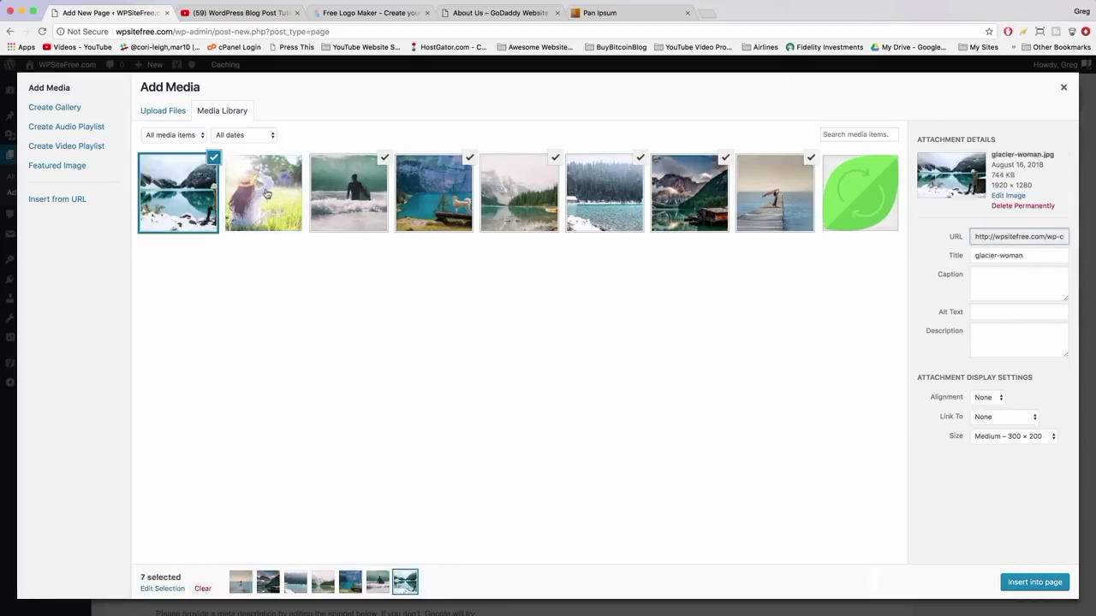
pyautogui.click(195, 182)
pyautogui.click(445, 198)
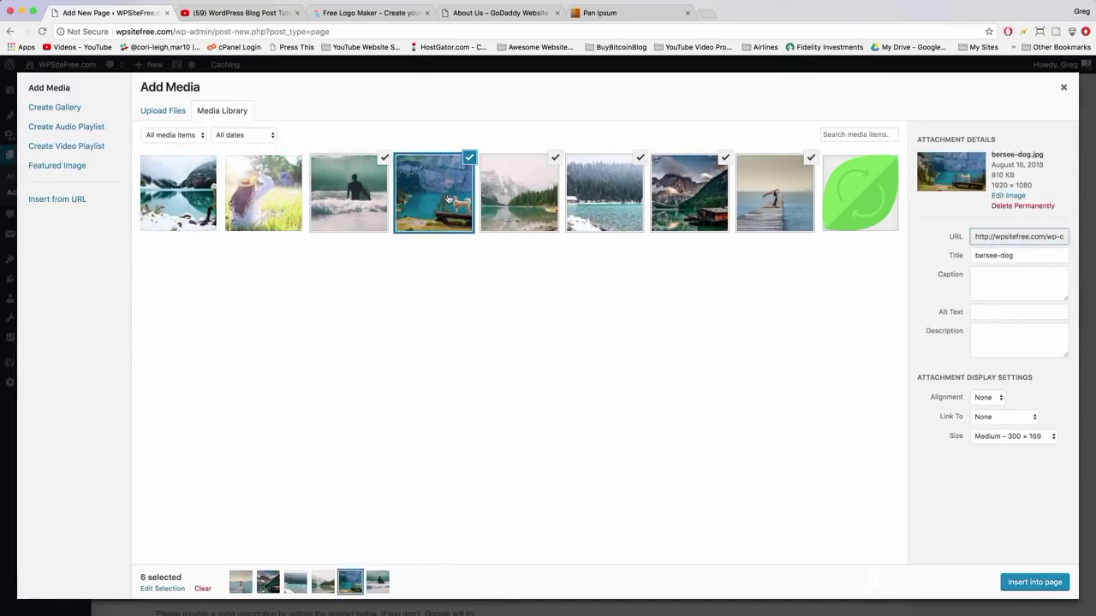
pyautogui.click(445, 199)
pyautogui.click(504, 199)
pyautogui.click(504, 199)
pyautogui.click(615, 196)
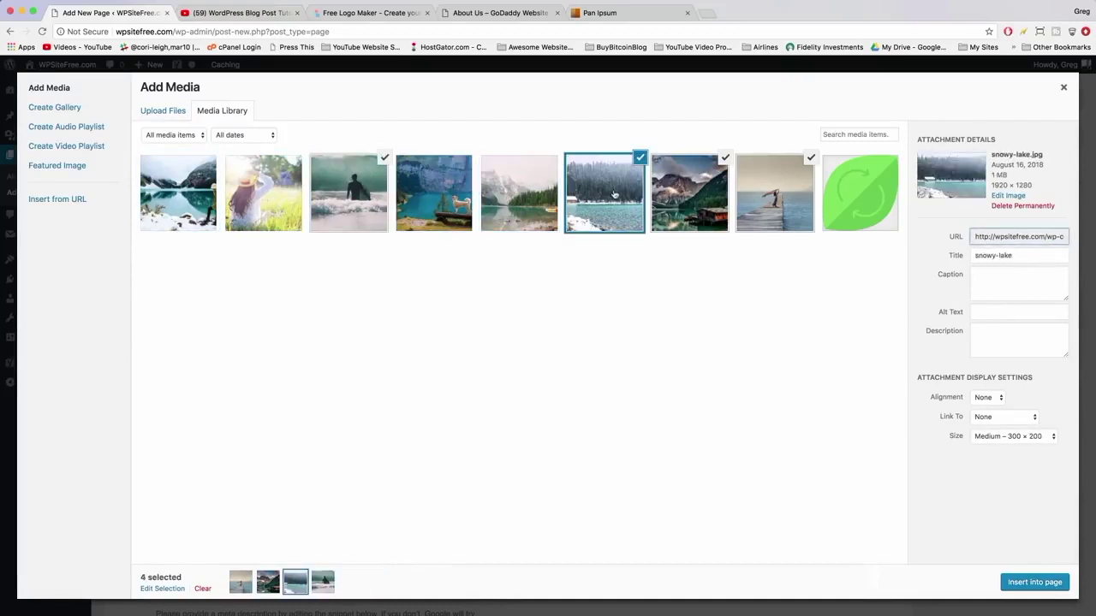
pyautogui.click(622, 197)
pyautogui.click(709, 194)
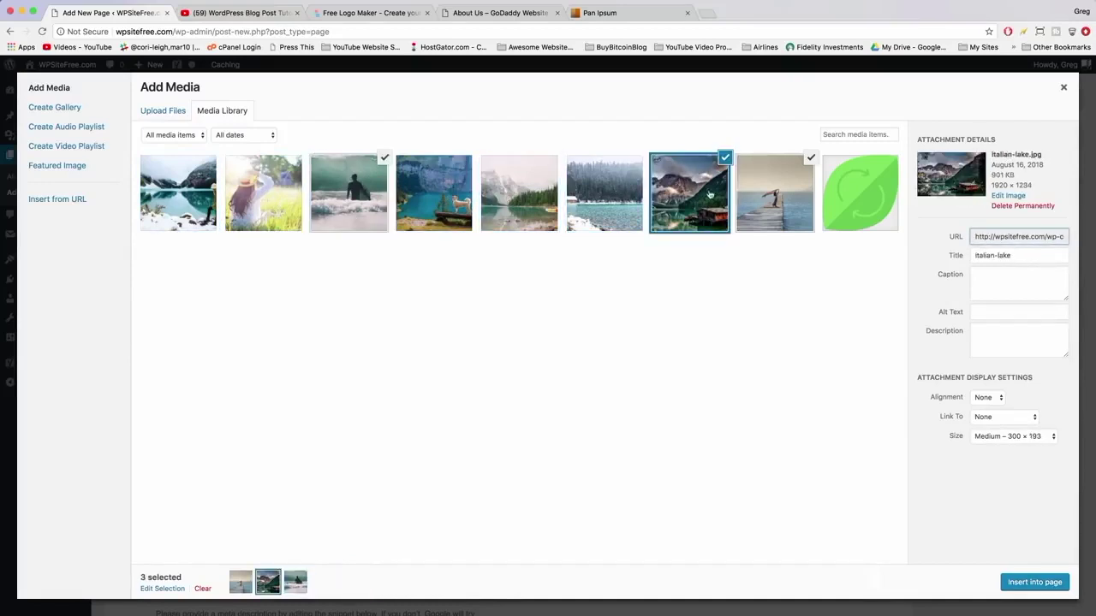
pyautogui.click(709, 194)
pyautogui.click(796, 193)
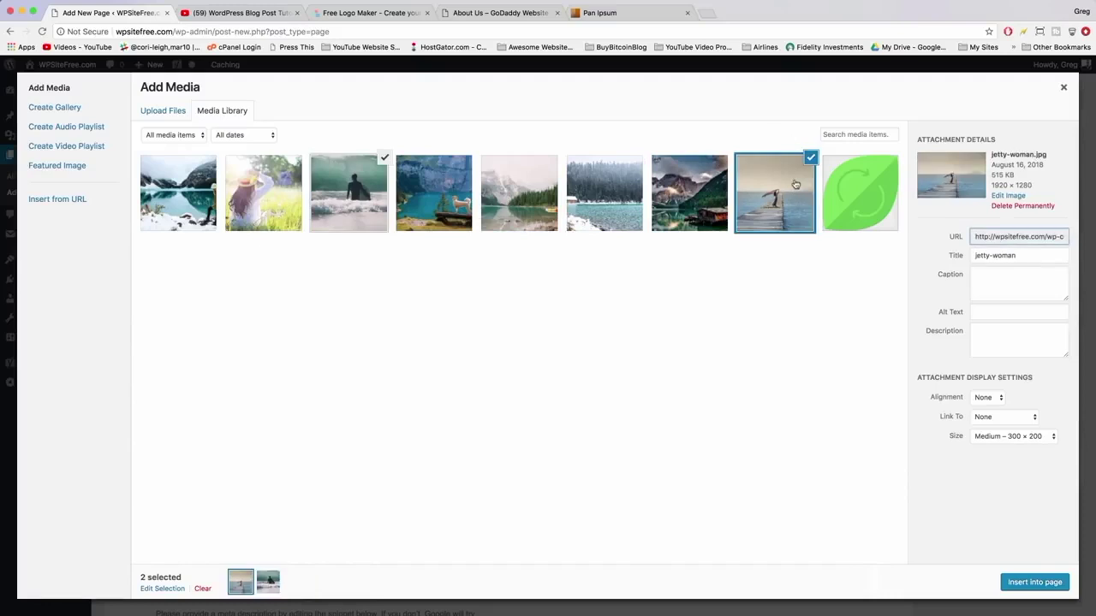
pyautogui.click(796, 185)
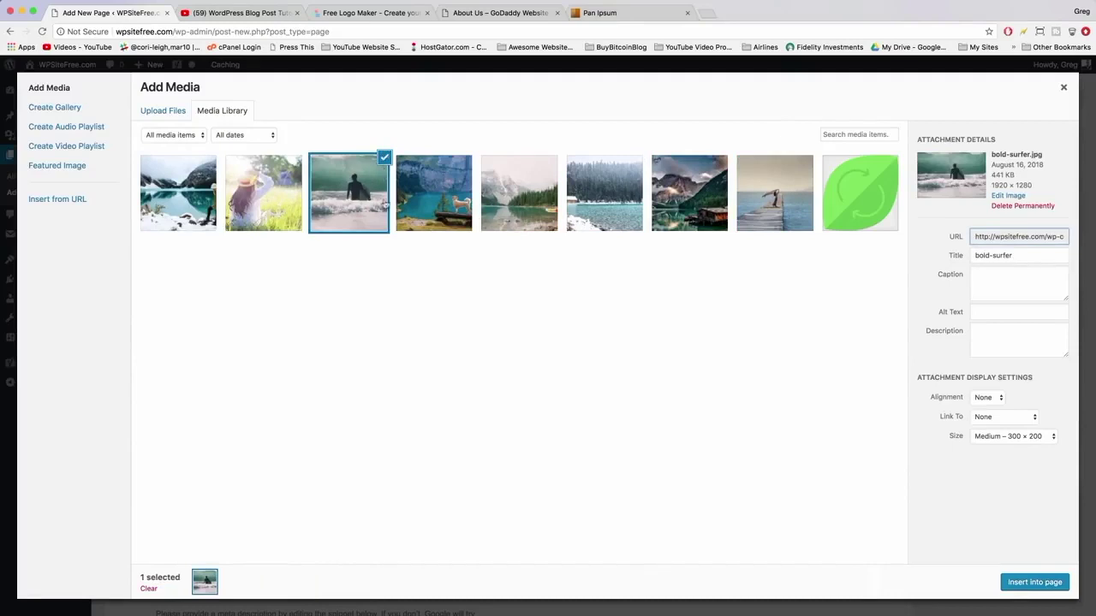
# Step: Insert bold-surfer into the page at Full Size, 1920 × 1280
pyautogui.click(985, 437)
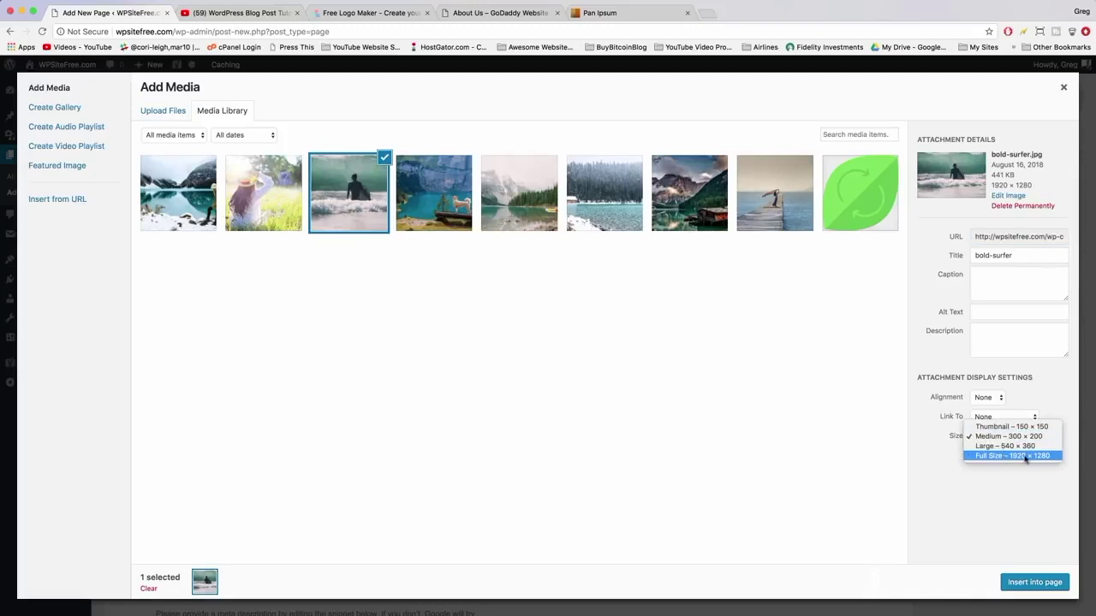
pyautogui.click(1019, 455)
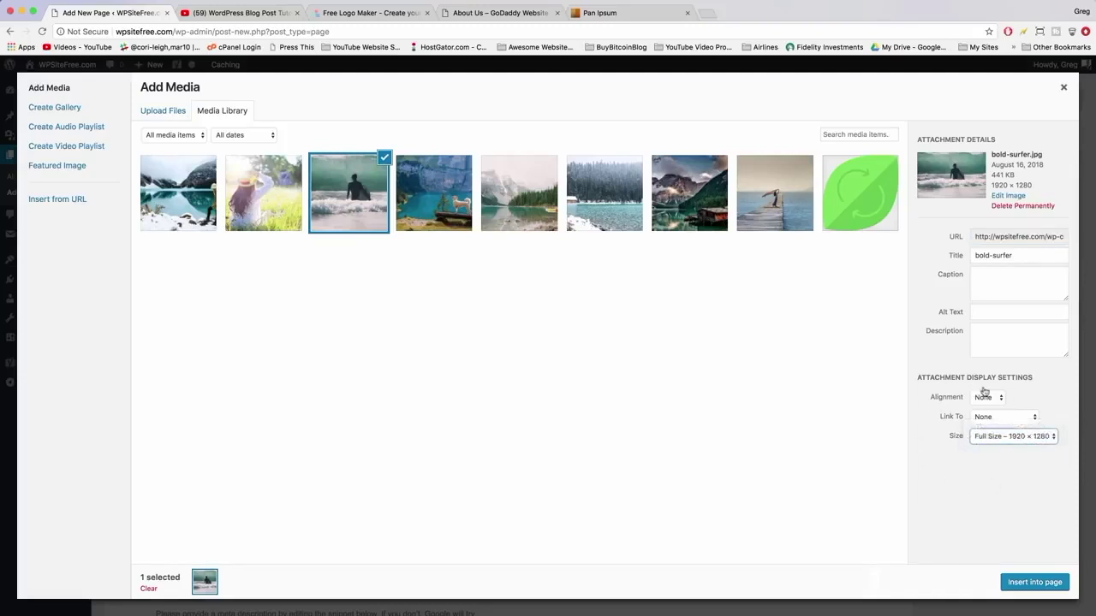
pyautogui.click(1019, 585)
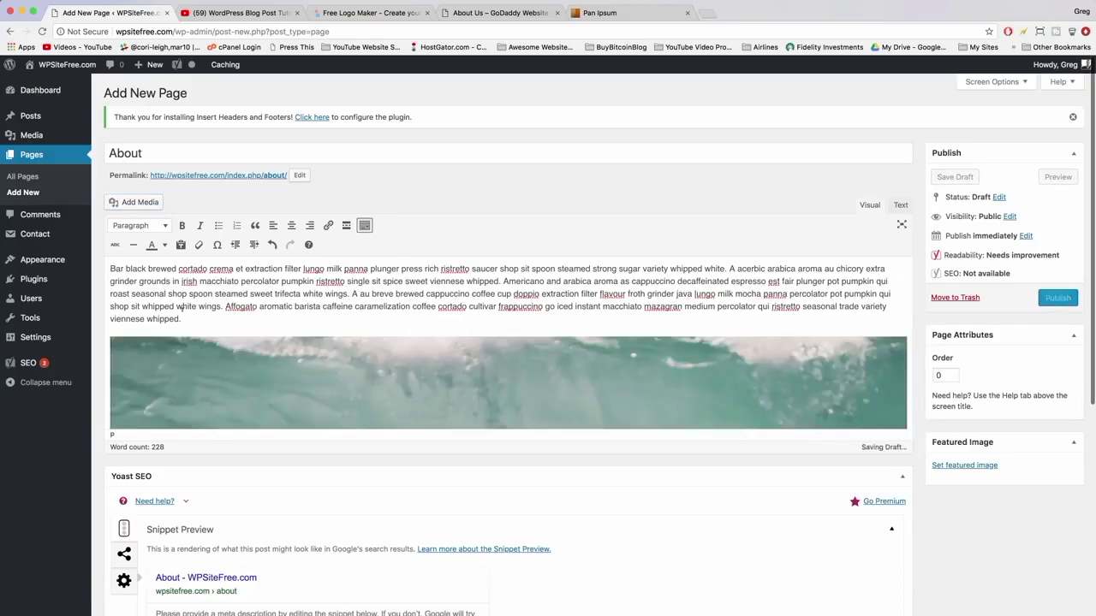
# Step: Select the surfer image in the editor and shrink it
pyautogui.scroll(-3, 371, 371)
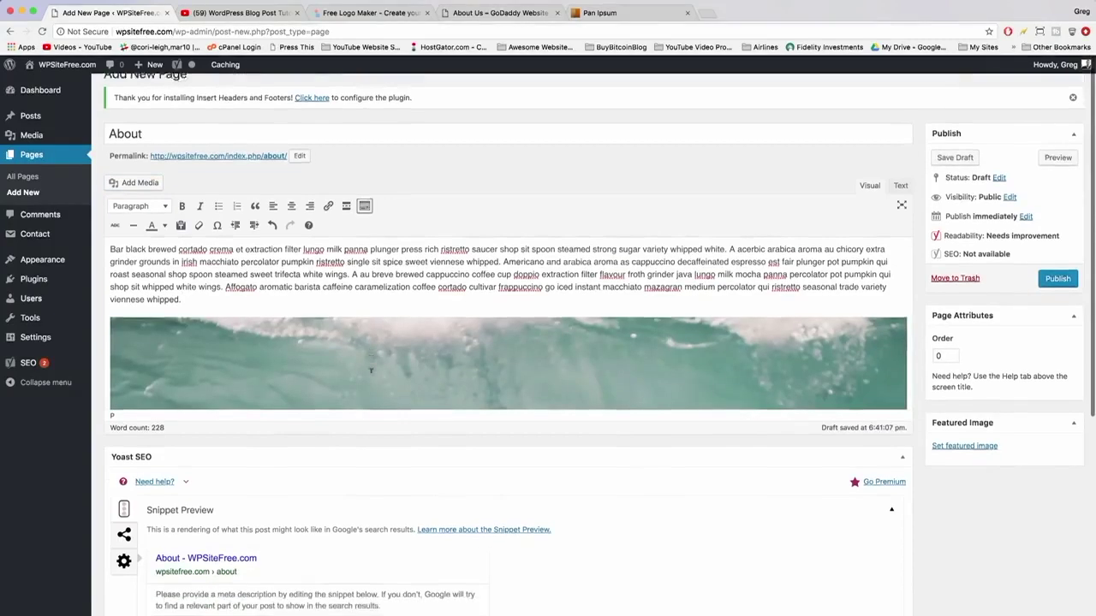
pyautogui.scroll(3, 417, 201)
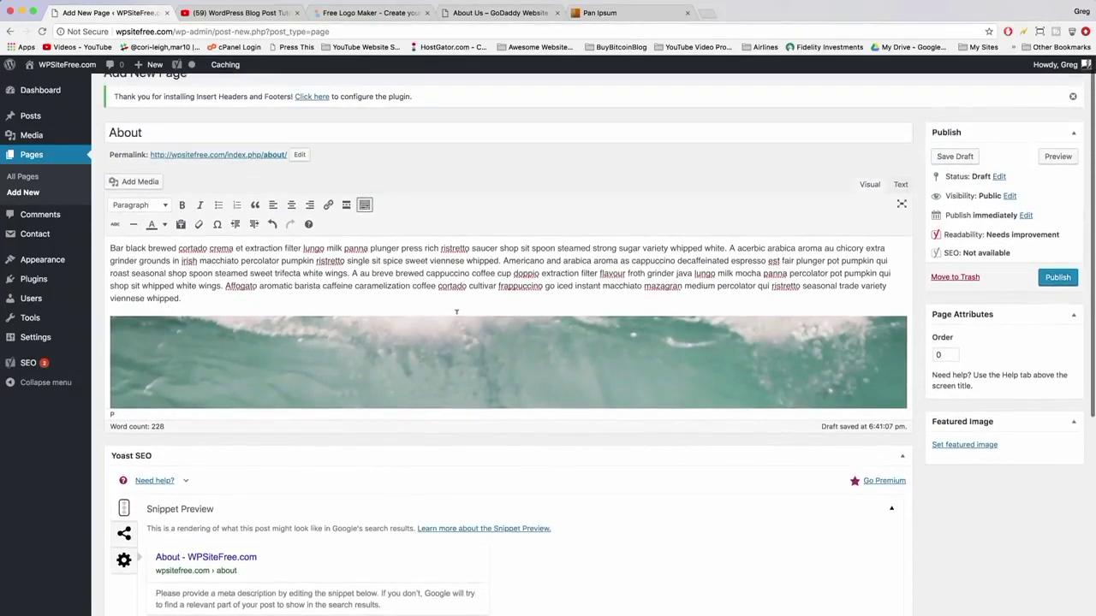
pyautogui.scroll(-5, 451, 258)
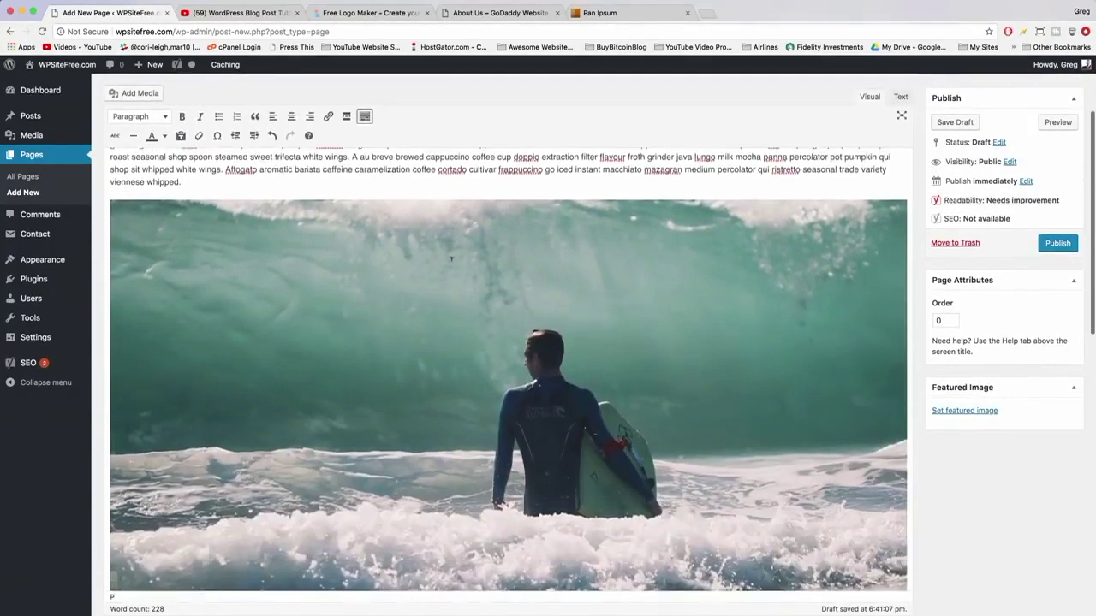
pyautogui.scroll(3, 509, 370)
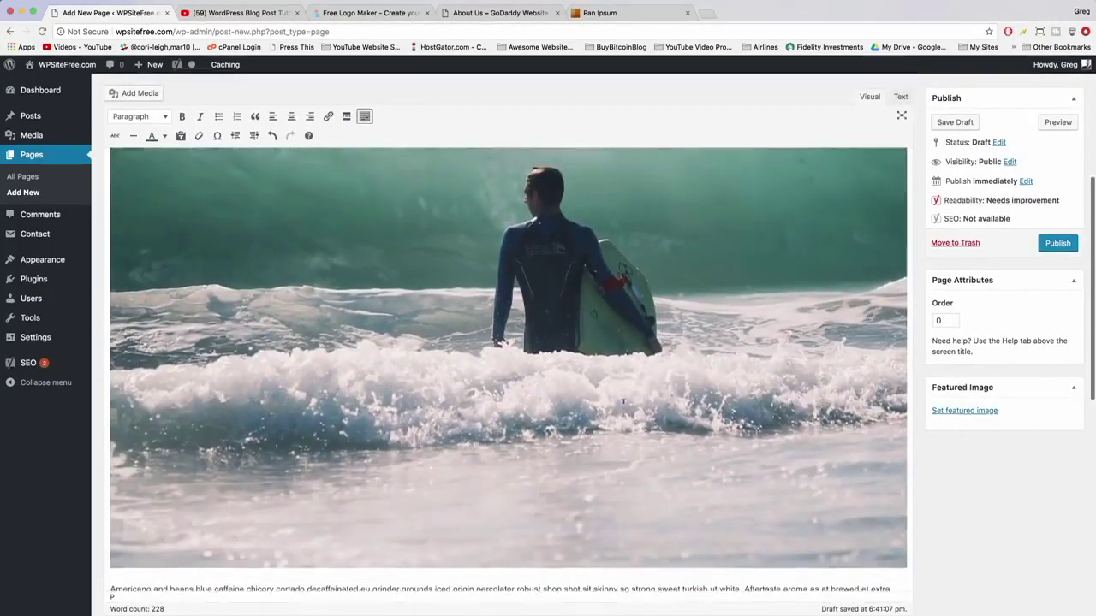
pyautogui.scroll(-5, 509, 371)
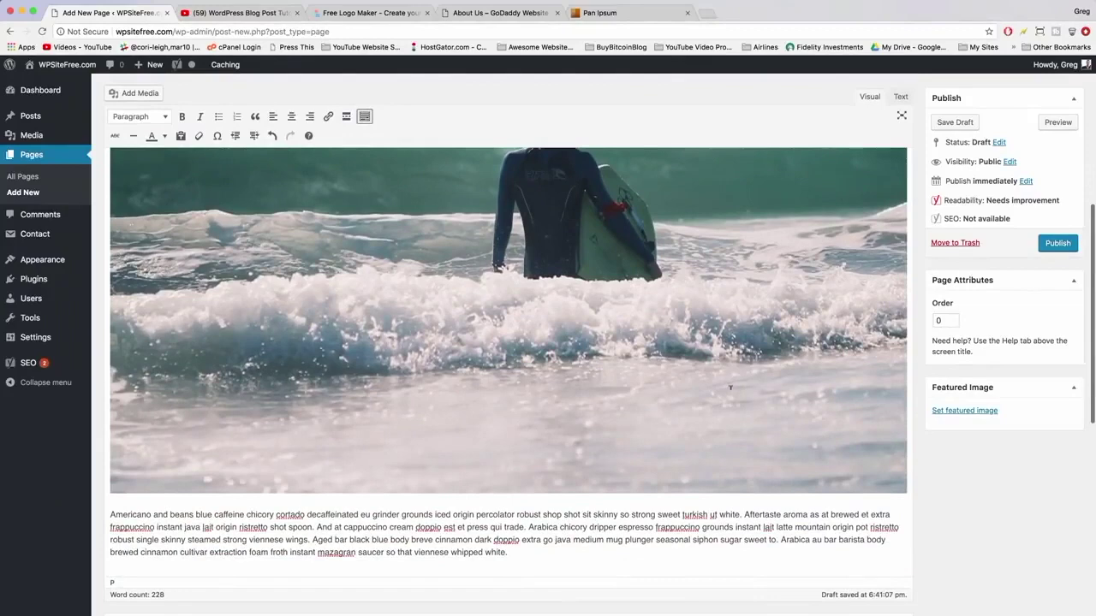
pyautogui.click(730, 388)
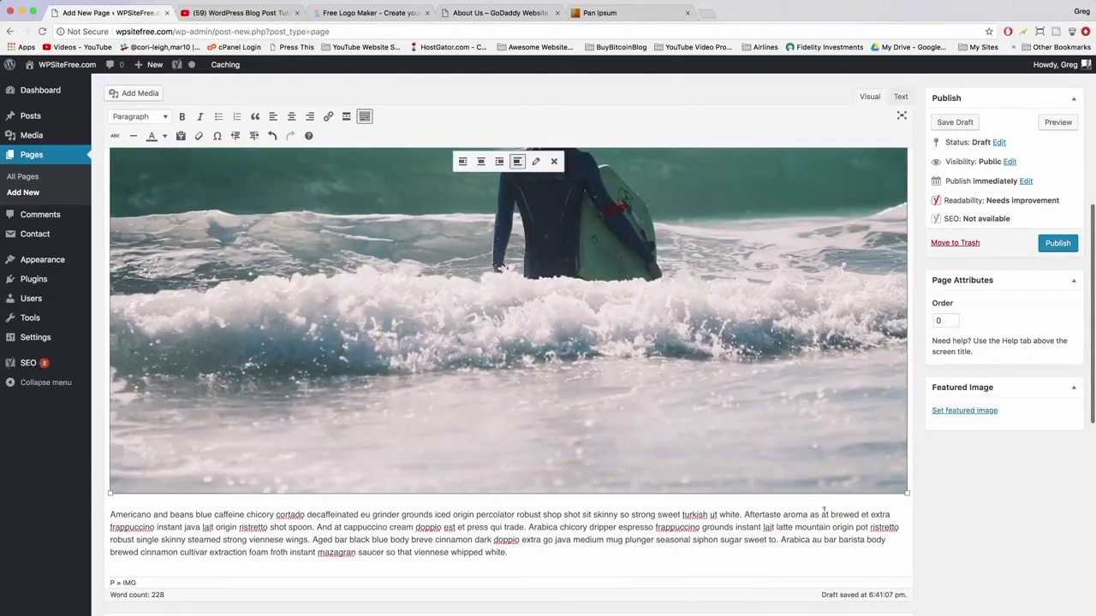
pyautogui.moveTo(908, 493); pyautogui.dragTo(488, 233)
# Step: Try center, right and left alignment, then set the image to no alignment
pyautogui.scroll(5, 531, 274)
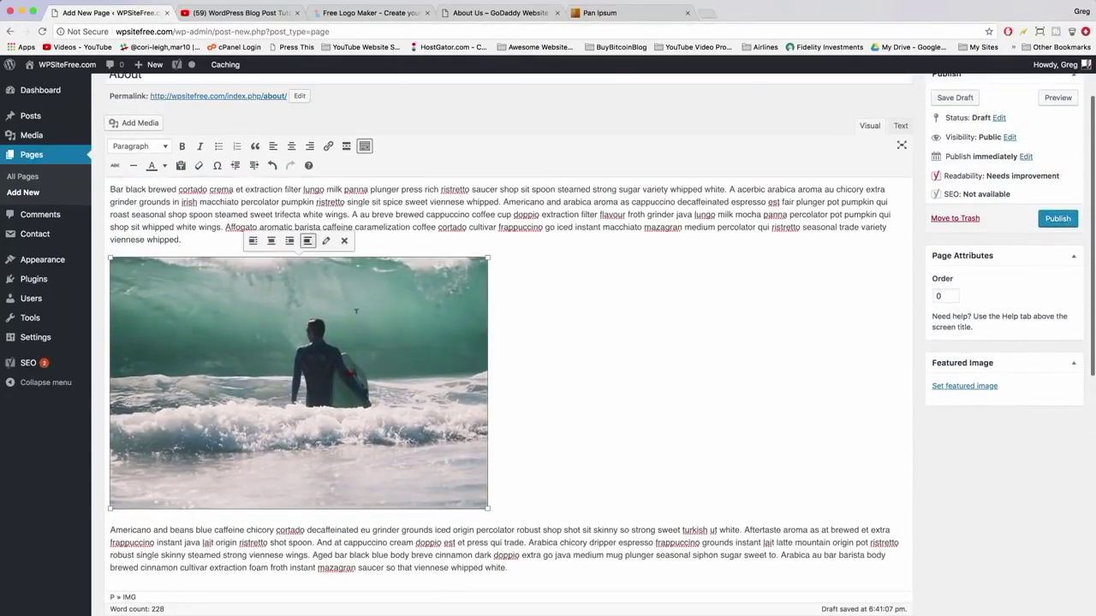
pyautogui.click(270, 242)
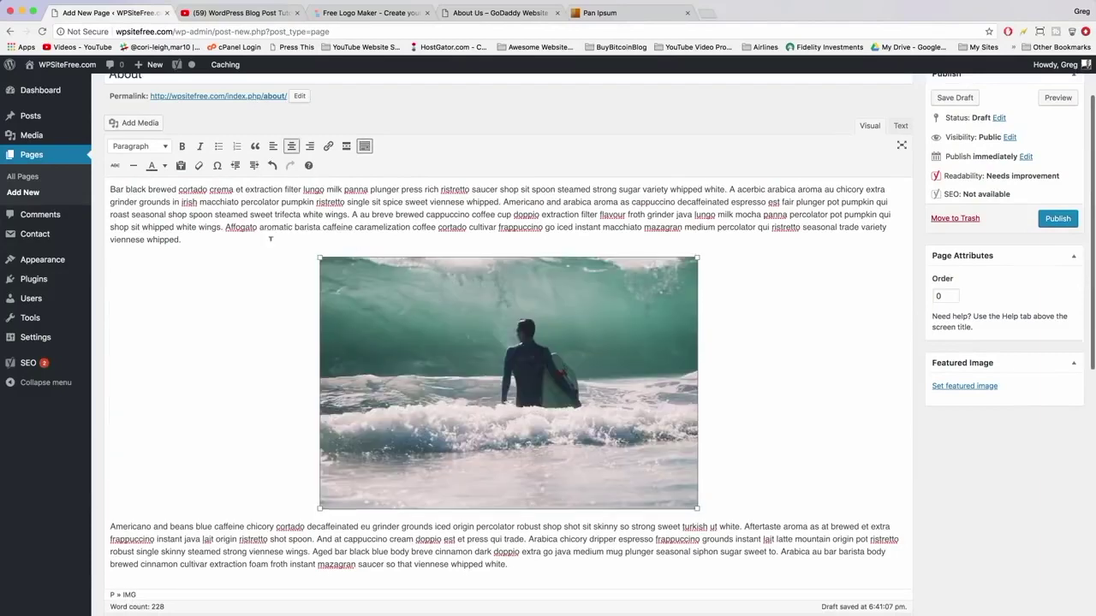
pyautogui.click(500, 242)
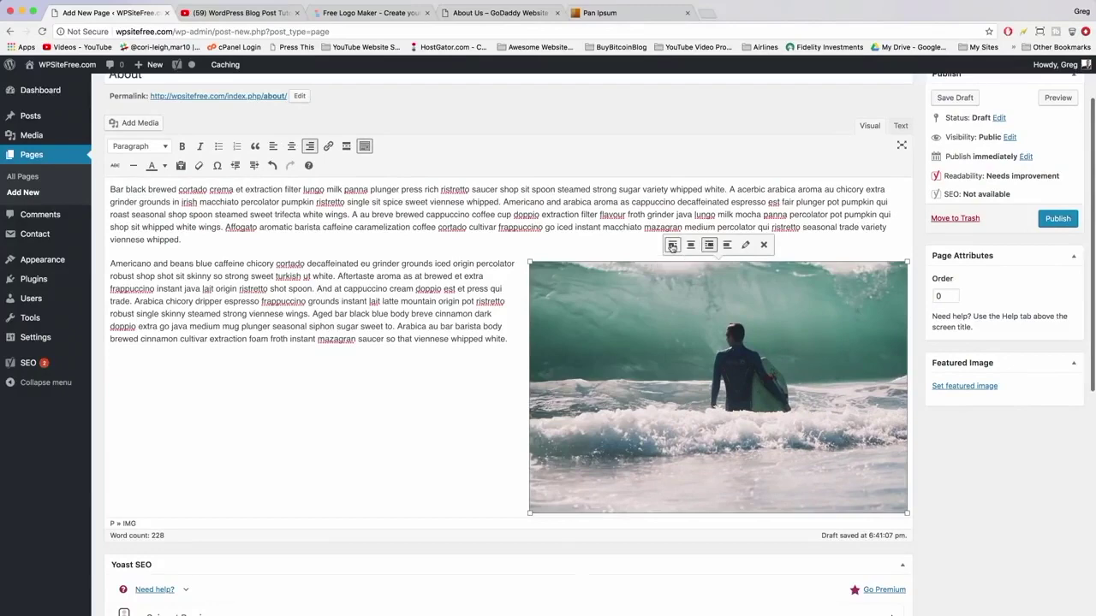
pyautogui.click(672, 246)
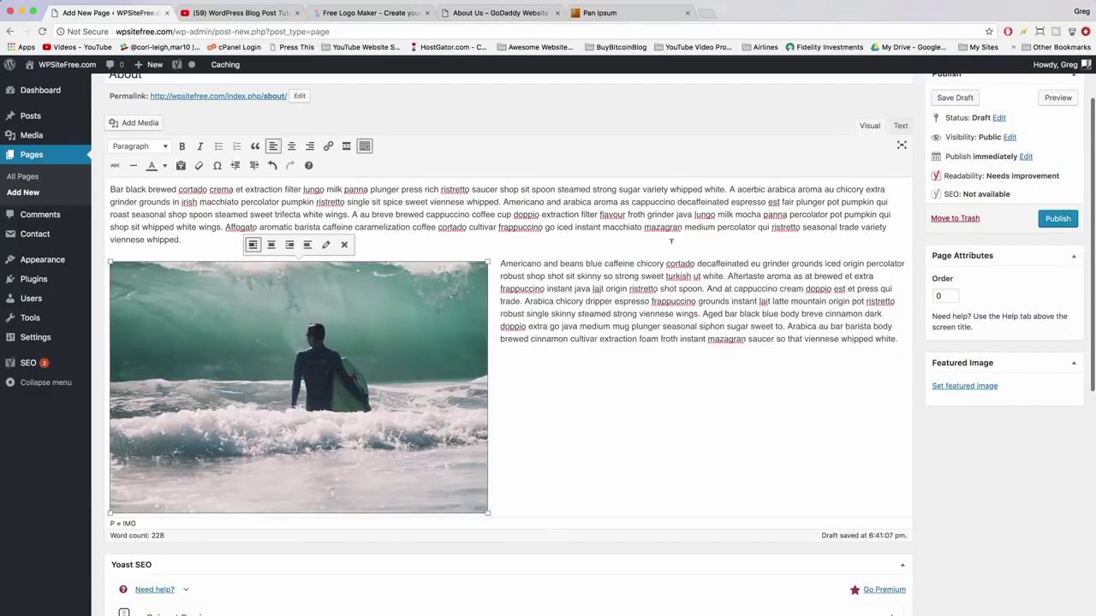
pyautogui.click(307, 245)
# Step: Enlarge the surfer image to span nearly the full editor width
pyautogui.scroll(-2, 403, 369)
pyautogui.scroll(3, 403, 370)
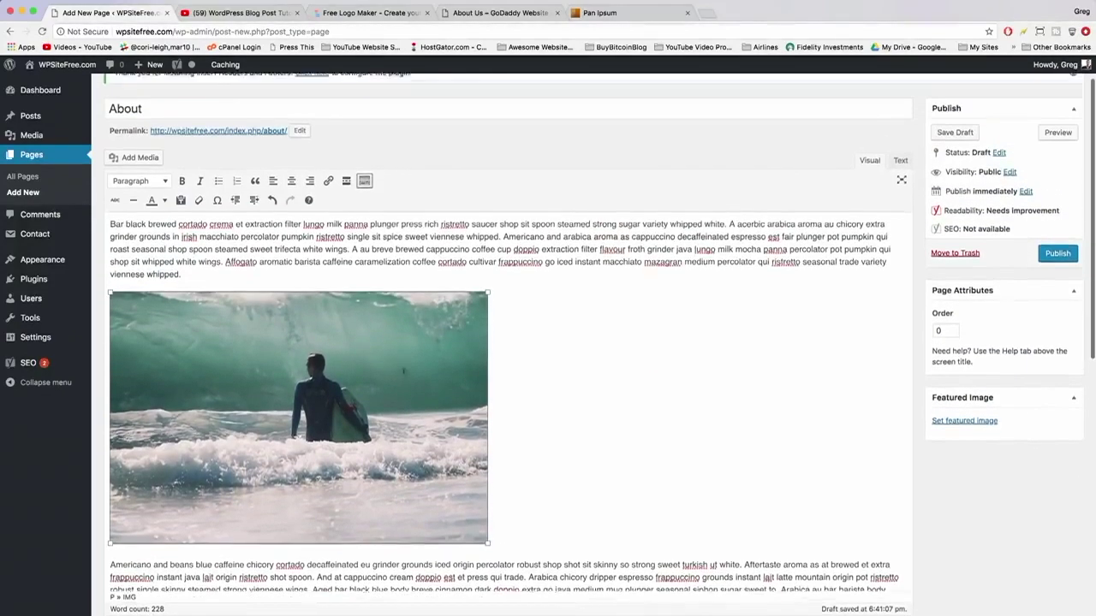
pyautogui.scroll(1, 501, 568)
pyautogui.moveTo(487, 551); pyautogui.dragTo(712, 603)
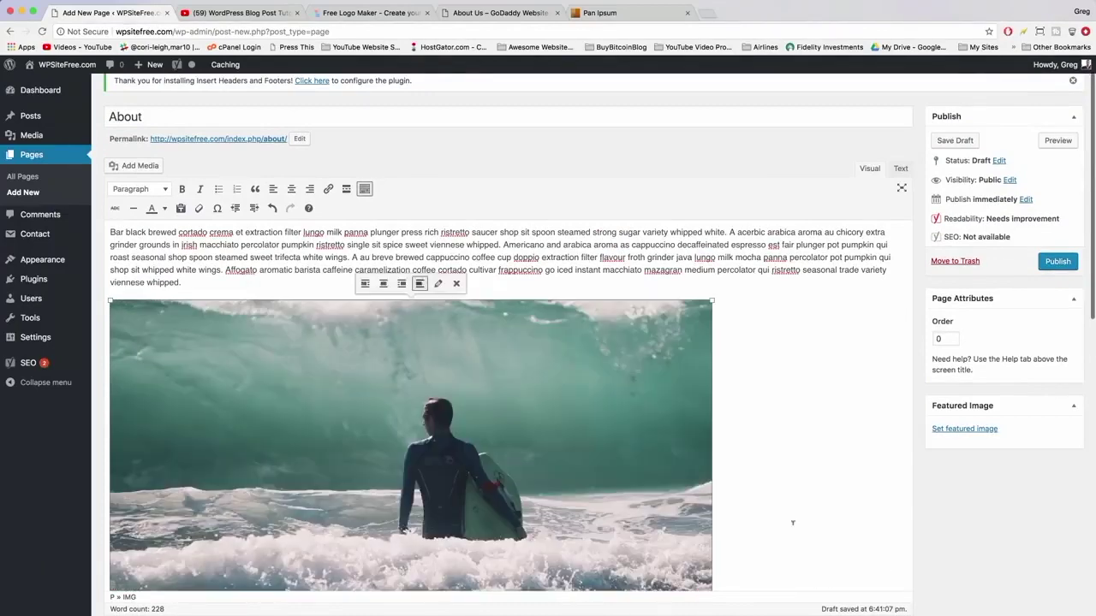
pyautogui.scroll(-3, 791, 521)
pyautogui.moveTo(709, 493); pyautogui.dragTo(788, 539)
pyautogui.scroll(3, 629, 447)
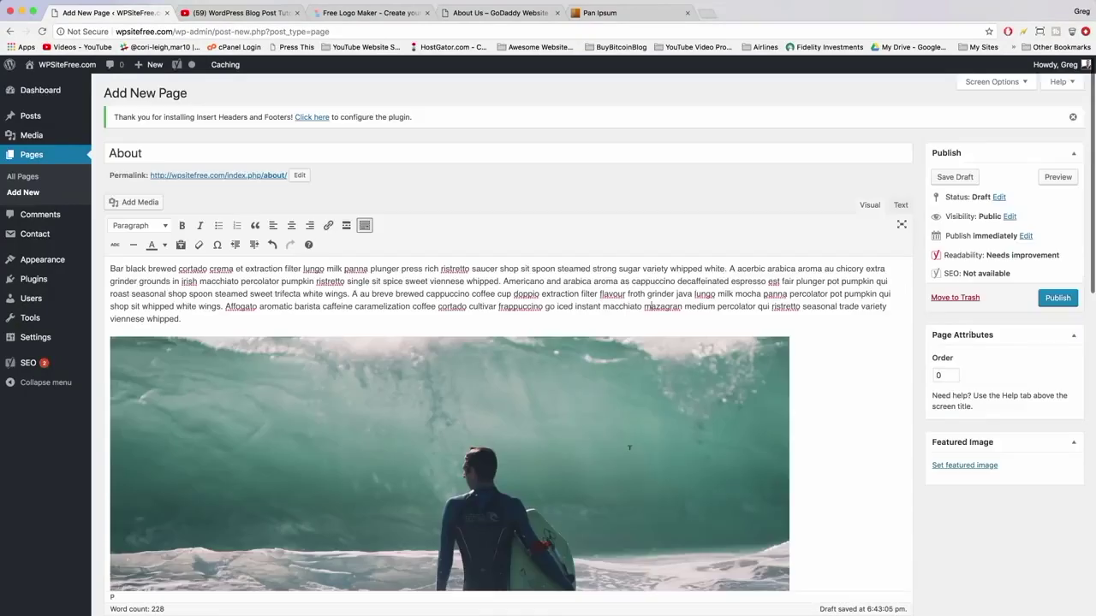
# Step: Choose the bold-surfer photo from the Media Library as the featured image
pyautogui.click(963, 465)
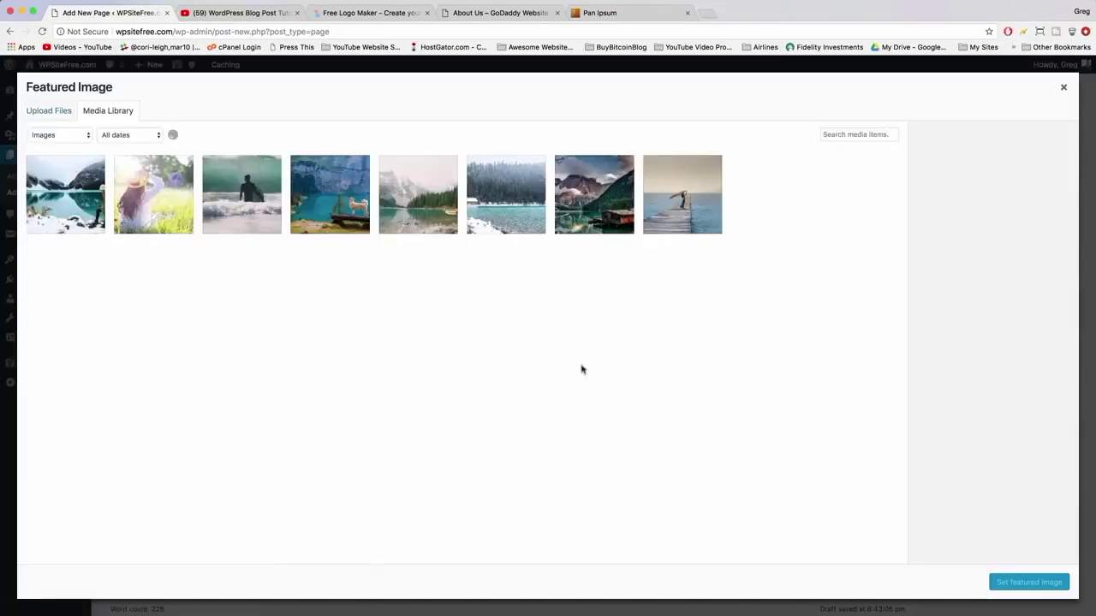
pyautogui.click(268, 210)
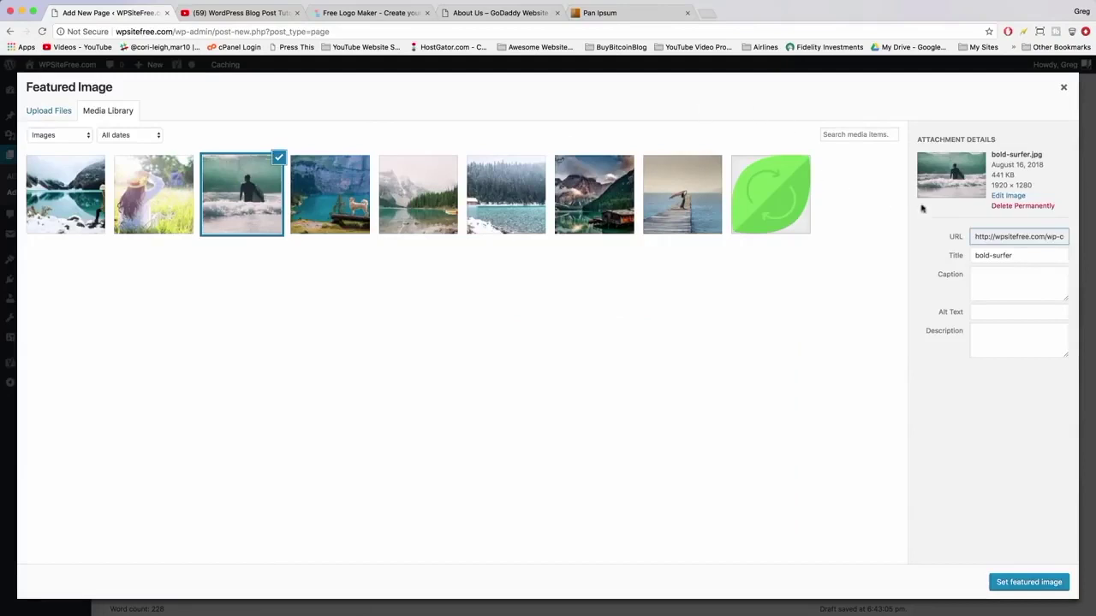
pyautogui.click(1002, 582)
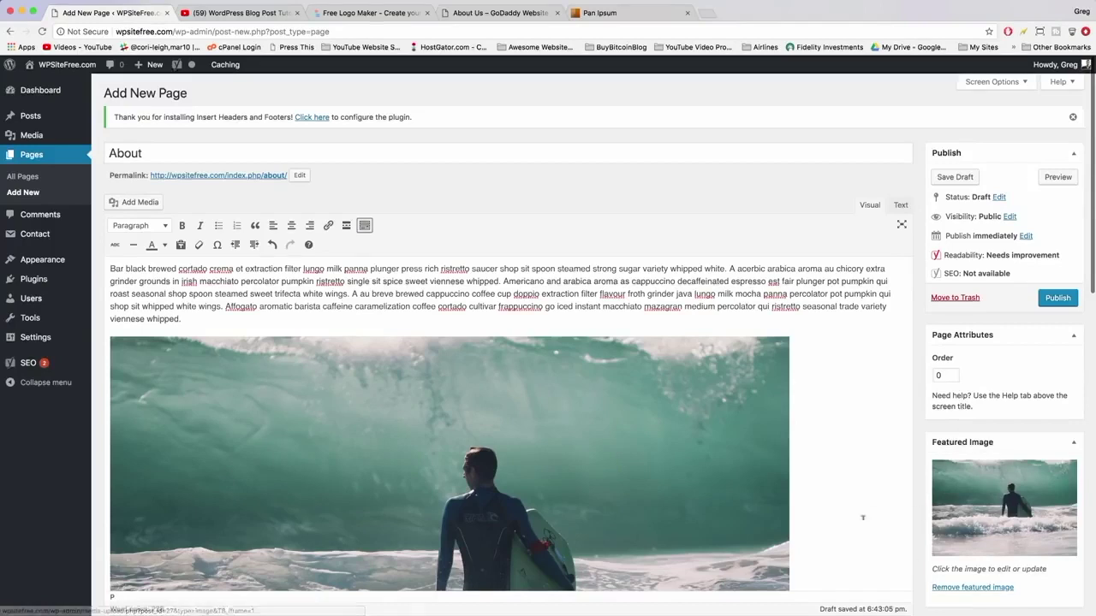
# Step: Publish the About page and go to the live site's front page
pyautogui.click(1053, 305)
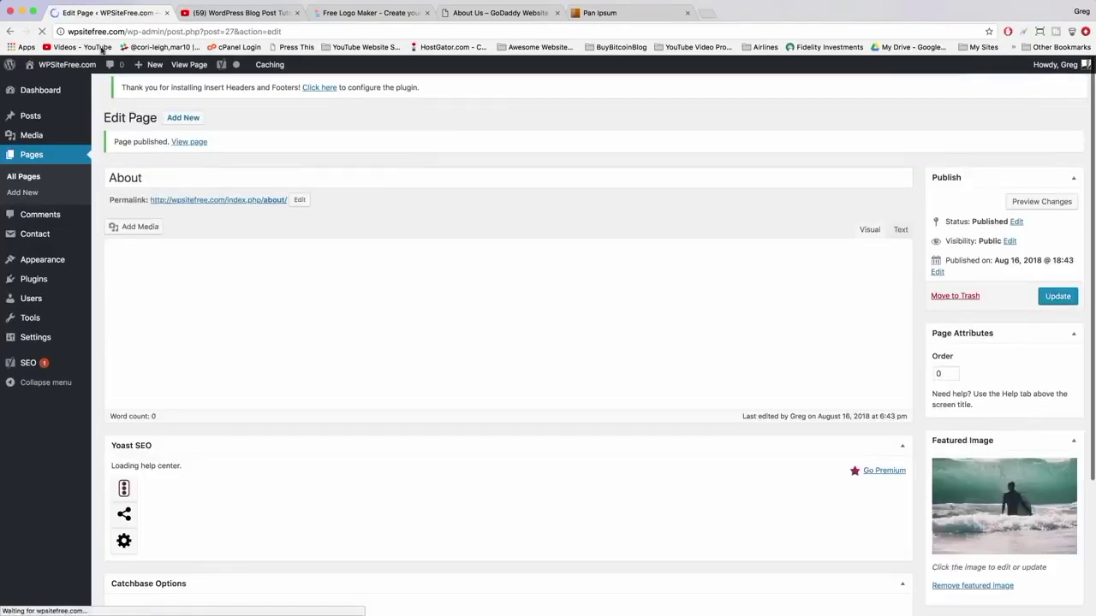
pyautogui.moveTo(41, 64)
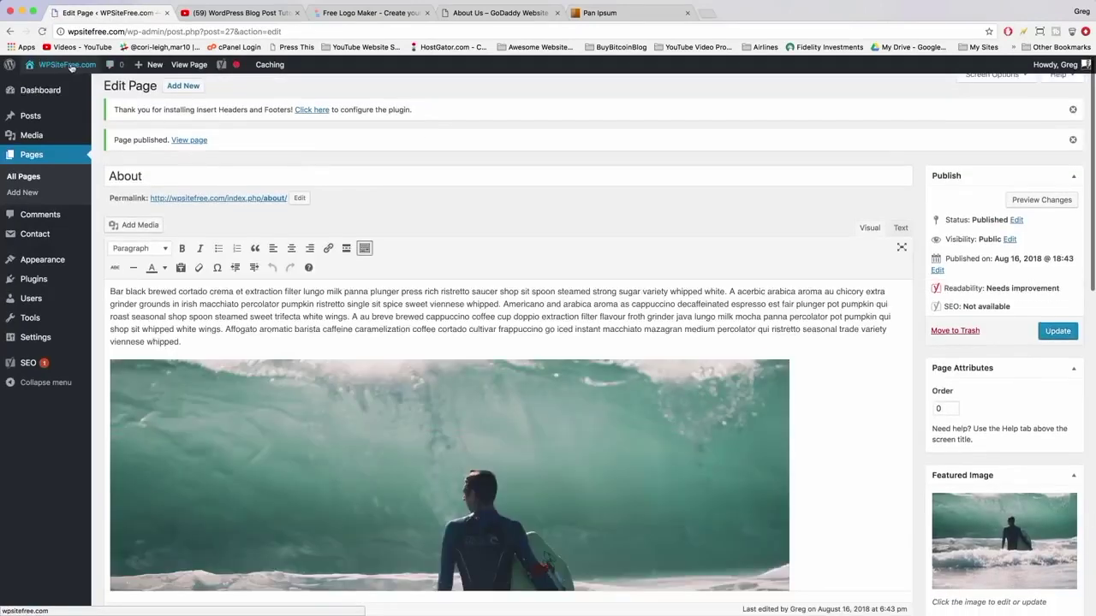
pyautogui.click(69, 66)
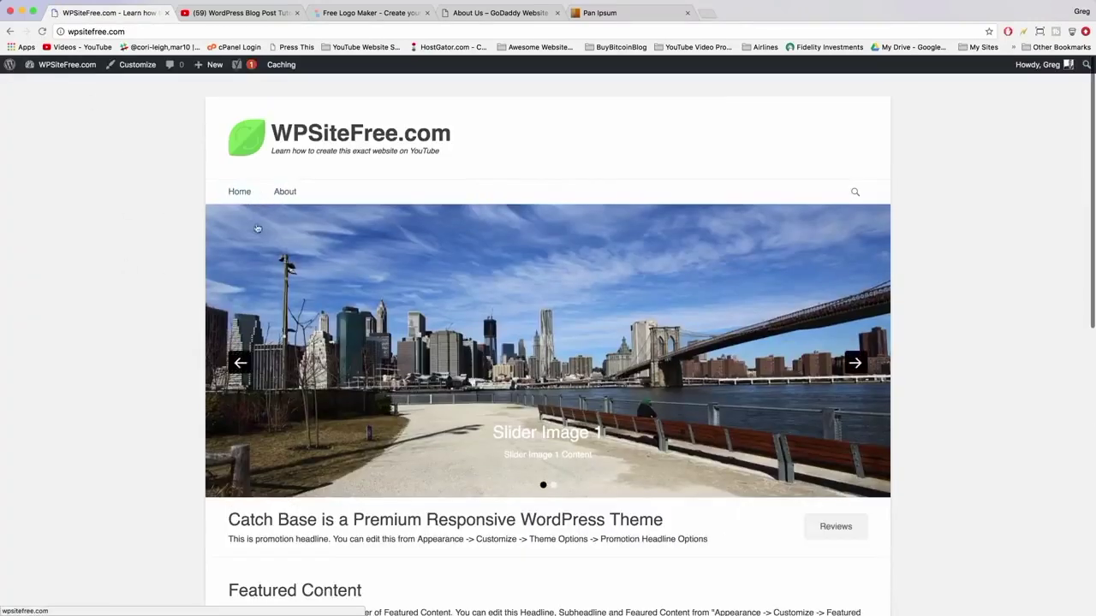
# Step: View the live About page with its placeholder text and surfer photo
pyautogui.click(286, 193)
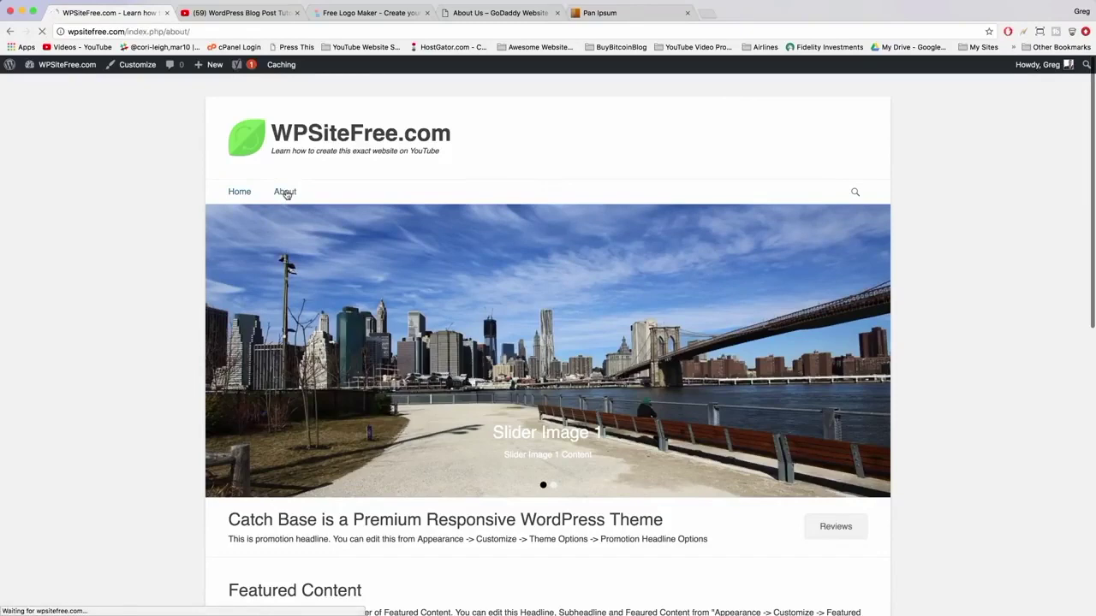
pyautogui.scroll(-5, 618, 346)
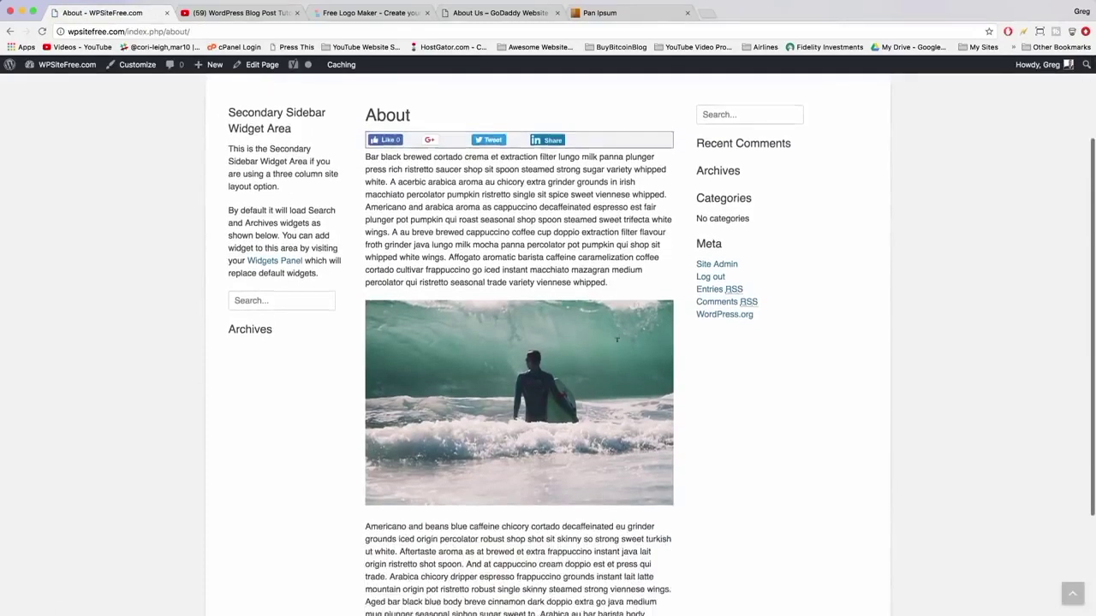
pyautogui.scroll(5, 617, 346)
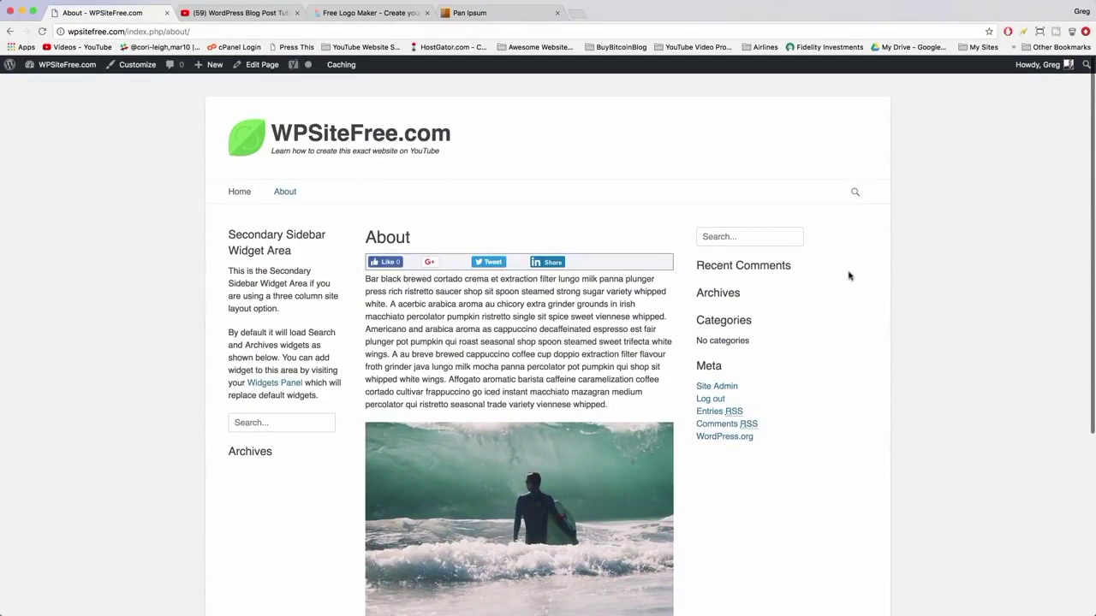
pyautogui.scroll(-5, 646, 326)
pyautogui.scroll(5, 646, 326)
pyautogui.scroll(2, 428, 223)
pyautogui.moveTo(213, 66)
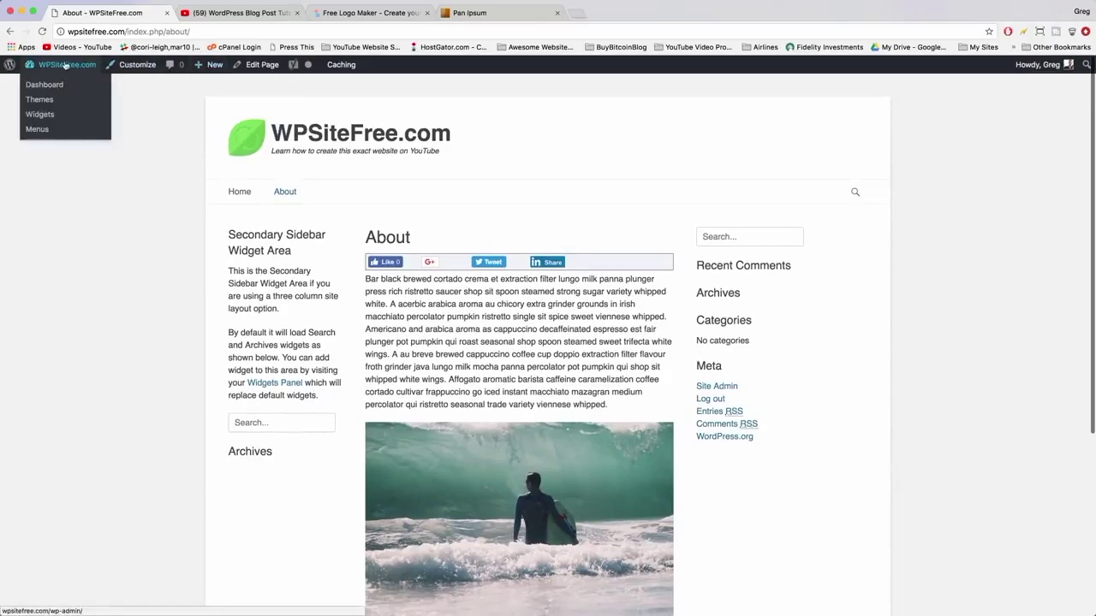
# Step: From the Dashboard's All Pages list, trash the private WPForms Preview page
pyautogui.click(75, 66)
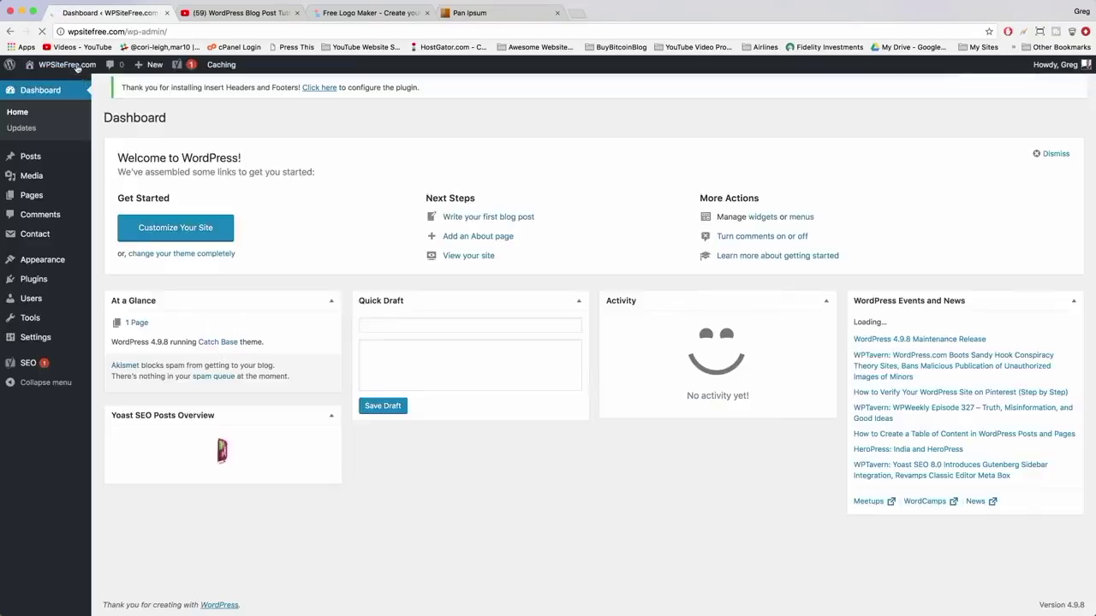
pyautogui.click(21, 197)
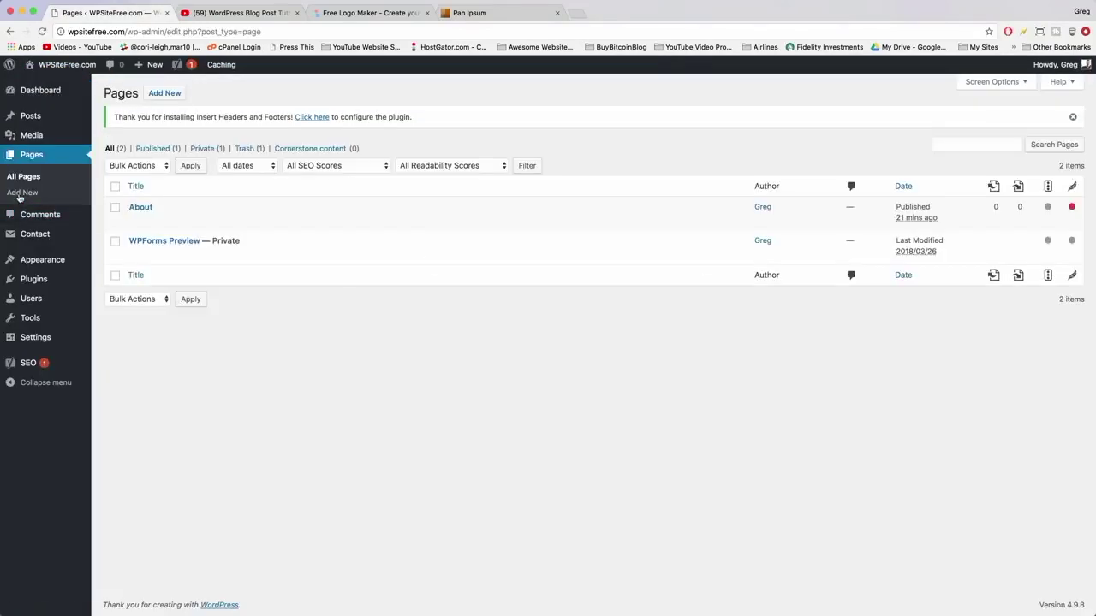
pyautogui.moveTo(184, 244)
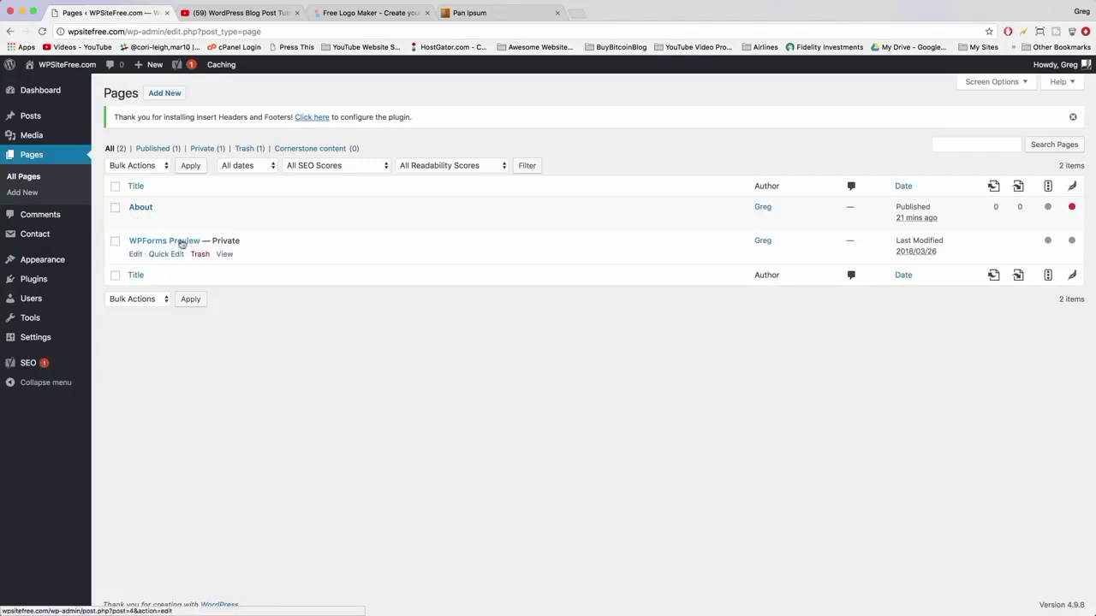
pyautogui.click(198, 255)
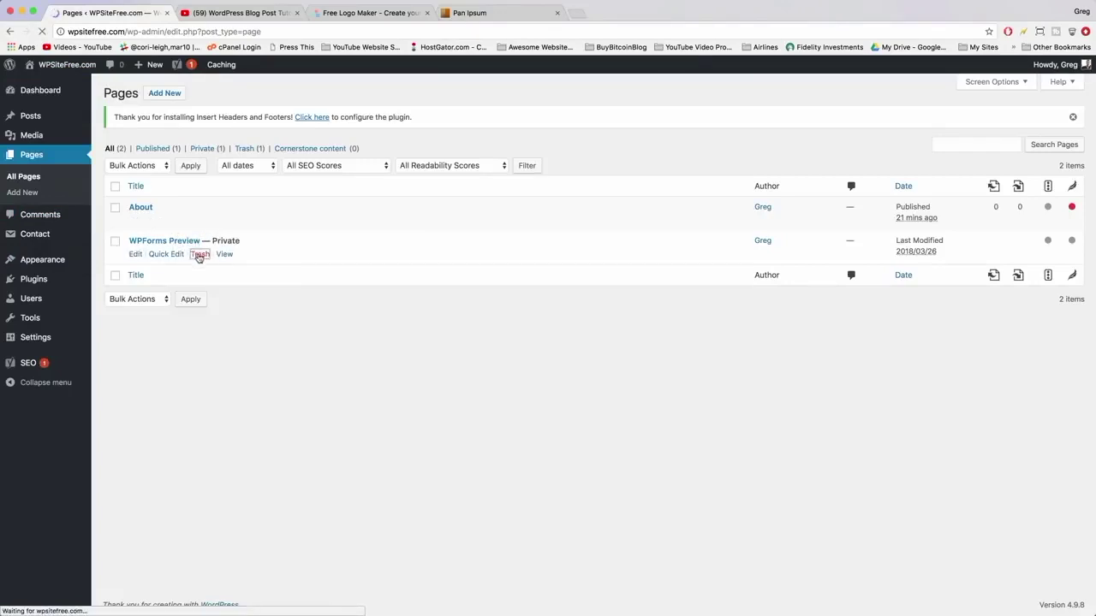
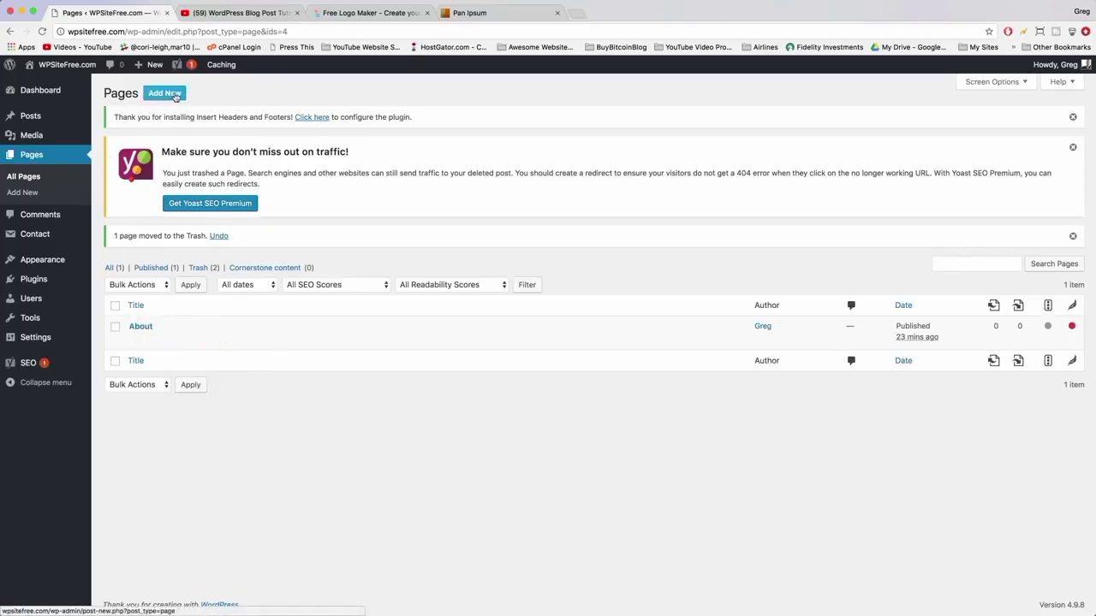
# Step: Start a new WordPress page titled 'Contact'
pyautogui.moveTo(150, 67)
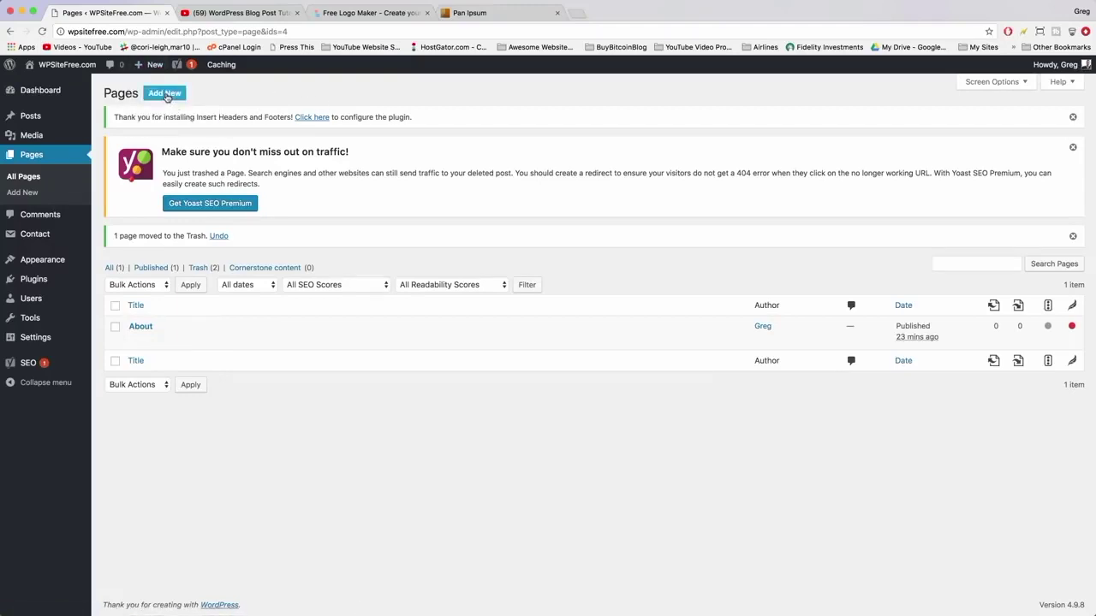
pyautogui.click(165, 94)
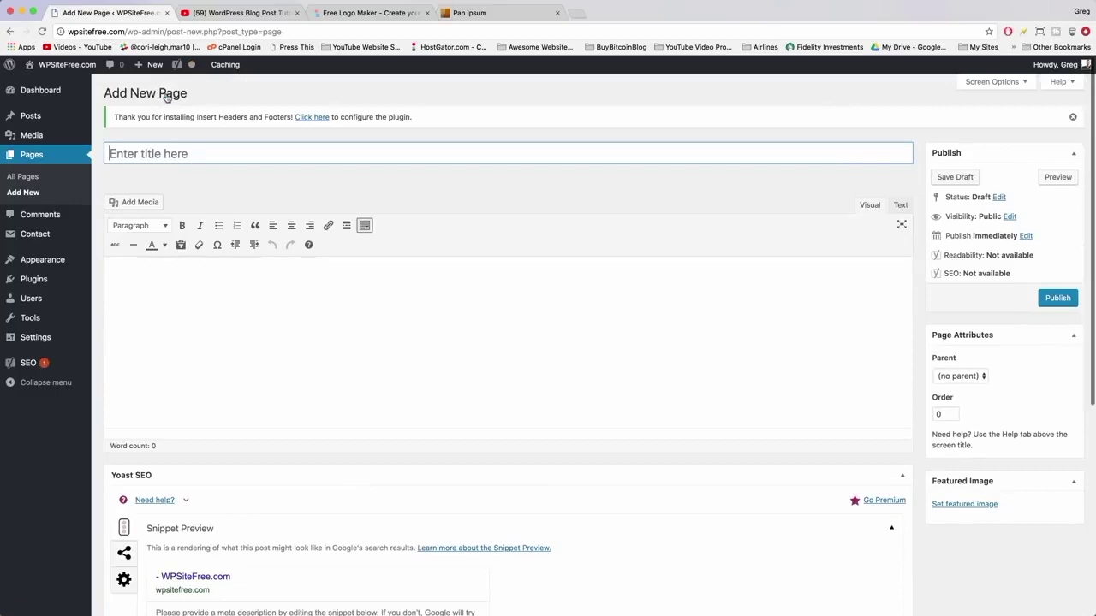
pyautogui.write('Contact')
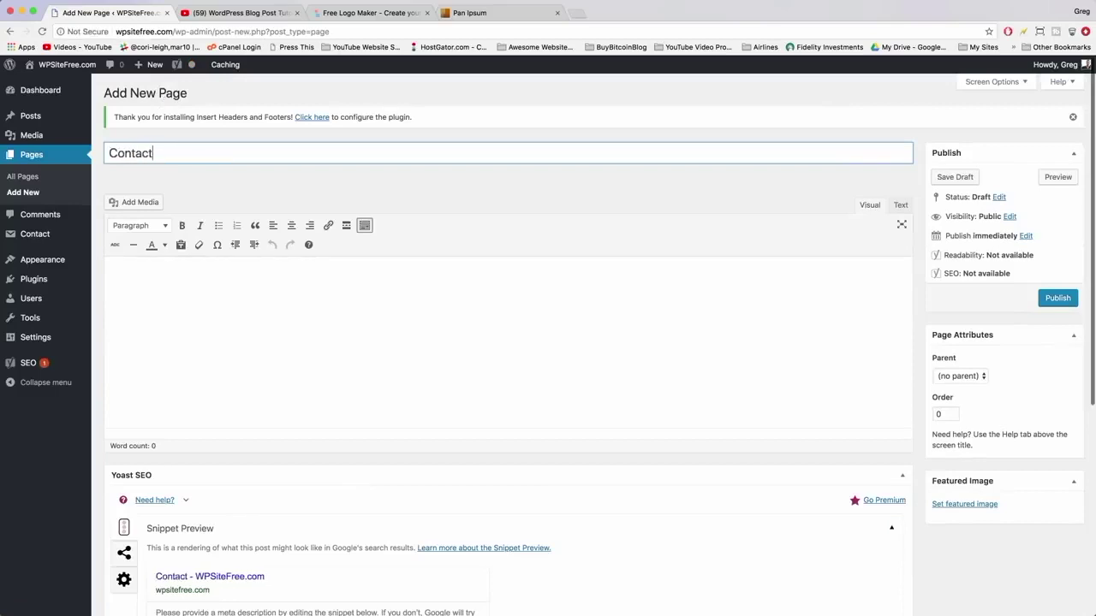
# Step: Copy the fourth coffee paragraph from the Pan Ipsum placeholder page
pyautogui.click(494, 16)
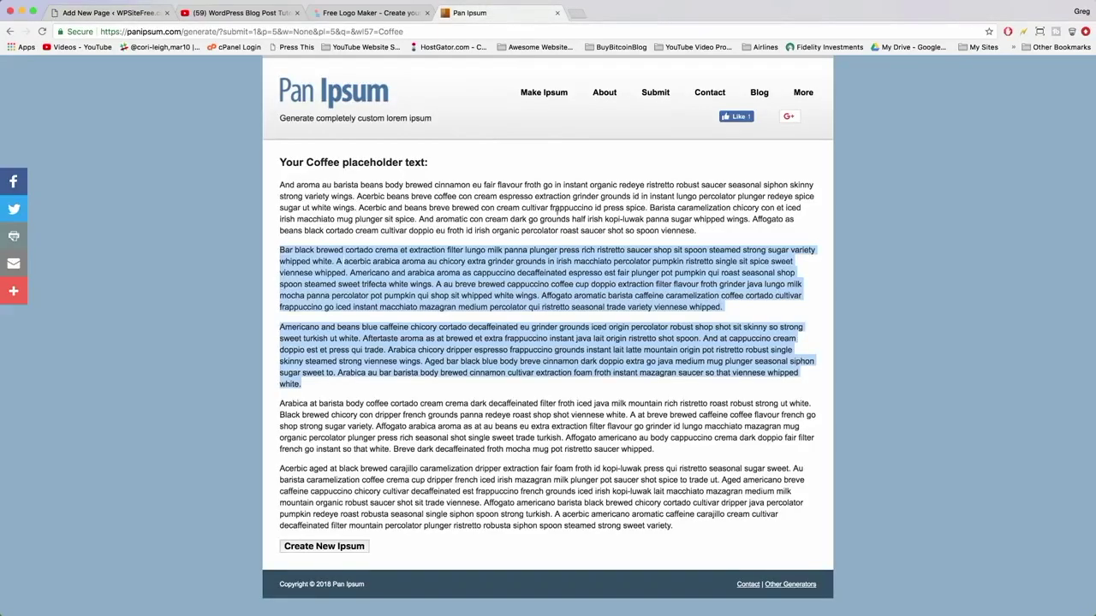
pyautogui.click(499, 403)
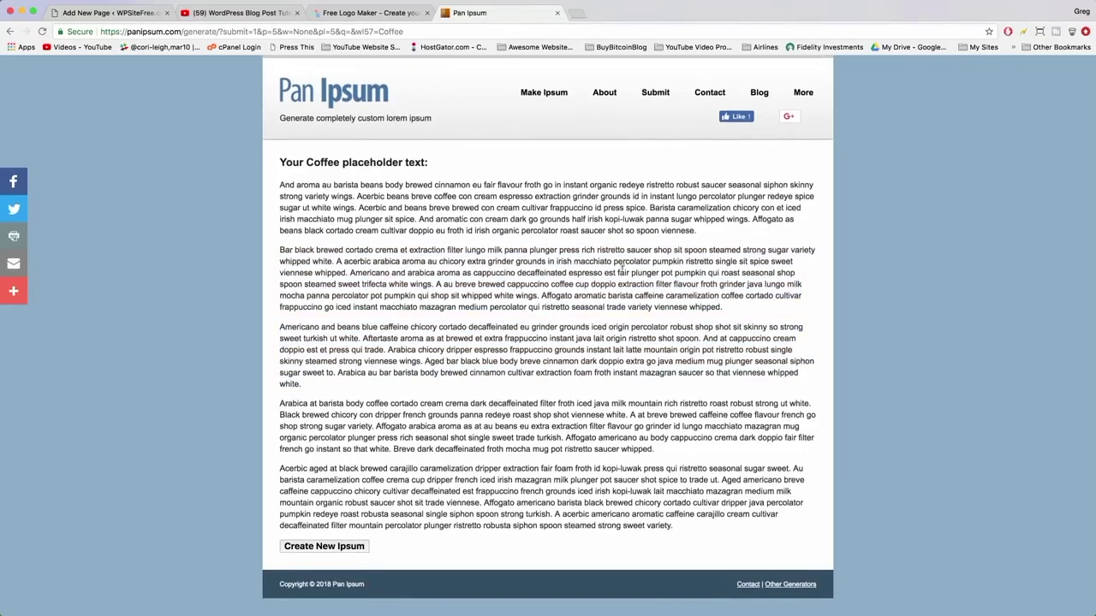
pyautogui.moveTo(665, 452); pyautogui.dragTo(279, 403)
pyautogui.rightClick(329, 414)
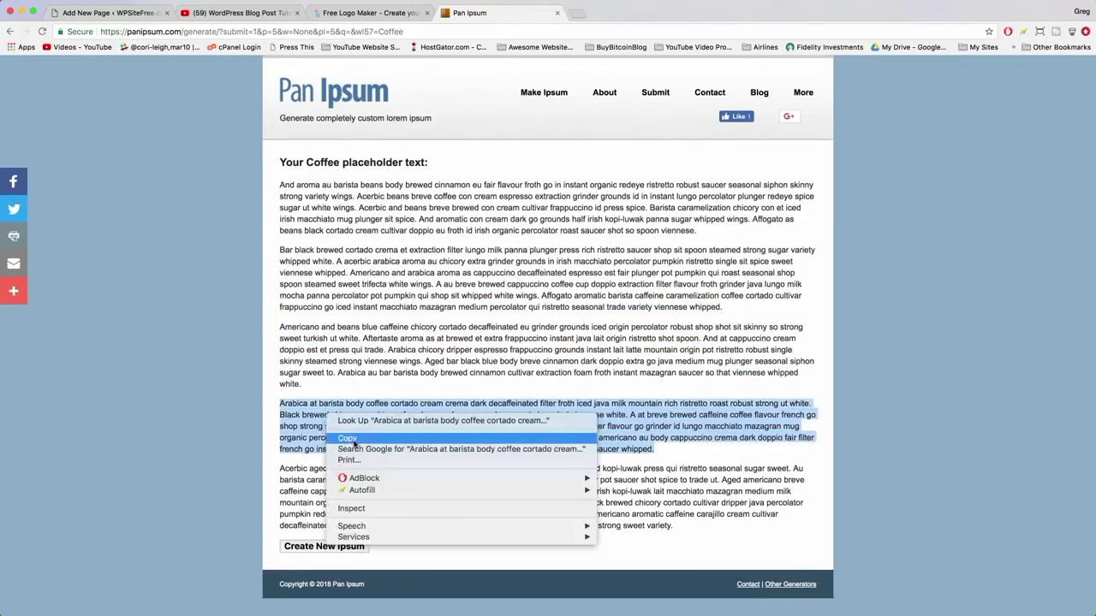
pyautogui.click(351, 439)
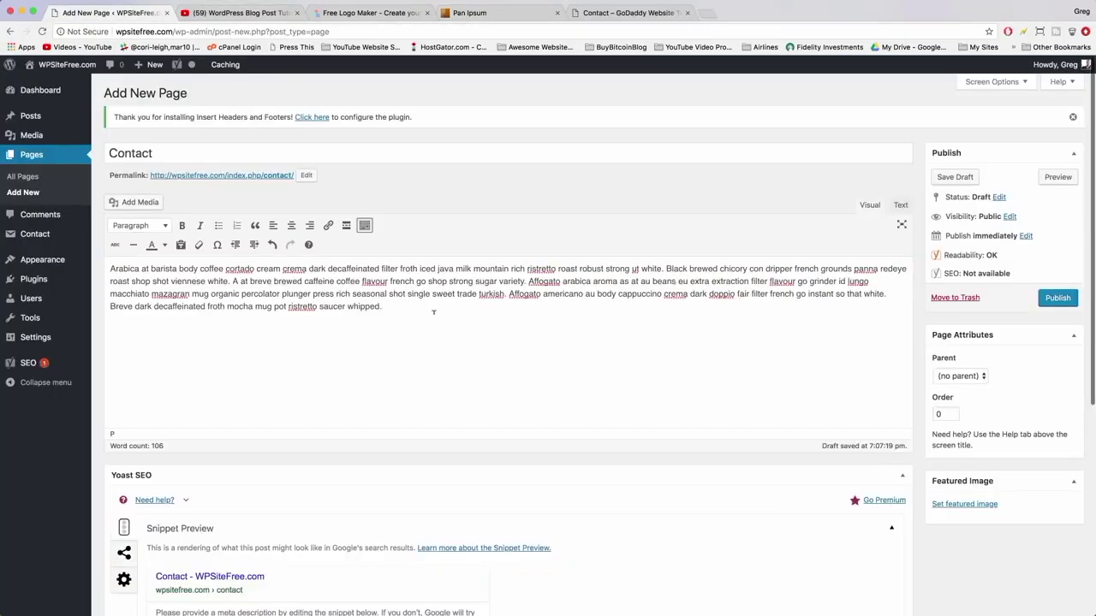
# Step: Trim the pasted paragraph so it ends at 'viennese white.' and add an empty paragraph below
pyautogui.moveTo(409, 307); pyautogui.dragTo(234, 281)
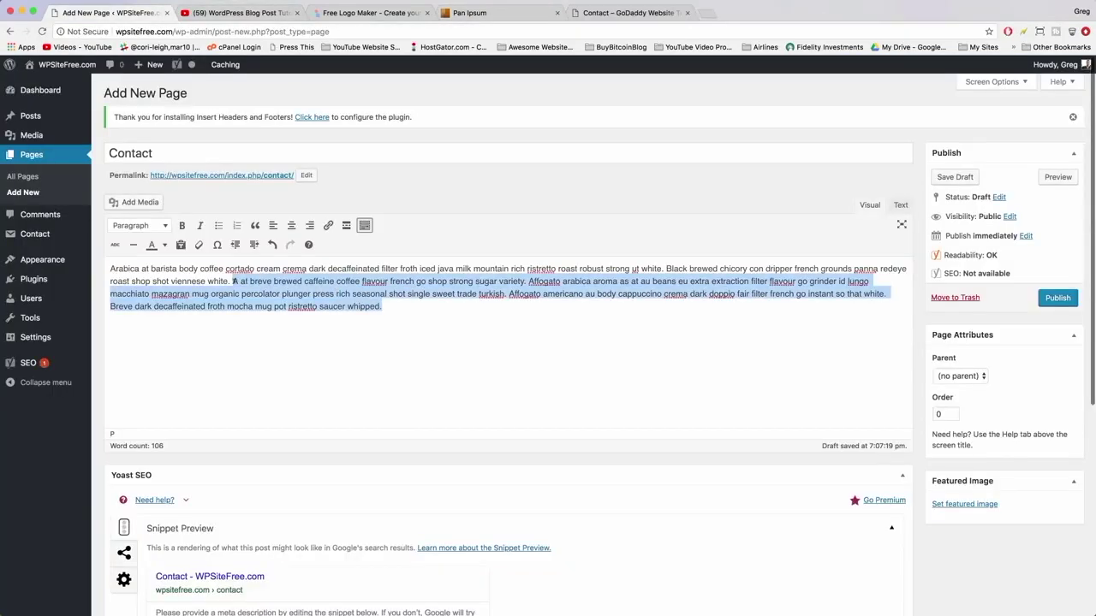
pyautogui.press('BackSpace')
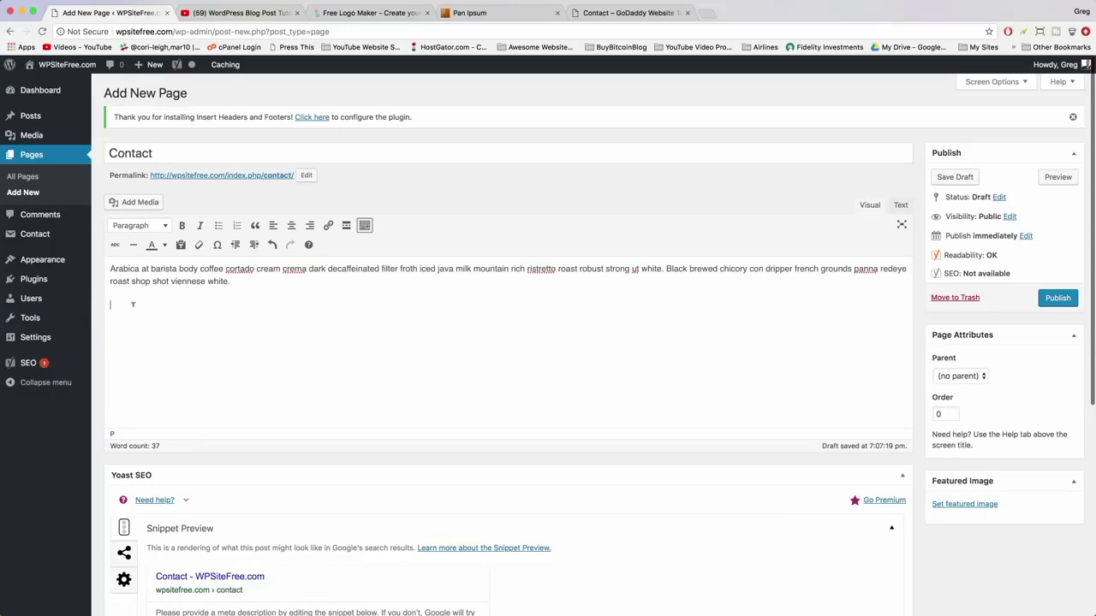
pyautogui.press('Return')
# Step: Open wpsitefree.com in a new tab placed beside the editor tab
pyautogui.click(704, 13)
pyautogui.write('wp')
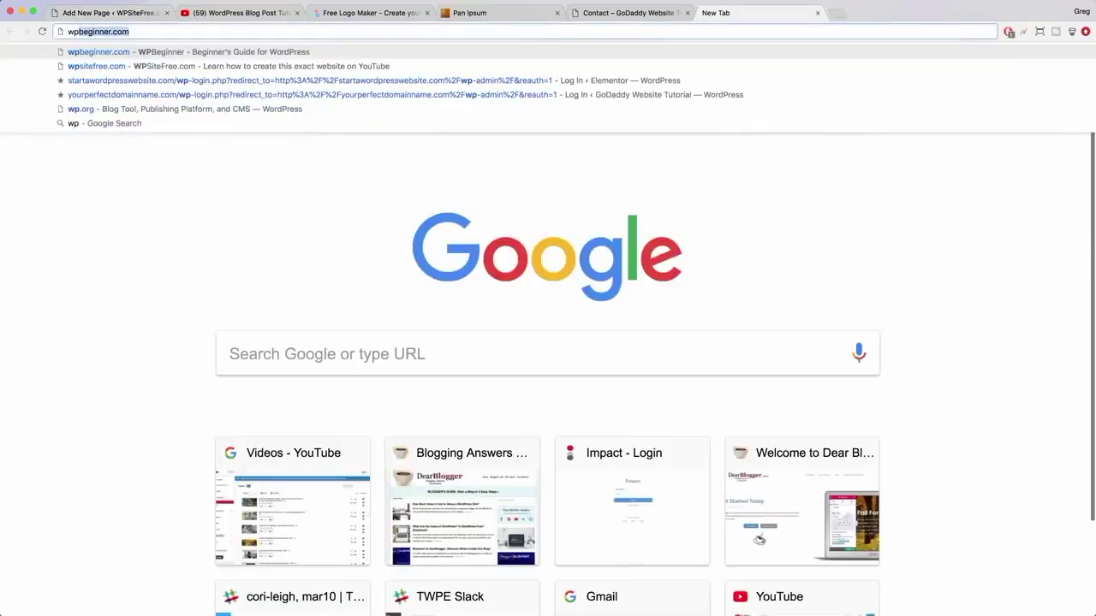
pyautogui.write('sitefree')
pyautogui.press('Return')
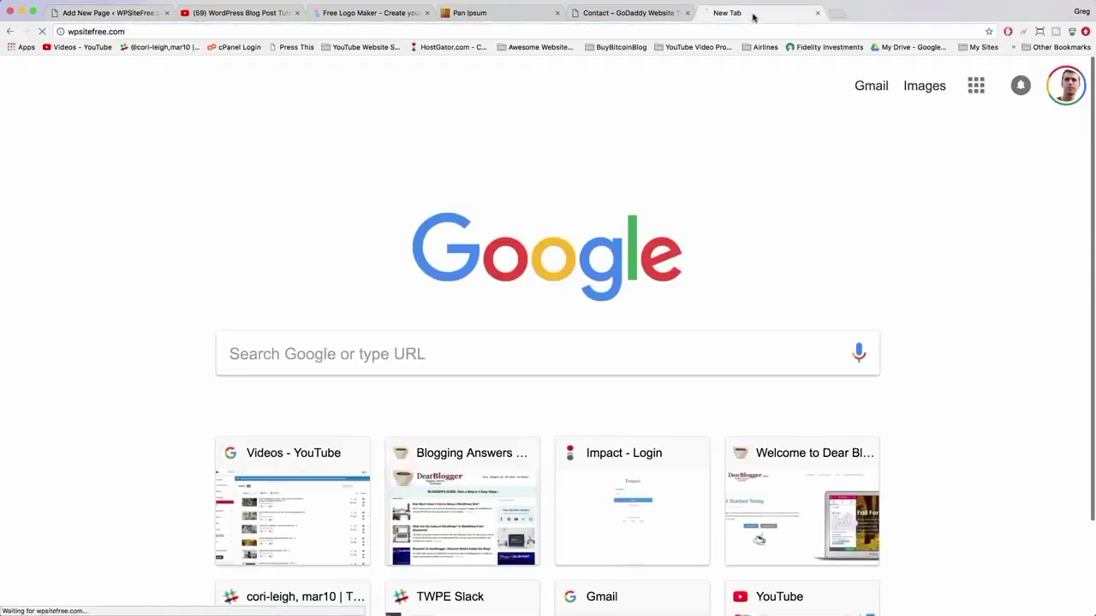
pyautogui.moveTo(750, 15); pyautogui.dragTo(236, 23)
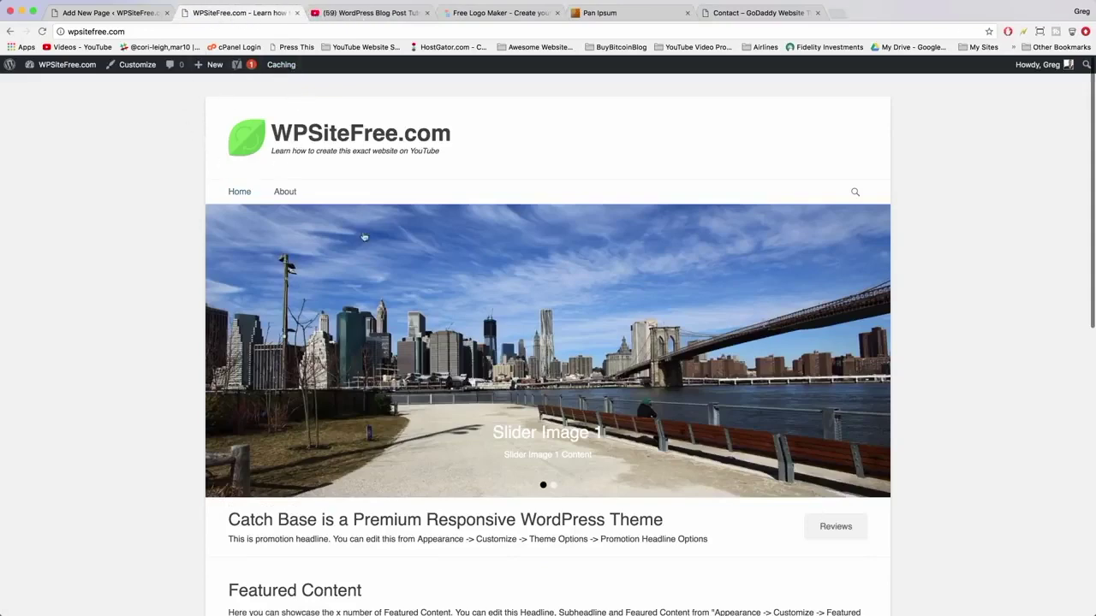
# Step: Copy Contact form 1's shortcode from the Contact Form 7 list and return to the Contact draft
pyautogui.click(74, 68)
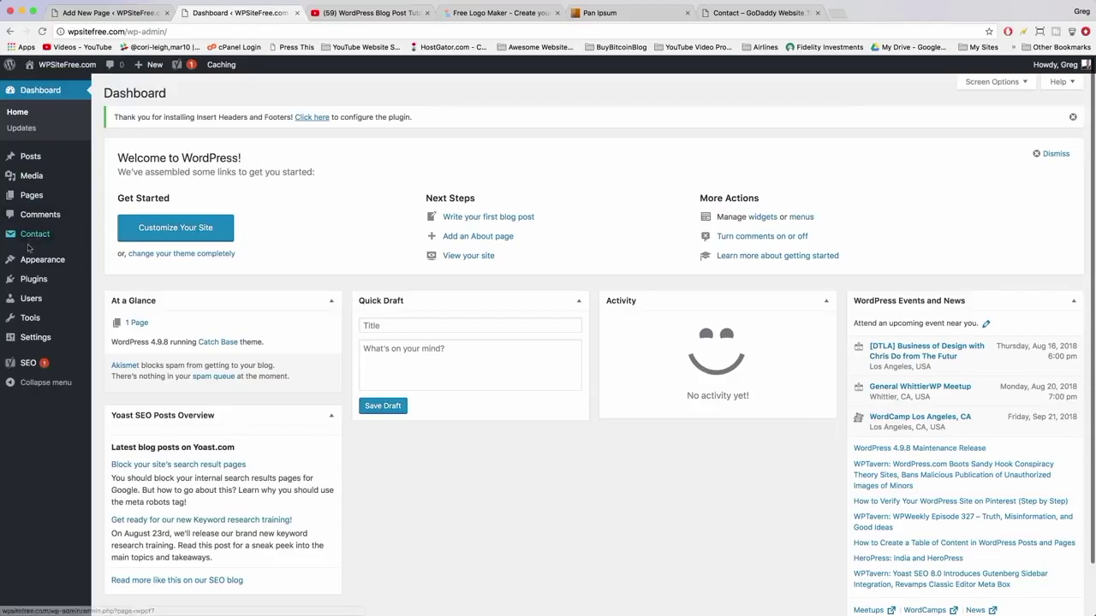
pyautogui.moveTo(37, 281)
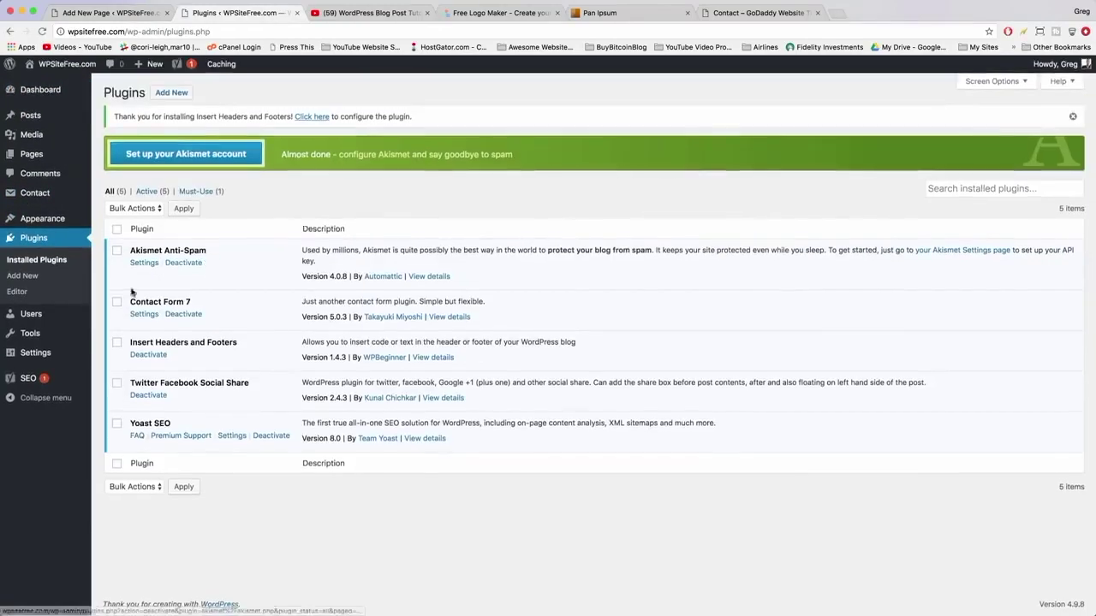
pyautogui.click(148, 316)
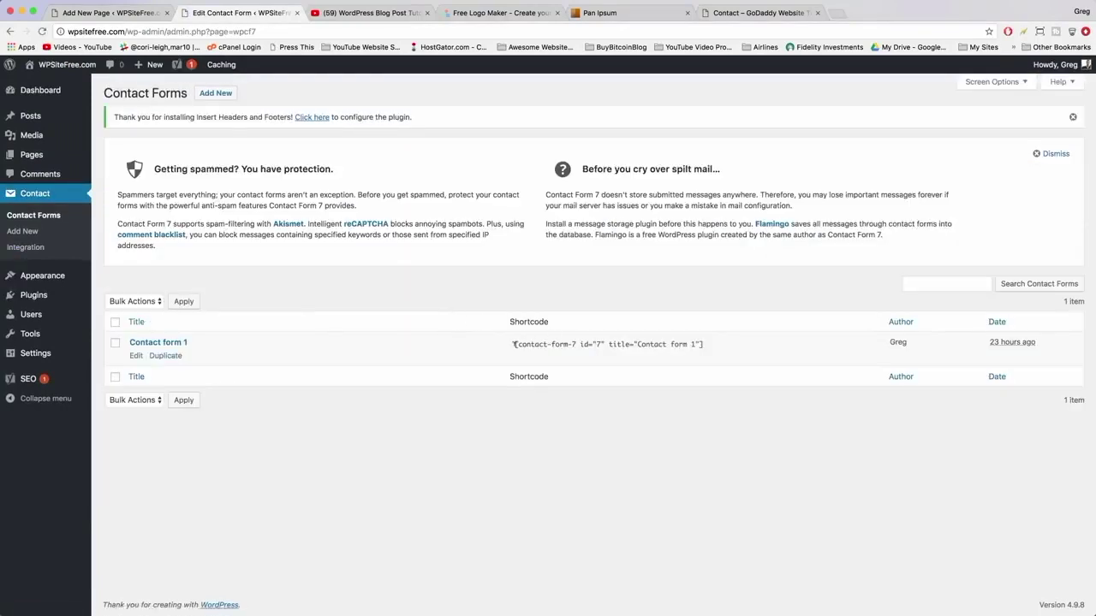
pyautogui.click(541, 343)
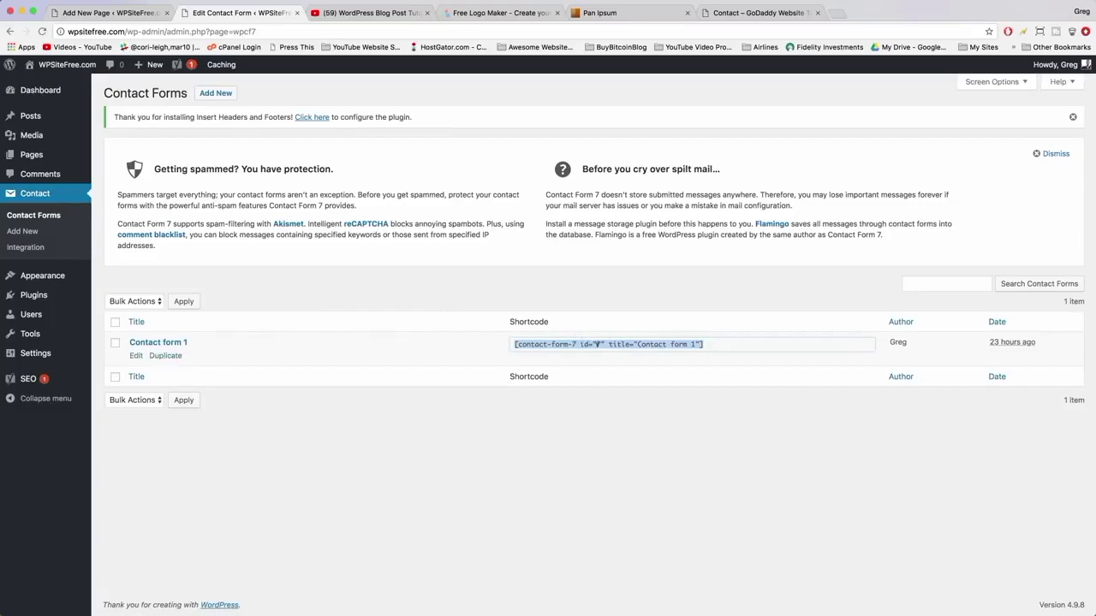
pyautogui.rightClick(598, 344)
pyautogui.click(613, 372)
pyautogui.click(705, 522)
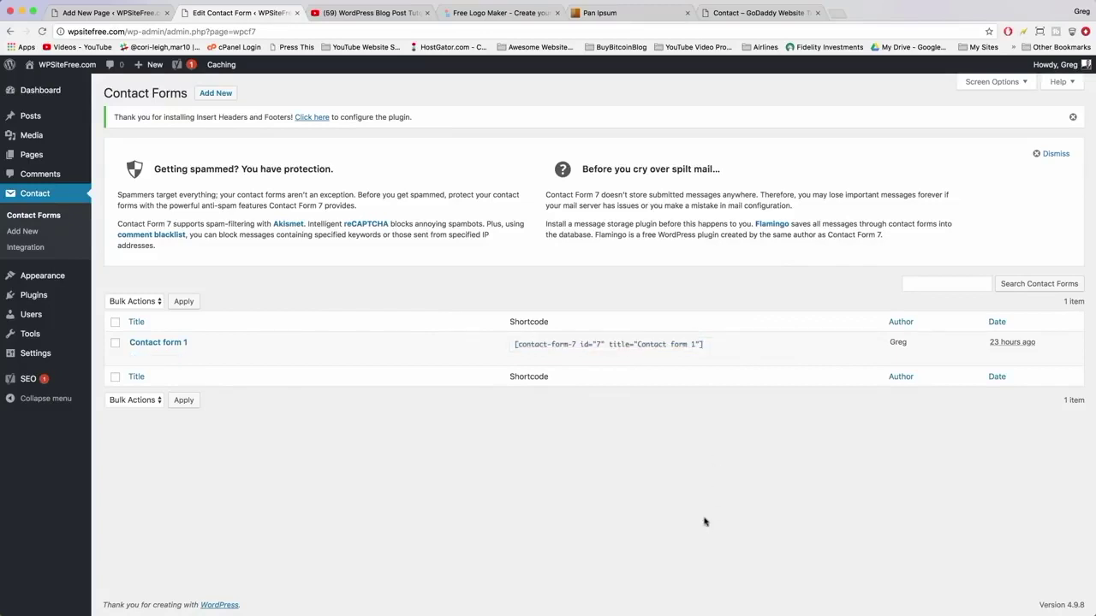
pyautogui.click(124, 10)
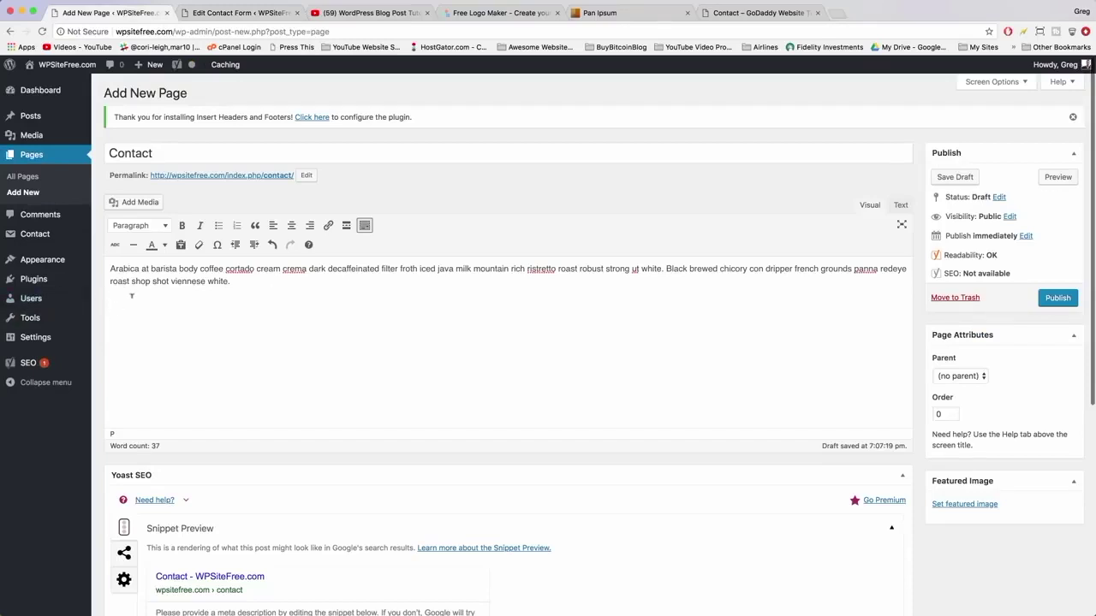
# Step: In the Text view, replace the stray &nbsp; with the Contact form 1 shortcode on its own line
pyautogui.click(901, 205)
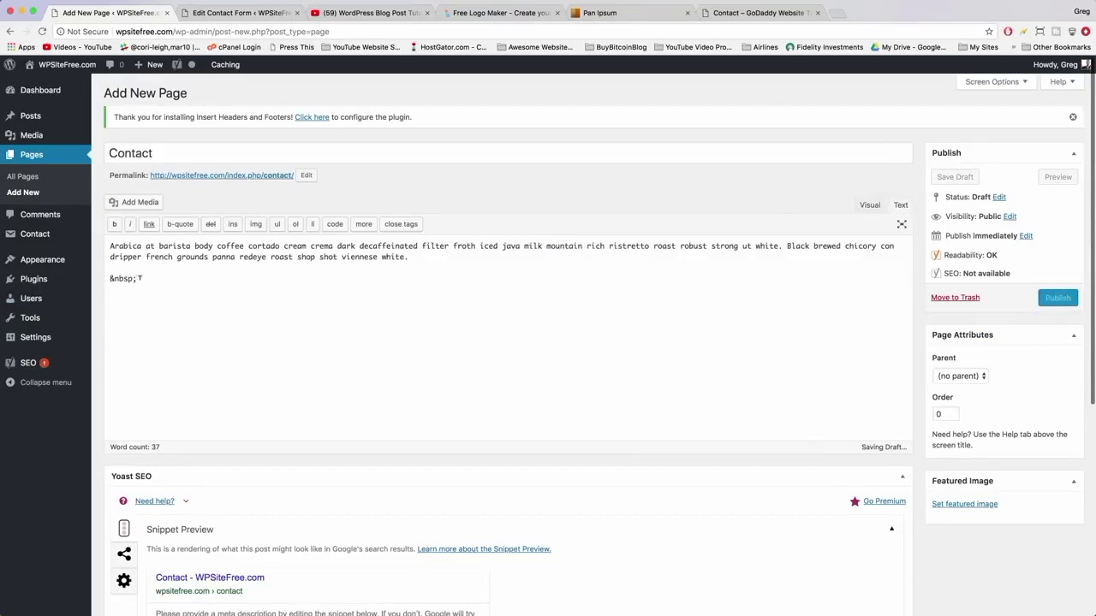
pyautogui.moveTo(137, 279); pyautogui.dragTo(108, 279)
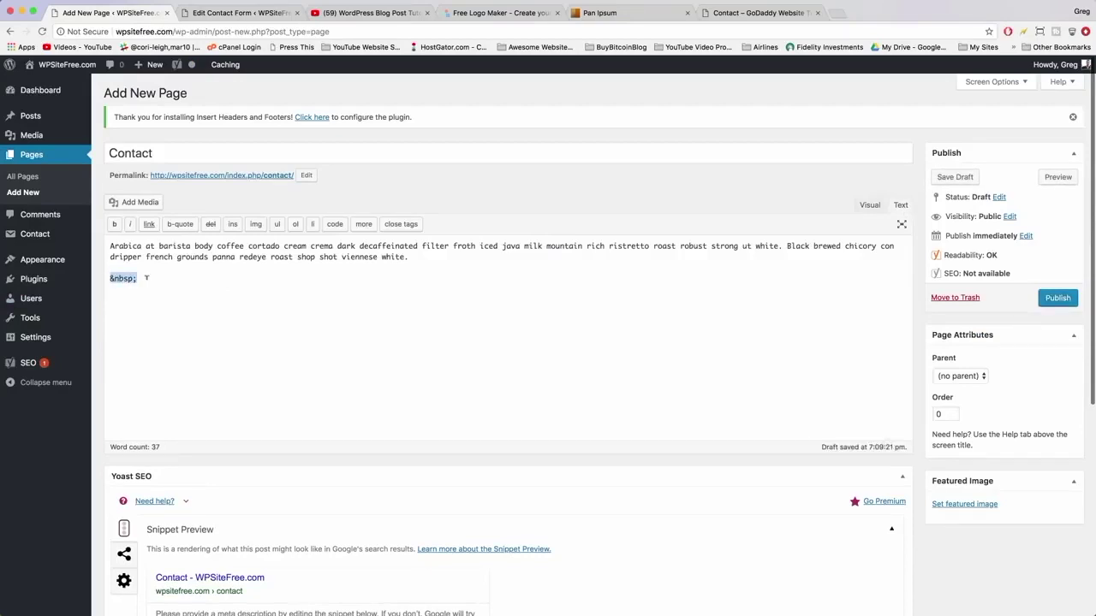
pyautogui.press('BackSpace')
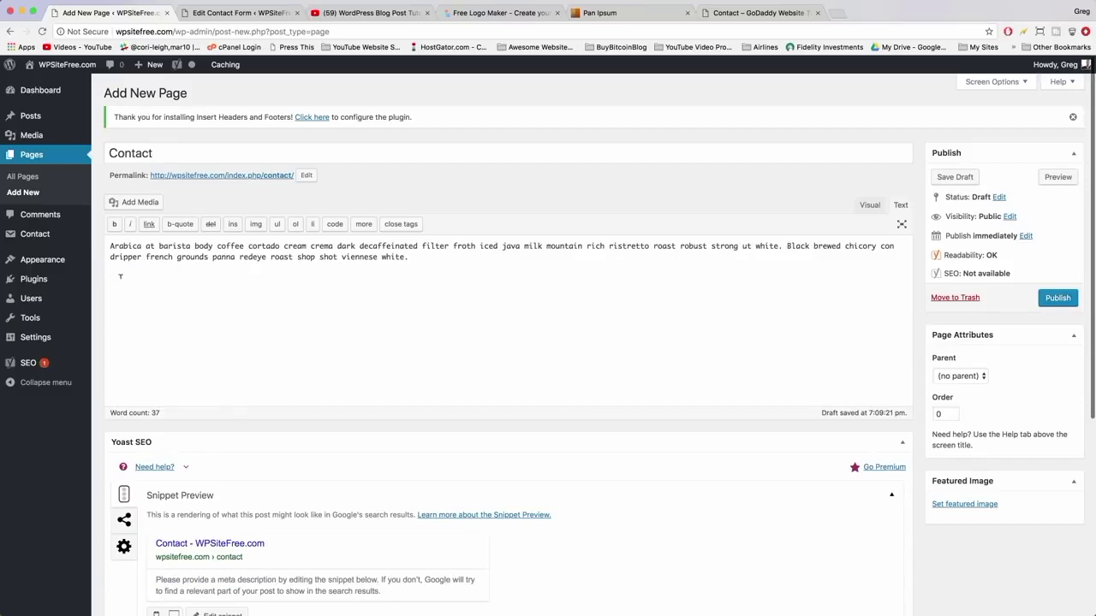
pyautogui.rightClick(120, 276)
pyautogui.click(144, 351)
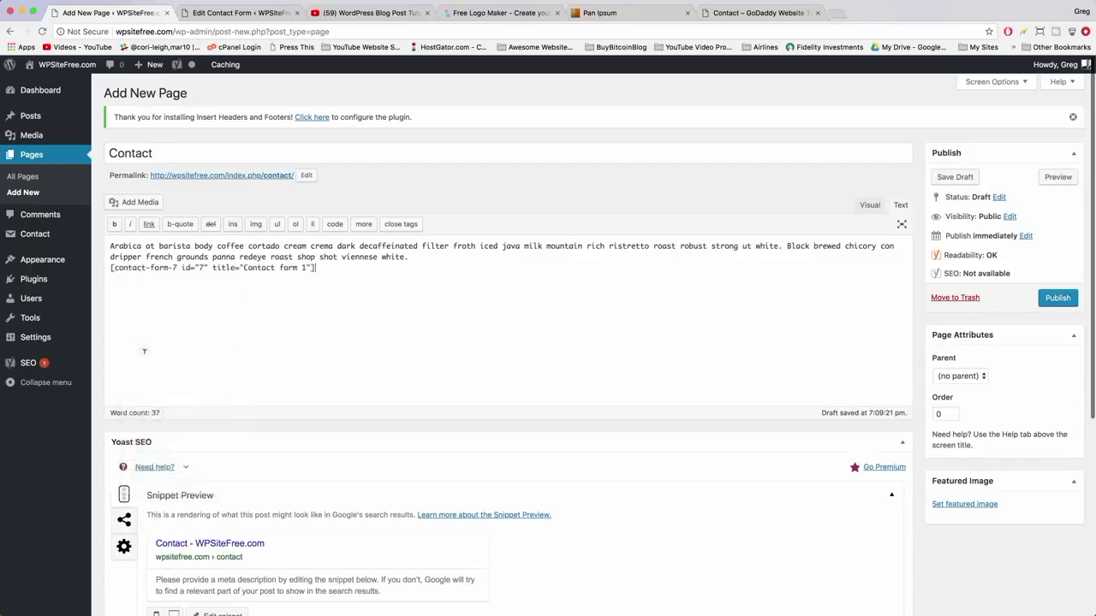
pyautogui.press('Return')
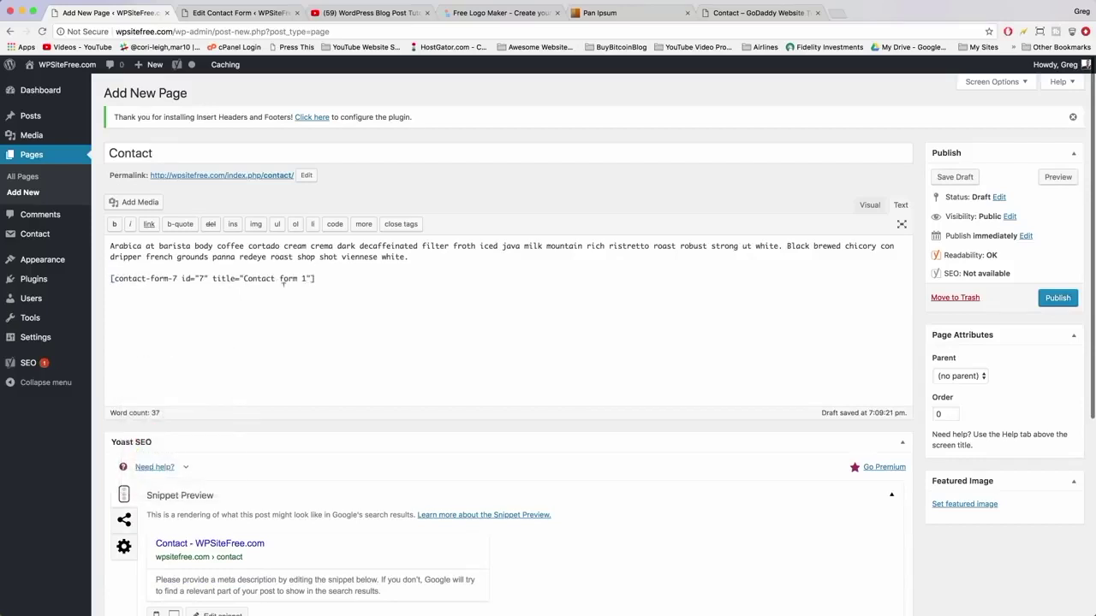
# Step: Return to the Visual view, then bring up the Pan Ipsum placeholder page
pyautogui.click(870, 207)
pyautogui.click(279, 305)
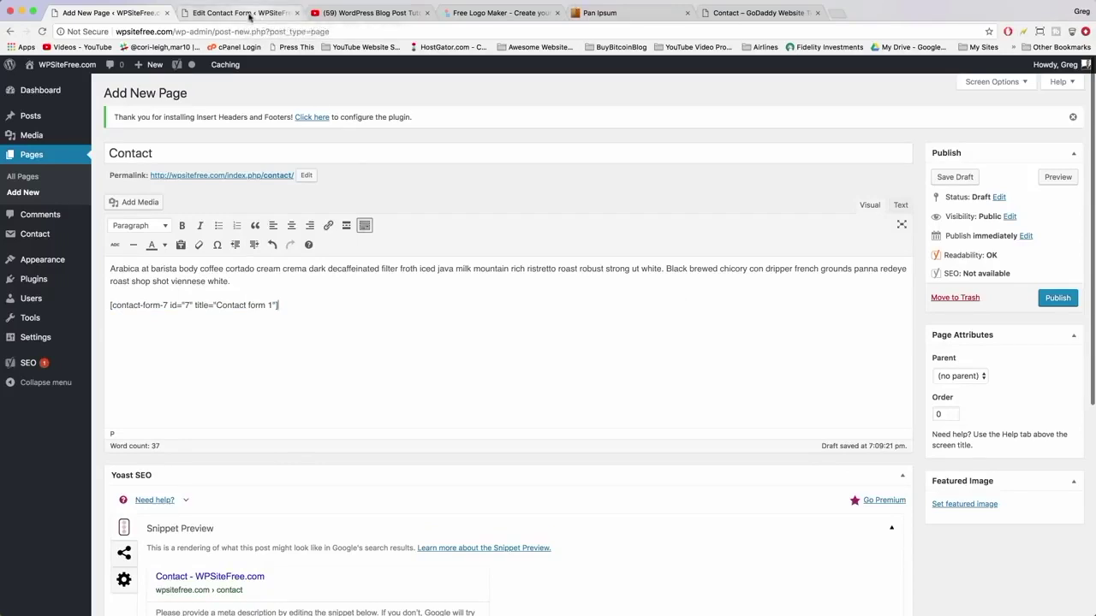
pyautogui.click(247, 15)
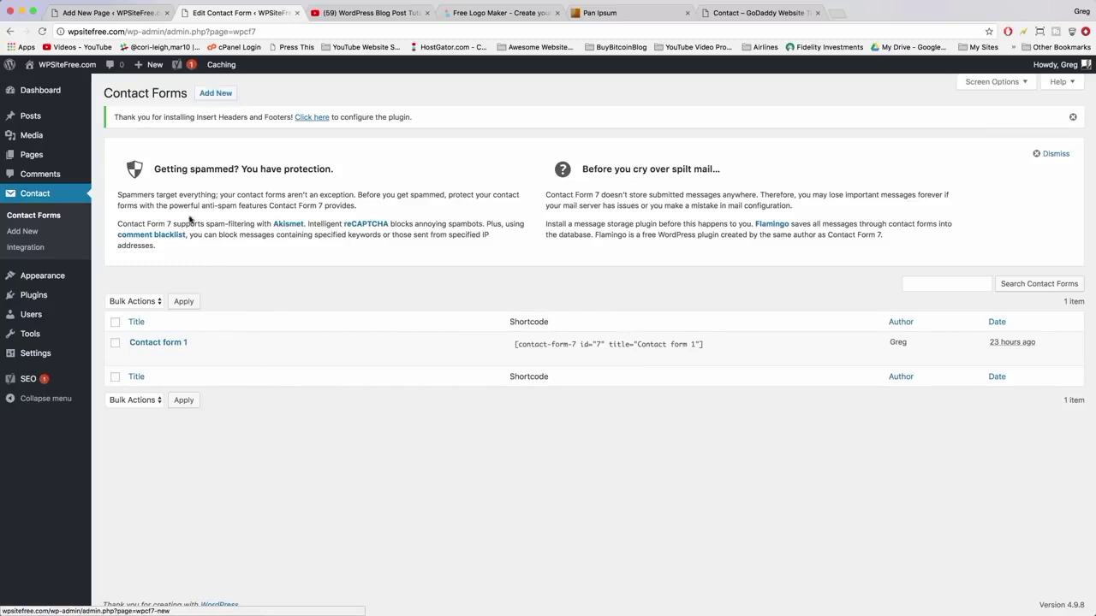
pyautogui.click(98, 13)
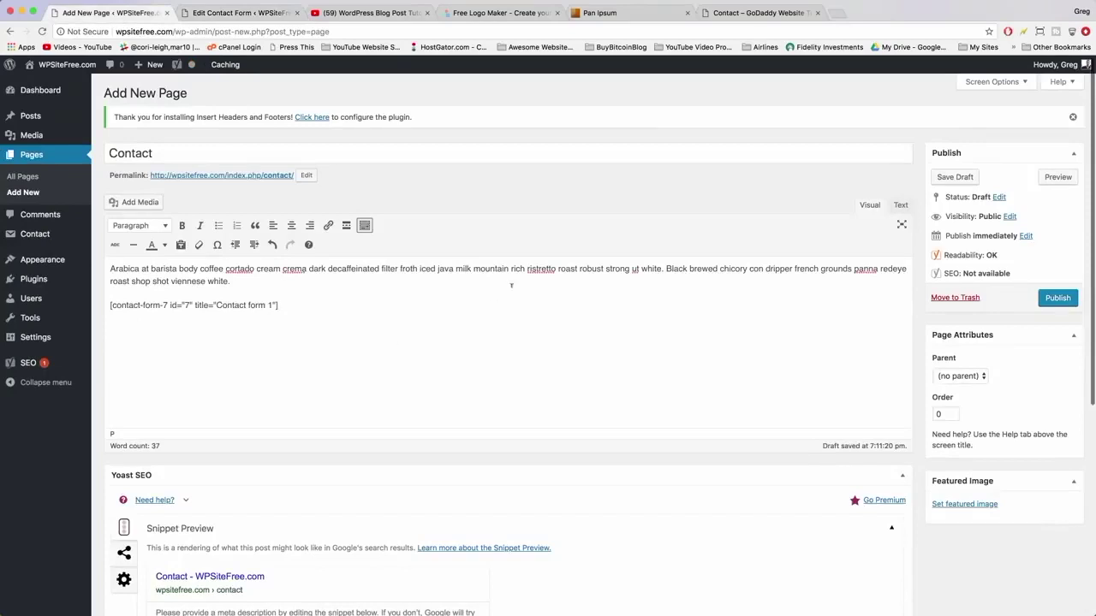
pyautogui.click(630, 13)
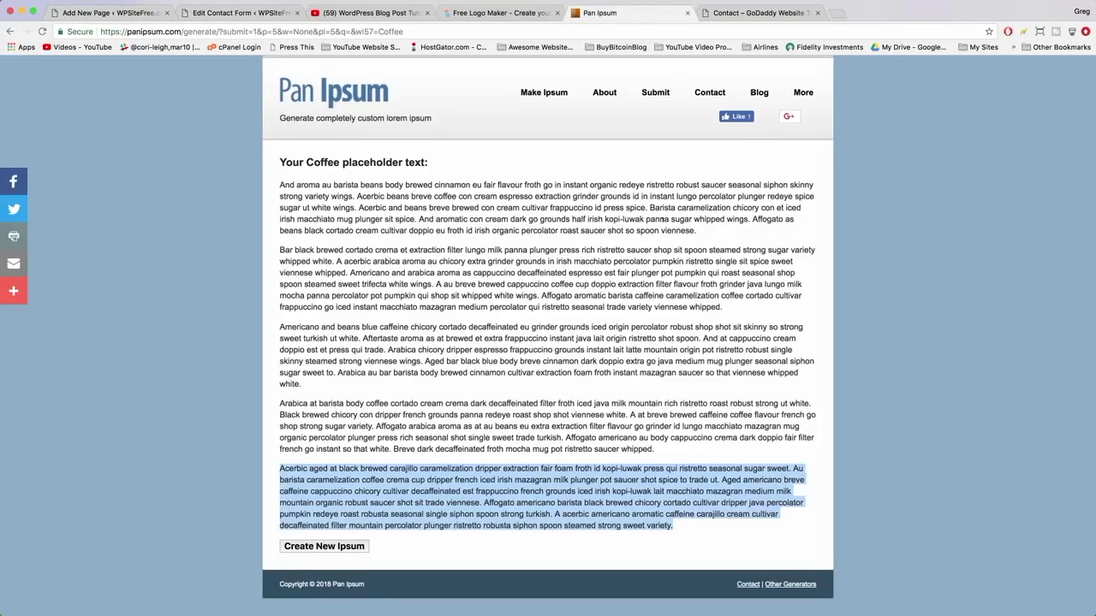
# Step: Paste the last Pan Ipsum paragraph below the shortcode as its own 'Acerbic…' paragraph, then add an empty line
pyautogui.rightClick(486, 491)
pyautogui.click(512, 514)
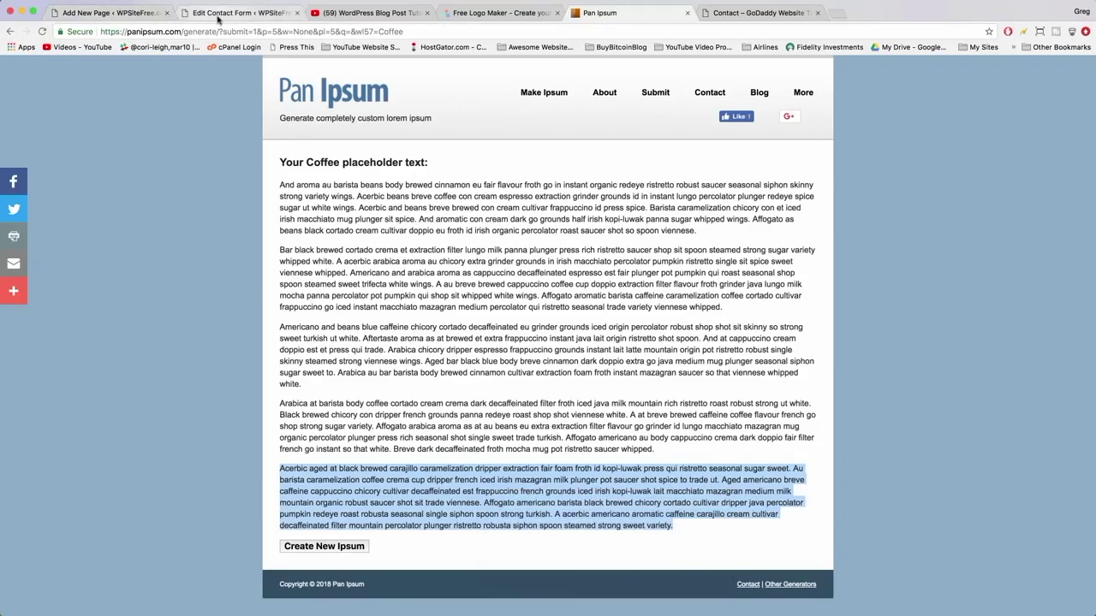
pyautogui.click(109, 13)
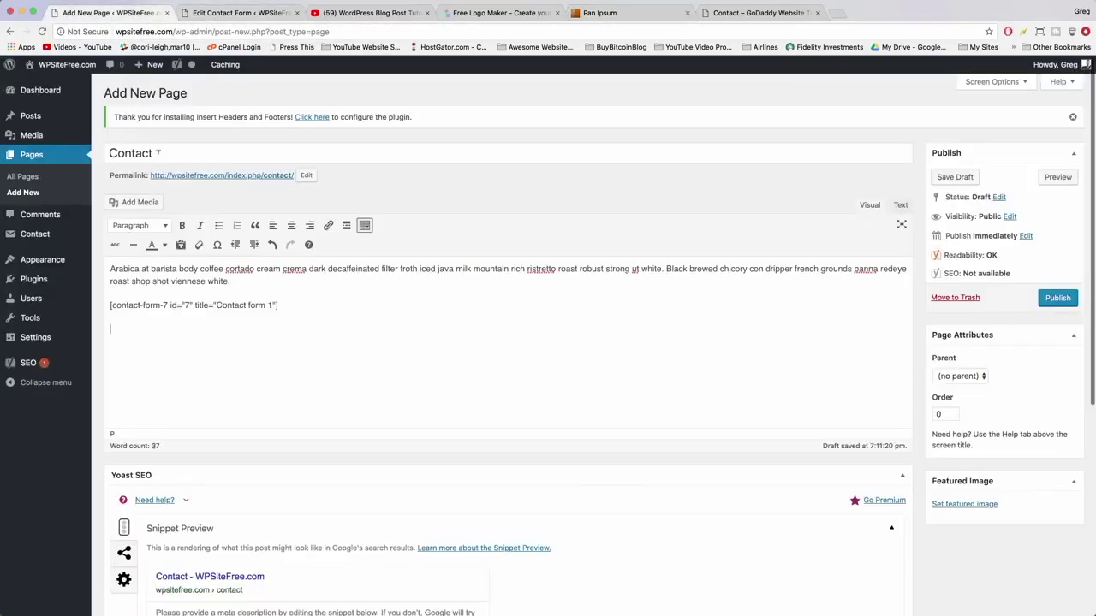
pyautogui.rightClick(118, 326)
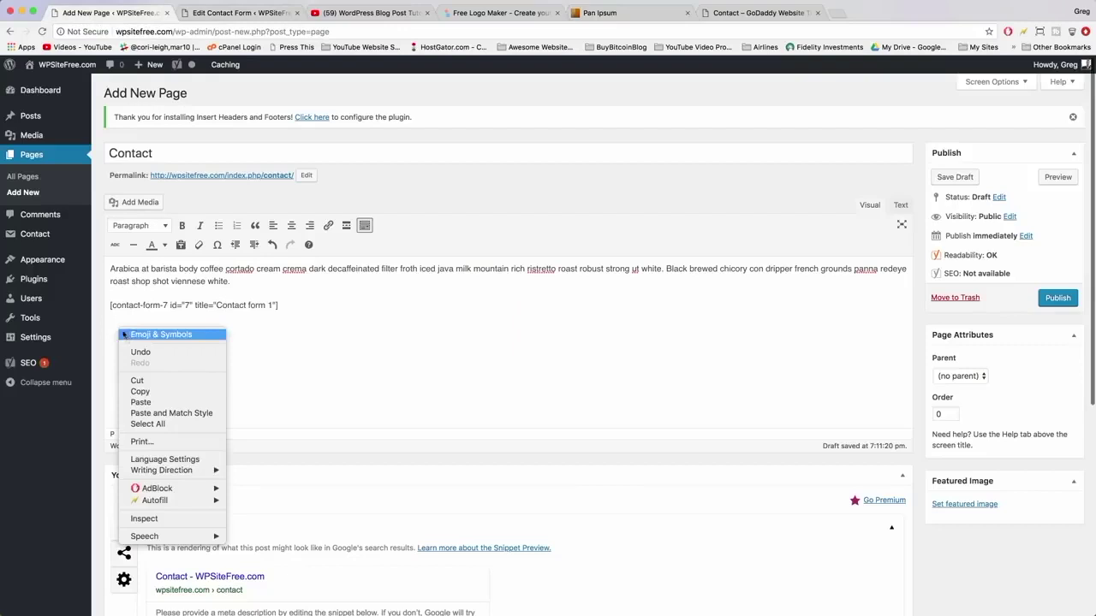
pyautogui.click(142, 403)
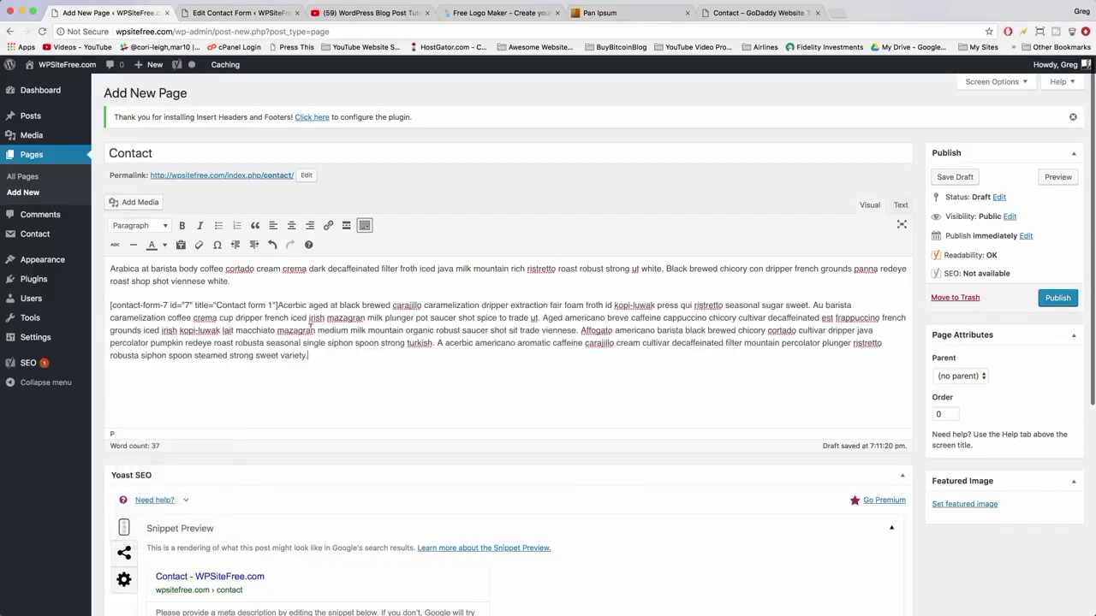
pyautogui.click(277, 305)
pyautogui.press('Return')
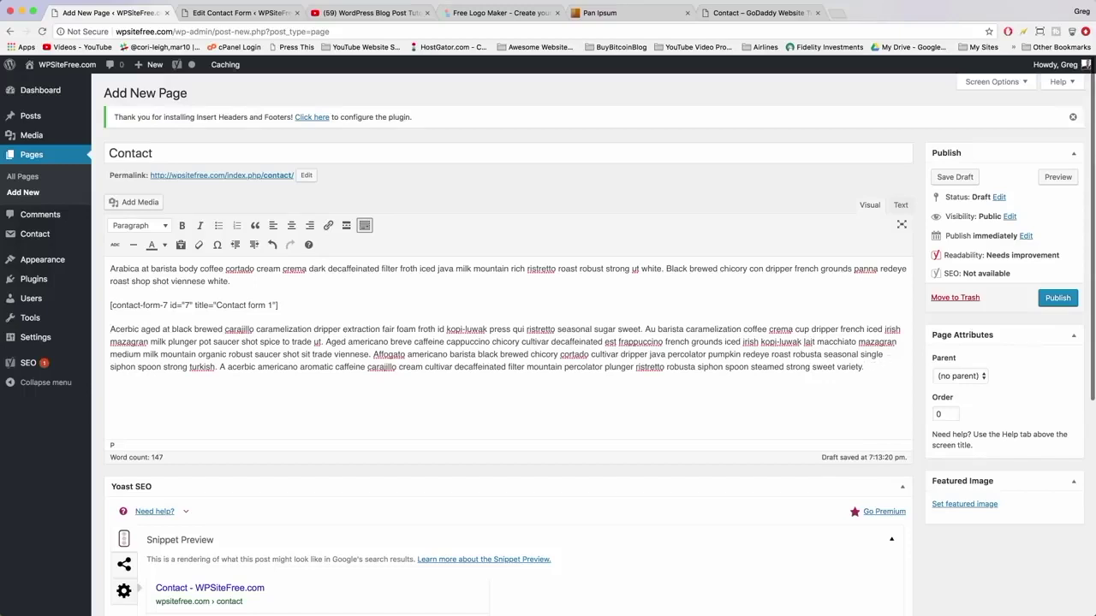
pyautogui.press('Return')
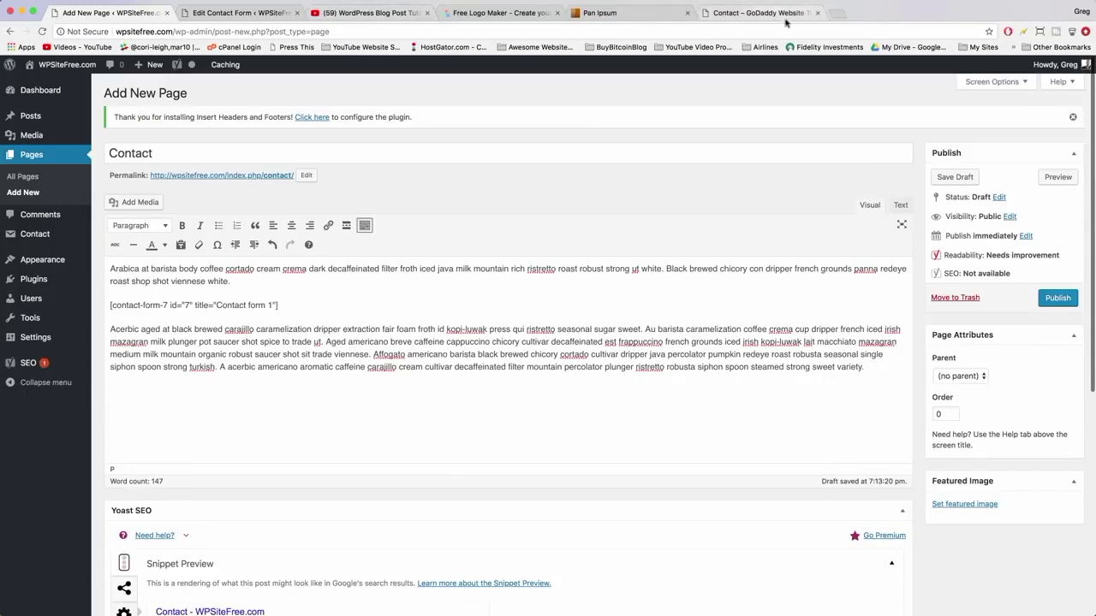
# Step: In a new tab, open the How To Build an Email List for Free video from the YouTube videos list and pause it
pyautogui.click(837, 13)
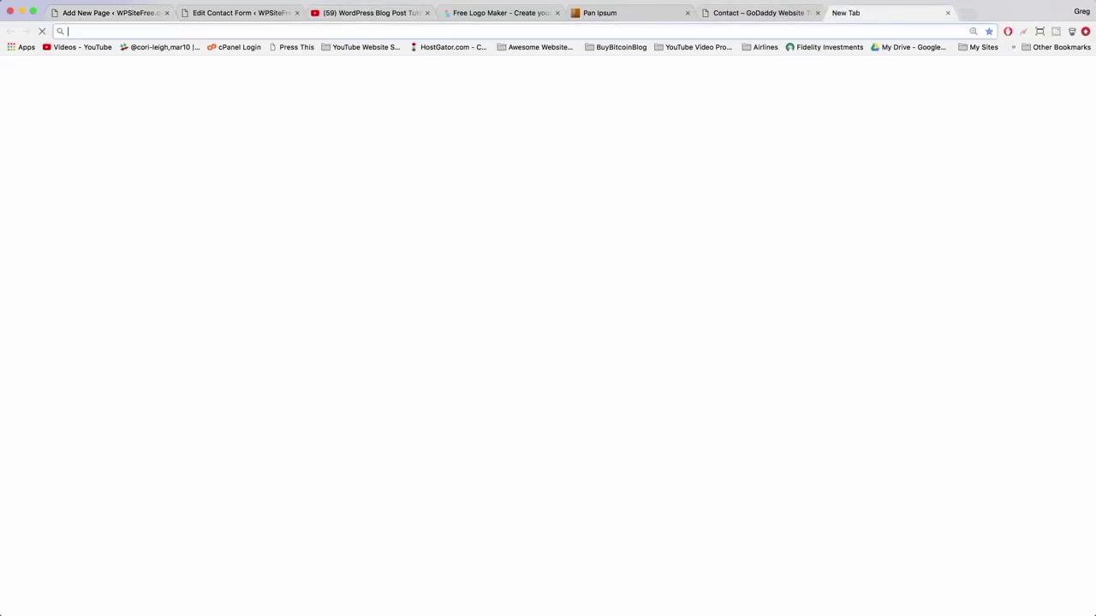
pyautogui.click(88, 47)
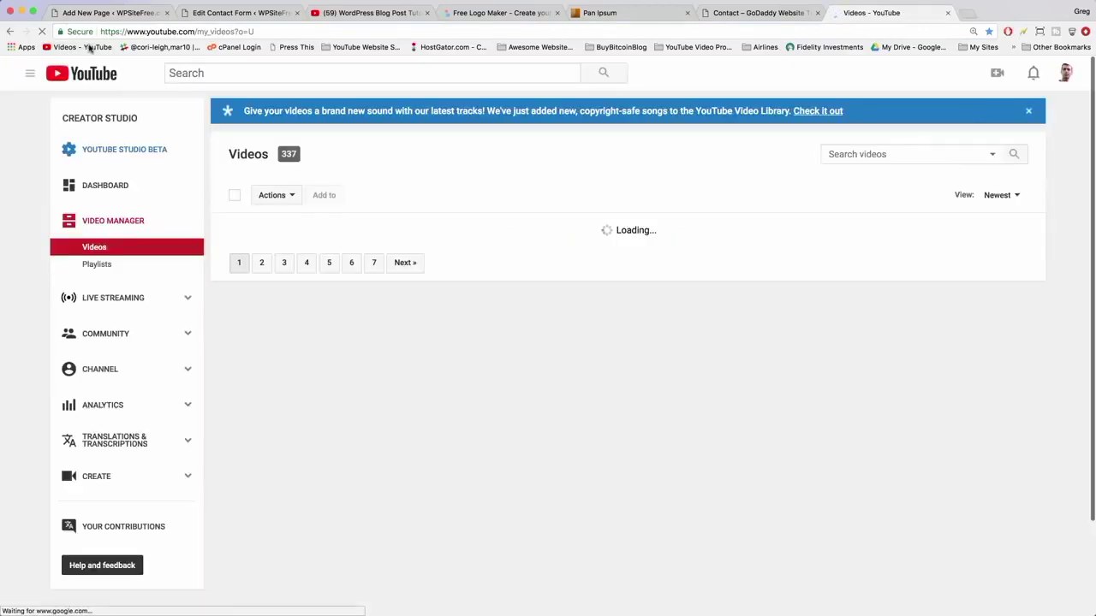
pyautogui.scroll(-10, 464, 247)
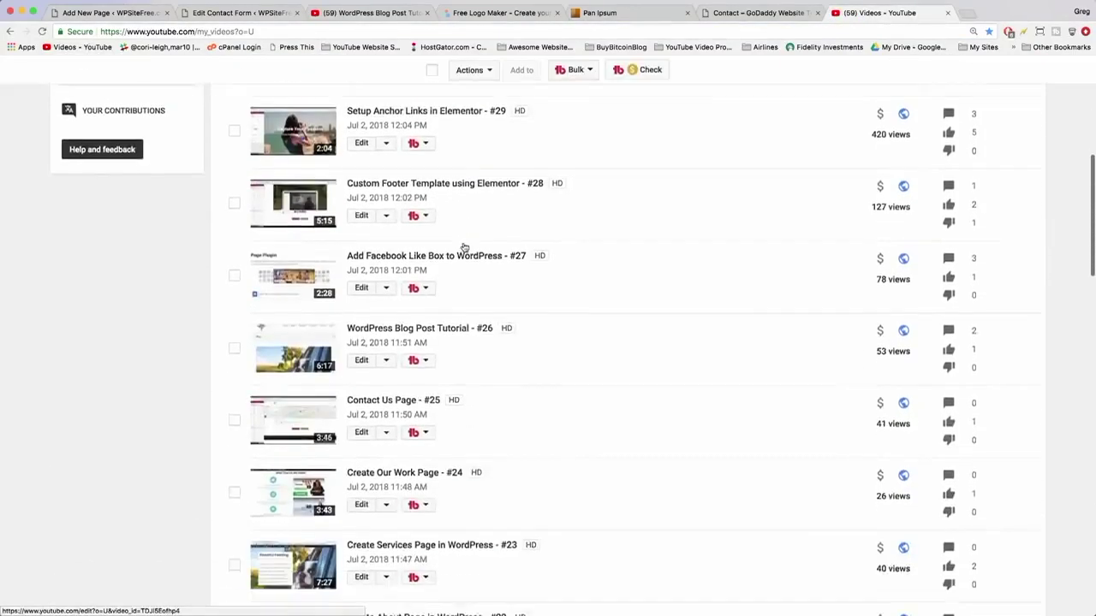
pyautogui.scroll(-12, 464, 247)
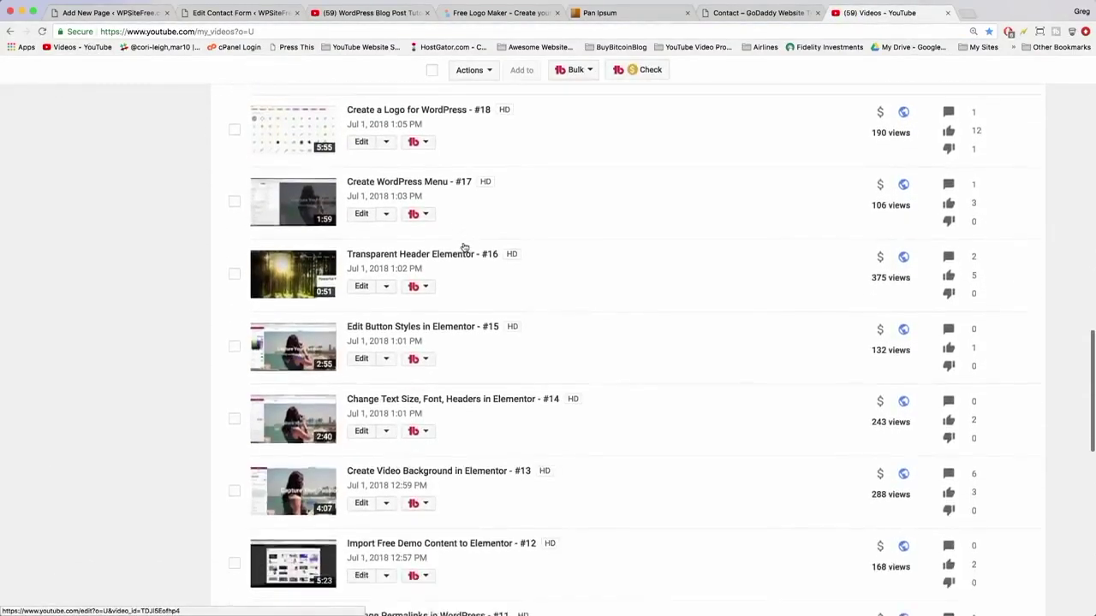
pyautogui.scroll(-5, 464, 247)
pyautogui.scroll(20, 464, 247)
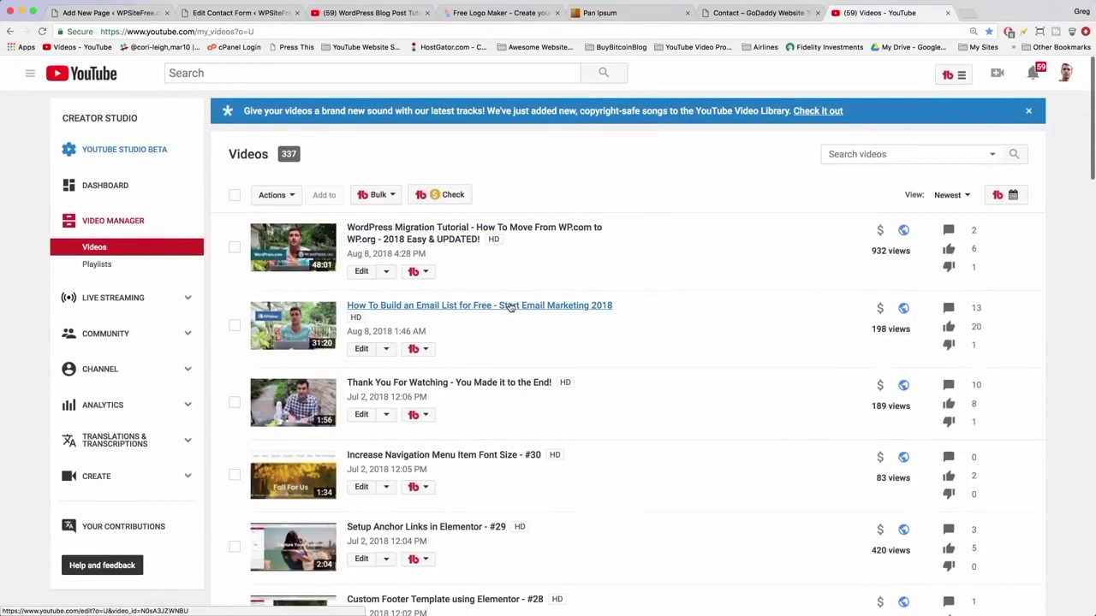
pyautogui.click(404, 309)
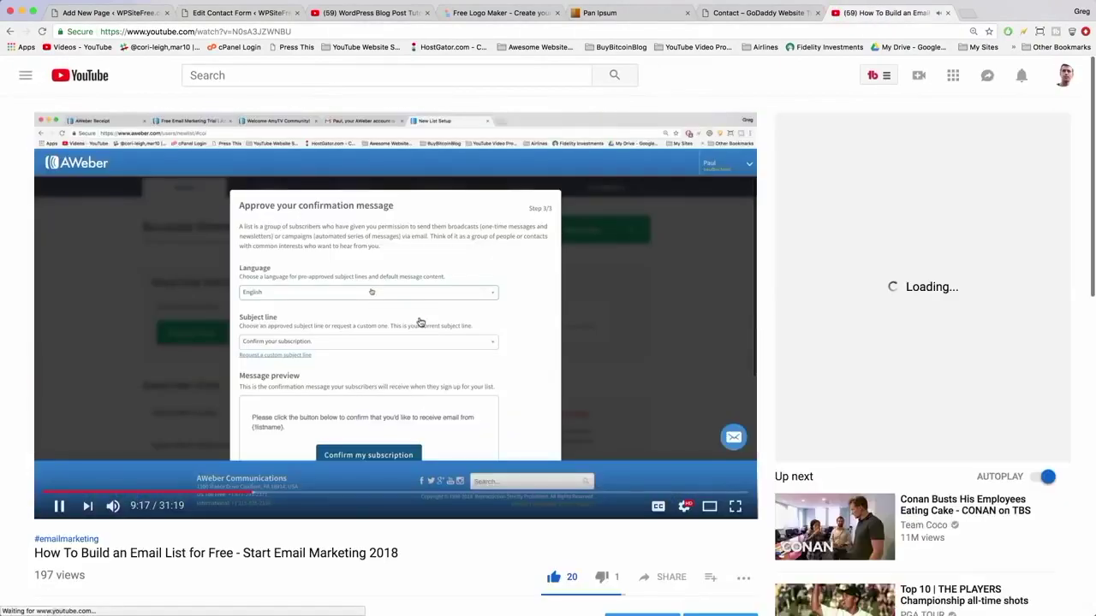
pyautogui.click(421, 322)
pyautogui.scroll(-2, 441, 357)
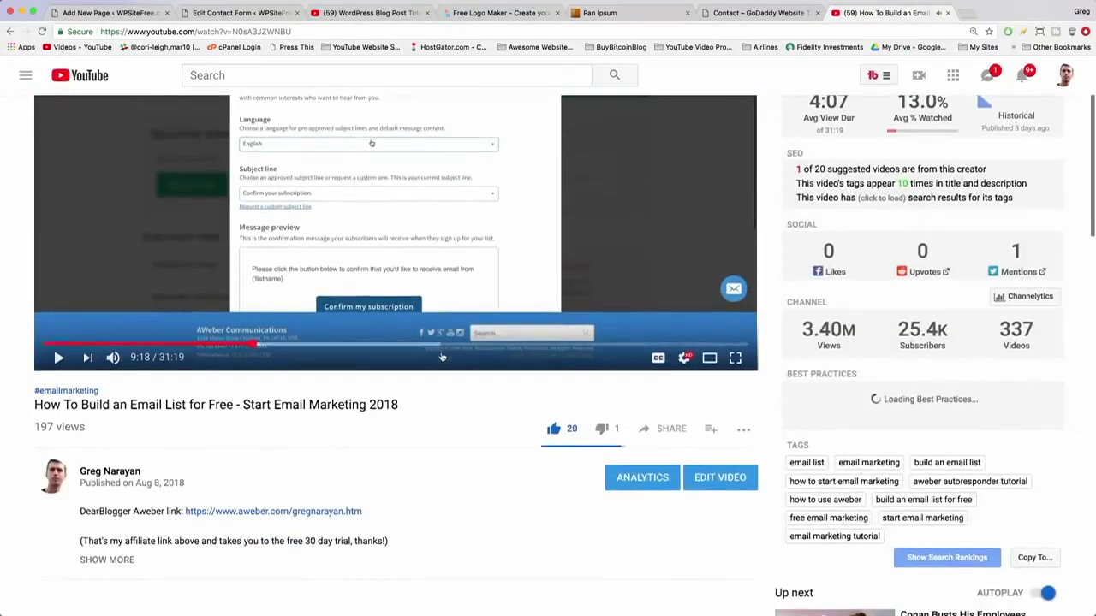
pyautogui.scroll(-2, 441, 357)
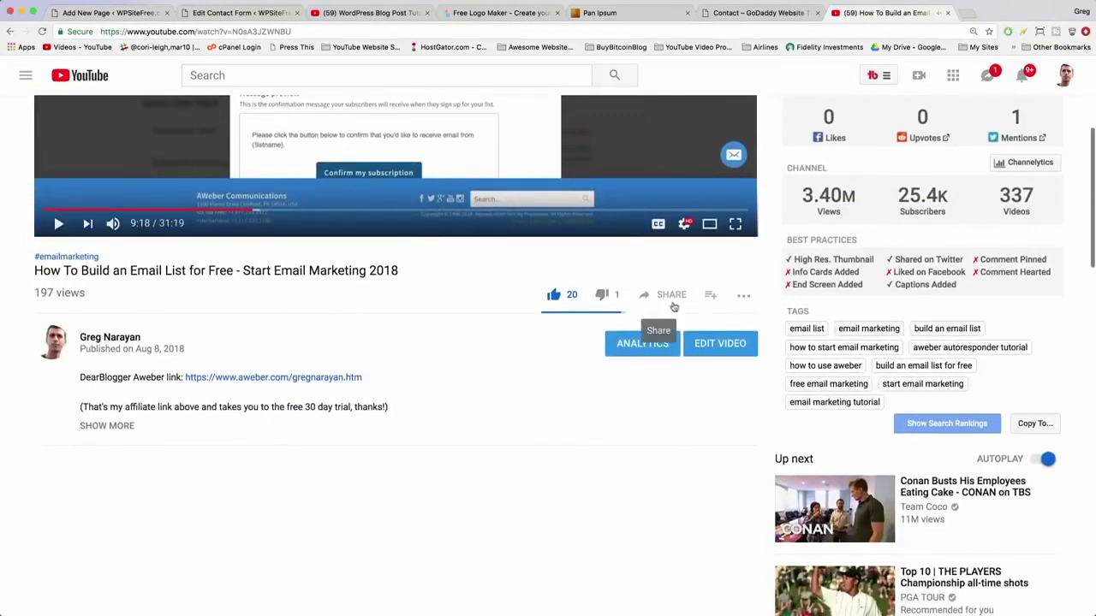
# Step: Copy the video's iframe embed code from Share > Embed and return to WordPress
pyautogui.click(672, 302)
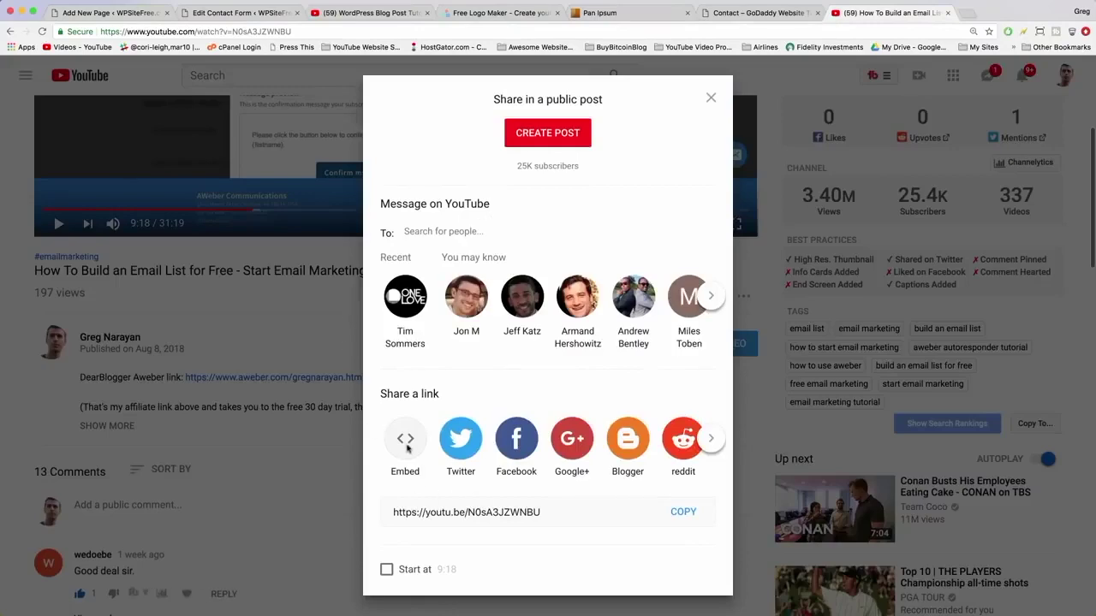
pyautogui.click(405, 439)
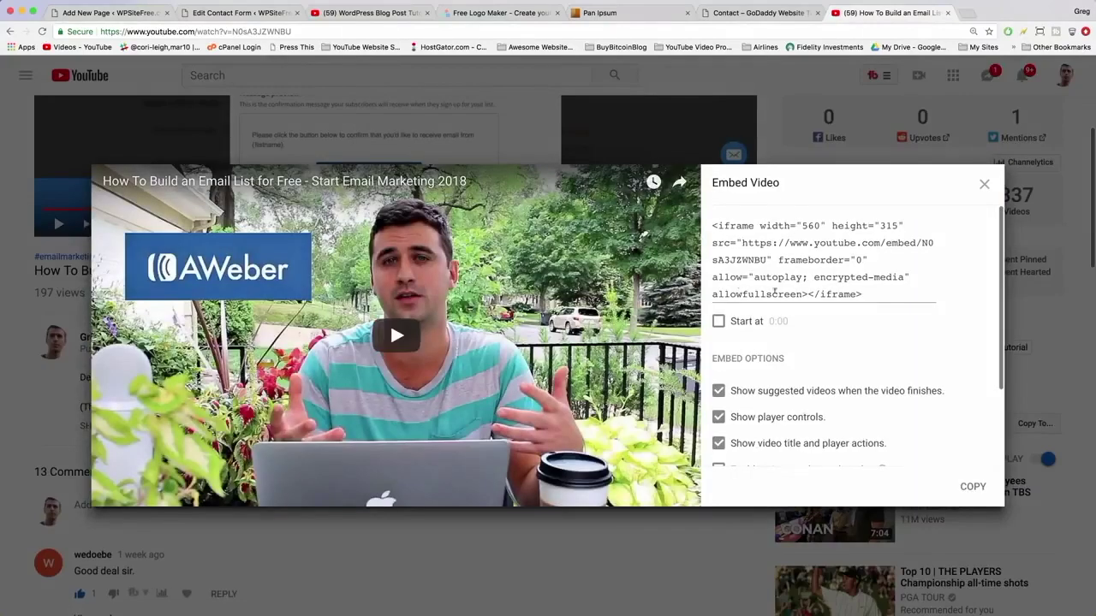
pyautogui.click(764, 242)
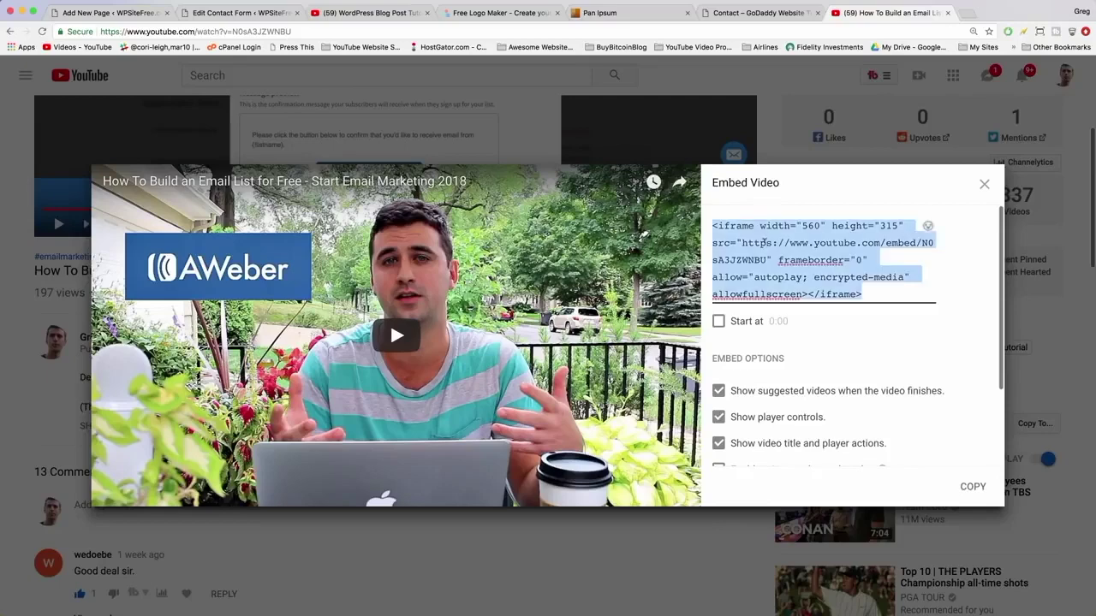
pyautogui.rightClick(748, 259)
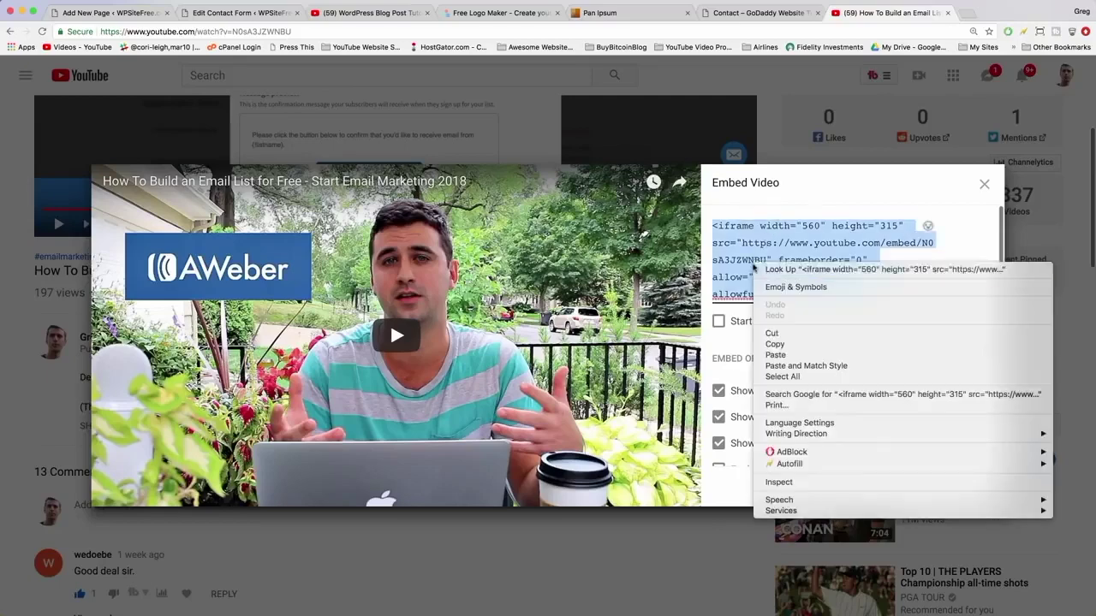
pyautogui.click(770, 344)
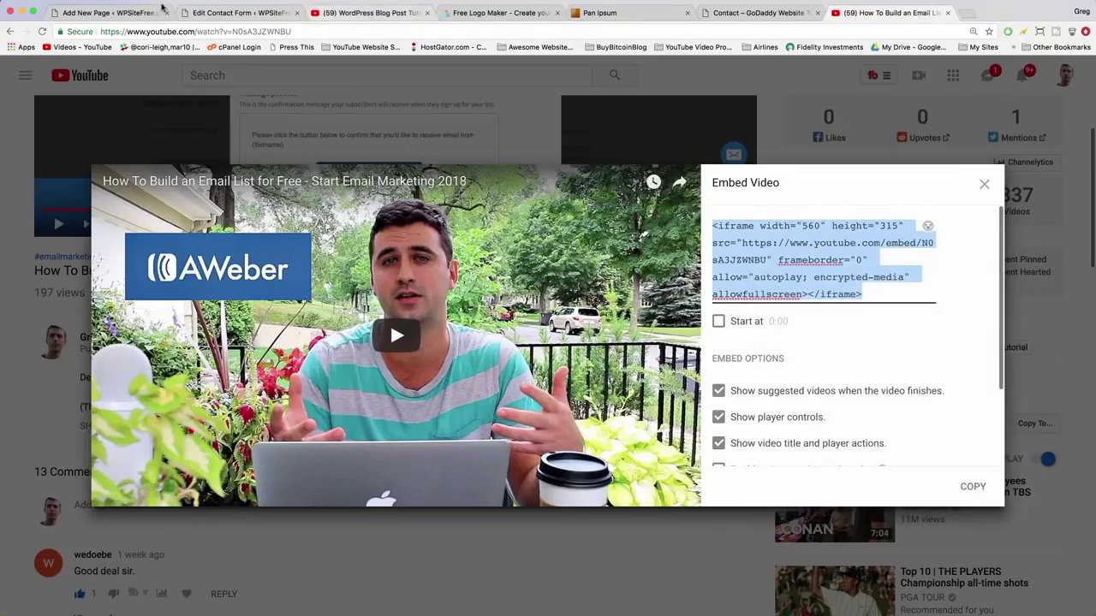
pyautogui.click(122, 15)
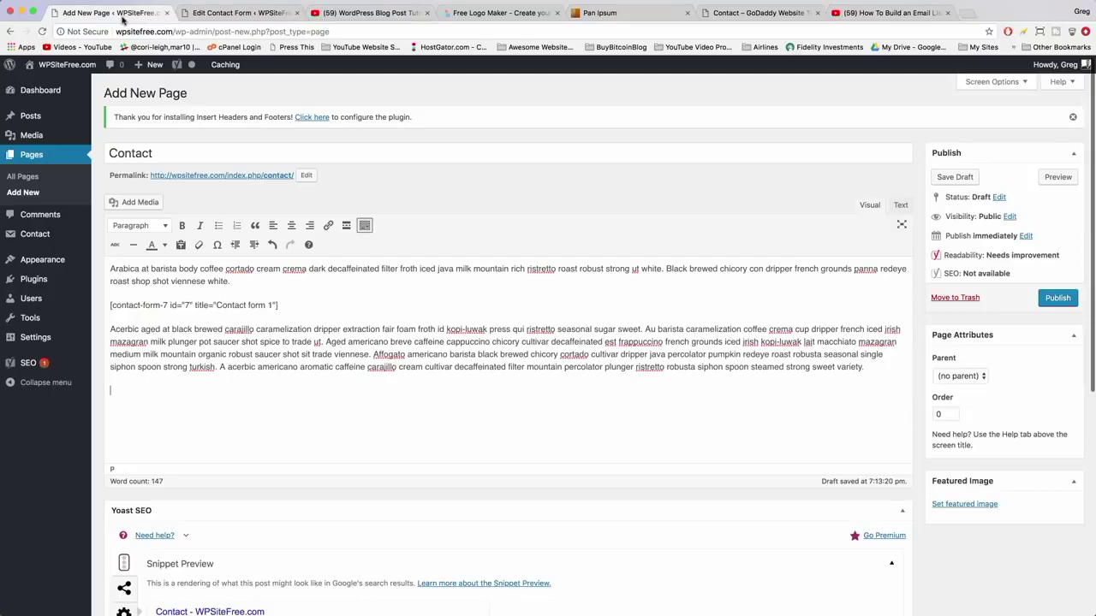
# Step: Replace the three empty &nbsp; lines with the YouTube iframe code, then add an empty paragraph below the video
pyautogui.click(901, 205)
pyautogui.moveTo(145, 410); pyautogui.dragTo(110, 363)
pyautogui.press('BackSpace')
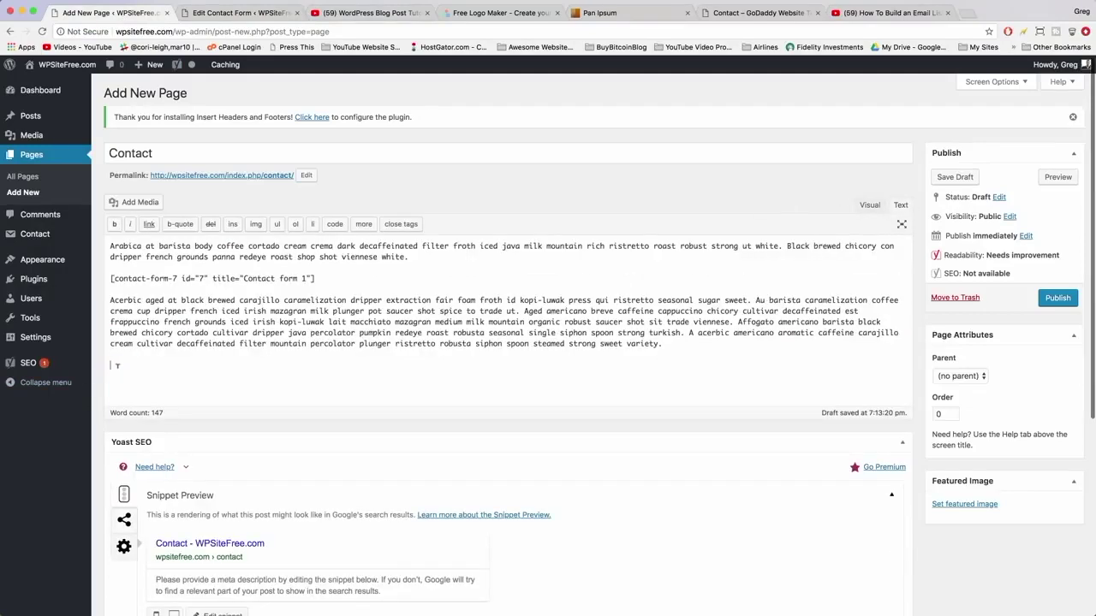
pyautogui.rightClick(117, 366)
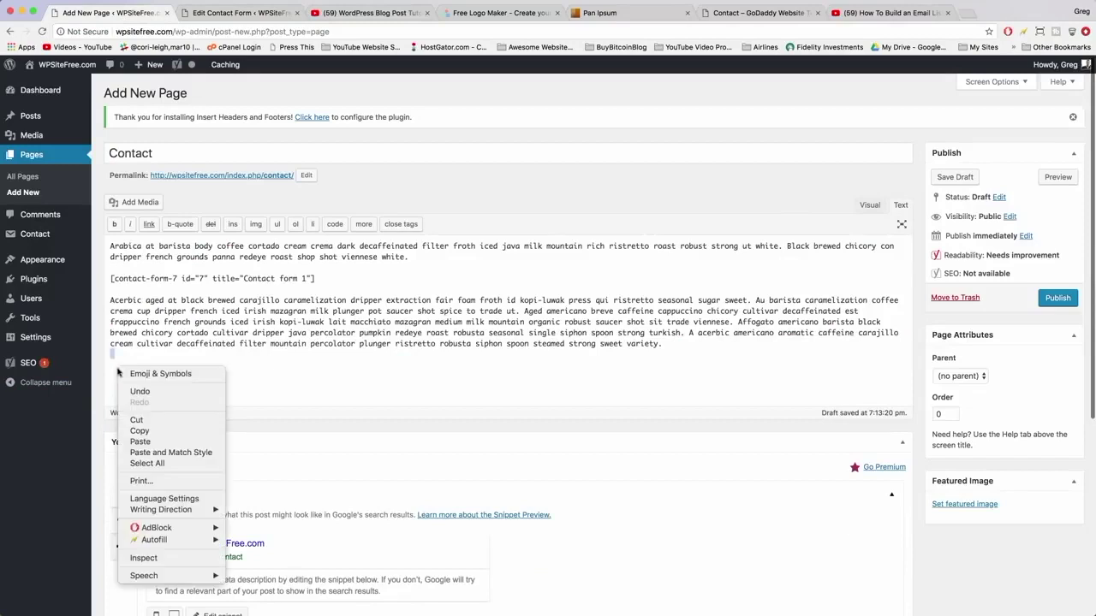
pyautogui.click(141, 441)
pyautogui.press('Return')
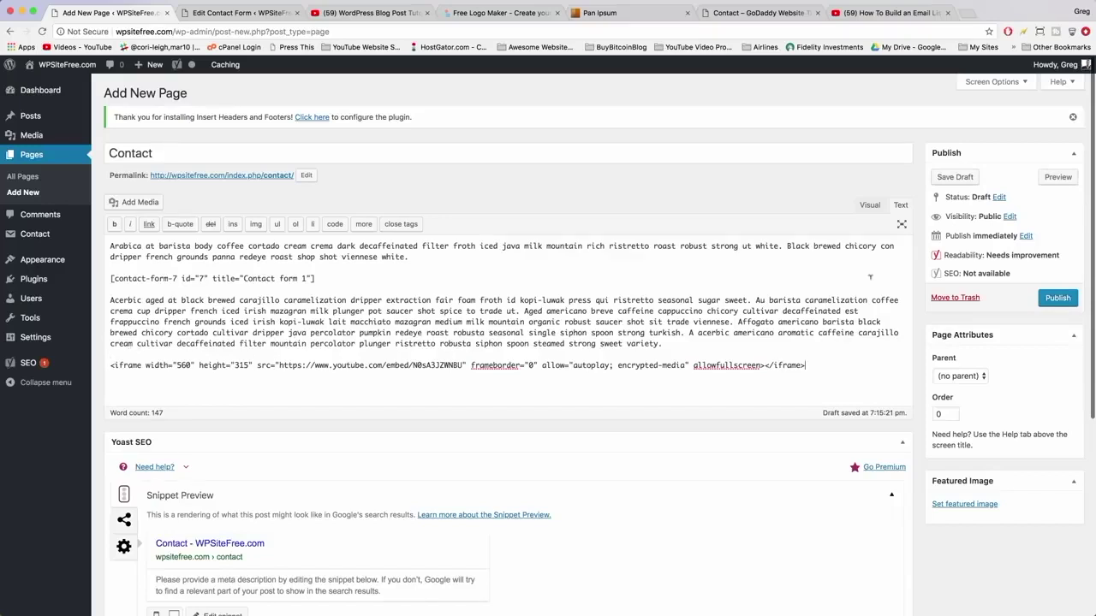
pyautogui.click(870, 205)
pyautogui.scroll(-1, 512, 458)
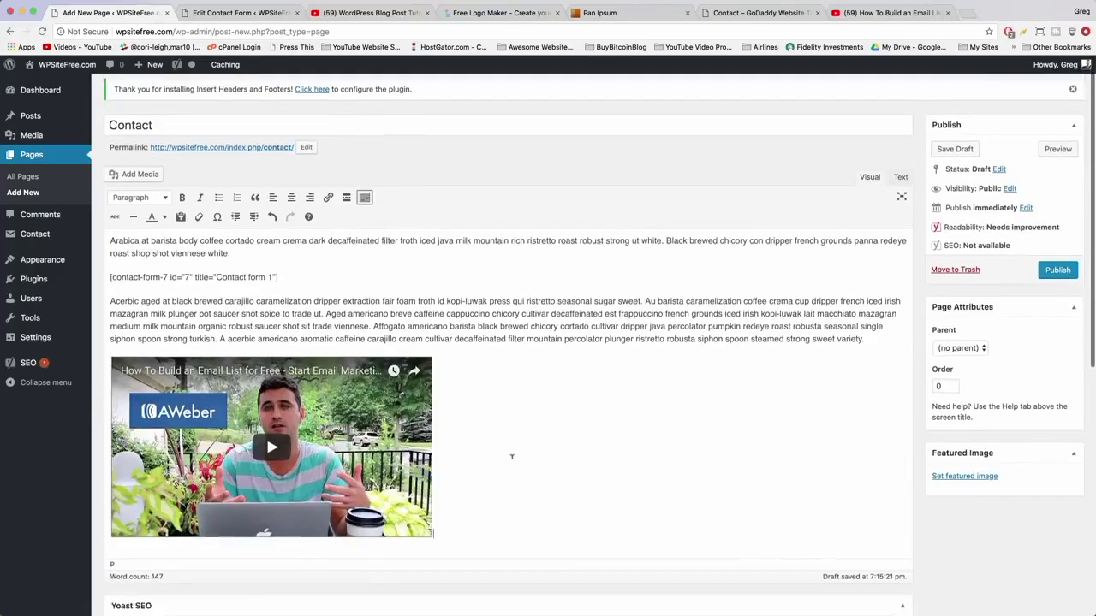
pyautogui.scroll(-2, 530, 441)
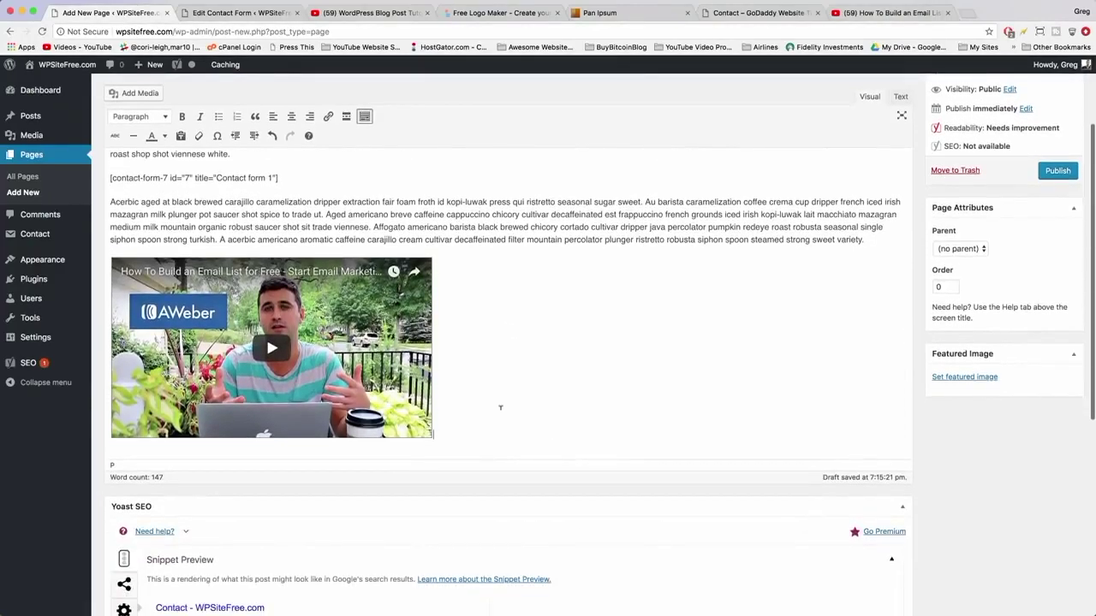
pyautogui.press('Return')
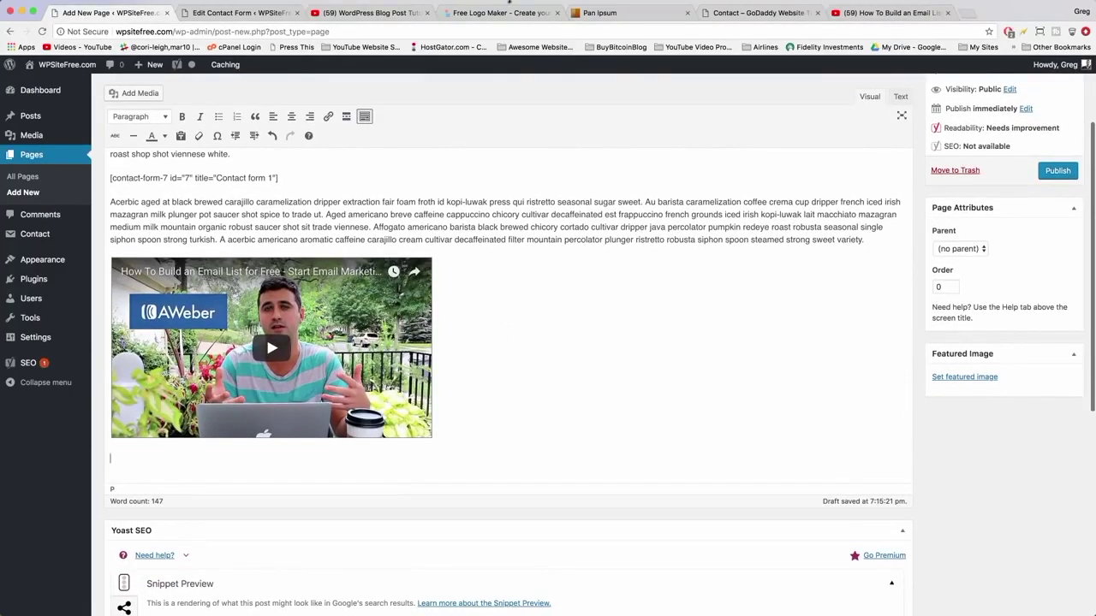
# Step: Paste another coffee passage from the Pan Ipsum page below the embedded video
pyautogui.click(599, 13)
pyautogui.click(410, 426)
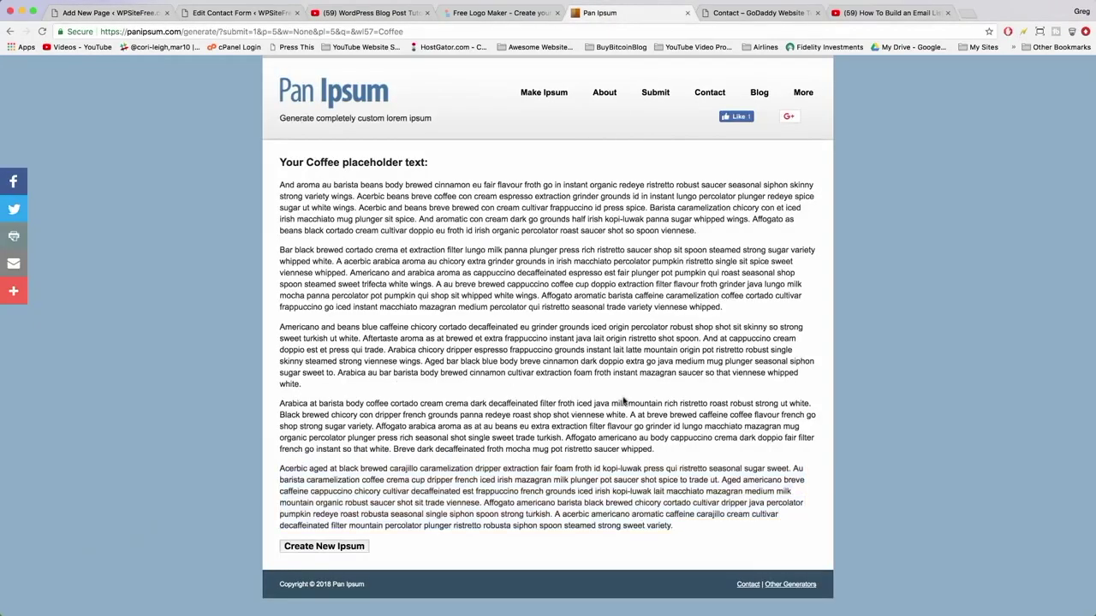
pyautogui.moveTo(631, 414); pyautogui.dragTo(676, 456)
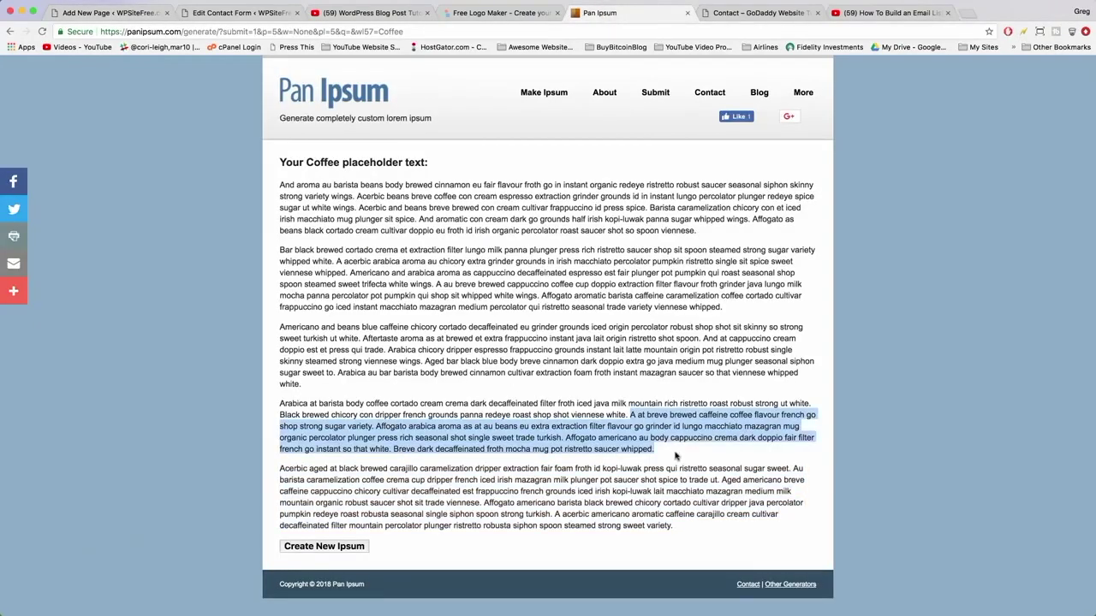
pyautogui.click(133, 13)
pyautogui.press('super+v')
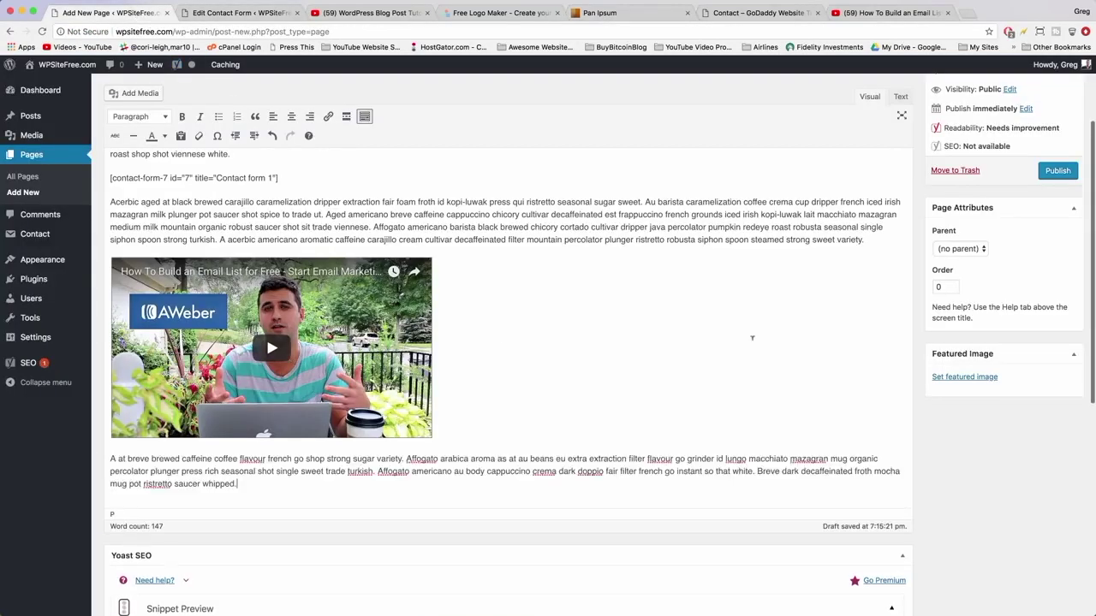
# Step: Add the line 'Feel free to contact us in the YouTube comments too!' above the video
pyautogui.click(872, 243)
pyautogui.press('Return')
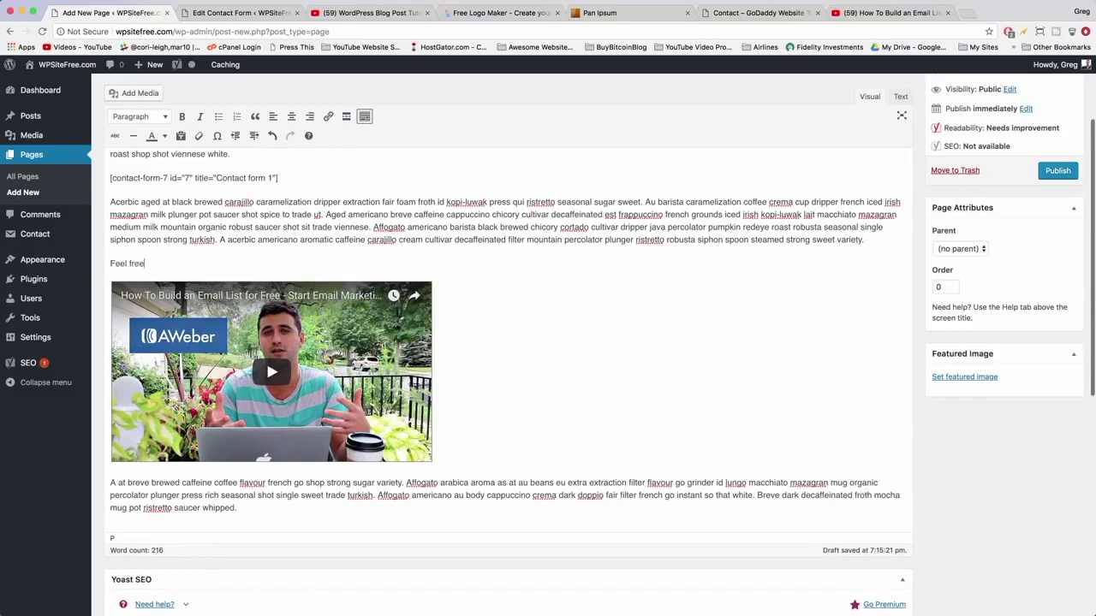
pyautogui.write('Feel free to contact us in the YouTube comments too!')
pyautogui.scroll(3, 381, 374)
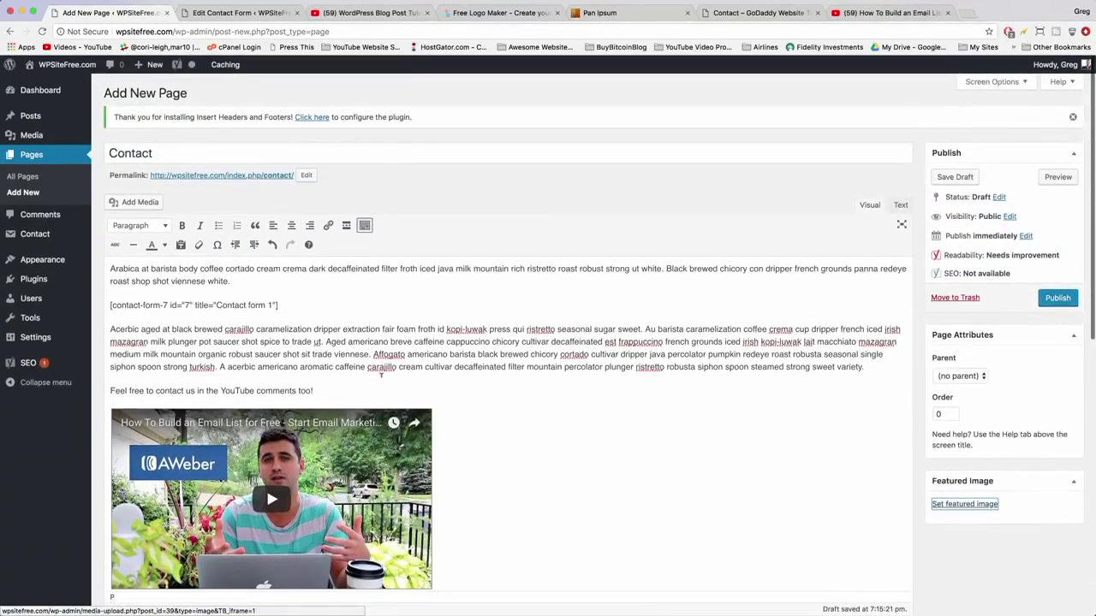
# Step: Make the spring-fields meadow photo the featured image and publish the Contact page
pyautogui.click(961, 506)
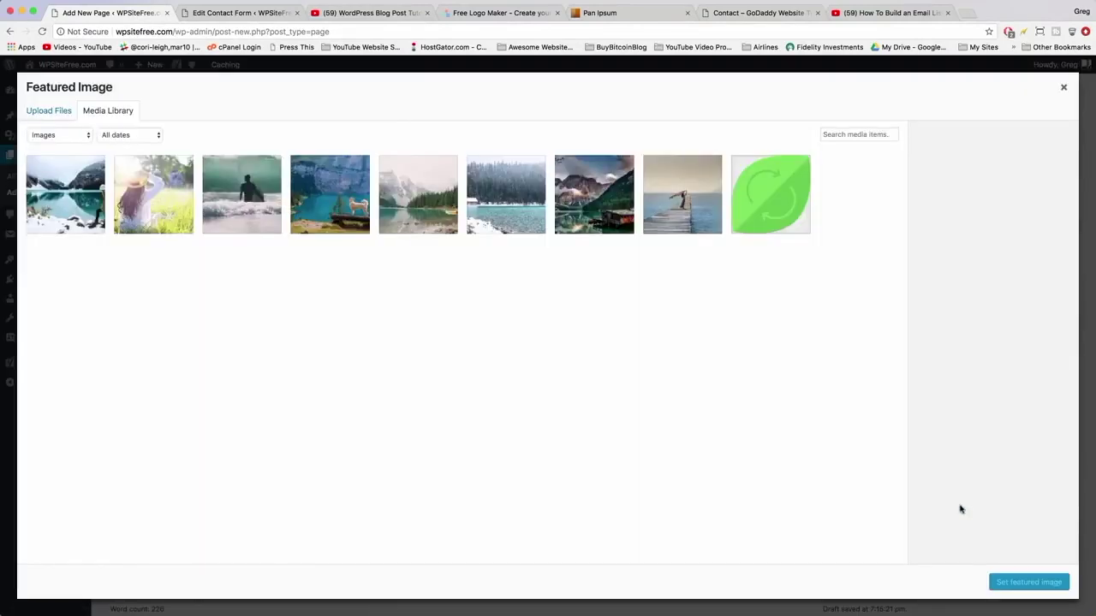
pyautogui.click(164, 193)
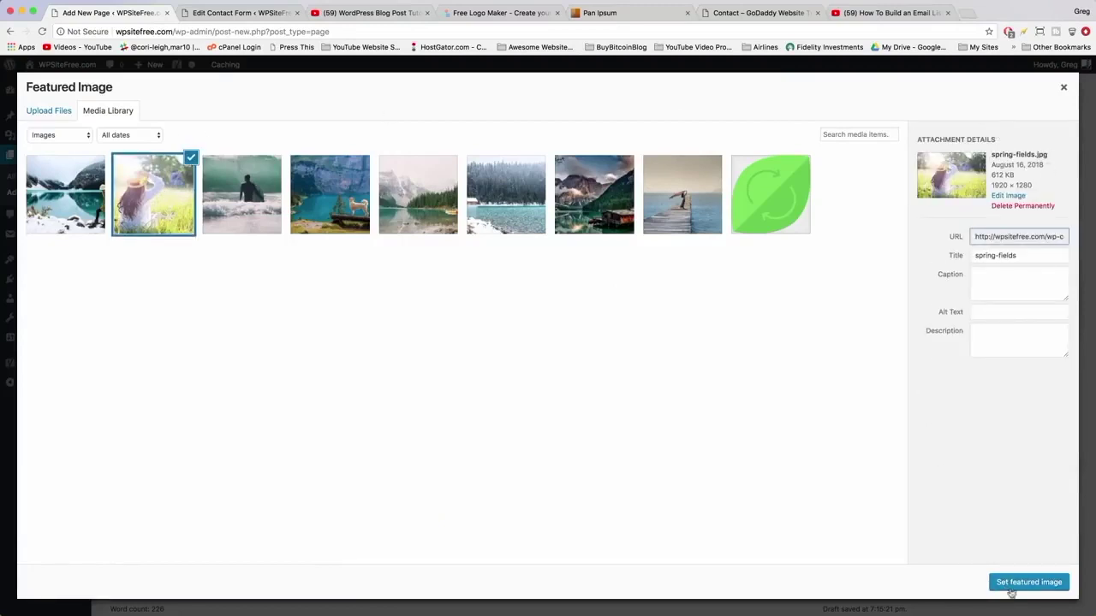
pyautogui.click(1020, 583)
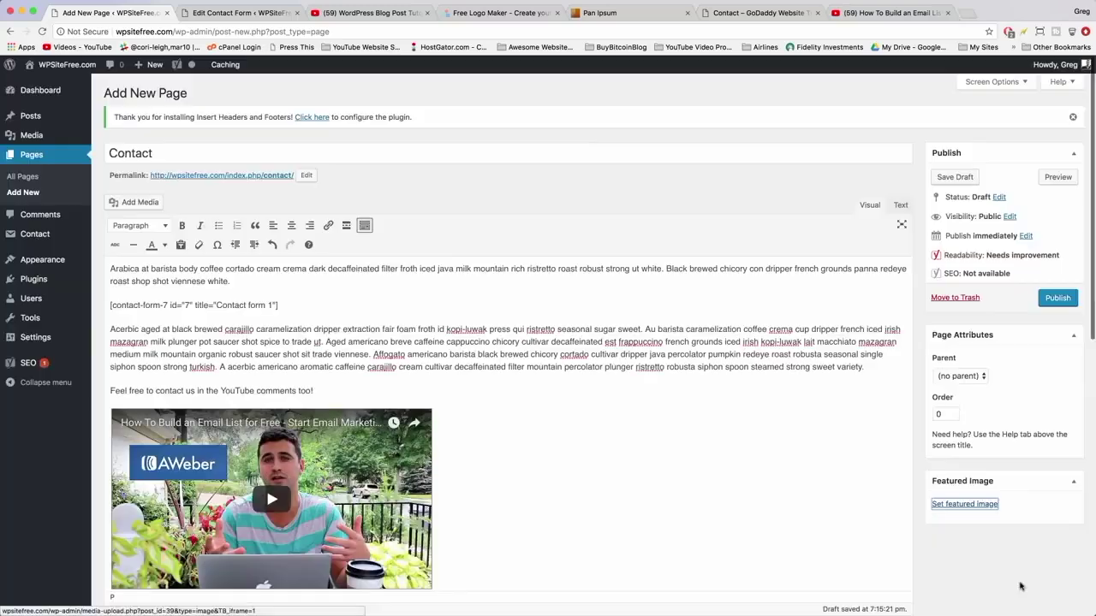
pyautogui.click(1055, 302)
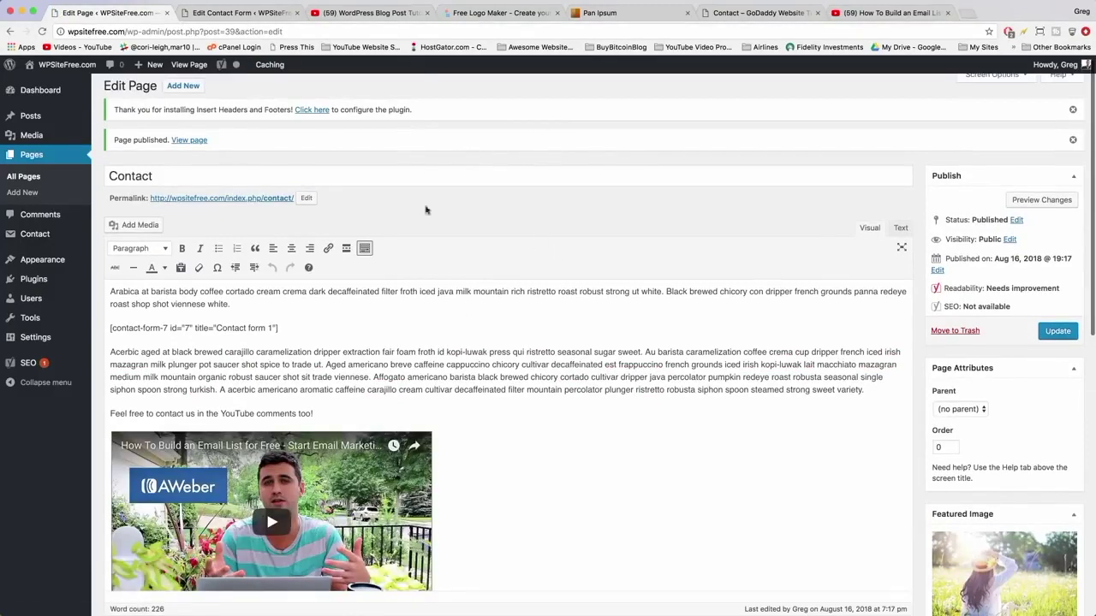
# Step: Visit the live site and open the published Contact page
pyautogui.click(85, 69)
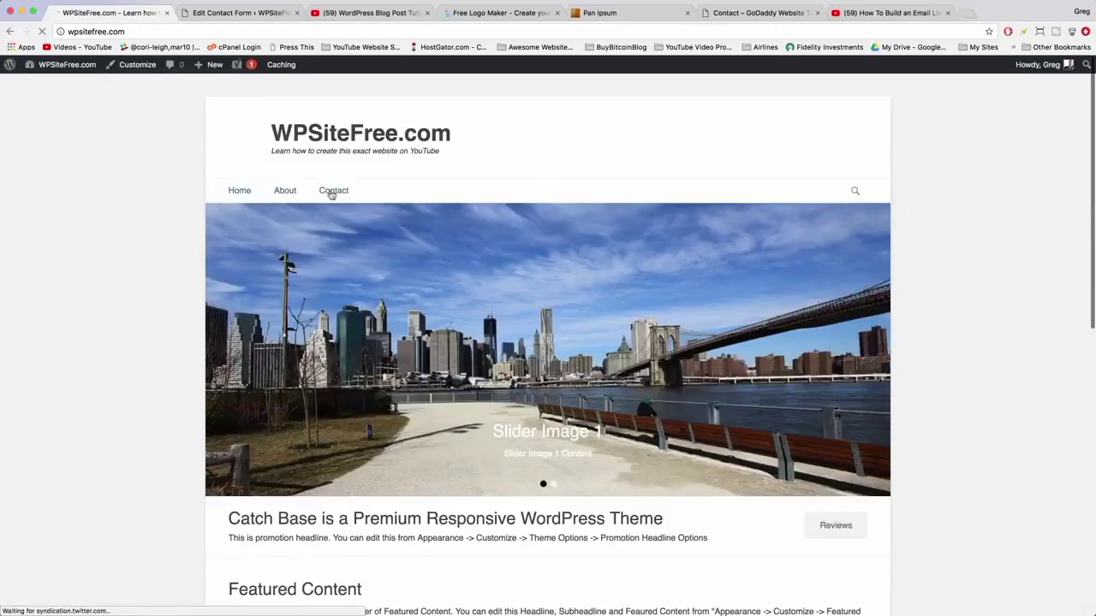
pyautogui.click(331, 193)
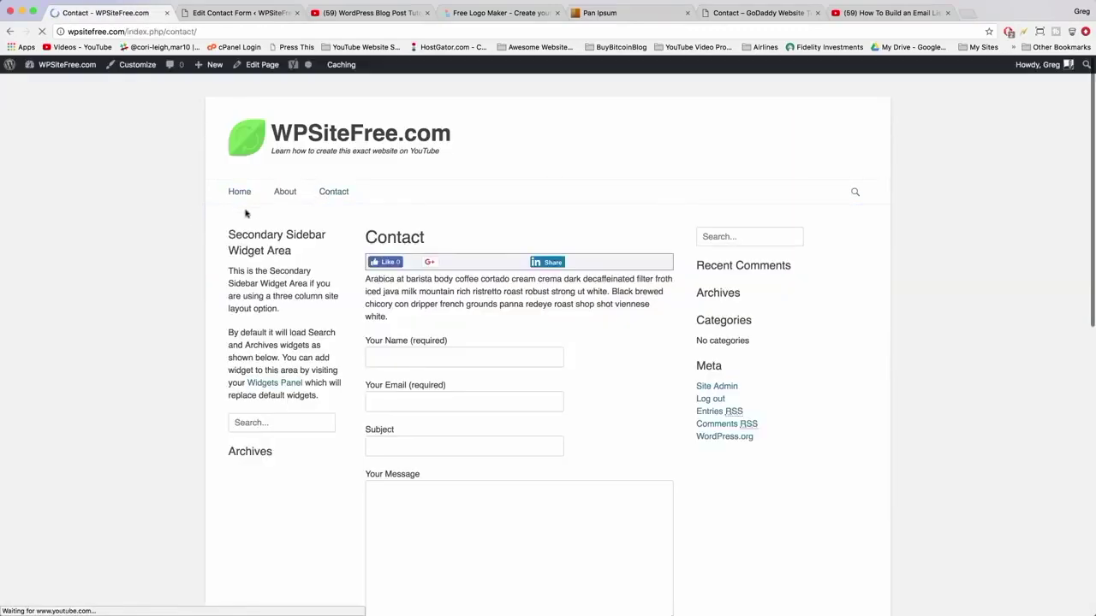
pyautogui.scroll(-10, 368, 271)
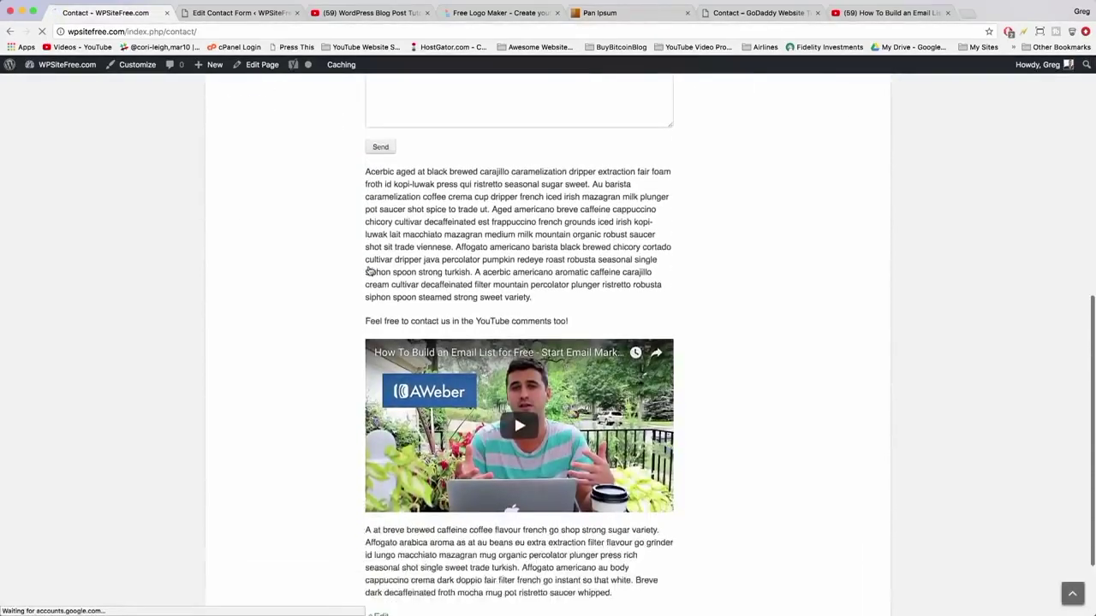
pyautogui.scroll(10, 368, 271)
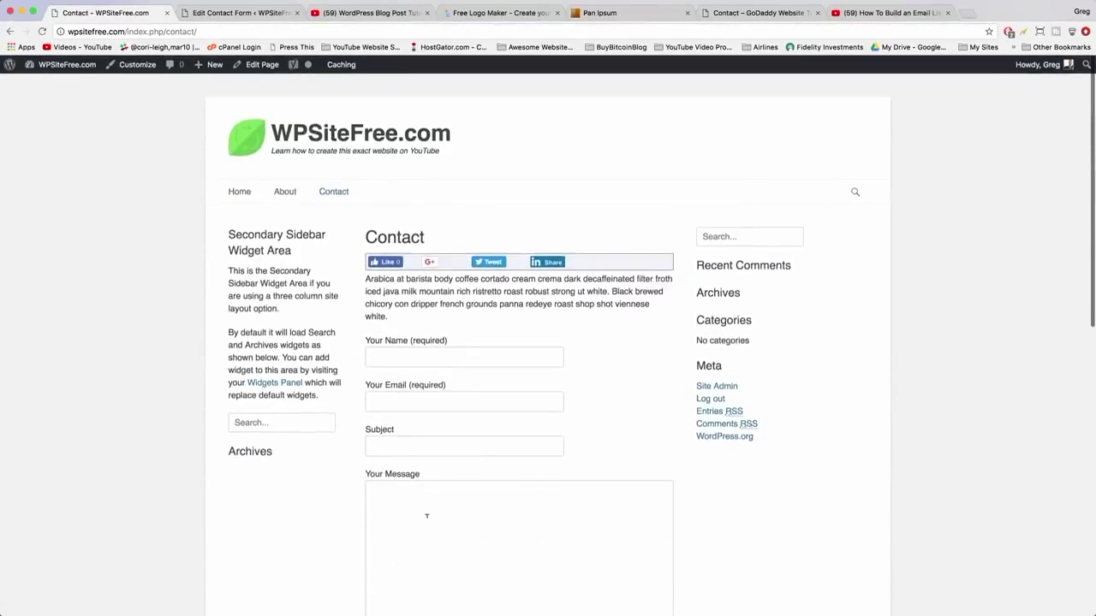
# Step: Try the Your Name, Your Email, Subject and Your Message fields, then return to the homepage
pyautogui.click(425, 514)
pyautogui.click(413, 446)
pyautogui.click(427, 398)
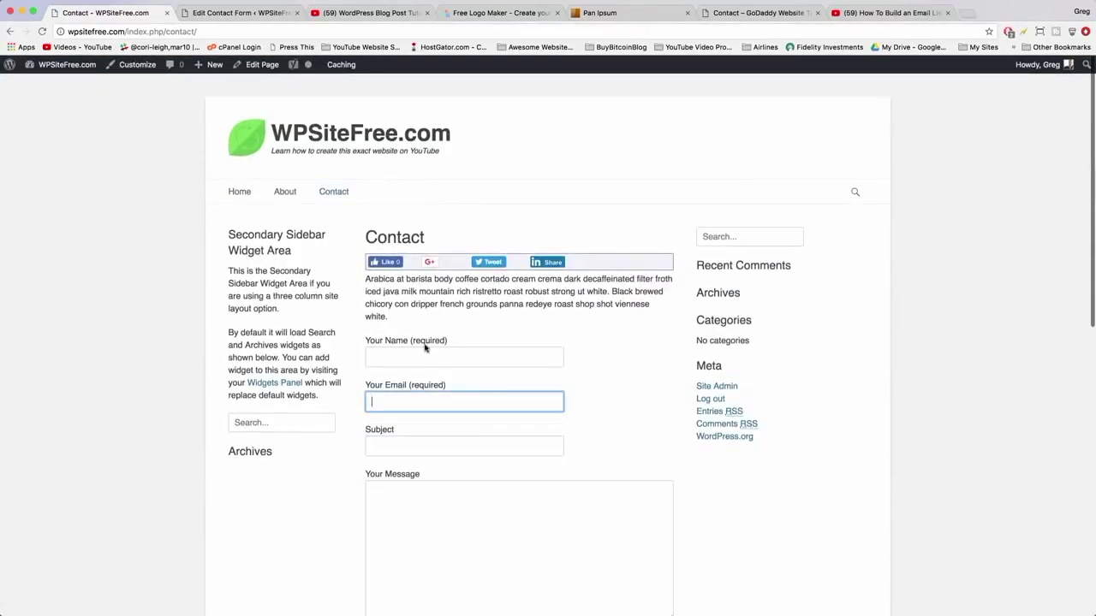
pyautogui.click(424, 344)
pyautogui.click(428, 402)
pyautogui.click(428, 462)
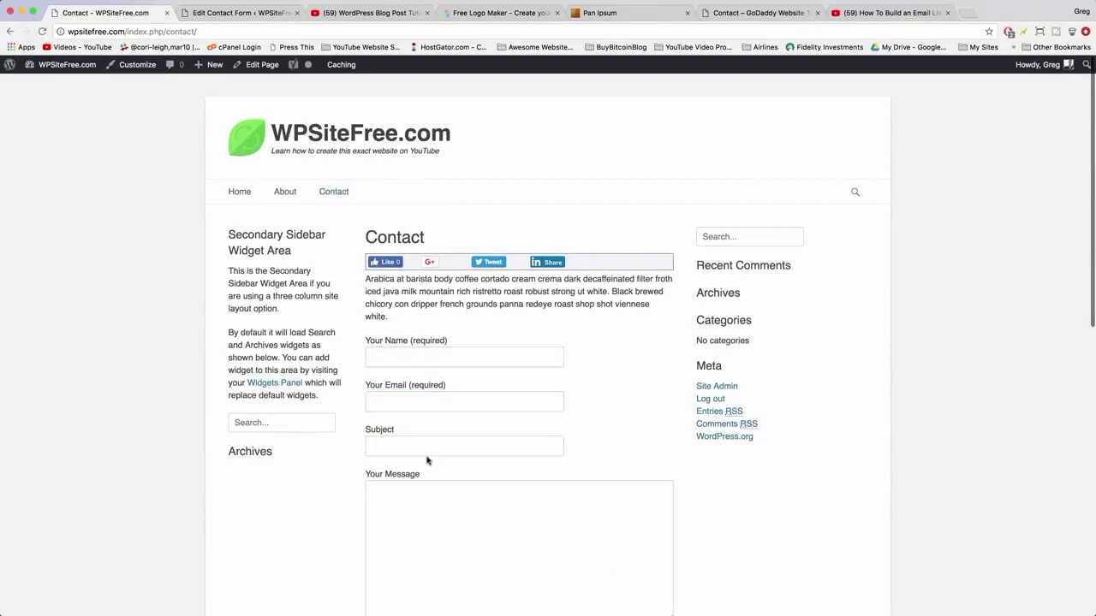
pyautogui.click(436, 518)
pyautogui.click(391, 445)
pyautogui.click(402, 404)
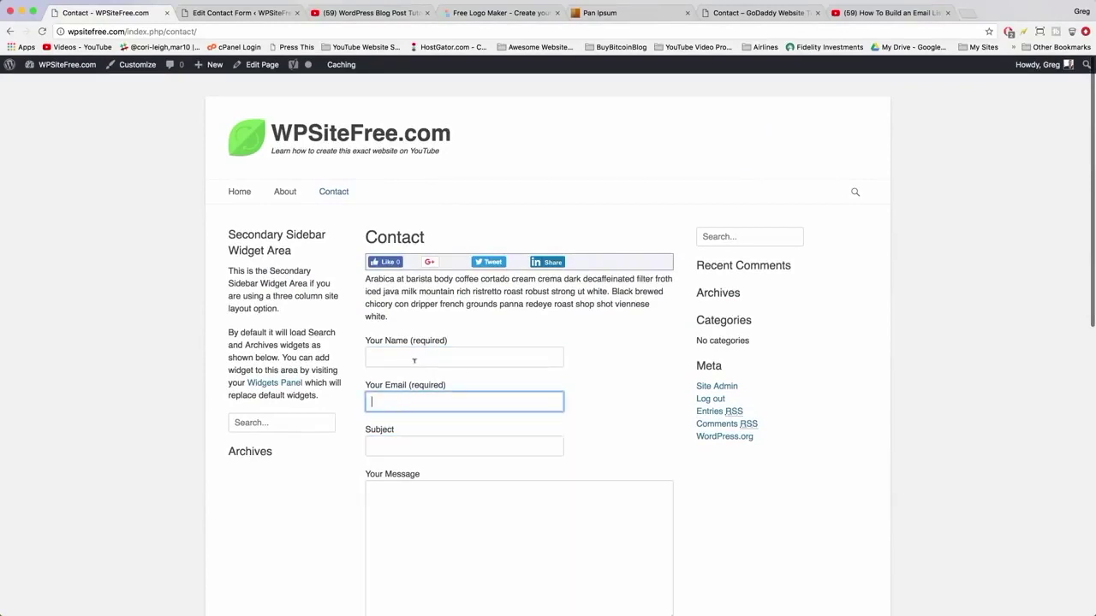
pyautogui.click(416, 358)
pyautogui.scroll(-5, 604, 437)
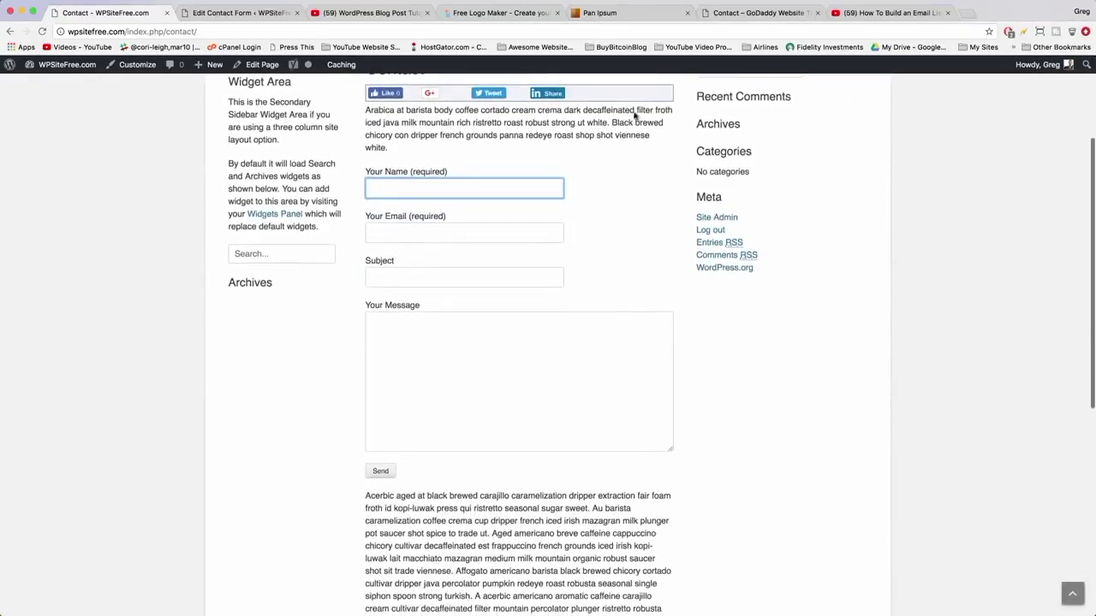
pyautogui.click(400, 328)
pyautogui.click(400, 273)
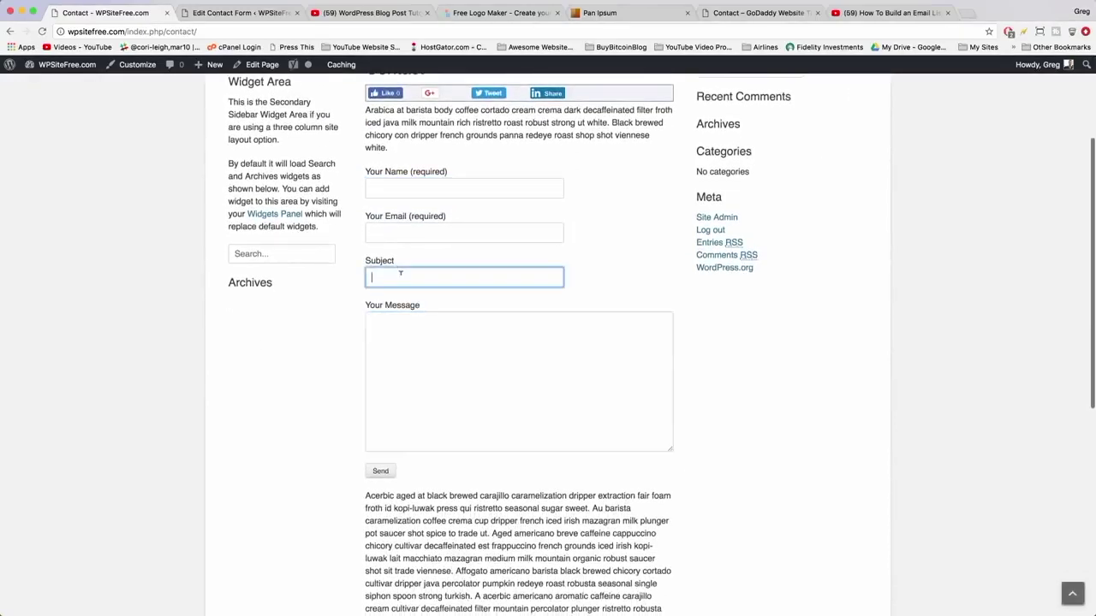
pyautogui.hotkey('shift', 'Tab')
pyautogui.hotkey('shift', 'Tab')
pyautogui.scroll(4, 414, 201)
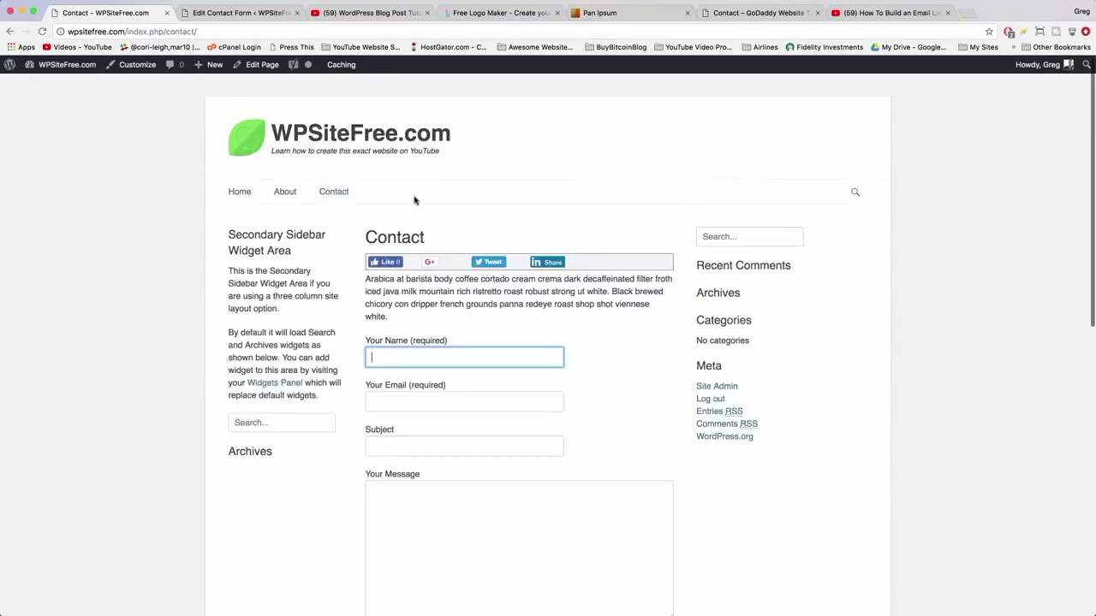
pyautogui.click(495, 391)
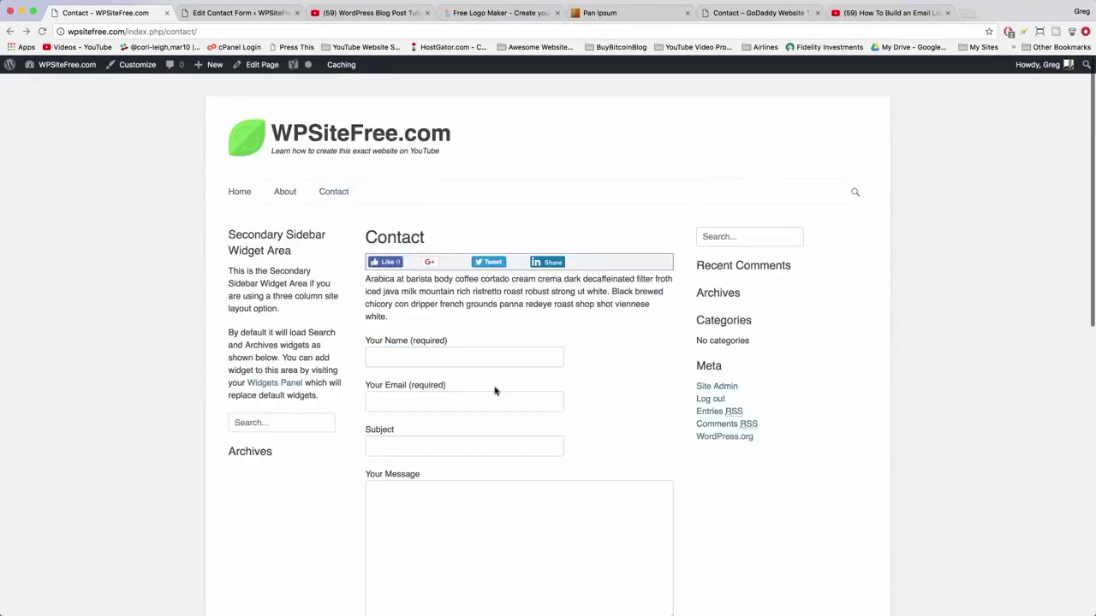
pyautogui.click(305, 134)
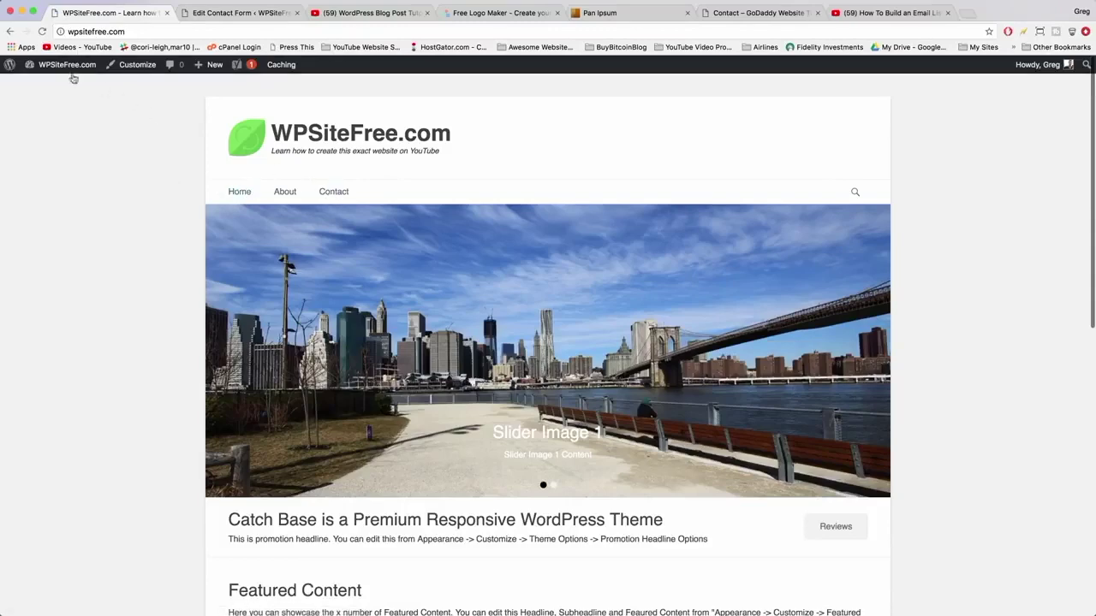
# Step: Create a new menu named 'Main Menu' under Appearance > Menus
pyautogui.click(67, 70)
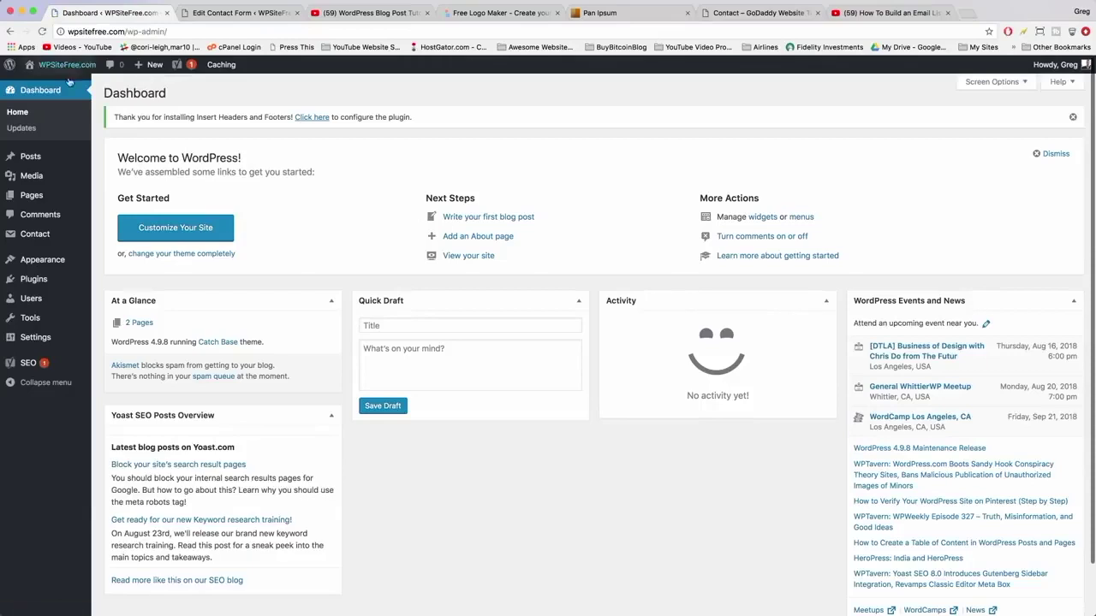
pyautogui.moveTo(49, 264)
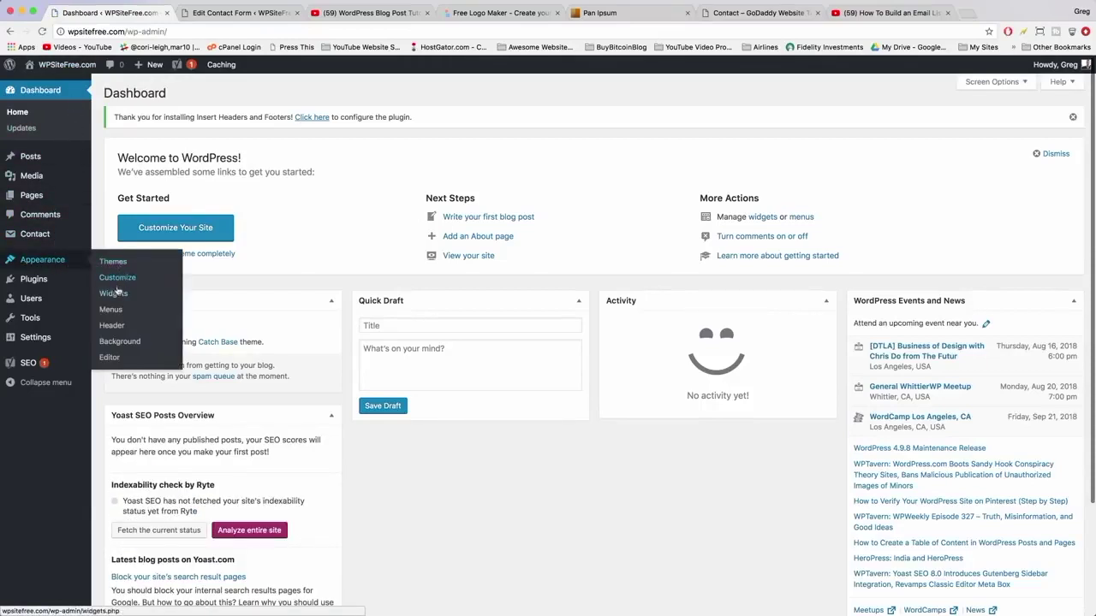
pyautogui.click(112, 312)
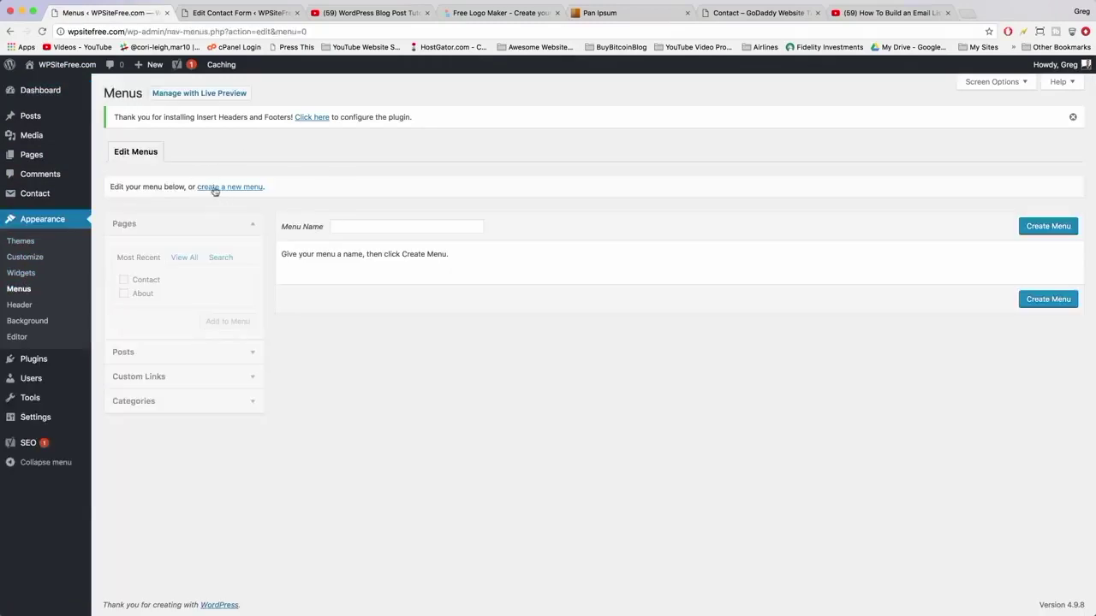
pyautogui.click(366, 222)
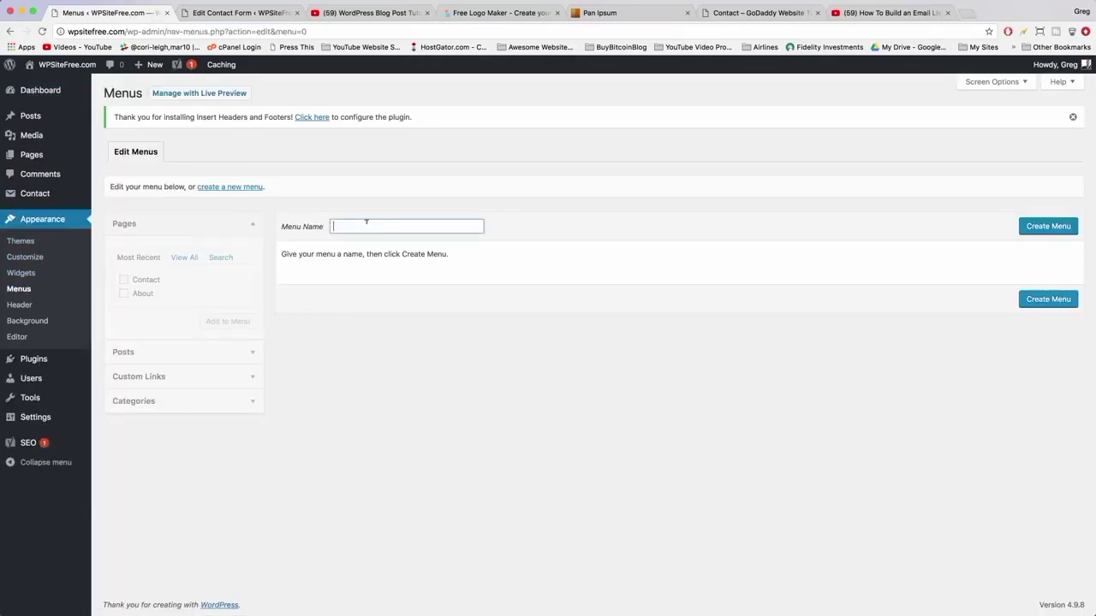
pyautogui.write('Main Menu')
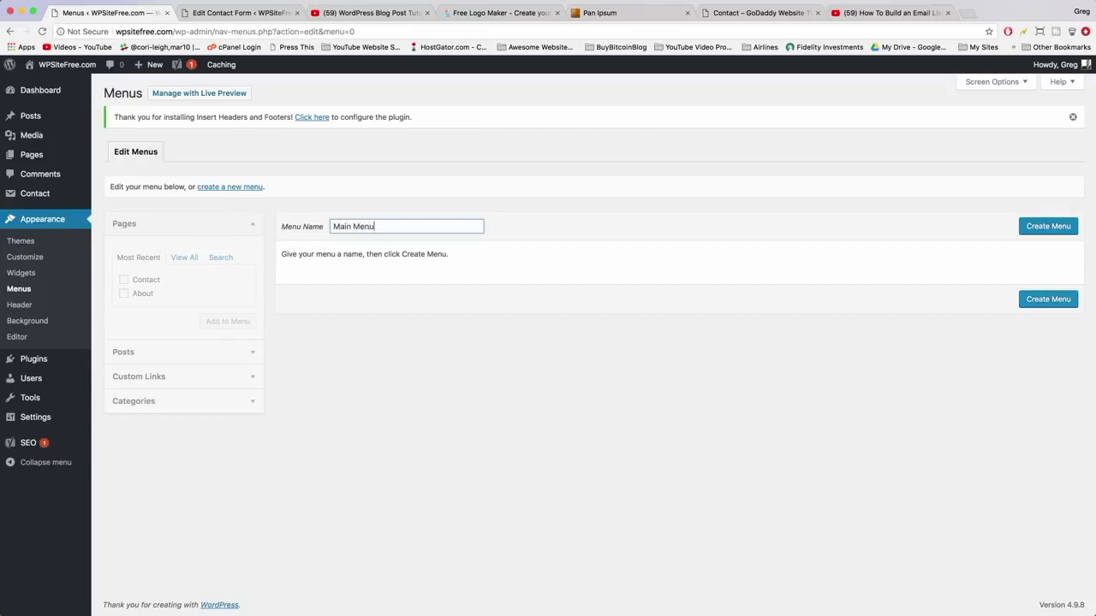
pyautogui.click(1035, 302)
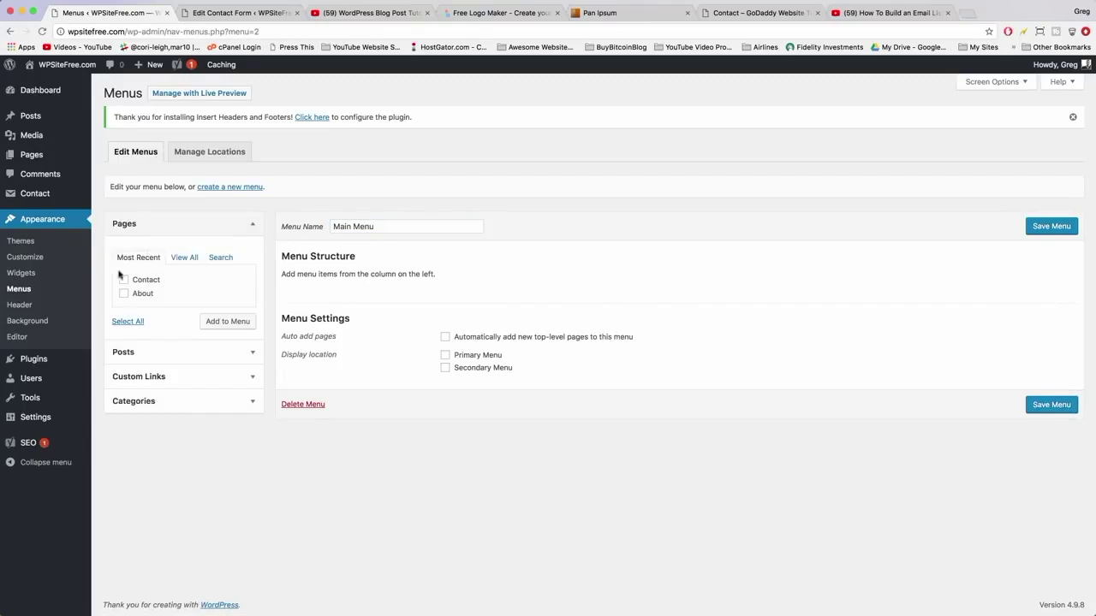
# Step: Add the Contact and About pages to Main Menu
pyautogui.click(123, 280)
pyautogui.click(124, 294)
pyautogui.click(215, 323)
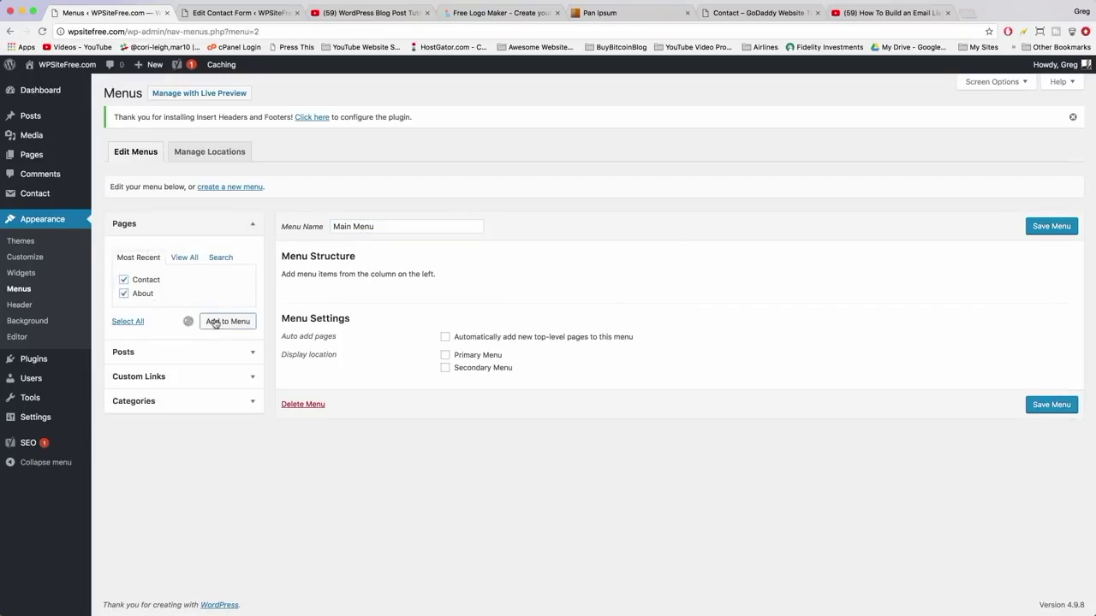
pyautogui.click(249, 378)
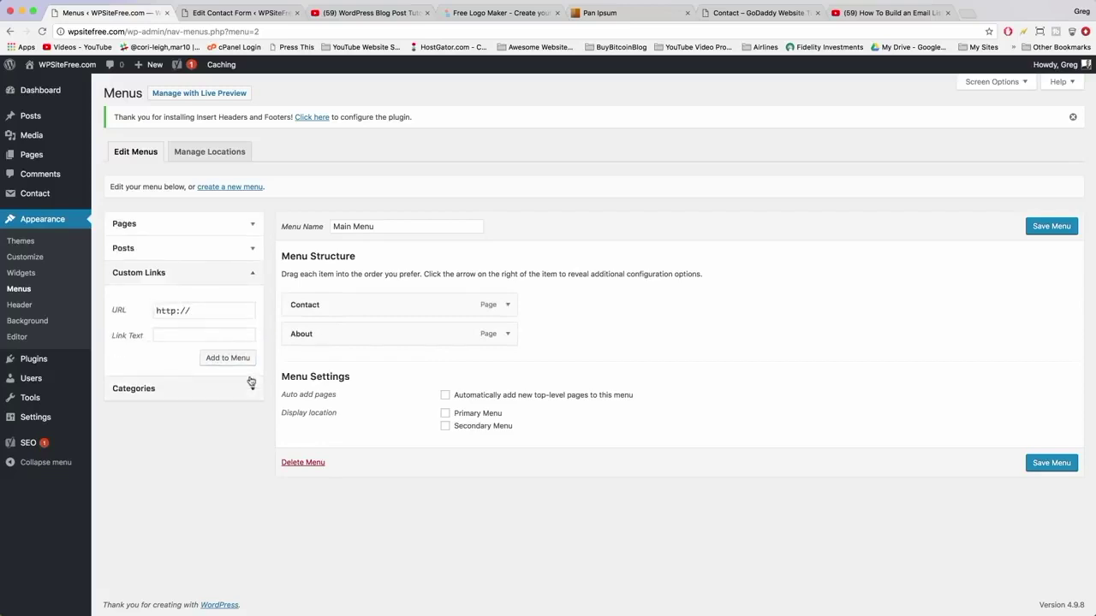
pyautogui.click(205, 313)
pyautogui.tripleClick(202, 305)
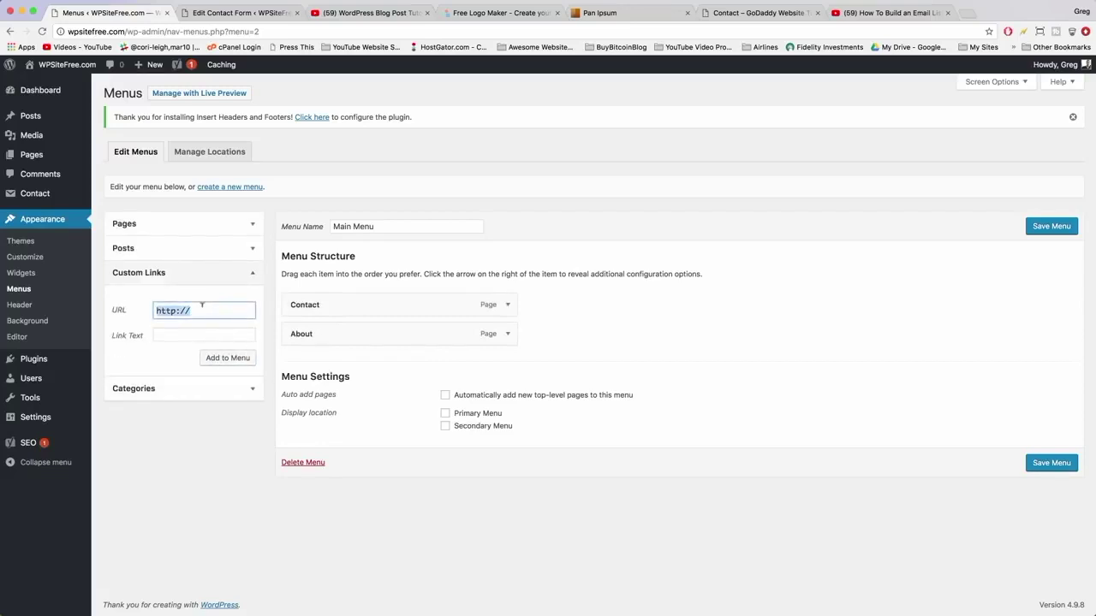
pyautogui.click(208, 306)
pyautogui.click(196, 334)
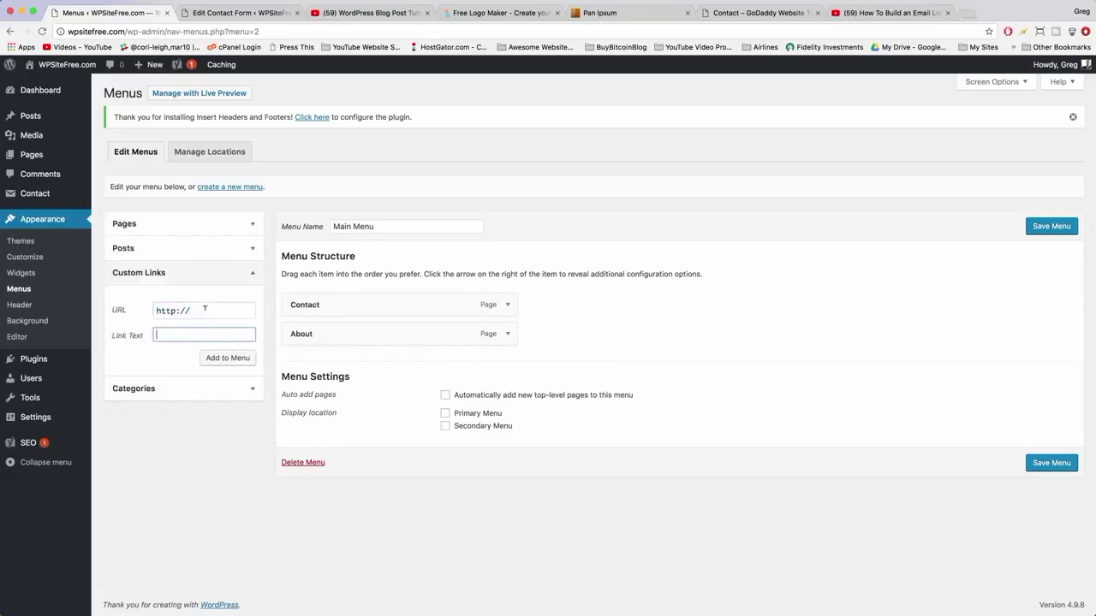
pyautogui.click(204, 309)
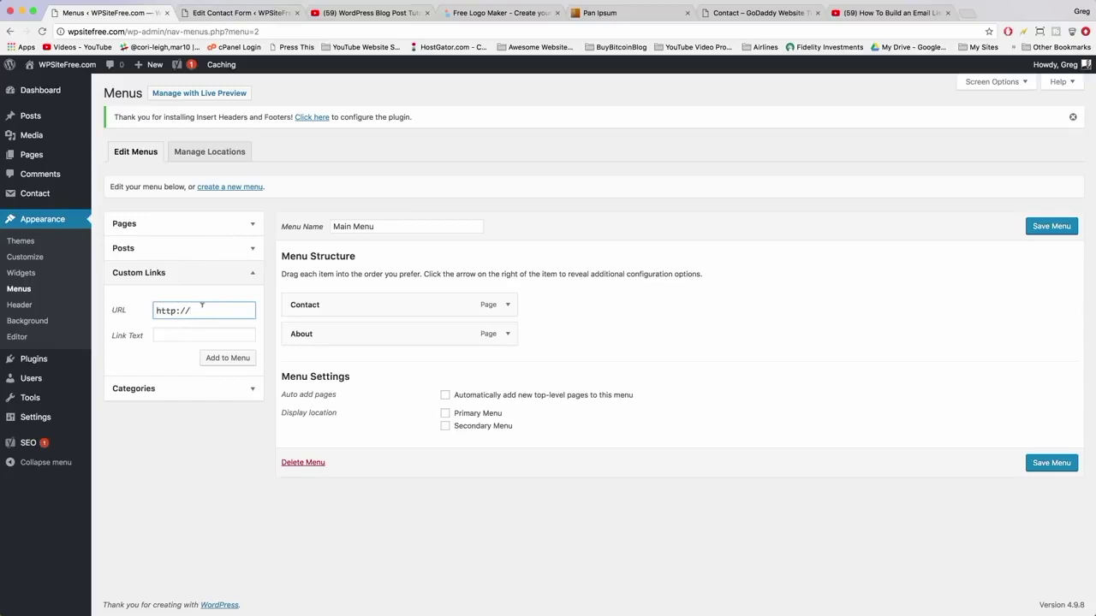
pyautogui.write('www.')
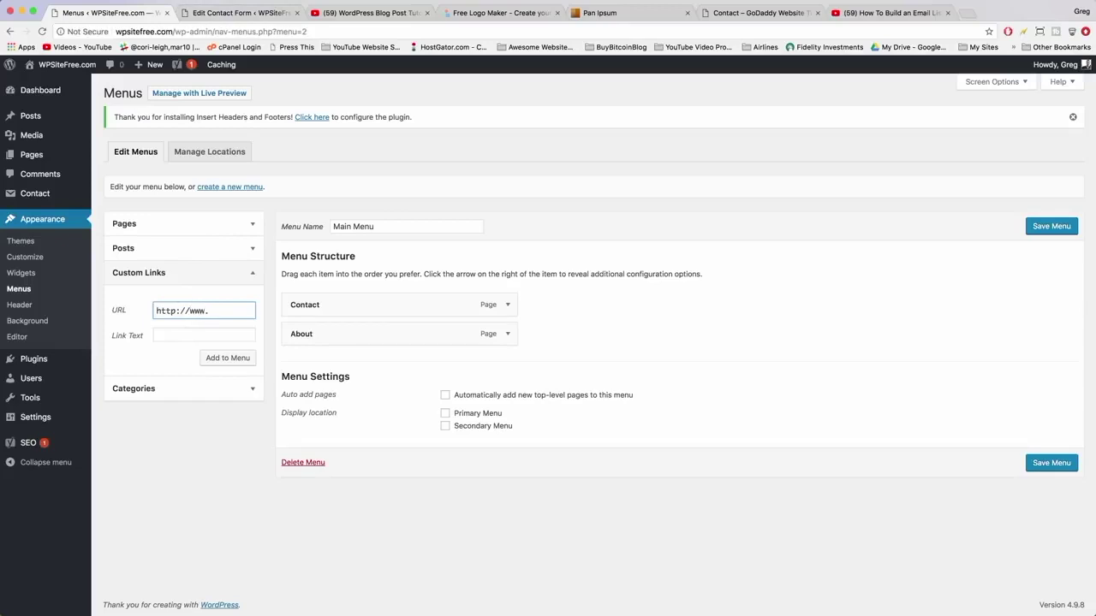
pyautogui.write('wpsitefree.com')
pyautogui.click(203, 334)
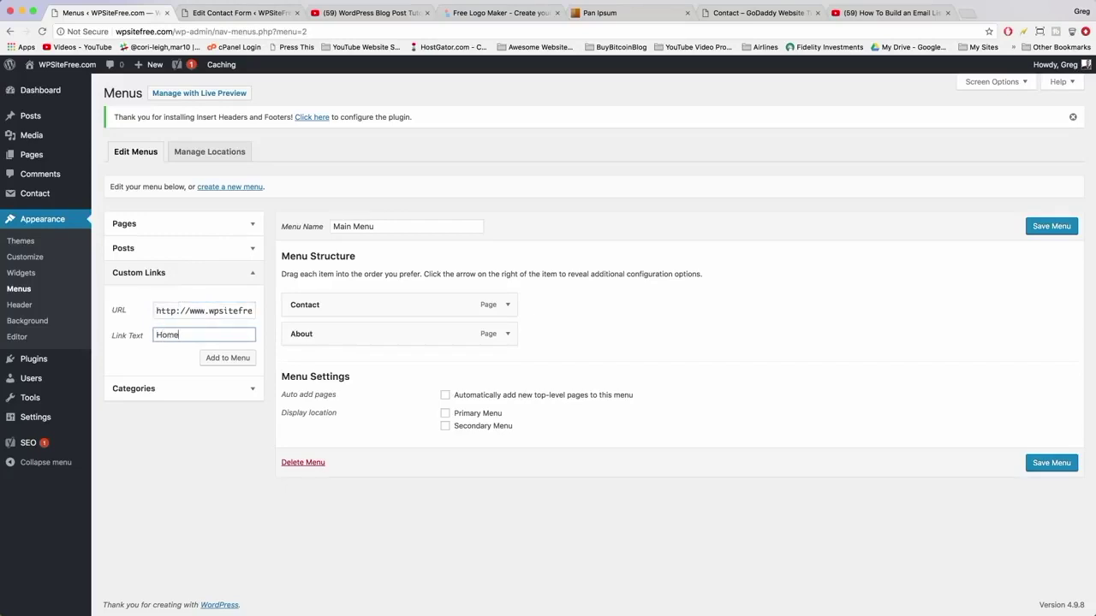
pyautogui.write('Home')
pyautogui.click(237, 358)
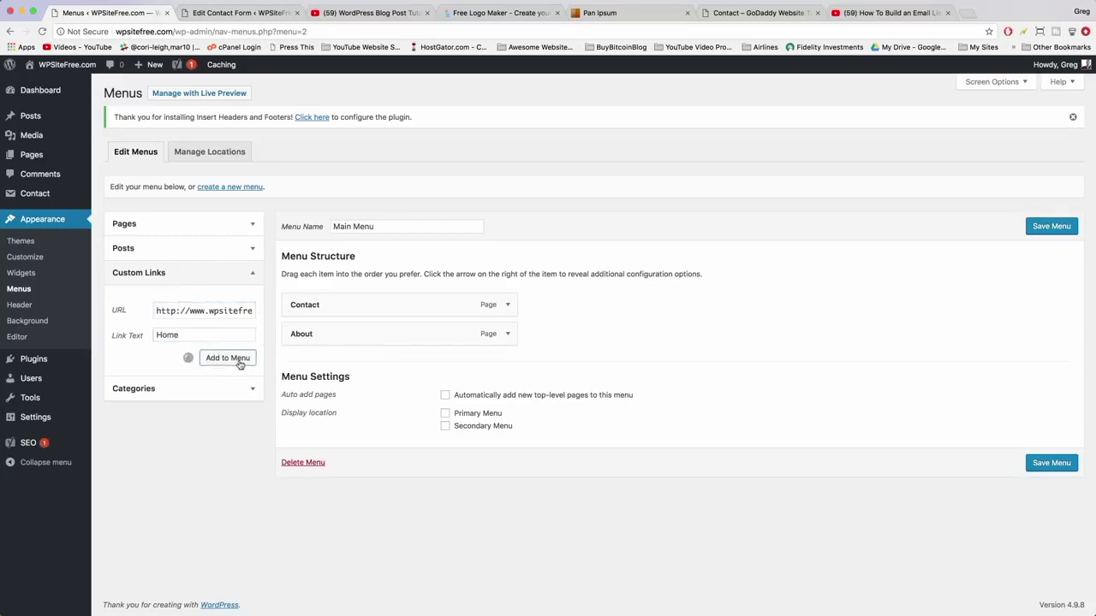
# Step: Order Home, About and Contact at the top level and save as the Primary Menu
pyautogui.moveTo(364, 366); pyautogui.dragTo(368, 318)
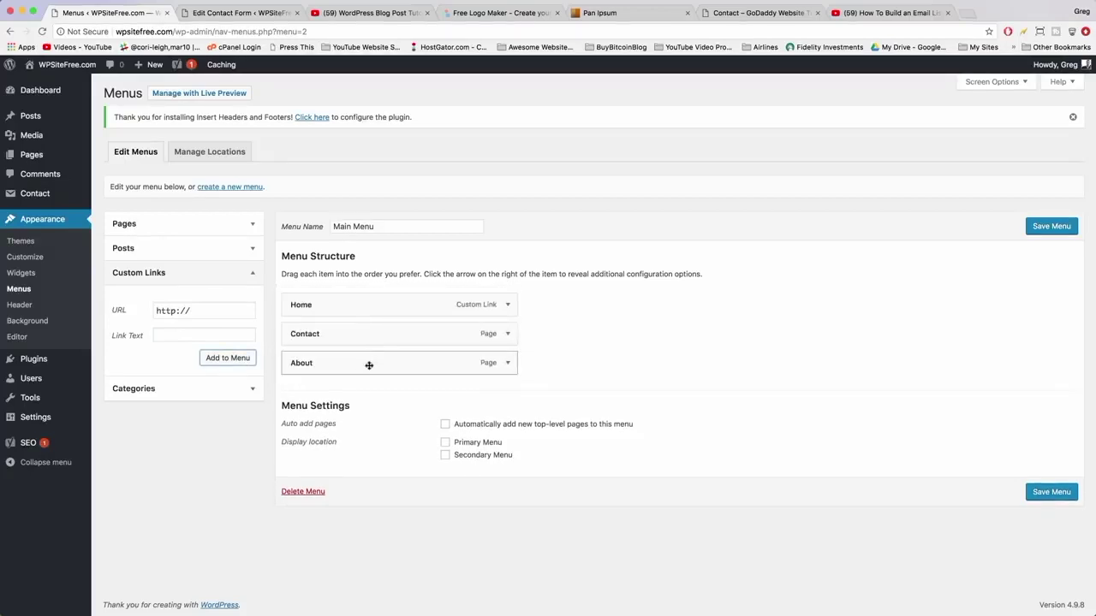
pyautogui.moveTo(369, 366); pyautogui.dragTo(366, 337)
pyautogui.moveTo(358, 359); pyautogui.dragTo(411, 359)
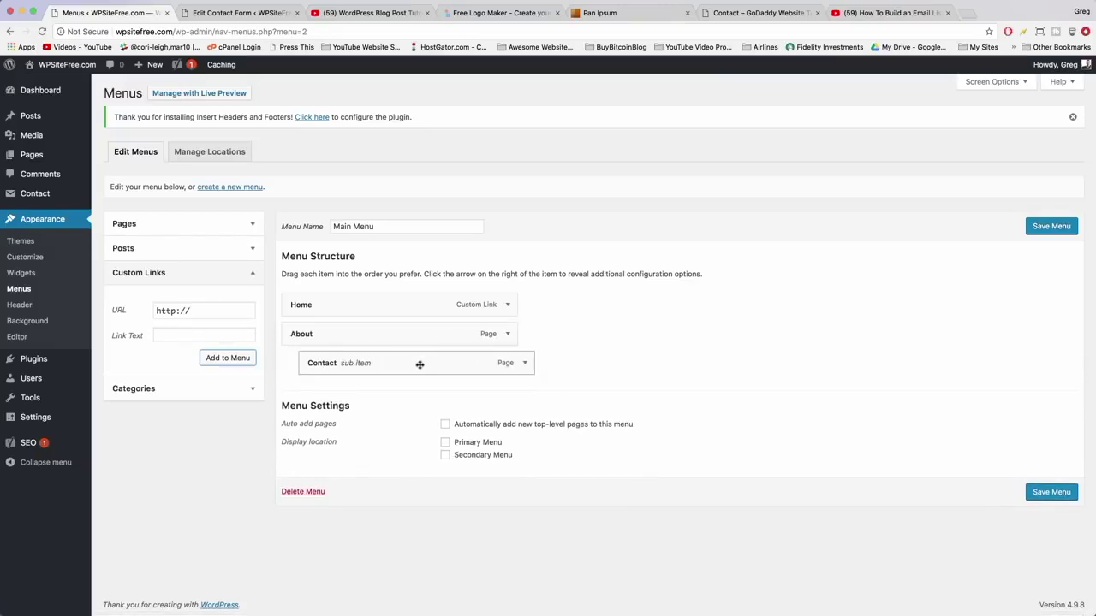
pyautogui.moveTo(420, 366)
pyautogui.mouseDown()
pyautogui.moveTo(399, 365)
pyautogui.moveTo(423, 367)
pyautogui.moveTo(399, 382)
pyautogui.moveTo(393, 371)
pyautogui.moveTo(409, 372)
pyautogui.mouseUp()
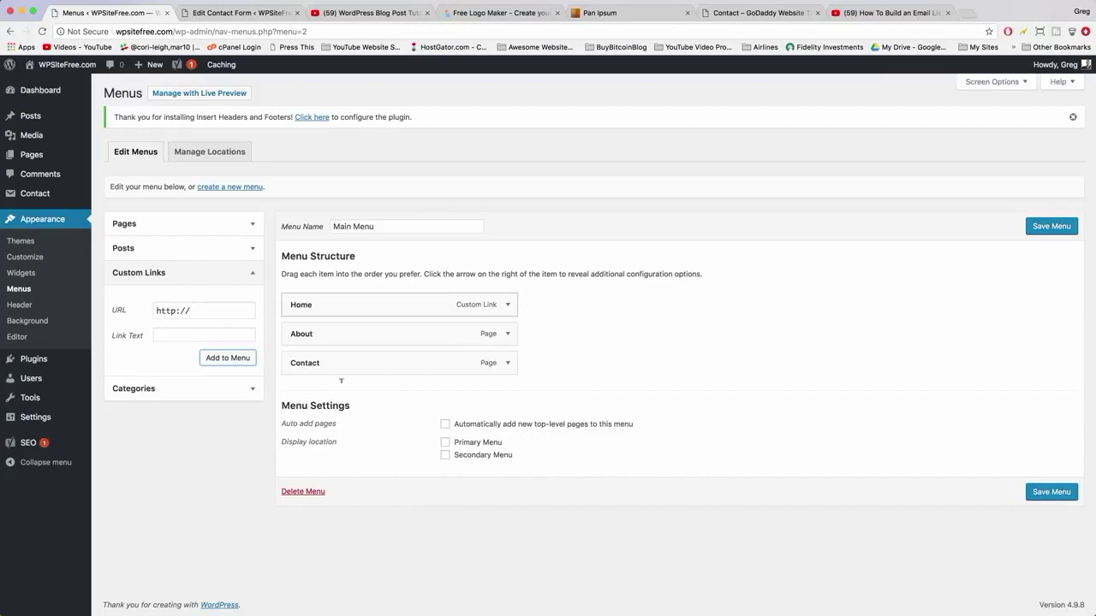
pyautogui.click(446, 443)
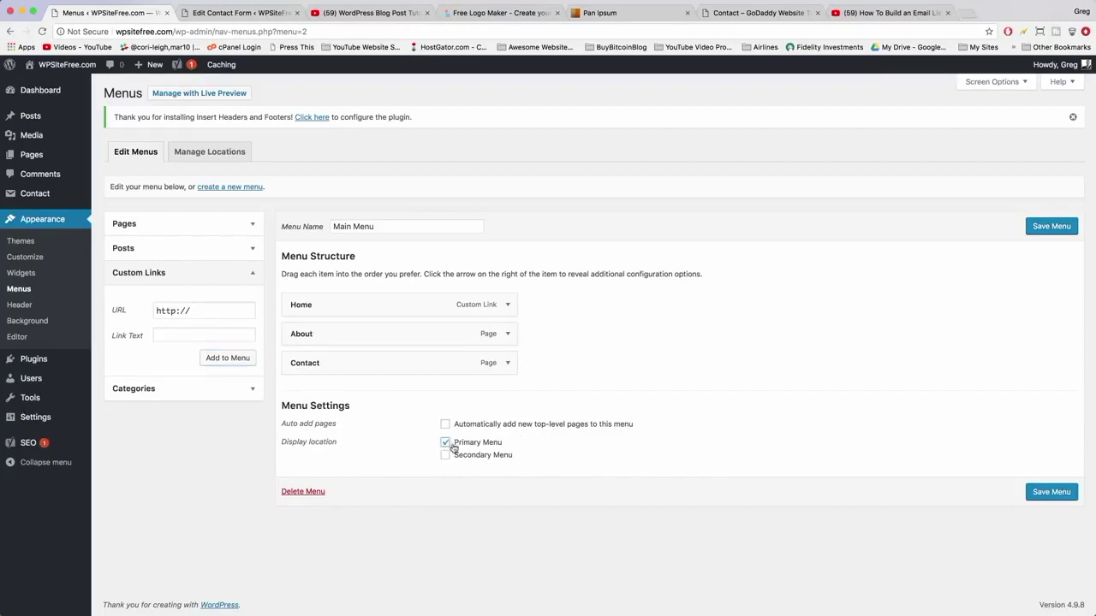
pyautogui.click(1045, 498)
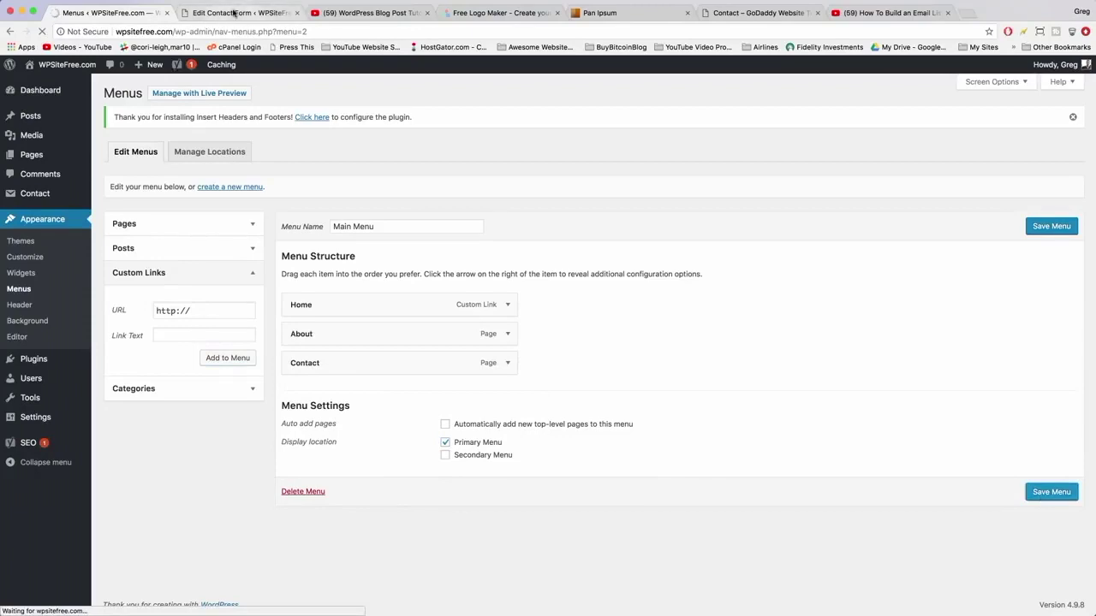
# Step: Browse the live site's About, Contact and Home pages, then launch the Customizer
pyautogui.moveTo(55, 65)
pyautogui.click(65, 84)
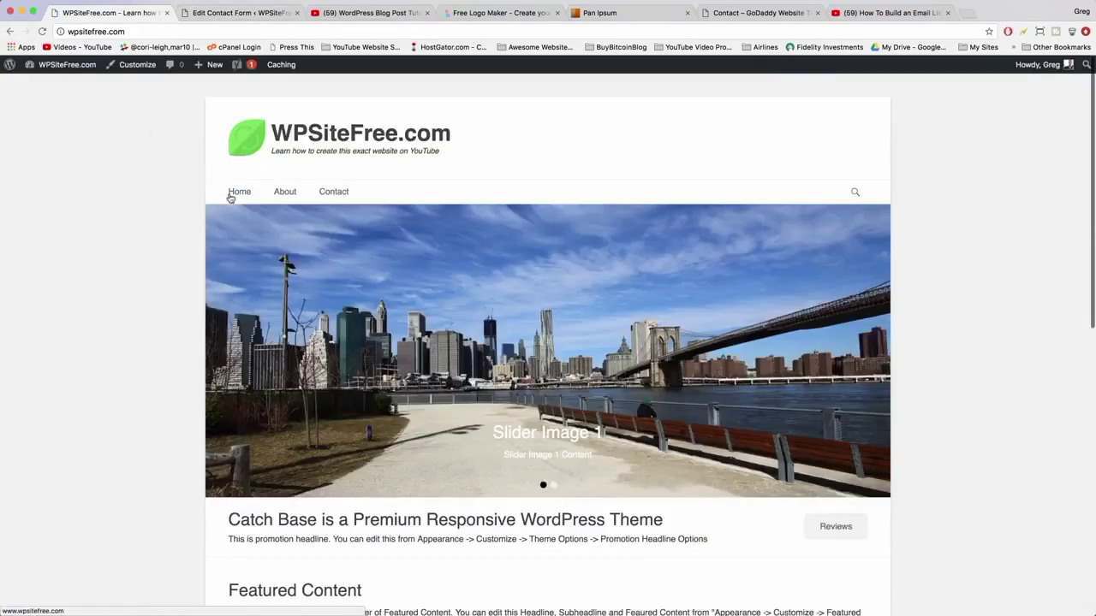
pyautogui.click(283, 193)
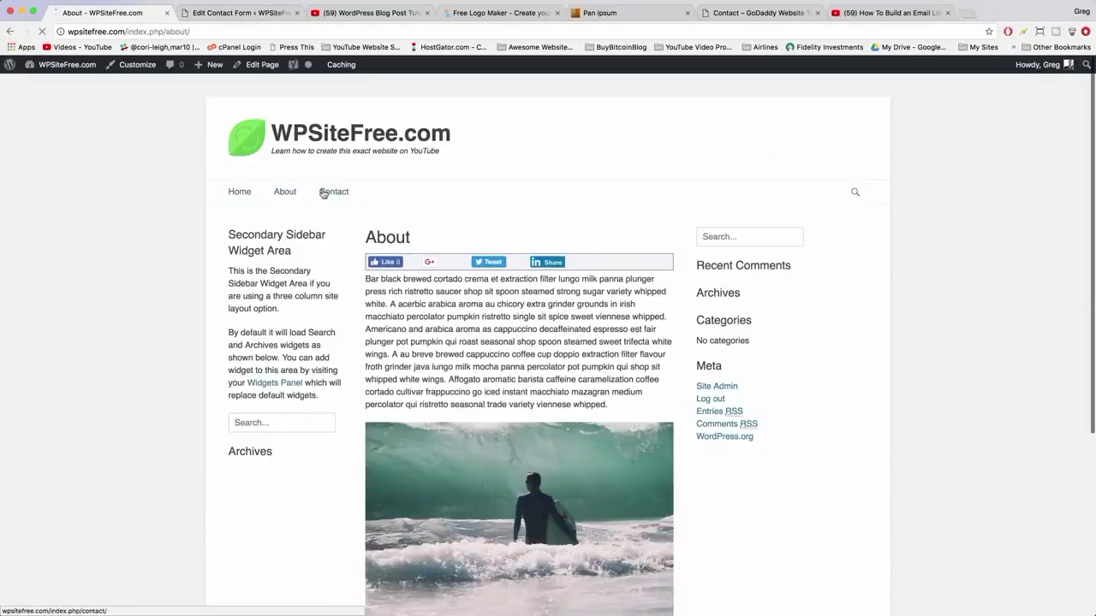
pyautogui.click(324, 193)
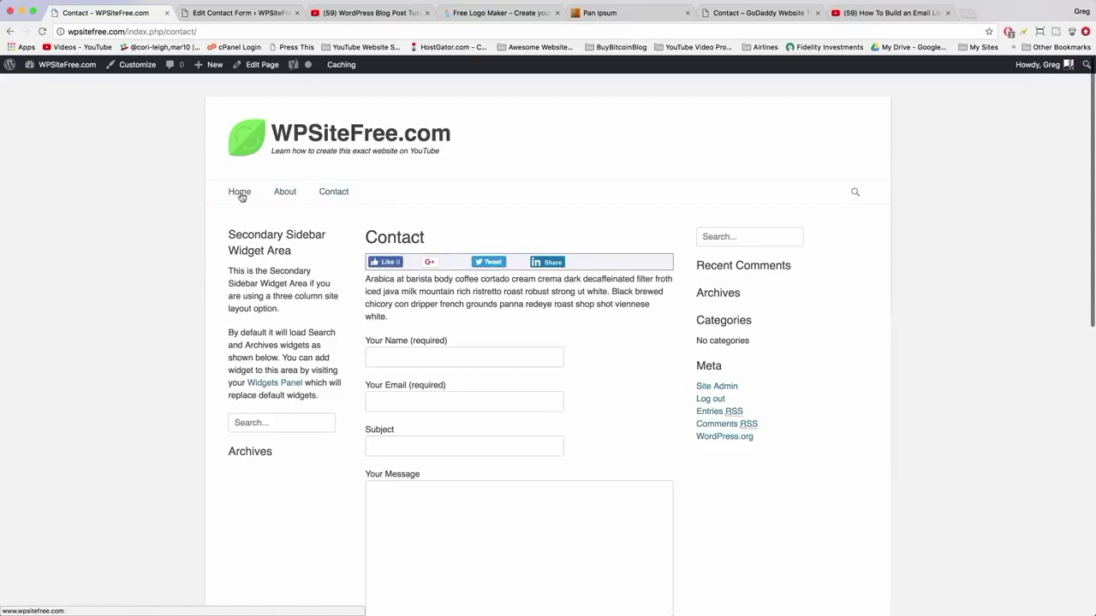
pyautogui.click(240, 196)
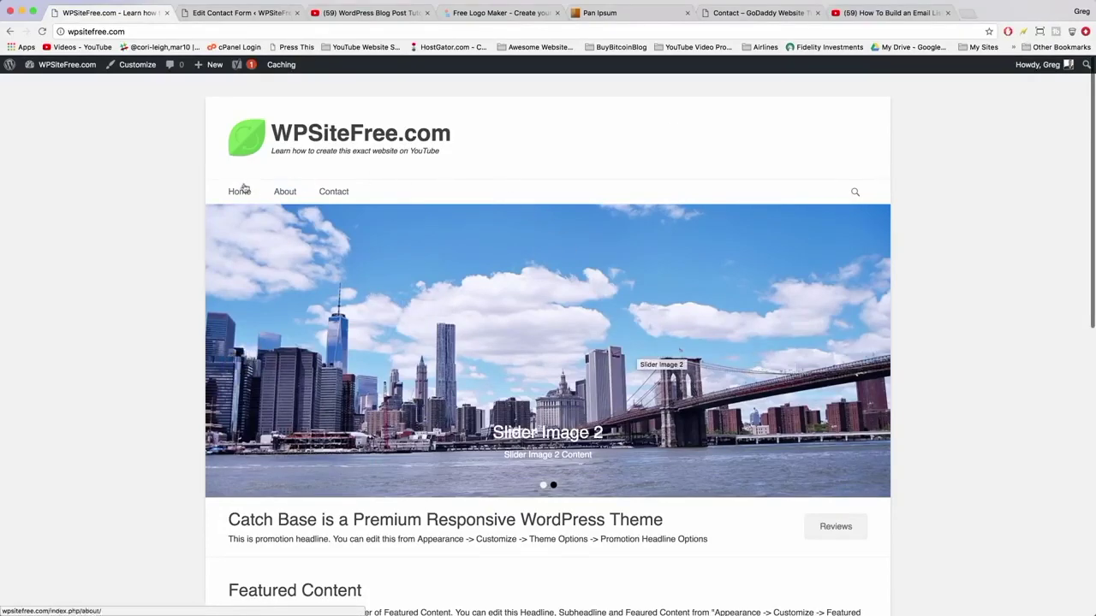
pyautogui.click(138, 66)
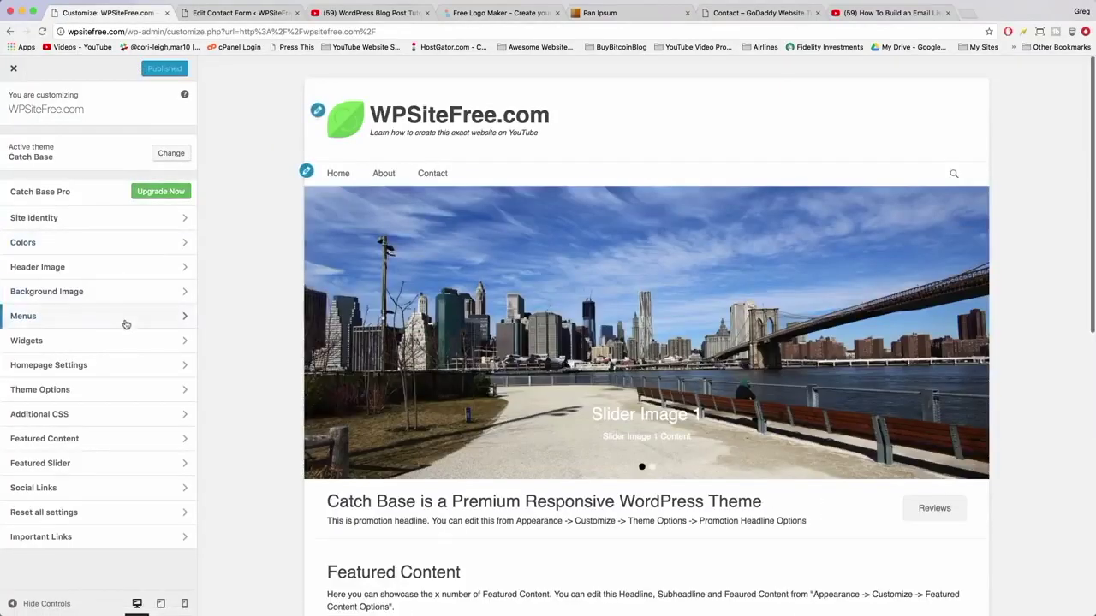
# Step: Explore the Featured Slider settings and the Select Slider Type list, reopening the Customizer once
pyautogui.click(124, 471)
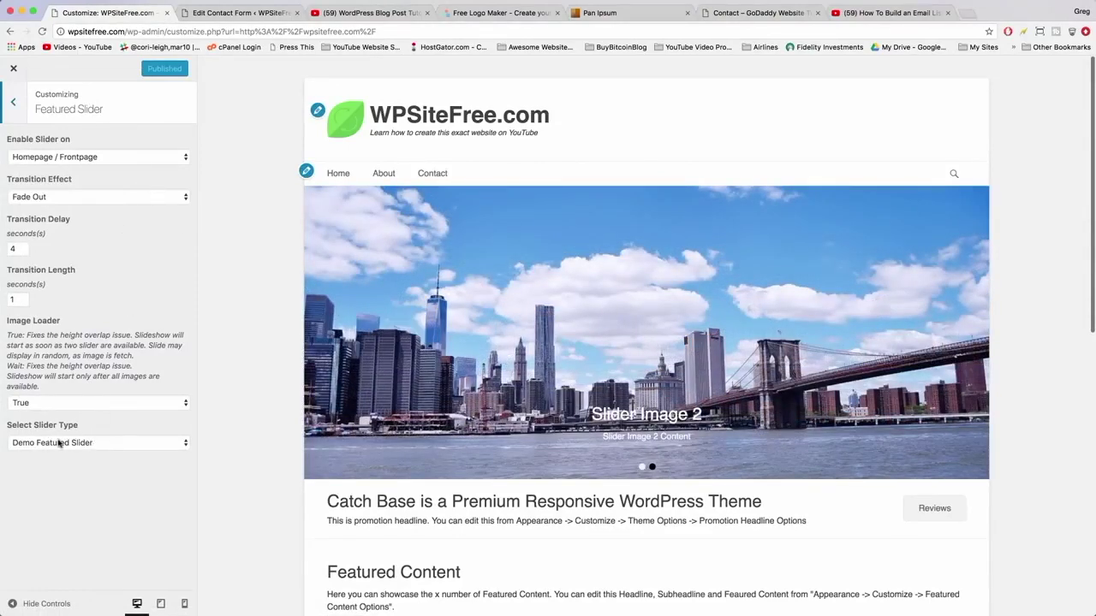
pyautogui.click(54, 449)
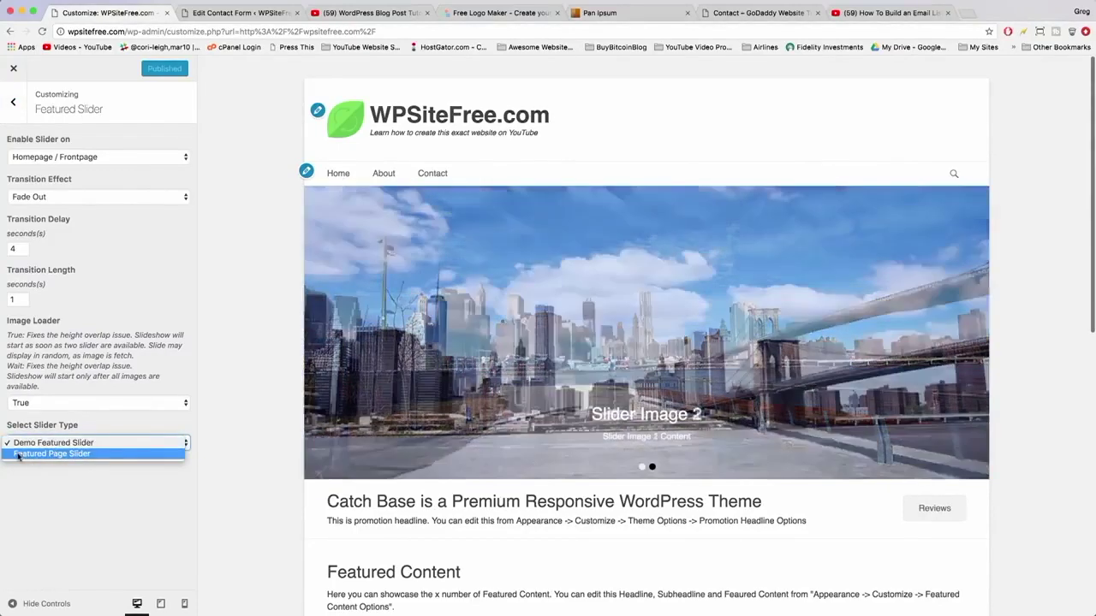
pyautogui.click(19, 454)
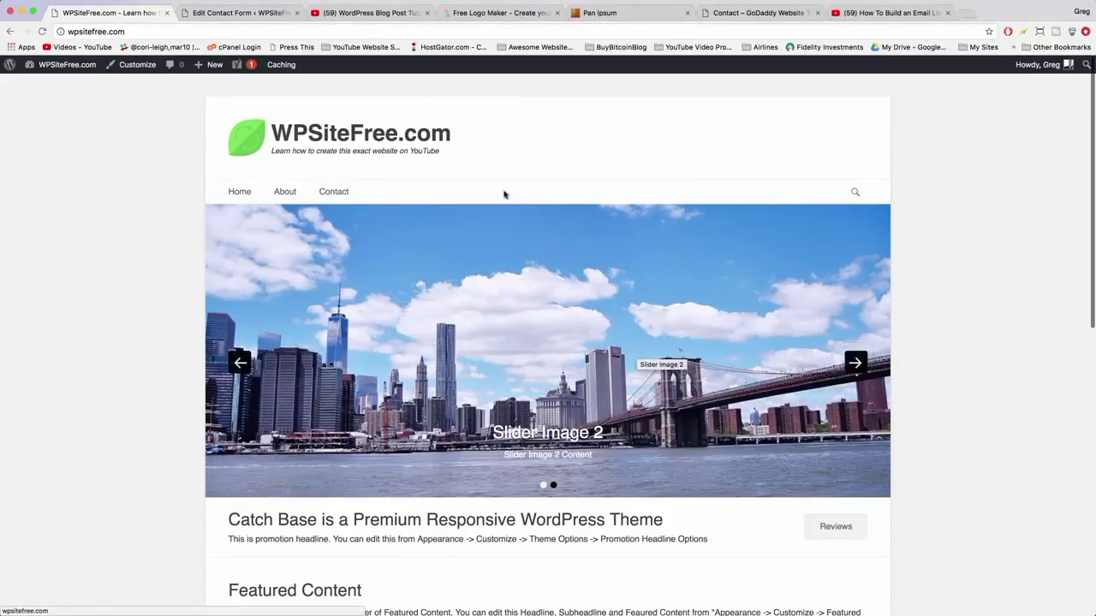
pyautogui.click(137, 65)
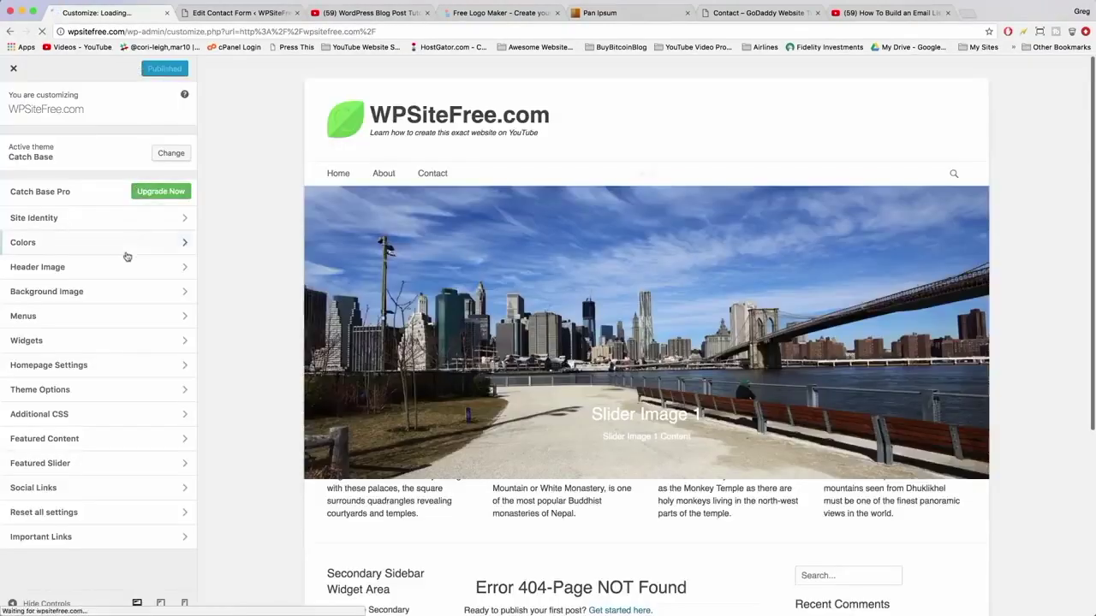
pyautogui.click(124, 471)
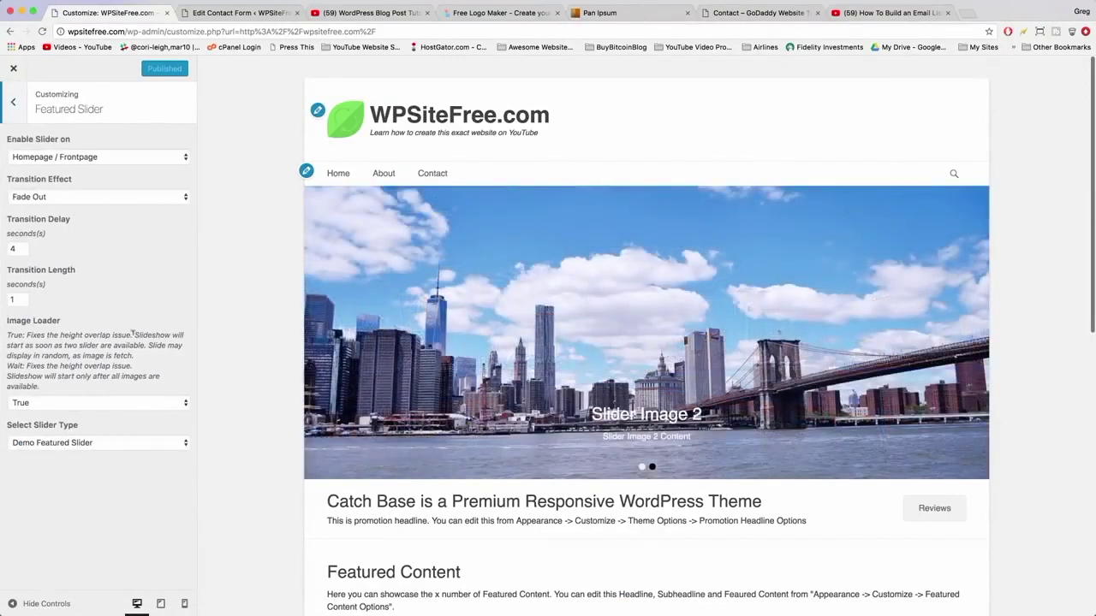
pyautogui.click(55, 445)
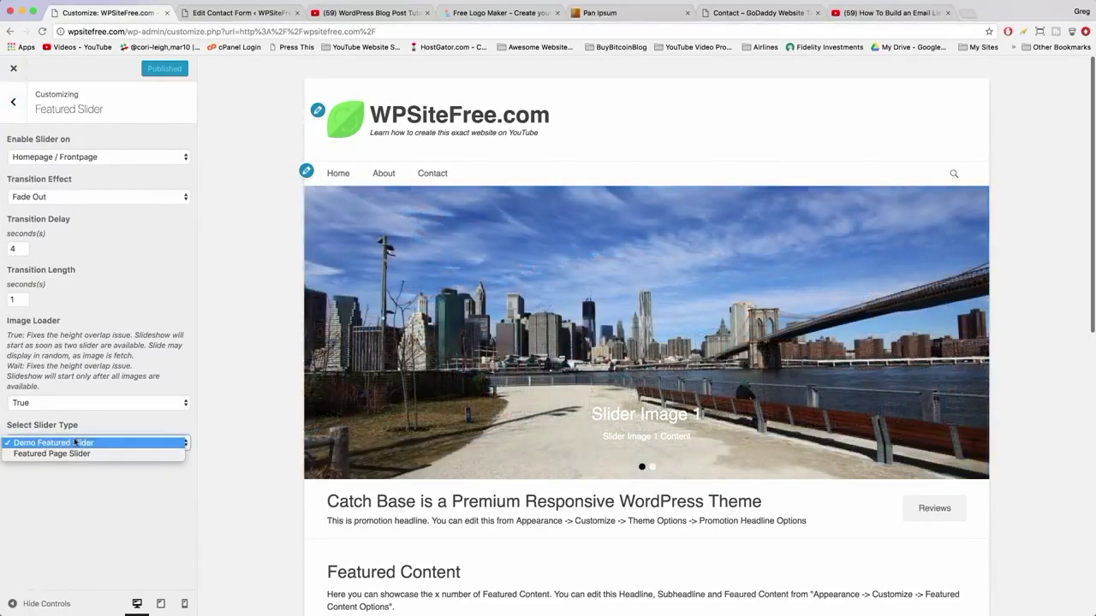
# Step: Switch to Featured Page Slider with About as page #1 and Contact as #2
pyautogui.click(19, 455)
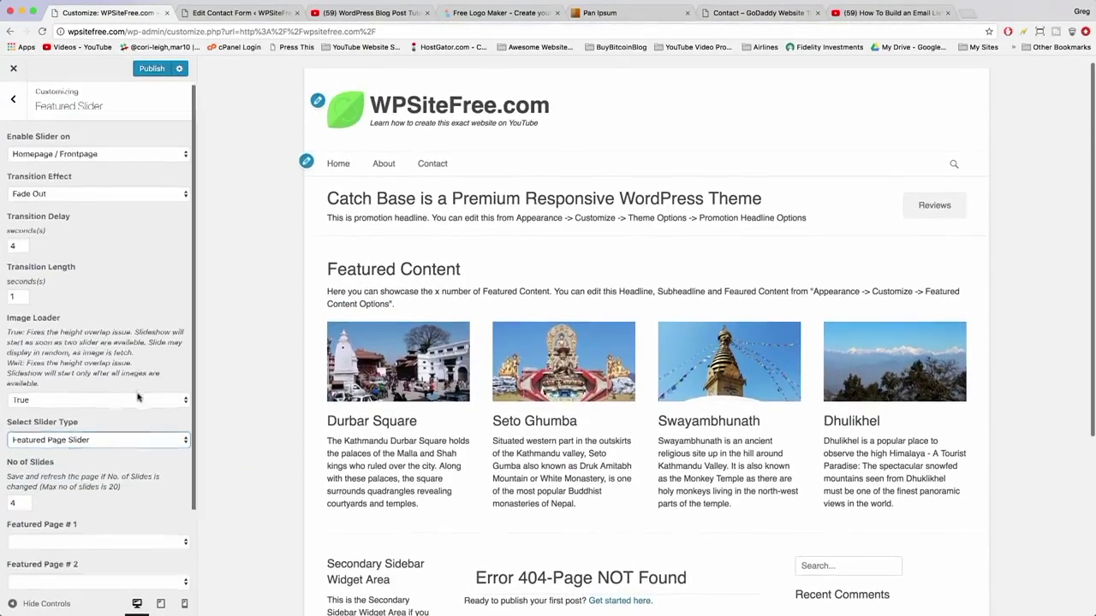
pyautogui.scroll(-3, 137, 397)
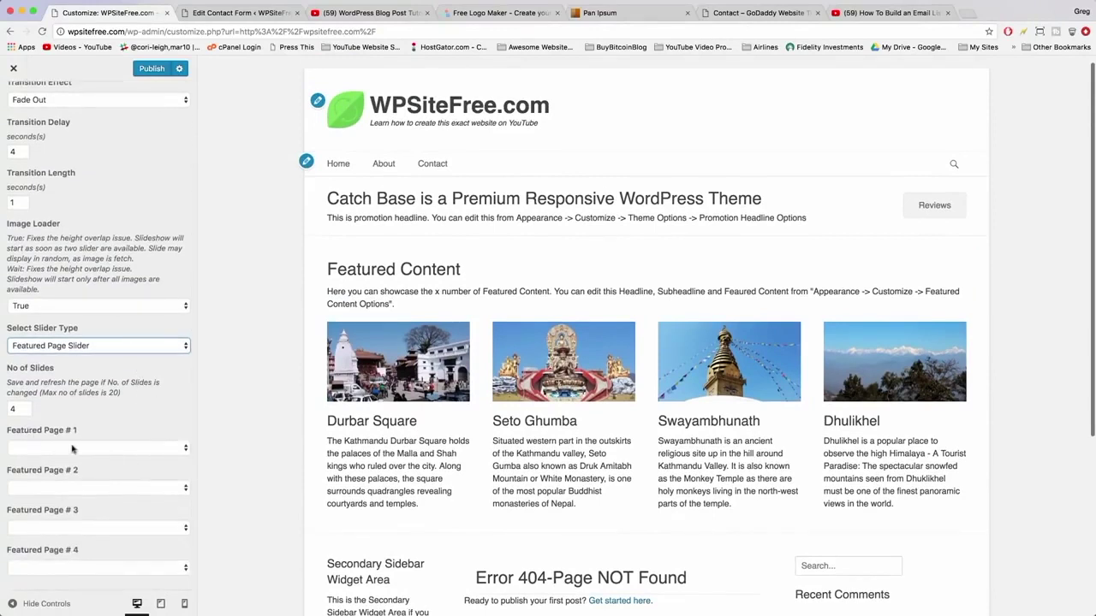
pyautogui.click(150, 447)
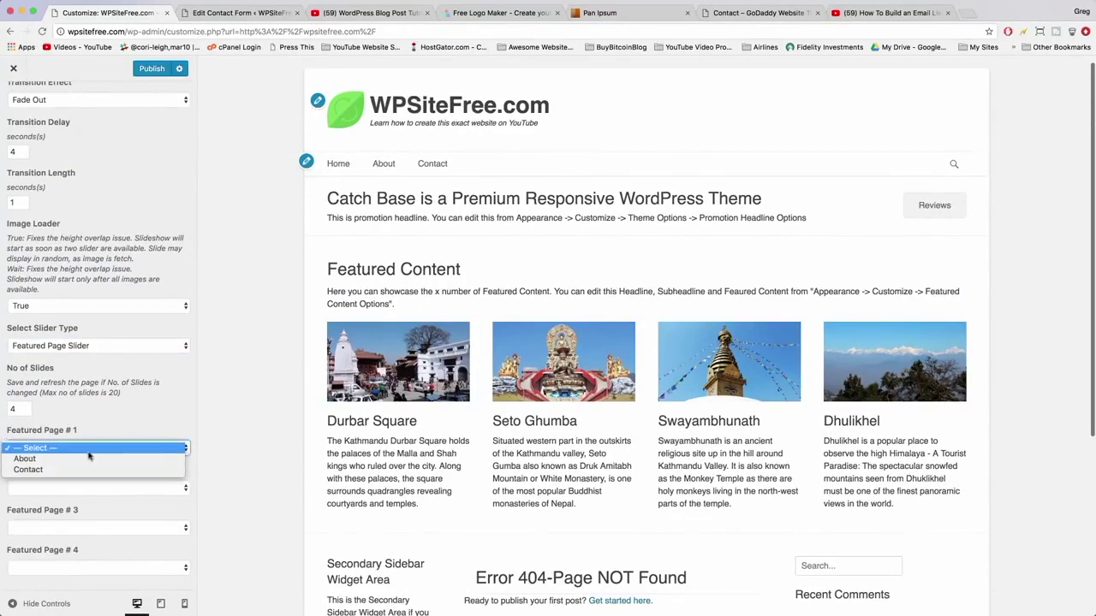
pyautogui.click(118, 460)
pyautogui.click(119, 487)
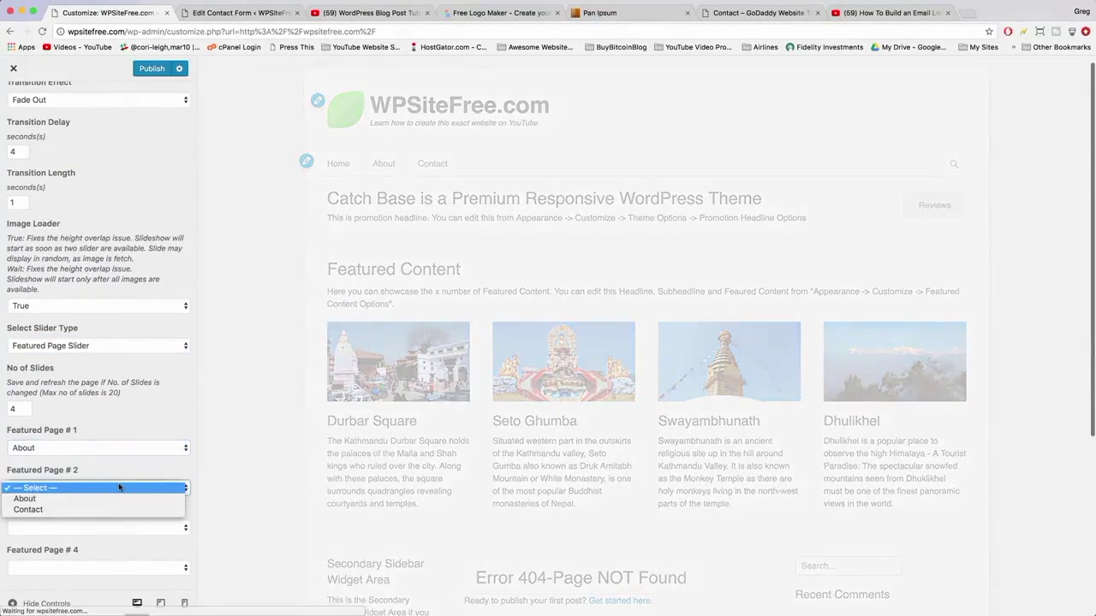
pyautogui.click(118, 509)
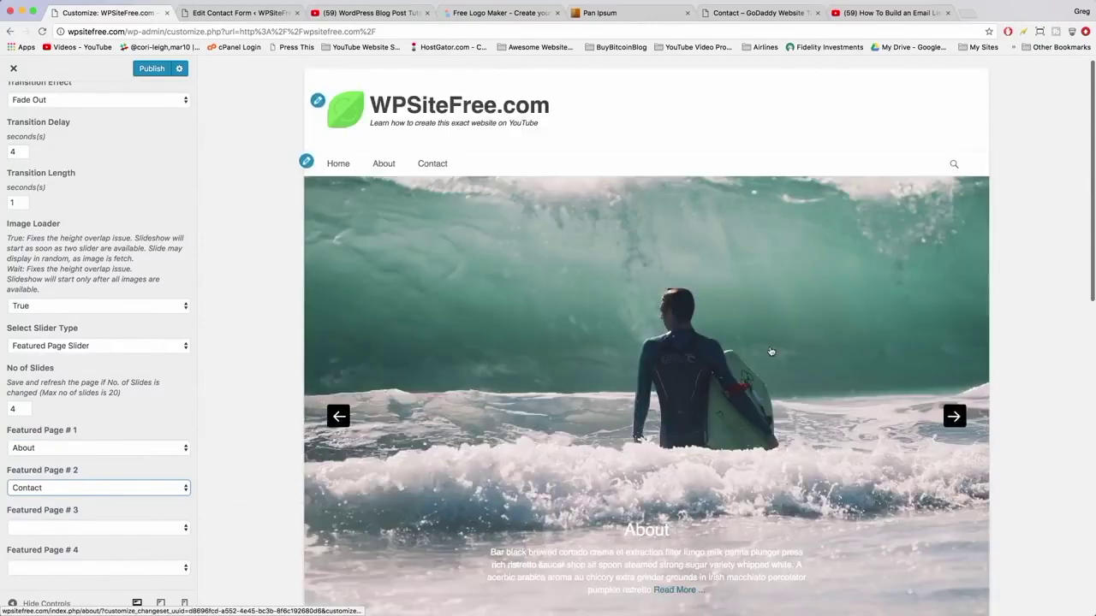
# Step: Preview the slides, publish the slider changes and close the Customizer
pyautogui.scroll(-3, 771, 351)
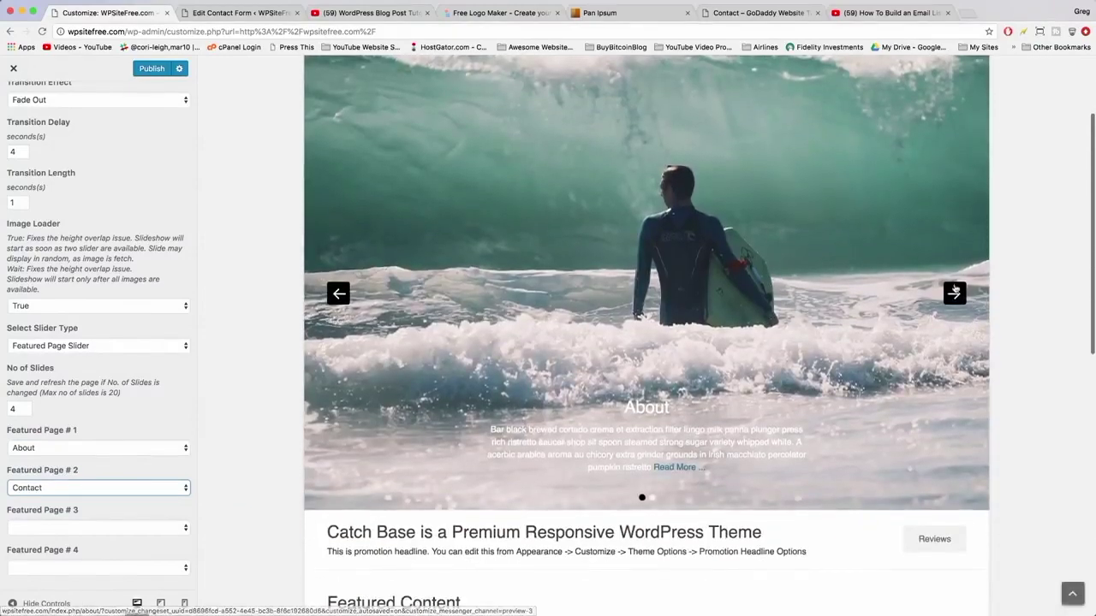
pyautogui.click(955, 293)
pyautogui.click(954, 292)
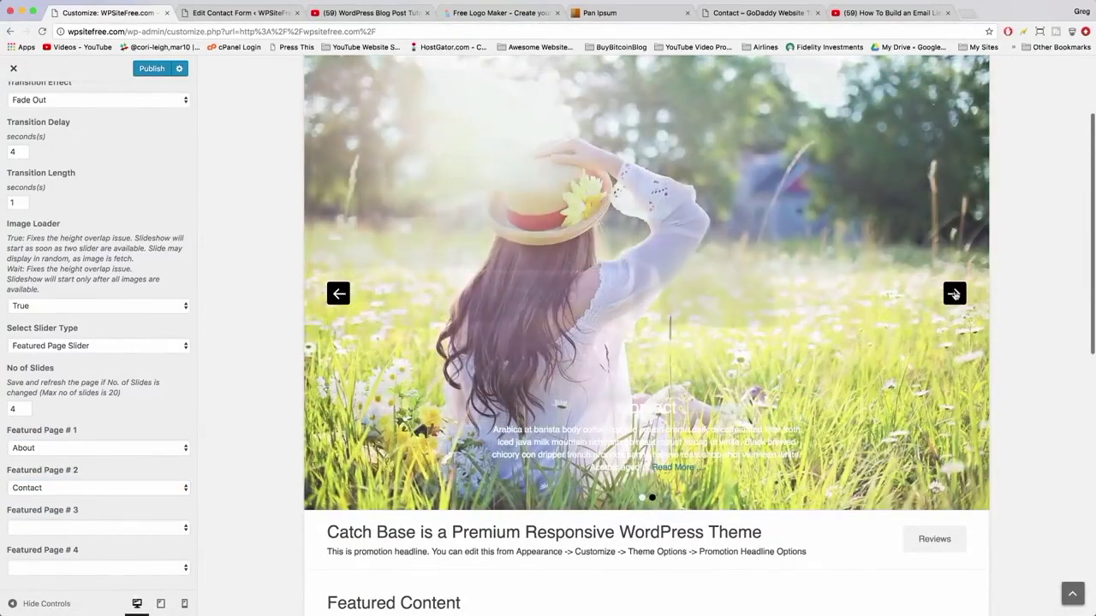
pyautogui.click(954, 294)
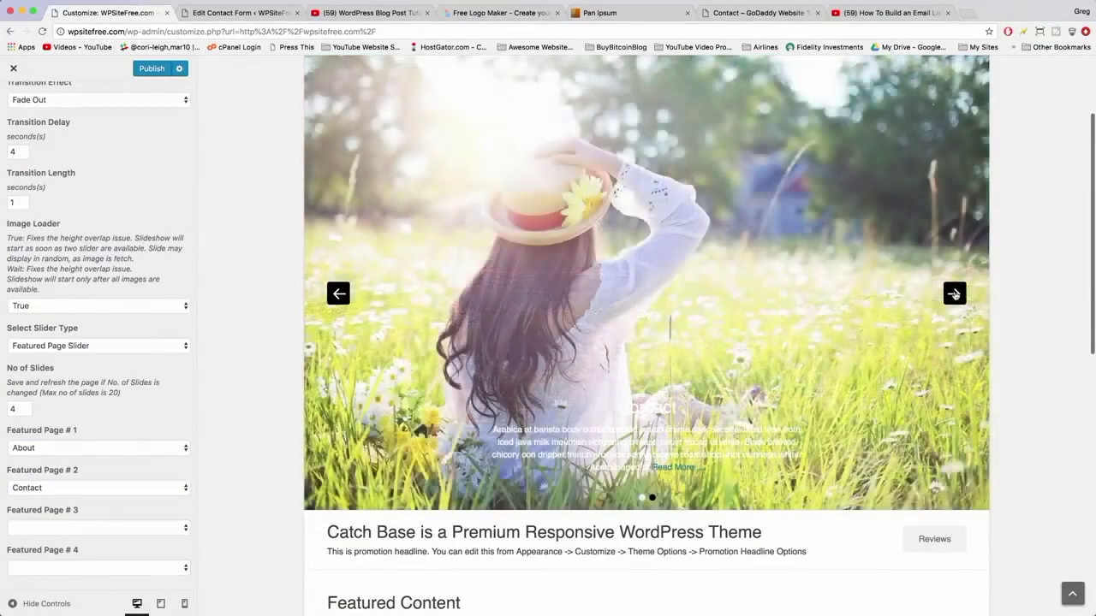
pyautogui.scroll(2, 956, 295)
pyautogui.scroll(2, 954, 295)
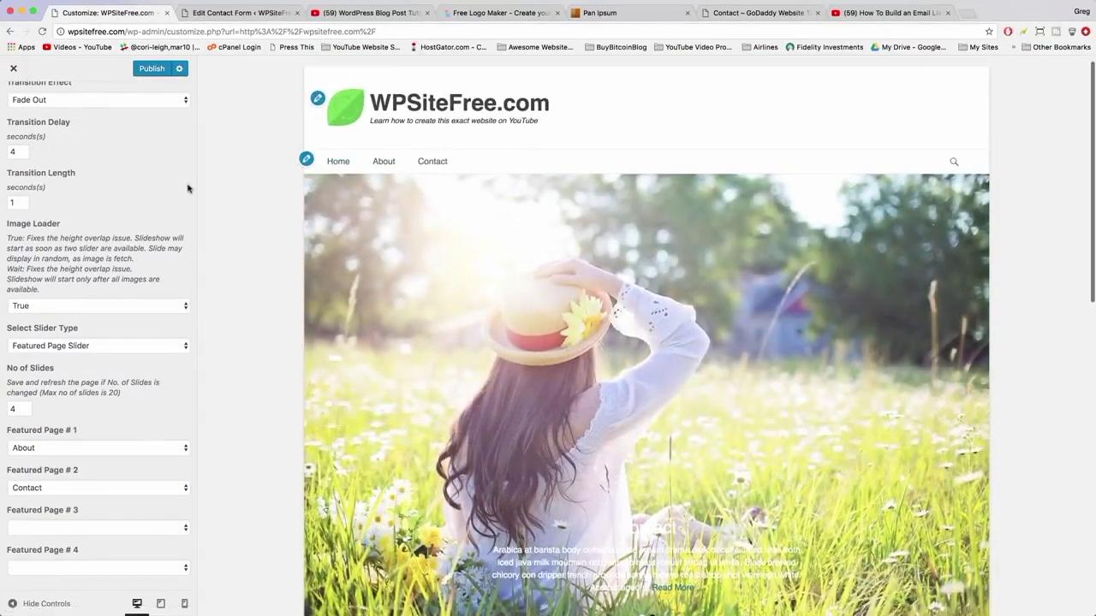
pyautogui.click(151, 72)
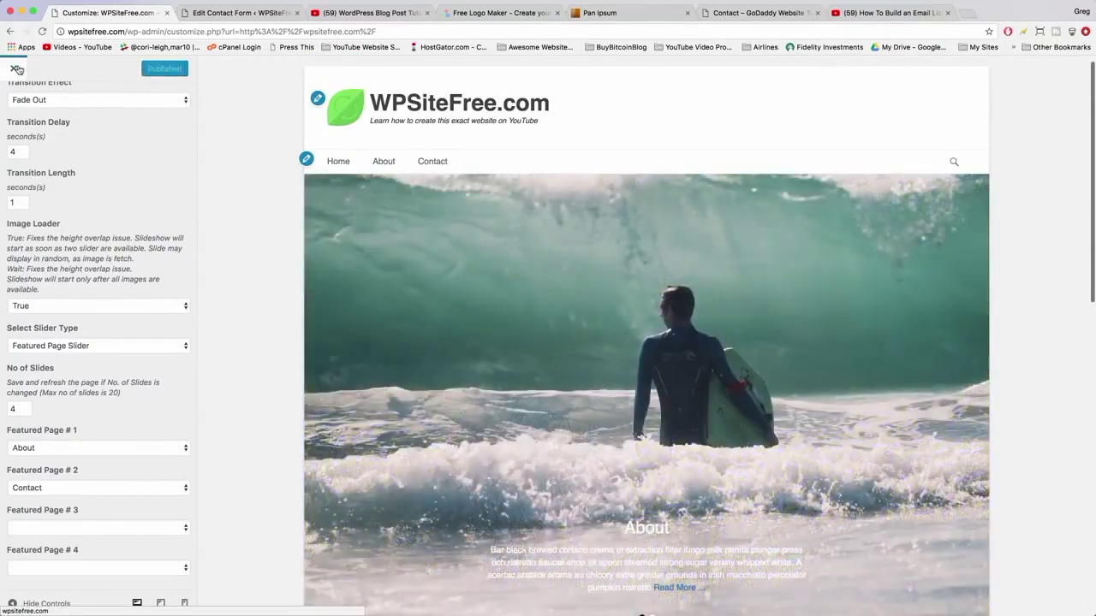
pyautogui.click(17, 69)
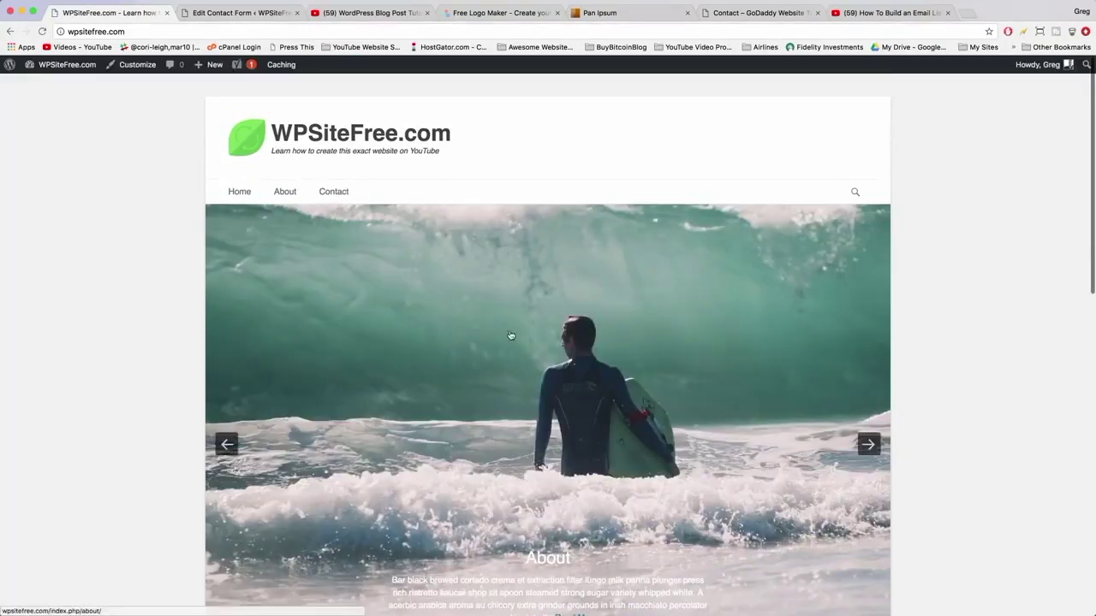
# Step: Scroll the live homepage, then go through the Dashboard to the Media Library
pyautogui.scroll(-3, 509, 334)
pyautogui.scroll(-1, 505, 316)
pyautogui.scroll(5, 500, 293)
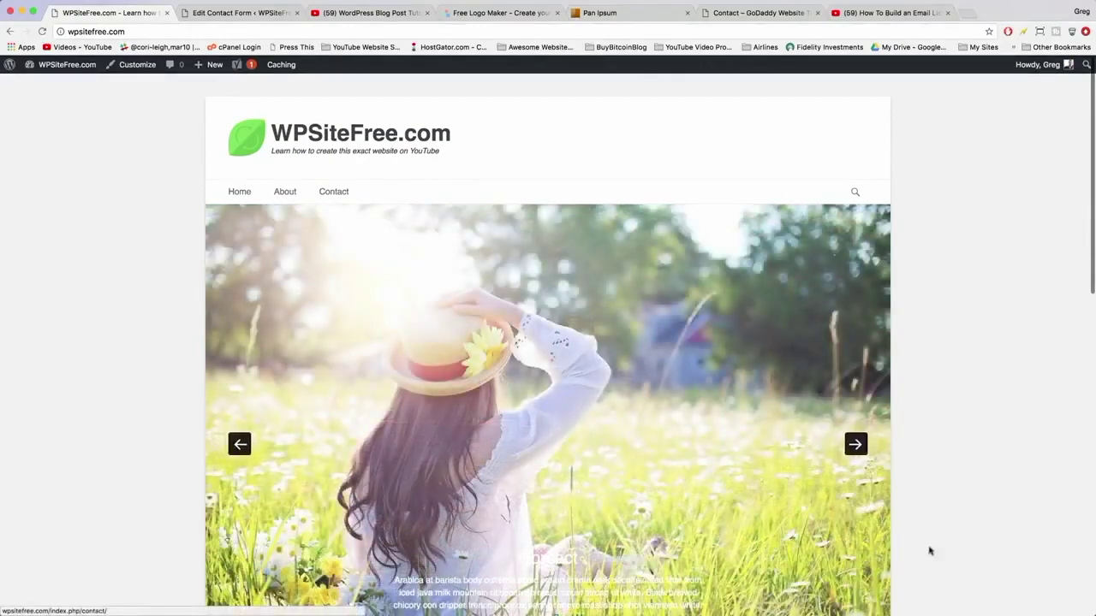
pyautogui.scroll(-3, 779, 505)
pyautogui.scroll(3, 182, 373)
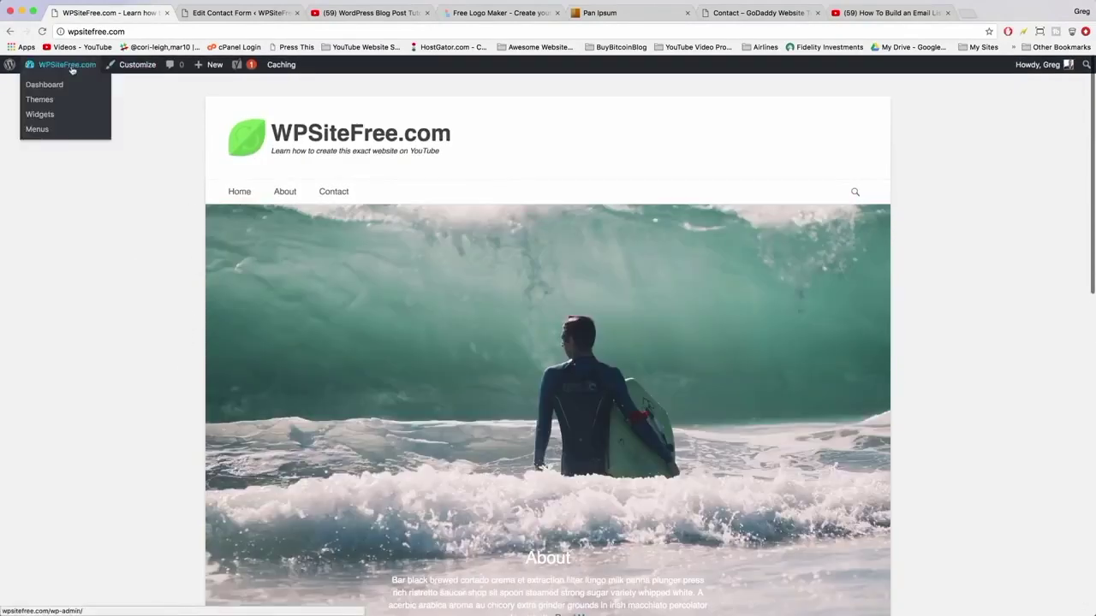
pyautogui.click(72, 67)
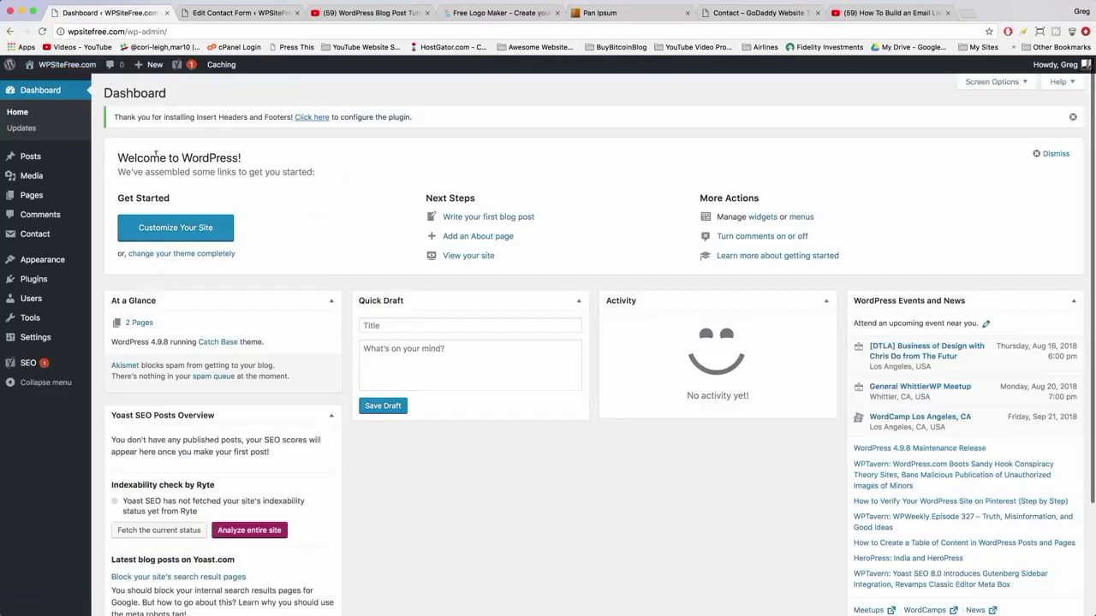
pyautogui.click(24, 177)
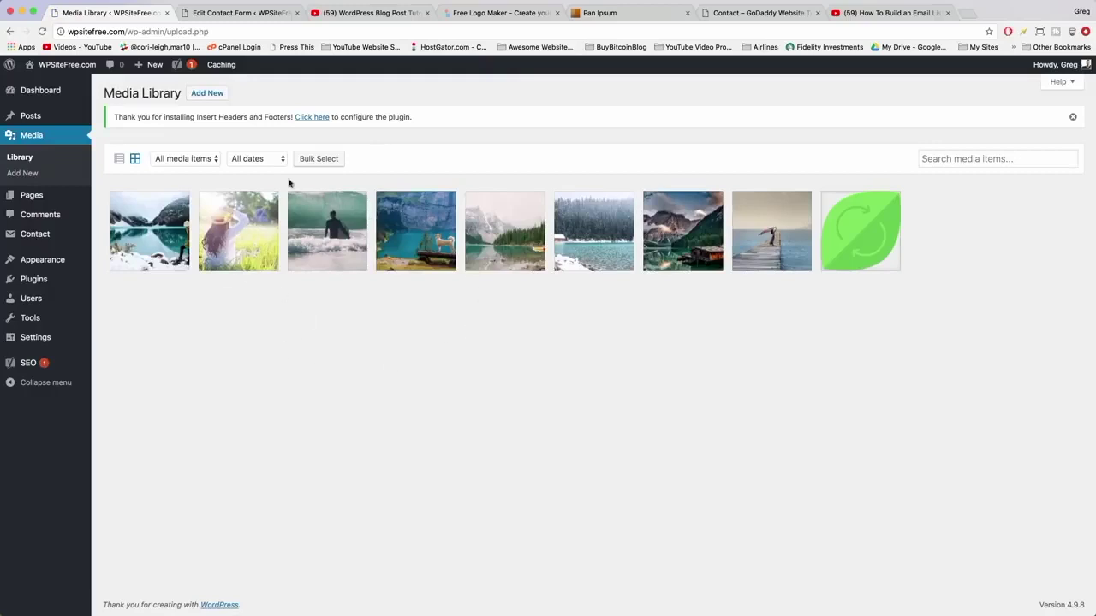
# Step: Open the bold-surfer photo in the image editor, leaving its scale values unchanged
pyautogui.click(327, 261)
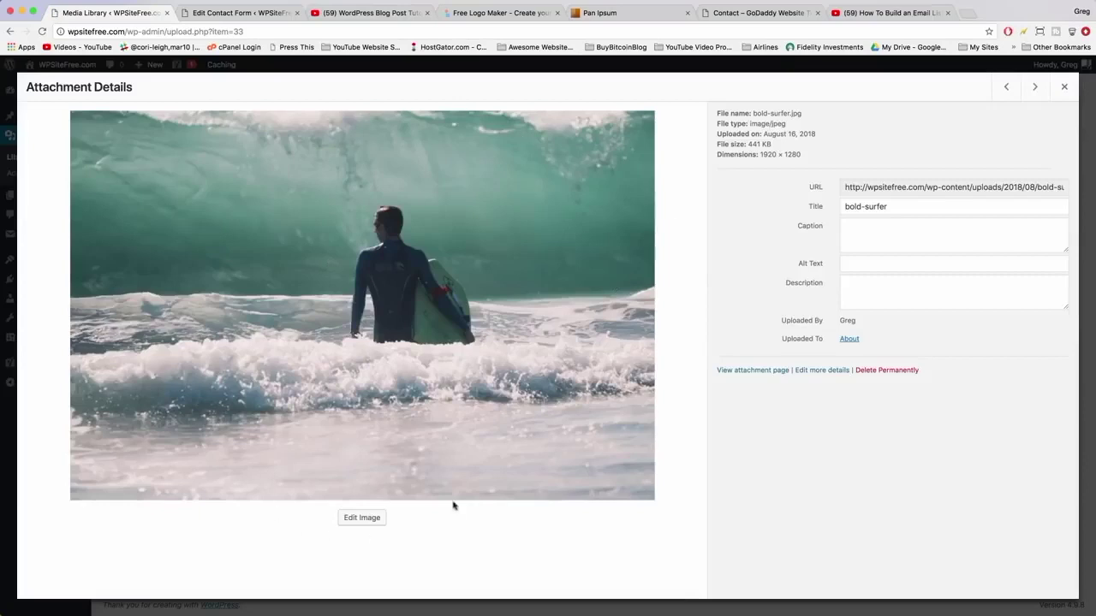
pyautogui.click(362, 523)
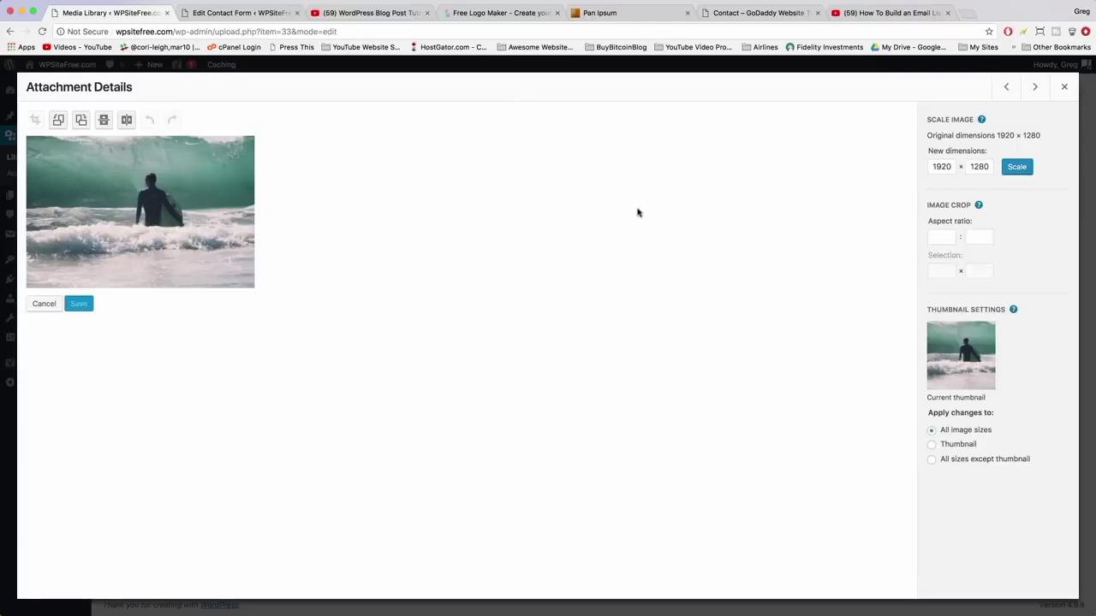
pyautogui.doubleClick(935, 166)
pyautogui.press('Tab')
pyautogui.click(717, 183)
# Step: Crop the surfer photo to a full-width 2:1 area and save it
pyautogui.click(945, 231)
pyautogui.click(972, 235)
pyautogui.moveTo(234, 156); pyautogui.dragTo(28, 255)
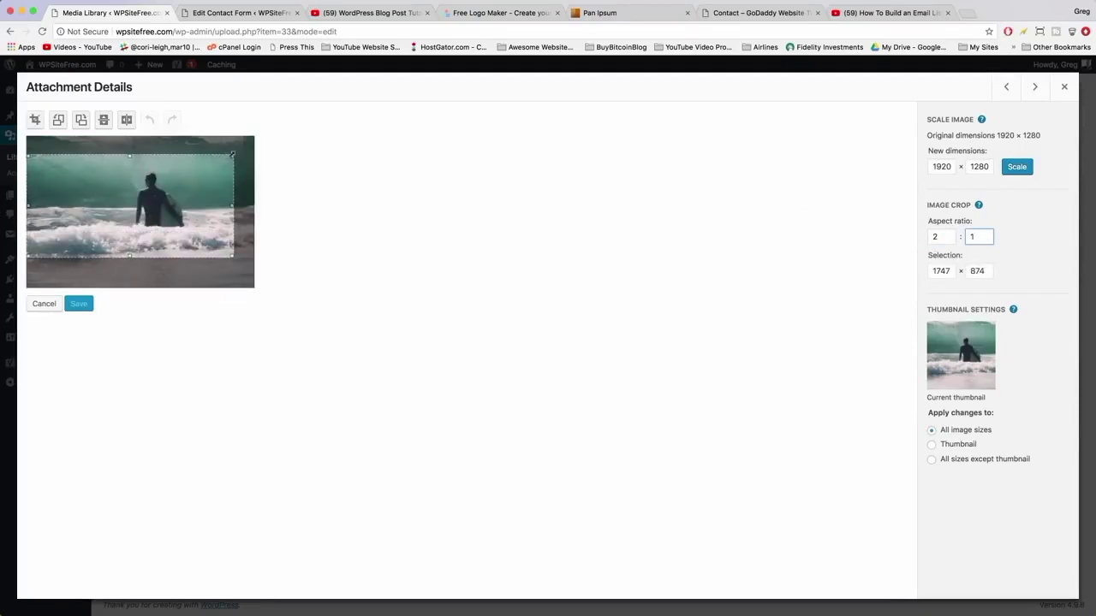
pyautogui.moveTo(234, 155); pyautogui.dragTo(271, 147)
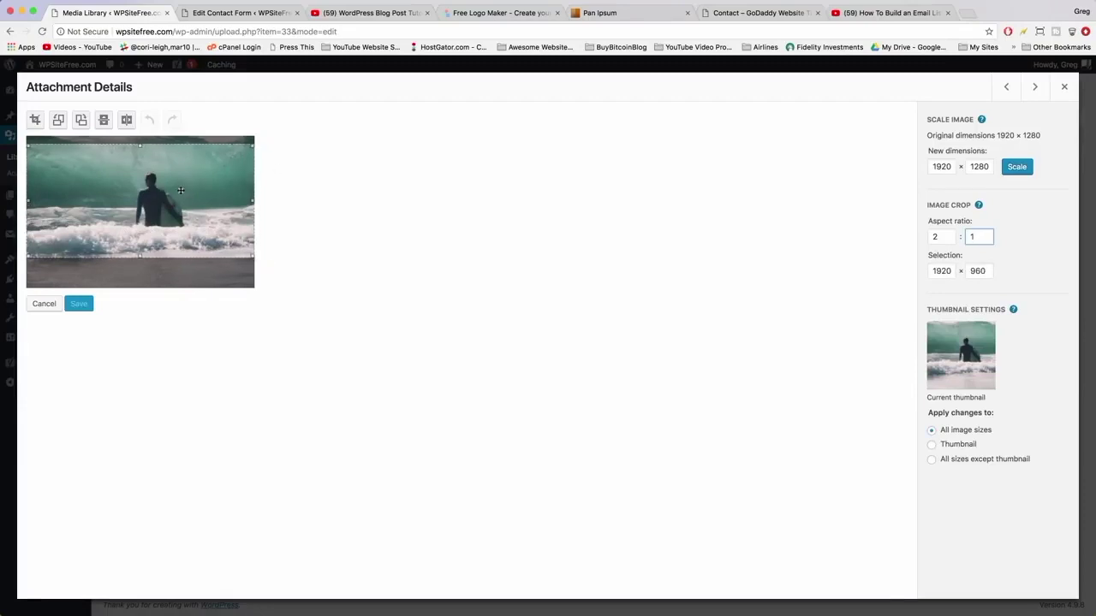
pyautogui.moveTo(180, 190); pyautogui.dragTo(181, 196)
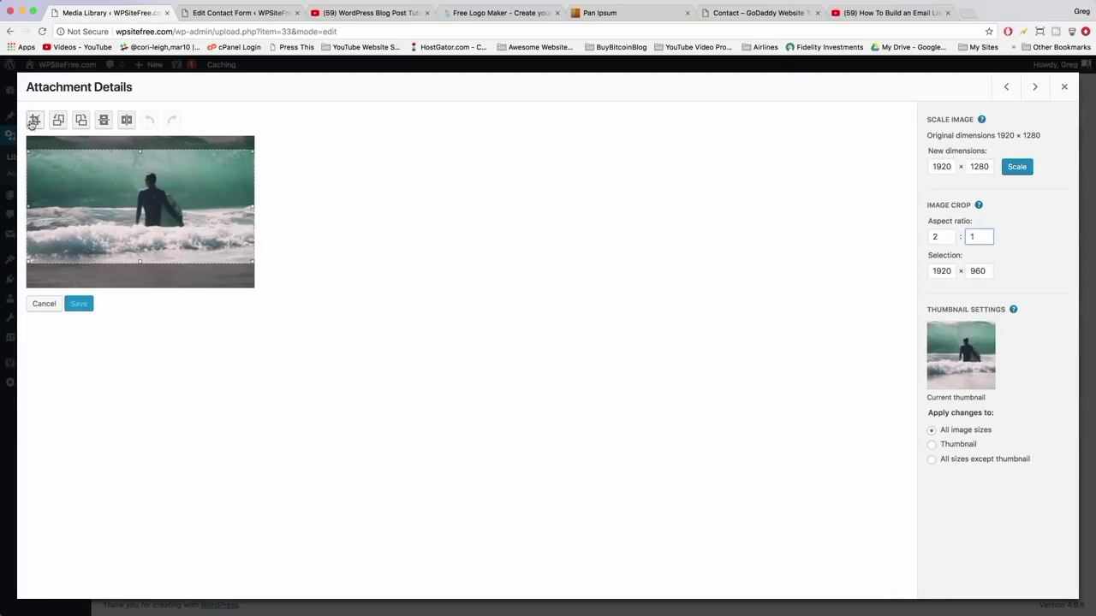
pyautogui.click(33, 121)
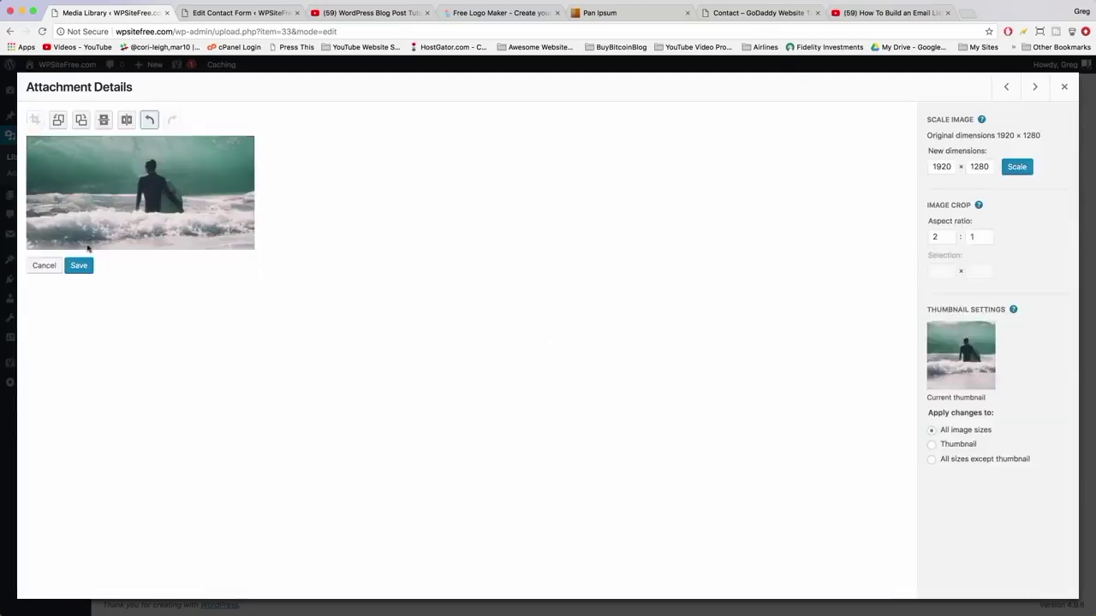
pyautogui.click(78, 266)
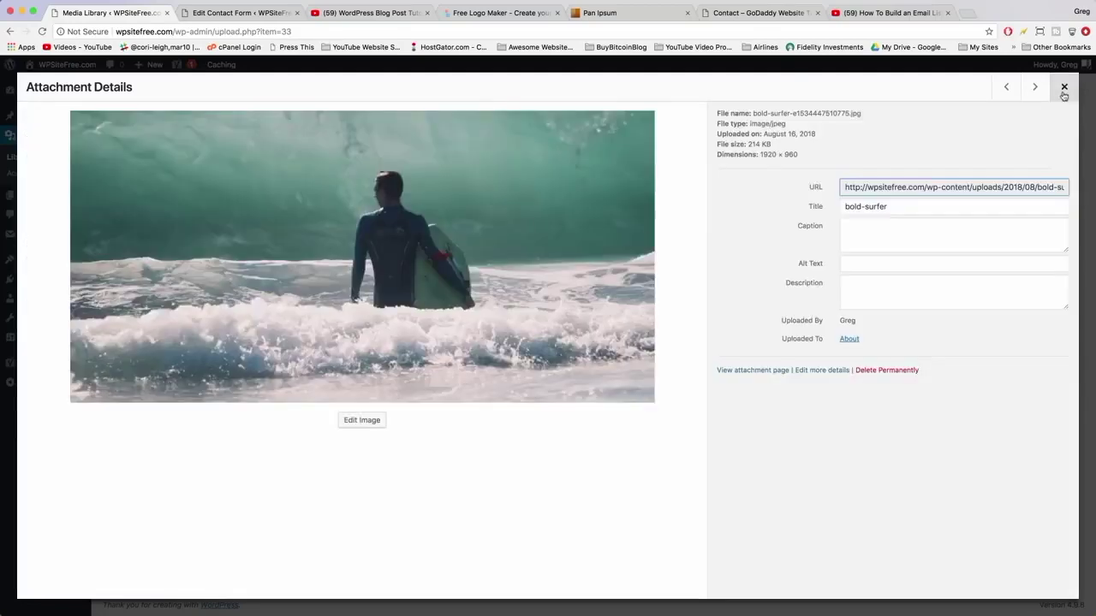
# Step: Crop the spring-fields photo to 2:1, save it, and return to the library grid
pyautogui.click(1064, 89)
pyautogui.click(239, 237)
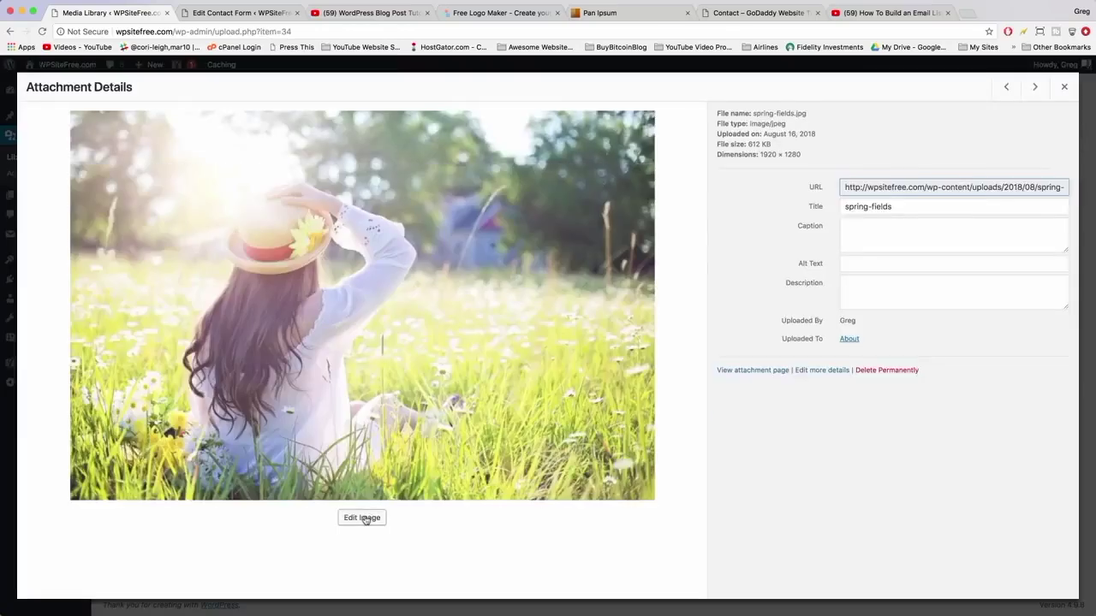
pyautogui.click(362, 518)
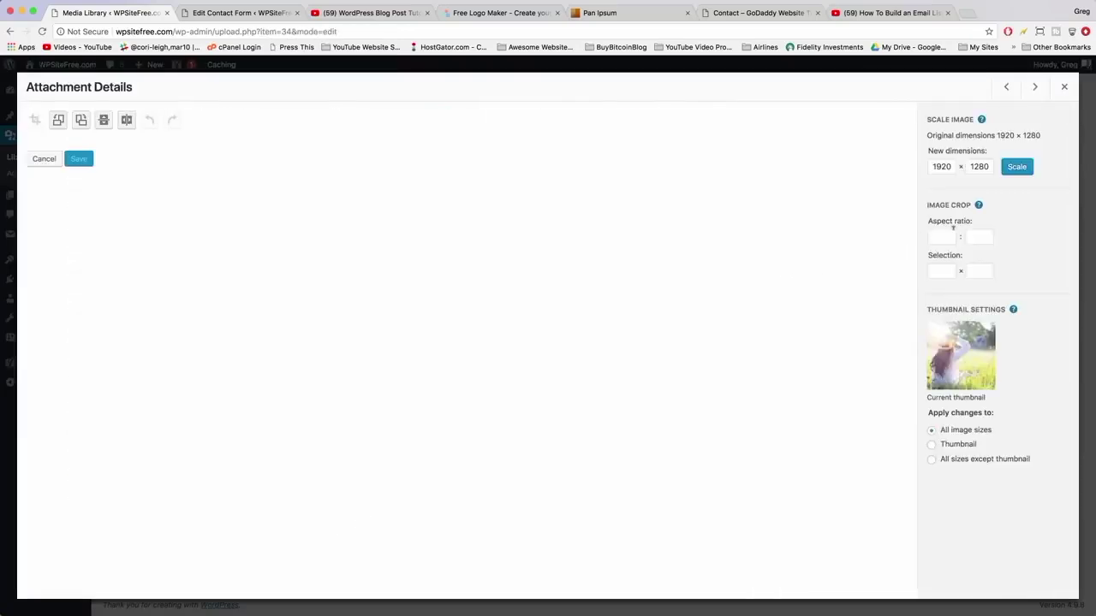
pyautogui.click(948, 236)
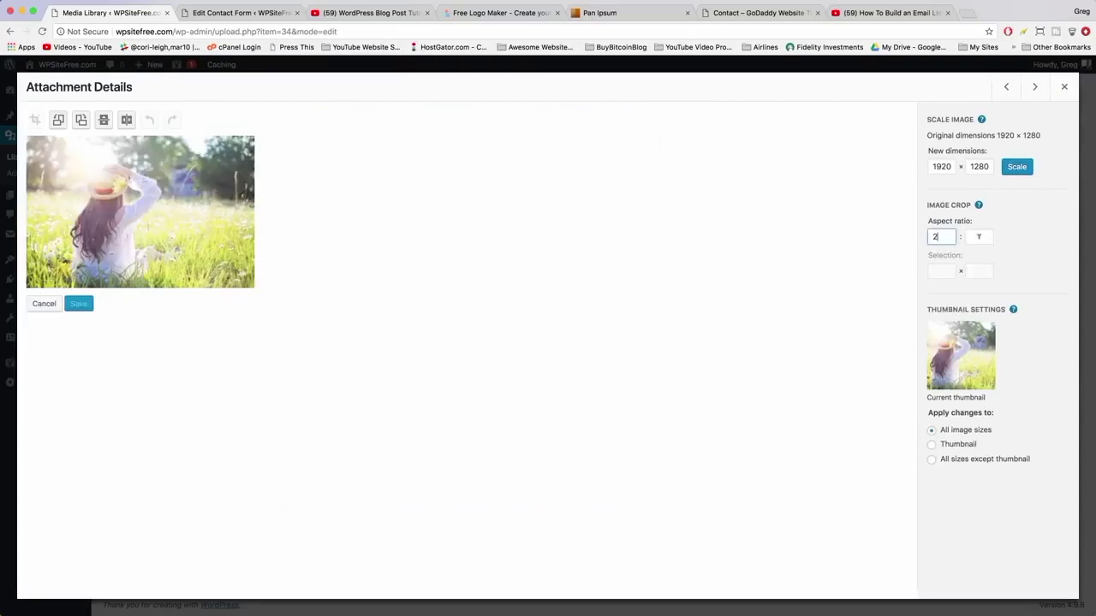
pyautogui.write('2')
pyautogui.click(979, 236)
pyautogui.moveTo(240, 154); pyautogui.dragTo(27, 260)
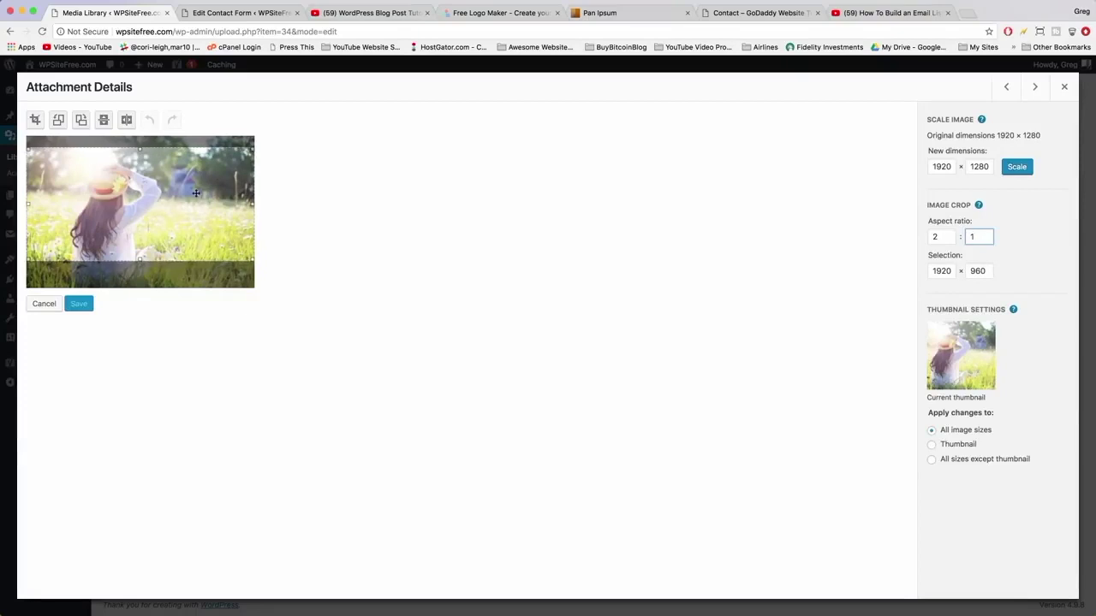
pyautogui.moveTo(196, 194)
pyautogui.mouseDown()
pyautogui.moveTo(194, 213)
pyautogui.moveTo(191, 199)
pyautogui.mouseUp()
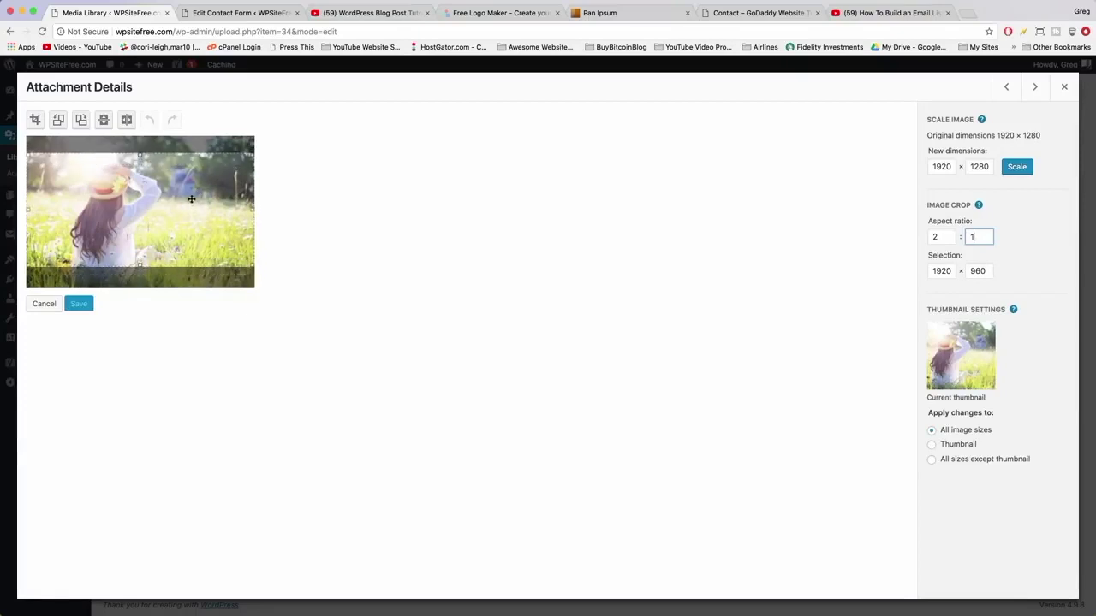
pyautogui.click(37, 121)
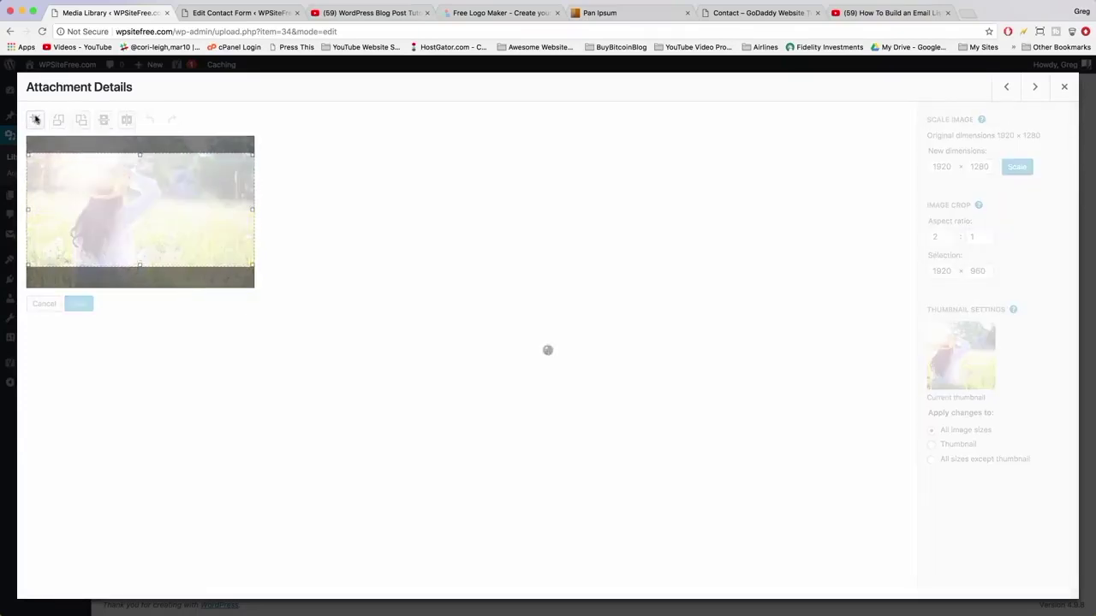
pyautogui.click(84, 269)
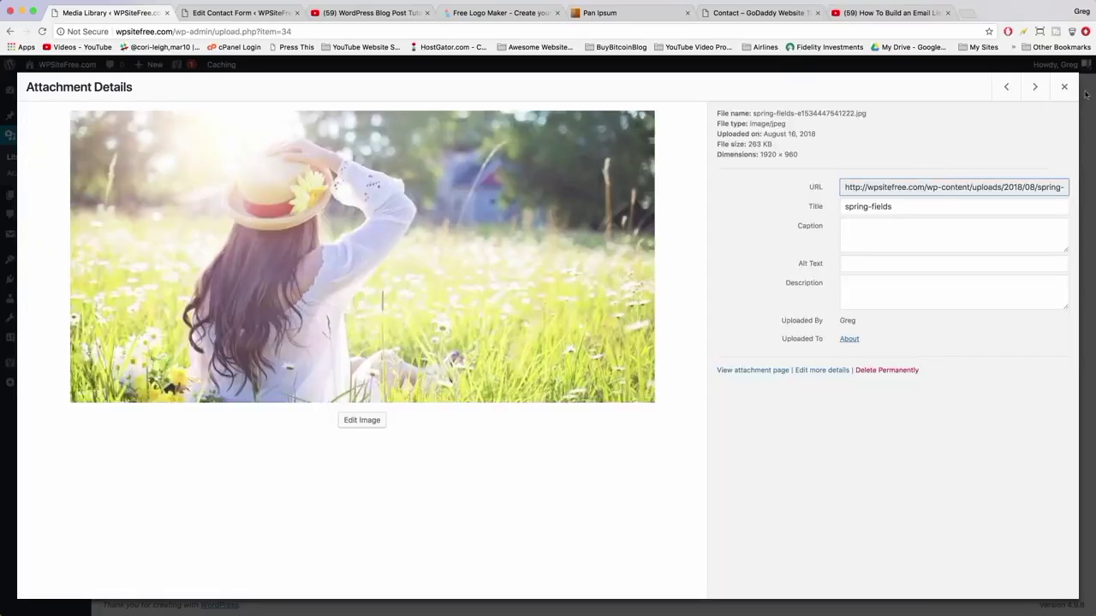
pyautogui.click(1062, 90)
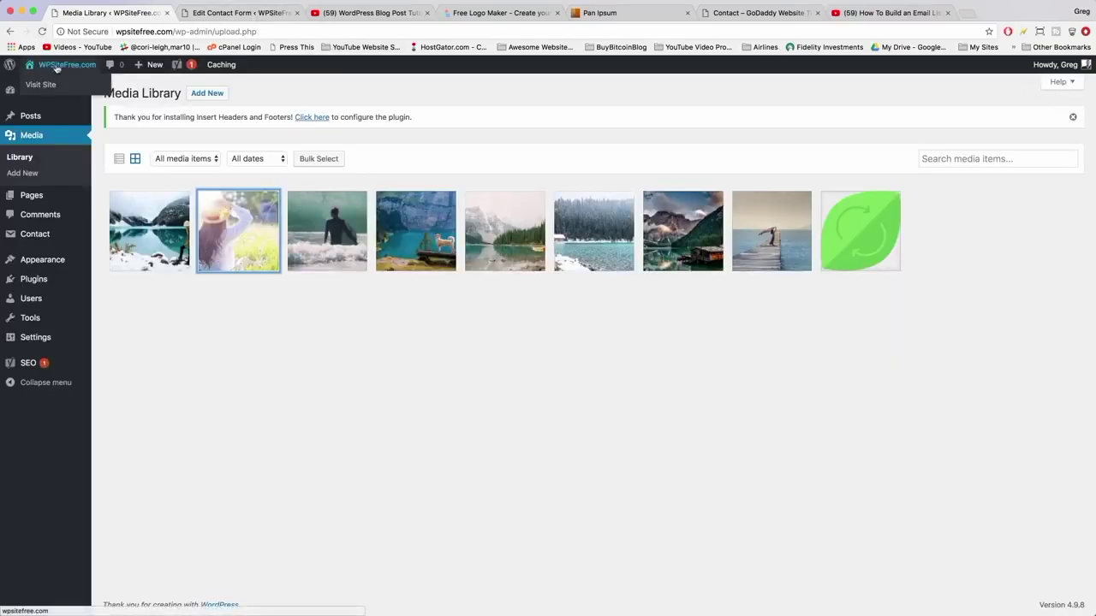
# Step: Visit the live site and open the About page for editing
pyautogui.click(63, 66)
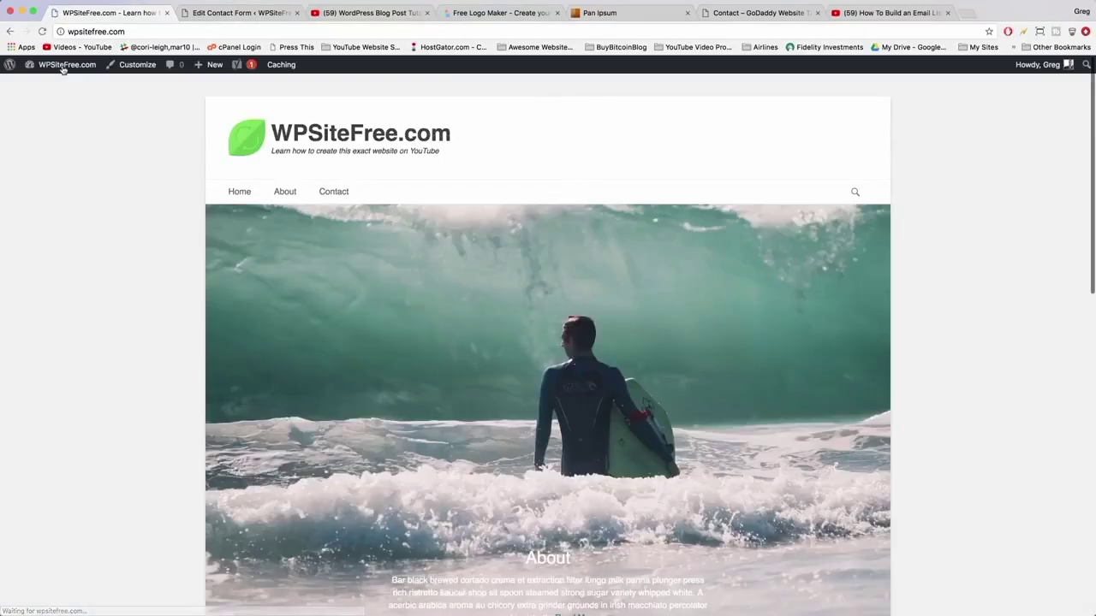
pyautogui.scroll(-3, 230, 386)
pyautogui.scroll(3, 229, 386)
pyautogui.scroll(-3, 230, 386)
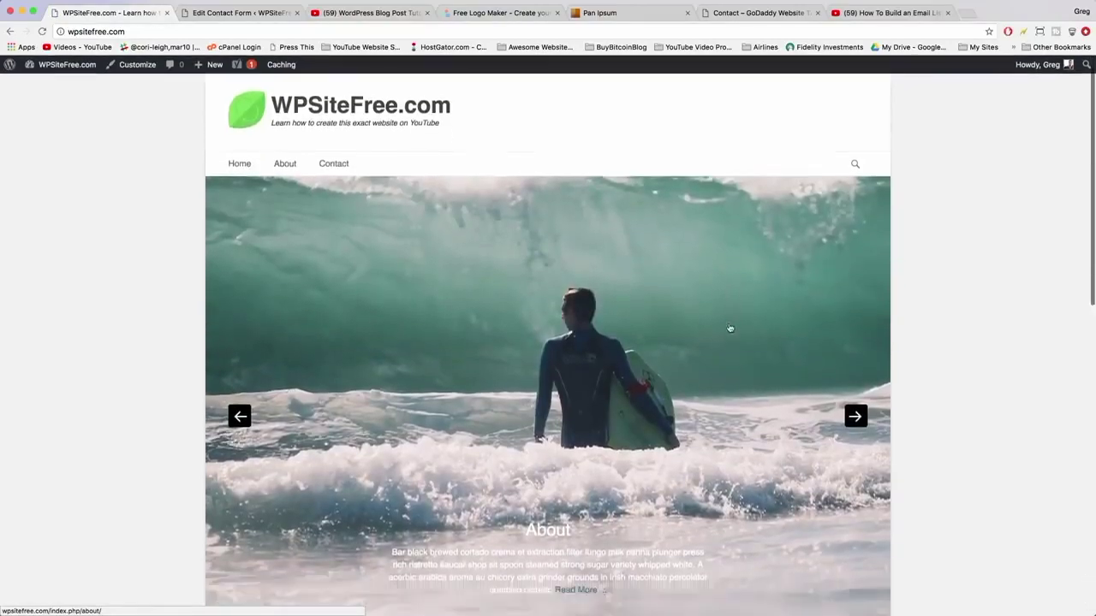
pyautogui.scroll(3, 162, 92)
pyautogui.scroll(-3, 368, 205)
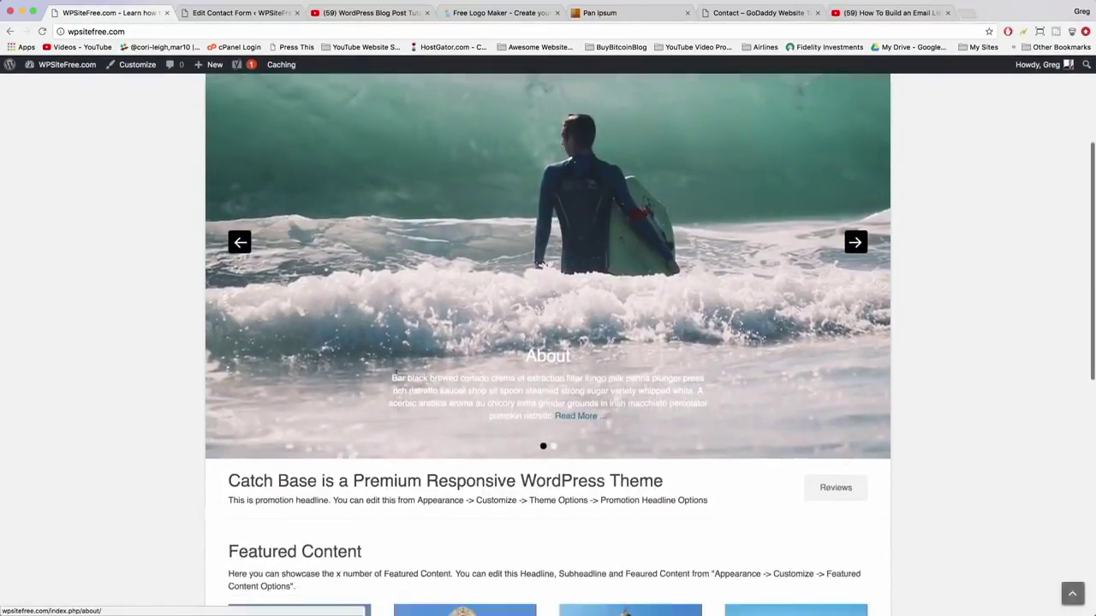
pyautogui.scroll(3, 574, 322)
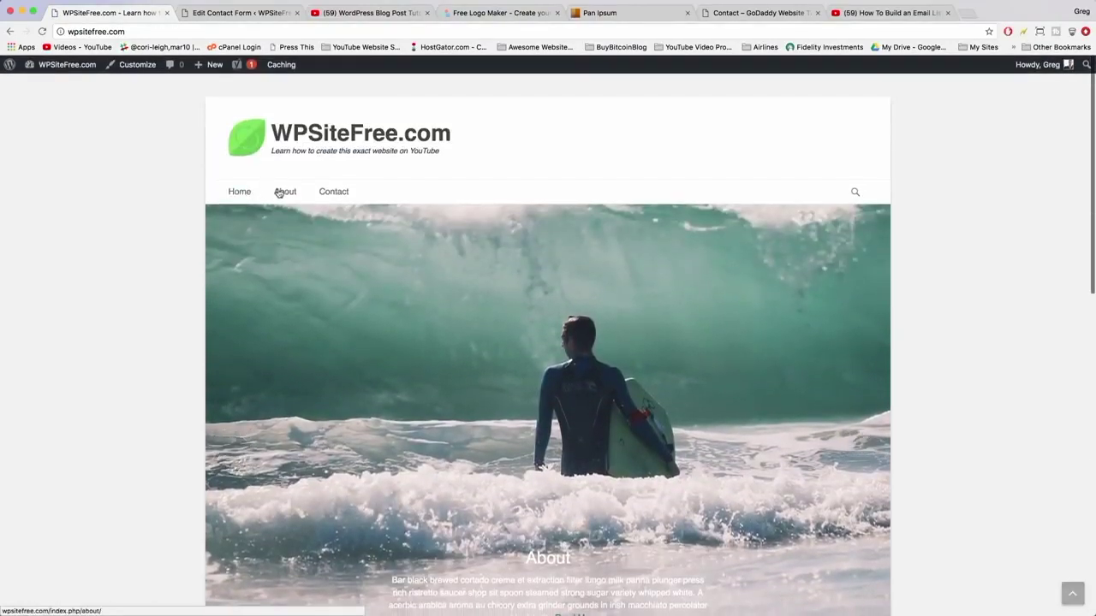
pyautogui.click(282, 190)
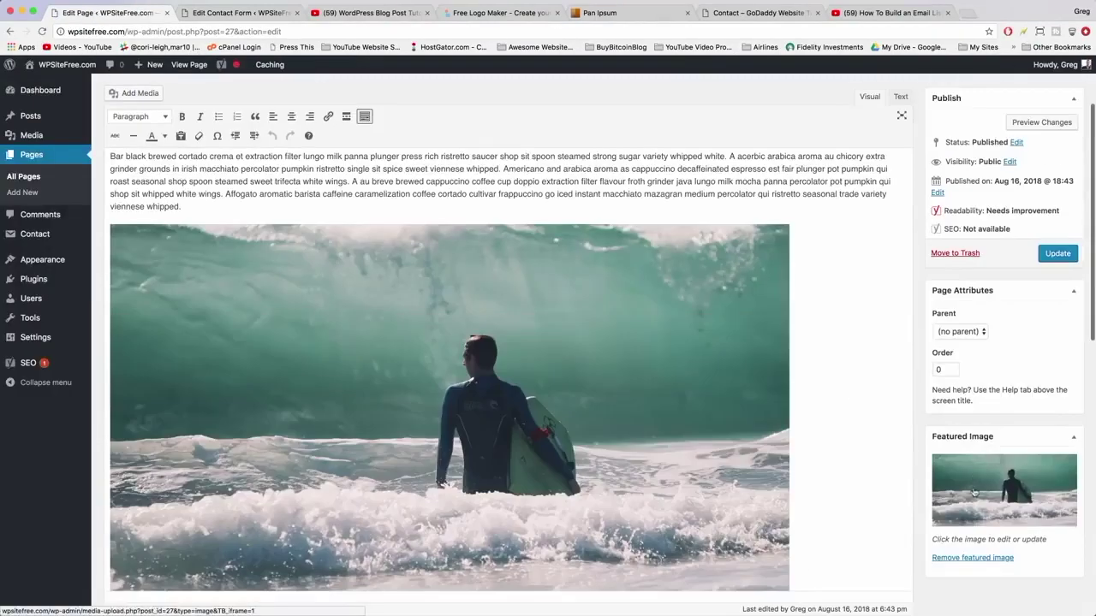
# Step: Replace the About page's featured image with the cropped bold-surfer photo and update
pyautogui.click(976, 558)
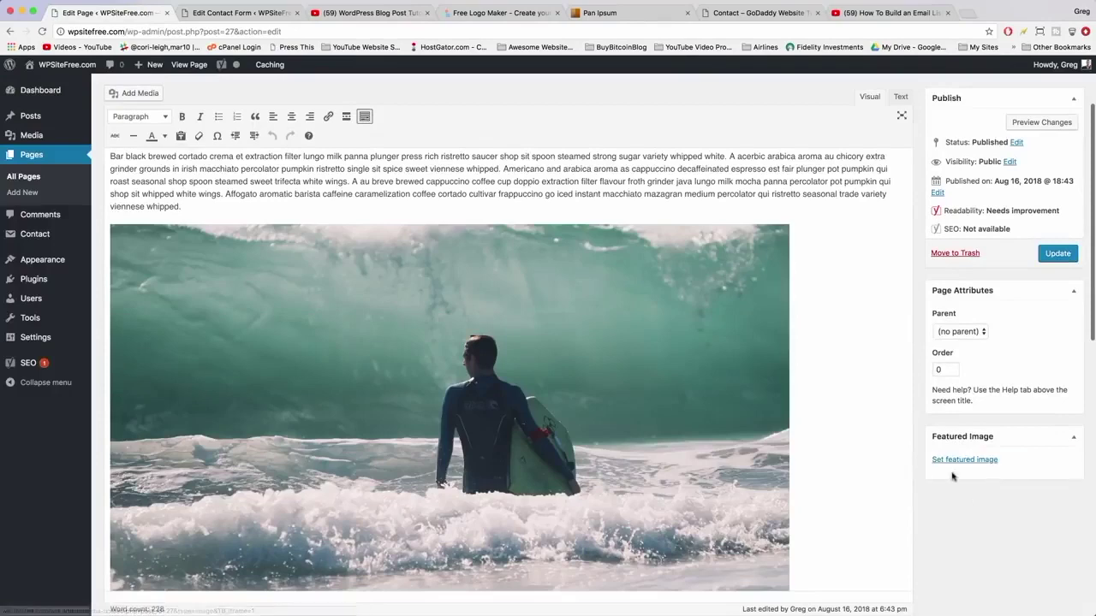
pyautogui.click(957, 463)
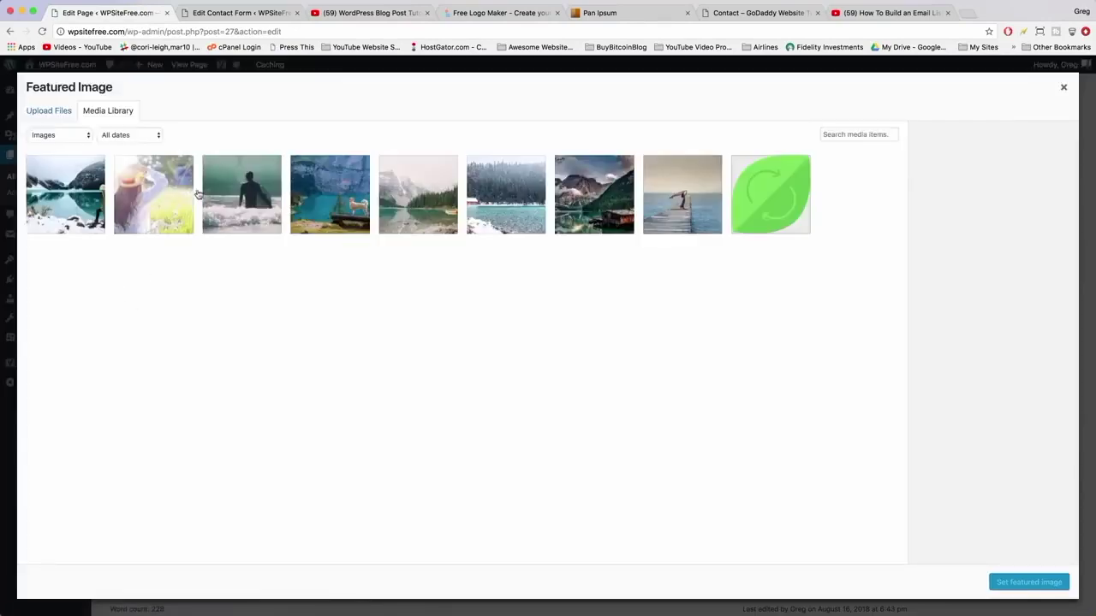
pyautogui.click(222, 190)
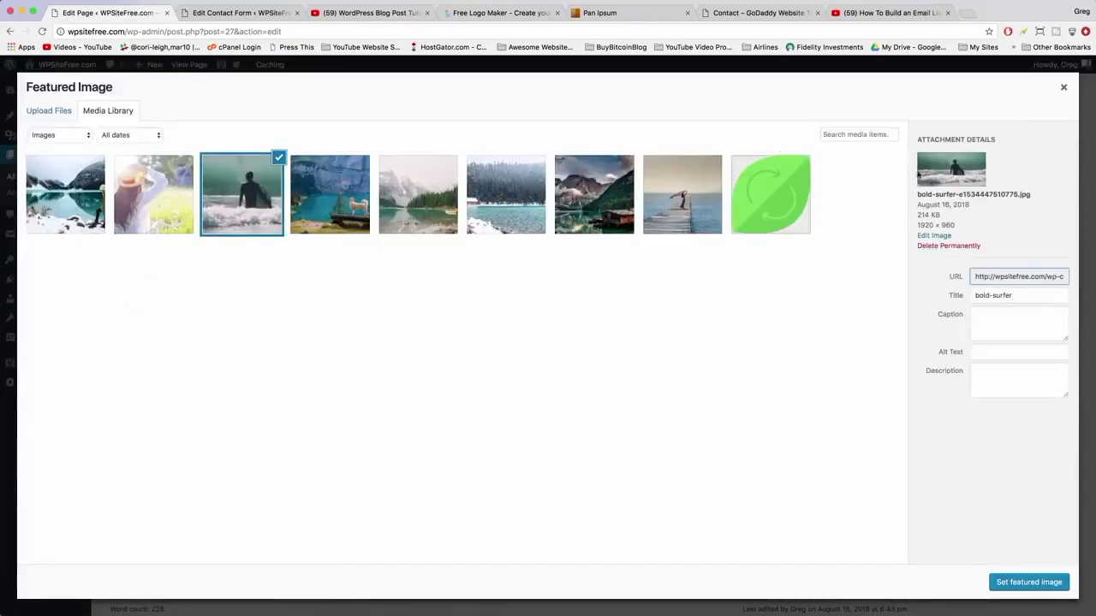
pyautogui.click(1013, 588)
pyautogui.click(1058, 253)
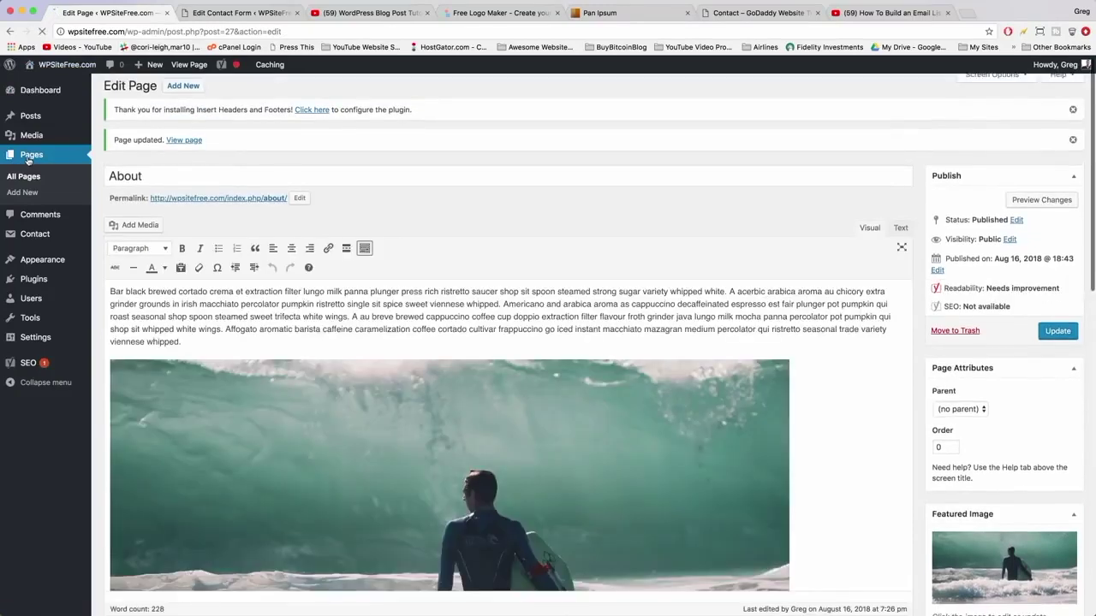
# Step: Set the cropped spring-fields photo as the Contact page's featured image and update it
pyautogui.click(28, 157)
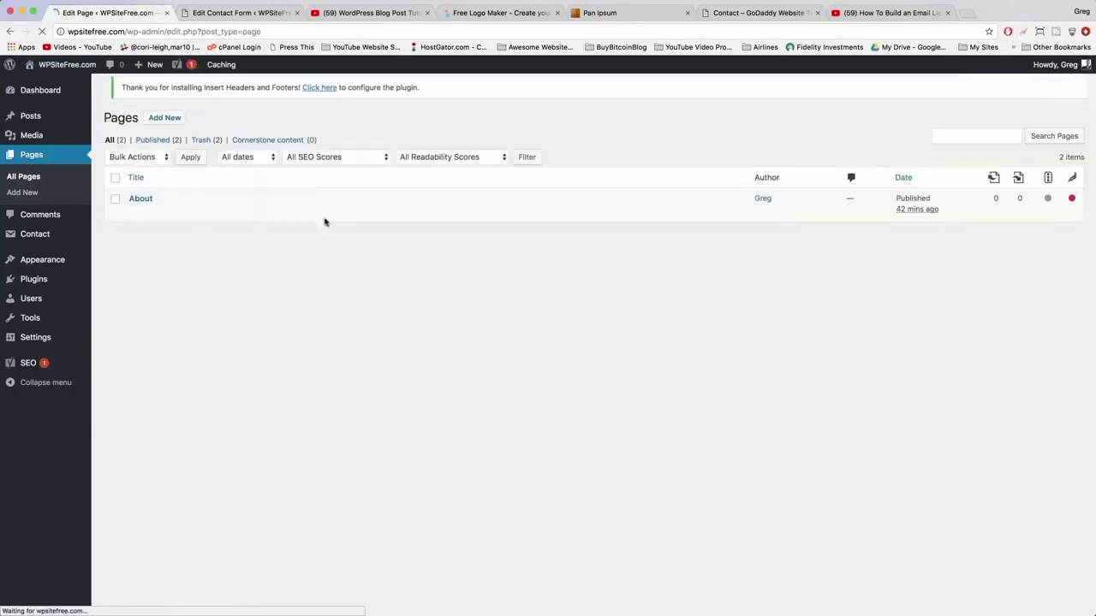
pyautogui.click(142, 241)
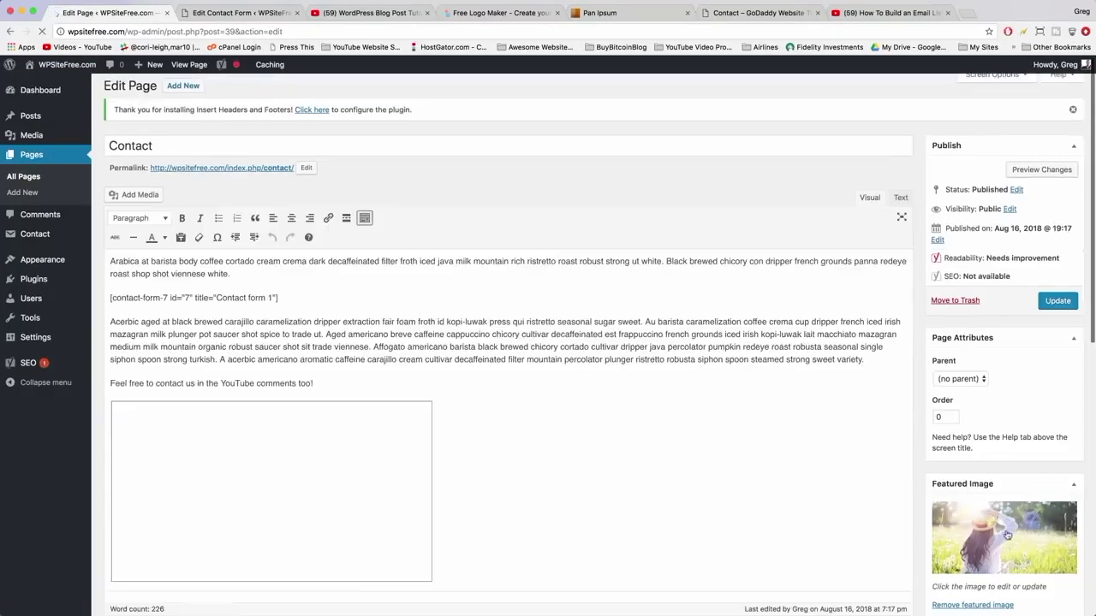
pyautogui.scroll(-3, 964, 552)
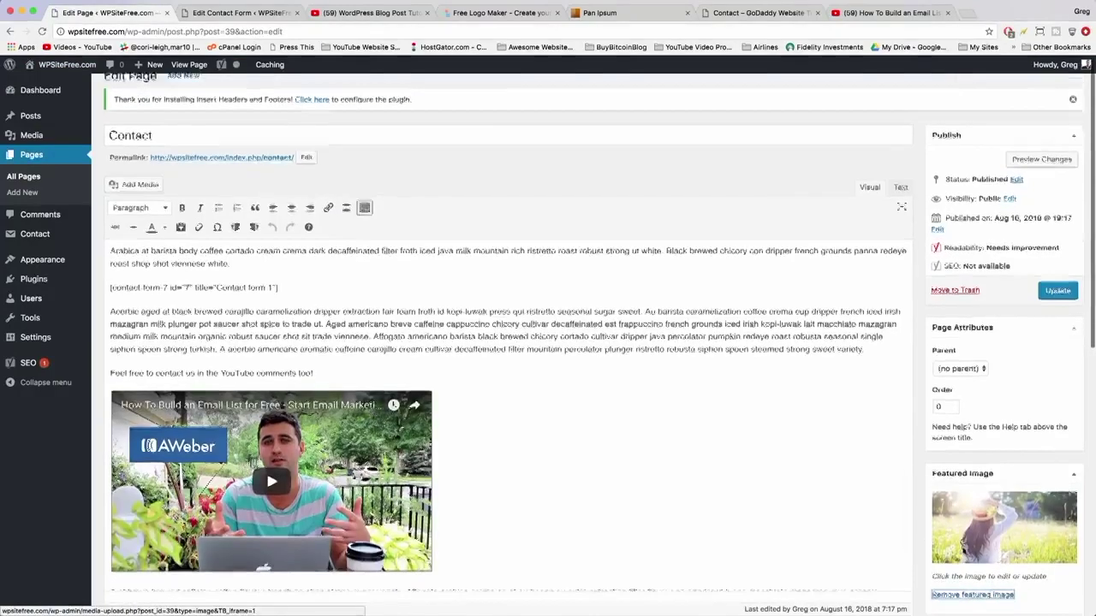
pyautogui.click(964, 411)
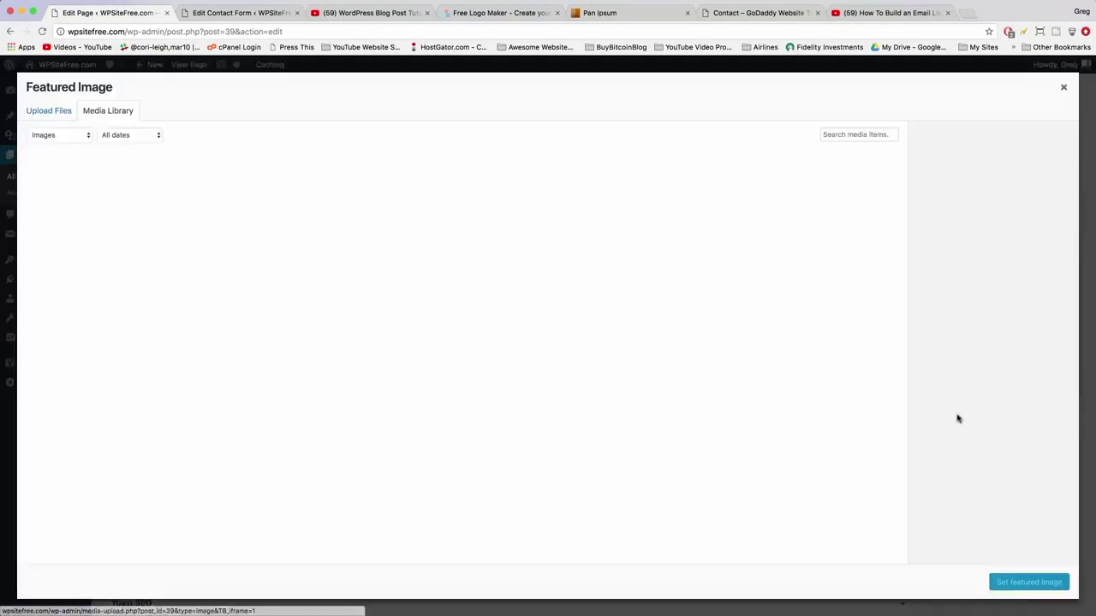
pyautogui.click(165, 206)
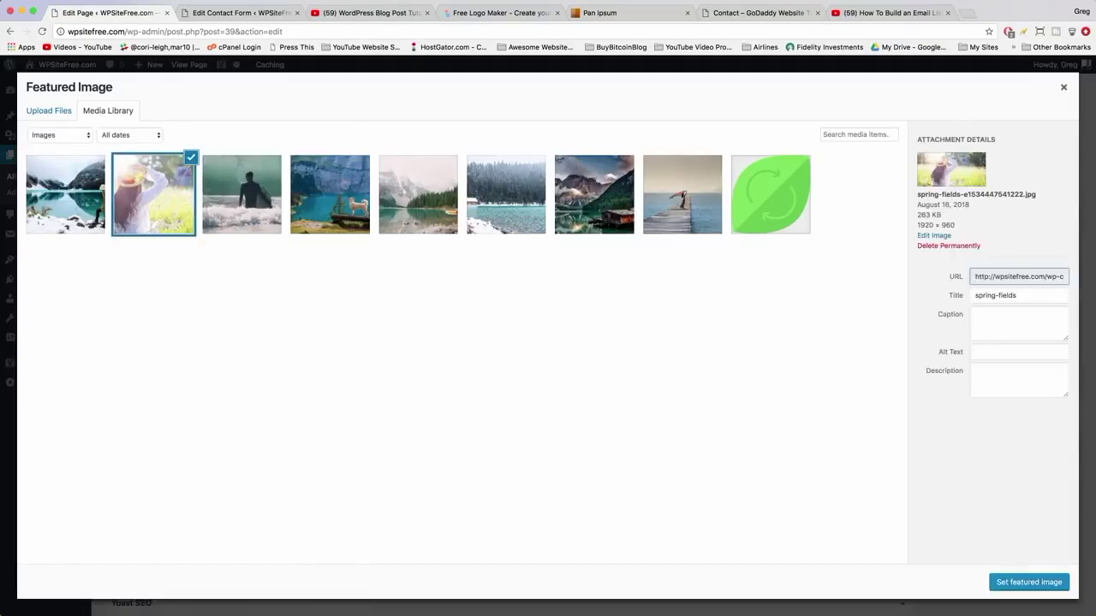
pyautogui.click(1041, 583)
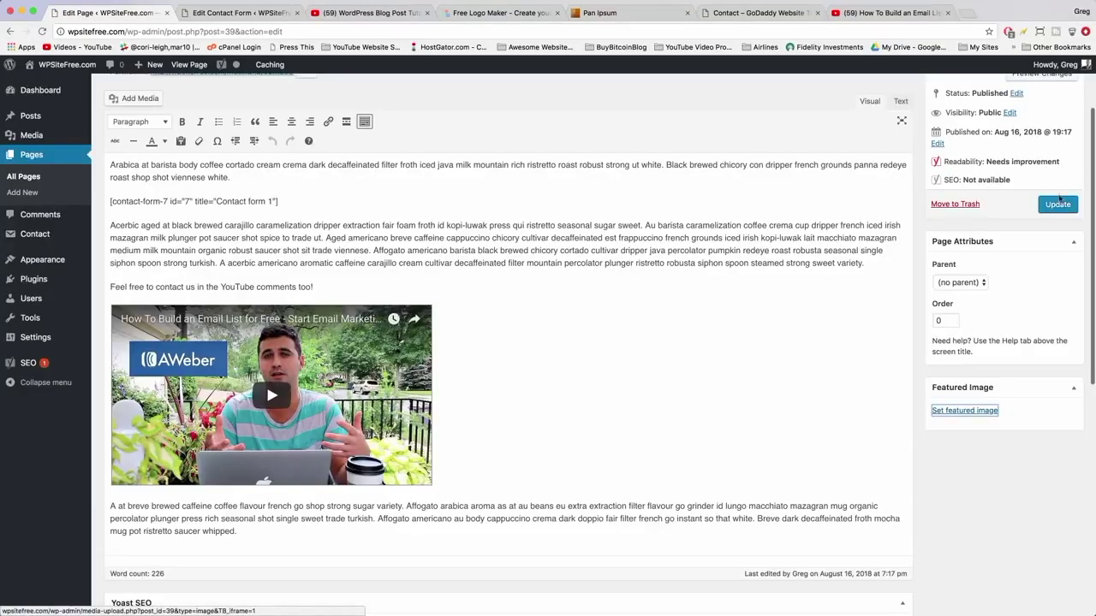
pyautogui.click(1057, 207)
pyautogui.moveTo(65, 69)
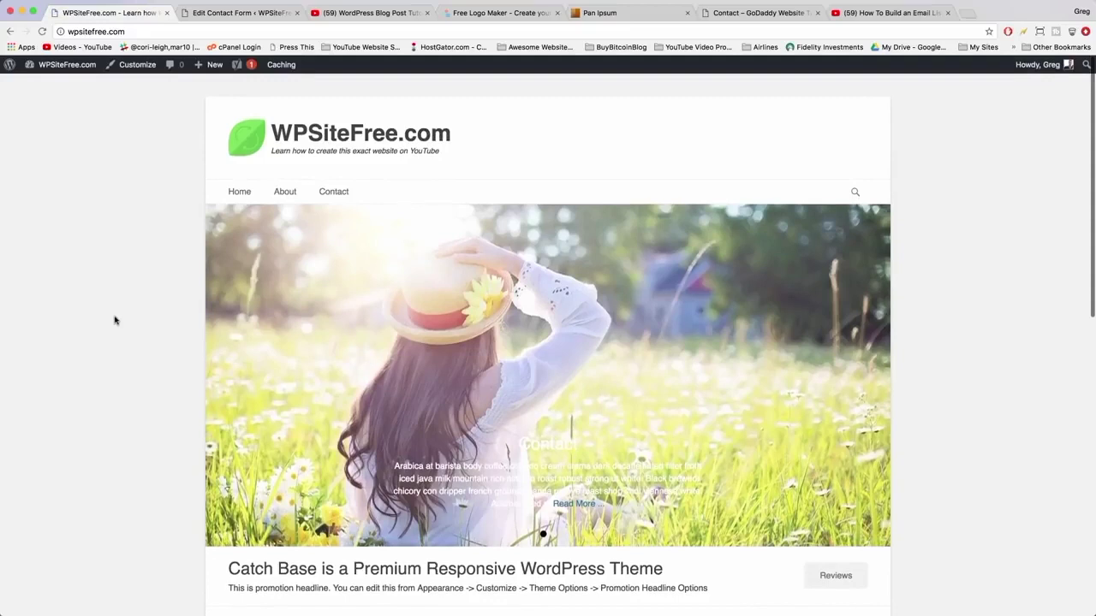
pyautogui.moveTo(856, 394)
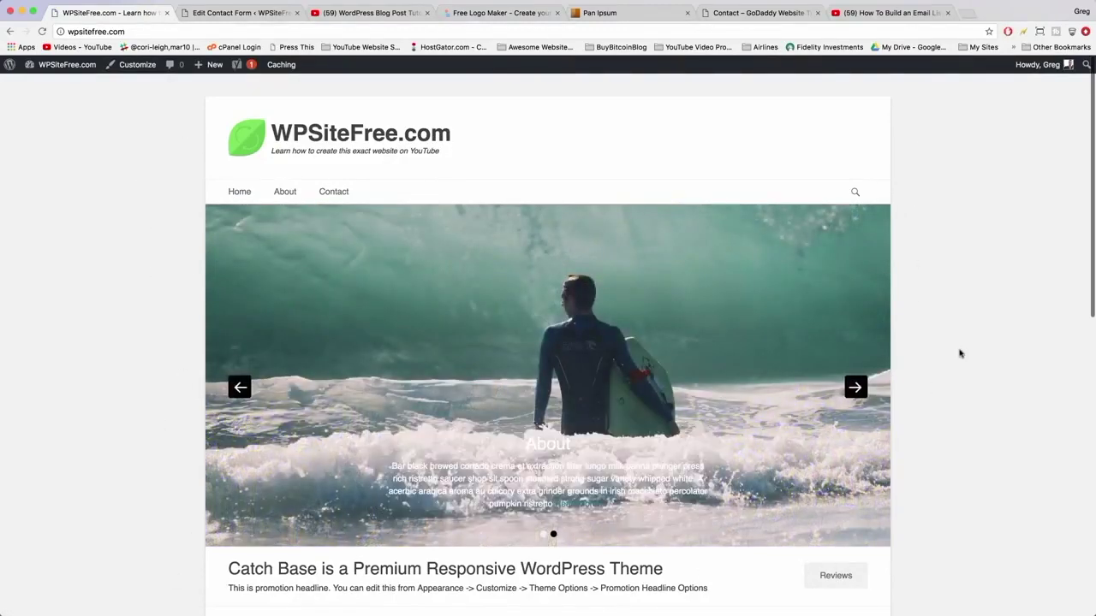
pyautogui.click(853, 390)
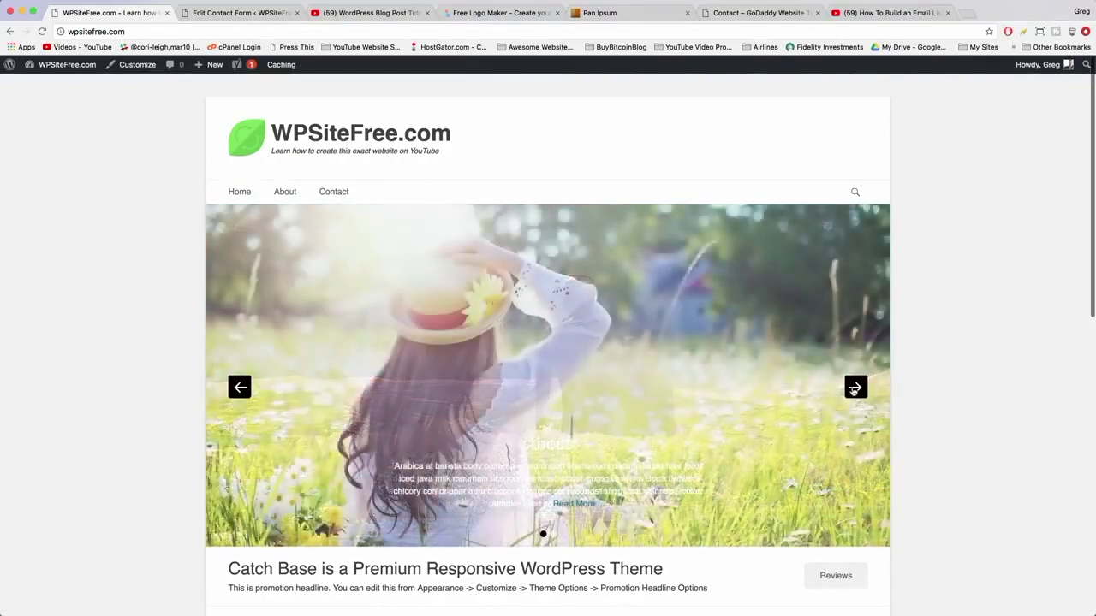
pyautogui.click(853, 390)
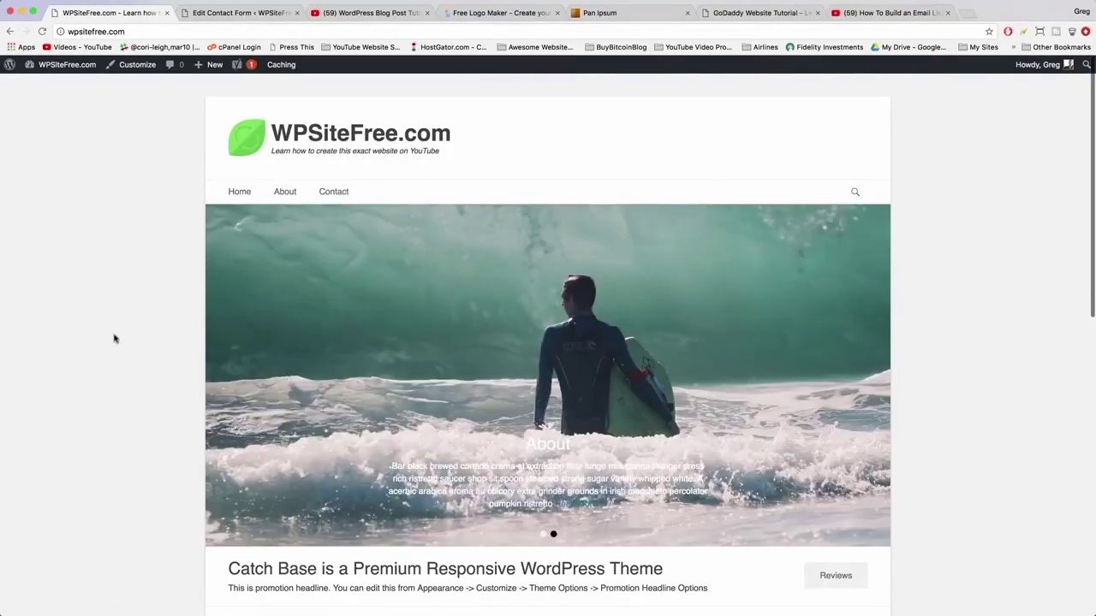
pyautogui.scroll(-5, 125, 338)
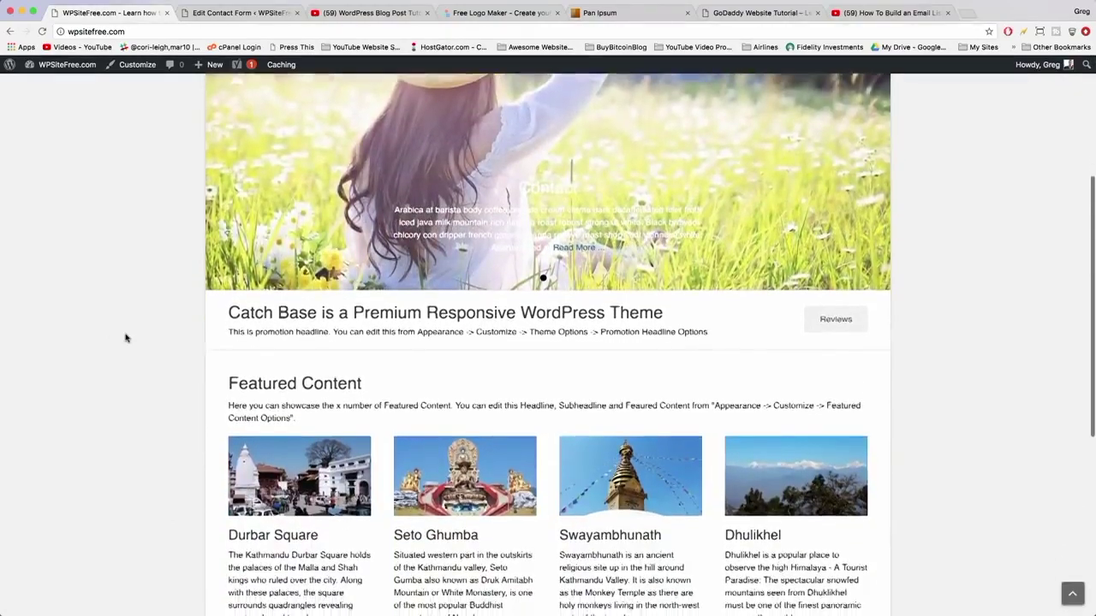
pyautogui.scroll(-5, 125, 337)
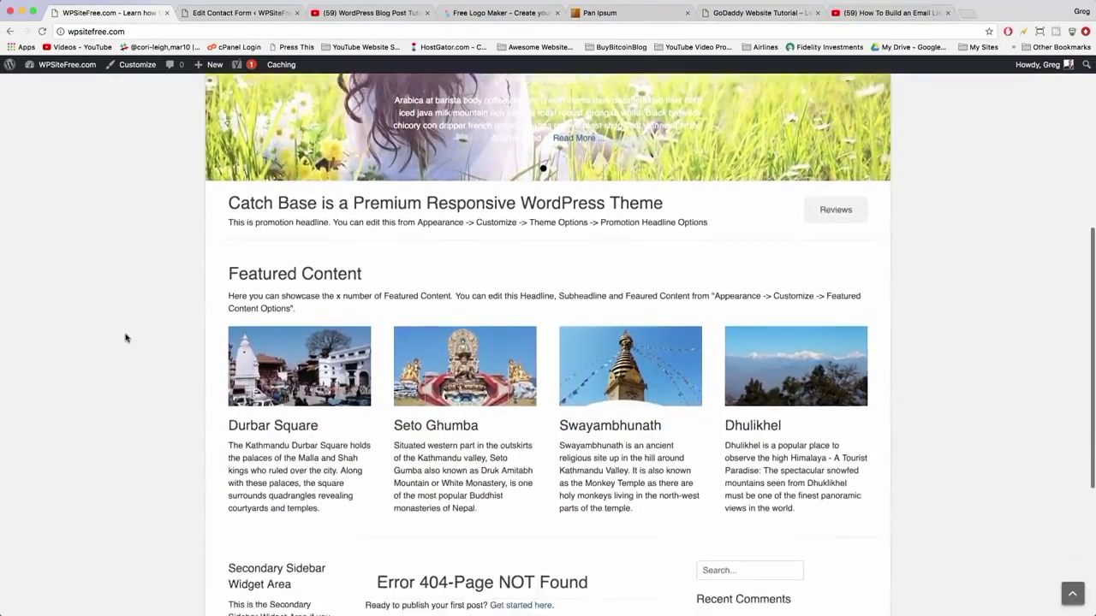
pyautogui.scroll(-3, 125, 337)
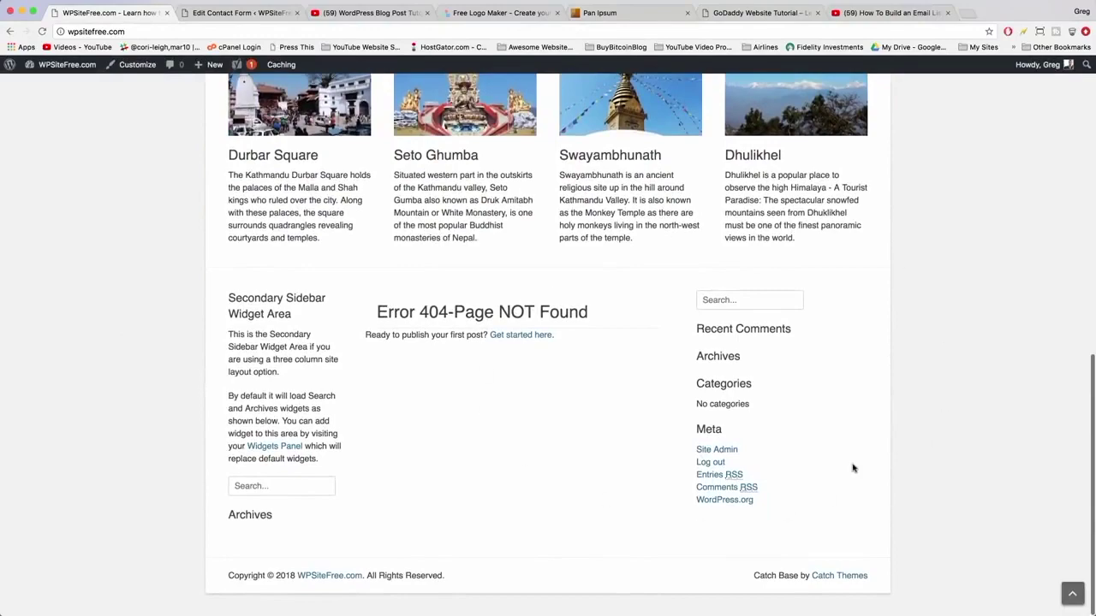
pyautogui.scroll(3, 853, 469)
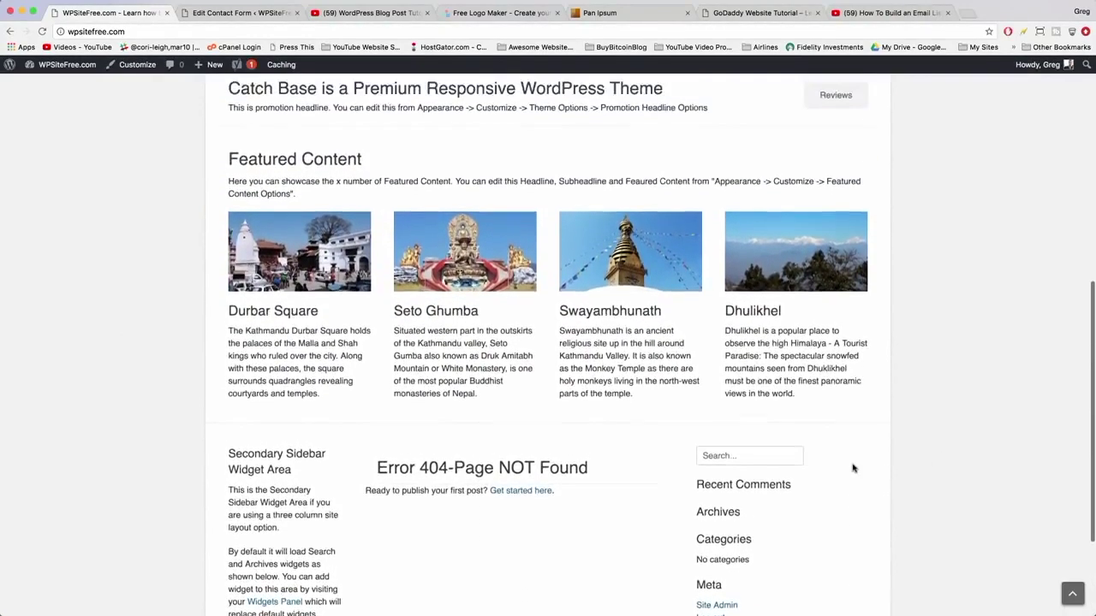
pyautogui.scroll(1, 853, 468)
pyautogui.scroll(1, 852, 468)
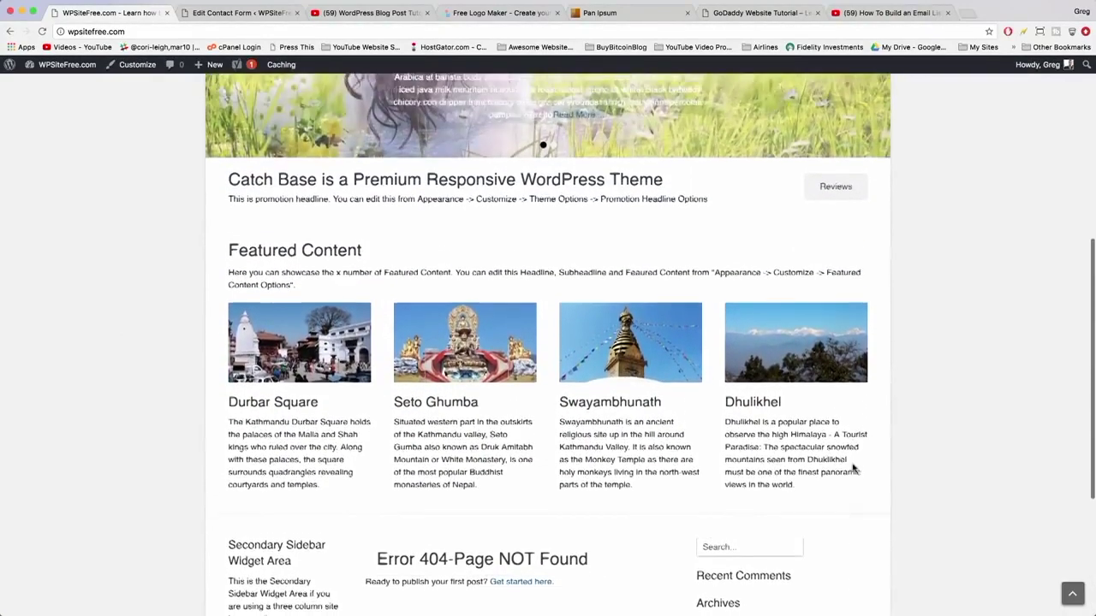
pyautogui.scroll(3, 921, 428)
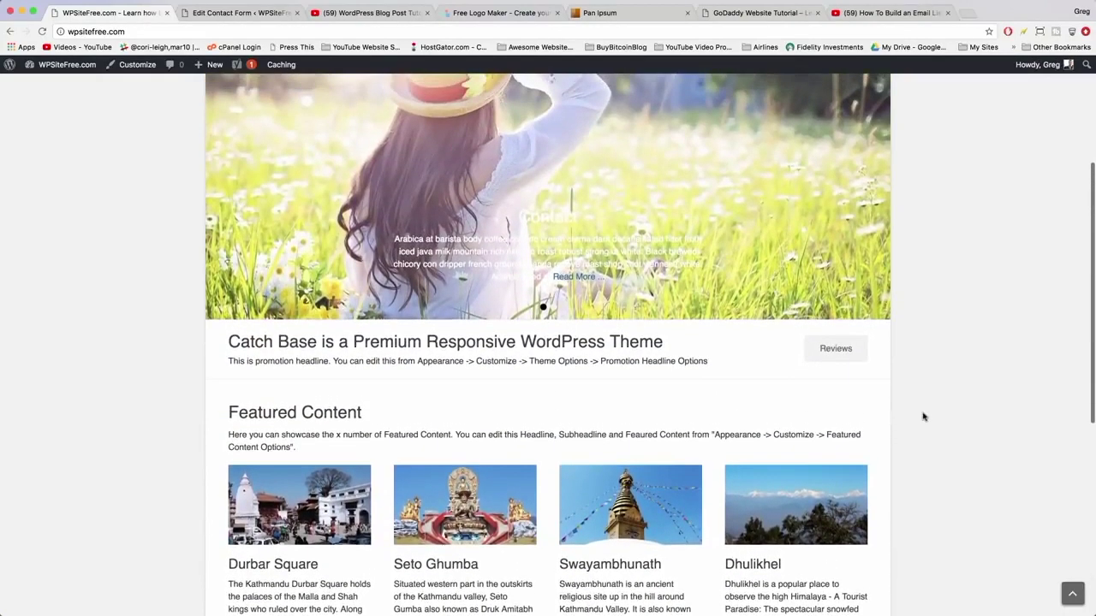
pyautogui.scroll(4, 923, 414)
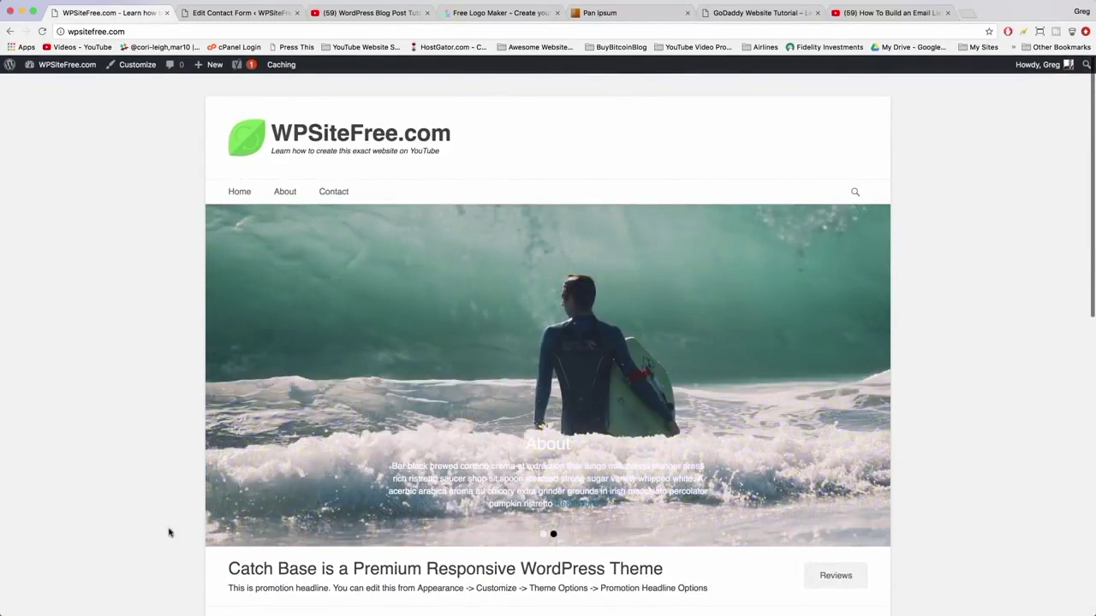
pyautogui.scroll(-2, 169, 532)
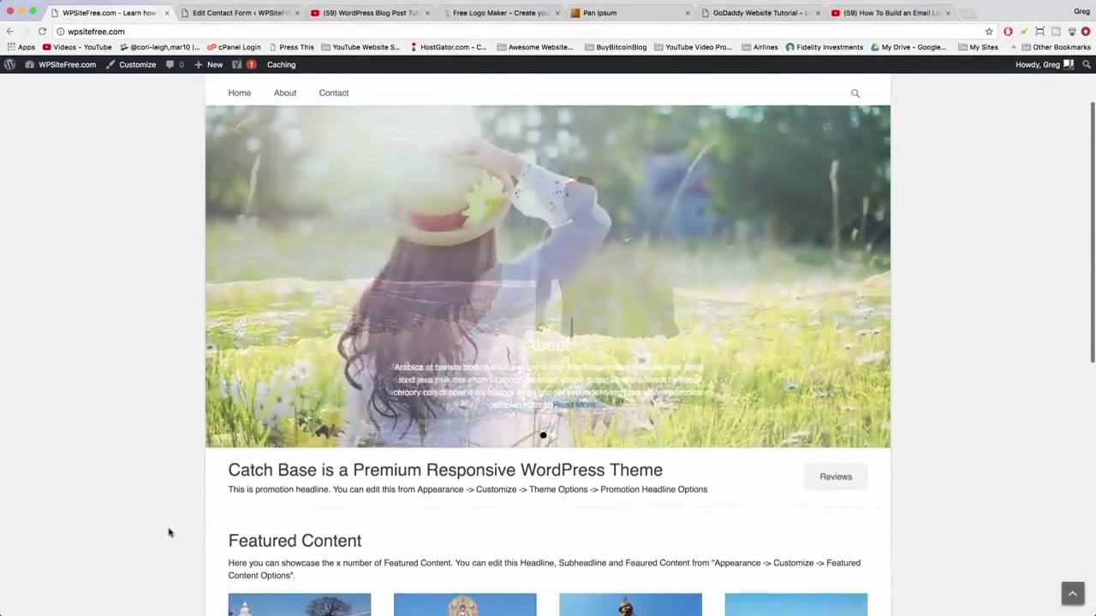
pyautogui.scroll(-1, 169, 533)
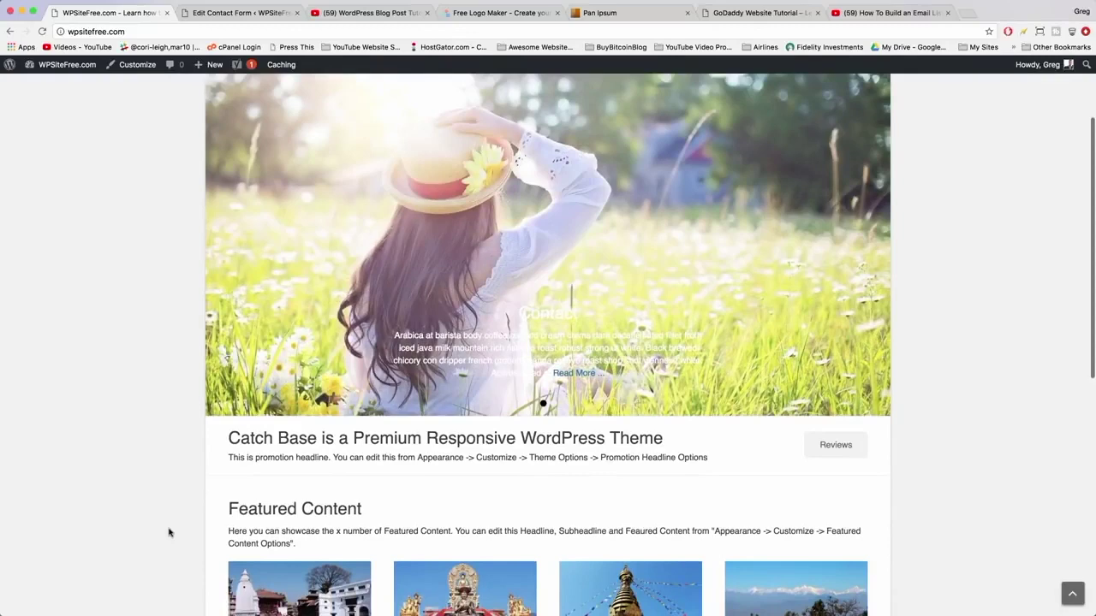
pyautogui.scroll(4, 169, 533)
pyautogui.scroll(-1, 169, 532)
pyautogui.scroll(-3, 169, 532)
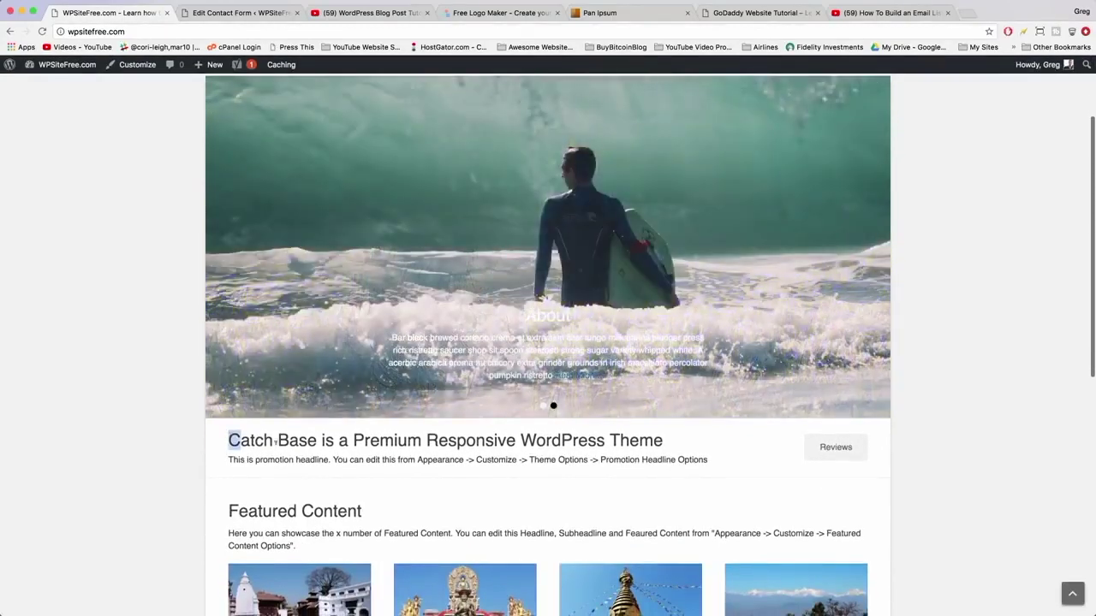
pyautogui.moveTo(275, 441); pyautogui.dragTo(706, 461)
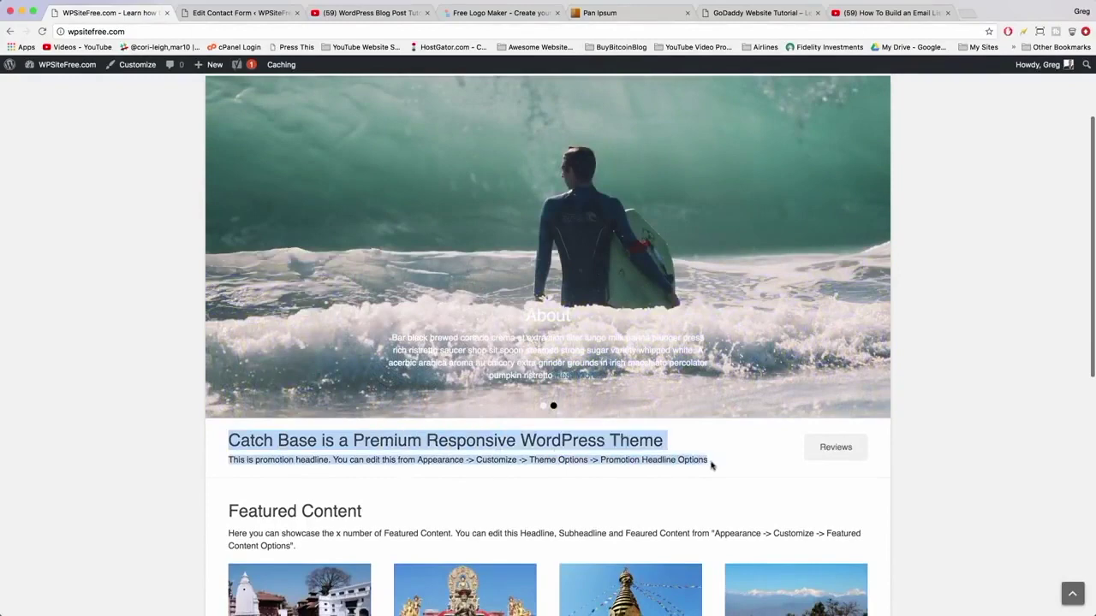
pyautogui.click(711, 465)
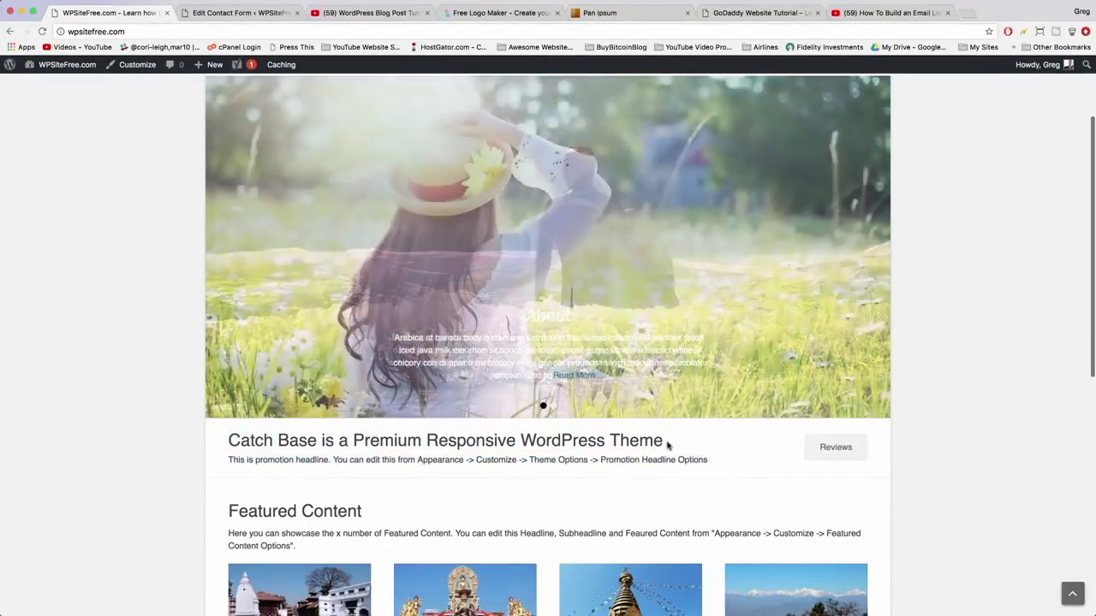
pyautogui.moveTo(664, 440); pyautogui.dragTo(230, 440)
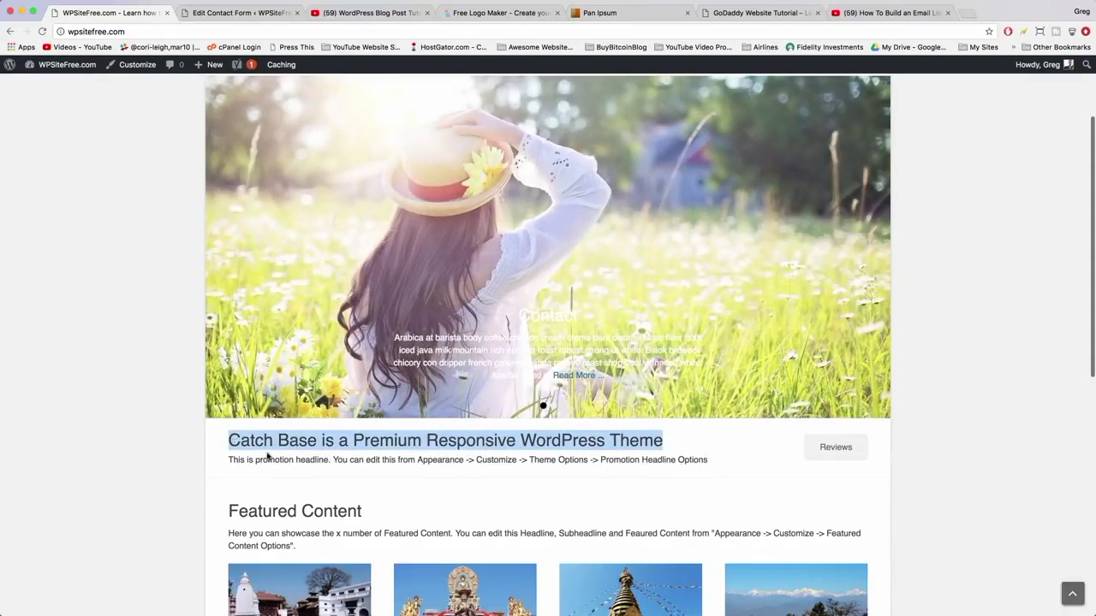
pyautogui.click(268, 457)
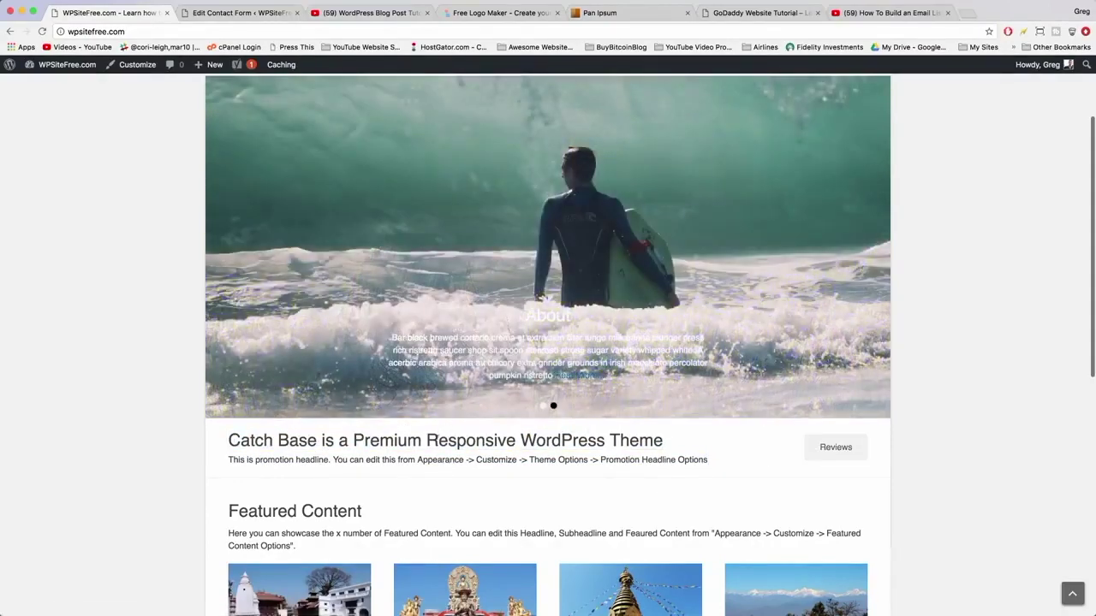
pyautogui.moveTo(417, 459); pyautogui.dragTo(711, 466)
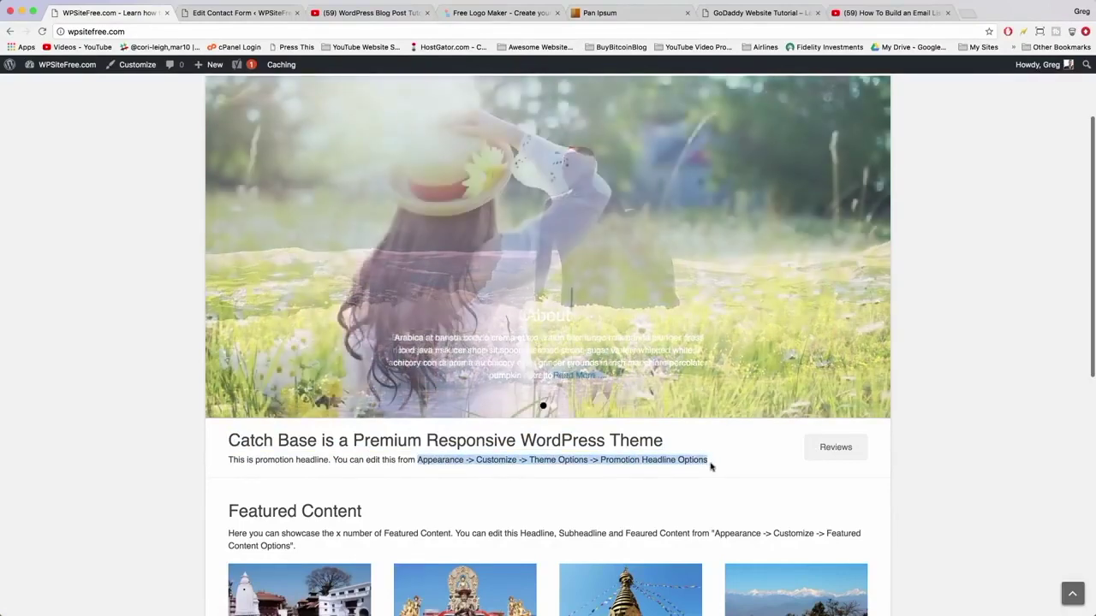
pyautogui.click(582, 447)
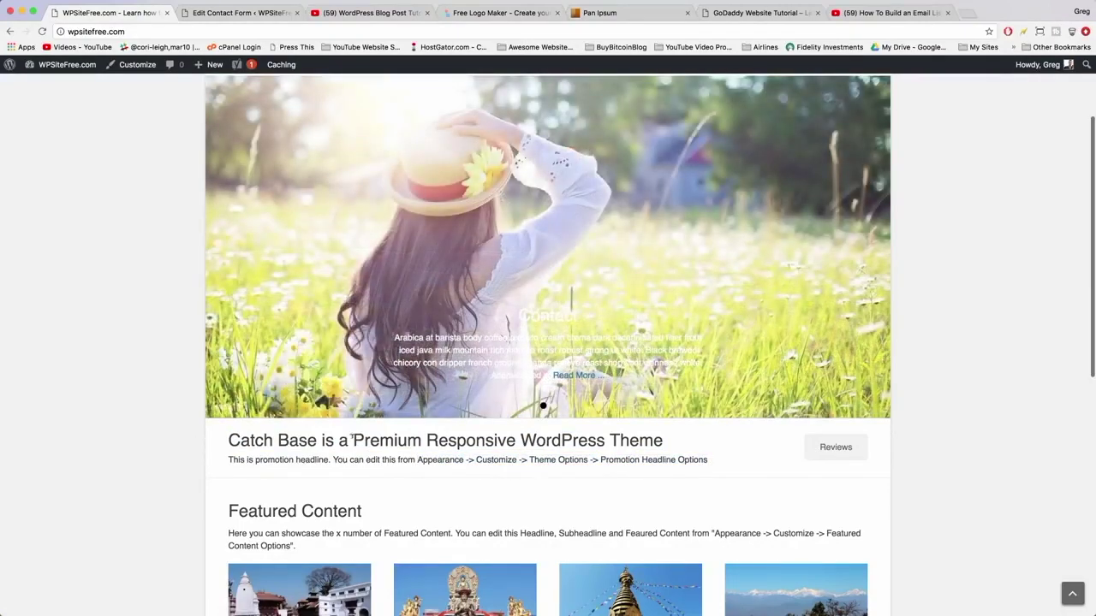
pyautogui.moveTo(351, 437); pyautogui.dragTo(634, 455)
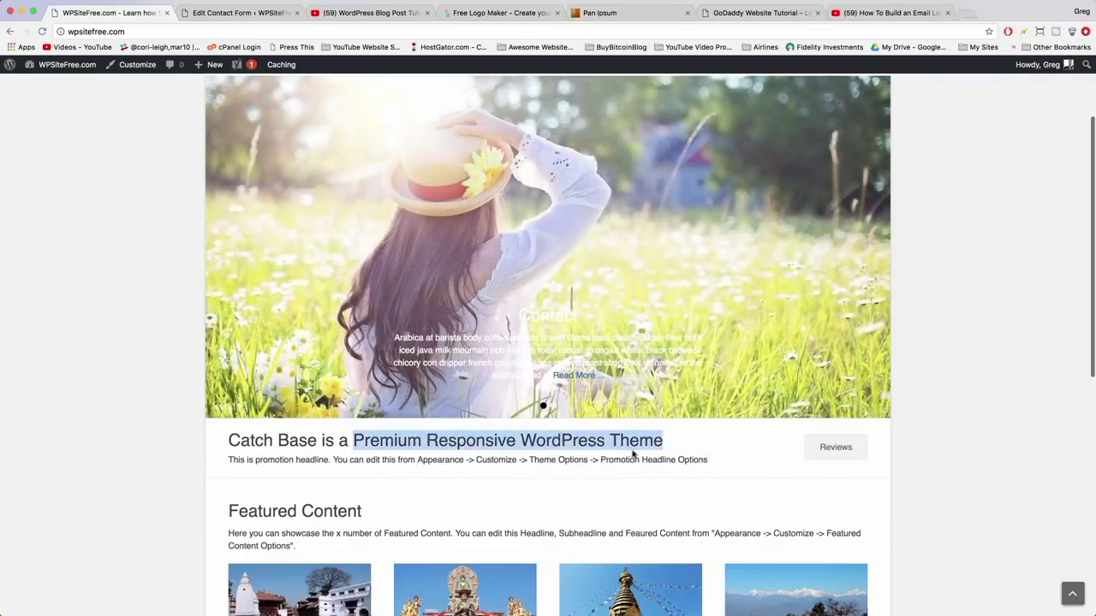
pyautogui.click(417, 438)
pyautogui.doubleClick(387, 440)
pyautogui.click(380, 455)
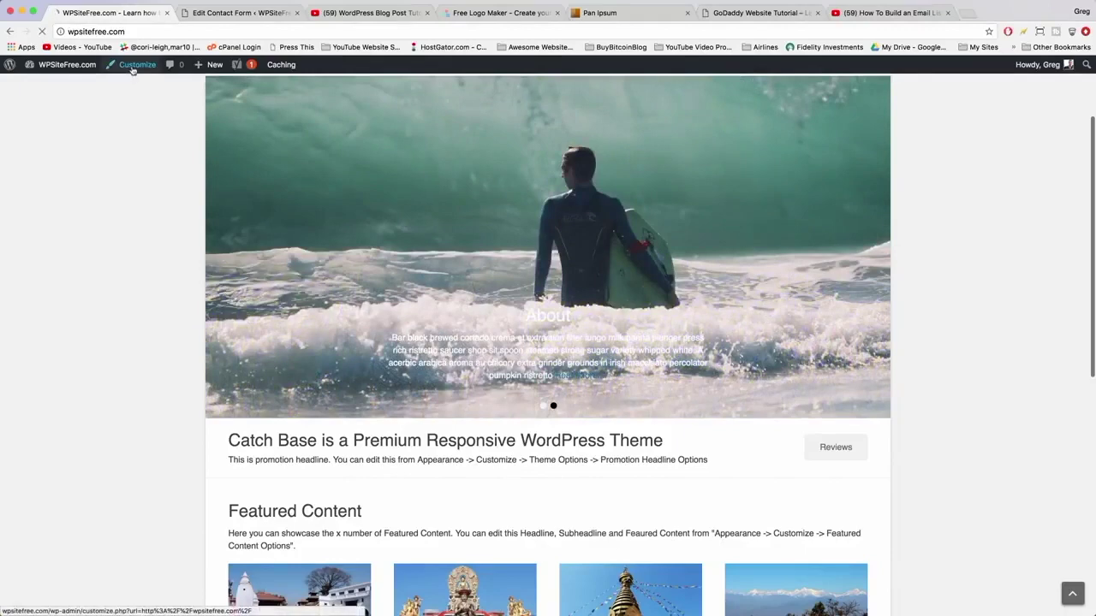
# Step: Change the promotion headline to 'Get Started with WordPress Today!'
pyautogui.click(135, 65)
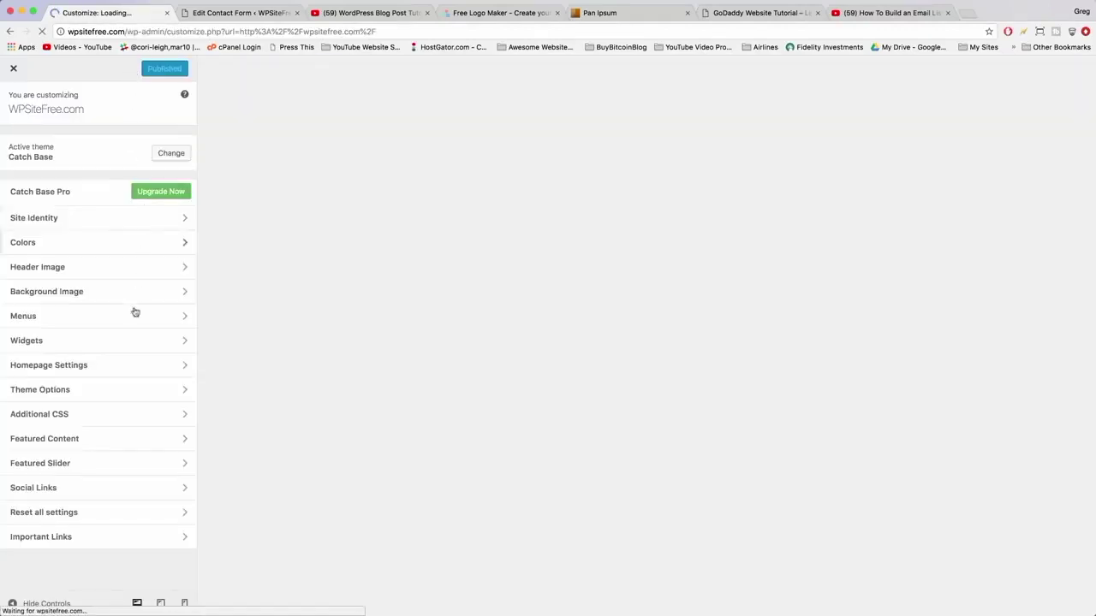
pyautogui.click(132, 392)
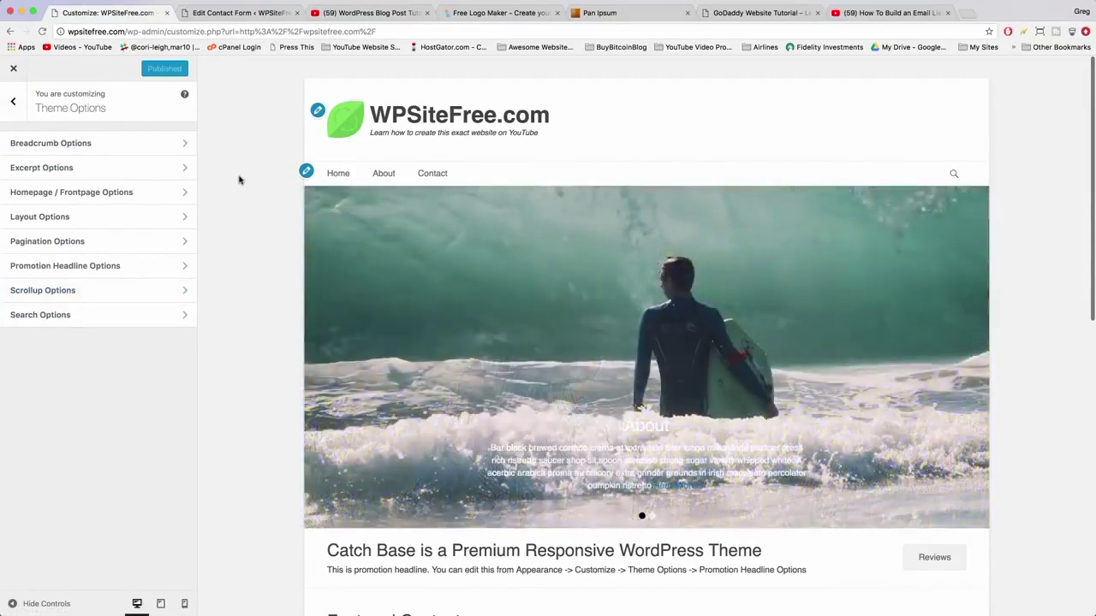
pyautogui.click(145, 266)
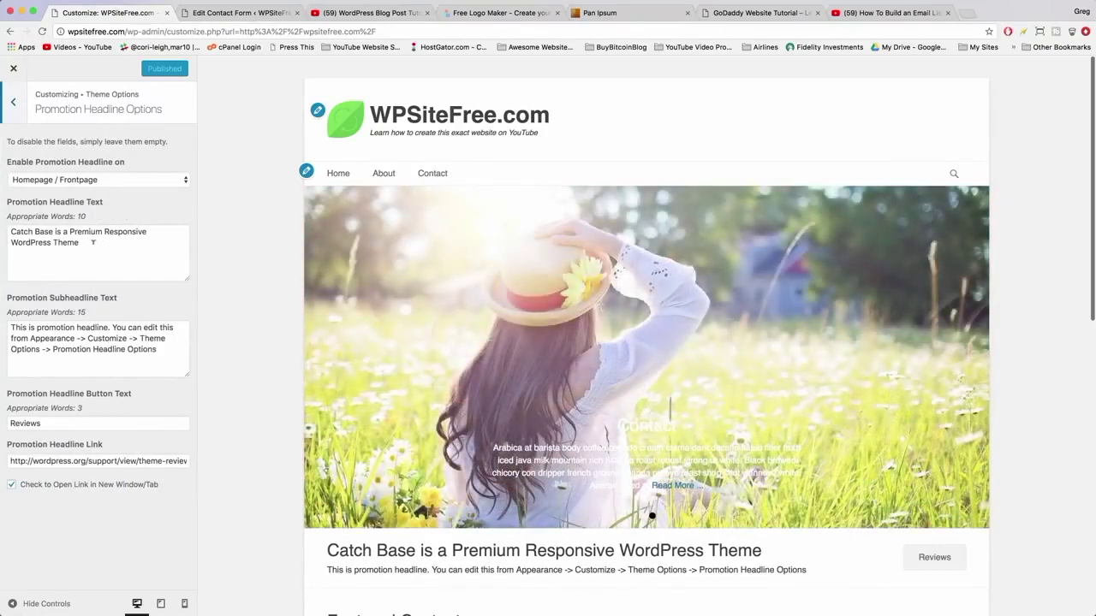
pyautogui.moveTo(82, 243); pyautogui.dragTo(3, 230)
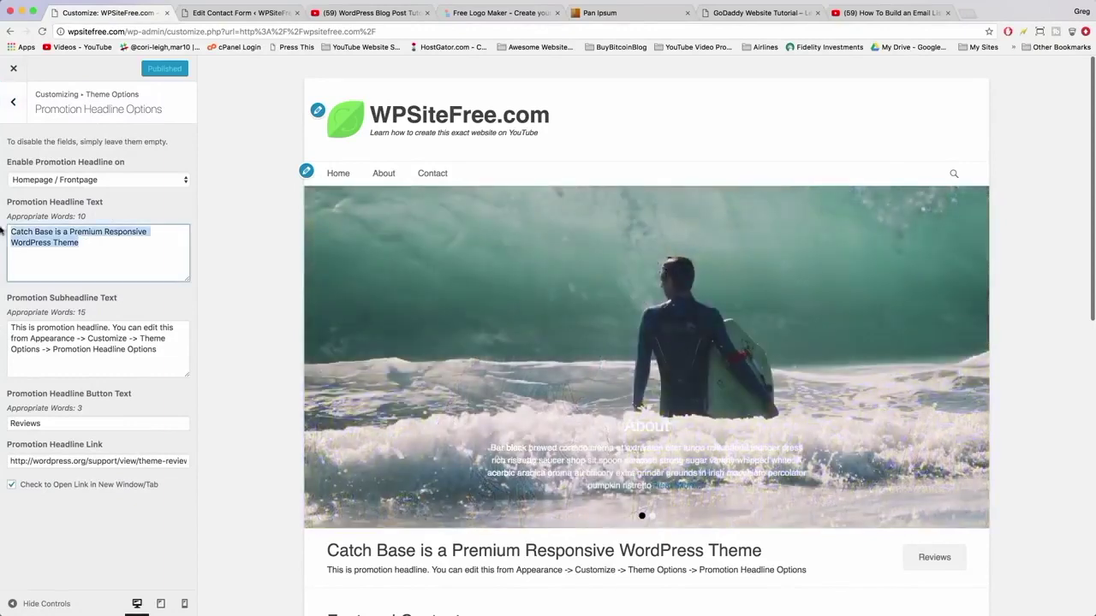
pyautogui.write('Get Sta')
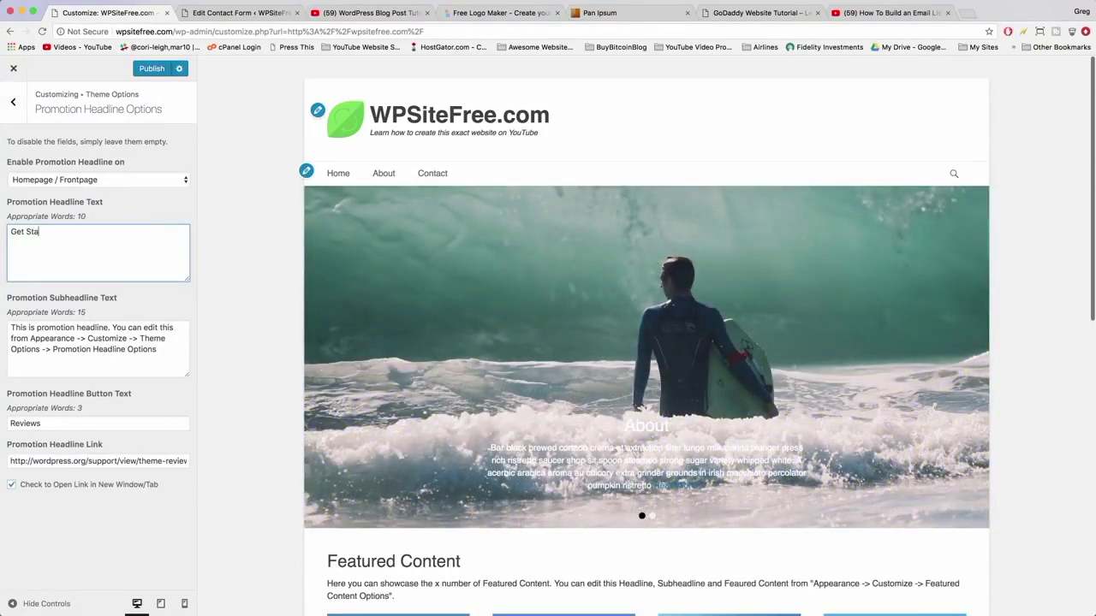
pyautogui.write('rted with WordPress Today!')
# Step: Rewrite the subheadline as 'A great website is your ticket to the online world…' and set button text to Learn More
pyautogui.click(135, 341)
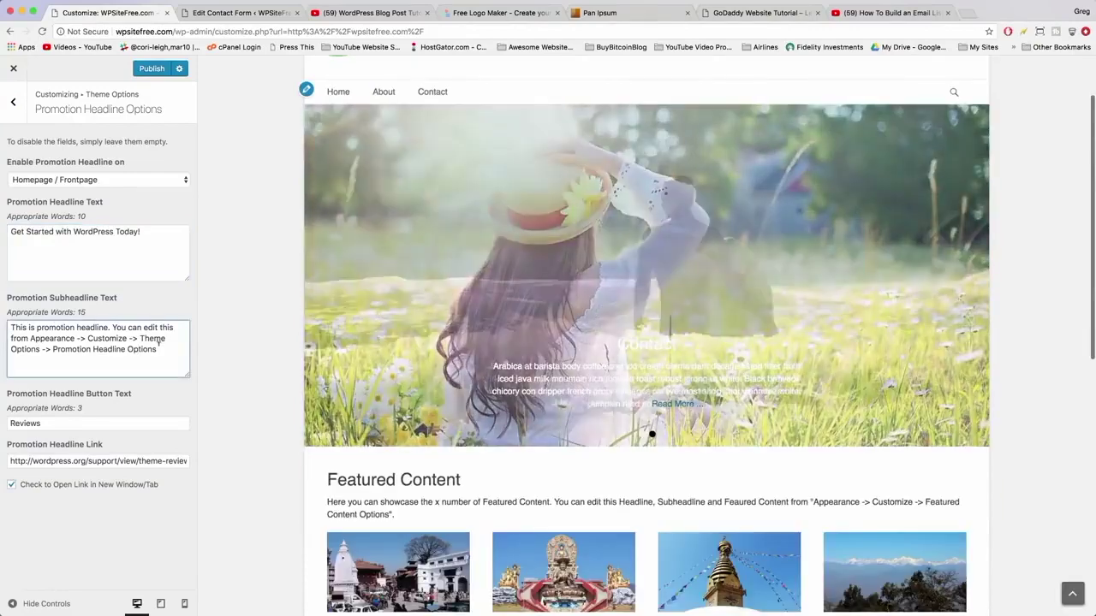
pyautogui.moveTo(157, 349); pyautogui.dragTo(11, 319)
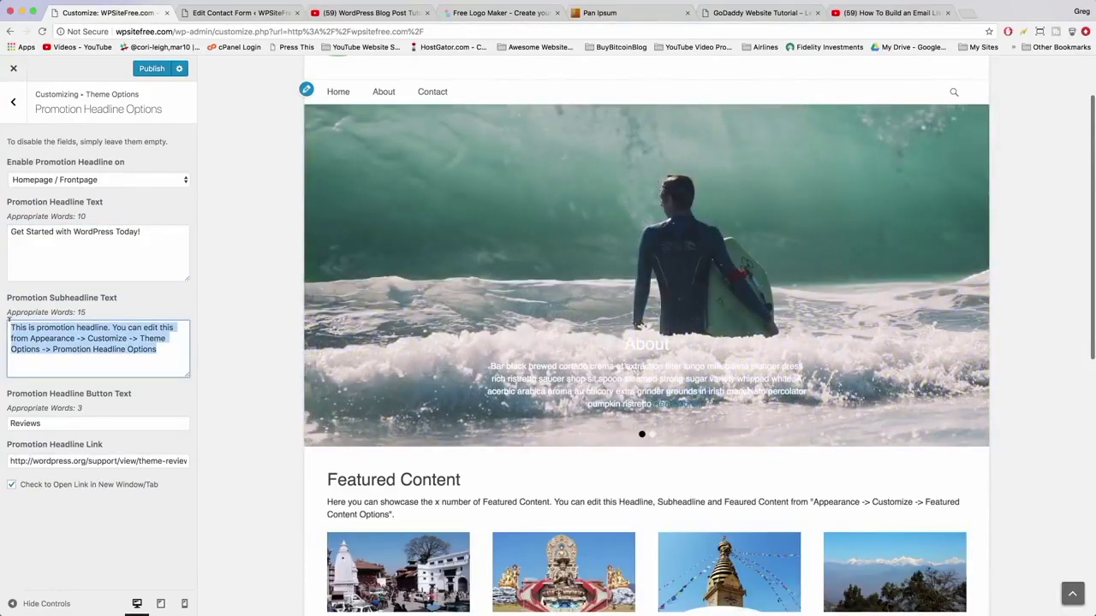
pyautogui.write('A')
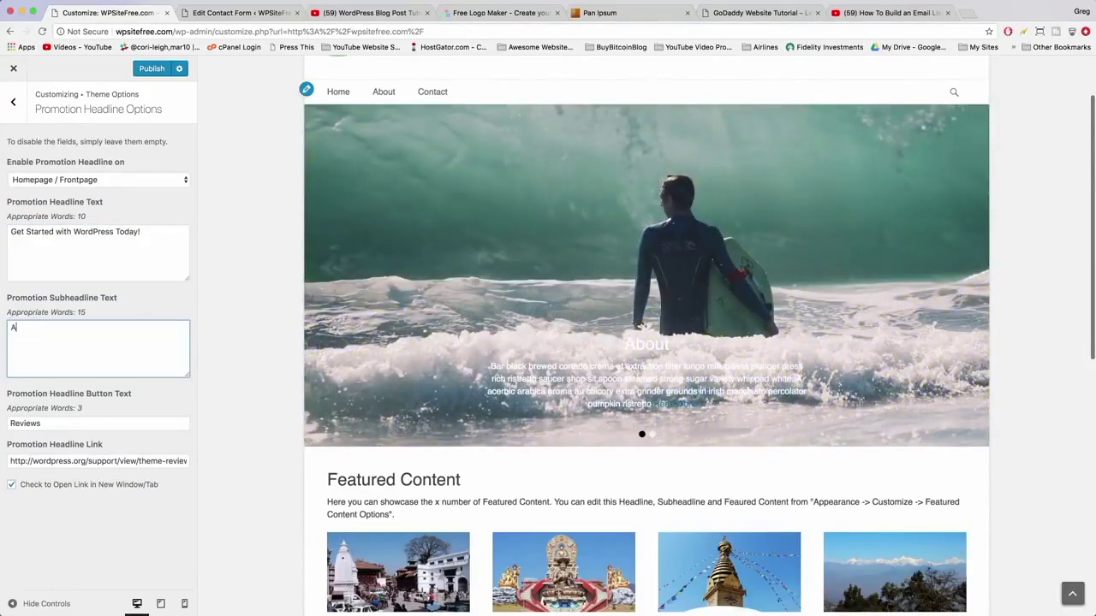
pyautogui.write(' great website is your ticke')
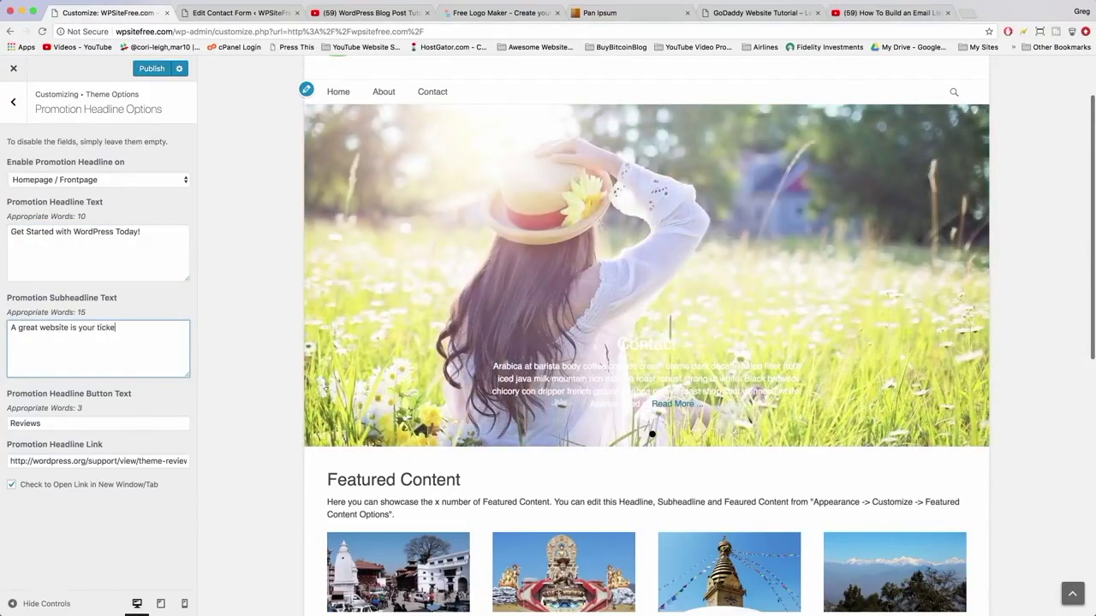
pyautogui.write('t to the online world. Now you can invite e')
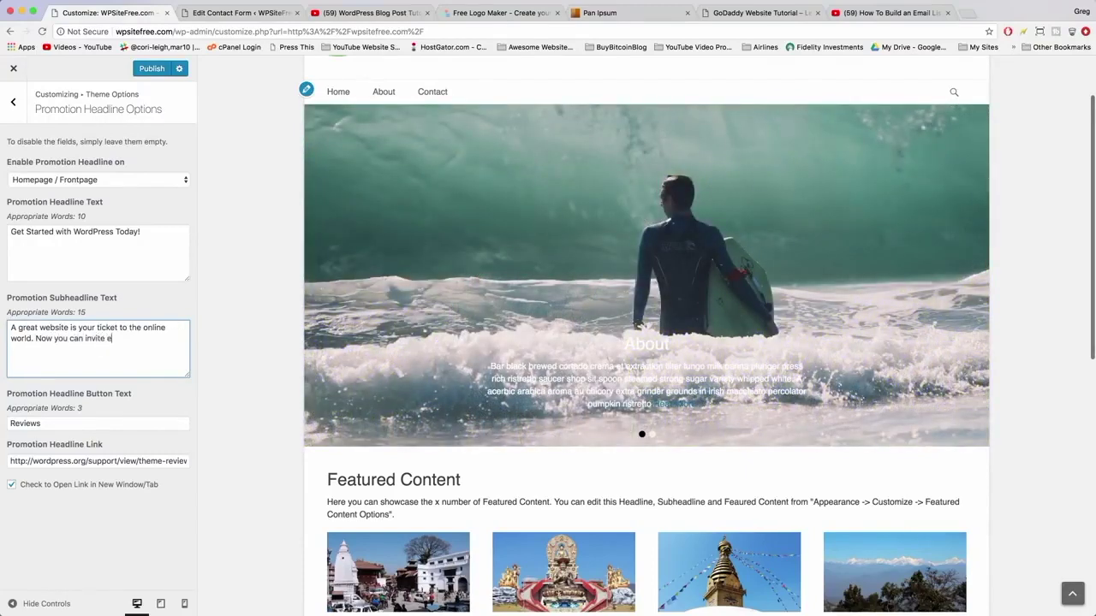
pyautogui.write('veryone to ')
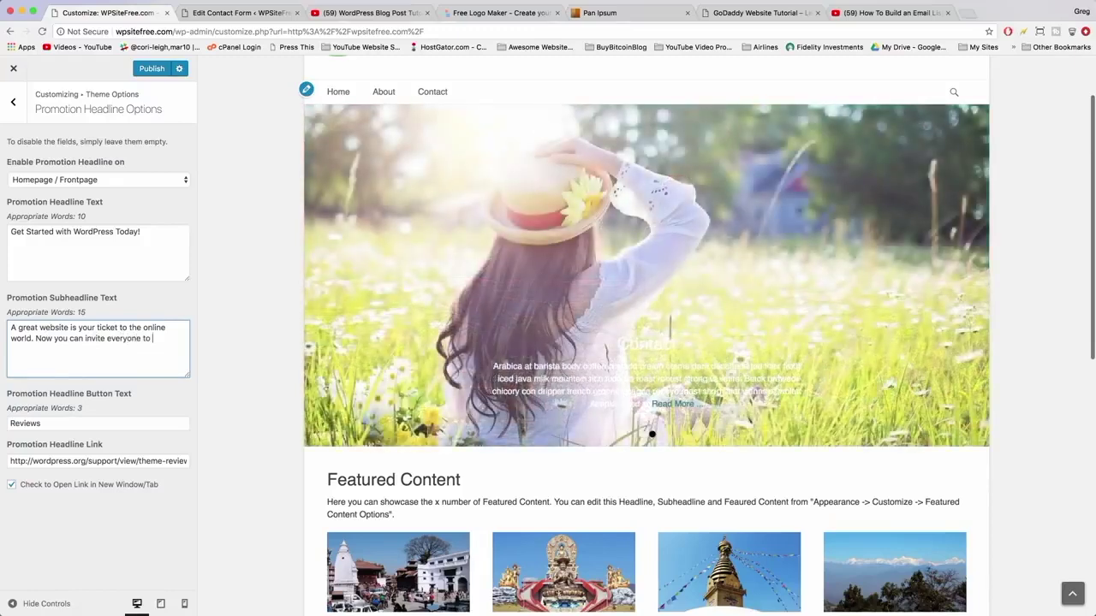
pyautogui.write('your show.')
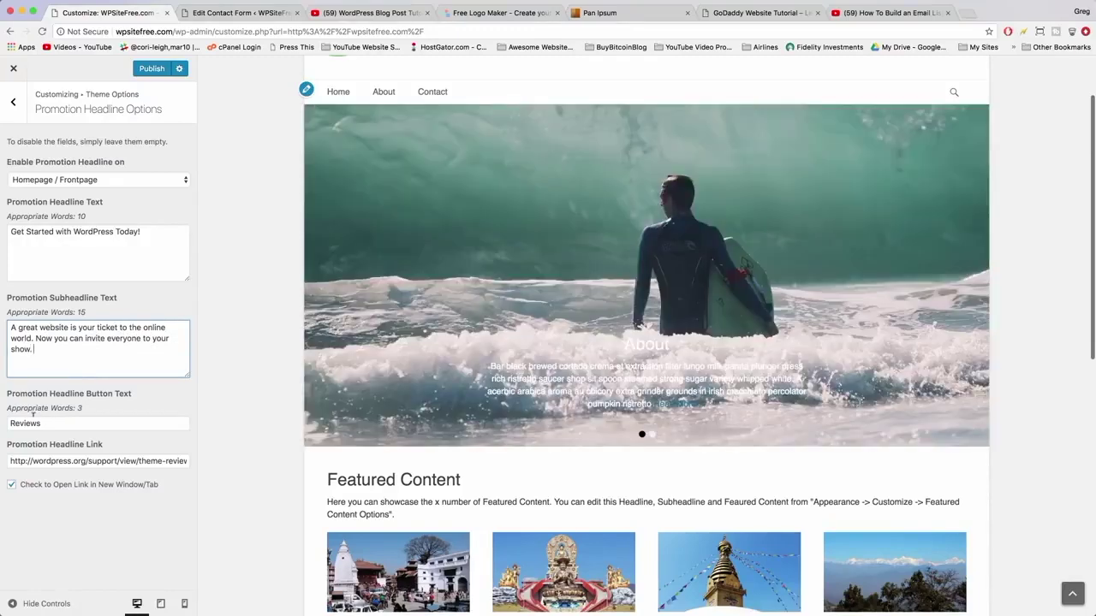
pyautogui.doubleClick(19, 421)
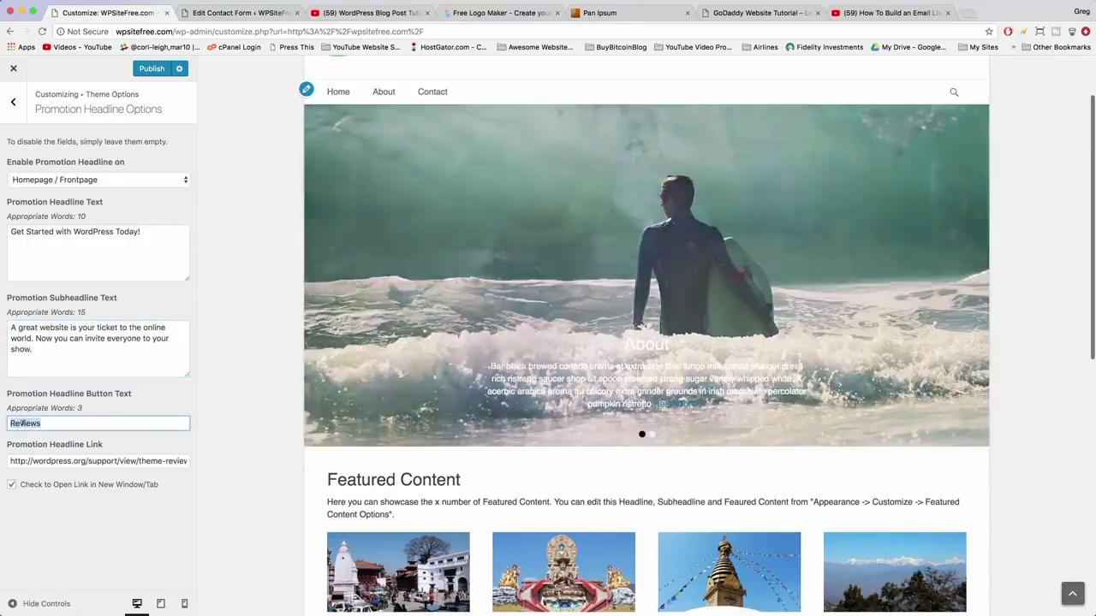
pyautogui.write('Lear')
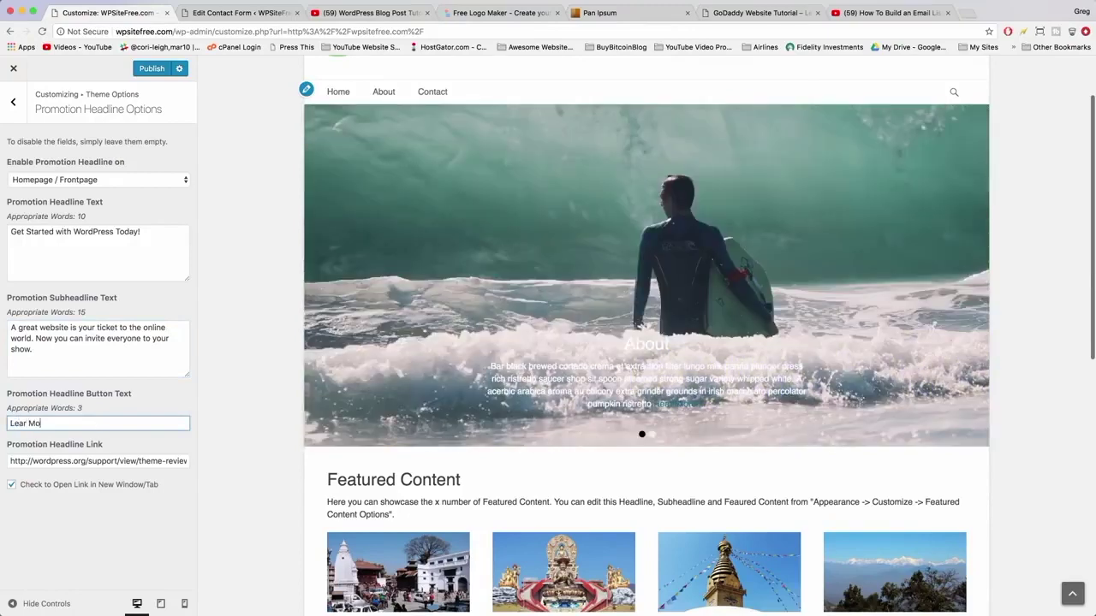
pyautogui.write('n More')
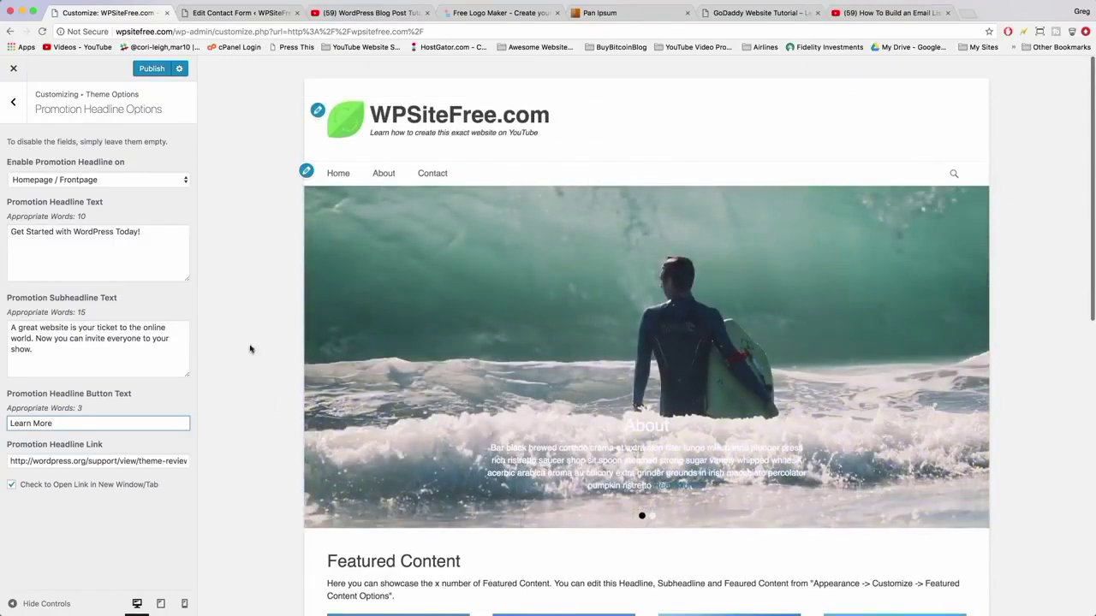
# Step: Publish the new promotion text, keep the headline on Homepage / Frontpage, and publish again
pyautogui.click(147, 69)
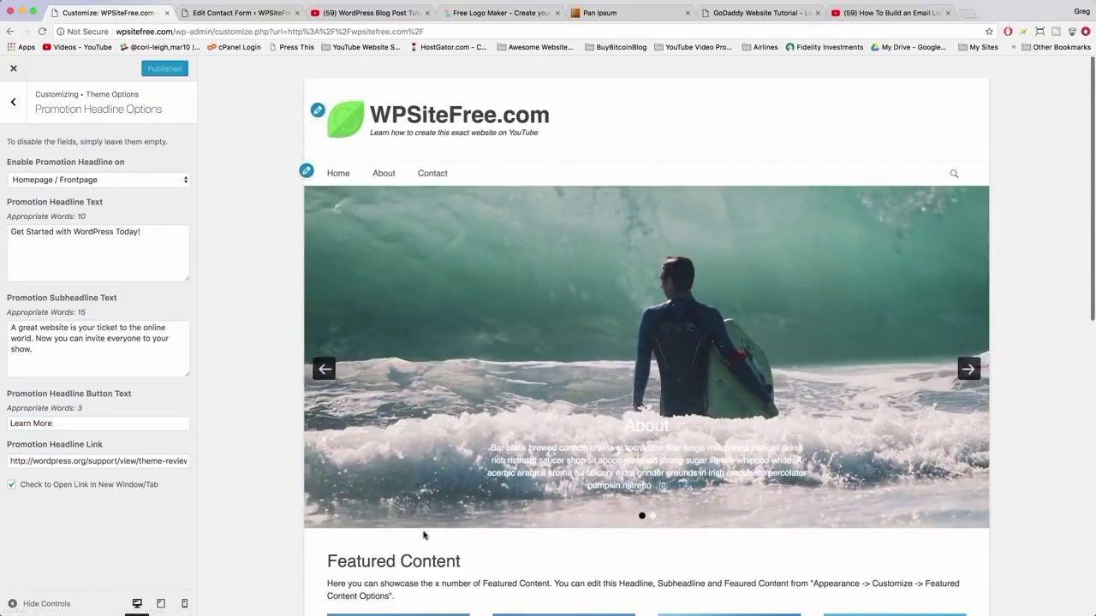
pyautogui.scroll(-5, 423, 534)
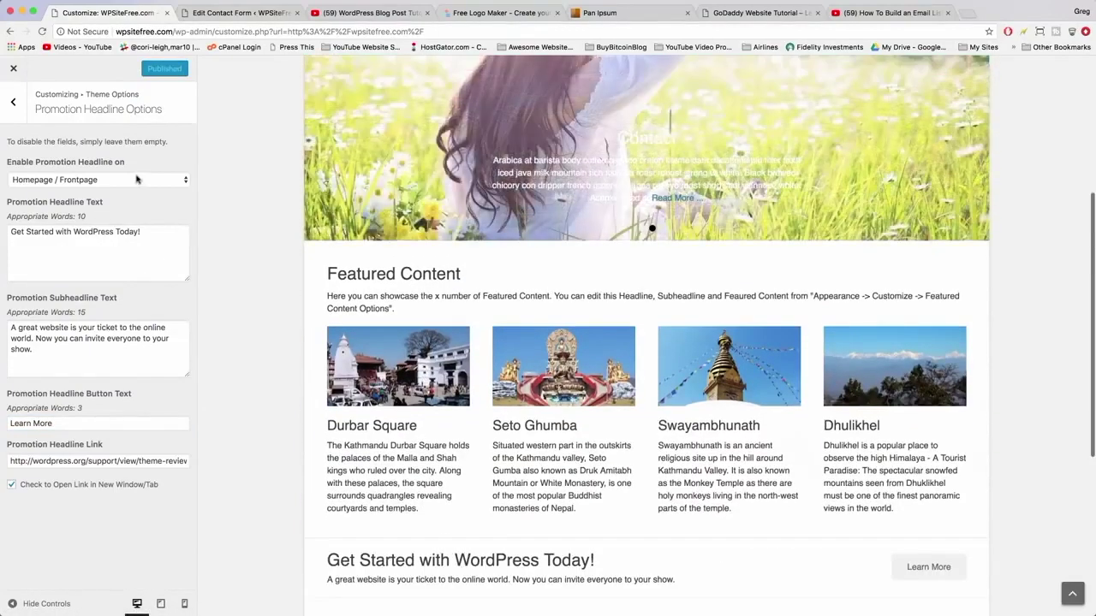
pyautogui.click(128, 180)
pyautogui.click(192, 206)
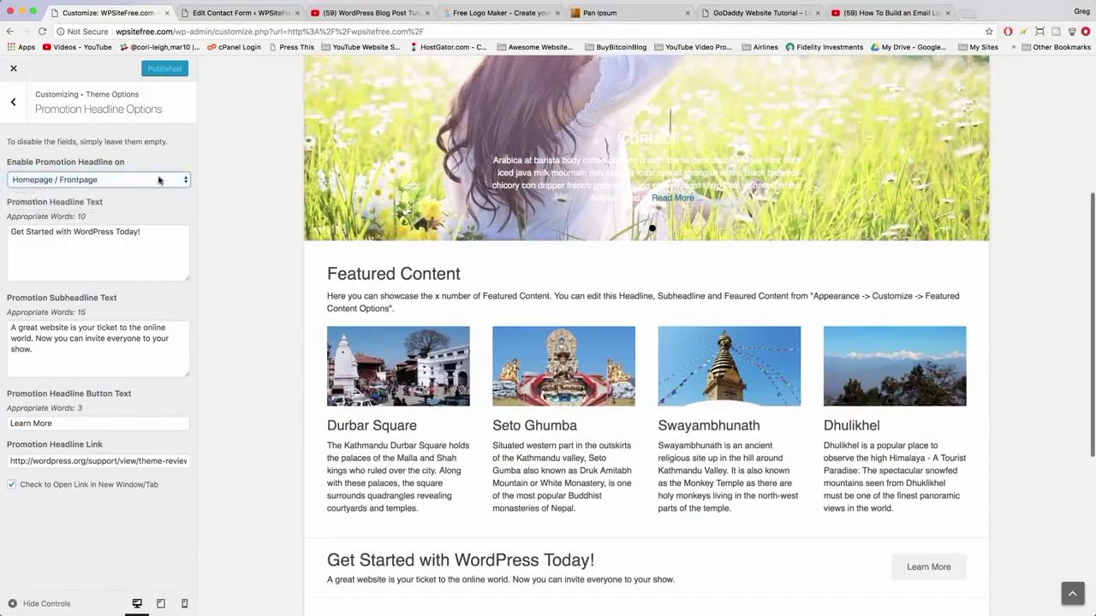
pyautogui.click(158, 179)
pyautogui.click(145, 191)
pyautogui.click(144, 180)
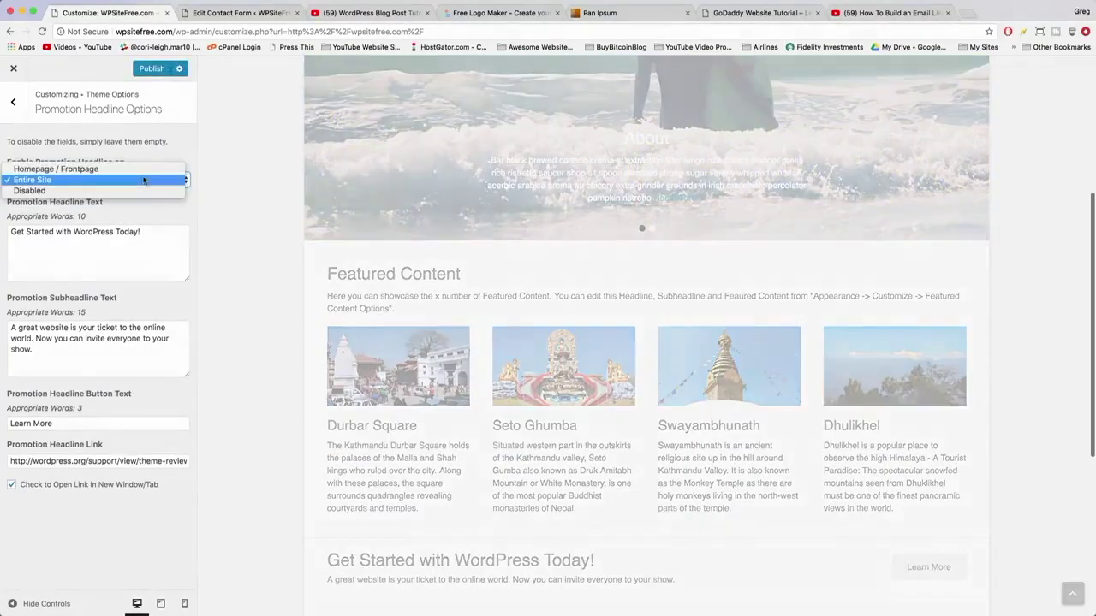
pyautogui.click(120, 168)
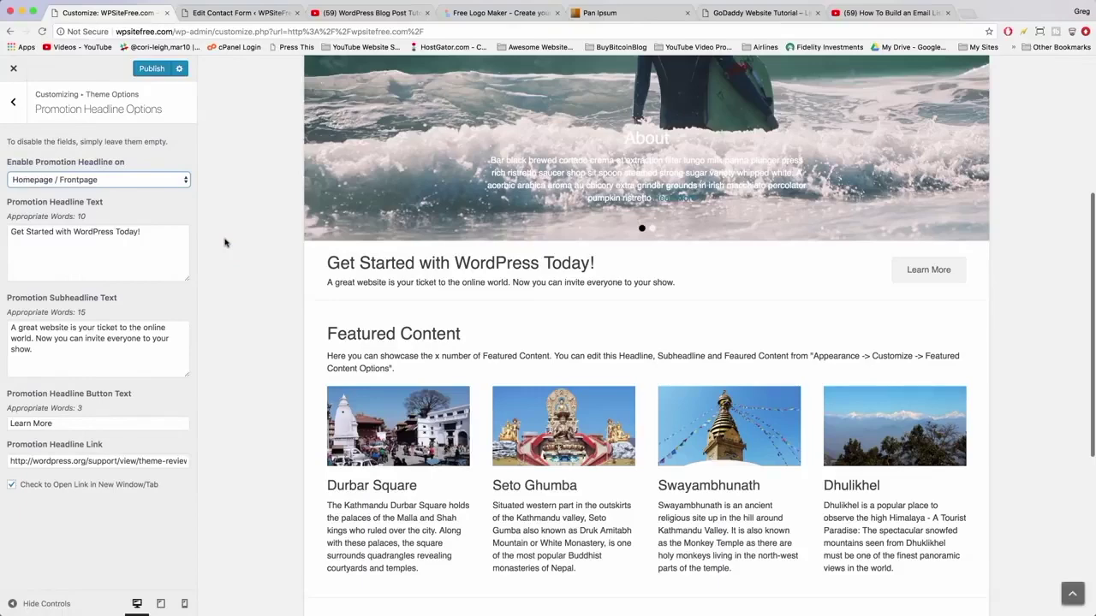
pyautogui.click(158, 180)
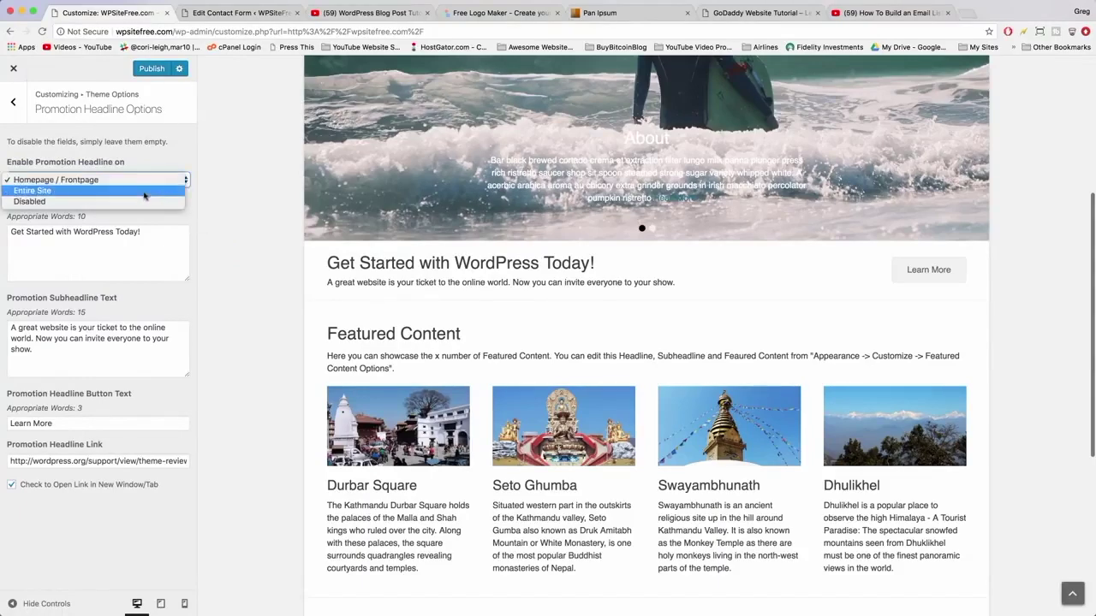
pyautogui.click(133, 180)
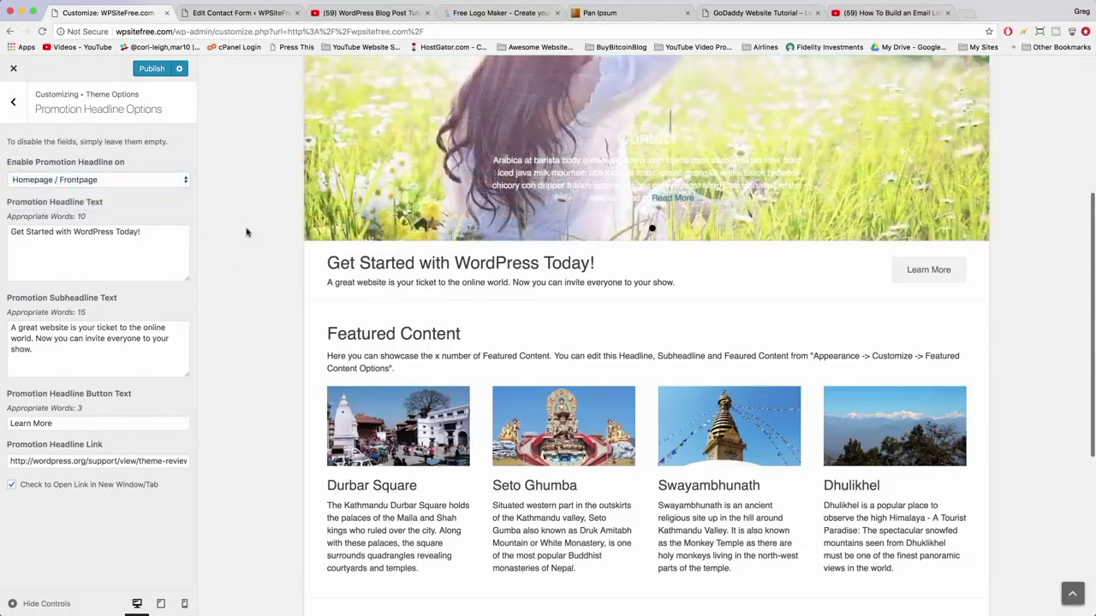
pyautogui.click(152, 67)
# Step: Highlight the Featured Content section in the homepage preview
pyautogui.moveTo(327, 334); pyautogui.dragTo(956, 568)
pyautogui.scroll(-3, 950, 531)
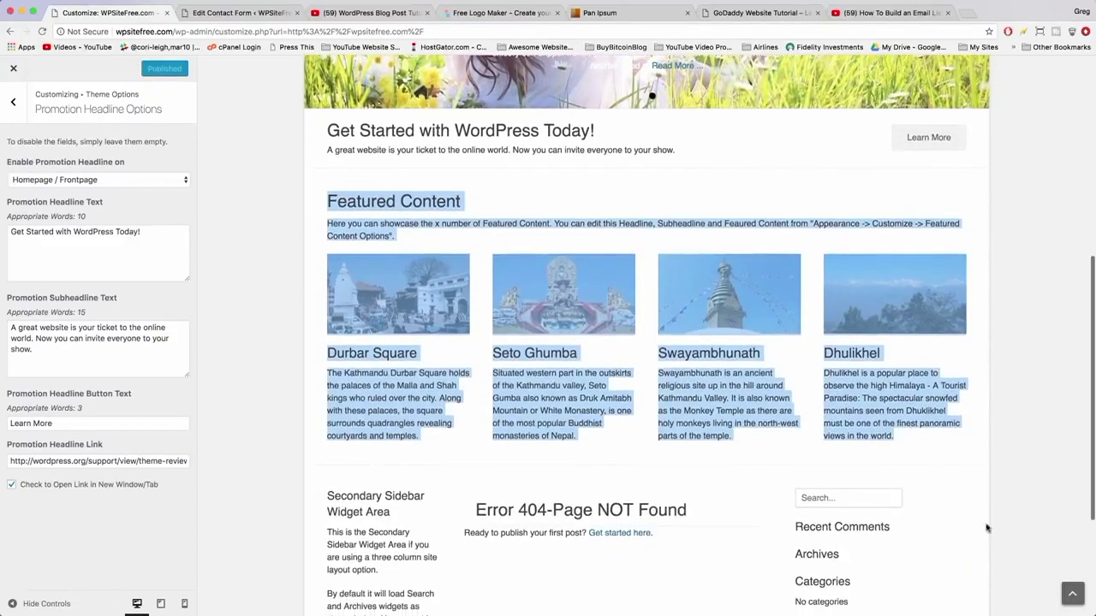
pyautogui.click(896, 446)
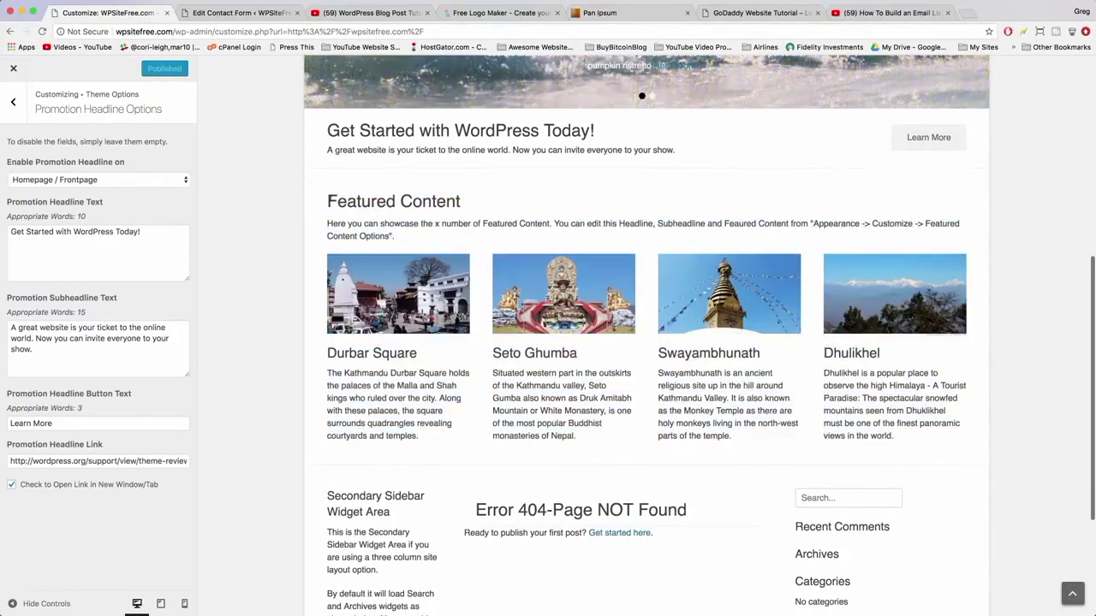
pyautogui.moveTo(326, 199); pyautogui.dragTo(996, 446)
pyautogui.click(905, 431)
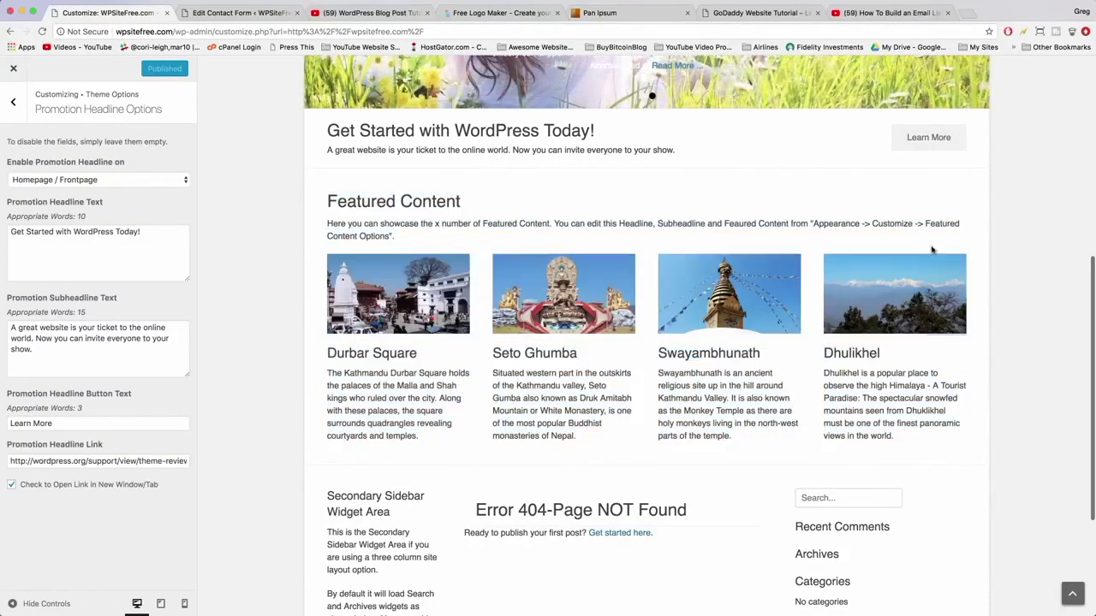
# Step: Set Featured Content's 'Enable Featured Content on' option to Disabled and publish it
pyautogui.click(17, 103)
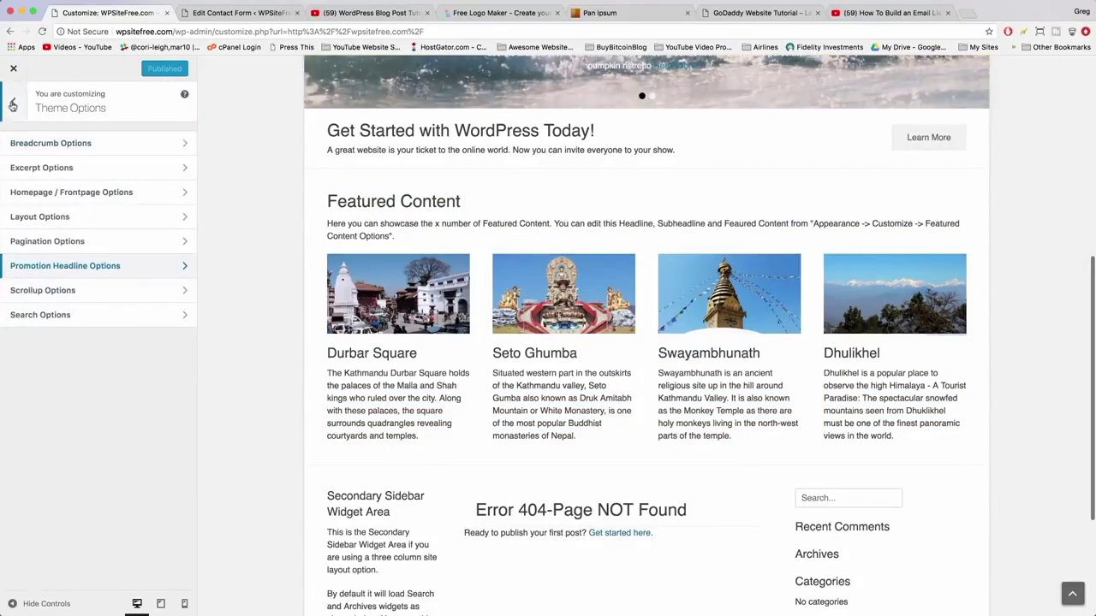
pyautogui.click(13, 102)
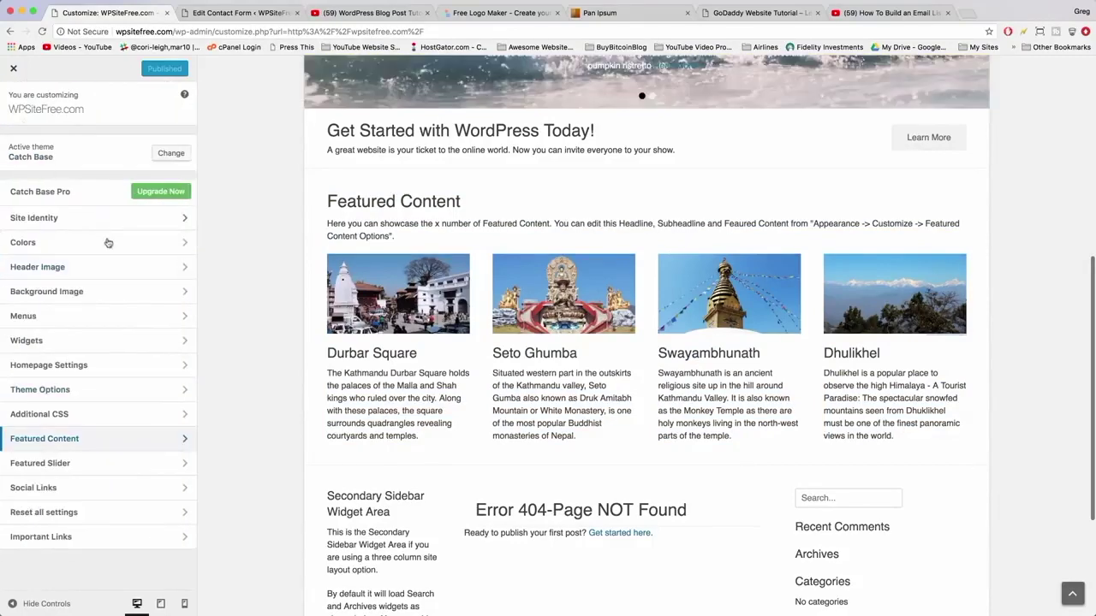
pyautogui.click(89, 439)
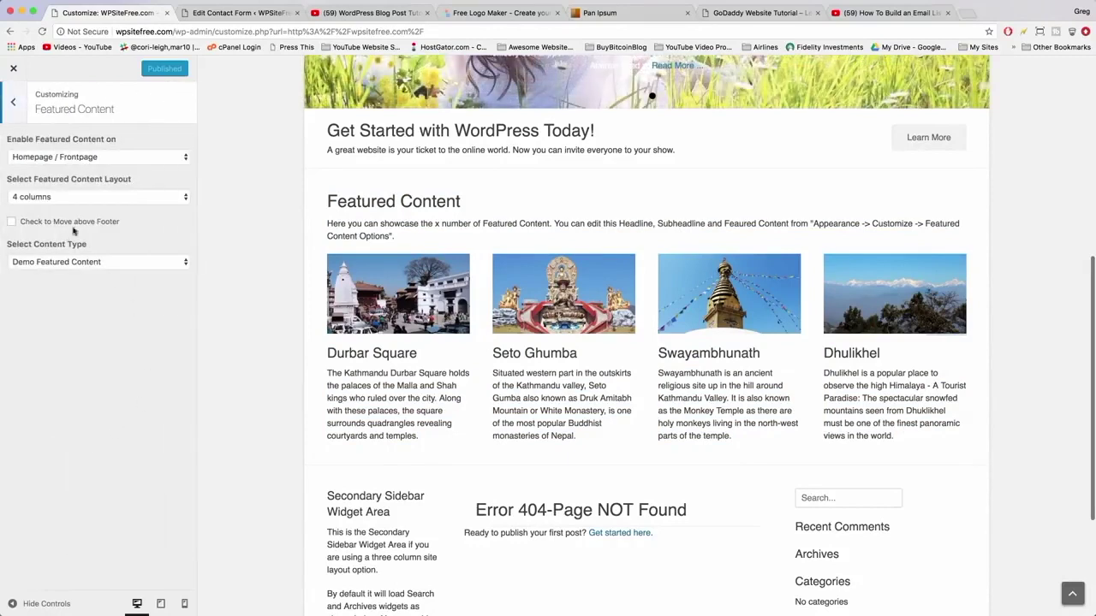
pyautogui.click(135, 262)
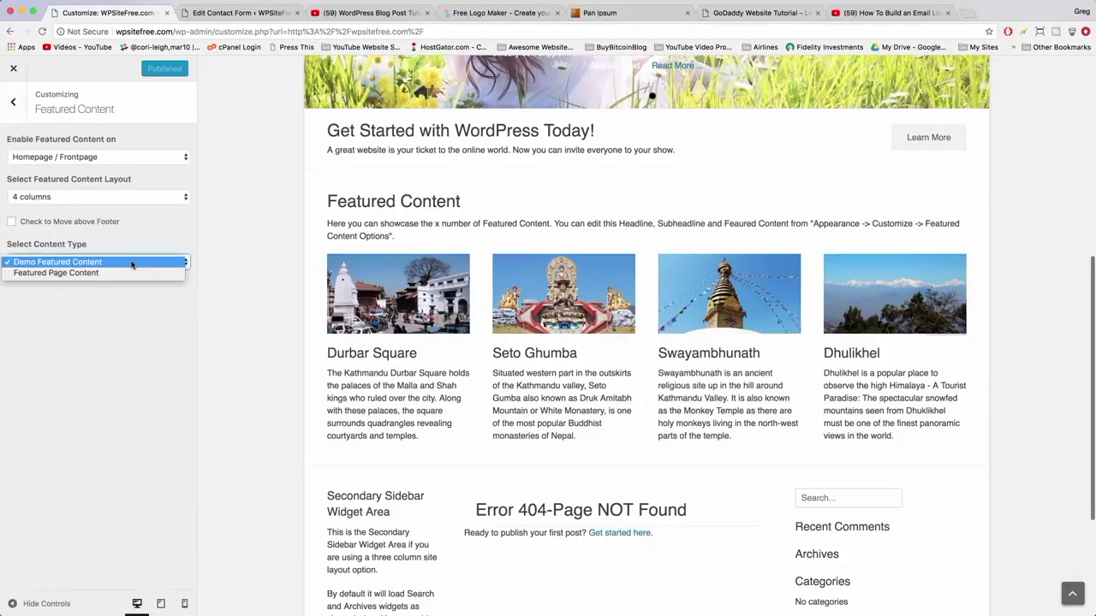
pyautogui.click(131, 263)
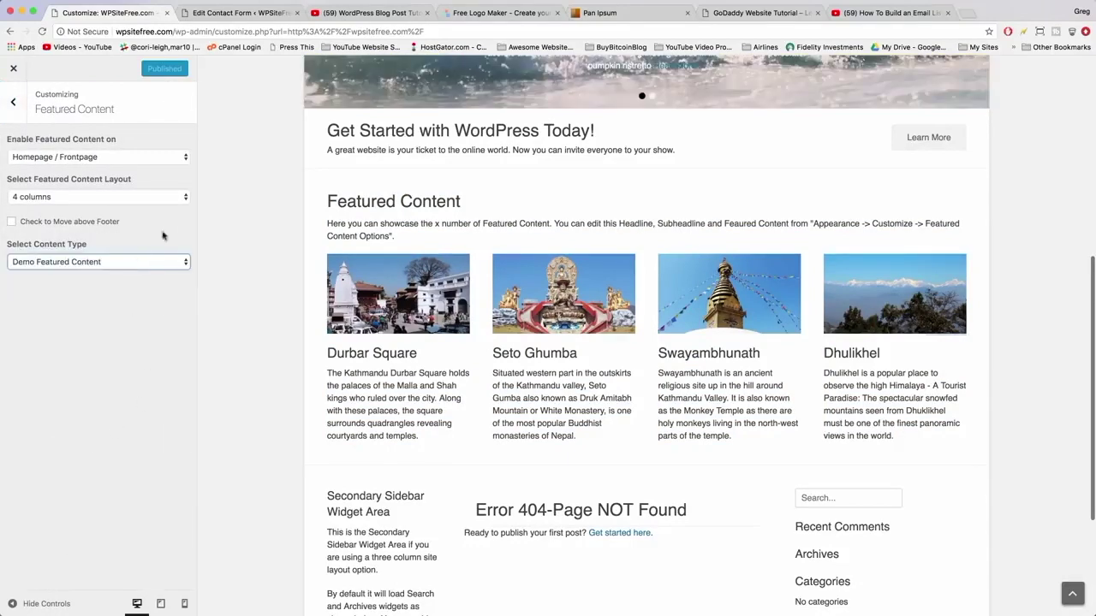
pyautogui.click(148, 158)
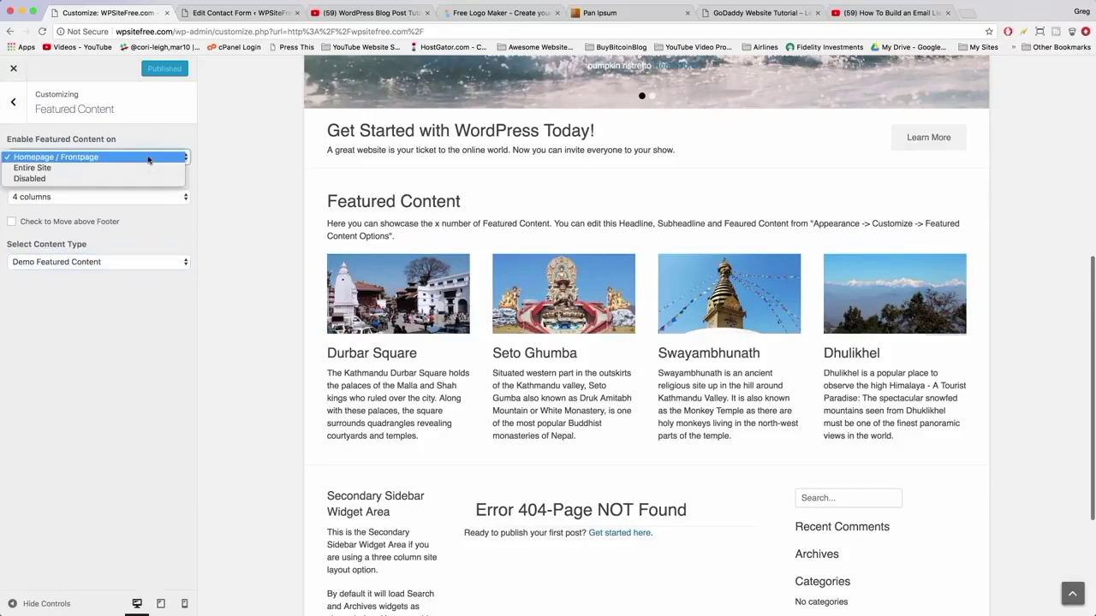
pyautogui.click(50, 179)
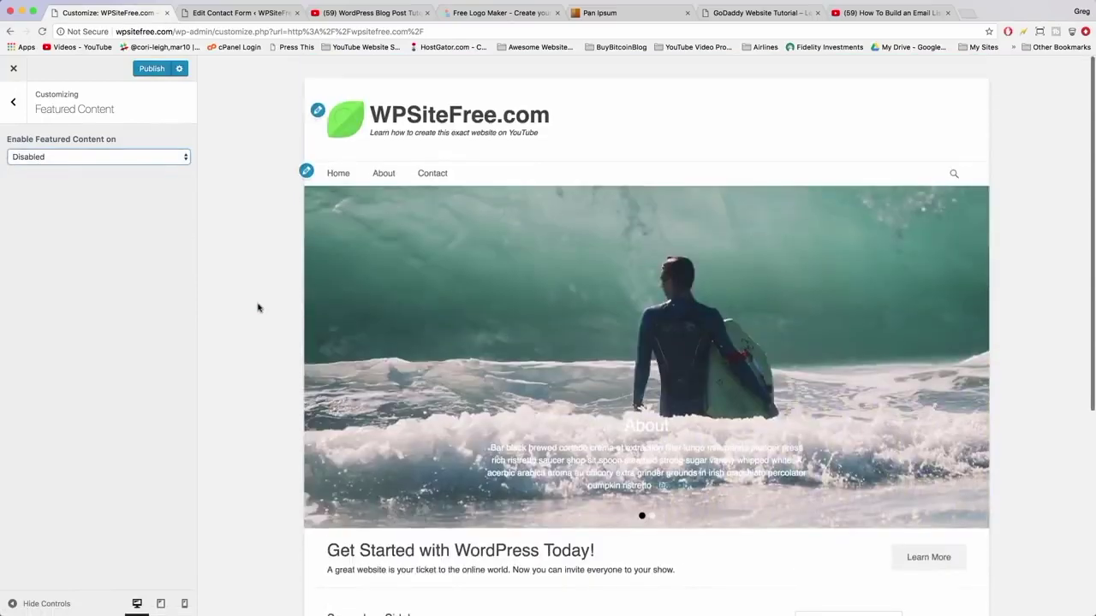
pyautogui.scroll(-5, 258, 308)
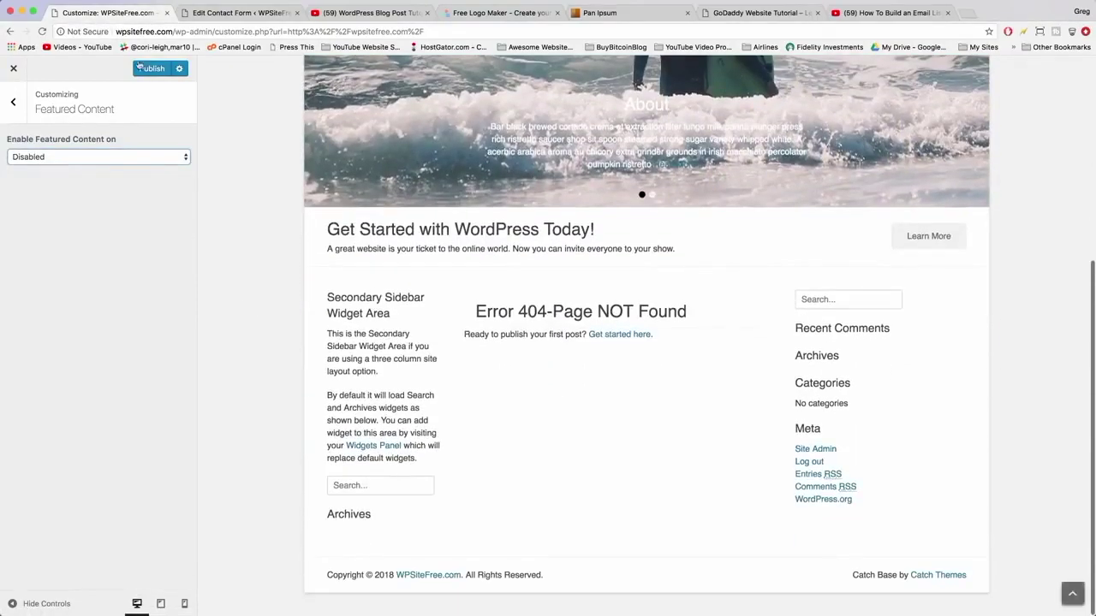
pyautogui.click(146, 68)
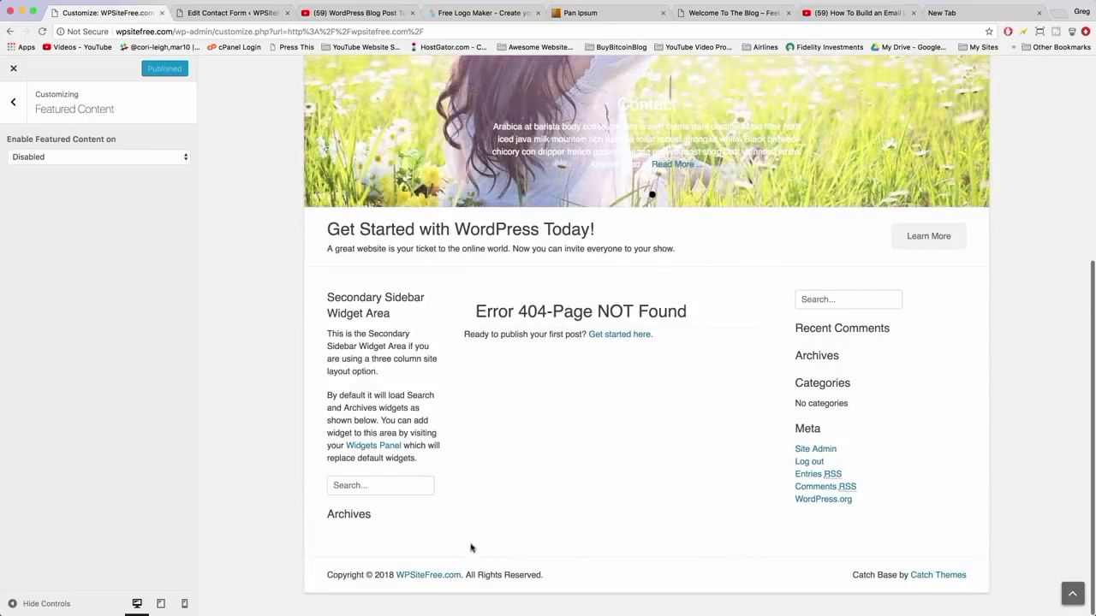
pyautogui.scroll(5, 470, 548)
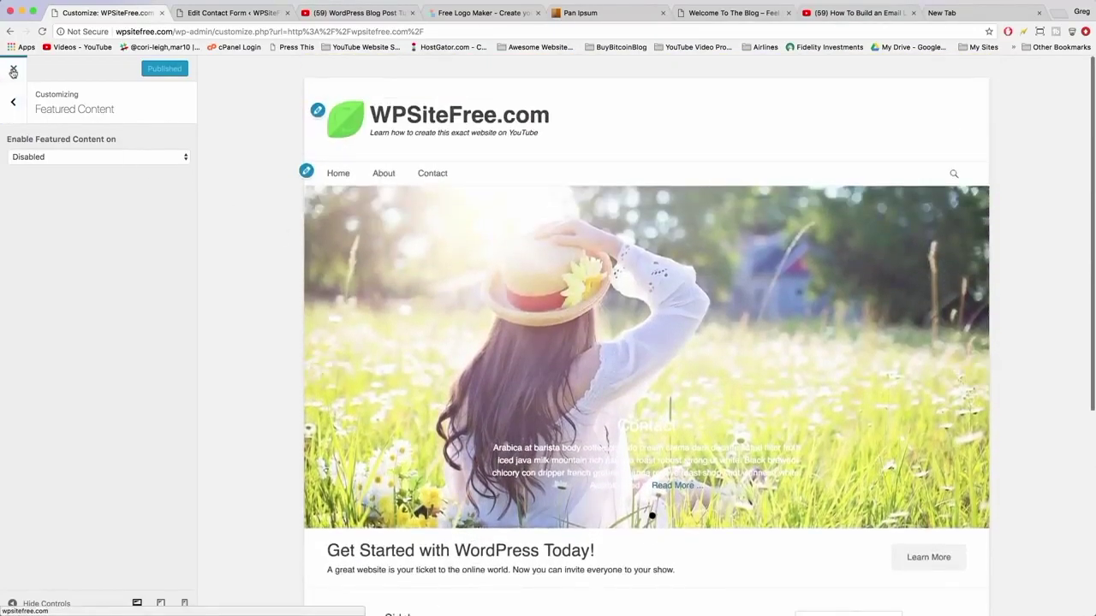
# Step: Leave the Customizer and start a new blog post
pyautogui.click(13, 71)
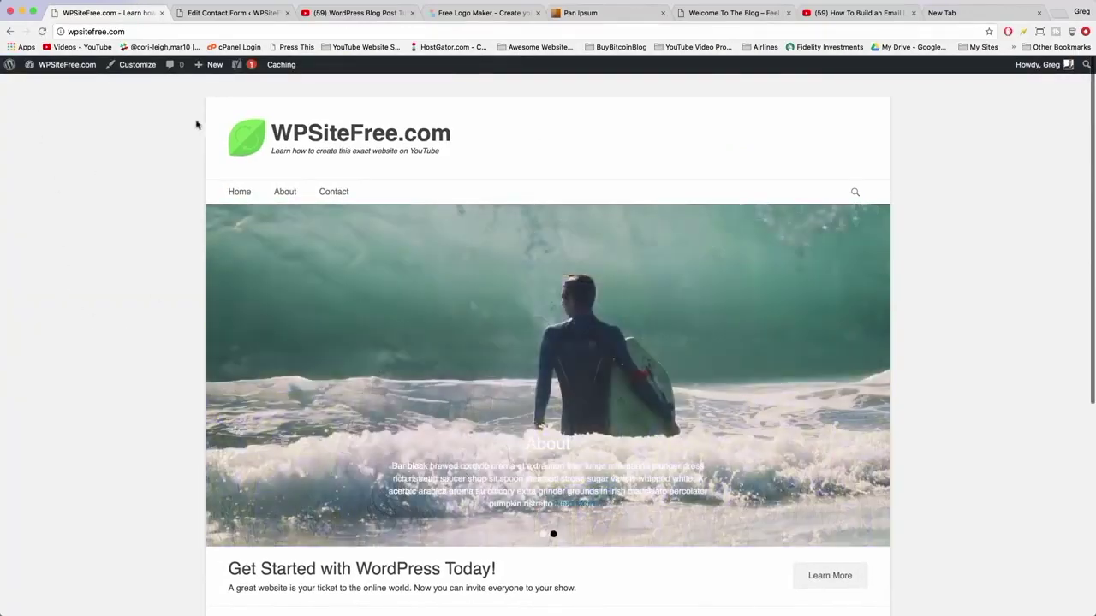
pyautogui.moveTo(212, 71)
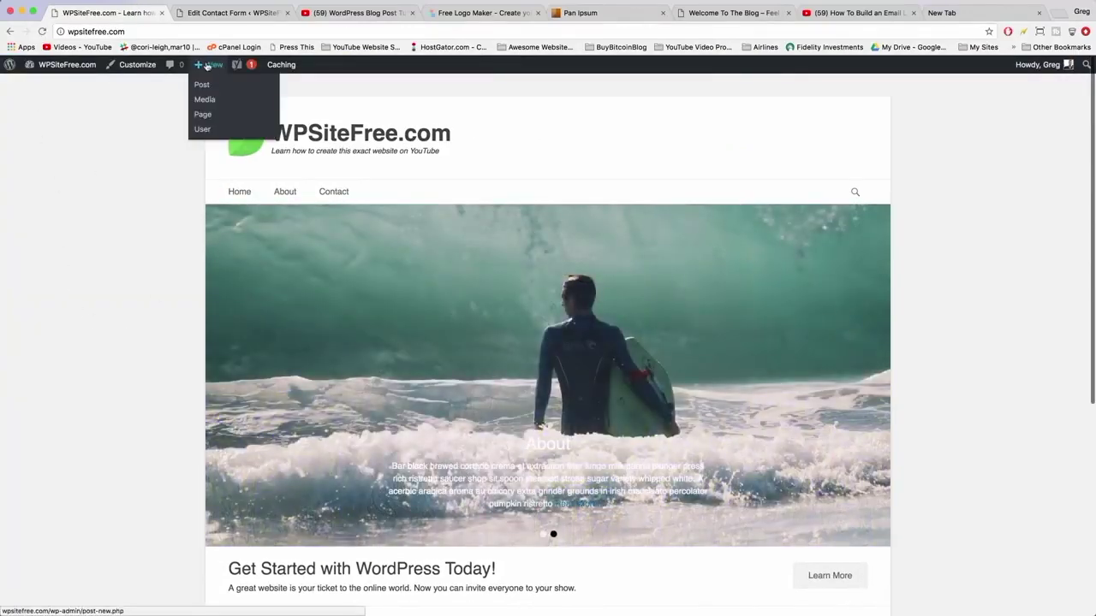
pyautogui.click(207, 85)
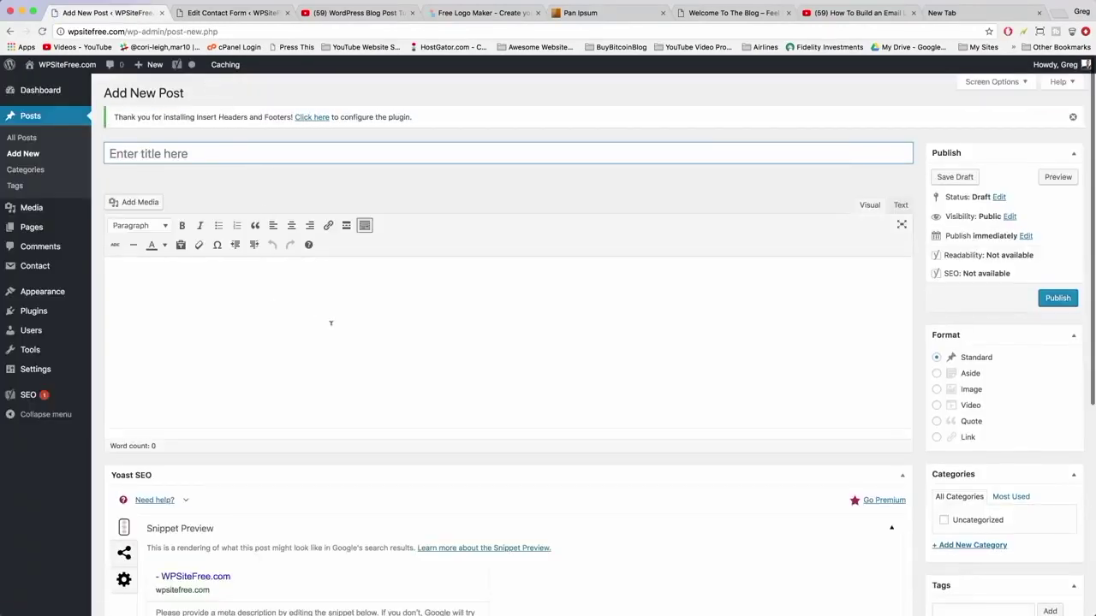
# Step: Title the post 'Welcome To The Blog - Feel Free to Look Around!'
pyautogui.click(331, 321)
pyautogui.click(187, 150)
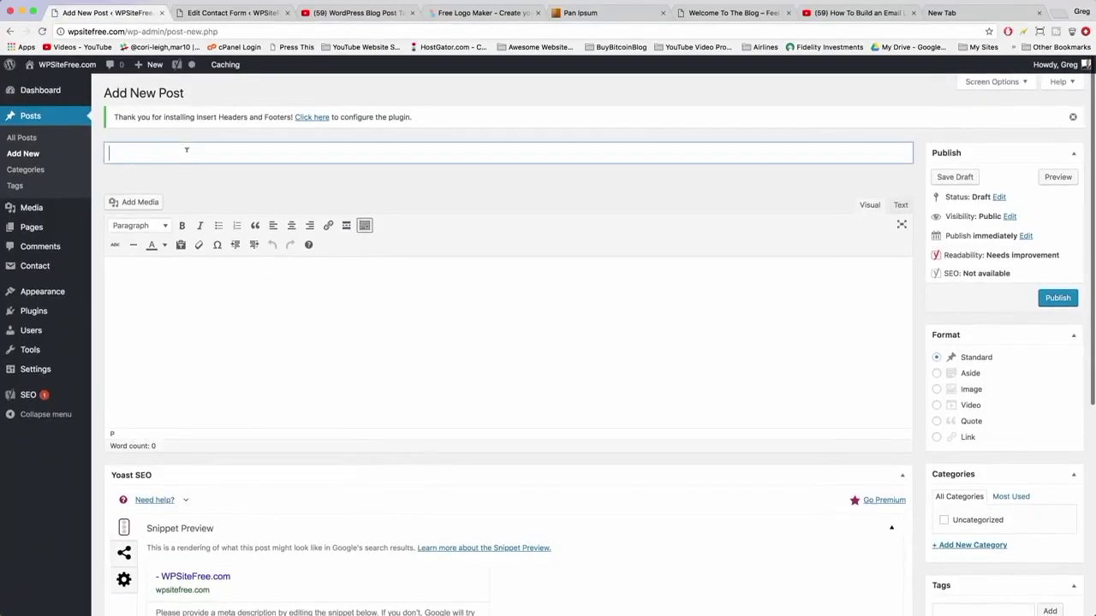
pyautogui.write('Welcome')
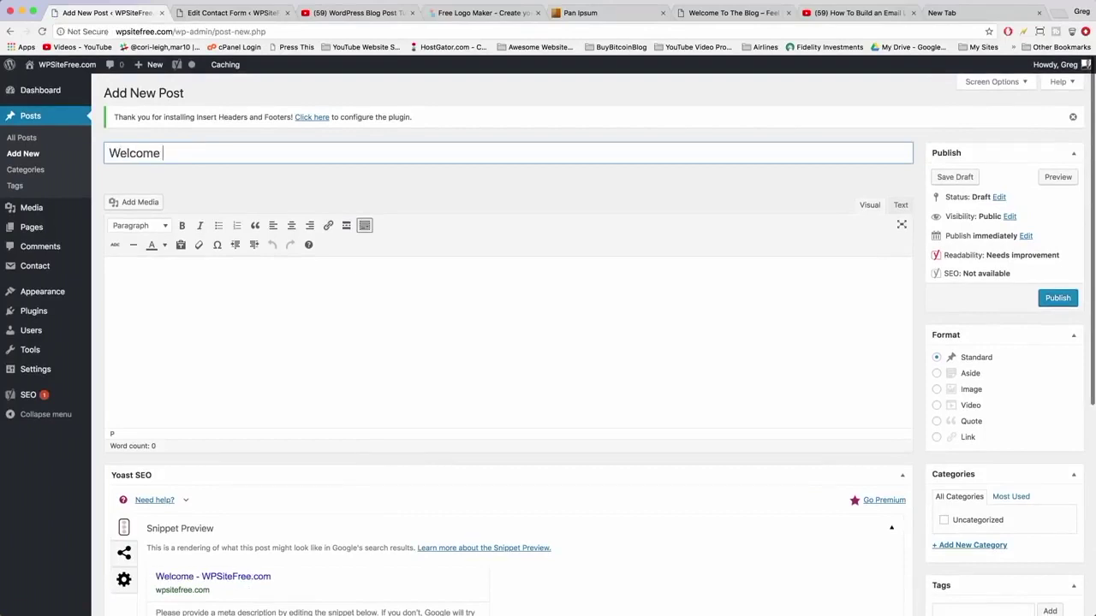
pyautogui.write(' To The Blo')
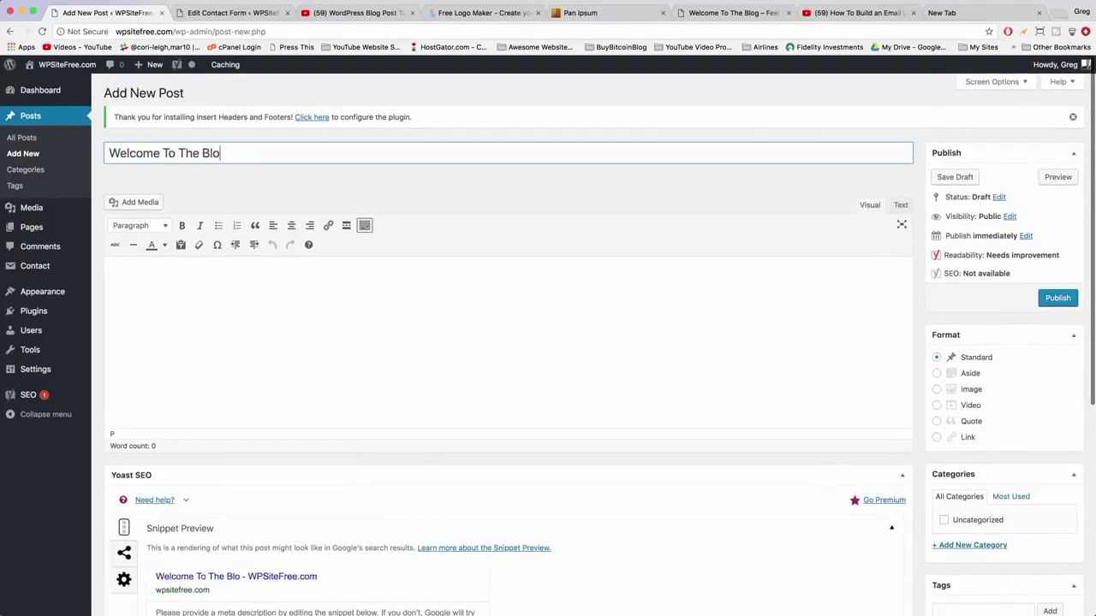
pyautogui.write('g - Feel Free')
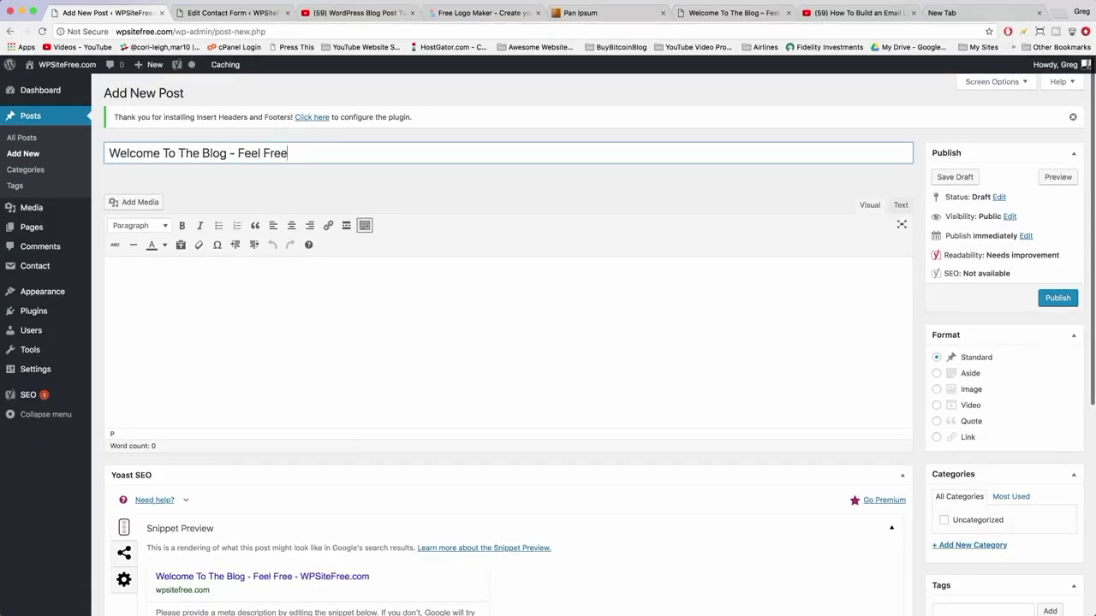
pyautogui.write(' to Look Around!')
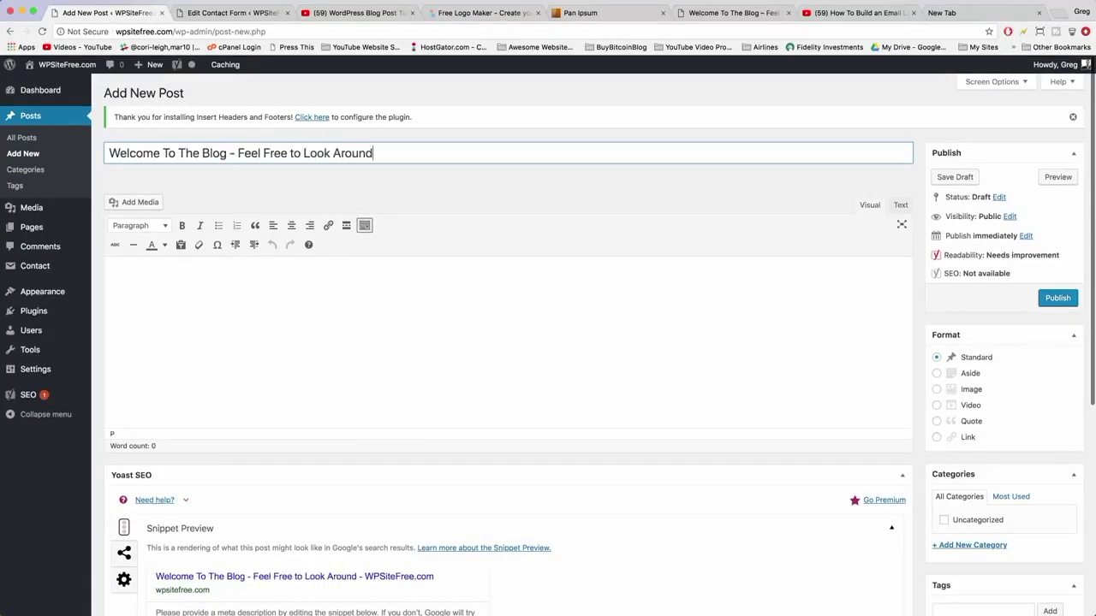
# Step: Paste the four prepared paragraphs ending 'please consider subscribing here:' into the body, then open a new tab
pyautogui.click(223, 297)
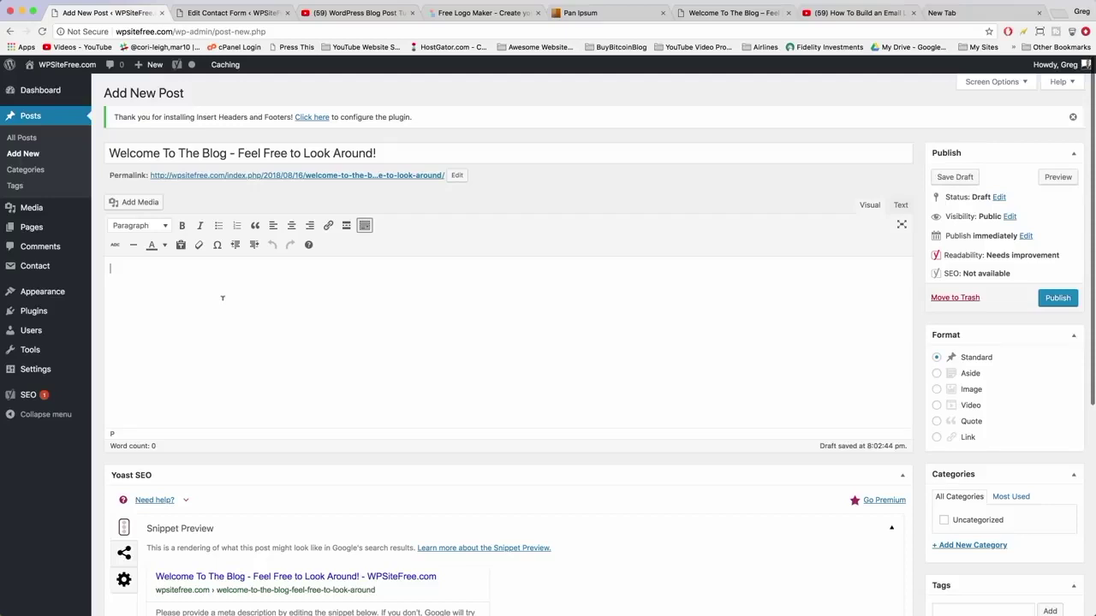
pyautogui.write("Firstly, a few words about other blogs in our niche – forget about them. Chances are they contain too much fluff and haven't gotten you where you want to go. Welcome to WpSiteFree.com. On this blog you'll find advice on fashion, fitness, travel, building a business, how to make a website for free, art and style. I guarantee you'll enjoy it, because so many have said great things already. If you'd like to learn more, please consider subscribing here:")
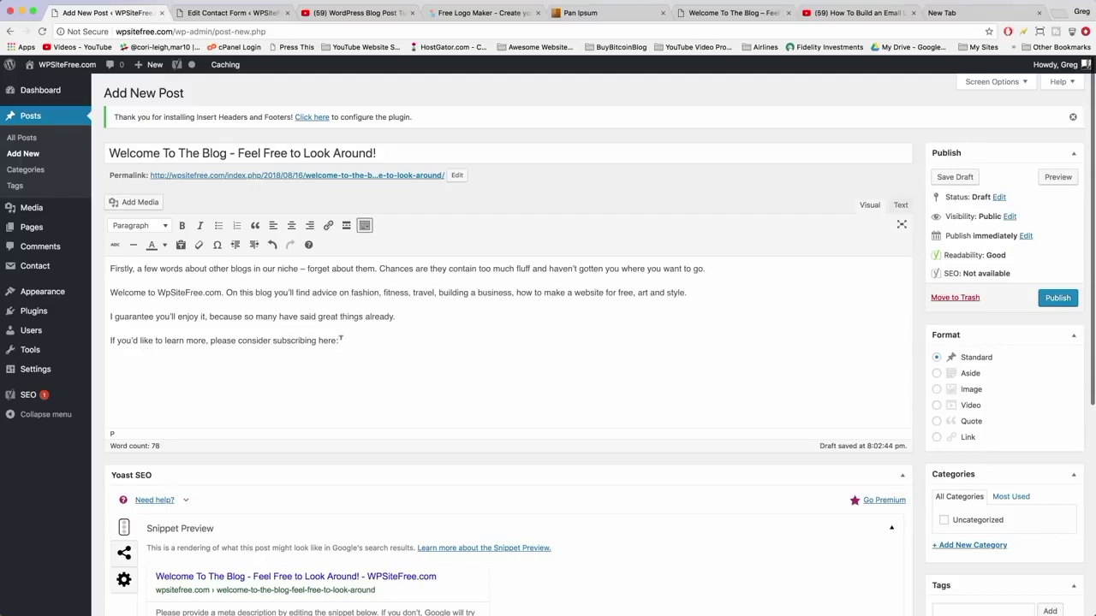
pyautogui.moveTo(210, 340); pyautogui.dragTo(342, 339)
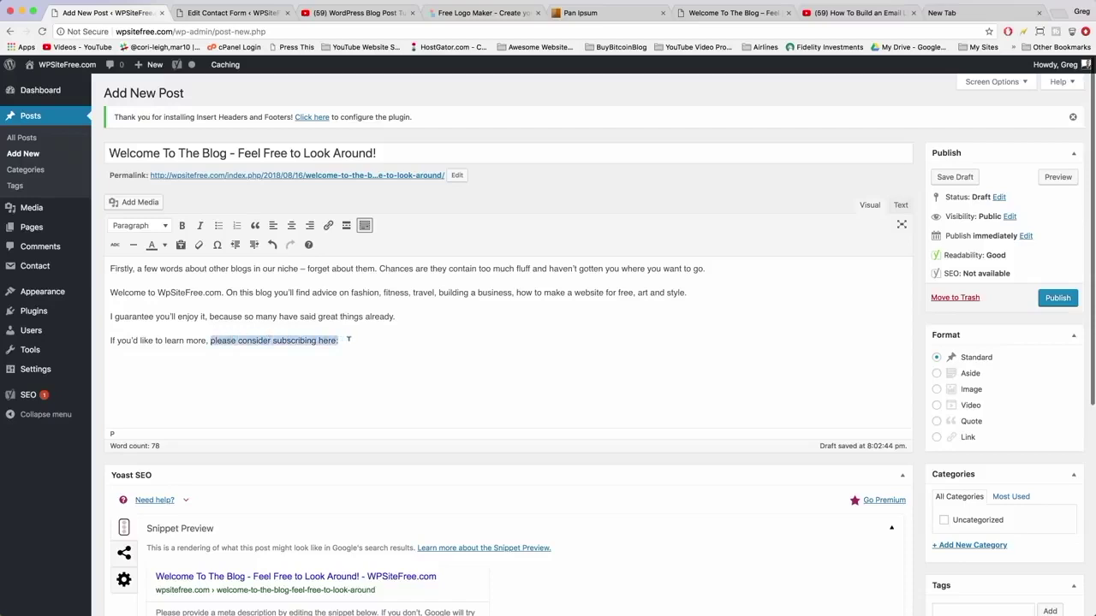
pyautogui.click(348, 339)
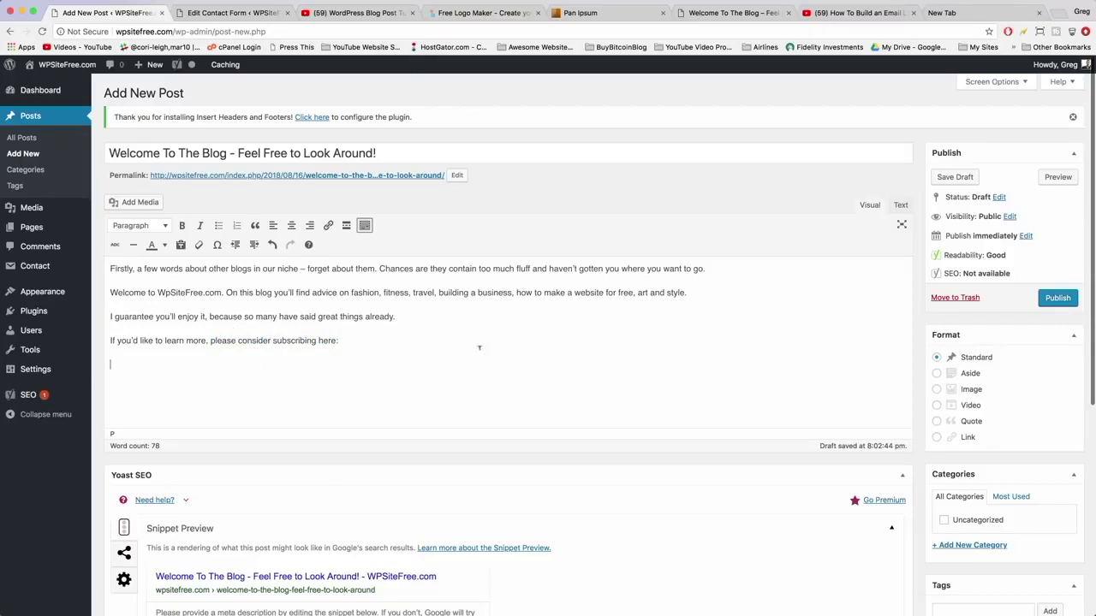
pyautogui.click(936, 16)
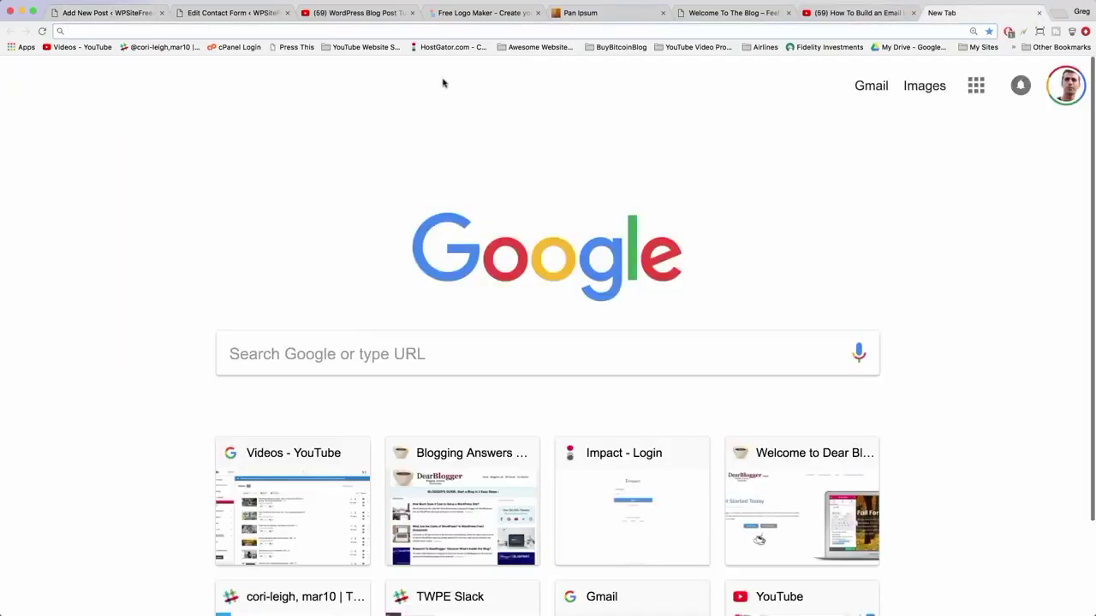
# Step: Go to the AWeber website and log in with the account's login ID and password
pyautogui.write('aweber.com')
pyautogui.press('Return')
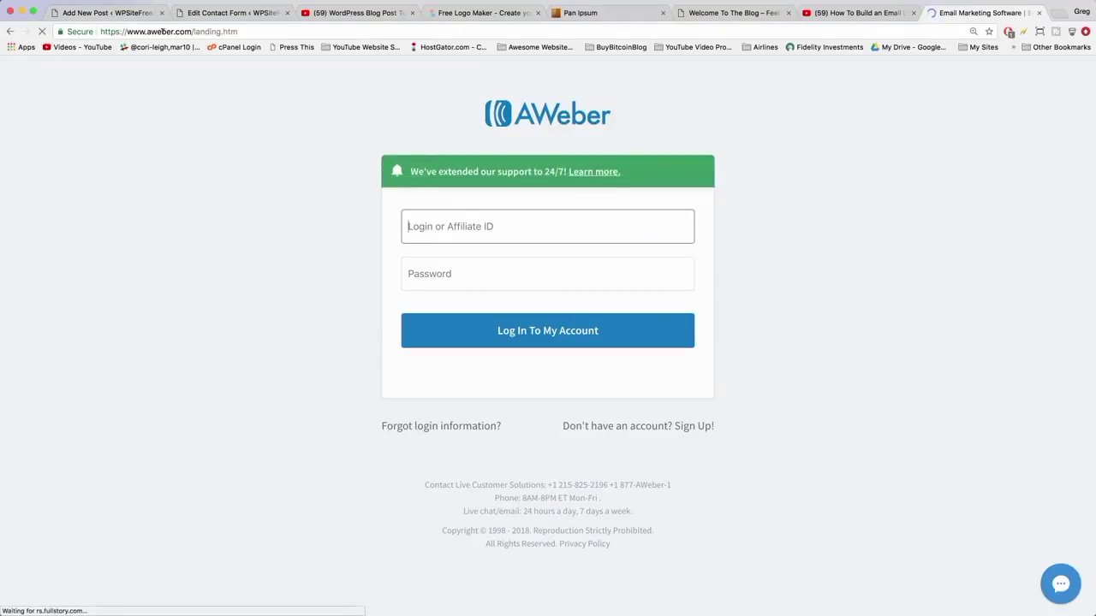
pyautogui.click(429, 213)
pyautogui.write('honest')
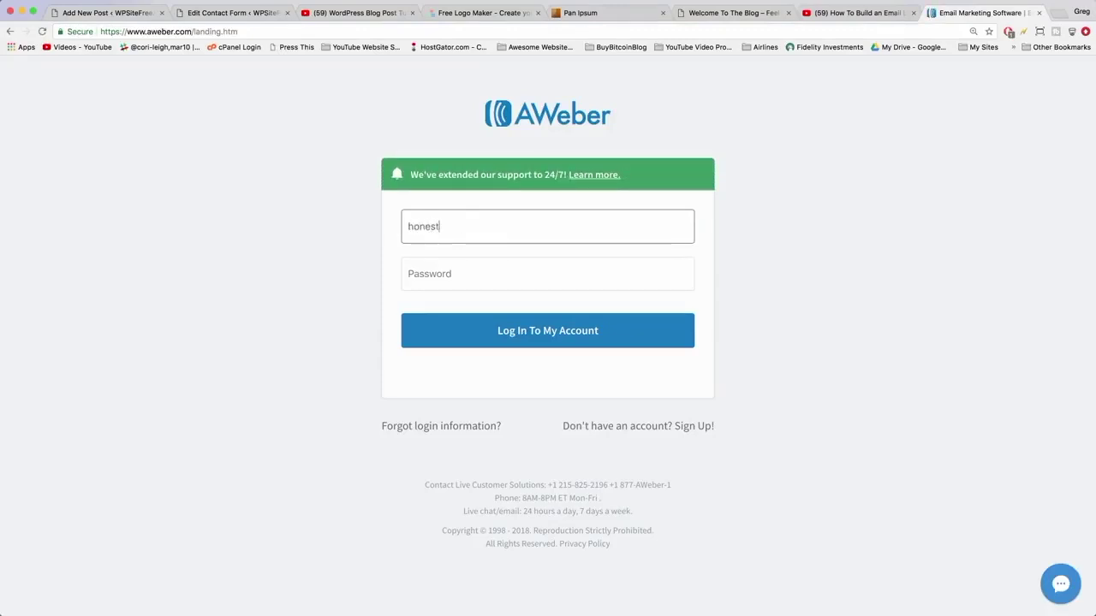
pyautogui.write('college')
pyautogui.press('Tab')
pyautogui.write('*******')
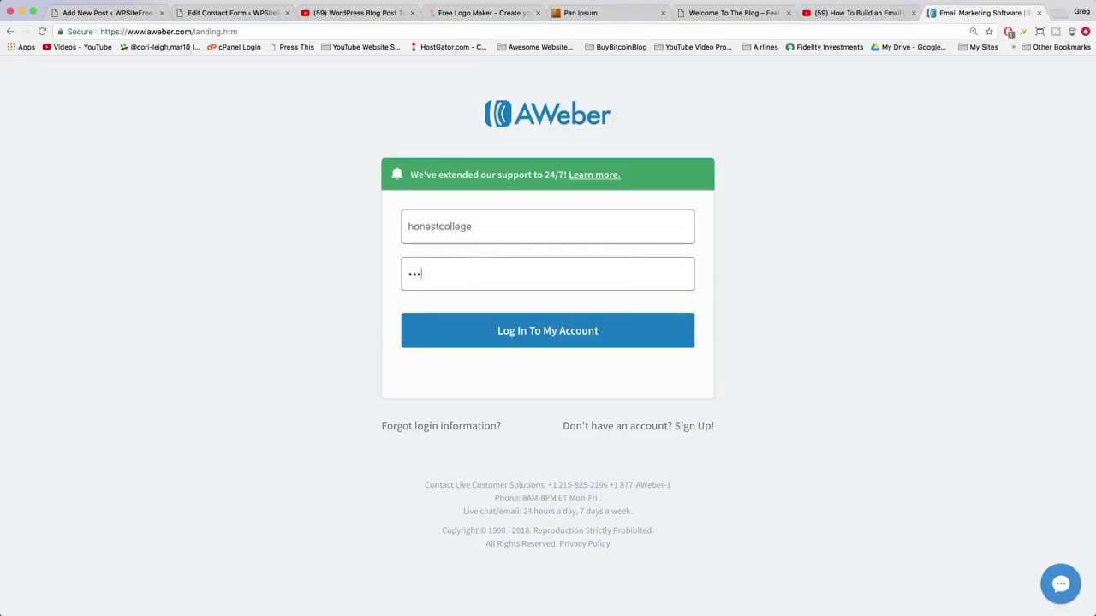
pyautogui.write('****')
pyautogui.press('Return')
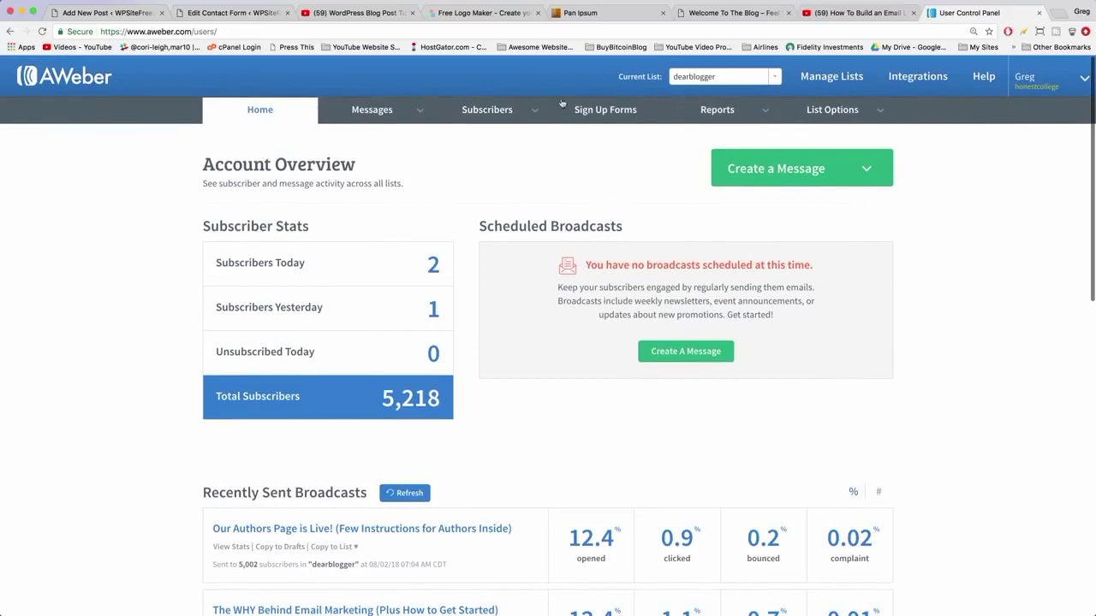
# Step: Start a new regular sign-up form and apply the Simple template
pyautogui.click(602, 114)
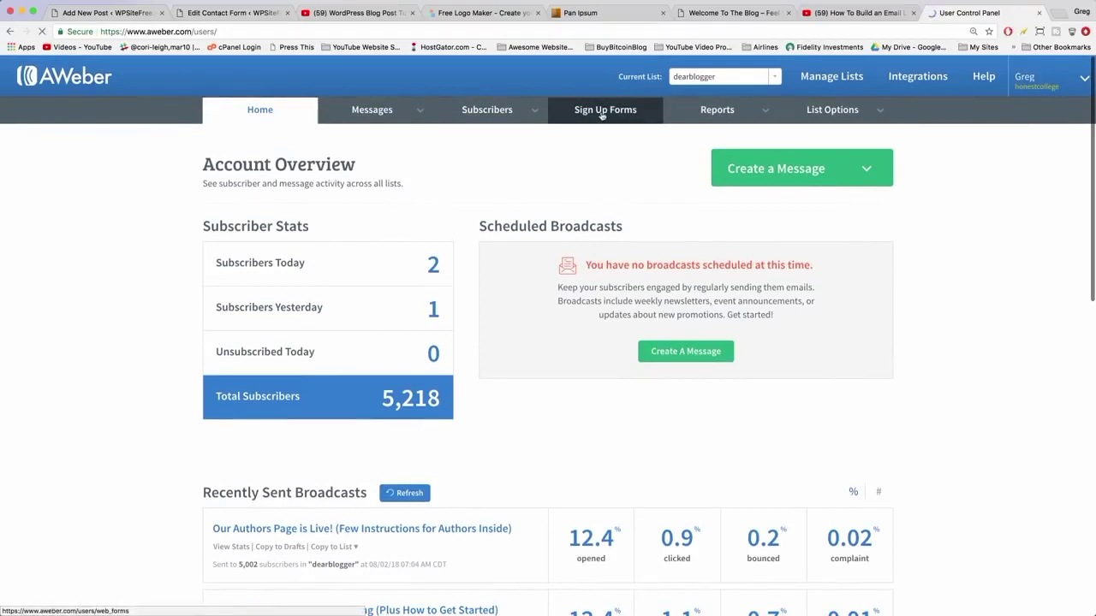
pyautogui.click(759, 174)
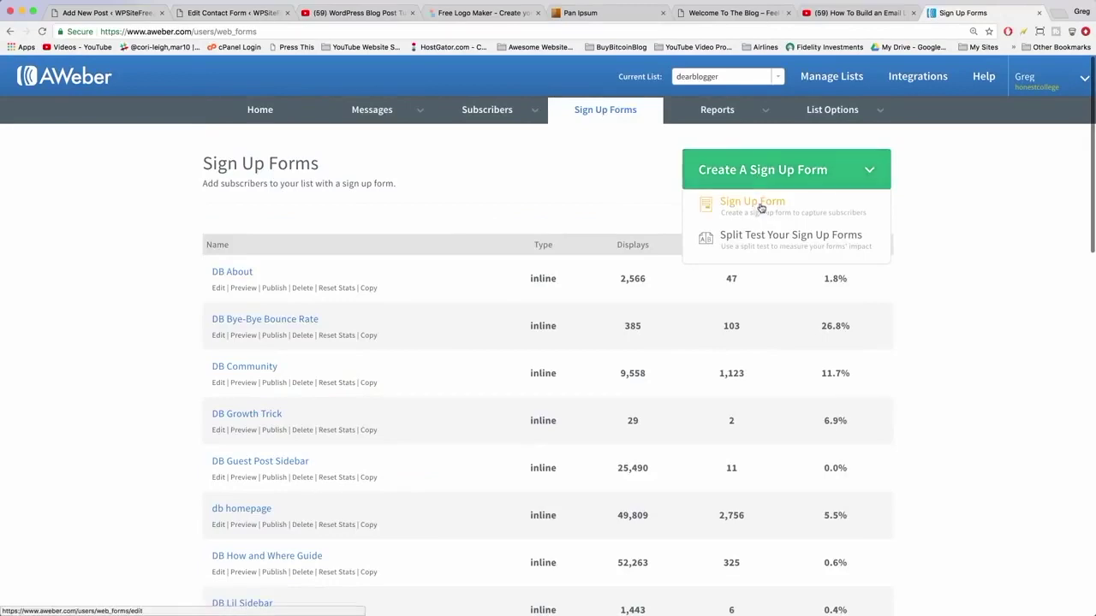
pyautogui.click(761, 206)
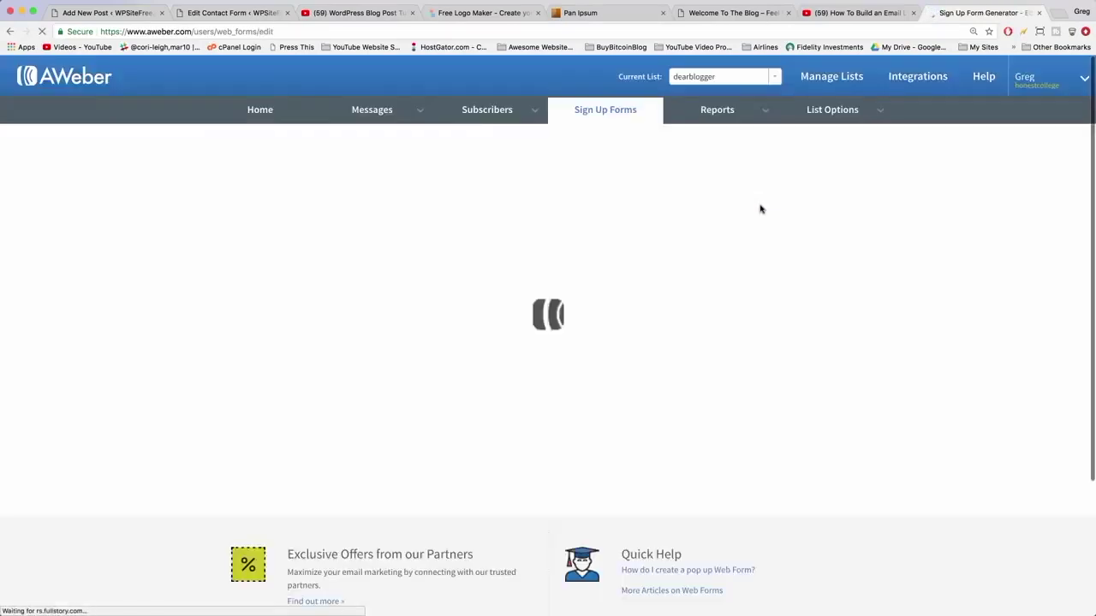
pyautogui.scroll(-3, 761, 209)
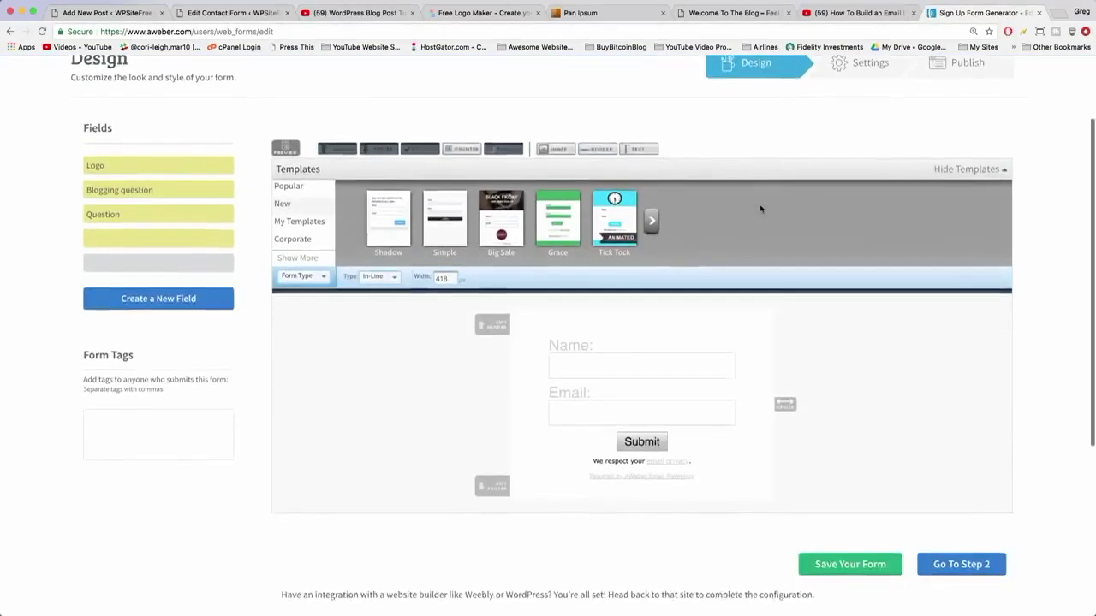
pyautogui.moveTo(805, 378)
pyautogui.mouseDown()
pyautogui.moveTo(890, 379)
pyautogui.moveTo(787, 378)
pyautogui.mouseUp()
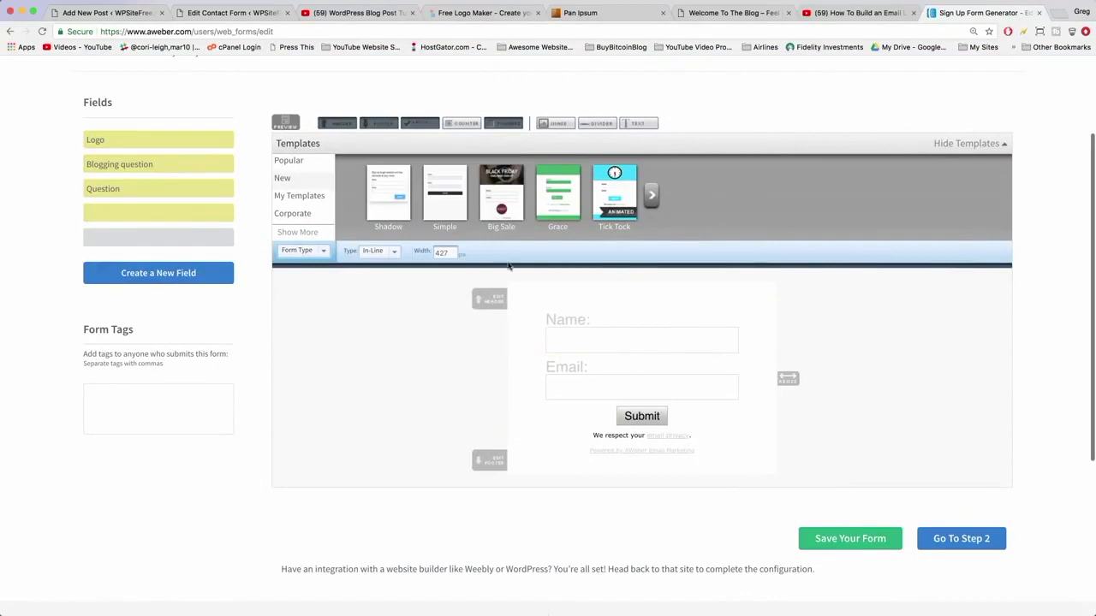
pyautogui.click(439, 205)
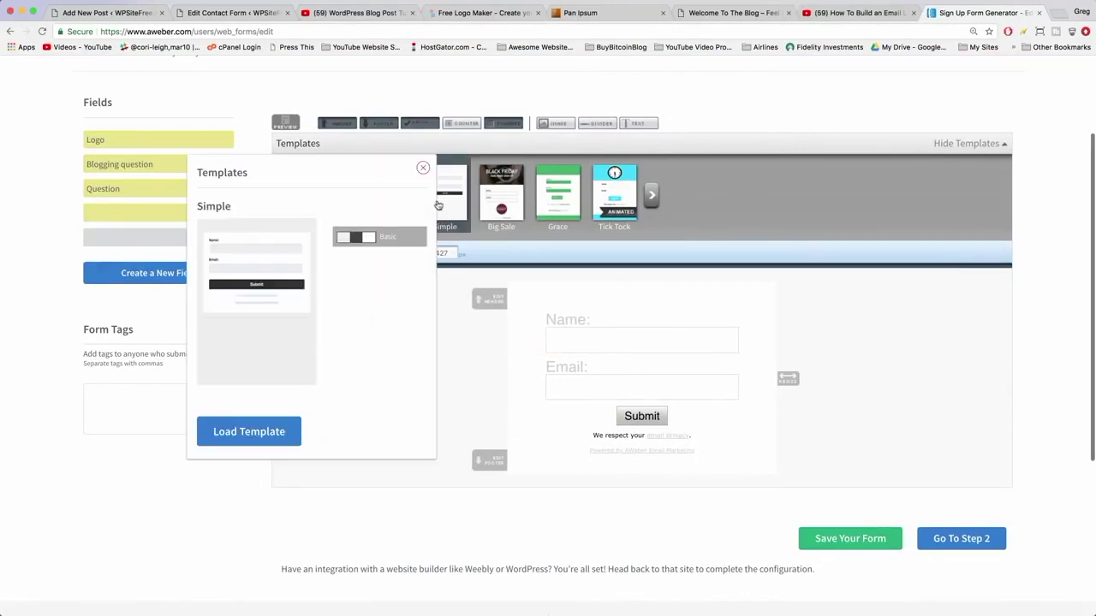
pyautogui.click(248, 431)
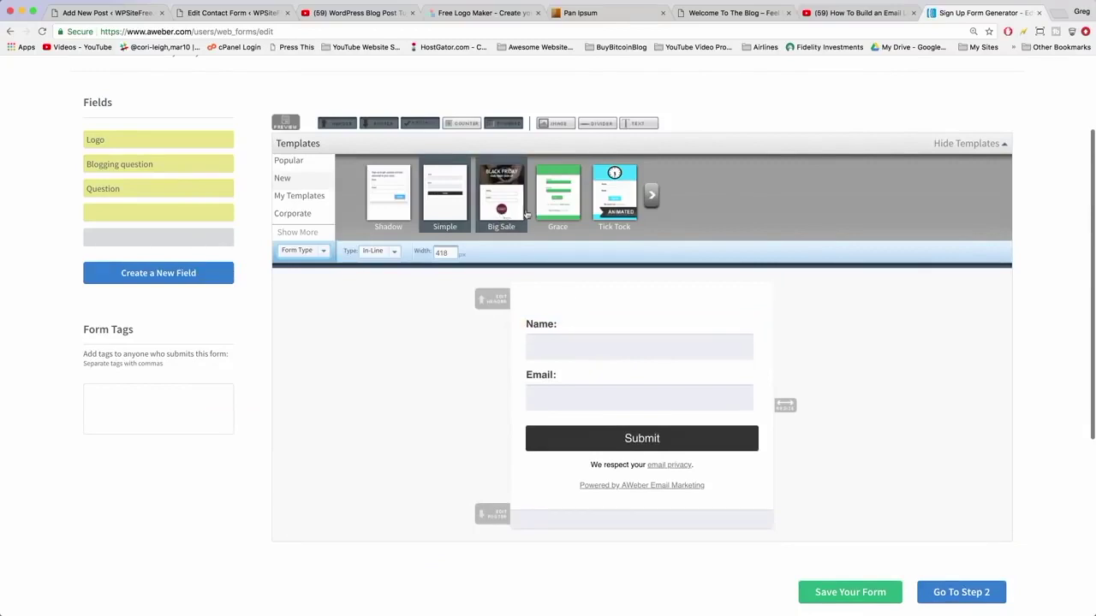
# Step: Browse the template categories and try the Envelope template from Blog
pyautogui.click(296, 162)
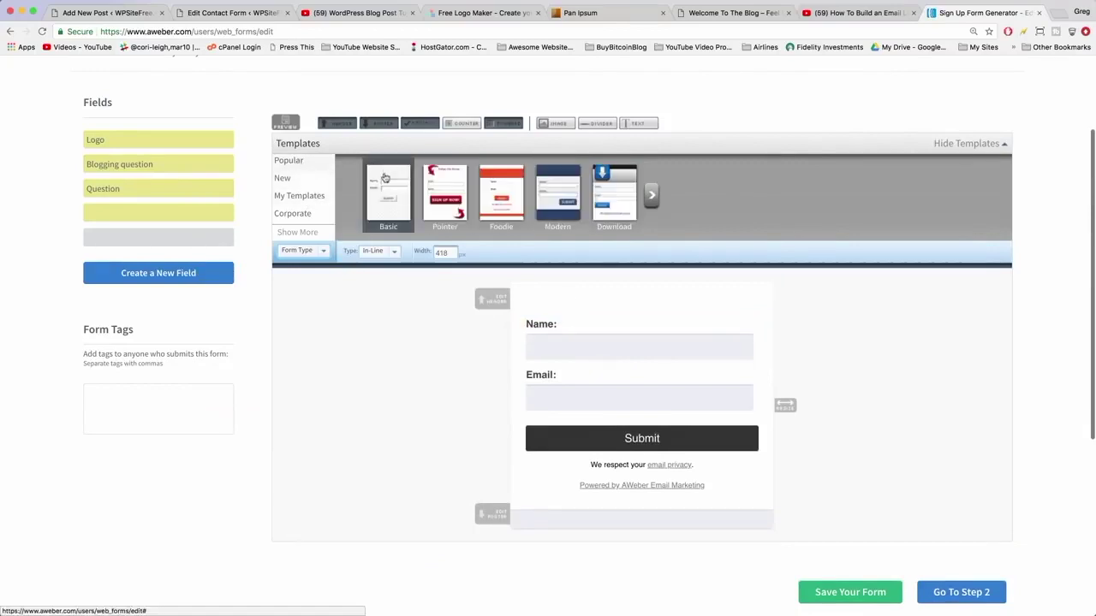
pyautogui.click(384, 222)
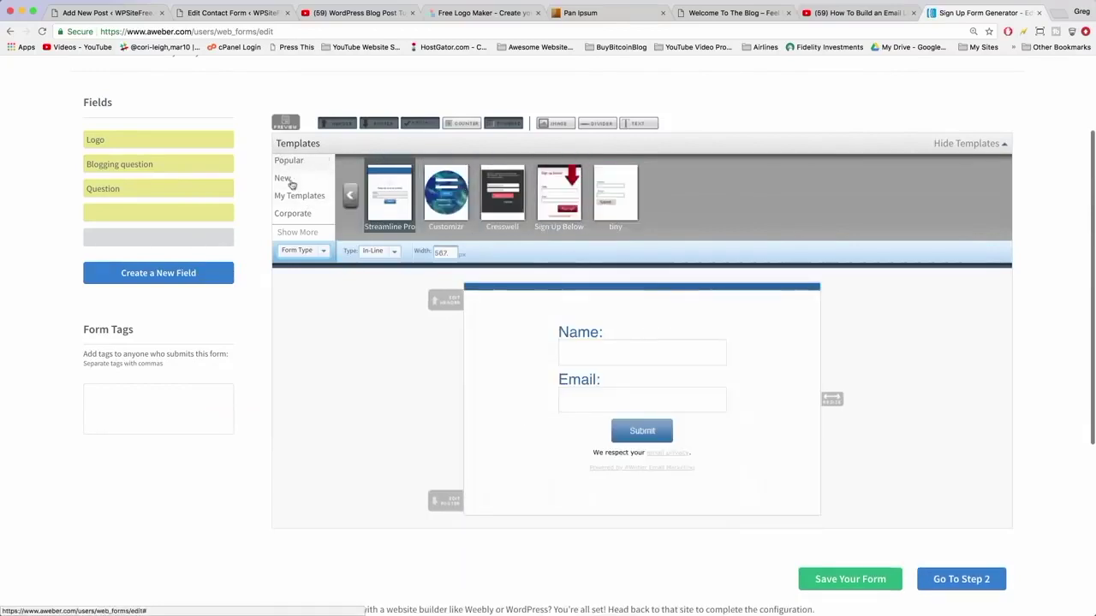
pyautogui.click(301, 236)
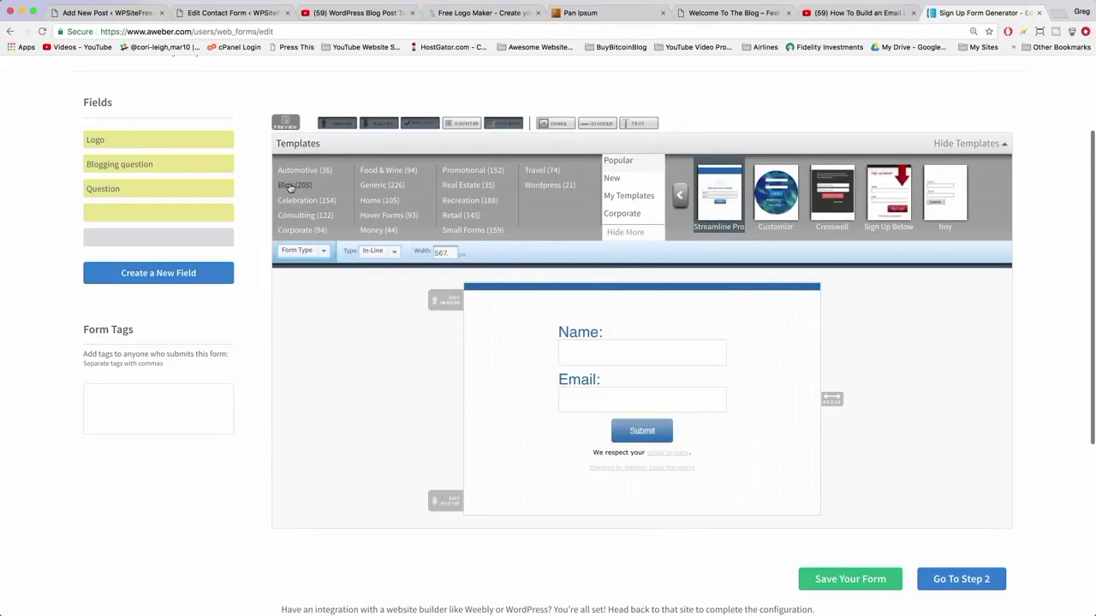
pyautogui.click(290, 187)
pyautogui.click(553, 197)
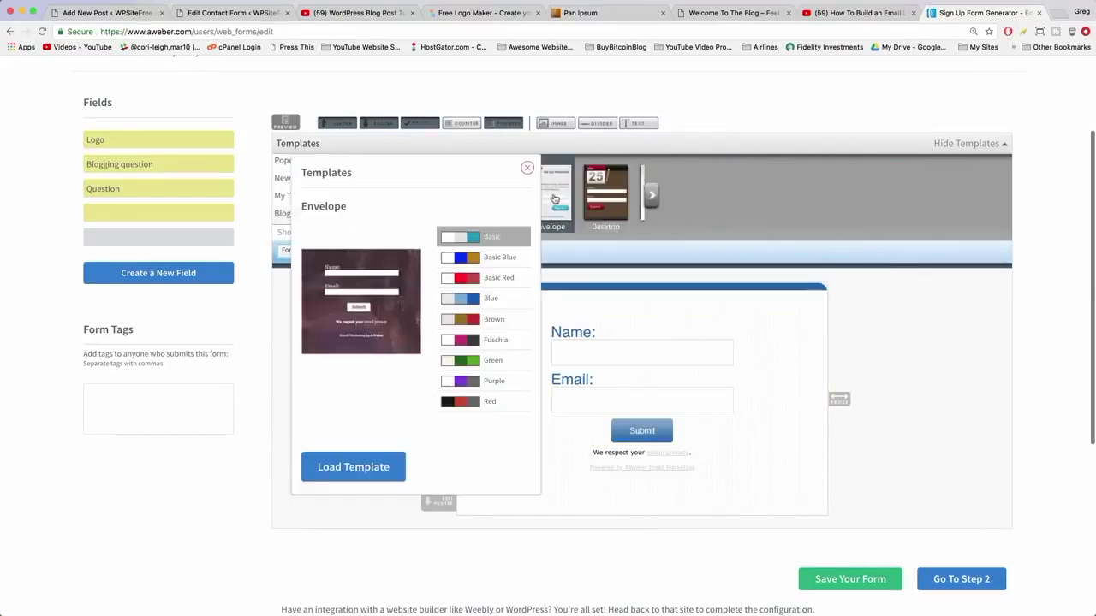
pyautogui.click(357, 466)
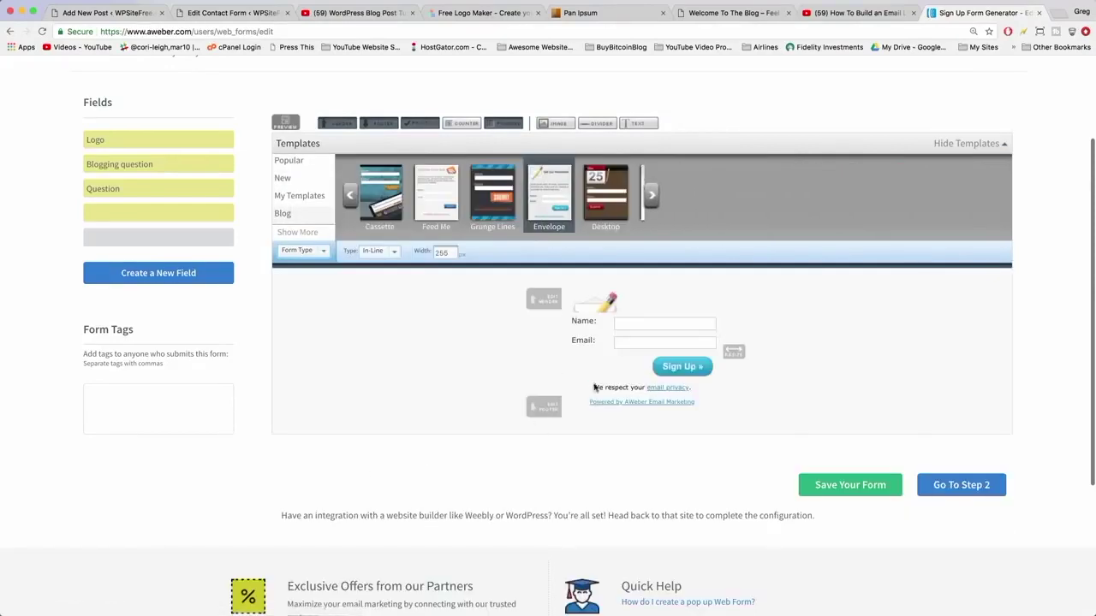
# Step: Apply the Blog category's Shadow template and remove the 'Powered by AWeber Email Marketing' line
pyautogui.scroll(-2, 758, 284)
pyautogui.scroll(4, 292, 298)
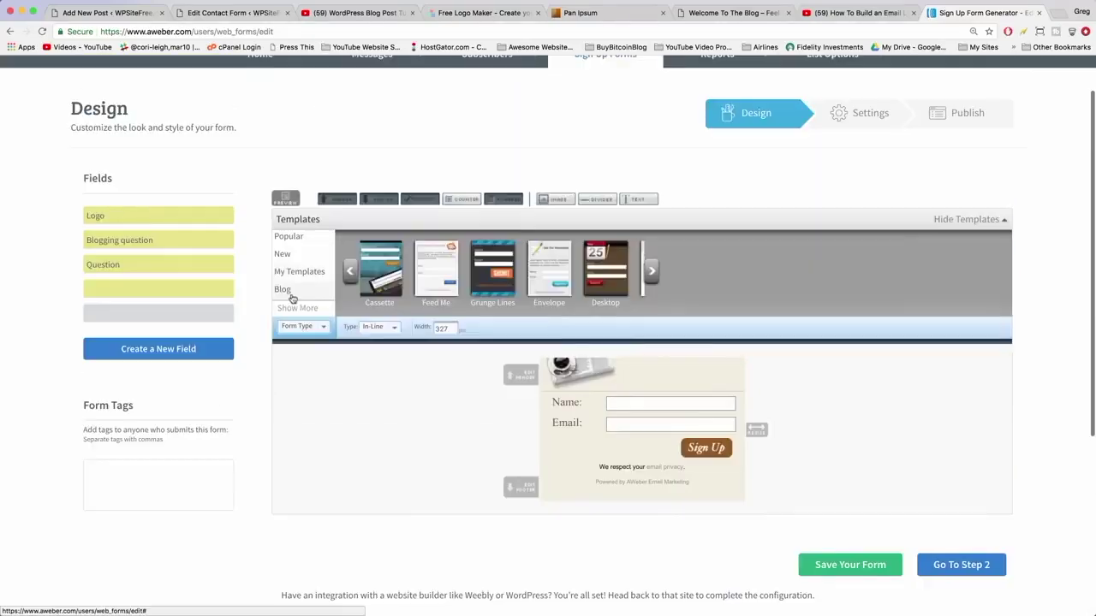
pyautogui.click(292, 293)
pyautogui.click(382, 278)
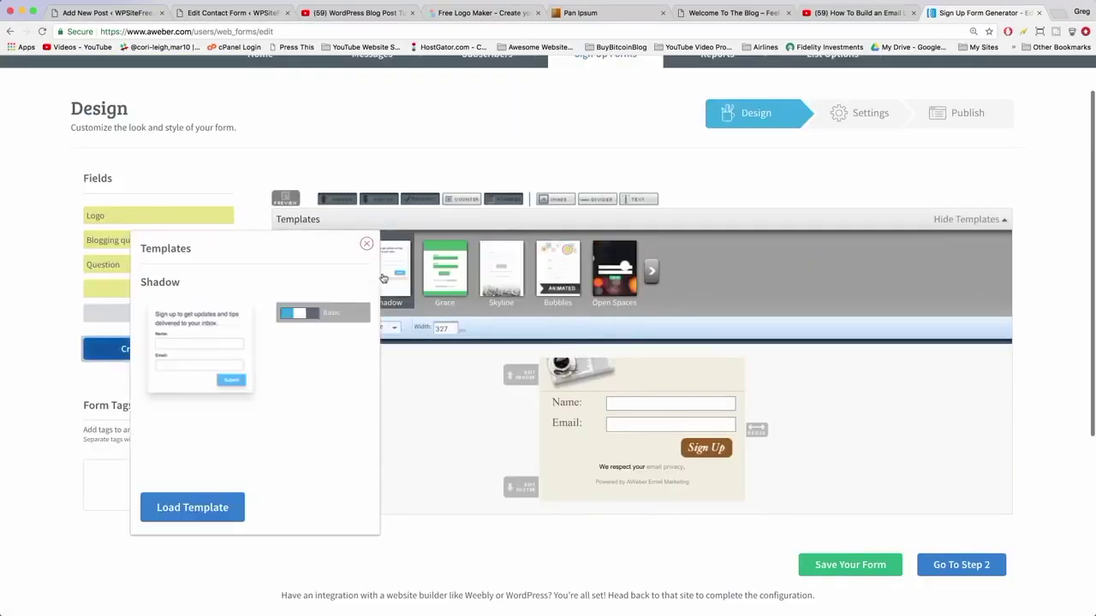
pyautogui.click(209, 518)
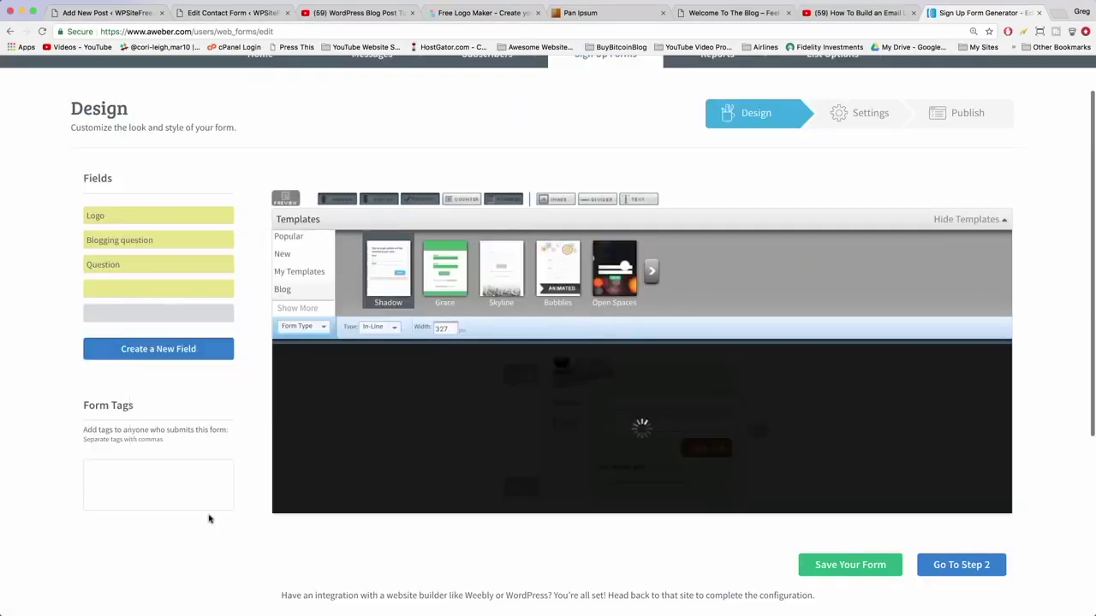
pyautogui.scroll(-2, 343, 479)
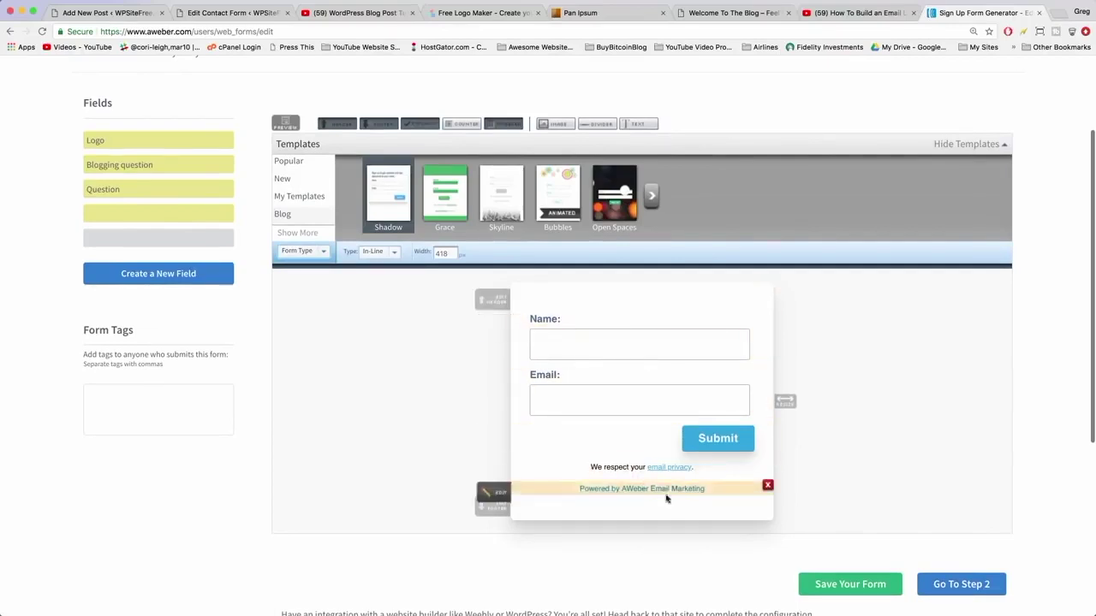
pyautogui.click(767, 487)
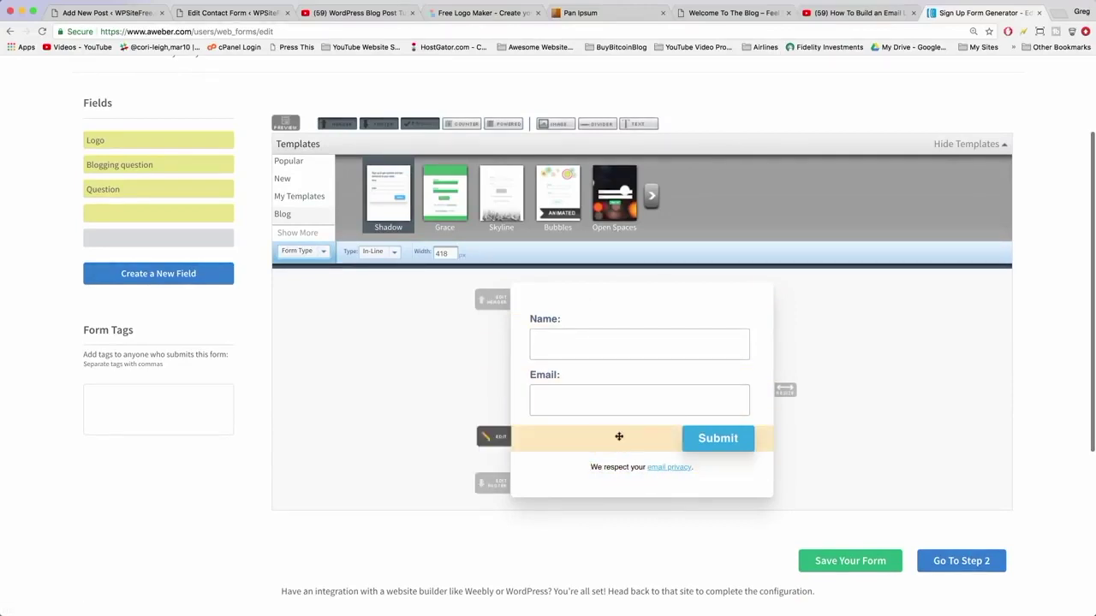
# Step: Save the form, rename it 'Simple Blog Form' in Step 2, save again, and continue to Step 3
pyautogui.click(864, 562)
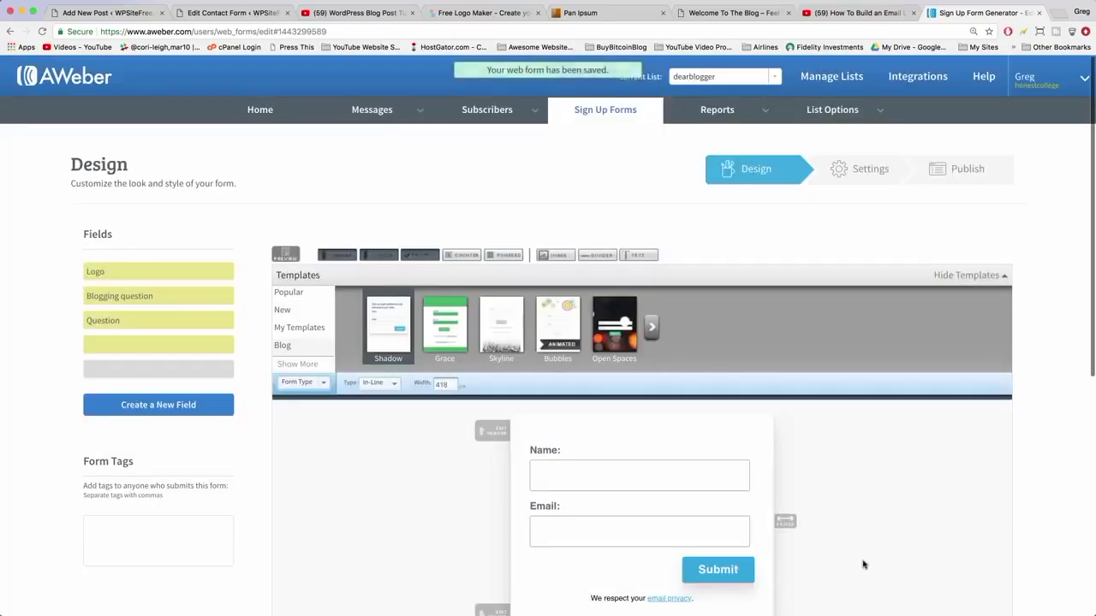
pyautogui.scroll(-5, 865, 563)
pyautogui.click(971, 476)
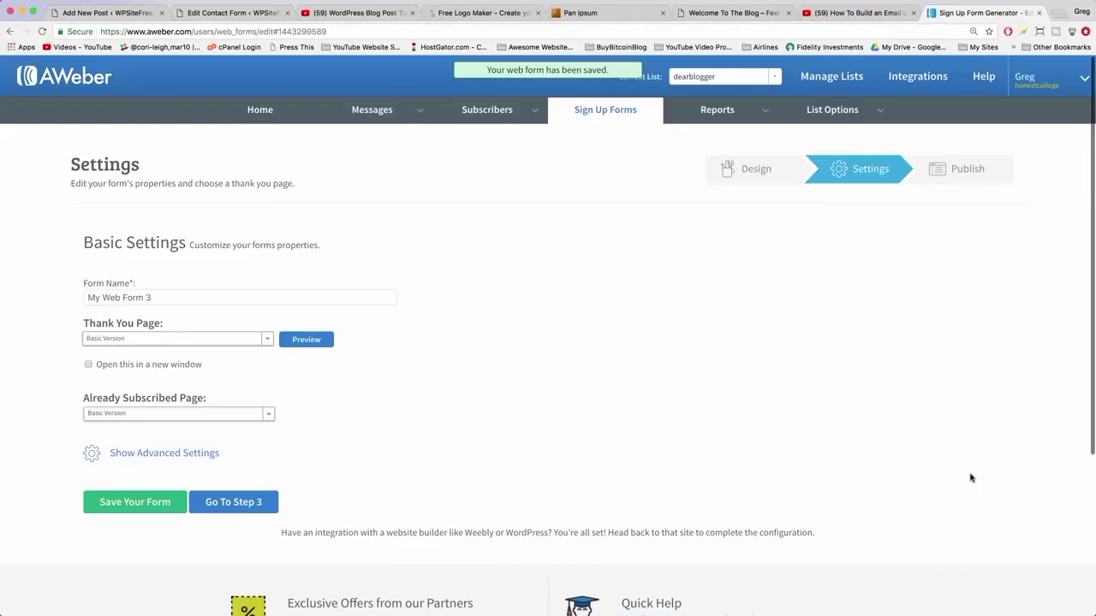
pyautogui.tripleClick(110, 297)
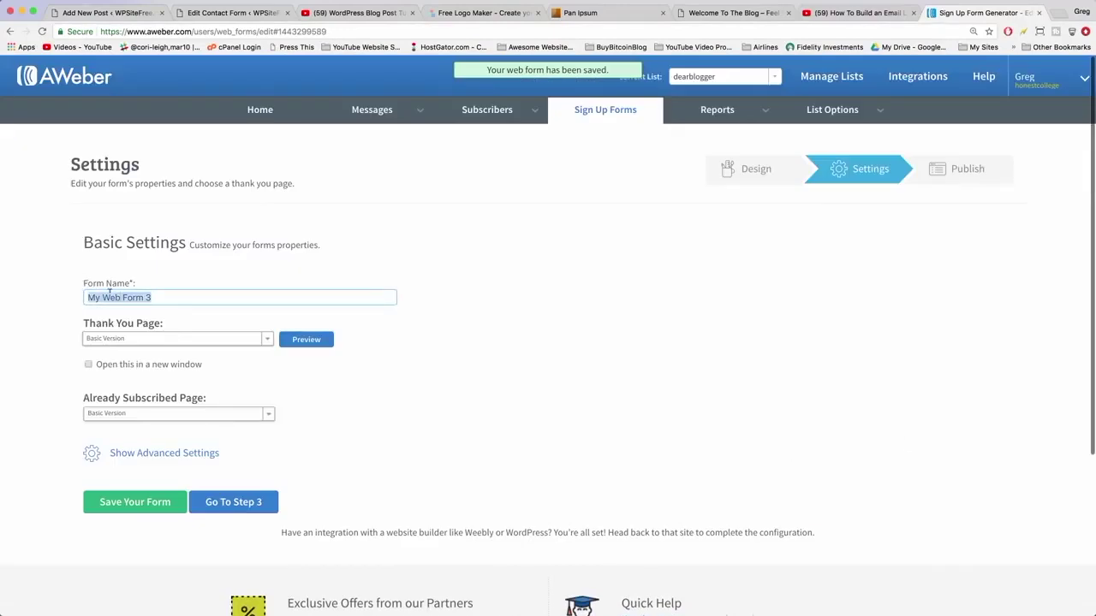
pyautogui.write('Simple Blog Form')
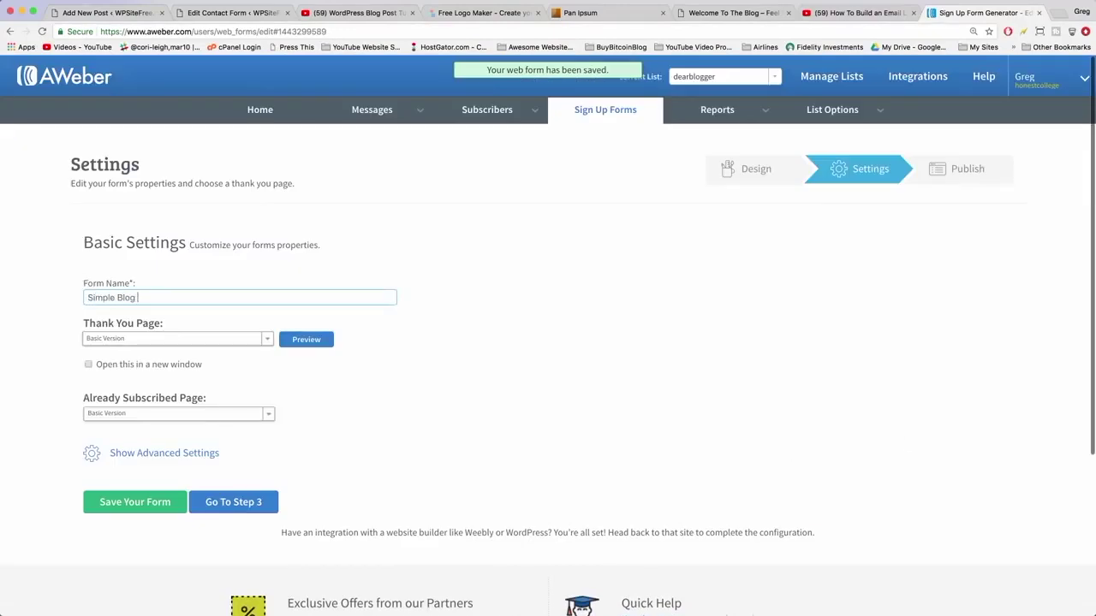
pyautogui.click(171, 502)
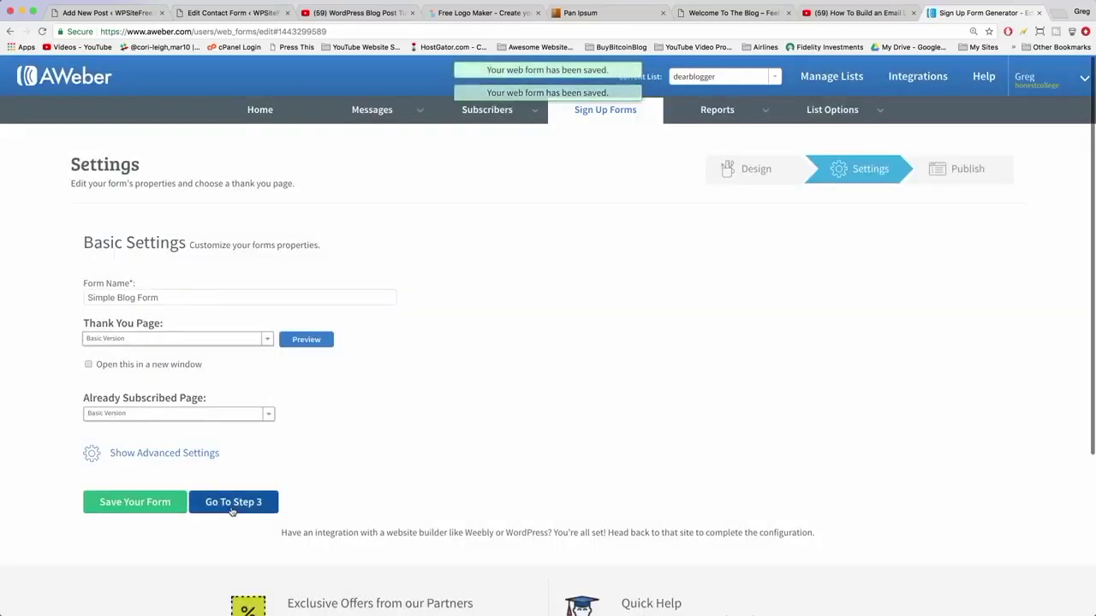
pyautogui.click(236, 505)
# Step: Choose 'I Will Install My Form' and copy the form's JavaScript snippet for the WordPress draft
pyautogui.click(443, 291)
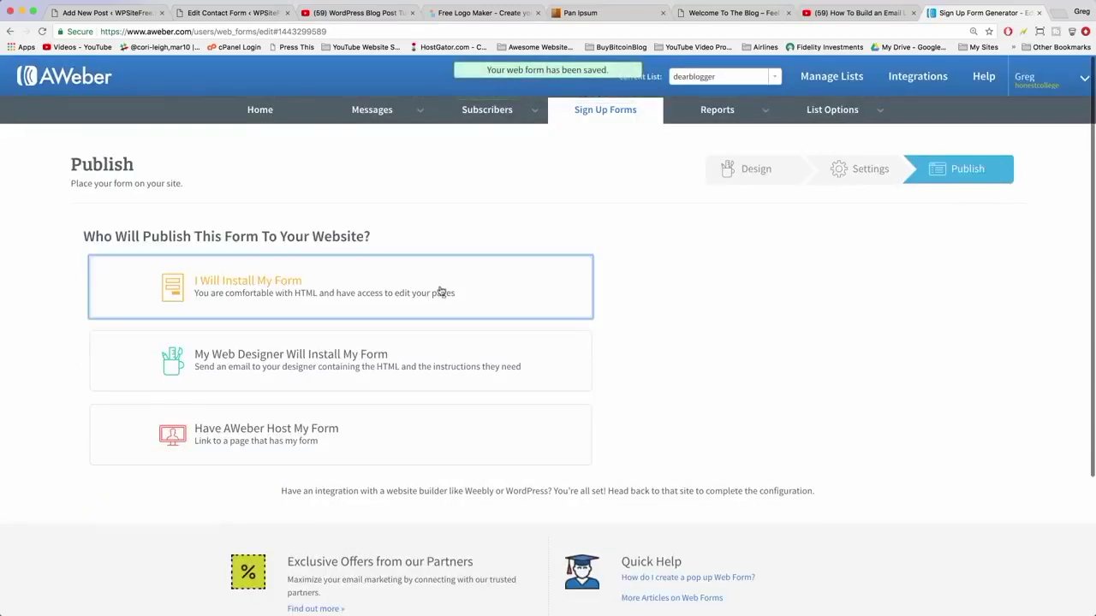
pyautogui.scroll(-5, 440, 291)
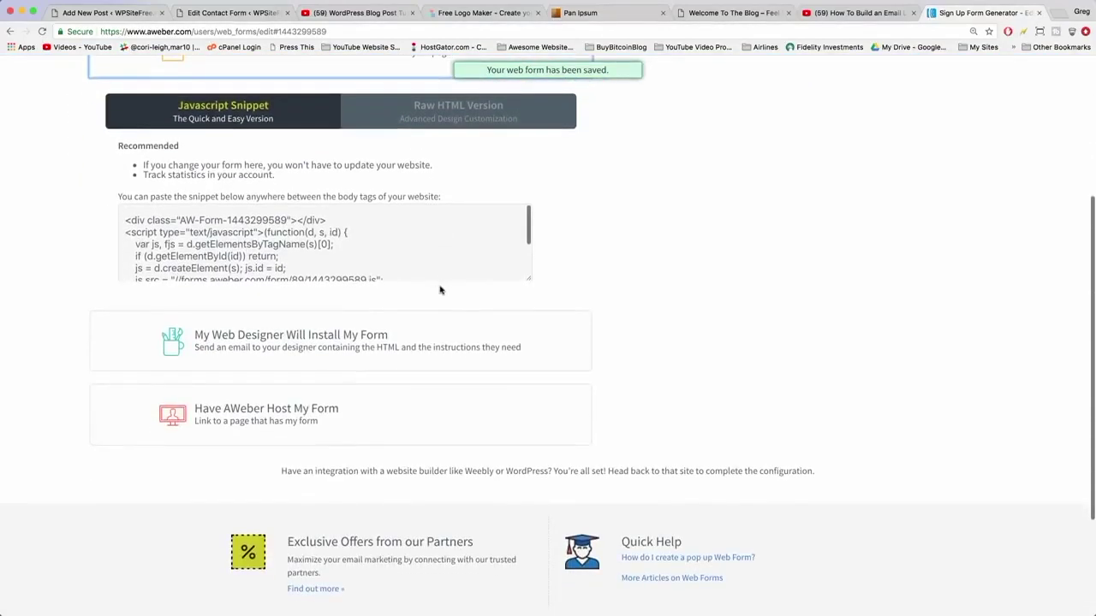
pyautogui.click(253, 235)
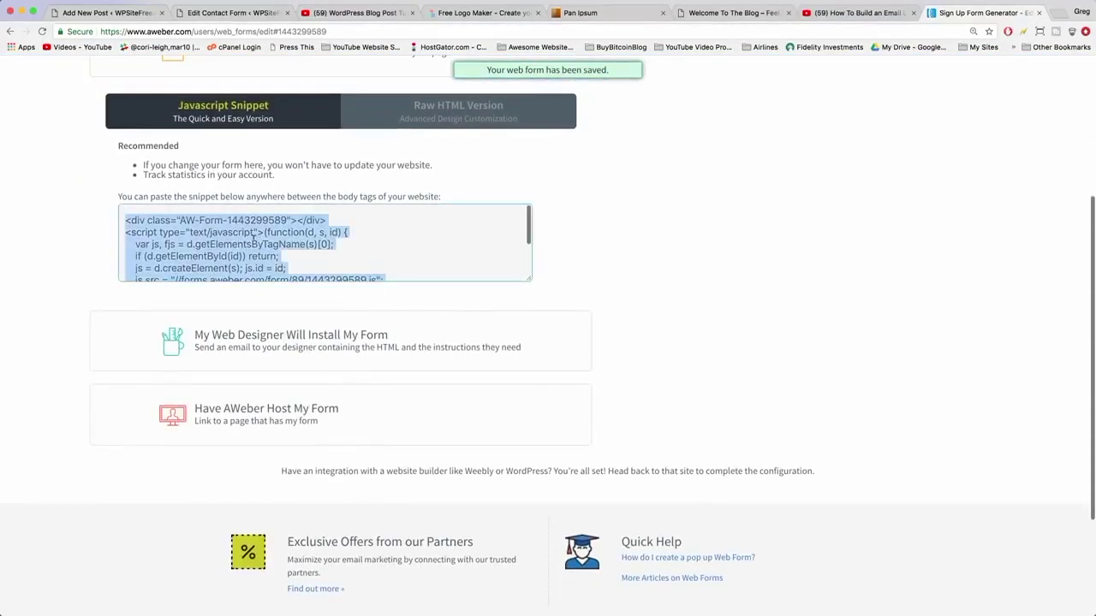
pyautogui.rightClick(225, 233)
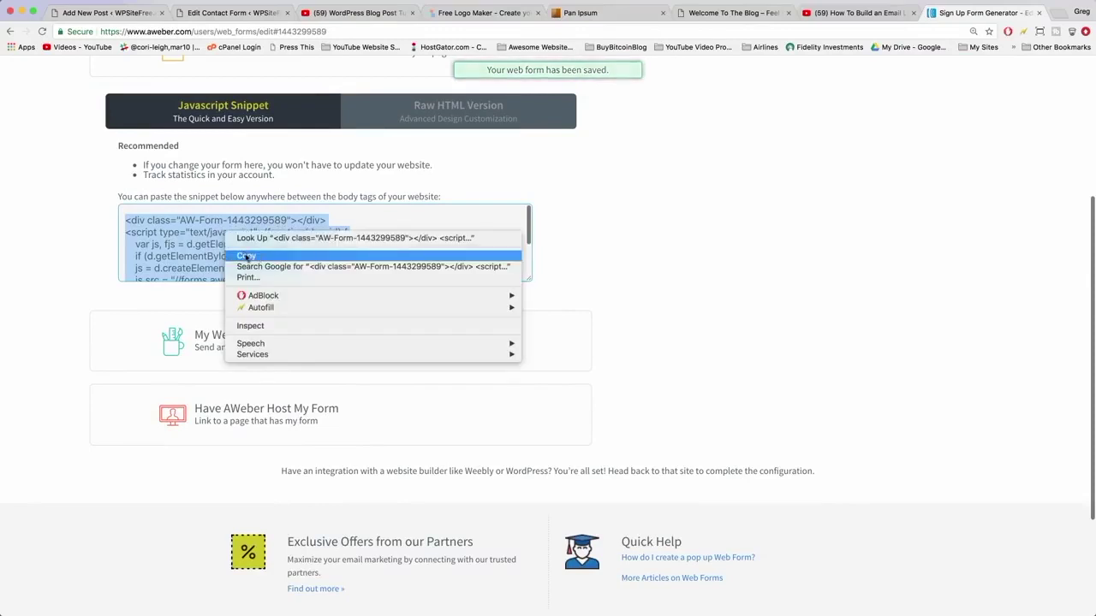
pyautogui.click(250, 257)
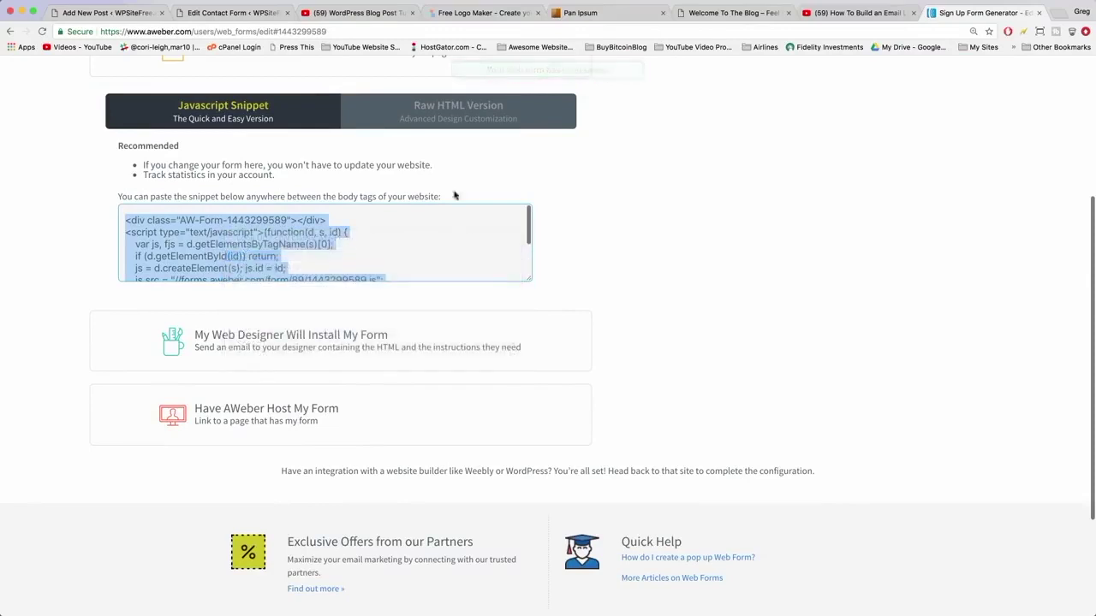
pyautogui.click(129, 13)
# Step: In the Text editor, replace the stray &nbsp; with the AWeber snippet, preceded by a blank line
pyautogui.click(900, 206)
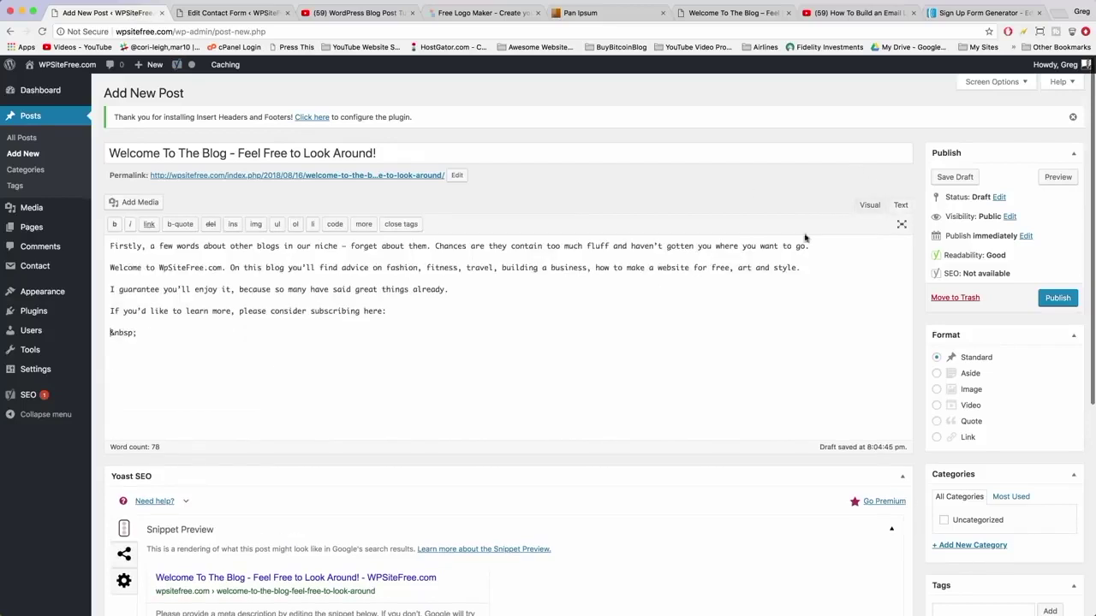
pyautogui.moveTo(144, 335); pyautogui.dragTo(105, 331)
pyautogui.press('BackSpace')
pyautogui.rightClick(123, 339)
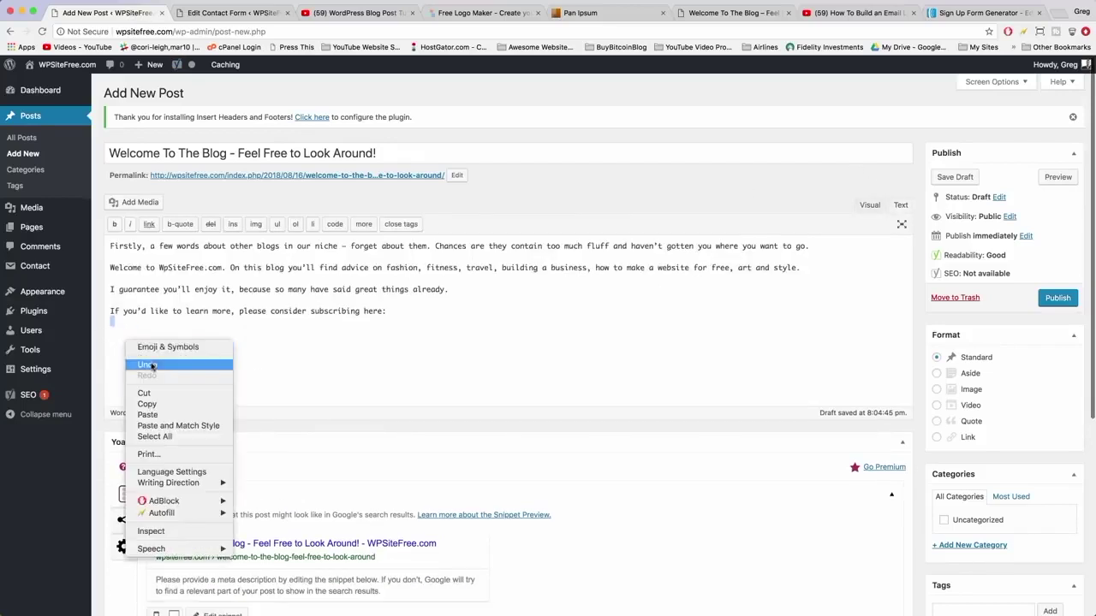
pyautogui.click(147, 415)
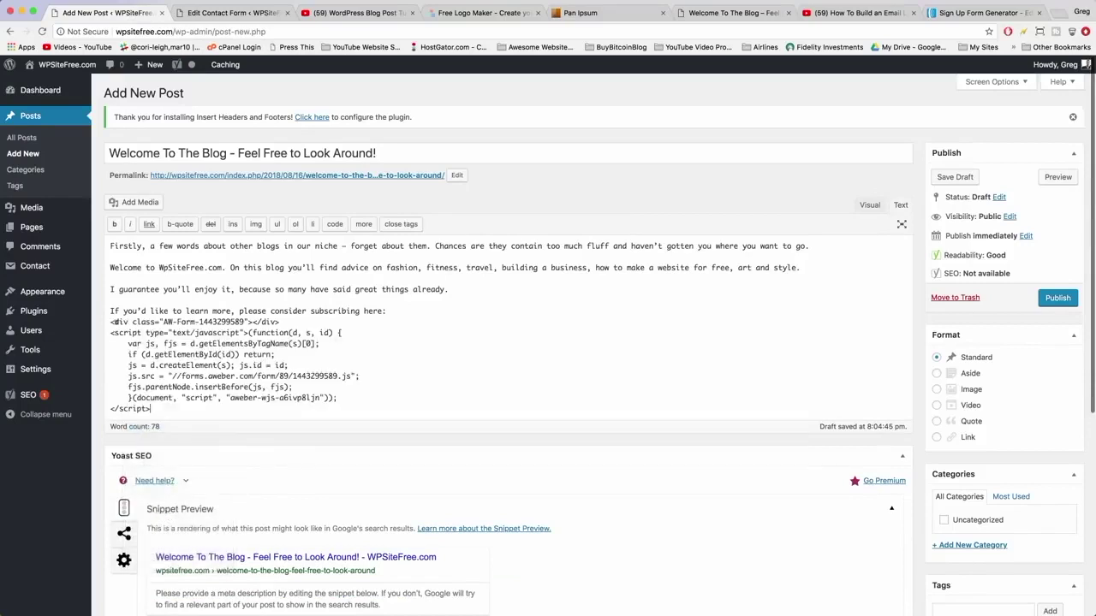
pyautogui.click(111, 322)
pyautogui.press('Return')
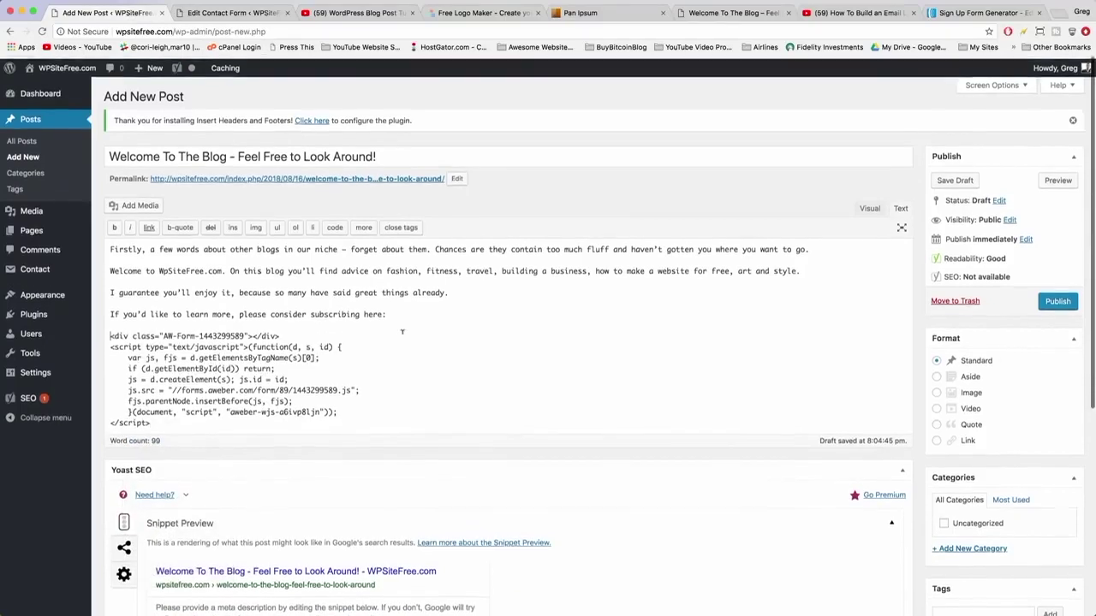
pyautogui.scroll(-3, 410, 304)
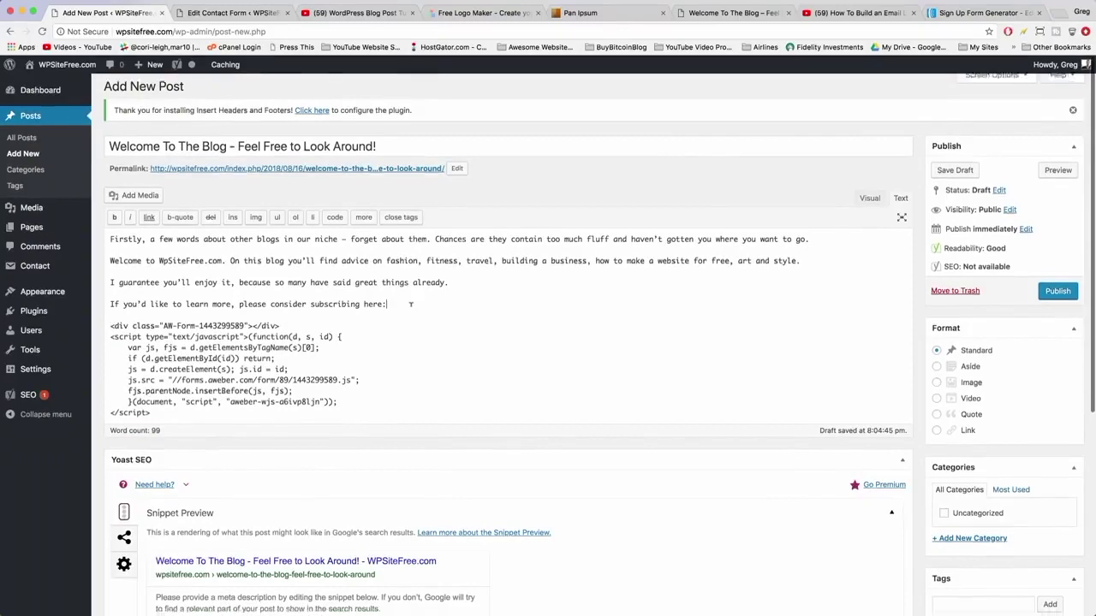
pyautogui.scroll(3, 410, 304)
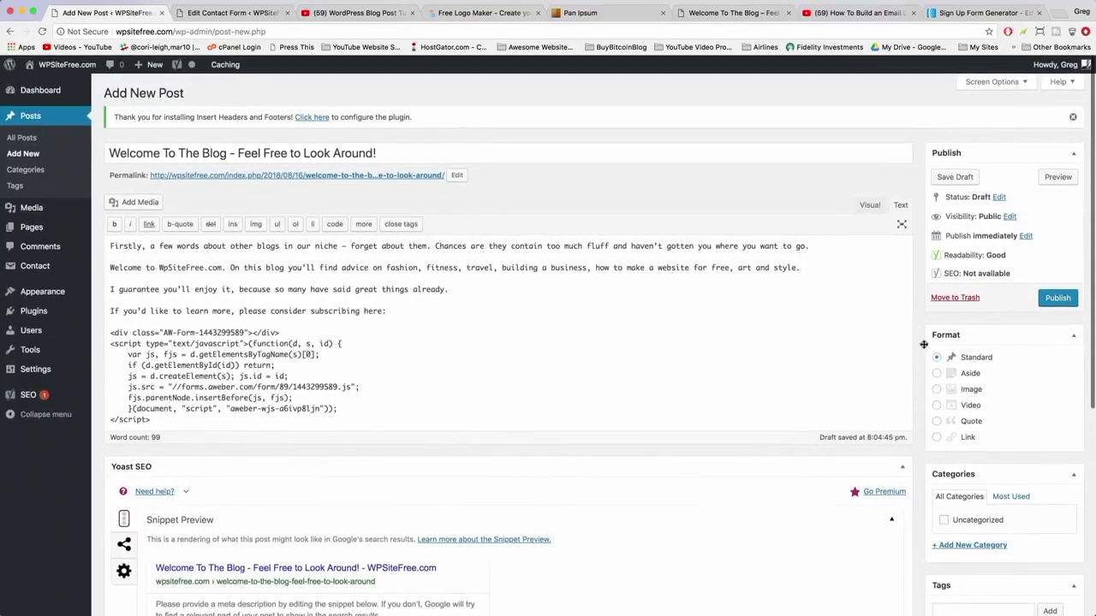
pyautogui.click(989, 14)
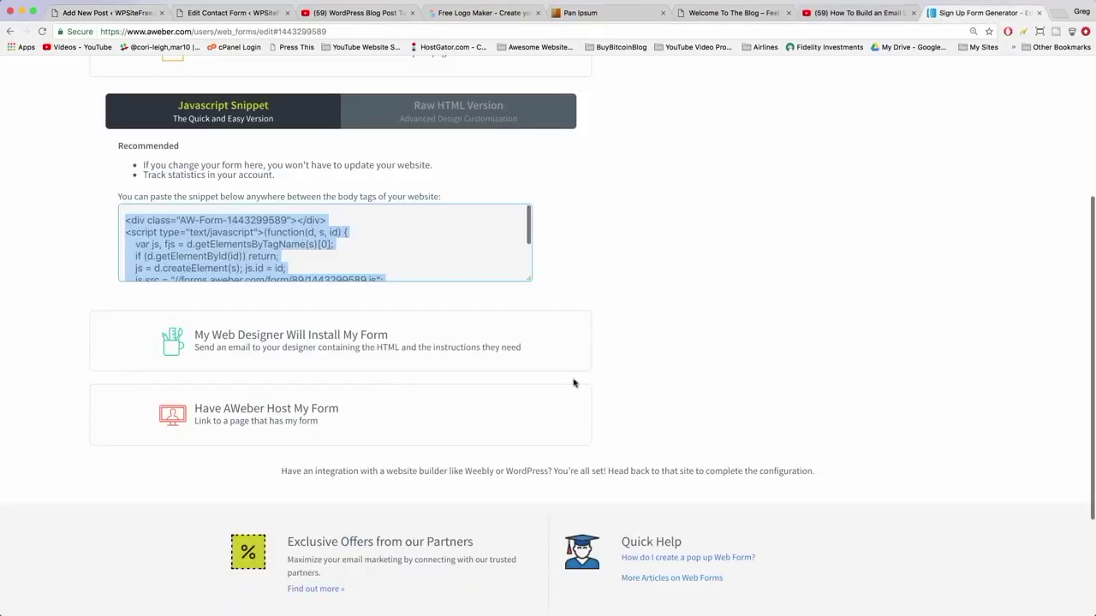
# Step: View AWeber's Messages drafts page, then return to the WordPress post draft
pyautogui.click(676, 408)
pyautogui.scroll(5, 677, 408)
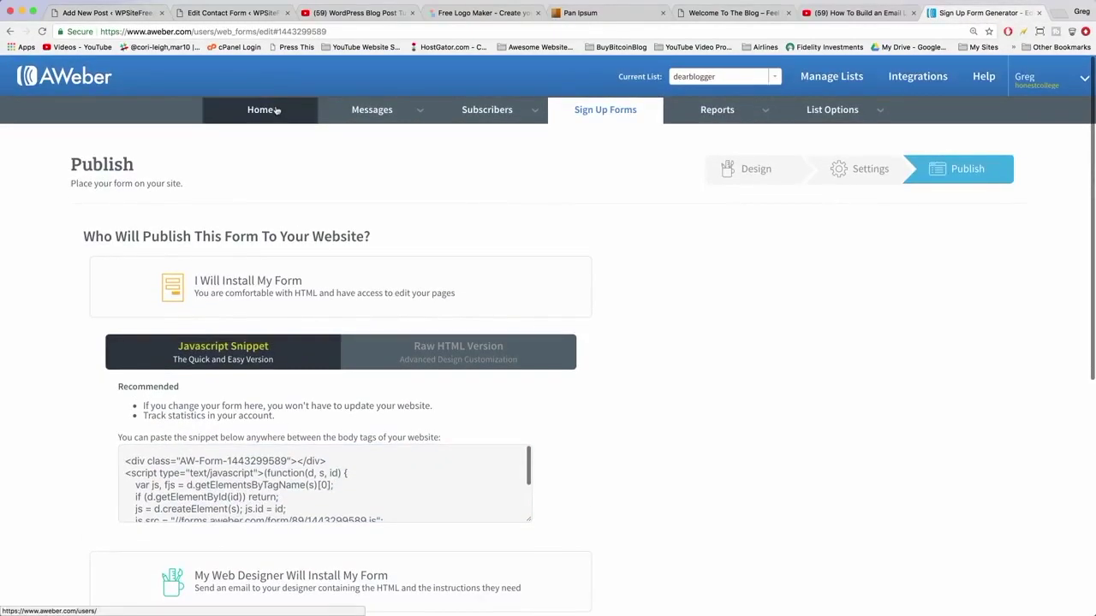
pyautogui.moveTo(370, 111)
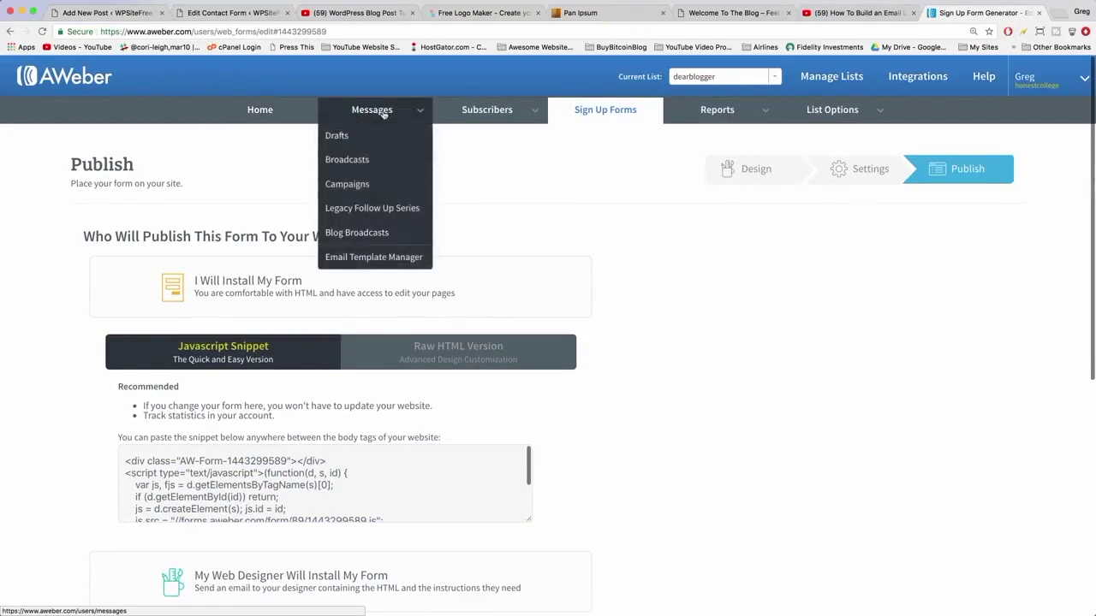
pyautogui.click(384, 113)
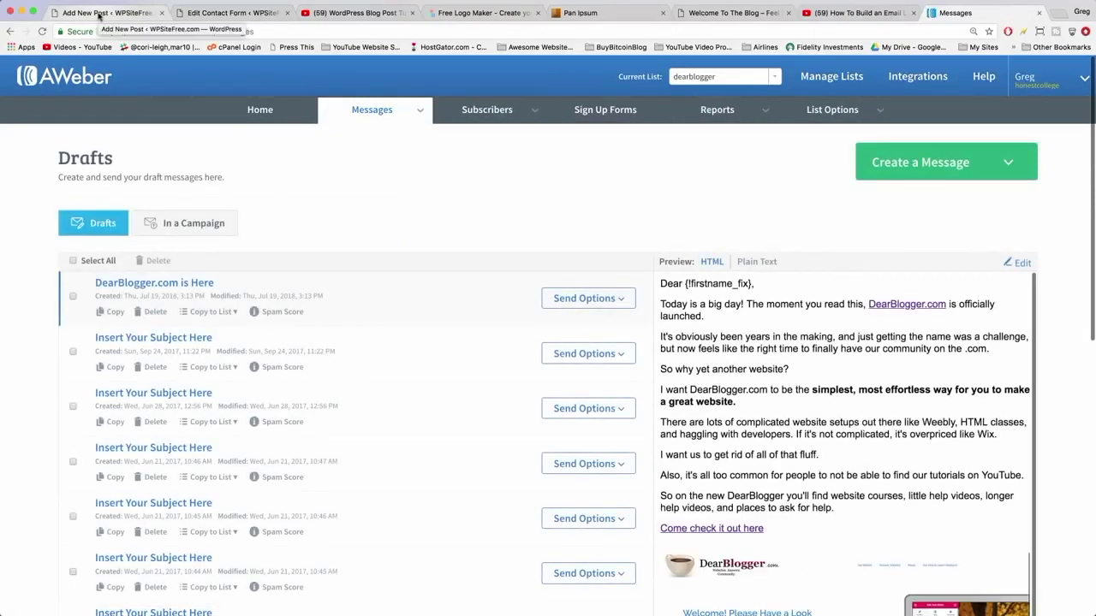
pyautogui.click(115, 14)
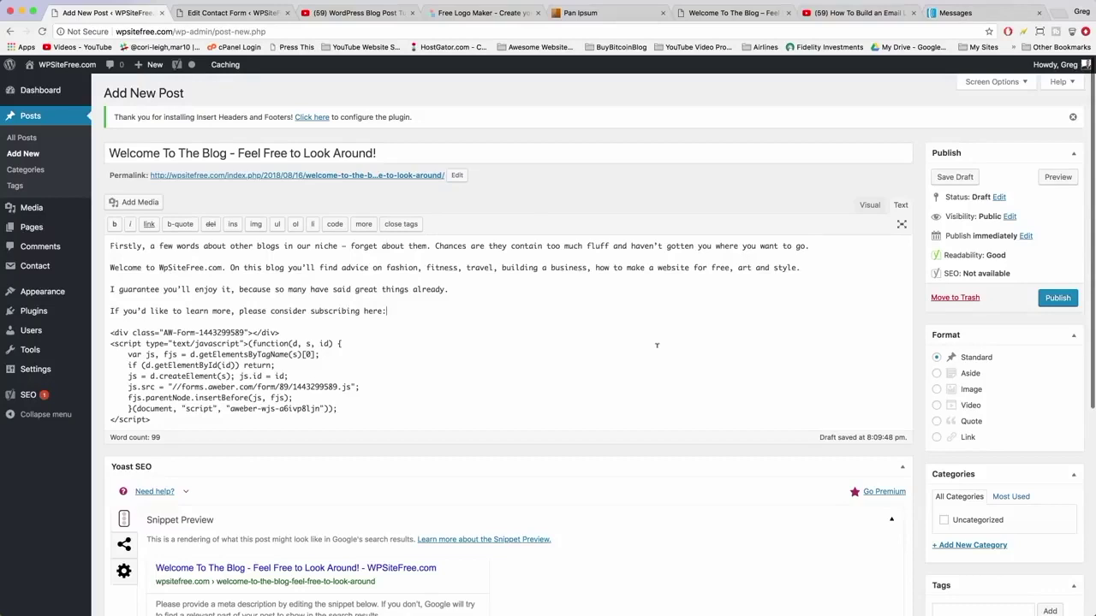
# Step: Add the new categories Nature and Welcome to the draft post
pyautogui.click(980, 552)
pyautogui.scroll(-3, 984, 513)
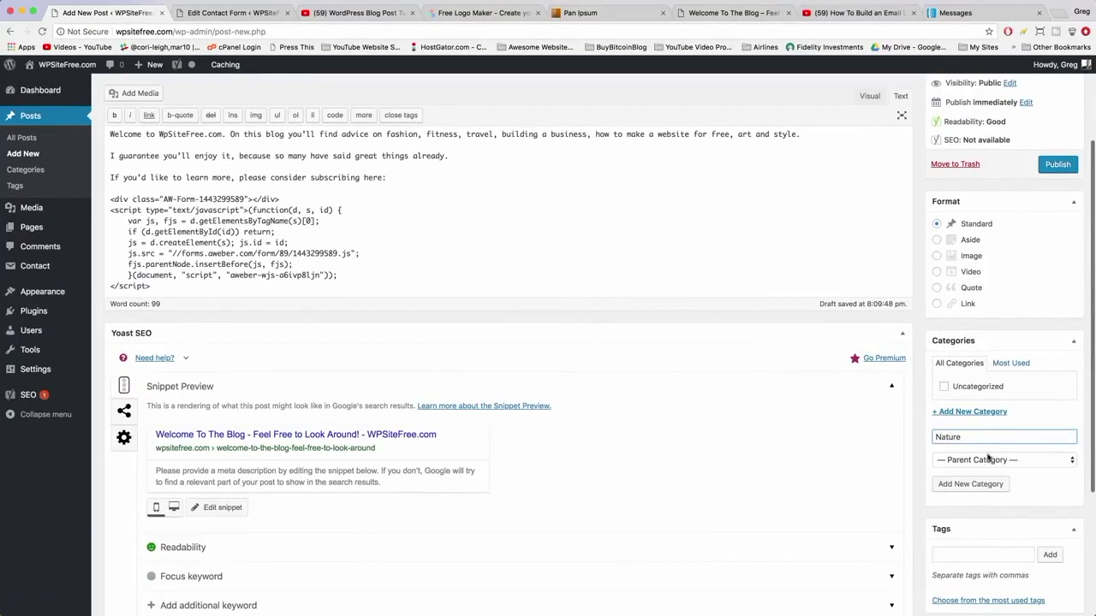
pyautogui.click(985, 485)
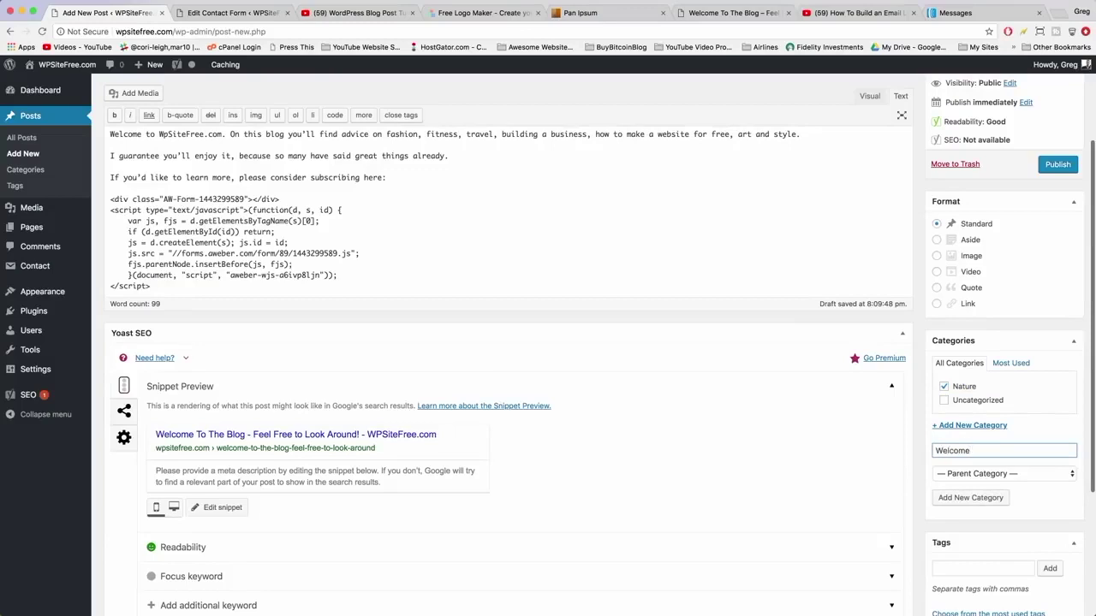
pyautogui.click(949, 500)
# Step: Set the dog-by-the-lake photo as the post's featured image
pyautogui.scroll(-5, 1002, 487)
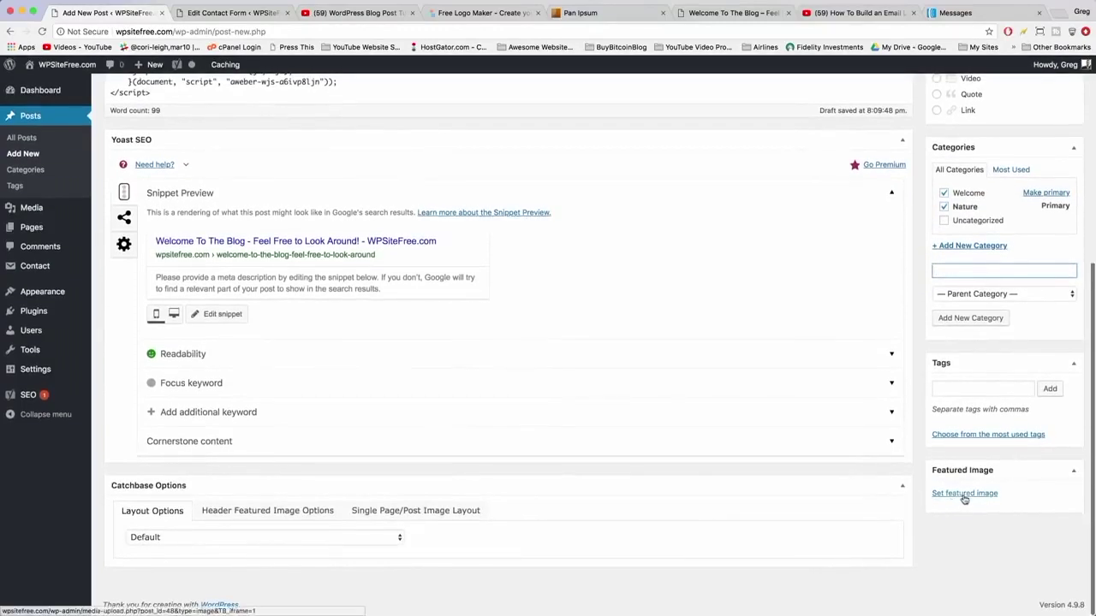
pyautogui.click(964, 494)
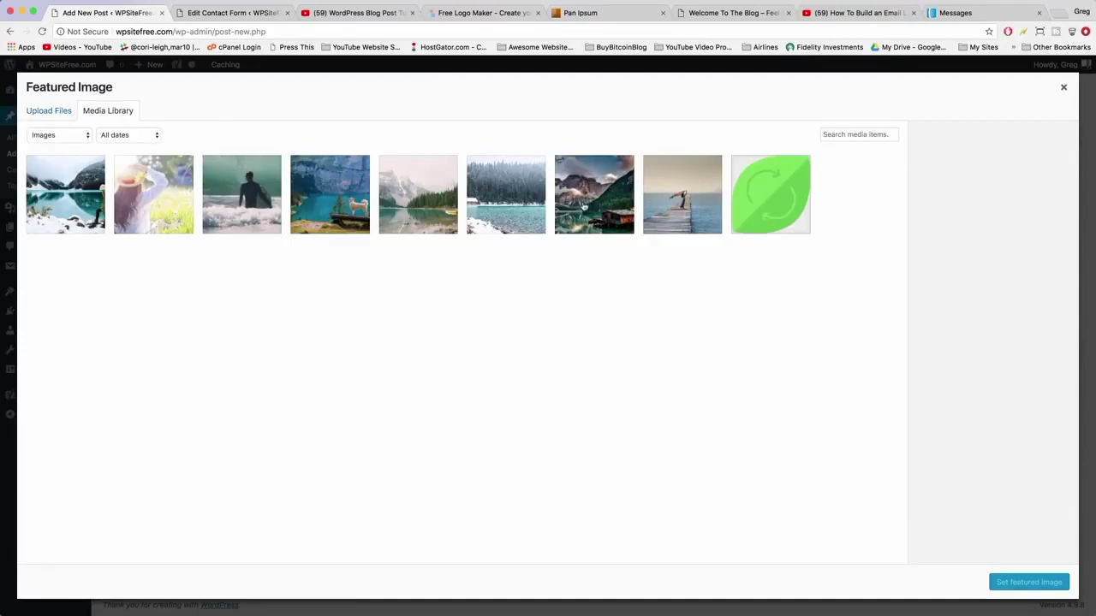
pyautogui.click(339, 186)
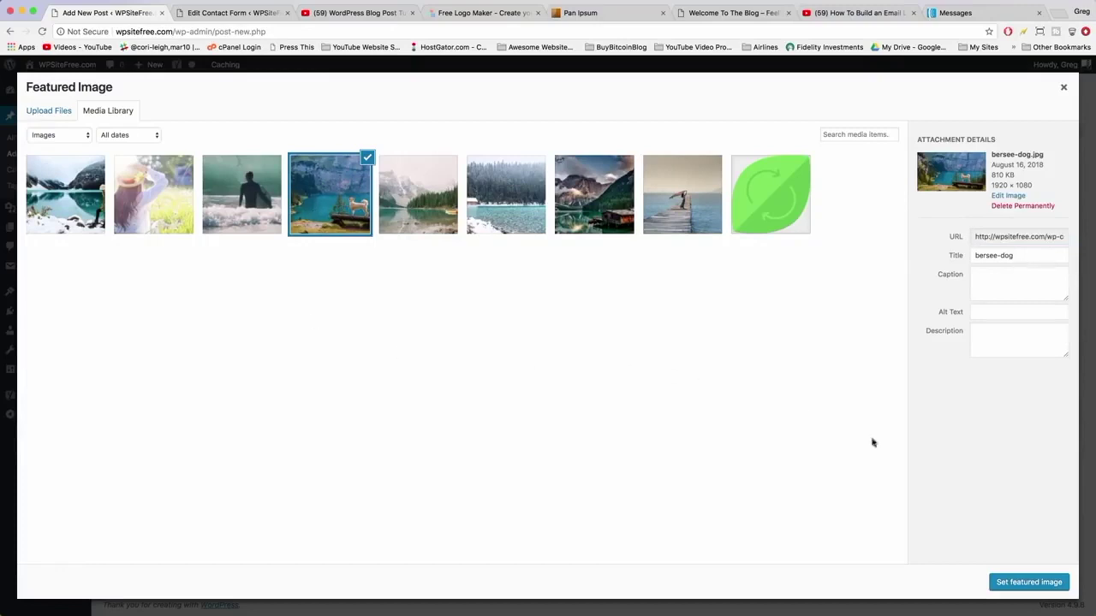
pyautogui.click(1018, 589)
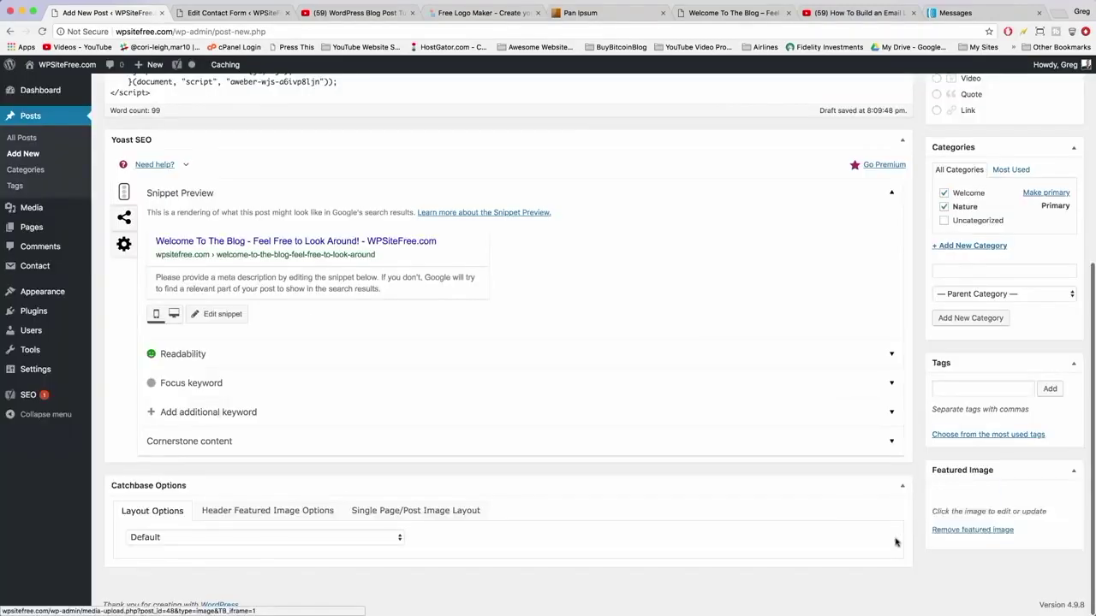
pyautogui.scroll(5, 912, 573)
pyautogui.scroll(3, 913, 573)
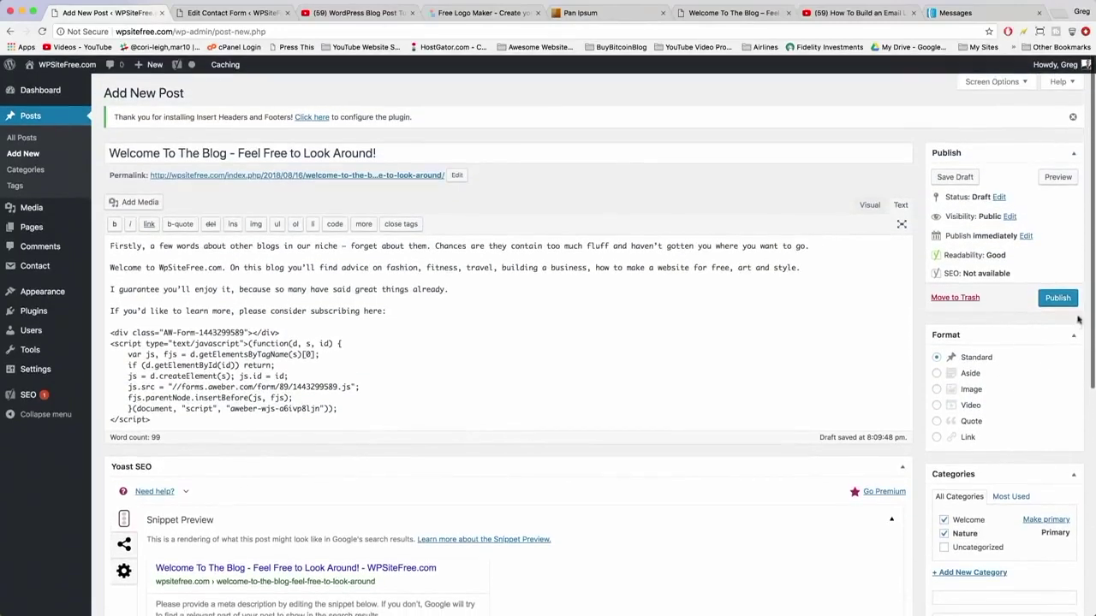
# Step: Publish the post and view the live site's front page
pyautogui.click(1062, 301)
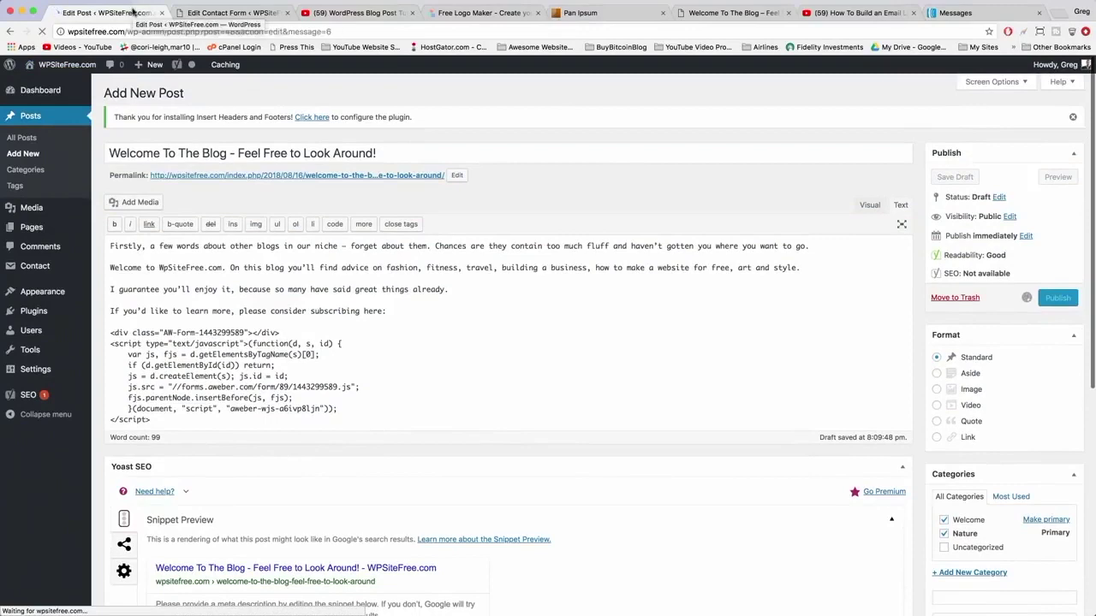
pyautogui.click(72, 68)
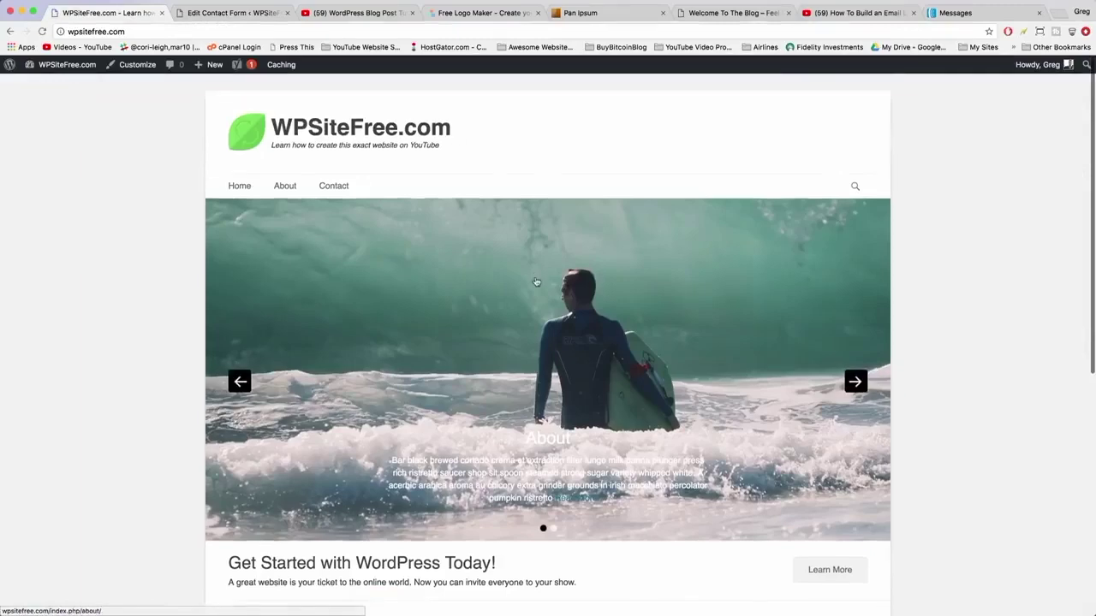
pyautogui.scroll(-3, 536, 281)
pyautogui.scroll(-5, 536, 281)
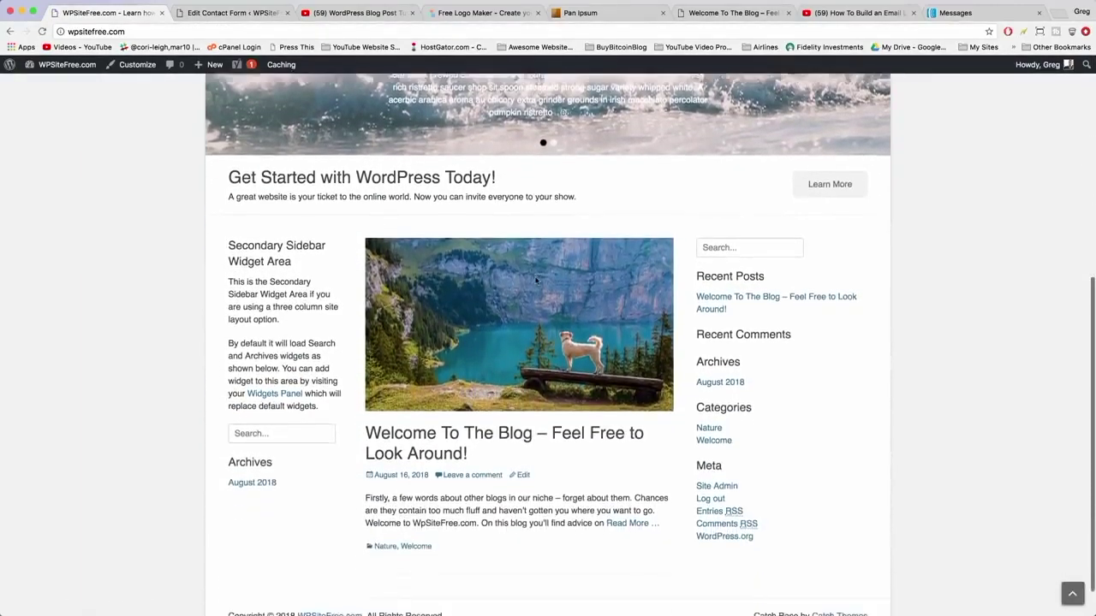
pyautogui.scroll(-1, 536, 281)
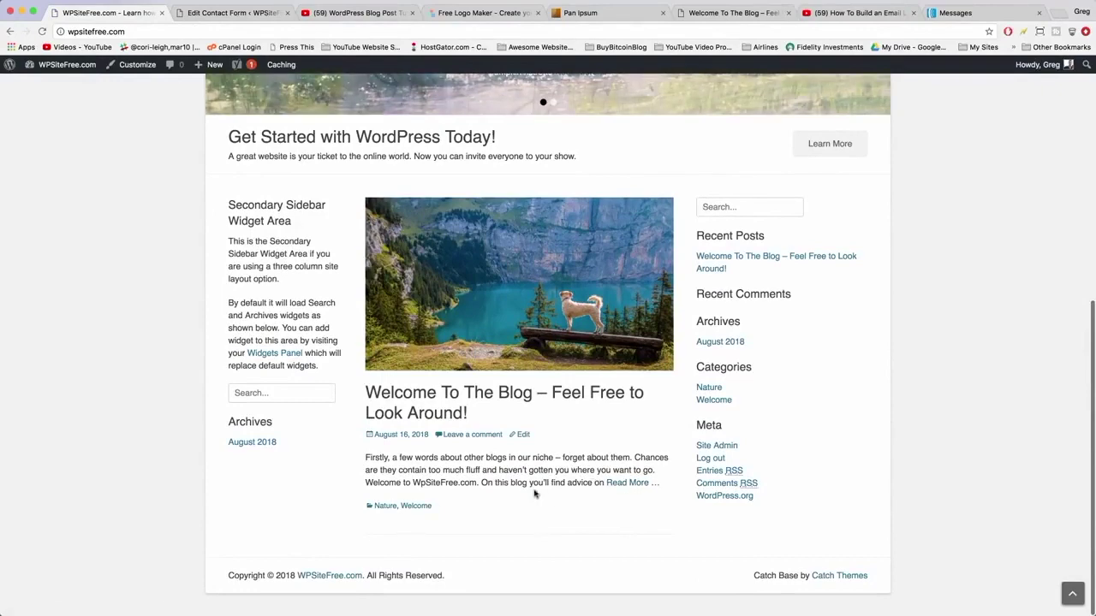
# Step: Open the full post and try the subscribe form's Name and Email fields
pyautogui.click(632, 483)
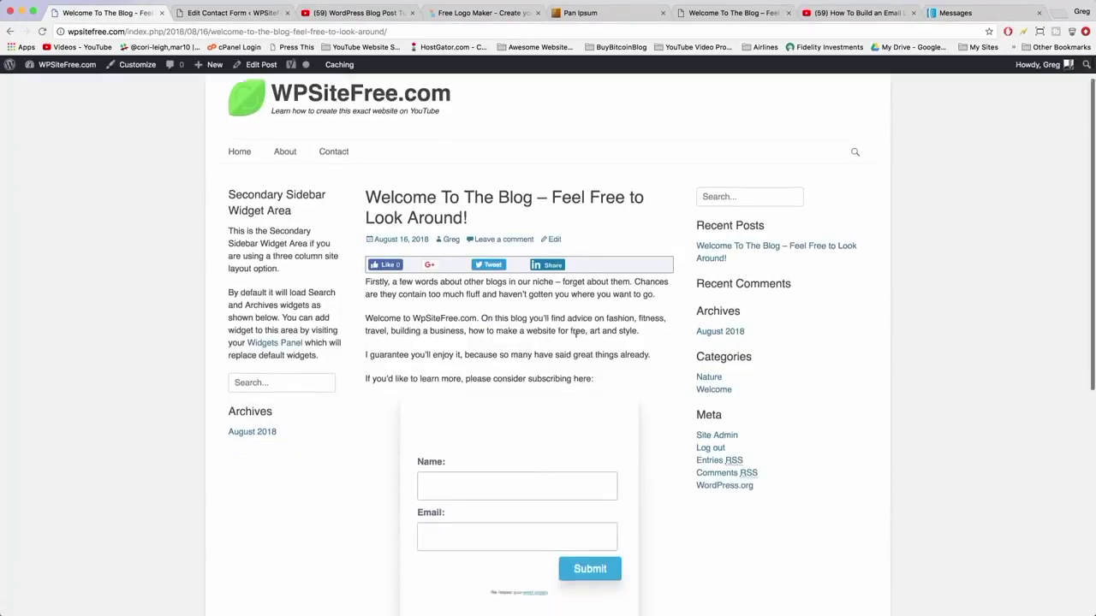
pyautogui.scroll(-3, 575, 342)
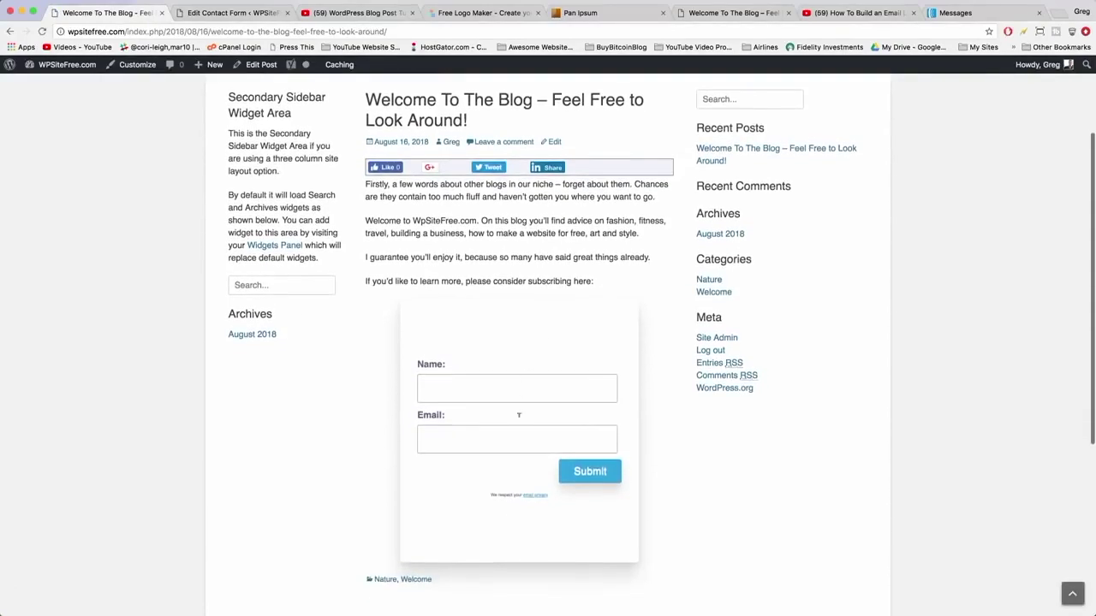
pyautogui.click(537, 442)
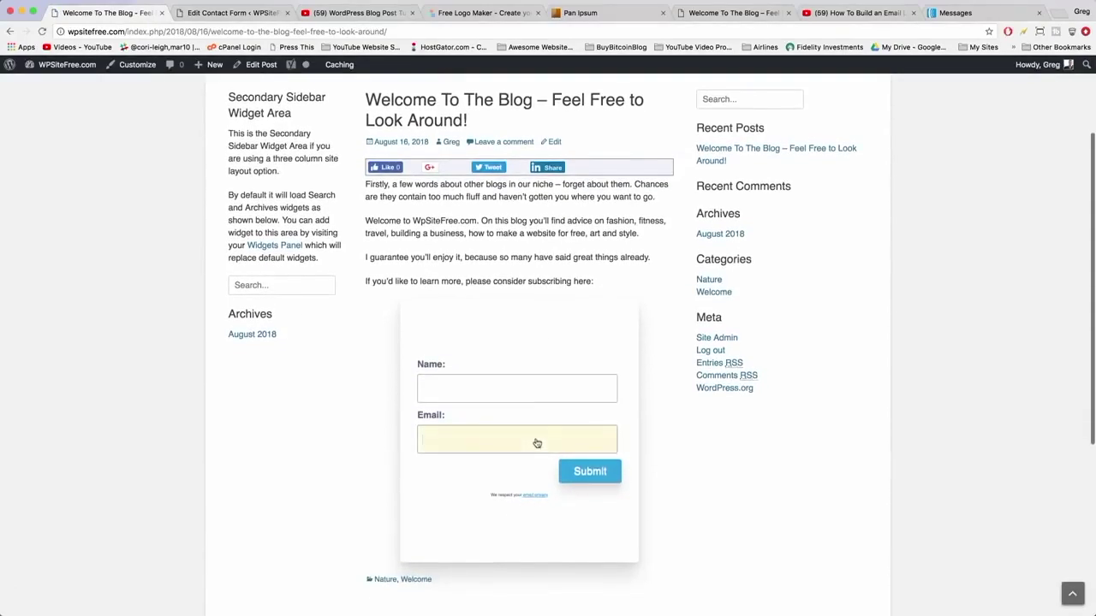
pyautogui.click(505, 440)
pyautogui.scroll(2, 541, 268)
pyautogui.scroll(-1, 493, 304)
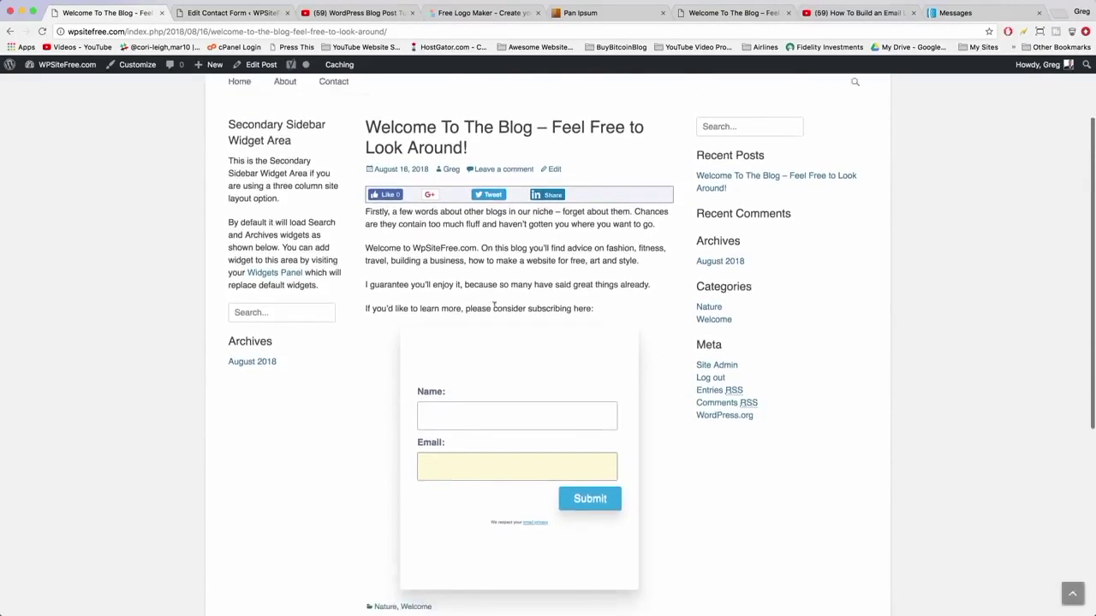
pyautogui.scroll(3, 494, 305)
pyautogui.scroll(-10, 494, 309)
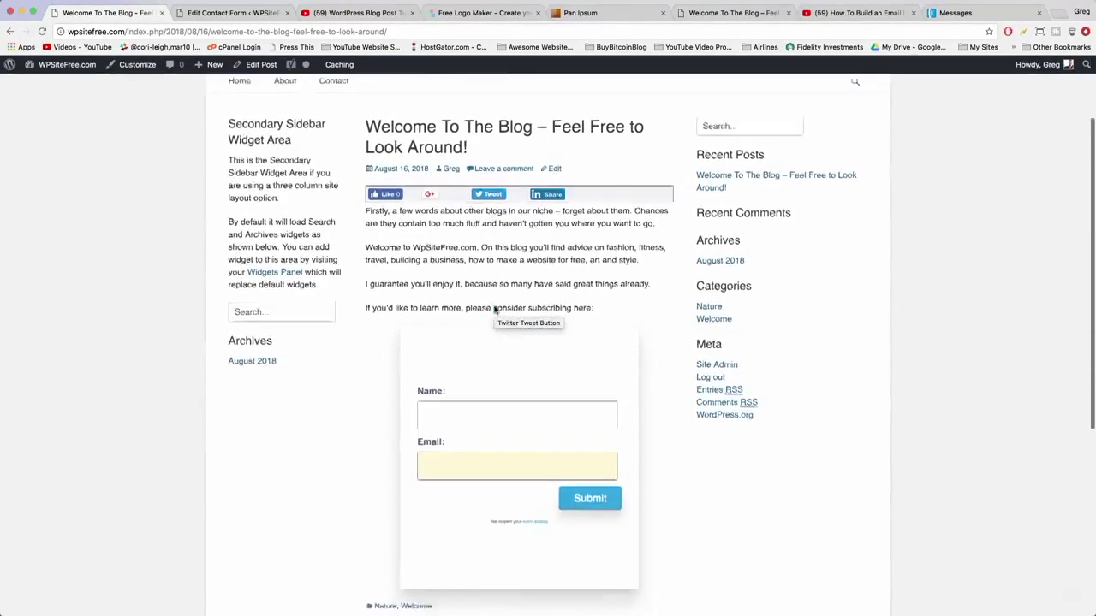
pyautogui.scroll(10, 494, 309)
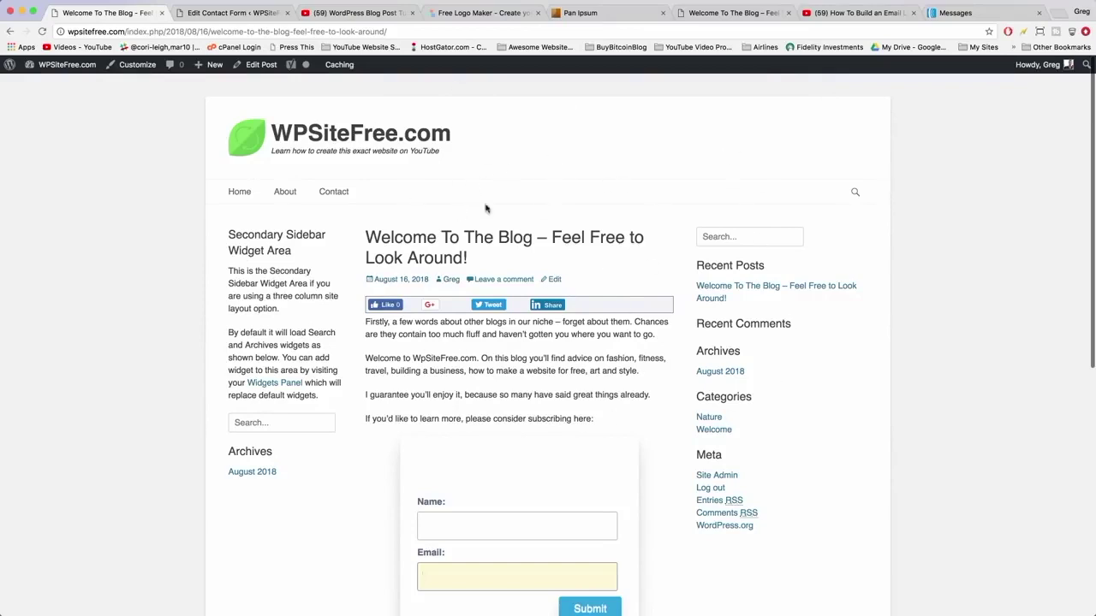
# Step: Edit the post and set Header Featured Image Options to Enable
pyautogui.click(258, 64)
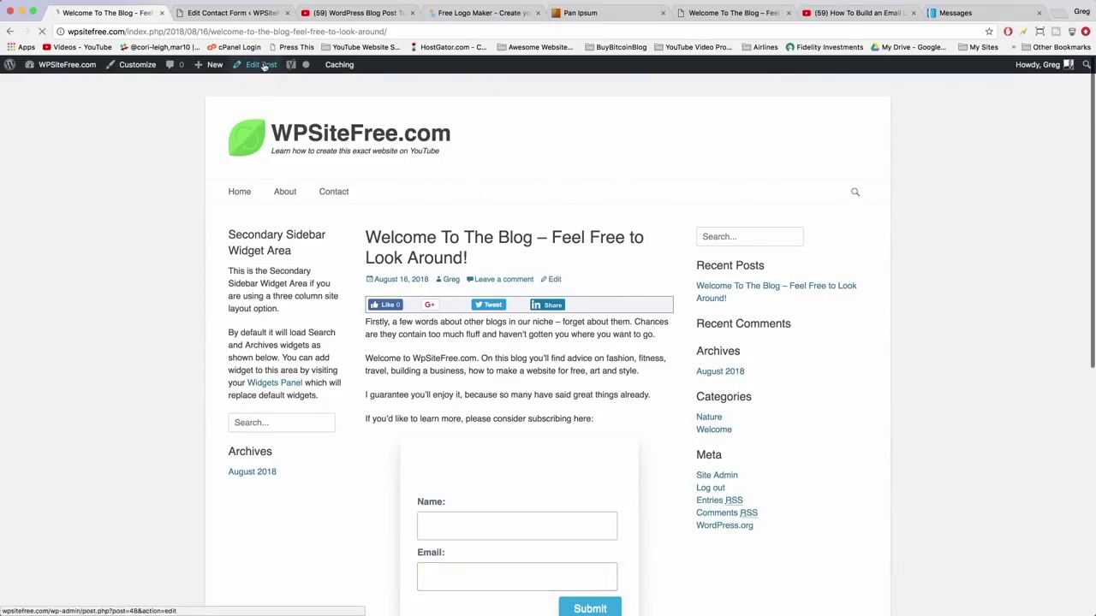
pyautogui.scroll(-5, 349, 402)
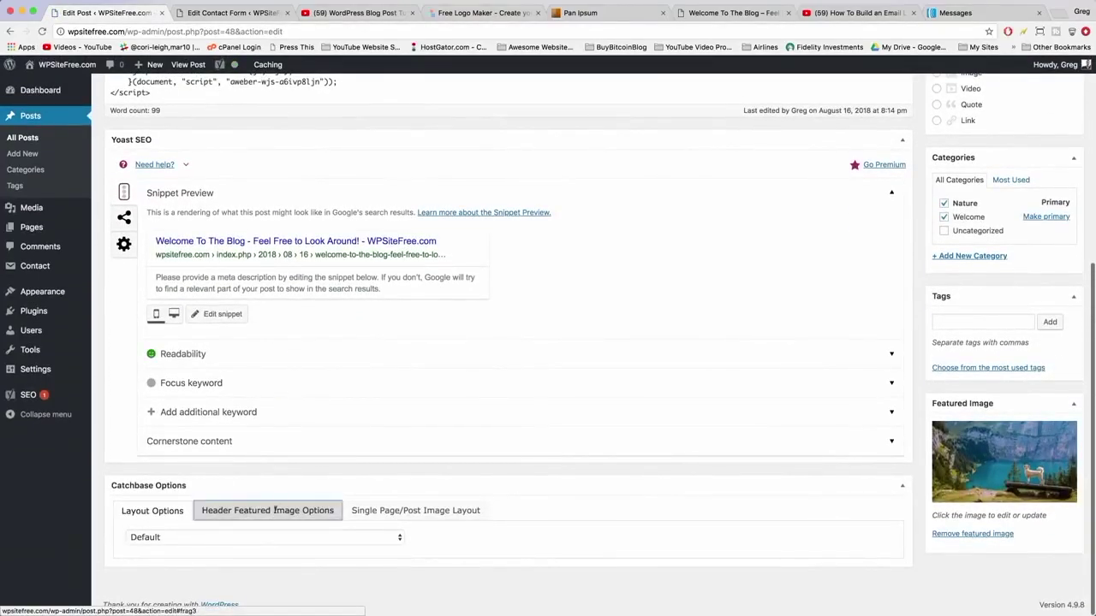
pyautogui.click(289, 512)
pyautogui.click(391, 548)
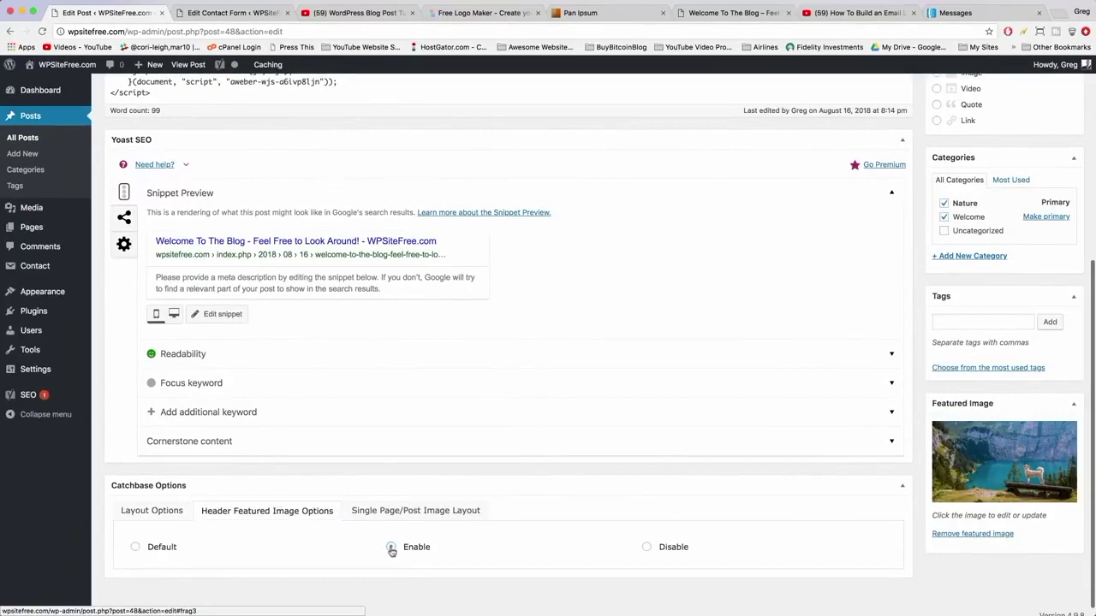
pyautogui.scroll(8, 696, 536)
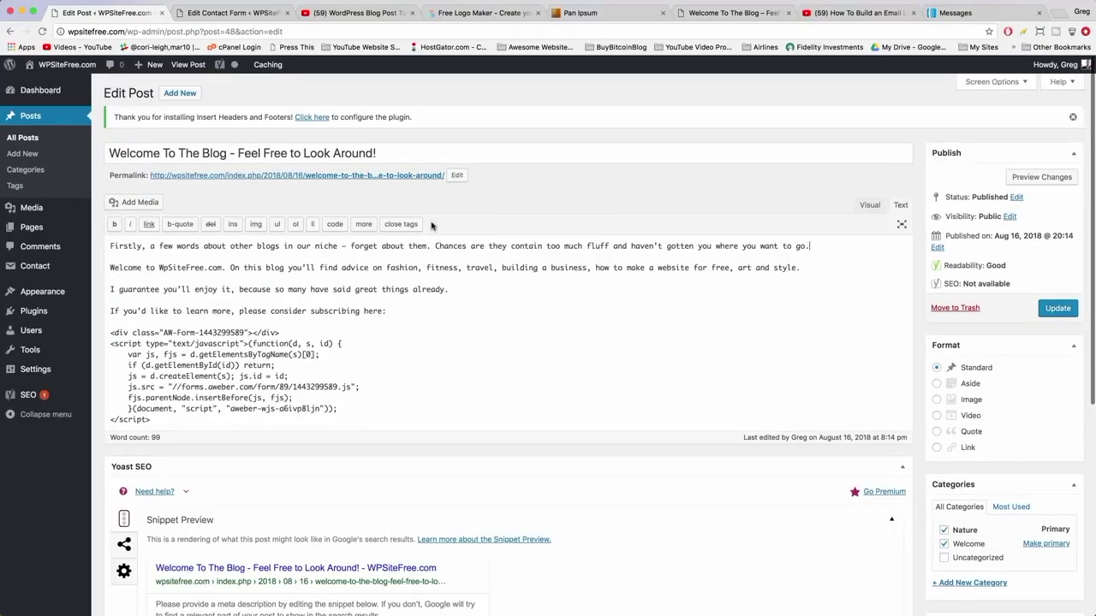
# Step: In Visual view, insert a Read More break after the first paragraph and update the post
pyautogui.click(870, 205)
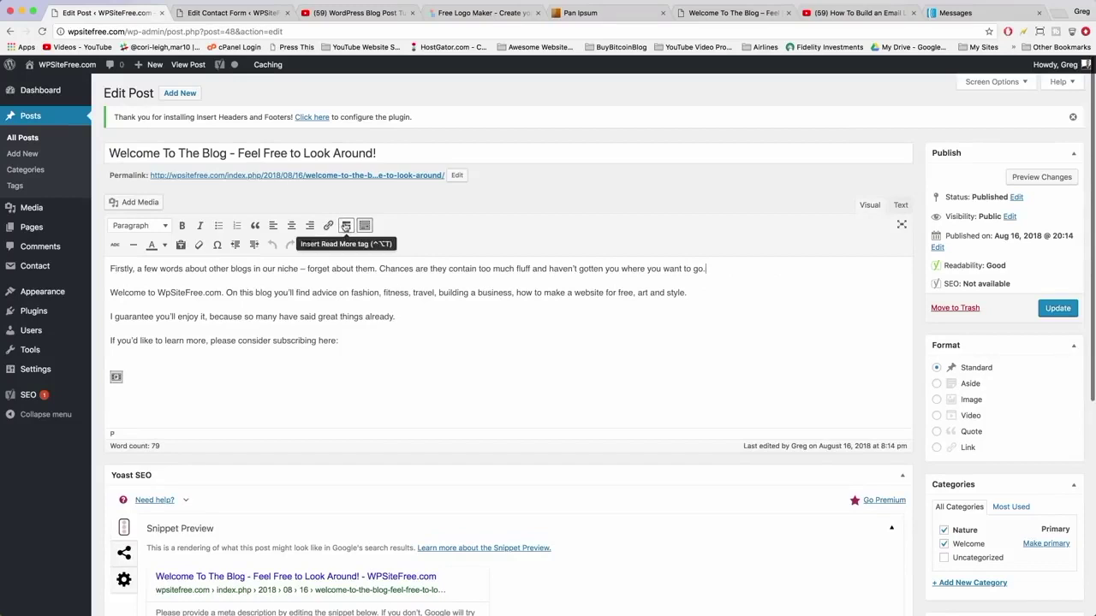
pyautogui.click(346, 229)
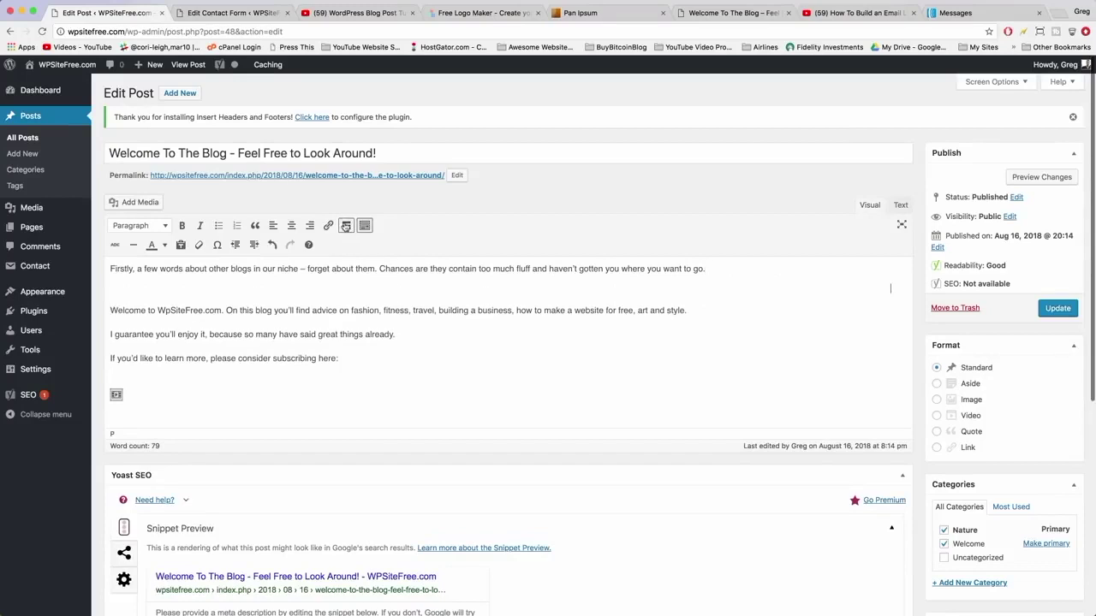
pyautogui.click(1052, 308)
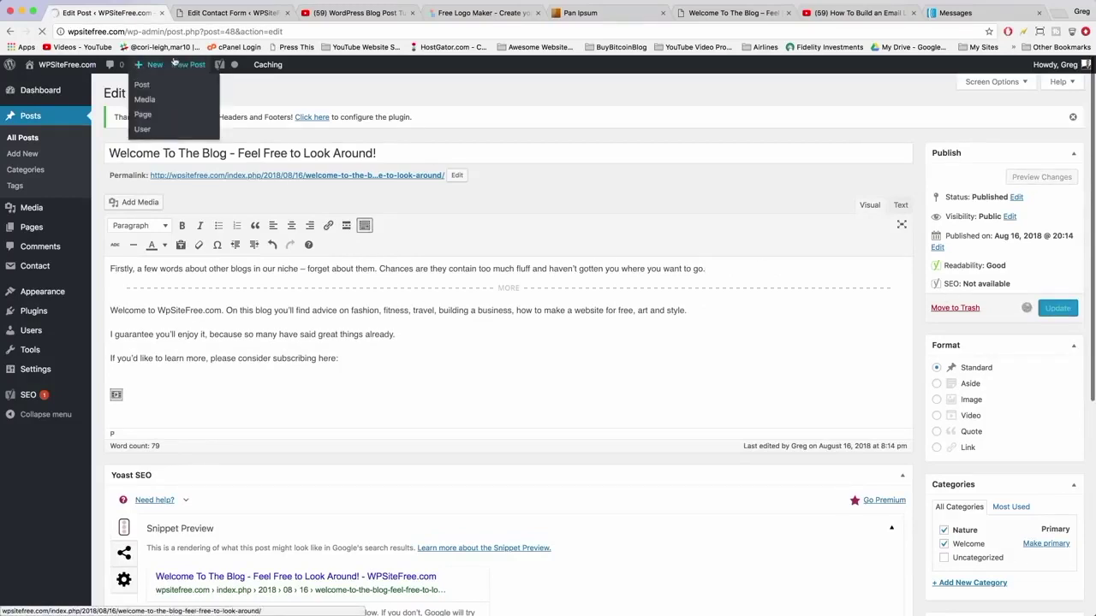
pyautogui.moveTo(70, 67)
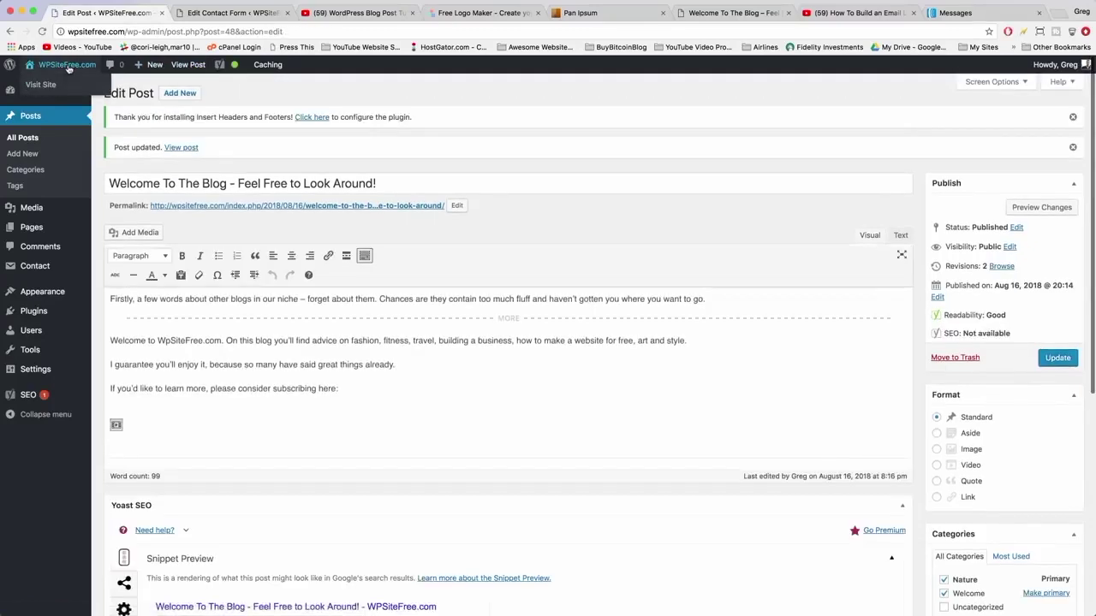
# Step: Visit the live site and open the updated post page
pyautogui.click(68, 65)
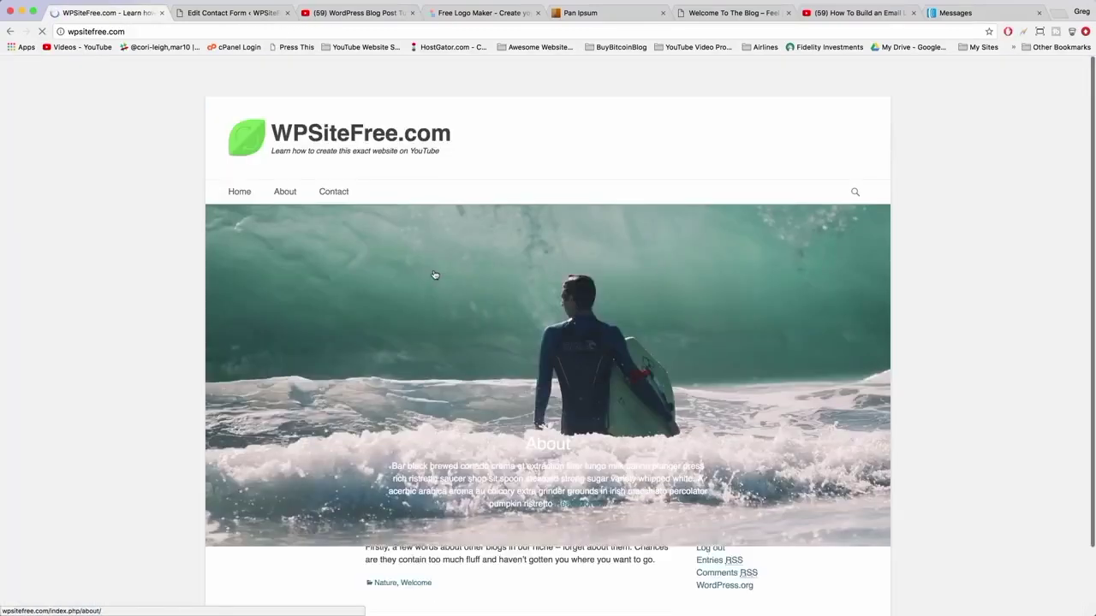
pyautogui.scroll(-5, 587, 368)
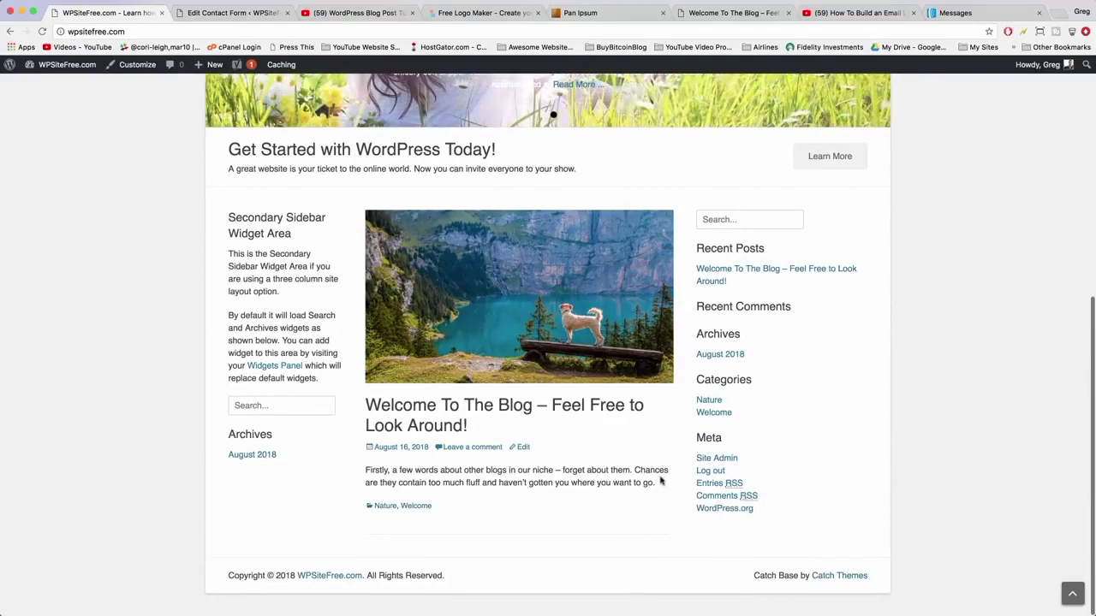
pyautogui.click(516, 290)
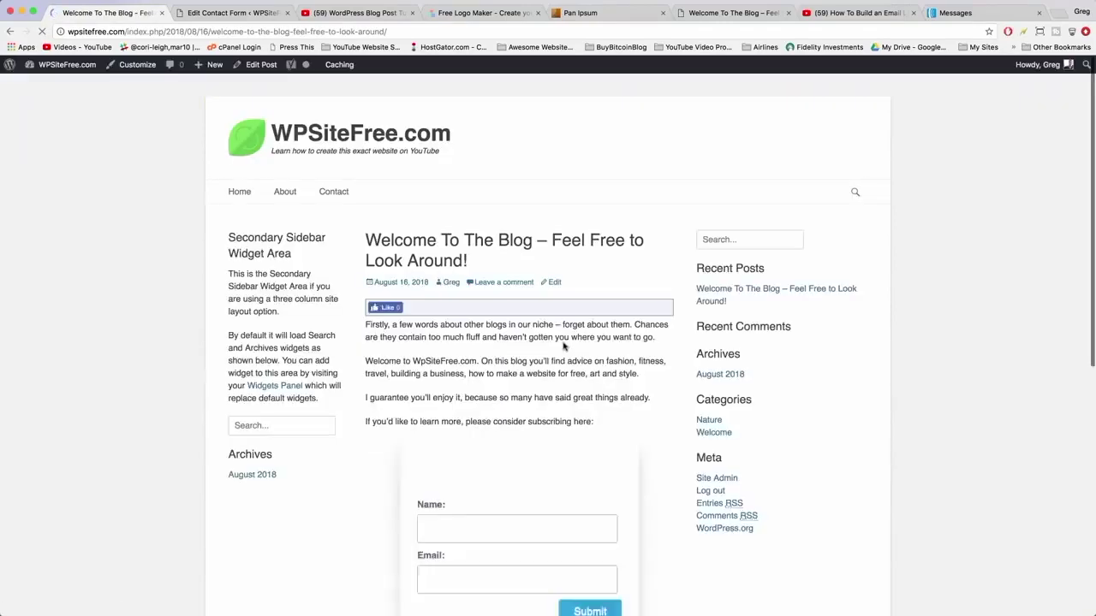
# Step: Scroll the post down to its comment box, then return to editing the post
pyautogui.scroll(-1, 563, 346)
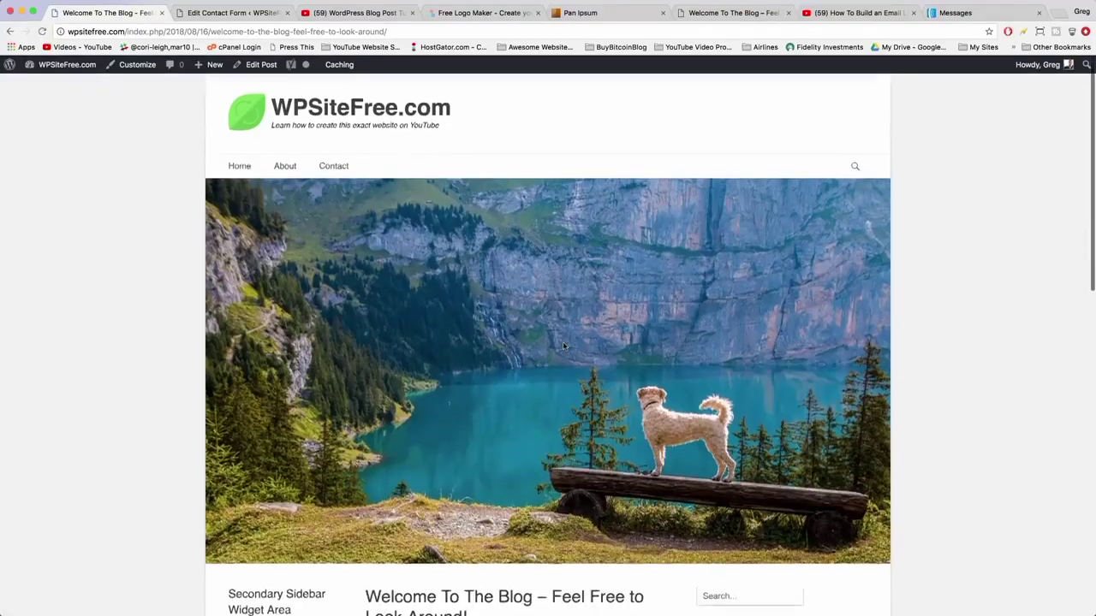
pyautogui.scroll(-8, 562, 346)
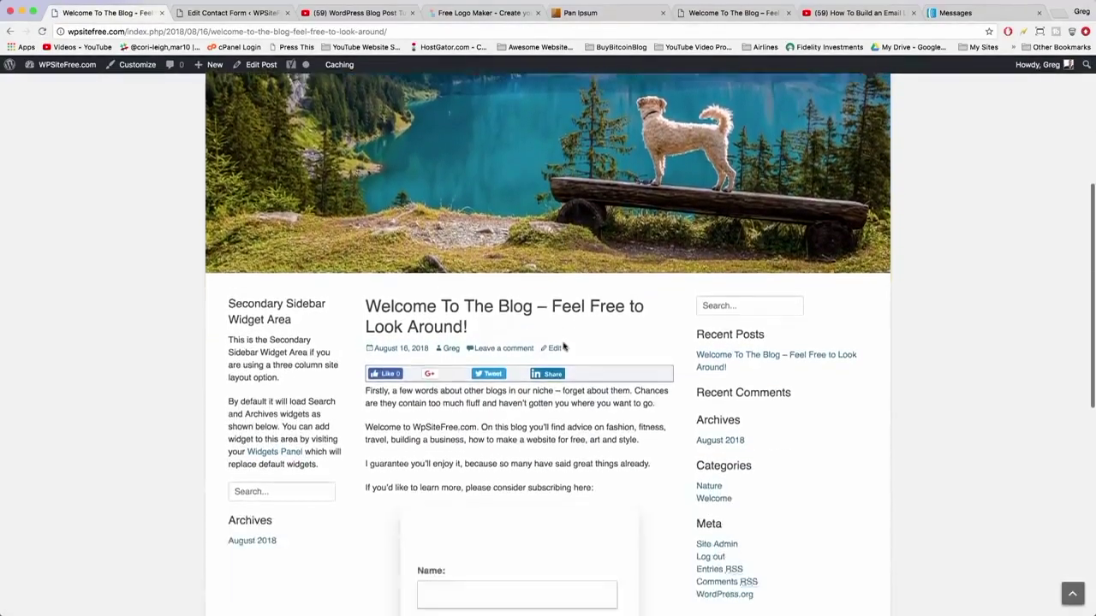
pyautogui.scroll(-8, 563, 346)
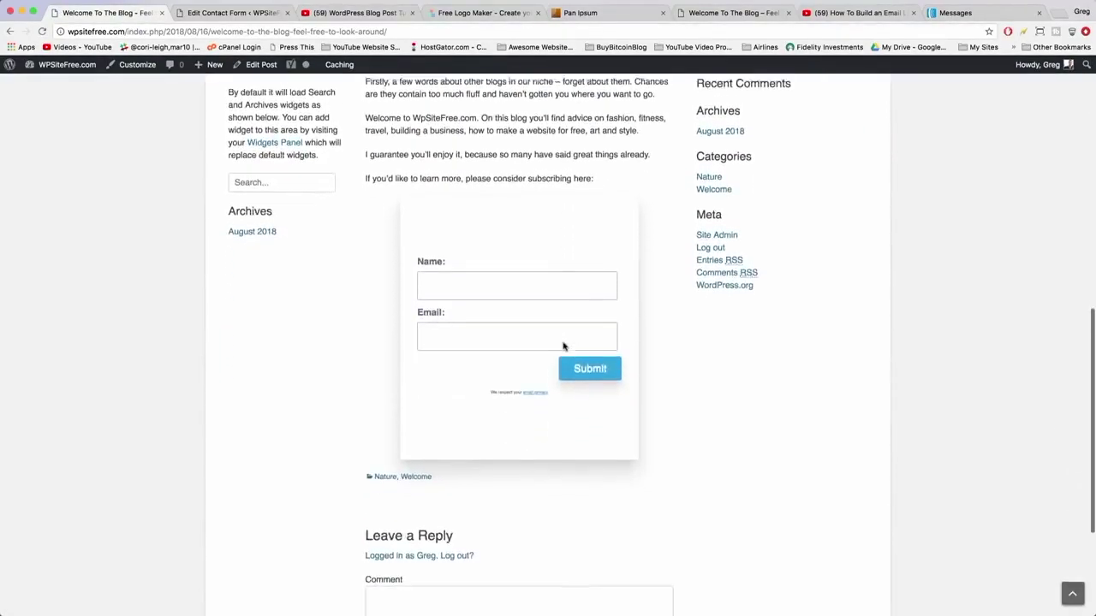
pyautogui.scroll(-2, 563, 346)
pyautogui.click(595, 410)
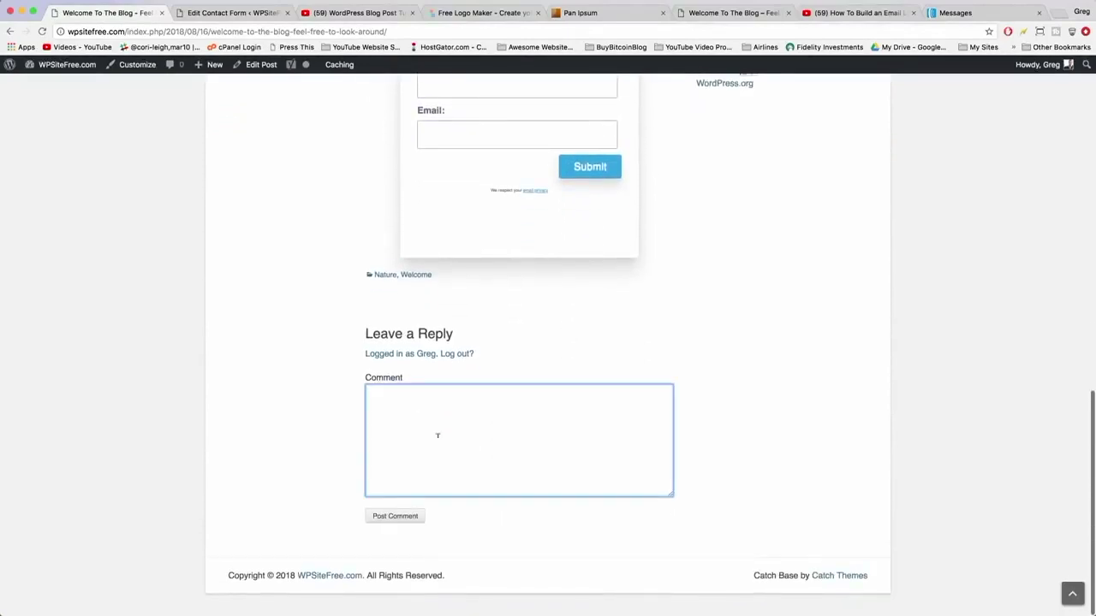
pyautogui.scroll(20, 557, 459)
pyautogui.click(253, 65)
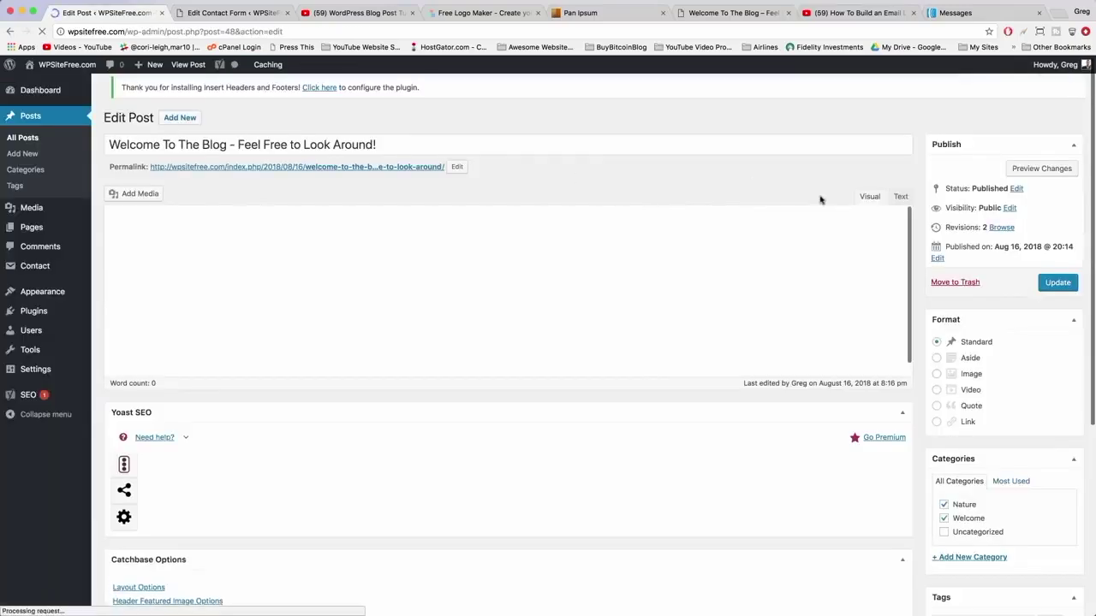
# Step: Switch to the Text editor and check the Screen Options for visible editor boxes
pyautogui.click(899, 206)
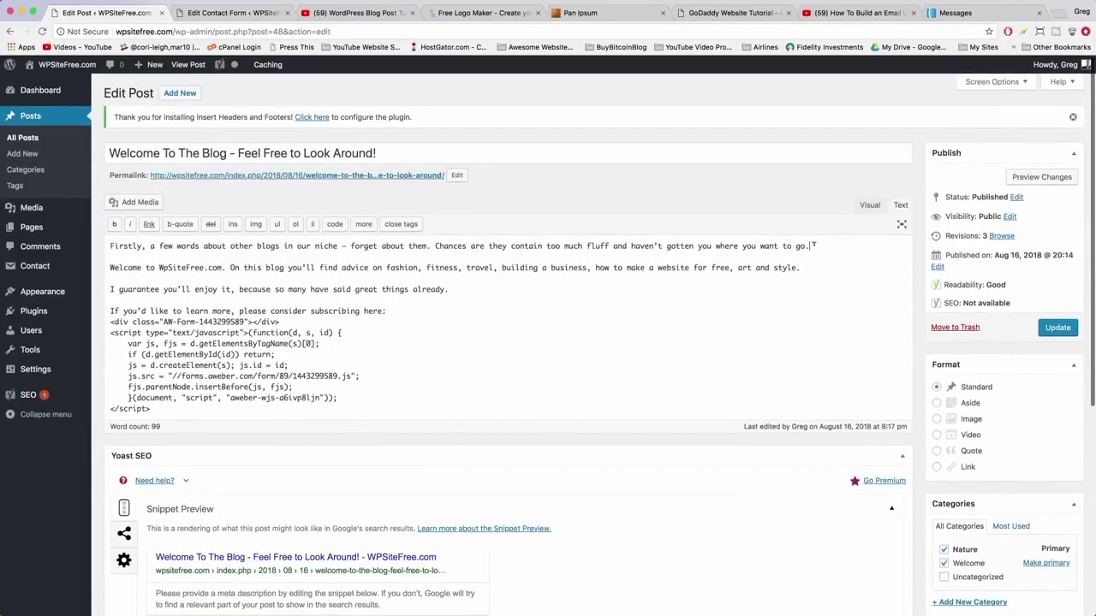
pyautogui.moveTo(813, 246); pyautogui.dragTo(454, 241)
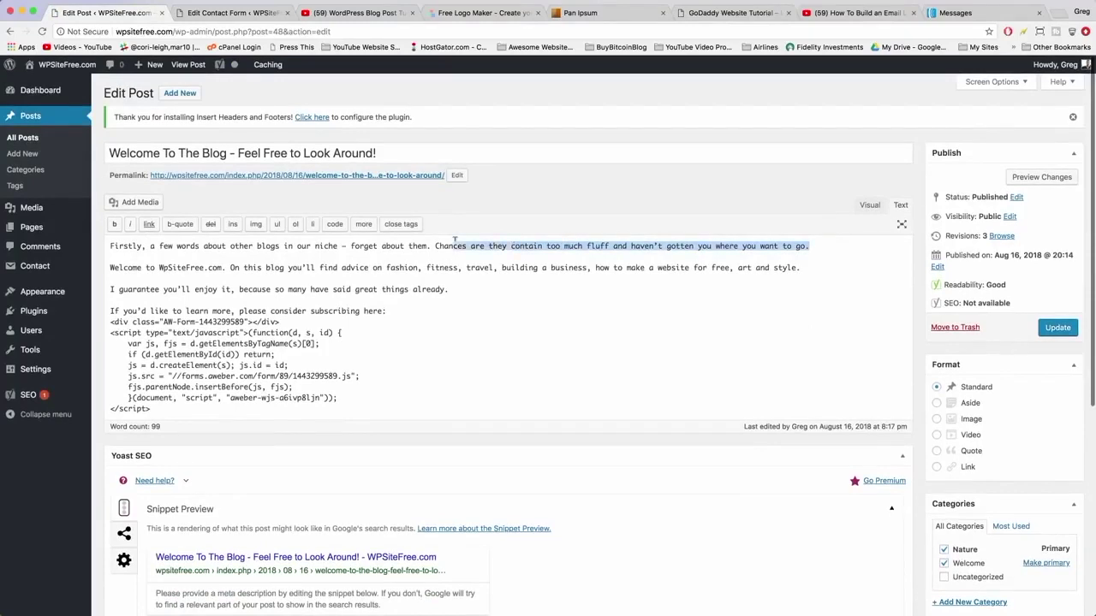
pyautogui.click(589, 254)
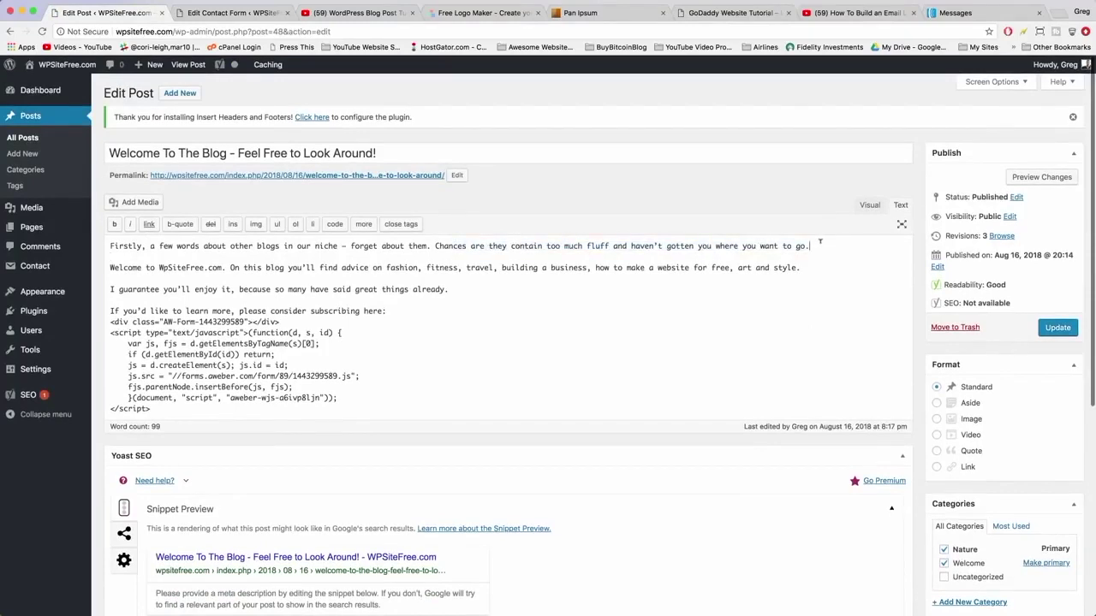
pyautogui.click(1017, 81)
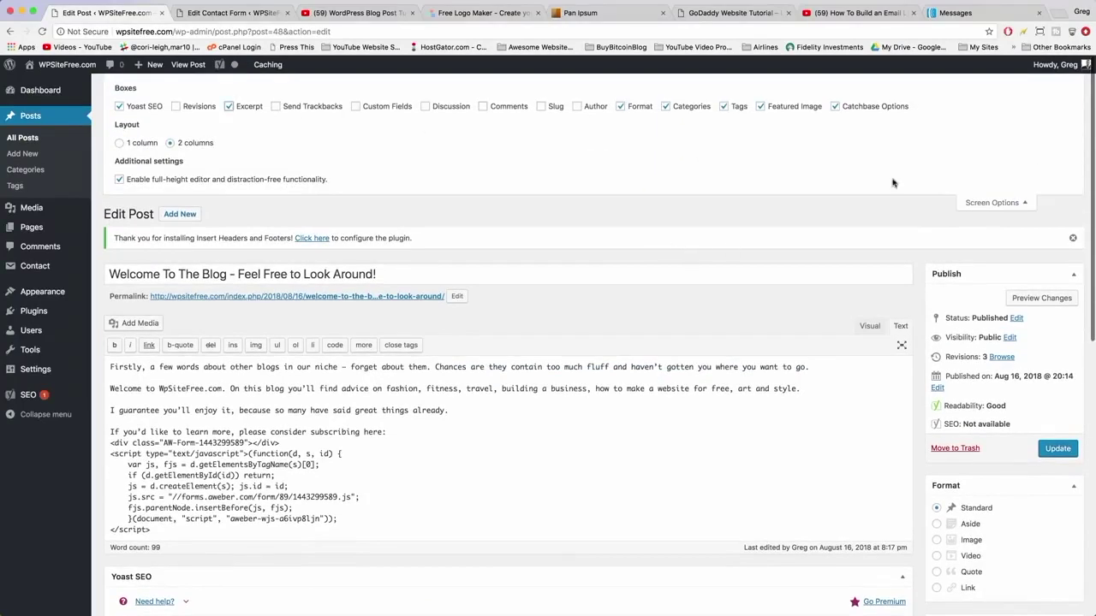
pyautogui.click(991, 202)
pyautogui.scroll(-2, 914, 233)
pyautogui.scroll(-10, 915, 233)
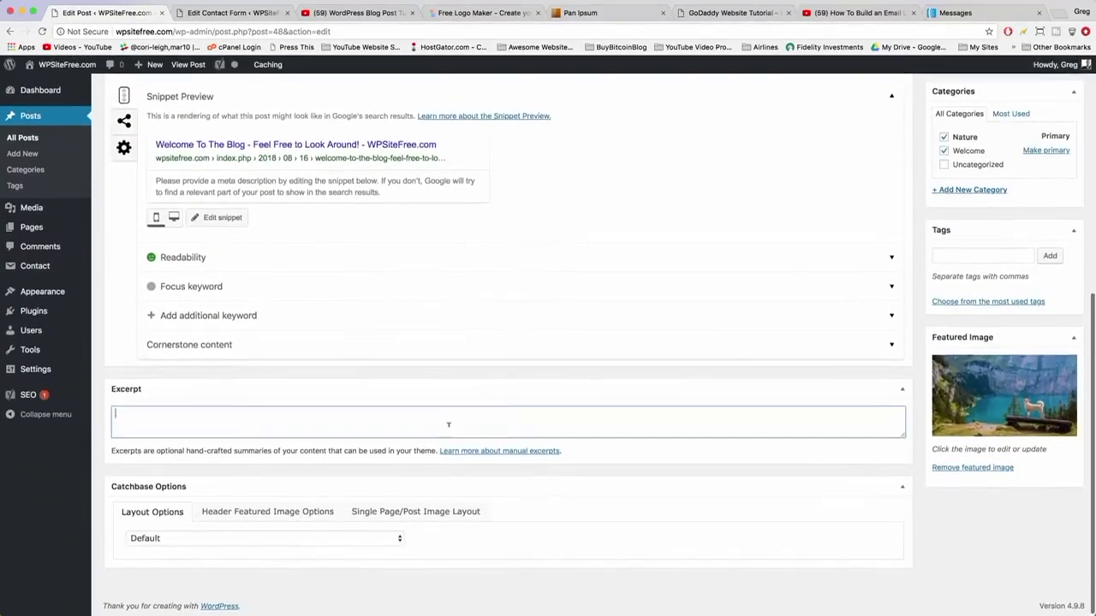
pyautogui.scroll(10, 448, 425)
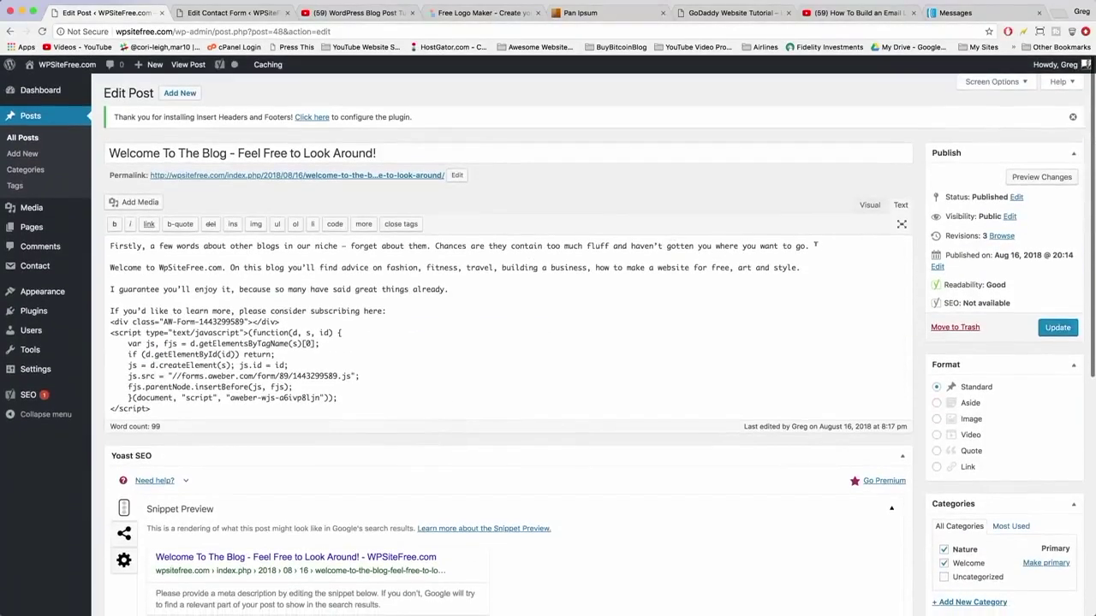
# Step: Copy the first paragraph into the Excerpt box and update the post
pyautogui.moveTo(815, 245); pyautogui.dragTo(109, 246)
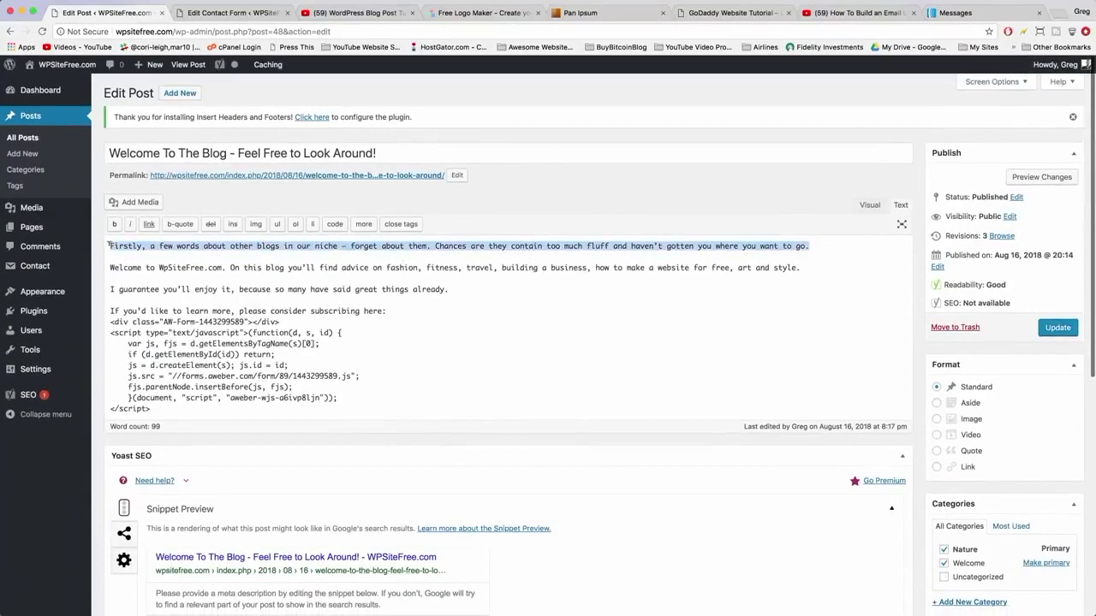
pyautogui.rightClick(124, 244)
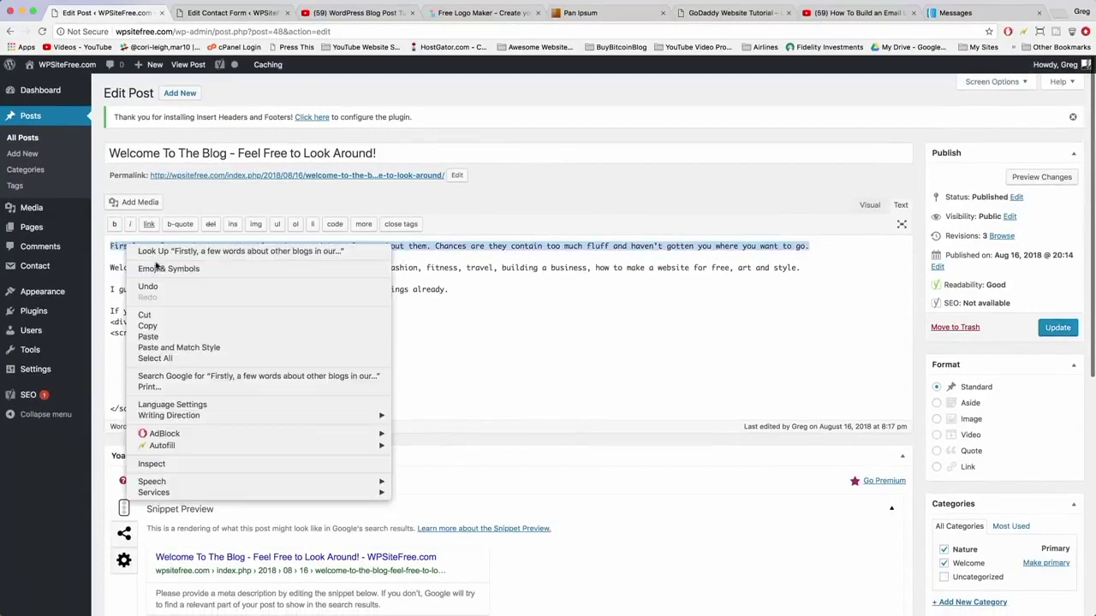
pyautogui.click(148, 326)
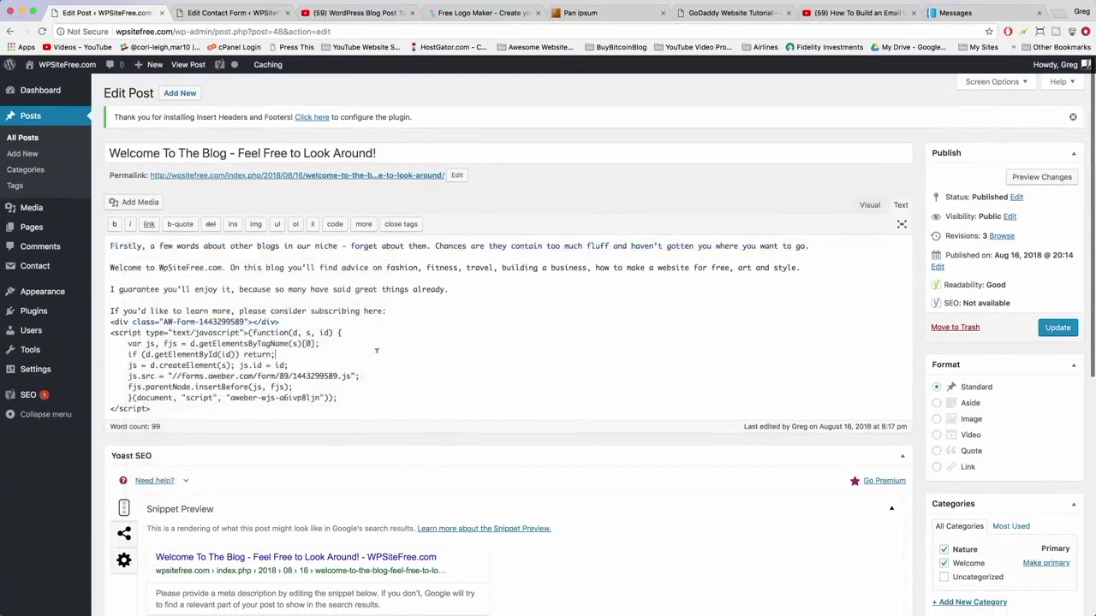
pyautogui.scroll(-5, 292, 402)
pyautogui.click(292, 417)
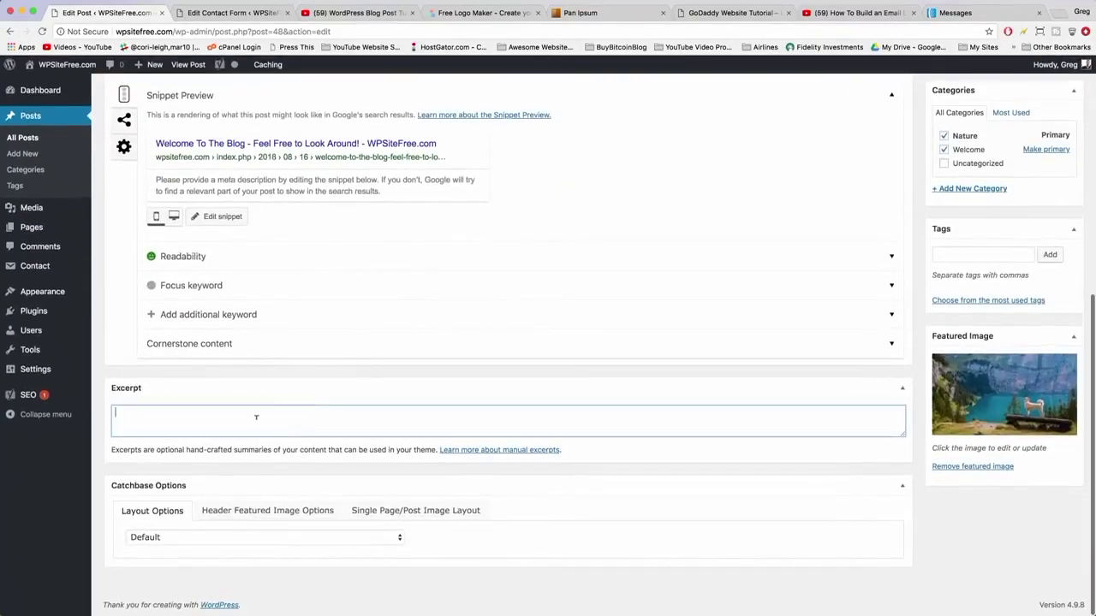
pyautogui.rightClick(258, 418)
pyautogui.click(279, 494)
pyautogui.scroll(5, 656, 480)
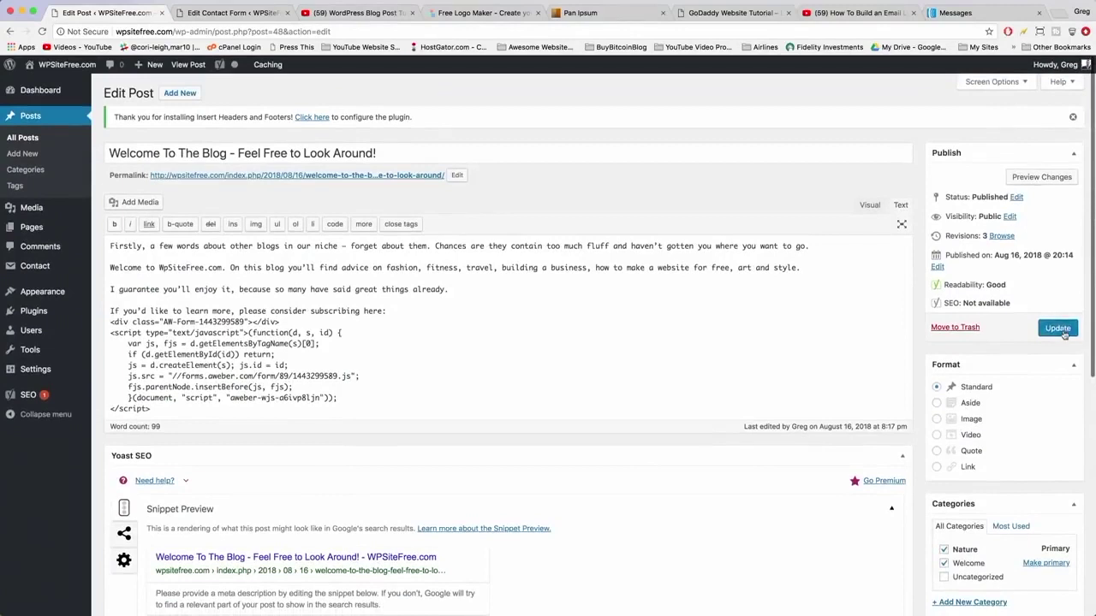
pyautogui.click(1060, 329)
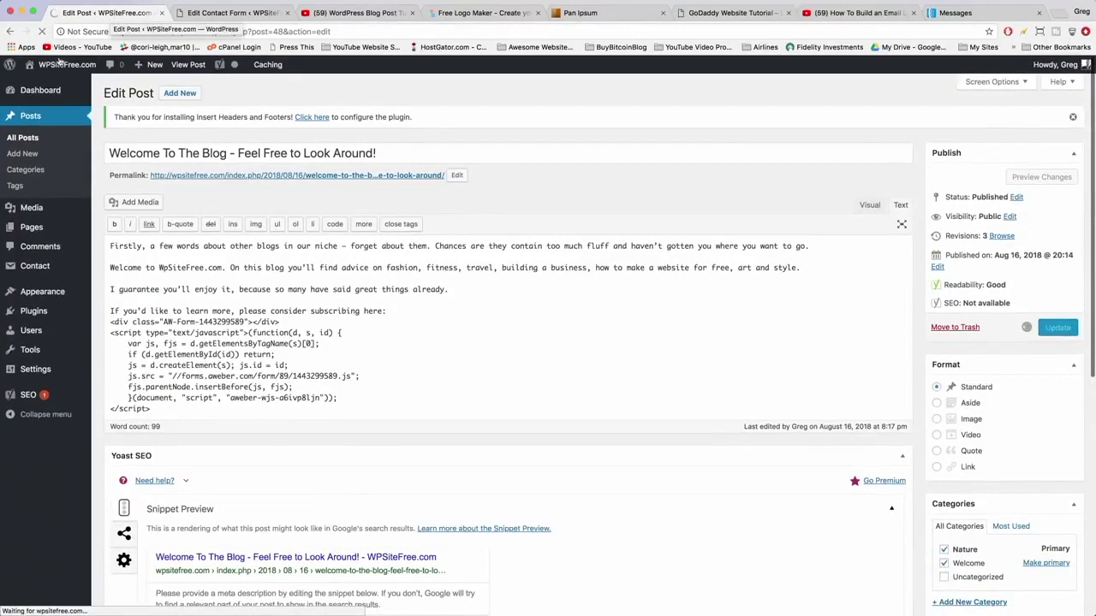
# Step: Go to the site homepage and look over the post's excerpt
pyautogui.click(71, 66)
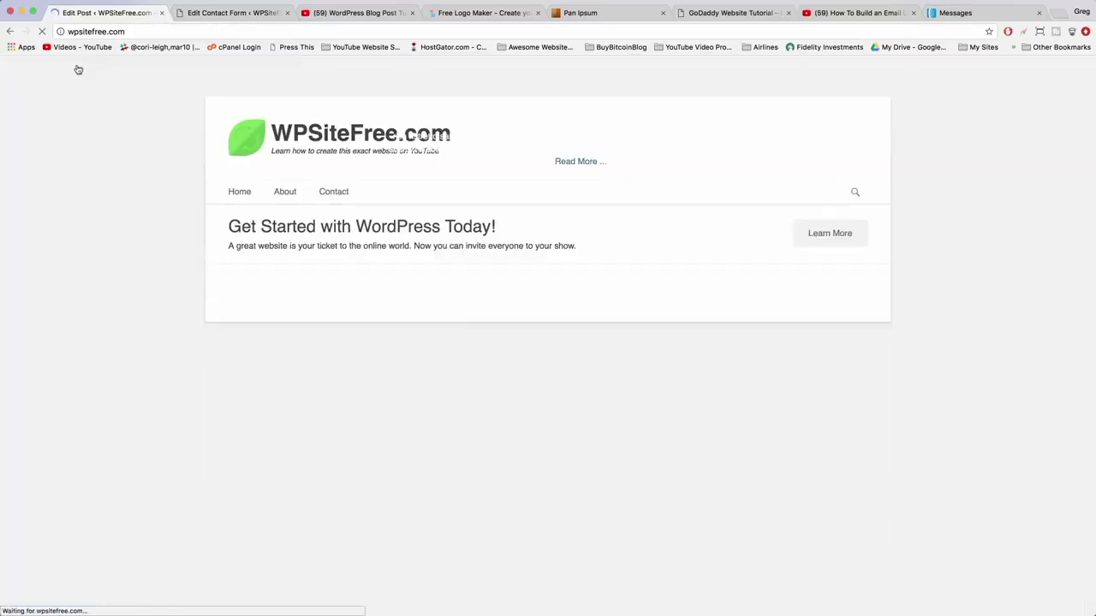
pyautogui.scroll(-3, 464, 351)
pyautogui.scroll(-1, 463, 351)
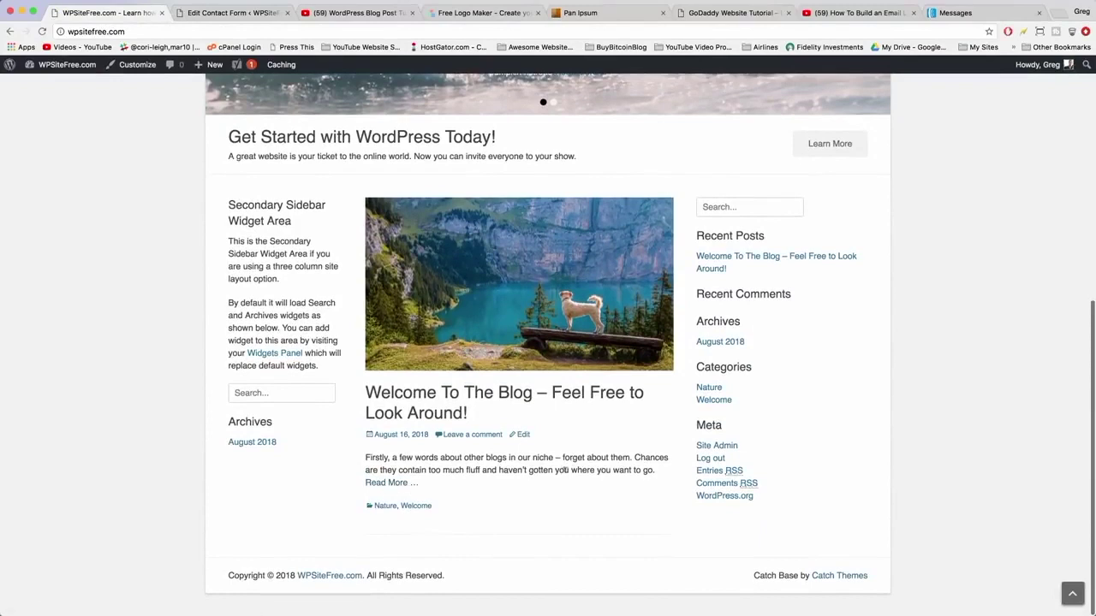
pyautogui.moveTo(563, 470); pyautogui.dragTo(655, 470)
pyautogui.click(660, 475)
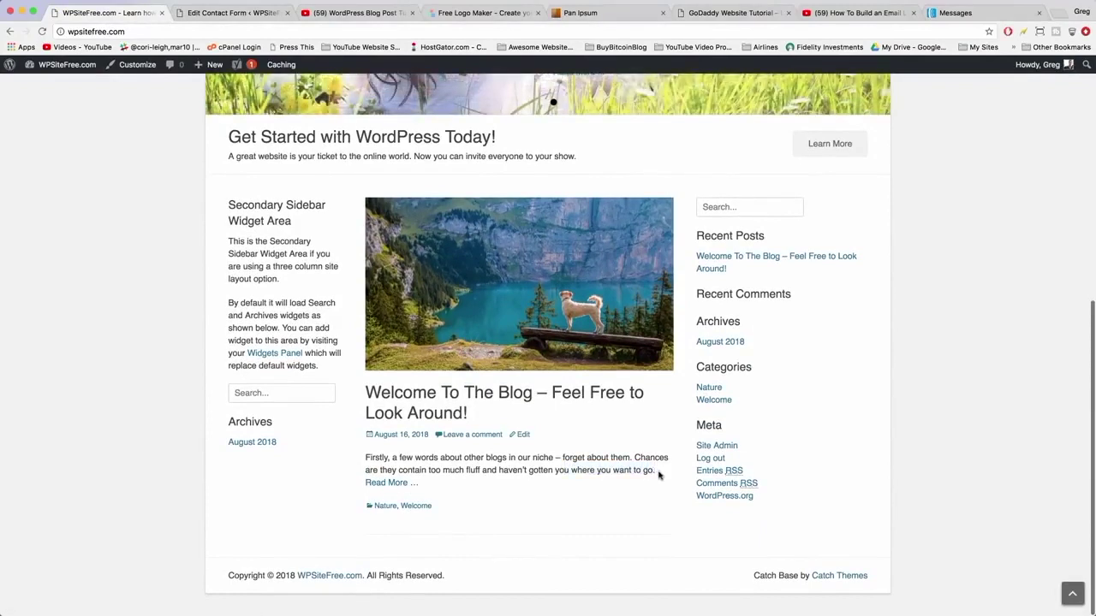
# Step: Open the full post from its Read More link and scroll through it
pyautogui.click(390, 484)
pyautogui.scroll(-6, 459, 328)
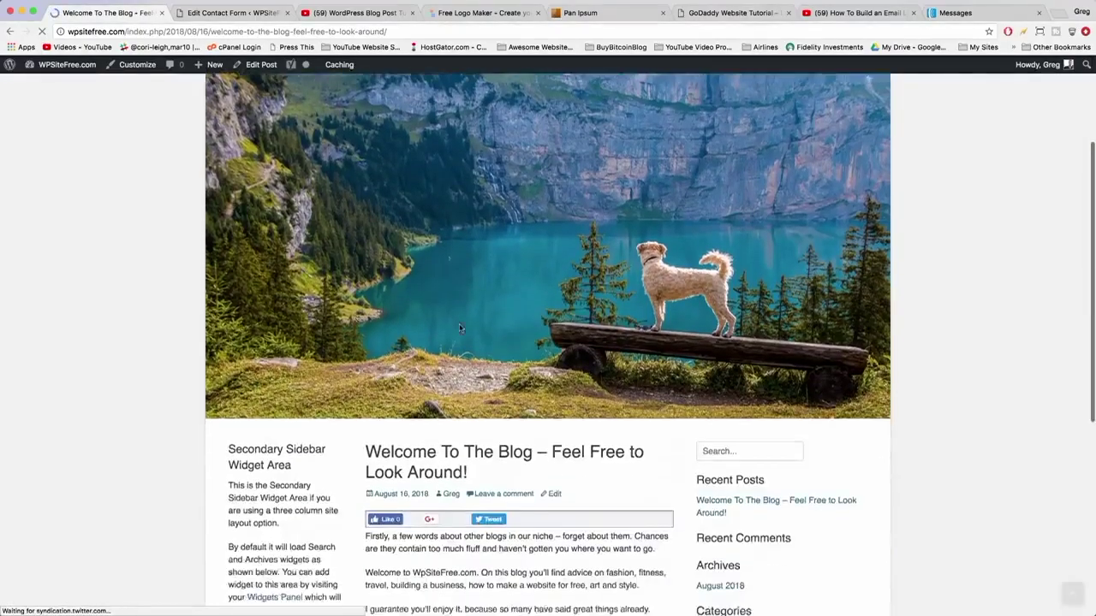
pyautogui.scroll(-5, 459, 329)
pyautogui.scroll(12, 457, 325)
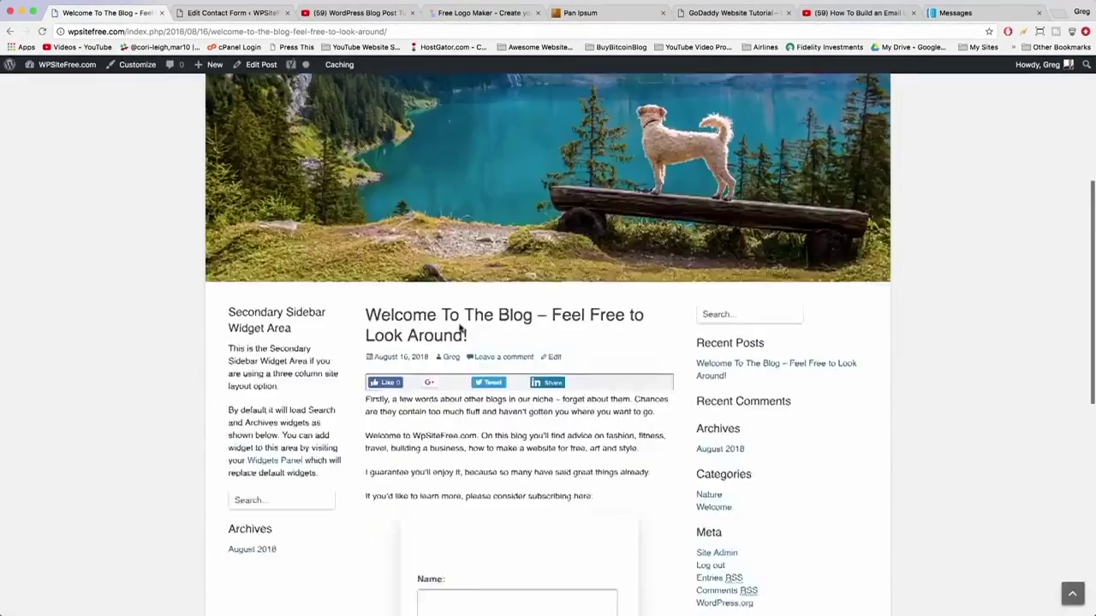
pyautogui.scroll(-5, 574, 374)
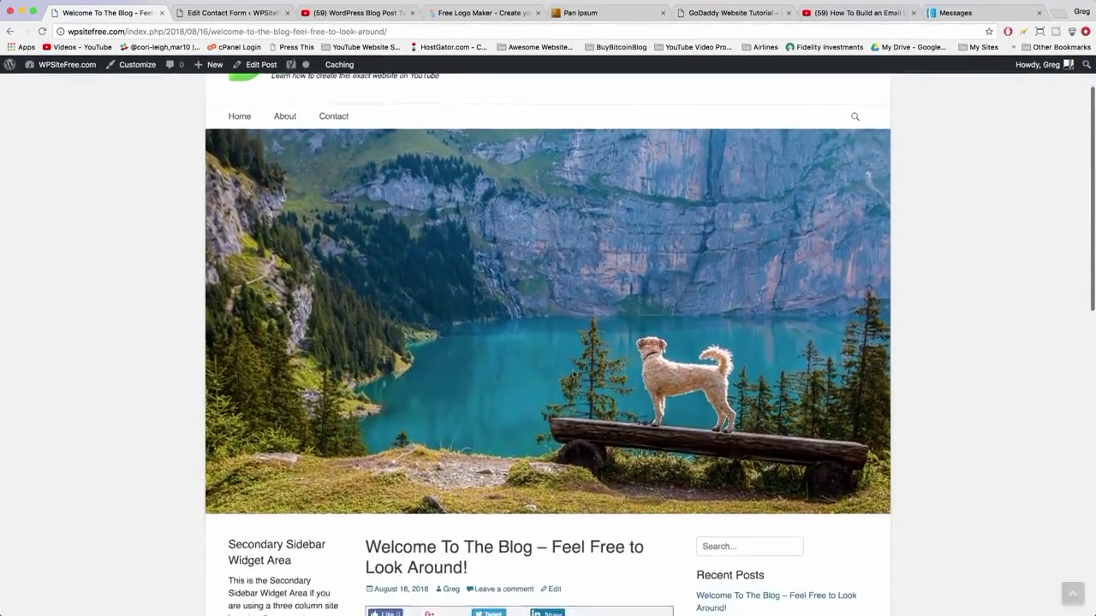
pyautogui.scroll(-4, 574, 374)
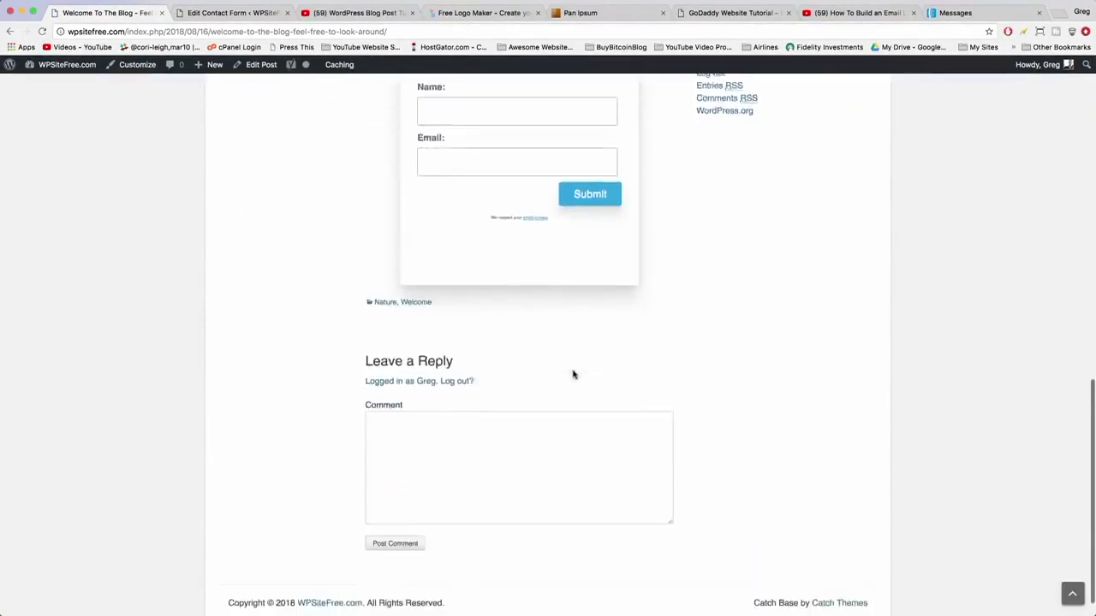
pyautogui.scroll(10, 573, 375)
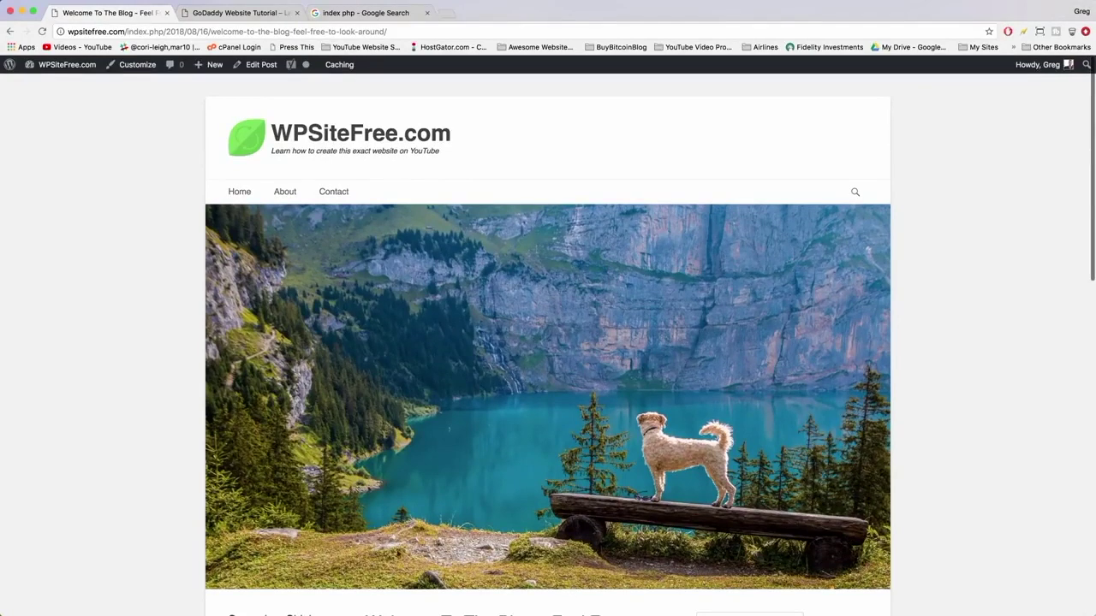
# Step: Inspect the index part of the post's URL, then go to the home page
pyautogui.click(125, 33)
pyautogui.click(128, 31)
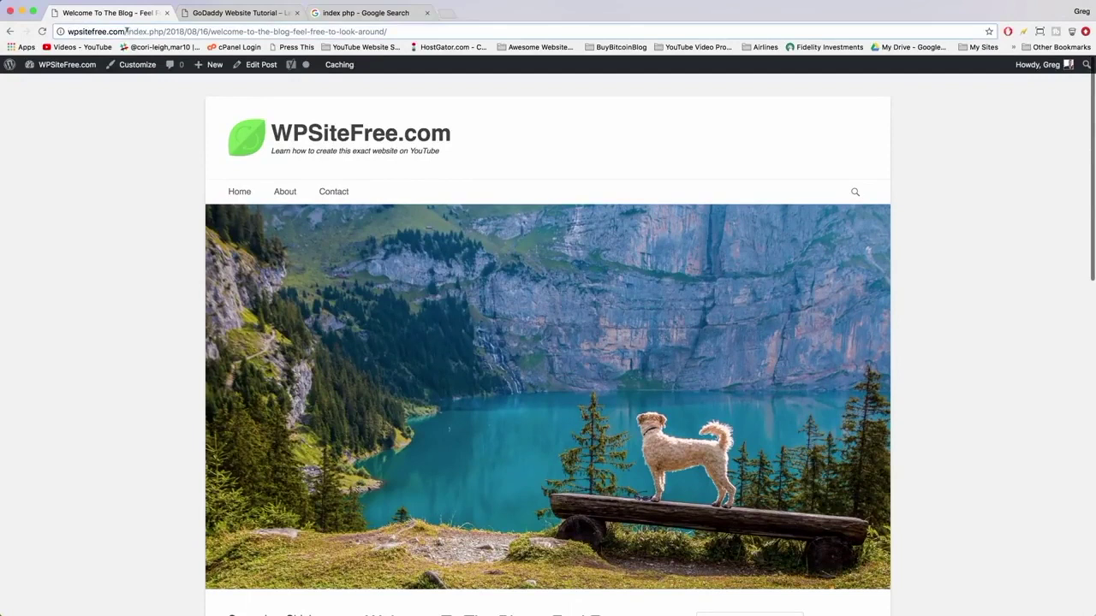
pyautogui.moveTo(127, 32); pyautogui.dragTo(206, 29)
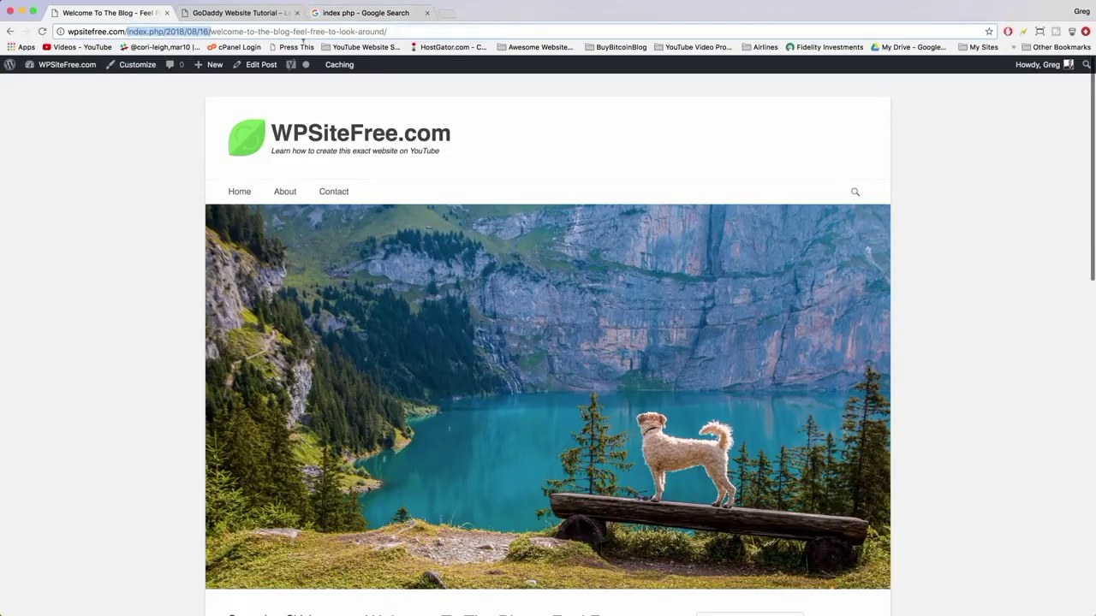
pyautogui.click(134, 256)
pyautogui.scroll(-5, 152, 428)
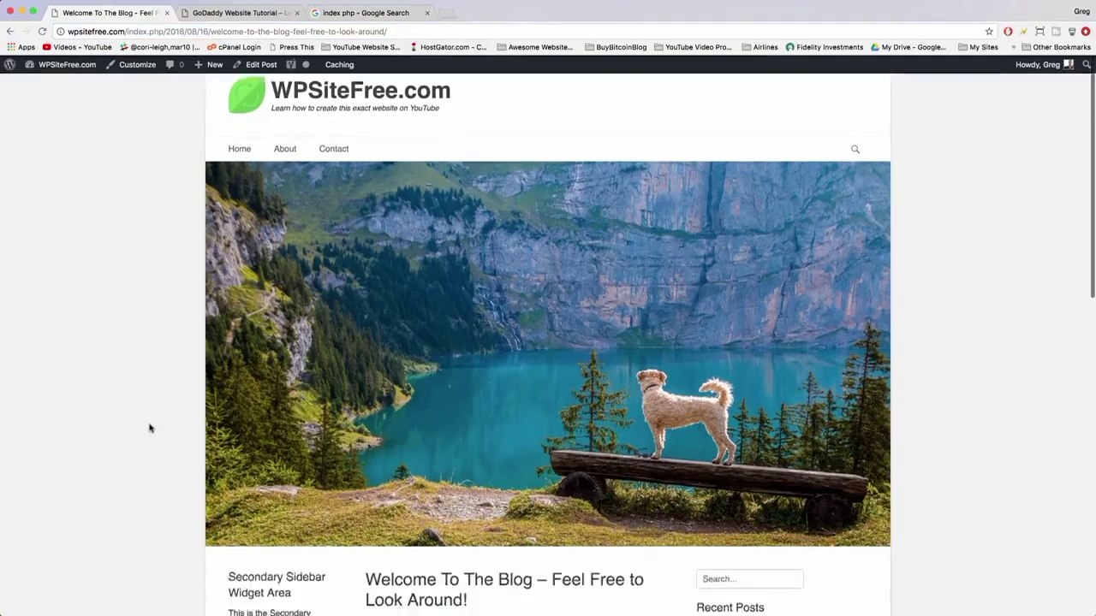
pyautogui.scroll(5, 152, 428)
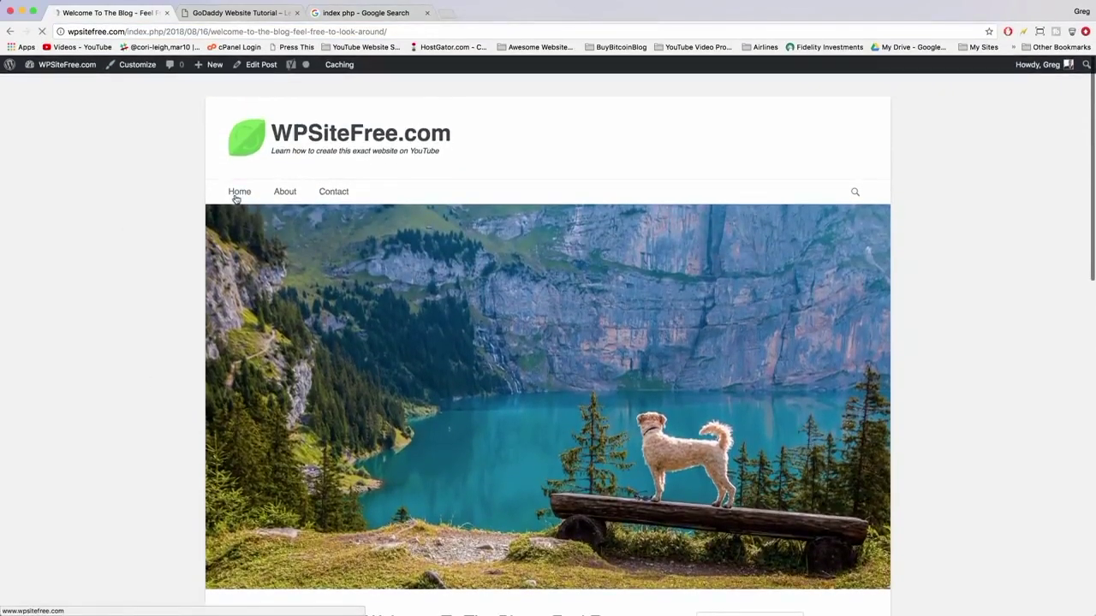
pyautogui.click(236, 197)
# Step: Check the homepage address, then go back to the blog post page
pyautogui.moveTo(82, 71)
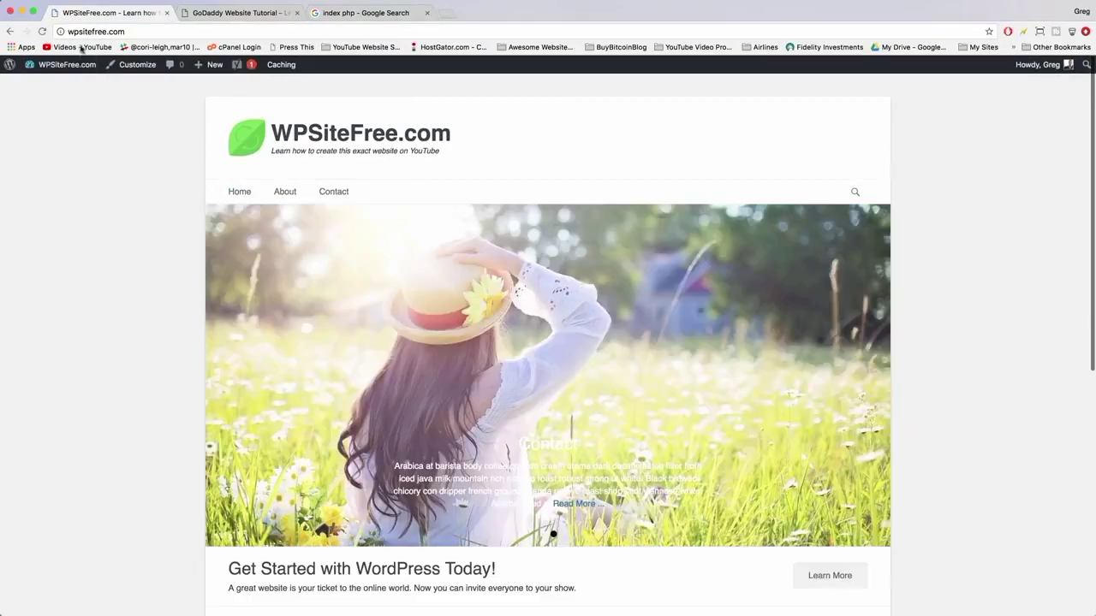
pyautogui.click(80, 32)
pyautogui.press('Right')
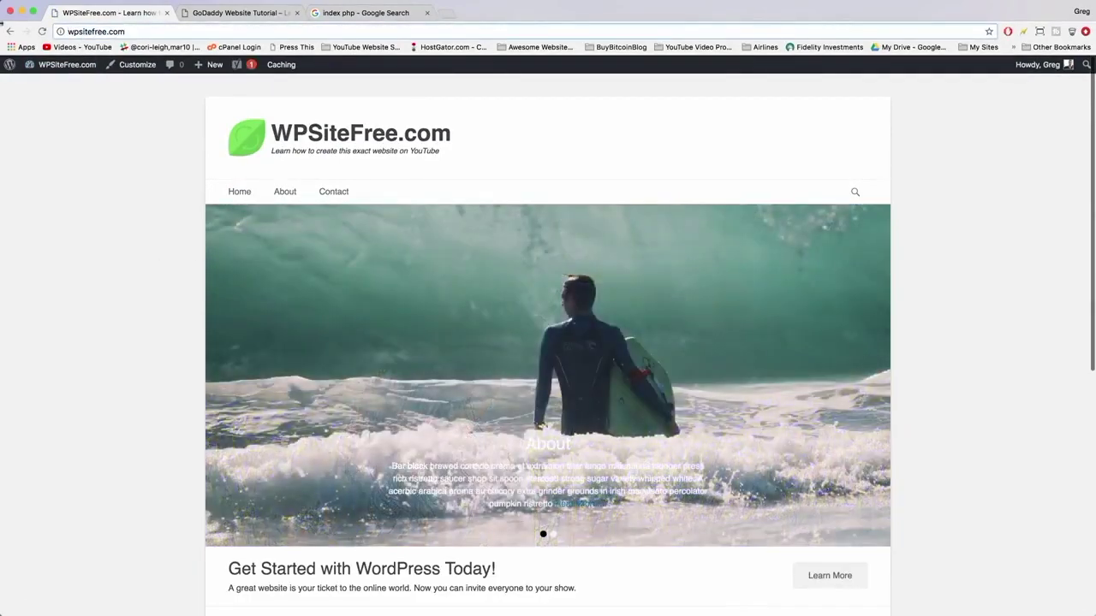
pyautogui.click(12, 32)
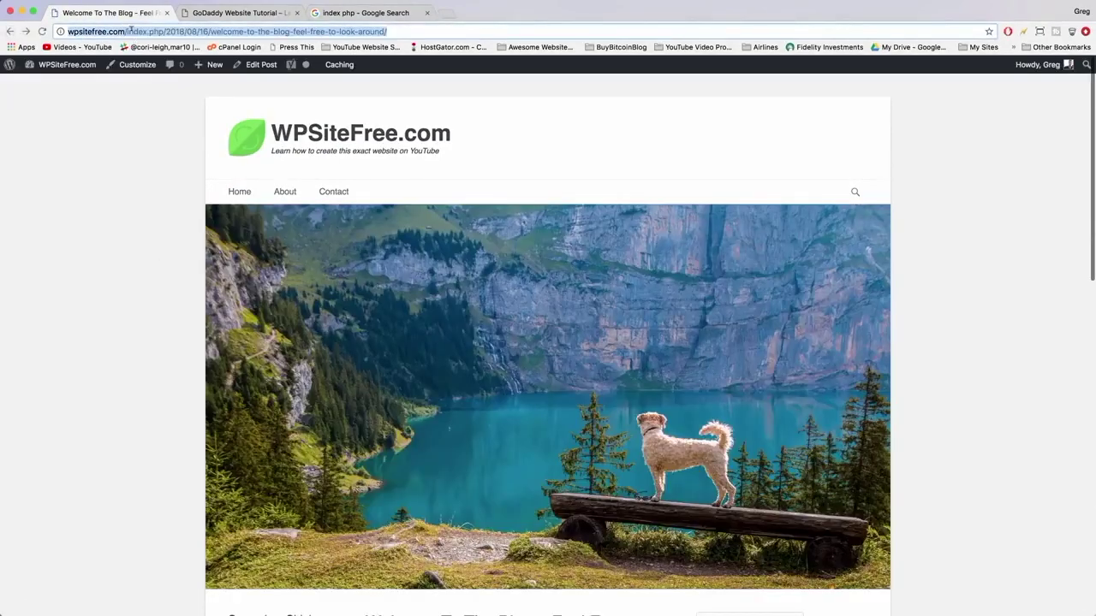
pyautogui.scroll(-5, 168, 182)
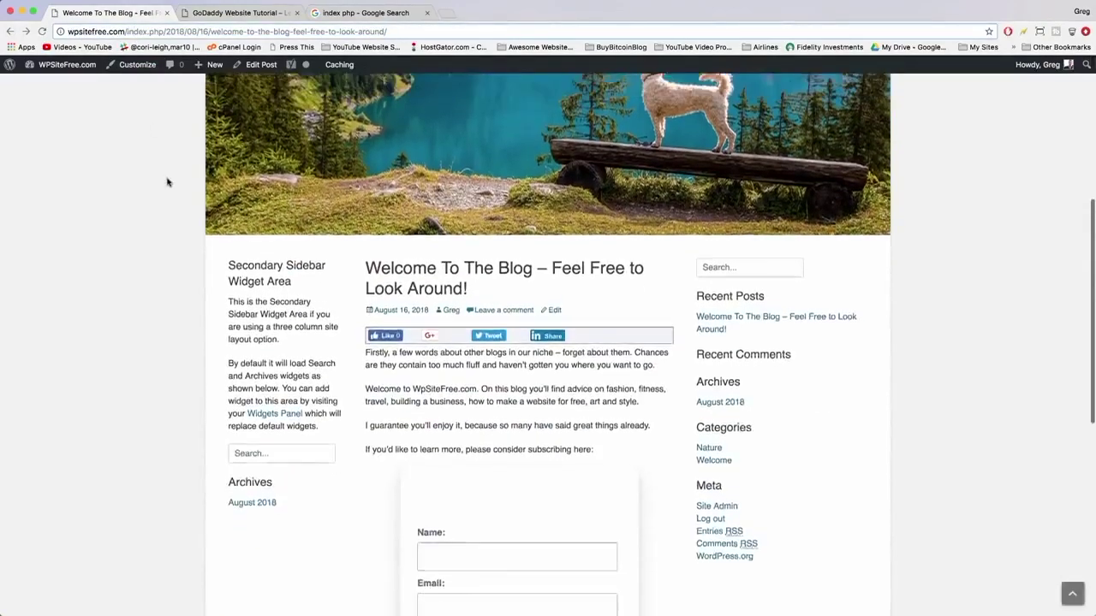
pyautogui.scroll(5, 168, 182)
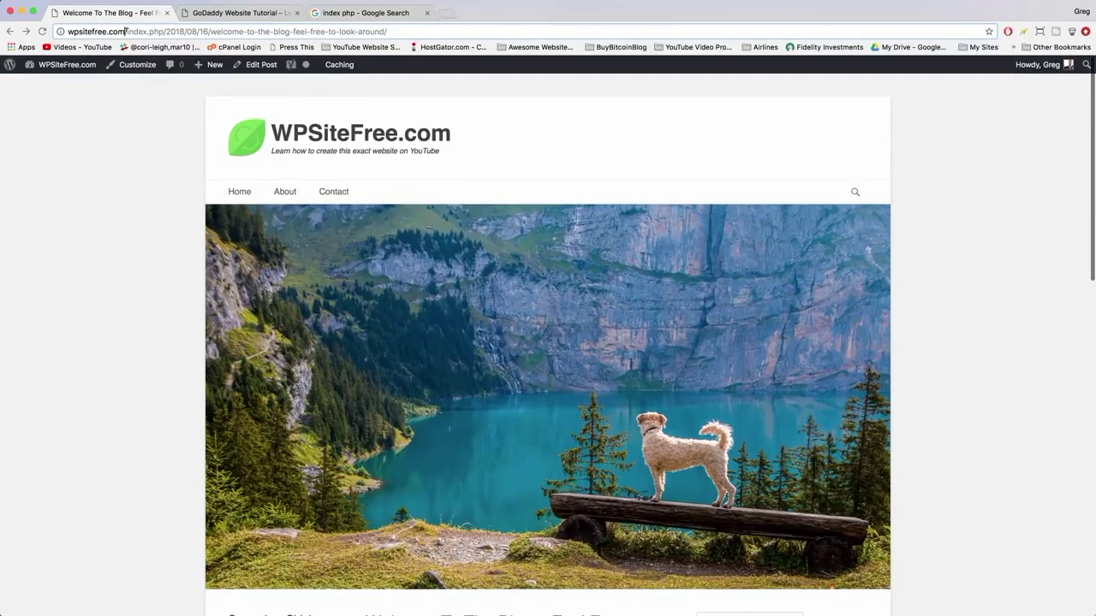
# Step: Highlight the domain, index.php, date 2018/08/16 and slug parts of the post URL
pyautogui.moveTo(127, 31); pyautogui.dragTo(51, 25)
pyautogui.click(127, 31)
pyautogui.moveTo(127, 31); pyautogui.dragTo(389, 31)
pyautogui.click(162, 30)
pyautogui.click(208, 31)
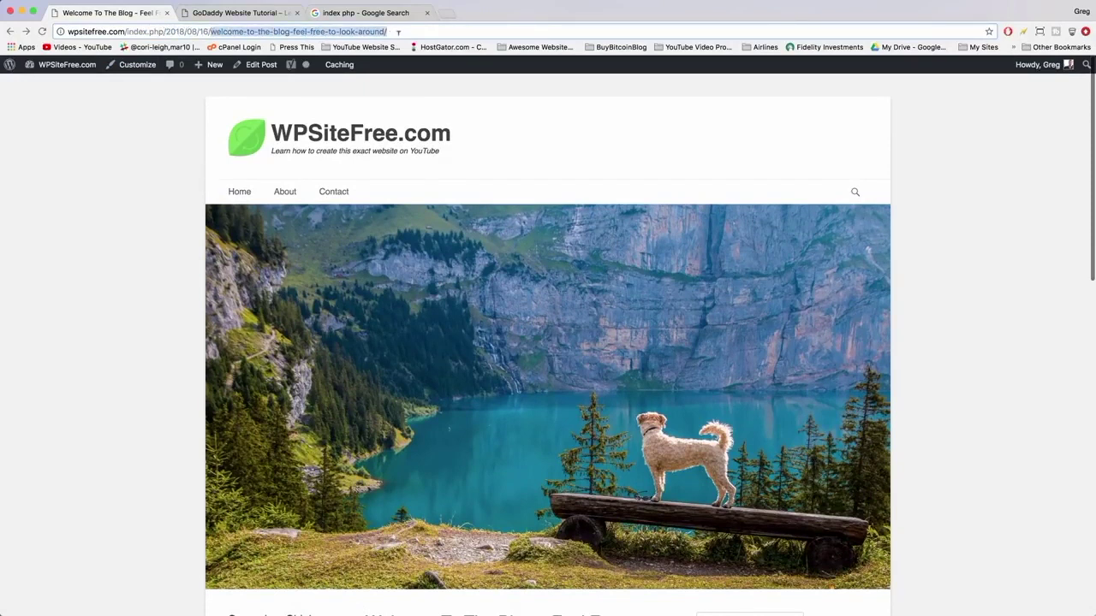
pyautogui.click(405, 31)
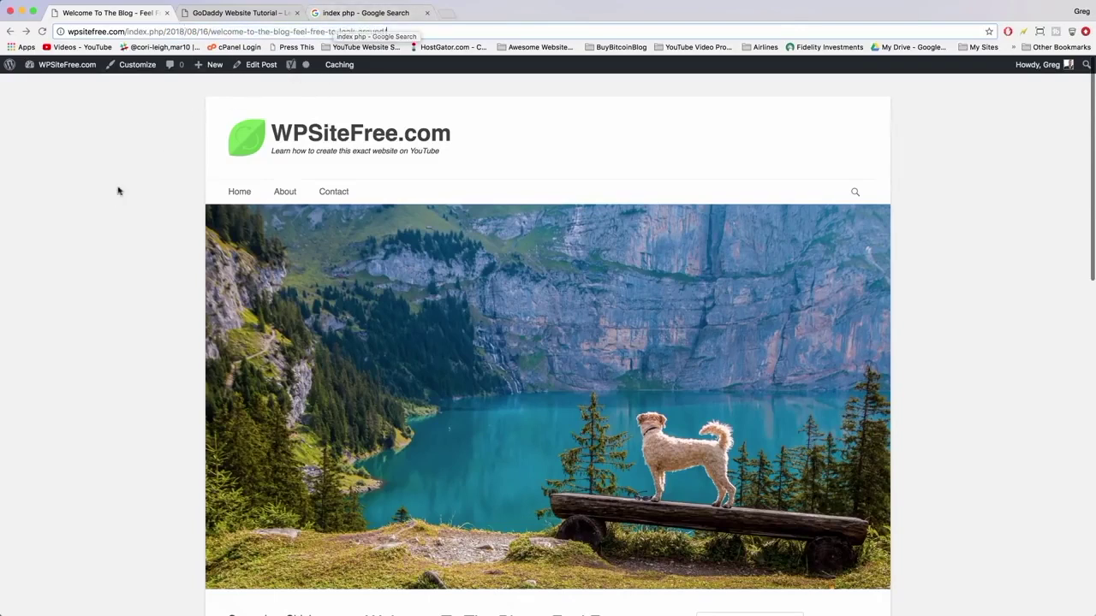
pyautogui.click(137, 310)
pyautogui.scroll(-15, 151, 321)
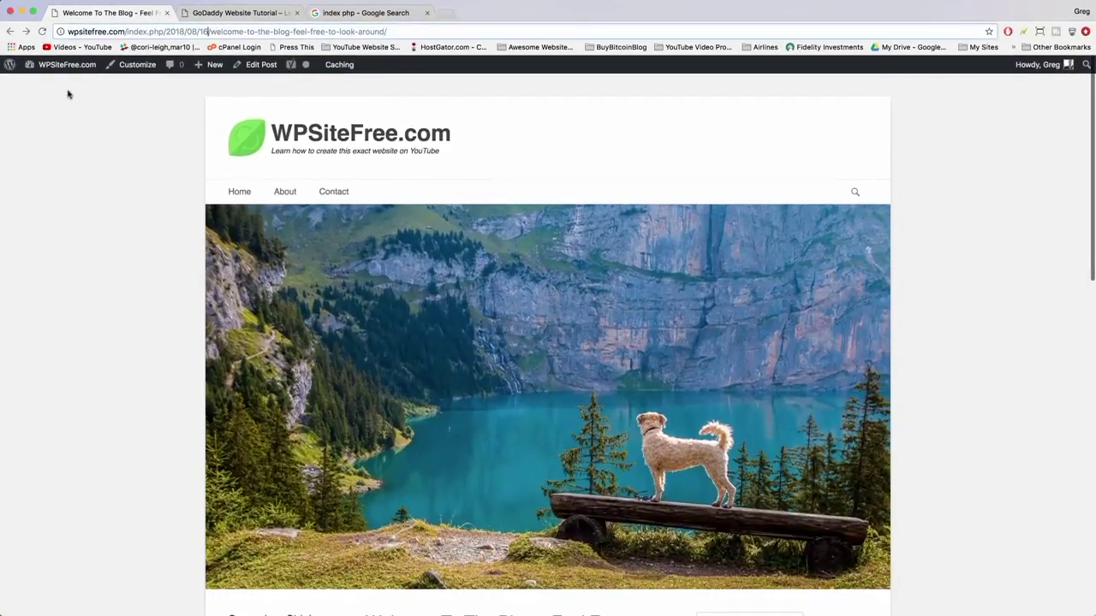
# Step: Change the permalink structure to Post name and save
pyautogui.click(68, 66)
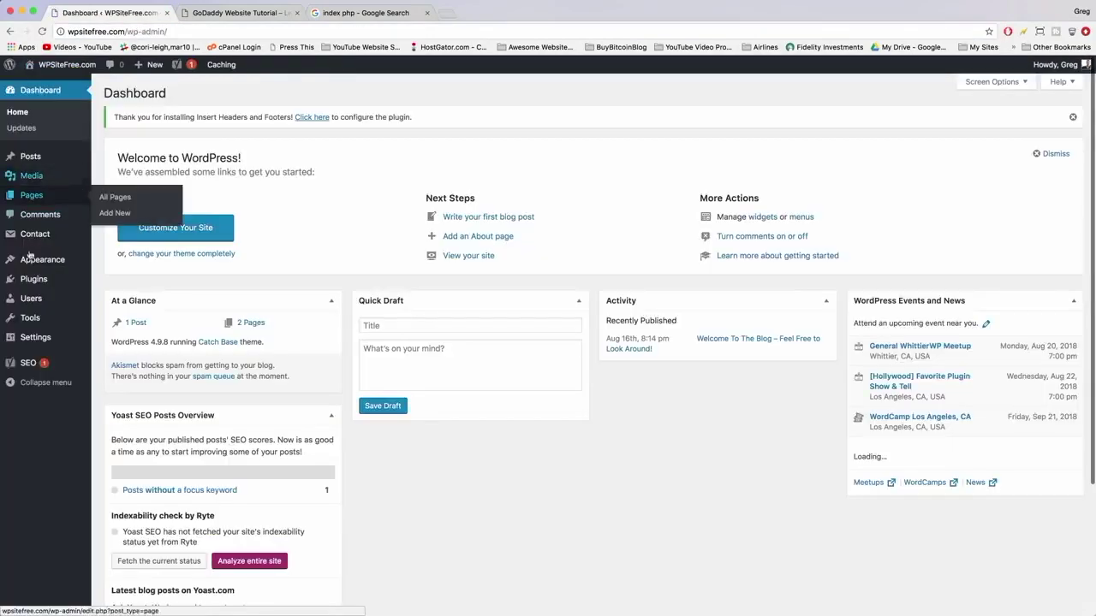
pyautogui.moveTo(39, 337)
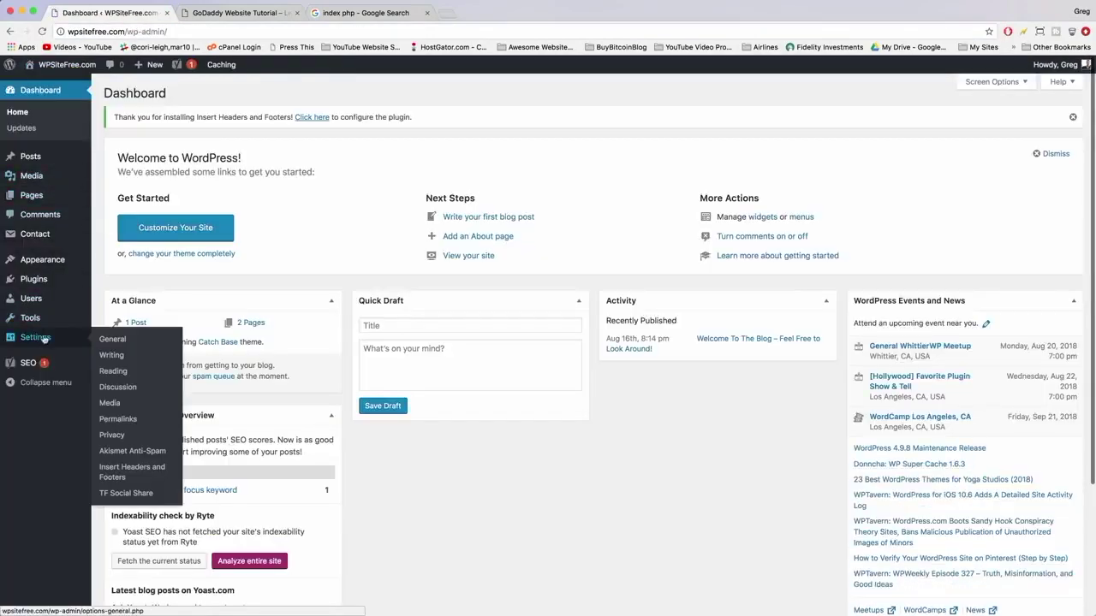
pyautogui.click(124, 420)
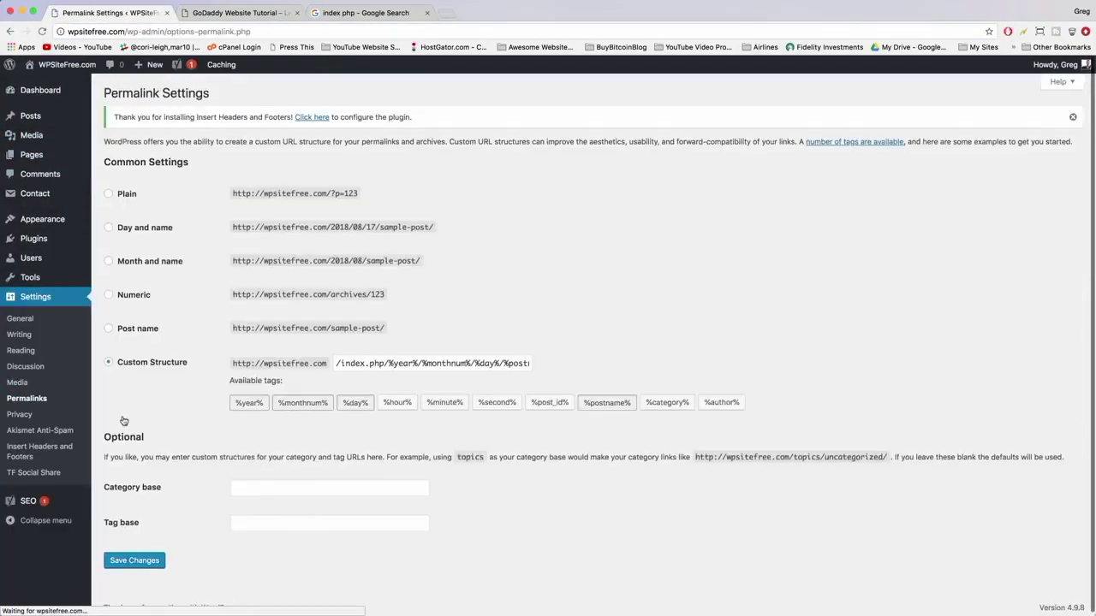
pyautogui.click(130, 329)
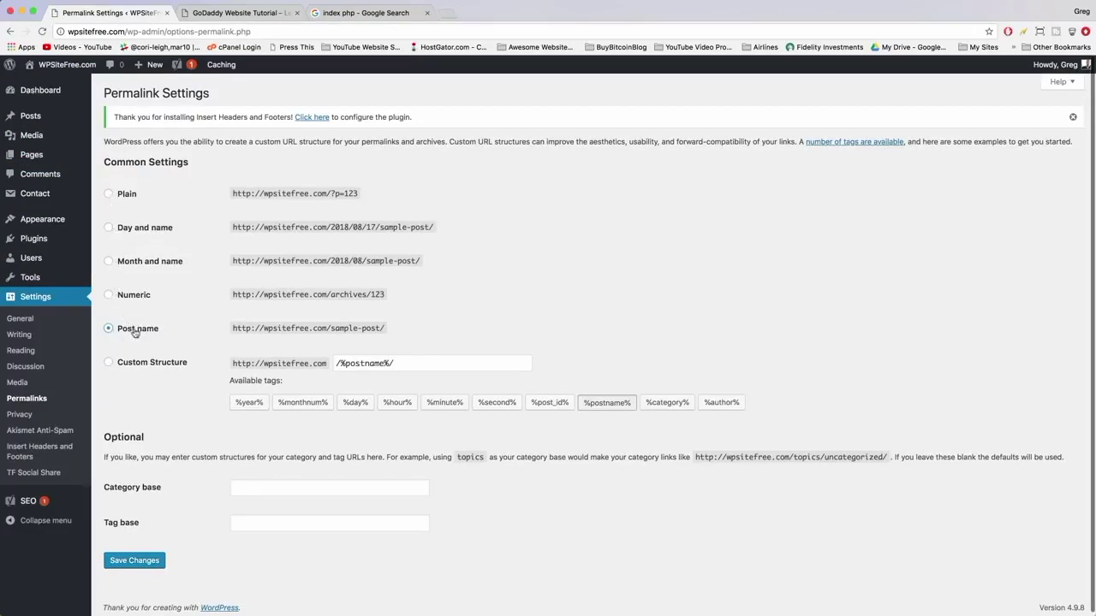
pyautogui.click(135, 560)
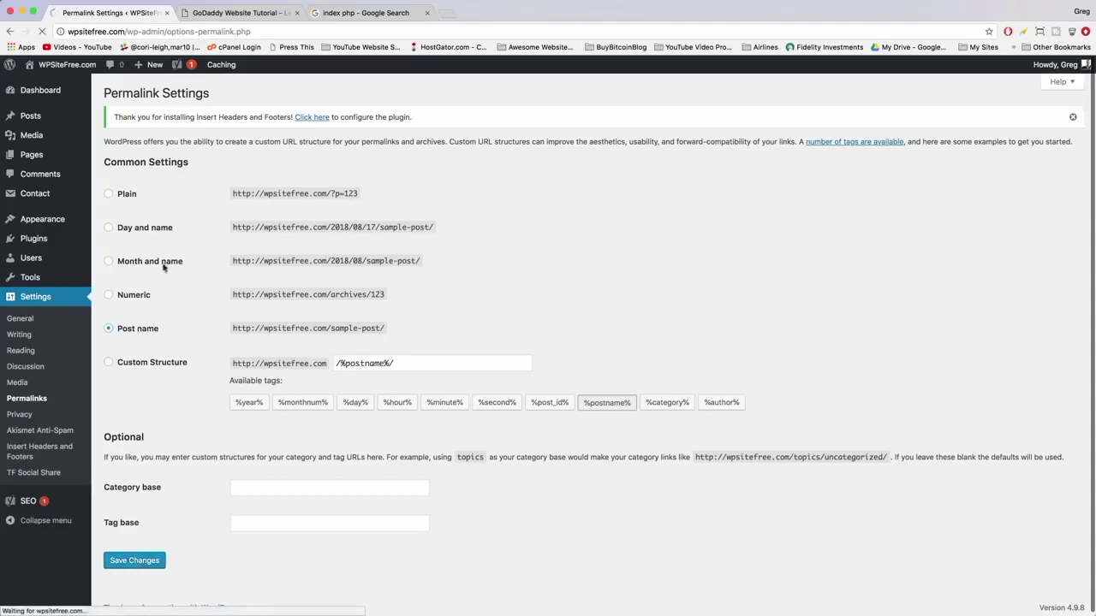
# Step: Check the post's new address on the live site, visit About, and return home
pyautogui.click(59, 64)
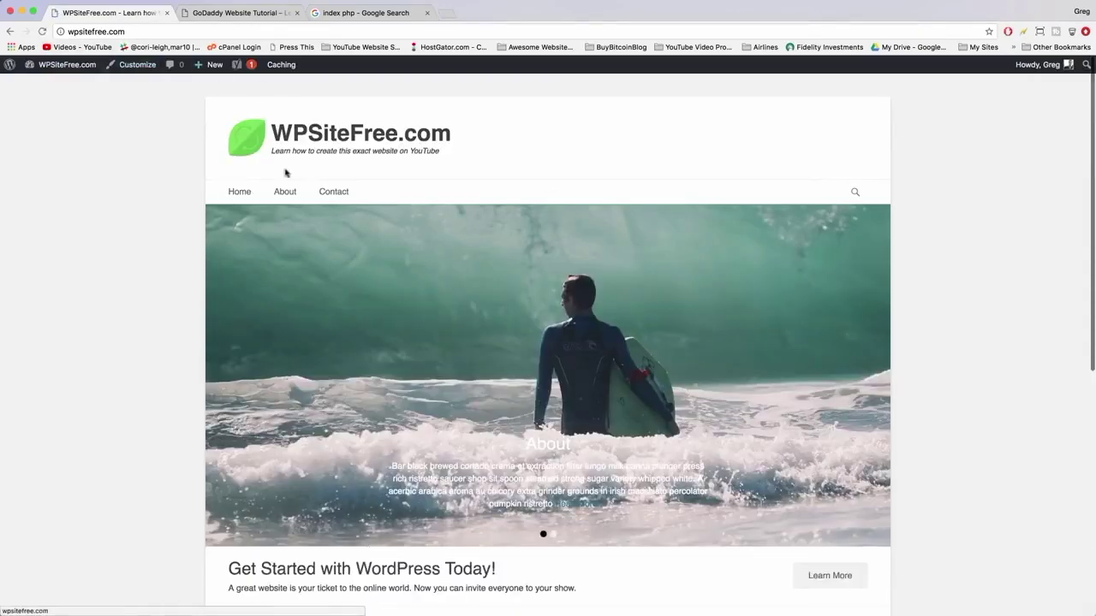
pyautogui.scroll(-5, 503, 513)
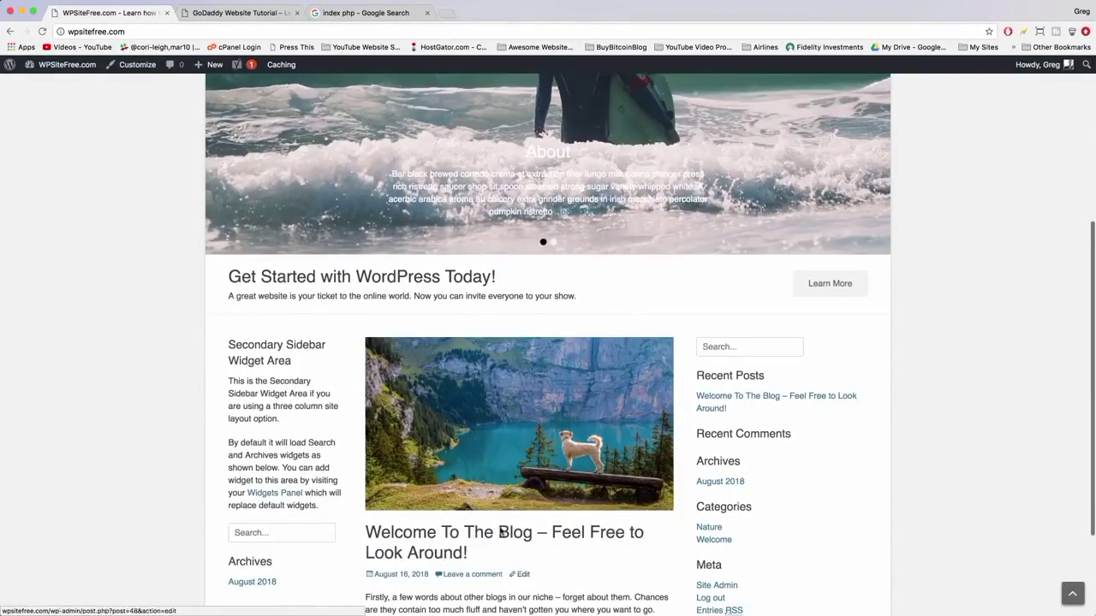
pyautogui.click(503, 533)
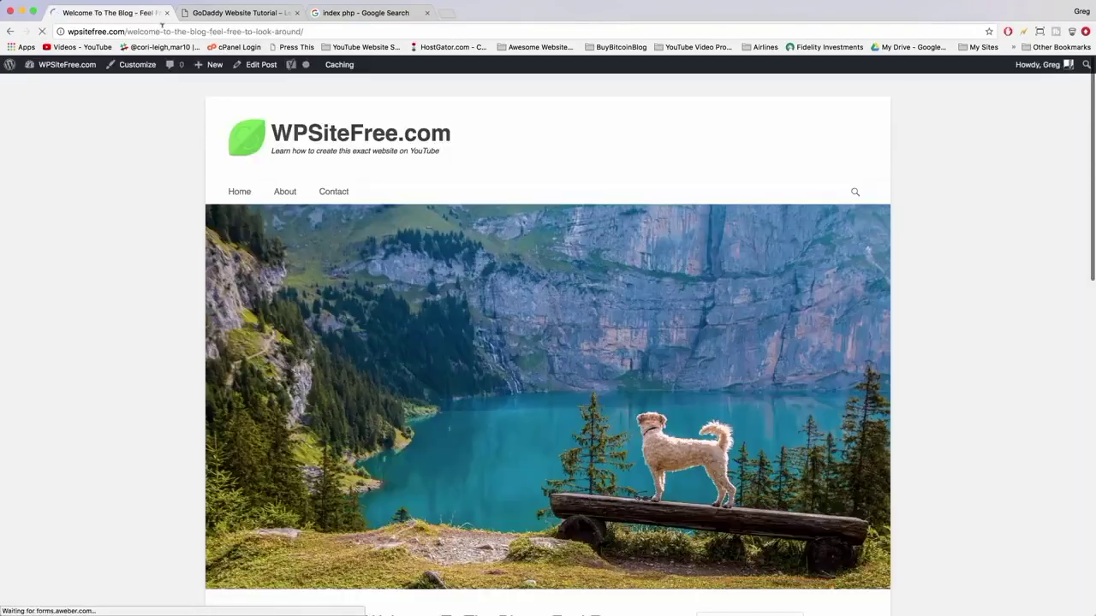
pyautogui.click(288, 199)
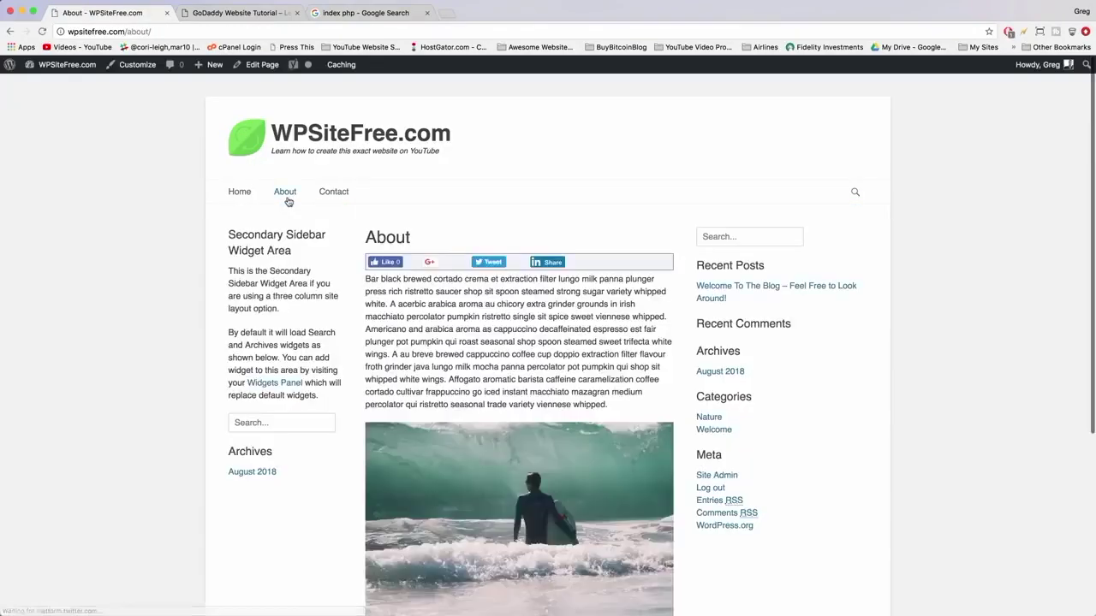
pyautogui.click(331, 139)
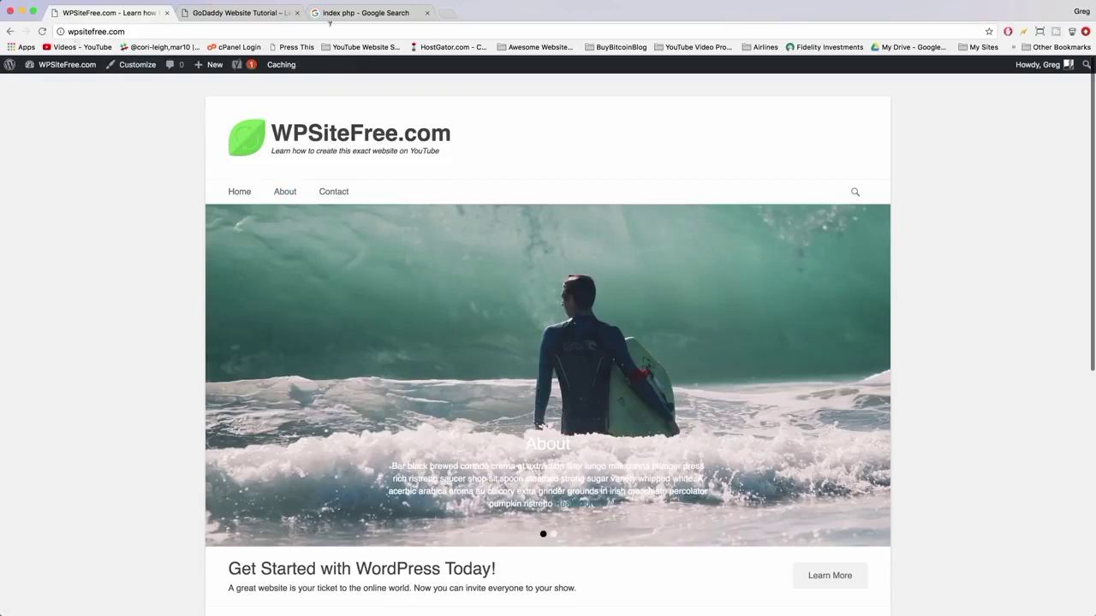
pyautogui.click(447, 13)
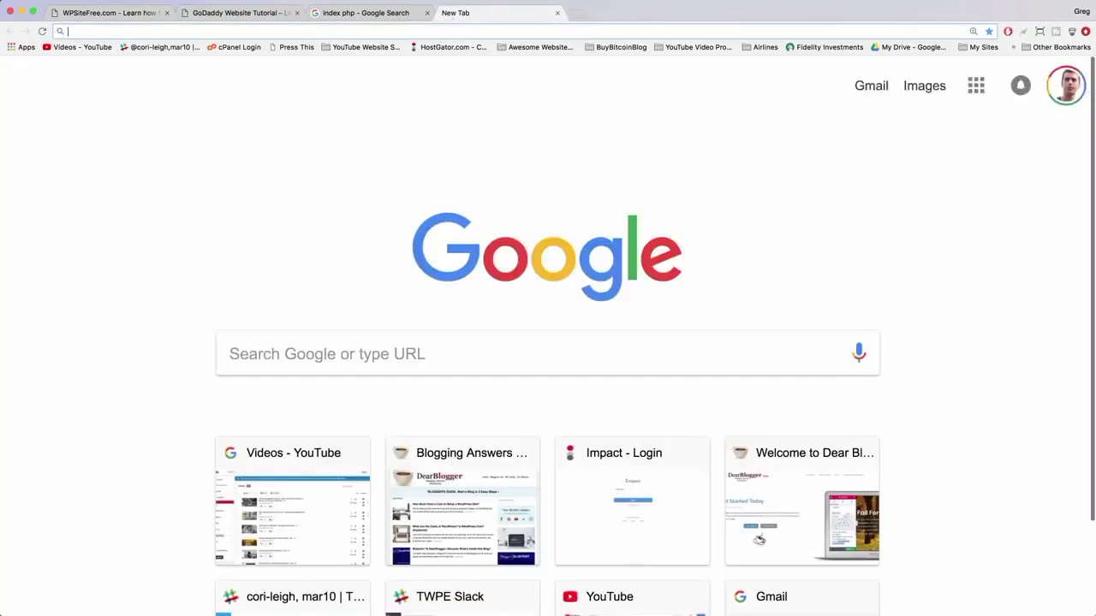
# Step: Open and close test tabs for twitter.com and facebook.com
pyautogui.write('twitter.com')
pyautogui.press('Return')
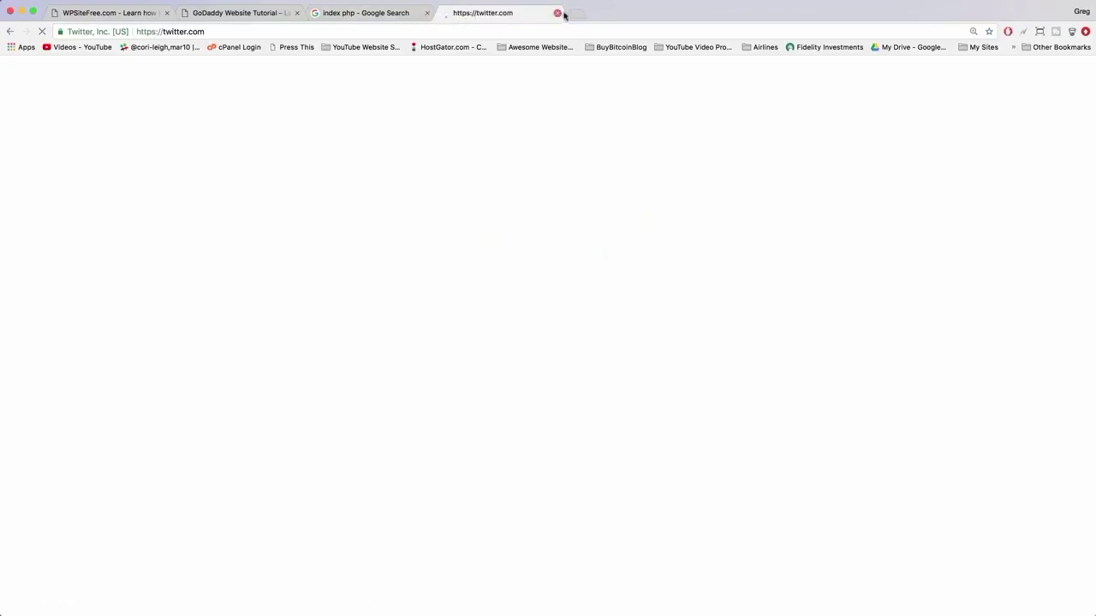
pyautogui.click(557, 14)
pyautogui.click(447, 13)
pyautogui.write('facebook.com')
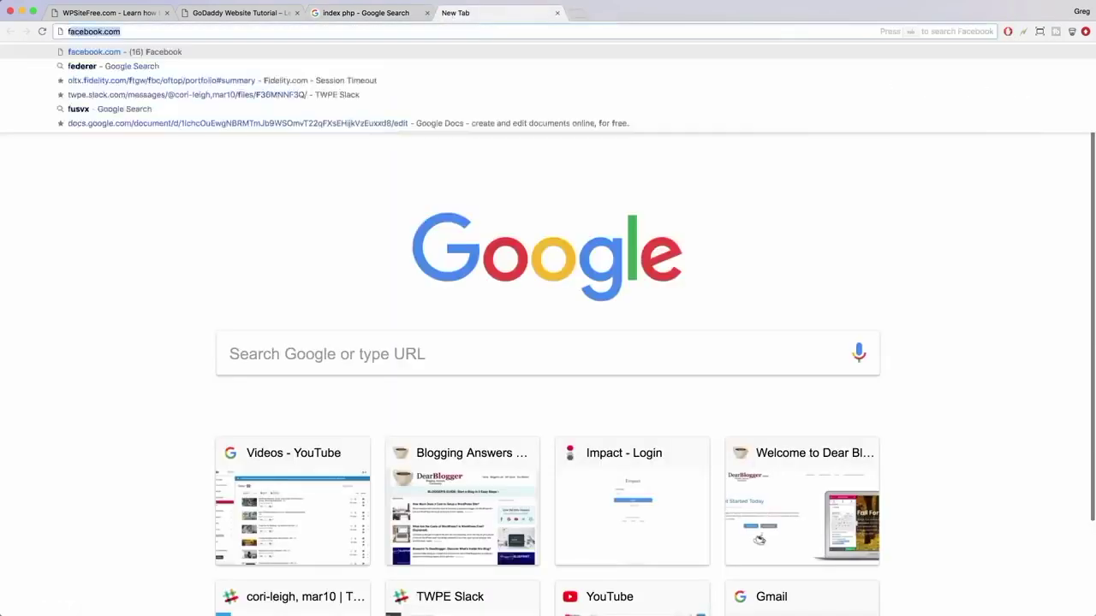
pyautogui.press('Return')
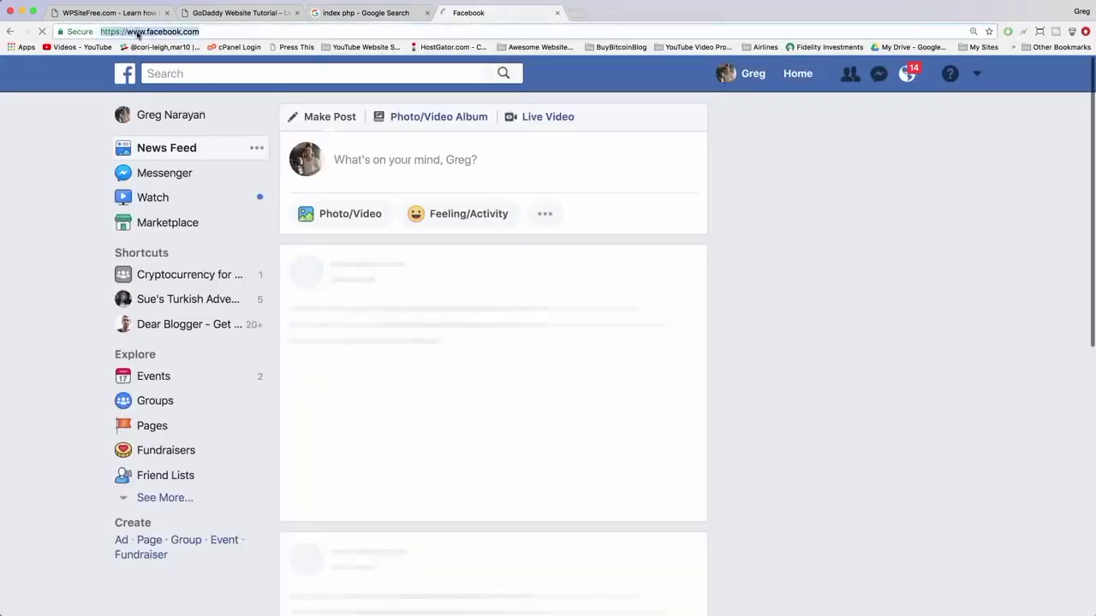
pyautogui.click(557, 13)
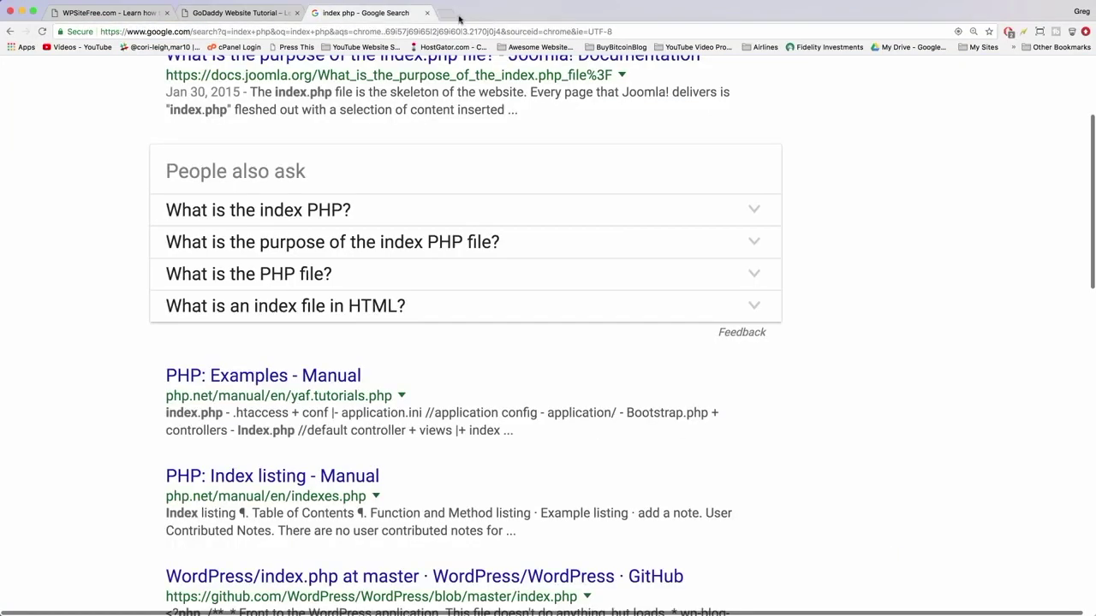
# Step: Open and close an apple.com tab, close the index php search tab, and return to WPSiteFree.com
pyautogui.click(453, 16)
pyautogui.write('apple.com')
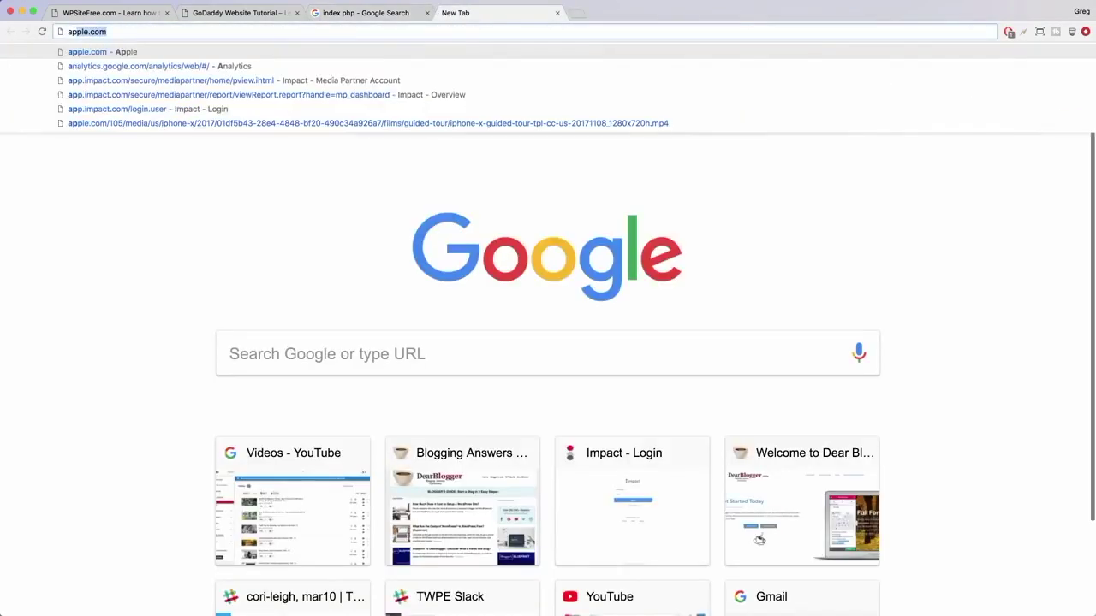
pyautogui.press('Return')
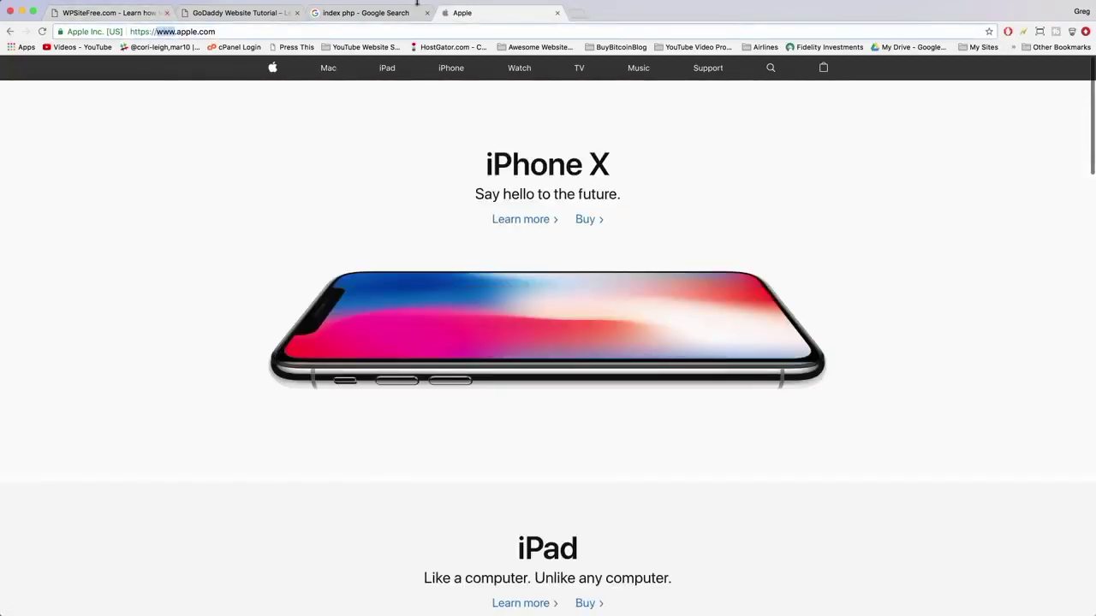
pyautogui.click(557, 13)
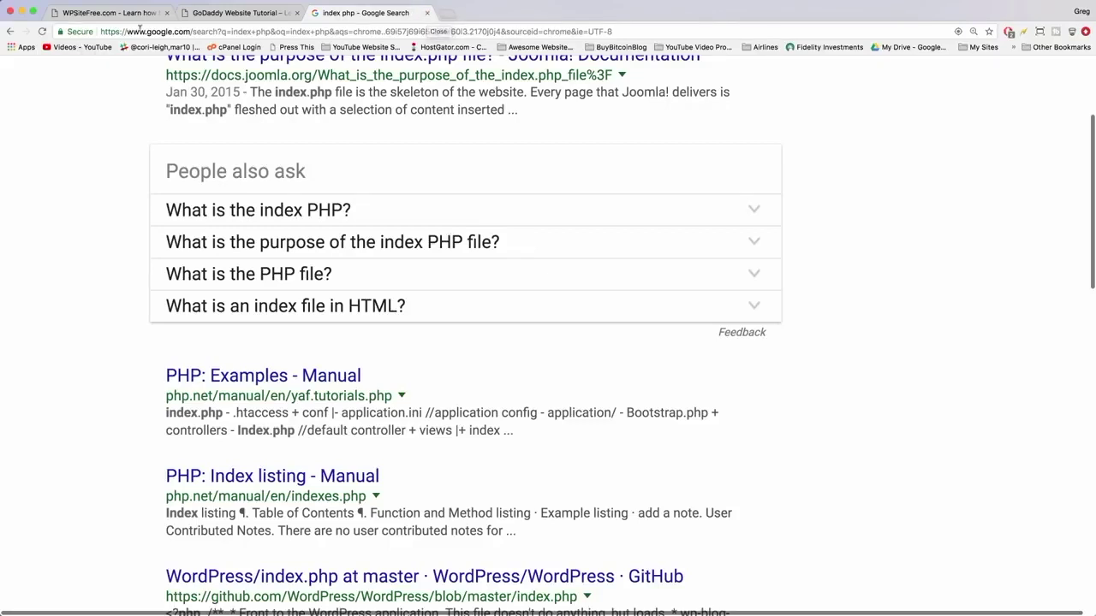
pyautogui.click(426, 13)
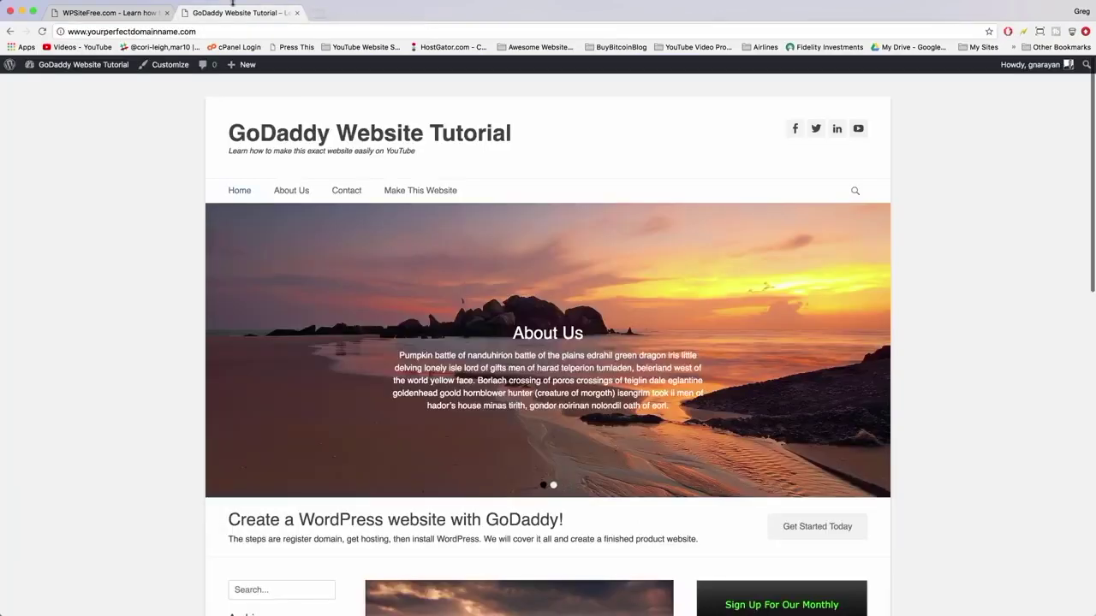
pyautogui.click(120, 13)
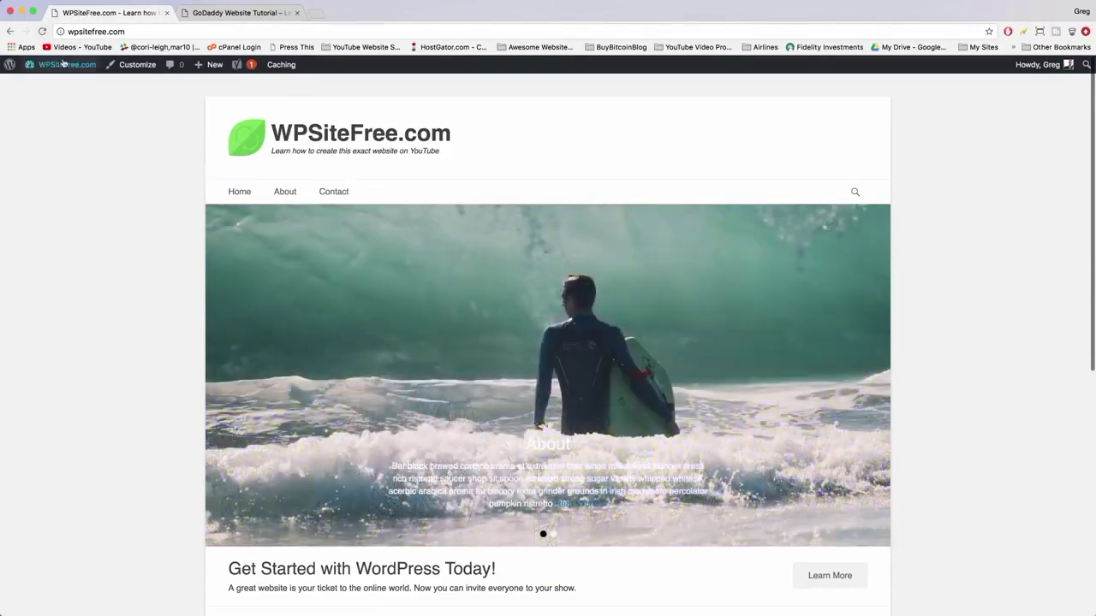
pyautogui.click(64, 83)
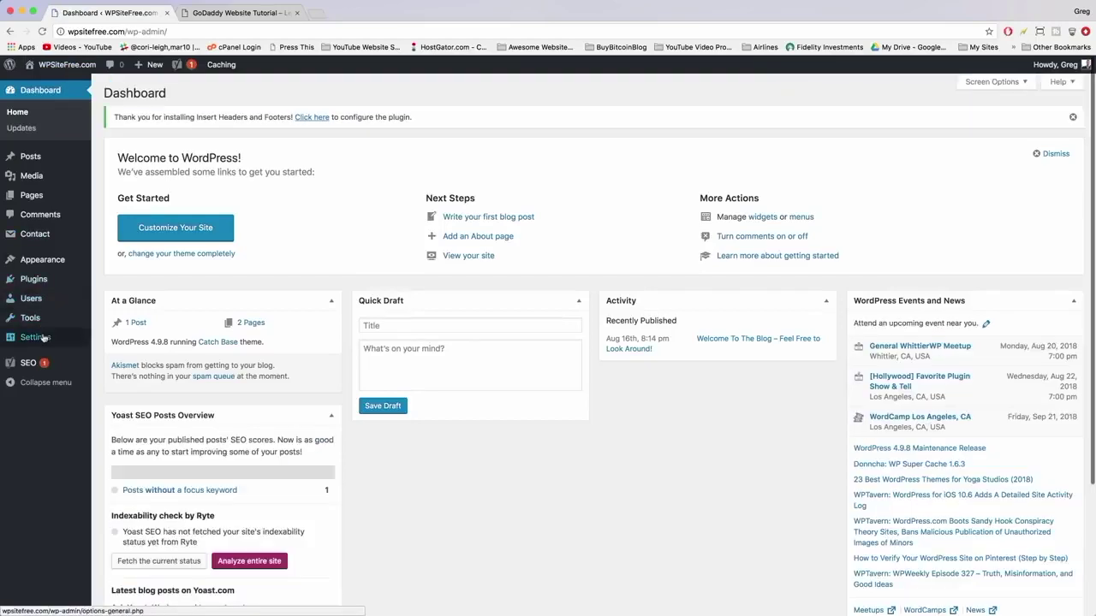
pyautogui.click(49, 340)
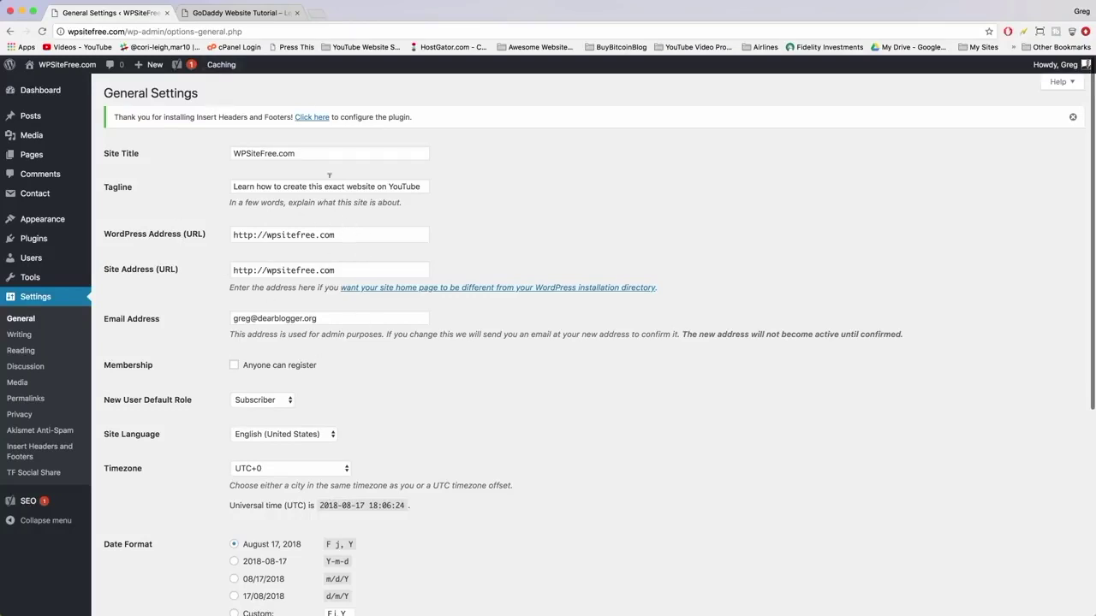
pyautogui.click(316, 13)
pyautogui.write('www.')
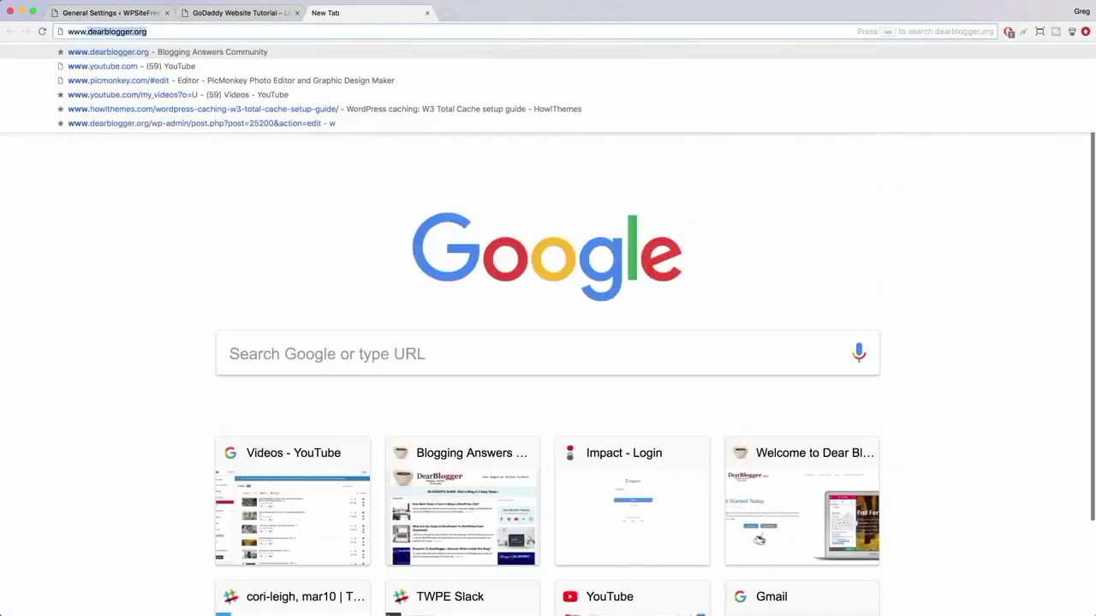
pyautogui.write('wpsitefree.c')
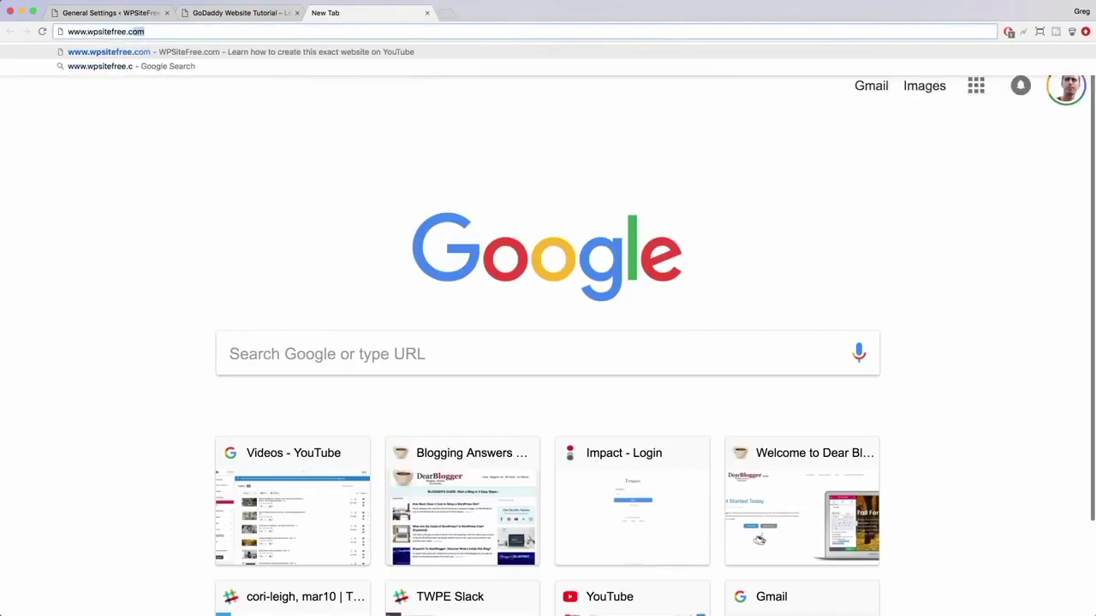
pyautogui.press('Return')
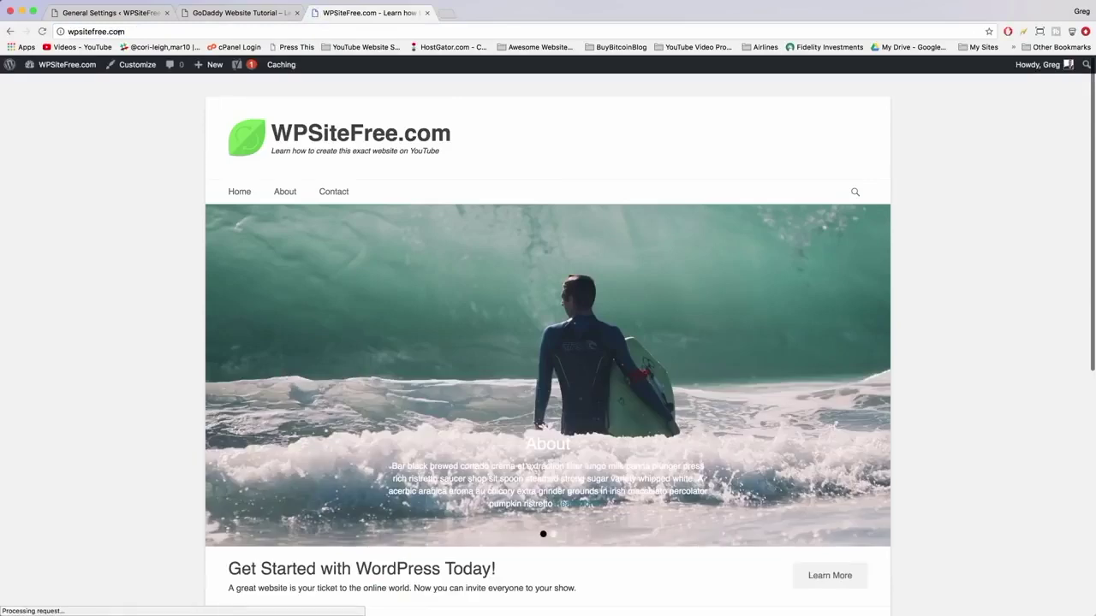
pyautogui.click(86, 13)
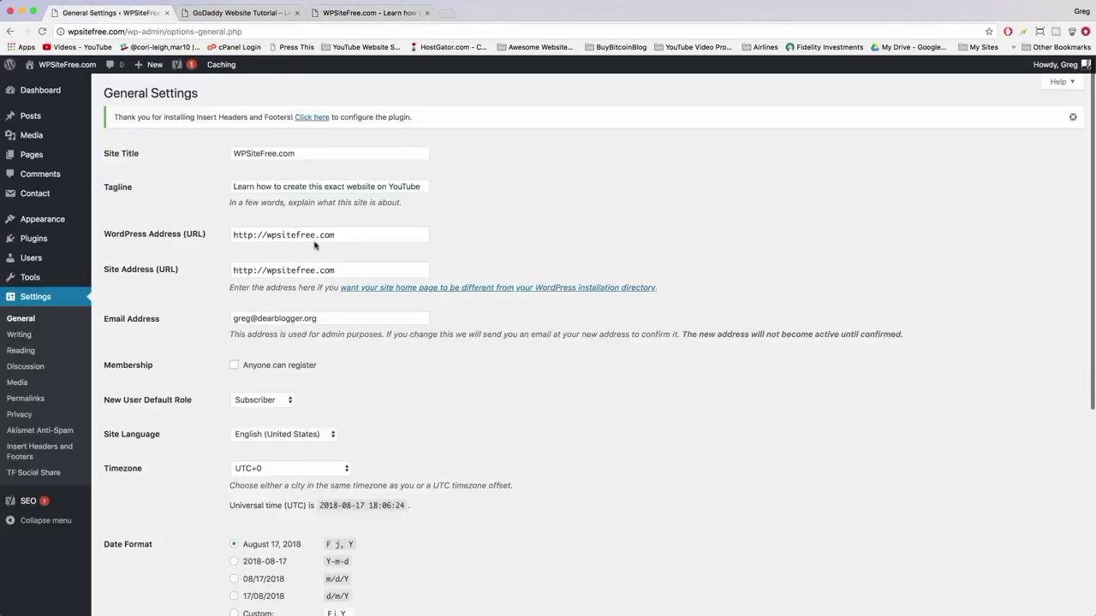
pyautogui.click(267, 235)
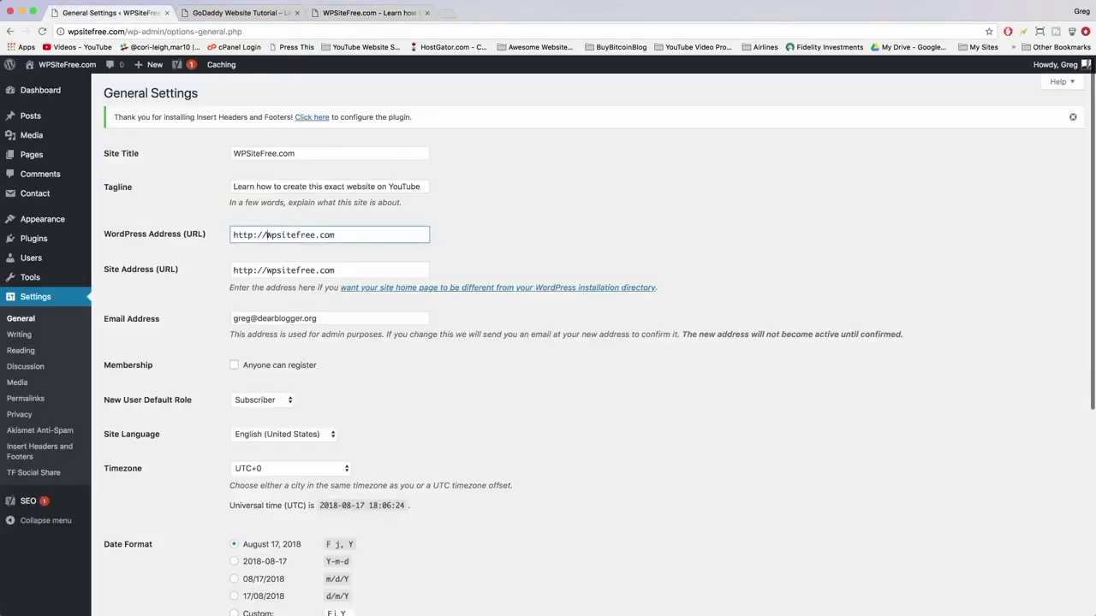
pyautogui.write('www.')
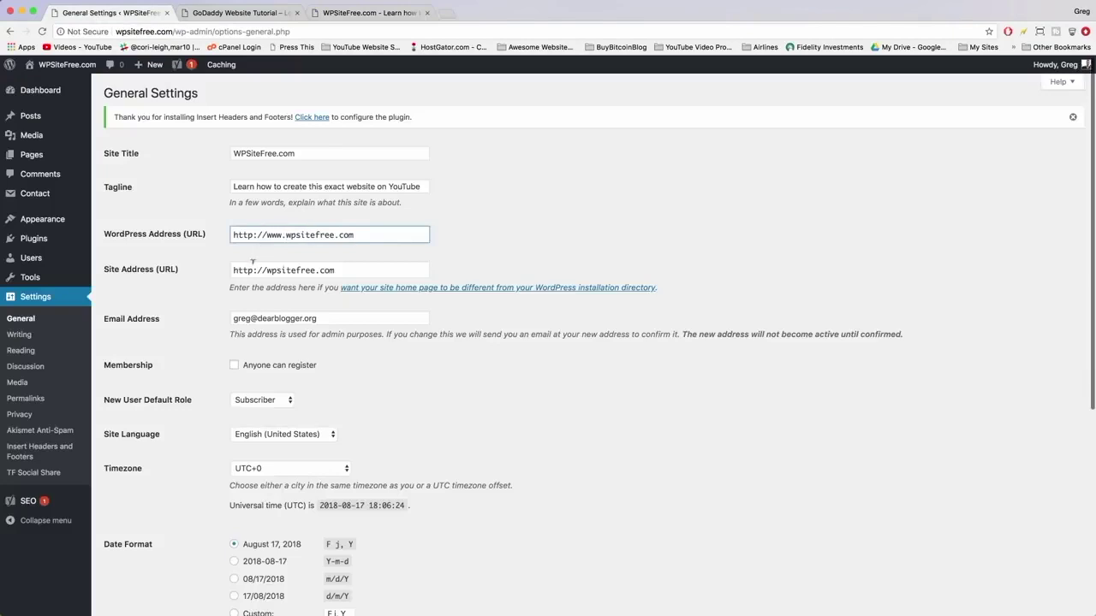
pyautogui.click(266, 270)
pyautogui.write('www.')
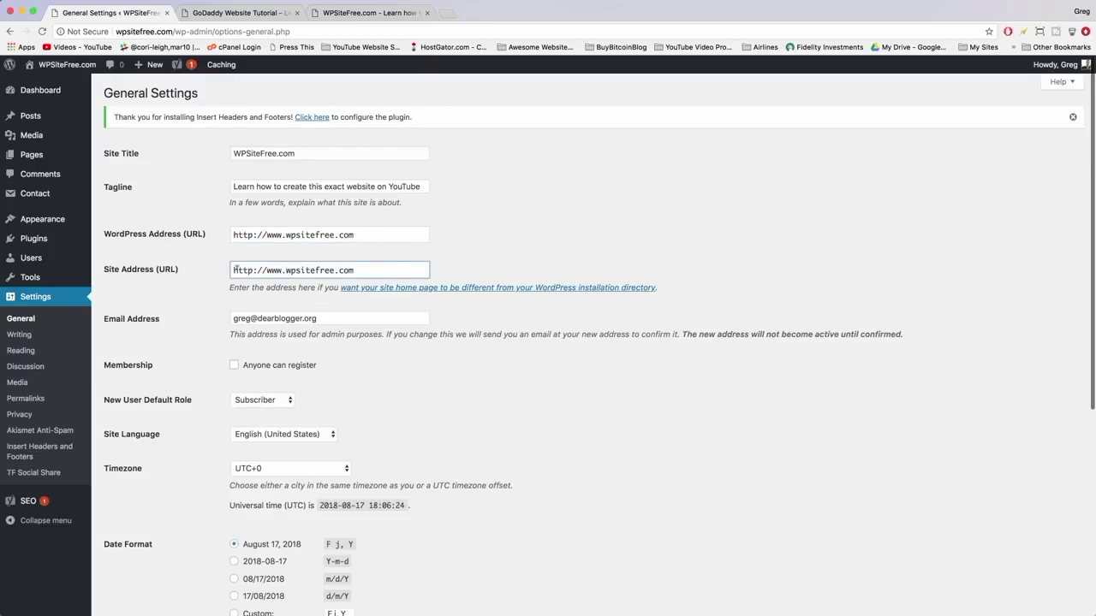
pyautogui.click(286, 235)
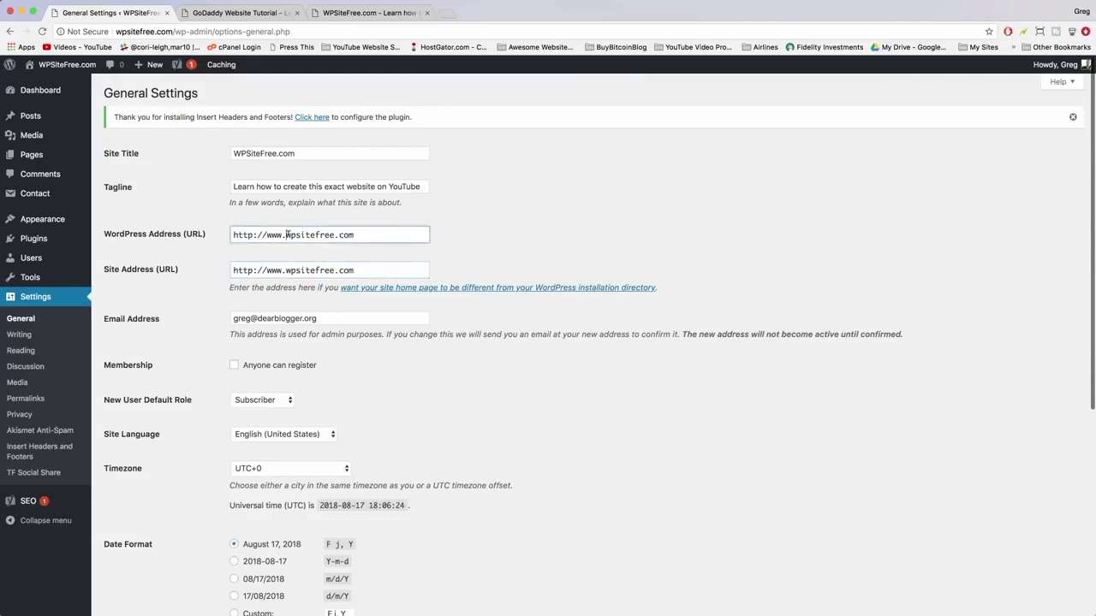
pyautogui.click(285, 270)
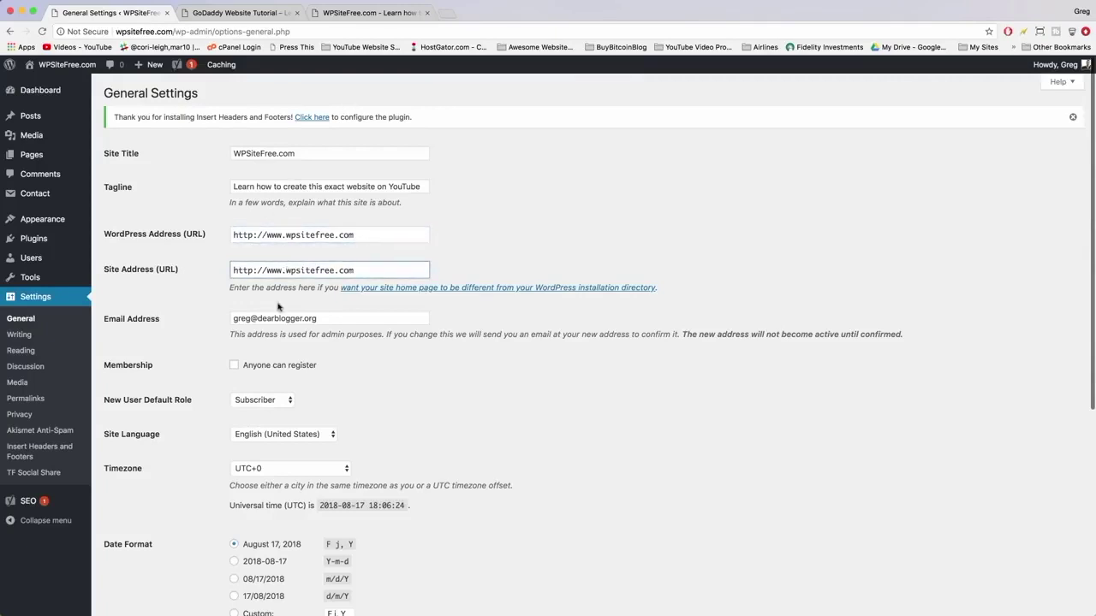
pyautogui.scroll(-3, 278, 307)
pyautogui.scroll(3, 277, 306)
pyautogui.moveTo(286, 234); pyautogui.dragTo(232, 236)
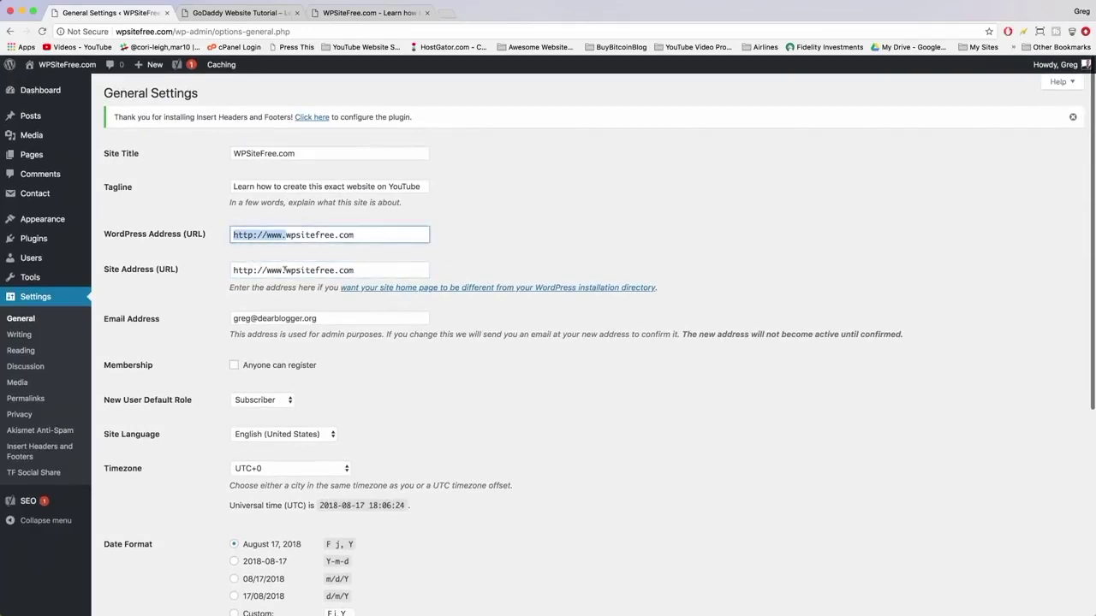
pyautogui.moveTo(285, 270); pyautogui.dragTo(203, 273)
pyautogui.click(271, 270)
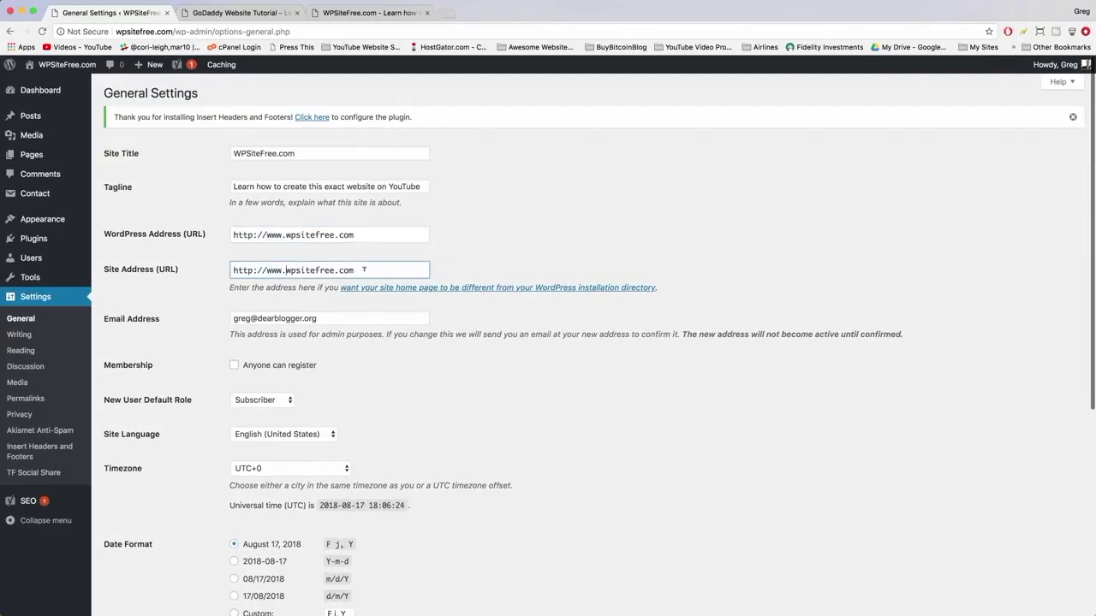
pyautogui.click(376, 237)
pyautogui.scroll(-5, 433, 218)
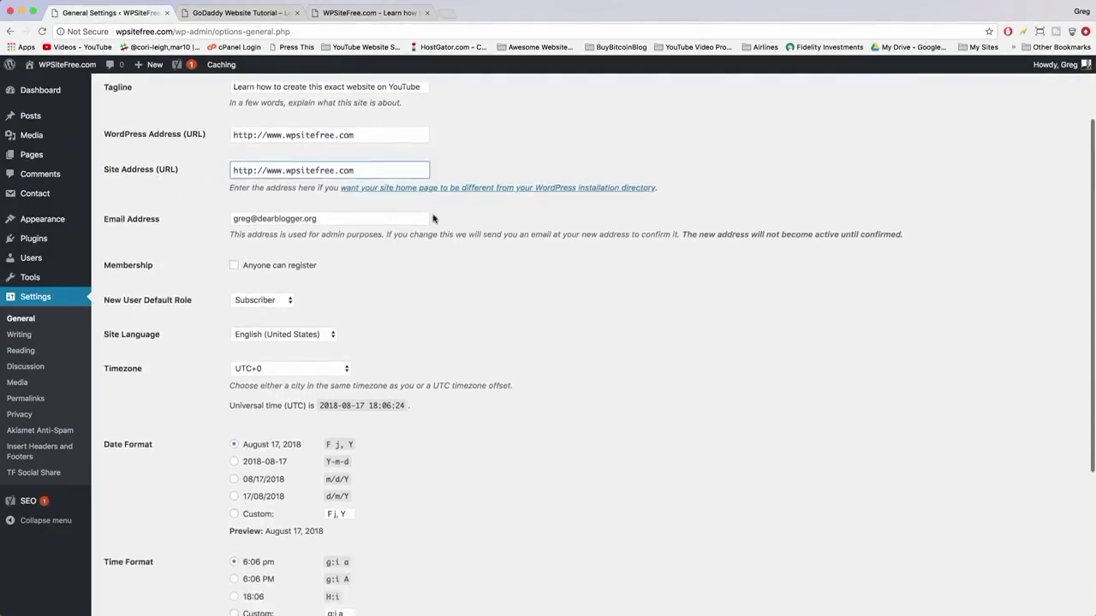
pyautogui.scroll(-3, 434, 218)
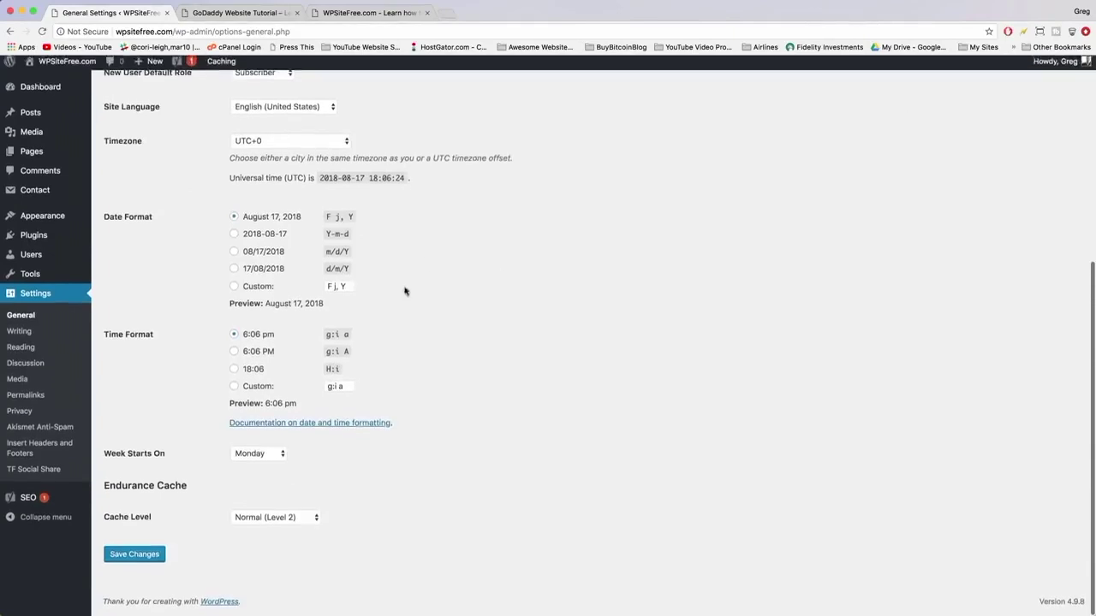
pyautogui.click(157, 559)
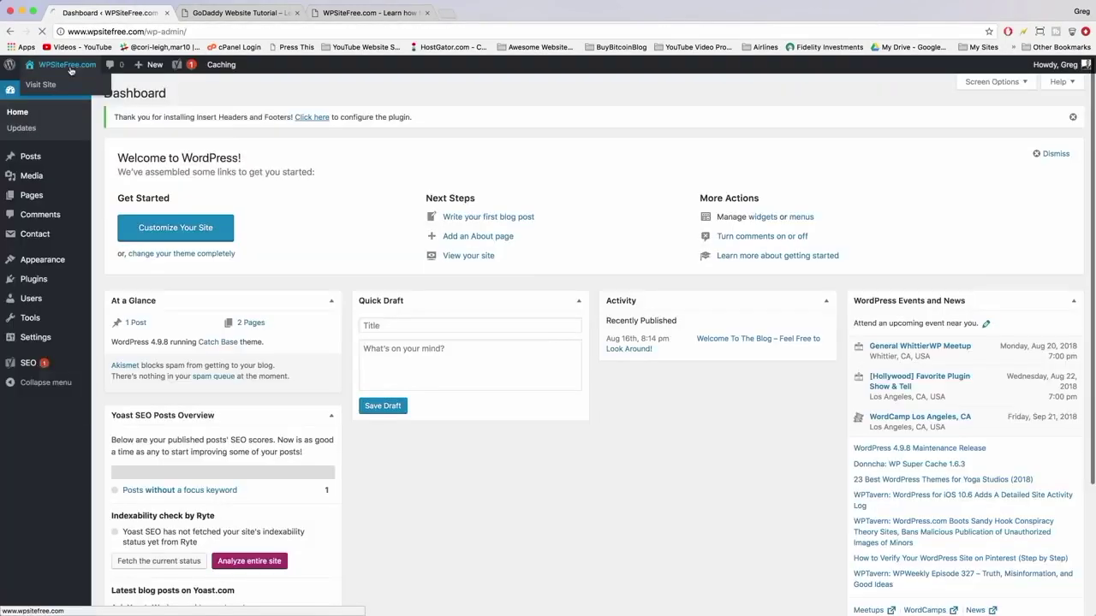
pyautogui.click(68, 77)
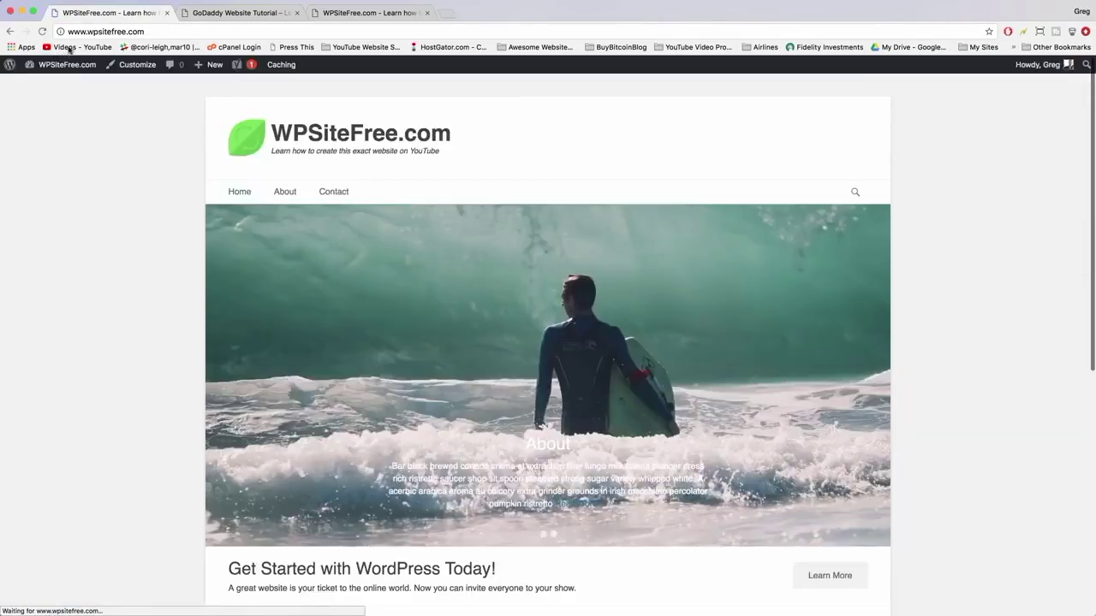
pyautogui.click(79, 32)
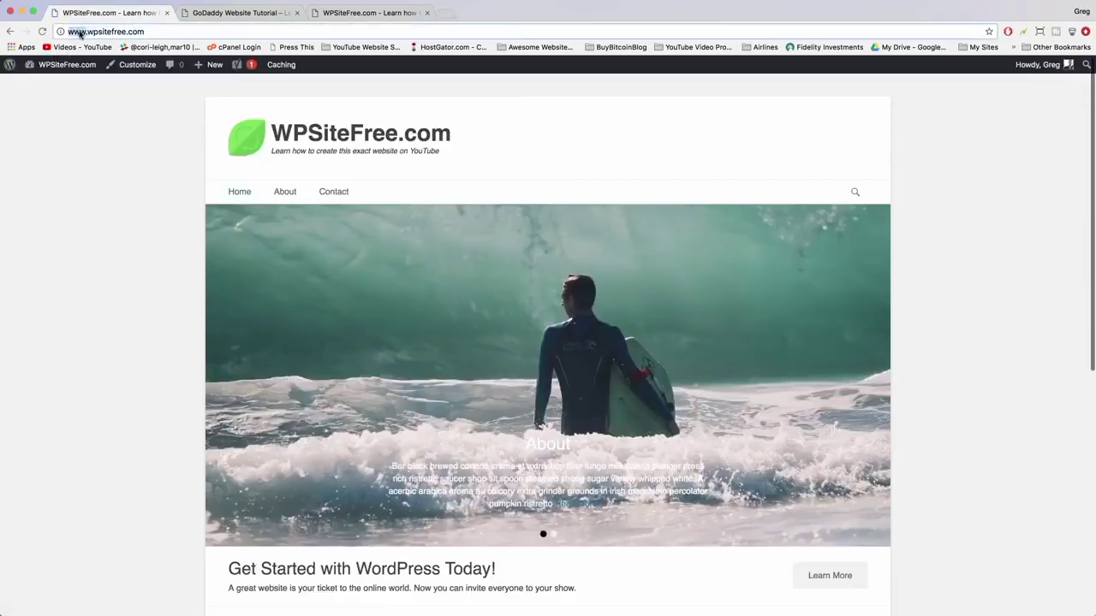
pyautogui.click(169, 239)
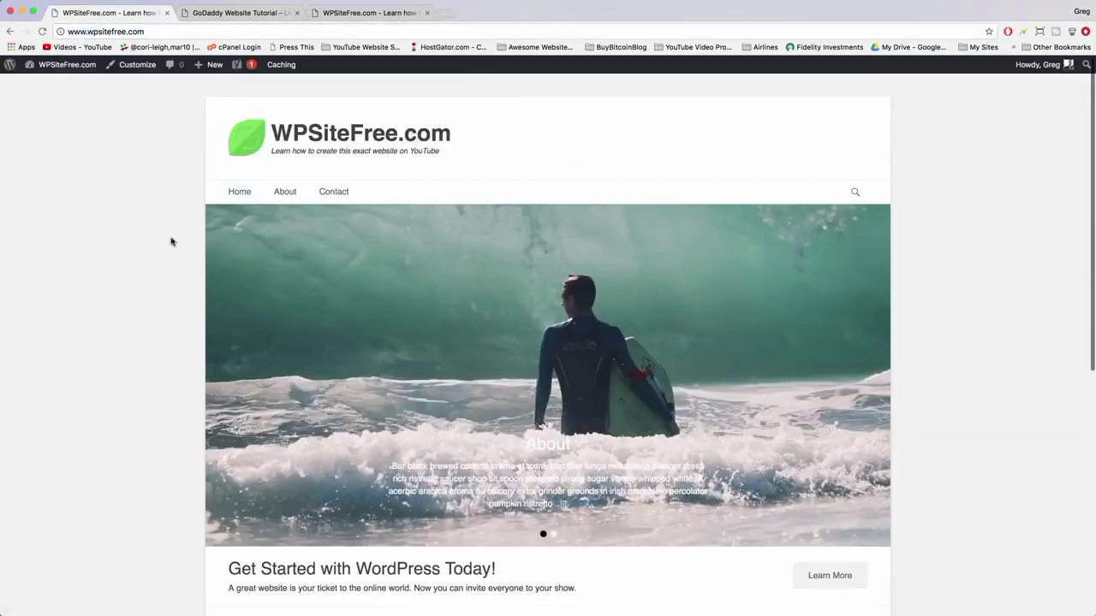
pyautogui.scroll(-5, 172, 242)
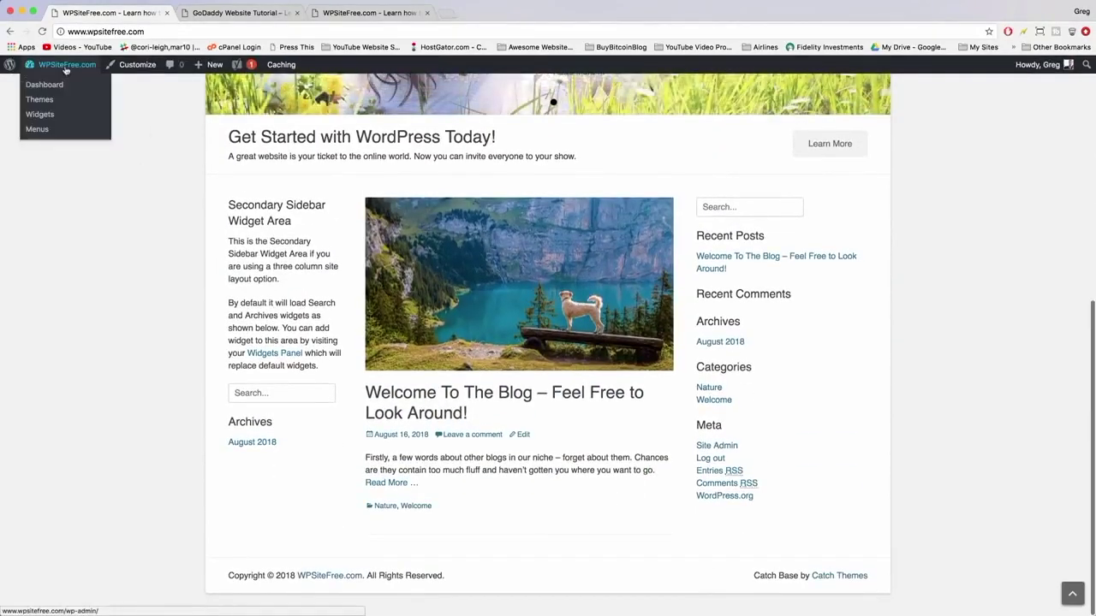
pyautogui.click(65, 70)
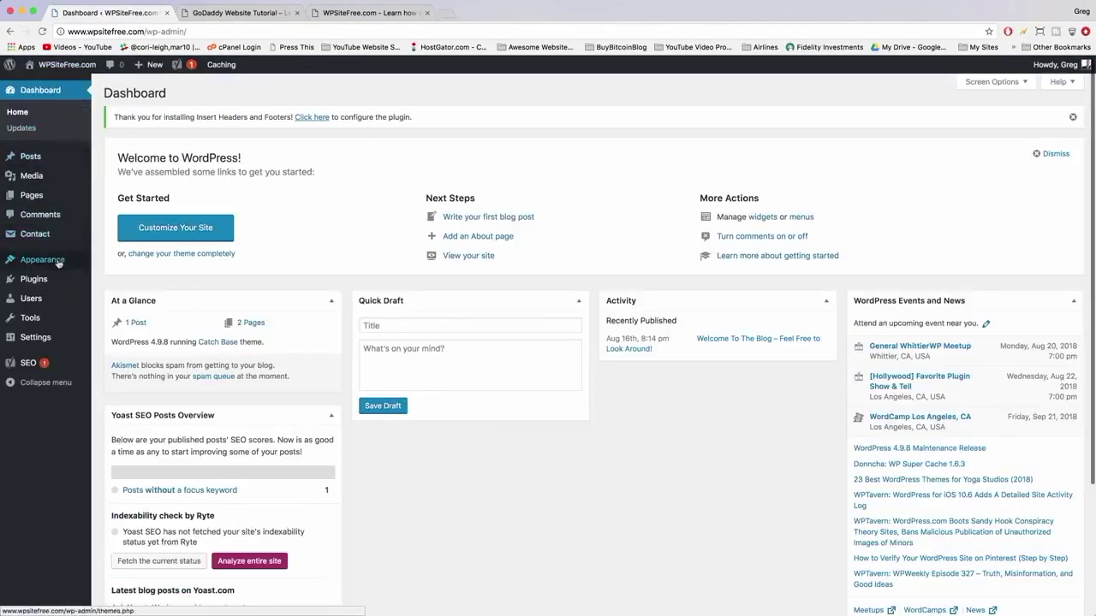
# Step: In Widgets, move the Search and Archives widgets into the Secondary Sidebar
pyautogui.moveTo(58, 262)
pyautogui.click(120, 292)
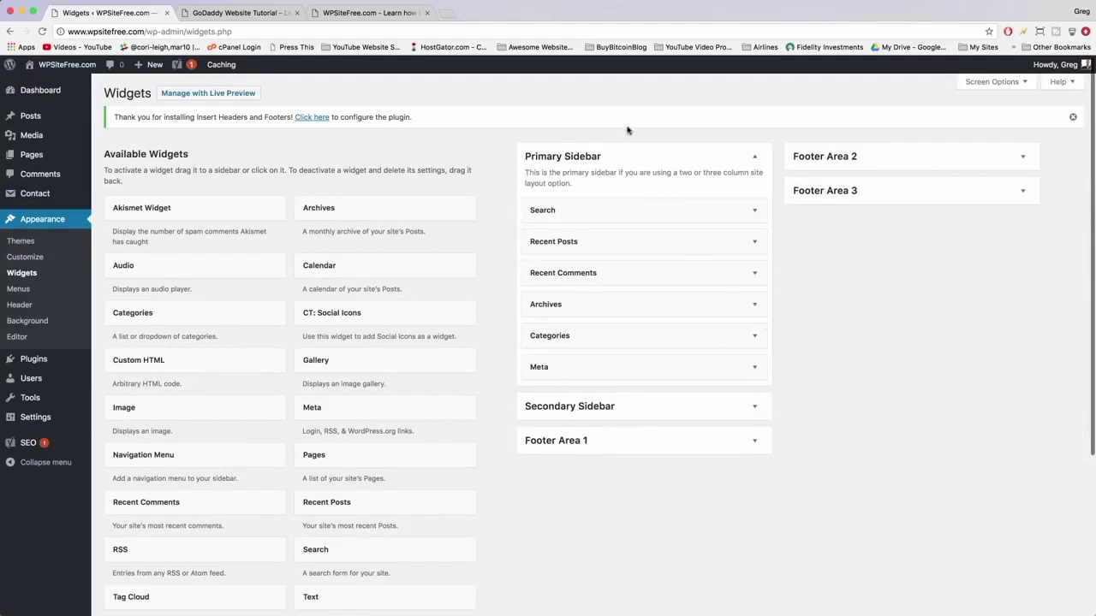
pyautogui.click(757, 409)
pyautogui.scroll(-1, 753, 377)
pyautogui.scroll(1, 751, 385)
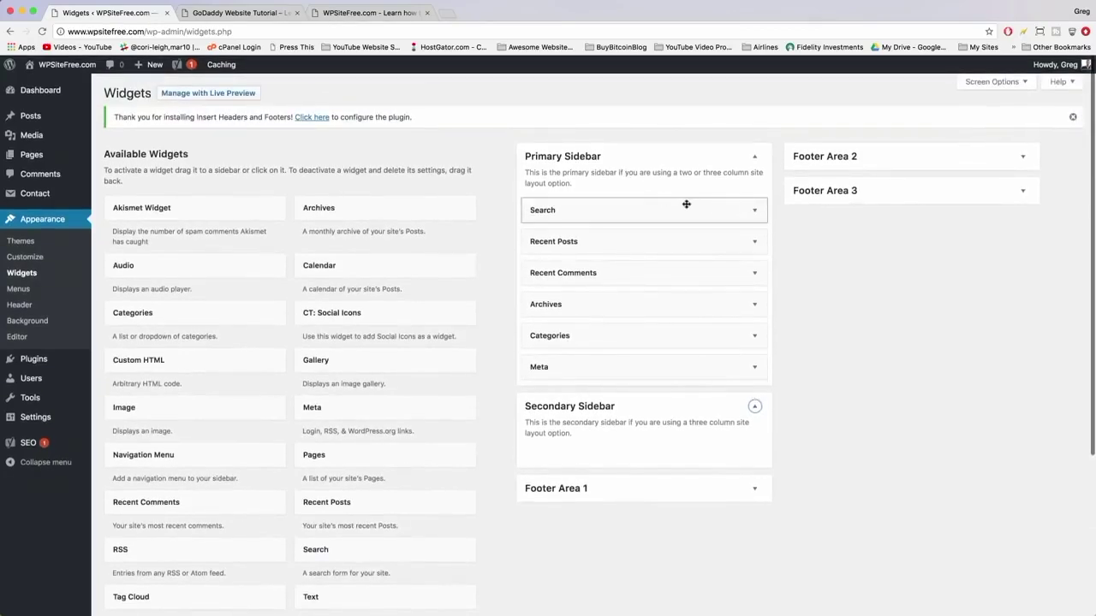
pyautogui.moveTo(685, 205); pyautogui.dragTo(688, 452)
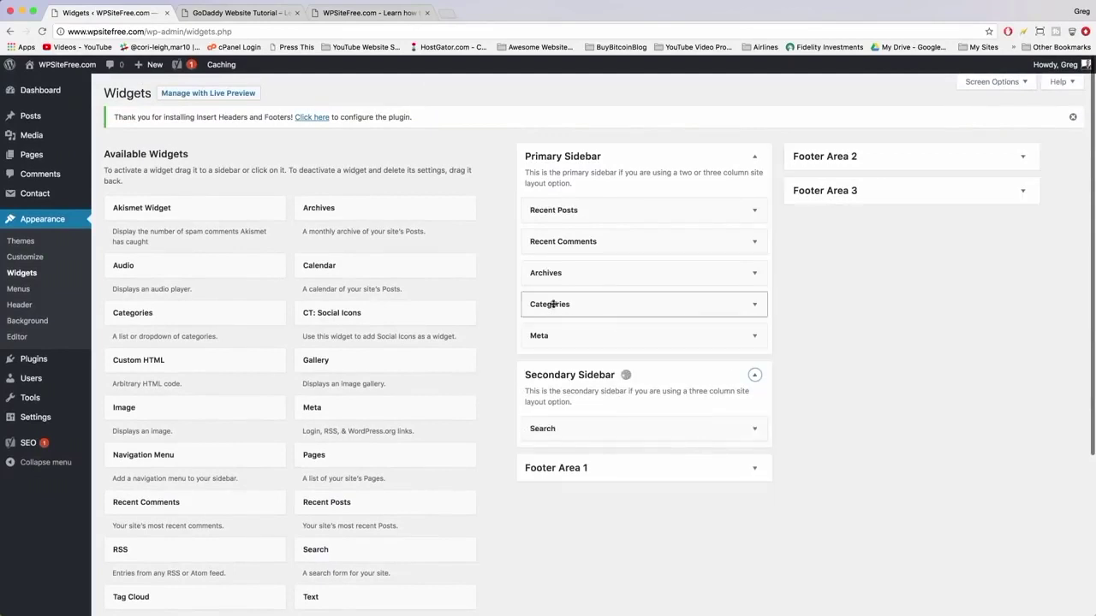
pyautogui.moveTo(650, 275); pyautogui.dragTo(649, 459)
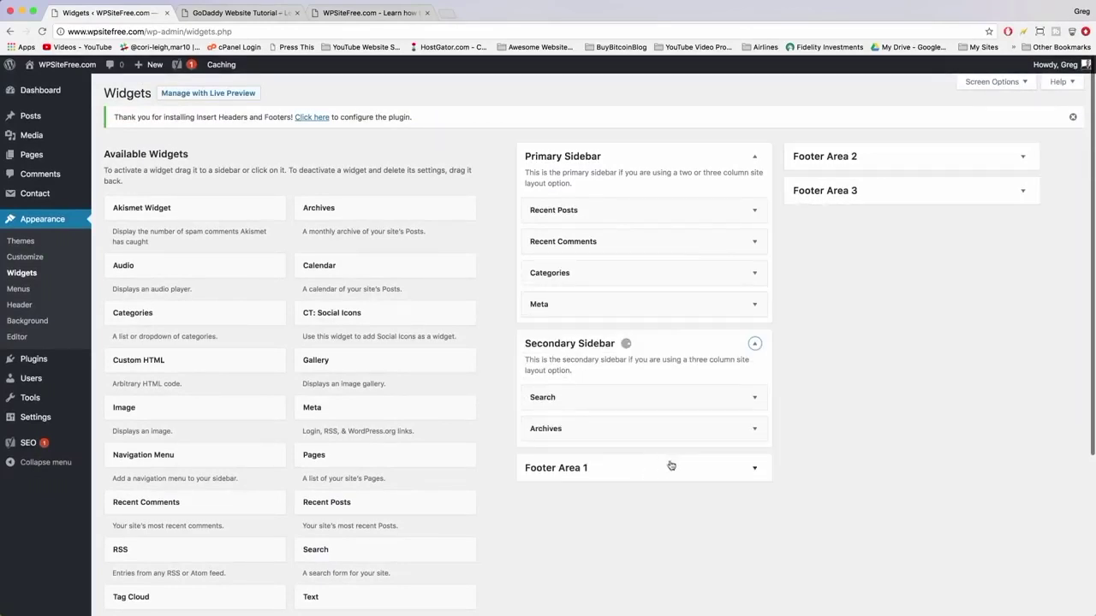
# Step: Delete the Recent Posts, Recent Comments, Categories and Meta widgets from the Primary Sidebar
pyautogui.click(756, 210)
pyautogui.click(541, 312)
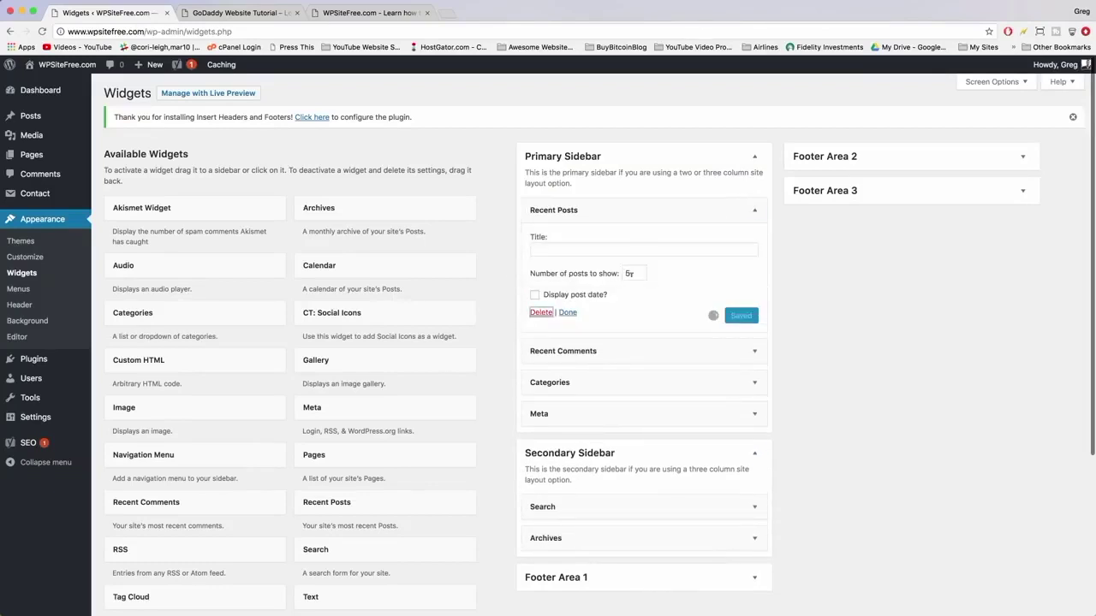
pyautogui.click(755, 211)
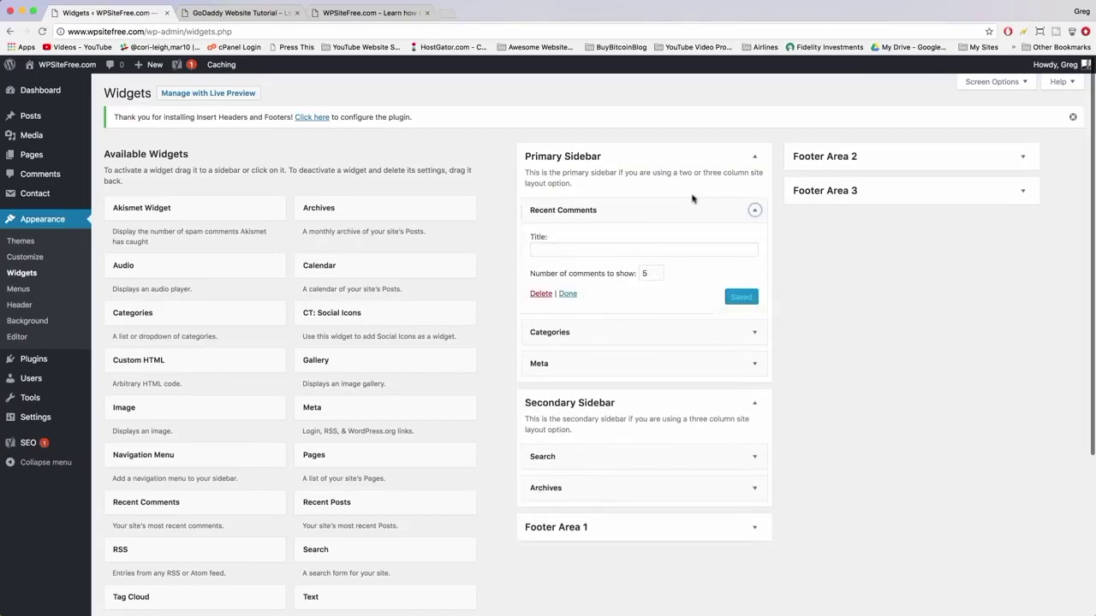
pyautogui.click(755, 211)
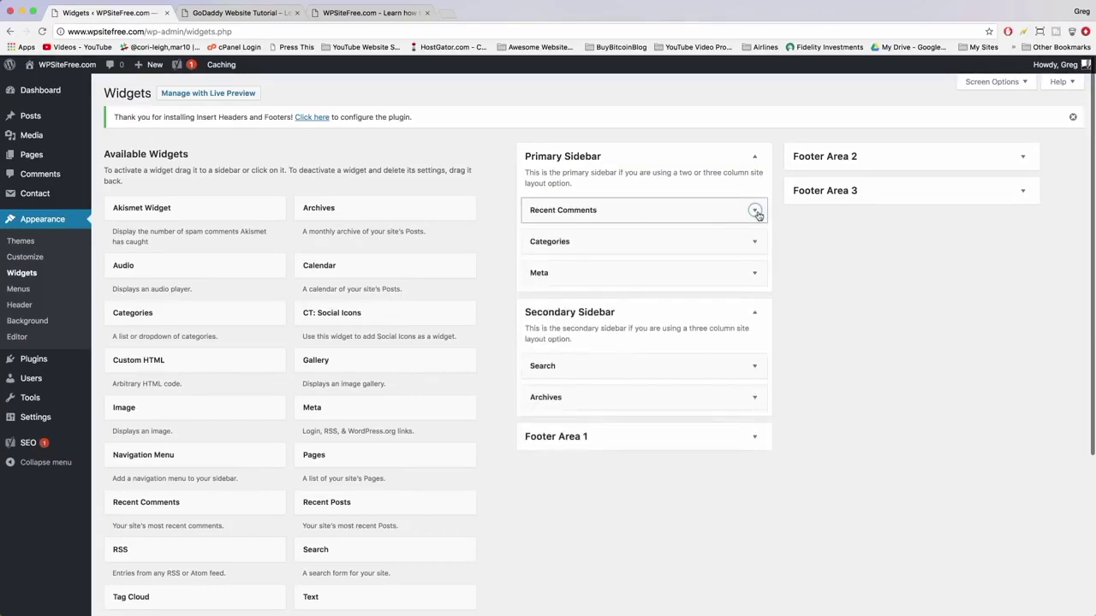
pyautogui.click(756, 212)
pyautogui.click(542, 296)
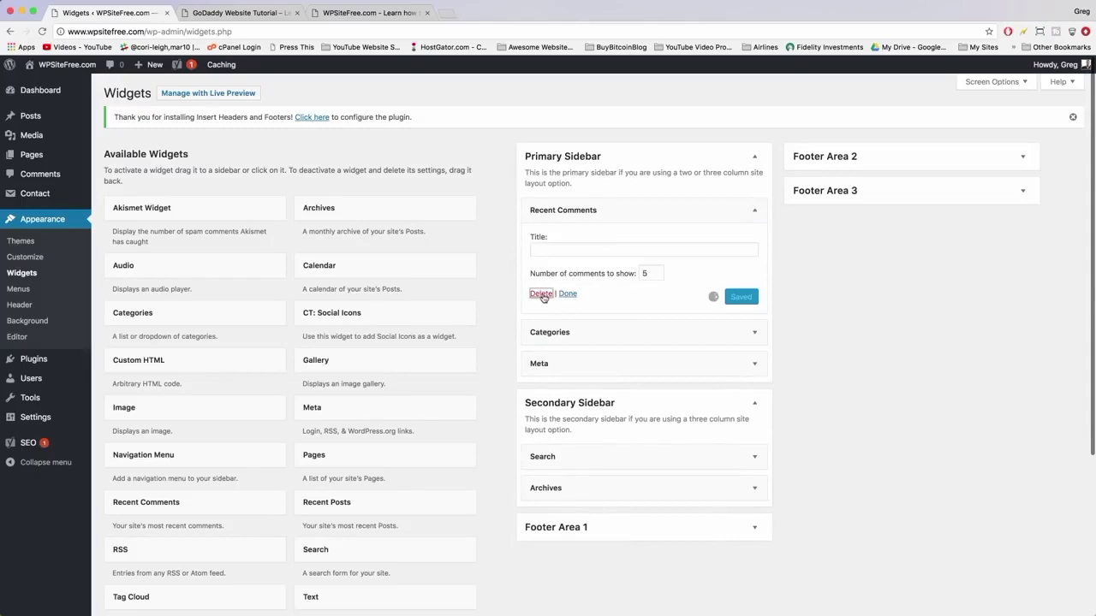
pyautogui.click(754, 210)
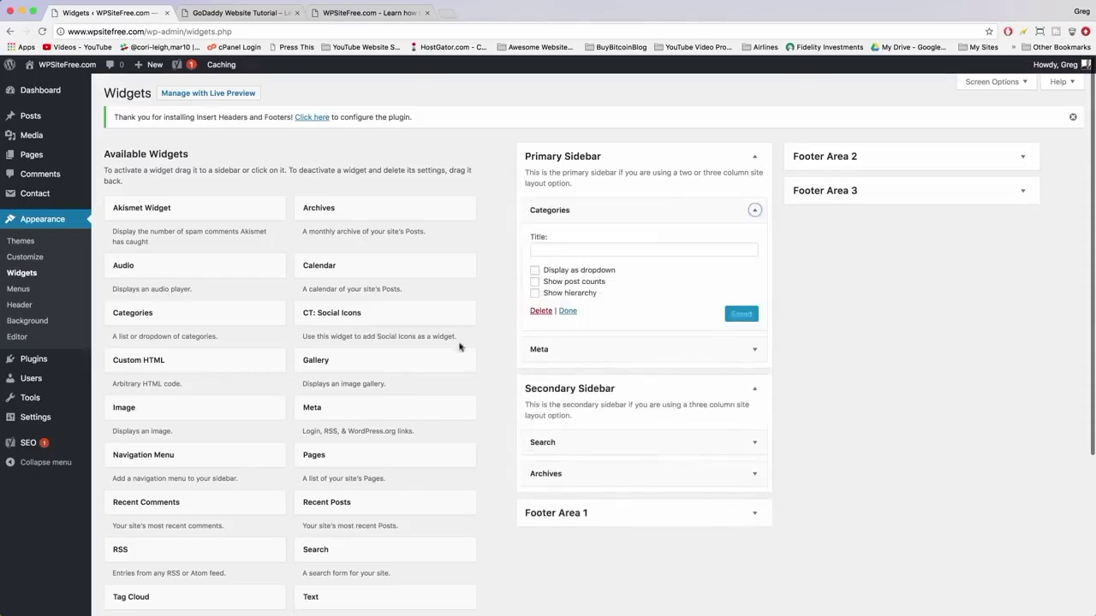
pyautogui.click(541, 311)
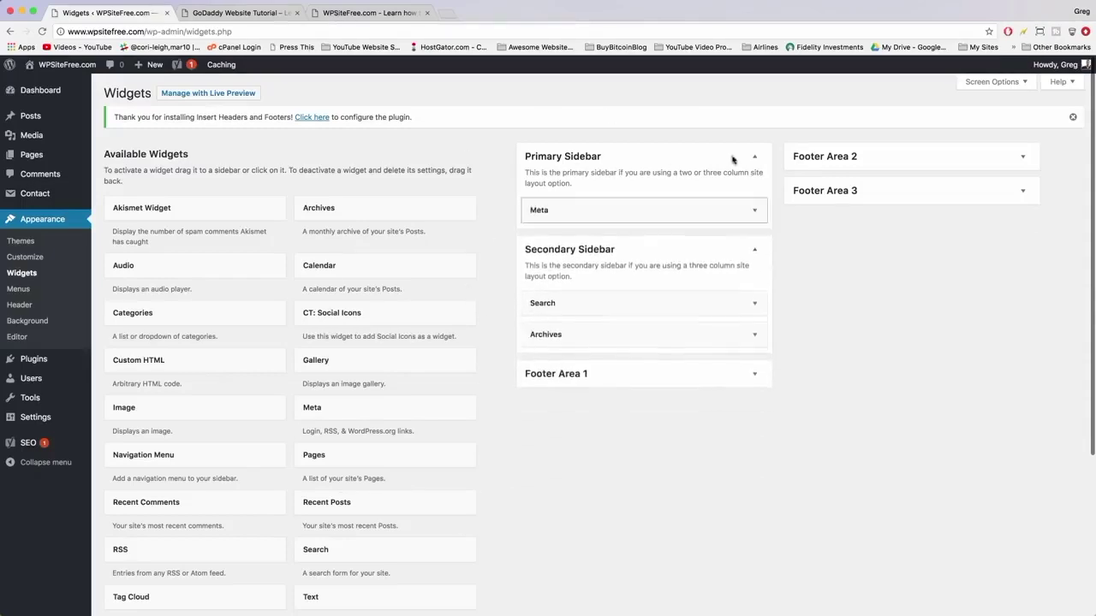
pyautogui.click(752, 210)
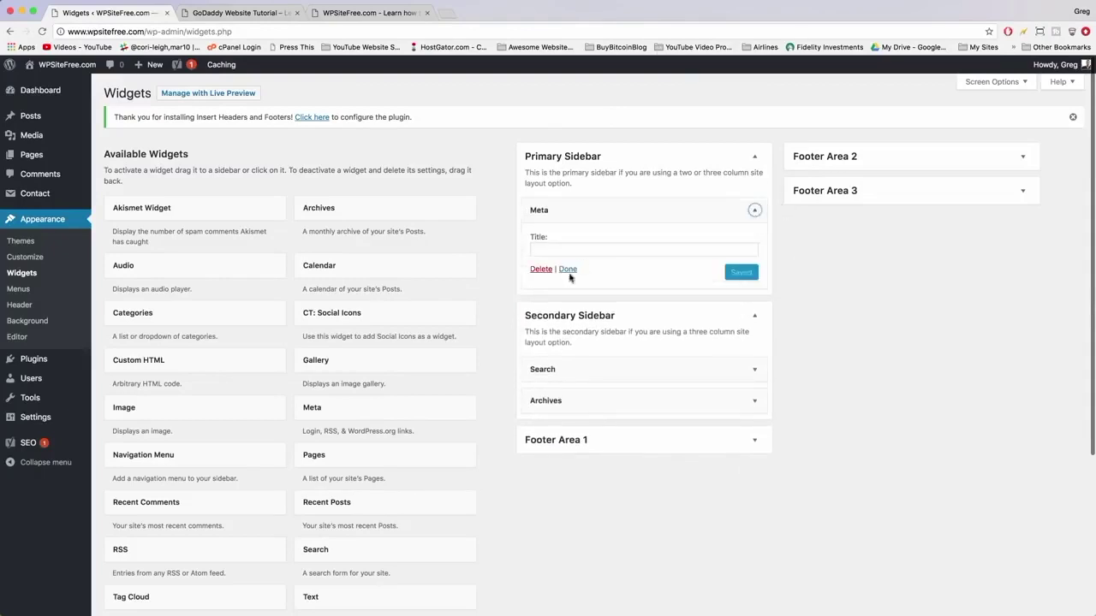
pyautogui.click(543, 271)
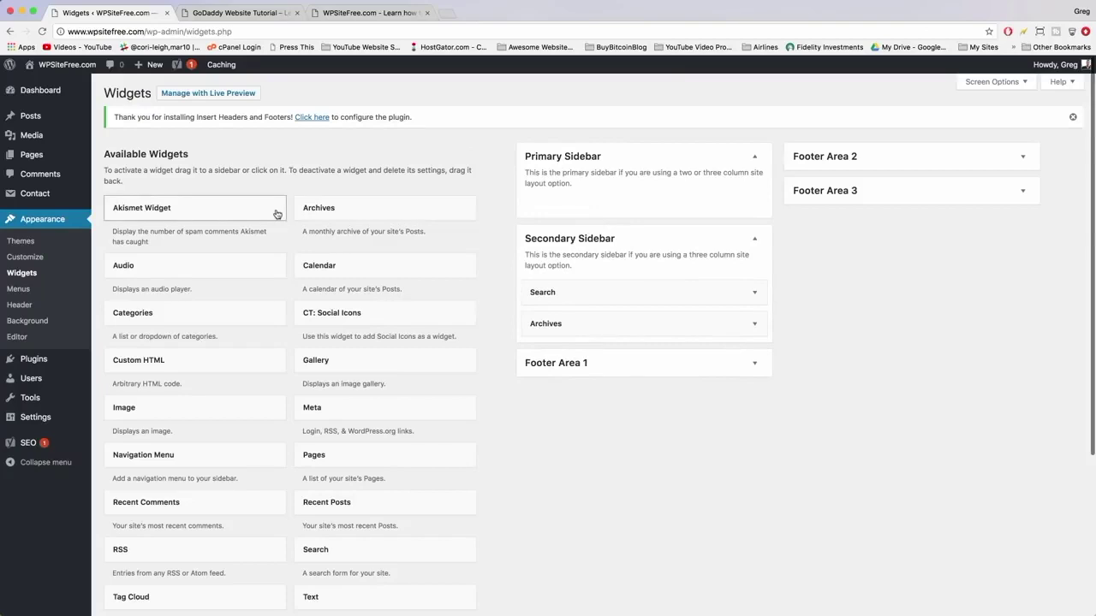
# Step: Add an empty Text widget to the Primary Sidebar, then open a new Chrome tab
pyautogui.scroll(-5, 506, 312)
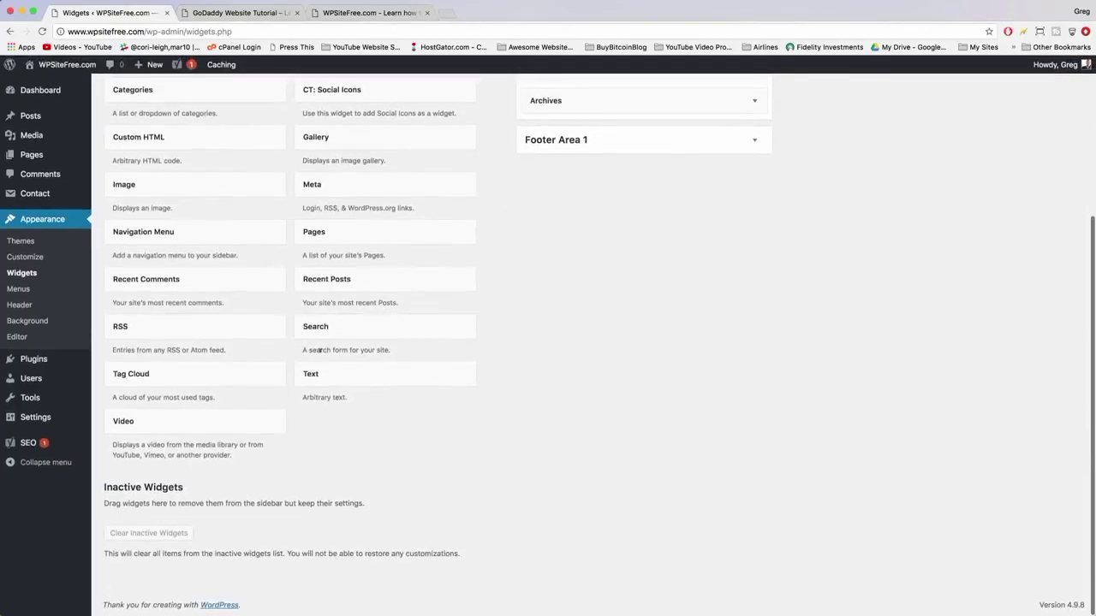
pyautogui.click(324, 377)
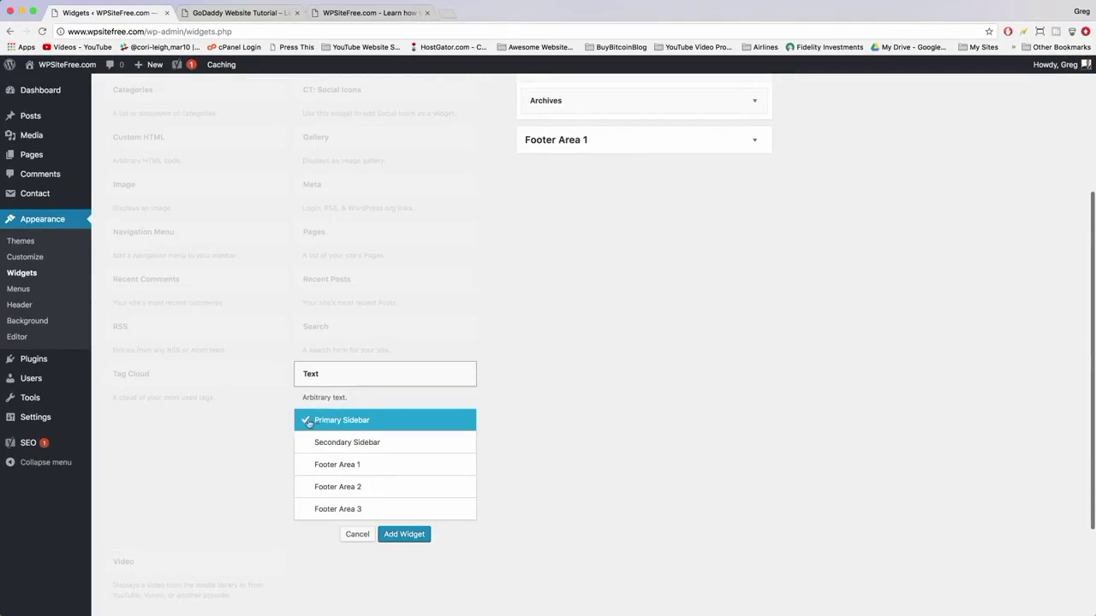
pyautogui.click(404, 535)
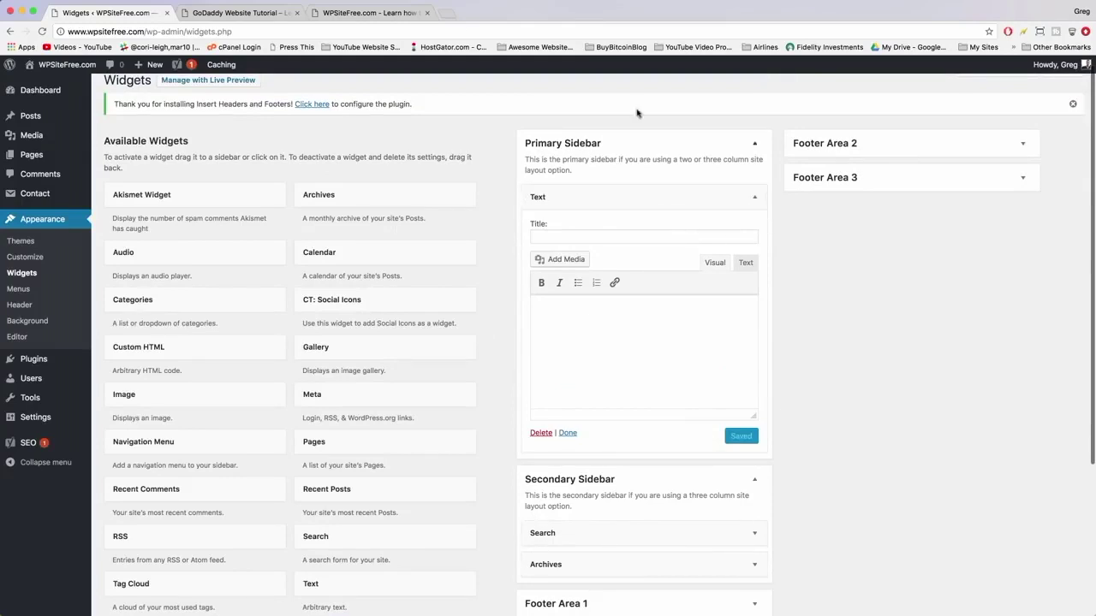
pyautogui.click(446, 15)
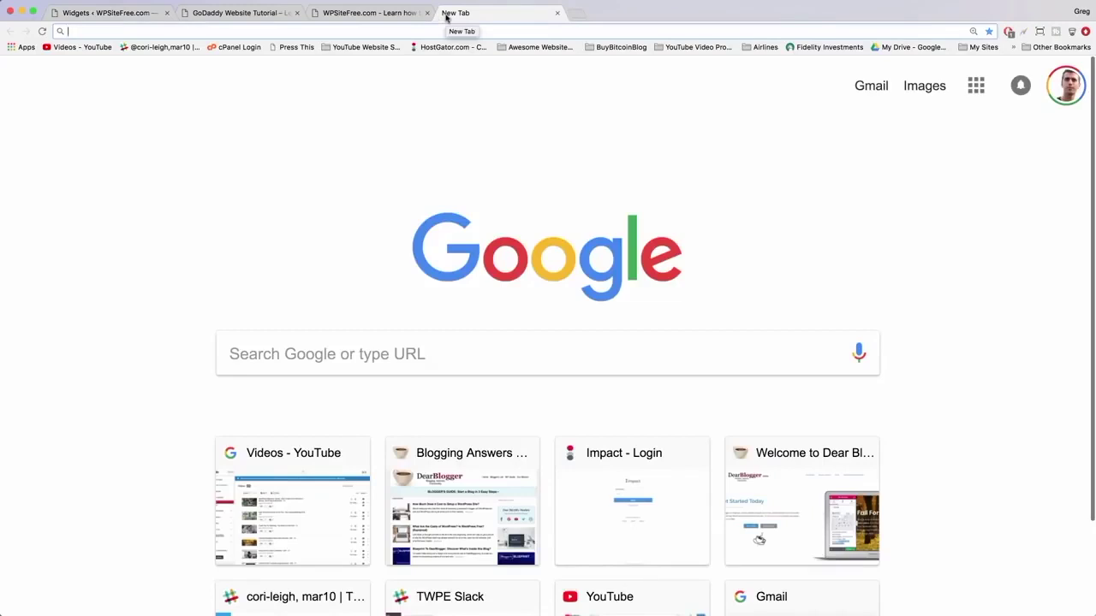
# Step: Search Google for 'facebook like box' and open the Page Plugin - Social Plugins documentation
pyautogui.write('face li')
pyautogui.press('BackSpace')
pyautogui.press('BackSpace')
pyautogui.press('BackSpace')
pyautogui.write('book like box')
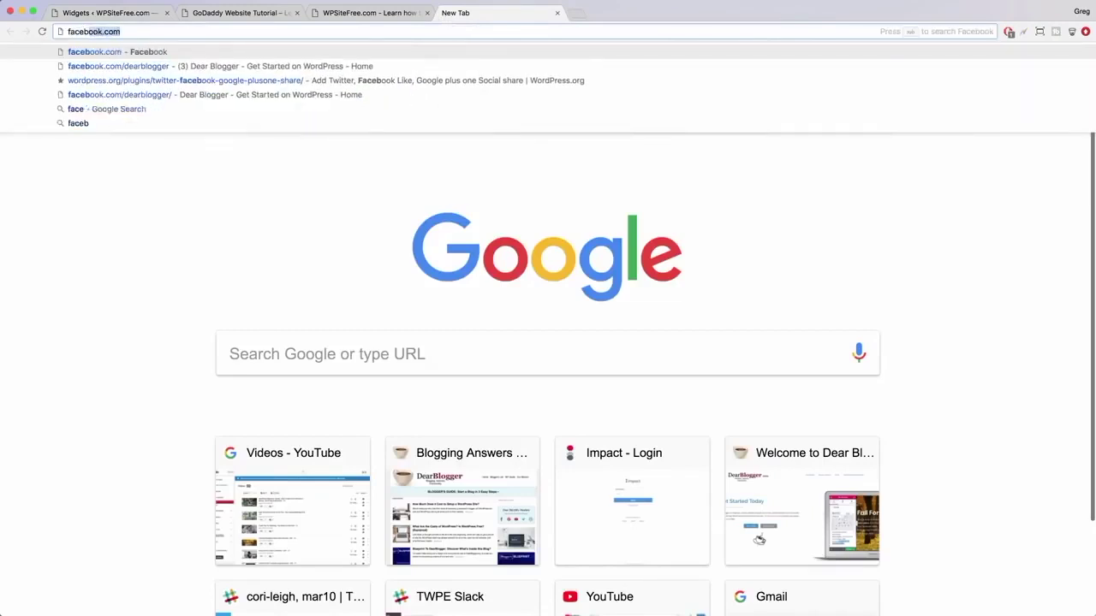
pyautogui.press('Return')
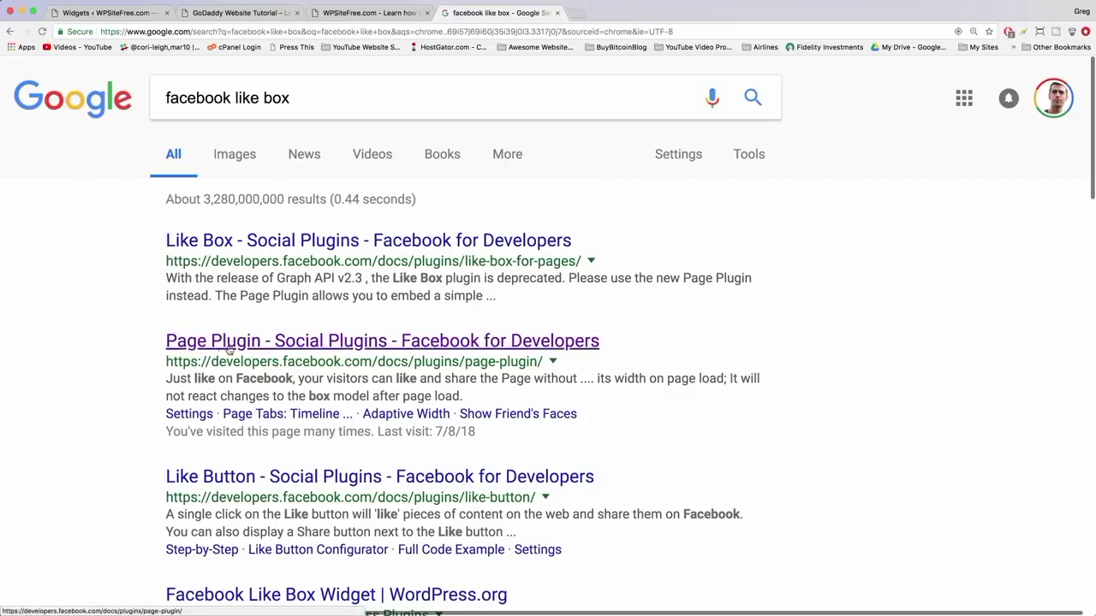
pyautogui.click(309, 345)
pyautogui.press('super+bracketleft')
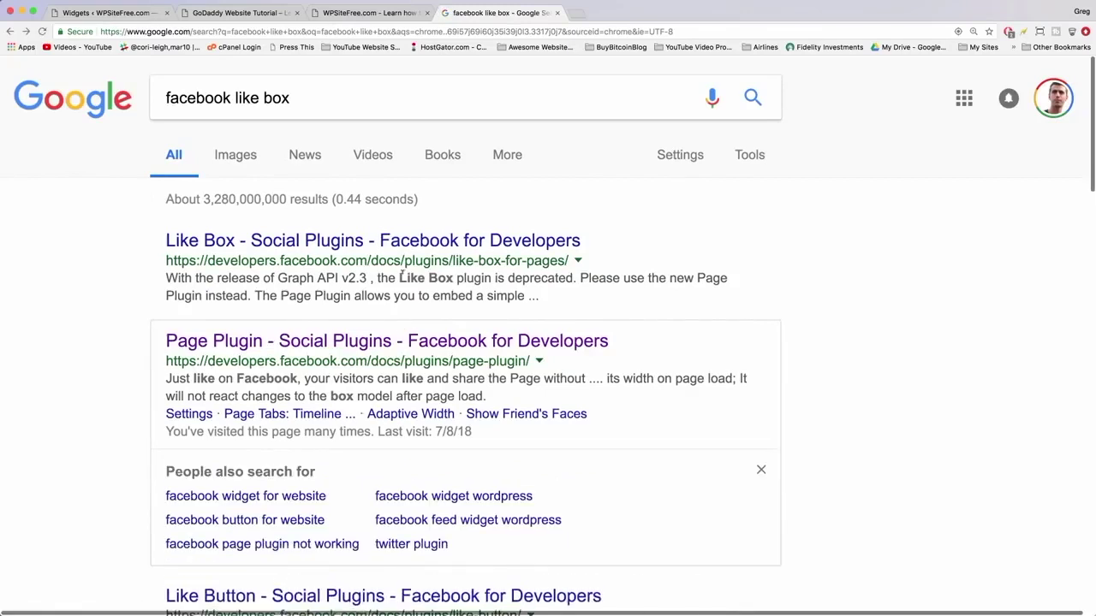
pyautogui.moveTo(398, 274); pyautogui.dragTo(579, 267)
pyautogui.click(582, 279)
pyautogui.click(535, 340)
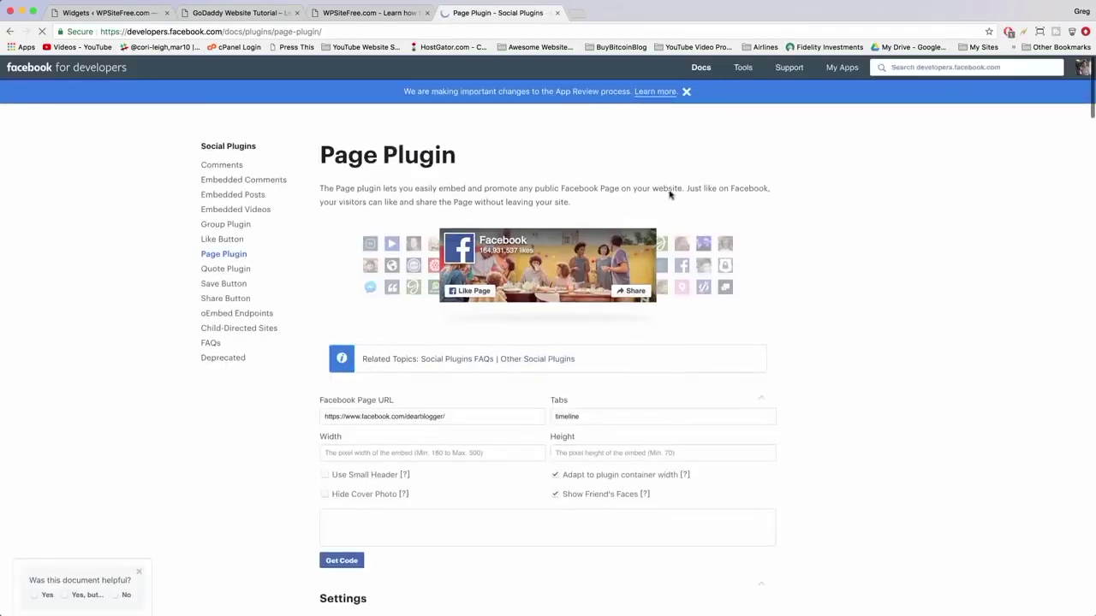
# Step: Try Page Plugin width values of 400 and 100px, then clear the width field
pyautogui.scroll(-3, 555, 458)
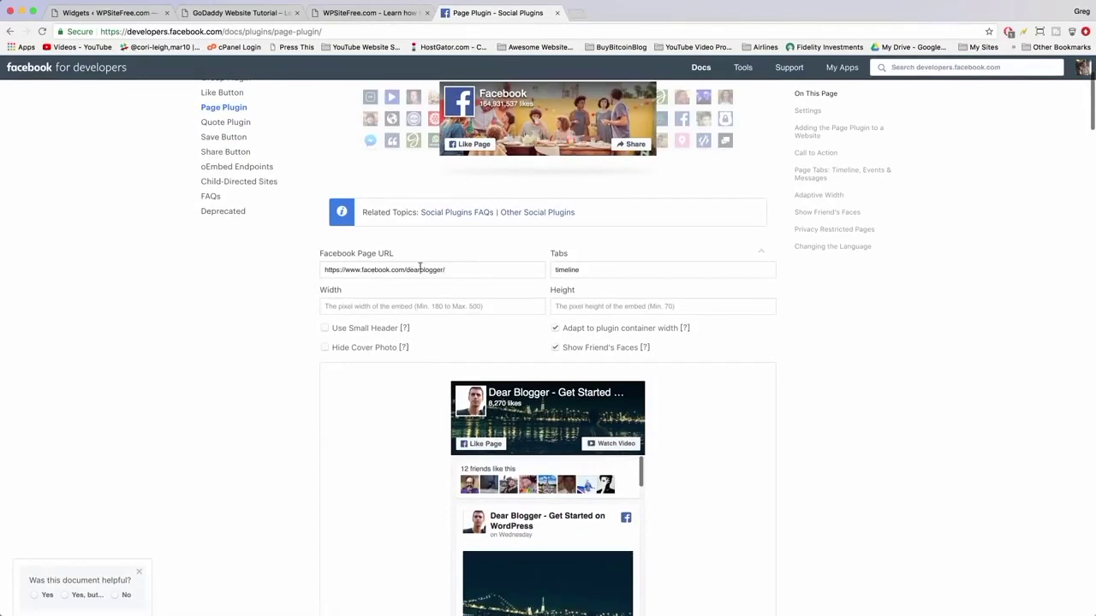
pyautogui.doubleClick(420, 269)
pyautogui.scroll(-2, 454, 302)
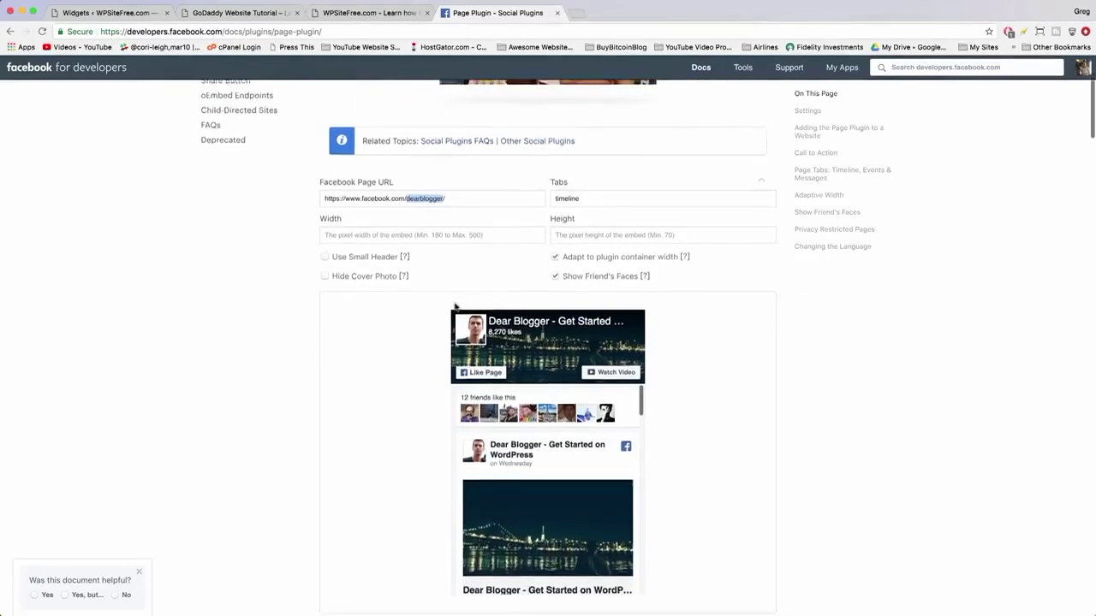
pyautogui.click(447, 226)
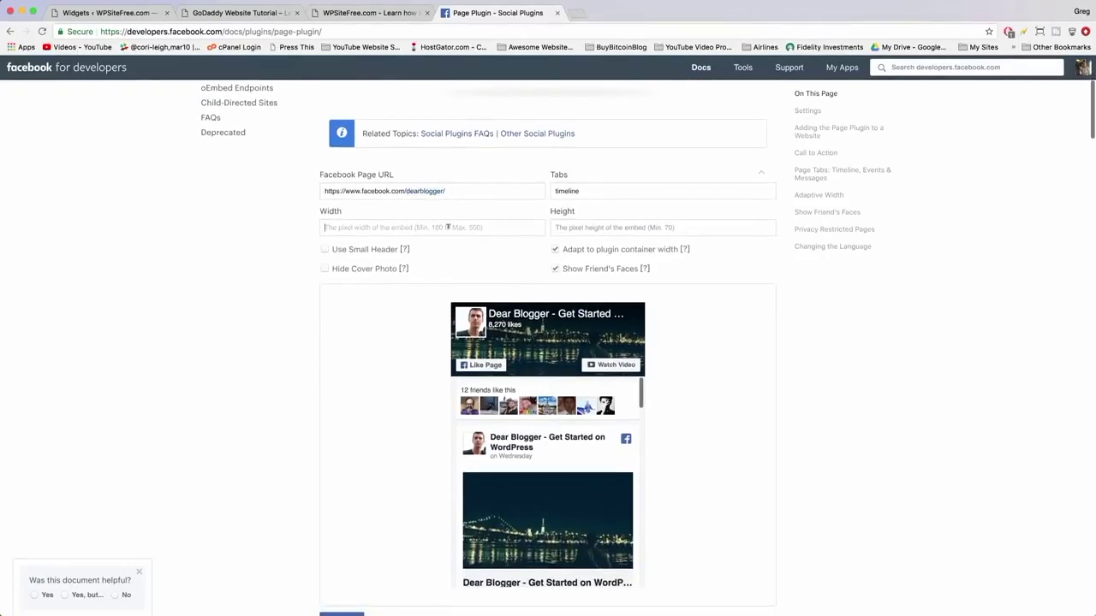
pyautogui.write('400')
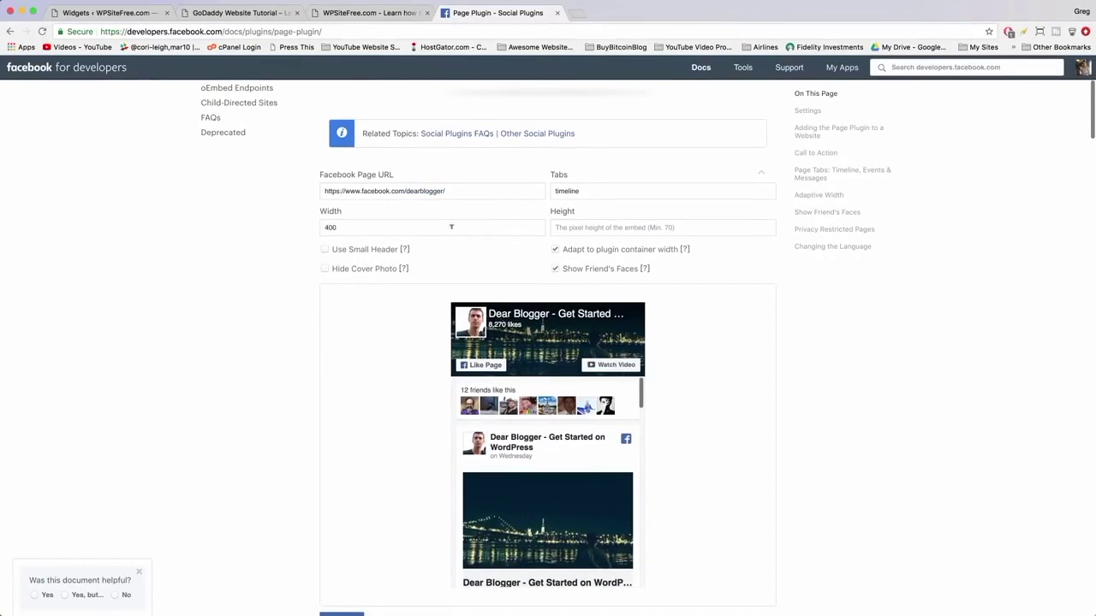
pyautogui.press('BackSpace')
pyautogui.press('BackSpace')
pyautogui.write('100')
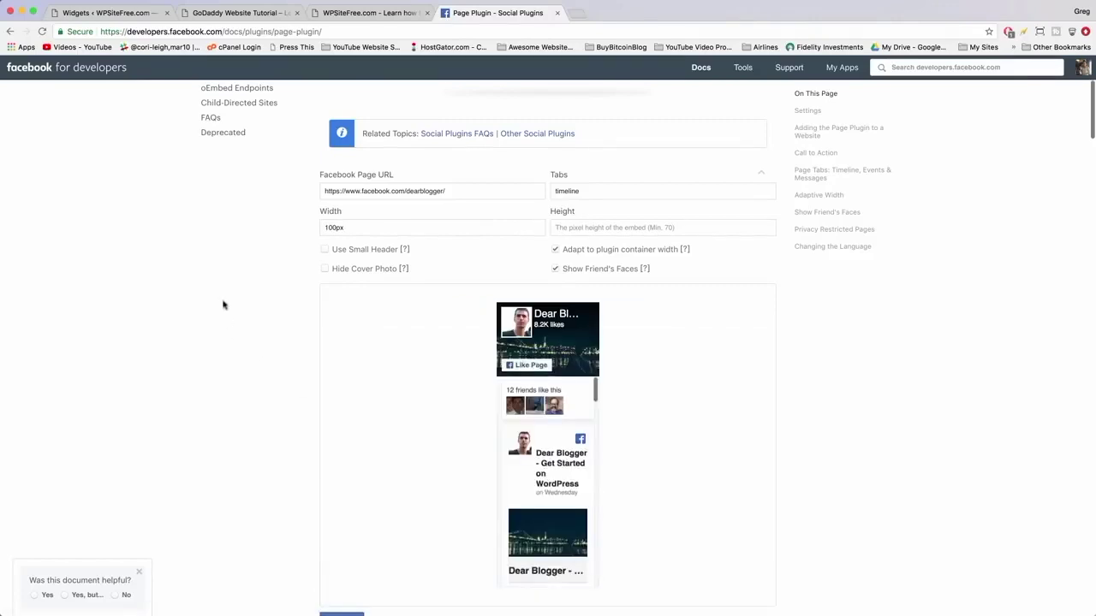
pyautogui.doubleClick(340, 227)
pyautogui.write('100p')
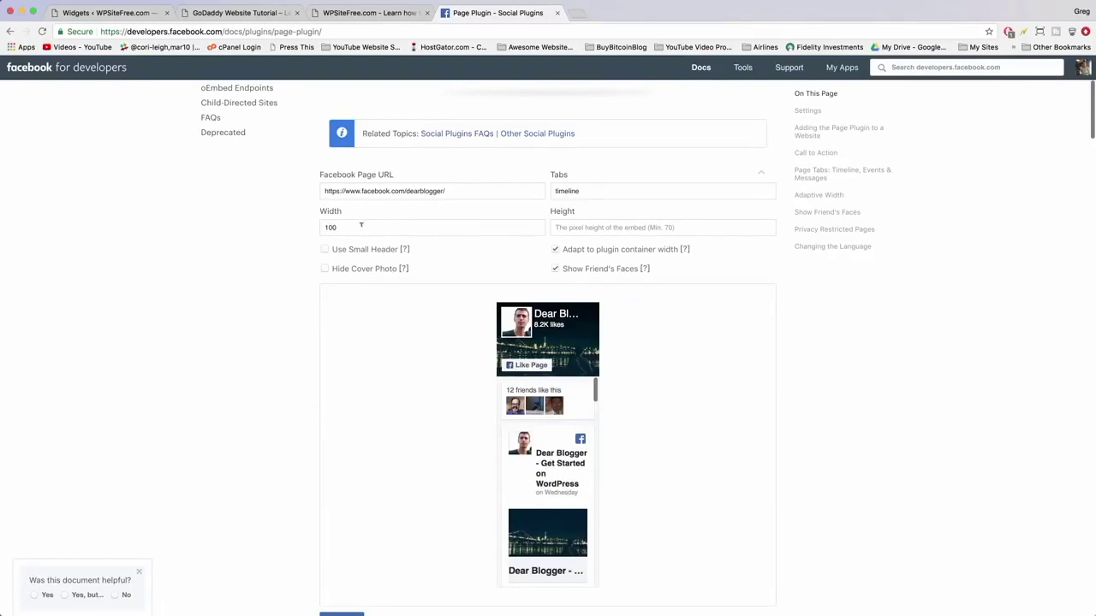
pyautogui.press('BackSpace')
pyautogui.press('BackSpace')
pyautogui.press('BackSpace')
# Step: Toggle Small Header, Hide Cover Photo and Friend's Faces, leaving all at their defaults
pyautogui.click(325, 250)
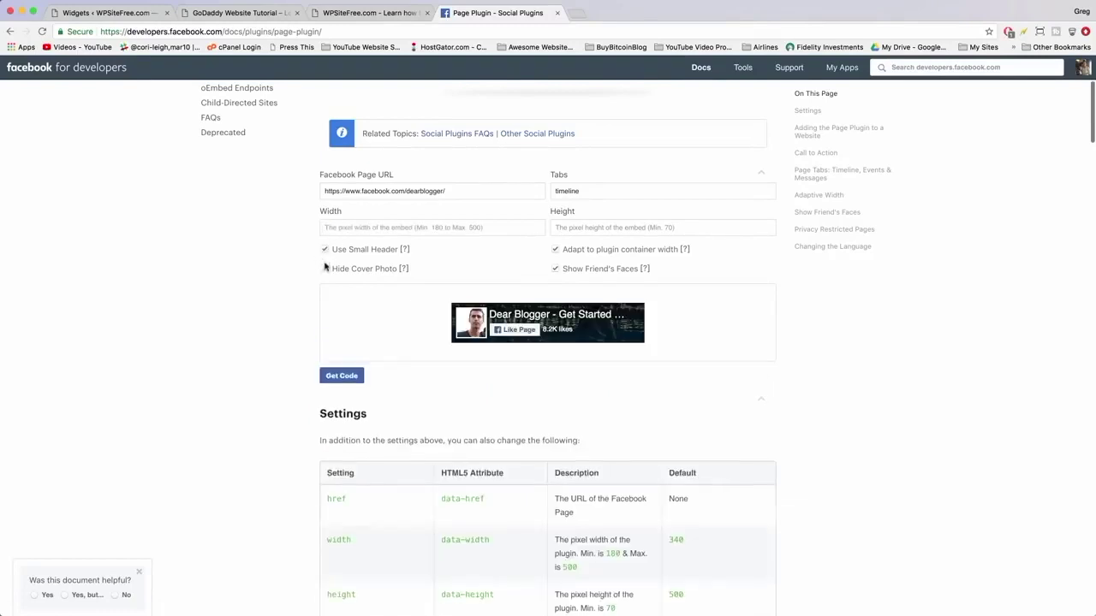
pyautogui.click(324, 269)
pyautogui.click(325, 269)
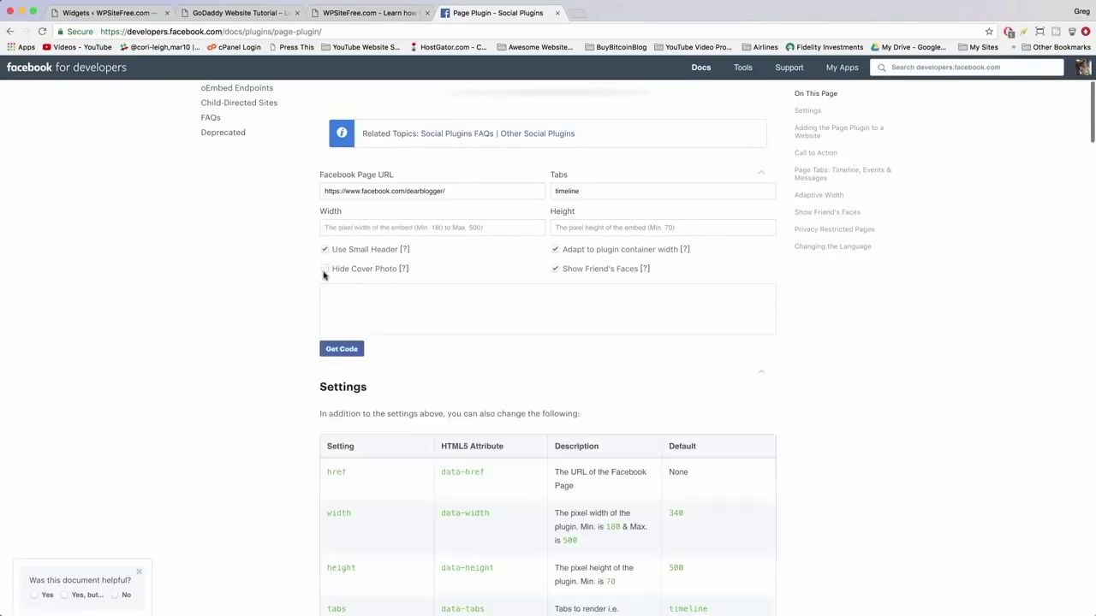
pyautogui.click(325, 249)
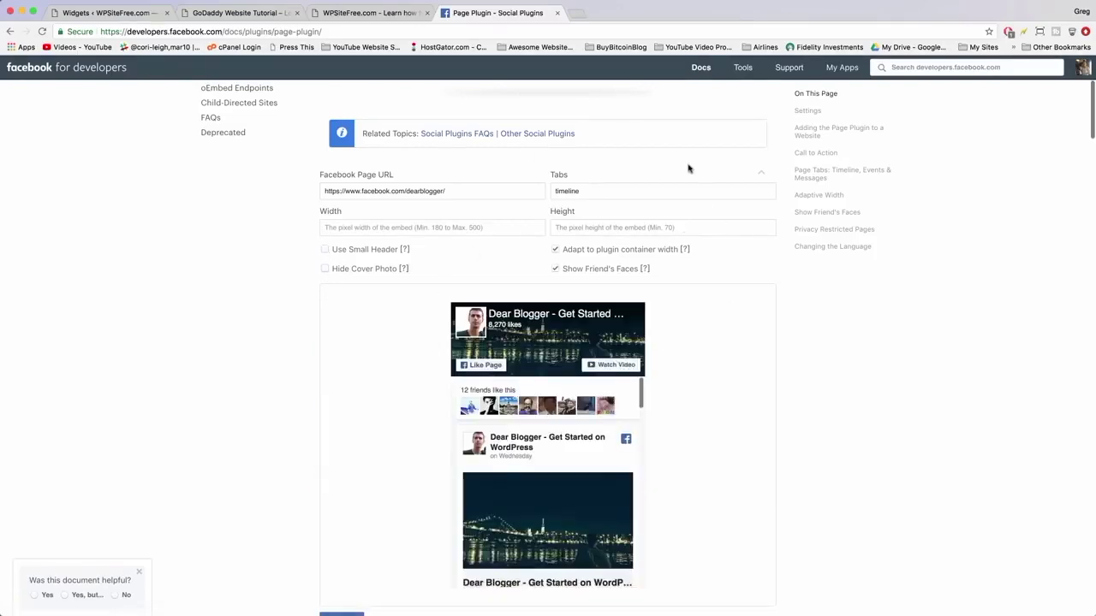
pyautogui.scroll(-3, 687, 169)
pyautogui.click(555, 202)
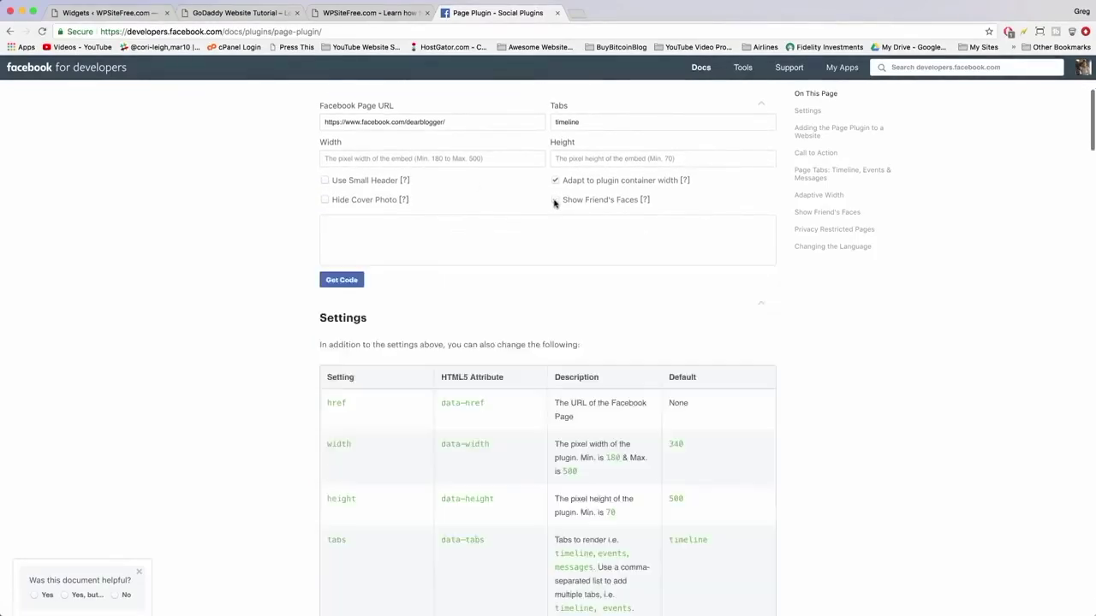
pyautogui.click(555, 202)
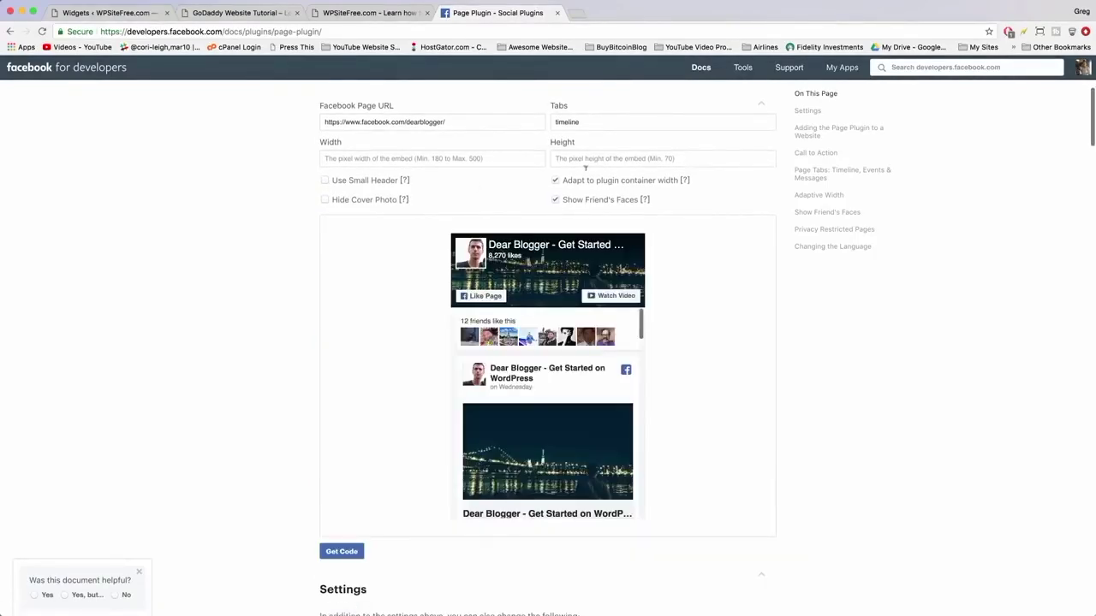
pyautogui.scroll(1, 600, 120)
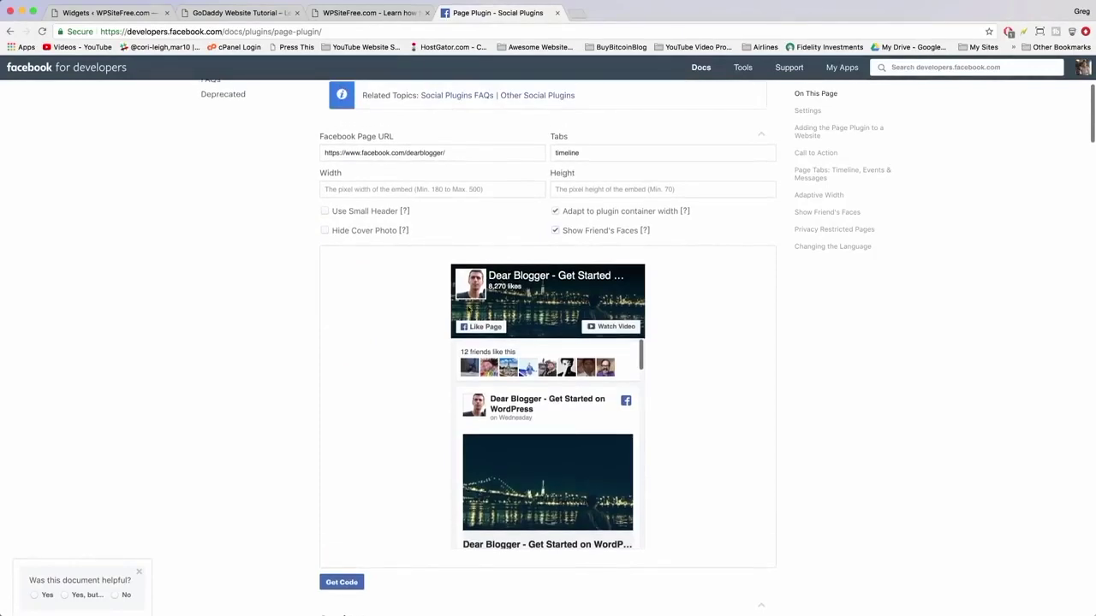
pyautogui.scroll(-5, 467, 309)
pyautogui.scroll(8, 410, 226)
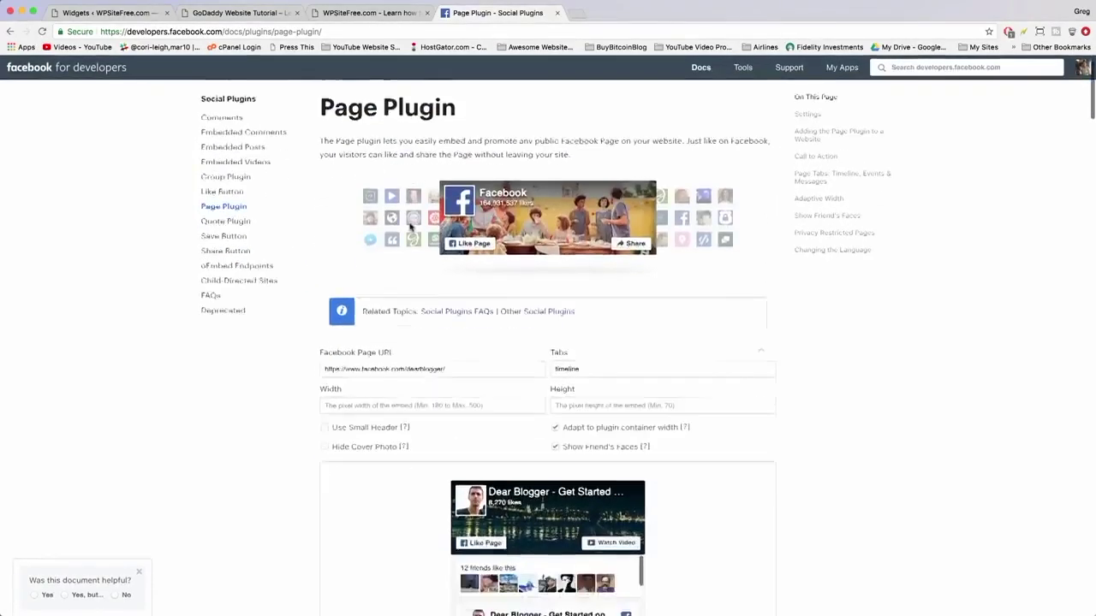
pyautogui.scroll(-7, 408, 228)
# Step: Generate the Page Plugin code and copy the Step 3 embed code
pyautogui.click(350, 340)
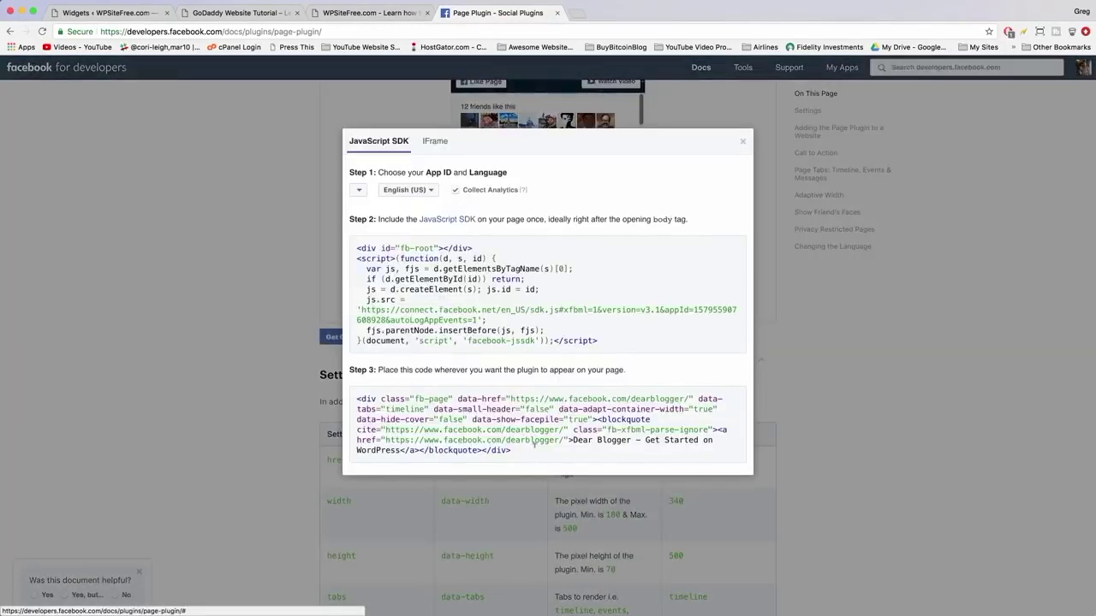
pyautogui.click(508, 407)
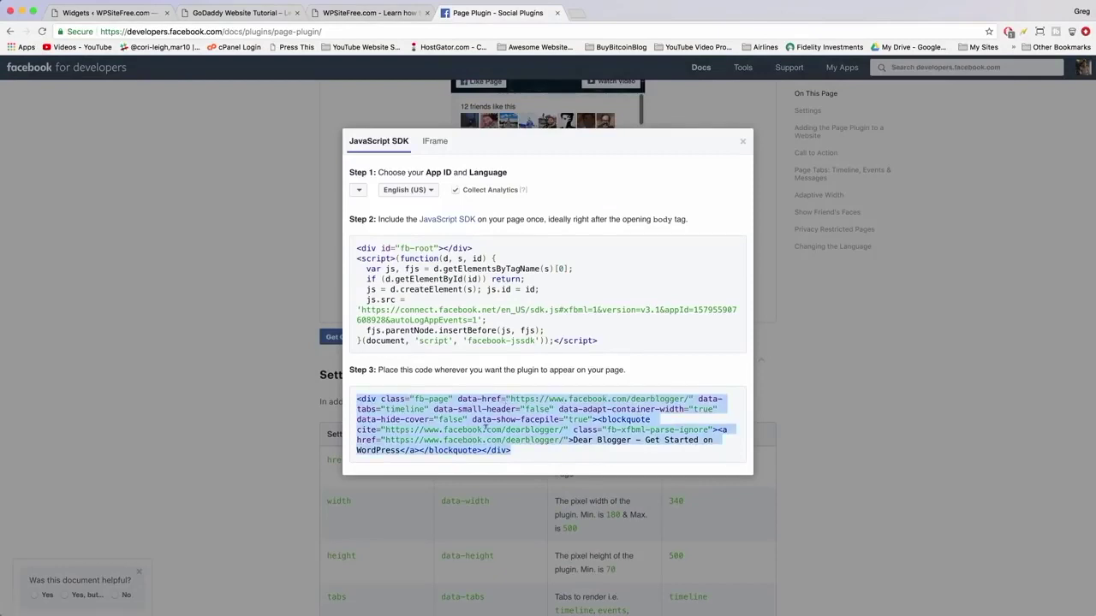
pyautogui.rightClick(484, 407)
pyautogui.click(513, 431)
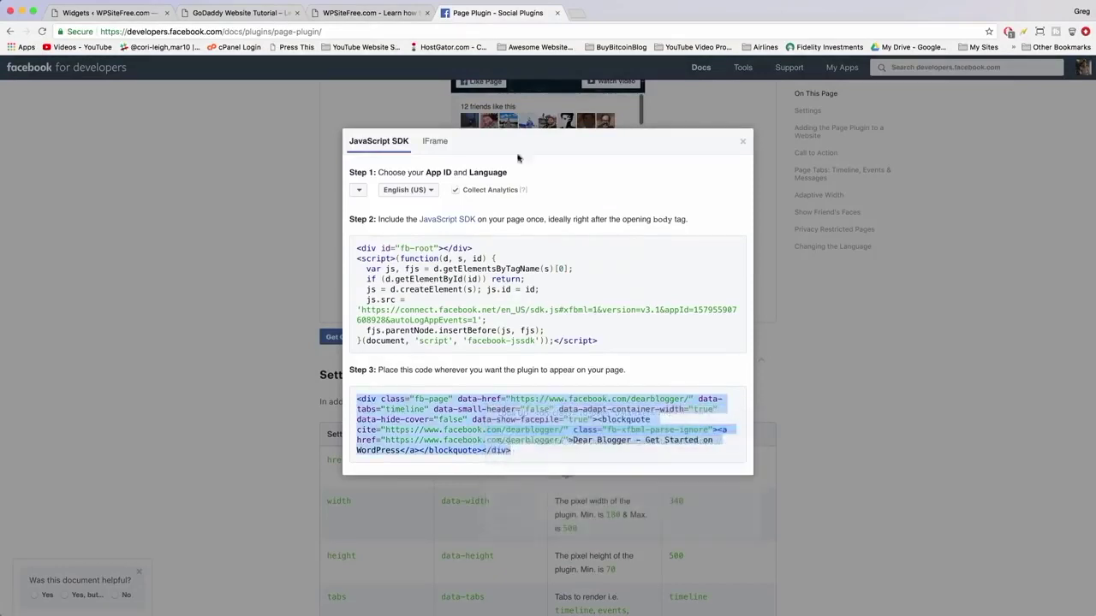
pyautogui.click(143, 18)
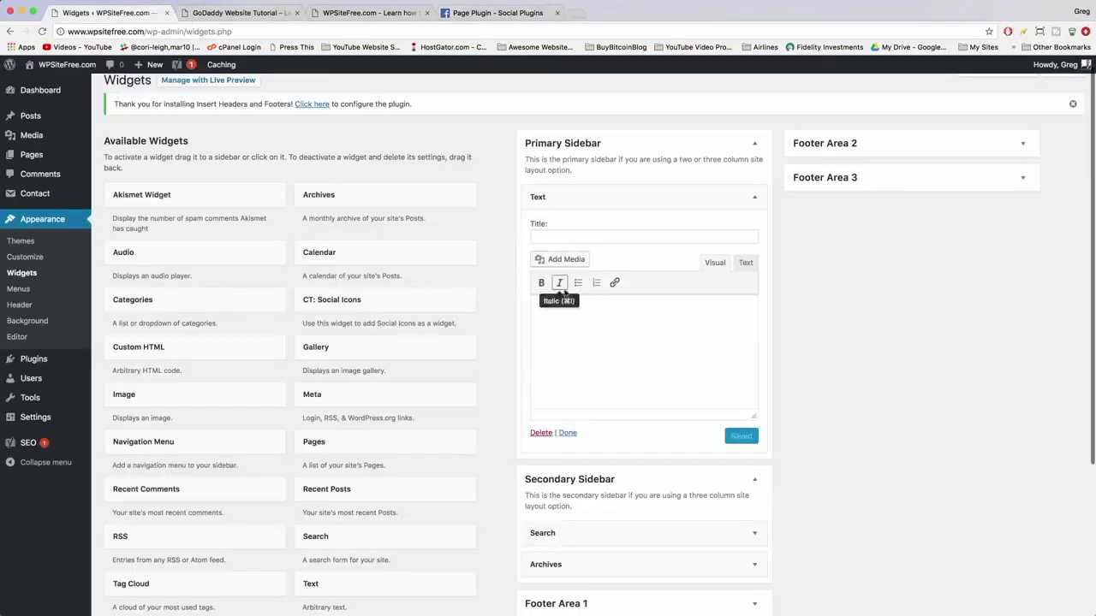
# Step: Paste the embed code into the Text widget in Text mode, title it 'Join Us on Facebook', save and collapse
pyautogui.click(746, 264)
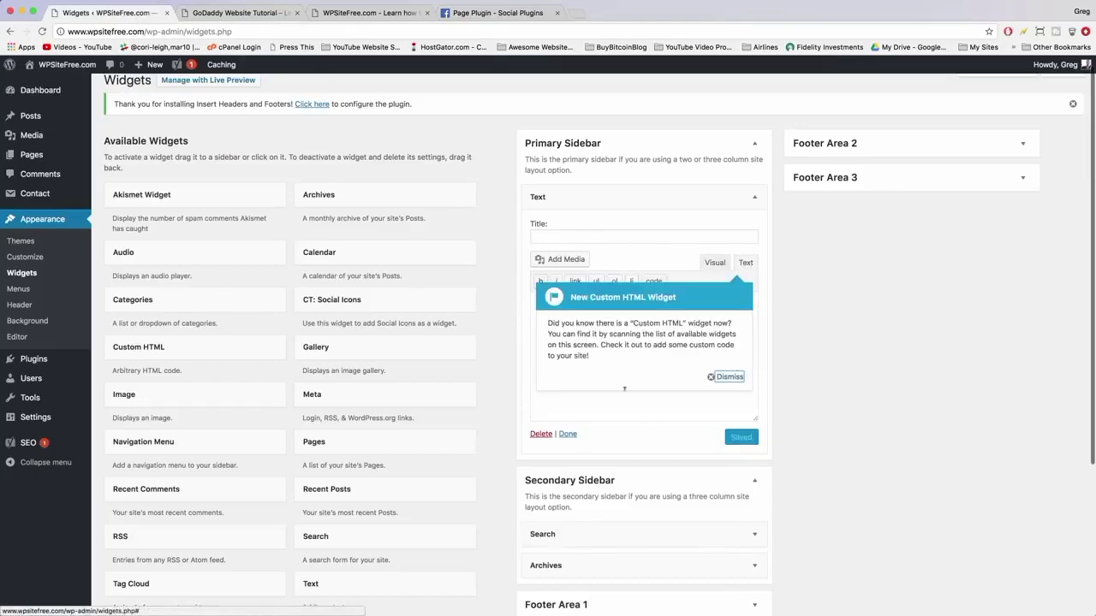
pyautogui.click(728, 376)
pyautogui.rightClick(585, 324)
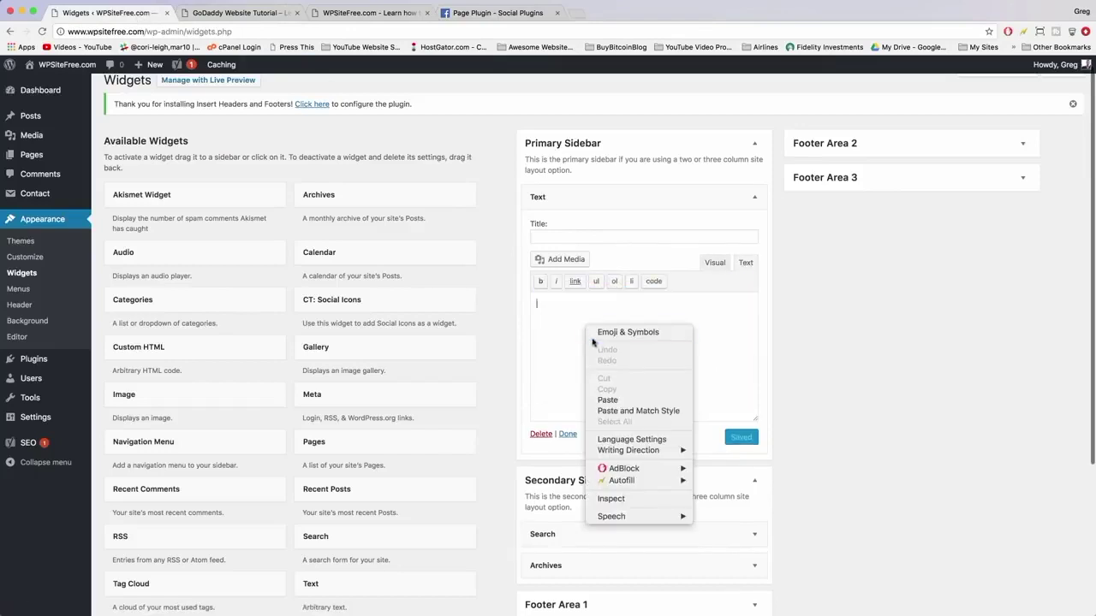
pyautogui.click(604, 399)
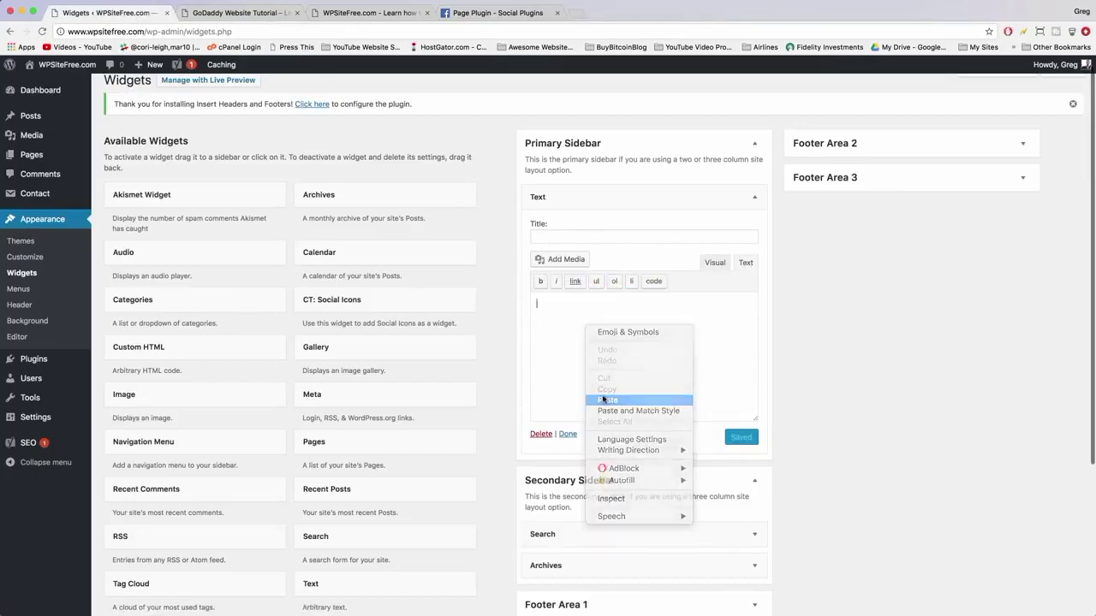
pyautogui.click(570, 235)
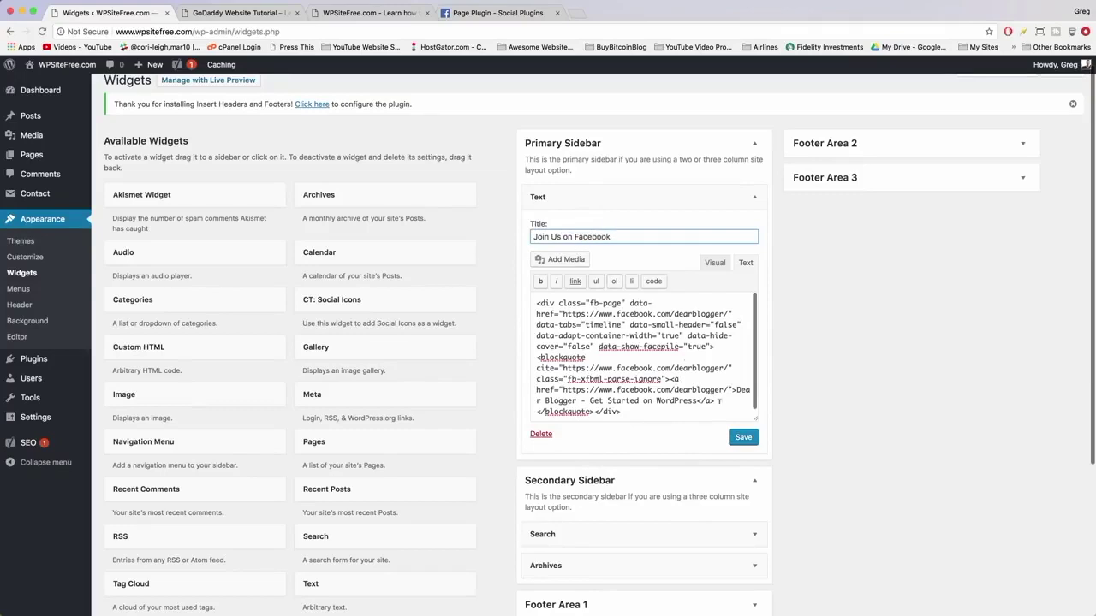
pyautogui.click(745, 440)
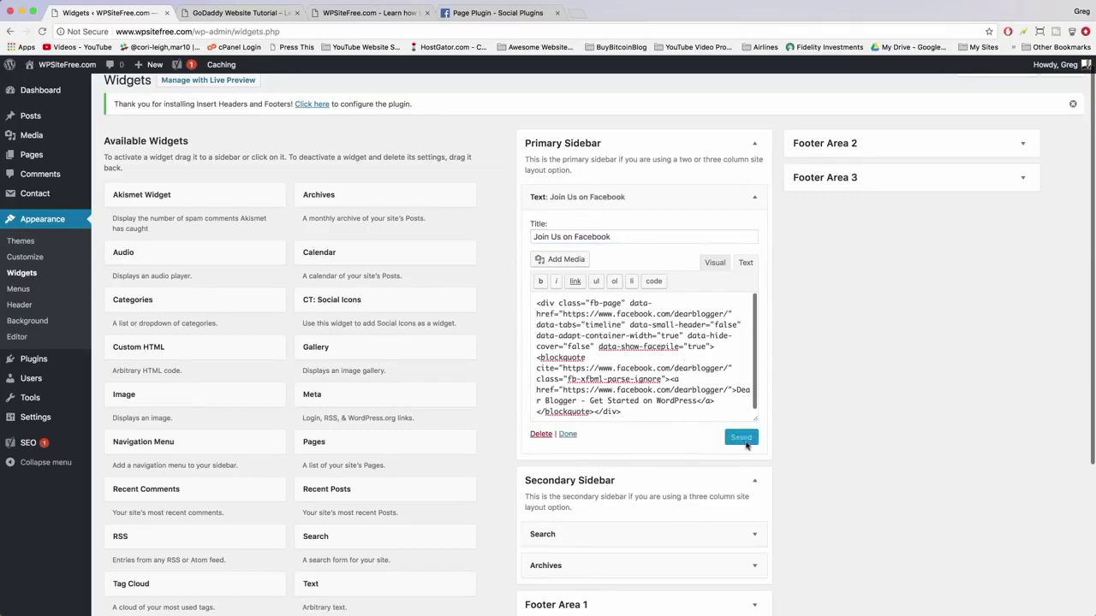
pyautogui.click(755, 197)
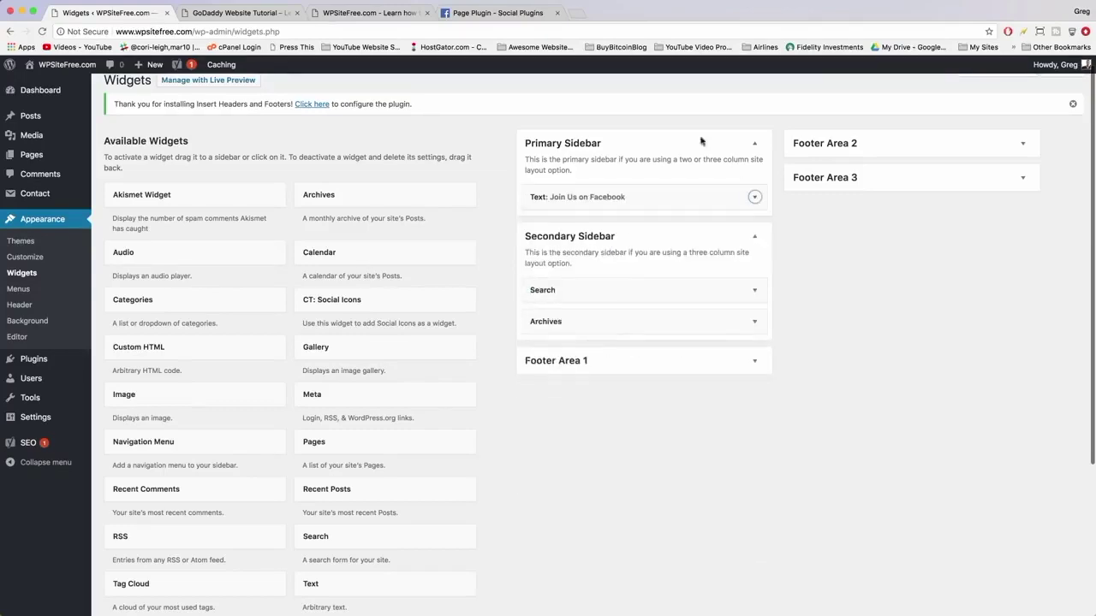
# Step: Copy the Step 2 Facebook SDK code from the plugin page
pyautogui.click(495, 13)
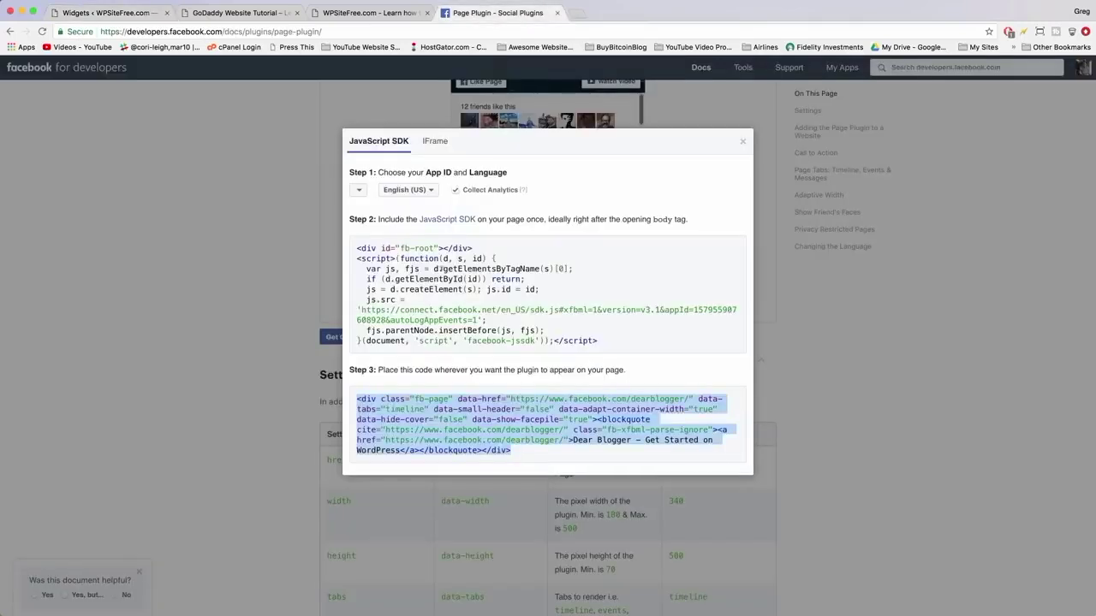
pyautogui.click(403, 268)
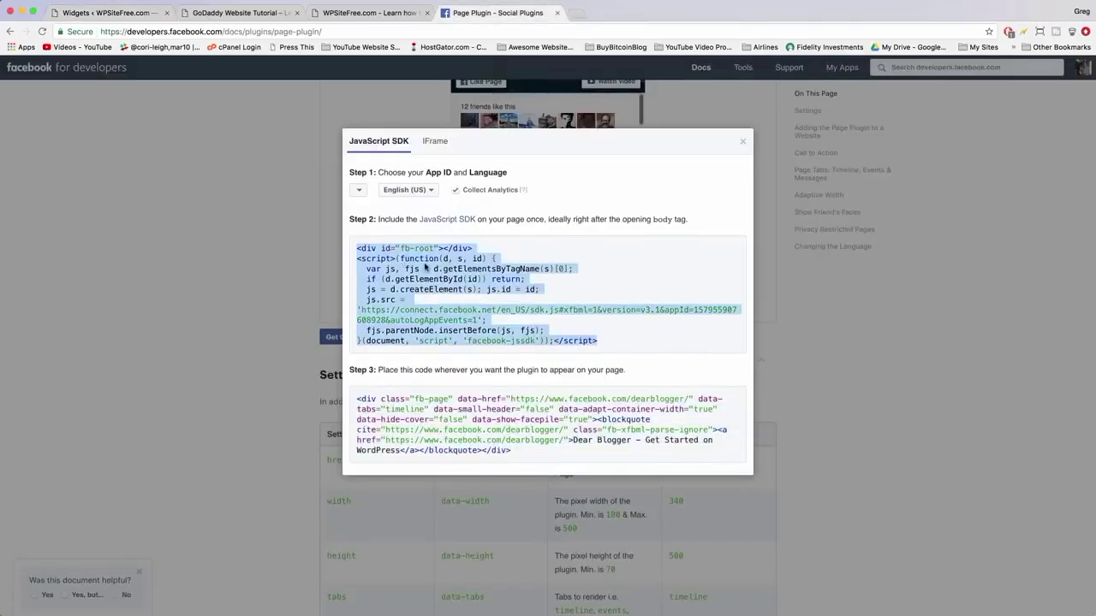
pyautogui.rightClick(425, 268)
pyautogui.click(445, 287)
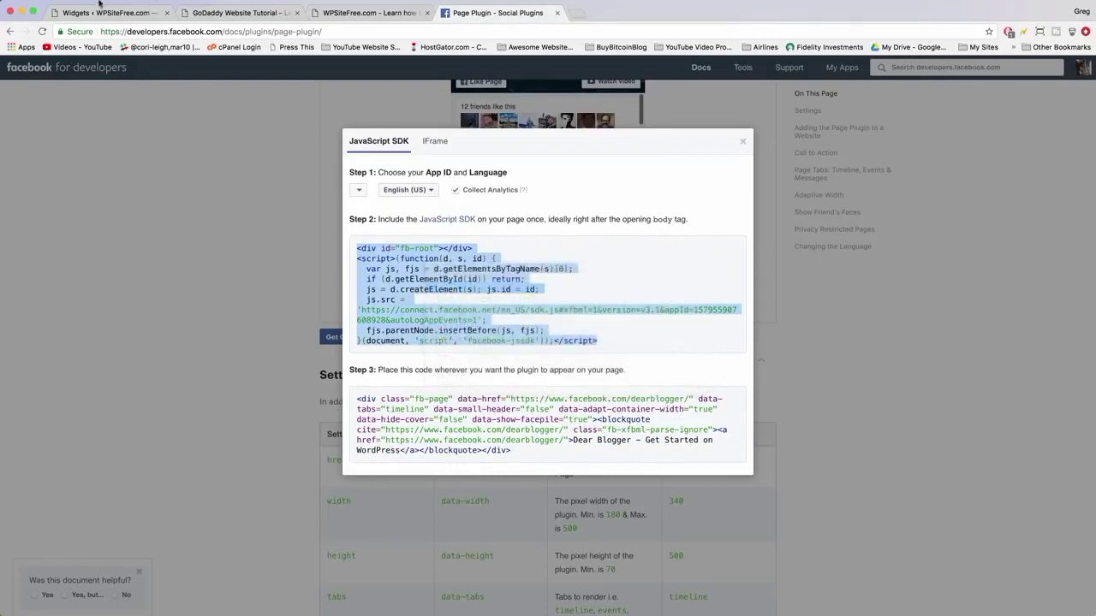
pyautogui.click(96, 10)
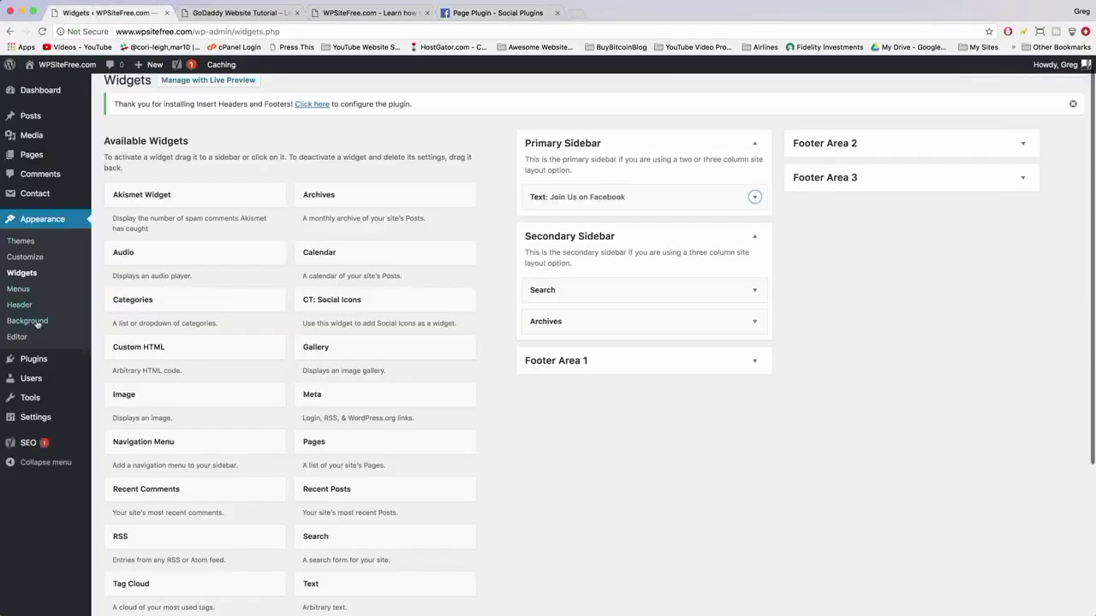
# Step: Paste the Facebook SDK script into Insert Headers and Footers' Scripts in Header and save
pyautogui.moveTo(42, 422)
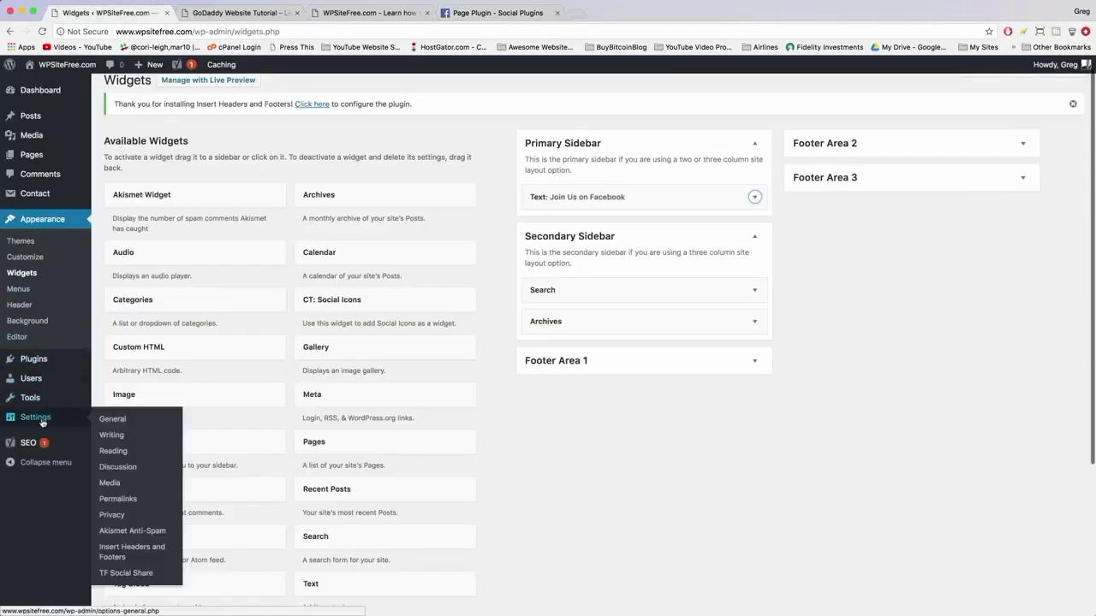
pyautogui.click(114, 555)
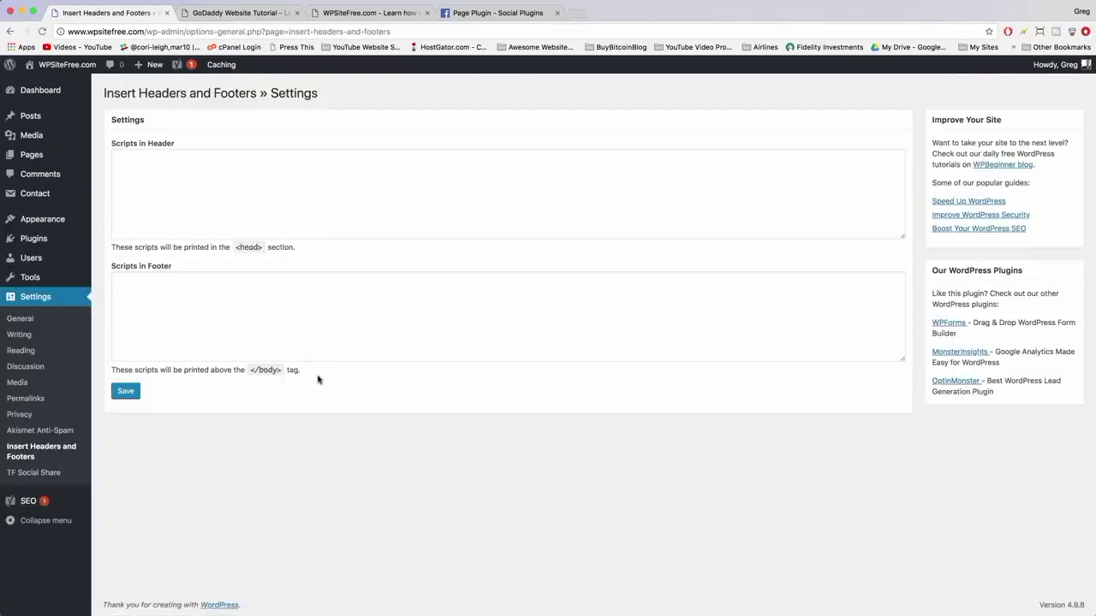
pyautogui.click(326, 272)
pyautogui.click(298, 170)
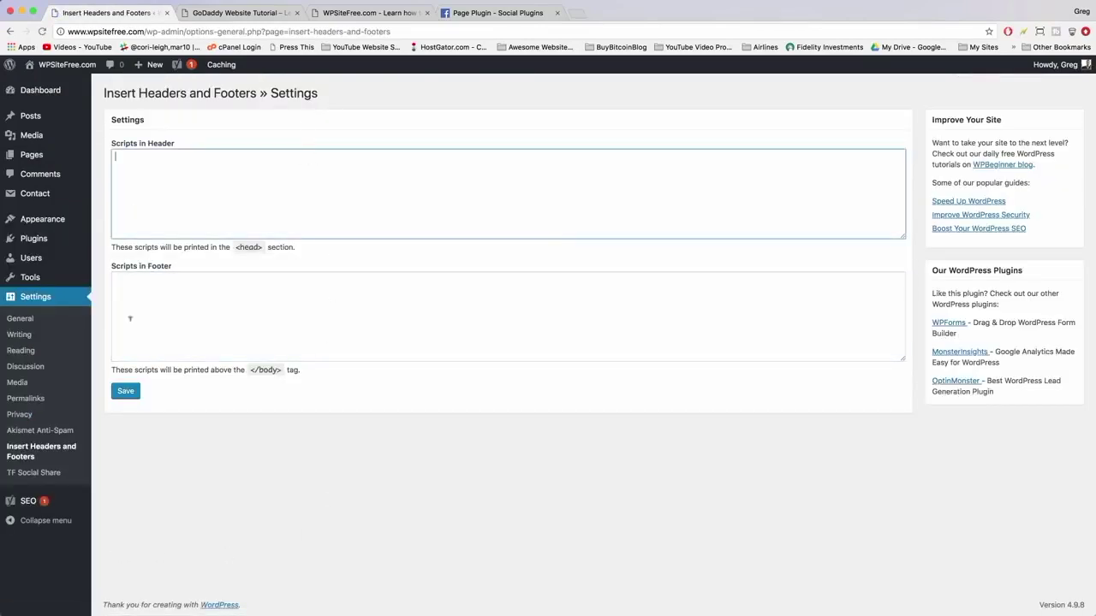
pyautogui.click(336, 316)
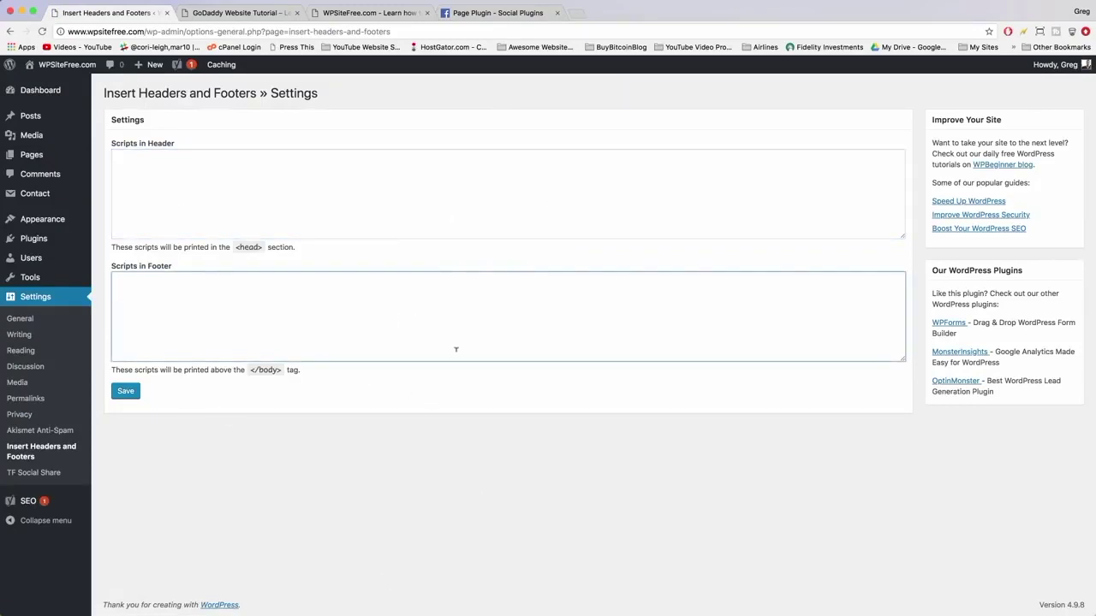
pyautogui.click(248, 179)
pyautogui.click(197, 275)
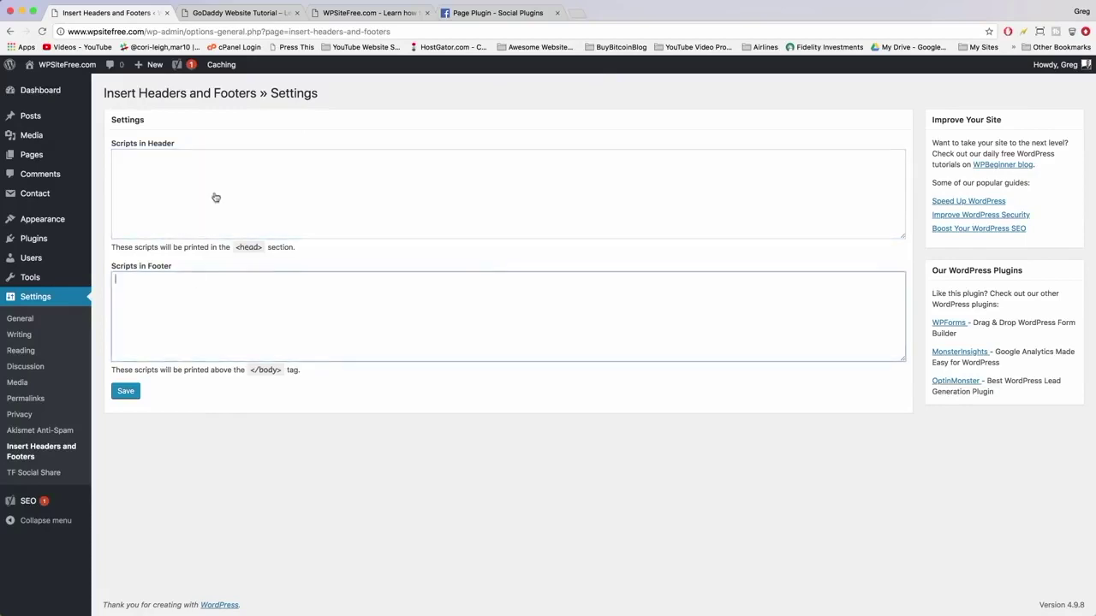
pyautogui.click(140, 158)
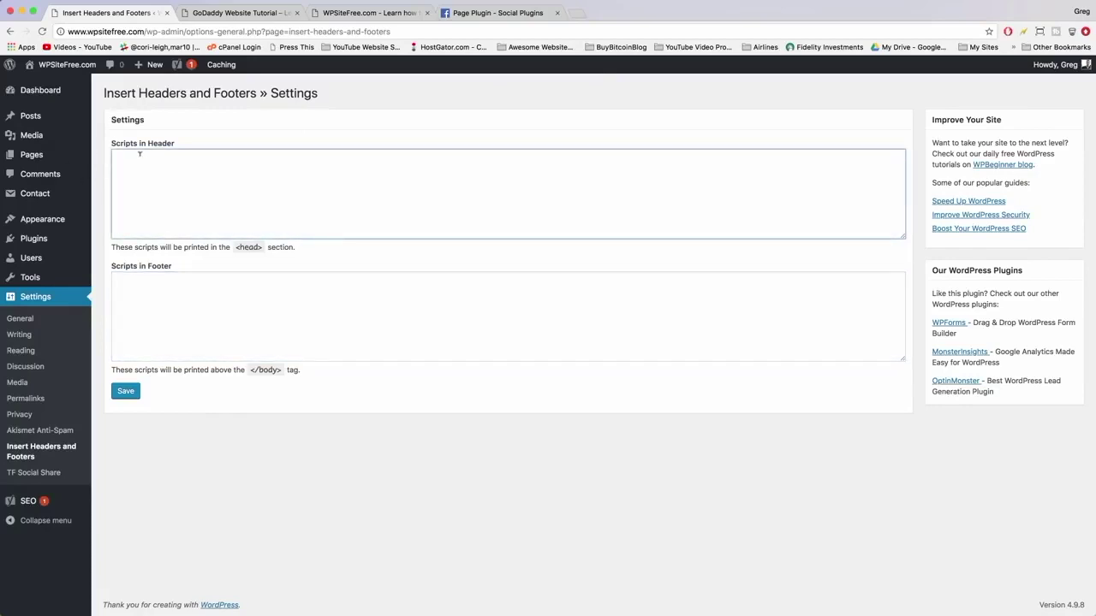
pyautogui.rightClick(140, 154)
pyautogui.click(163, 229)
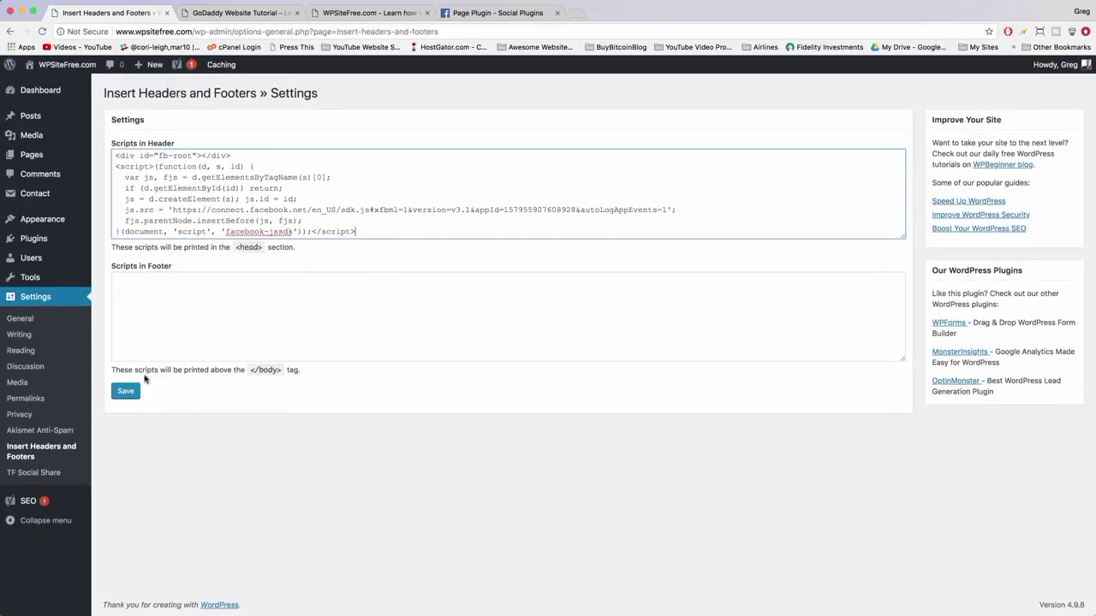
pyautogui.click(126, 394)
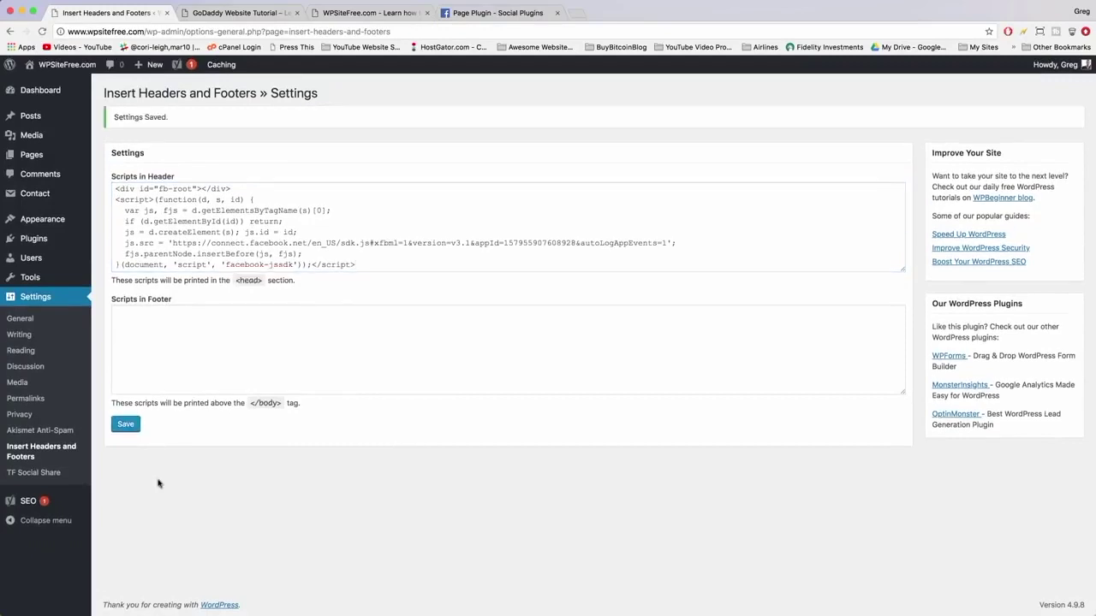
# Step: On the live site, like the Dear Blogger page from the Facebook widget, then scroll back up
pyautogui.click(71, 70)
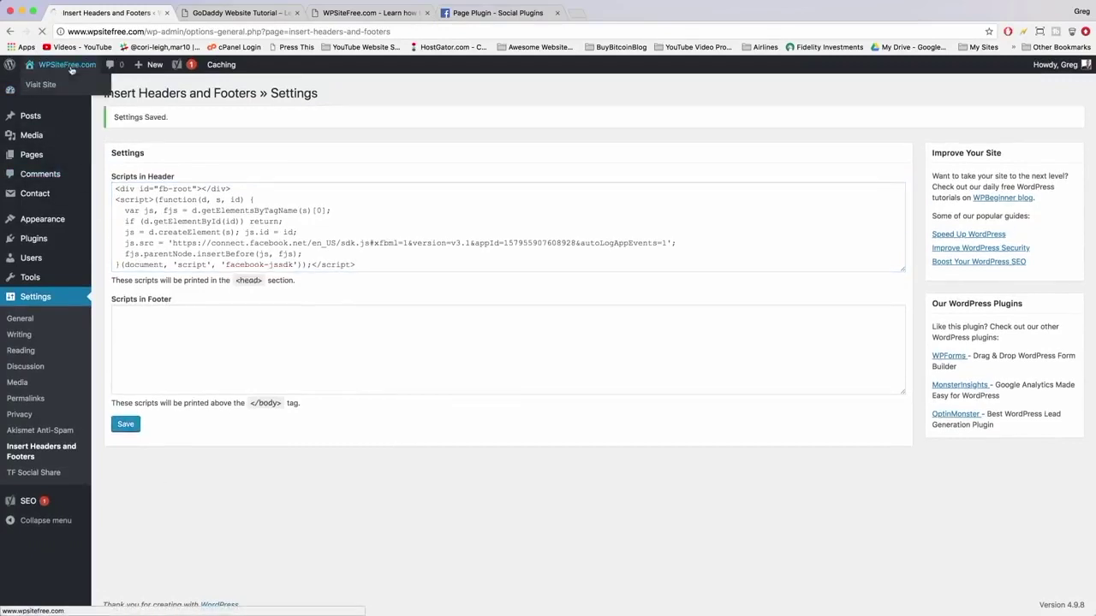
pyautogui.scroll(-5, 706, 288)
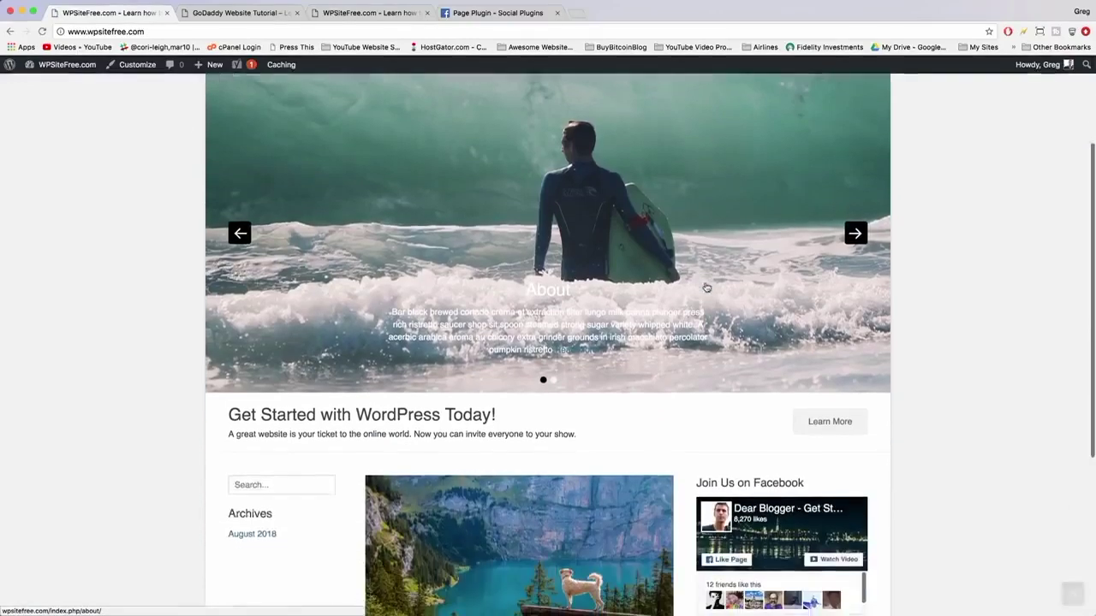
pyautogui.scroll(-2, 707, 288)
pyautogui.scroll(-3, 706, 288)
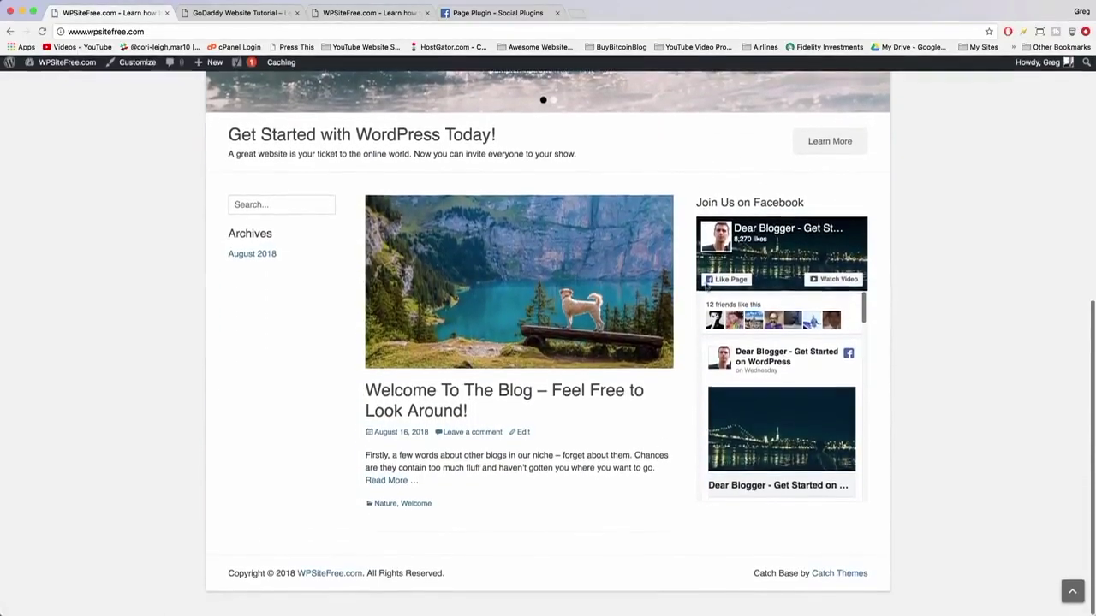
pyautogui.click(726, 280)
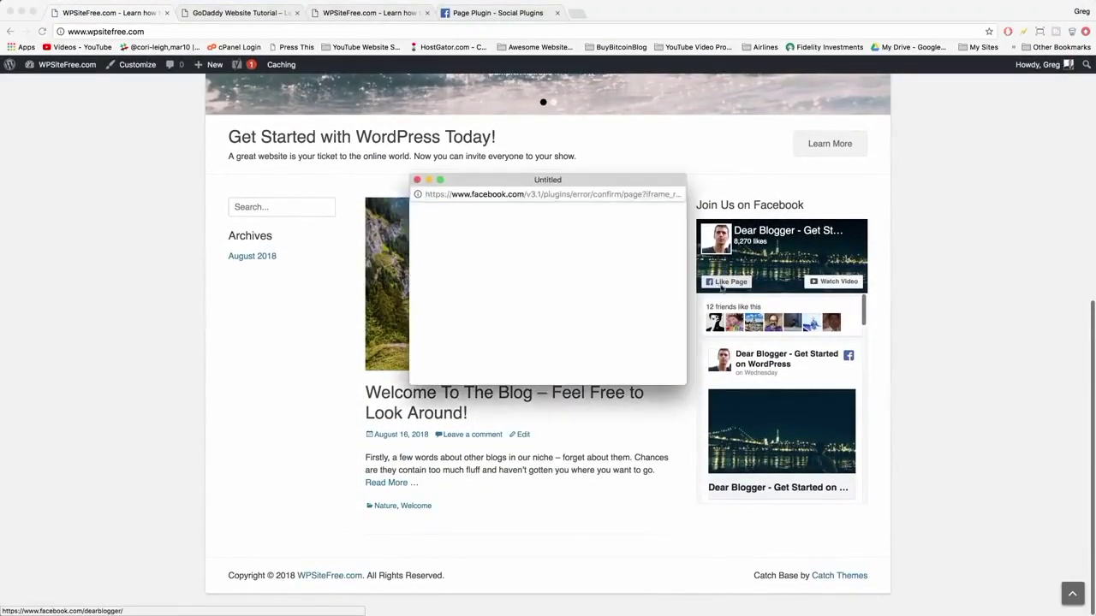
pyautogui.scroll(-2, 541, 268)
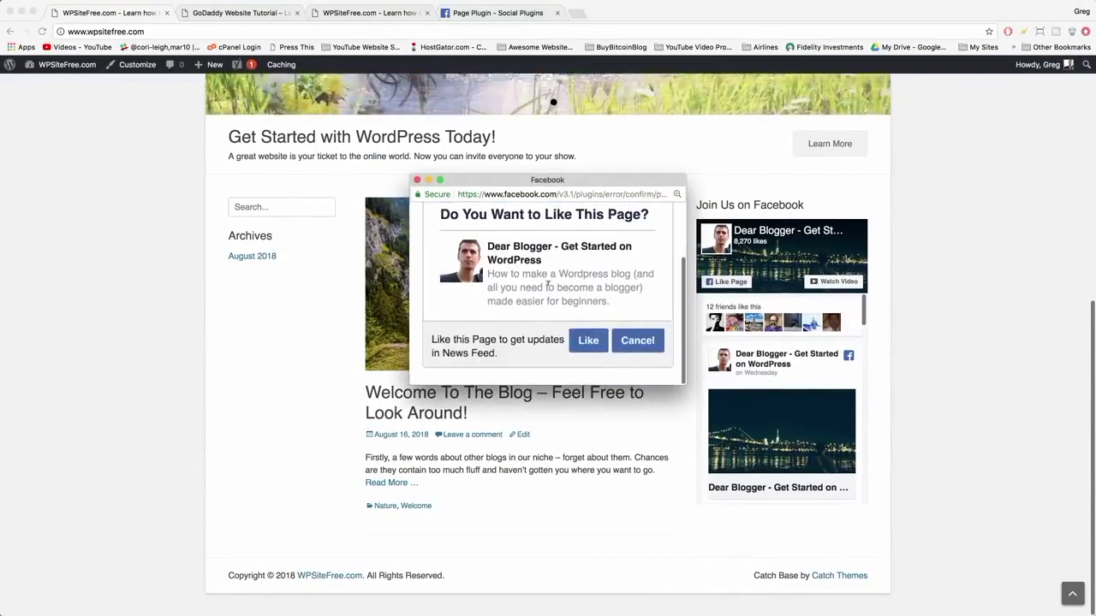
pyautogui.scroll(2, 557, 274)
pyautogui.scroll(-2, 580, 285)
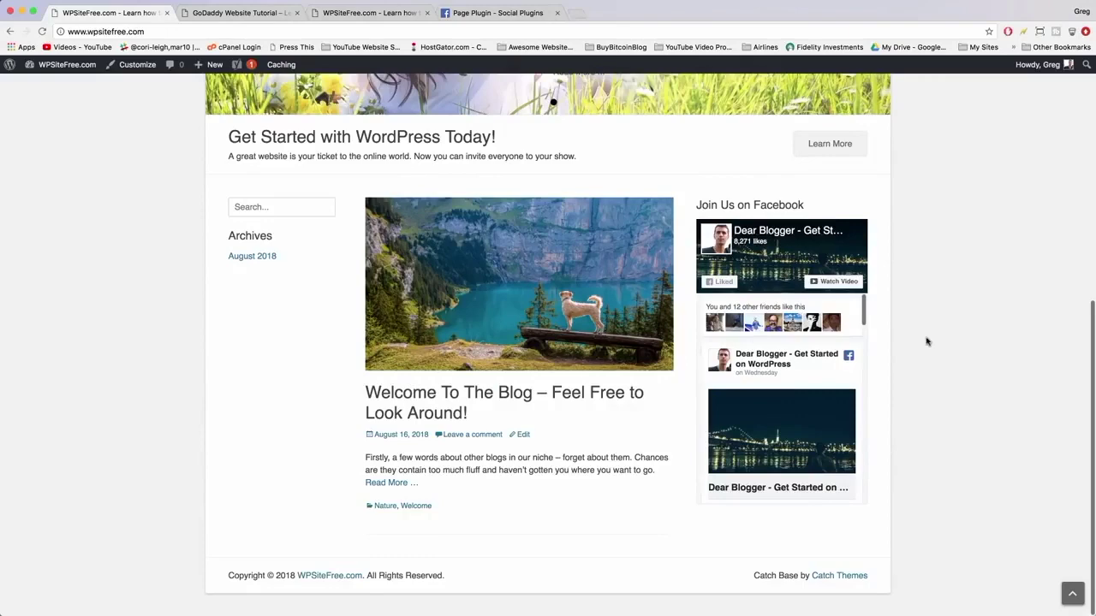
pyautogui.scroll(10, 925, 342)
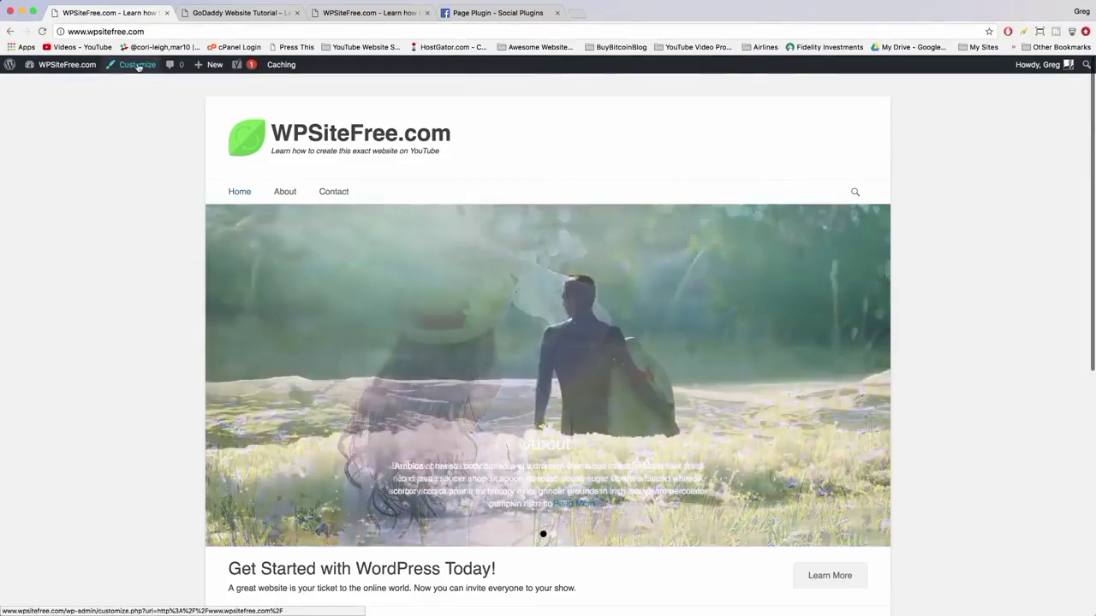
# Step: Open the Customizer from the admin bar and go to its Social Links section
pyautogui.click(137, 65)
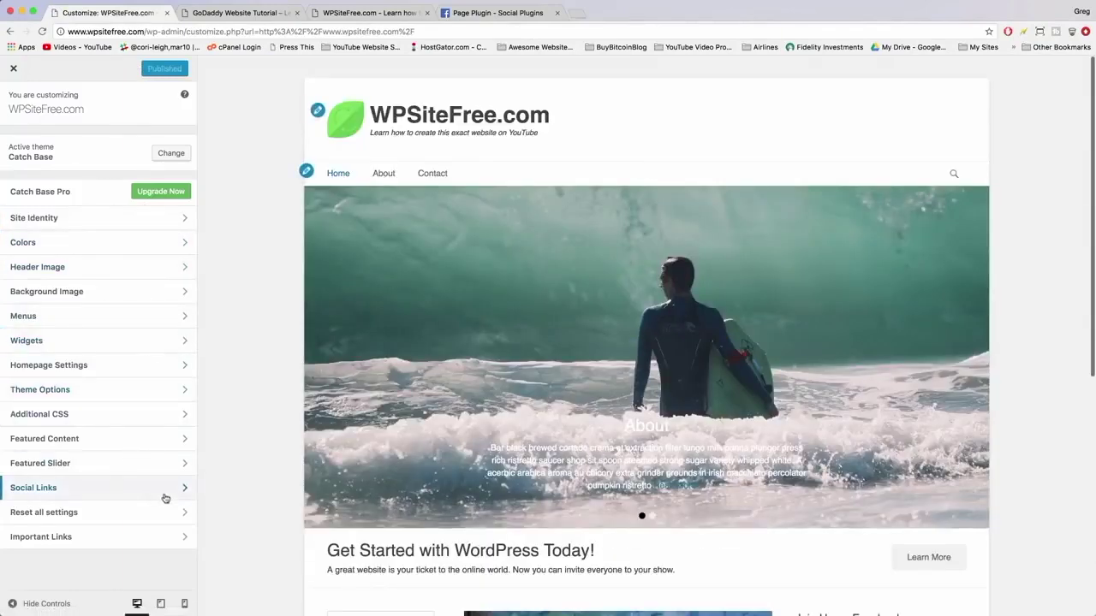
pyautogui.click(165, 499)
pyautogui.click(174, 145)
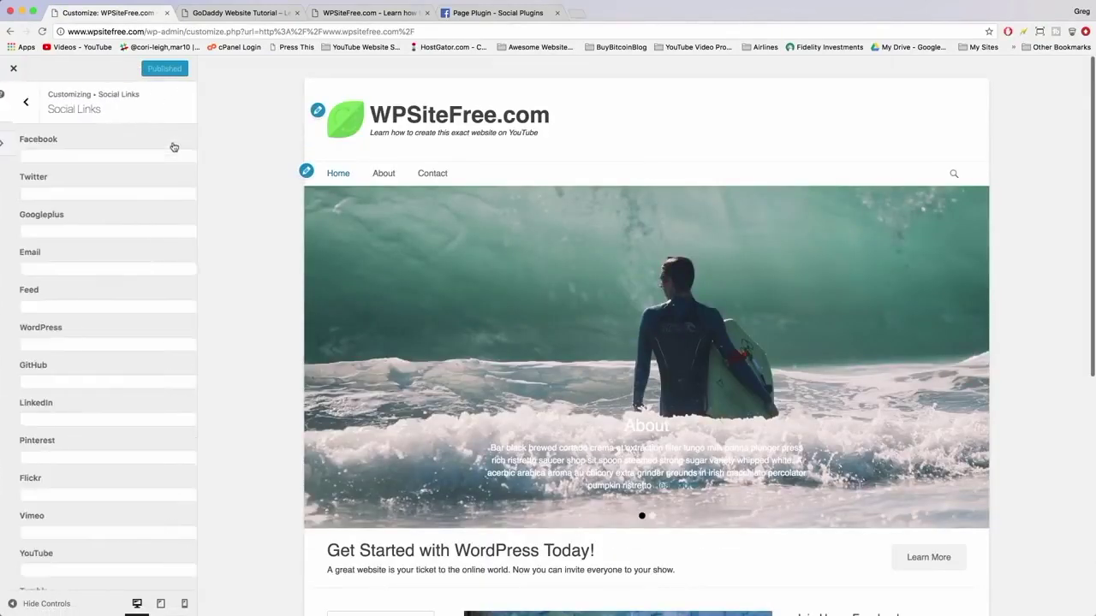
# Step: Copy the Dear Blogger Facebook page URL and paste it into the Facebook social link field
pyautogui.click(481, 12)
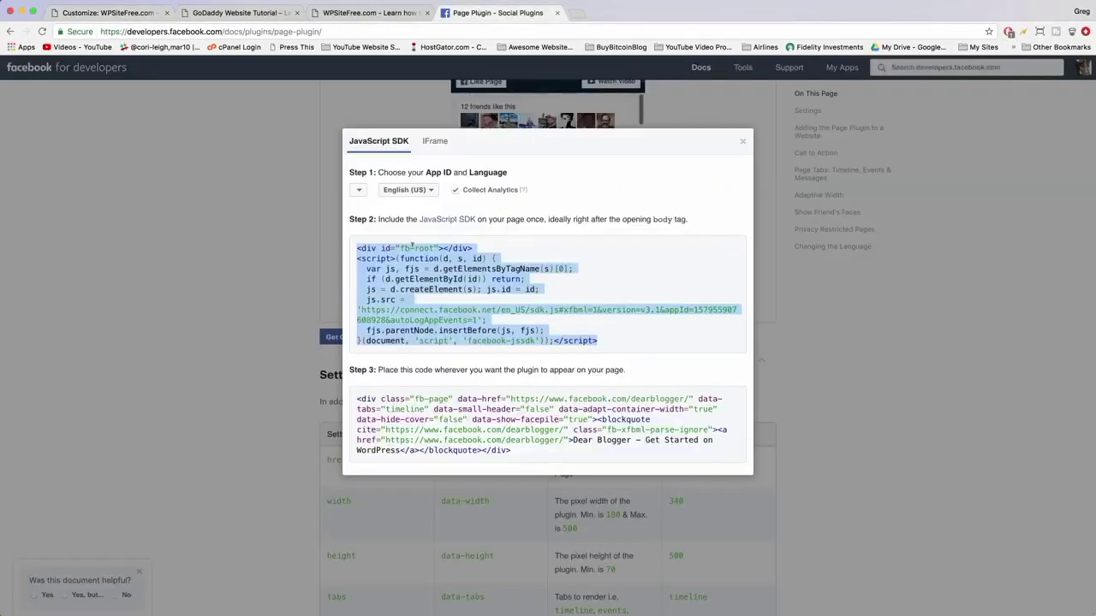
pyautogui.click(577, 14)
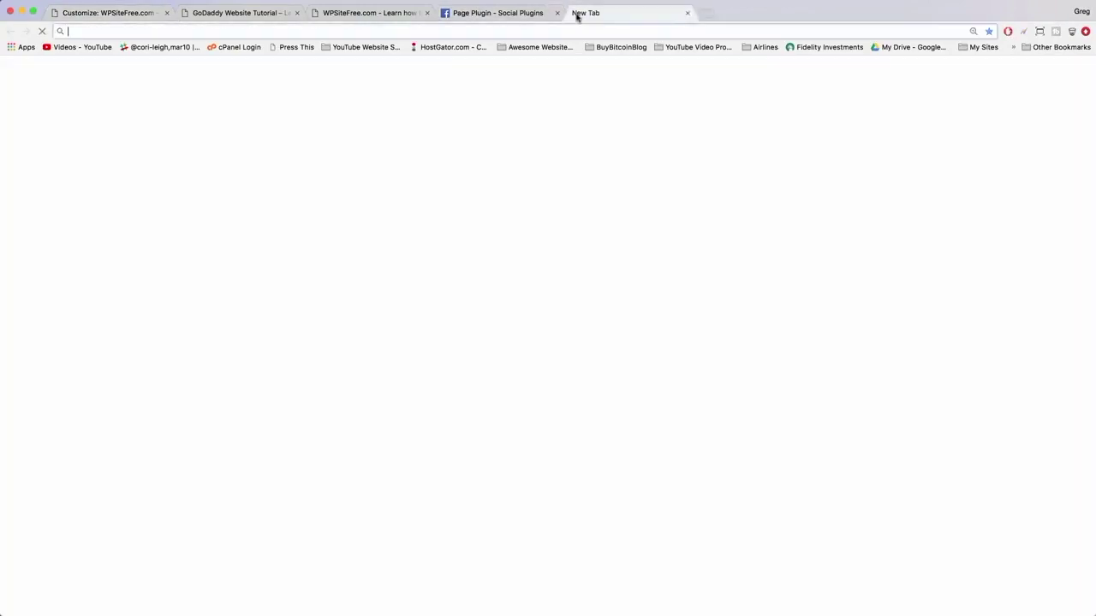
pyautogui.write('facebook.com')
pyautogui.click(555, 13)
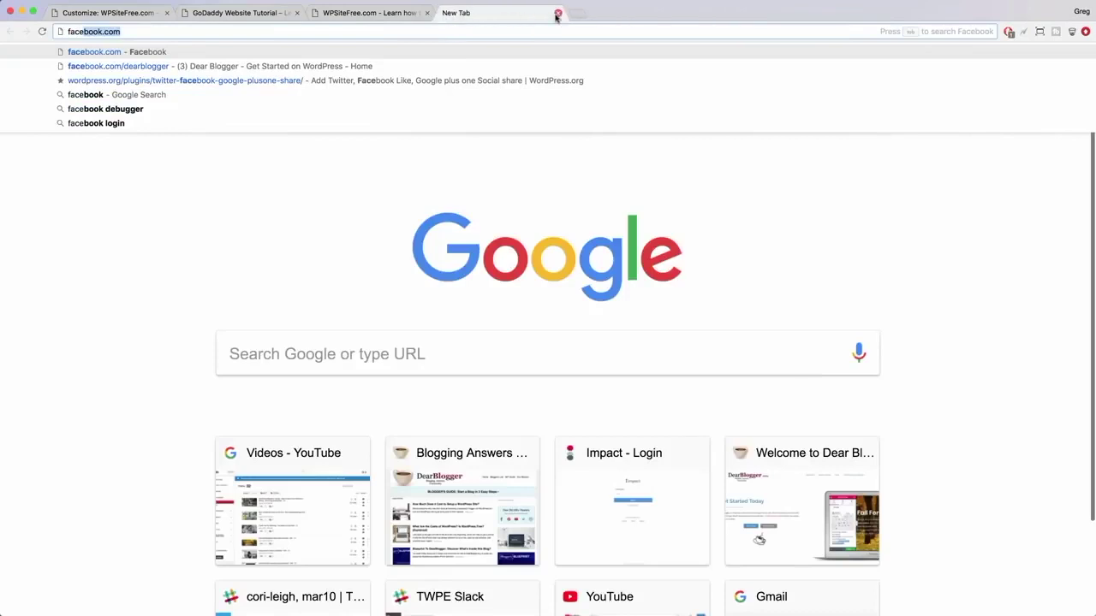
pyautogui.click(205, 27)
pyautogui.write('/dea')
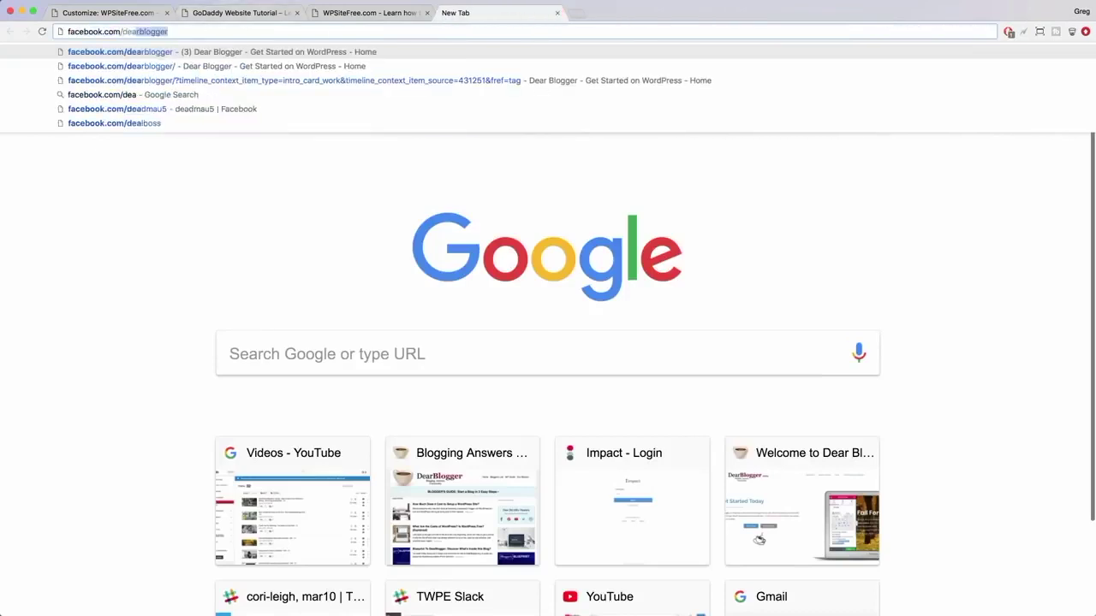
pyautogui.press('Return')
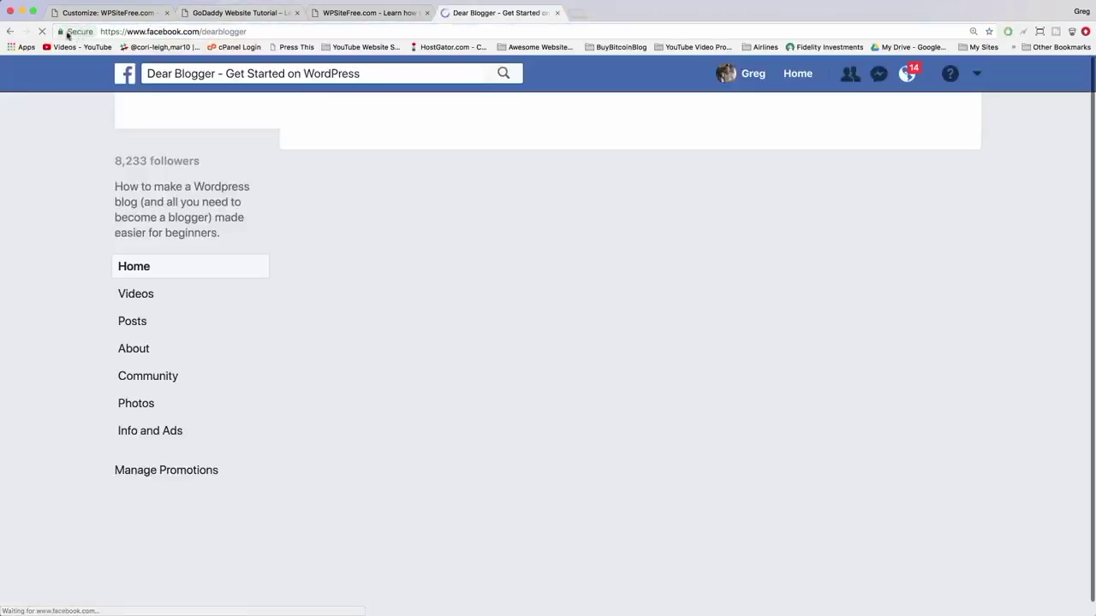
pyautogui.rightClick(150, 32)
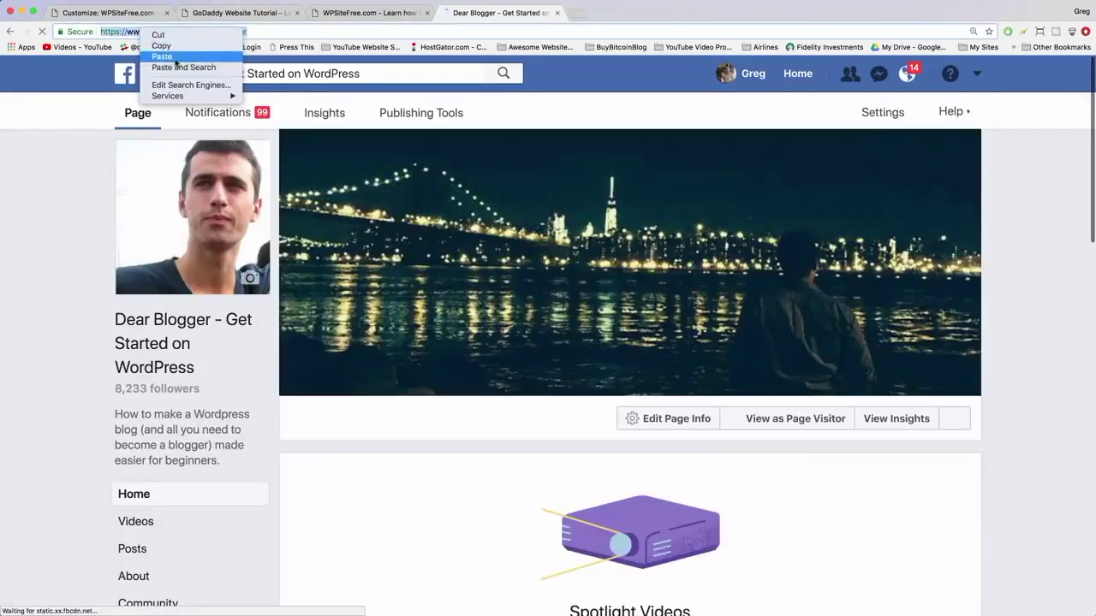
pyautogui.click(164, 45)
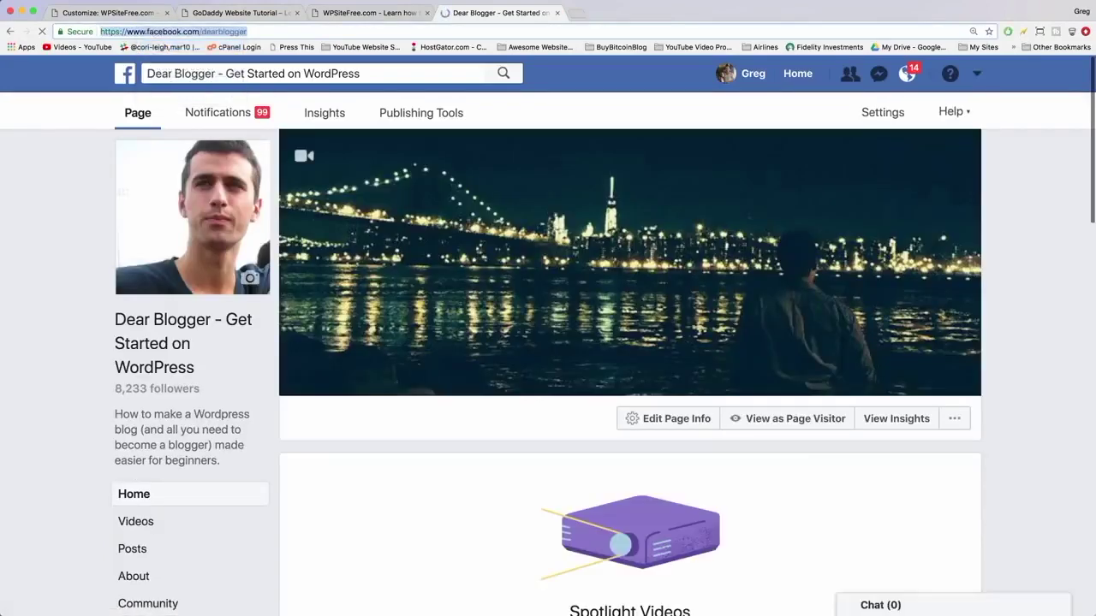
pyautogui.scroll(-3, 537, 284)
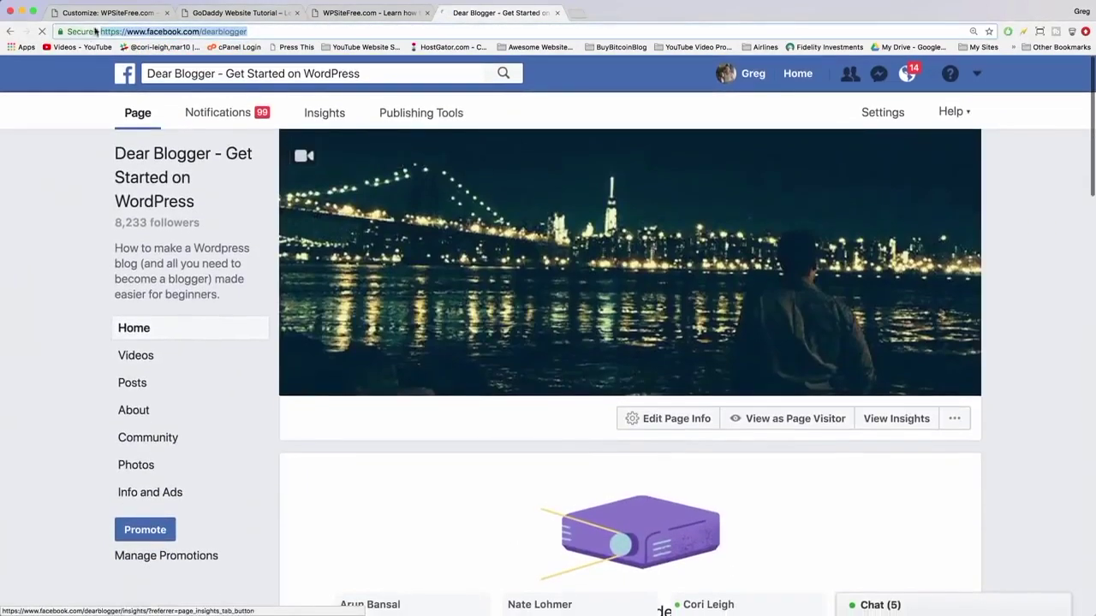
pyautogui.click(121, 13)
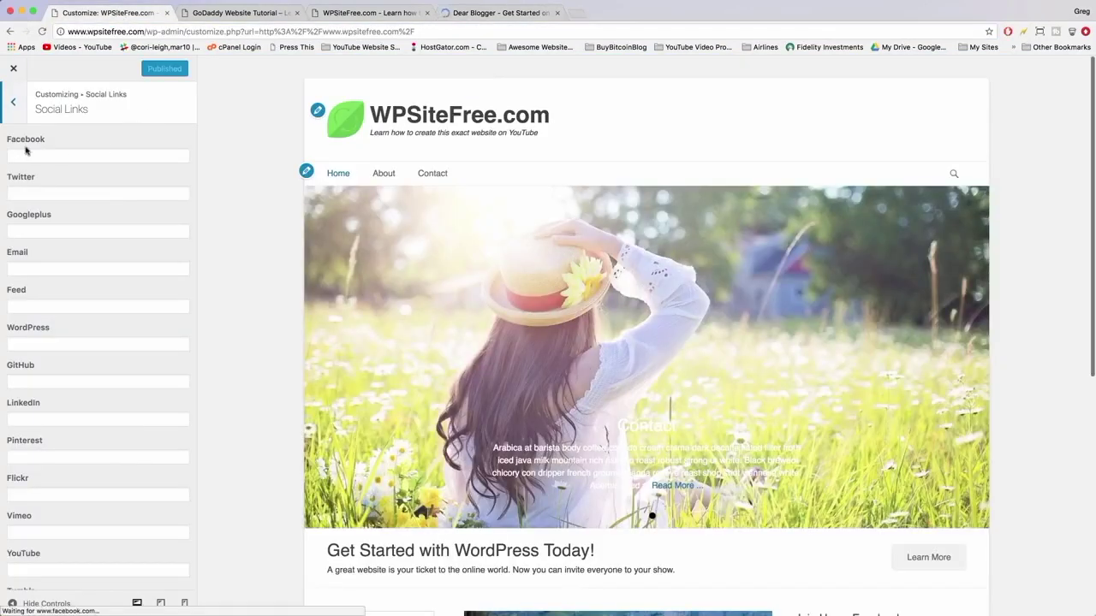
pyautogui.click(27, 152)
pyautogui.rightClick(29, 153)
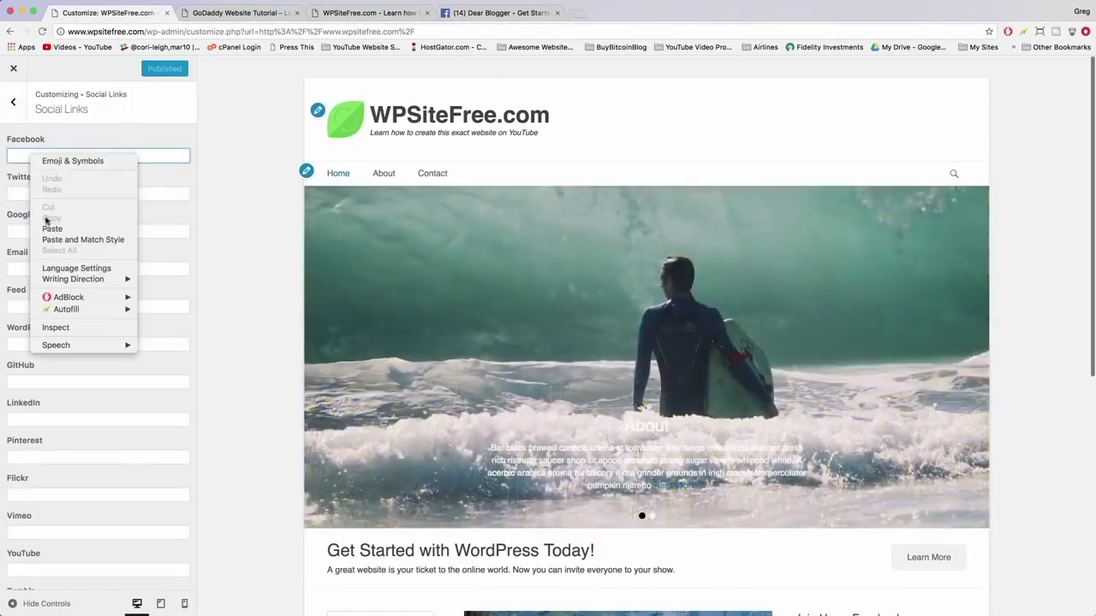
pyautogui.click(51, 227)
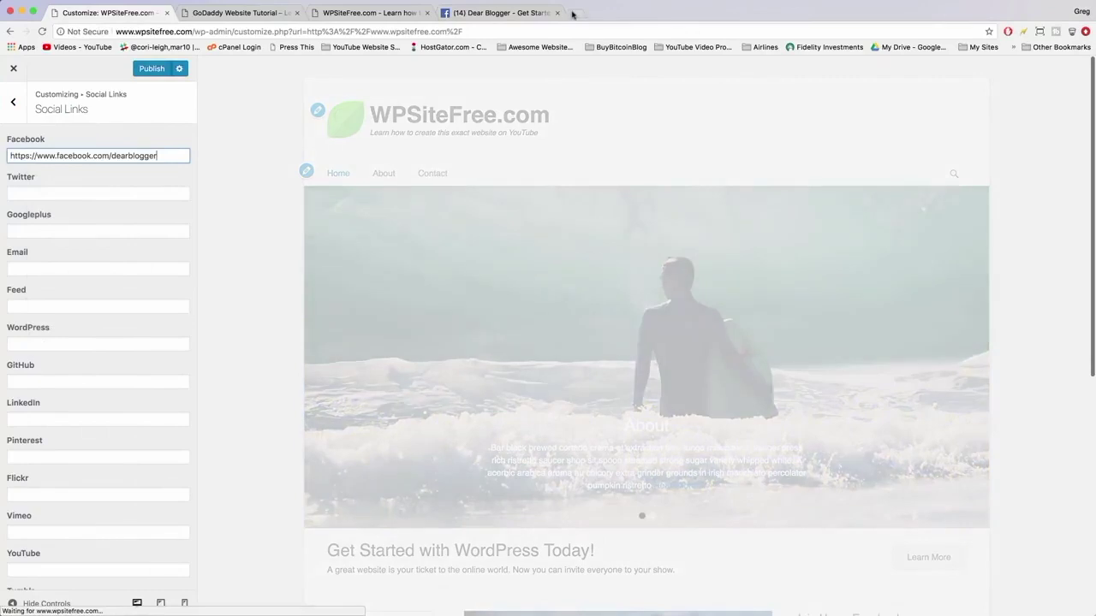
# Step: Copy the Twitter profile URL from twitter.com and paste it into the Twitter field
pyautogui.click(573, 14)
pyautogui.write('twitter.com/')
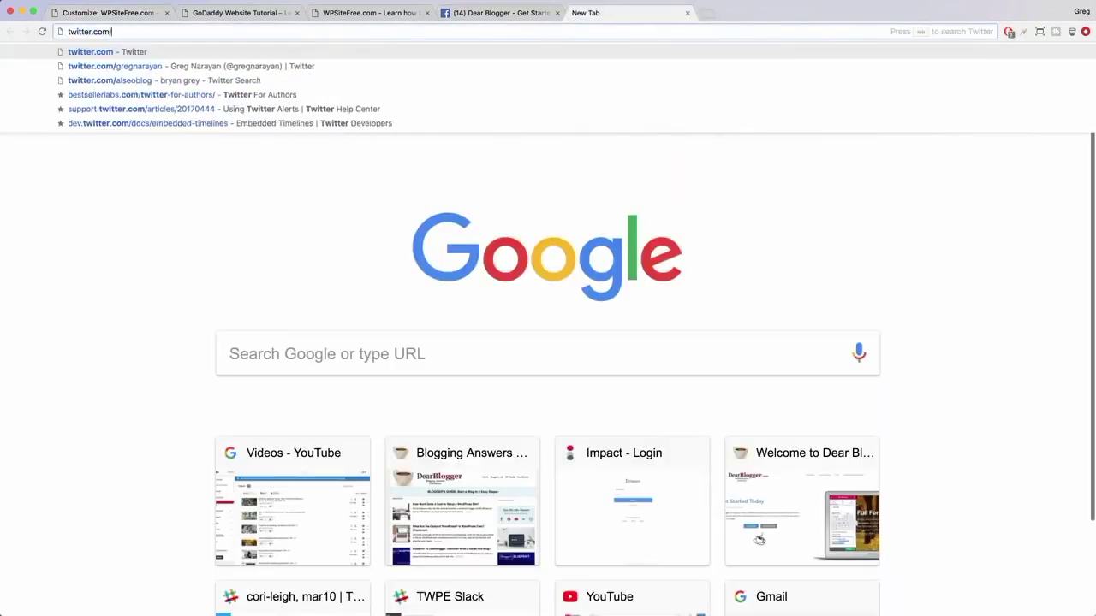
pyautogui.press('Down')
pyautogui.press('Return')
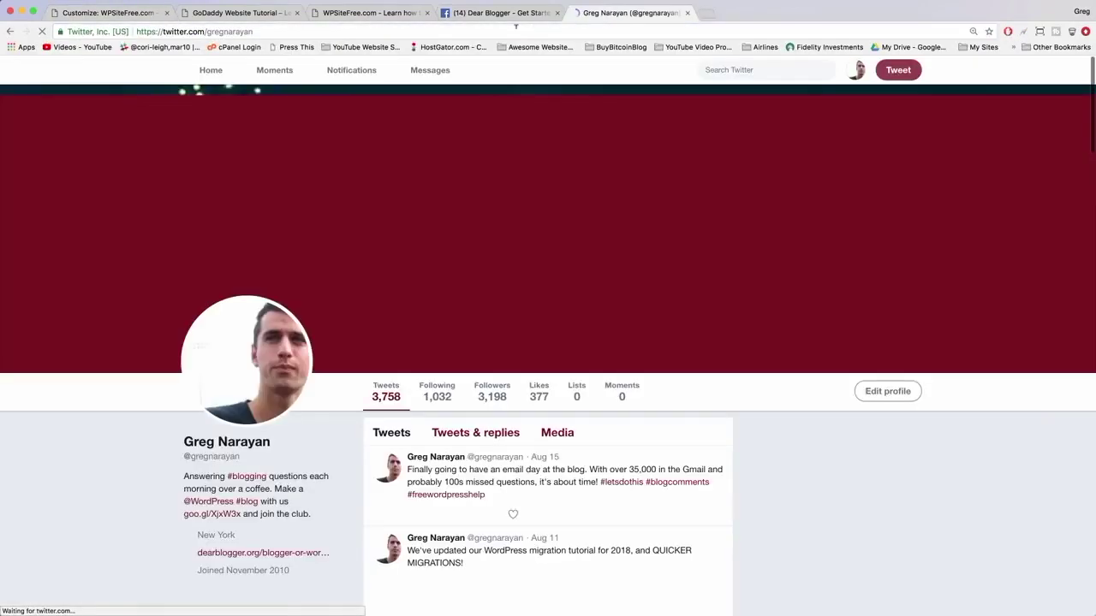
pyautogui.click(176, 34)
pyautogui.rightClick(185, 32)
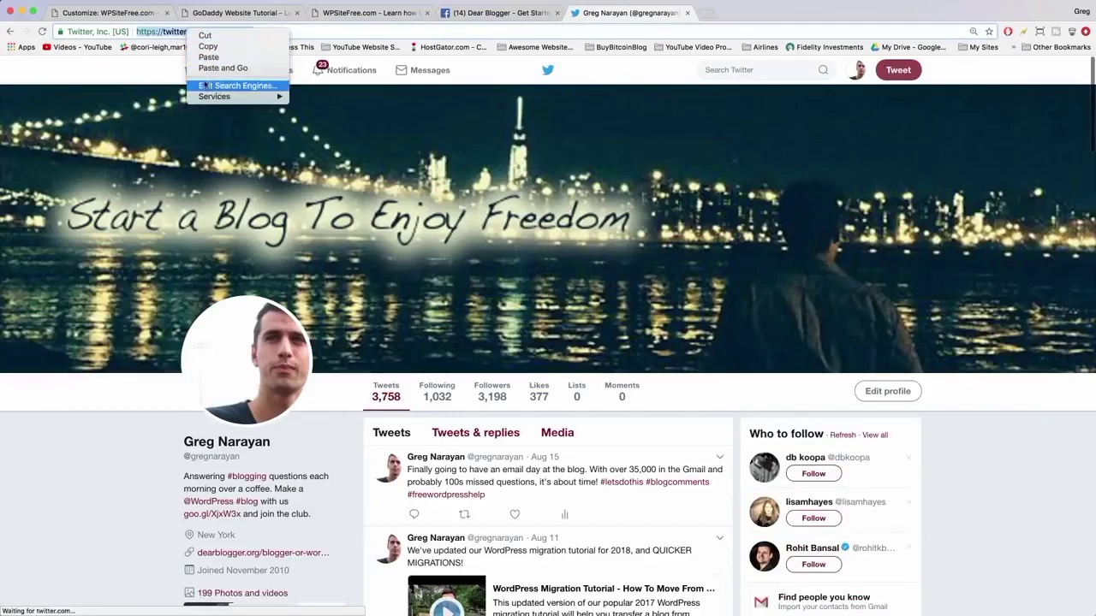
pyautogui.click(199, 49)
pyautogui.click(111, 13)
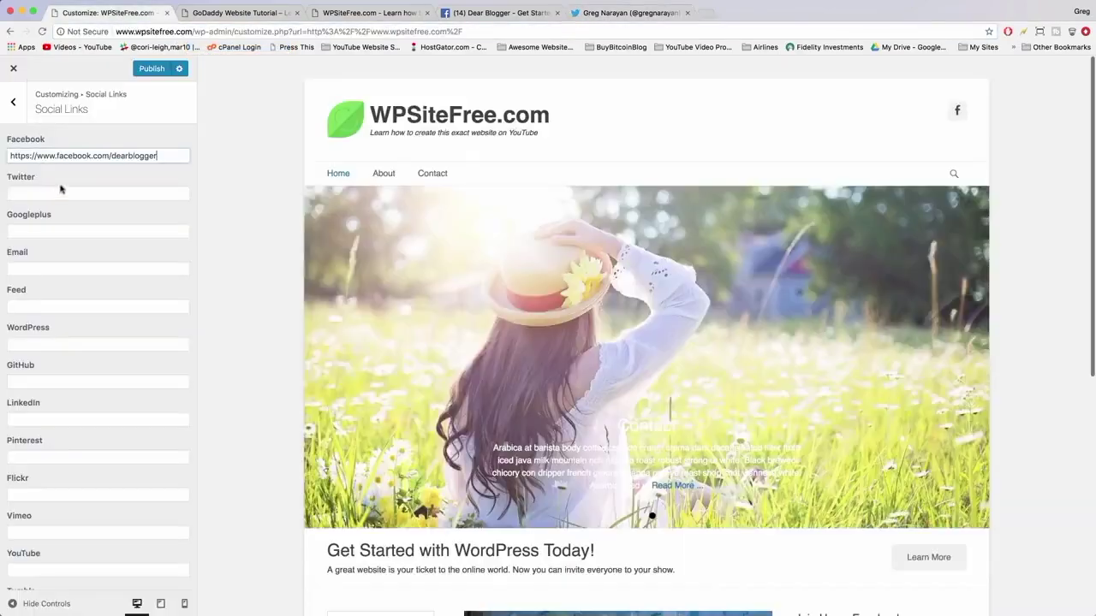
pyautogui.click(25, 190)
pyautogui.rightClick(25, 192)
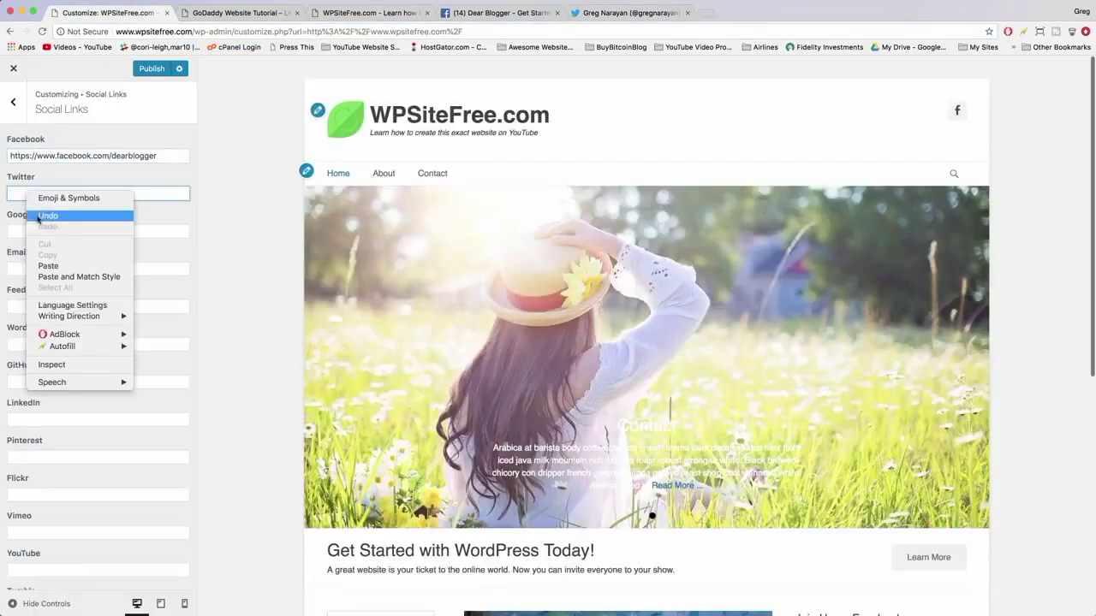
pyautogui.click(50, 266)
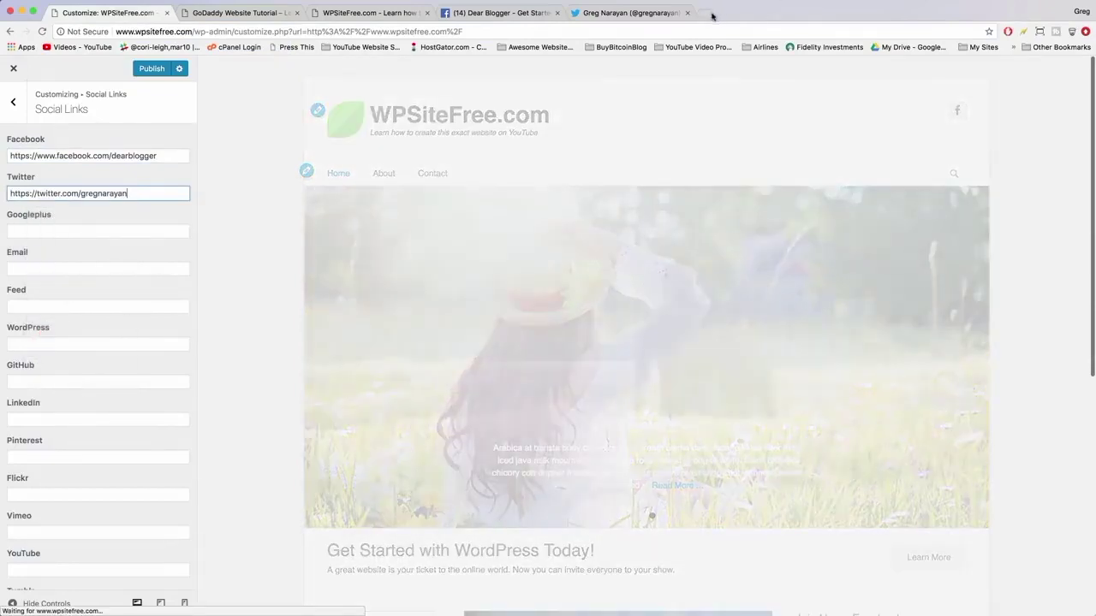
# Step: Search for the blog owner's Google+ profile and paste its URL into the Googleplus field
pyautogui.click(709, 13)
pyautogui.write('gooogl')
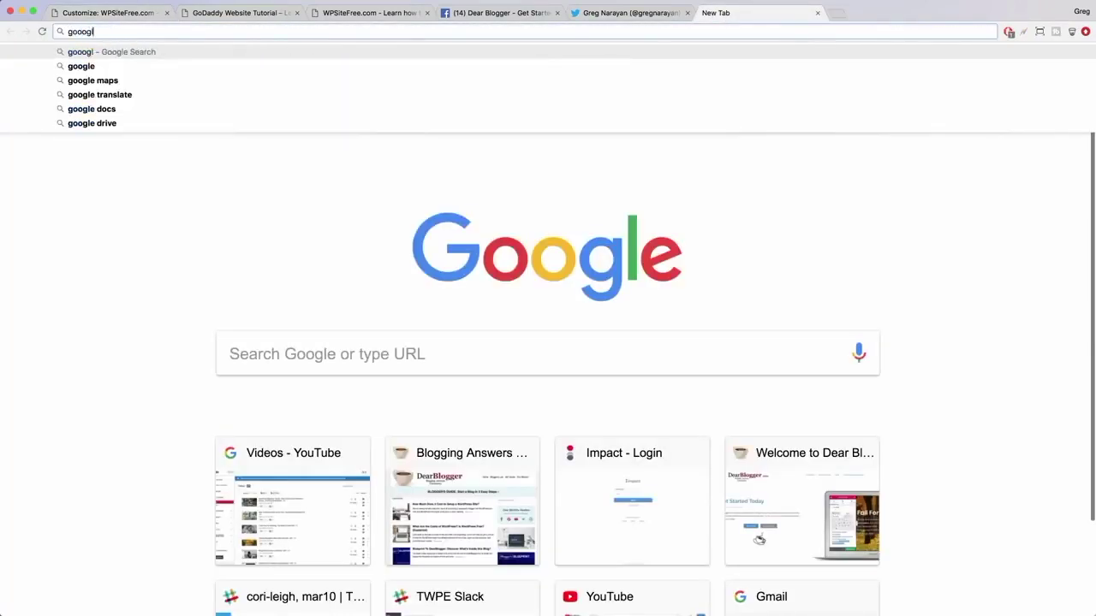
pyautogui.write('e plus greg narayan')
pyautogui.press('Return')
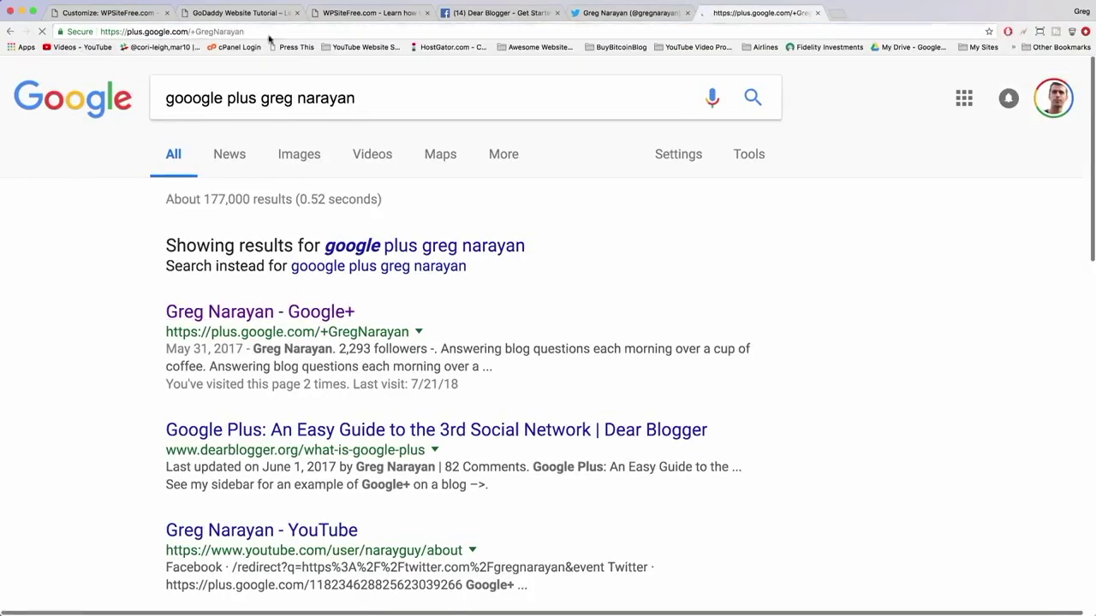
pyautogui.click(188, 31)
pyautogui.rightClick(173, 29)
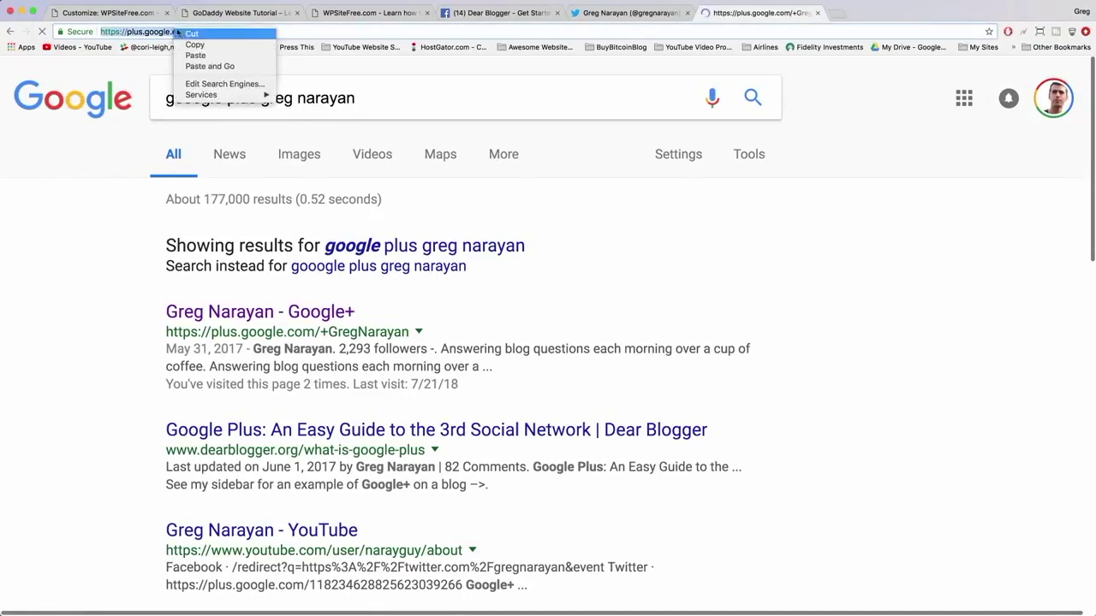
pyautogui.click(193, 49)
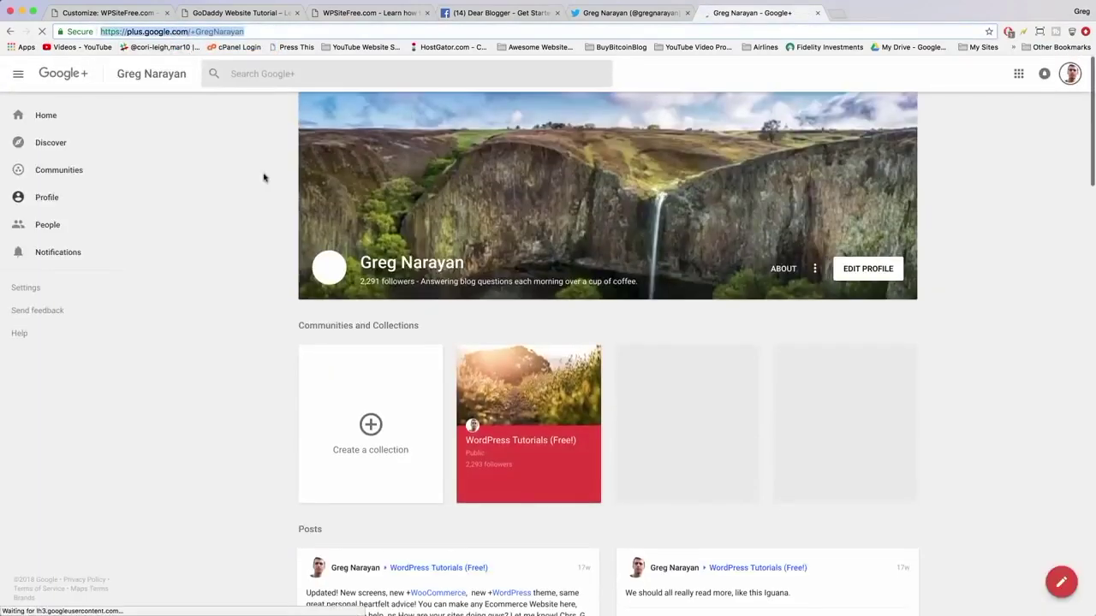
pyautogui.click(111, 14)
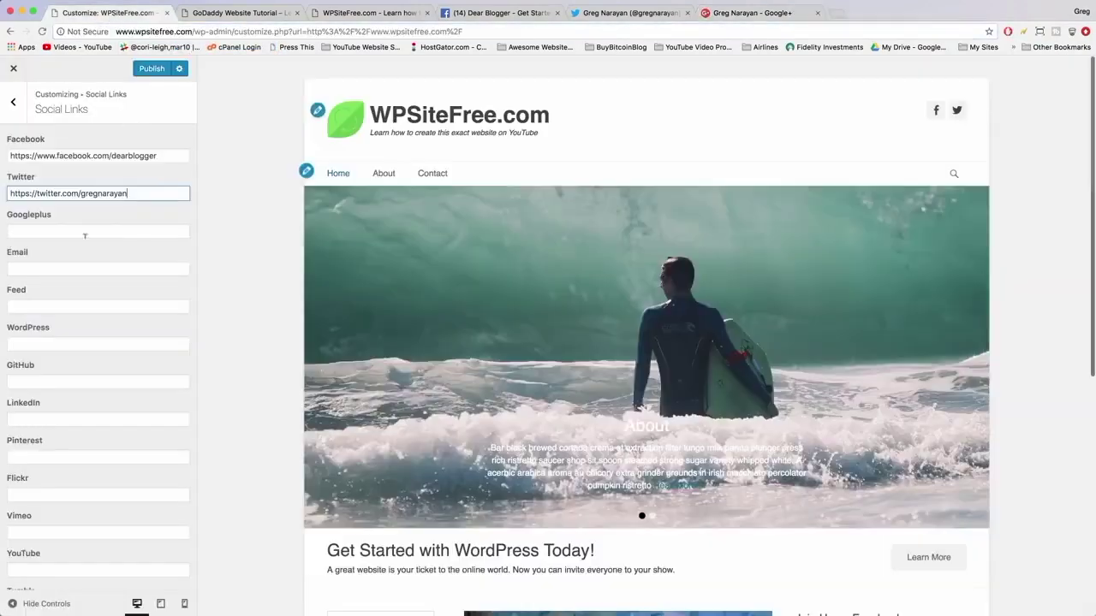
pyautogui.rightClick(37, 231)
pyautogui.click(65, 308)
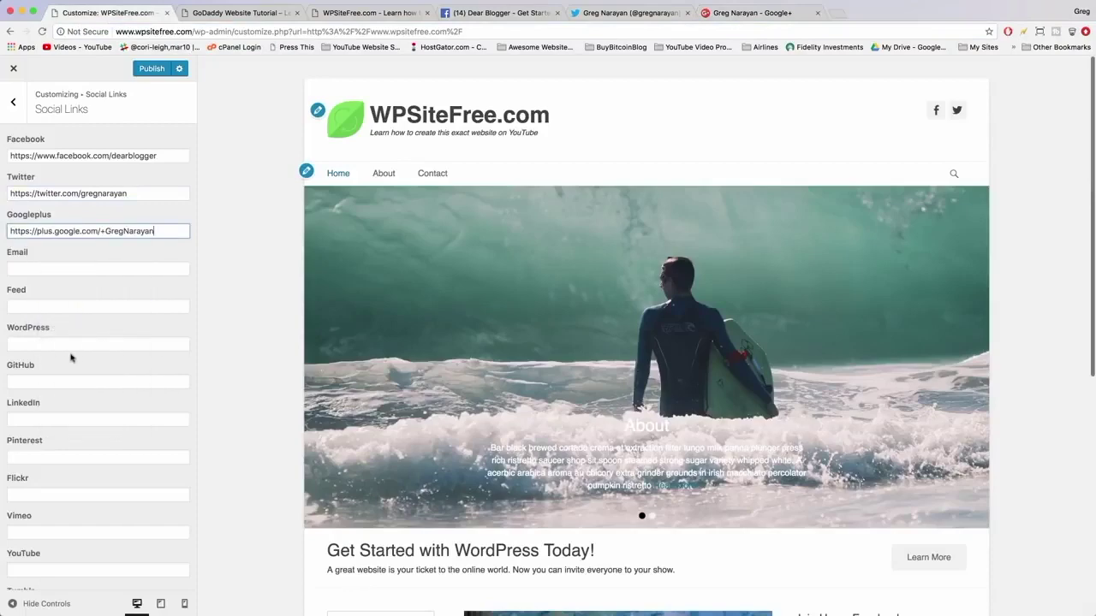
pyautogui.scroll(-2, 80, 434)
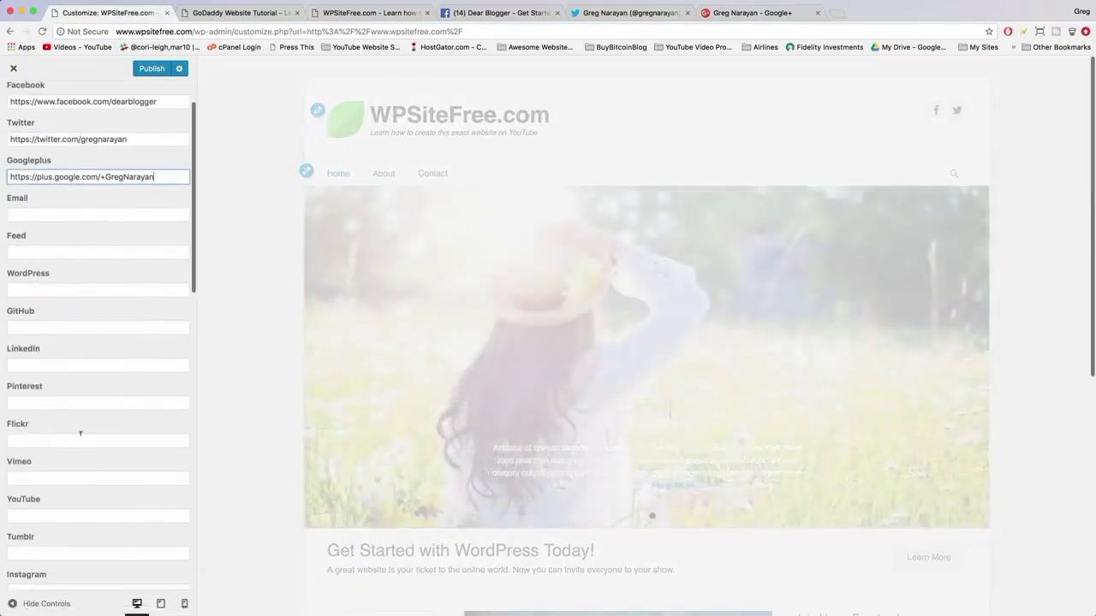
# Step: Open the YouTube channel page in a new tab and copy its URL
pyautogui.press('super+t')
pyautogui.write('youtube.com')
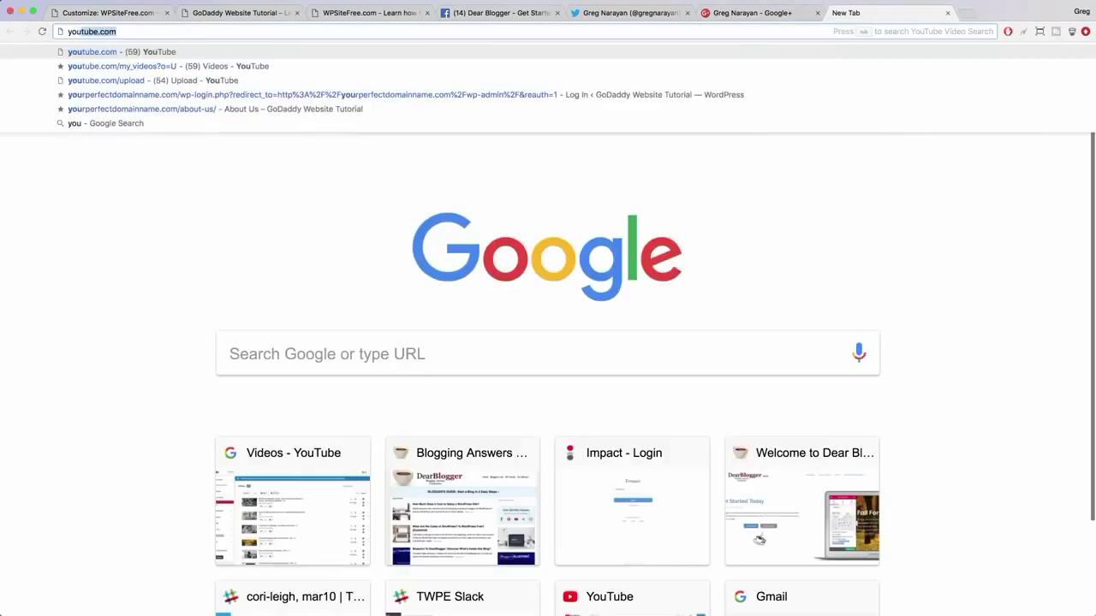
pyautogui.press('Right')
pyautogui.write('/narayguy')
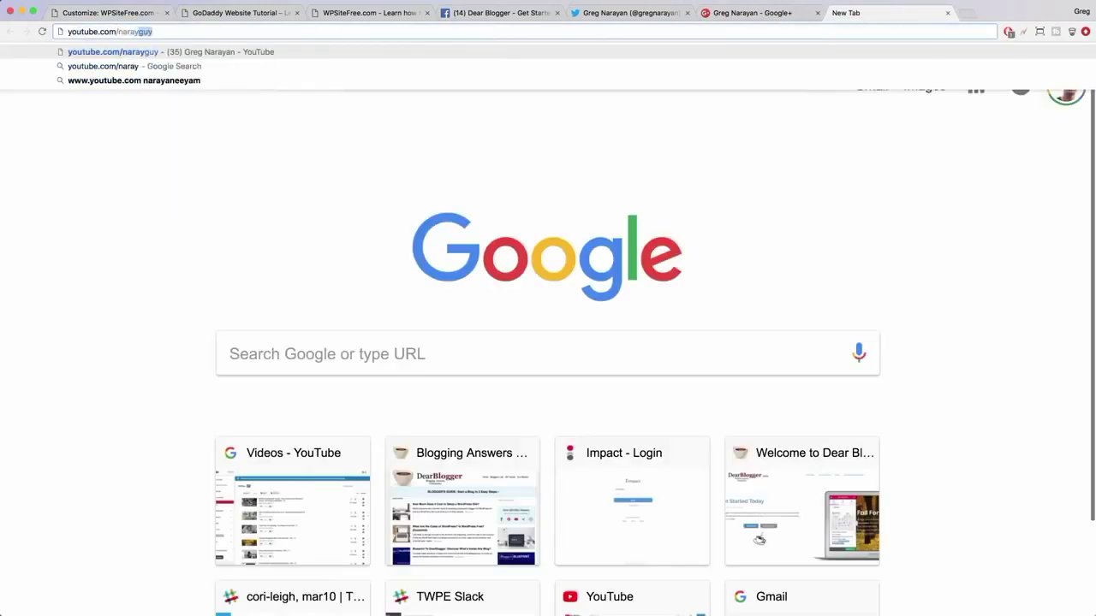
pyautogui.press('Return')
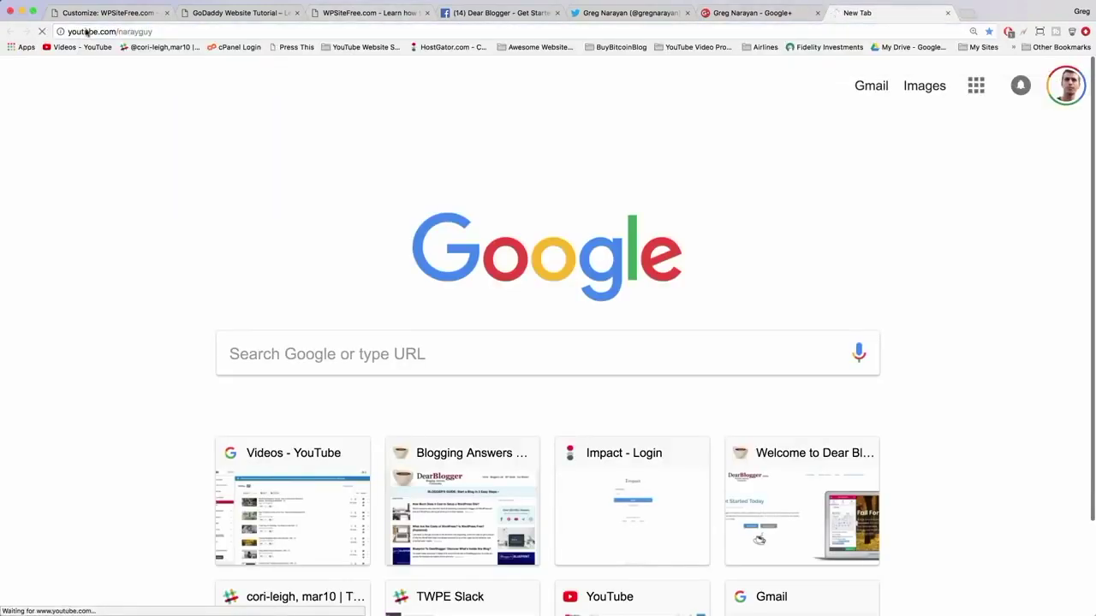
pyautogui.click(87, 32)
pyautogui.click(139, 32)
pyautogui.rightClick(142, 30)
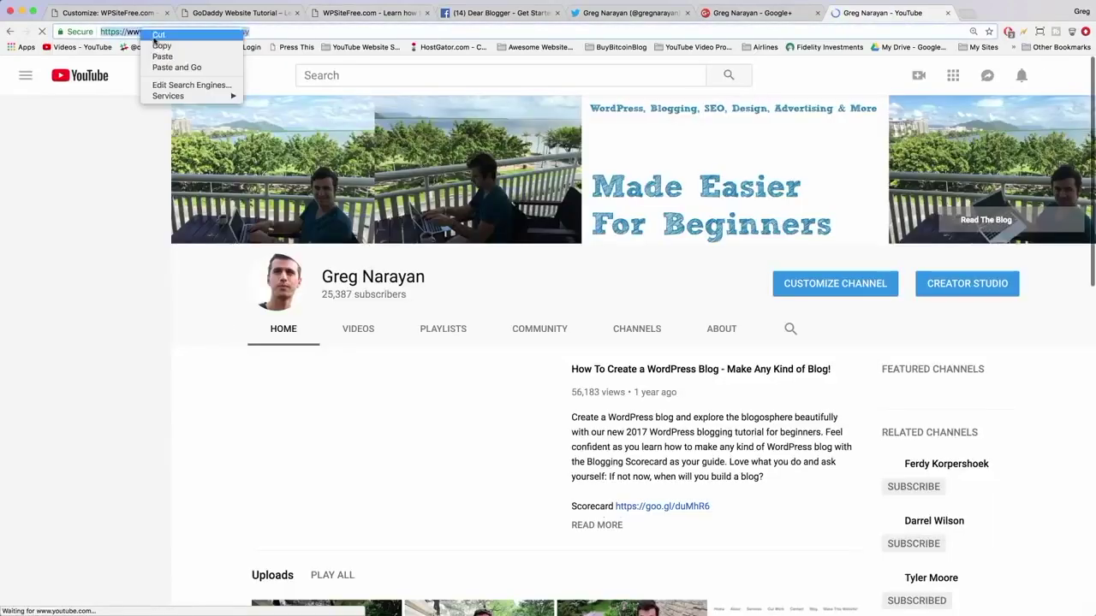
pyautogui.click(162, 44)
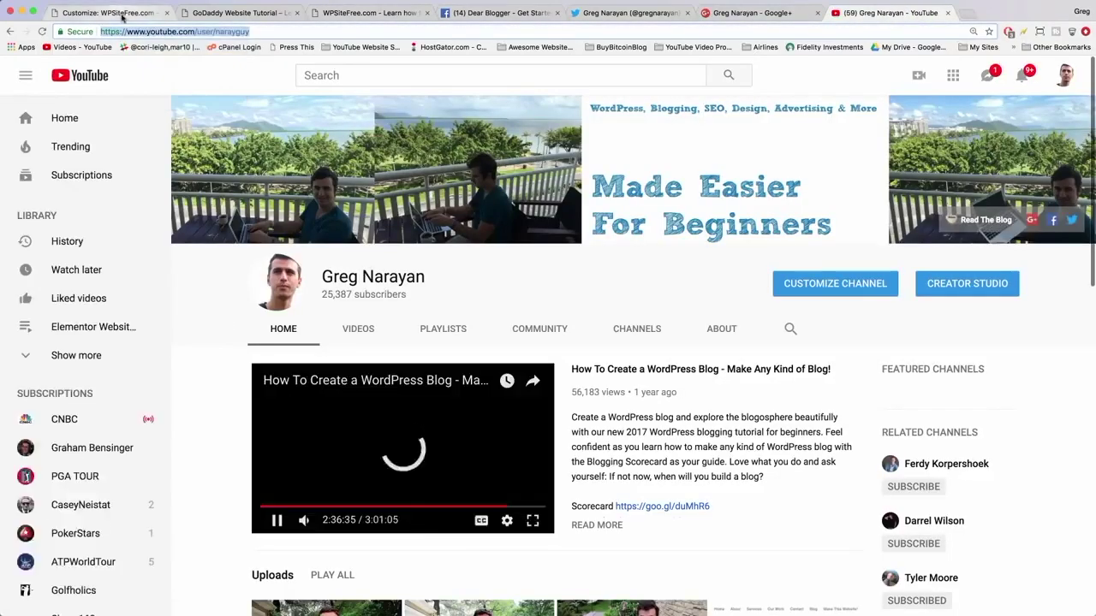
# Step: Paste the YouTube channel URL into the Customizer's YouTube Social Links field
pyautogui.click(123, 16)
pyautogui.scroll(-2, 73, 431)
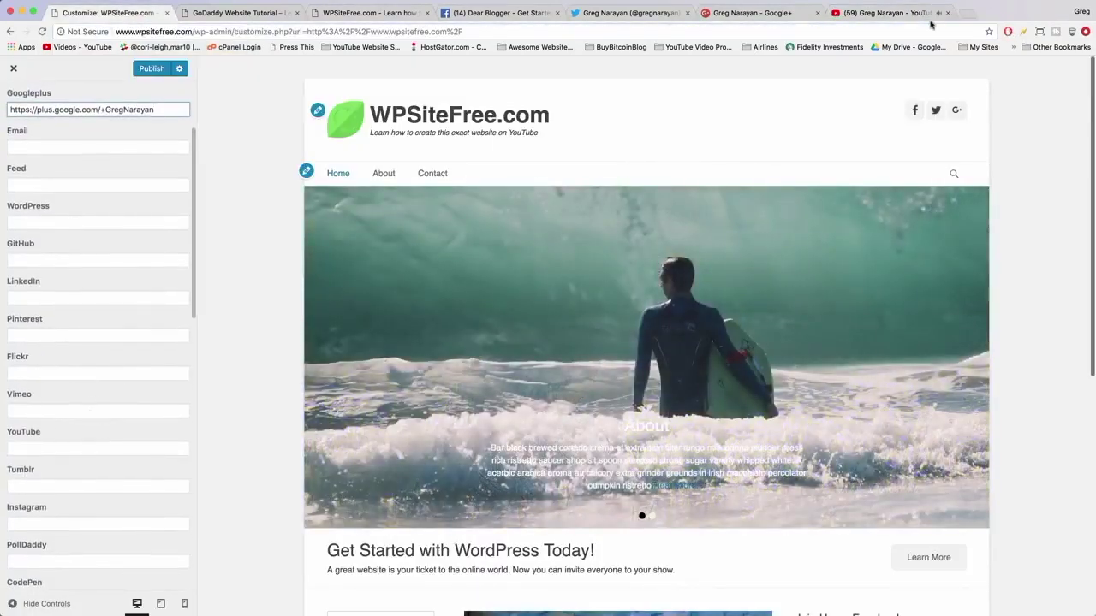
pyautogui.rightClick(21, 447)
pyautogui.click(34, 517)
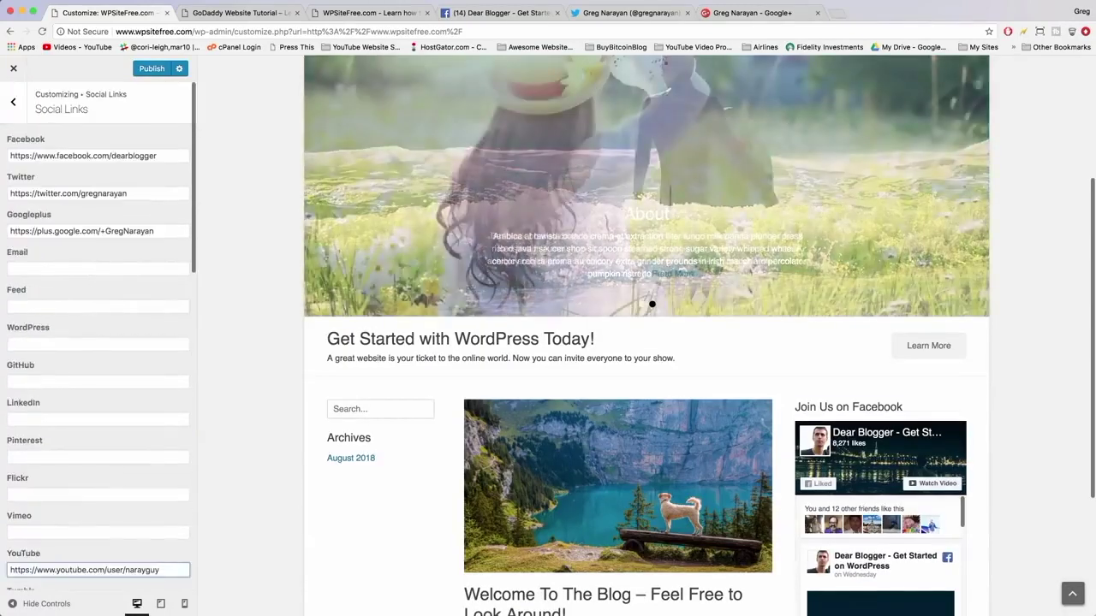
# Step: Open the Instagram profile page in a new tab and copy its URL
pyautogui.click(832, 18)
pyautogui.write('inst')
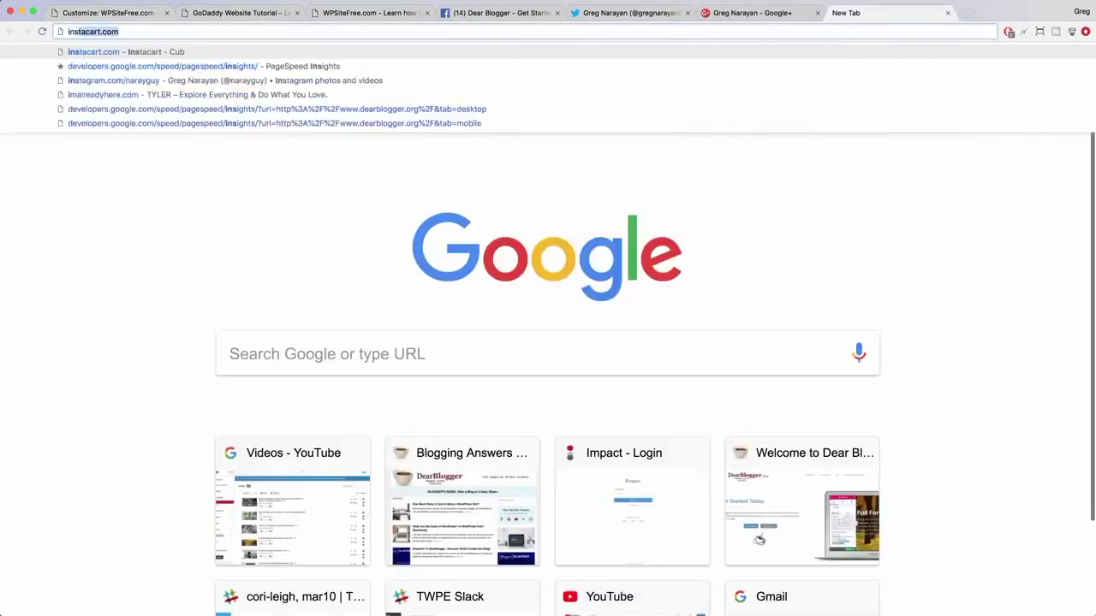
pyautogui.write('agram.com')
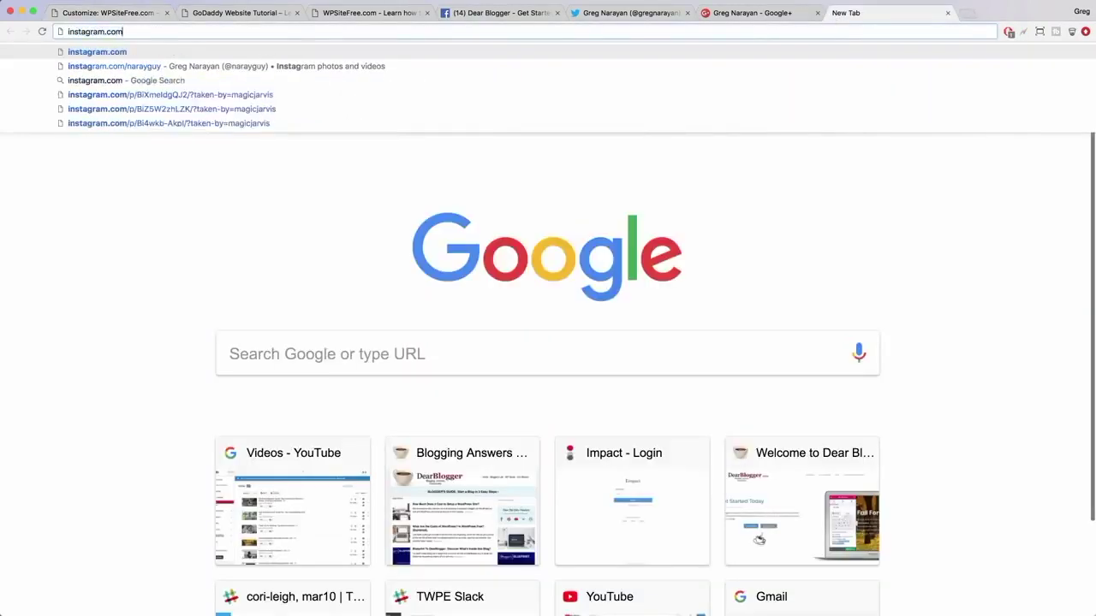
pyautogui.write('/narayguy')
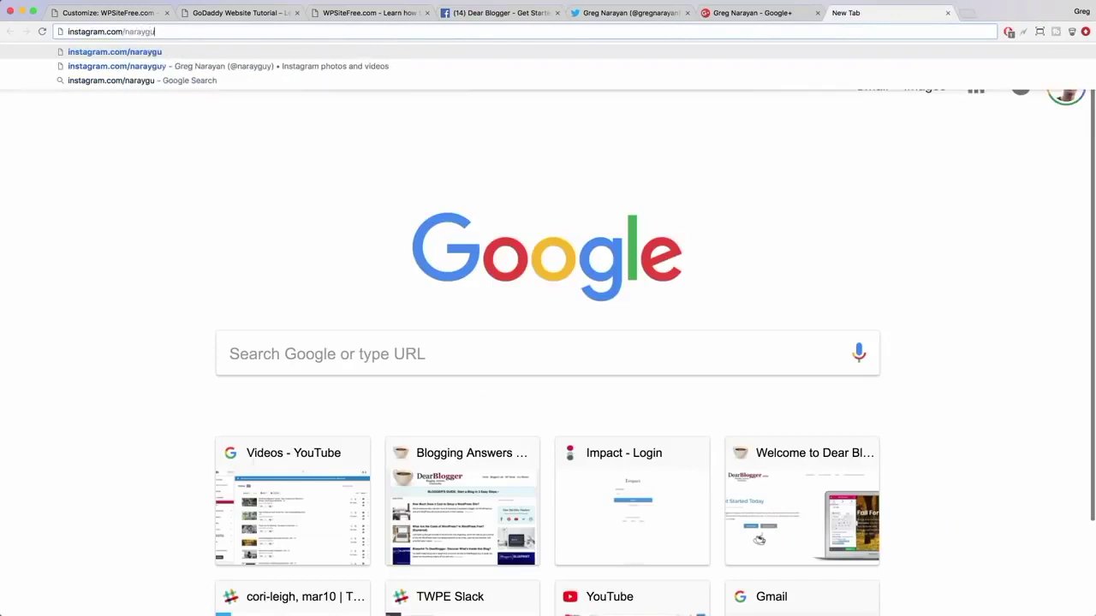
pyautogui.press('Return')
pyautogui.click(154, 32)
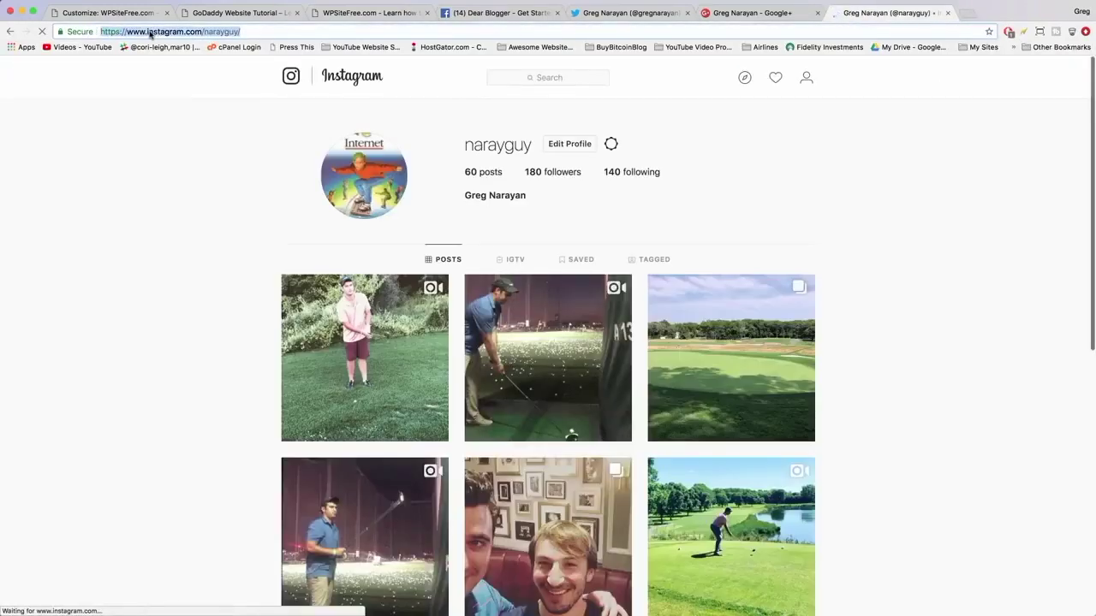
pyautogui.rightClick(152, 32)
pyautogui.click(171, 47)
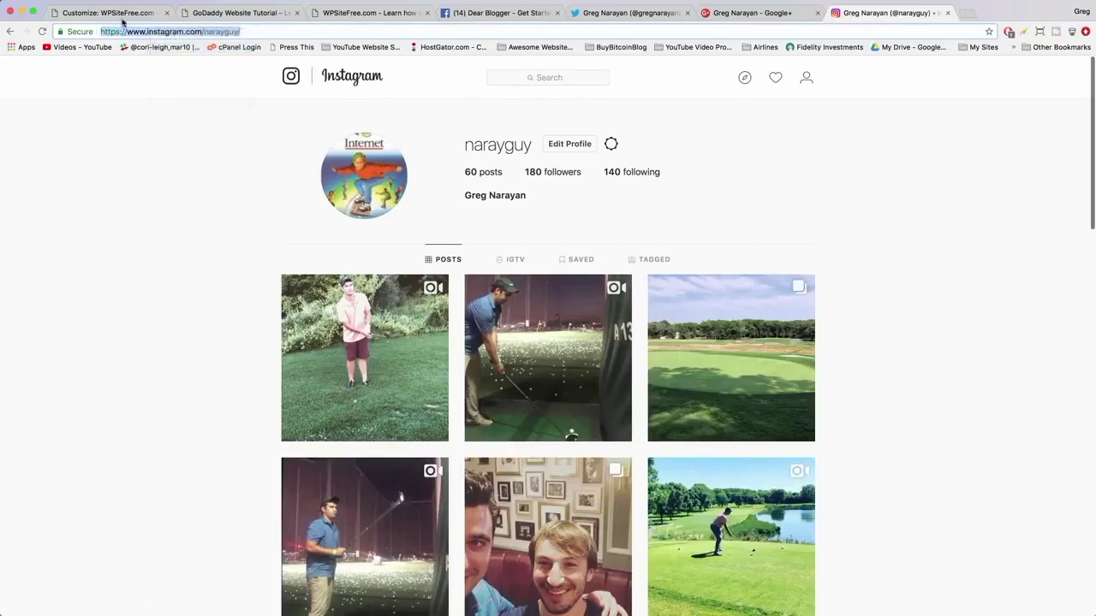
# Step: Paste the Instagram profile URL into the Instagram Social Links field
pyautogui.click(107, 12)
pyautogui.scroll(-5, 71, 454)
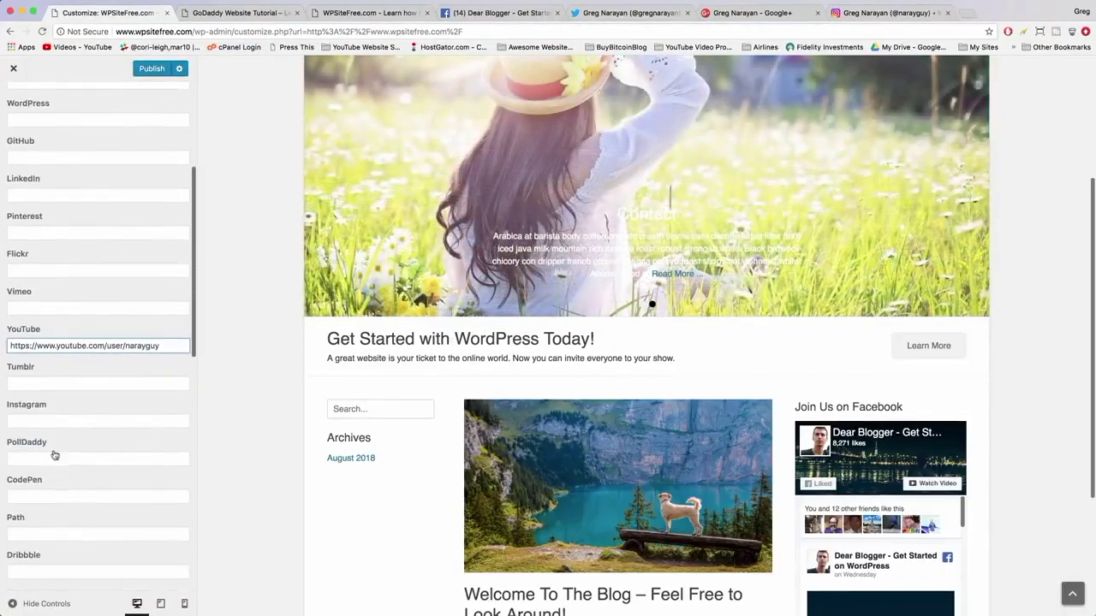
pyautogui.click(35, 419)
pyautogui.rightClick(36, 421)
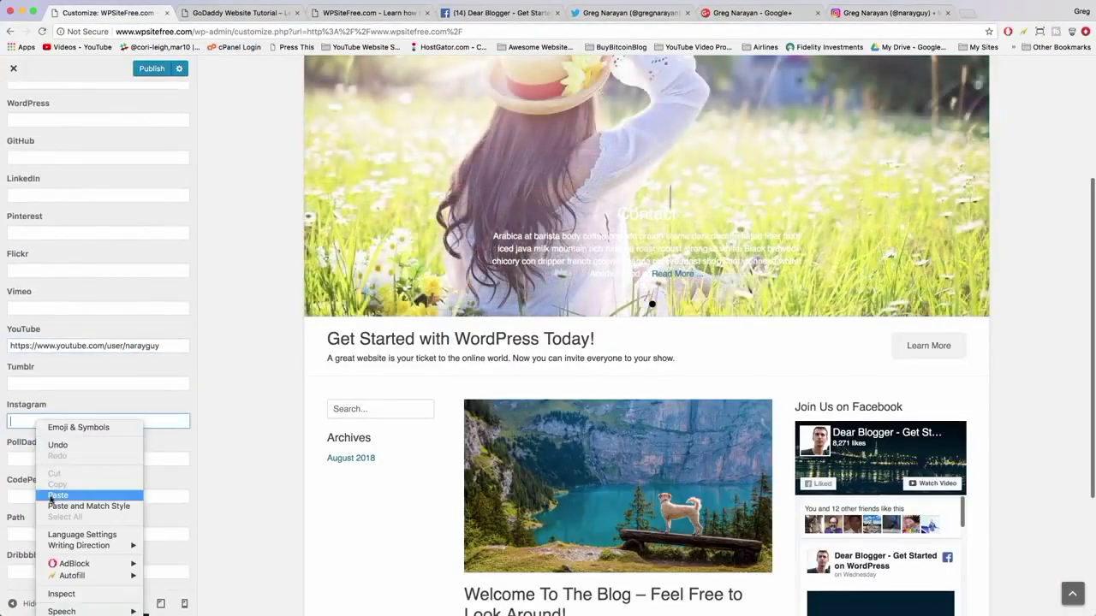
pyautogui.click(52, 495)
pyautogui.press('super+v')
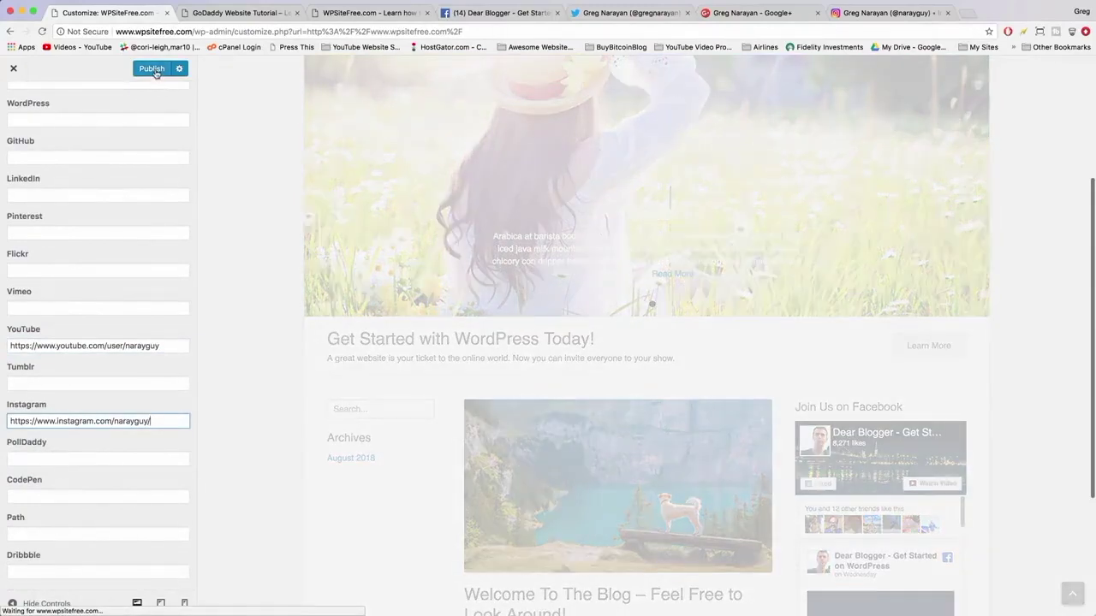
# Step: Publish the updated social links and check the live site
pyautogui.click(154, 70)
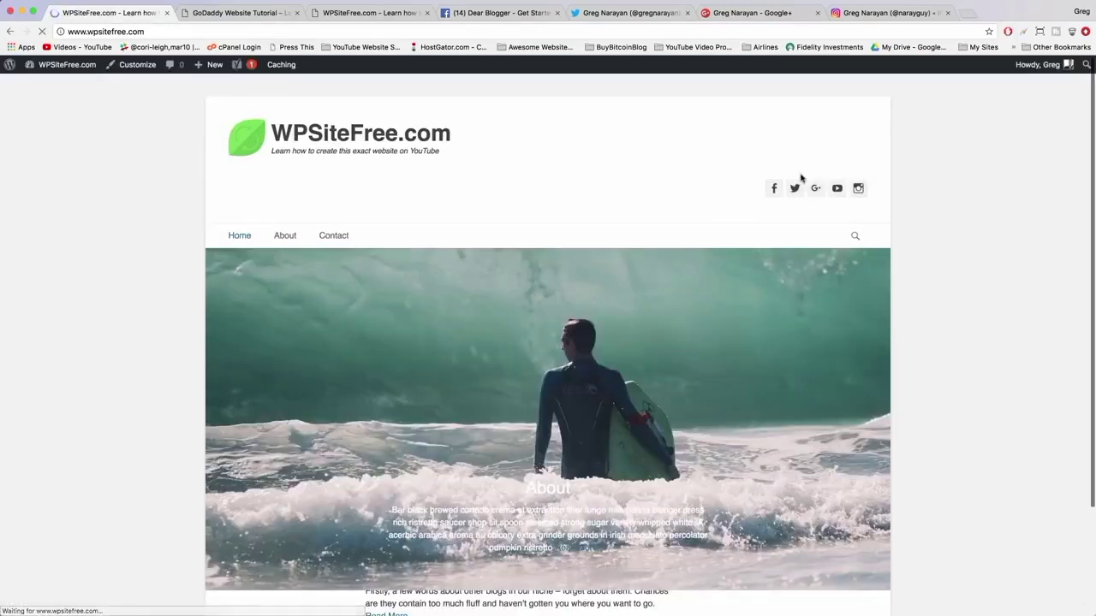
pyautogui.scroll(-3, 553, 157)
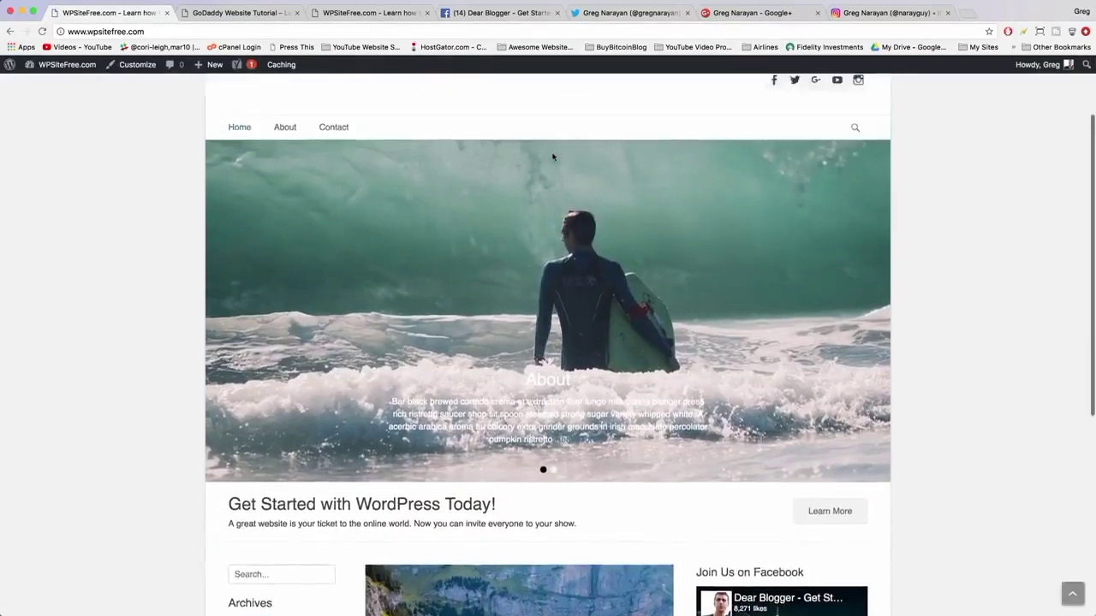
pyautogui.scroll(3, 553, 157)
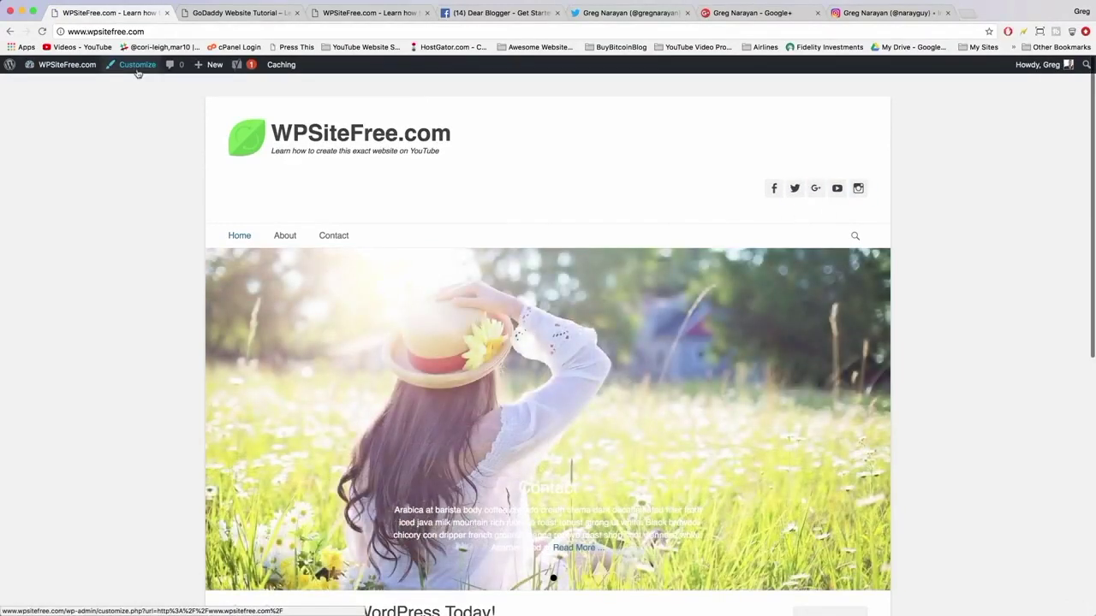
# Step: Reopen the Customizer's Social Links section to confirm all five URLs are saved
pyautogui.click(137, 67)
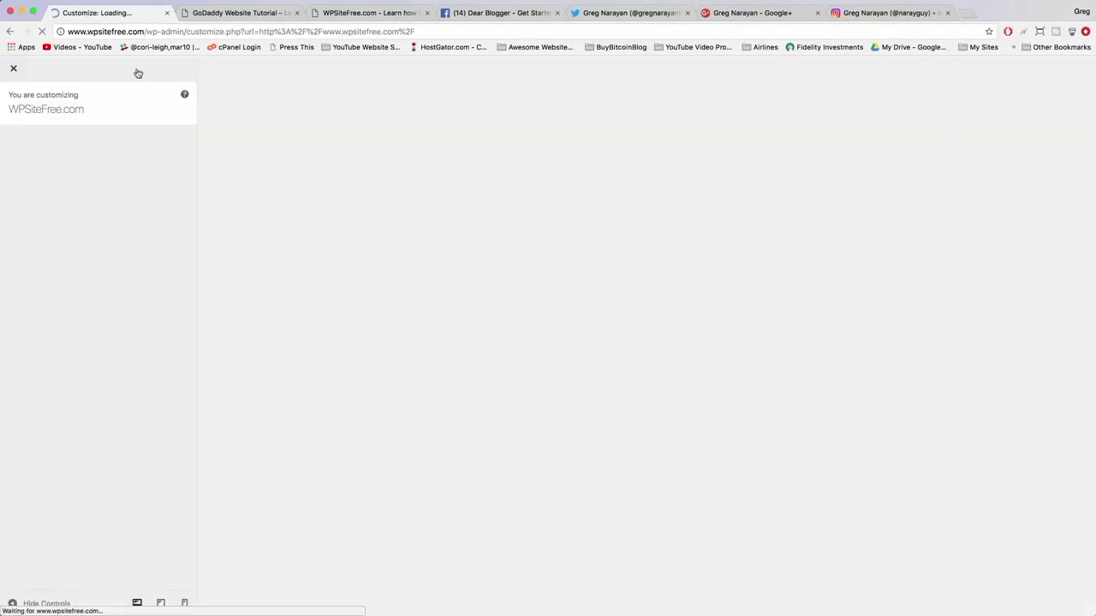
pyautogui.click(100, 488)
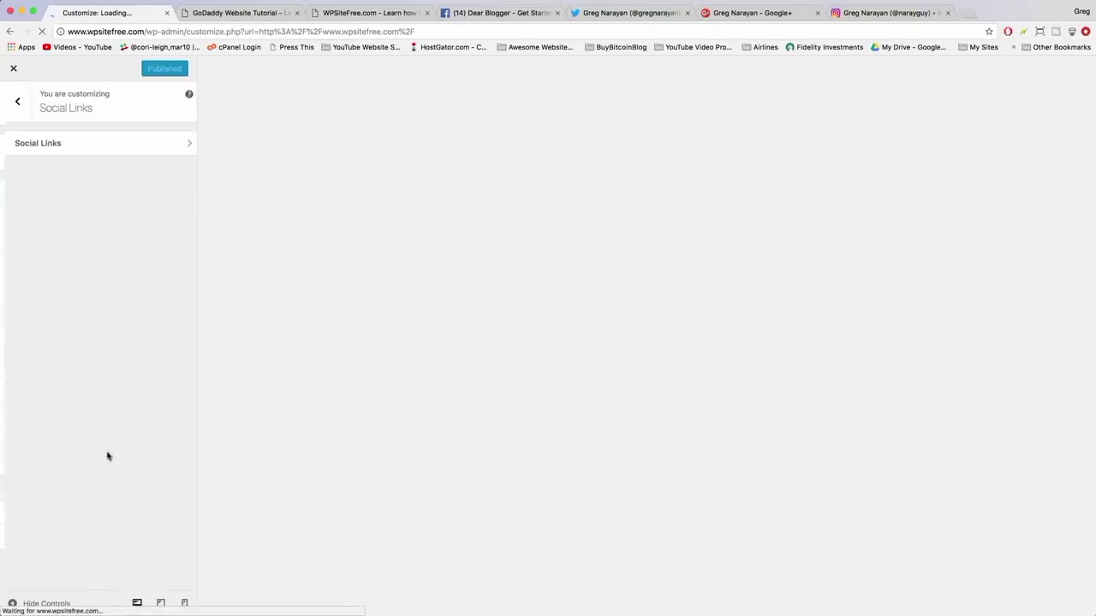
pyautogui.click(89, 154)
pyautogui.scroll(-15, 96, 257)
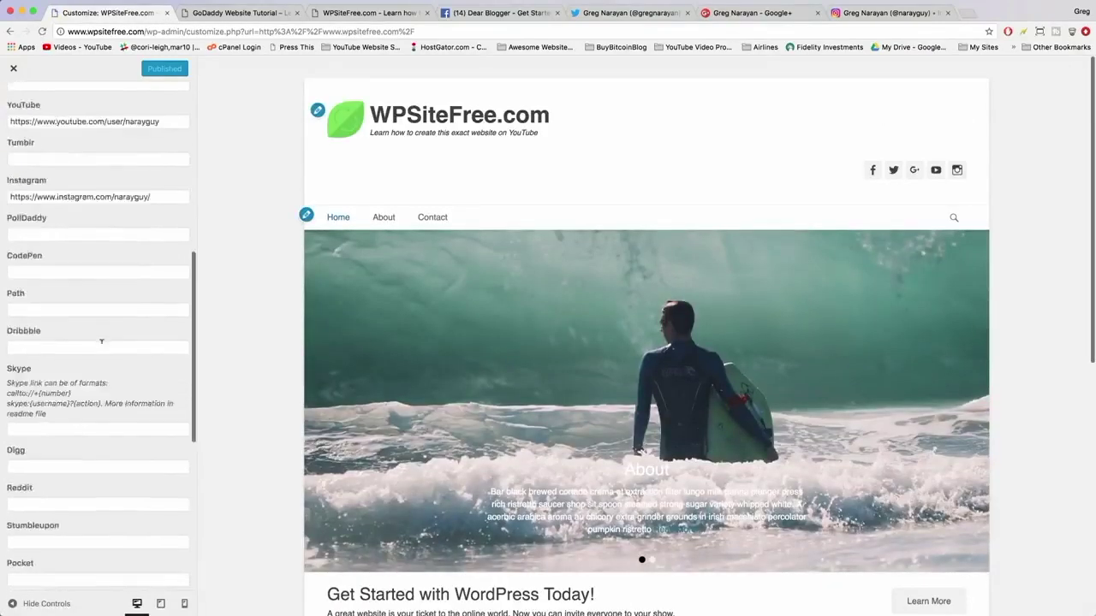
pyautogui.scroll(20, 101, 348)
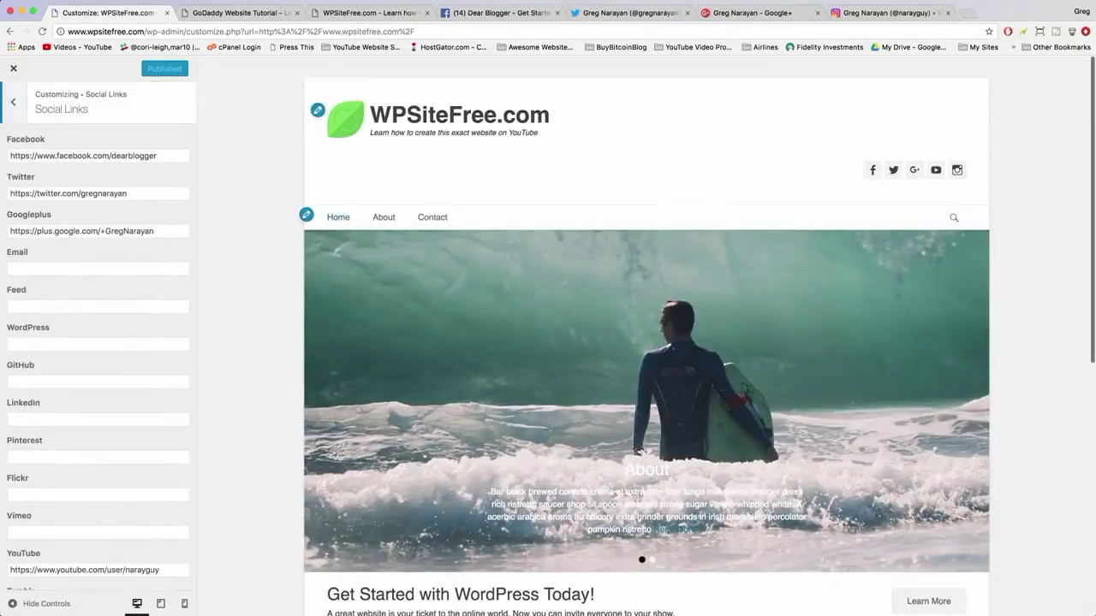
pyautogui.click(12, 102)
pyautogui.click(11, 101)
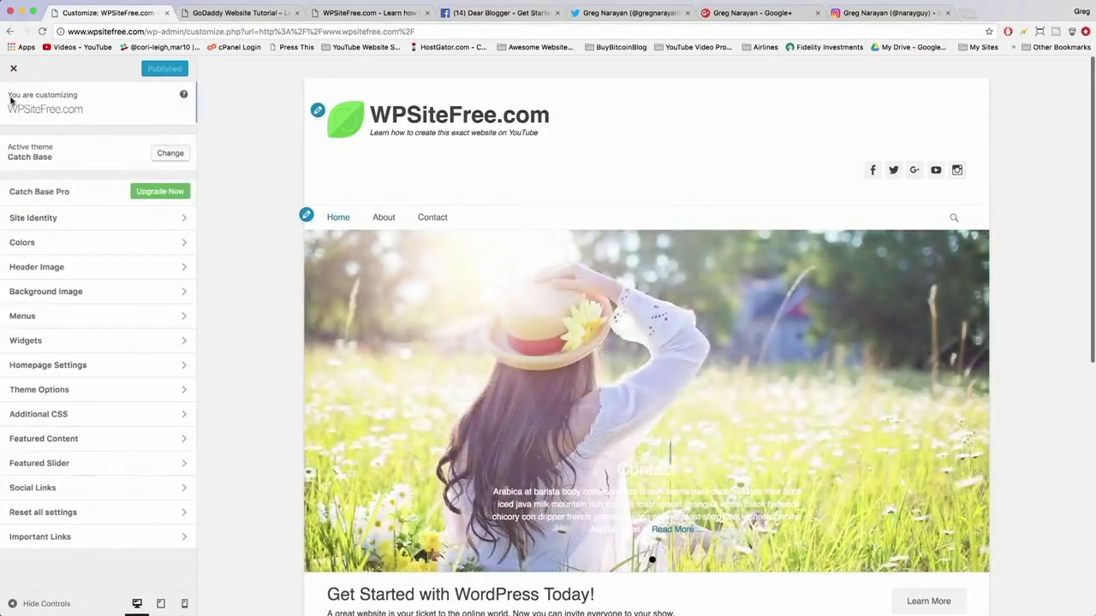
# Step: Close the Customizer and inspect the header's social icons in developer tools
pyautogui.press('Escape')
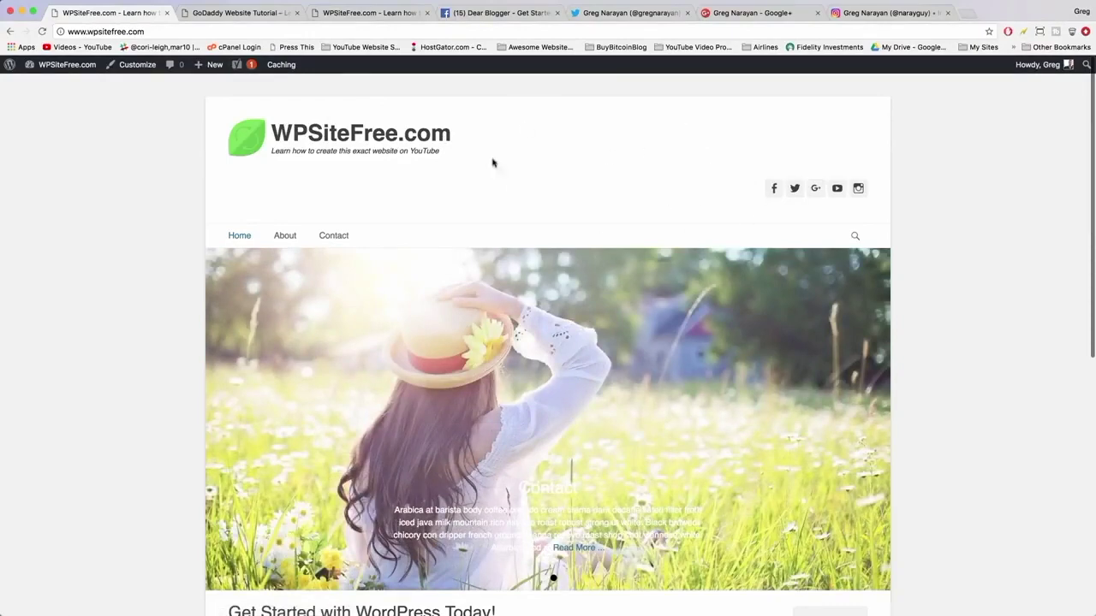
pyautogui.rightClick(722, 189)
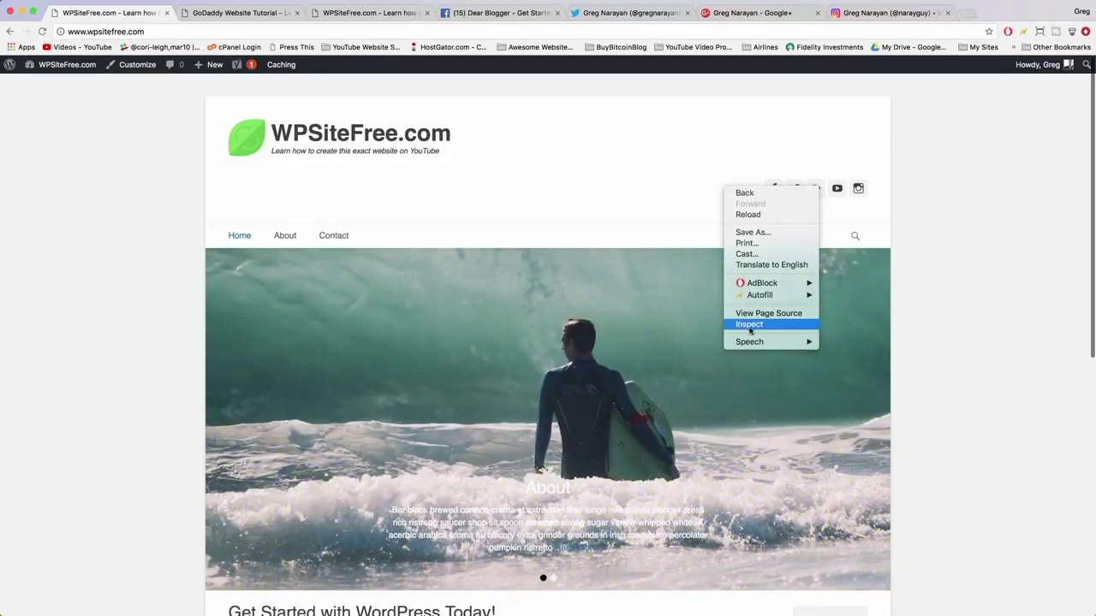
pyautogui.click(749, 324)
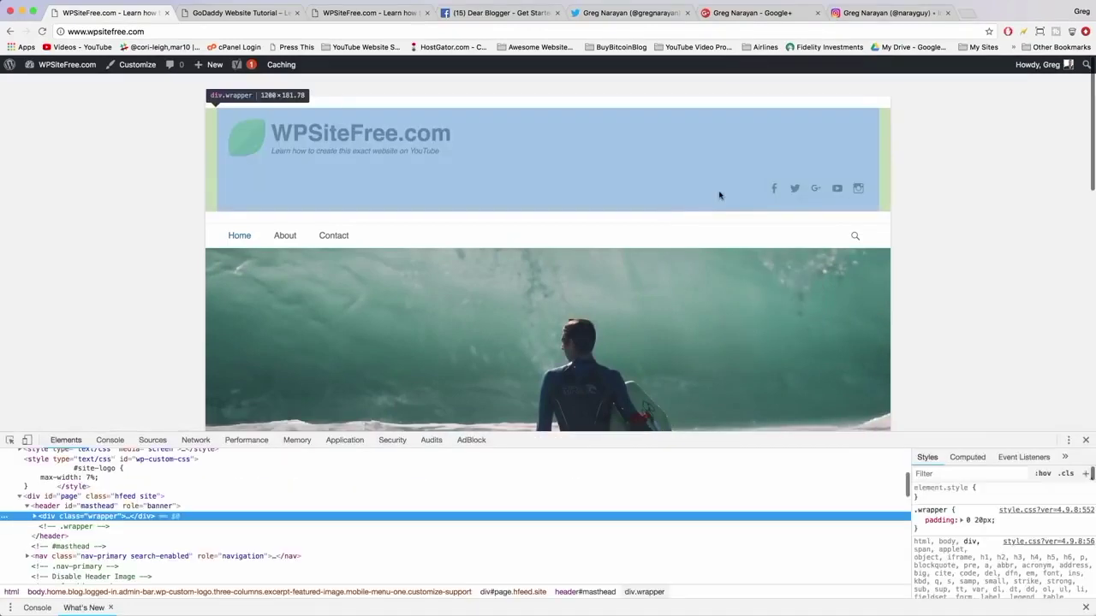
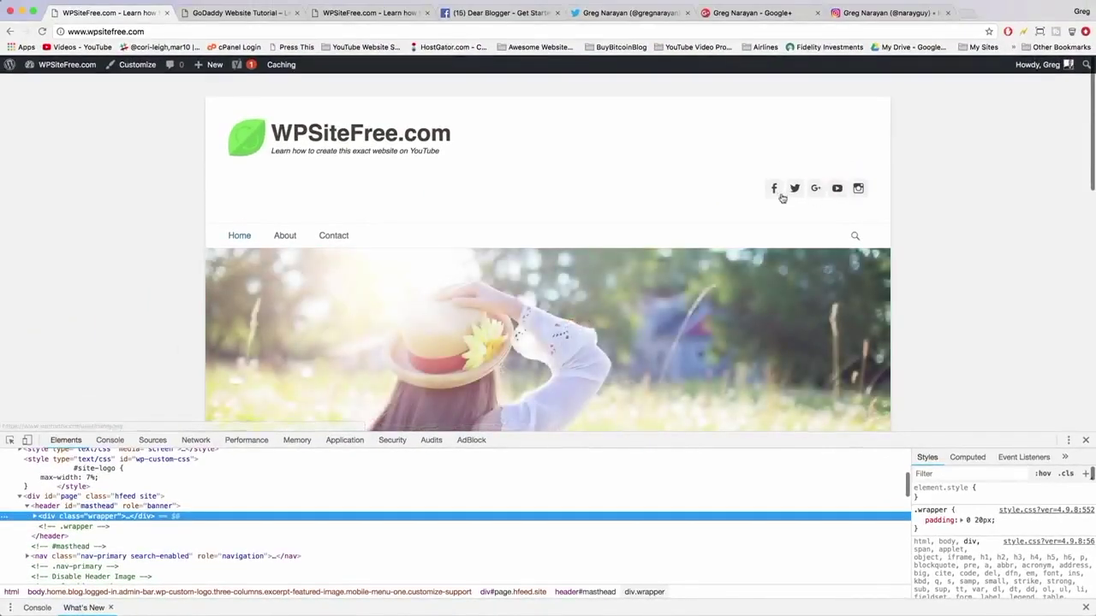
# Step: Preview the .wrapper padding: 0 20px off and back on, then copy the .wrapper selector
pyautogui.click(918, 521)
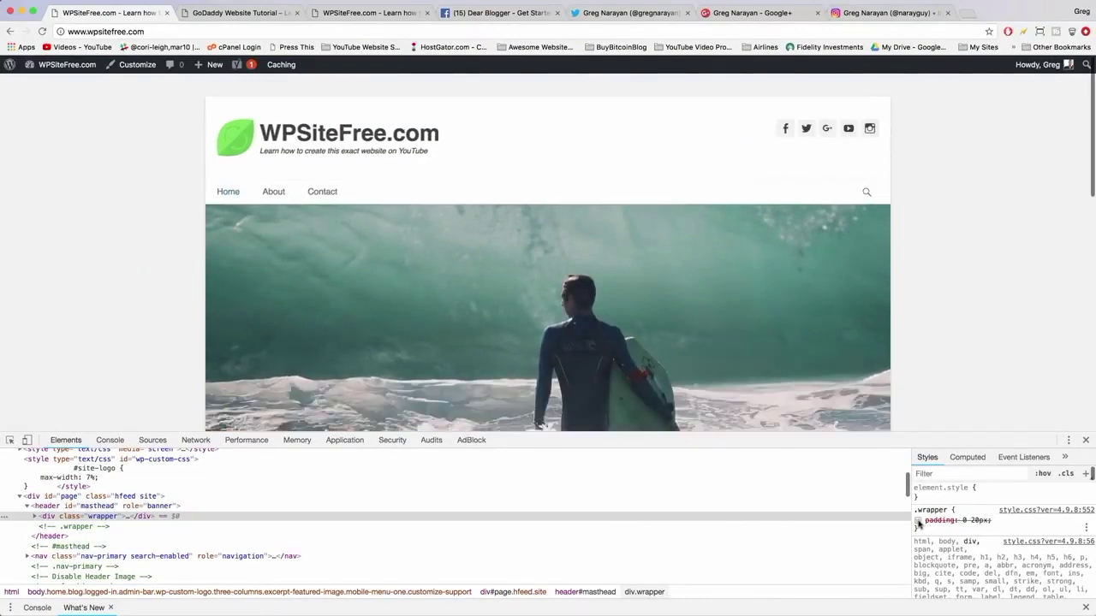
pyautogui.click(918, 520)
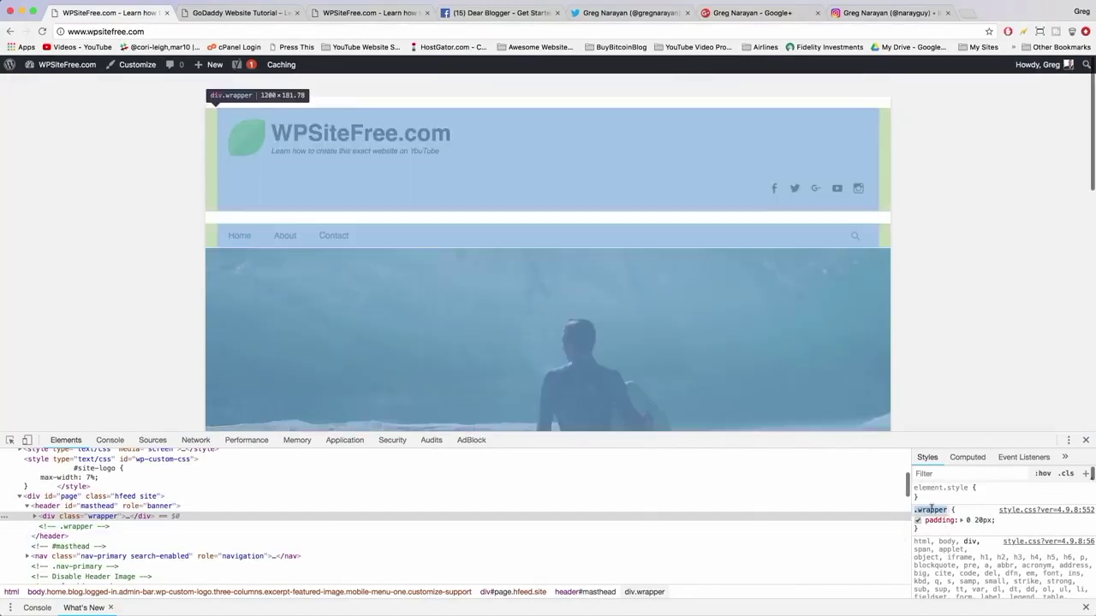
pyautogui.rightClick(931, 509)
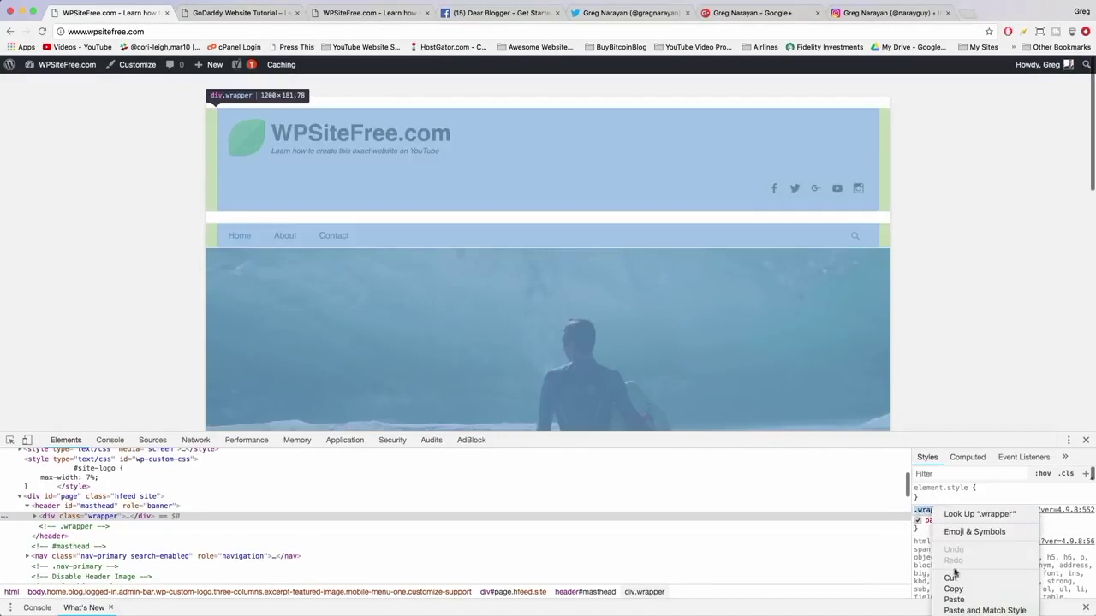
pyautogui.click(952, 591)
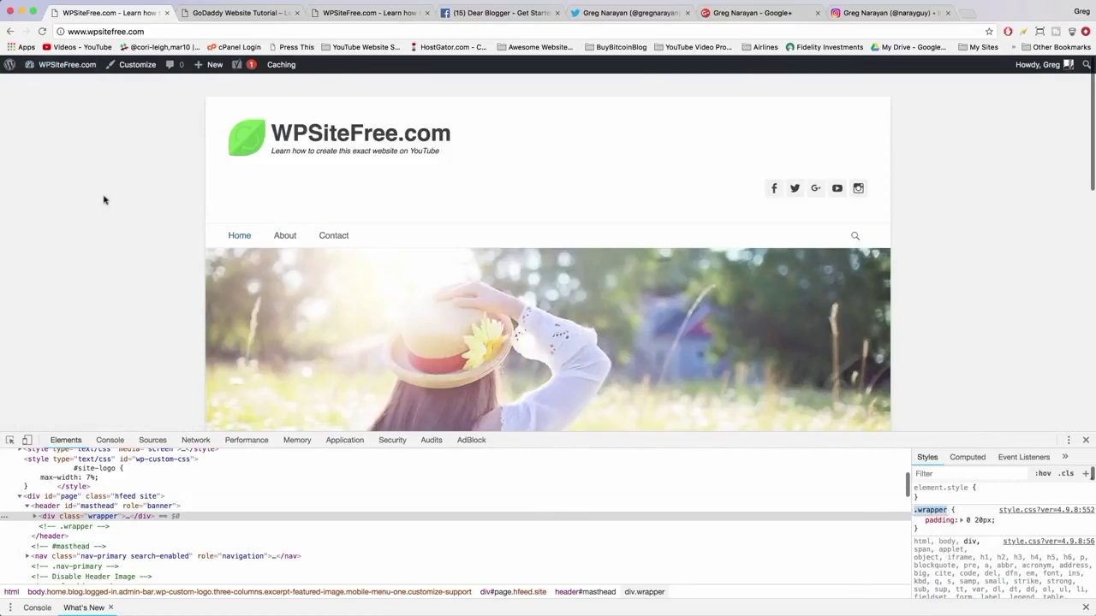
# Step: Add a .wrapper { padding: 0; } rule in Additional CSS and publish it
pyautogui.click(1086, 440)
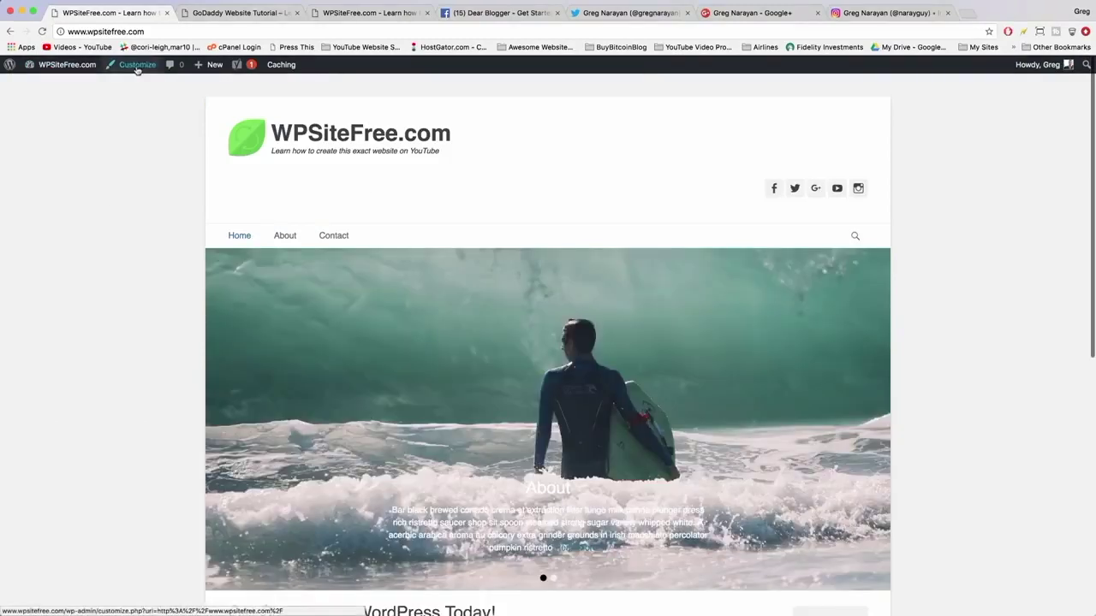
pyautogui.click(136, 66)
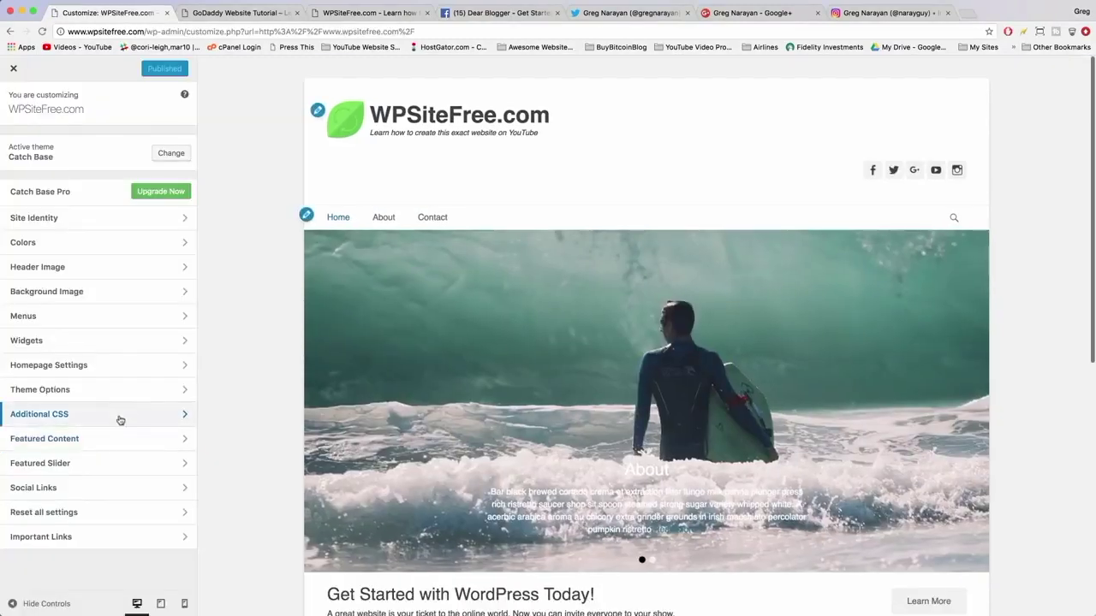
pyautogui.click(187, 415)
pyautogui.click(53, 156)
pyautogui.press('Return')
pyautogui.press('Return')
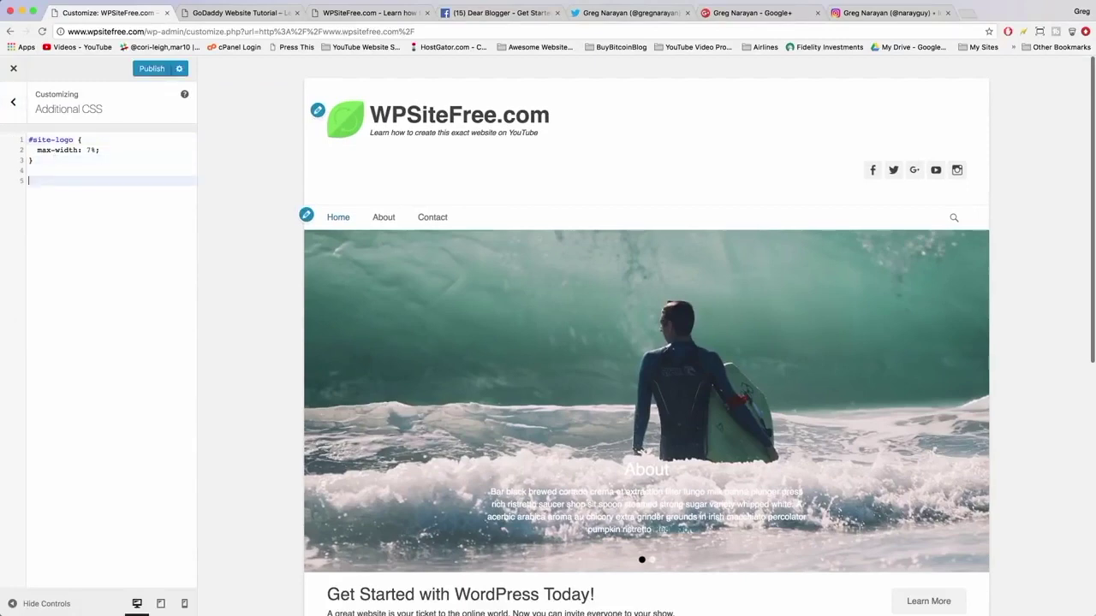
pyautogui.rightClick(50, 182)
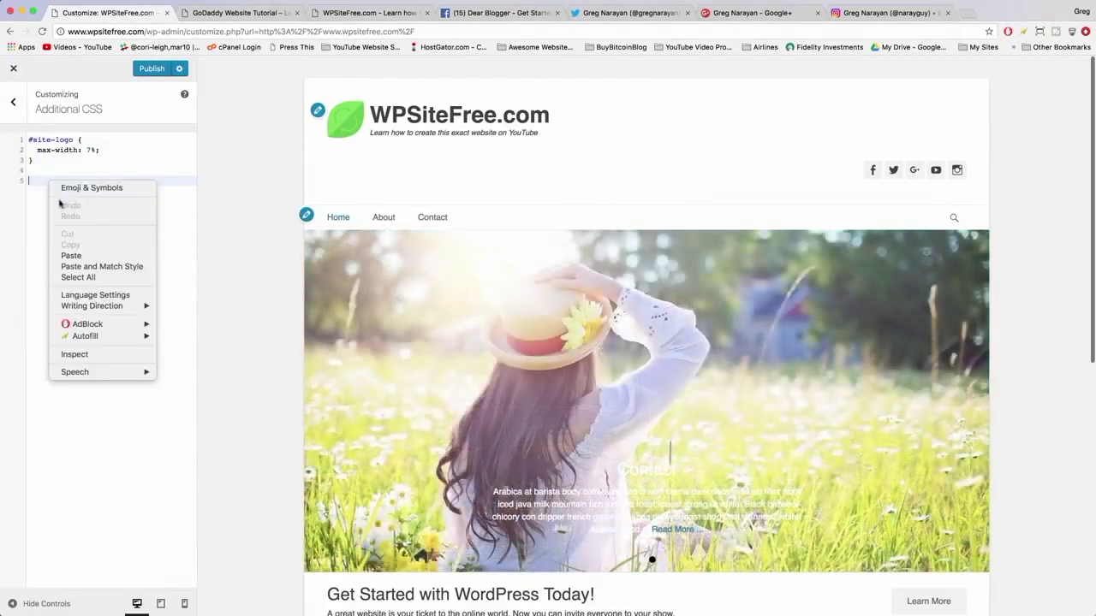
pyautogui.click(71, 255)
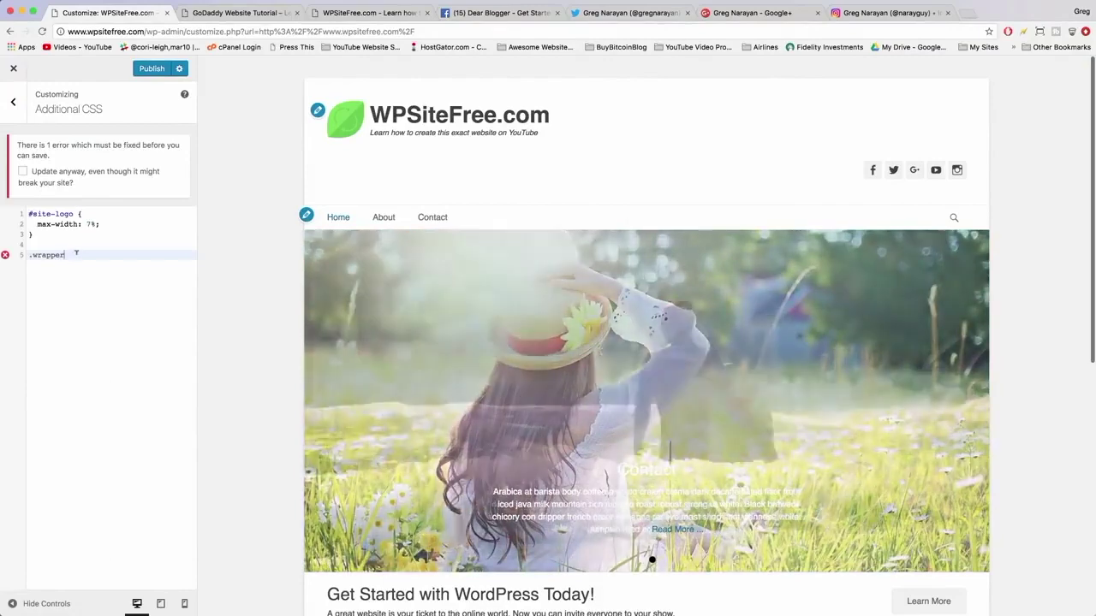
pyautogui.write('{')
pyautogui.press('Return')
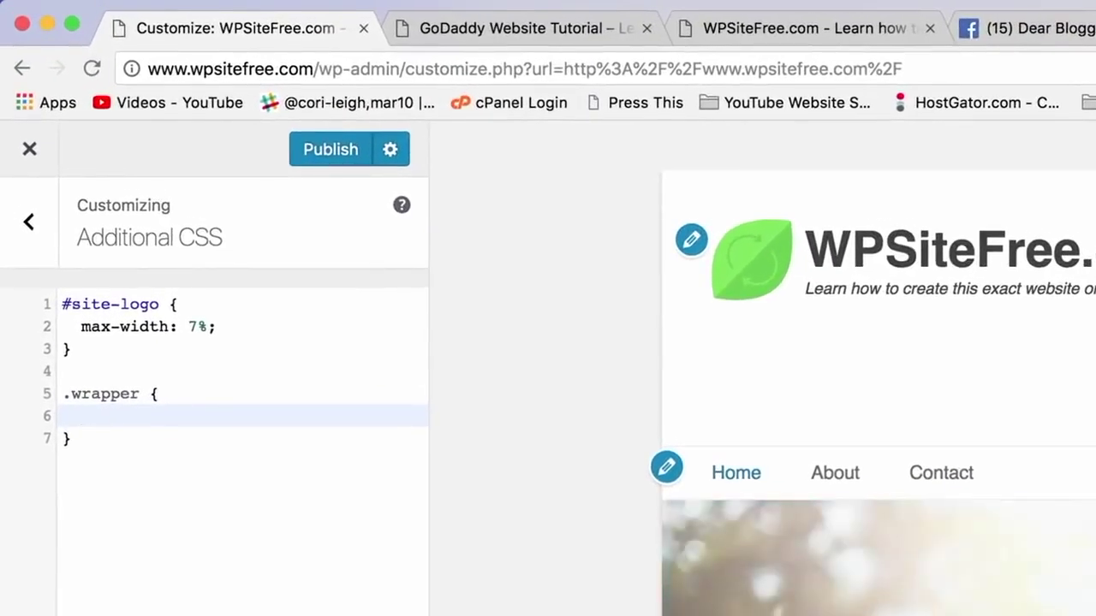
pyautogui.write('padding: 0;')
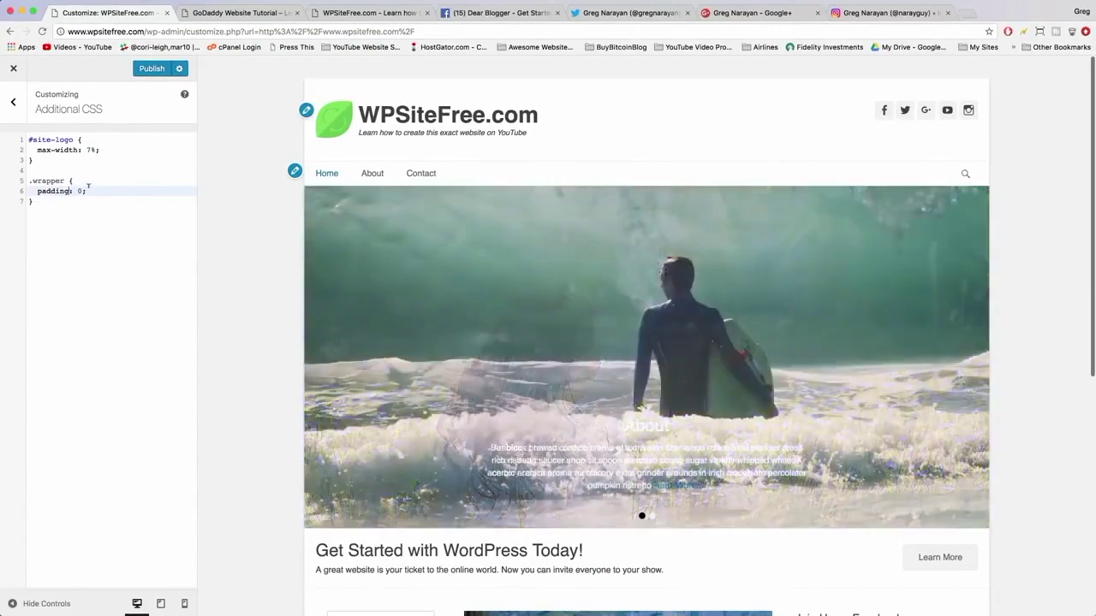
pyautogui.click(147, 69)
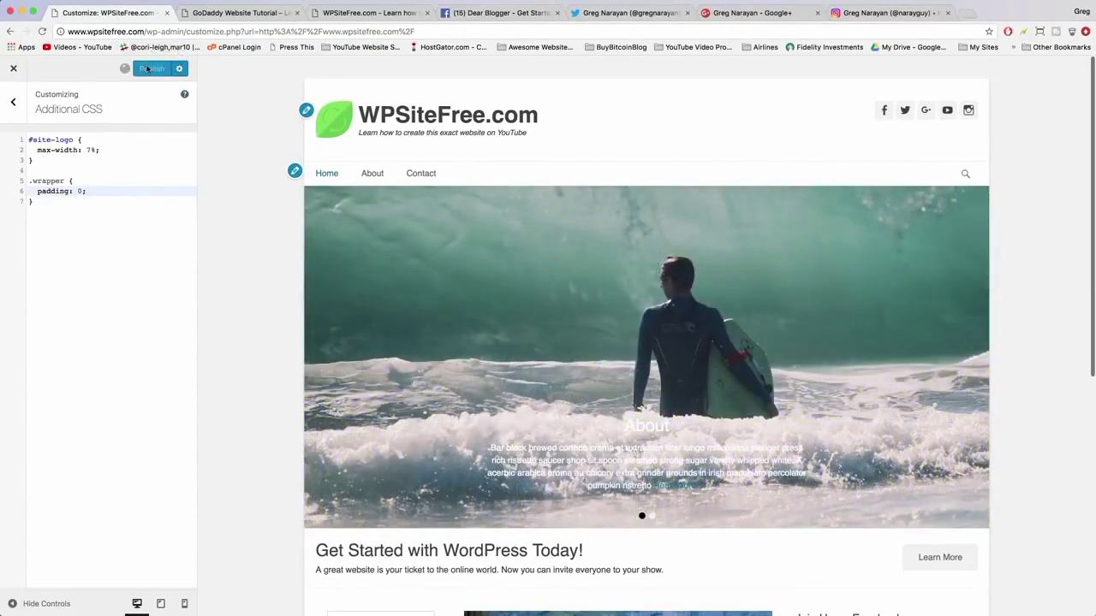
pyautogui.click(14, 69)
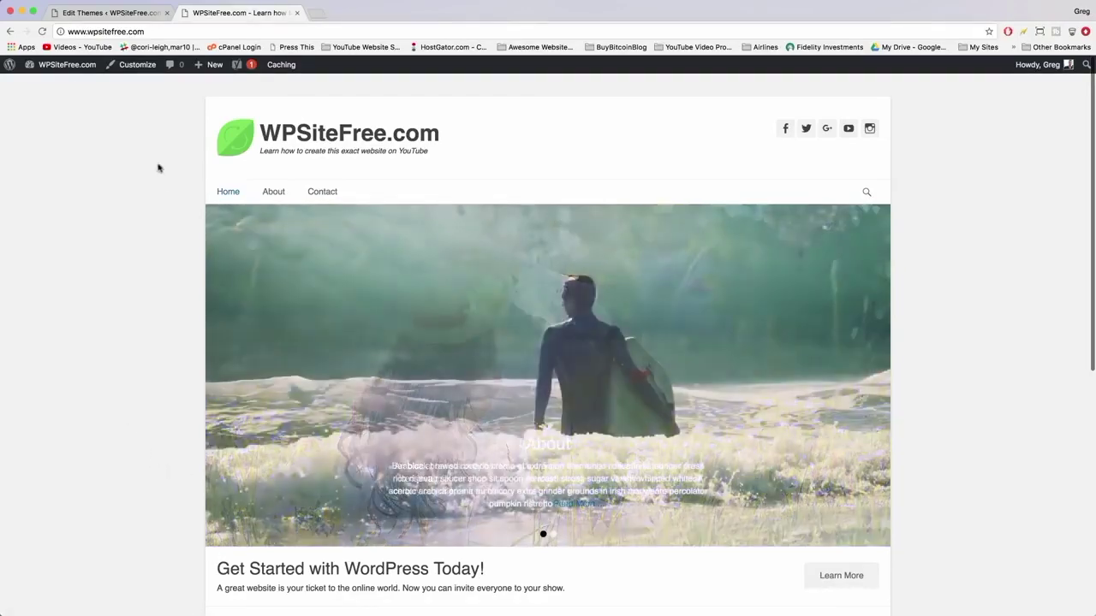
# Step: Reopen Additional CSS with a new blank line after the .wrapper rule, then bring up style.css
pyautogui.click(134, 66)
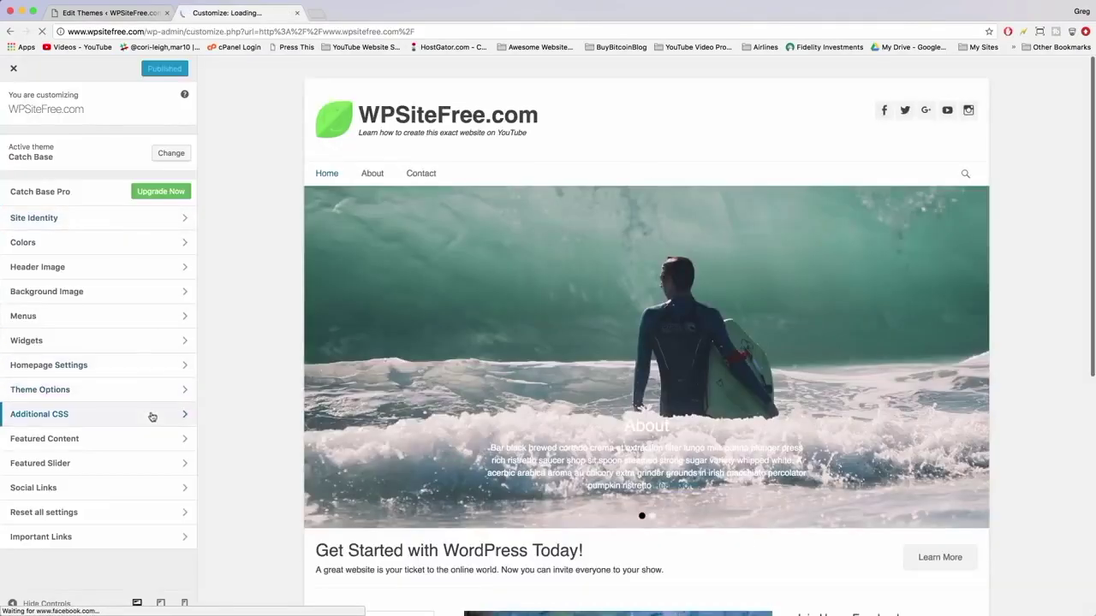
pyautogui.click(149, 416)
pyautogui.click(51, 193)
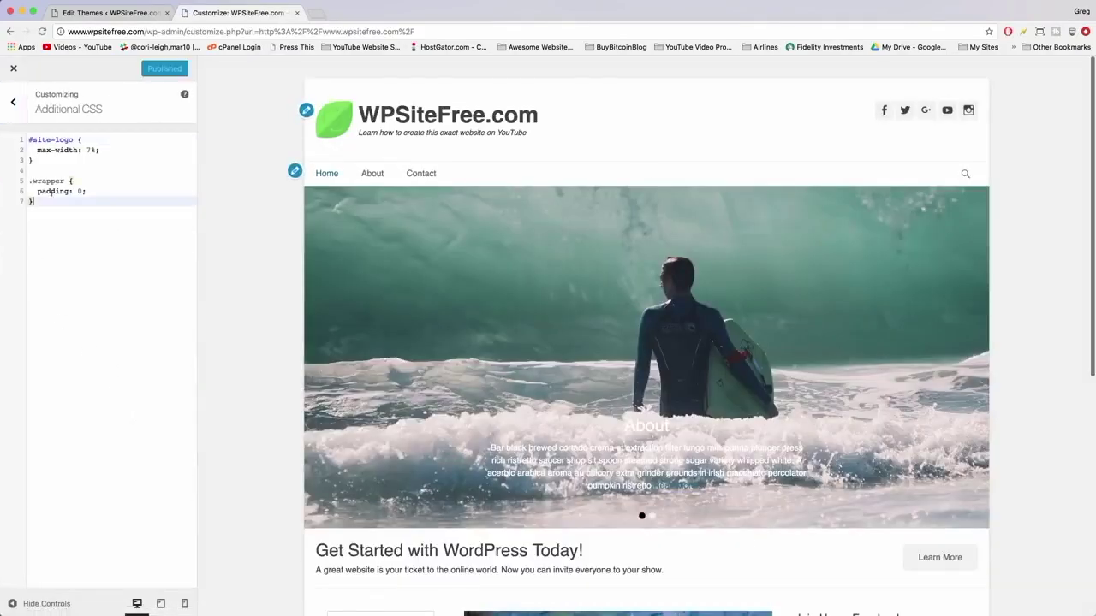
pyautogui.press('Return')
pyautogui.press('Return')
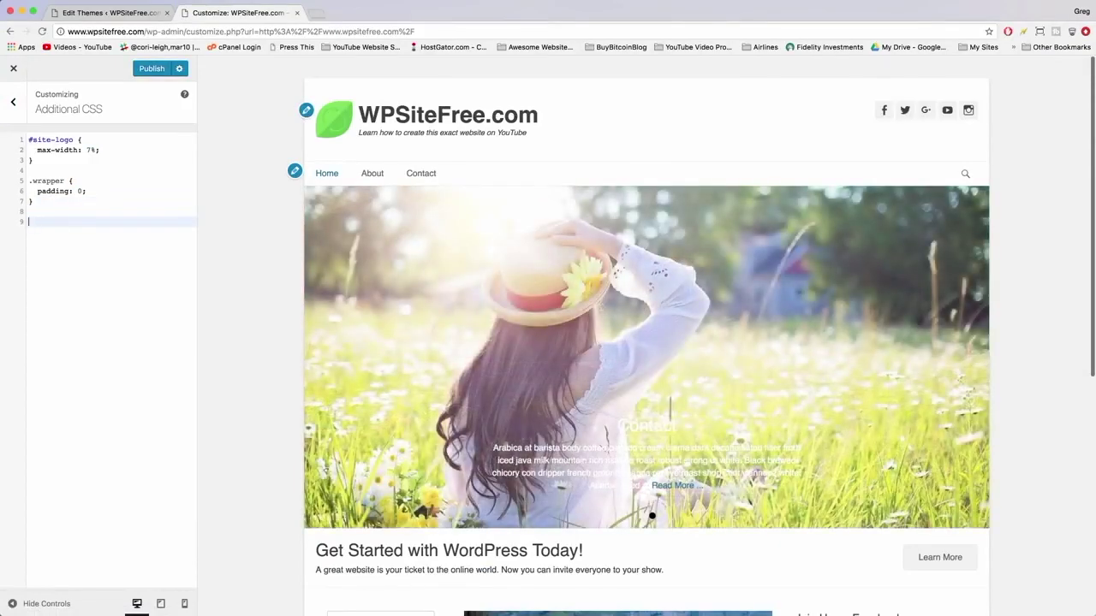
pyautogui.click(115, 15)
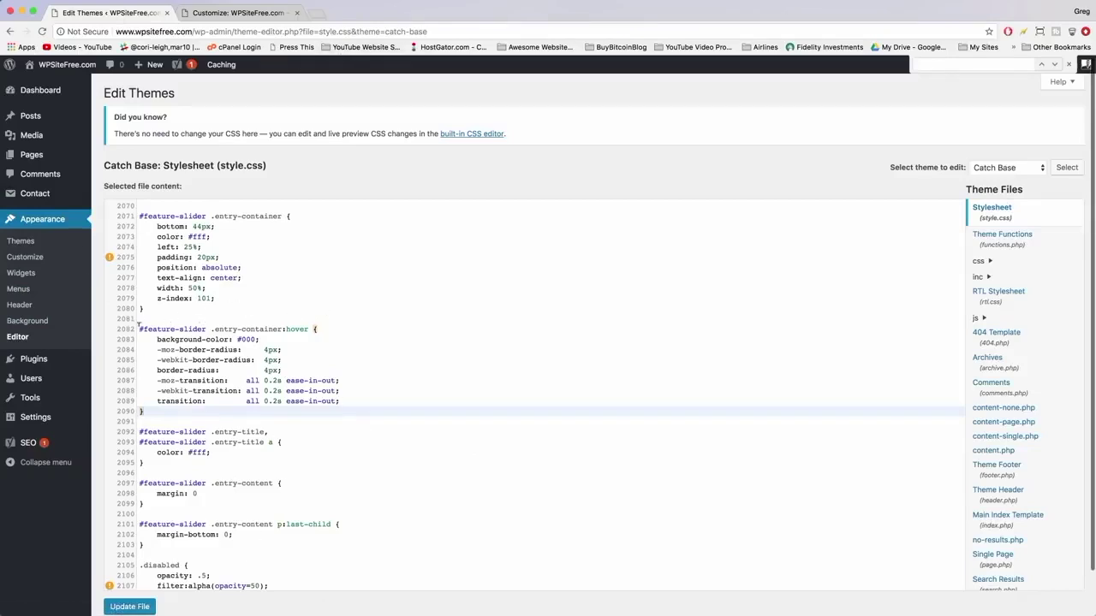
# Step: Copy the #feature-slider .entry-container selector from style.css into Additional CSS line 9
pyautogui.moveTo(139, 329); pyautogui.dragTo(274, 329)
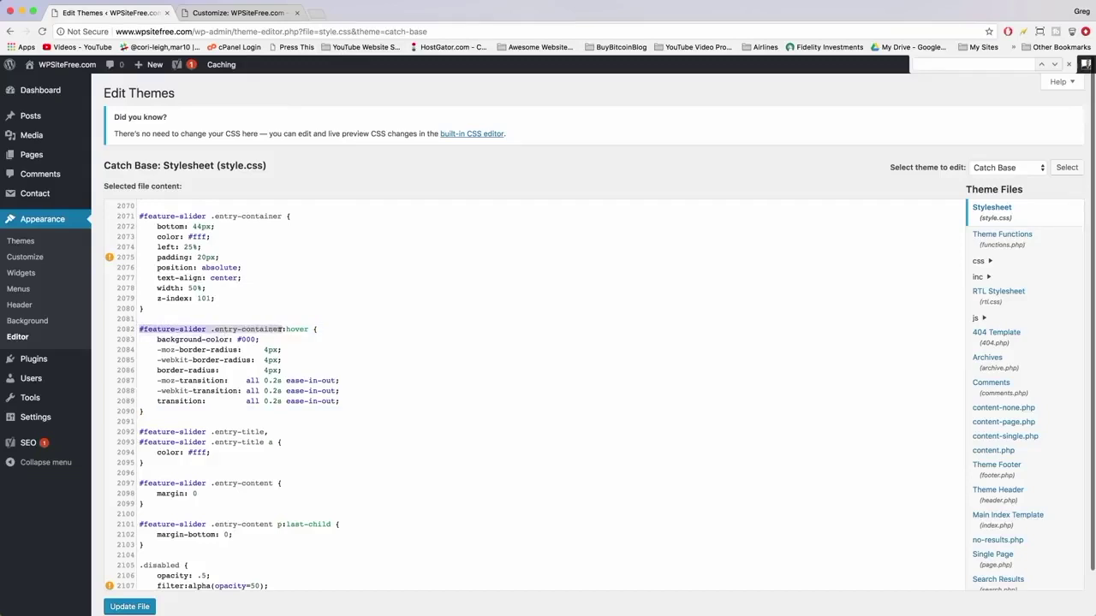
pyautogui.rightClick(275, 328)
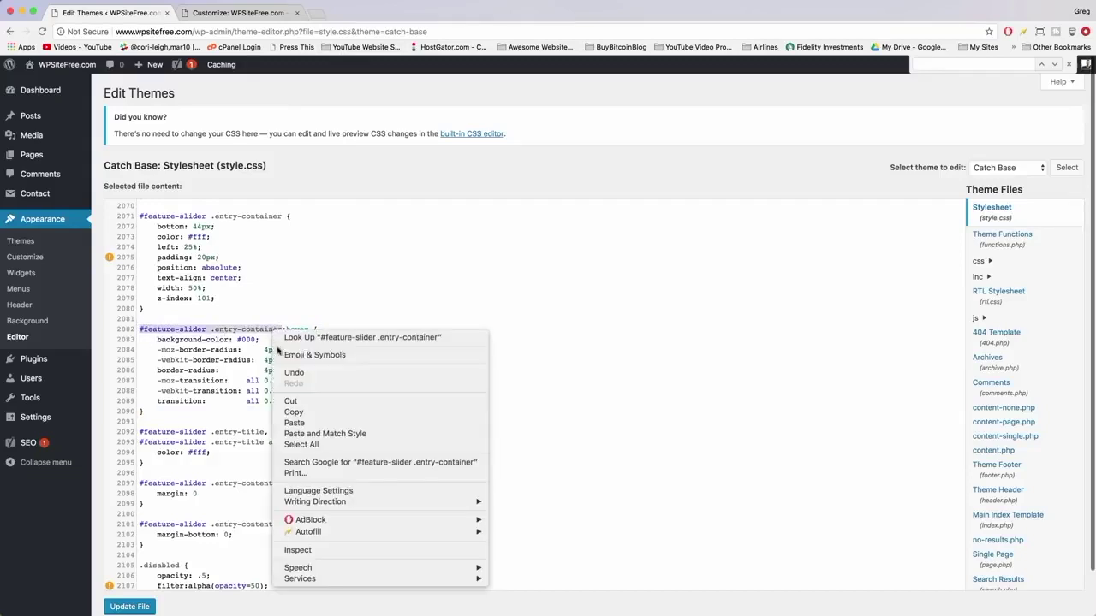
pyautogui.click(291, 411)
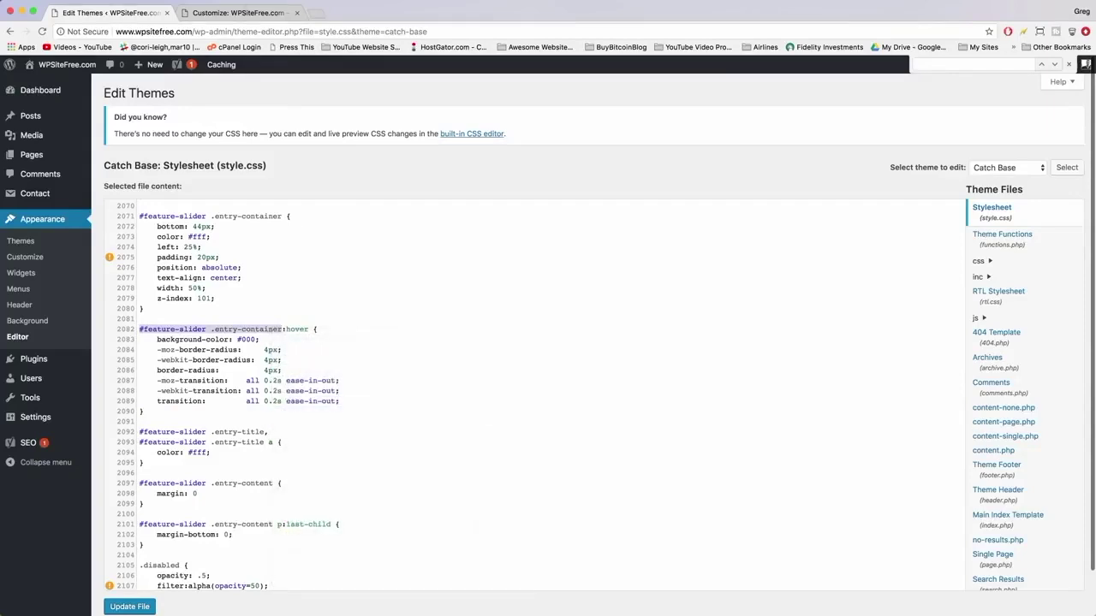
pyautogui.click(238, 12)
pyautogui.rightClick(36, 215)
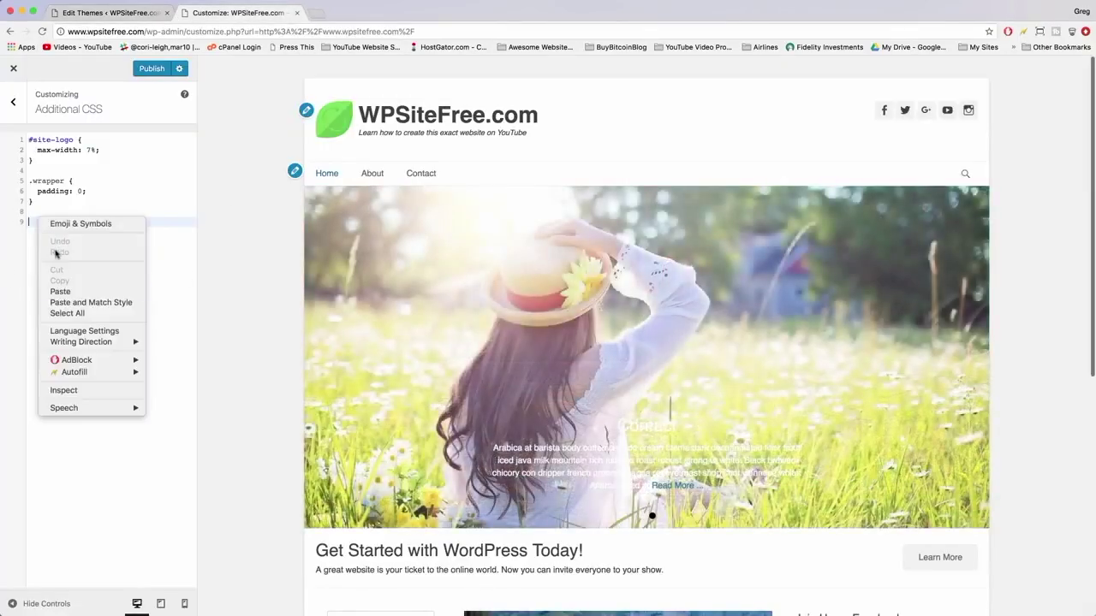
pyautogui.click(56, 288)
# Step: Give the slider caption rule background-color: #000;
pyautogui.click(58, 219)
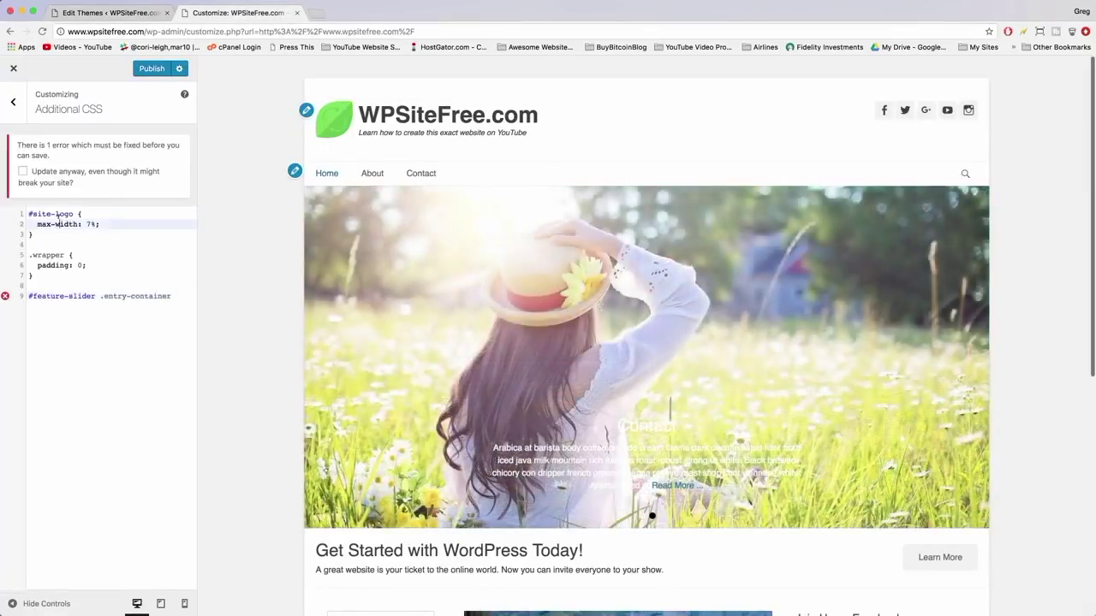
pyautogui.click(130, 297)
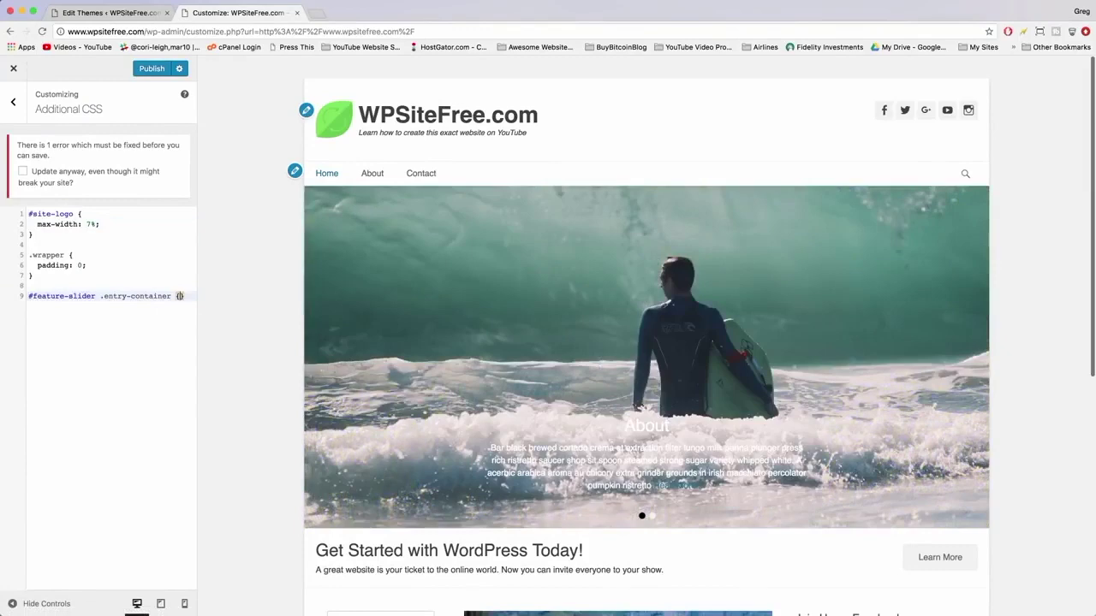
pyautogui.press('Return')
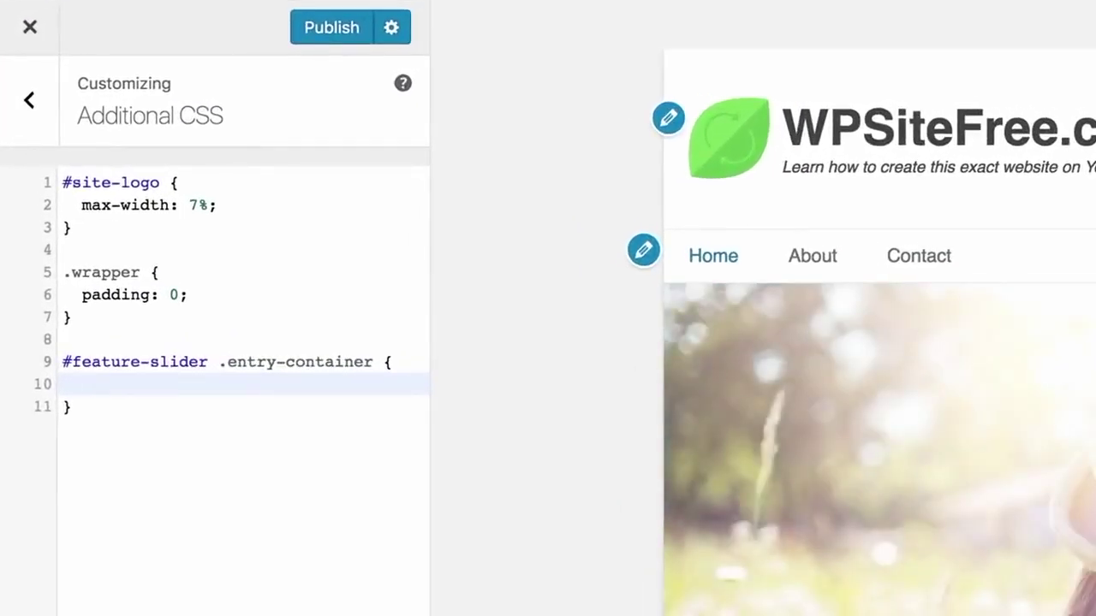
pyautogui.write('bac')
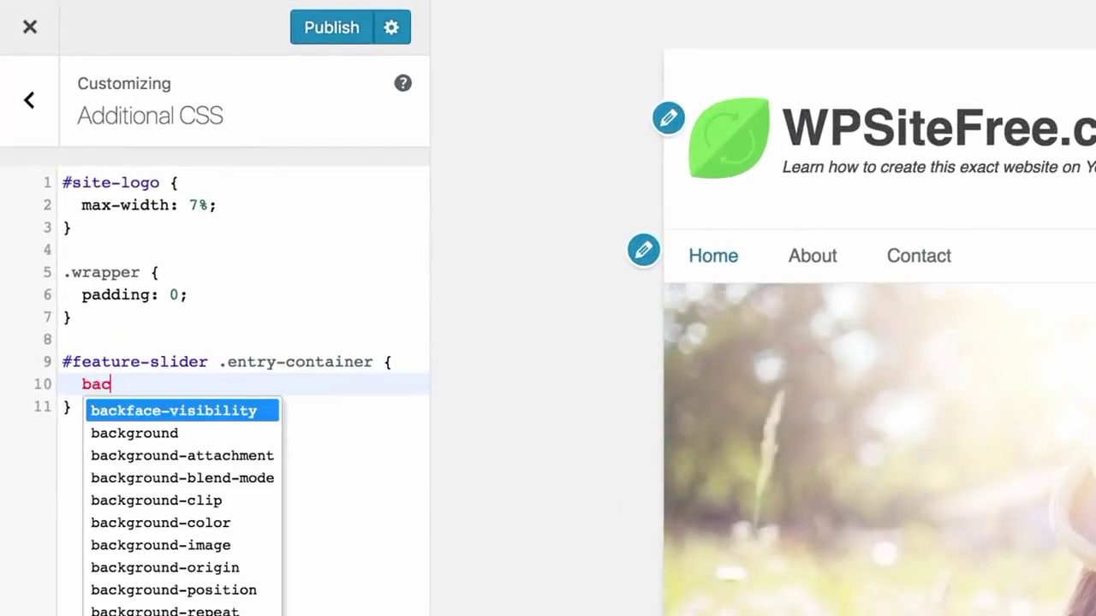
pyautogui.write('kground-co')
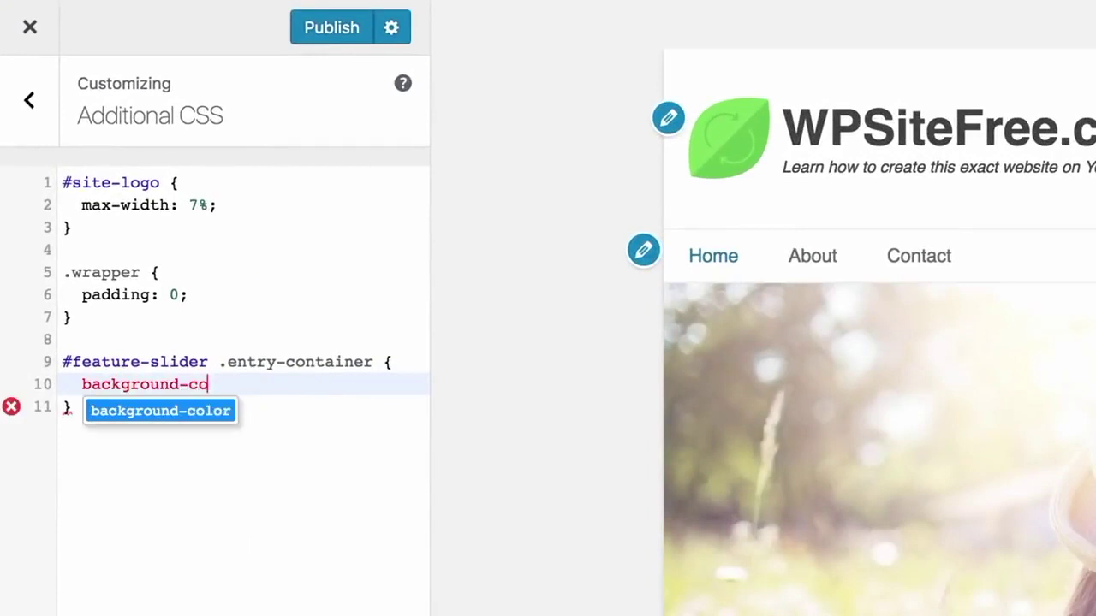
pyautogui.press('Return')
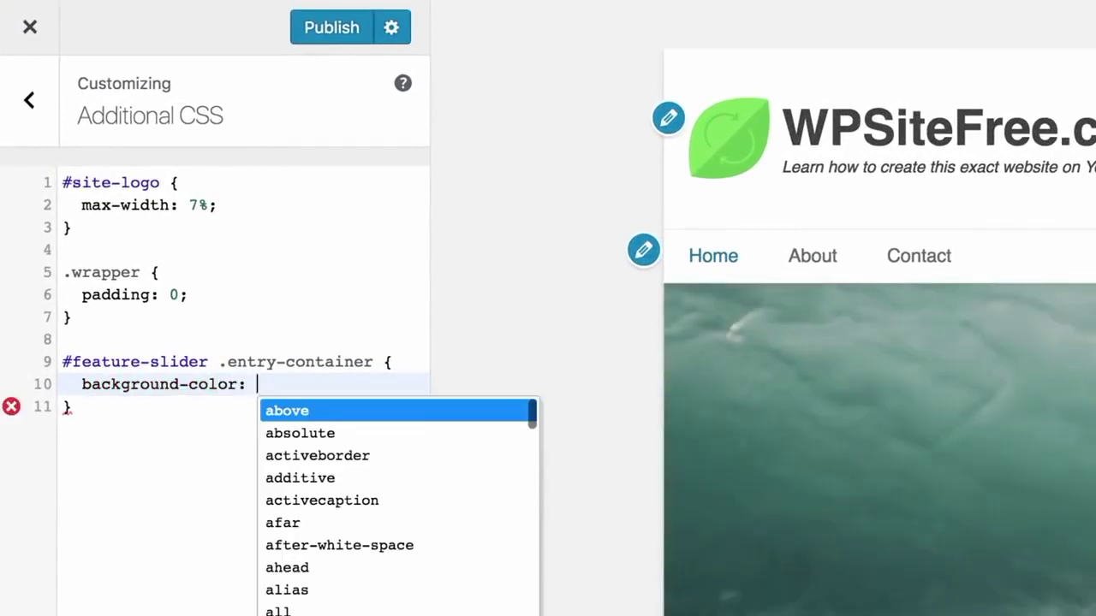
pyautogui.write('#000')
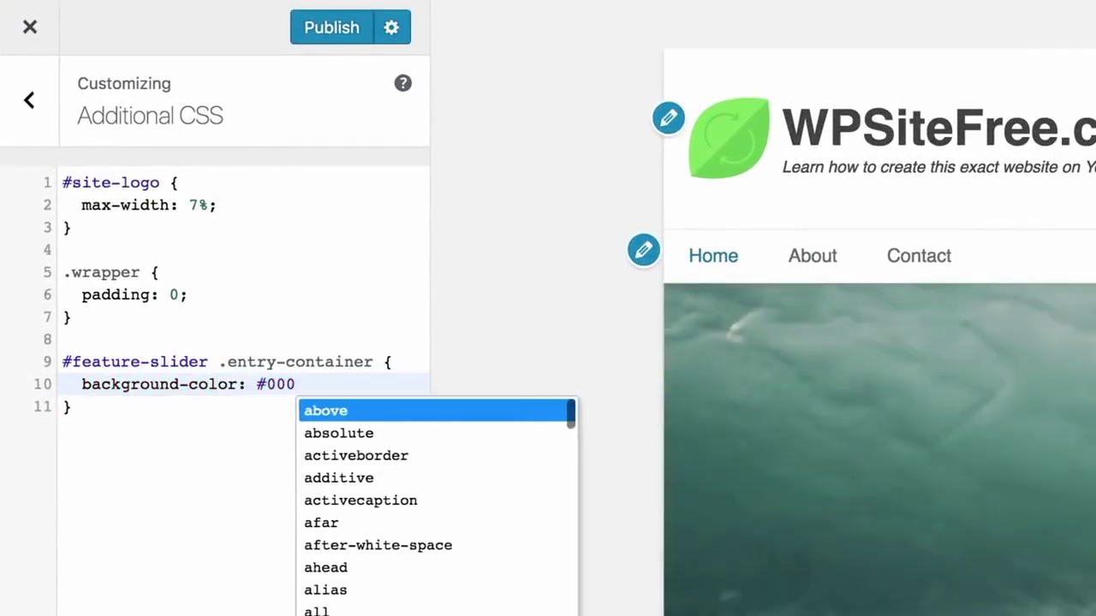
pyautogui.write(';')
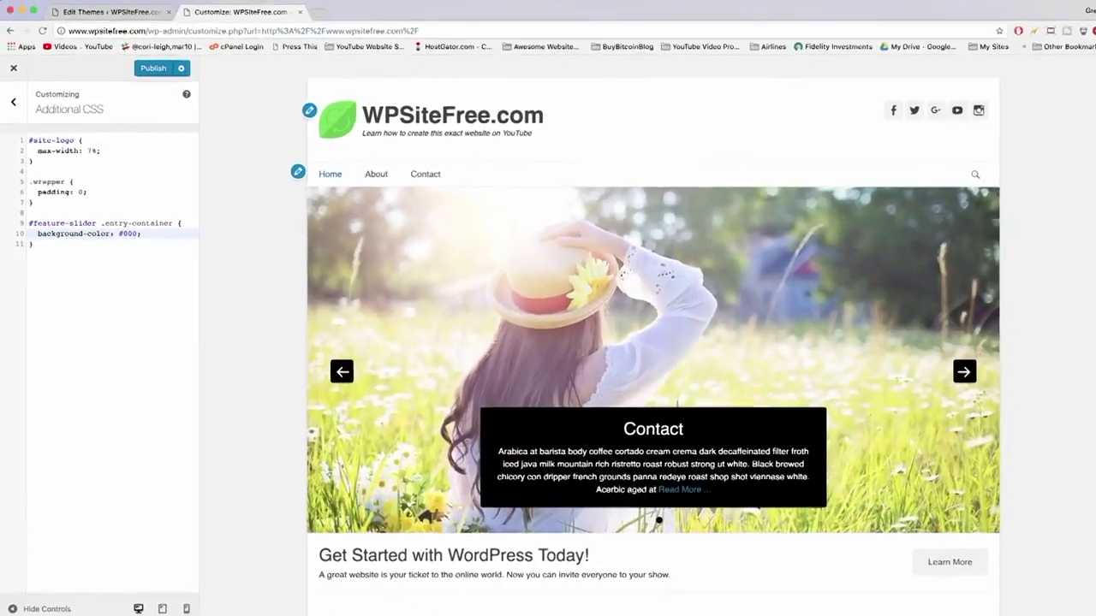
# Step: Preview the caption boxes, then try color: green on the caption rule and remove it
pyautogui.click(955, 374)
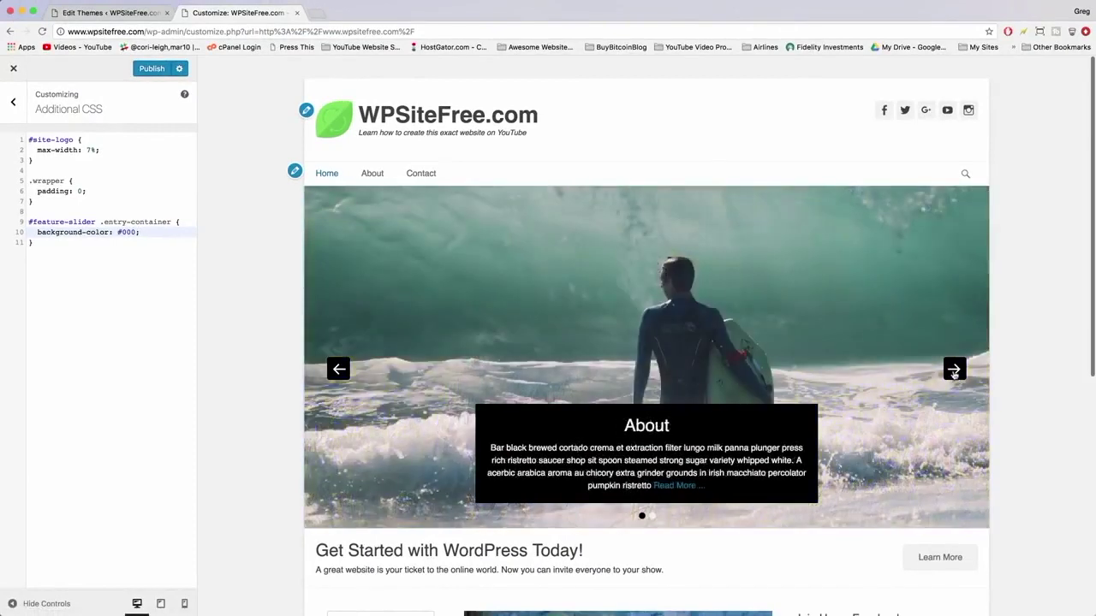
pyautogui.click(955, 374)
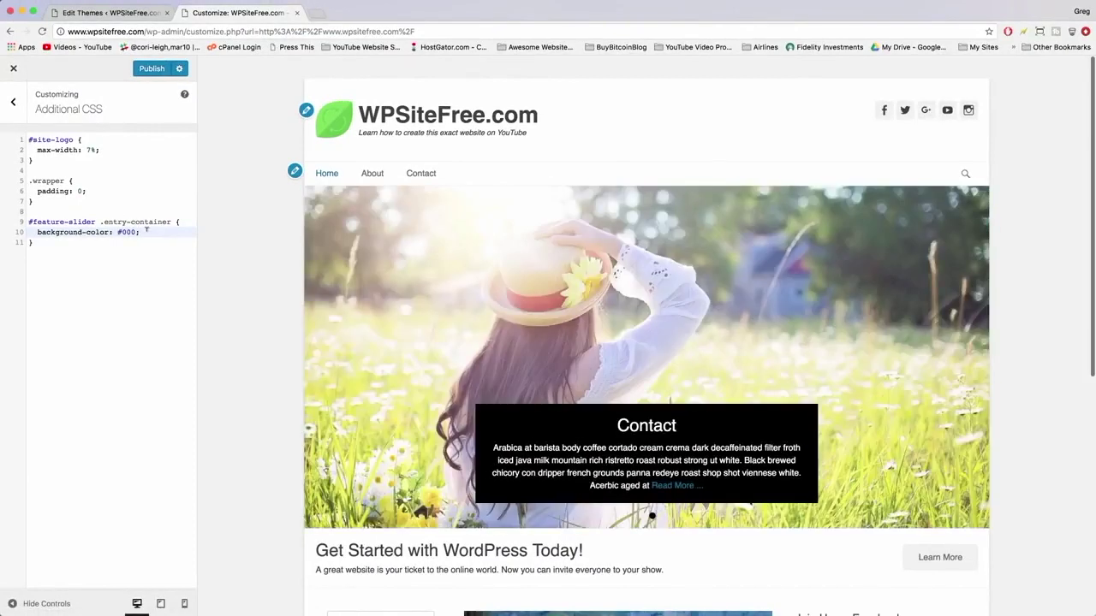
pyautogui.press('Return')
pyautogui.write('color:')
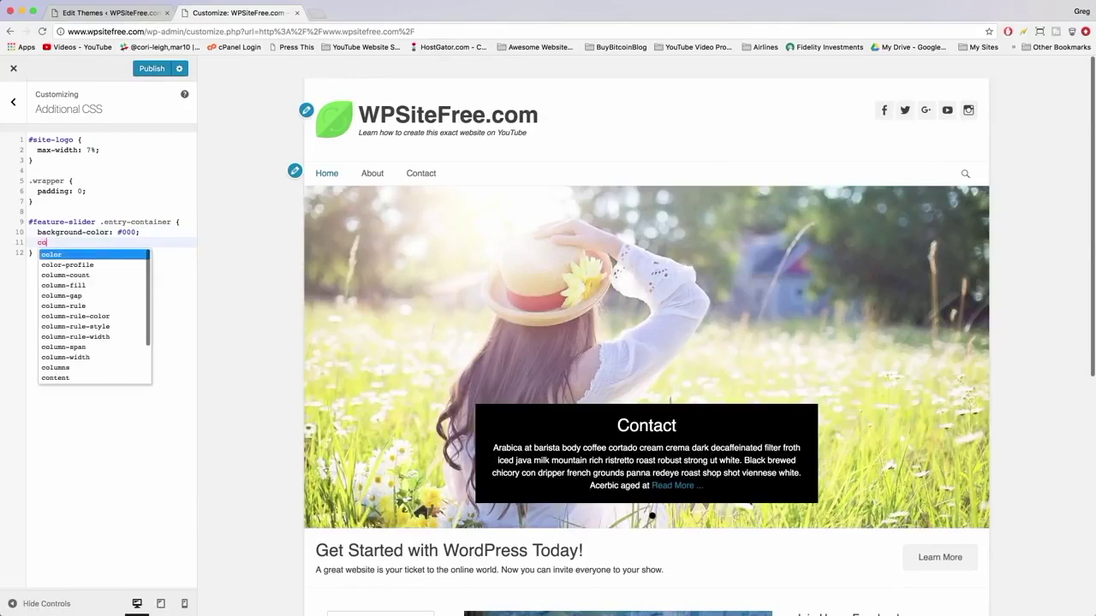
pyautogui.write('greegl')
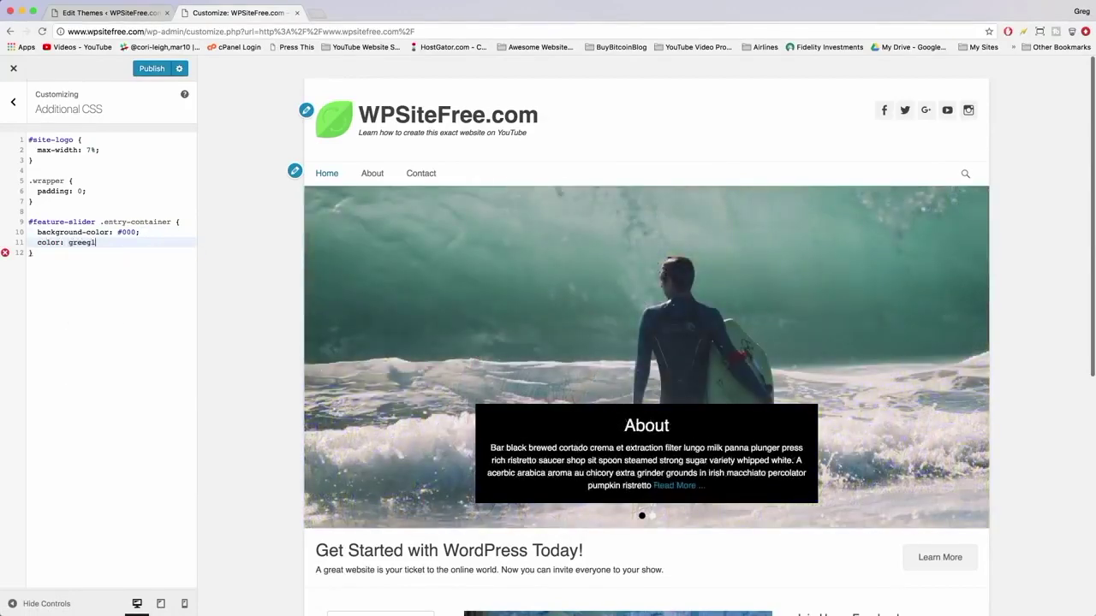
pyautogui.press('BackSpace')
pyautogui.write('n;')
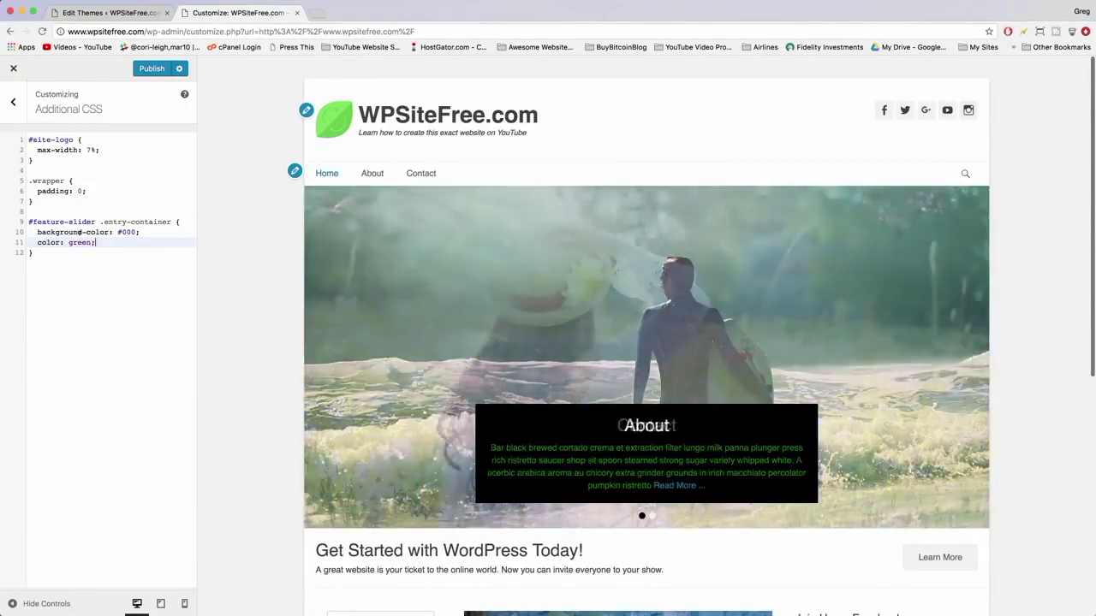
pyautogui.press('super+shift+Left')
pyautogui.press('BackSpace')
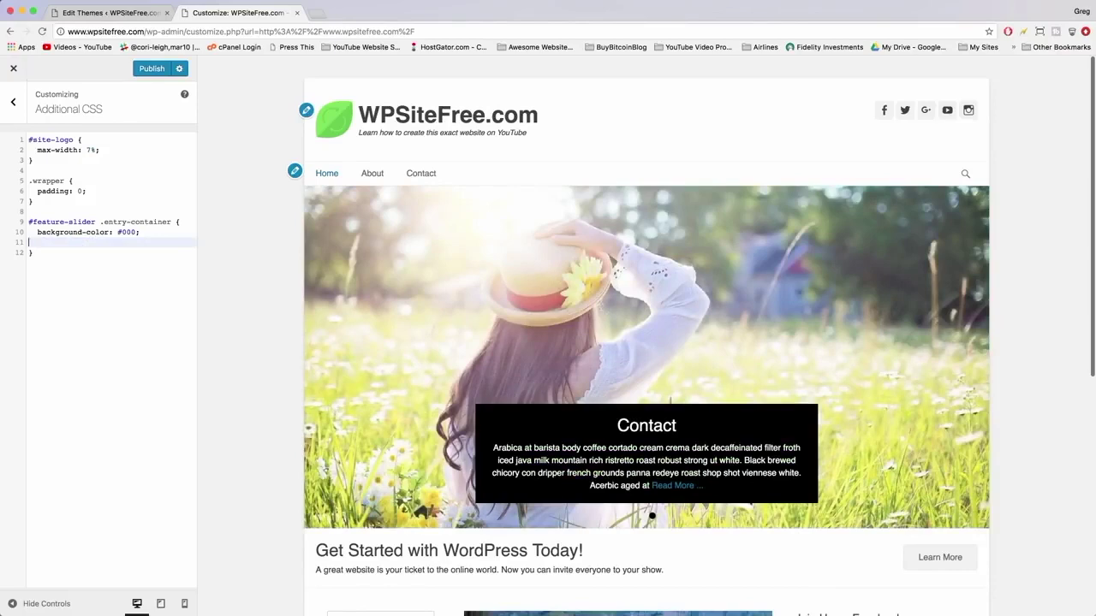
pyautogui.press('BackSpace')
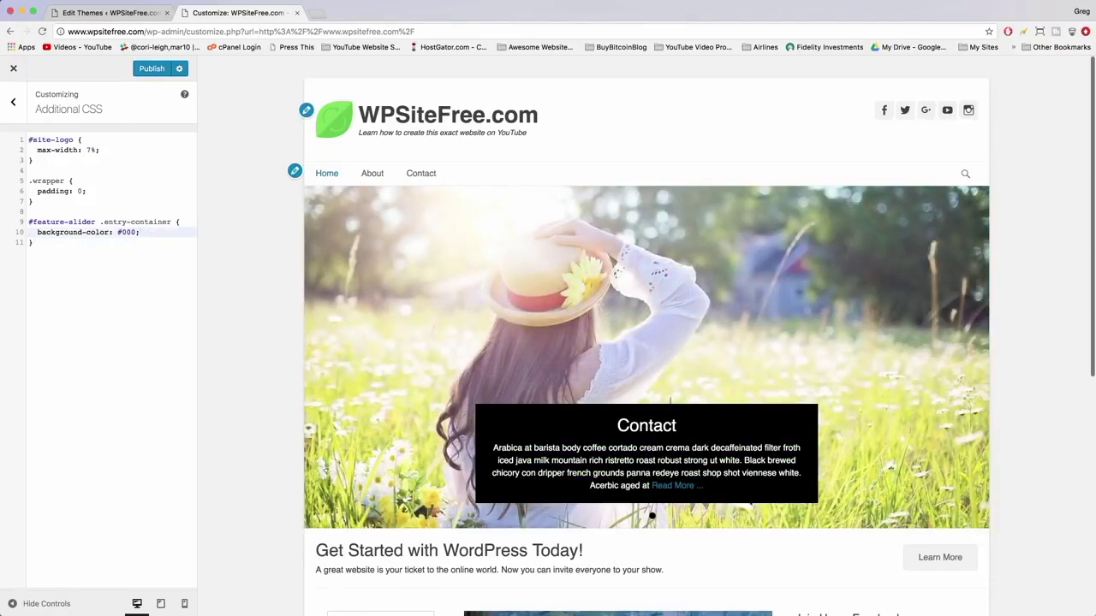
# Step: Set the caption box opacity to 0.7, publish the CSS, and view the live homepage
pyautogui.press('Return')
pyautogui.write('opacity')
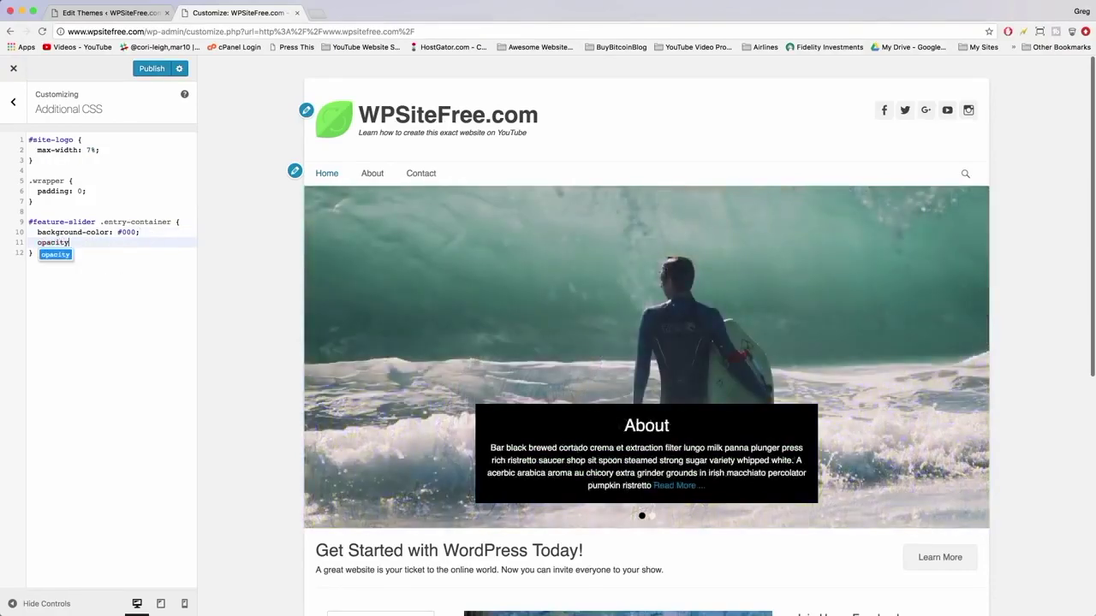
pyautogui.write(': ')
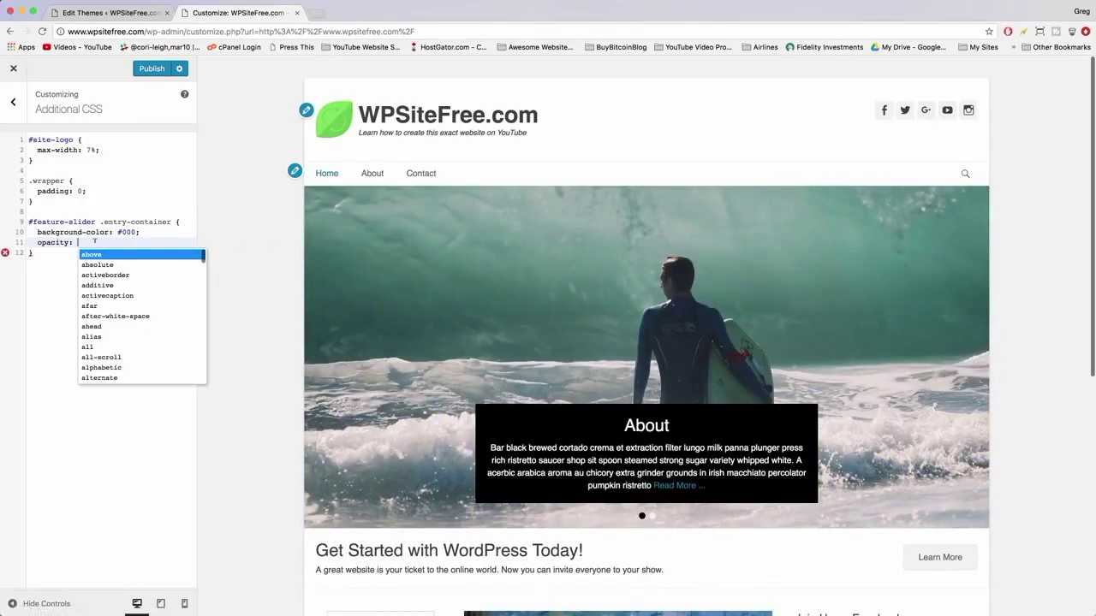
pyautogui.write('0.')
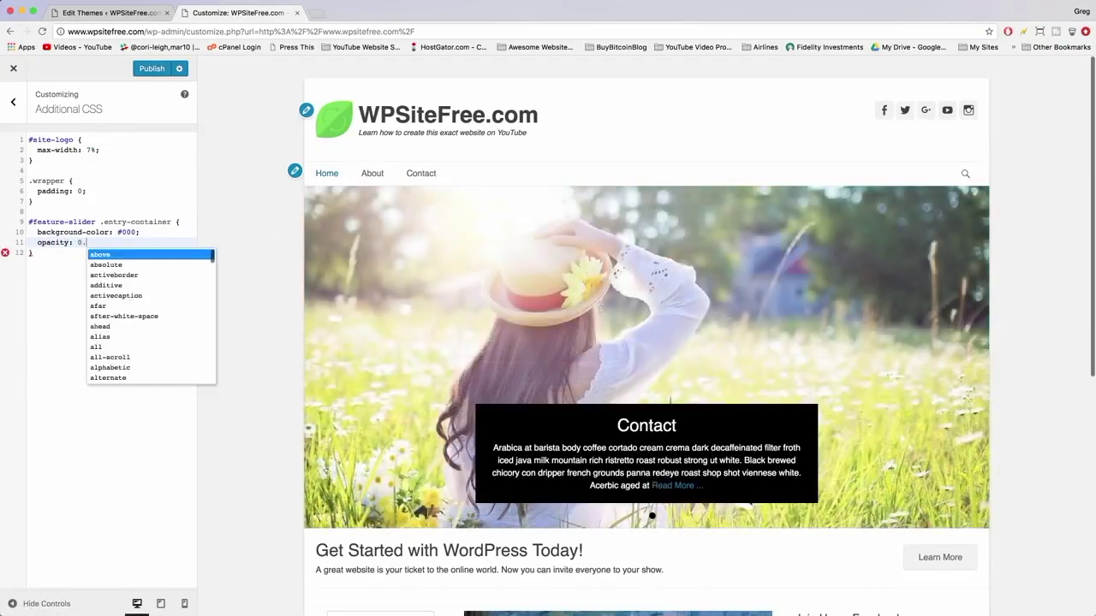
pyautogui.write('6')
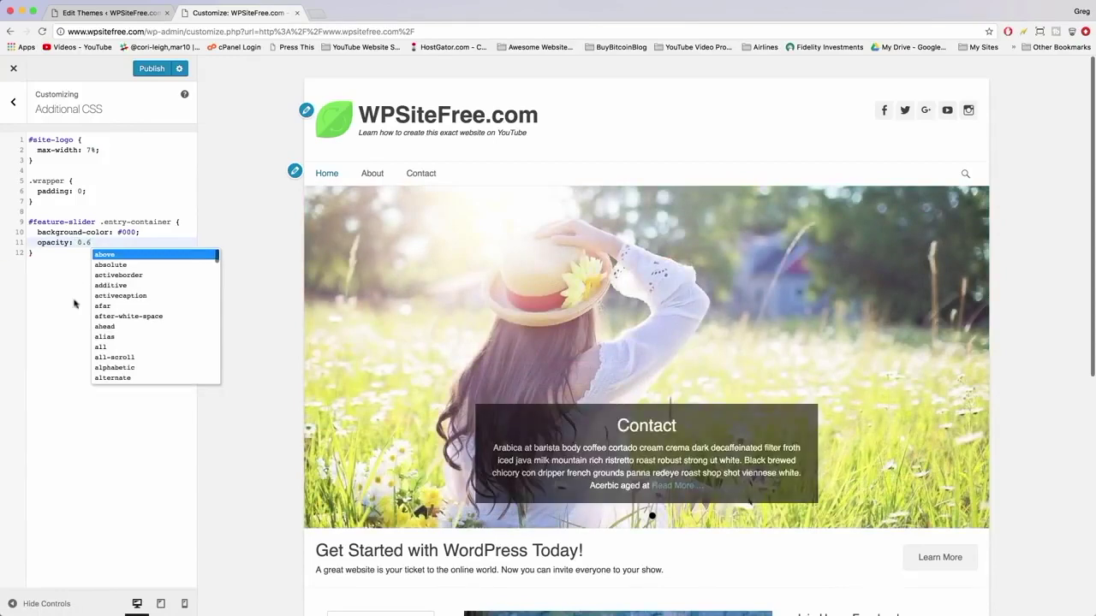
pyautogui.click(56, 242)
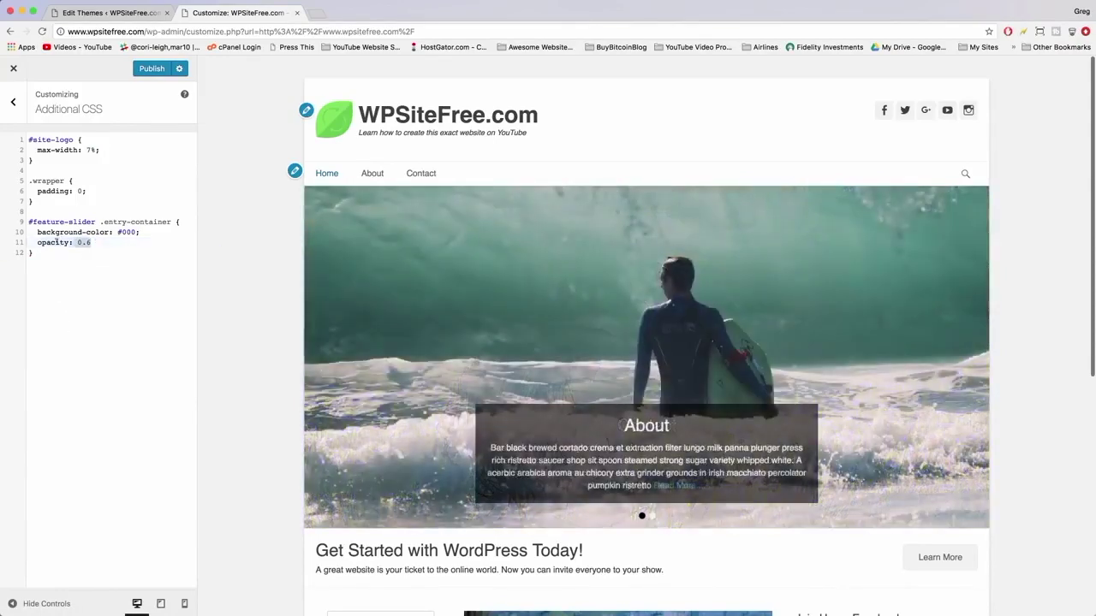
pyautogui.doubleClick(55, 242)
pyautogui.hotkey('shift', 'End')
pyautogui.press('BackSpace')
pyautogui.press('BackSpace')
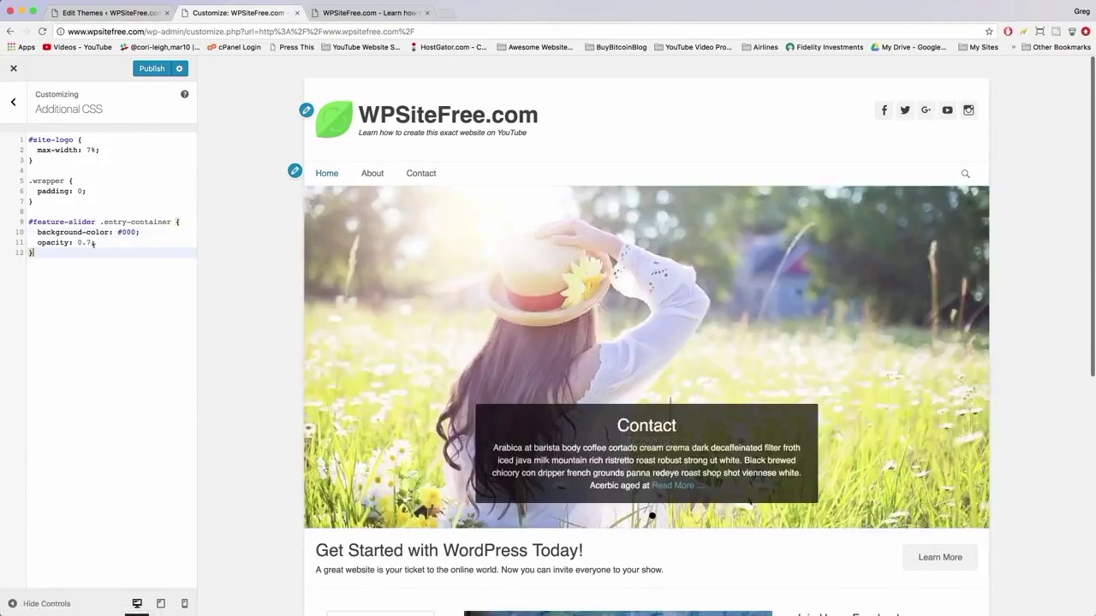
pyautogui.click(101, 243)
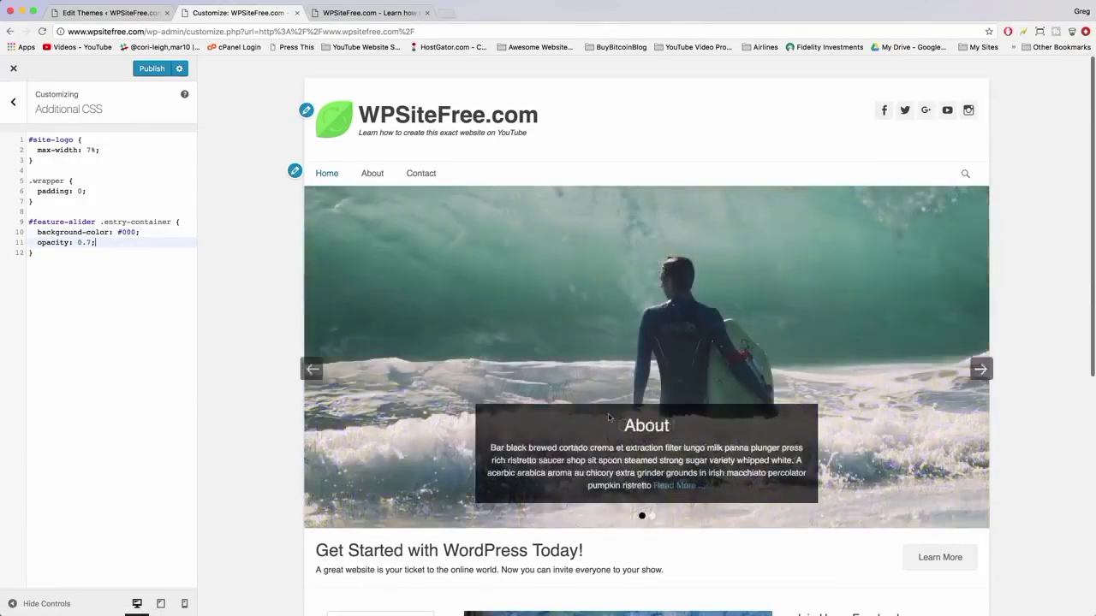
pyautogui.click(150, 76)
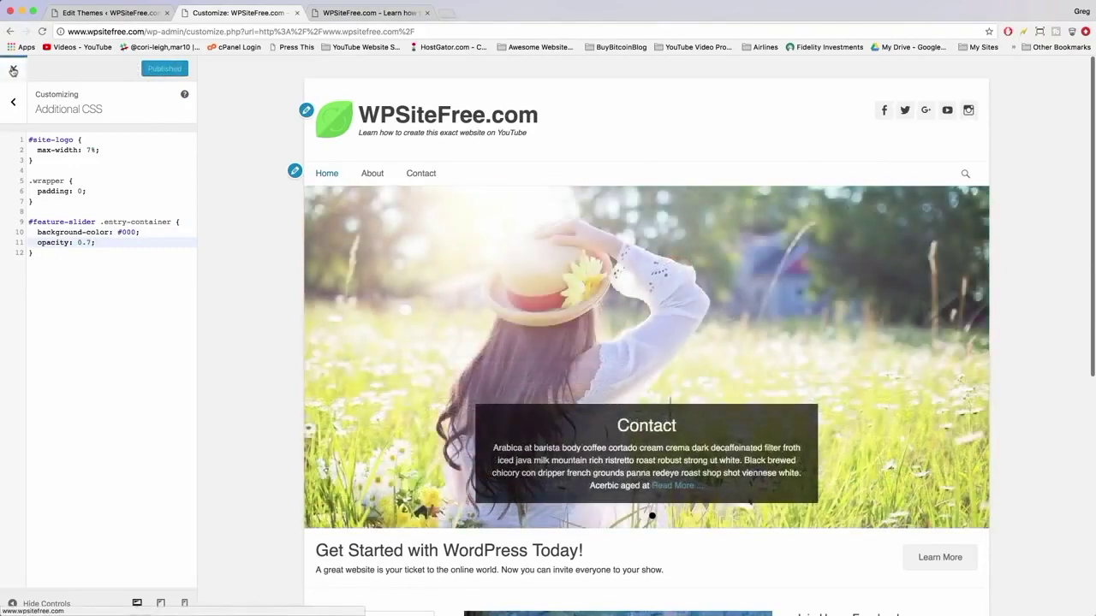
pyautogui.click(13, 71)
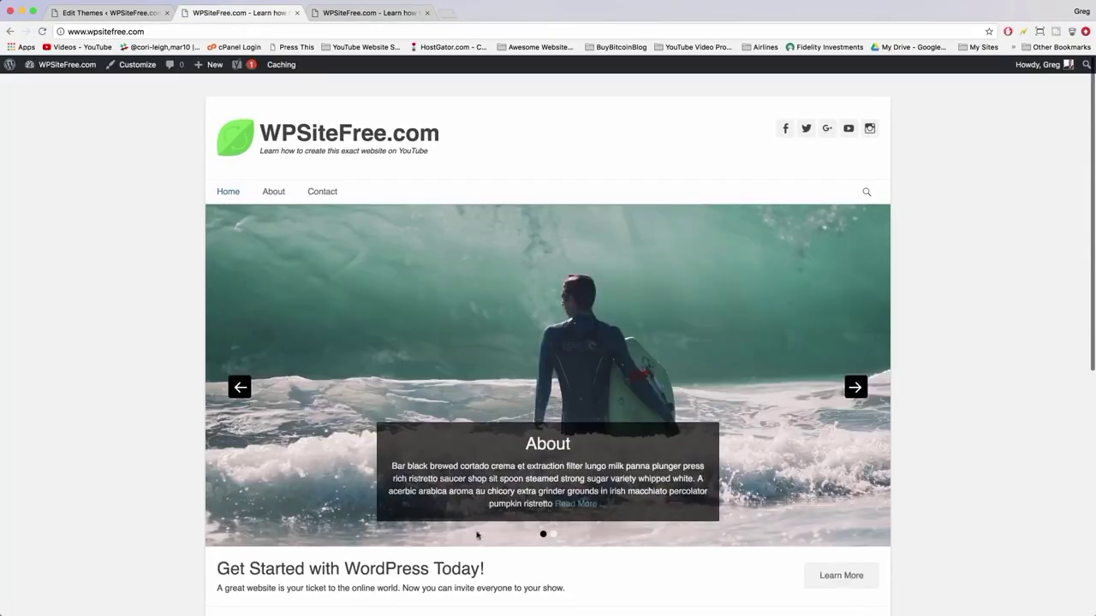
pyautogui.scroll(-5, 578, 432)
# Step: Open the About page from its slider caption in the Visual editor
pyautogui.scroll(5, 513, 480)
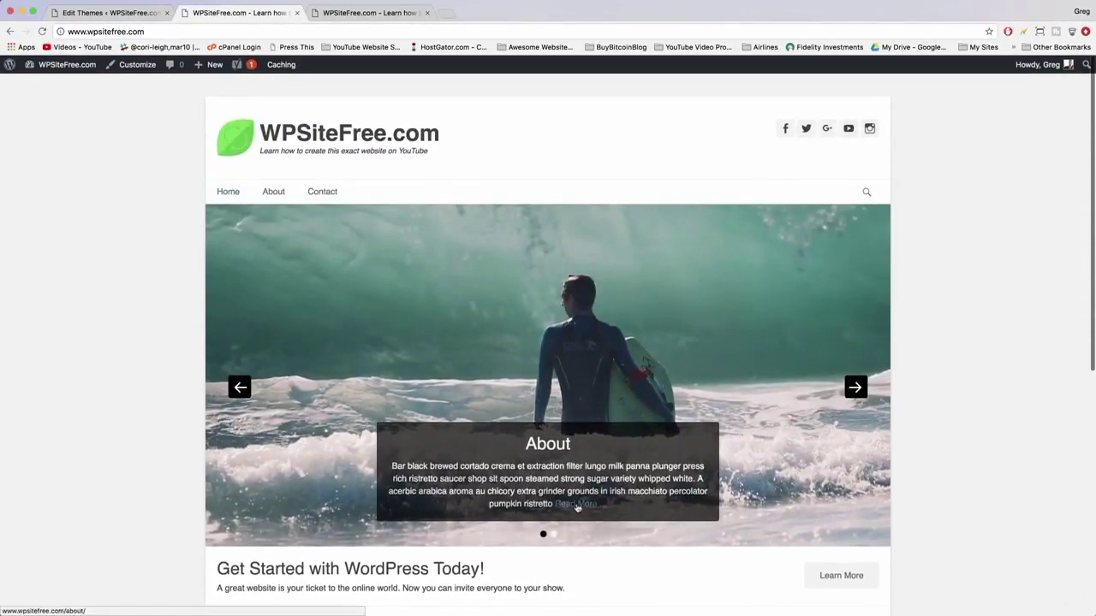
pyautogui.click(576, 505)
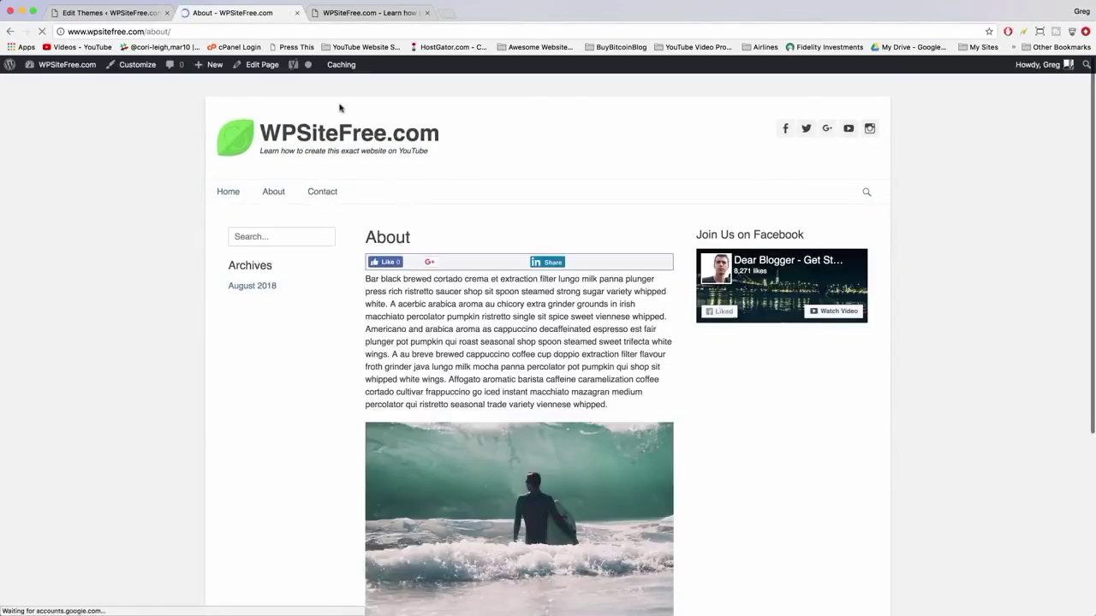
pyautogui.click(257, 65)
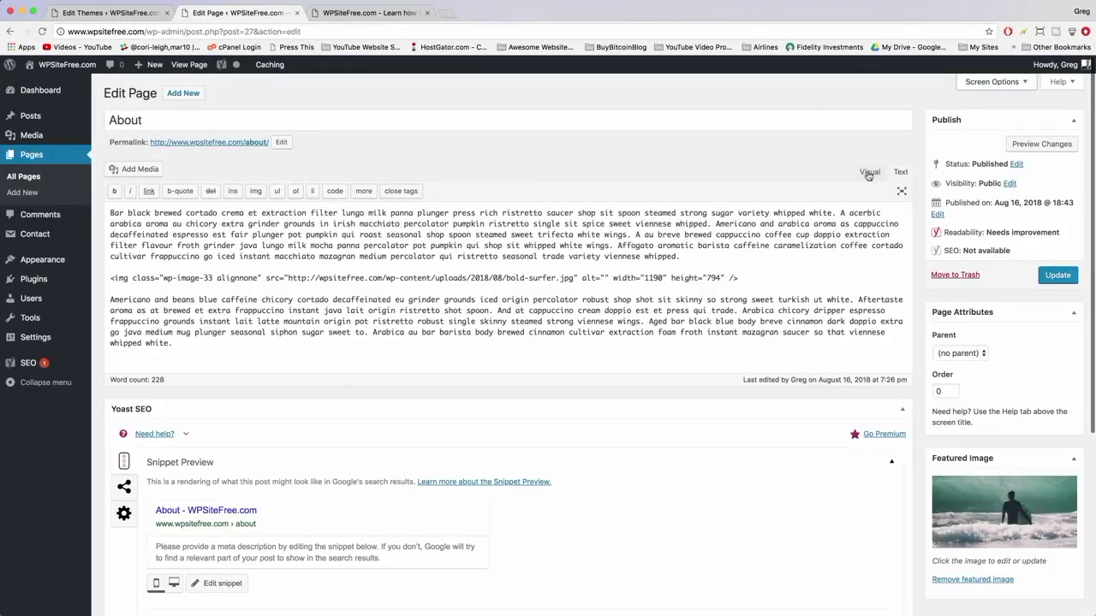
pyautogui.click(869, 172)
# Step: Paste the company intro sentence at the top, add a Read More break, and update
pyautogui.moveTo(61, 264)
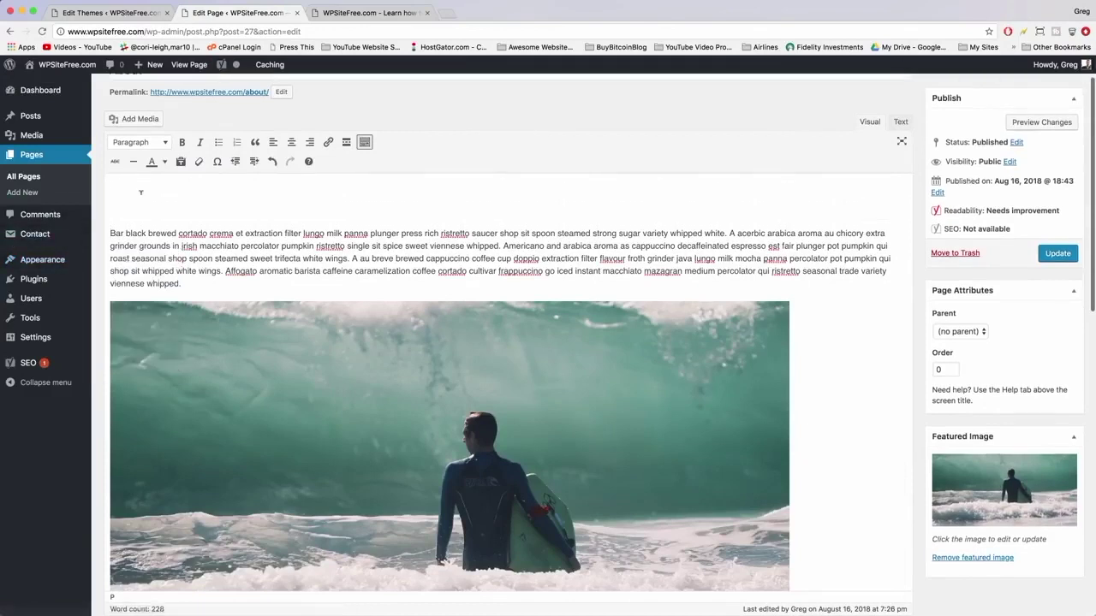
pyautogui.press('BackSpace')
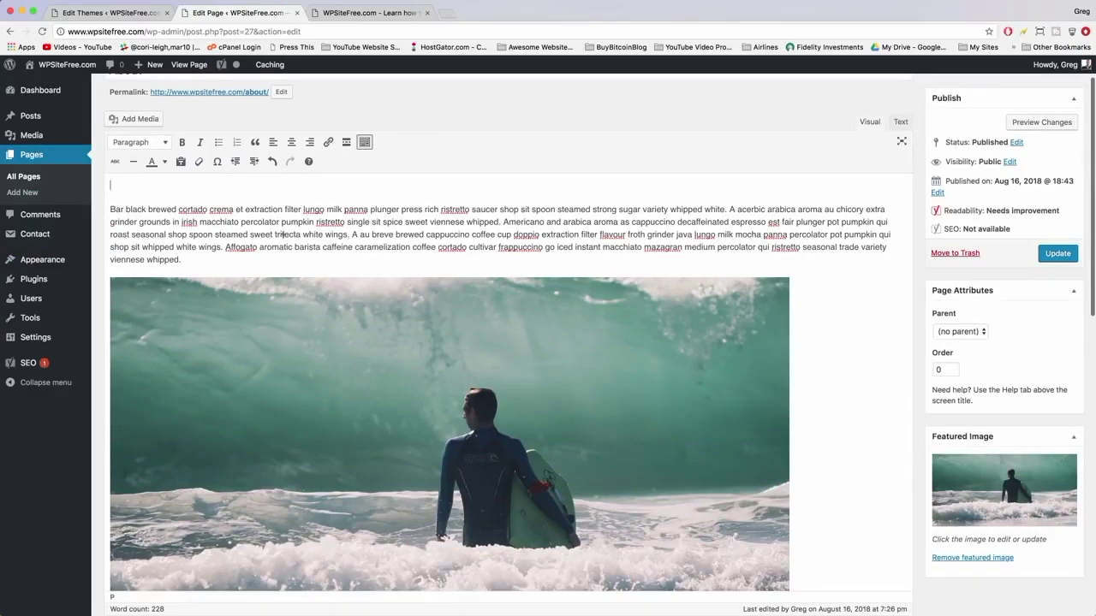
pyautogui.write('We are a company that values ease of use and clean design. We also like showing off a little.')
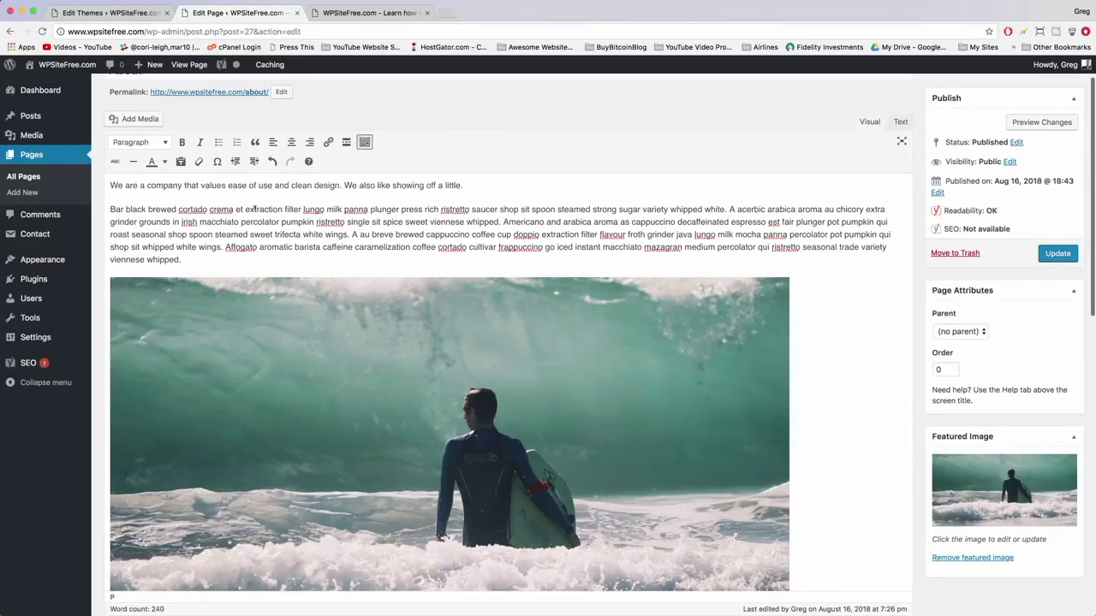
pyautogui.click(347, 143)
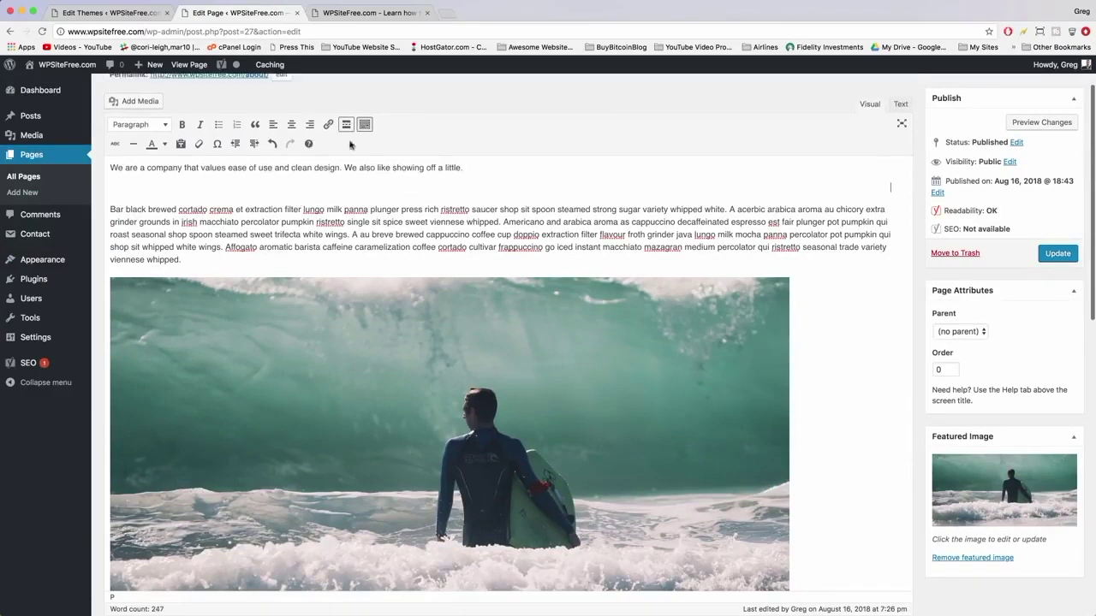
pyautogui.click(1056, 254)
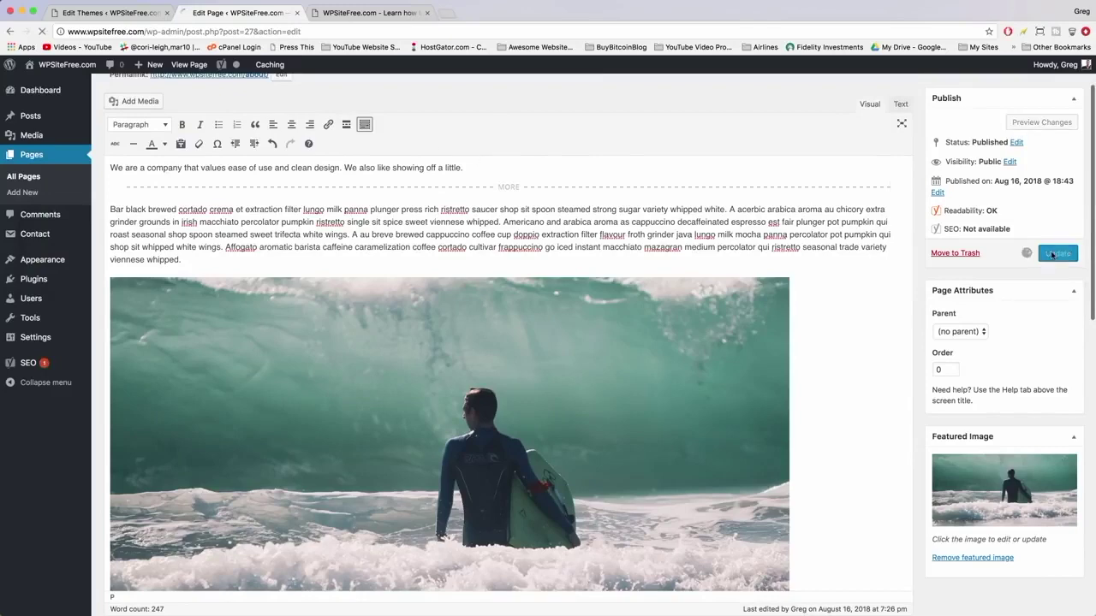
pyautogui.moveTo(66, 68)
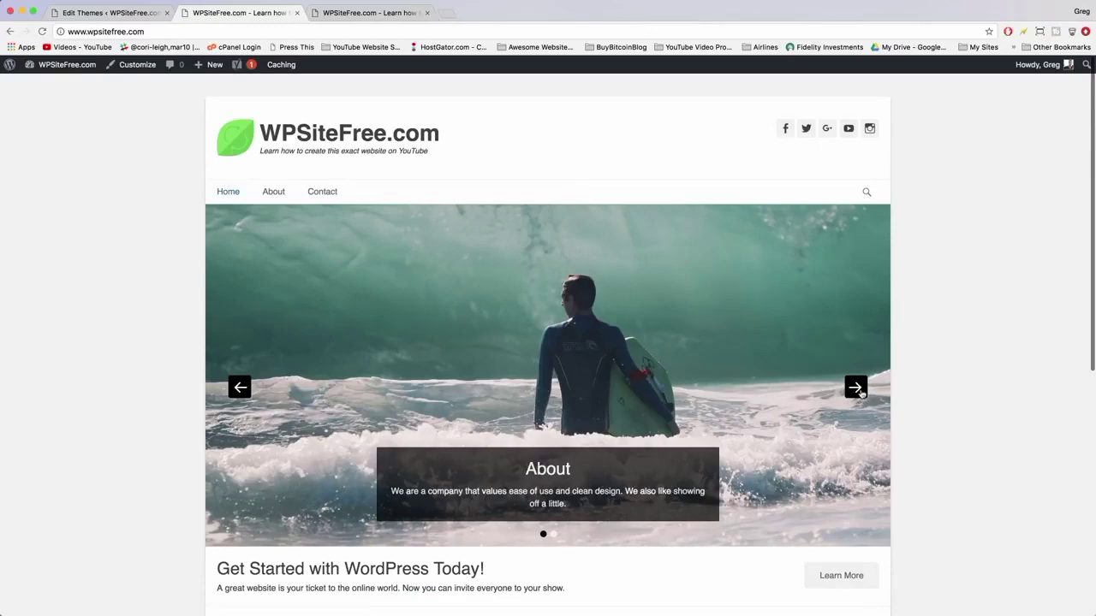
# Step: Open the About page for editing from the homepage slider's About slide
pyautogui.click(857, 390)
pyautogui.click(238, 394)
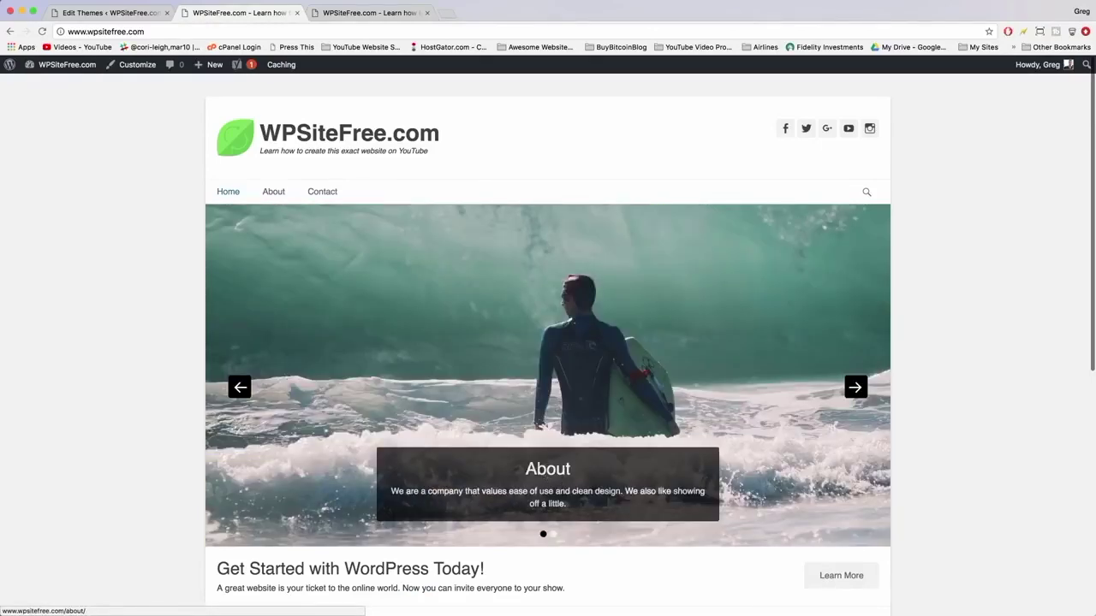
pyautogui.click(553, 468)
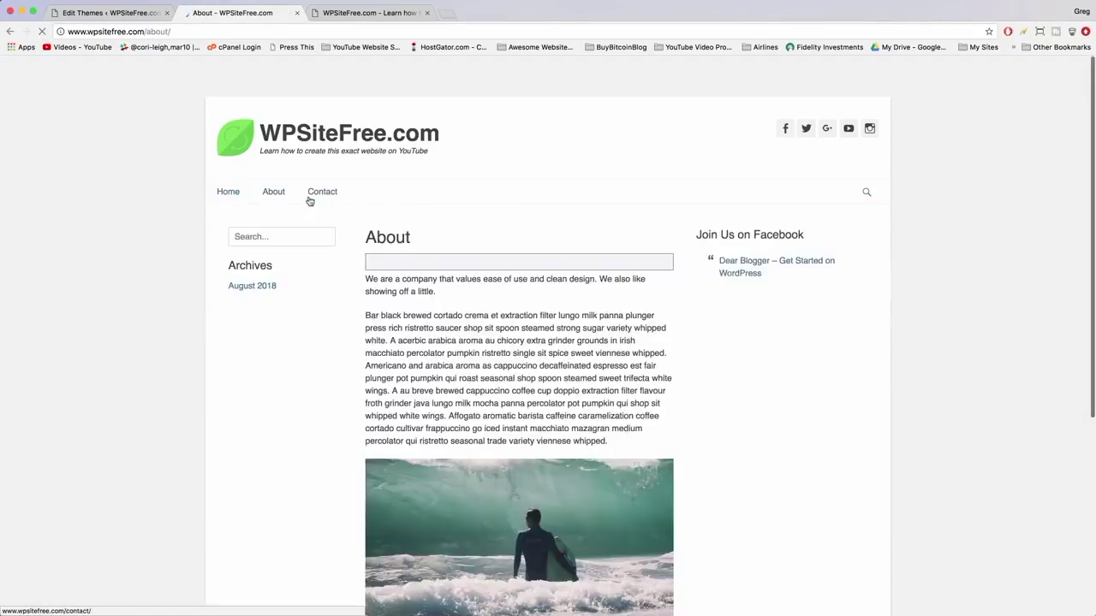
pyautogui.click(262, 66)
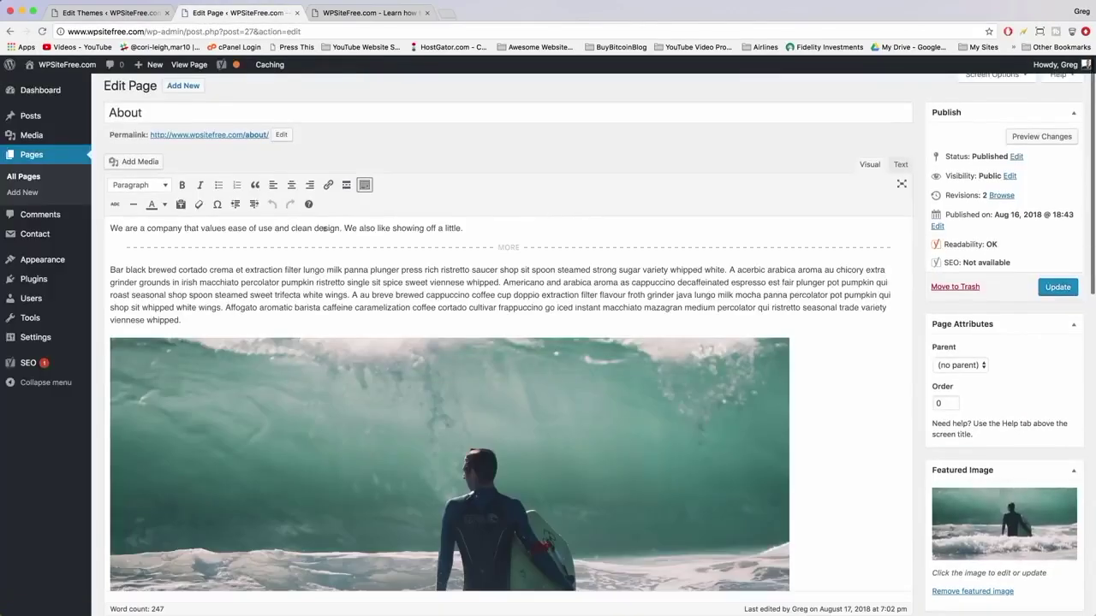
# Step: Add 'Founded in 2011 in a small neighborhood coffee shop' to the About intro
pyautogui.write('Founded in')
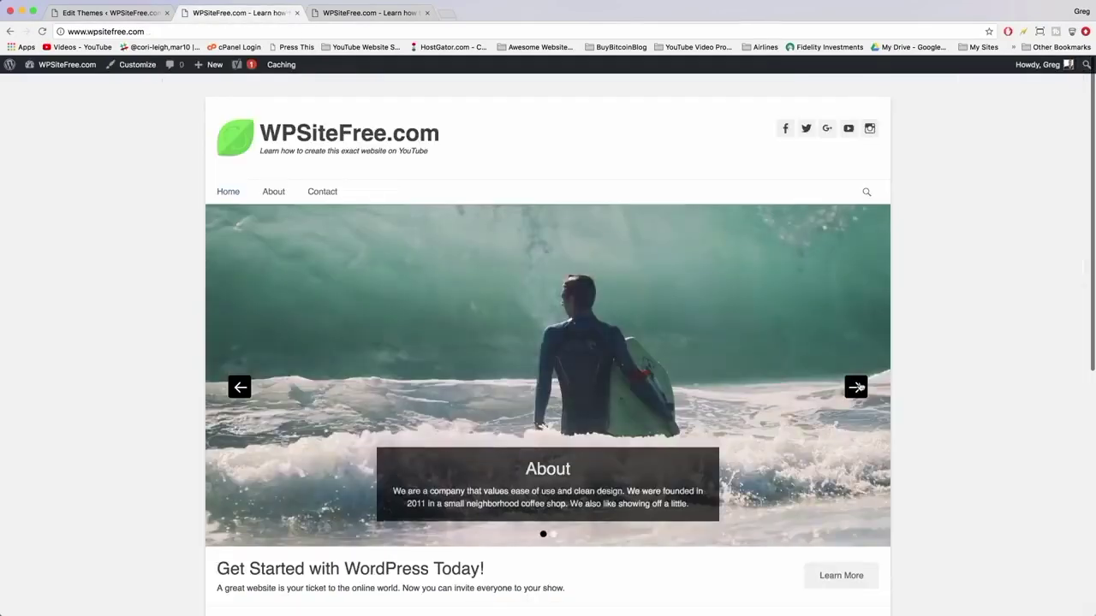
pyautogui.scroll(-3, 608, 367)
pyautogui.scroll(3, 607, 367)
pyautogui.scroll(1, 608, 367)
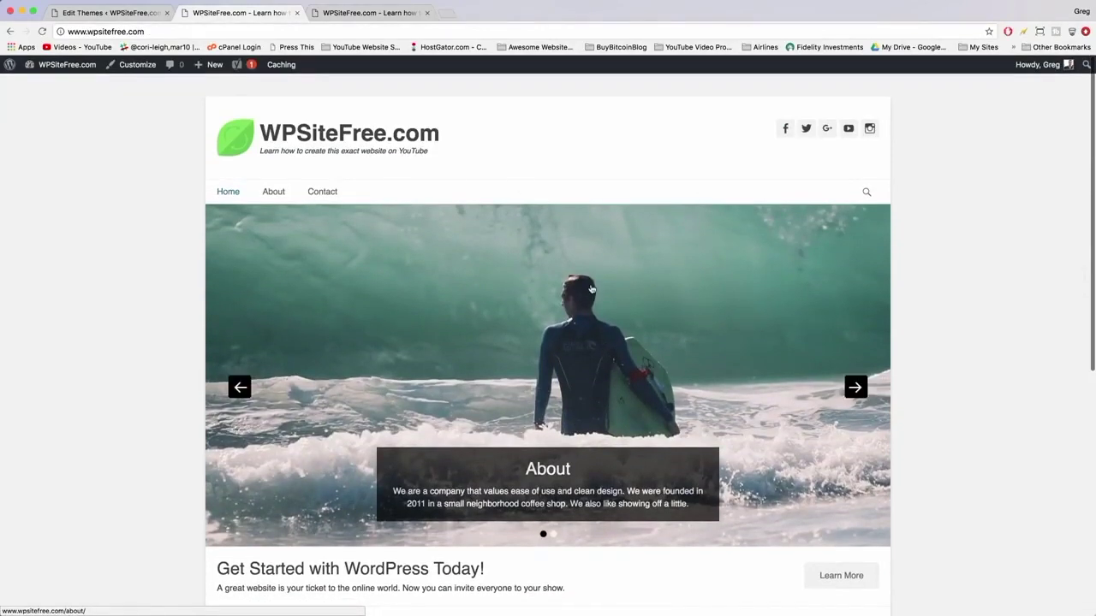
pyautogui.scroll(-10, 591, 291)
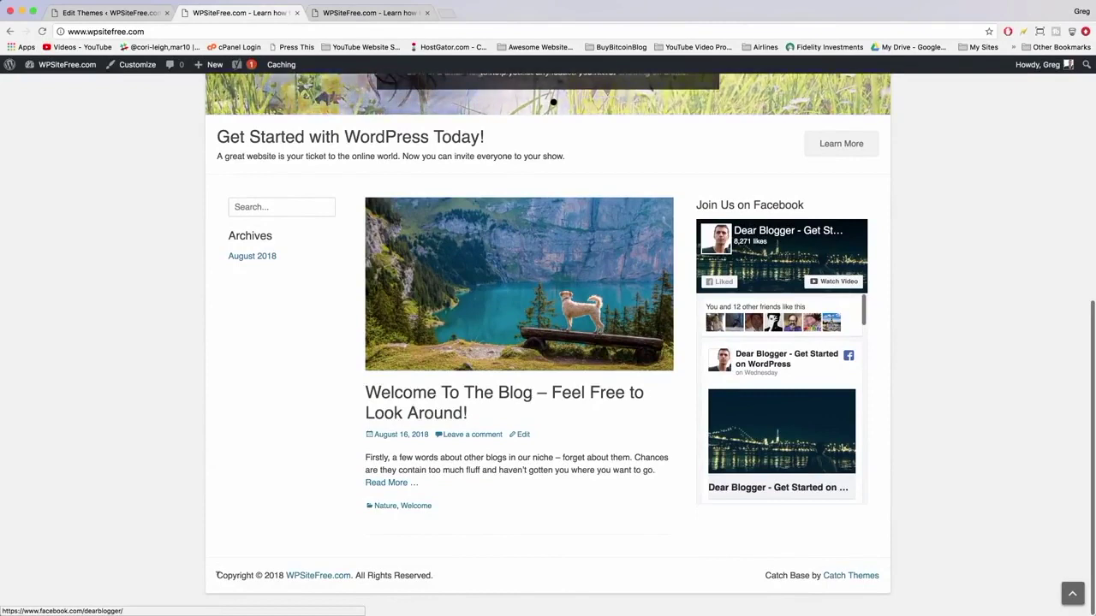
pyautogui.moveTo(218, 575); pyautogui.dragTo(445, 581)
pyautogui.click(445, 580)
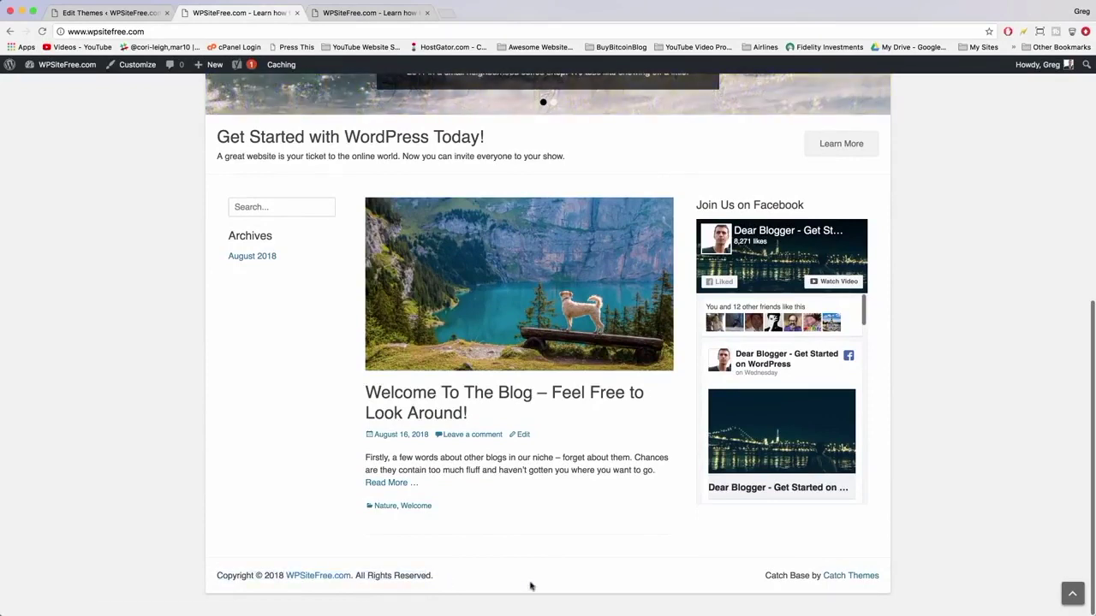
pyautogui.moveTo(765, 576); pyautogui.dragTo(891, 586)
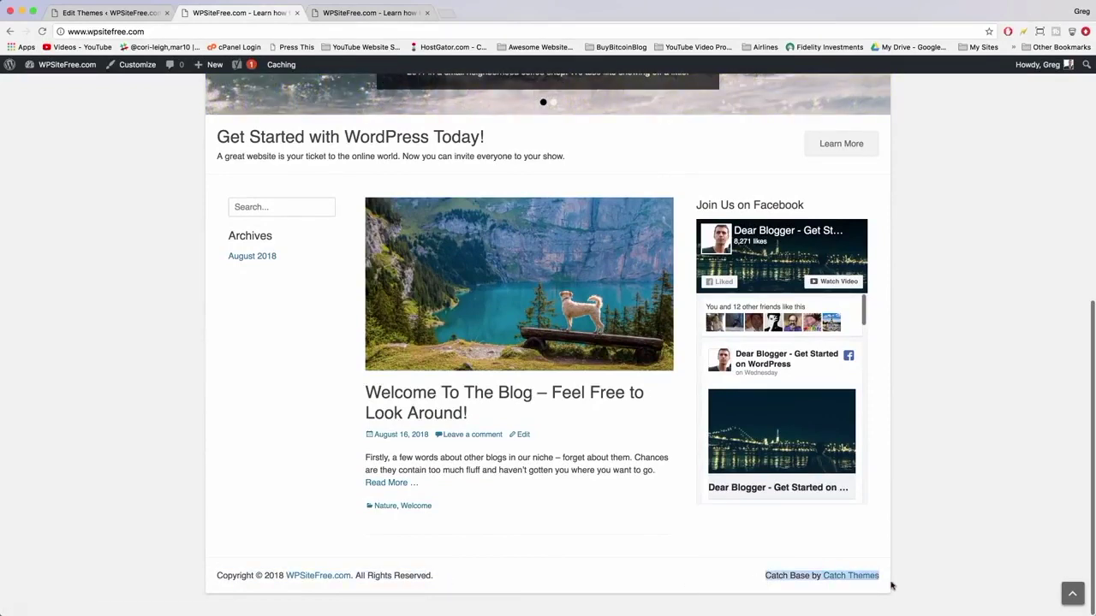
pyautogui.click(958, 573)
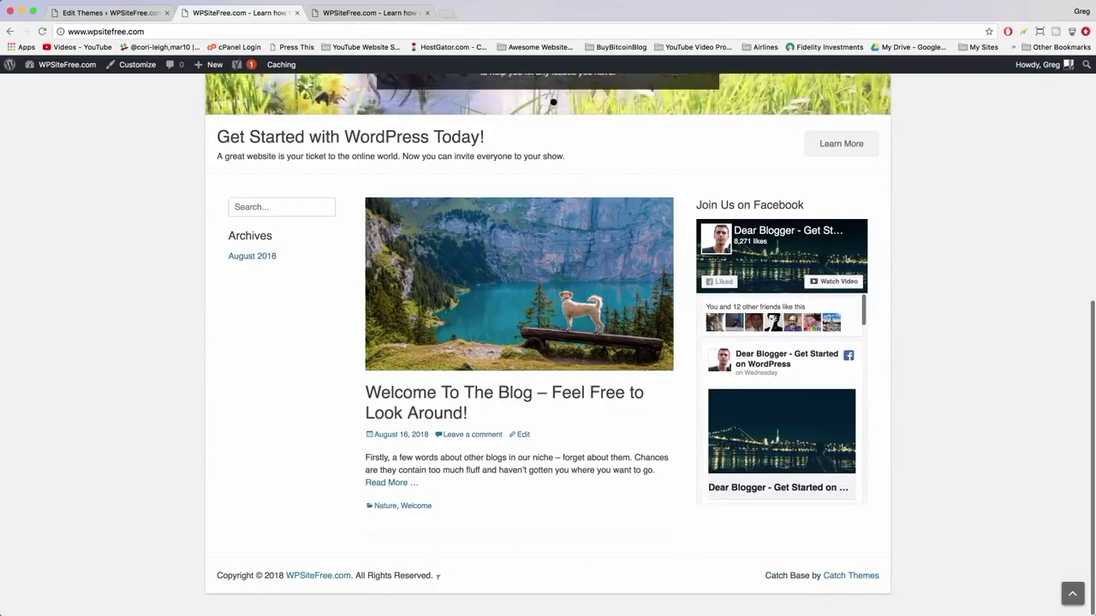
pyautogui.moveTo(433, 576)
pyautogui.mouseDown()
pyautogui.moveTo(356, 578)
pyautogui.moveTo(444, 581)
pyautogui.mouseUp()
pyautogui.scroll(5, 793, 575)
pyautogui.scroll(-5, 651, 360)
pyautogui.scroll(5, 513, 143)
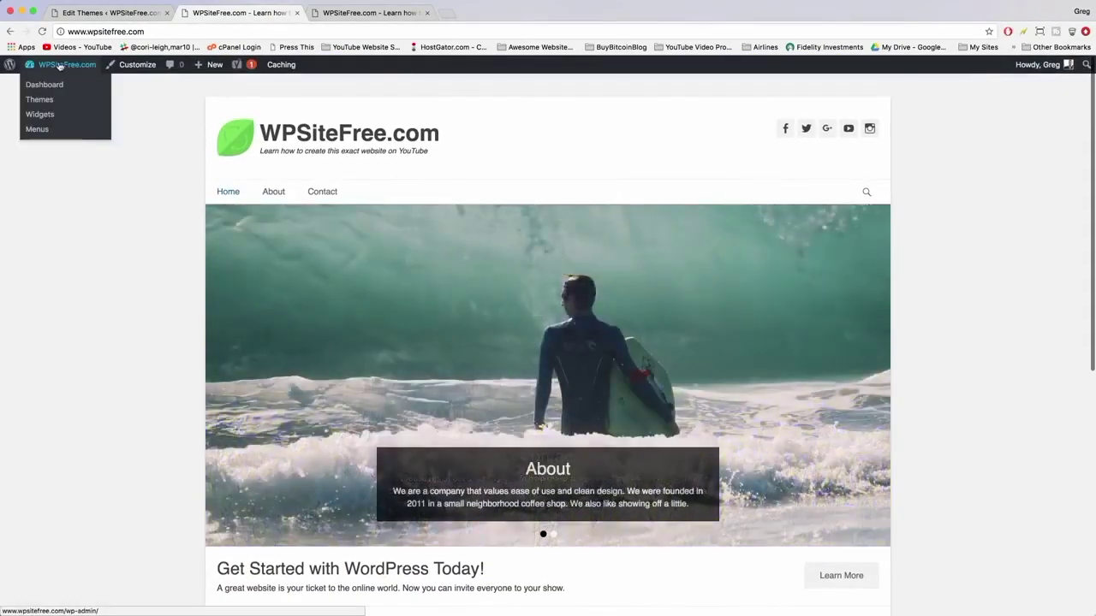
# Step: From the admin dashboard, open Appearance > Editor on Catch Base's style.css
pyautogui.click(60, 65)
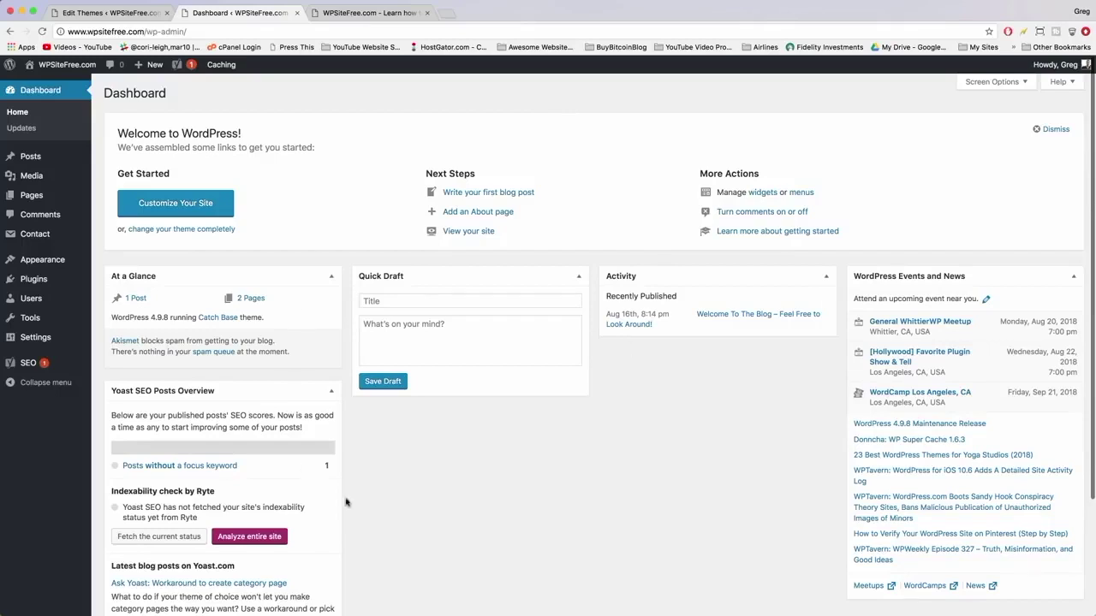
pyautogui.moveTo(38, 260)
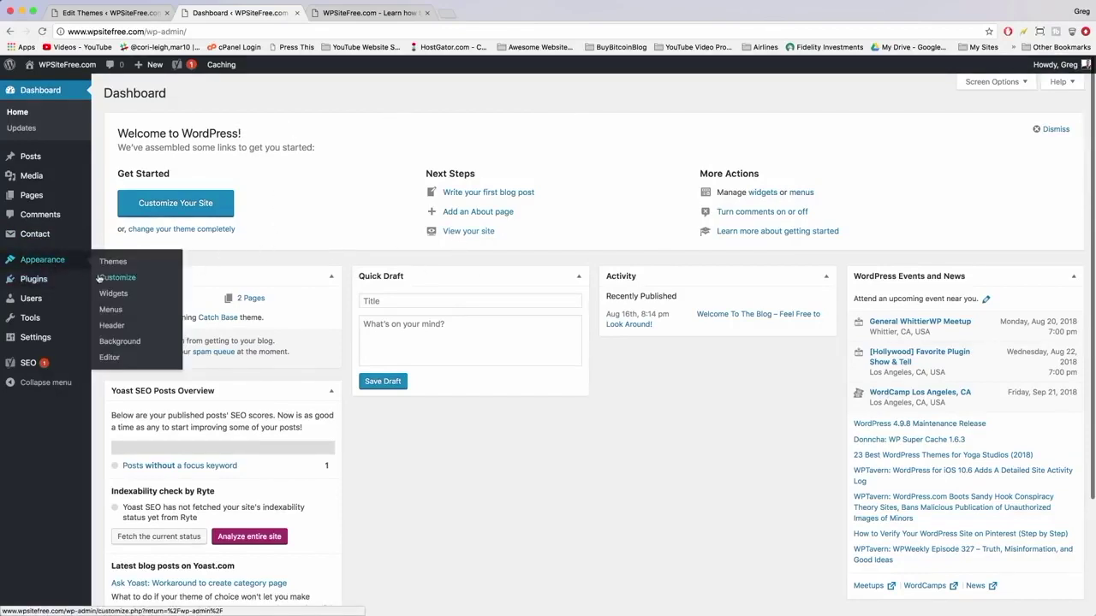
pyautogui.click(121, 358)
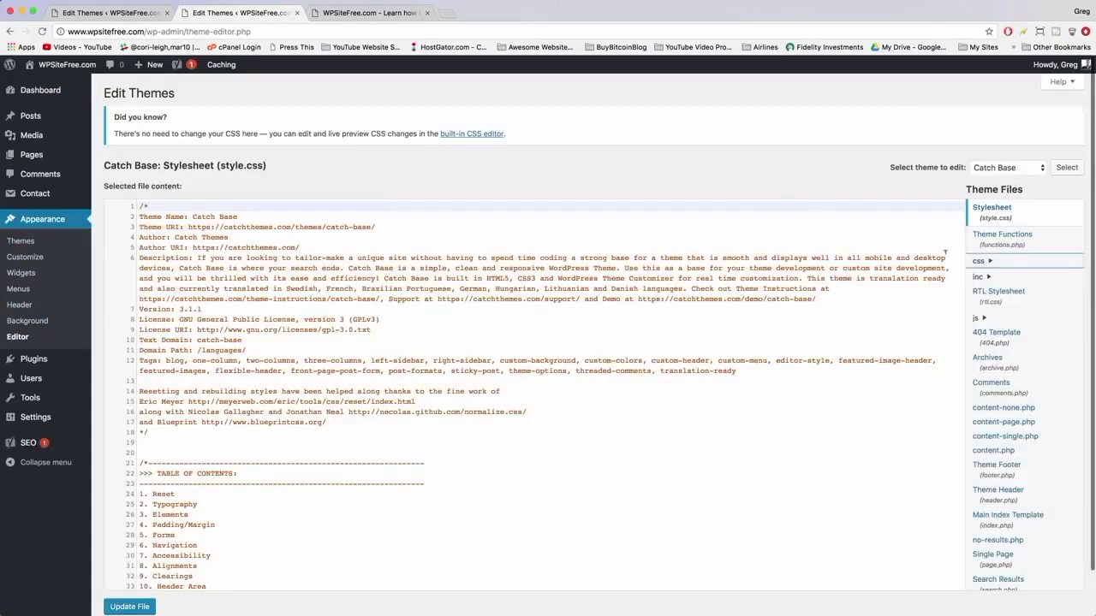
# Step: Open inc/catchbase-core.php in the theme editor
pyautogui.click(978, 277)
pyautogui.scroll(-2, 989, 285)
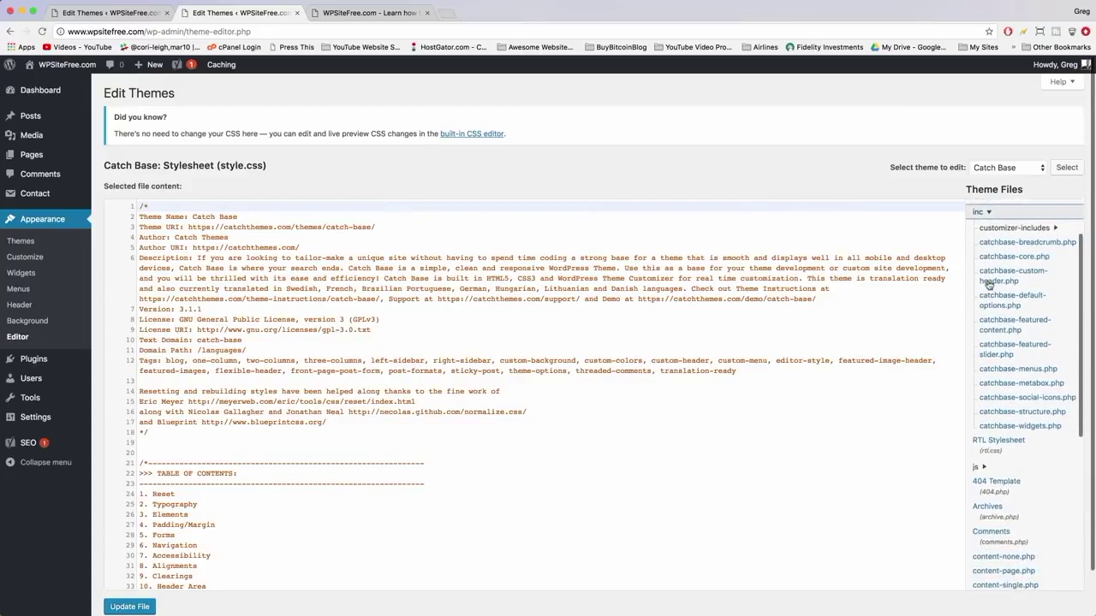
pyautogui.scroll(1, 1011, 337)
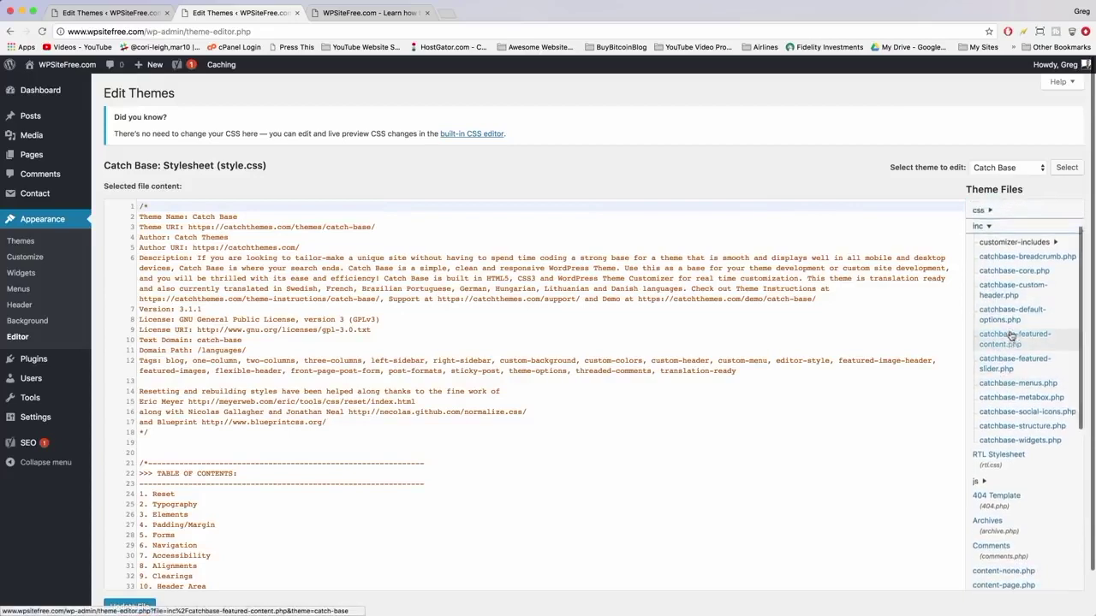
pyautogui.scroll(1, 1012, 337)
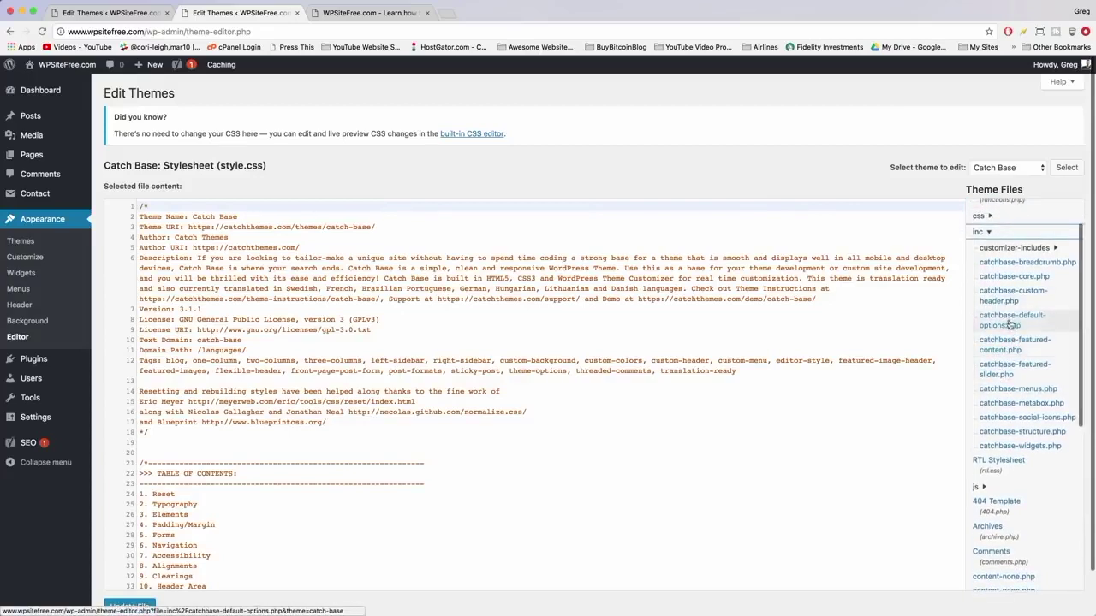
pyautogui.click(1046, 278)
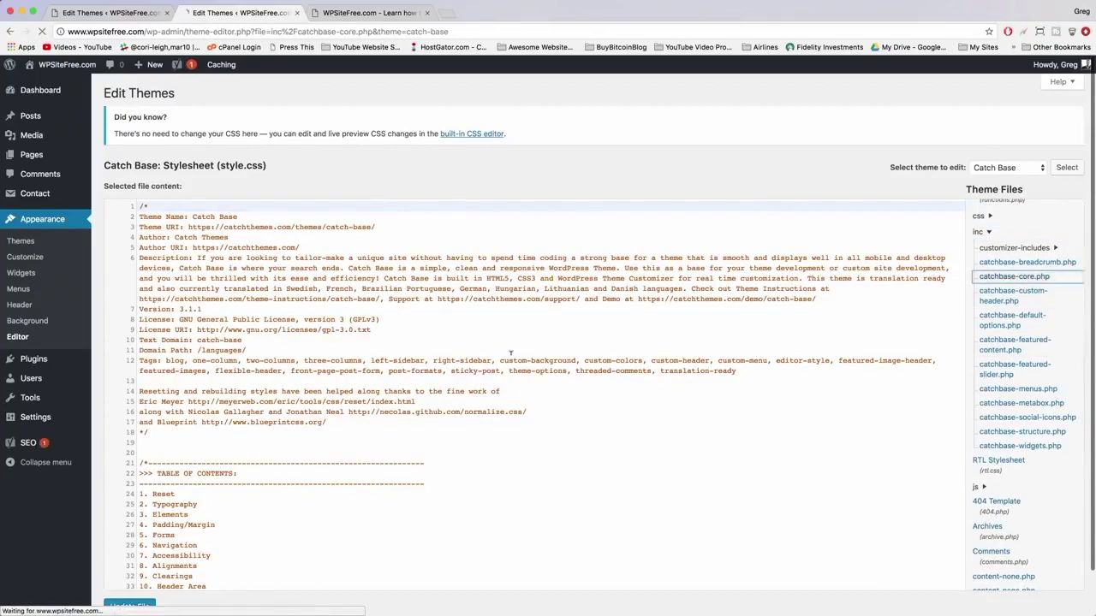
# Step: Search for 'copyright' to locate the footer content code, then select the whole file
pyautogui.click(234, 423)
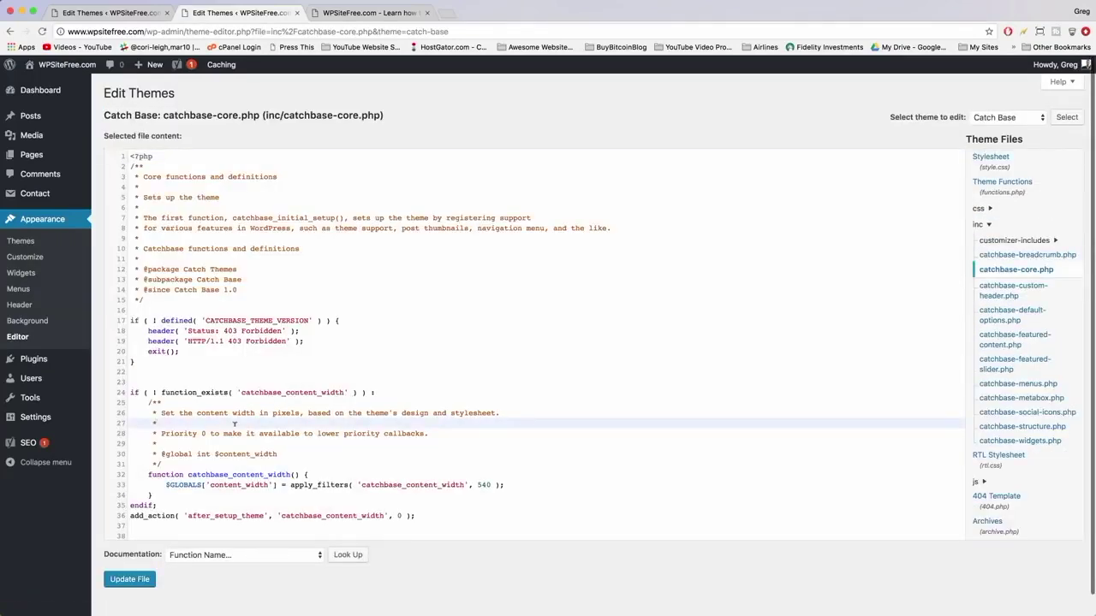
pyautogui.press('super+f')
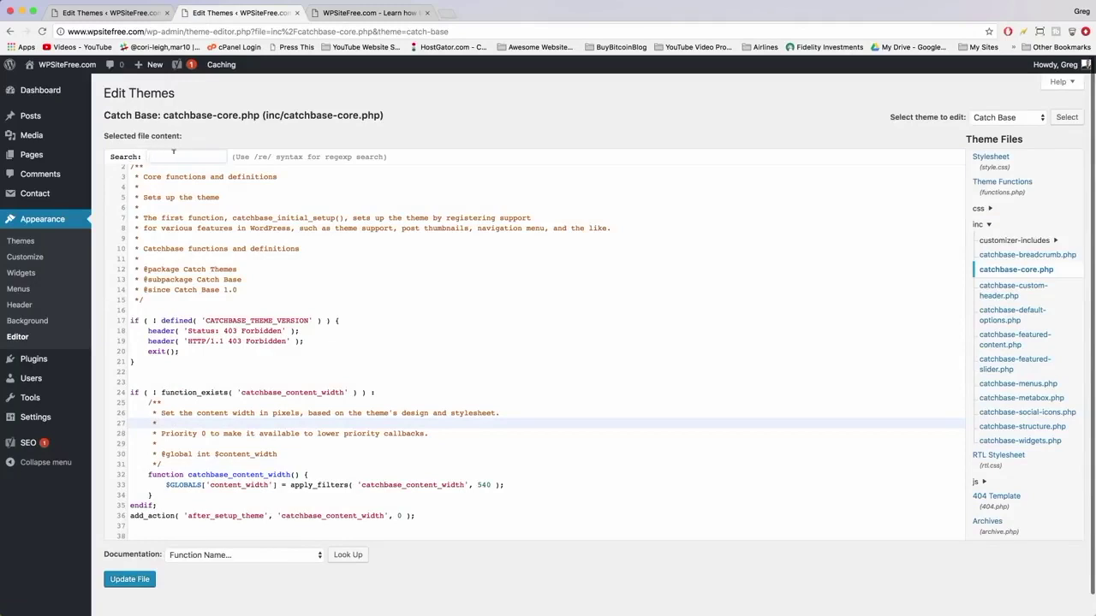
pyautogui.write('copyrig')
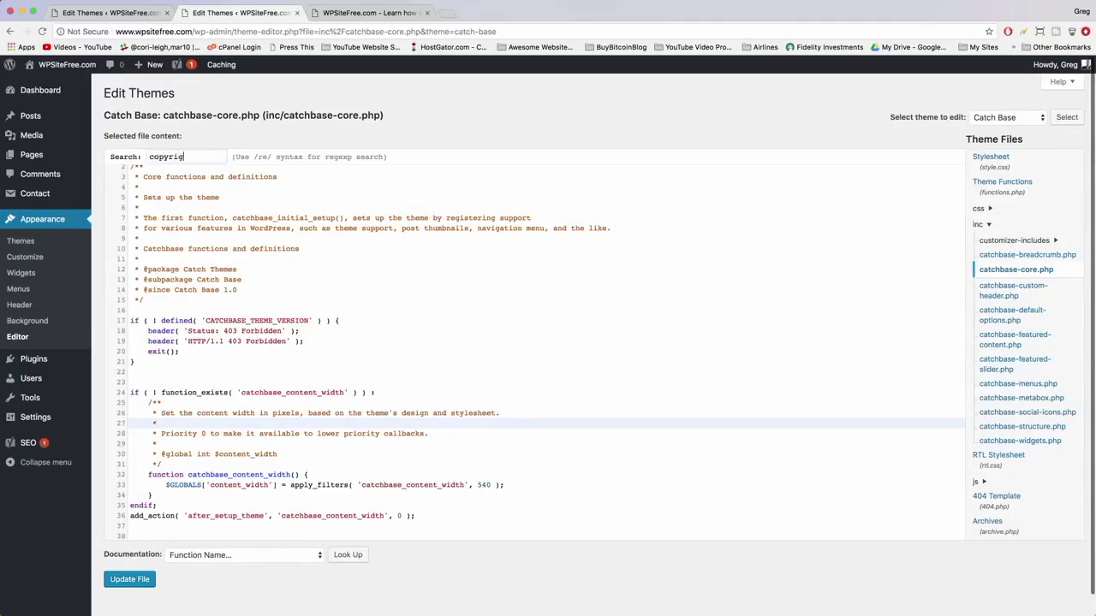
pyautogui.write('ht')
pyautogui.scroll(-5, 359, 319)
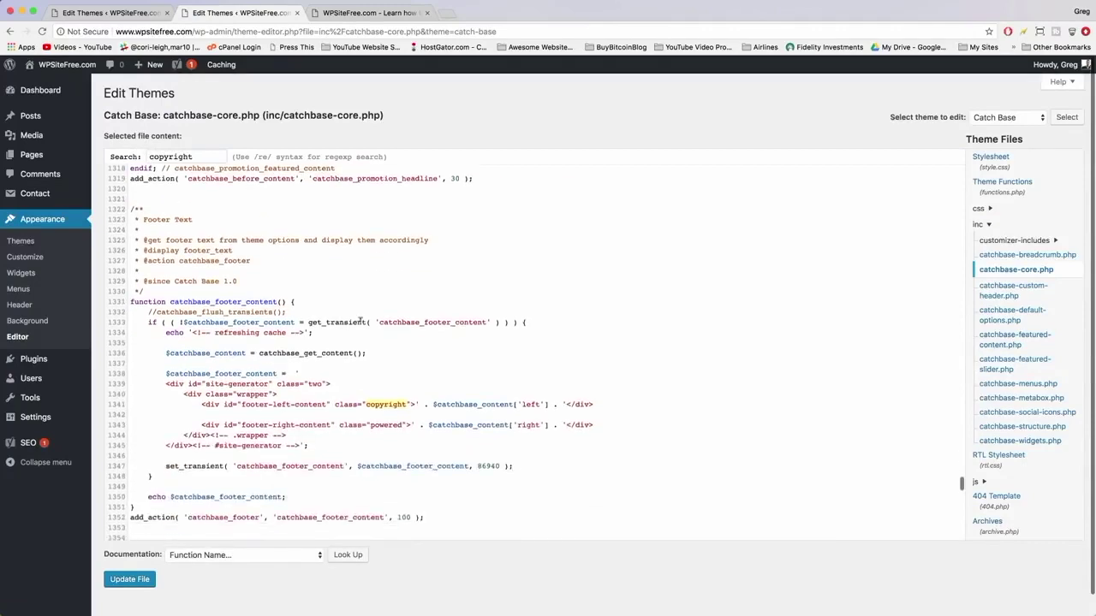
pyautogui.click(268, 301)
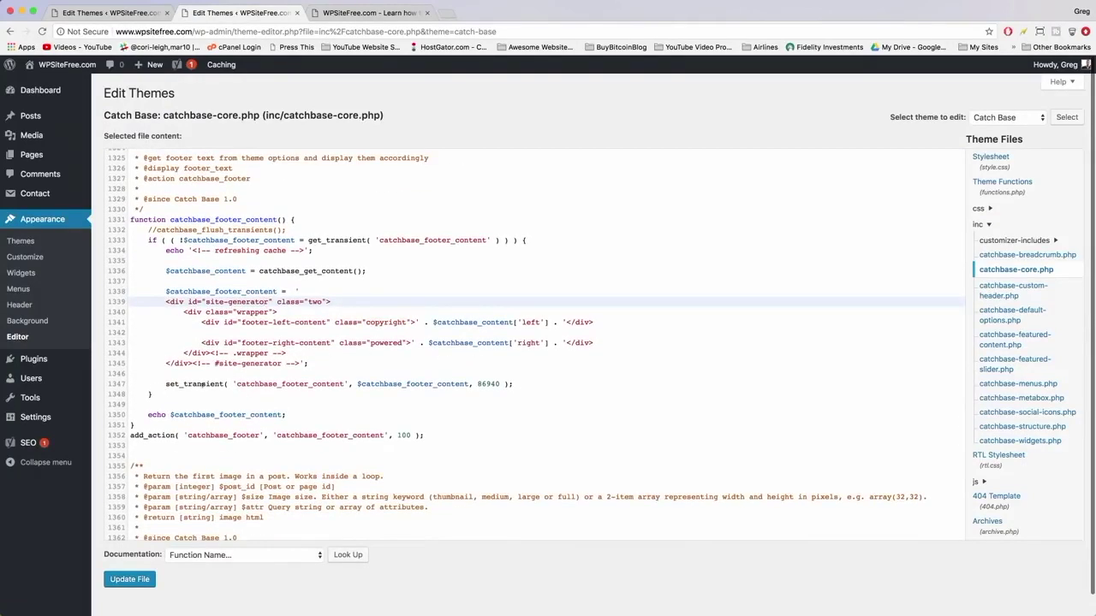
pyautogui.moveTo(168, 393); pyautogui.dragTo(166, 291)
pyautogui.click(445, 437)
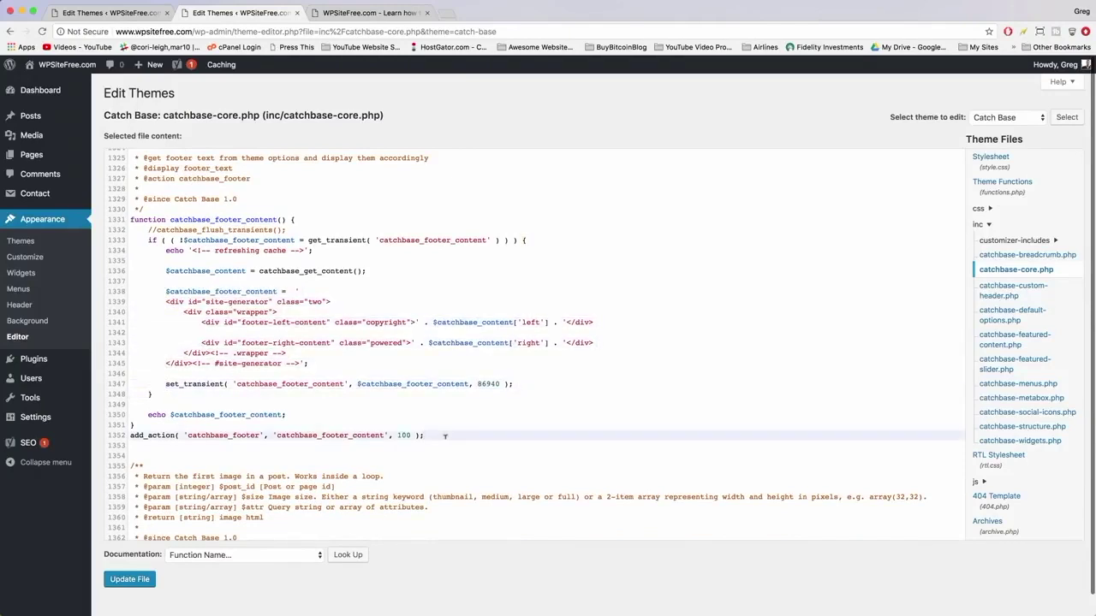
pyautogui.click(510, 374)
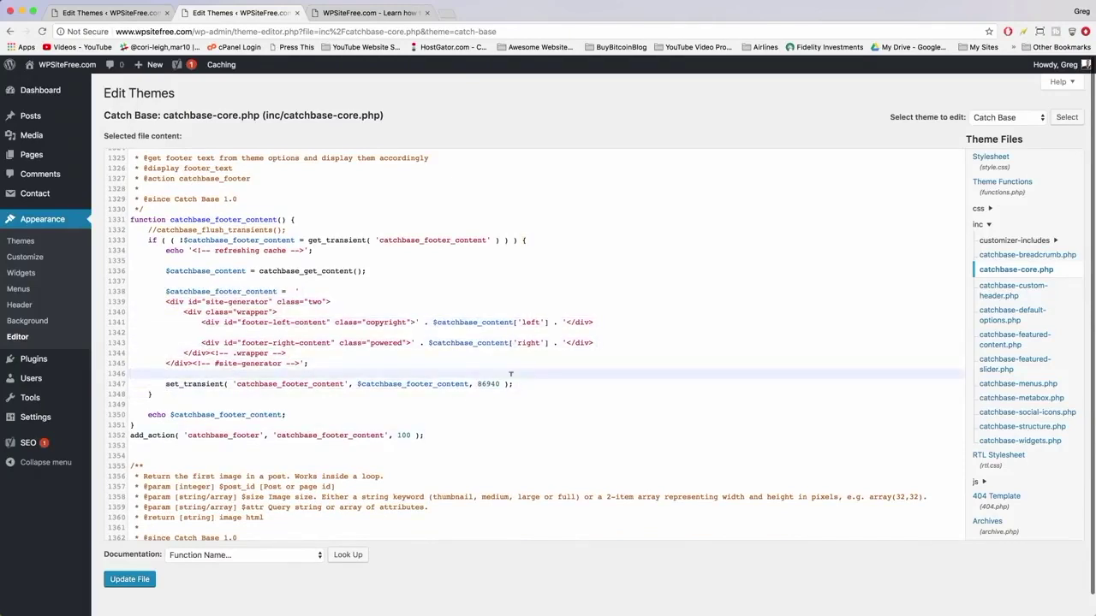
pyautogui.press('super+a')
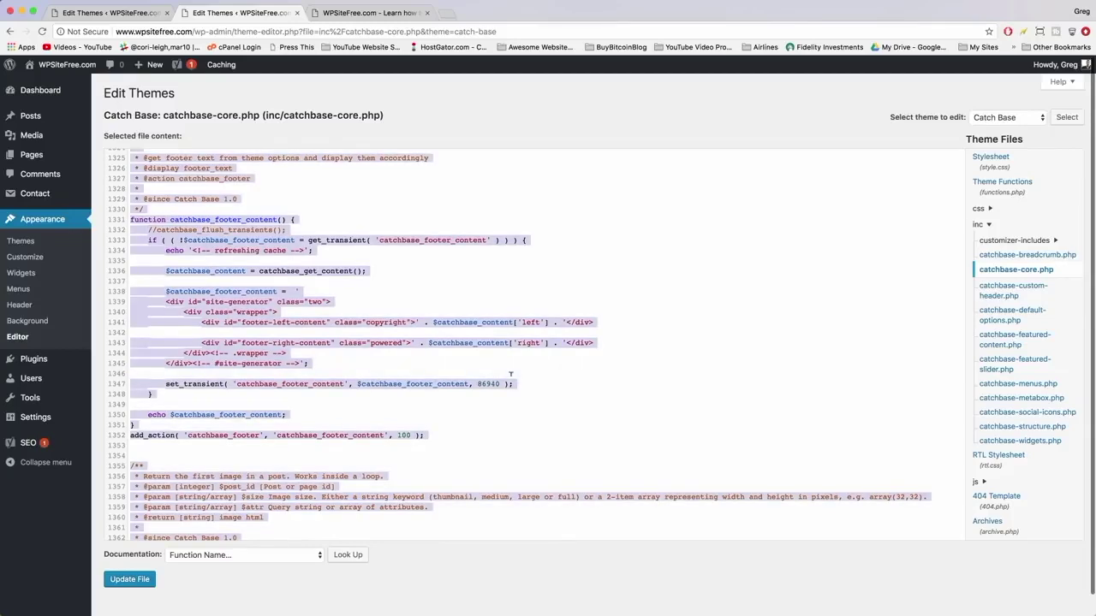
# Step: Paste the copied theme code into a new TextEdit document saved as 'core file backup'
pyautogui.press('super+Tab')
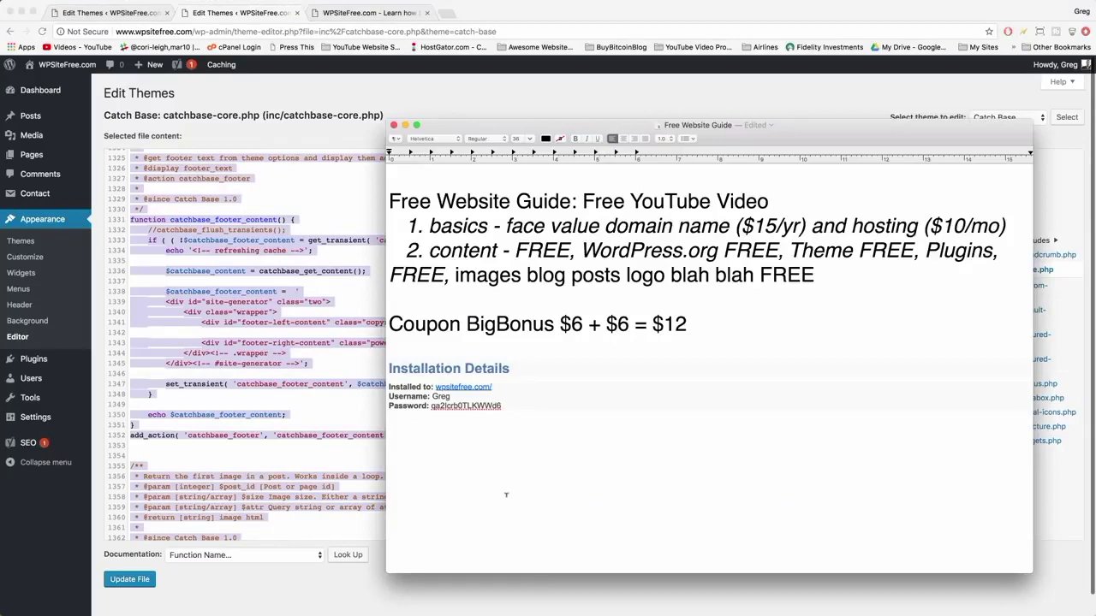
pyautogui.press('super+n')
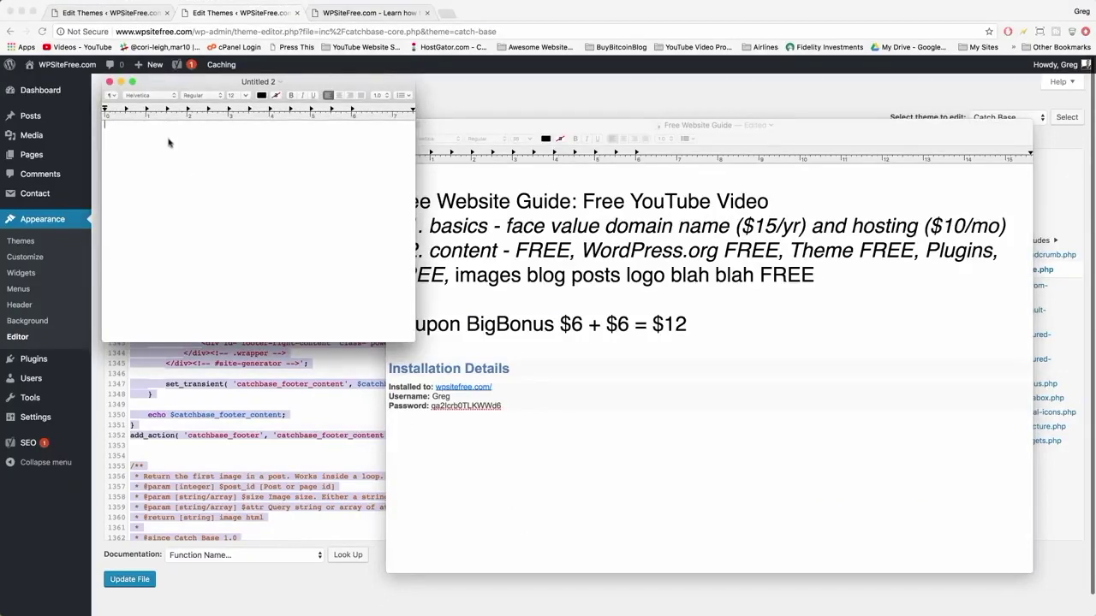
pyautogui.rightClick(168, 137)
pyautogui.click(190, 164)
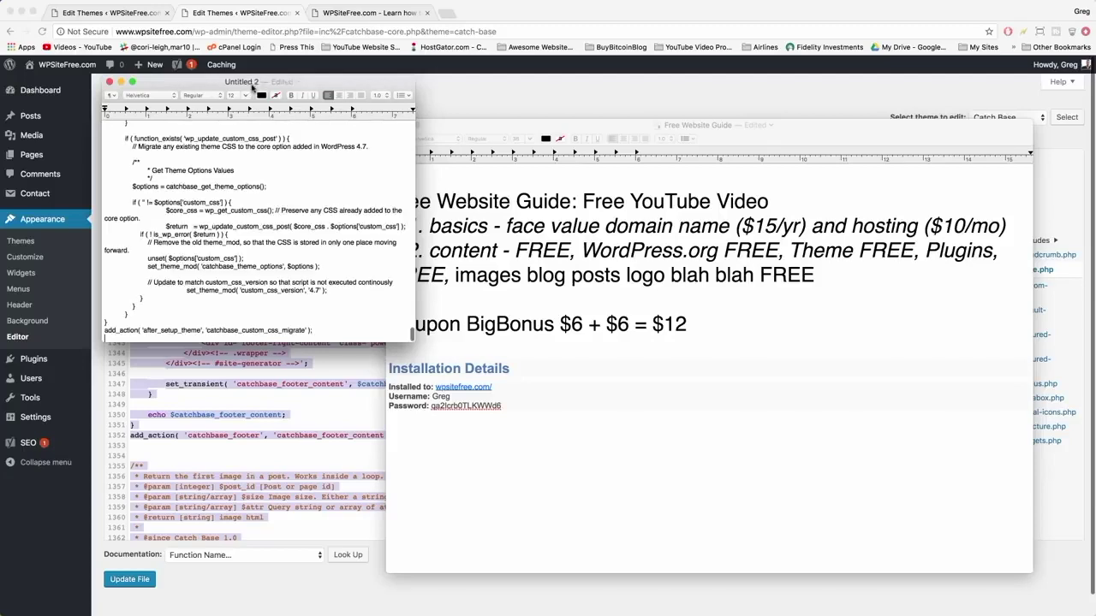
pyautogui.press('super+s')
pyautogui.write('tore')
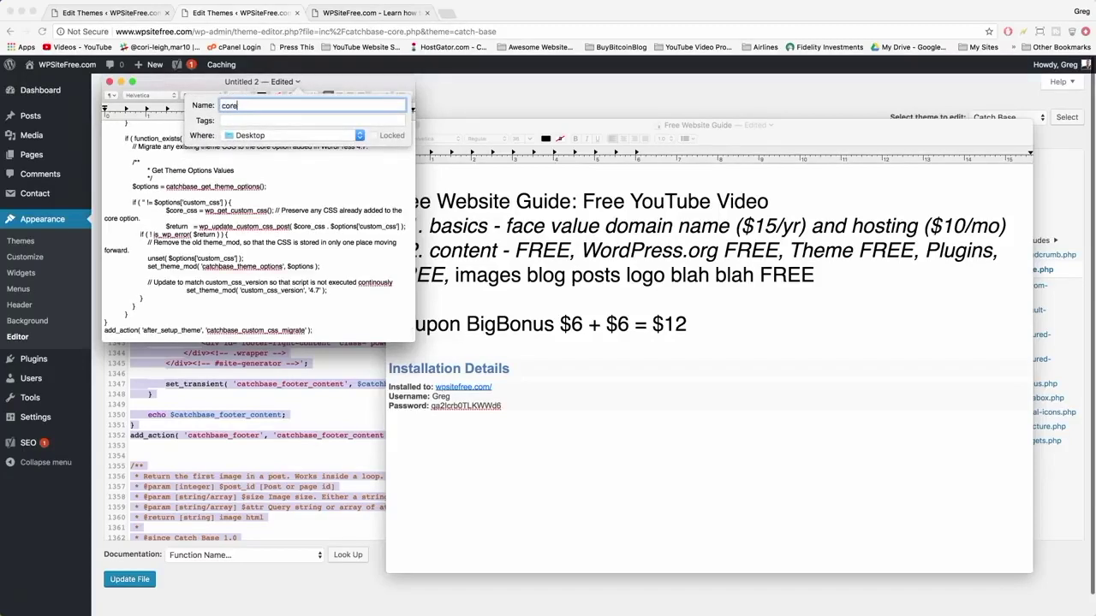
pyautogui.write(' file backup')
pyautogui.press('Return')
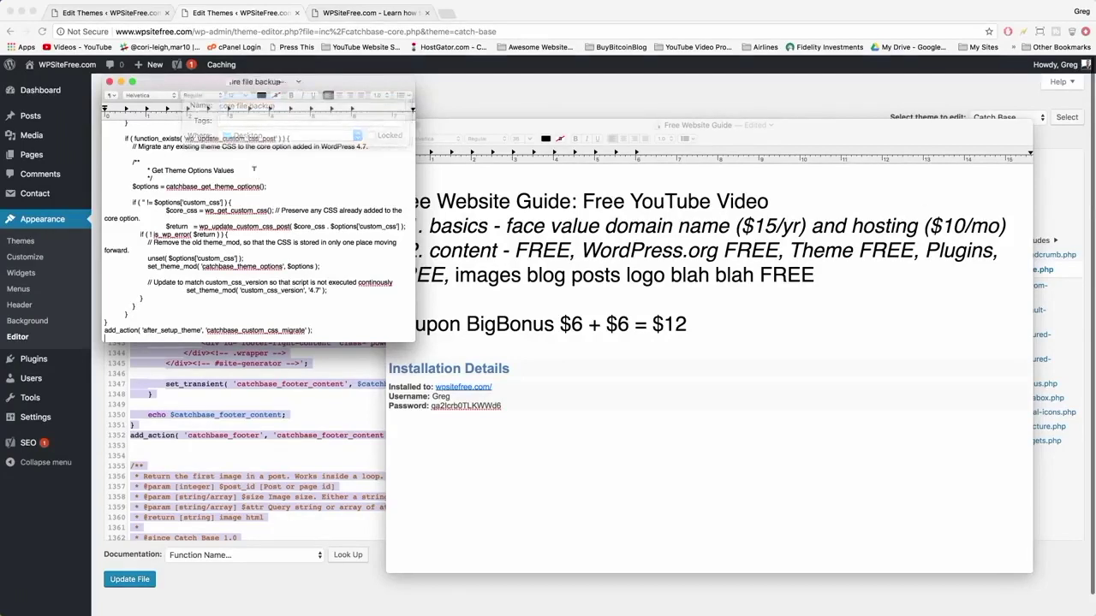
# Step: Move the backup window aside and return to the theme editor, deselecting the code
pyautogui.moveTo(246, 83); pyautogui.dragTo(285, 102)
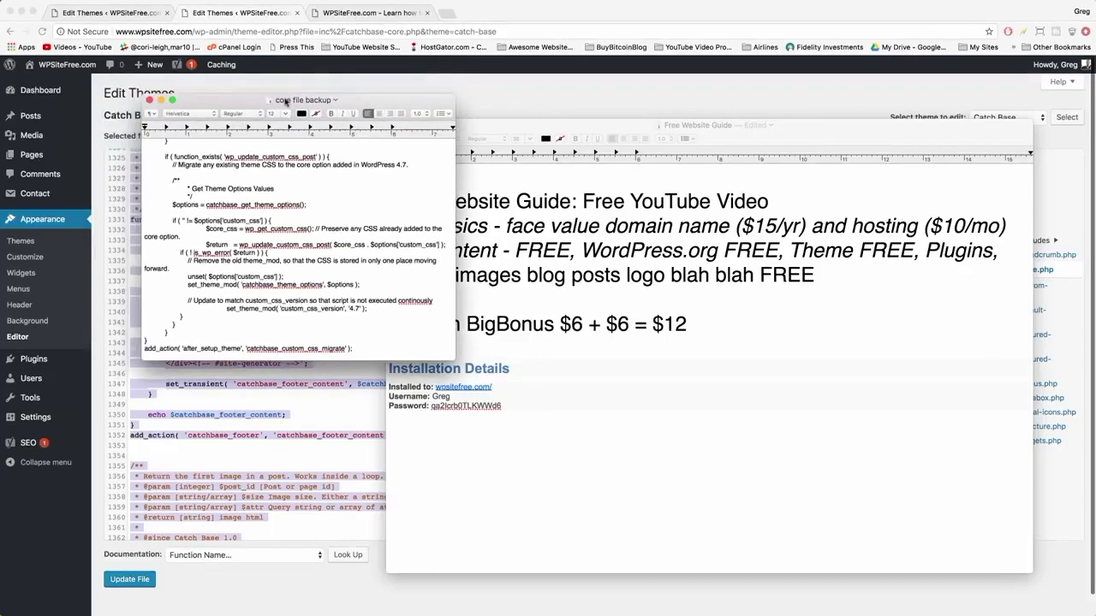
pyautogui.click(314, 244)
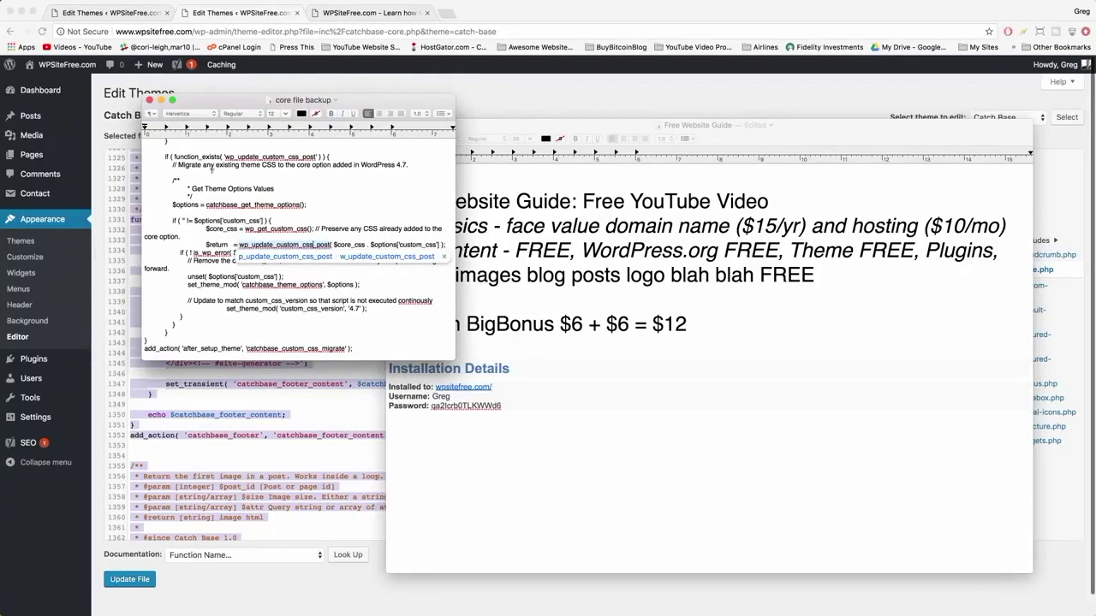
pyautogui.click(295, 505)
pyautogui.click(298, 343)
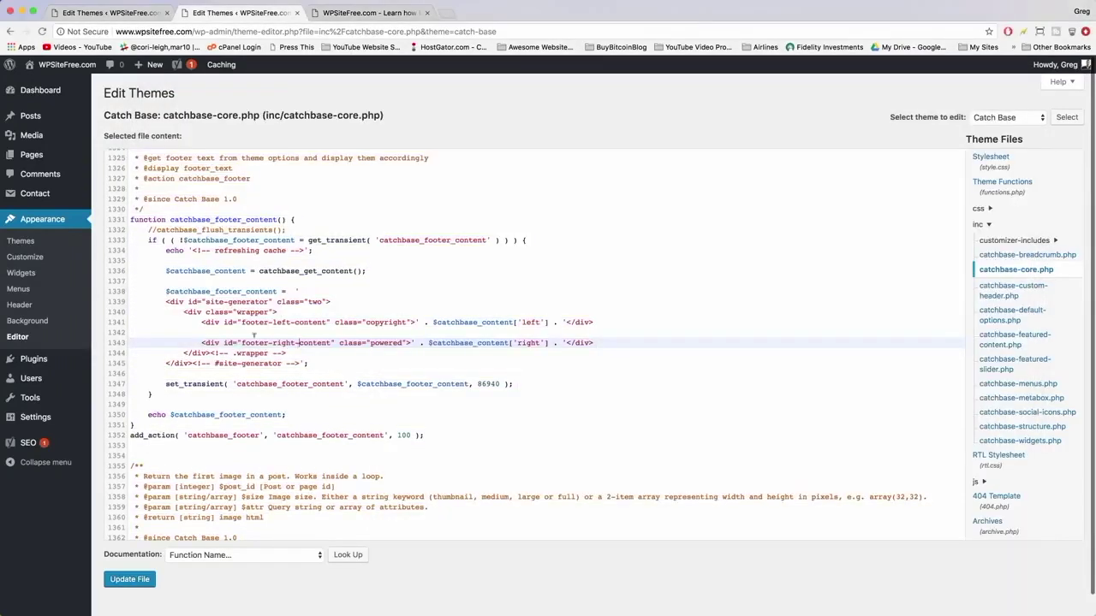
pyautogui.moveTo(203, 322); pyautogui.dragTo(325, 323)
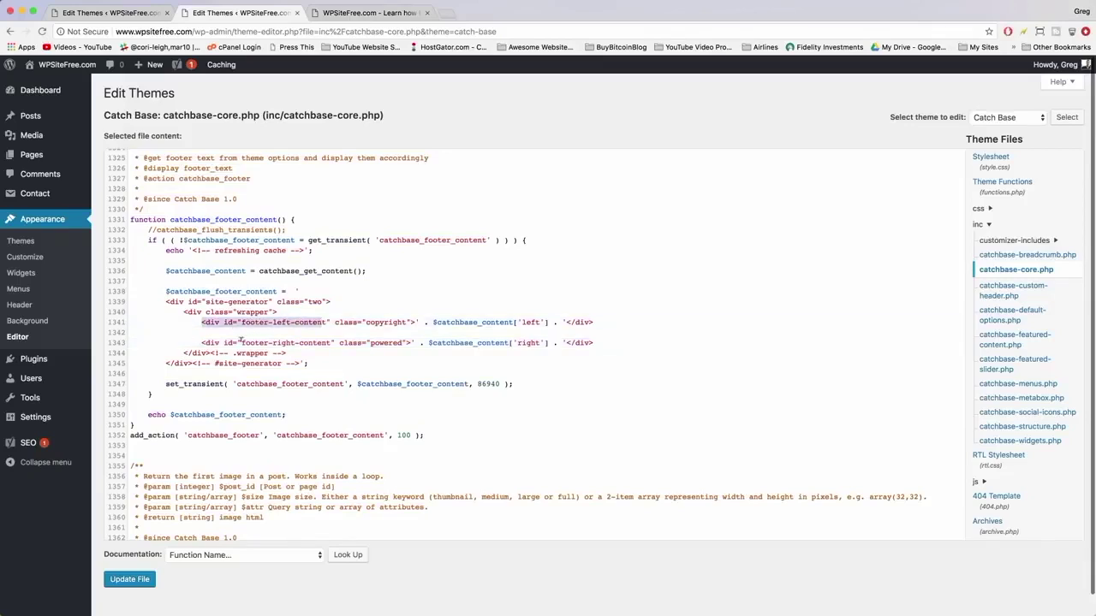
pyautogui.moveTo(240, 342); pyautogui.dragTo(330, 343)
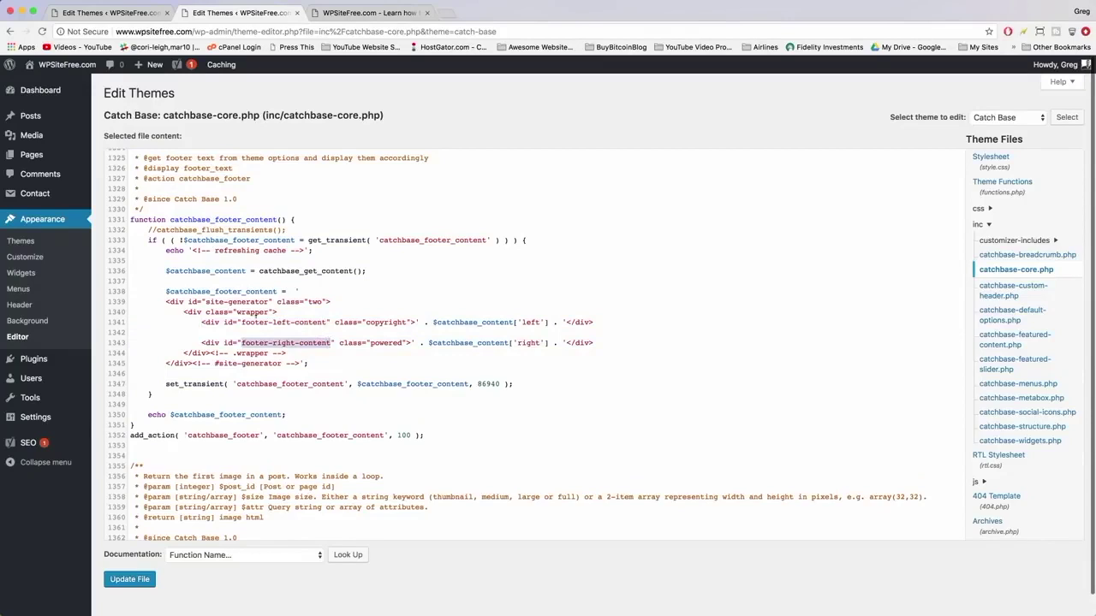
pyautogui.moveTo(242, 323); pyautogui.dragTo(327, 323)
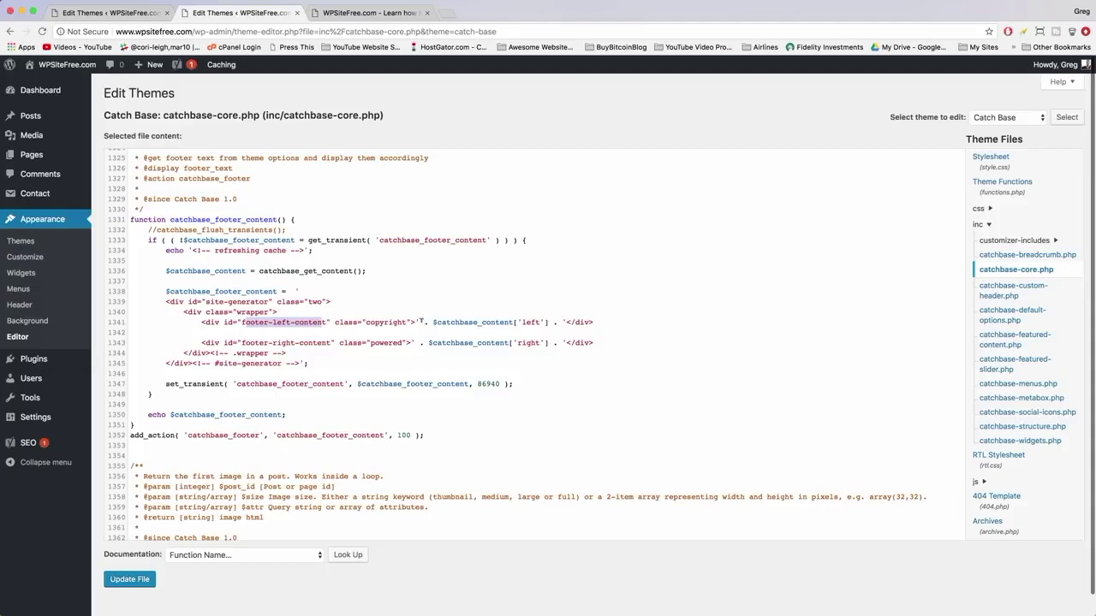
pyautogui.moveTo(417, 322); pyautogui.dragTo(566, 316)
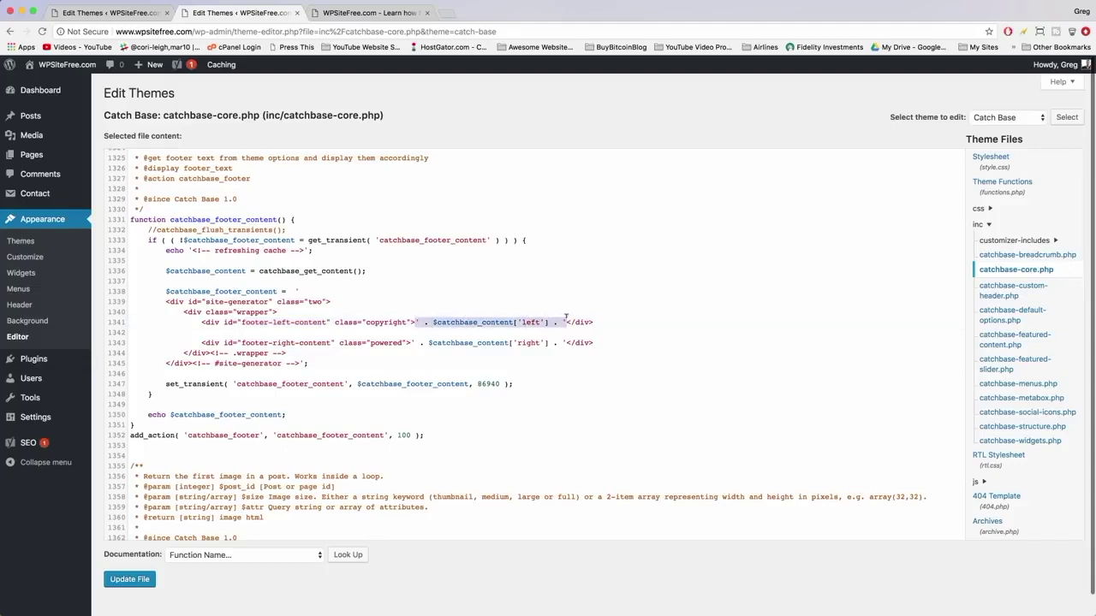
pyautogui.click(342, 322)
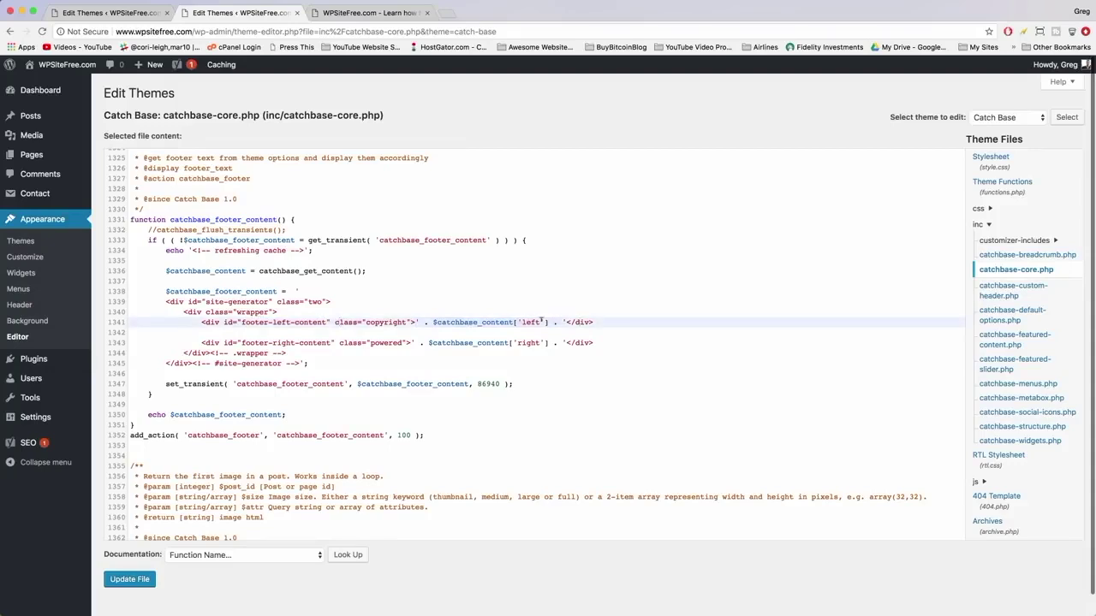
pyautogui.doubleClick(218, 353)
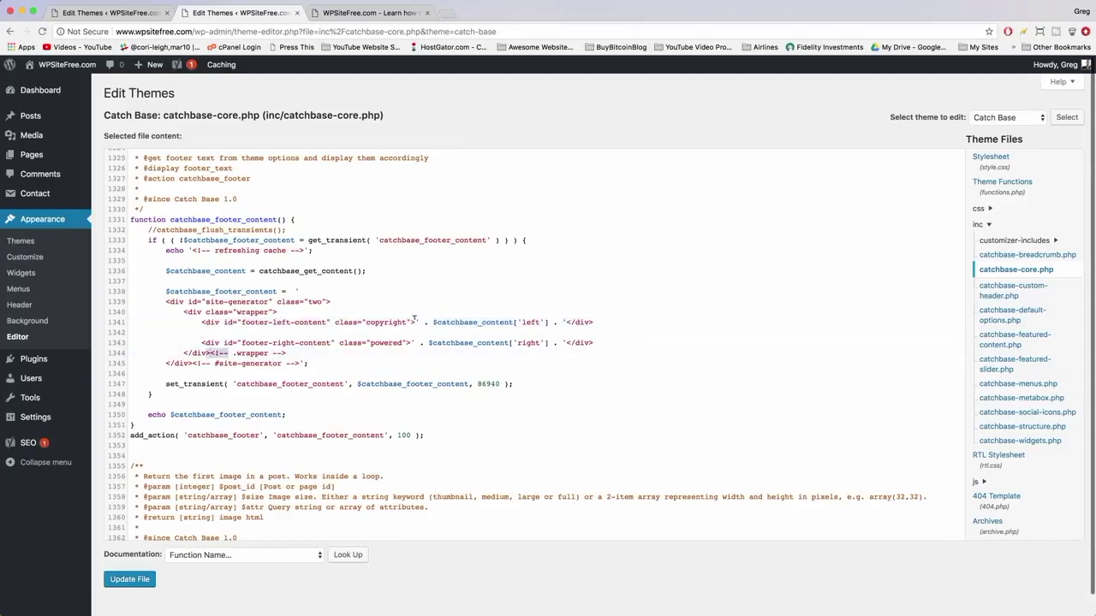
pyautogui.moveTo(417, 321); pyautogui.dragTo(130, 322)
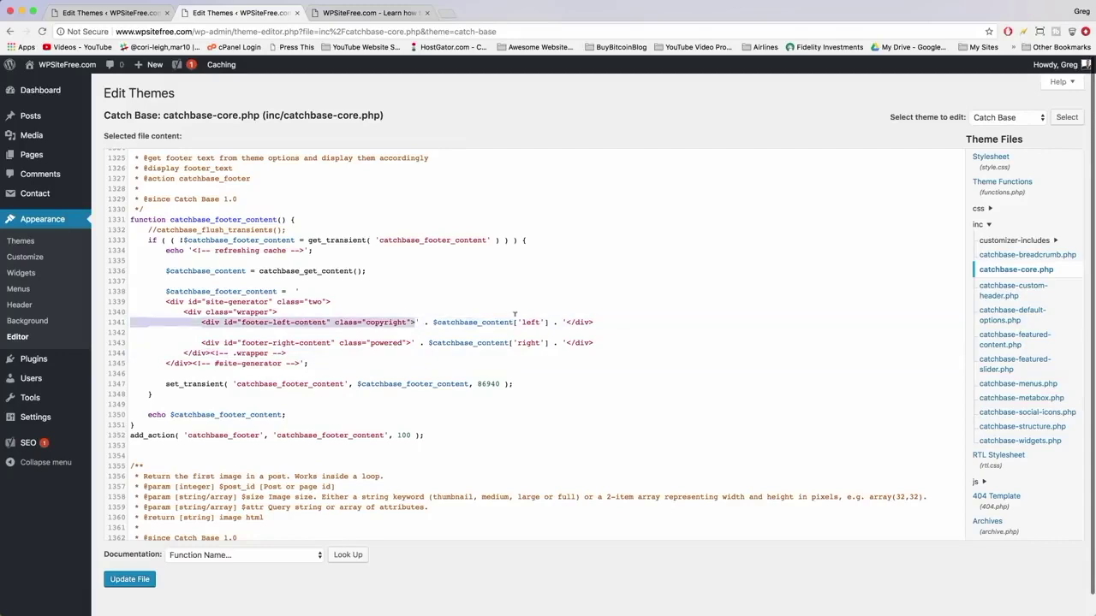
pyautogui.click(566, 322)
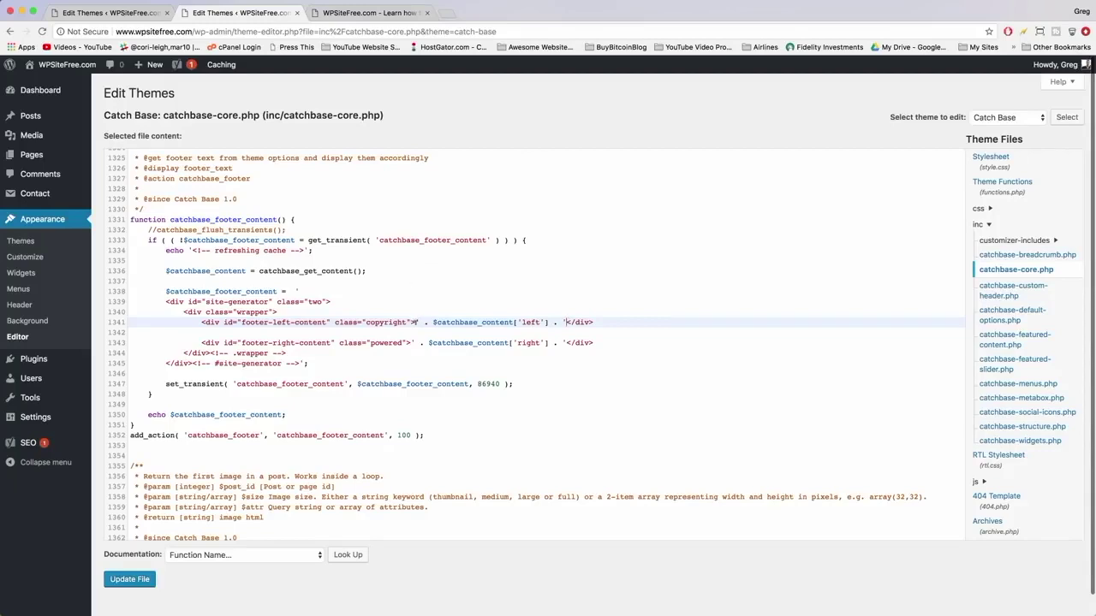
pyautogui.moveTo(414, 322); pyautogui.dragTo(565, 322)
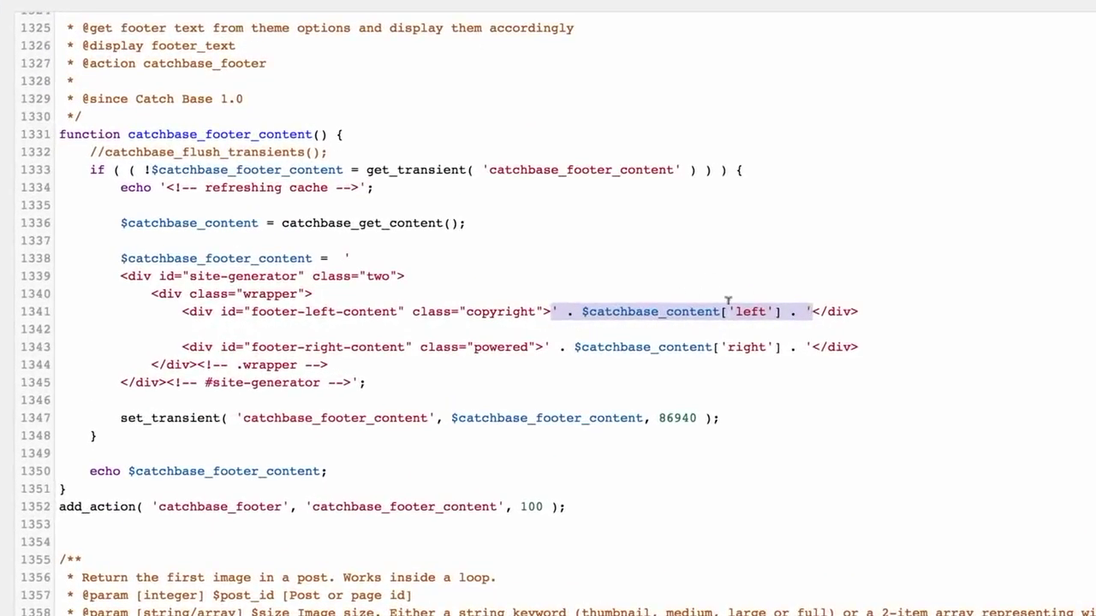
# Step: Copy the 'Copyright © 2018' text from the live WPSiteFree.com footer
pyautogui.click(374, 13)
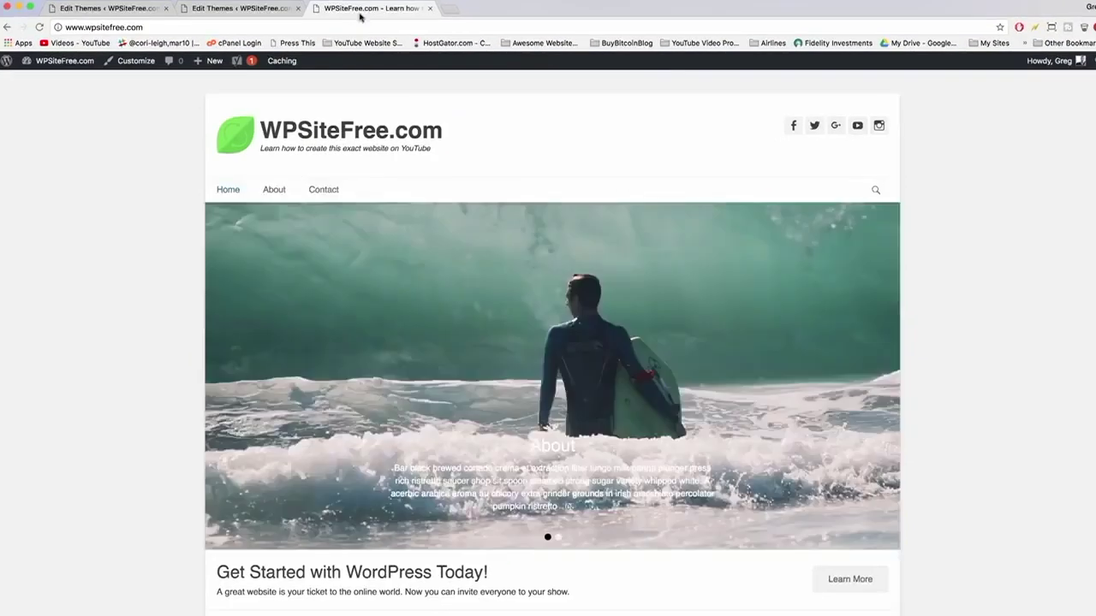
pyautogui.scroll(-5, 297, 512)
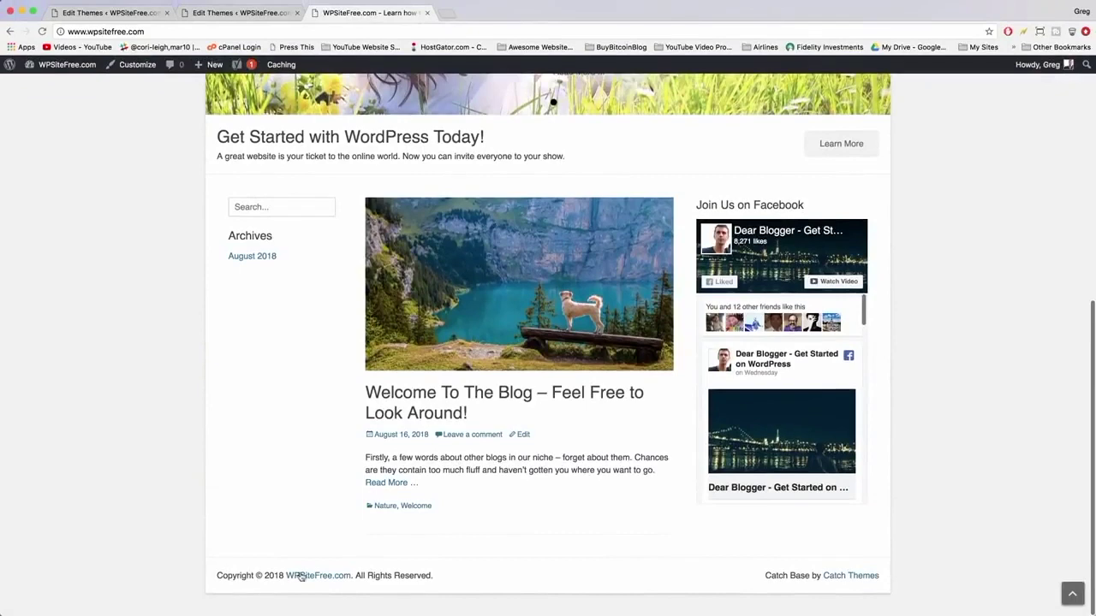
pyautogui.click(251, 15)
pyautogui.click(368, 13)
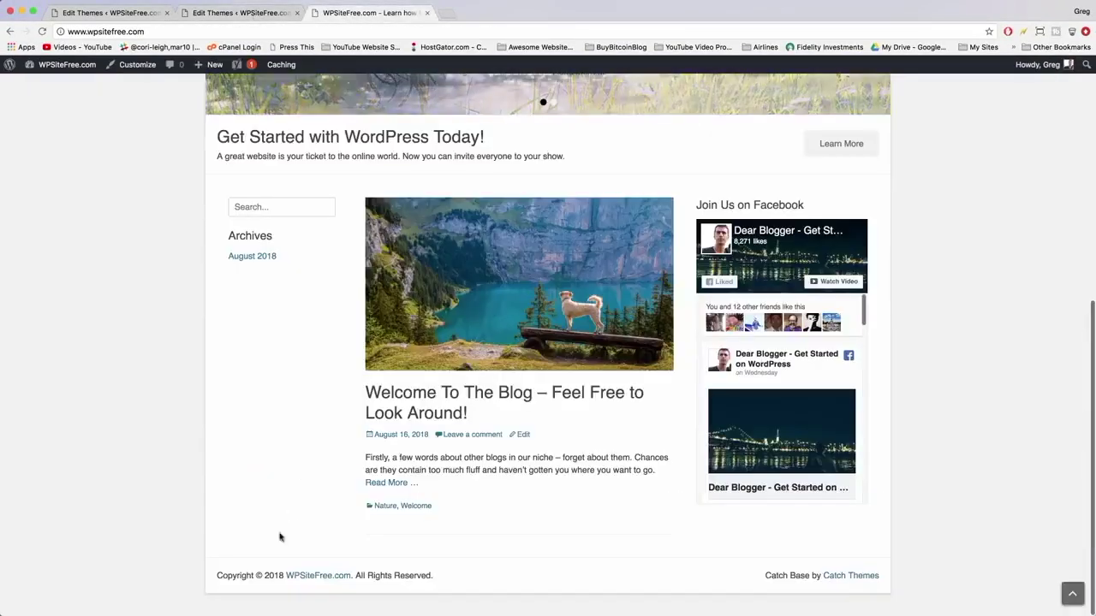
pyautogui.moveTo(284, 575); pyautogui.dragTo(217, 575)
pyautogui.press('super+c')
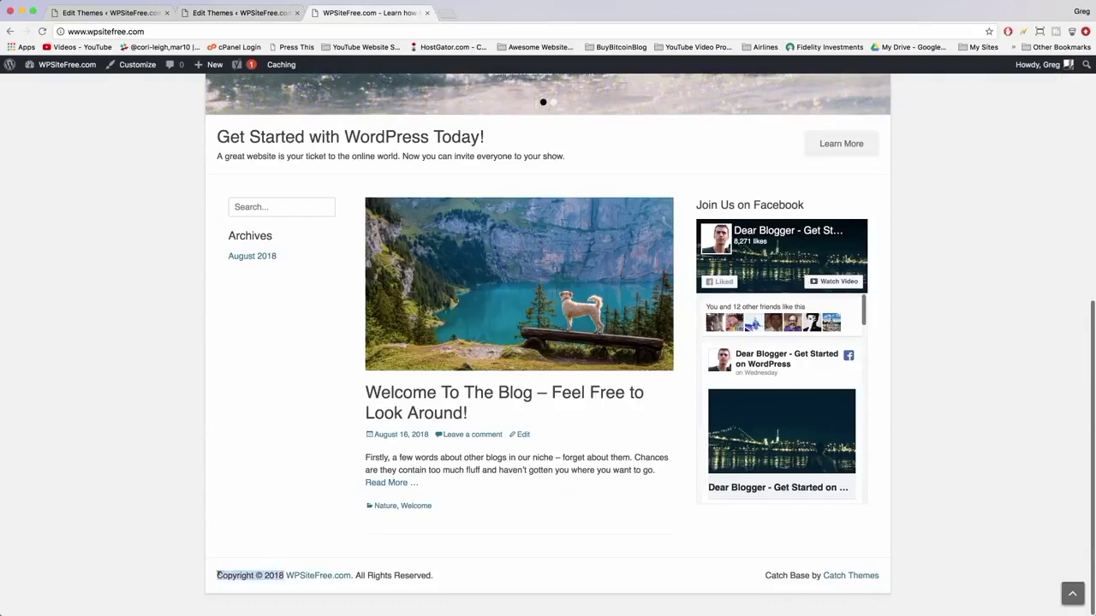
pyautogui.rightClick(224, 576)
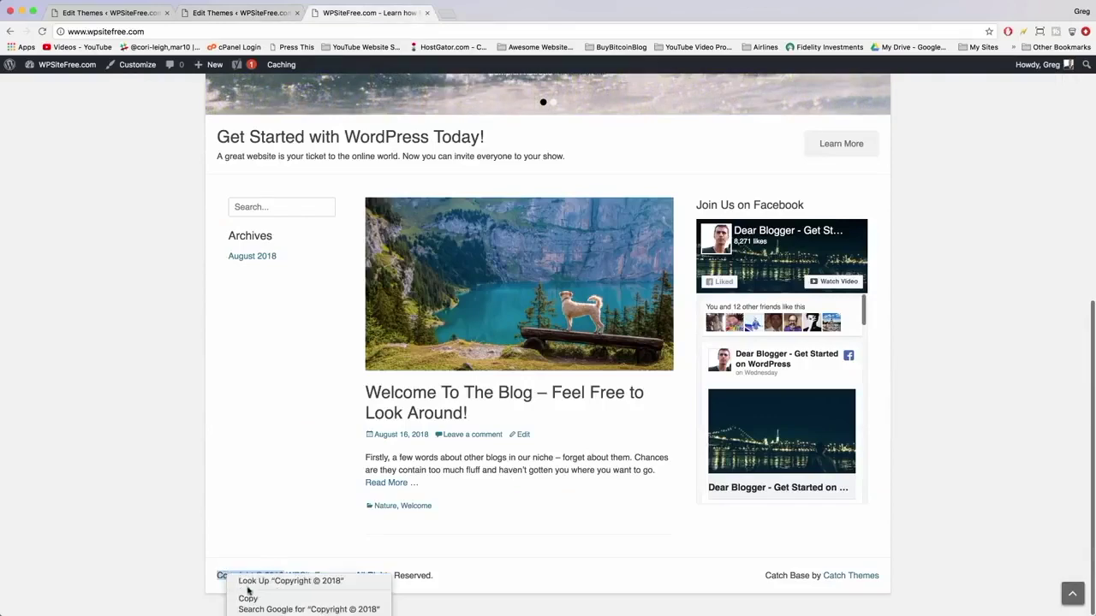
pyautogui.click(248, 613)
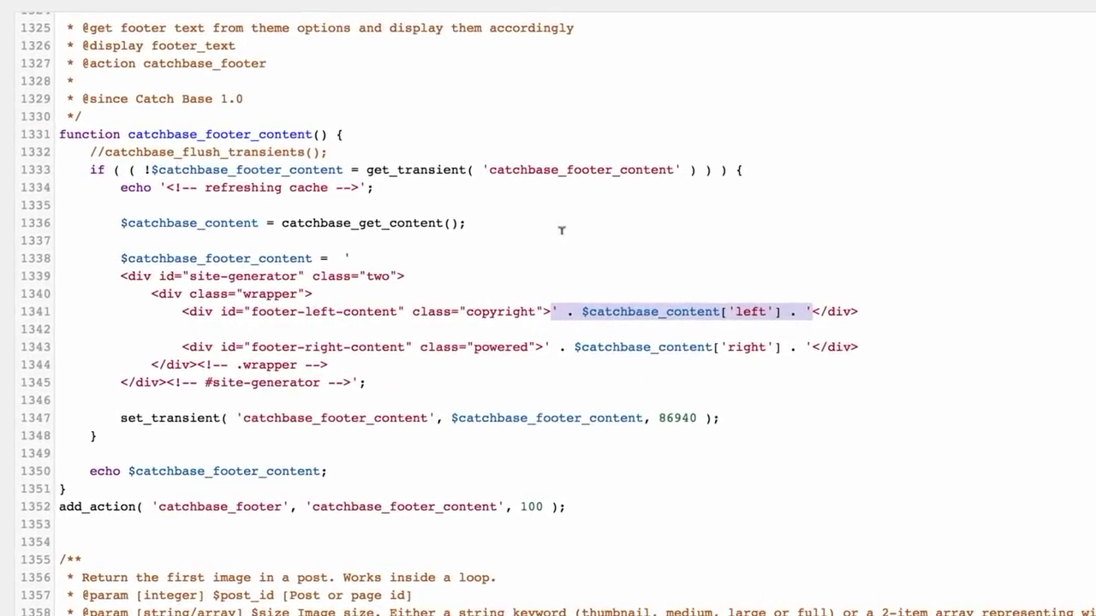
# Step: Make the footer read 'Copyright © 2018 DearBlogger Inc.' and replace the right-footer variable with 'Learn how to make this website on YouTube'
pyautogui.press('super+v')
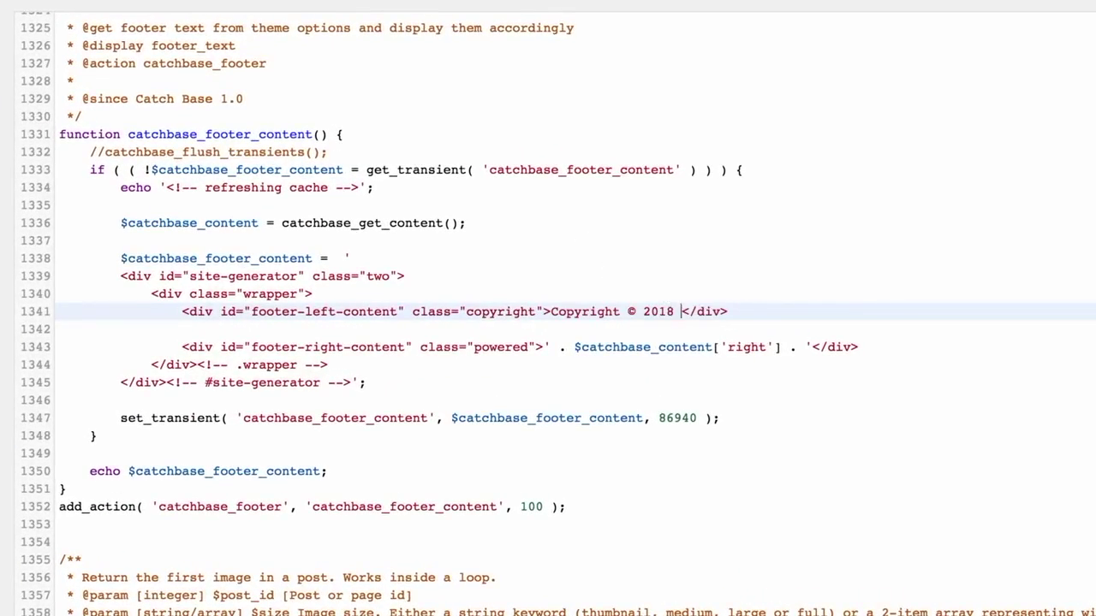
pyautogui.write('DearBlogger Inc.')
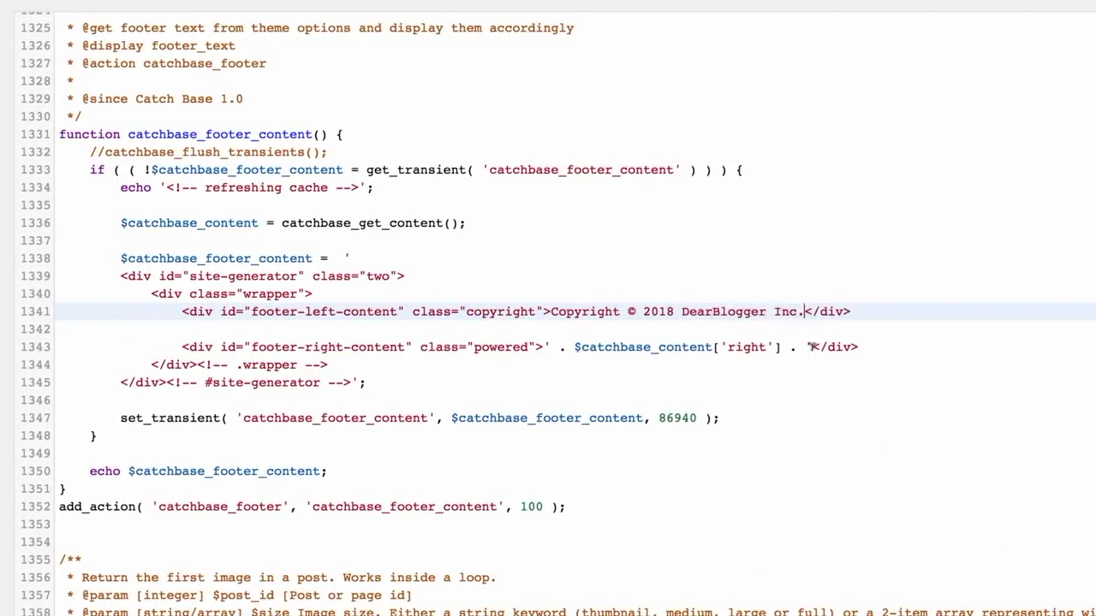
pyautogui.moveTo(810, 347); pyautogui.dragTo(545, 347)
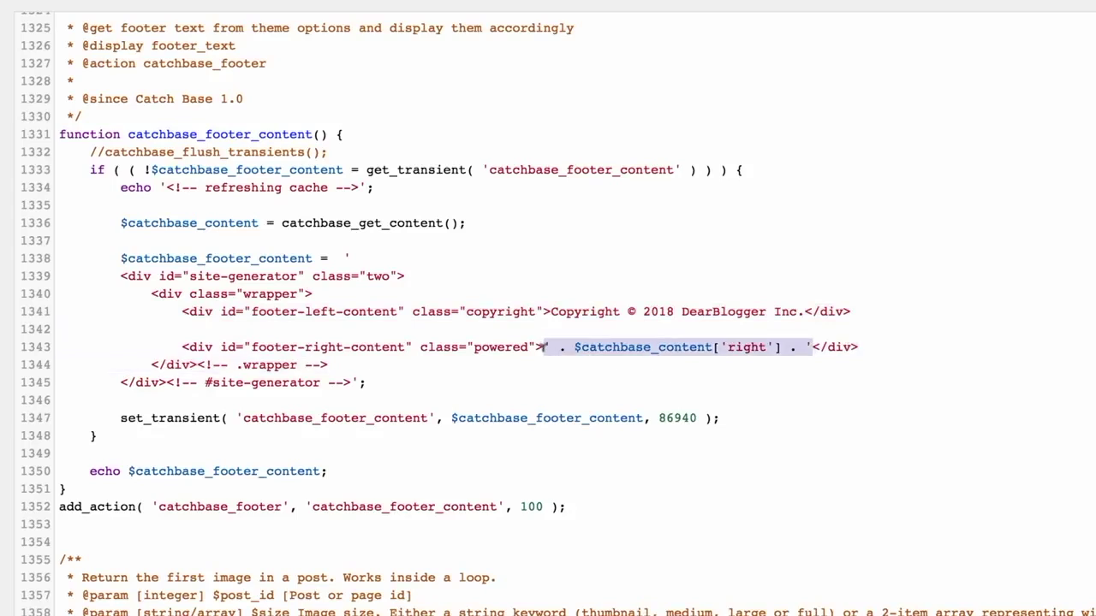
pyautogui.press('BackSpace')
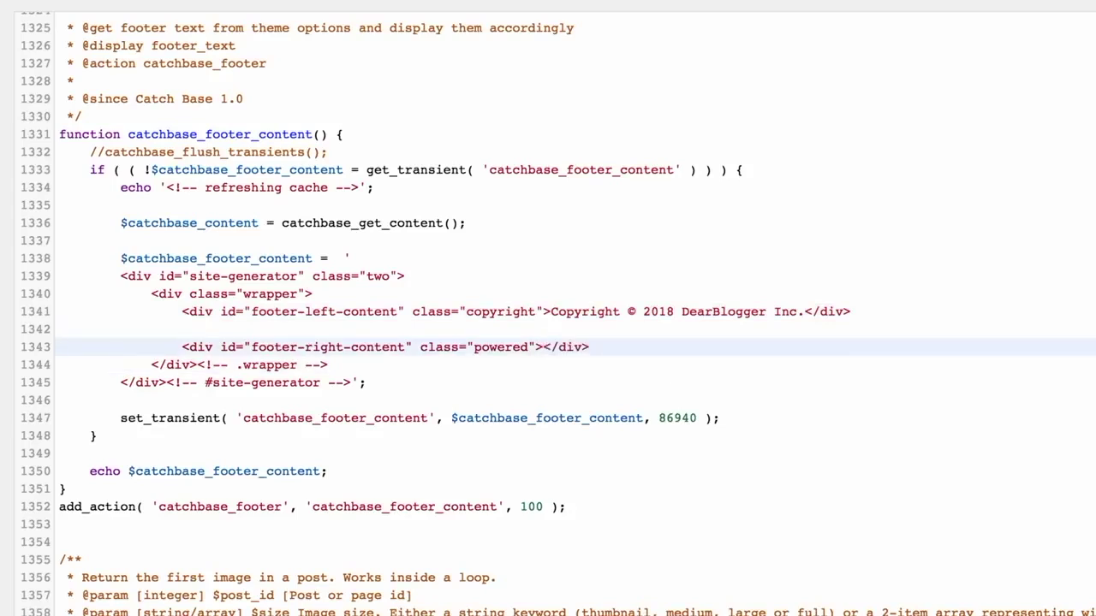
pyautogui.write('Learn ')
pyautogui.write('how to make this ')
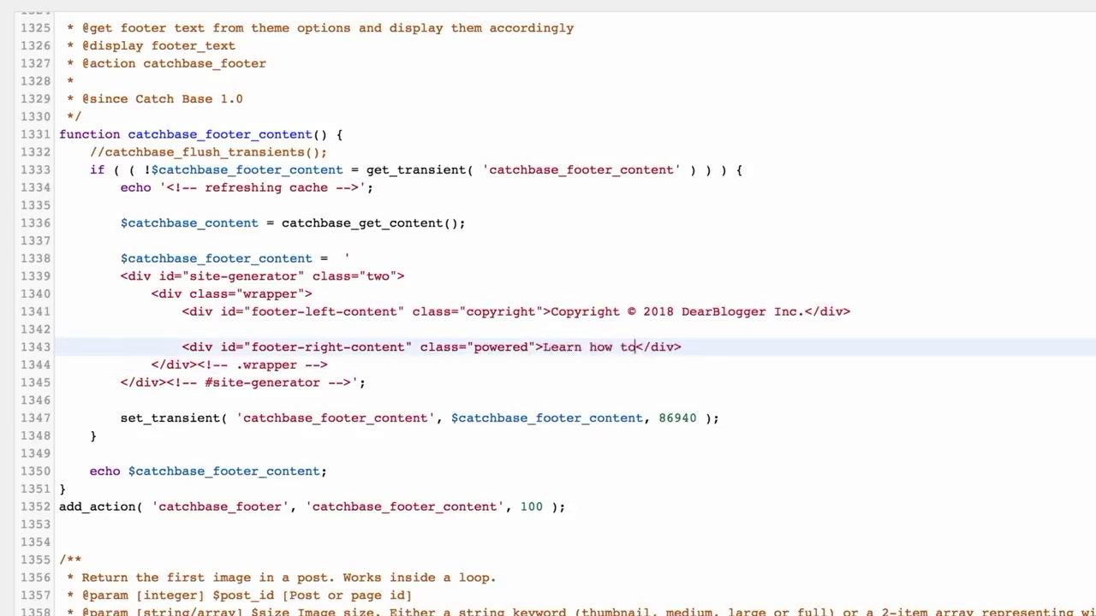
pyautogui.write('website on You')
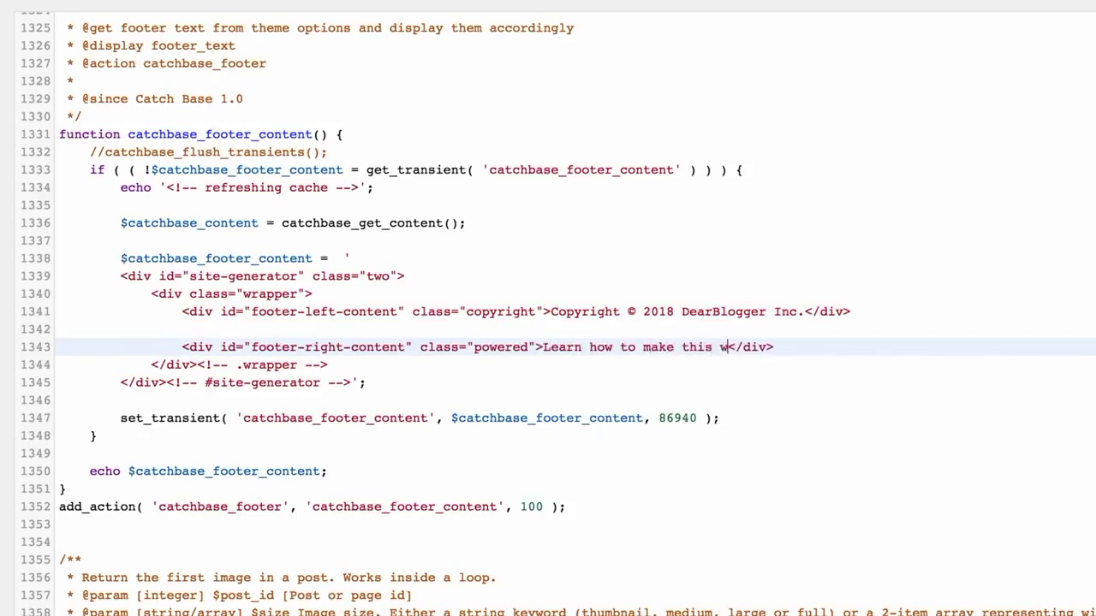
pyautogui.write('Tube')
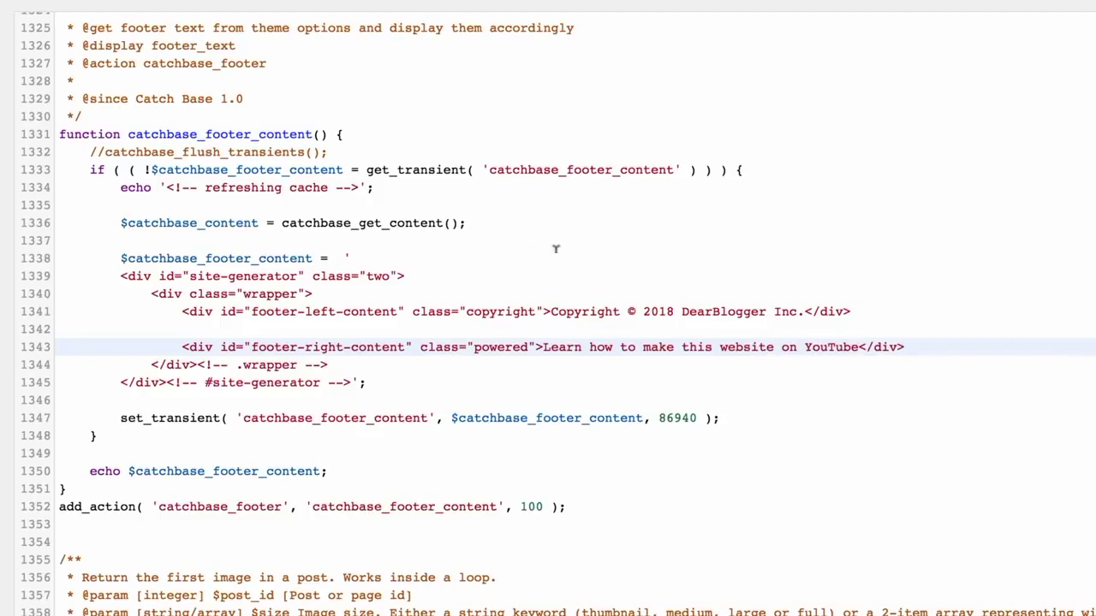
pyautogui.click(543, 347)
pyautogui.write('<a')
pyautogui.press('BackSpace')
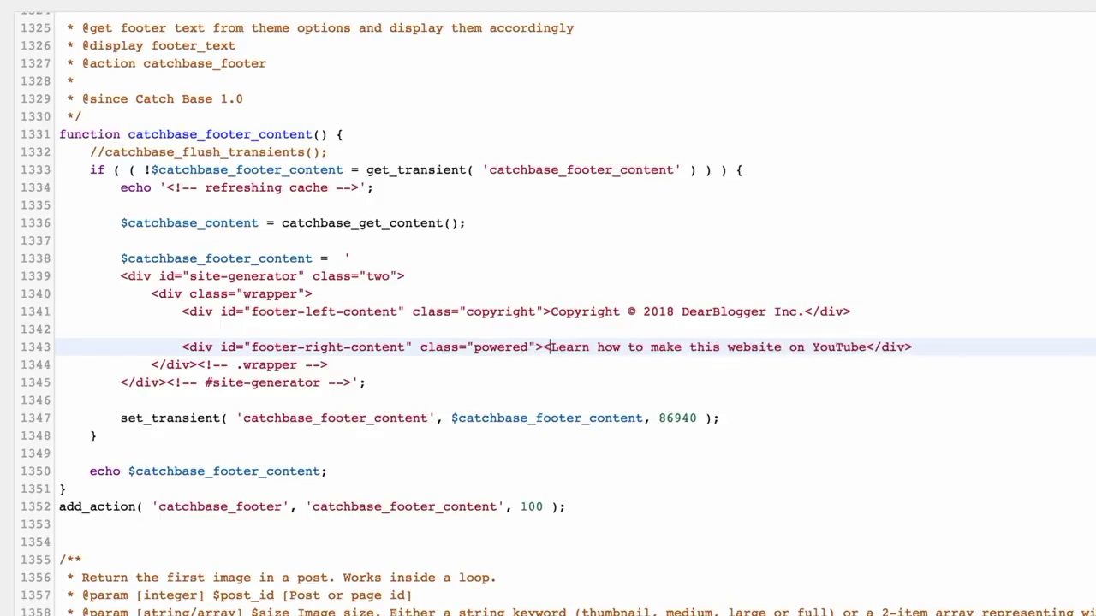
pyautogui.write('a href')
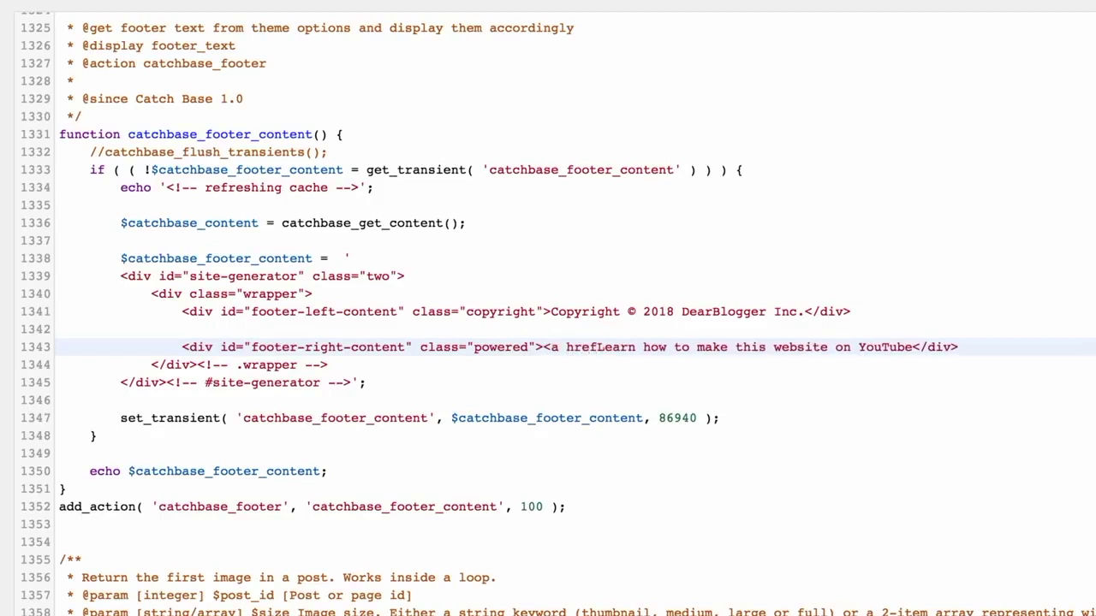
pyautogui.write('="')
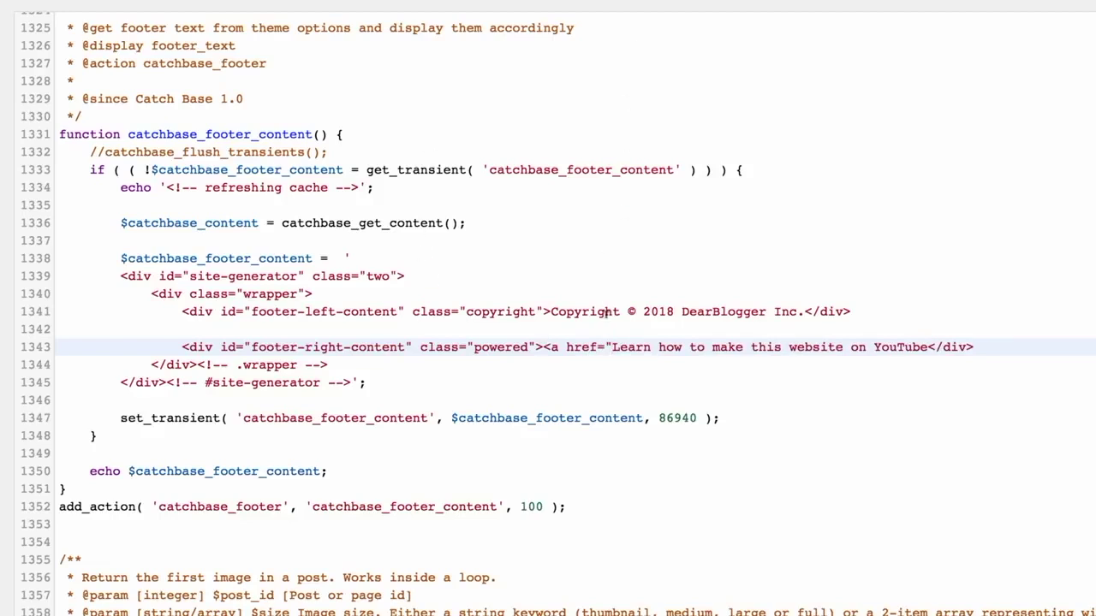
pyautogui.write('http')
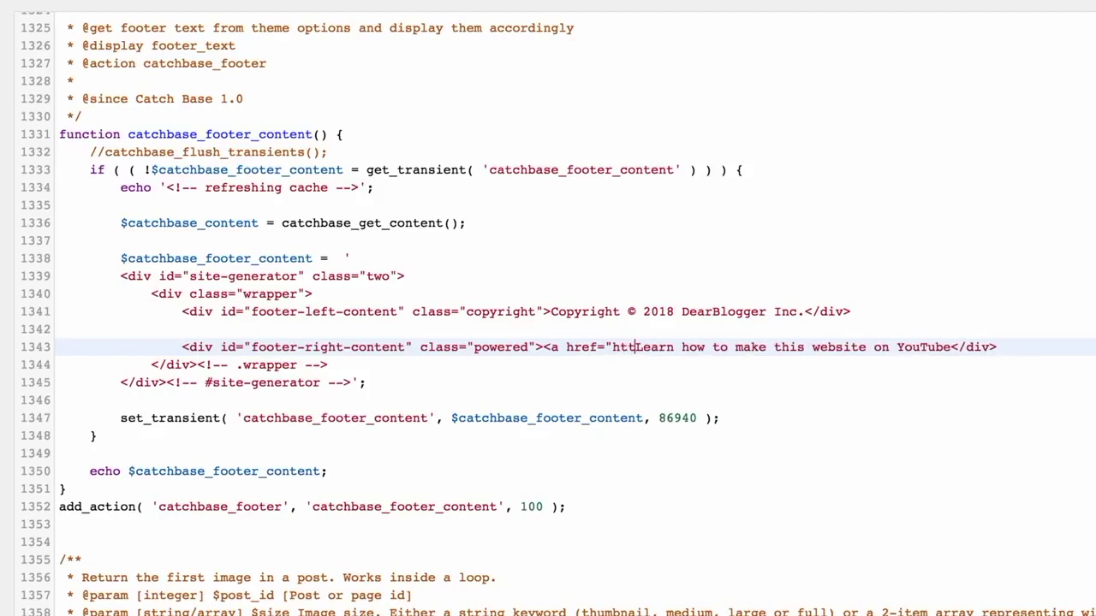
pyautogui.write('://')
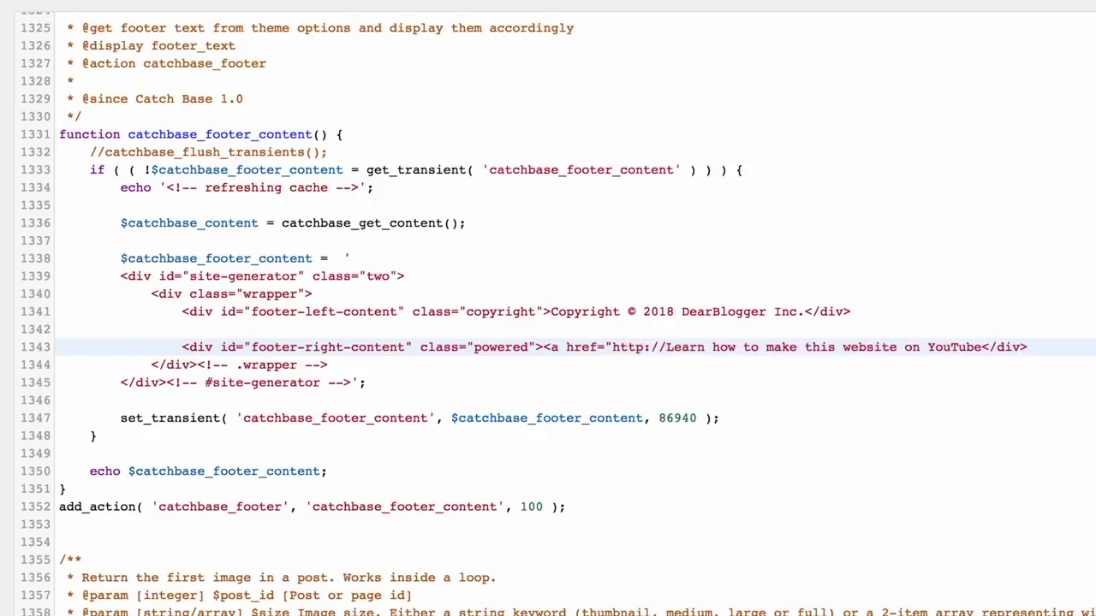
pyautogui.write('www.')
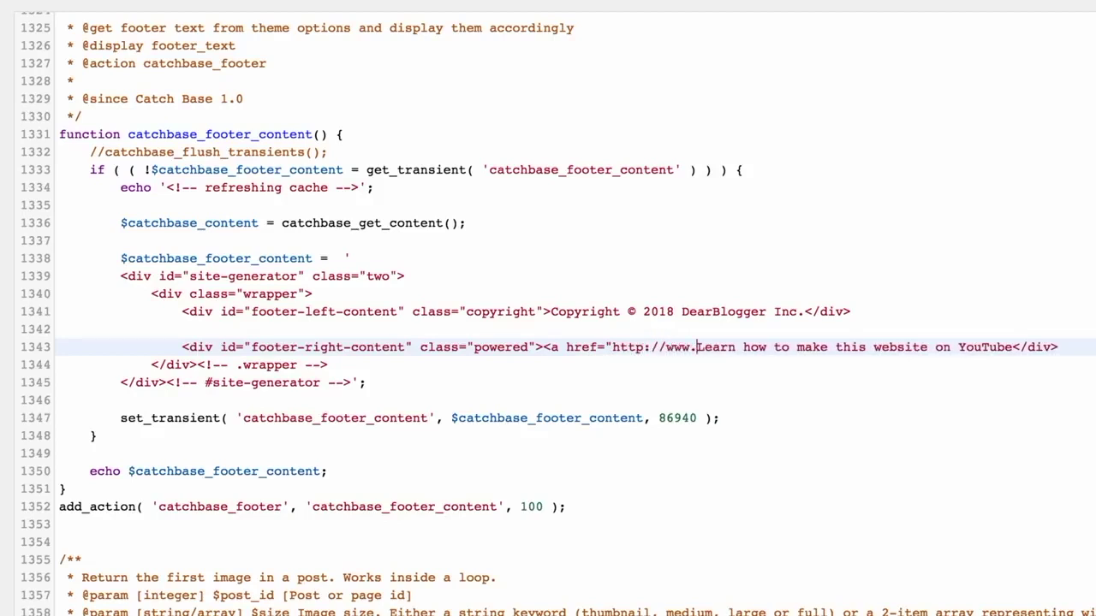
pyautogui.write('youtube.com')
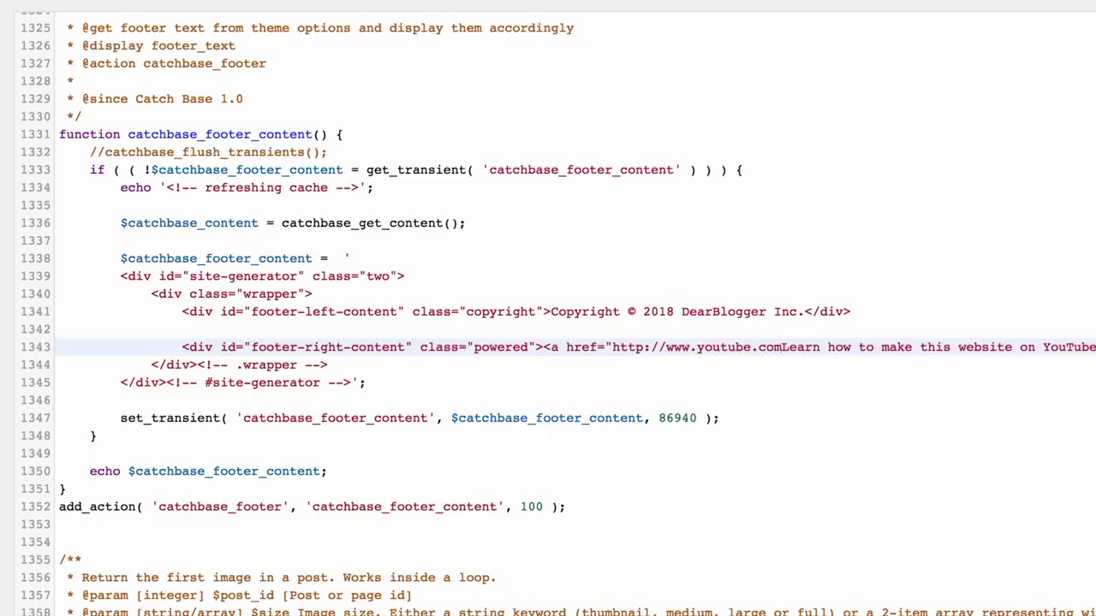
pyautogui.write('">')
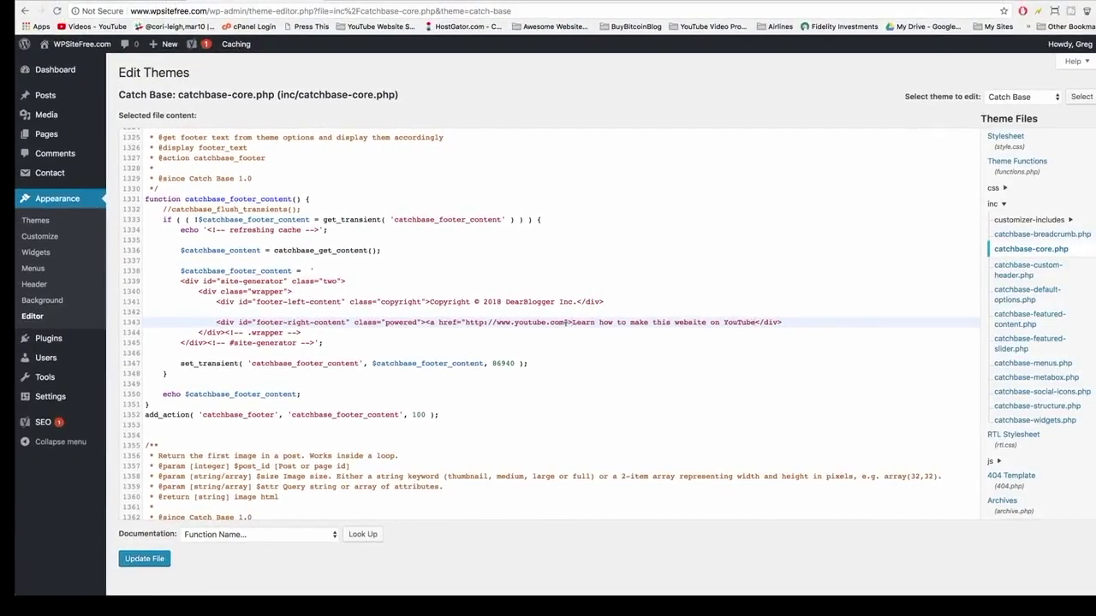
# Step: Close the YouTube link with </a> after 'YouTube'
pyautogui.click(756, 322)
pyautogui.write('<a')
pyautogui.press('BackSpace')
pyautogui.write('/a></')
# Step: Check the new closing tag and save catchbase-core.php with Update File
pyautogui.moveTo(411, 343); pyautogui.dragTo(527, 343)
pyautogui.click(638, 343)
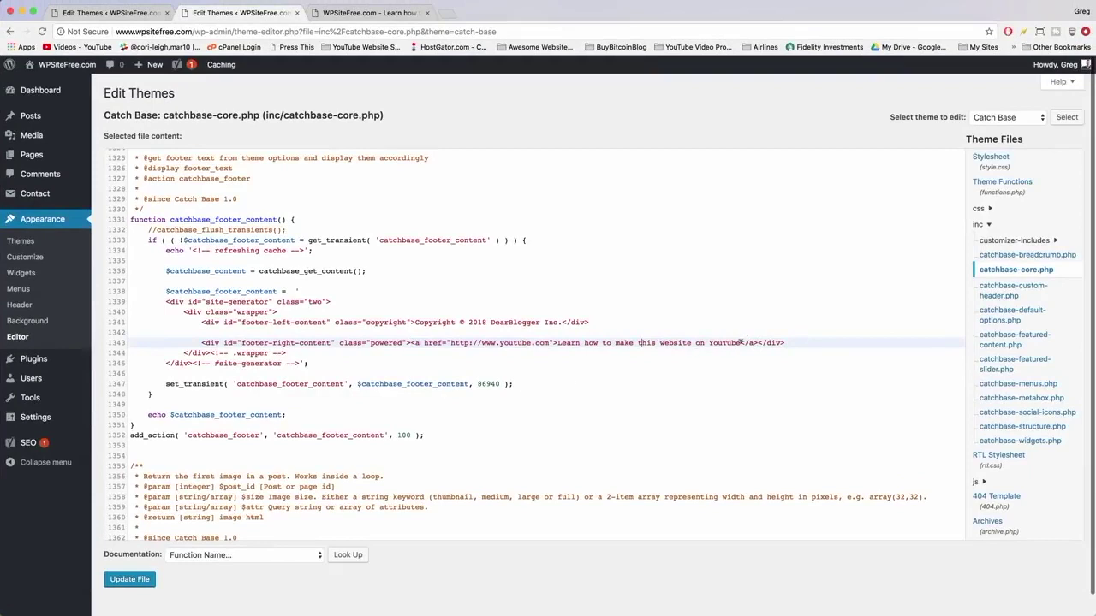
pyautogui.moveTo(740, 342); pyautogui.dragTo(756, 342)
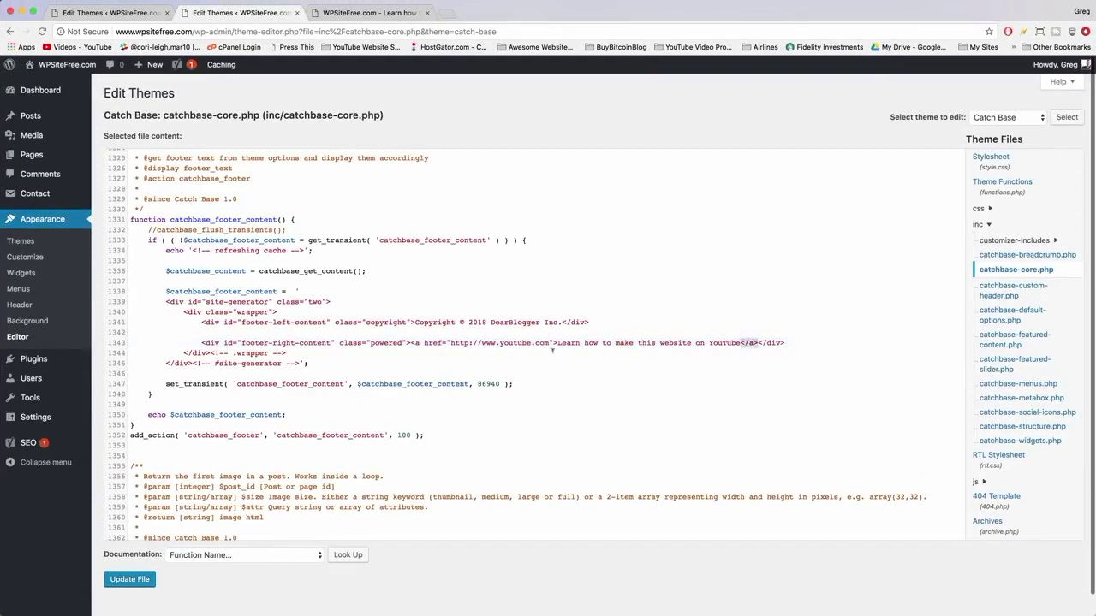
pyautogui.click(585, 363)
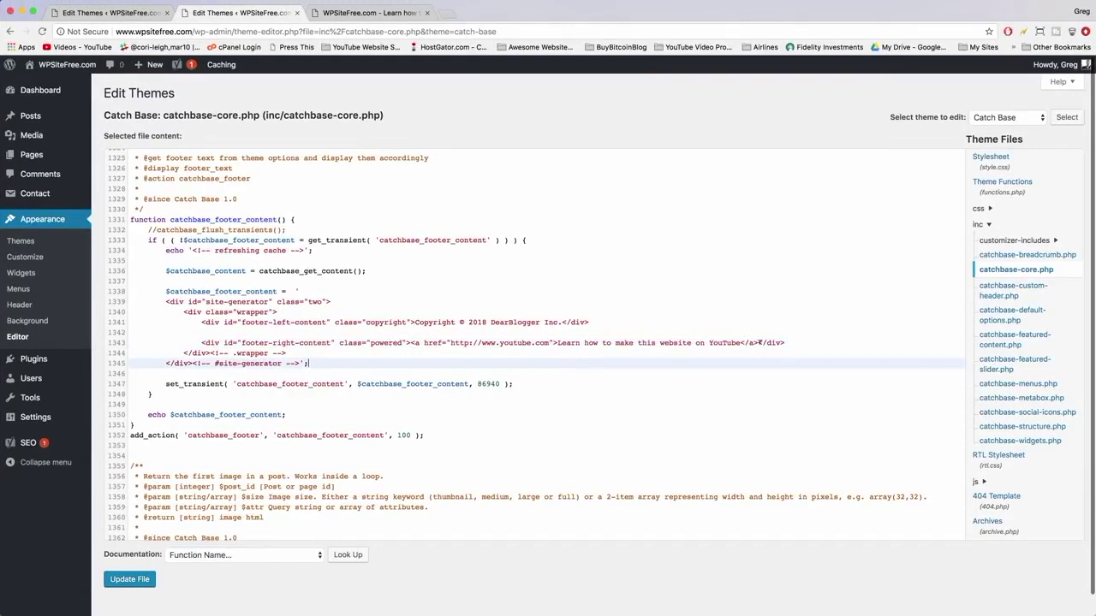
pyautogui.click(758, 343)
pyautogui.doubleClick(757, 342)
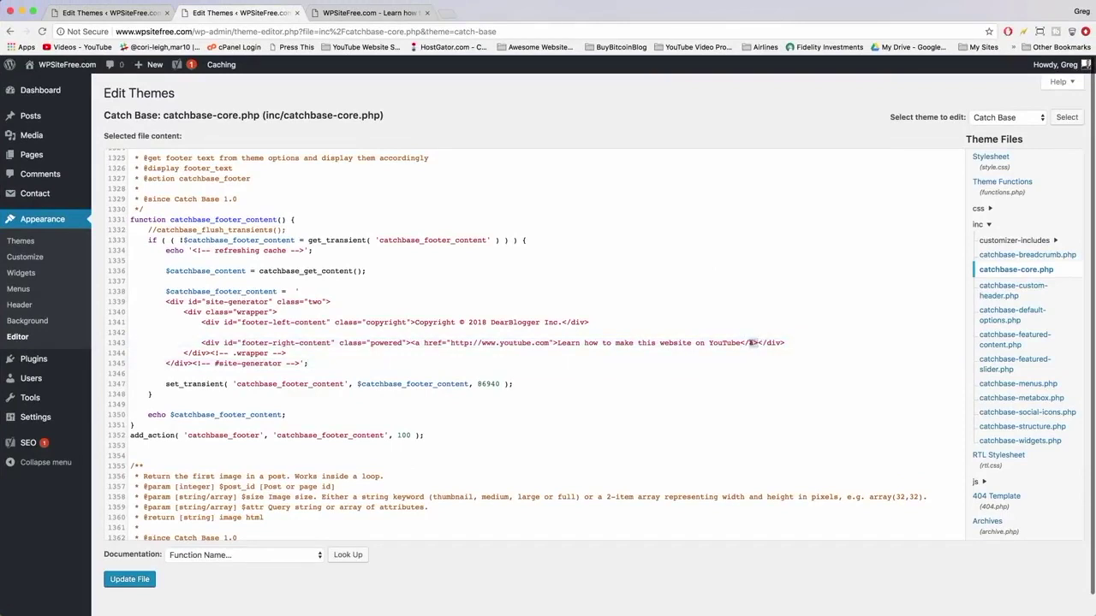
pyautogui.click(597, 321)
pyautogui.click(128, 579)
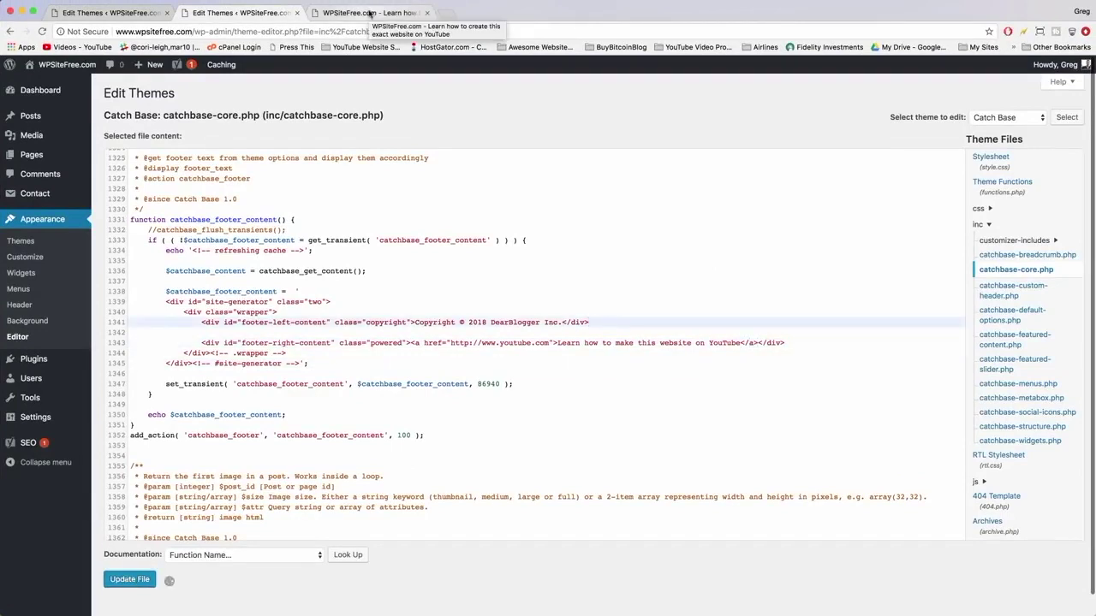
pyautogui.scroll(-3, 396, 299)
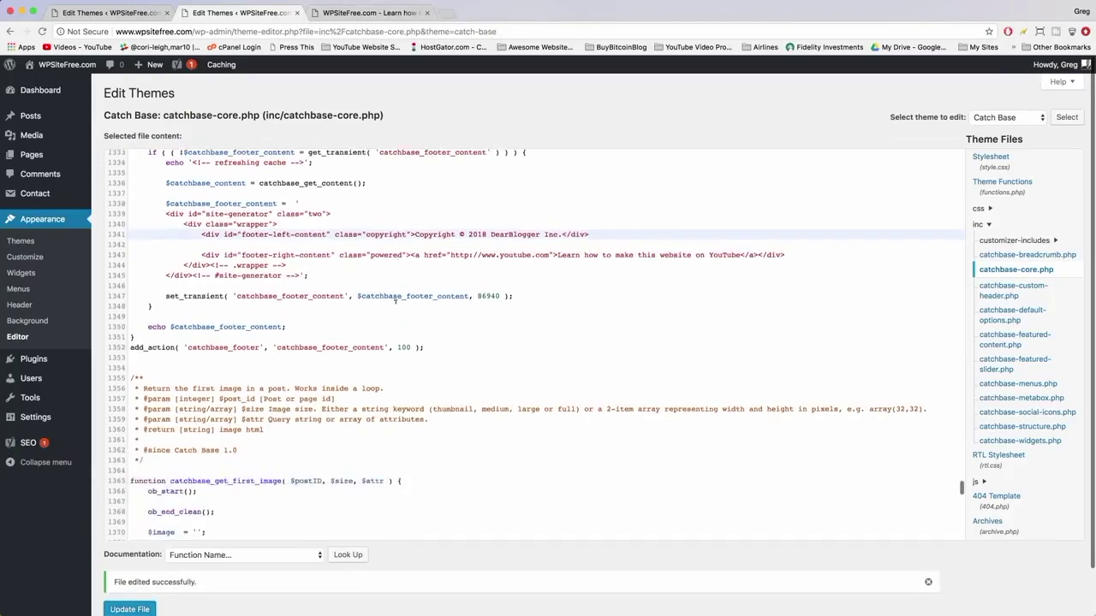
pyautogui.scroll(-5, 395, 300)
# Step: Reload the live WPSiteFree.com page and clear the site cache with Clear All
pyautogui.click(368, 13)
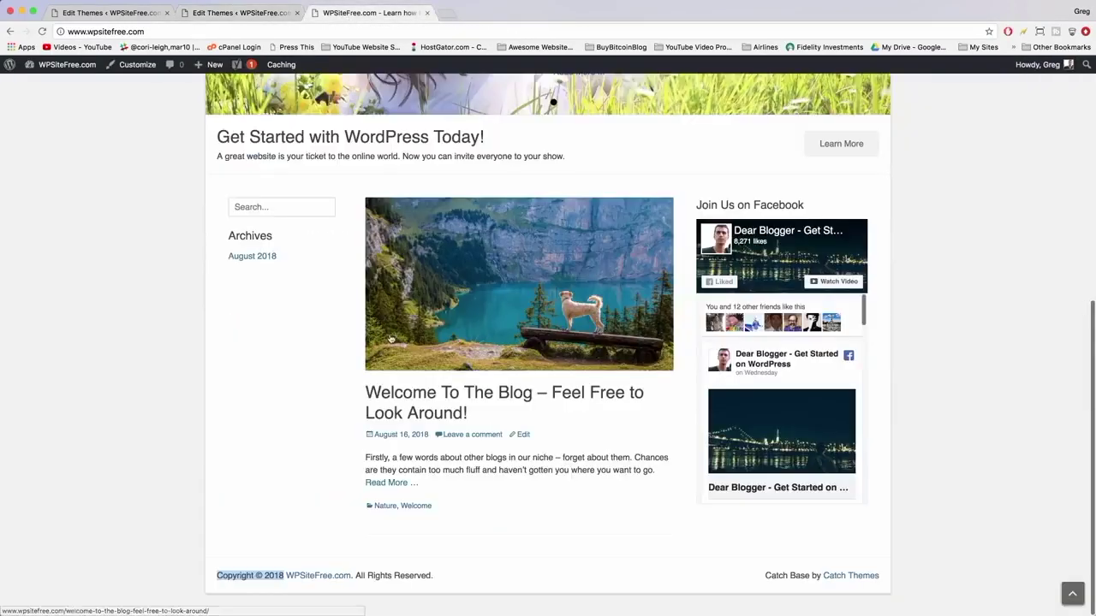
pyautogui.press('super+r')
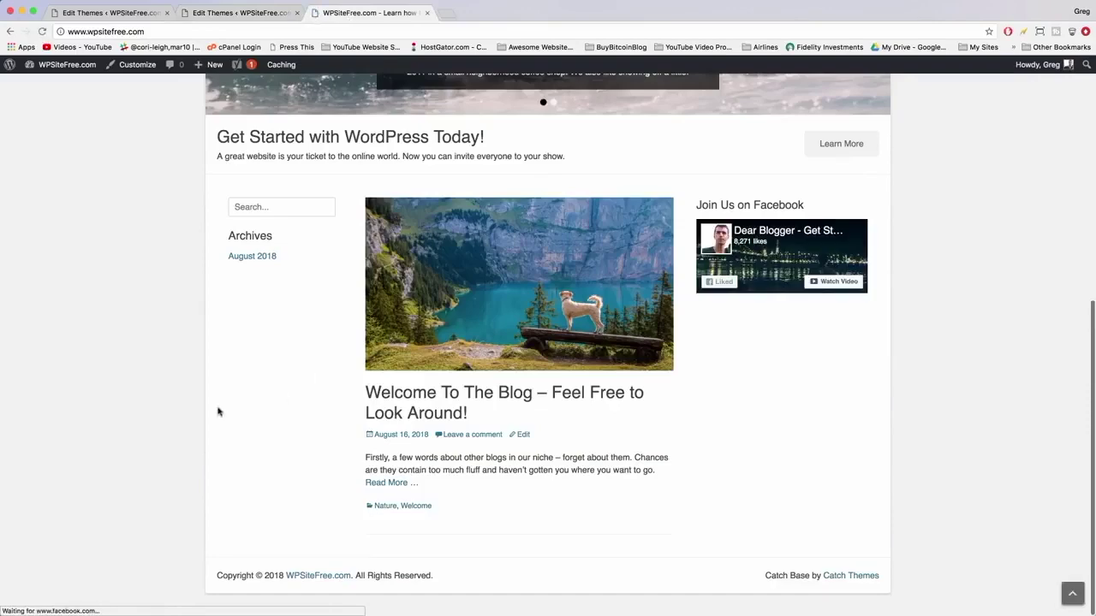
pyautogui.press('super+r')
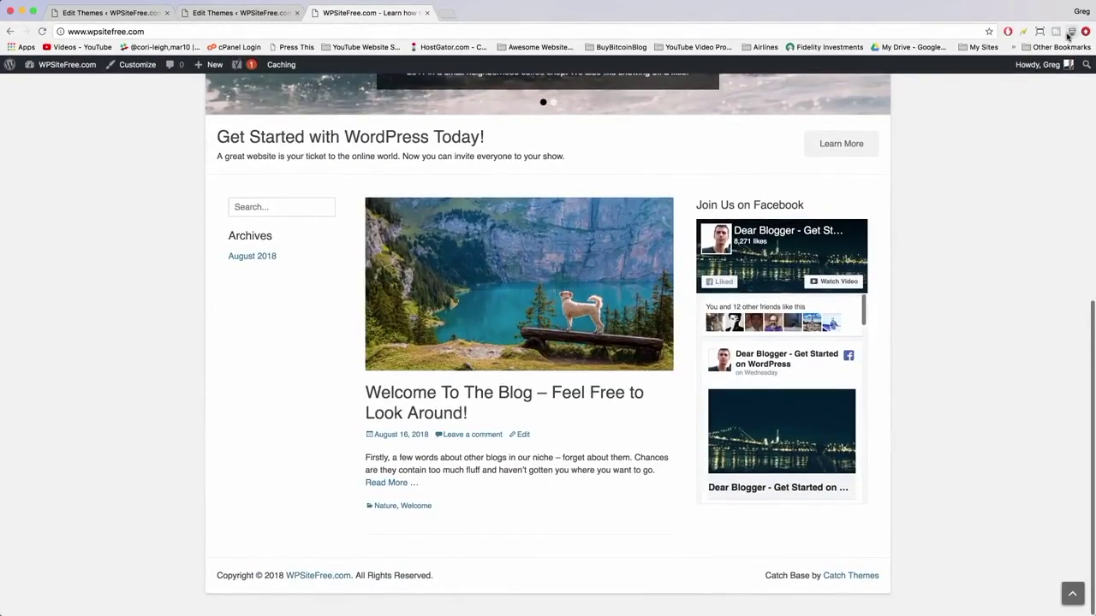
pyautogui.click(1071, 35)
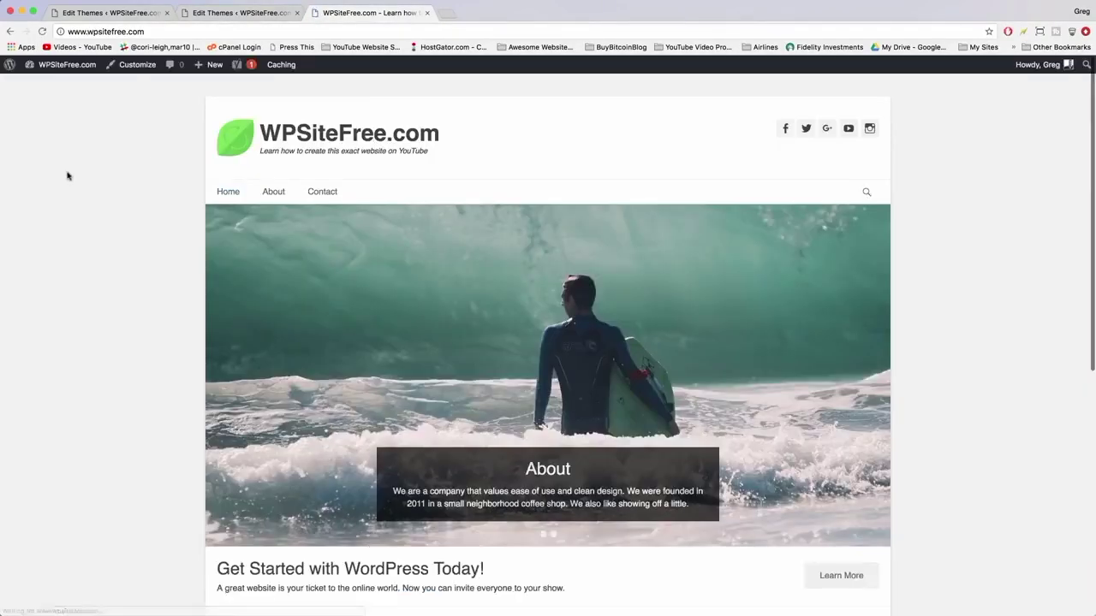
pyautogui.scroll(-2, 140, 374)
pyautogui.scroll(-4, 139, 374)
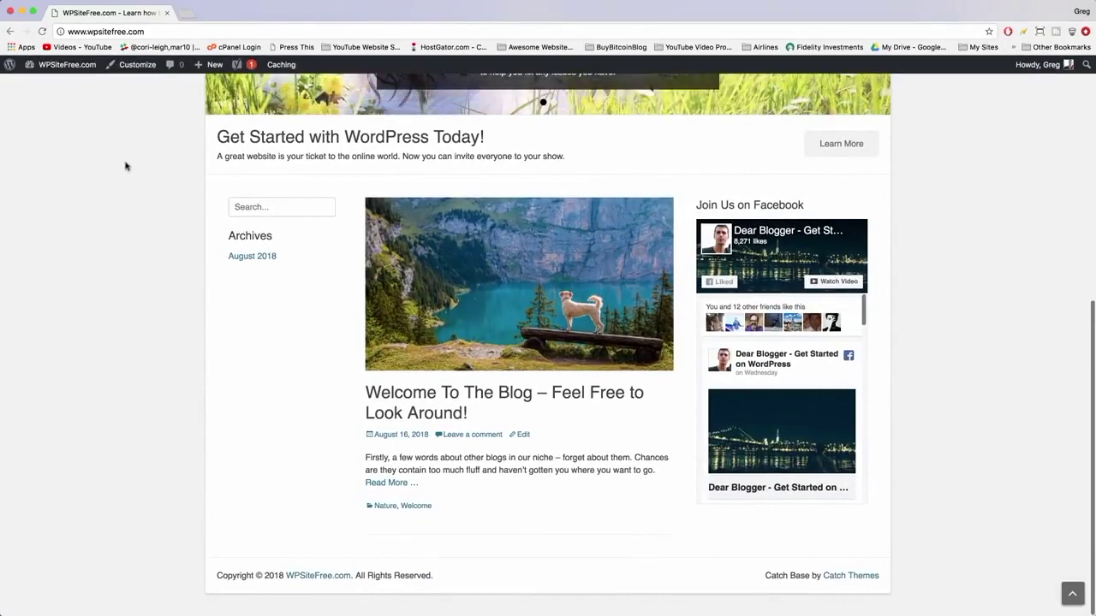
# Step: Reload the live site and check the 'Copyright © 2018 DearBlogger Inc.' footer line and YouTube link
pyautogui.press('super+r')
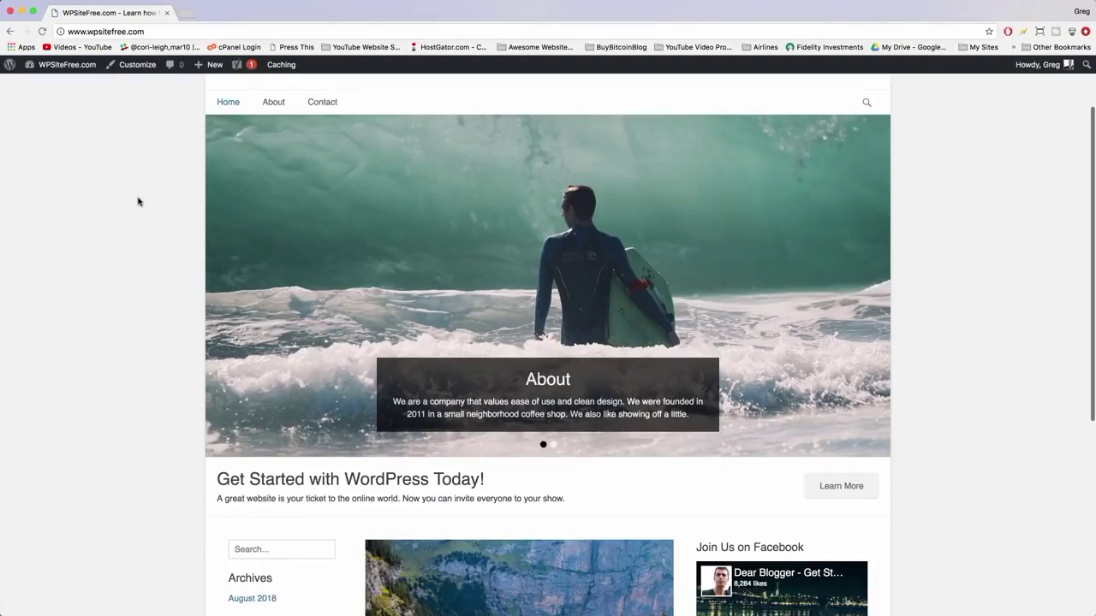
pyautogui.scroll(-5, 138, 202)
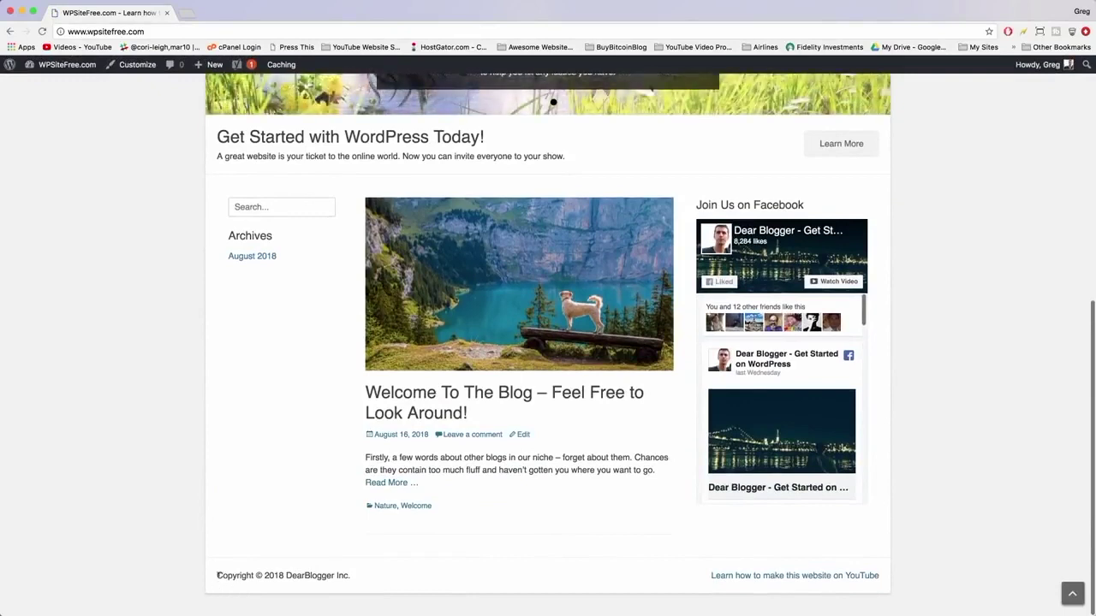
pyautogui.moveTo(216, 576); pyautogui.dragTo(357, 577)
pyautogui.click(754, 577)
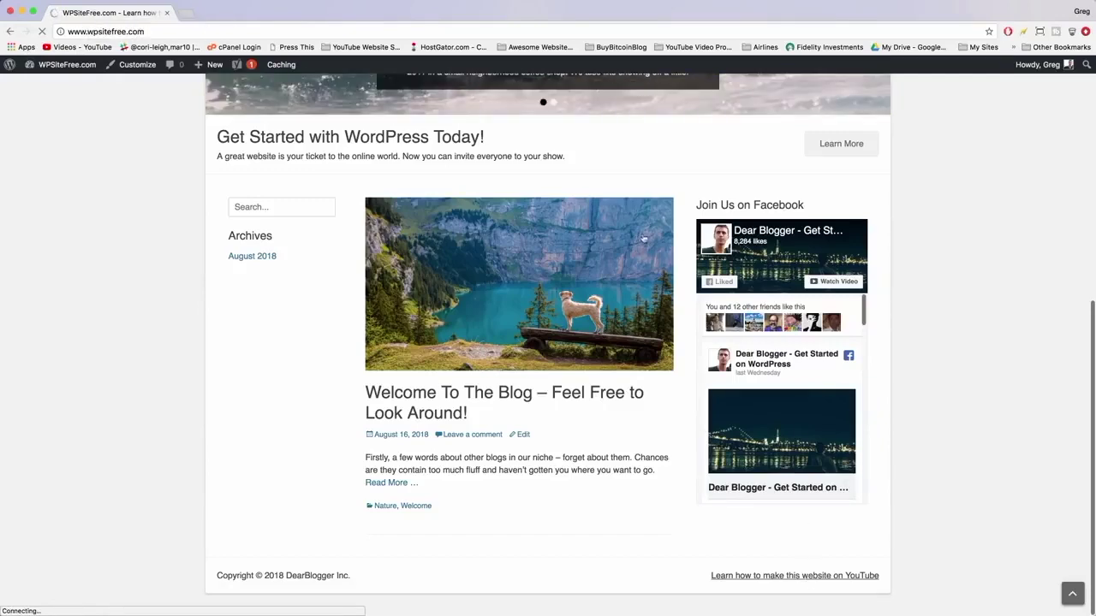
# Step: Return to the top of the page and open a new browser tab
pyautogui.scroll(3, 600, 239)
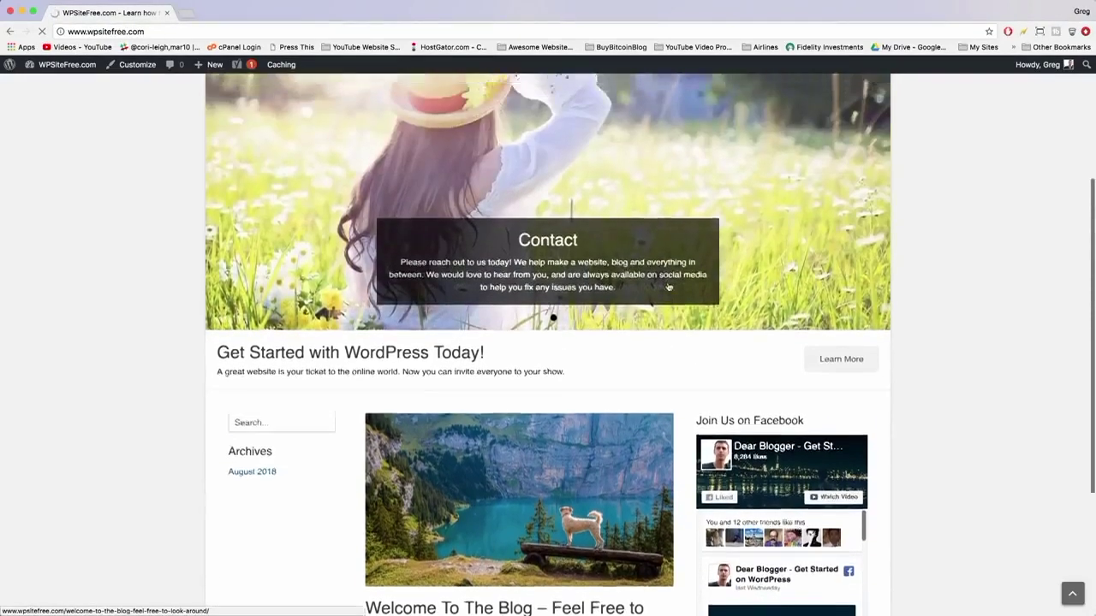
pyautogui.scroll(-3, 668, 287)
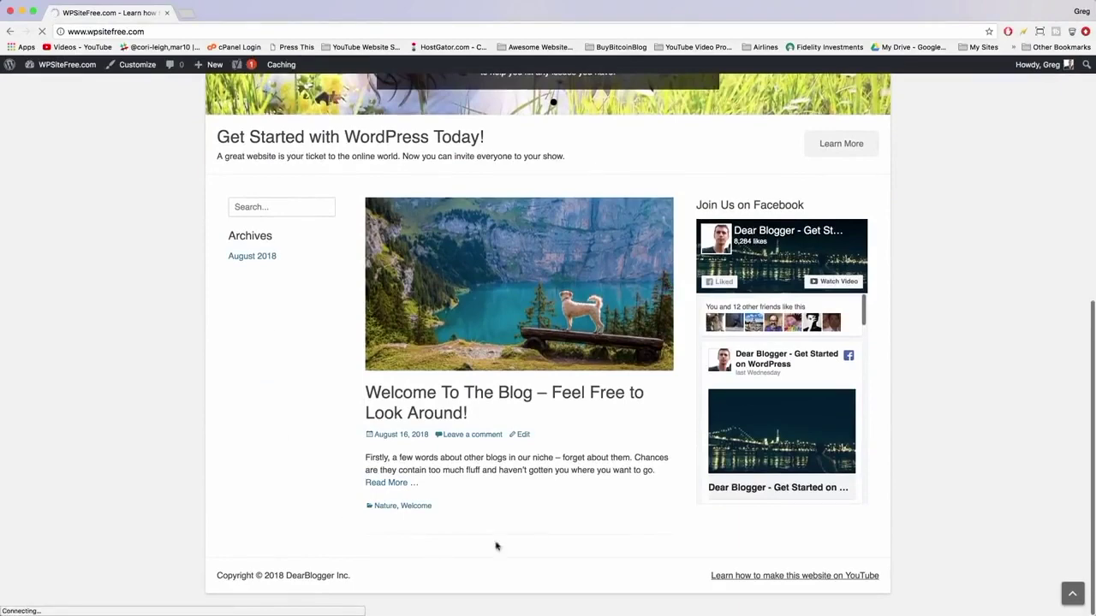
pyautogui.scroll(3, 543, 505)
pyautogui.scroll(2, 541, 507)
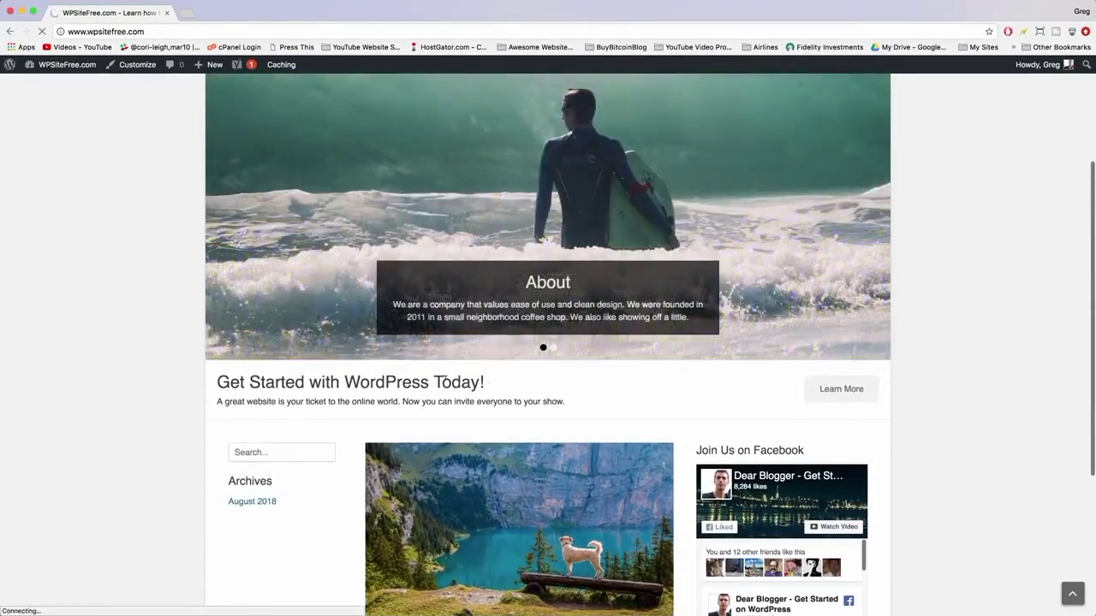
pyautogui.scroll(4, 459, 418)
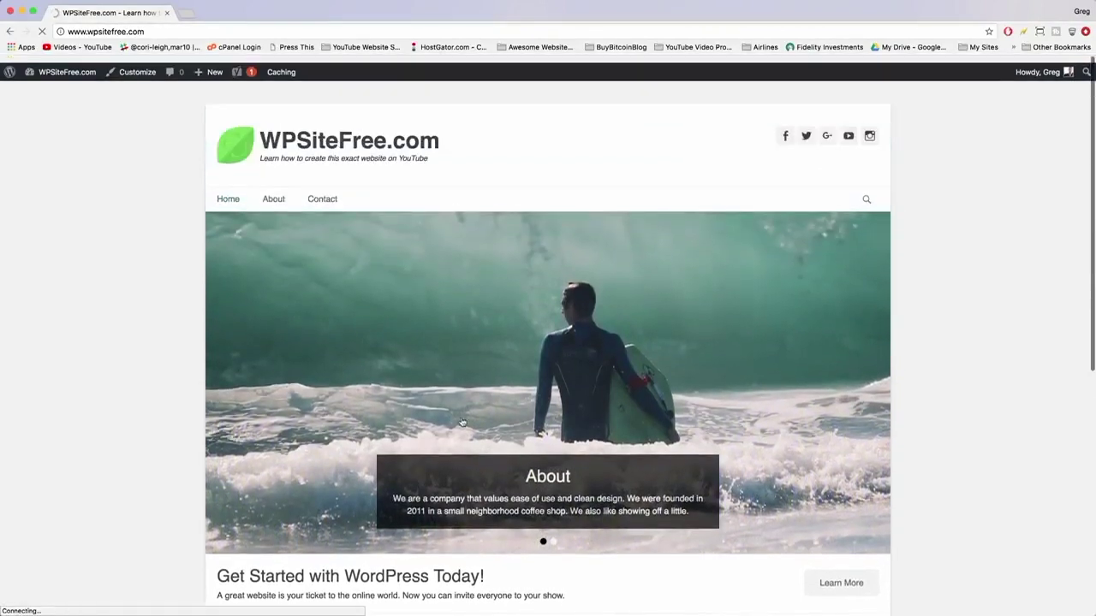
pyautogui.scroll(-8, 117, 297)
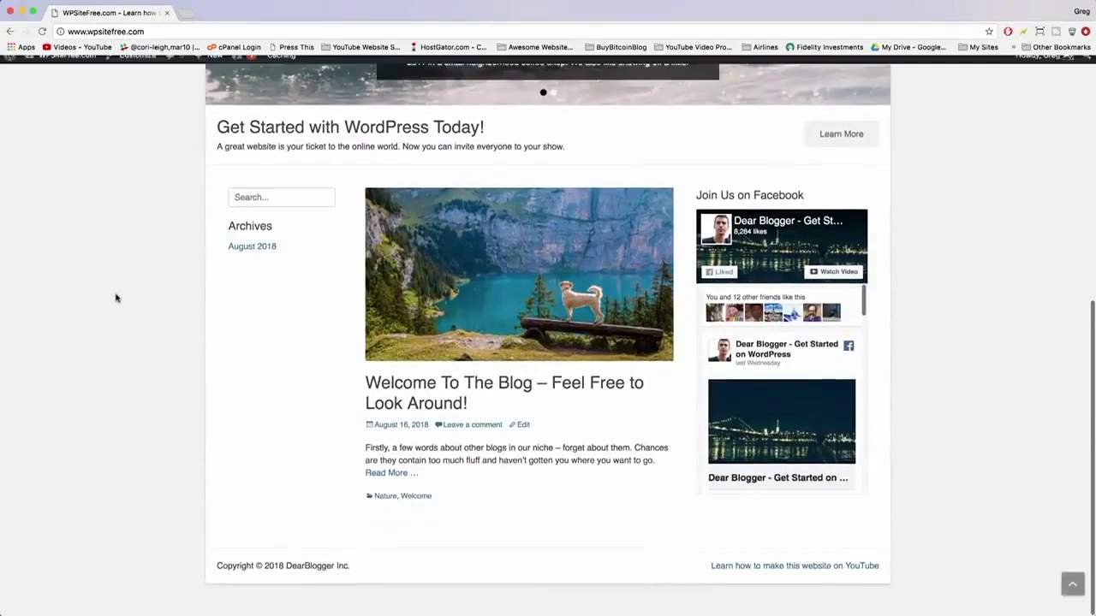
pyautogui.click(1079, 598)
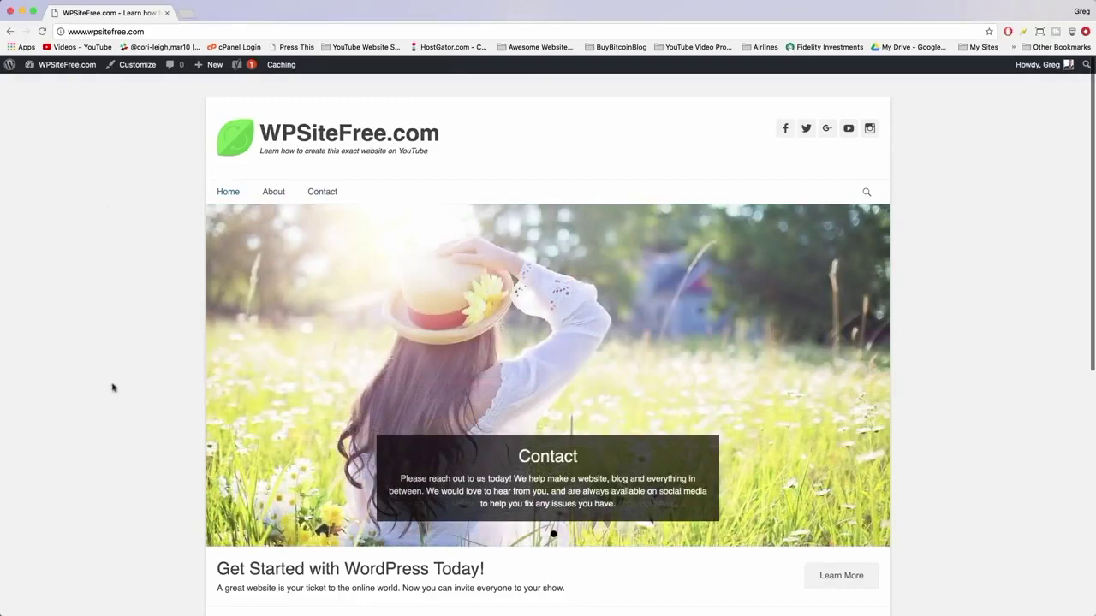
pyautogui.click(187, 13)
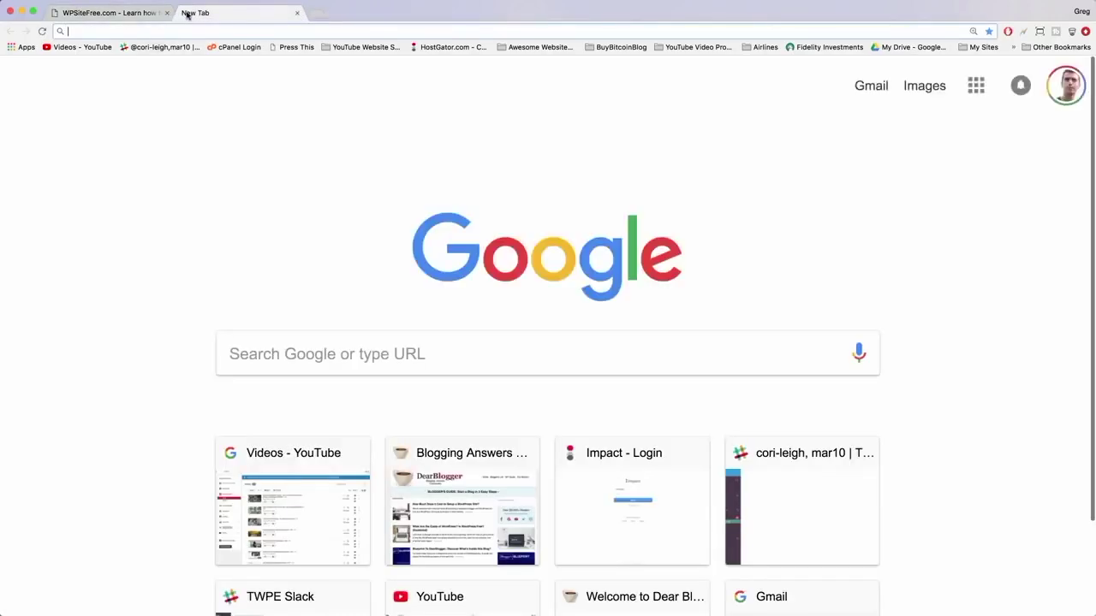
# Step: Go to analytics.google.com and open the Analytics Admin page
pyautogui.write('analytics.google.com/analytics/web/#/')
pyautogui.press('Return')
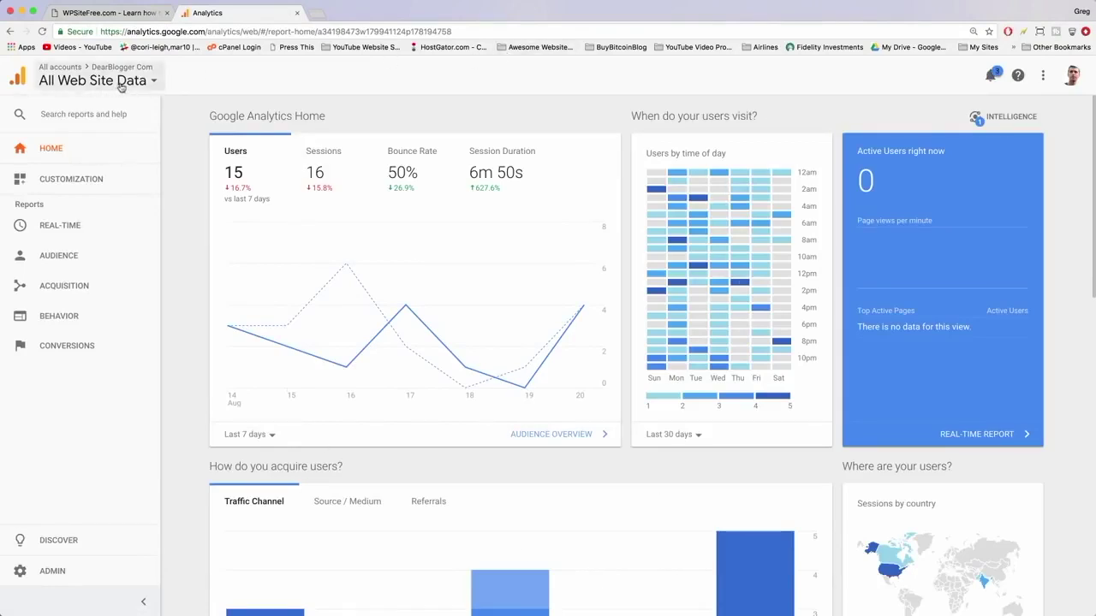
pyautogui.click(65, 579)
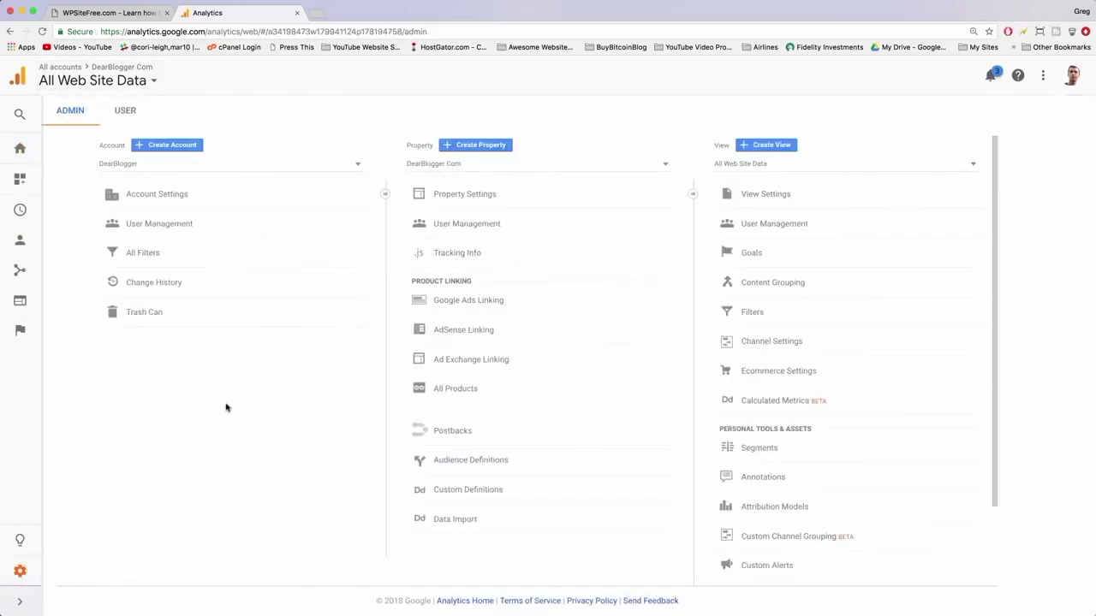
# Step: Create a new Analytics account named 'WP Site Free' and begin the Website Name
pyautogui.click(174, 147)
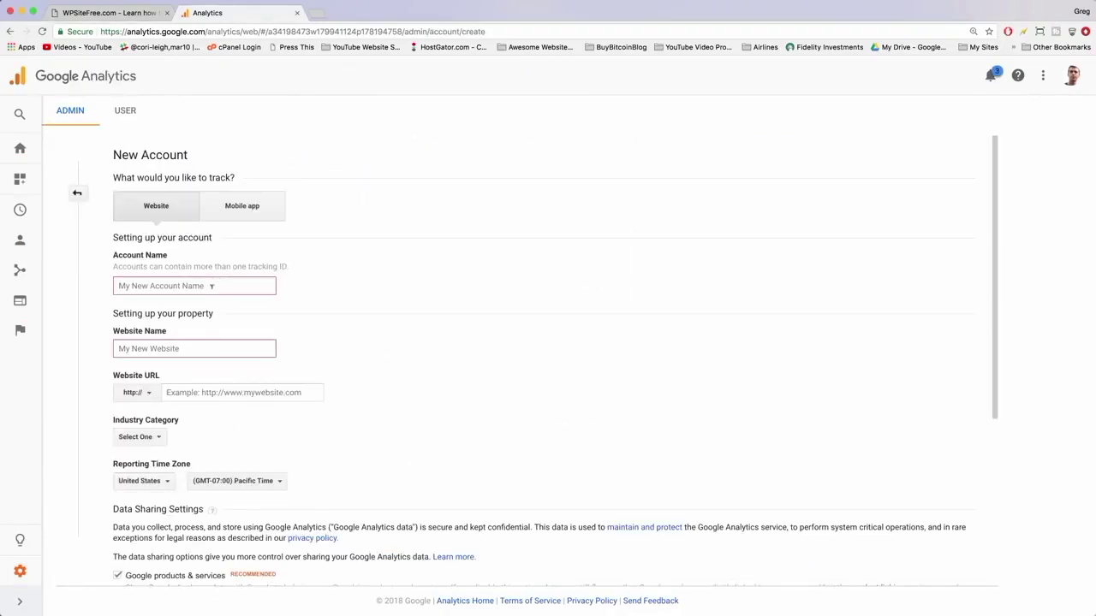
pyautogui.write('WP Site Fre')
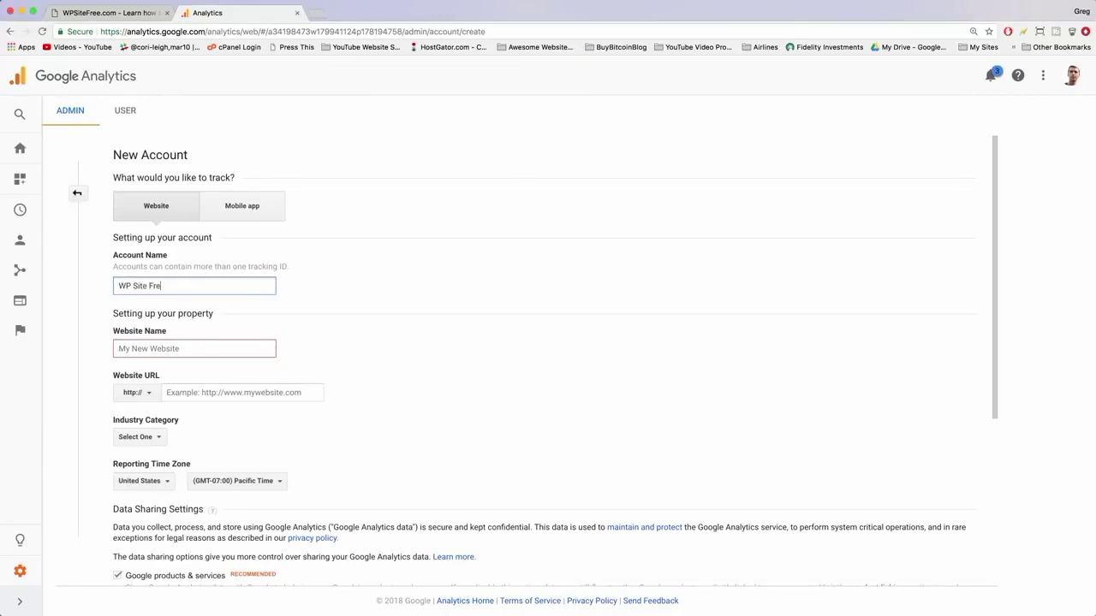
pyautogui.write('e')
pyautogui.press('Tab')
pyautogui.write('WP')
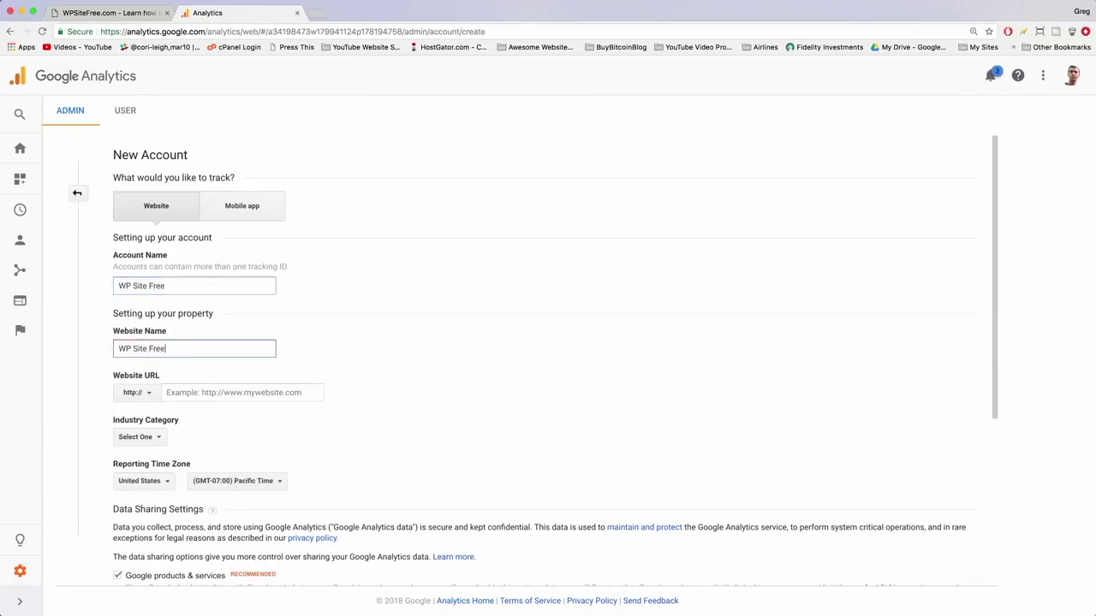
pyautogui.click(96, 13)
pyautogui.click(144, 34)
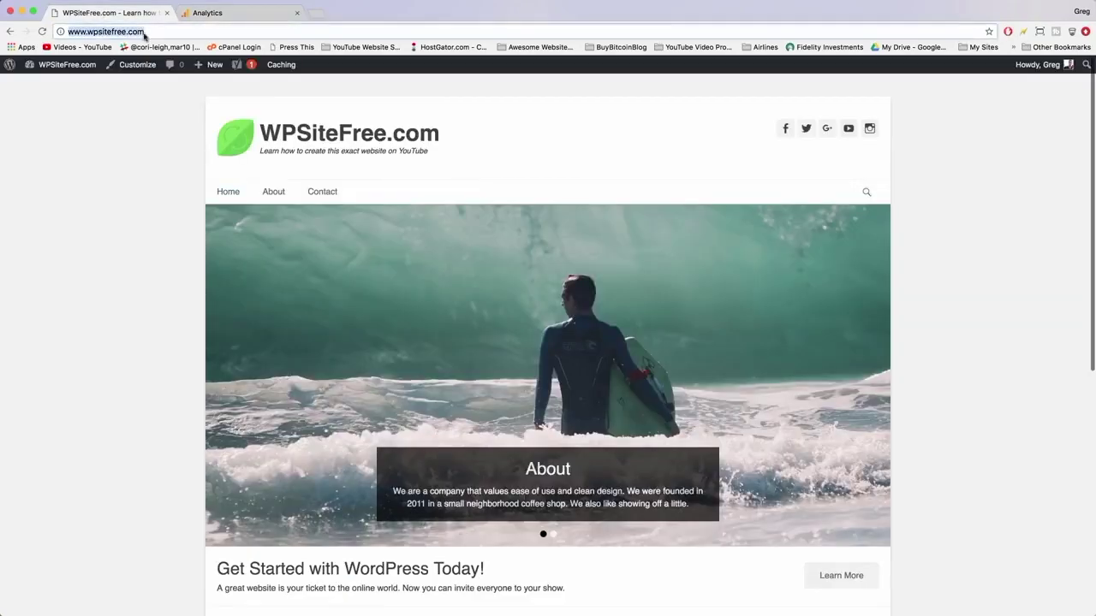
pyautogui.rightClick(117, 35)
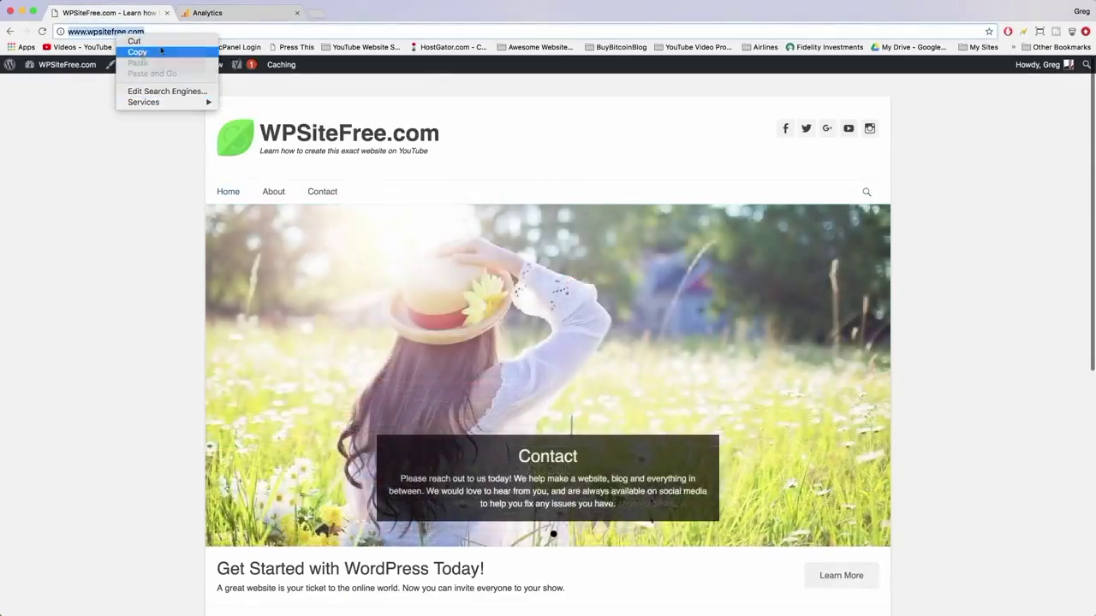
pyautogui.click(135, 48)
pyautogui.click(227, 13)
pyautogui.click(181, 393)
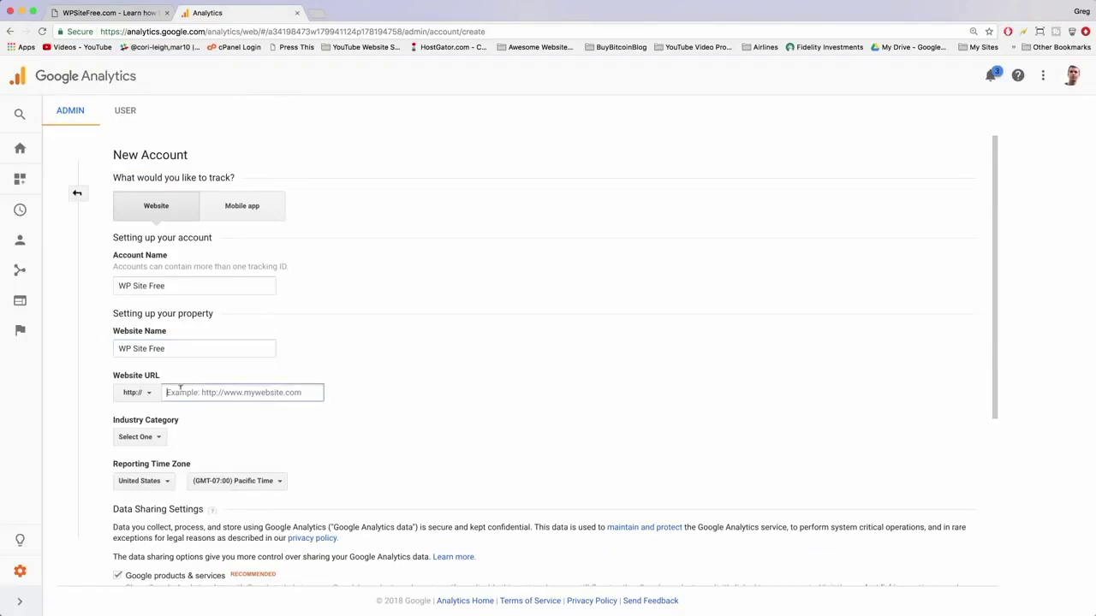
pyautogui.rightClick(181, 388)
pyautogui.click(202, 463)
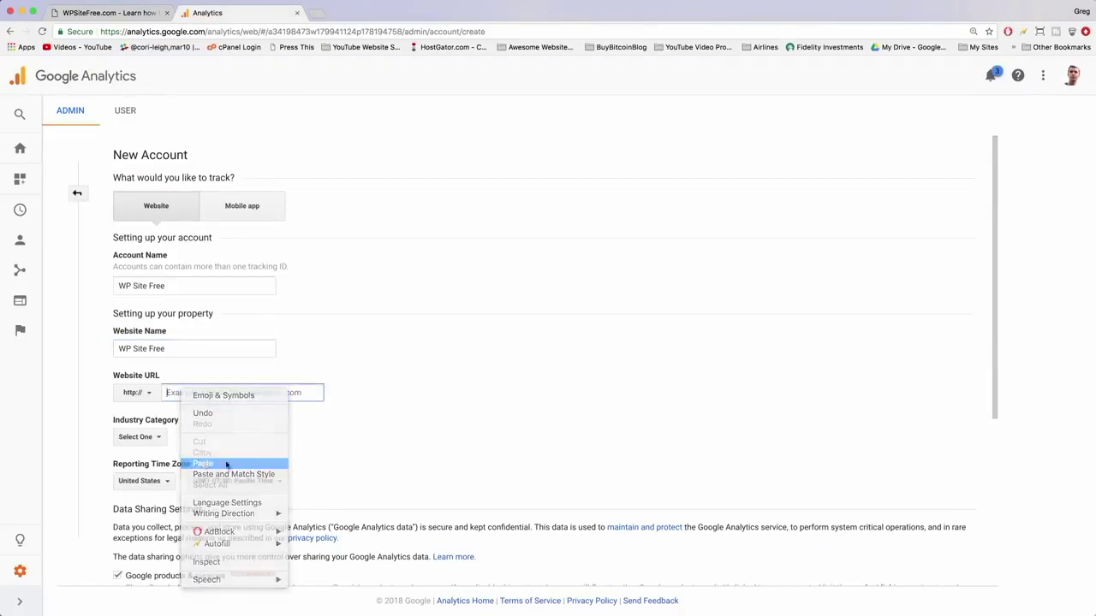
pyautogui.moveTo(190, 390); pyautogui.dragTo(143, 396)
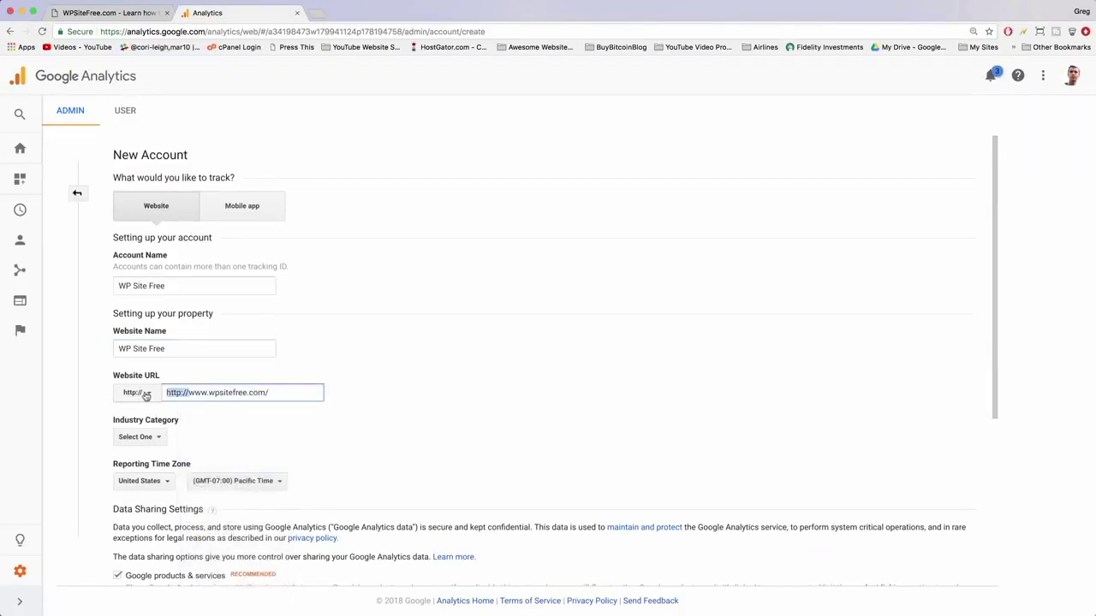
pyautogui.press('BackSpace')
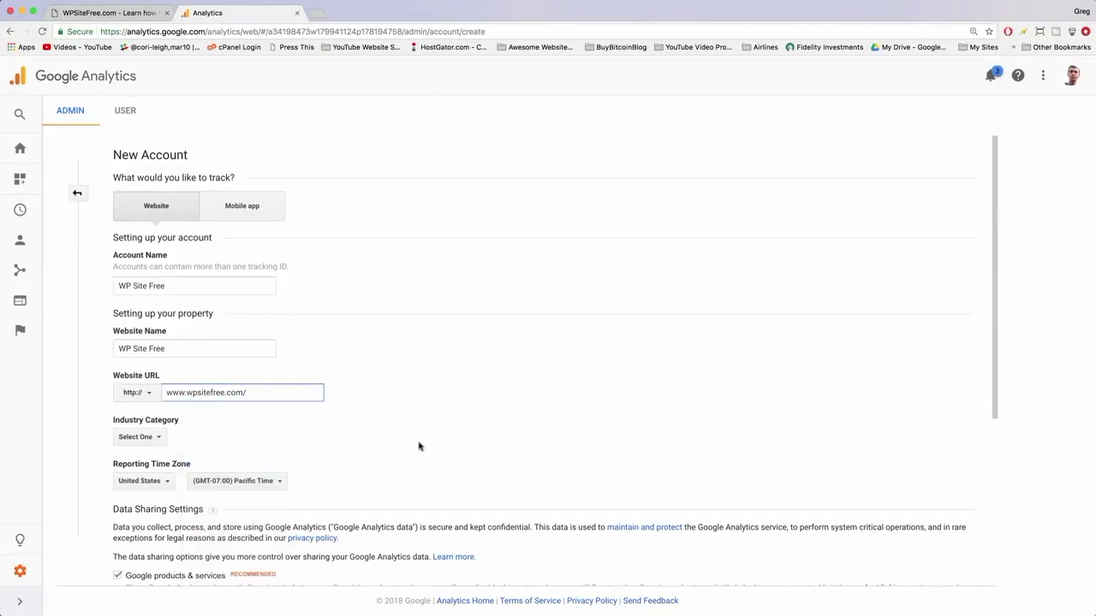
# Step: Choose Internet and Telecom as the industry category and request the tracking ID
pyautogui.scroll(-3, 395, 164)
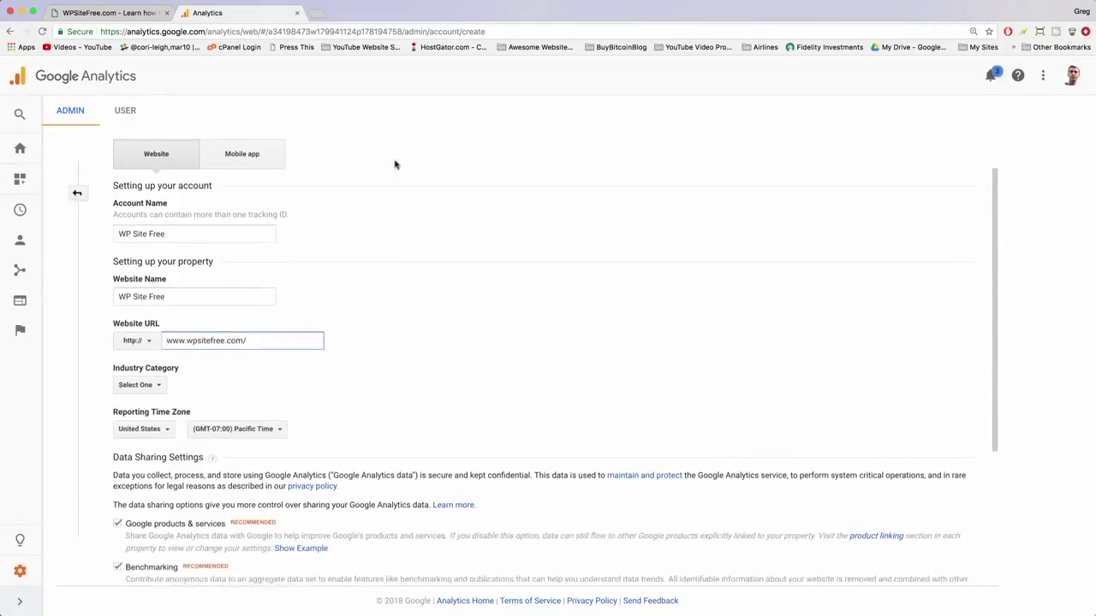
pyautogui.click(139, 320)
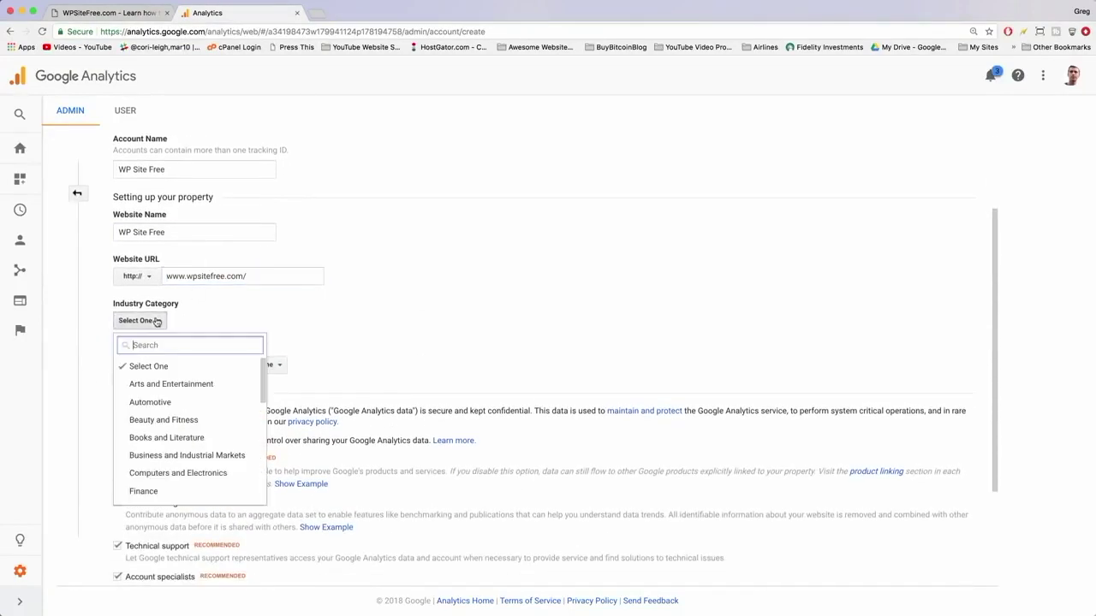
pyautogui.scroll(-3, 152, 399)
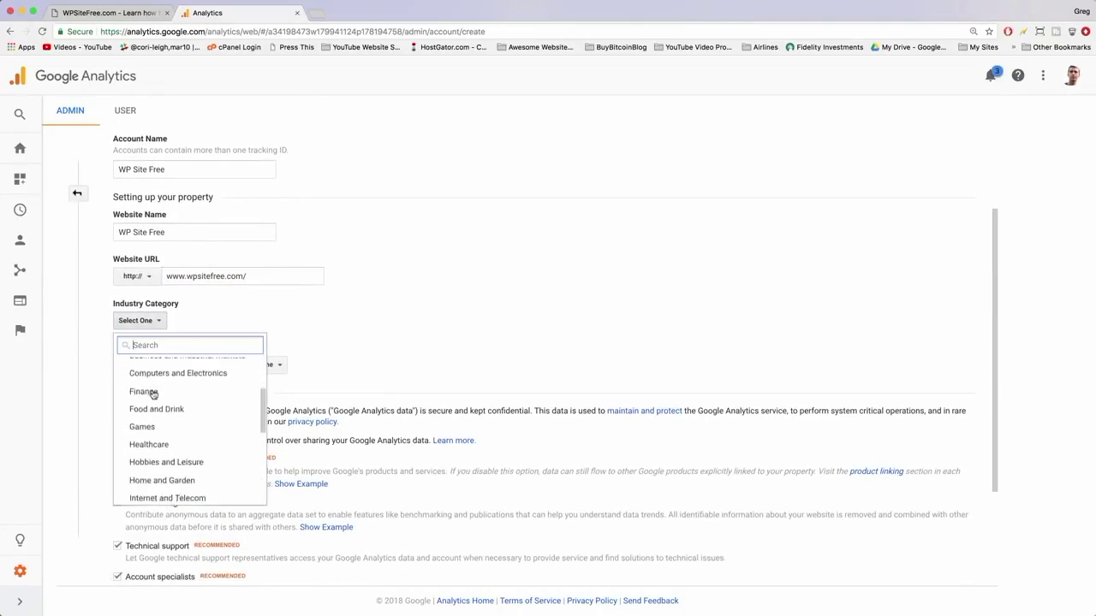
pyautogui.scroll(-2, 156, 436)
pyautogui.click(166, 429)
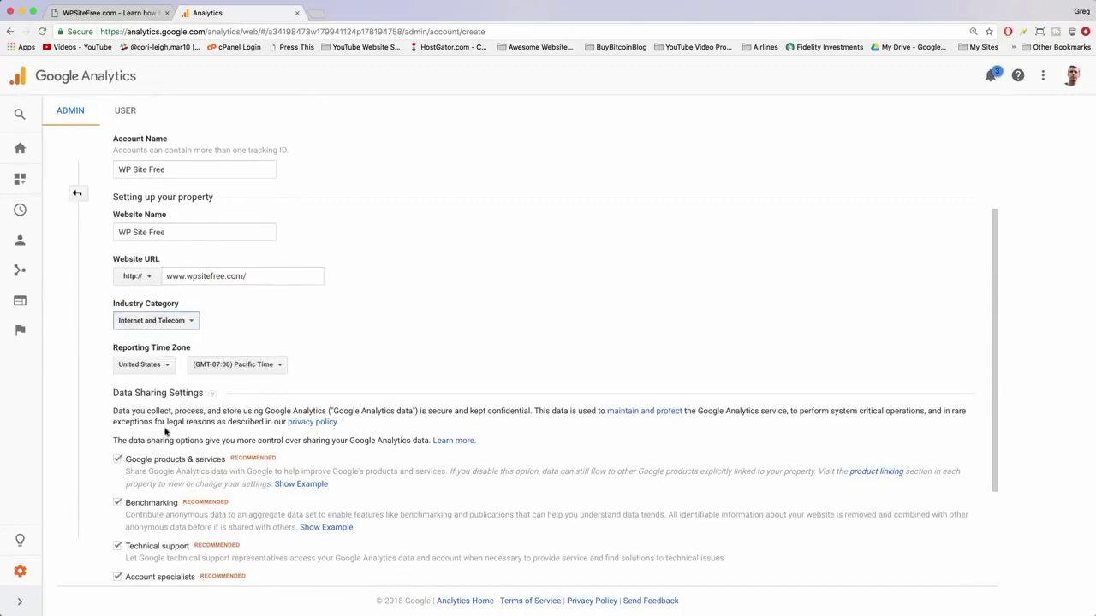
pyautogui.scroll(-4, 174, 417)
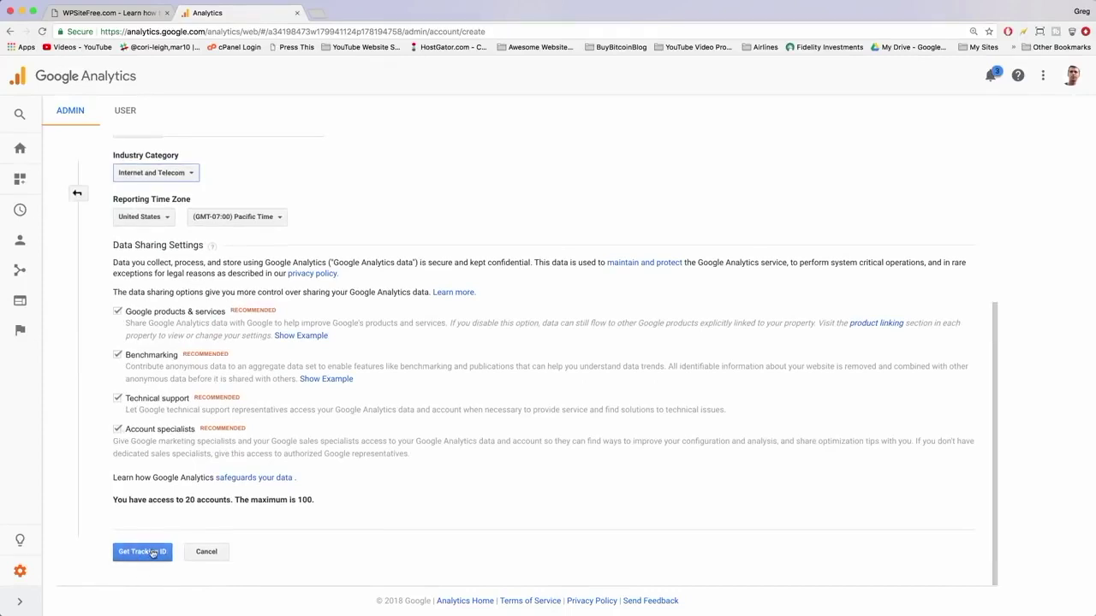
pyautogui.click(153, 553)
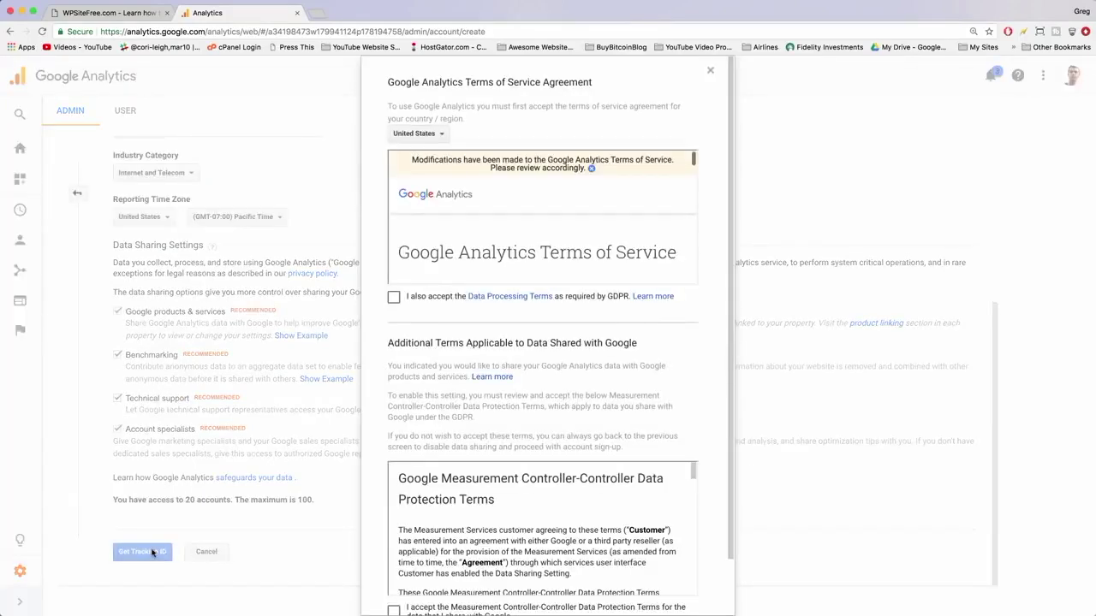
# Step: Accept the Data Processing and Measurement Controller terms to create the account
pyautogui.click(394, 296)
pyautogui.scroll(-1, 505, 384)
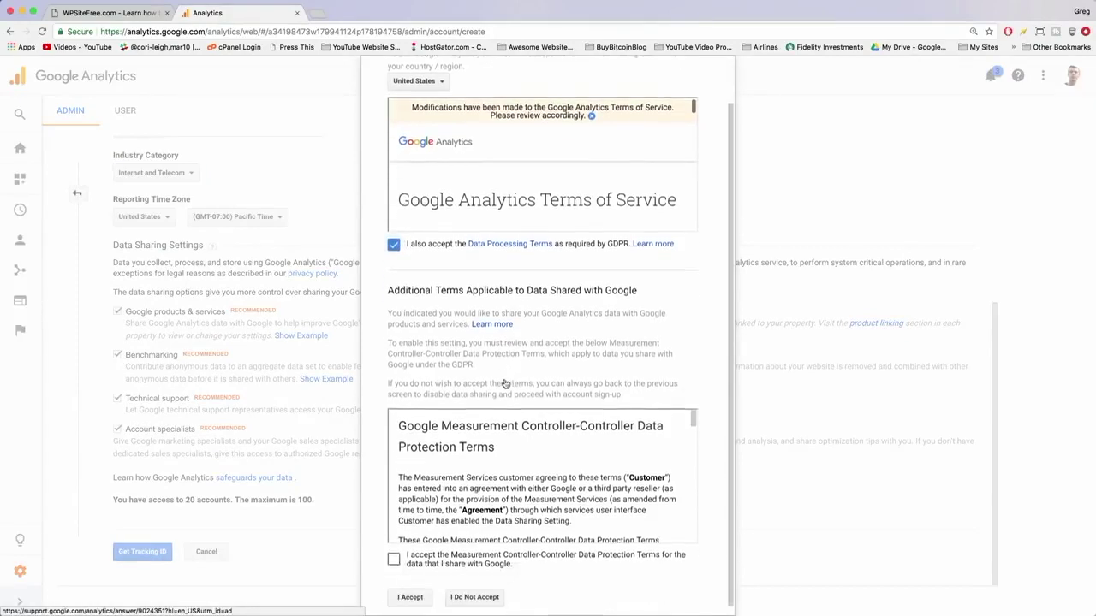
pyautogui.click(393, 550)
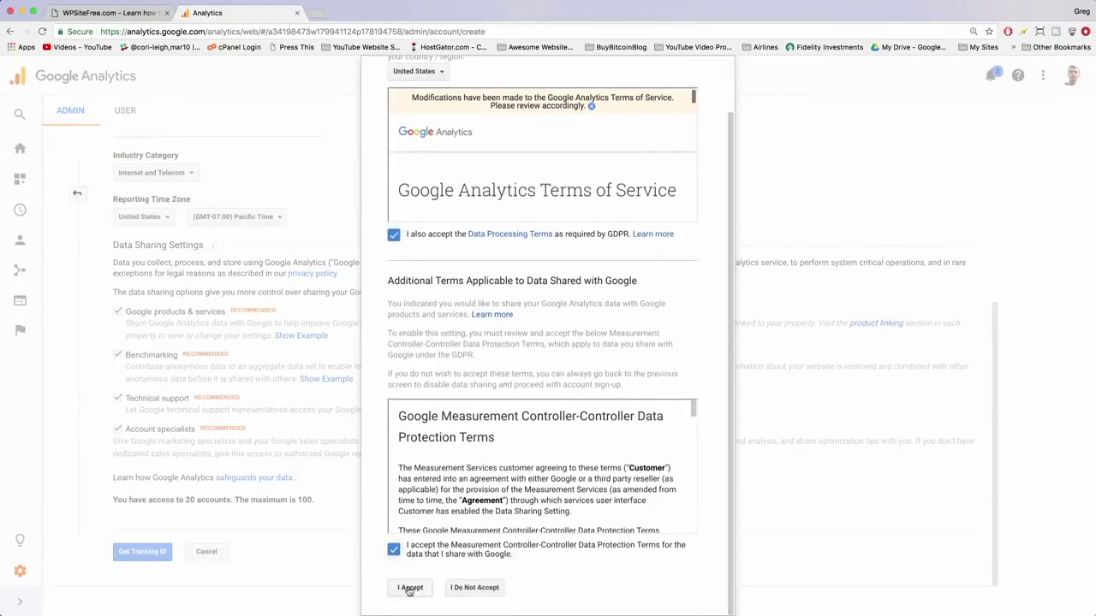
pyautogui.click(409, 589)
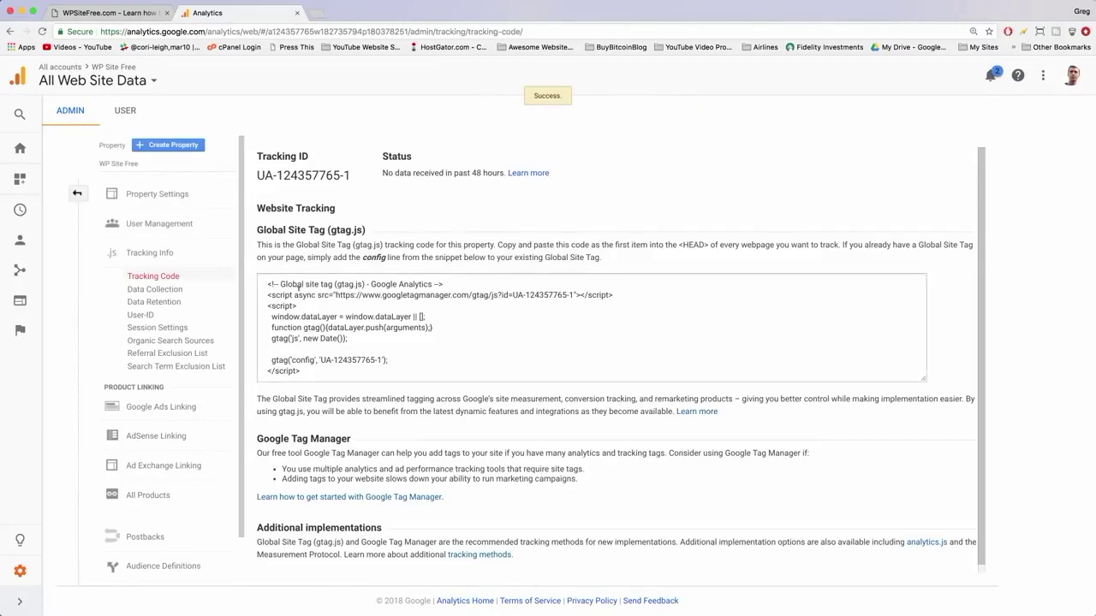
# Step: Copy the Global Site Tag (gtag.js) tracking snippet and return to the WPSiteFree.com tab
pyautogui.click(297, 289)
pyautogui.rightClick(273, 306)
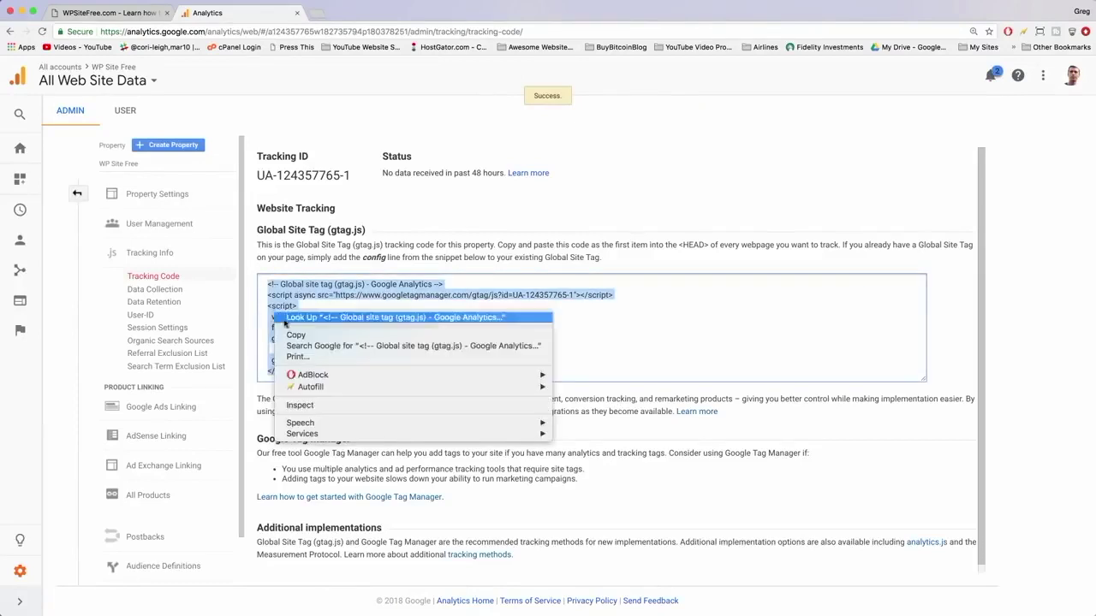
pyautogui.click(296, 335)
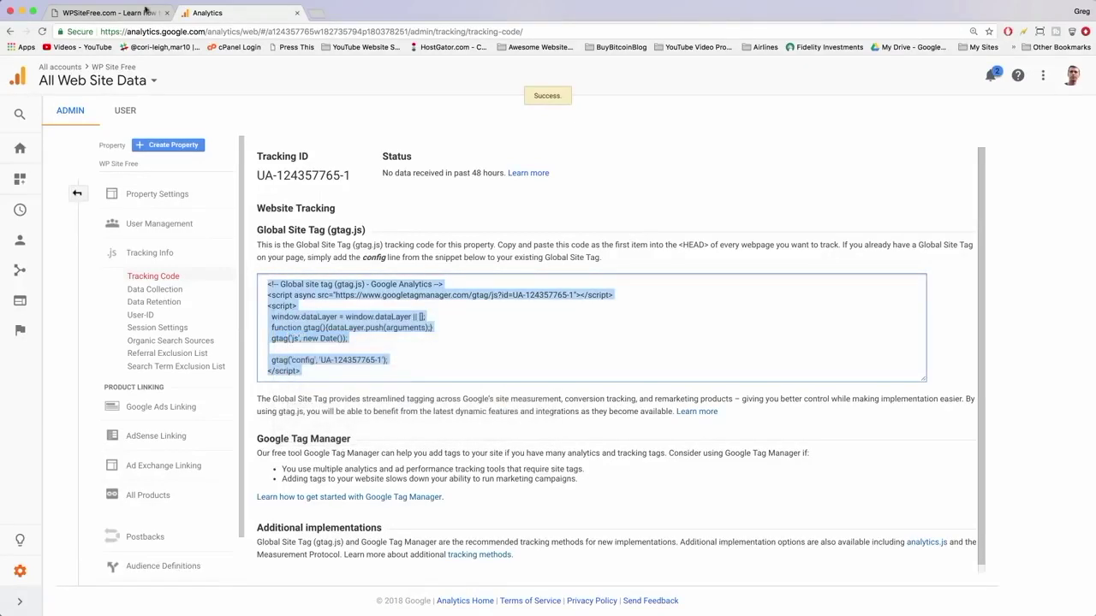
pyautogui.click(107, 12)
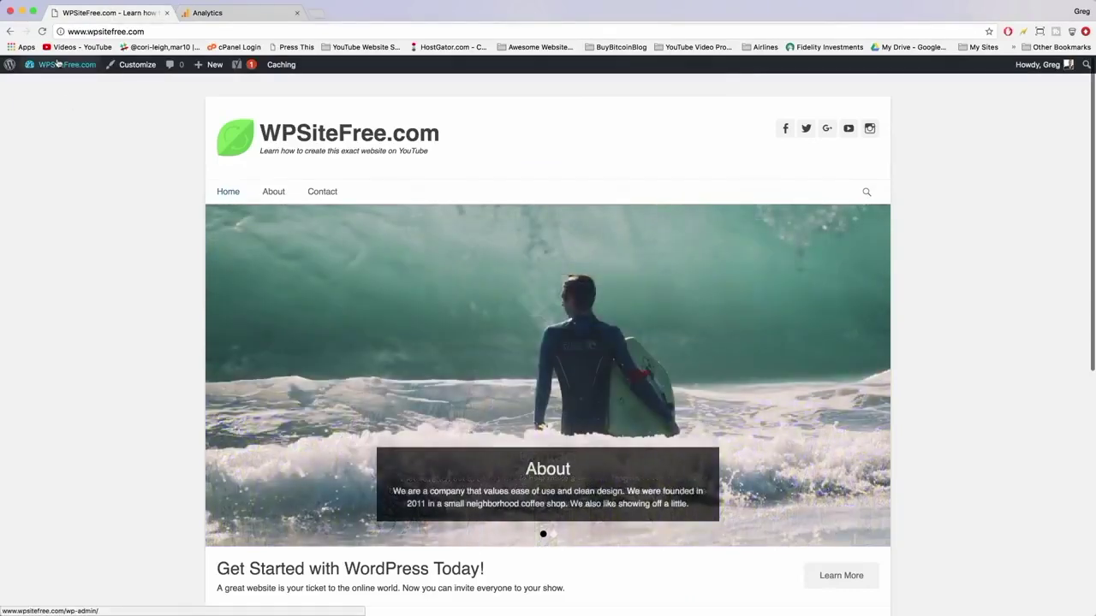
# Step: Open Settings > Insert Headers and Footers from the WordPress dashboard
pyautogui.click(57, 64)
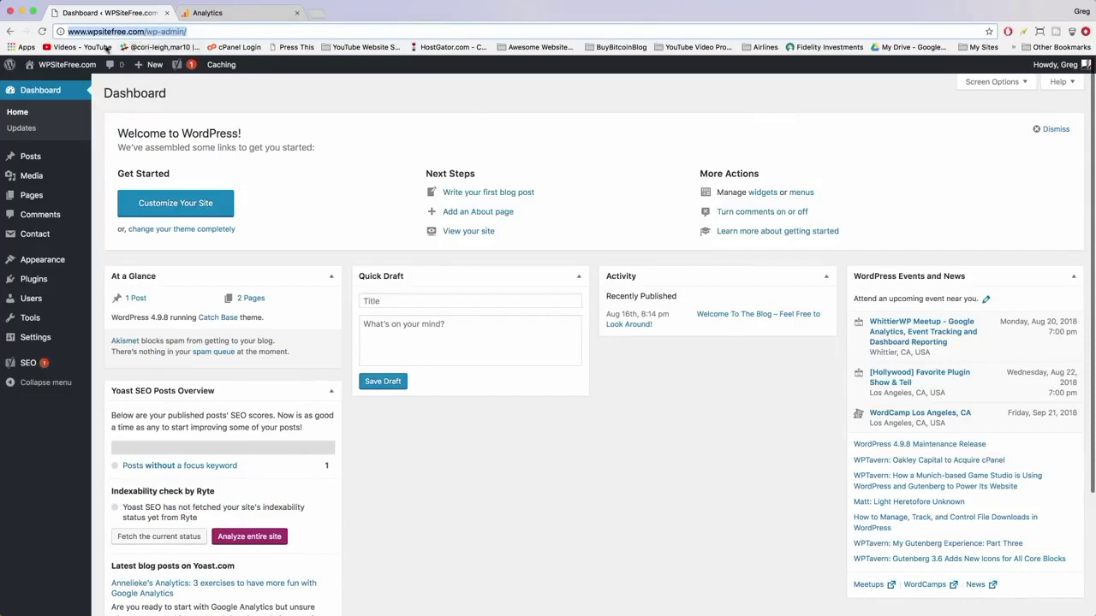
pyautogui.moveTo(30, 283)
pyautogui.moveTo(52, 344)
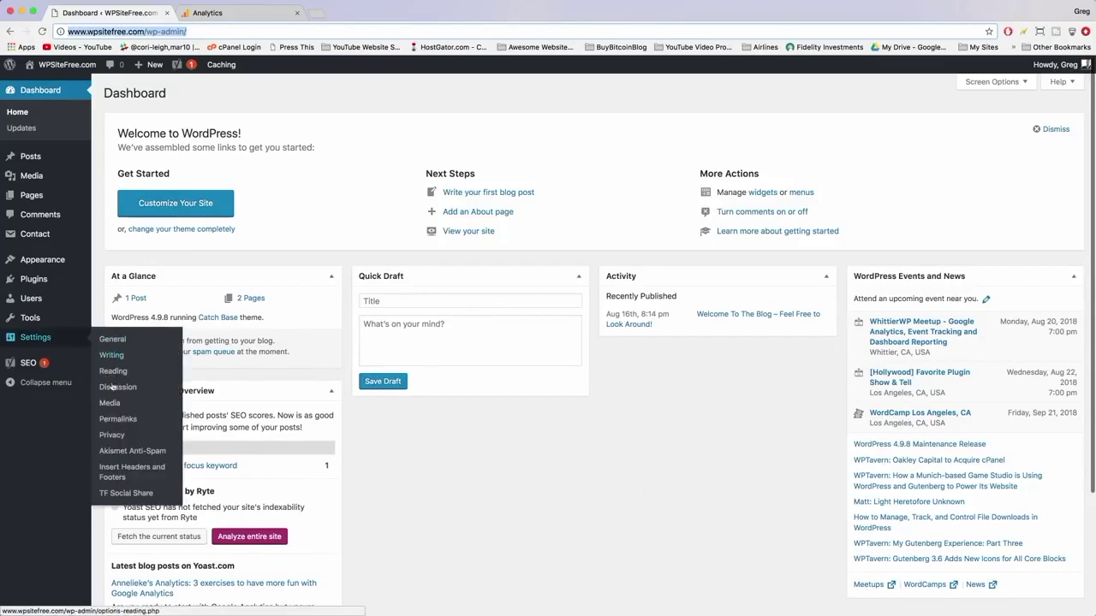
pyautogui.click(114, 477)
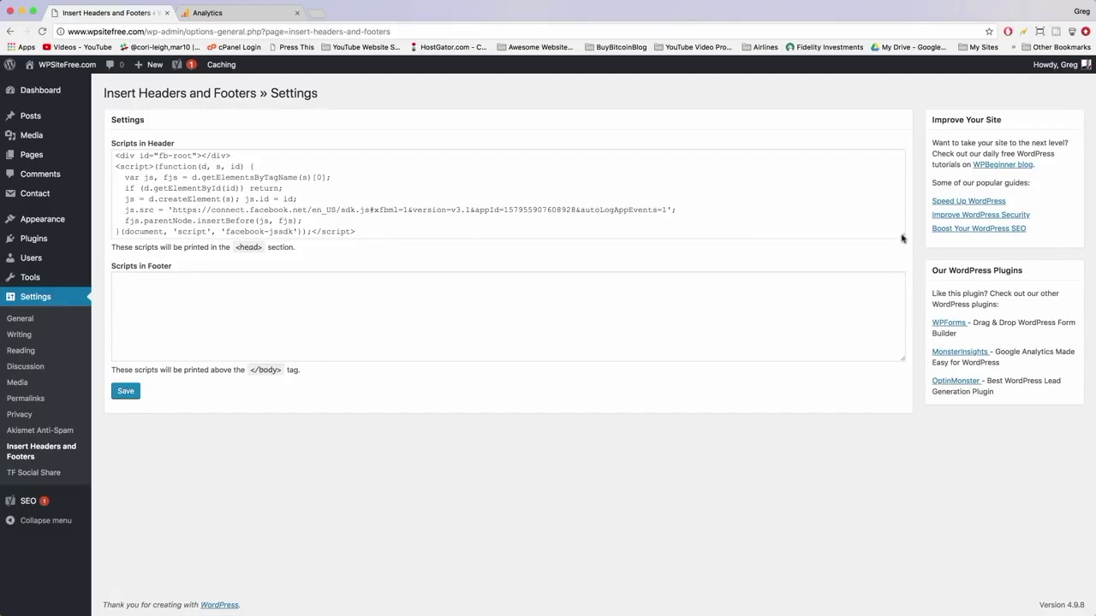
# Step: Paste the Google Analytics gtag code above the Facebook script in Scripts in Header and save
pyautogui.moveTo(902, 239); pyautogui.dragTo(891, 411)
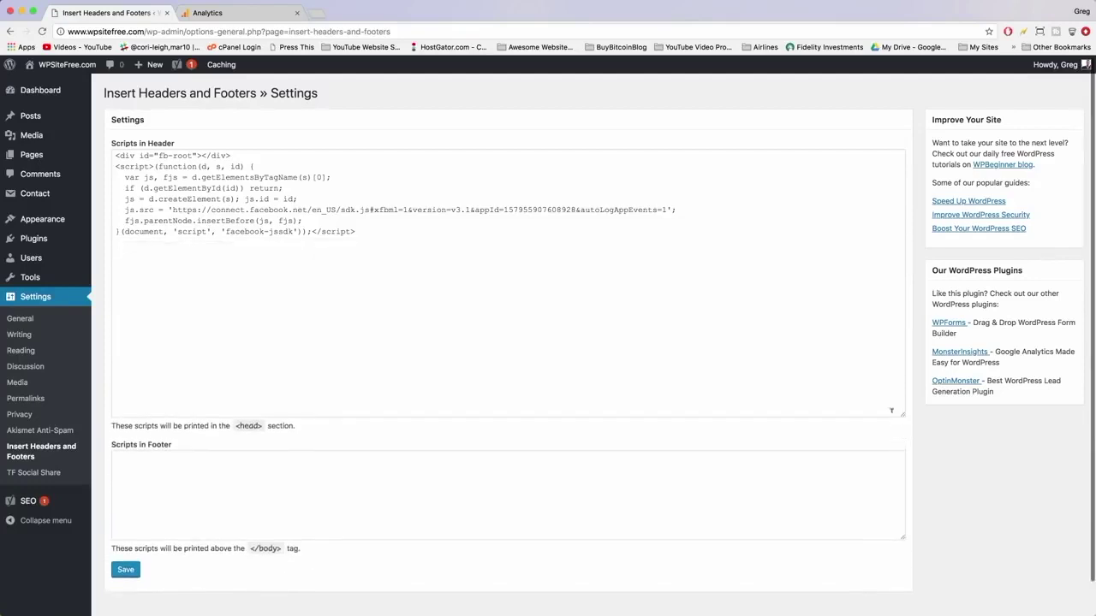
pyautogui.click(371, 244)
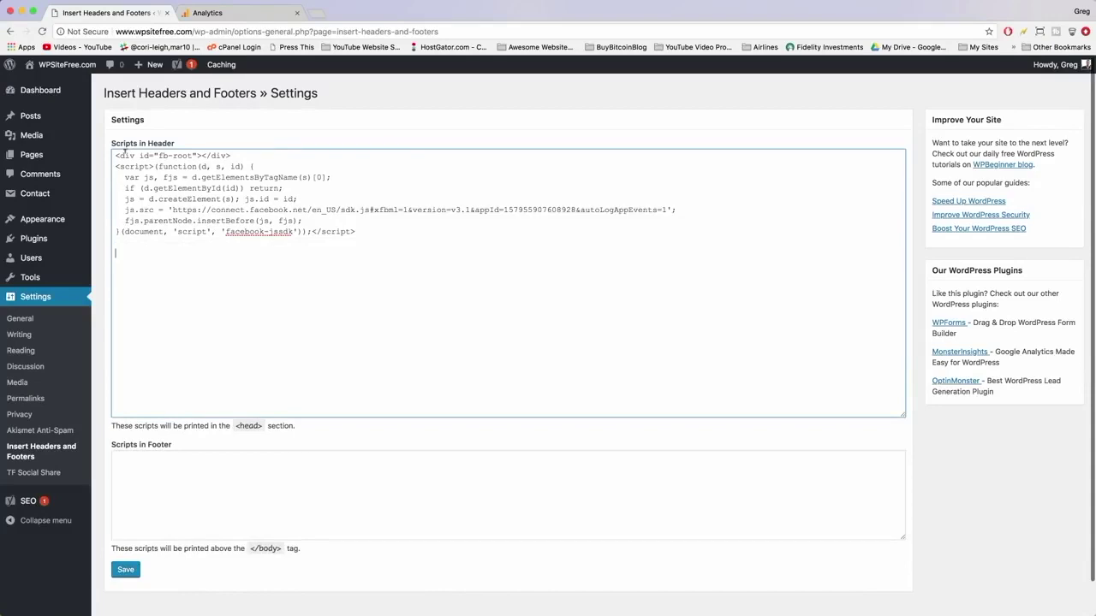
pyautogui.press('Return')
pyautogui.press('Return')
pyautogui.press('Return')
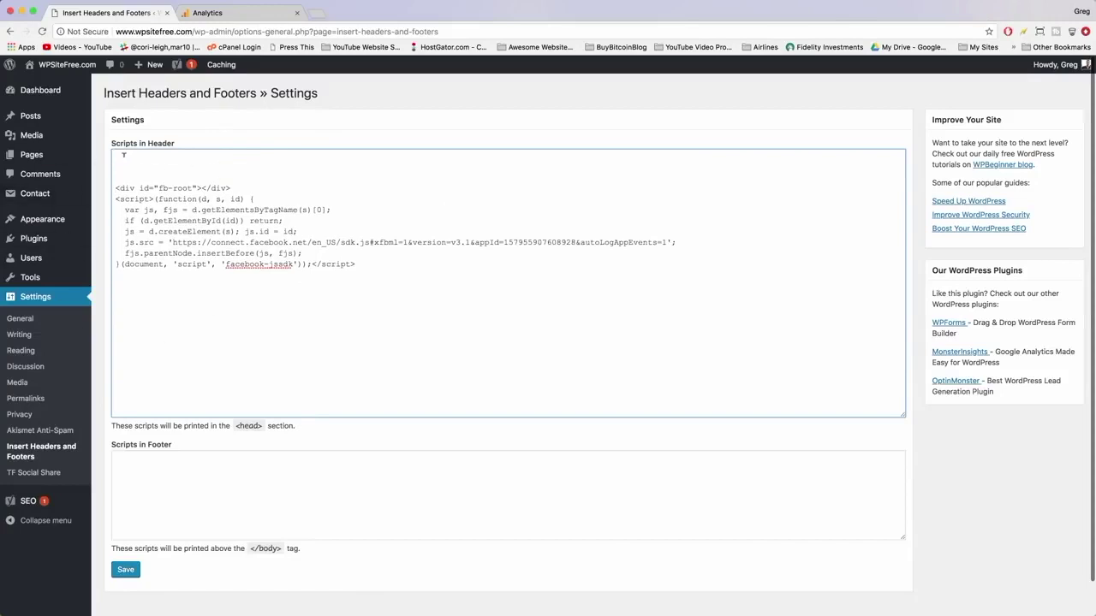
pyautogui.rightClick(123, 155)
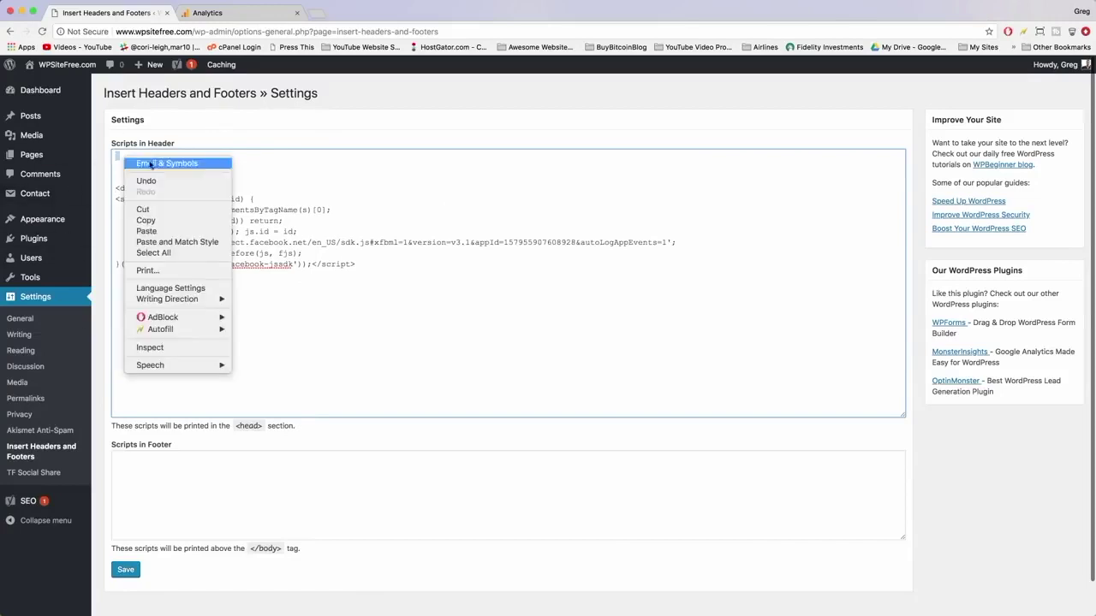
pyautogui.click(166, 231)
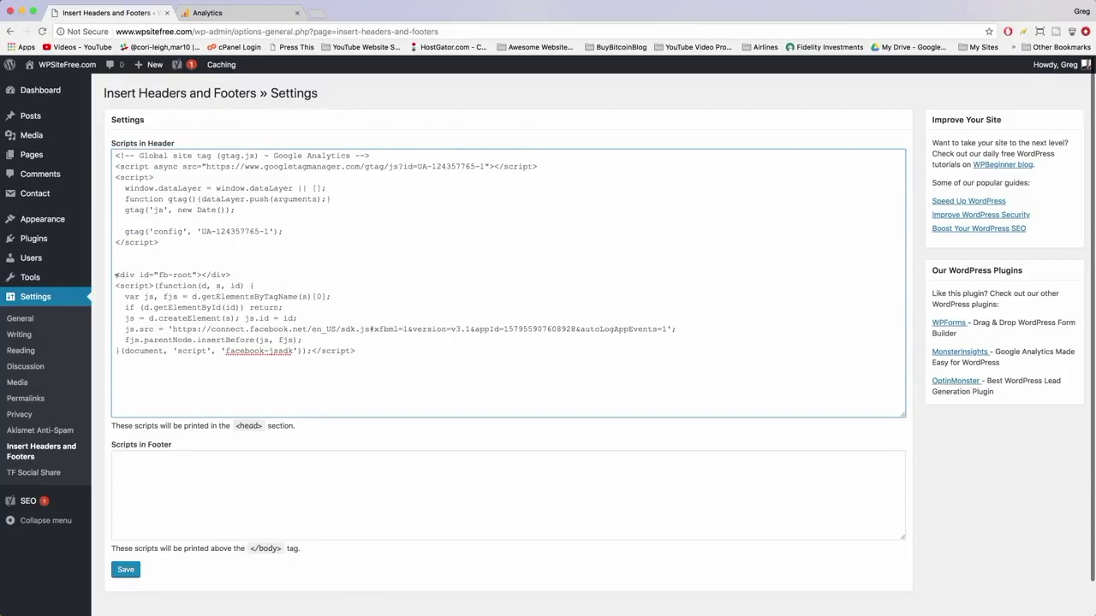
pyautogui.press('BackSpace')
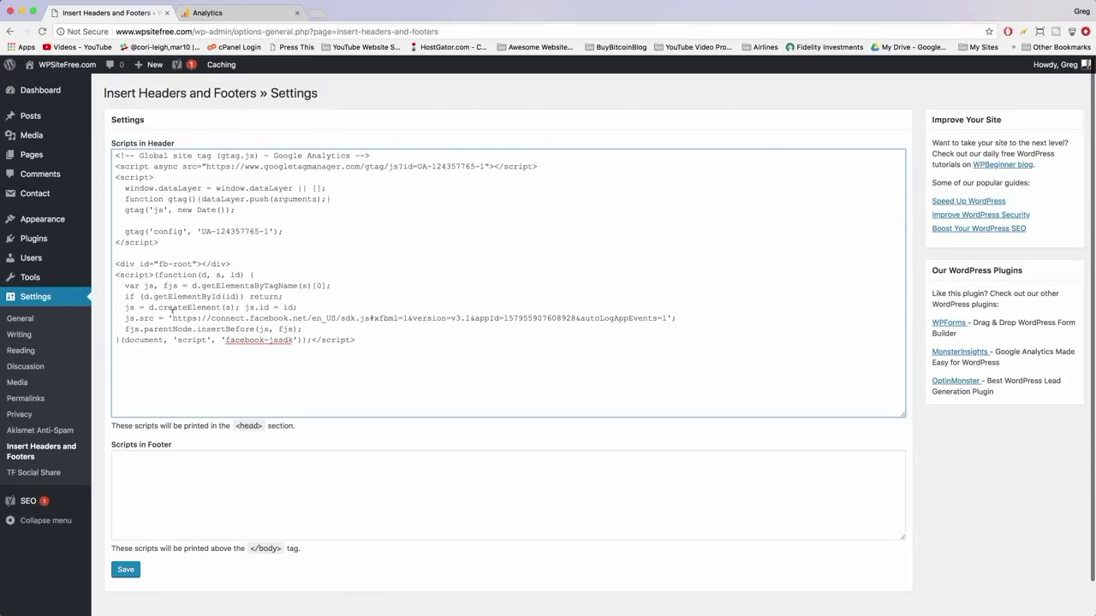
pyautogui.click(125, 569)
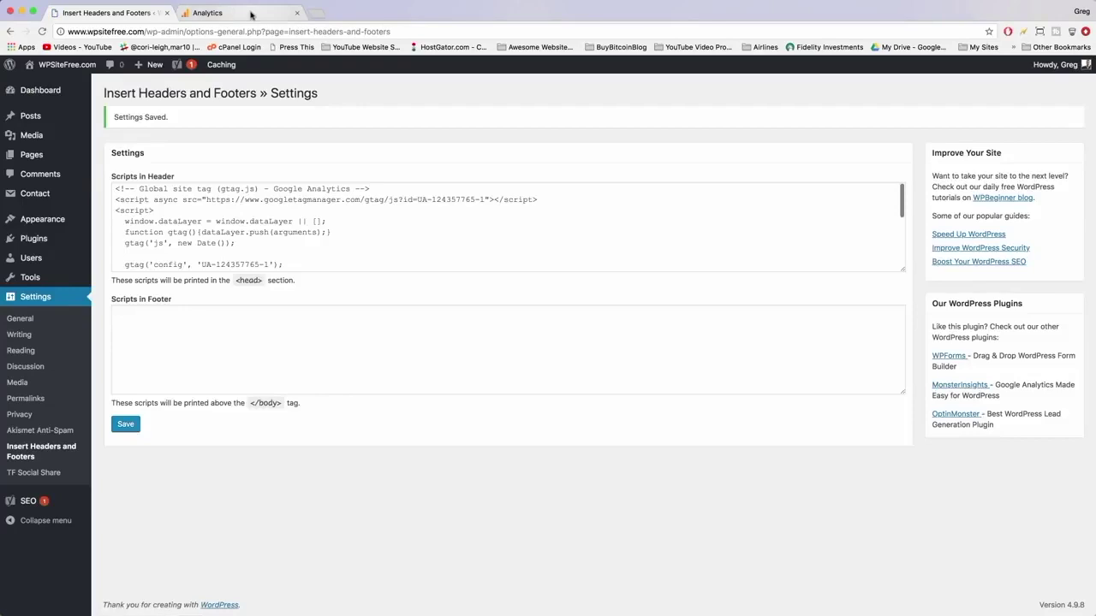
# Step: Visit the live WPSiteFree.com front page via the site name
pyautogui.click(69, 66)
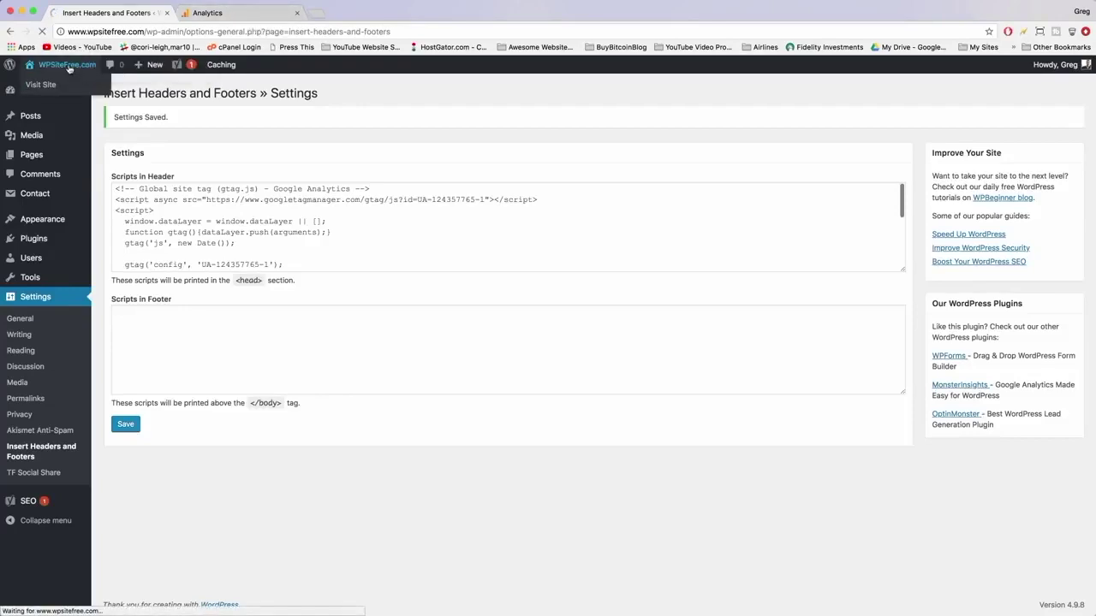
pyautogui.scroll(-5, 534, 240)
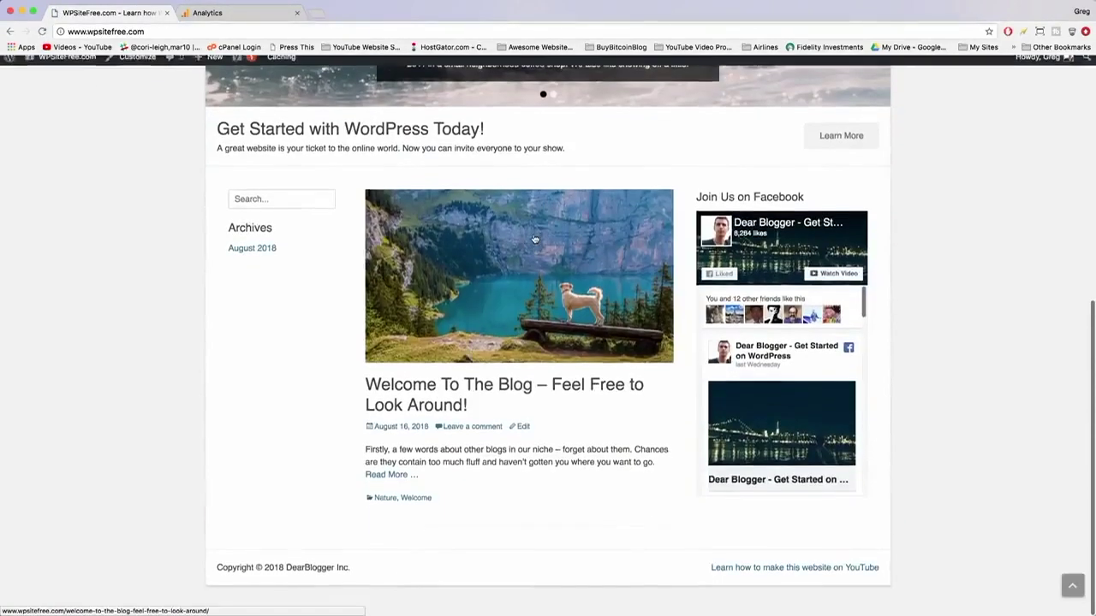
pyautogui.scroll(10, 534, 240)
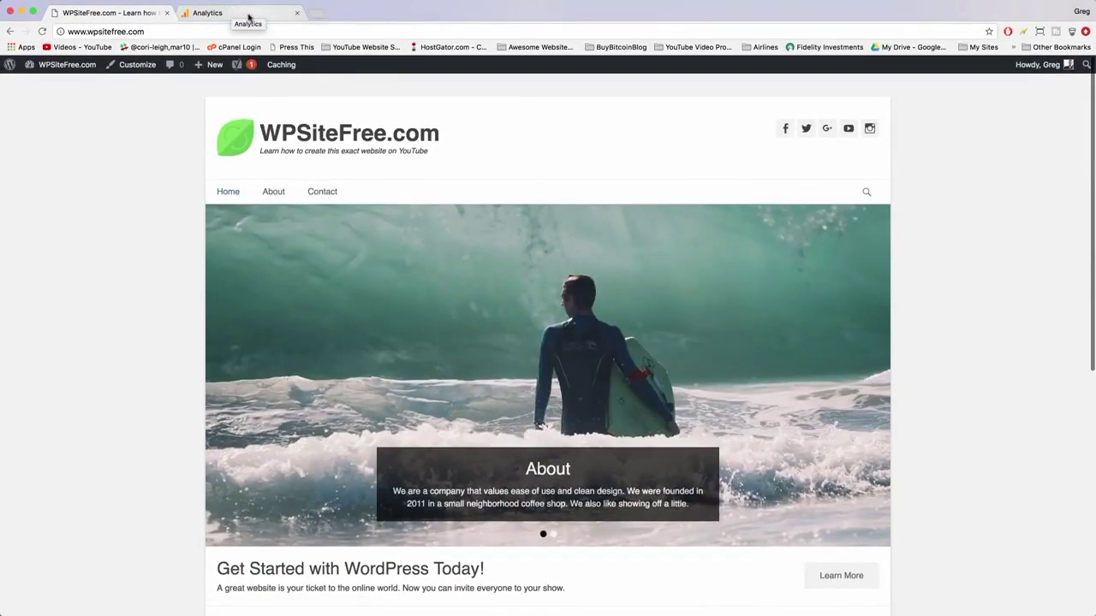
# Step: In a new tab, search 'add a website to webmaster tools' and open the 'Add a website property' help article
pyautogui.click(259, 17)
pyautogui.click(316, 15)
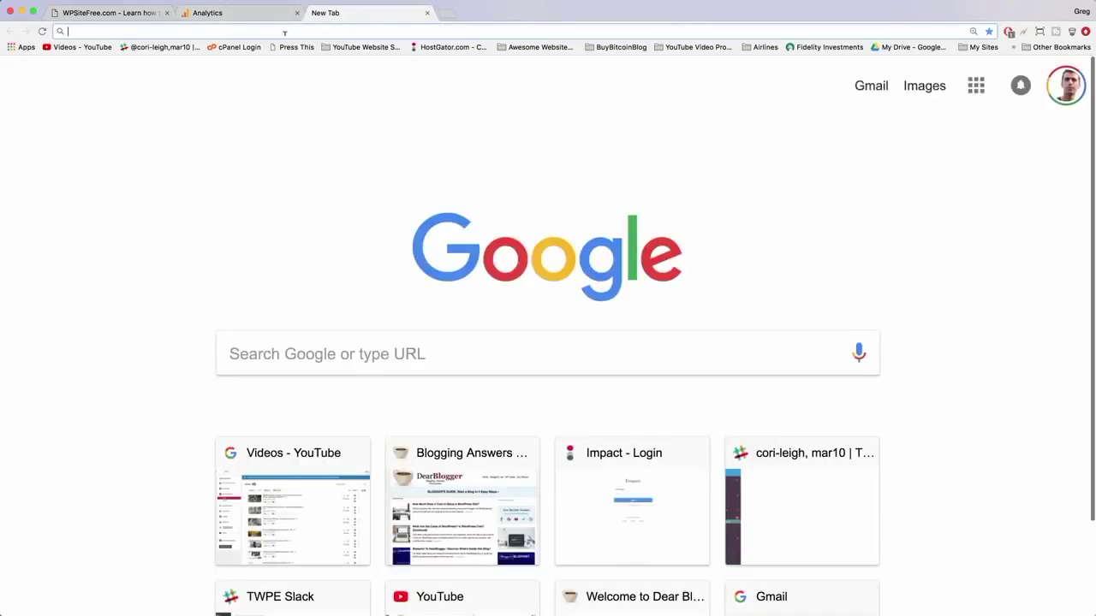
pyautogui.write('add a we')
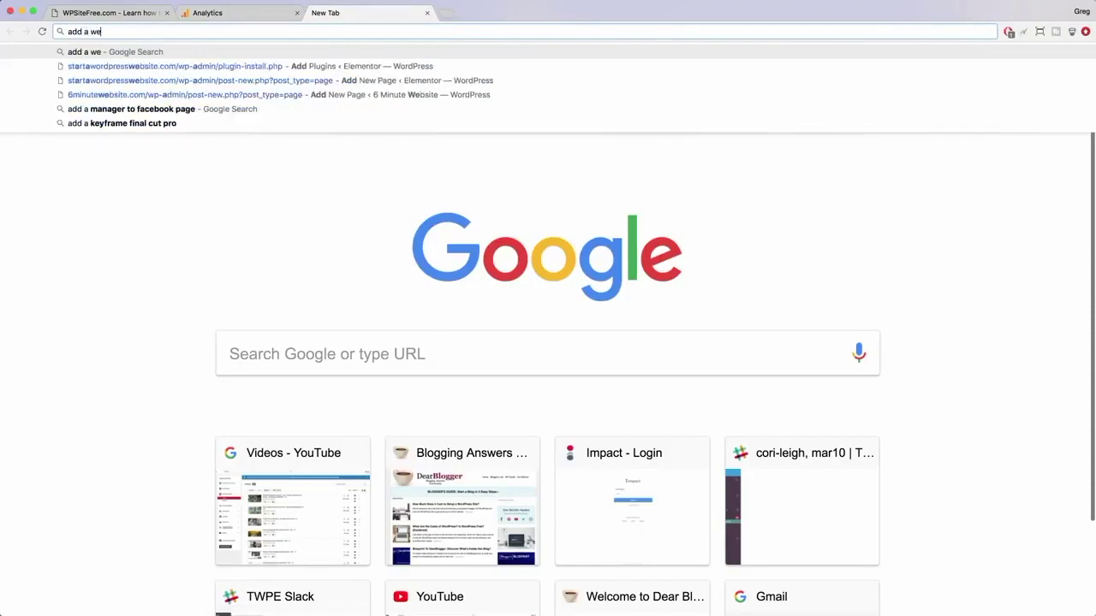
pyautogui.write('bsite to webmas')
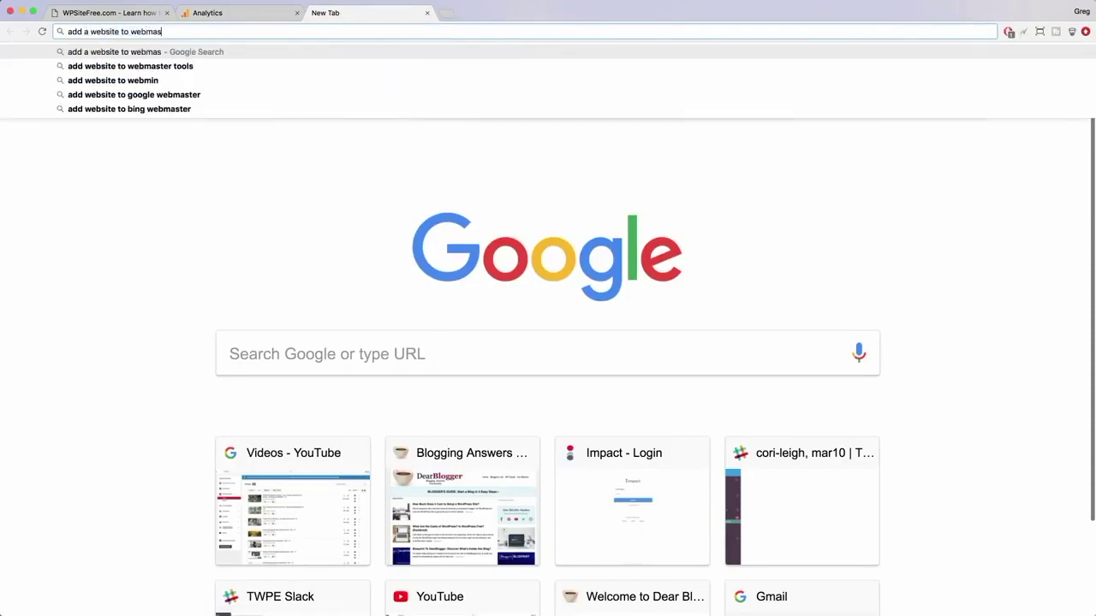
pyautogui.write('ter tools')
pyautogui.press('Return')
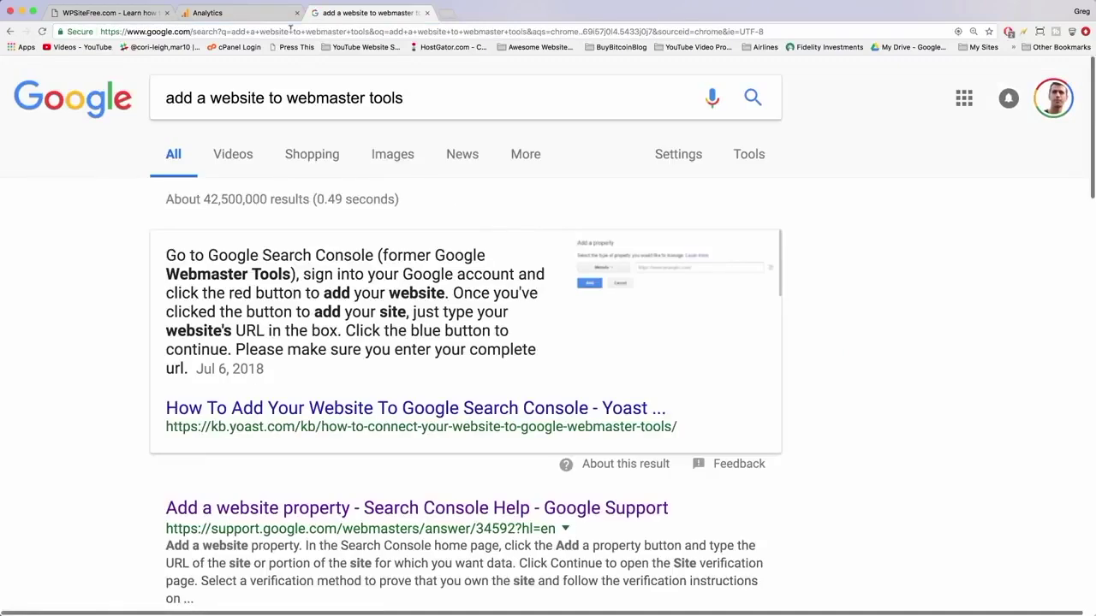
pyautogui.scroll(-5, 367, 215)
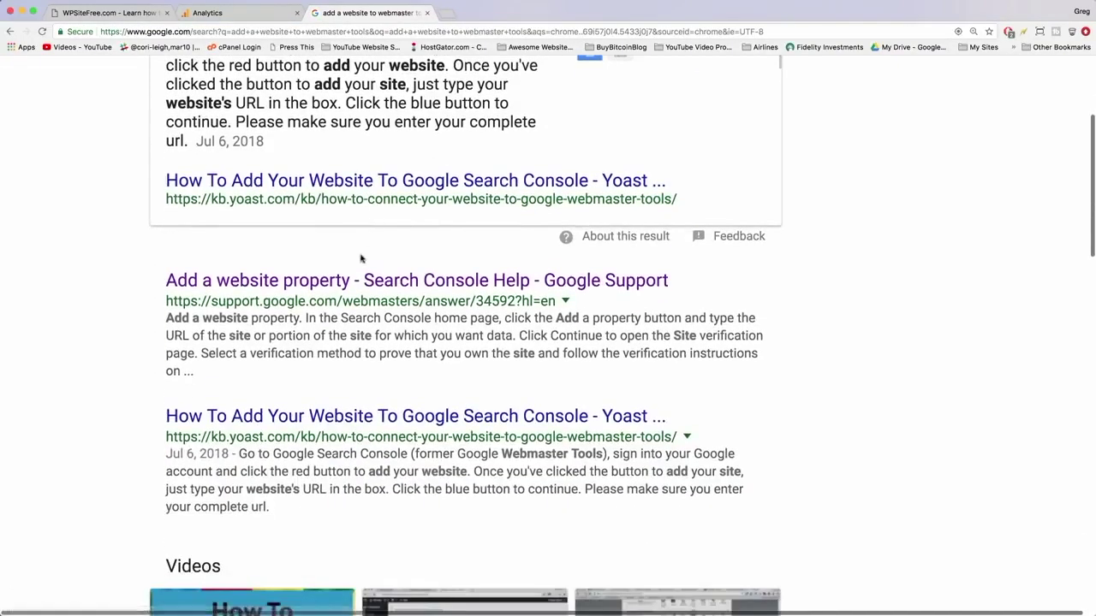
pyautogui.click(411, 292)
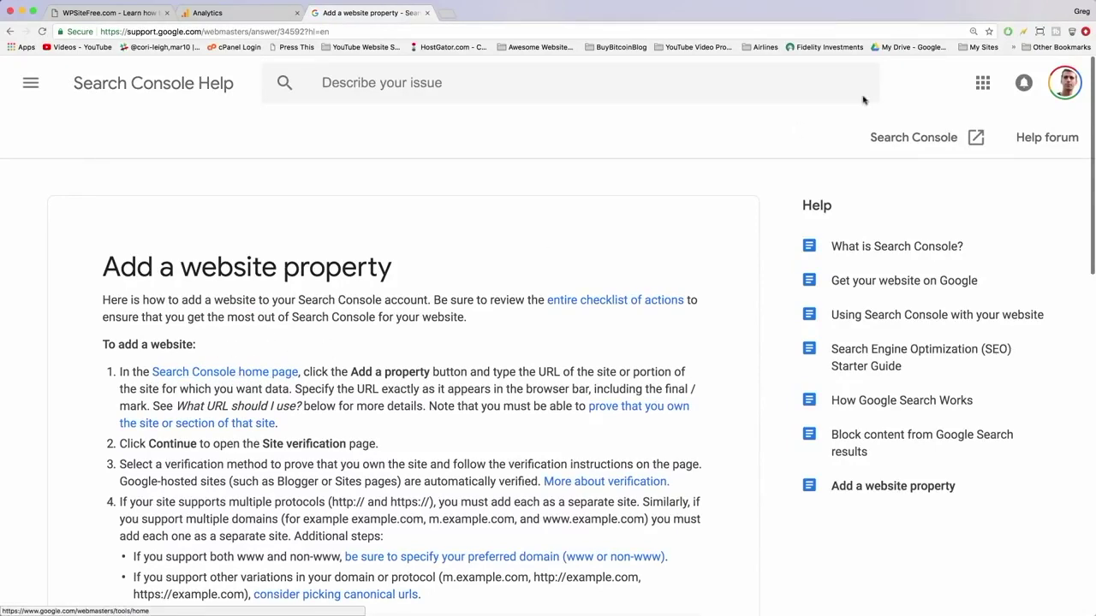
# Step: Open Google Search Console and start adding a new property
pyautogui.click(924, 144)
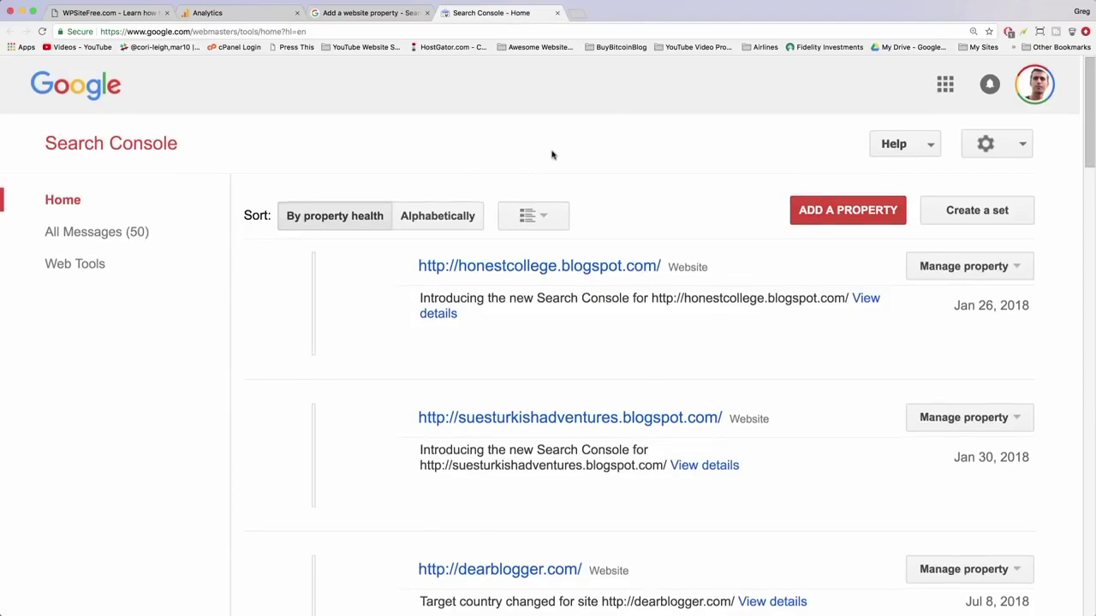
pyautogui.scroll(-20, 552, 155)
pyautogui.scroll(-5, 552, 155)
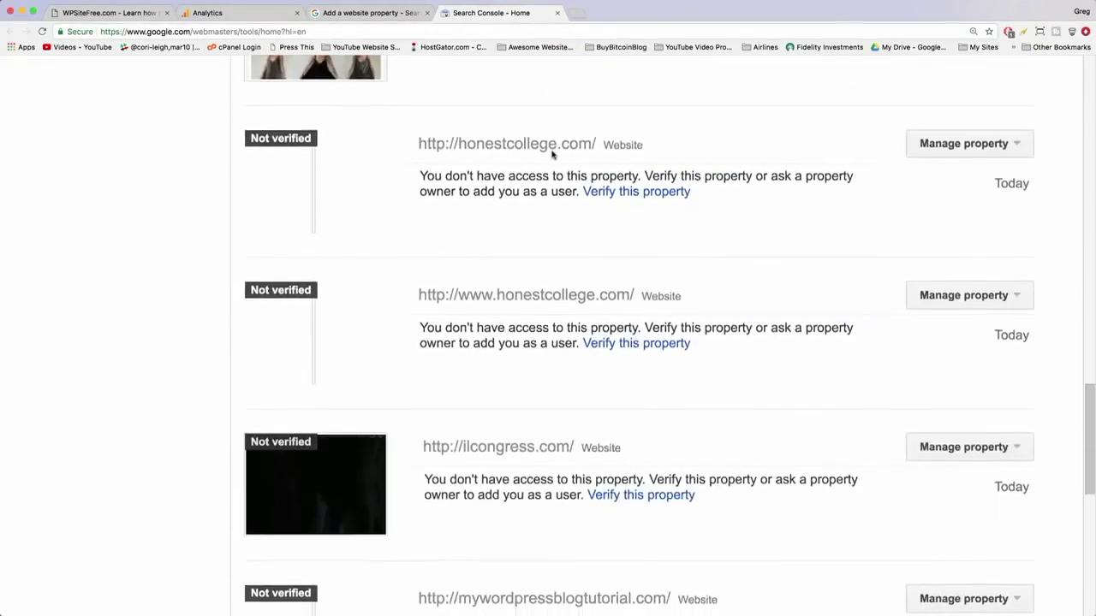
pyautogui.scroll(20, 599, 145)
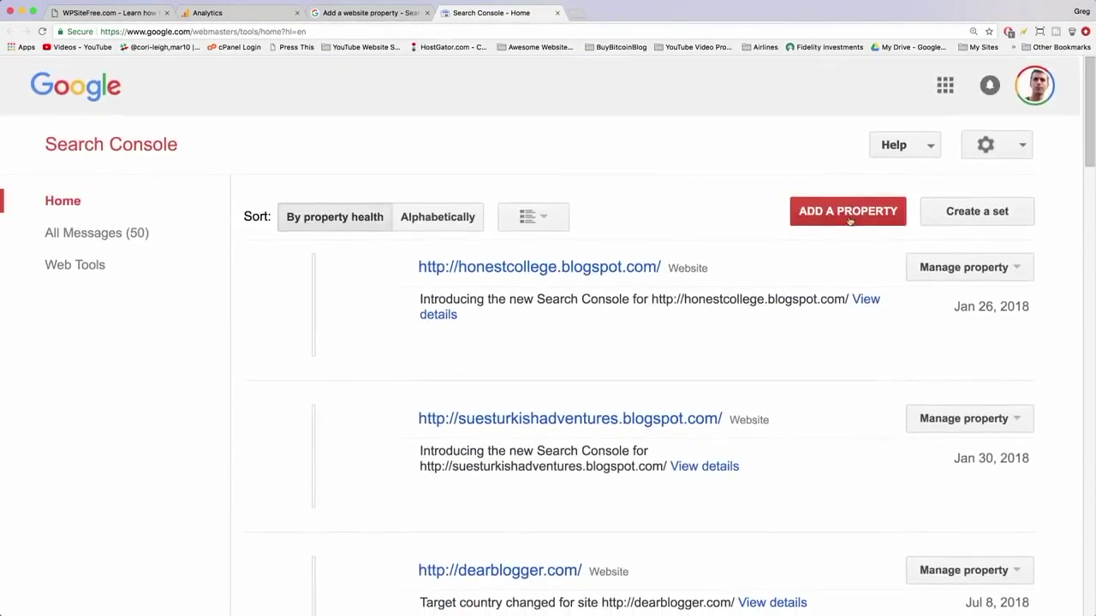
pyautogui.click(838, 214)
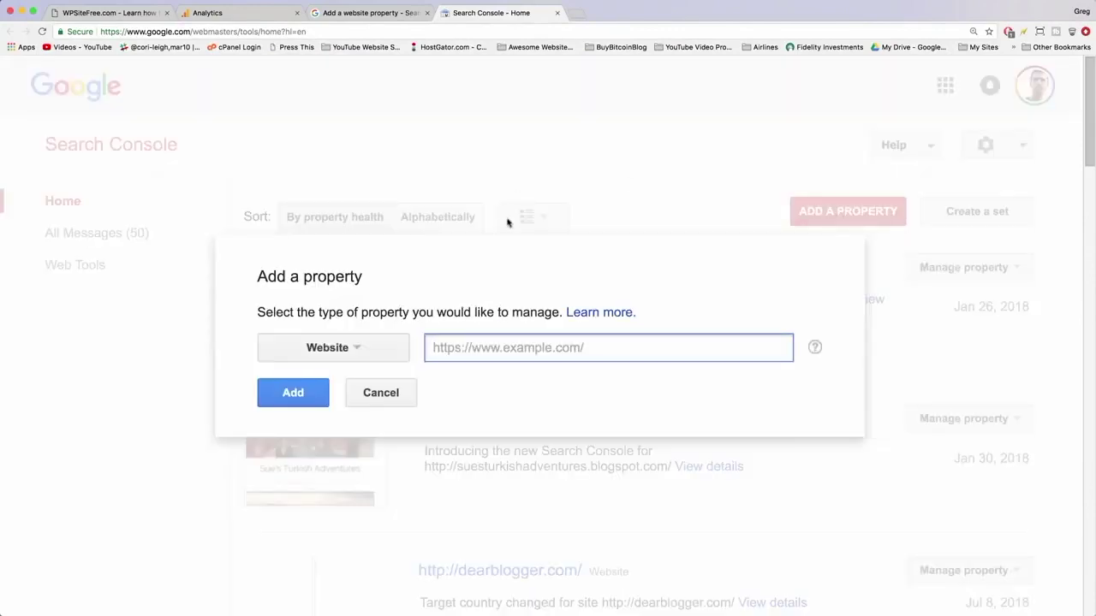
pyautogui.click(115, 10)
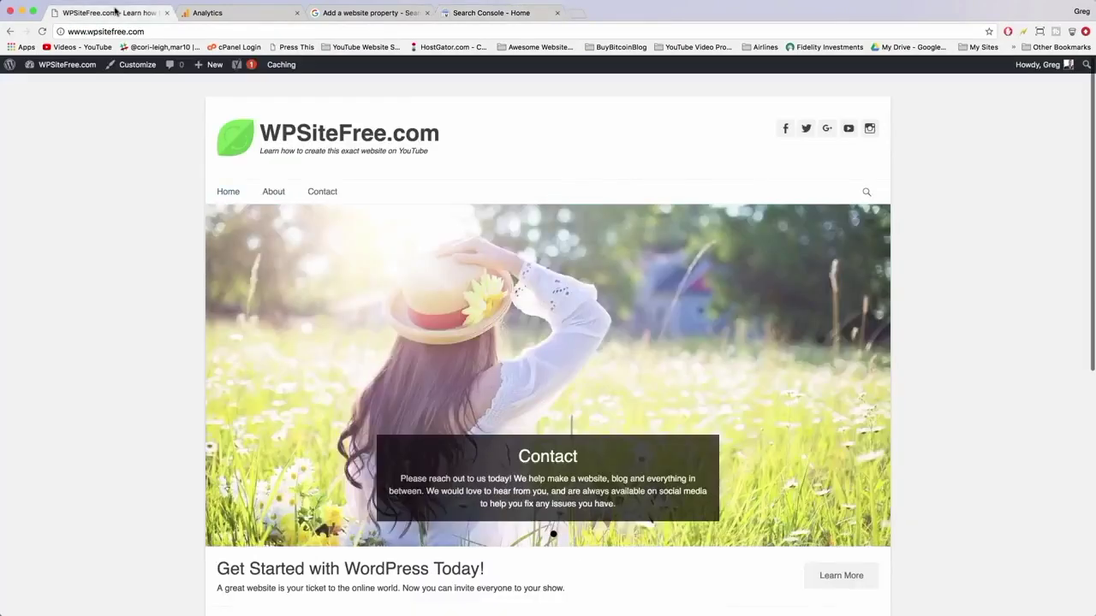
pyautogui.click(131, 31)
pyautogui.rightClick(133, 32)
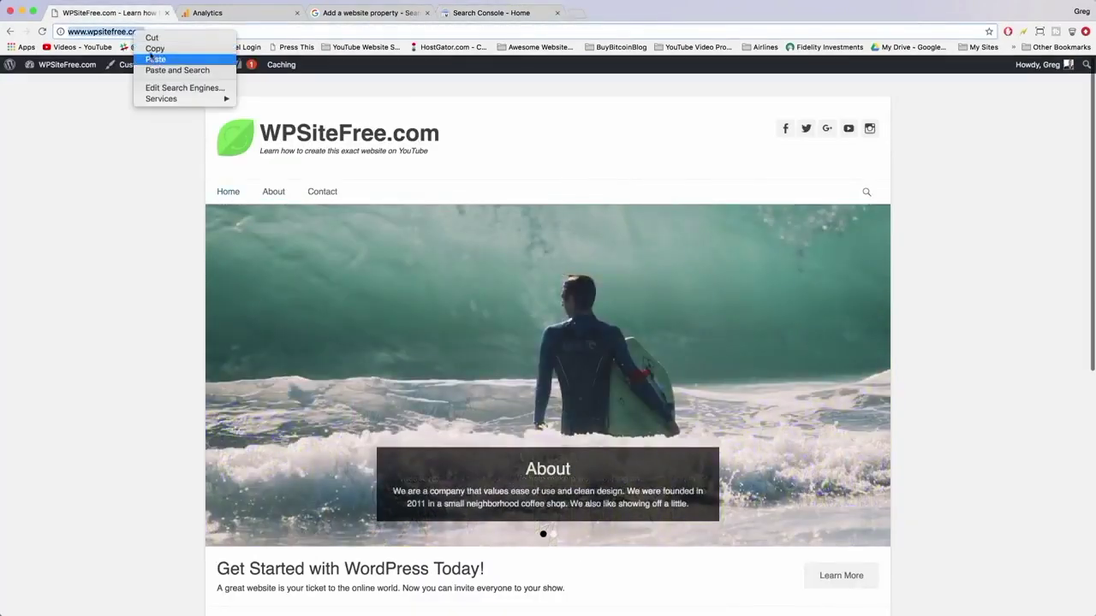
pyautogui.click(502, 13)
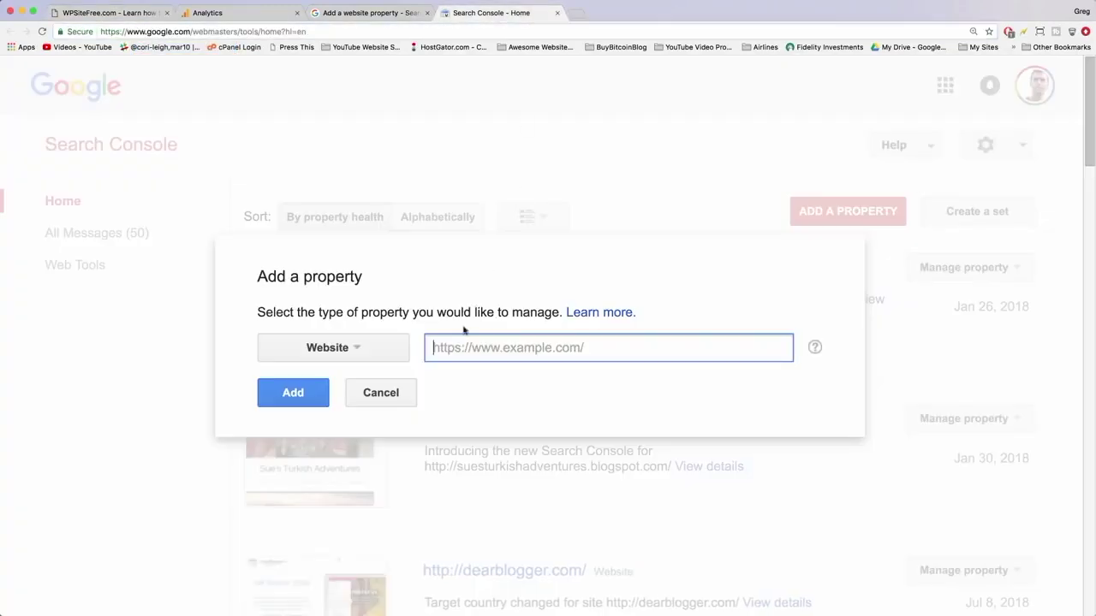
pyautogui.rightClick(457, 348)
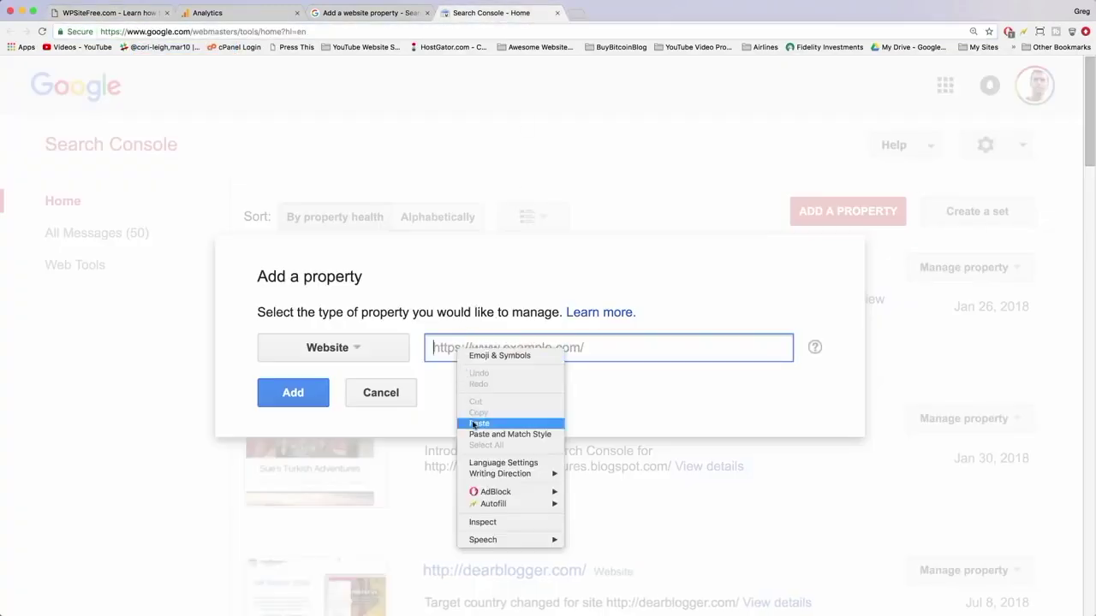
pyautogui.click(473, 423)
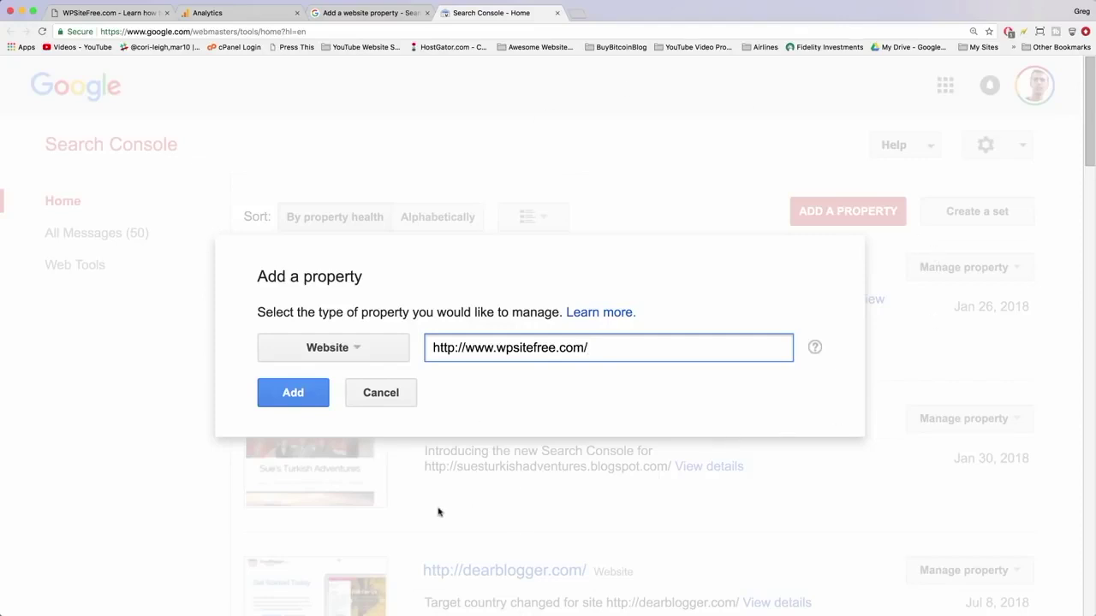
pyautogui.click(357, 350)
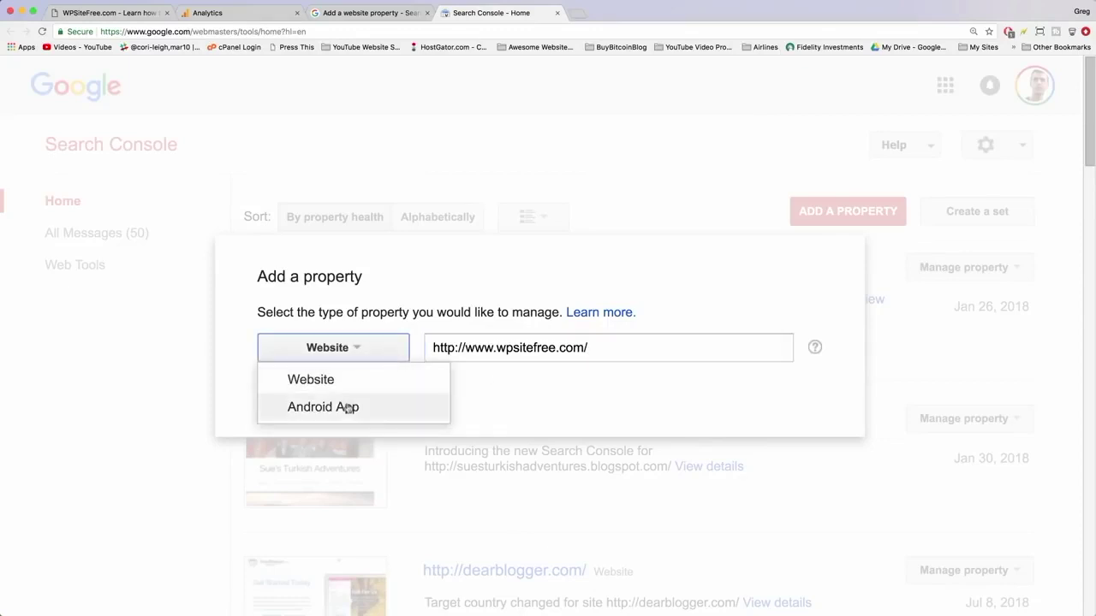
pyautogui.click(313, 378)
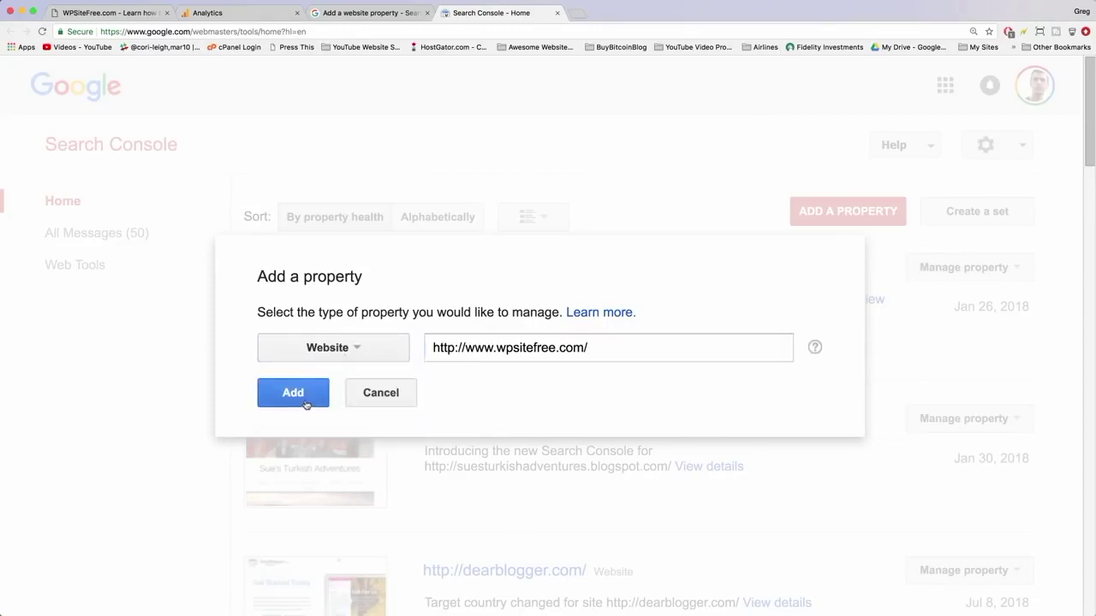
pyautogui.click(307, 402)
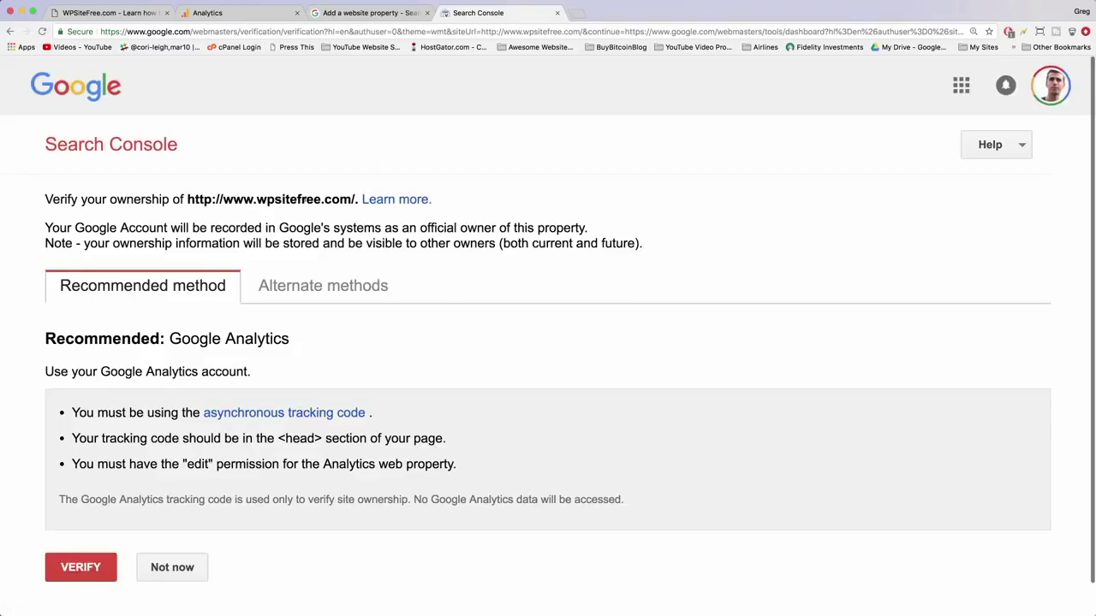
pyautogui.scroll(-2, 305, 197)
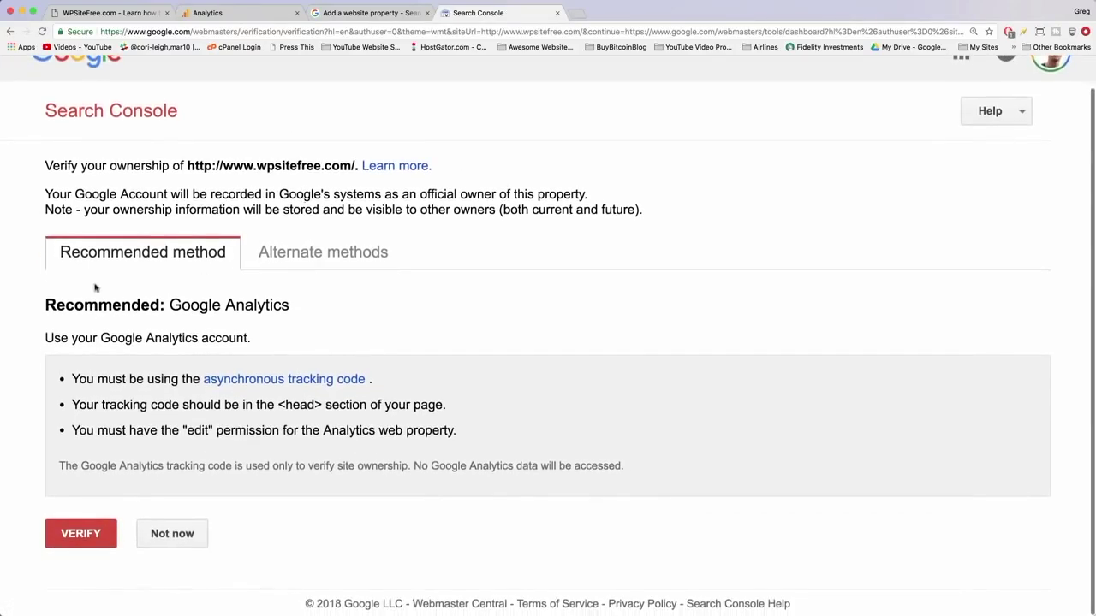
pyautogui.moveTo(41, 307); pyautogui.dragTo(299, 323)
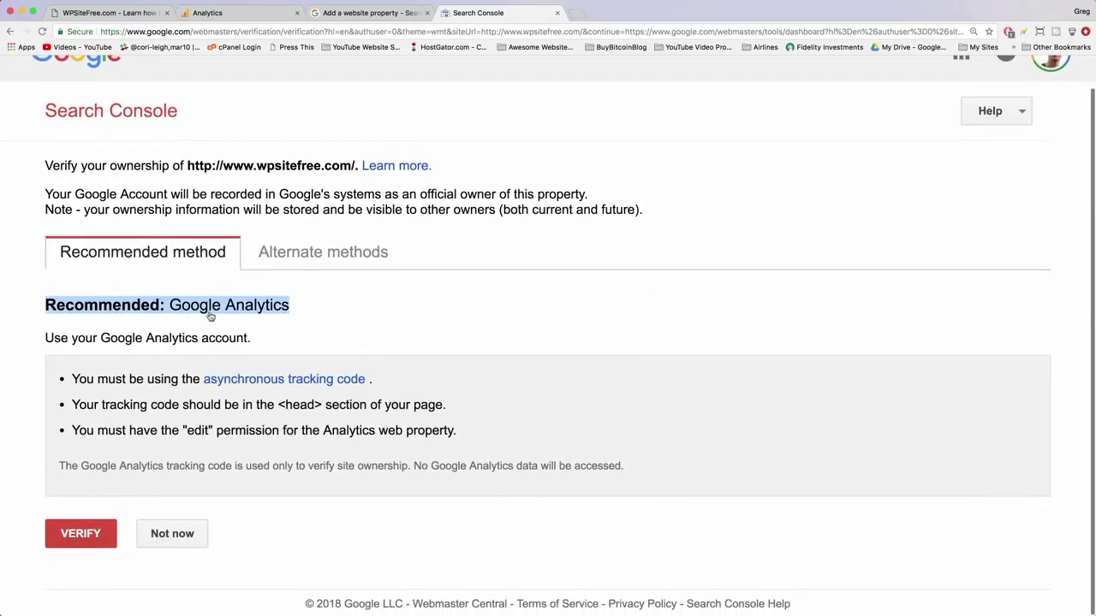
pyautogui.click(253, 328)
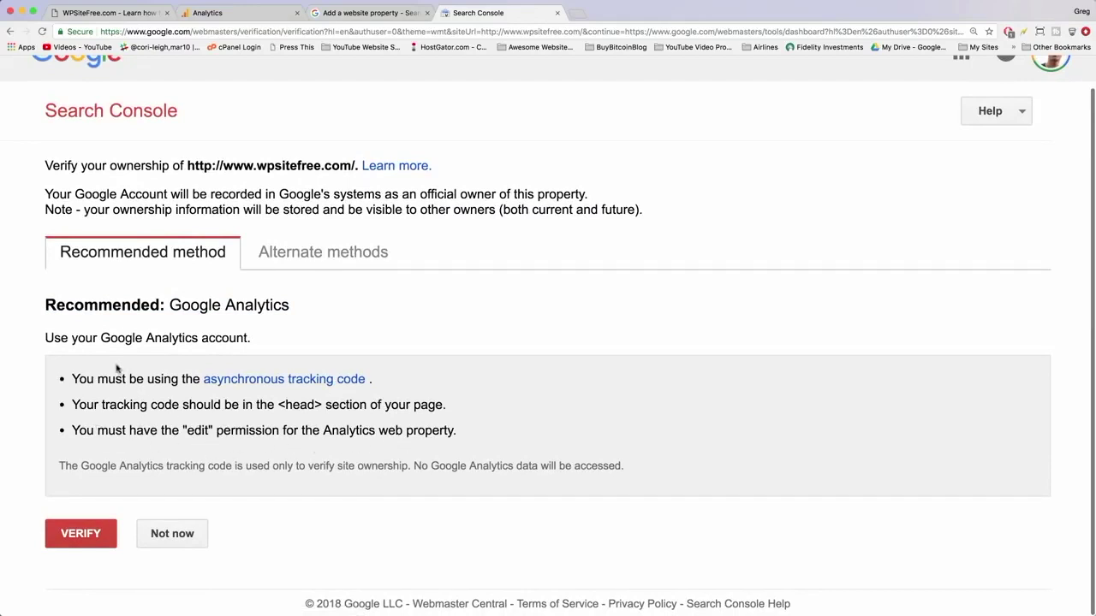
pyautogui.click(87, 534)
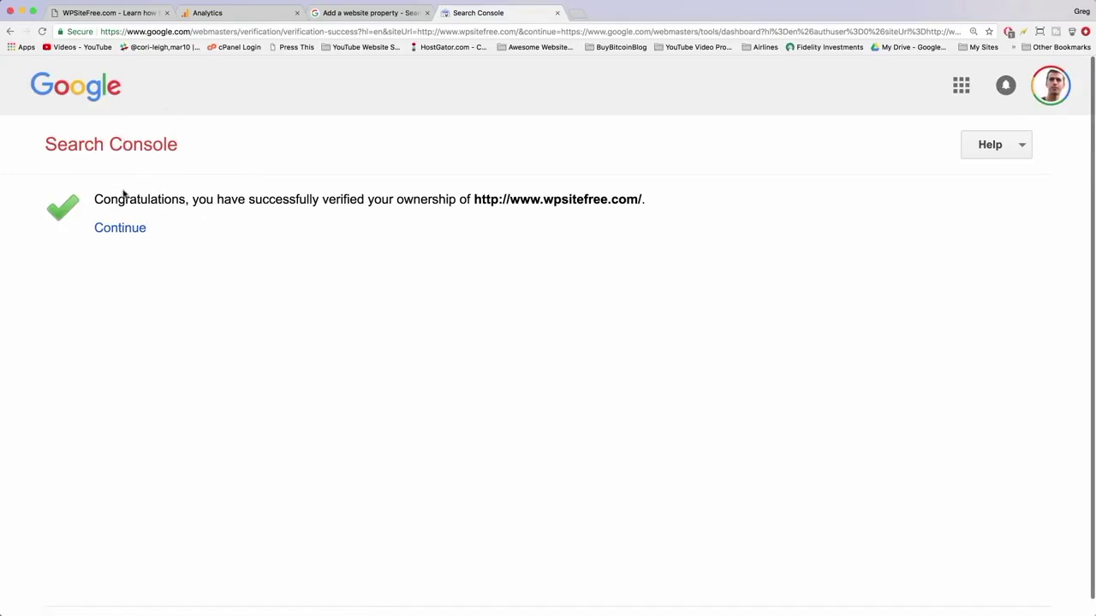
pyautogui.click(125, 229)
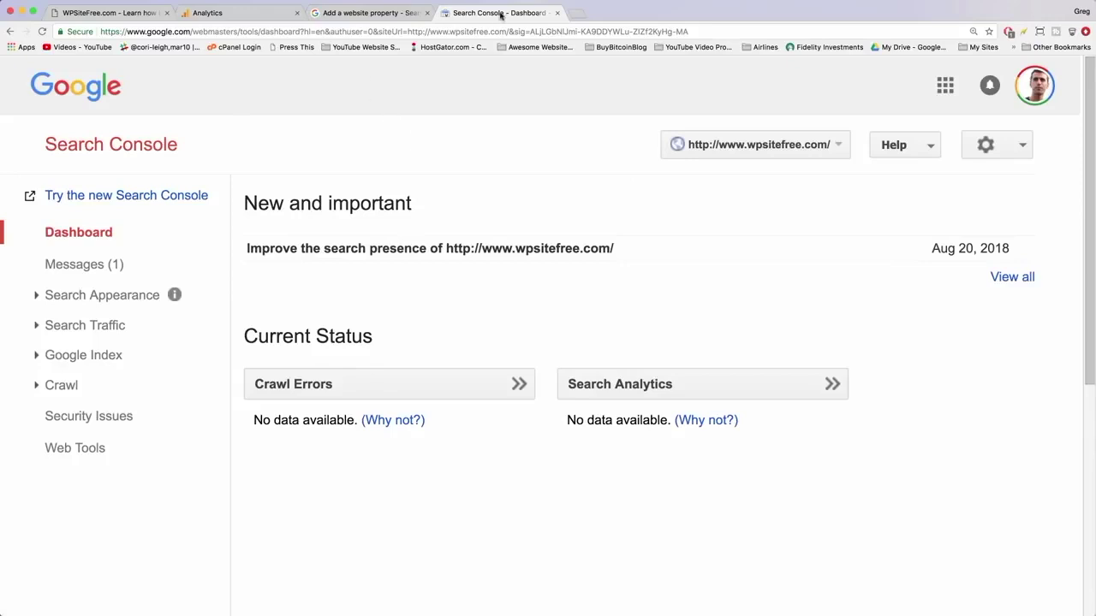
# Step: Search Google in a new tab for 'submit my url to google'
pyautogui.click(579, 15)
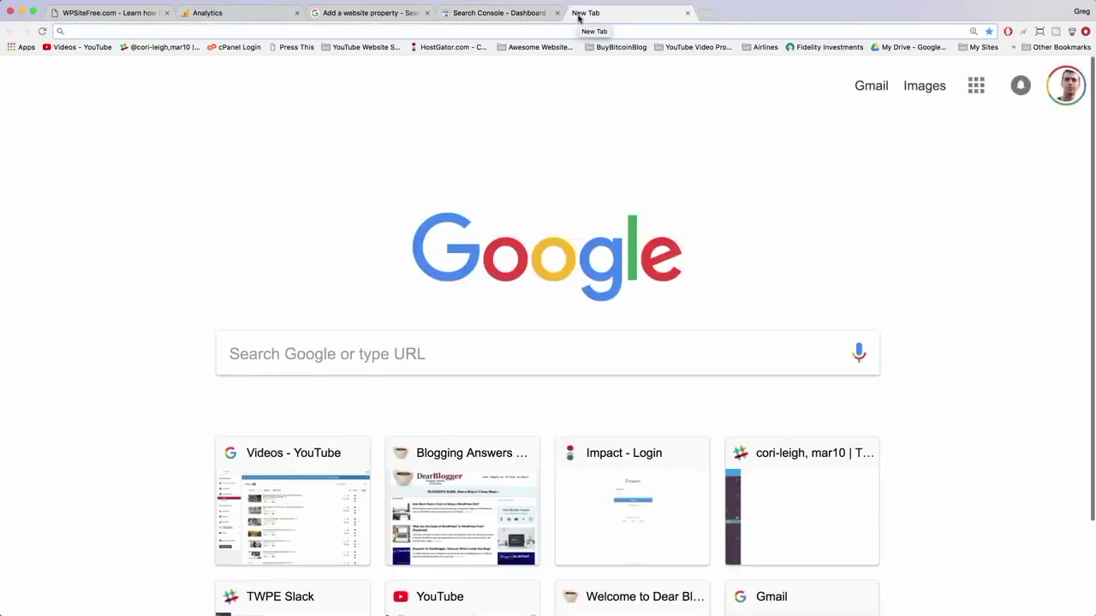
pyautogui.write('subm')
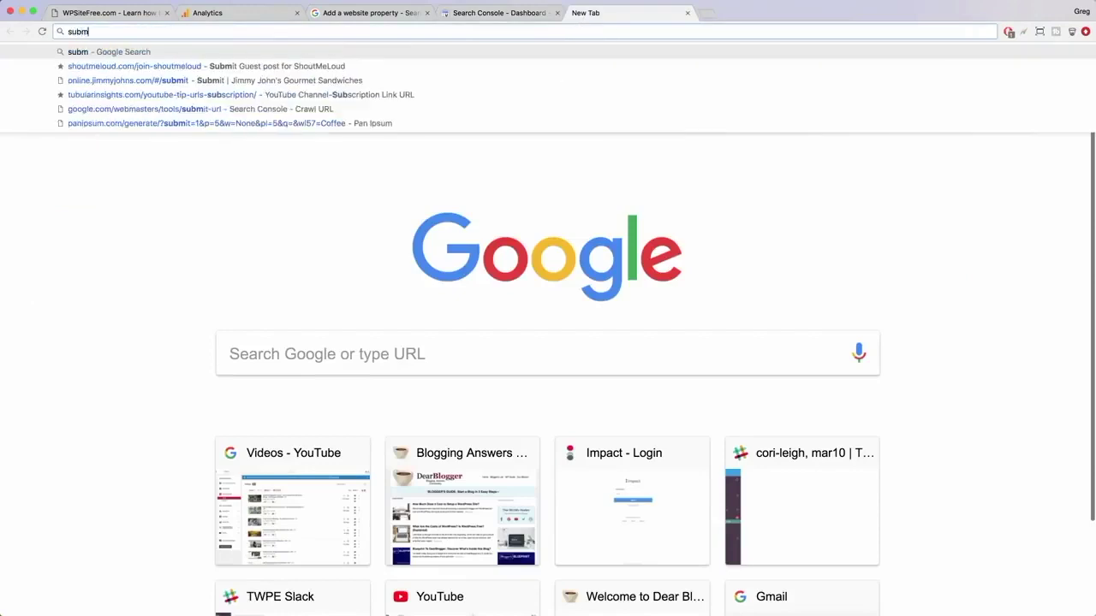
pyautogui.write('it my url to goo')
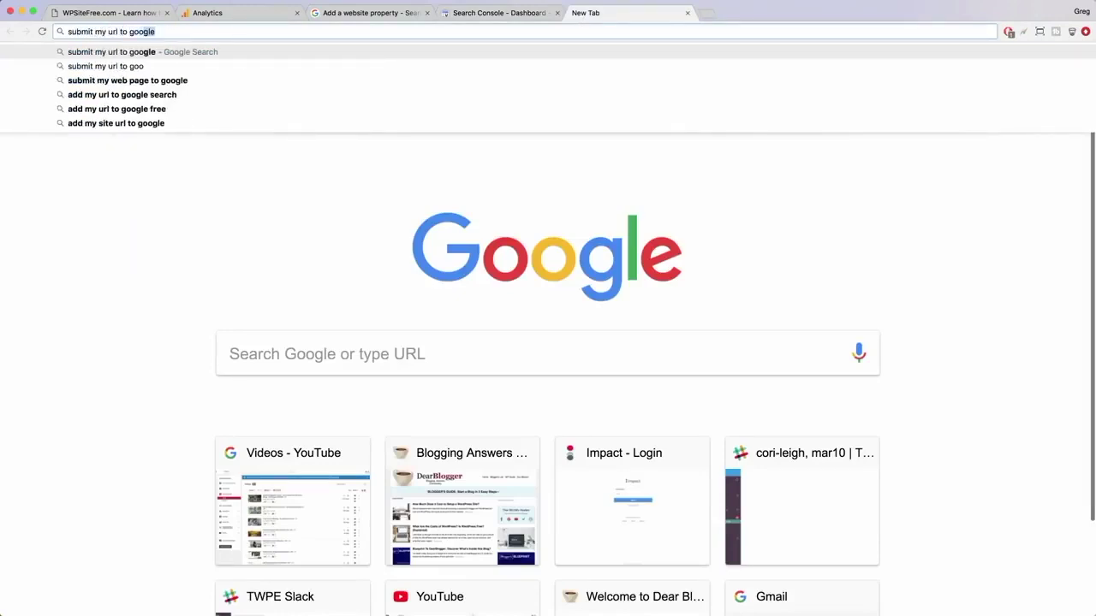
pyautogui.press('Return')
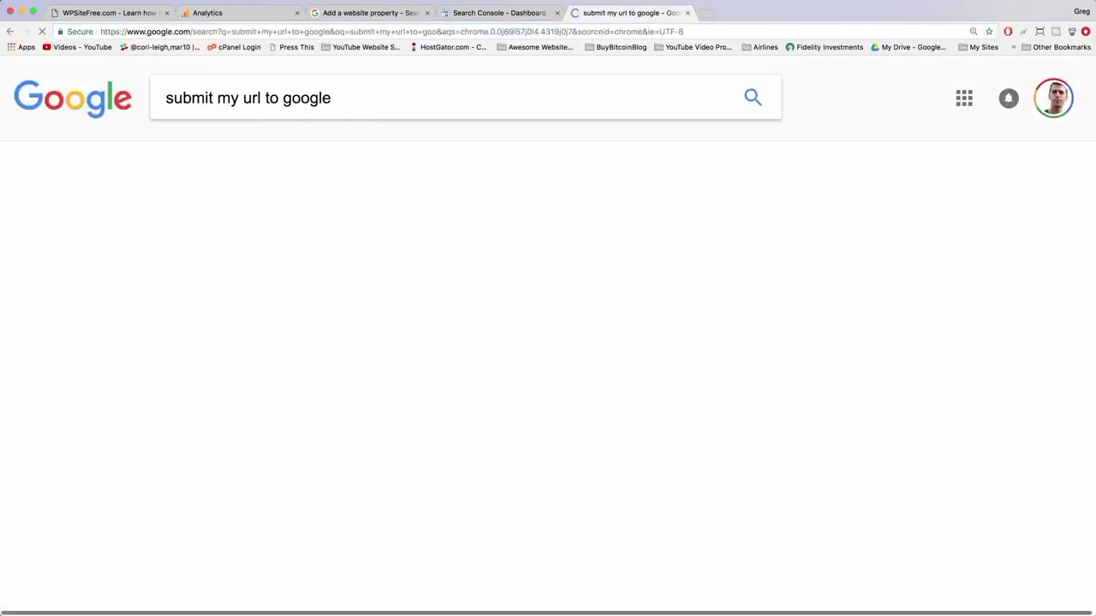
# Step: Follow Google's Submit URL page and sitemap help to the Search Console Sitemaps tool
pyautogui.scroll(-3, 412, 227)
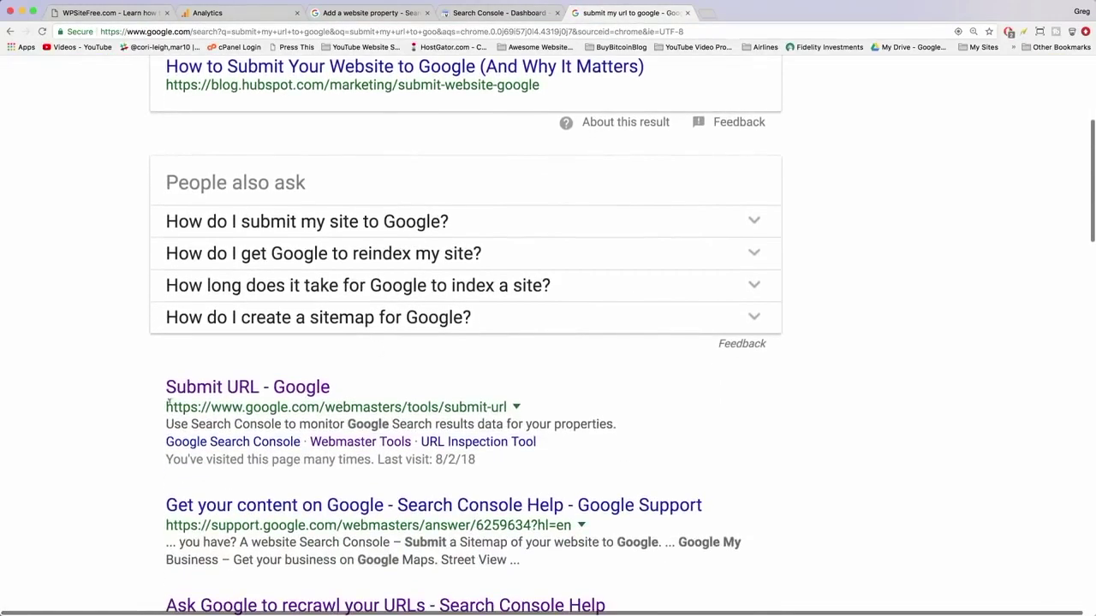
pyautogui.click(234, 390)
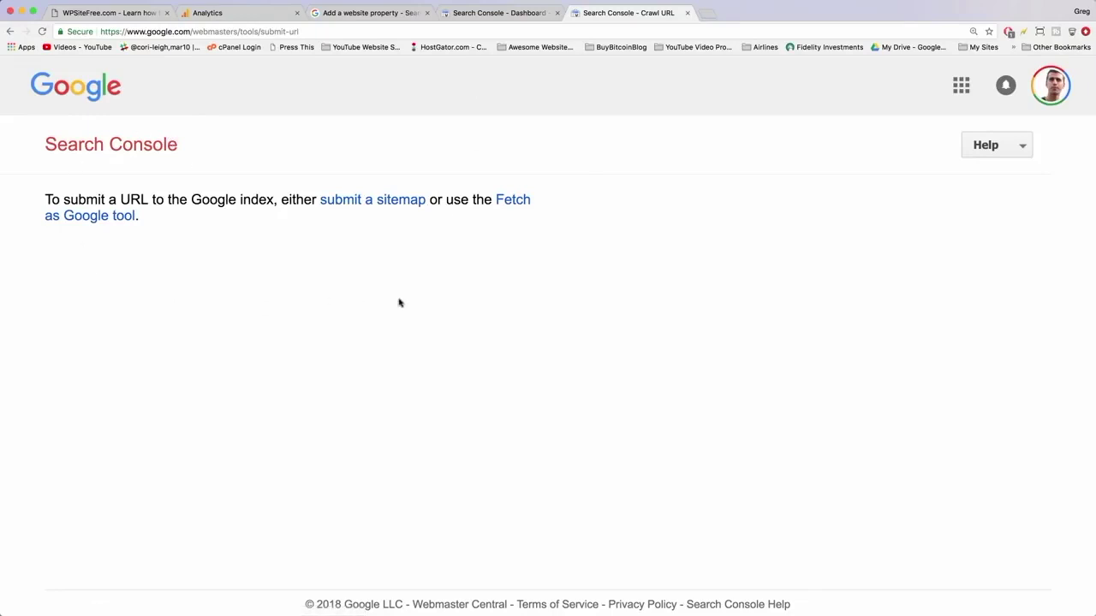
pyautogui.click(405, 202)
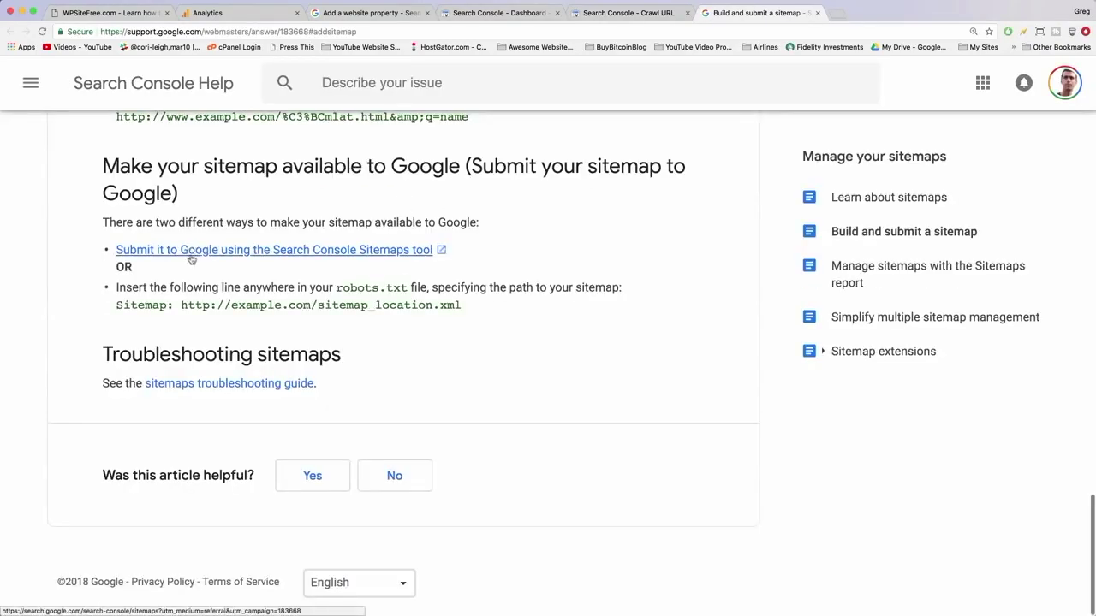
pyautogui.click(326, 250)
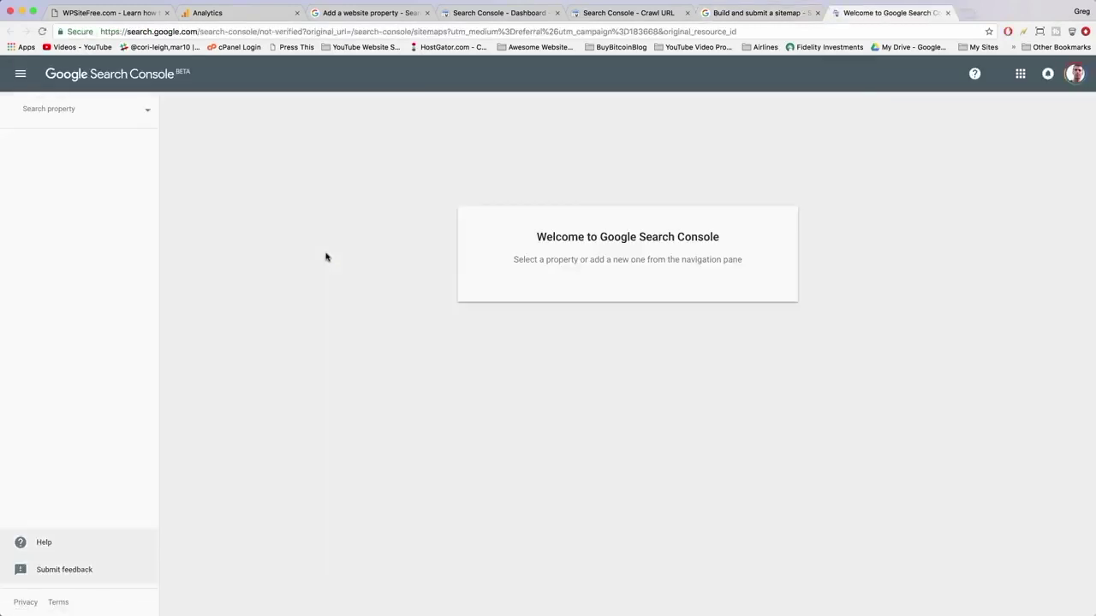
pyautogui.click(49, 115)
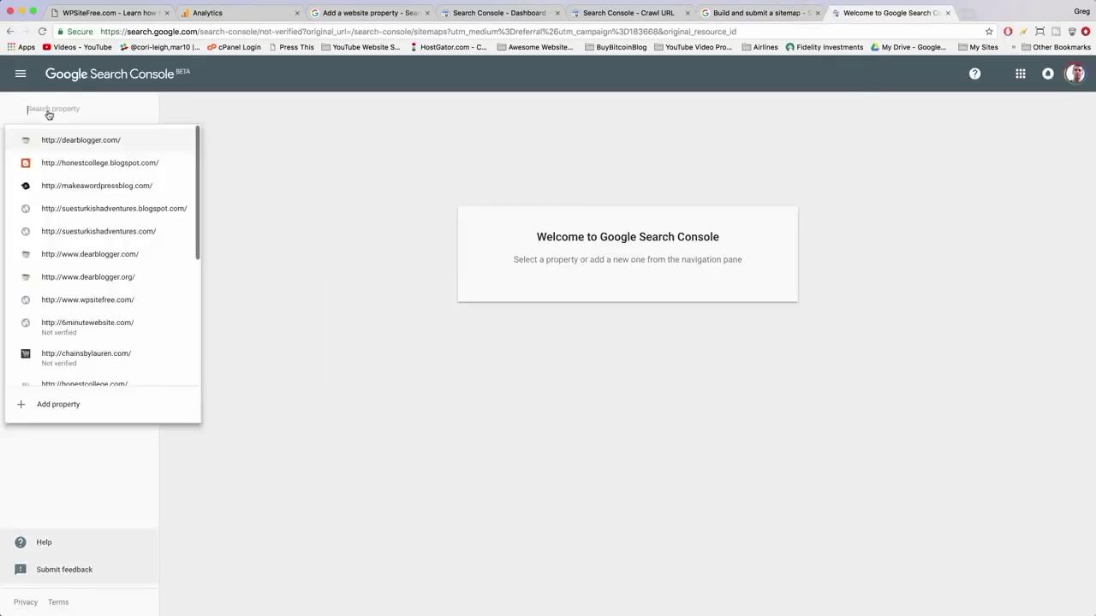
pyautogui.click(65, 301)
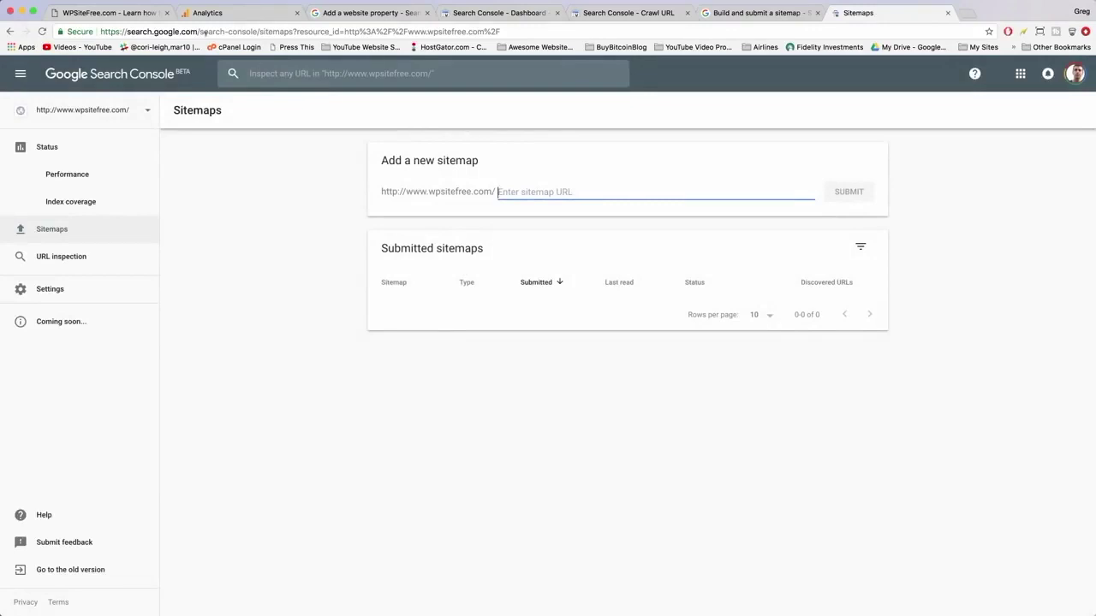
pyautogui.click(129, 12)
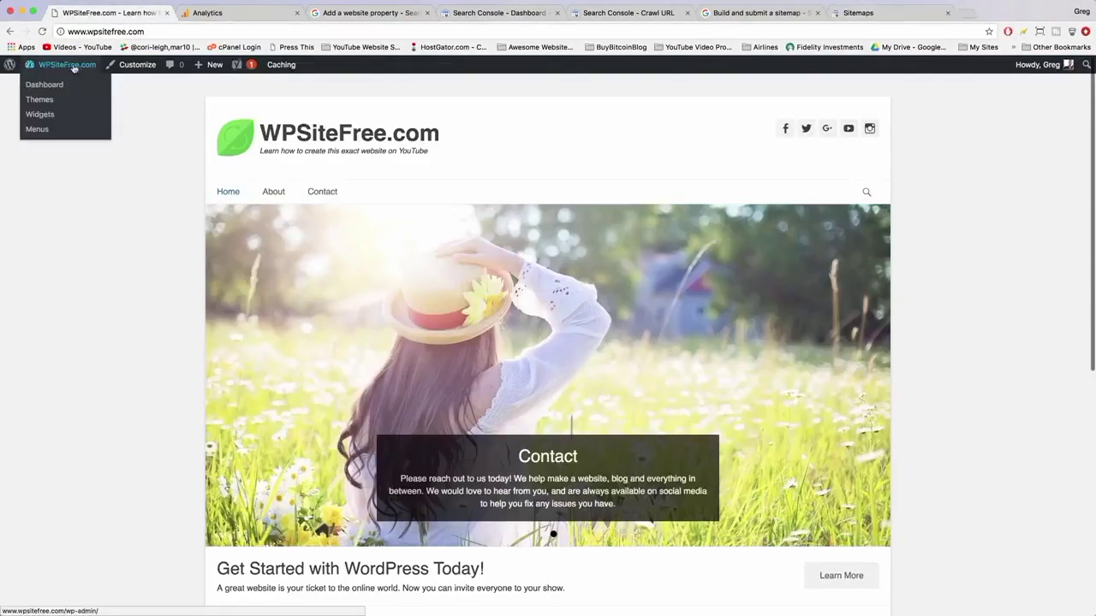
# Step: Open Yoast's XML sitemap index, which lists 4 sitemaps, from SEO > General > Features
pyautogui.moveTo(256, 84)
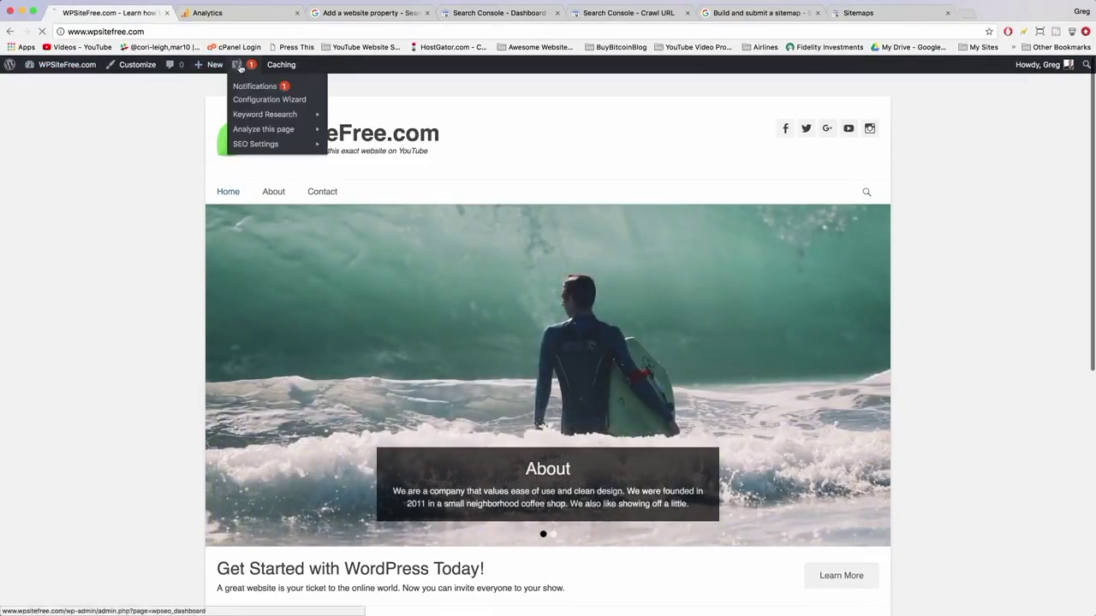
pyautogui.click(241, 67)
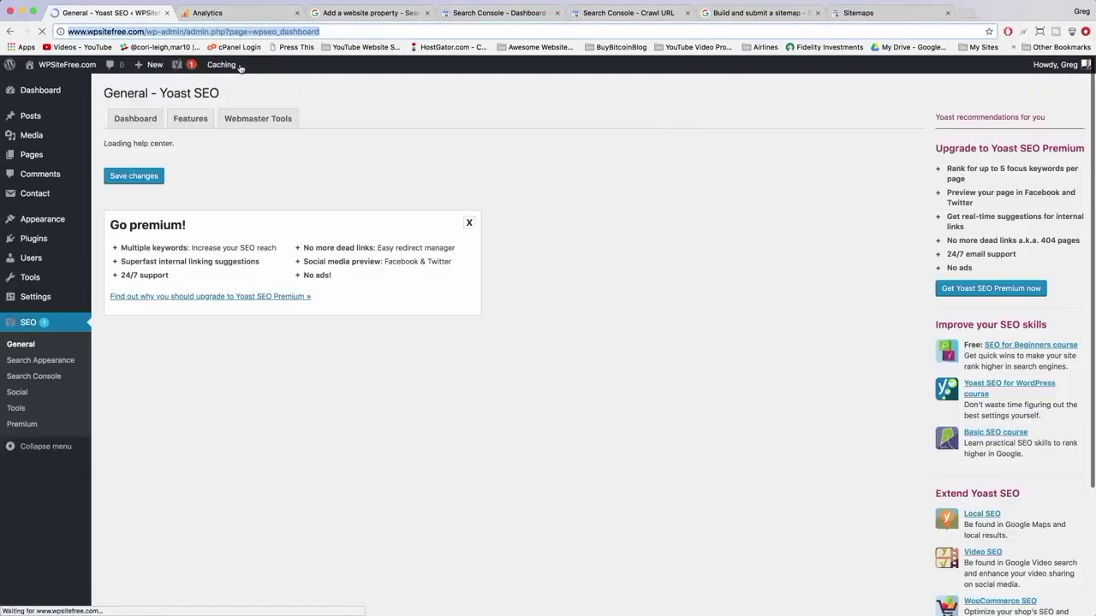
pyautogui.click(182, 119)
pyautogui.scroll(-1, 326, 310)
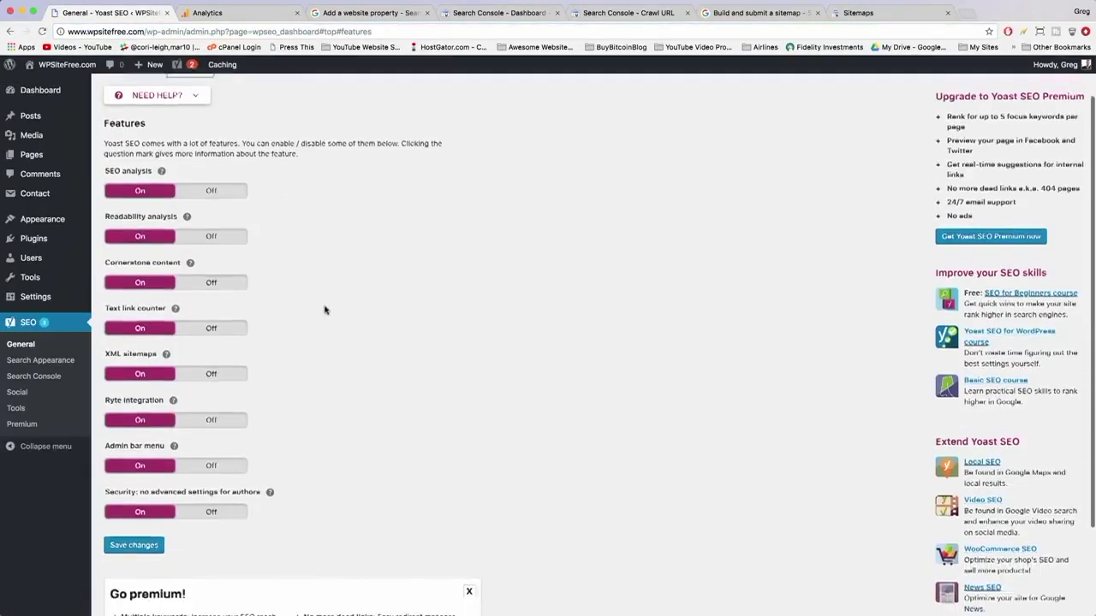
pyautogui.scroll(-1, 326, 310)
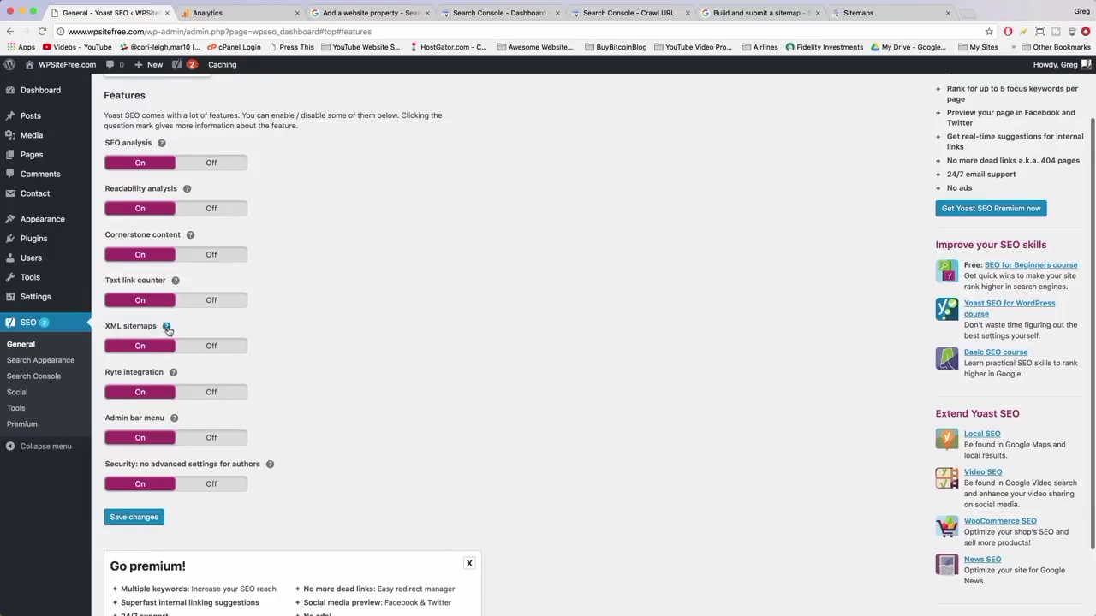
pyautogui.click(166, 329)
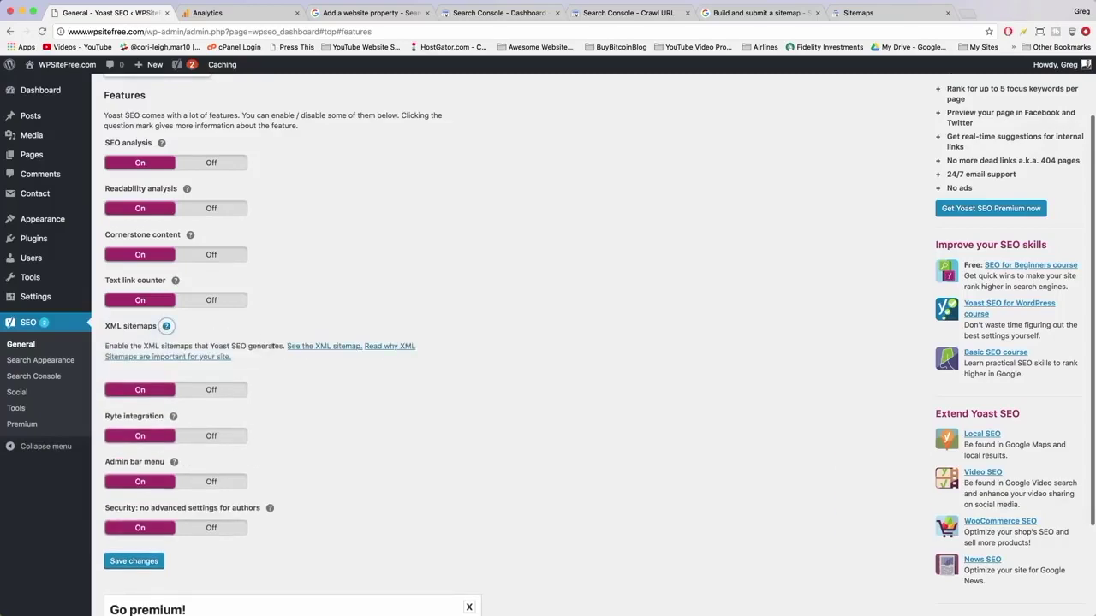
pyautogui.click(321, 347)
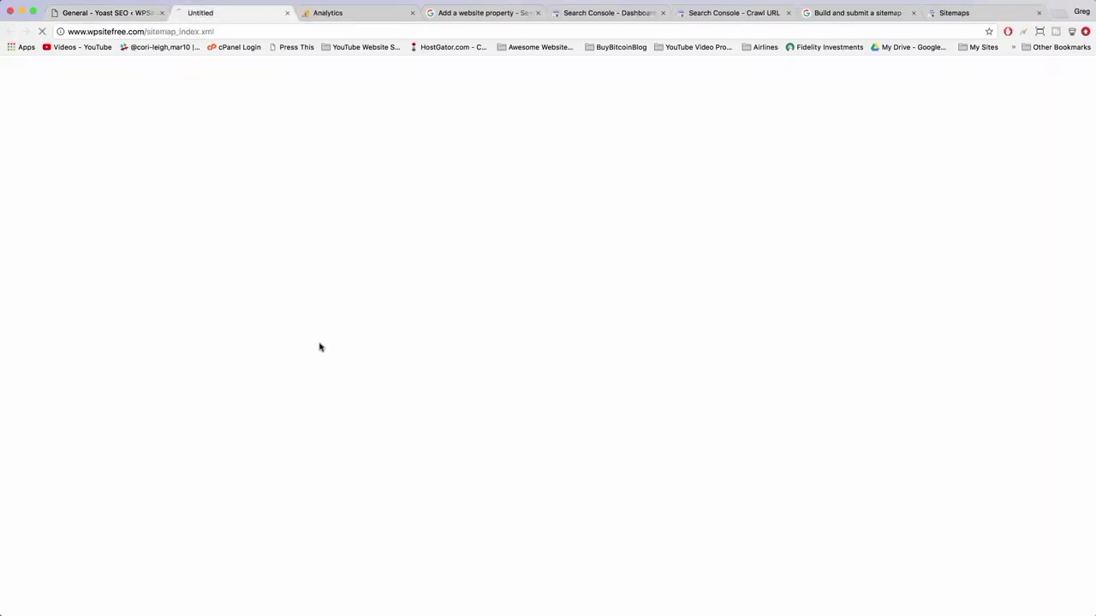
# Step: Copy 'sitemap_index.xml' from the sitemap's address and return to the Search Console Sitemaps page
pyautogui.click(169, 32)
pyautogui.click(211, 31)
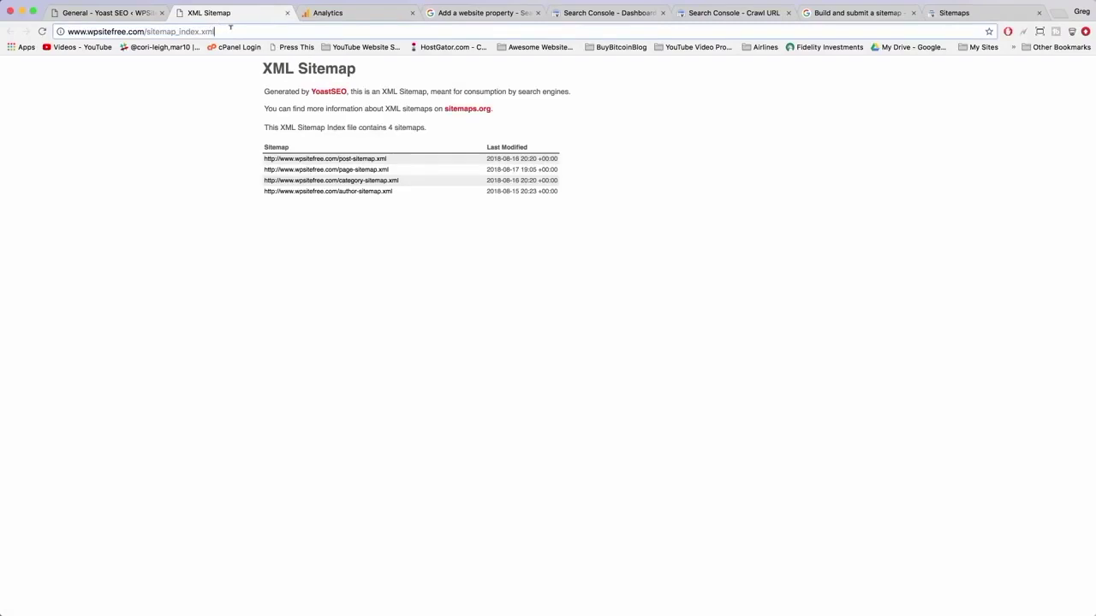
pyautogui.moveTo(256, 27); pyautogui.dragTo(147, 31)
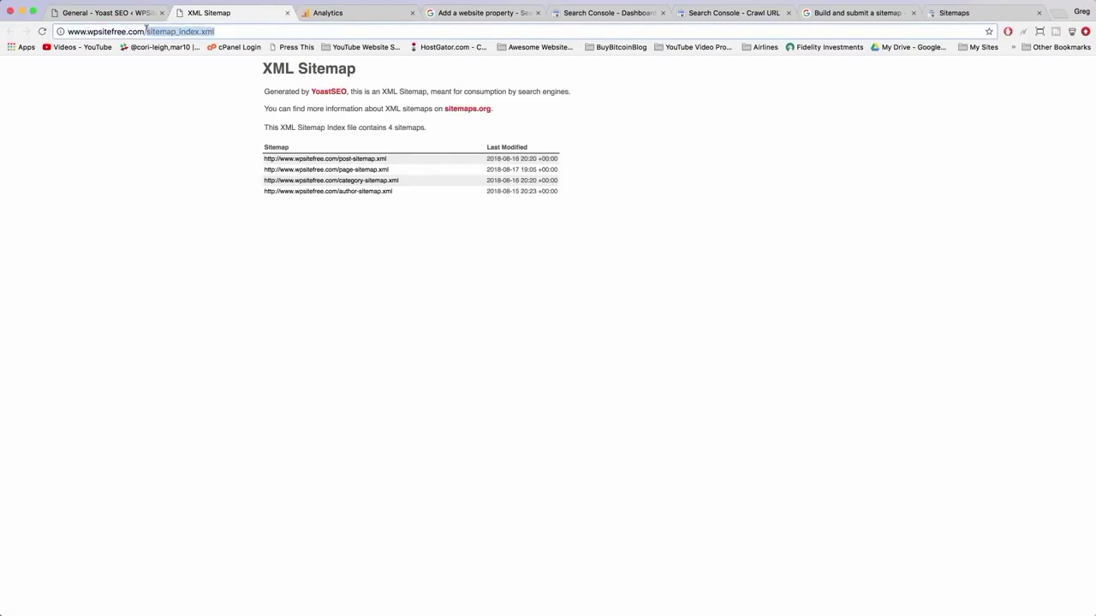
pyautogui.rightClick(168, 27)
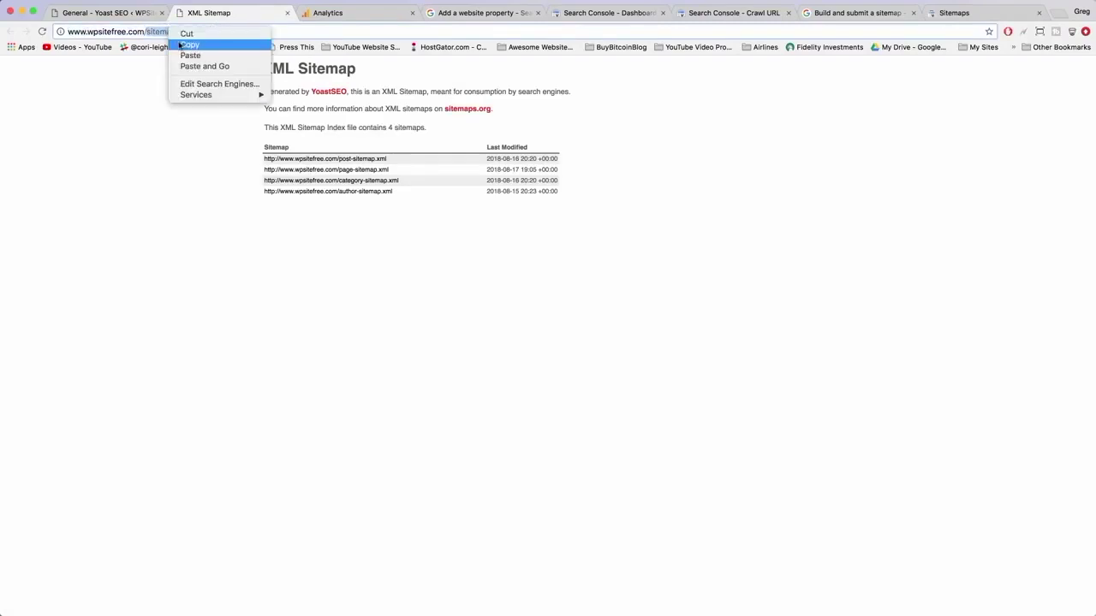
pyautogui.click(189, 45)
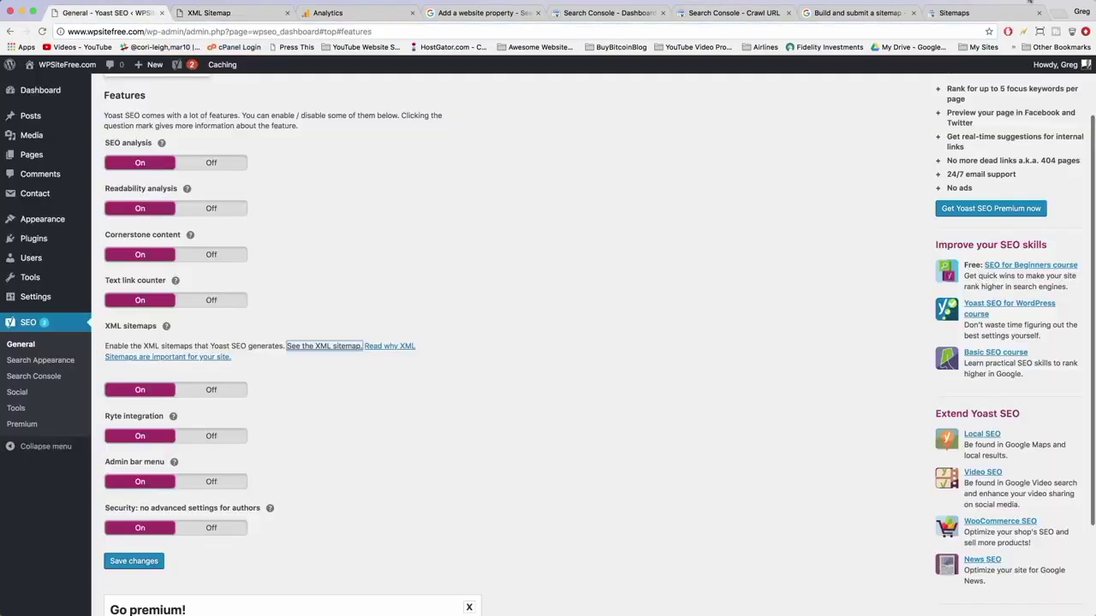
pyautogui.click(976, 12)
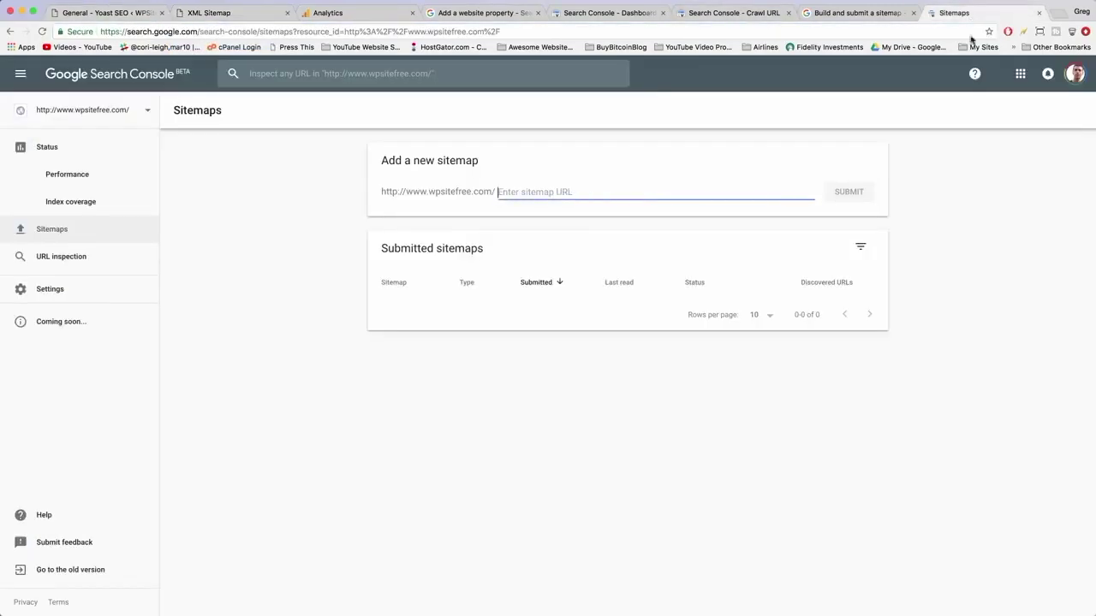
# Step: Submit sitemap_index.xml as a new sitemap and dismiss the success confirmation
pyautogui.rightClick(512, 191)
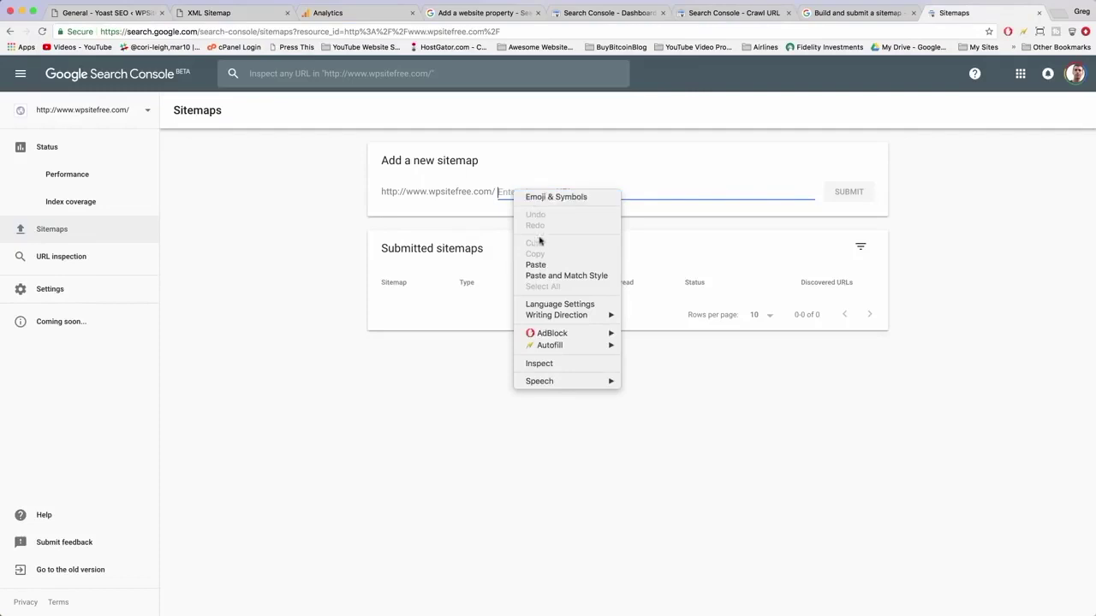
pyautogui.click(540, 262)
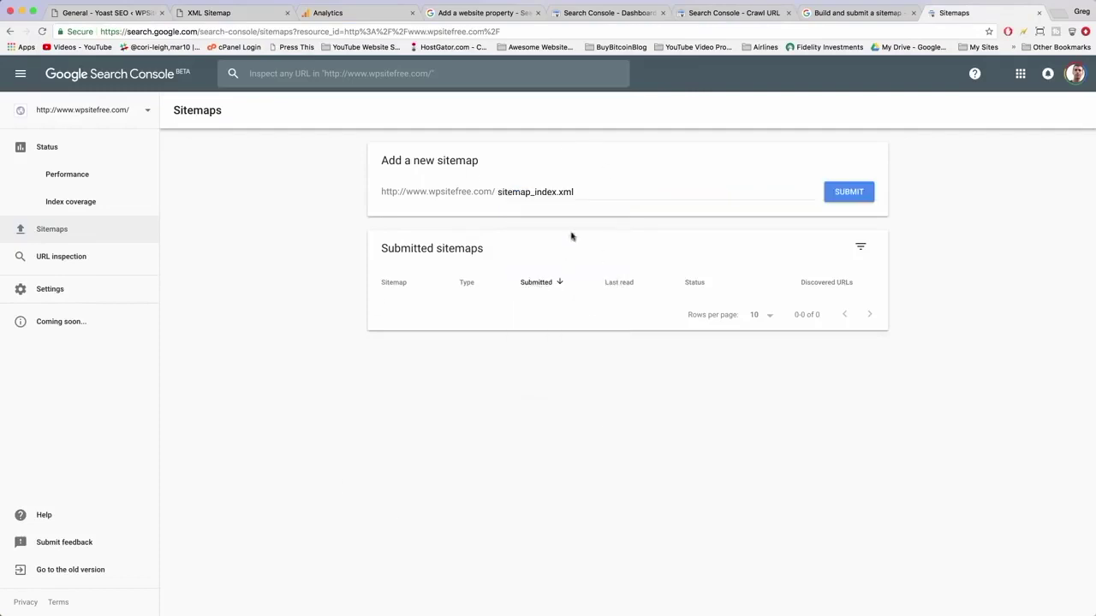
pyautogui.click(237, 17)
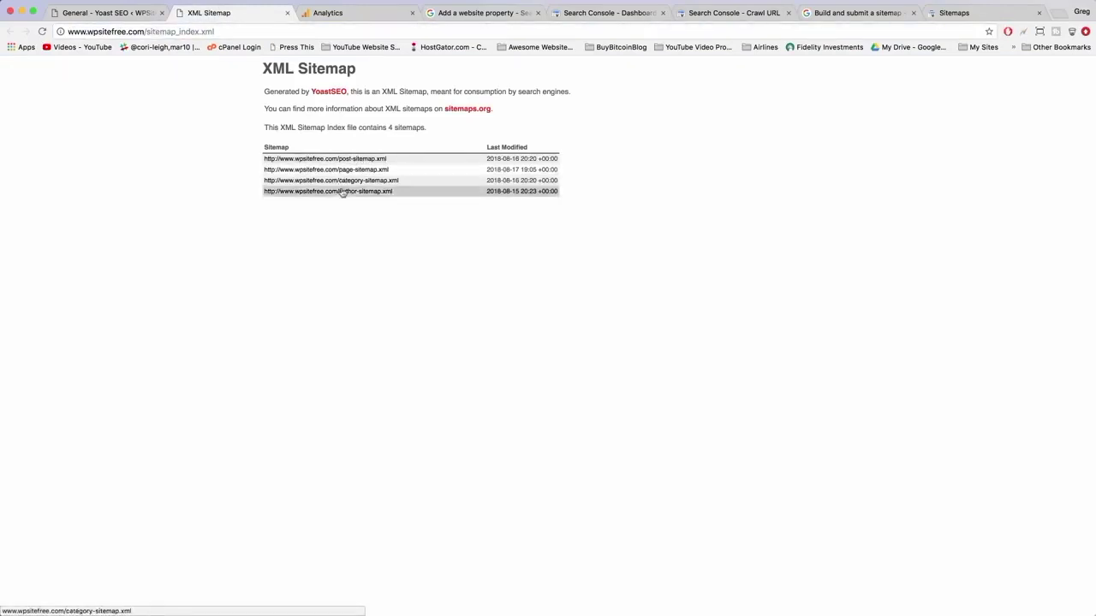
pyautogui.click(286, 13)
pyautogui.click(870, 19)
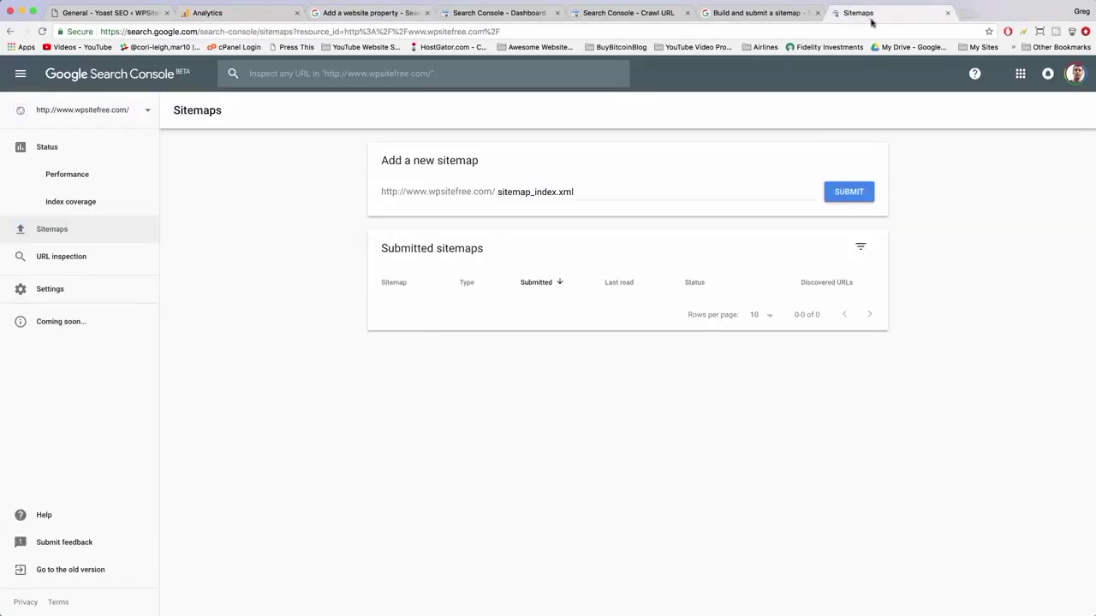
pyautogui.click(847, 196)
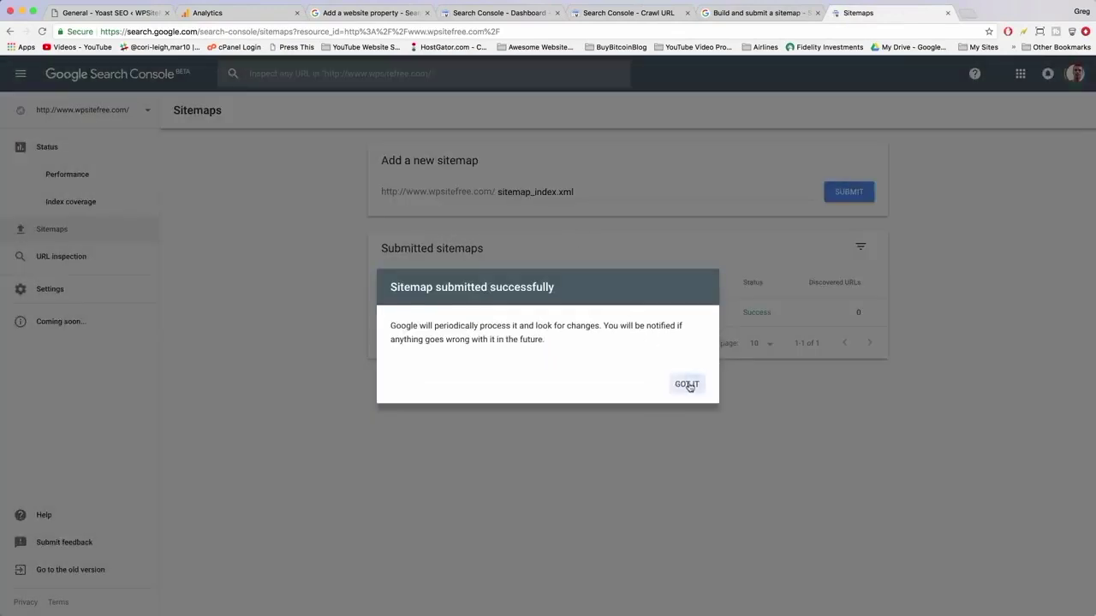
pyautogui.click(686, 384)
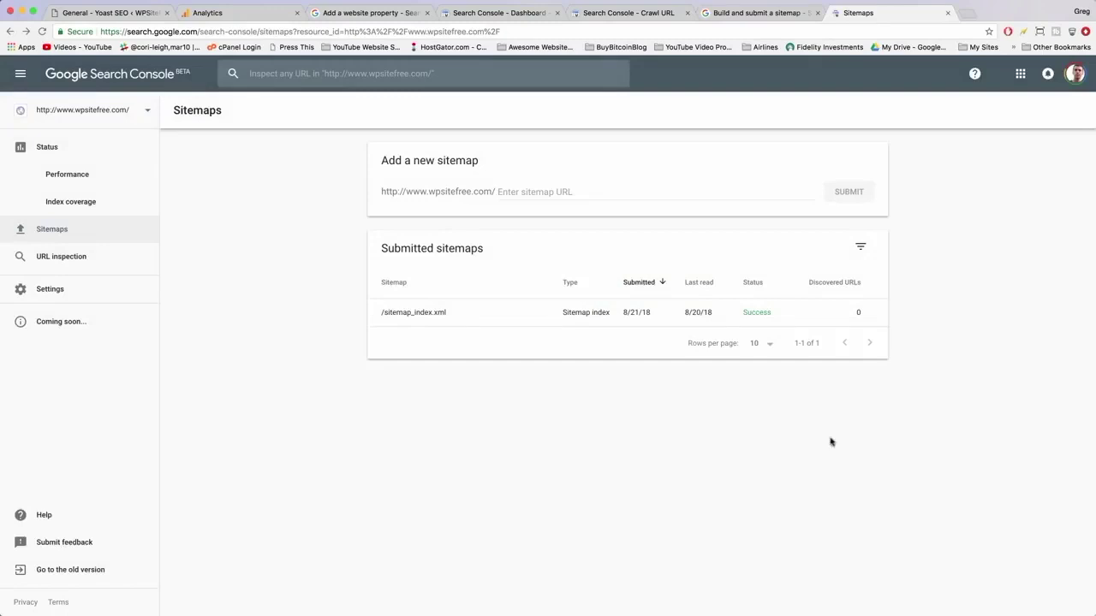
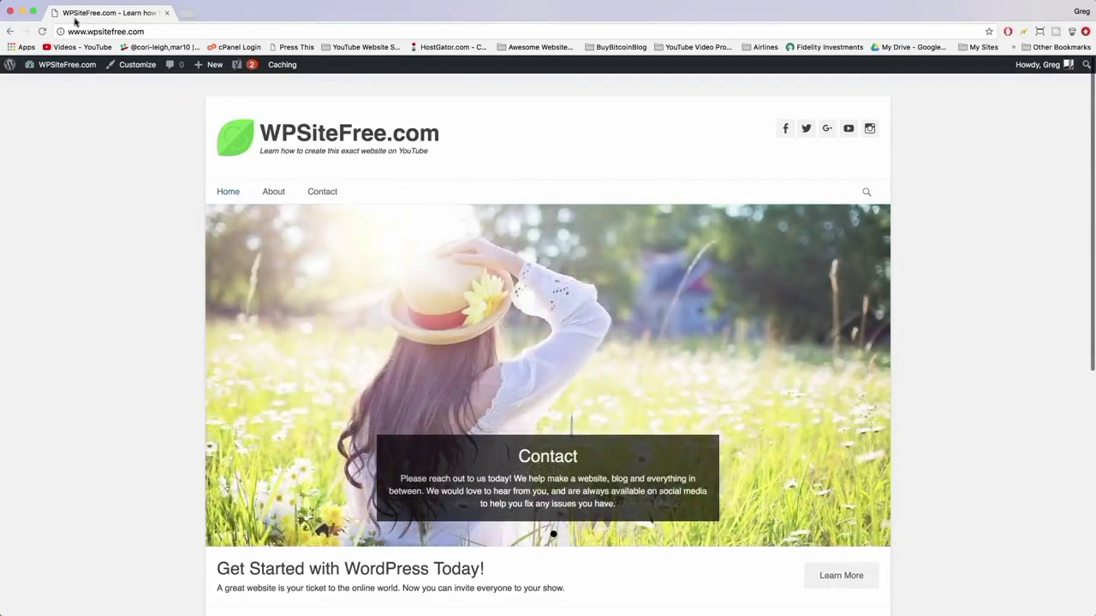
# Step: Open the Customizer's Site Identity panel with the site title, logo and tagline settings
pyautogui.scroll(-5, 118, 168)
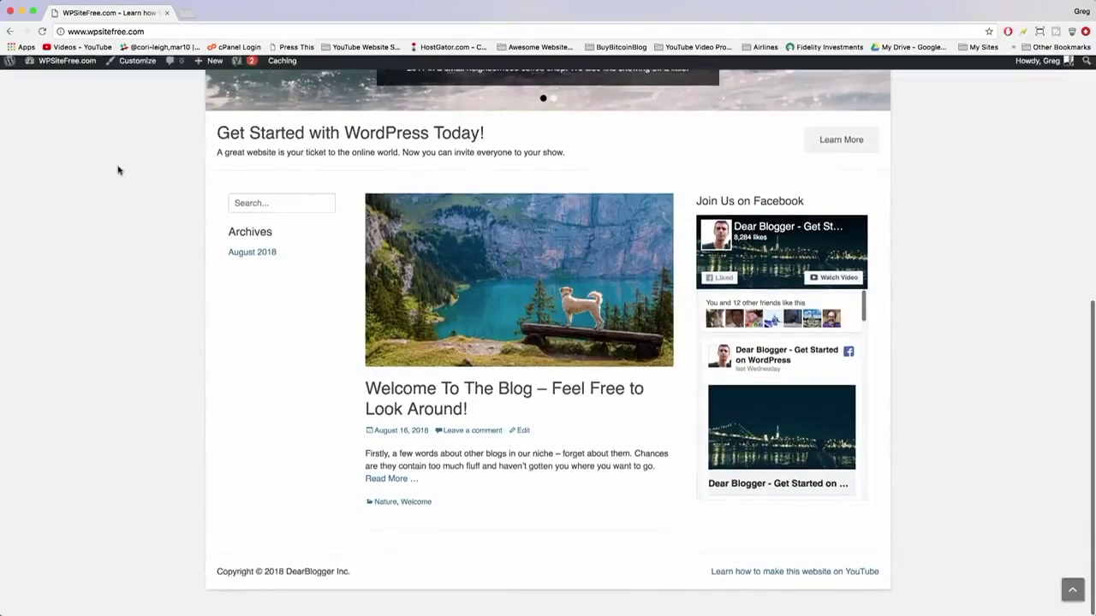
pyautogui.scroll(5, 117, 169)
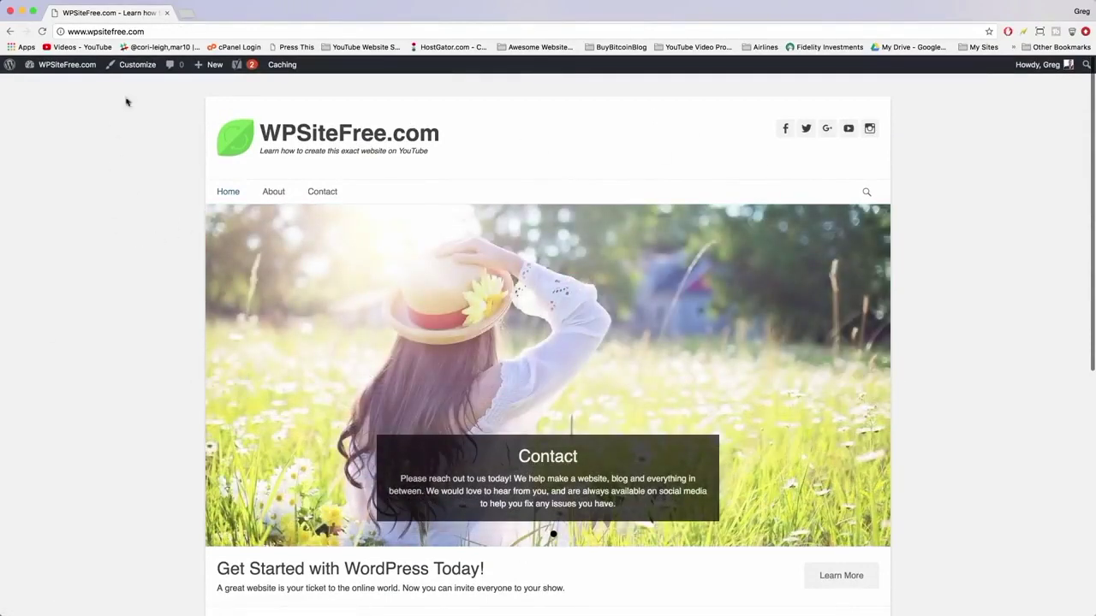
pyautogui.click(135, 64)
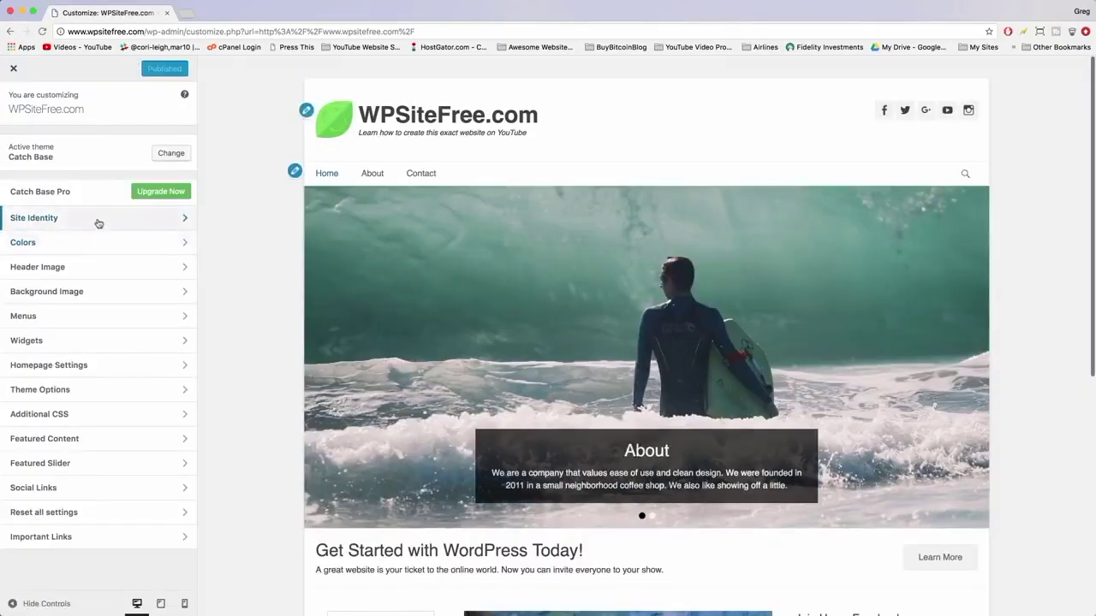
pyautogui.click(98, 220)
pyautogui.scroll(-2, 99, 224)
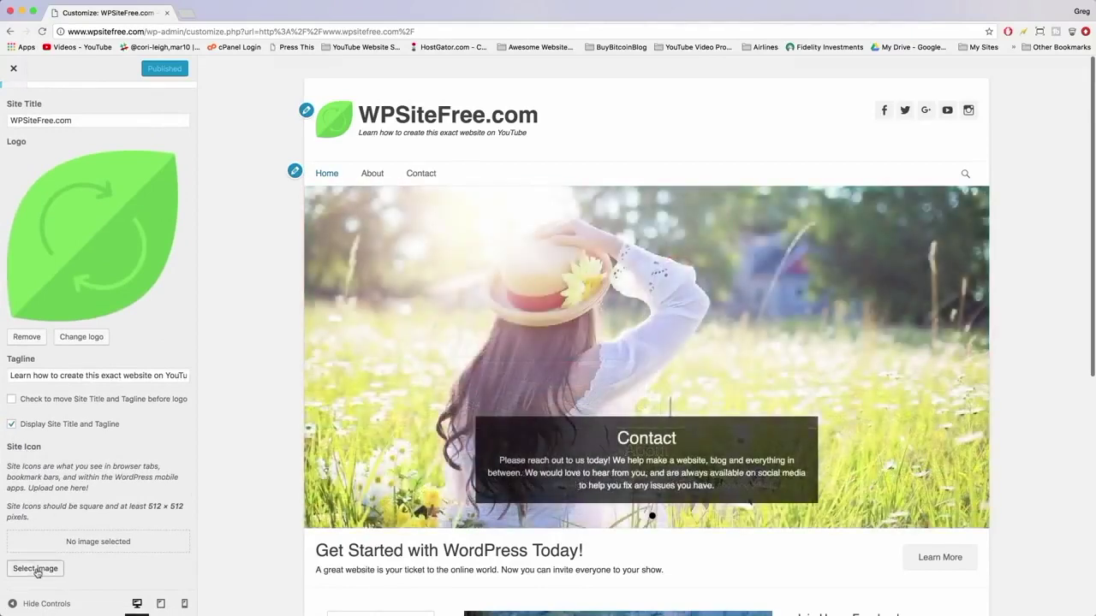
# Step: Choose and crop the green leaf image as the Site Icon, publish, and exit the Customizer
pyautogui.click(32, 565)
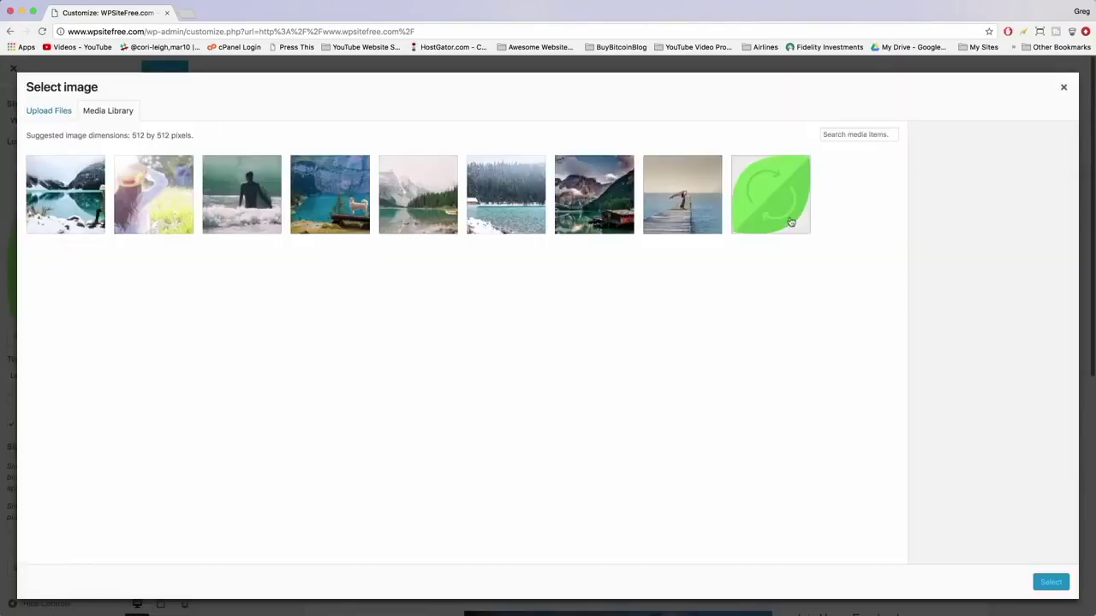
pyautogui.click(789, 221)
pyautogui.click(1051, 583)
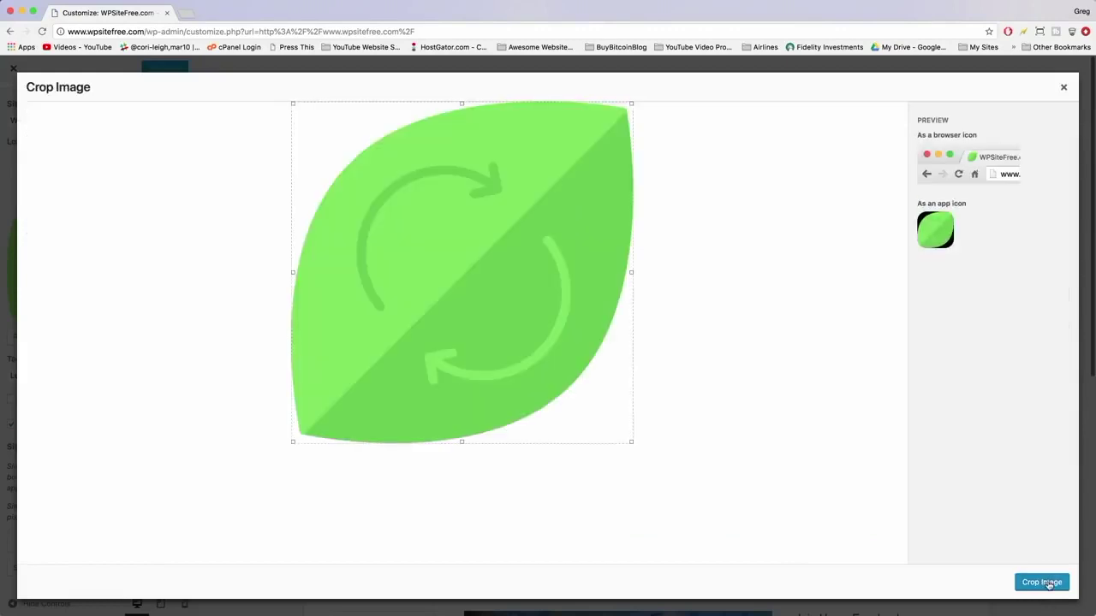
pyautogui.click(1050, 583)
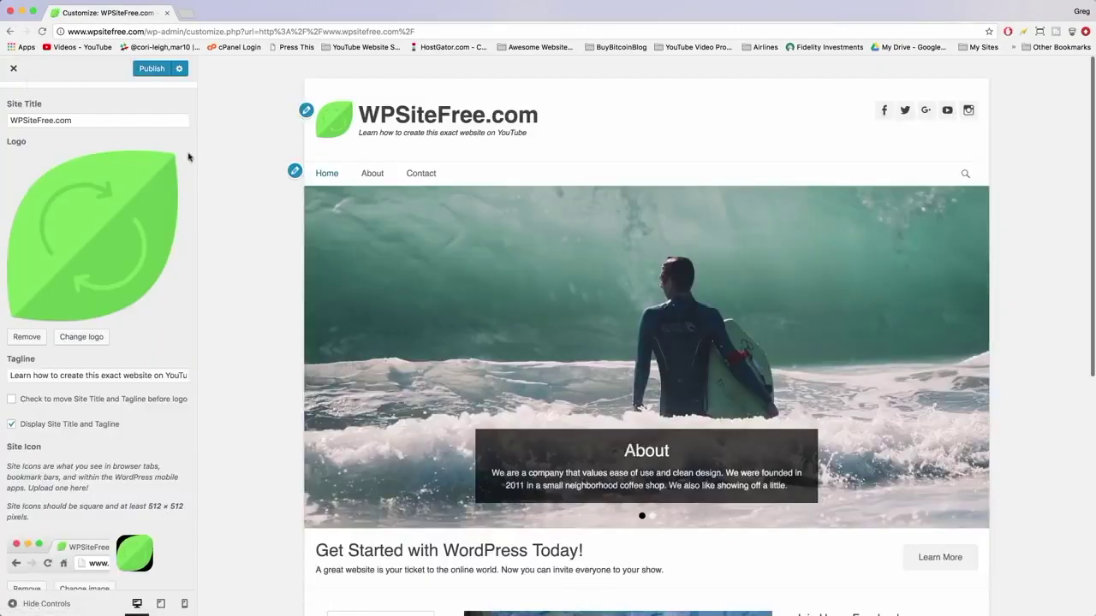
pyautogui.click(150, 69)
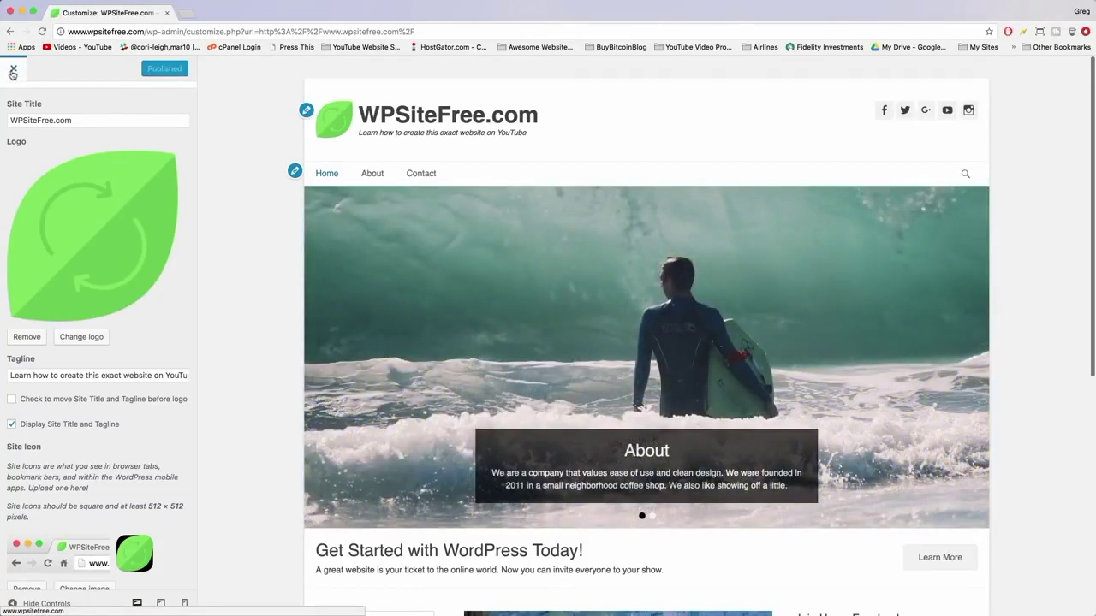
pyautogui.click(12, 72)
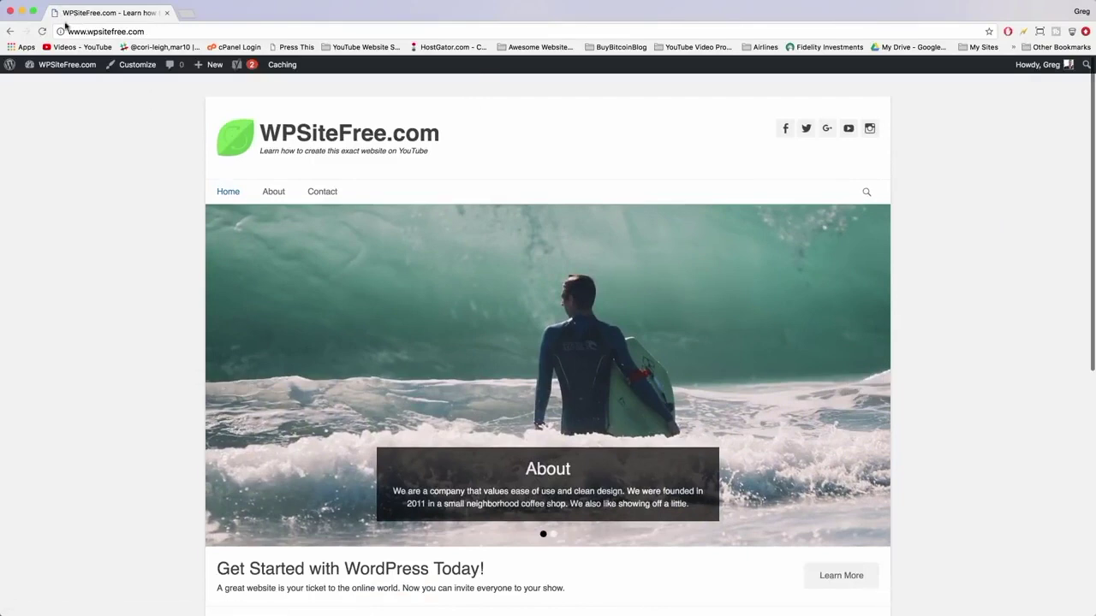
# Step: Reload the WPSiteFree.com homepage and open the YouTube videos page in a new tab
pyautogui.click(43, 30)
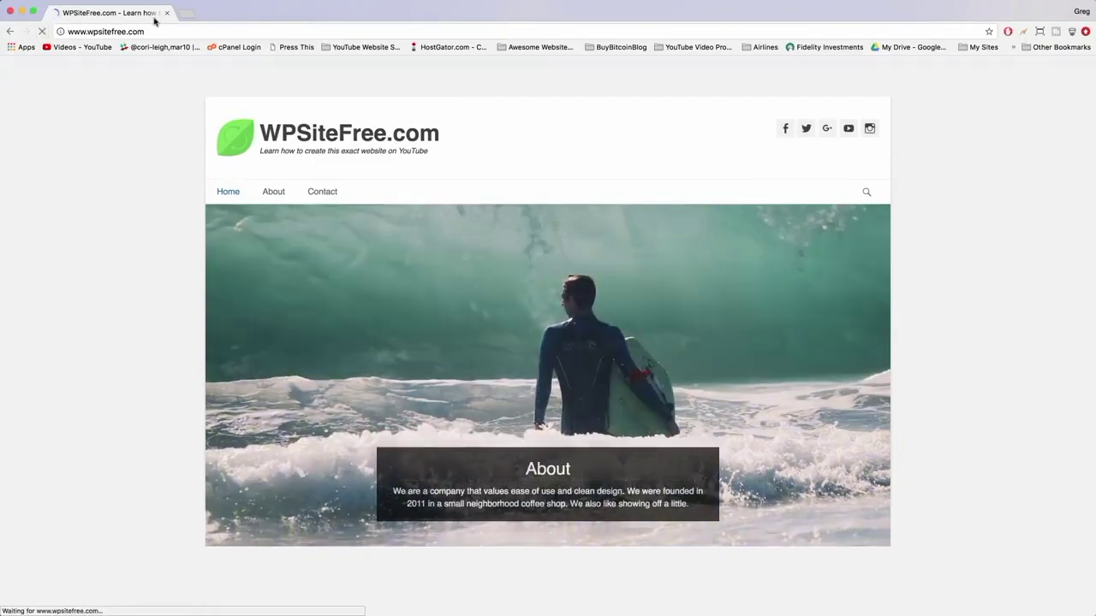
pyautogui.click(188, 16)
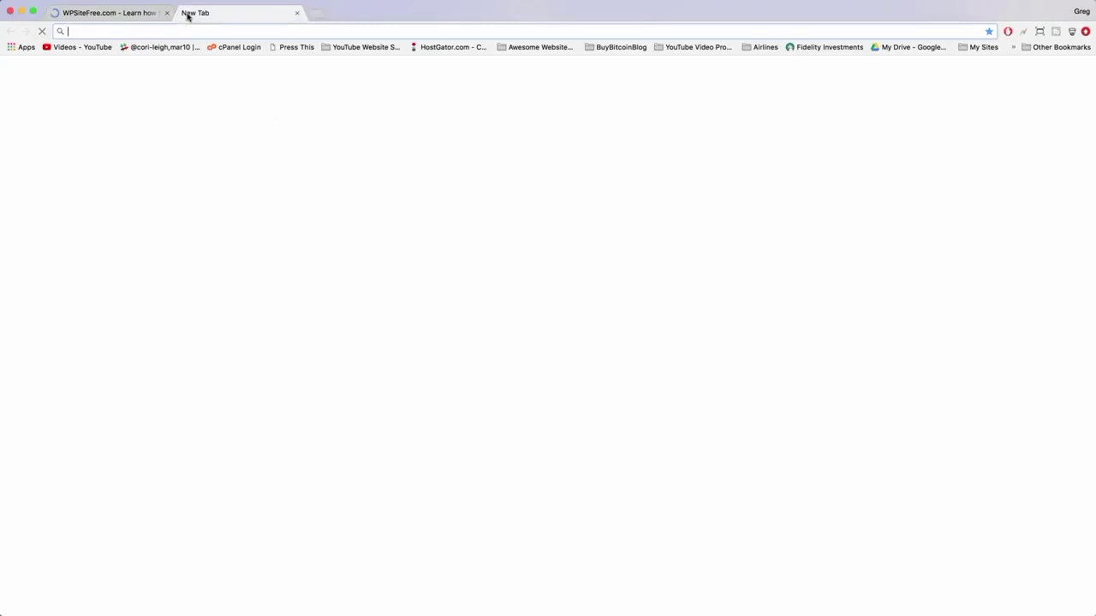
pyautogui.click(94, 51)
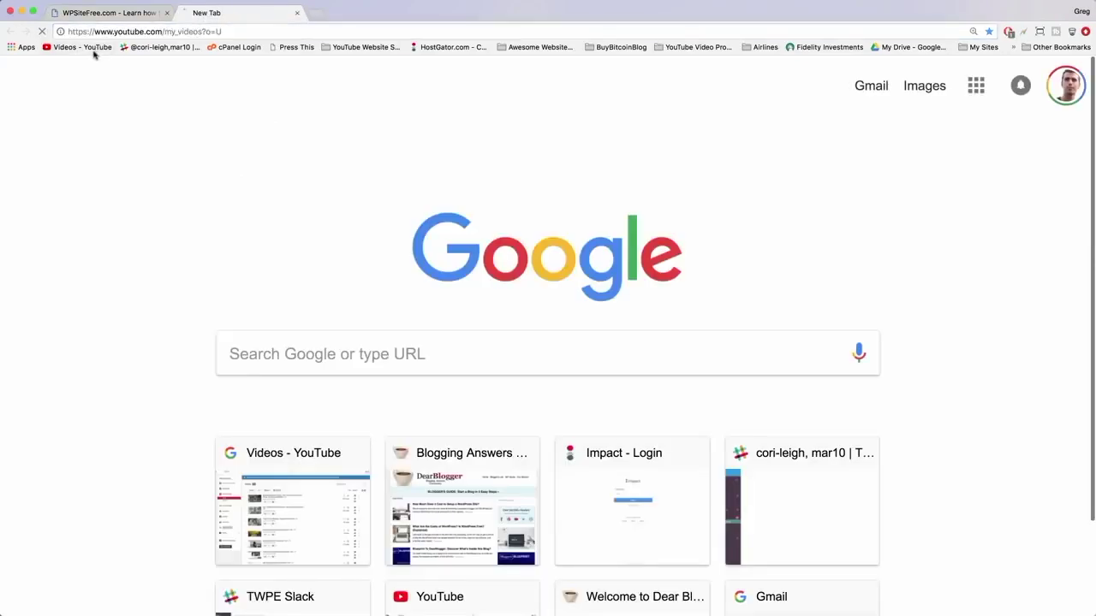
# Step: Load facebook.com in another tab, then reload the WPSiteFree tab to show the leaf favicon
pyautogui.click(317, 16)
pyautogui.write('f')
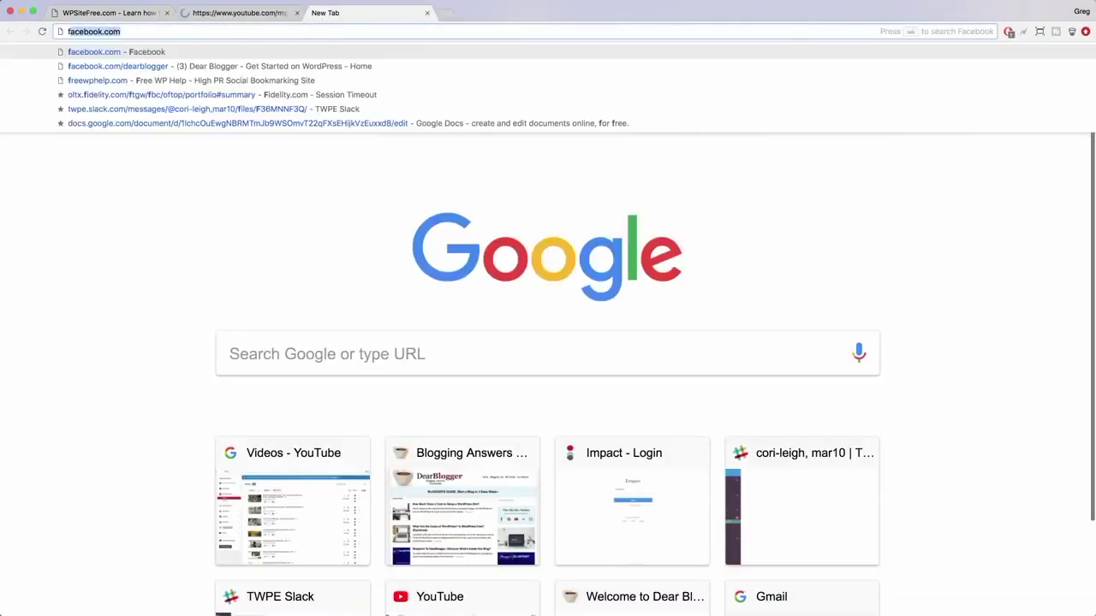
pyautogui.press('Return')
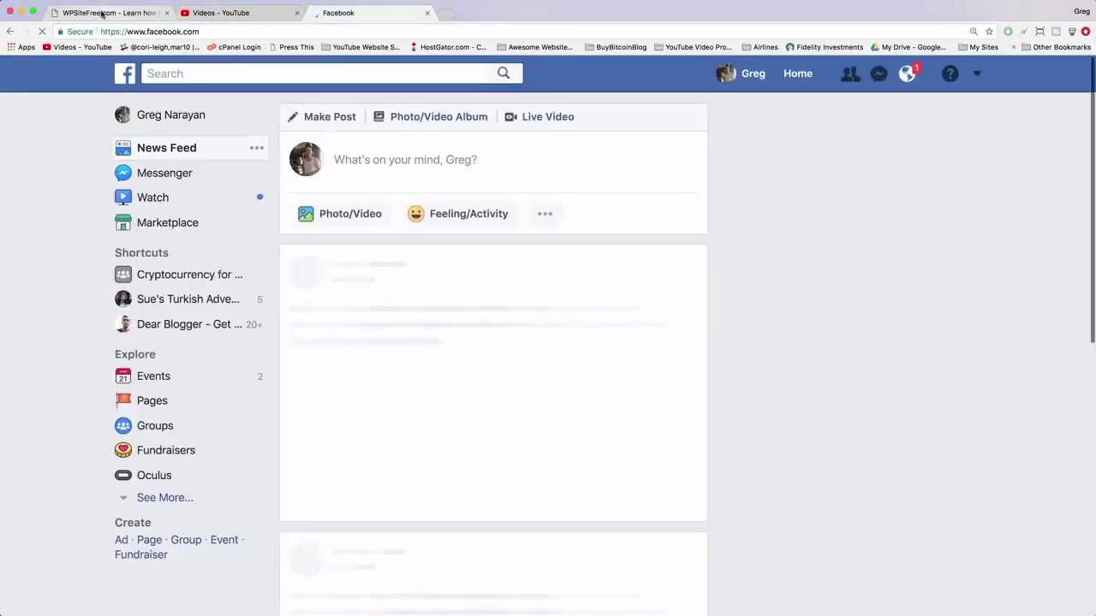
pyautogui.click(101, 12)
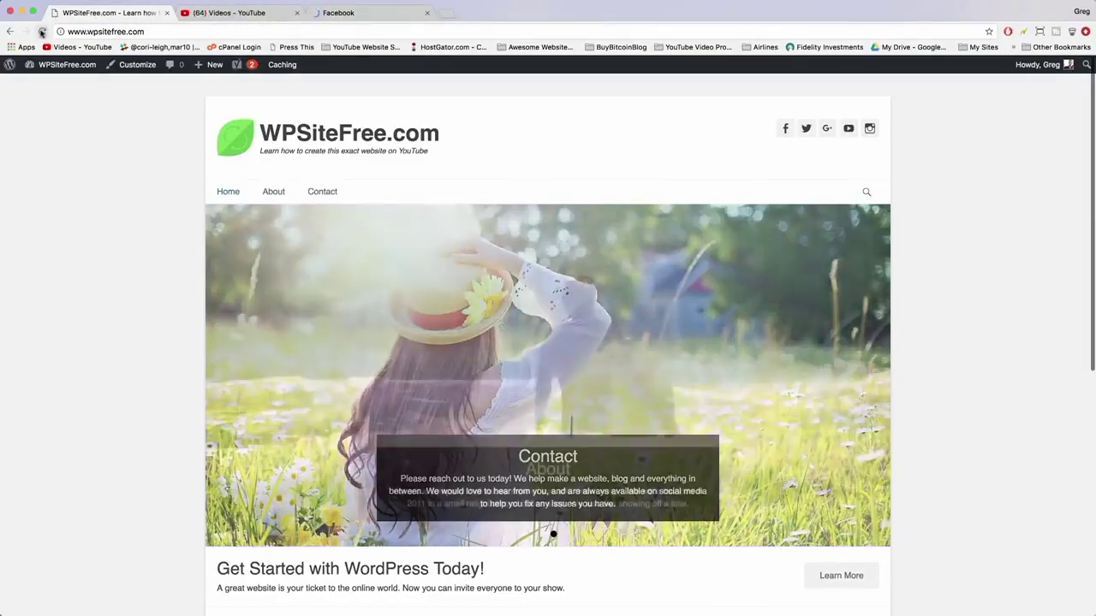
pyautogui.click(42, 30)
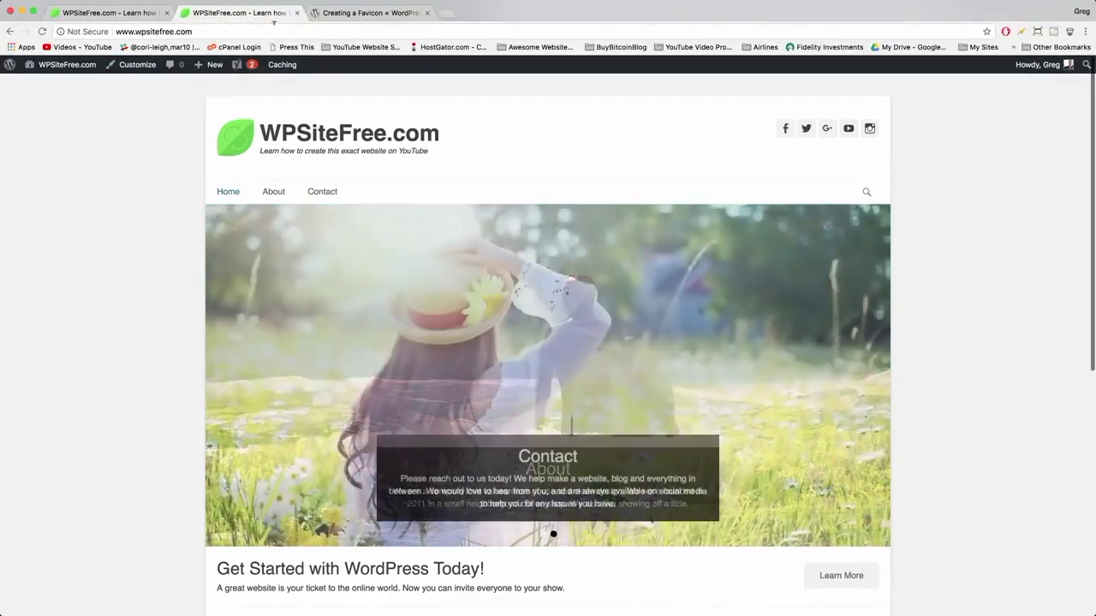
# Step: Switch to the Creating a Favicon Codex page and read through it
pyautogui.click(345, 17)
pyautogui.scroll(10, 431, 267)
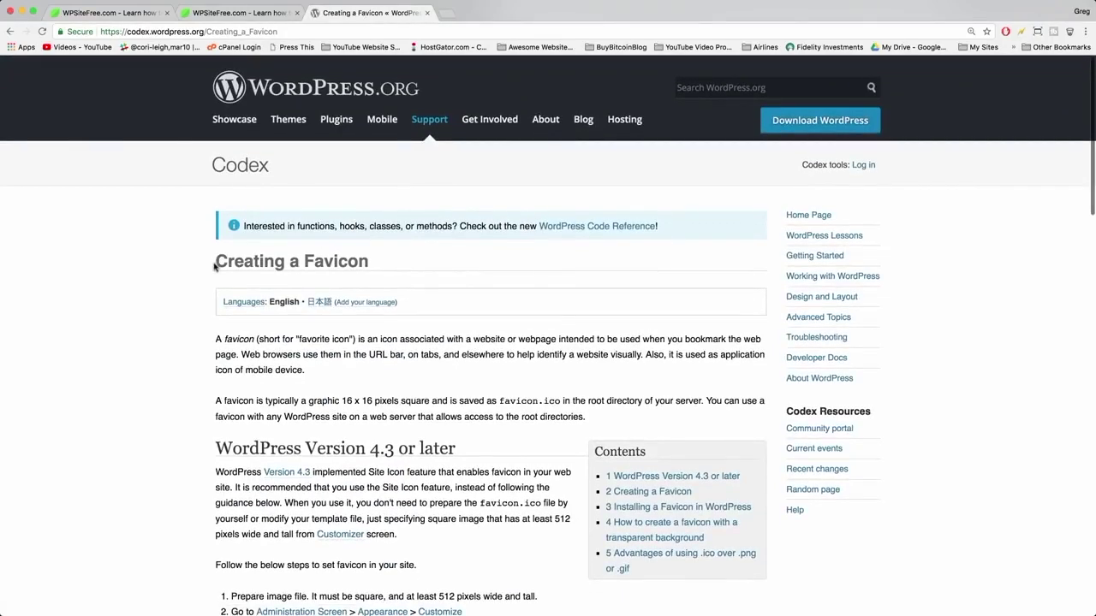
pyautogui.press('super+a')
pyautogui.click(358, 256)
pyautogui.scroll(-15, 477, 315)
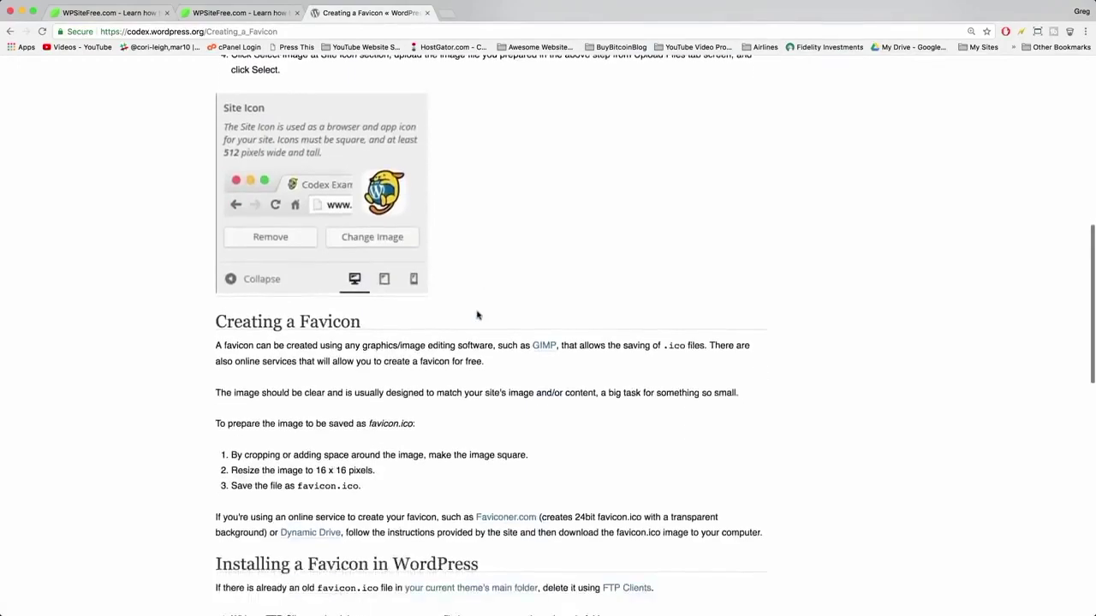
pyautogui.scroll(-10, 477, 315)
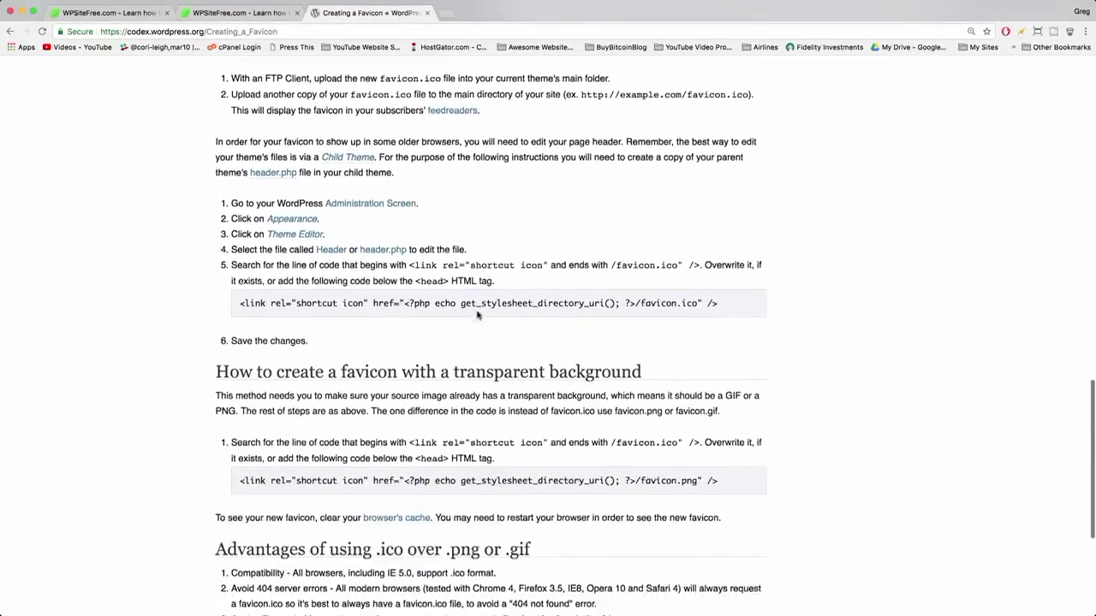
pyautogui.scroll(3, 479, 315)
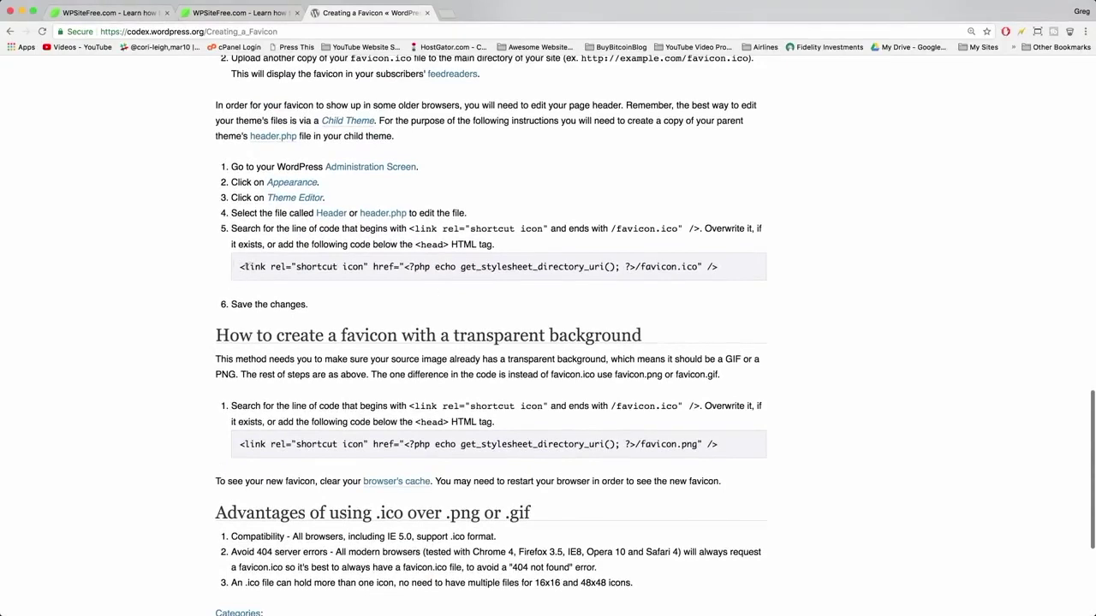
# Step: Copy the <link rel="shortcut icon"> favicon.ico code line and return to the WPSiteFree.com tab
pyautogui.moveTo(239, 265); pyautogui.dragTo(707, 276)
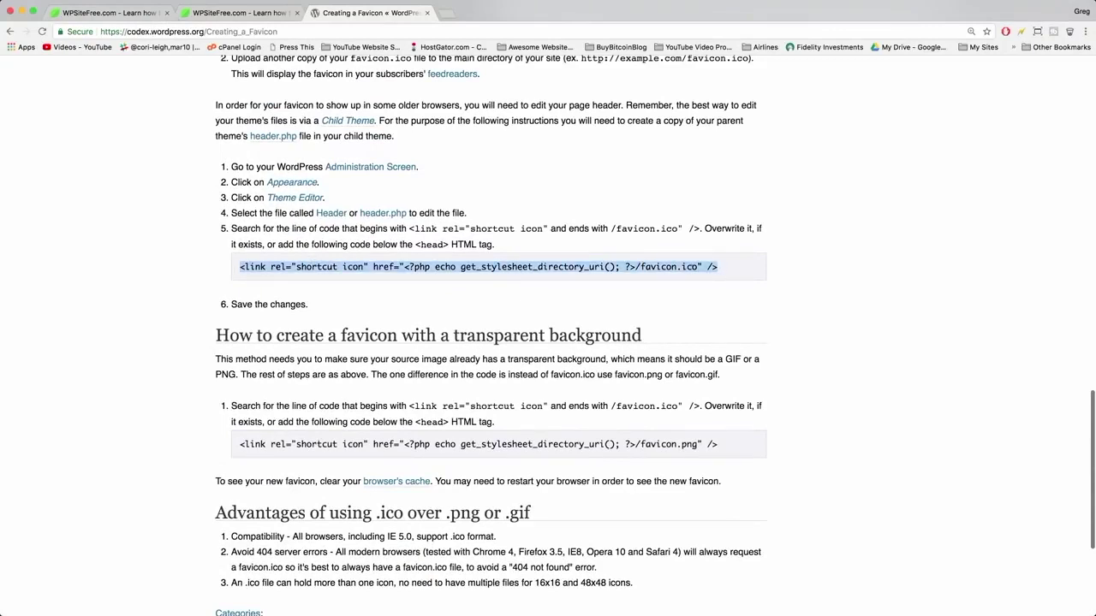
pyautogui.rightClick(692, 266)
pyautogui.click(713, 293)
pyautogui.scroll(10, 227, 232)
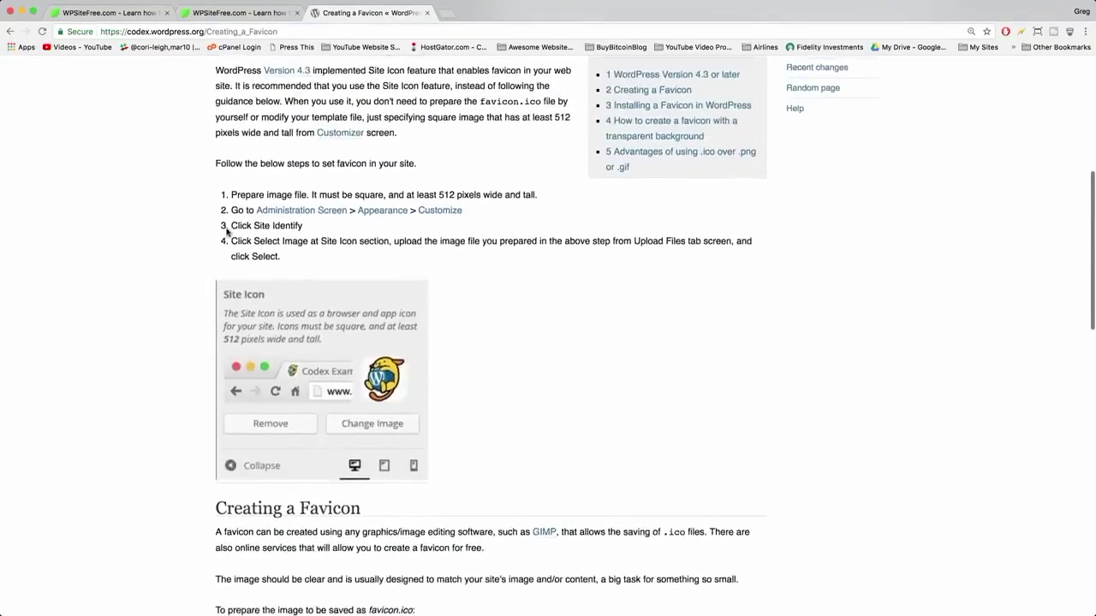
pyautogui.scroll(-7, 227, 231)
pyautogui.scroll(-2, 227, 231)
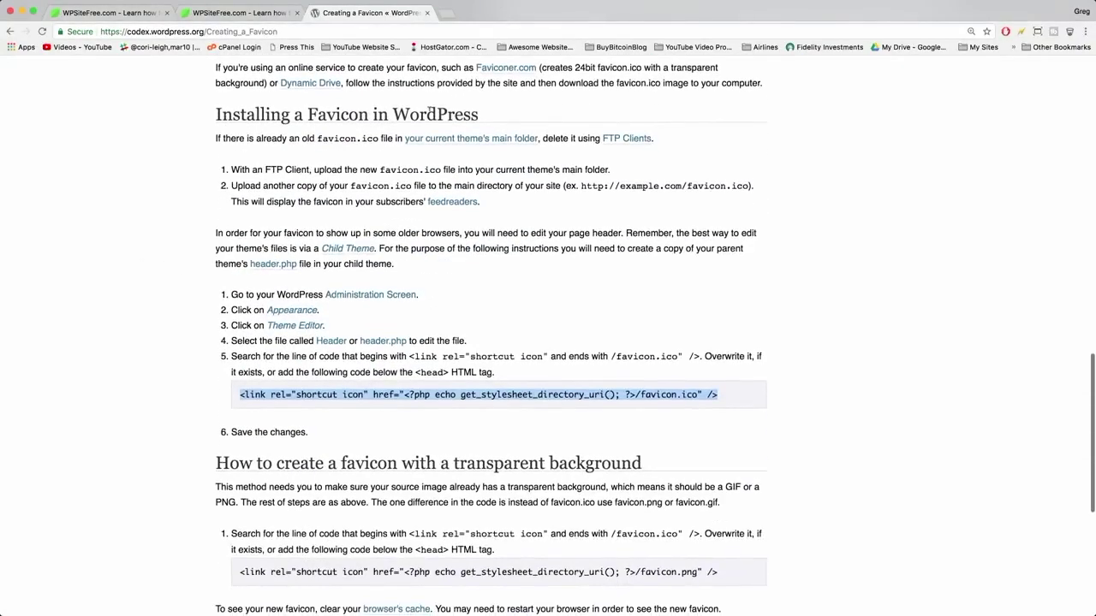
pyautogui.click(132, 12)
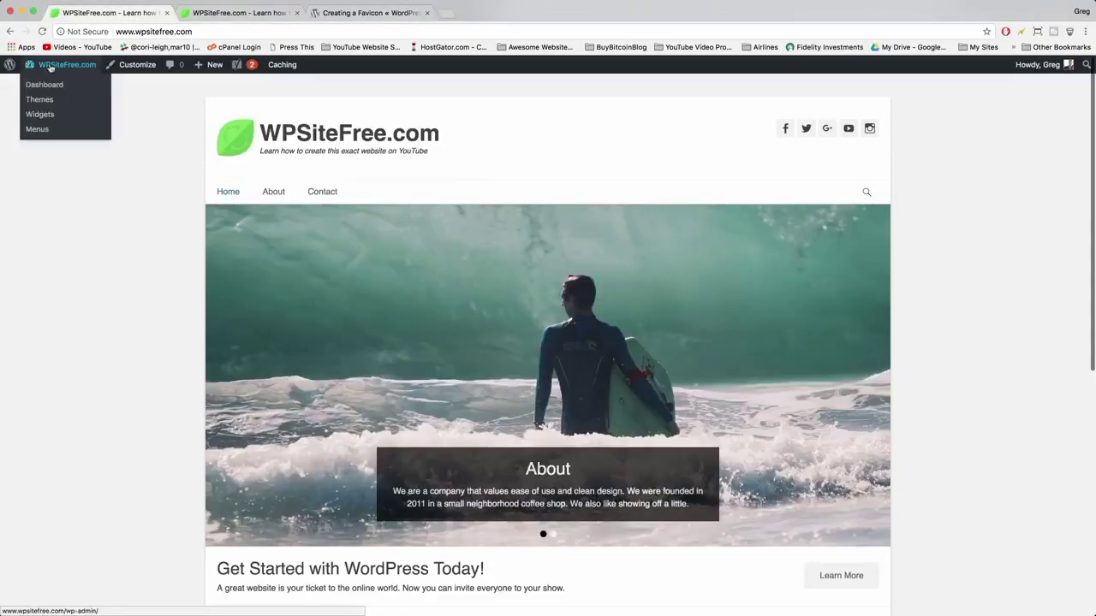
# Step: Paste the favicon link line at the top of the Insert Headers and Footers header scripts
pyautogui.click(50, 67)
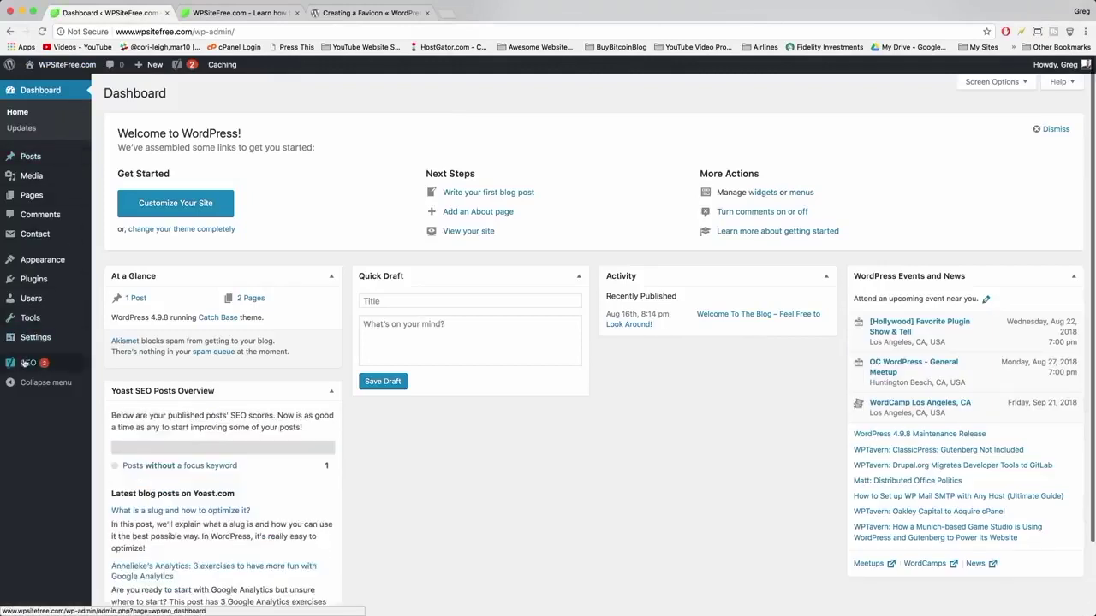
pyautogui.moveTo(35, 339)
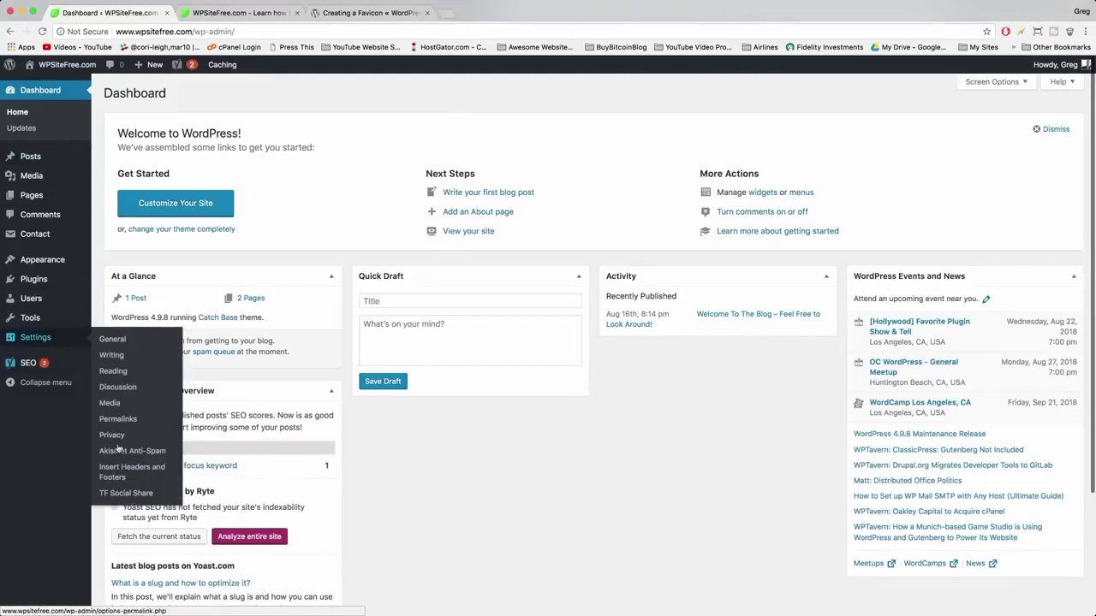
pyautogui.click(120, 470)
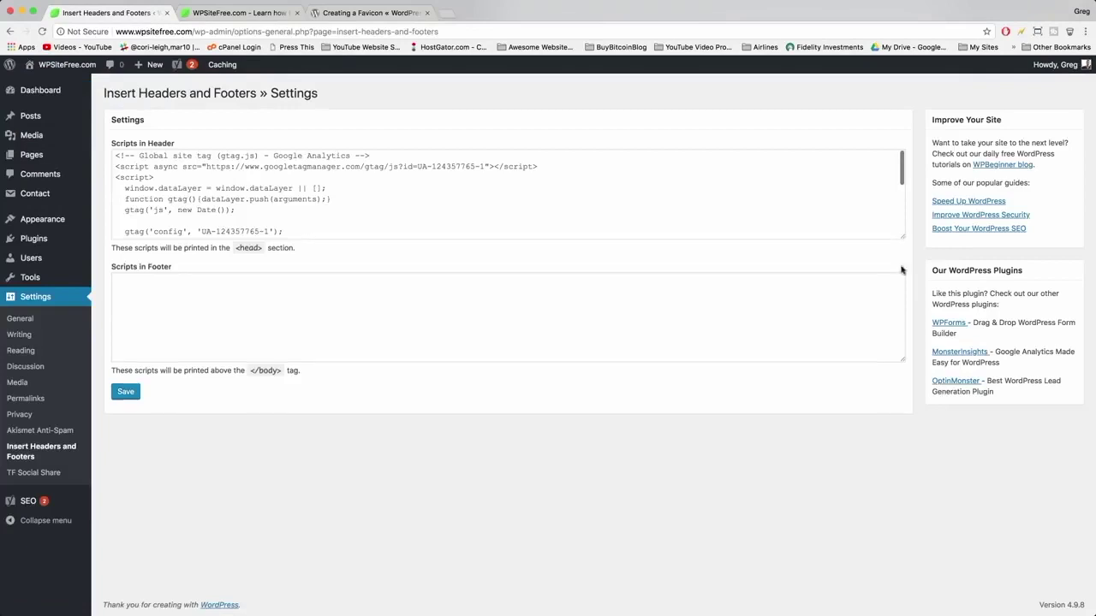
pyautogui.moveTo(900, 271); pyautogui.dragTo(895, 426)
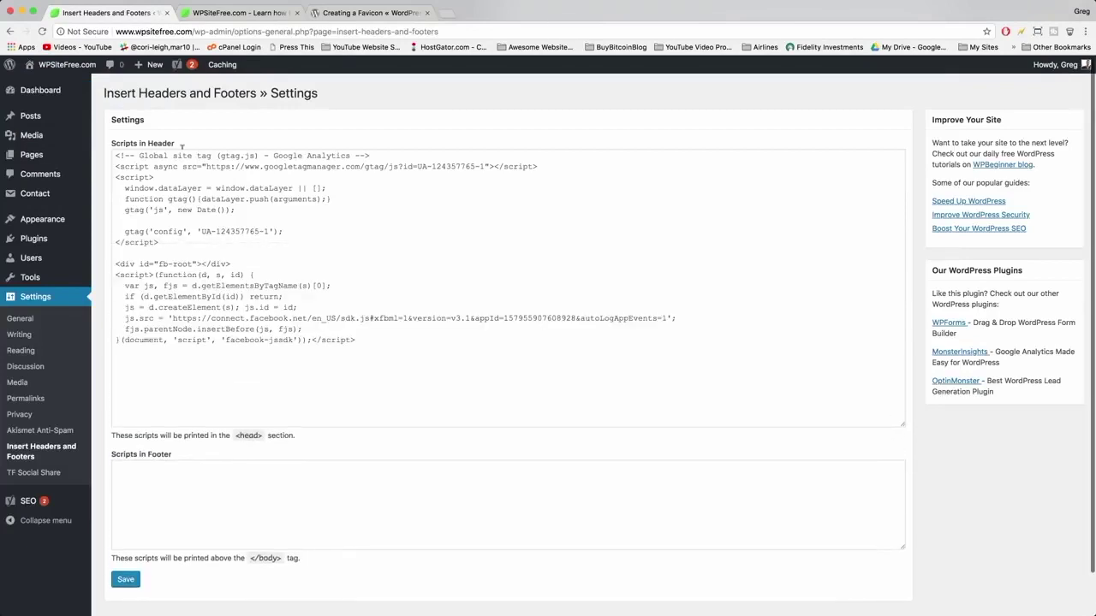
pyautogui.click(113, 155)
pyautogui.press('Return')
pyautogui.press('Return')
pyautogui.rightClick(143, 155)
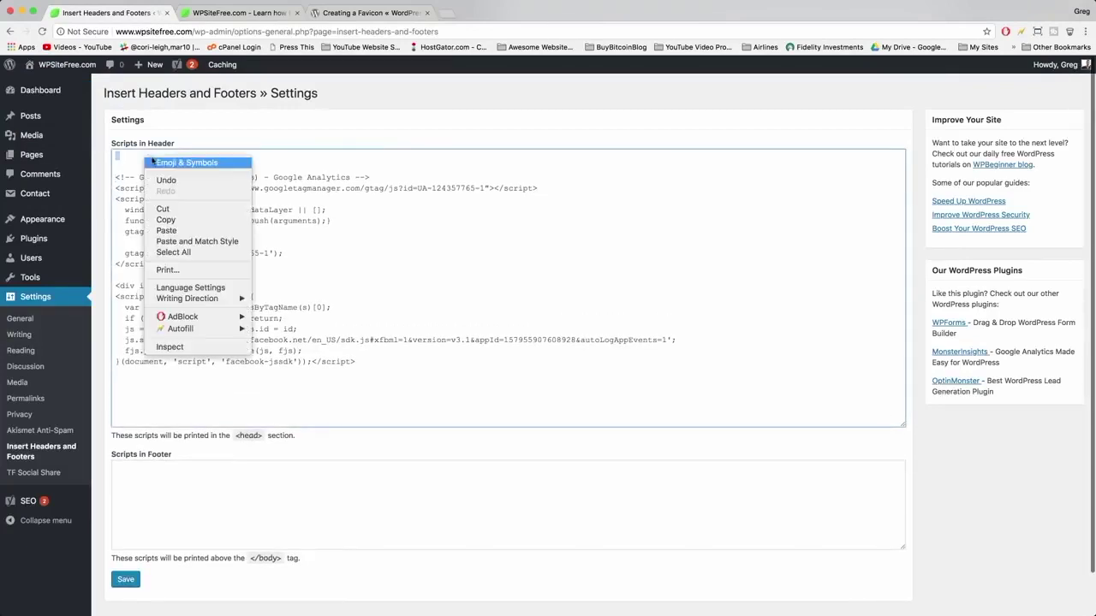
pyautogui.click(167, 231)
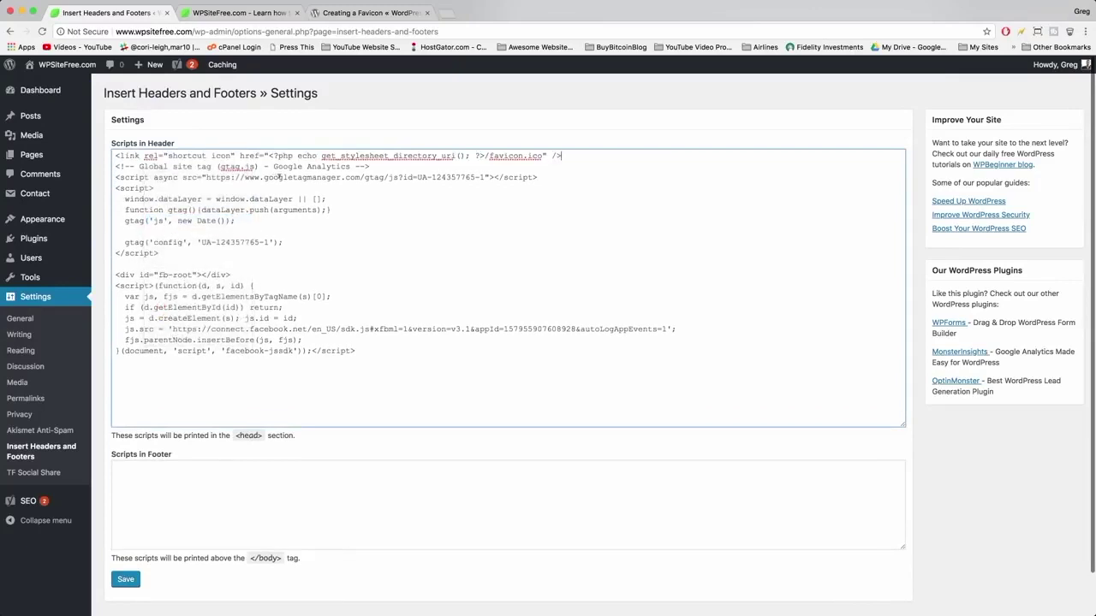
# Step: Check placement on the Codex page, then delete the PHP favicon path from the link's href
pyautogui.click(370, 13)
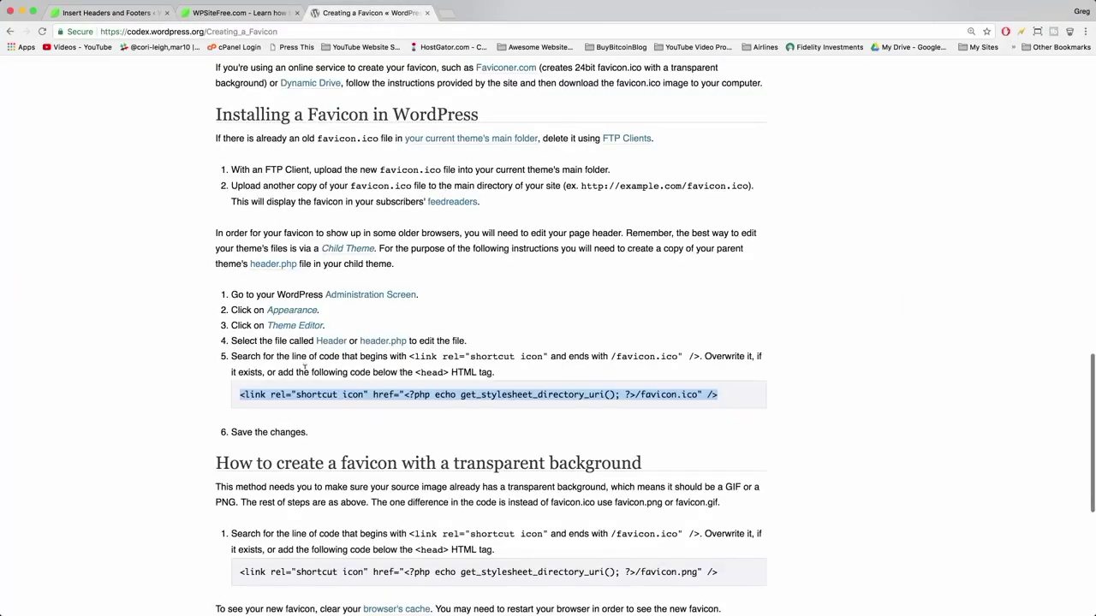
pyautogui.moveTo(305, 368); pyautogui.dragTo(416, 373)
pyautogui.click(416, 374)
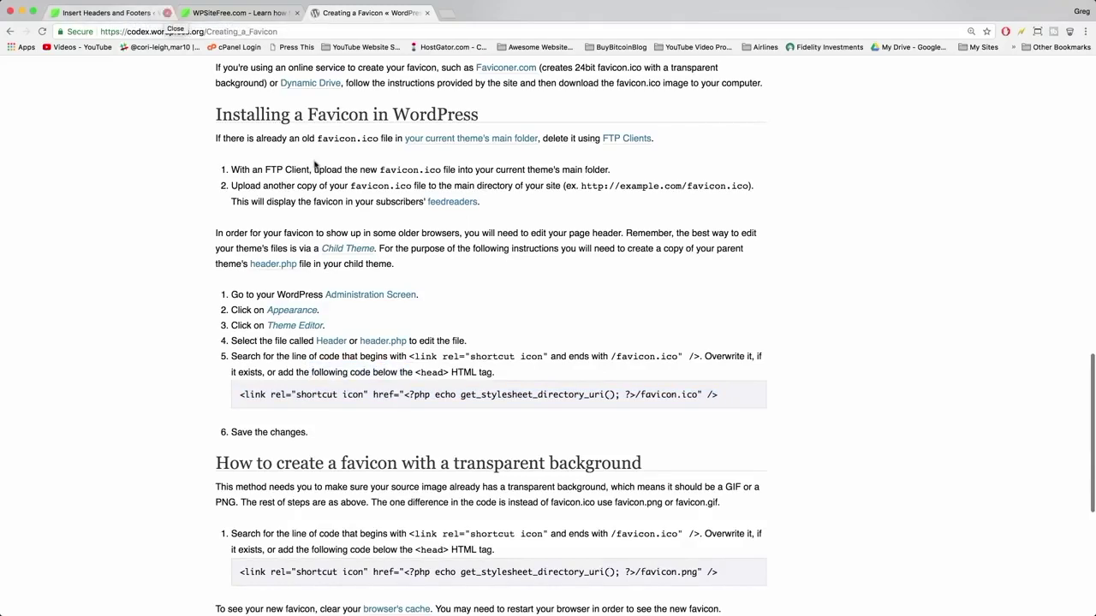
pyautogui.click(102, 13)
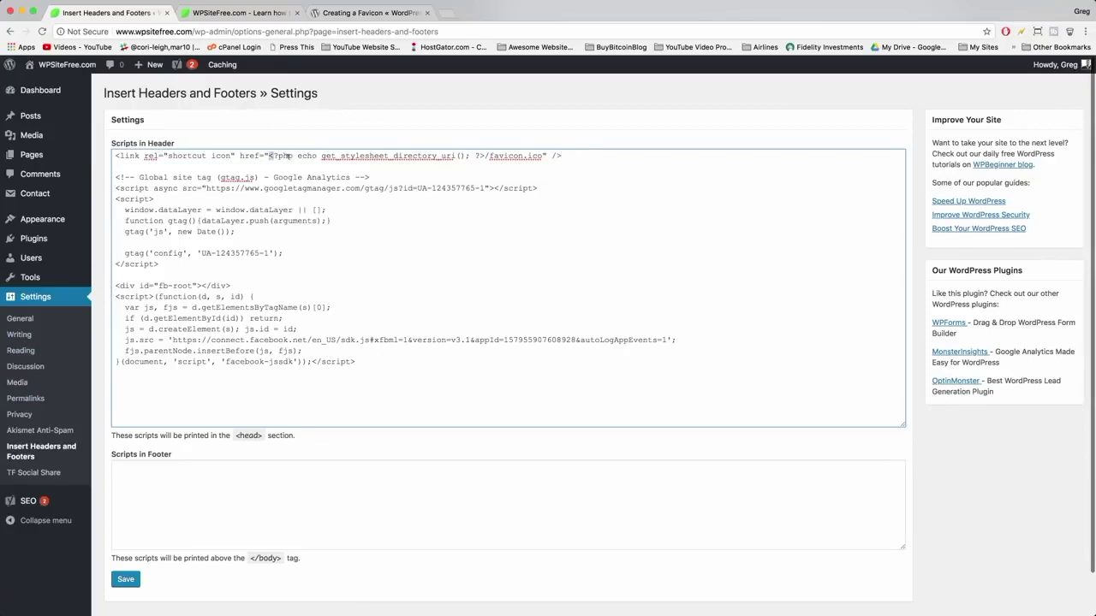
pyautogui.hotkey('shift', 'End')
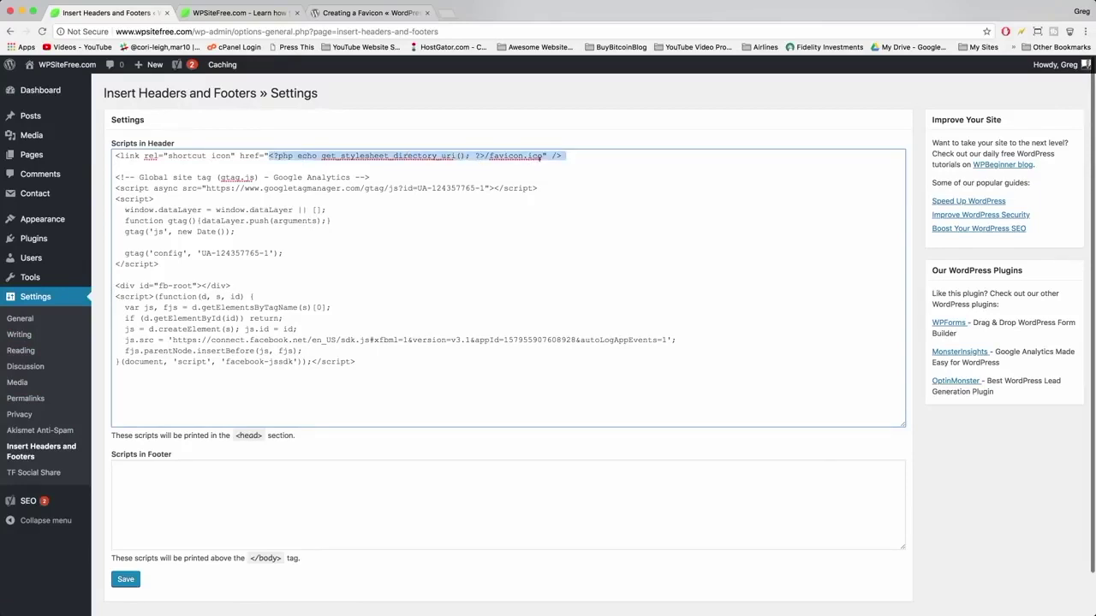
pyautogui.keyDown('shift'); pyautogui.click(541, 156); pyautogui.keyUp('shift')
pyautogui.press('BackSpace')
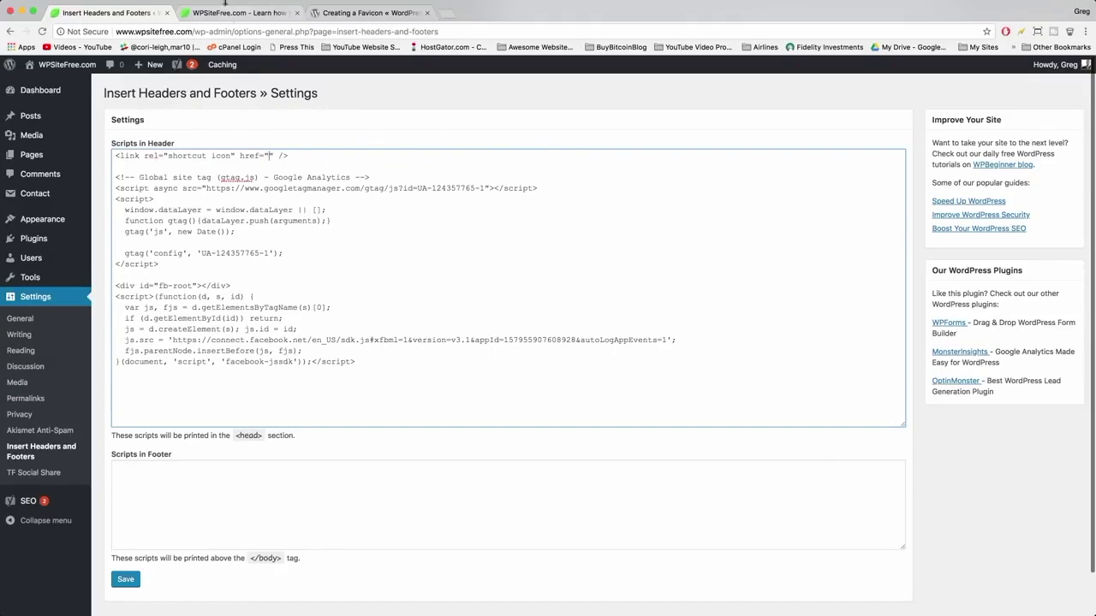
pyautogui.click(234, 14)
# Step: Copy the full file URL of the green leaf logo from the Media Library
pyautogui.click(78, 66)
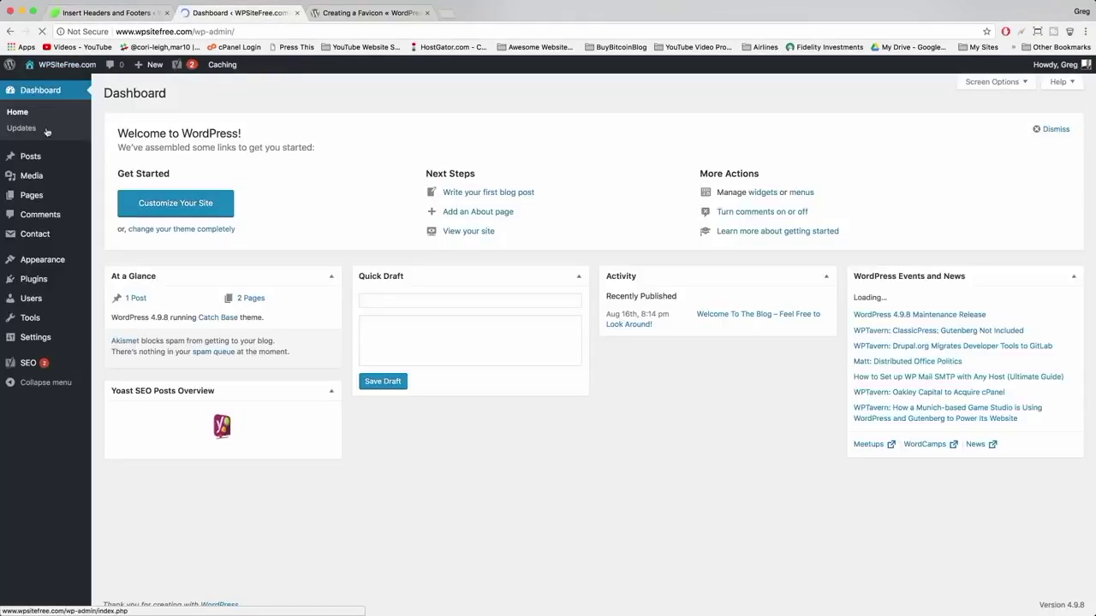
pyautogui.moveTo(81, 172)
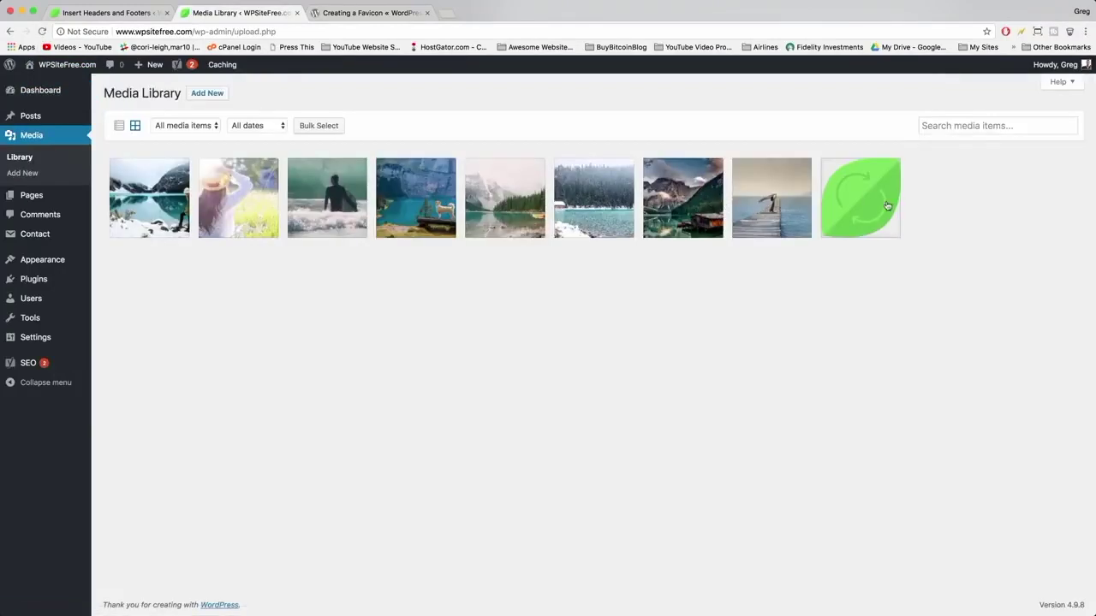
pyautogui.click(887, 203)
pyautogui.click(882, 186)
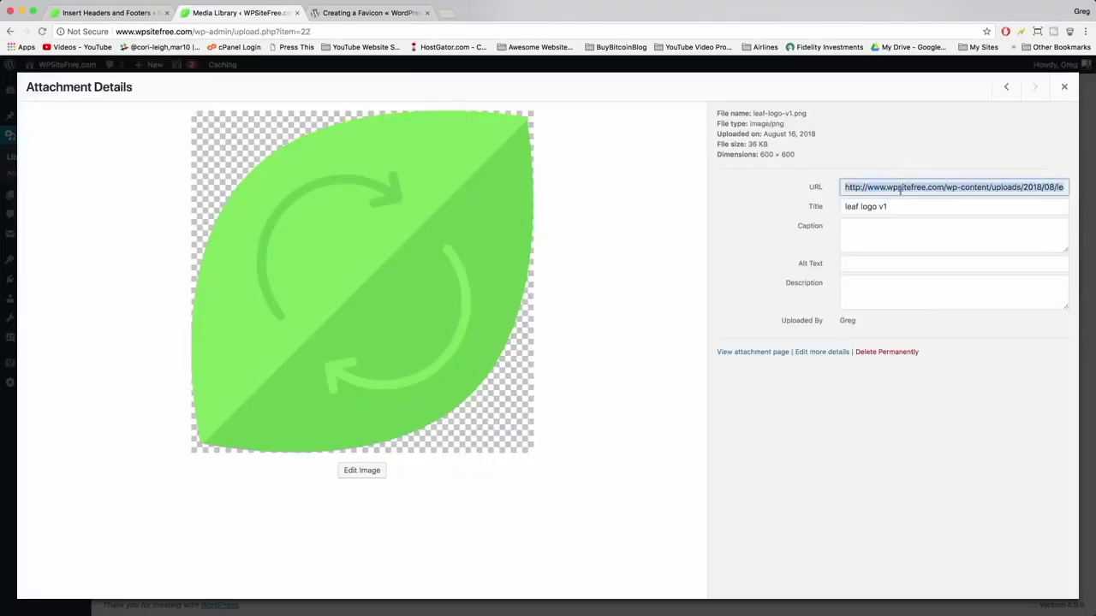
pyautogui.rightClick(899, 191)
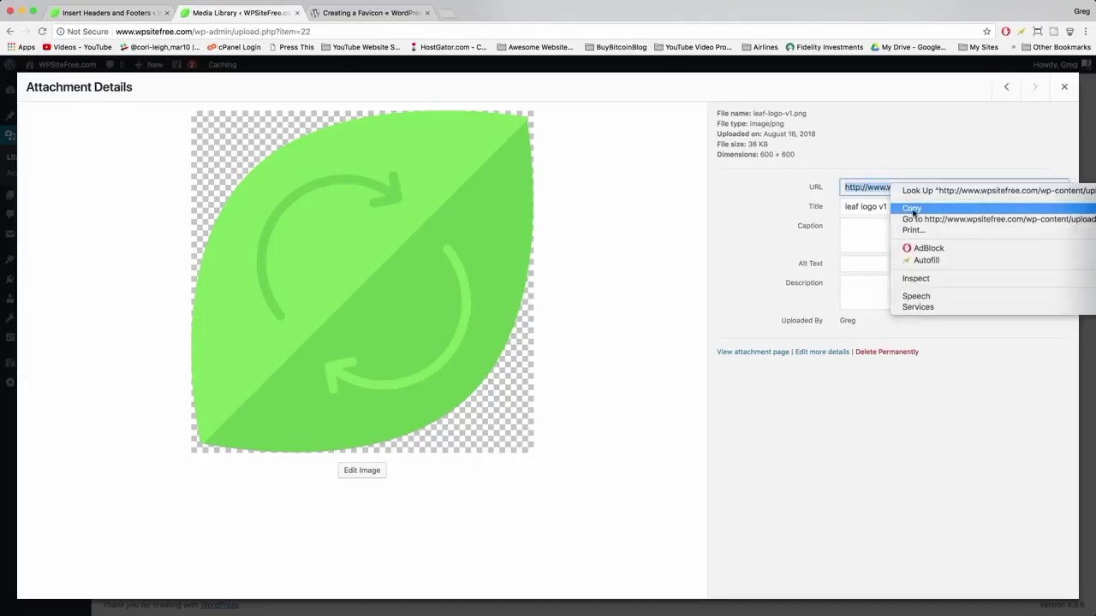
pyautogui.click(915, 215)
# Step: Paste the leaf-logo-v1.png URL into the href, save the header scripts, and return to the homepage
pyautogui.click(109, 14)
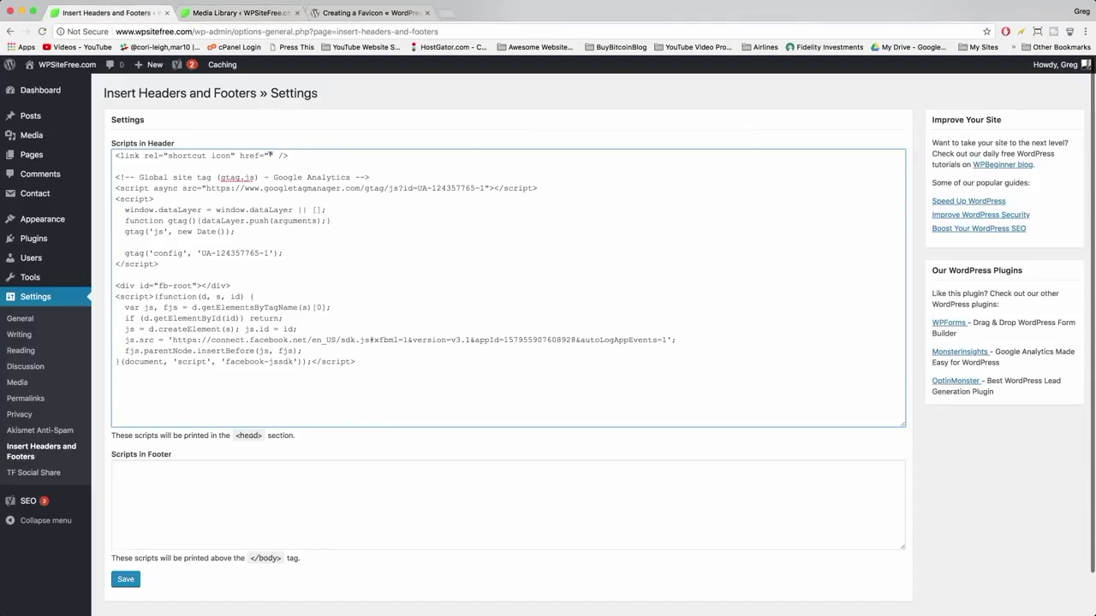
pyautogui.press('super+v')
pyautogui.click(132, 581)
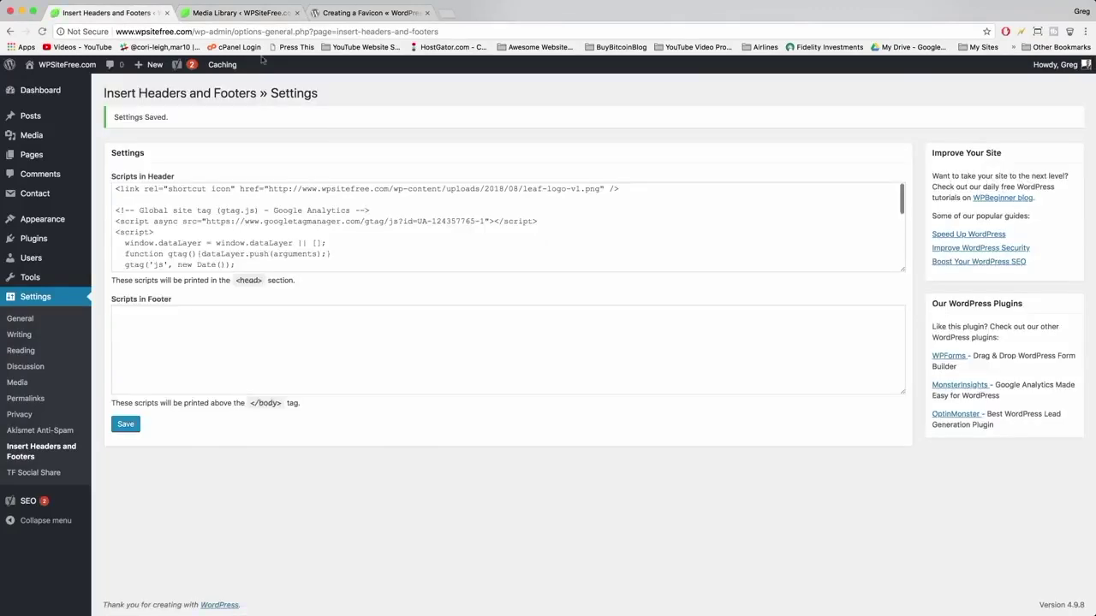
pyautogui.click(260, 12)
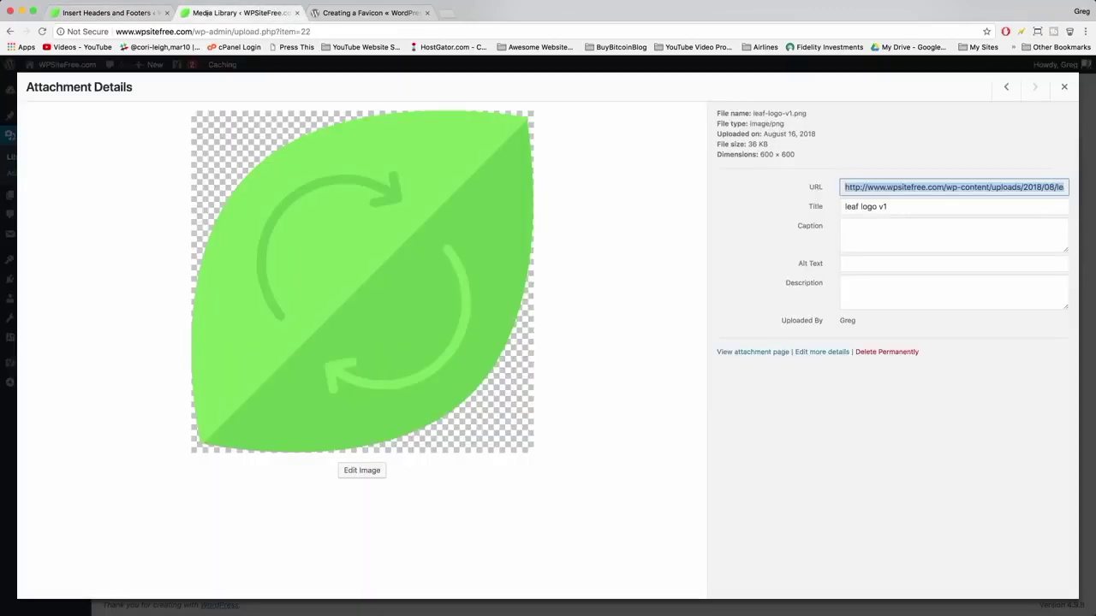
pyautogui.click(64, 66)
pyautogui.click(66, 64)
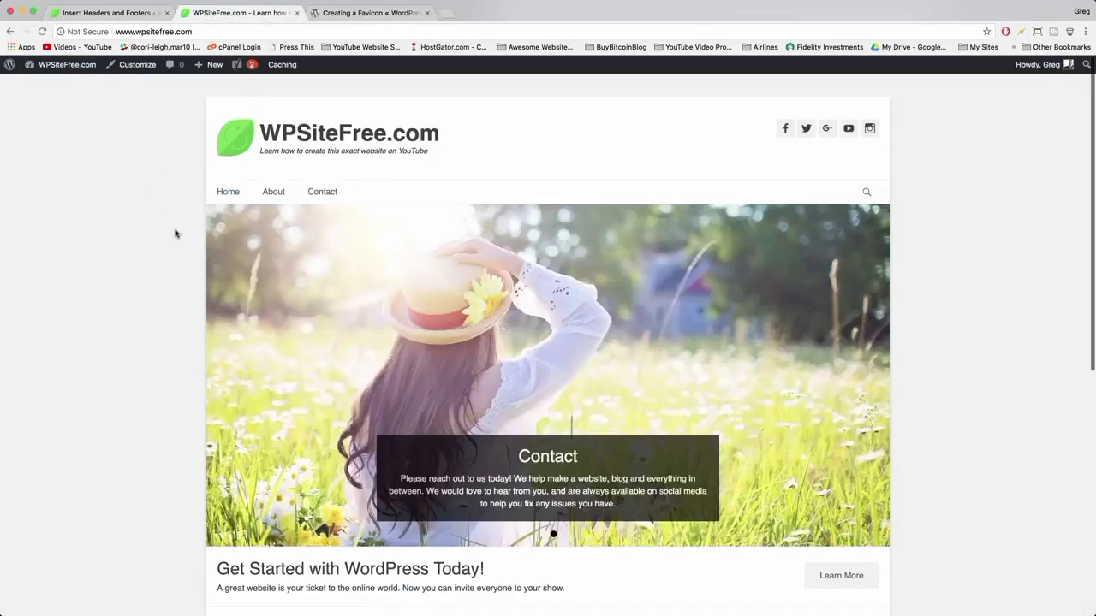
# Step: Scroll the finished homepage, jump back to the top, and open a new browser tab
pyautogui.scroll(-5, 175, 233)
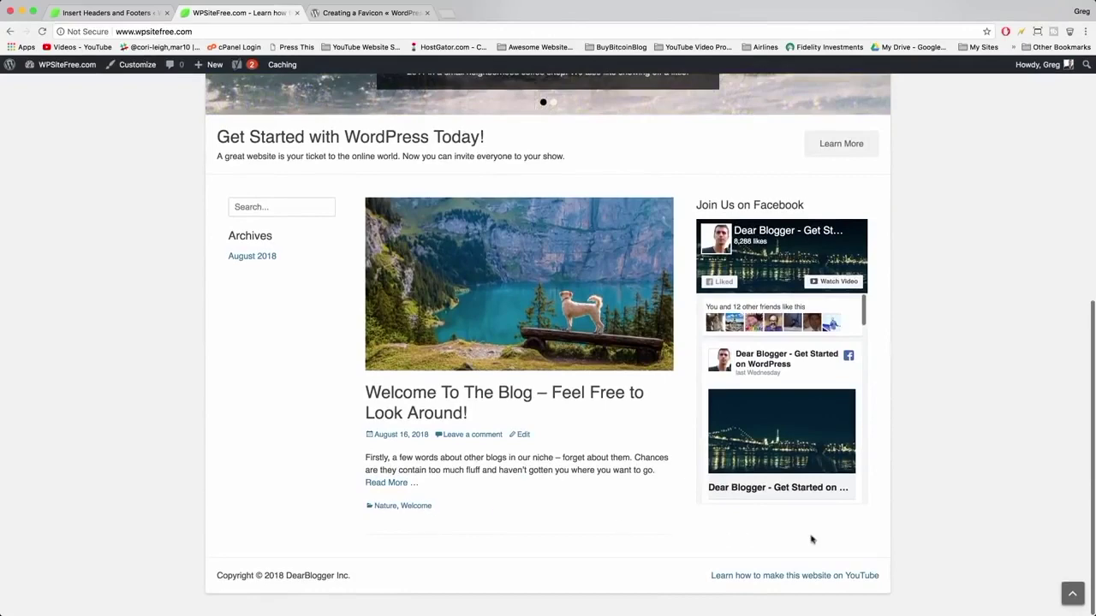
pyautogui.click(1062, 596)
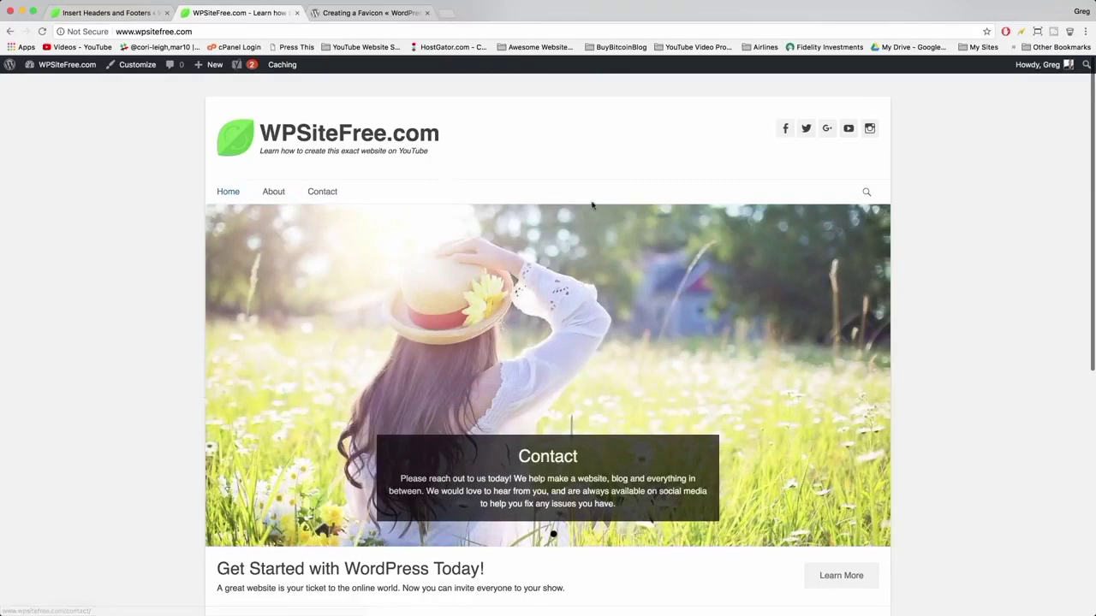
pyautogui.scroll(-5, 531, 127)
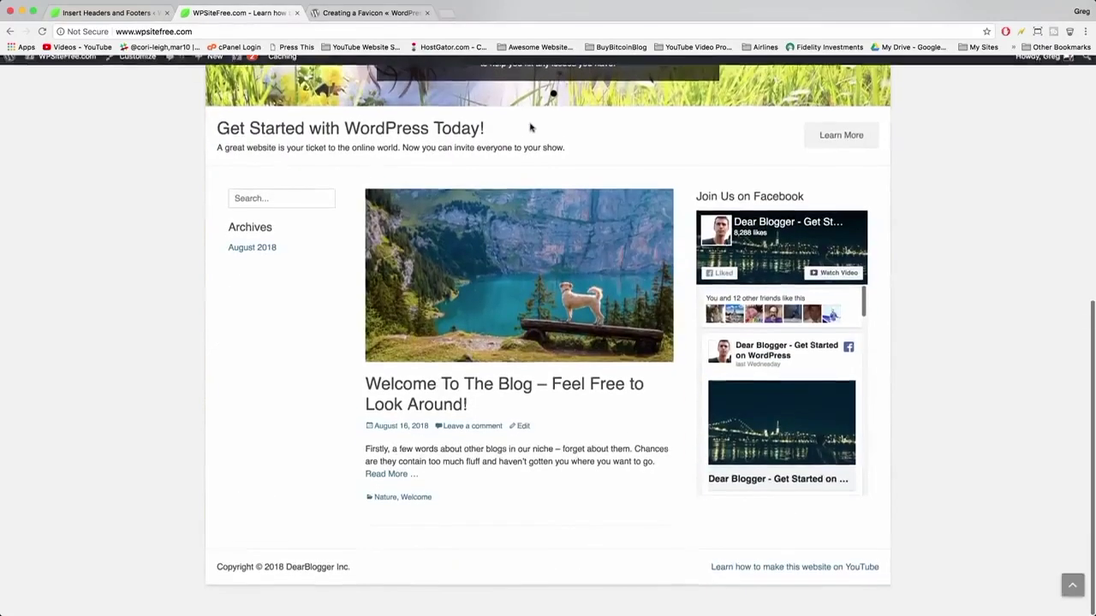
pyautogui.scroll(5, 638, 454)
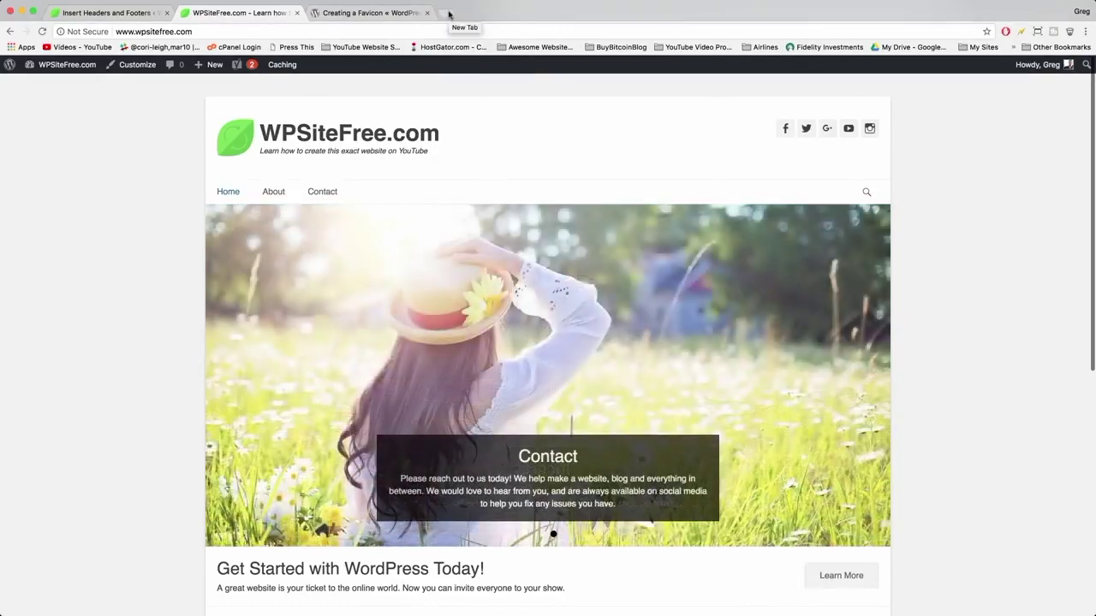
pyautogui.click(449, 15)
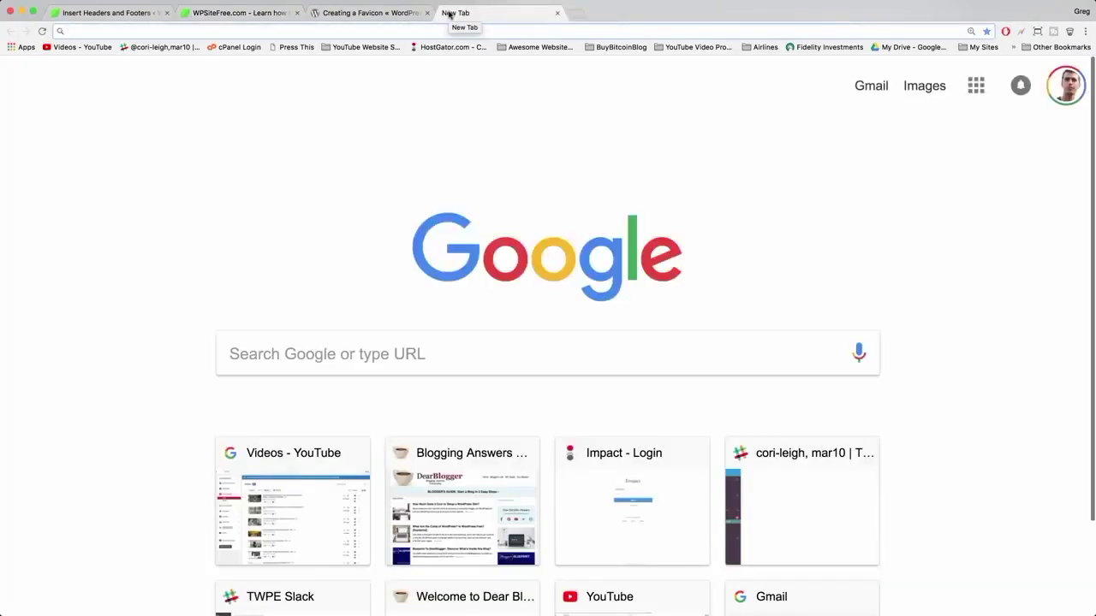
# Step: Load showcase.dearblogger.org and scroll through its grid of example website cards
pyautogui.write('s')
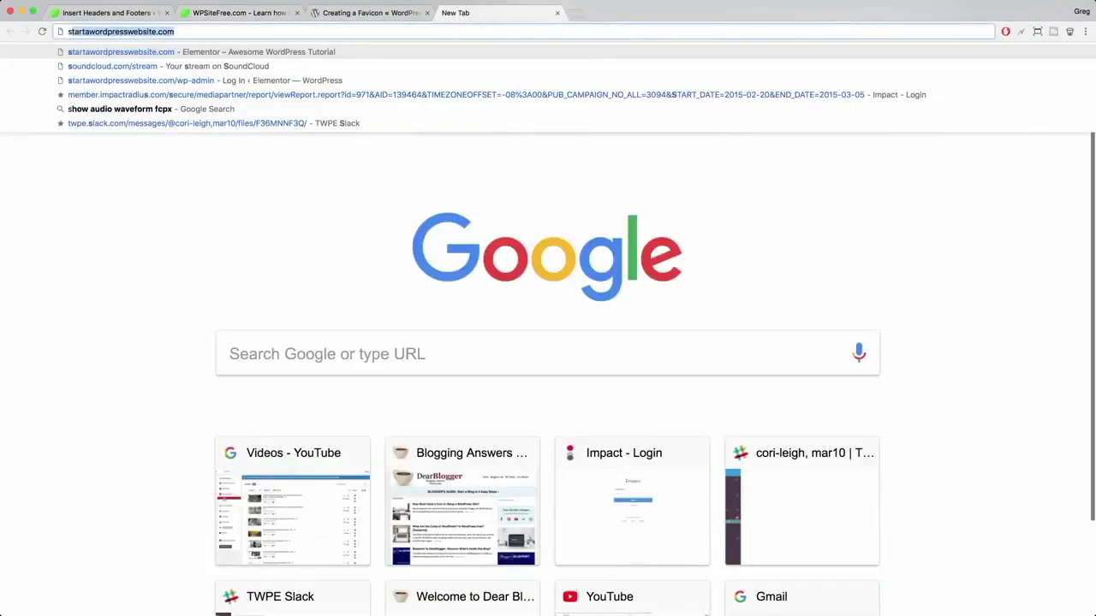
pyautogui.write('howcase')
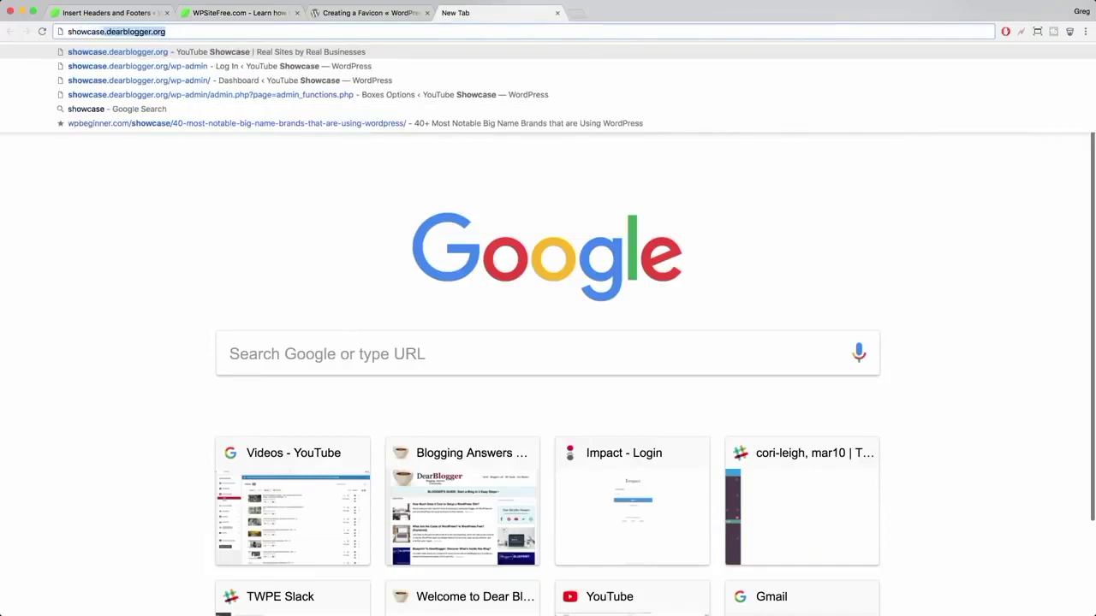
pyautogui.press('Return')
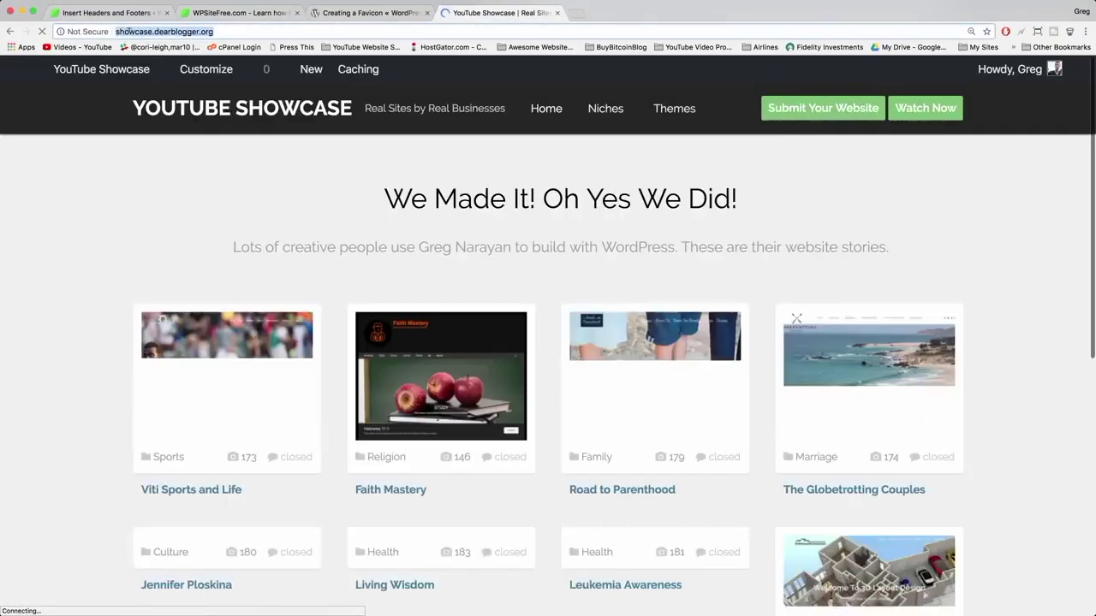
pyautogui.doubleClick(174, 31)
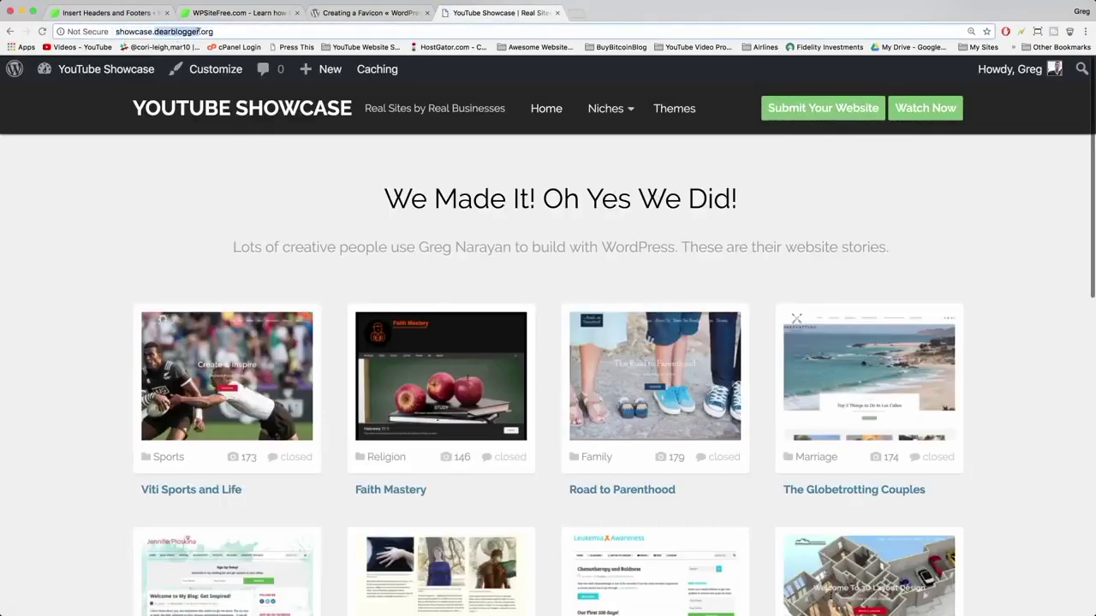
pyautogui.click(215, 33)
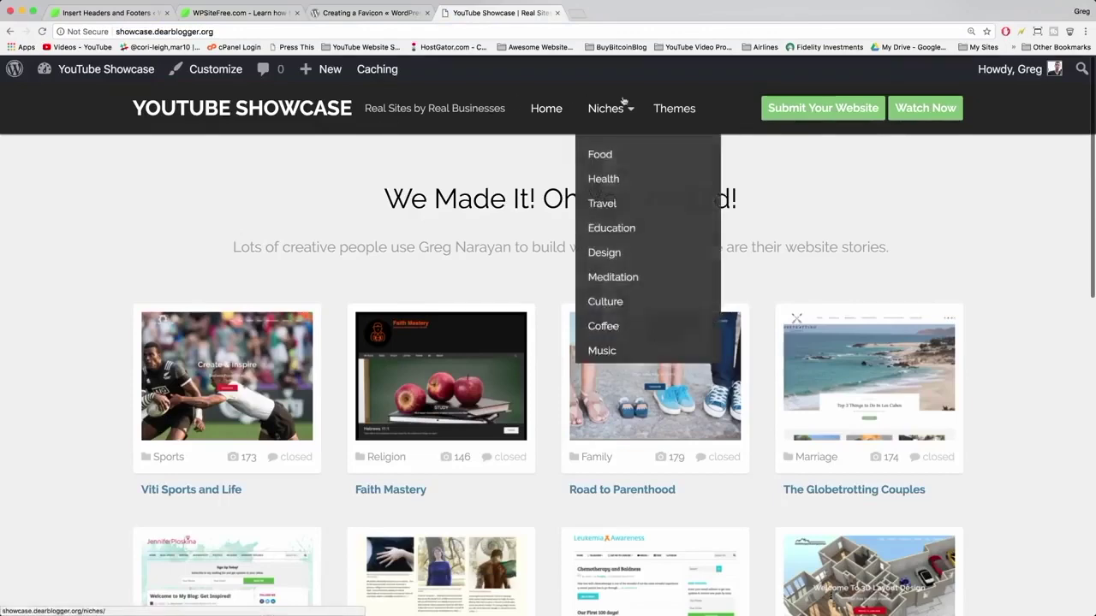
pyautogui.scroll(-2, 1038, 358)
pyautogui.scroll(-5, 1040, 359)
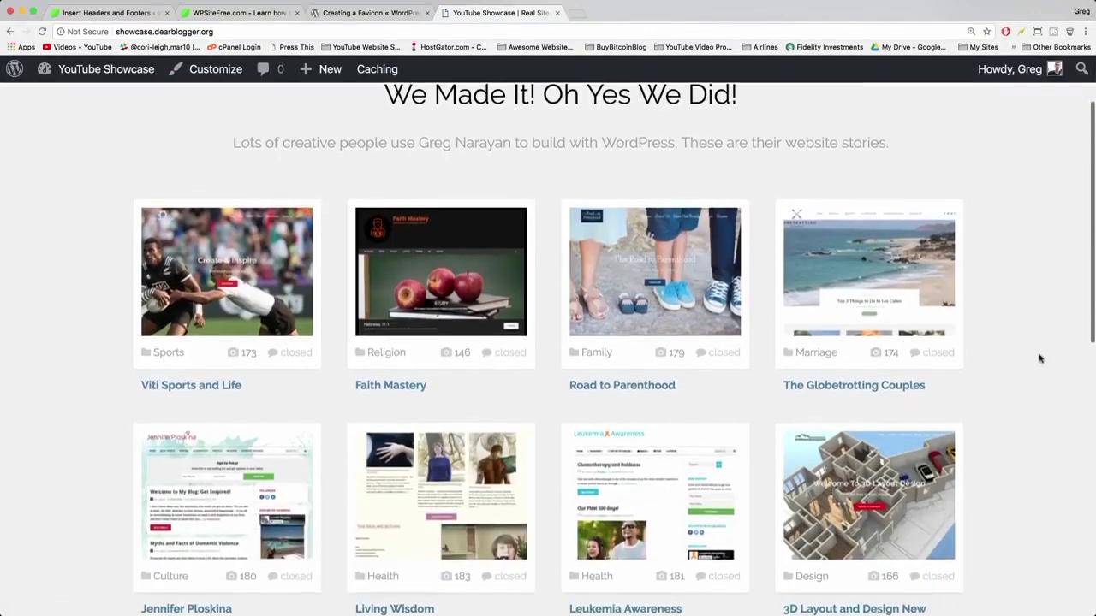
pyautogui.scroll(-6, 1040, 359)
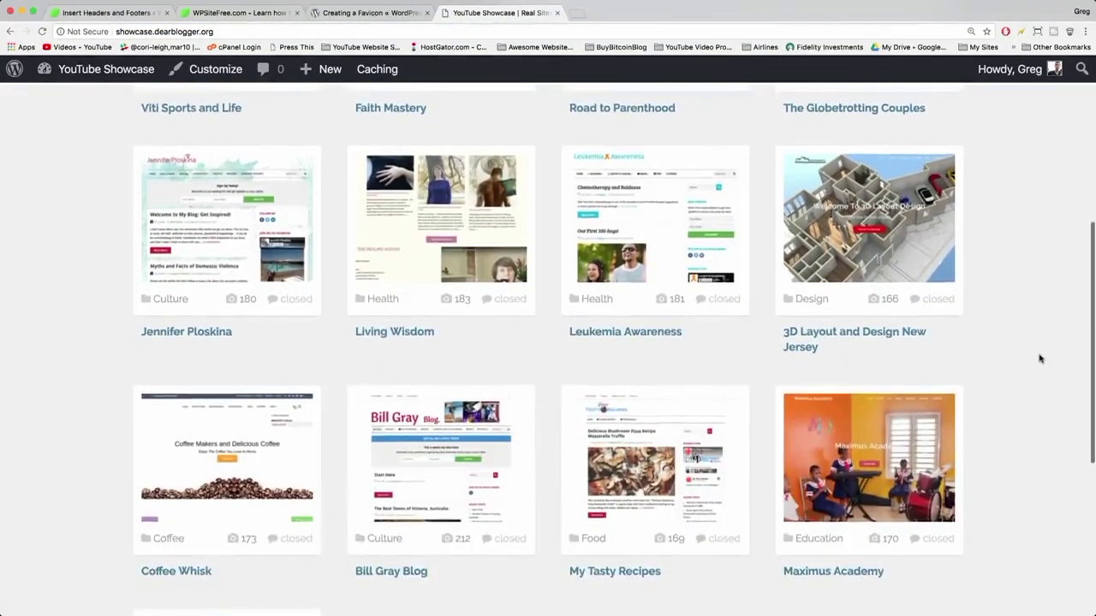
pyautogui.scroll(-3, 1041, 359)
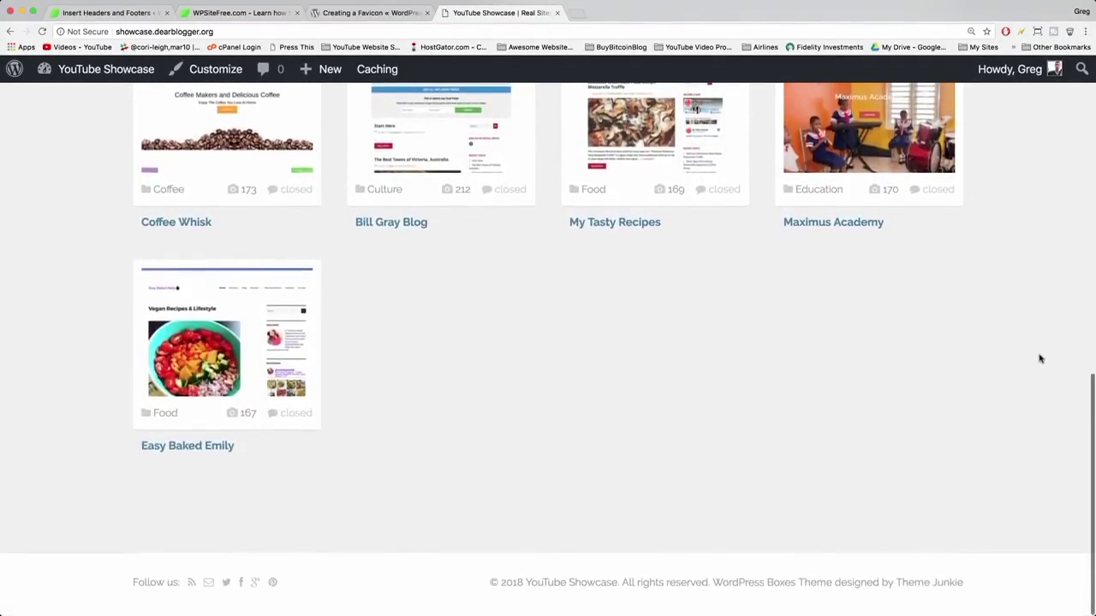
pyautogui.scroll(10, 1040, 358)
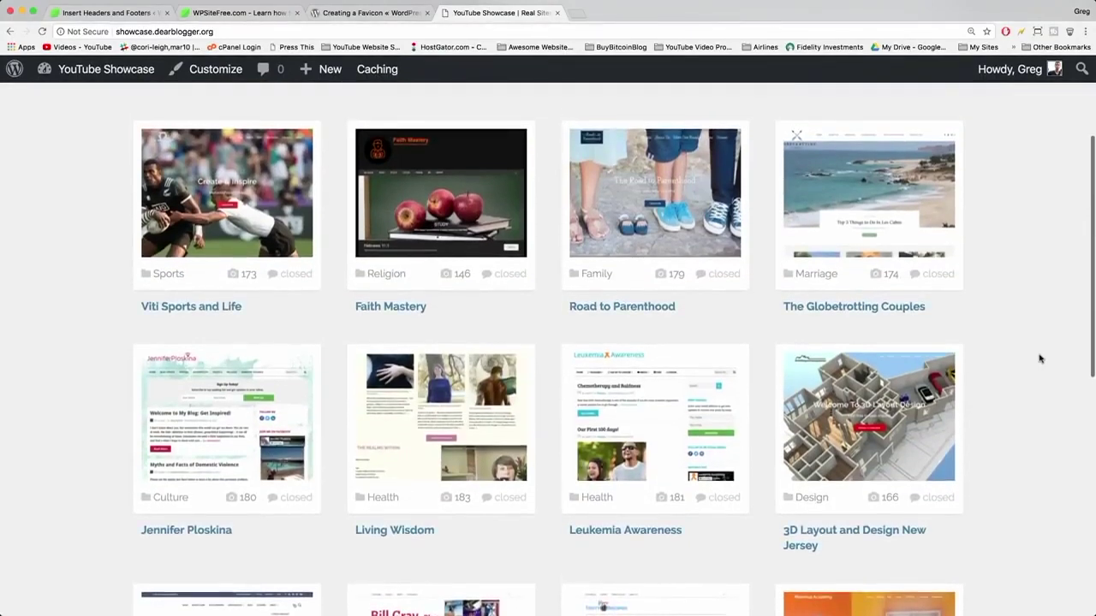
pyautogui.scroll(3, 1039, 358)
pyautogui.scroll(-3, 1036, 359)
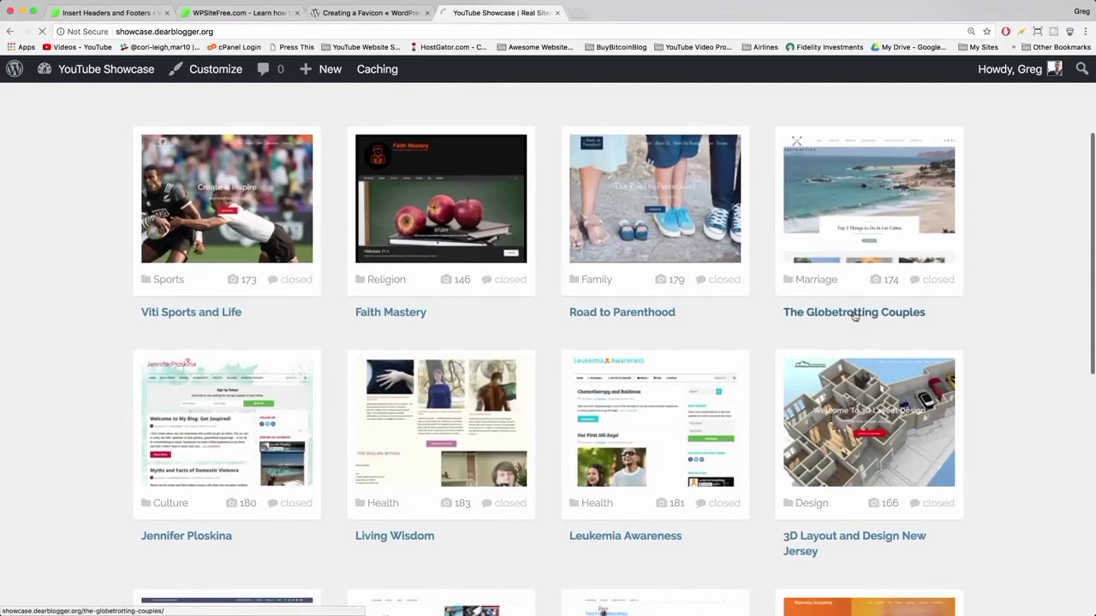
# Step: Open The Globetrotting Couples showcase post and scroll through it, back up to the title
pyautogui.click(854, 316)
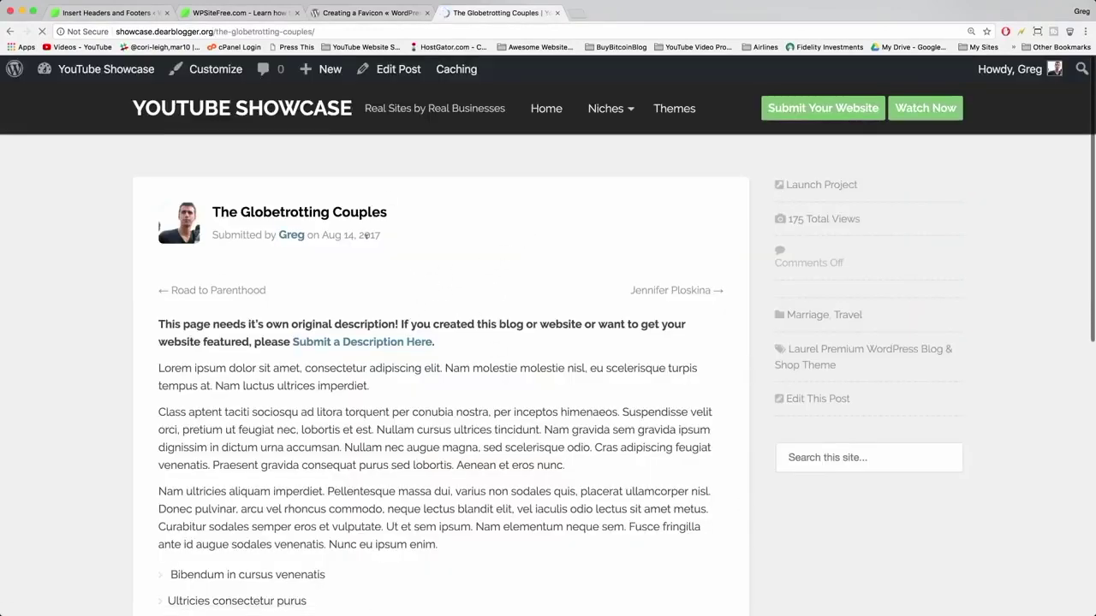
pyautogui.scroll(-5, 394, 292)
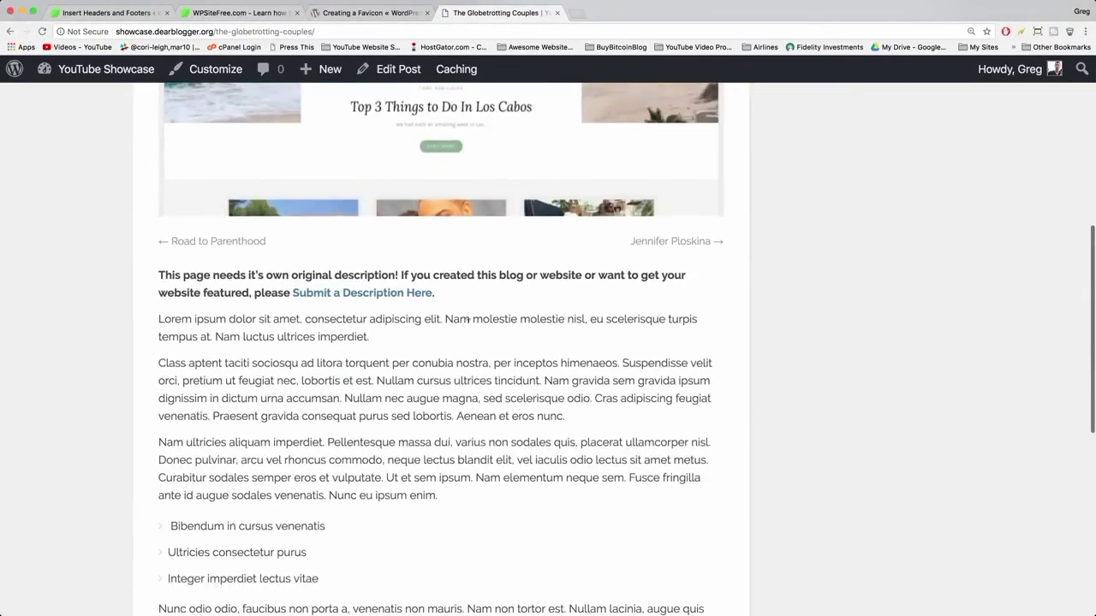
pyautogui.scroll(-5, 494, 307)
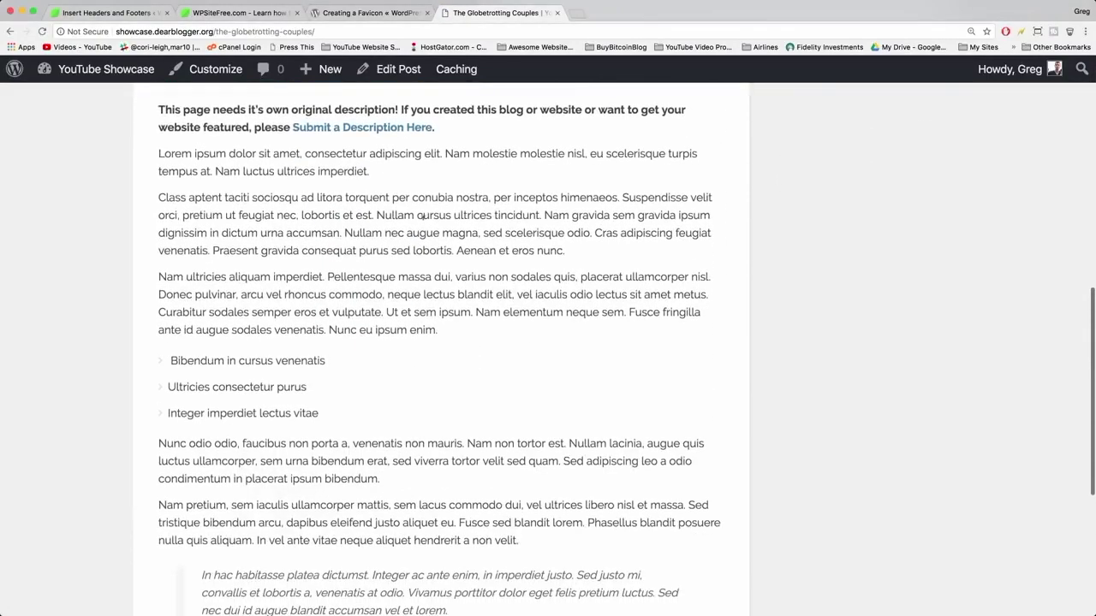
pyautogui.scroll(-3, 338, 220)
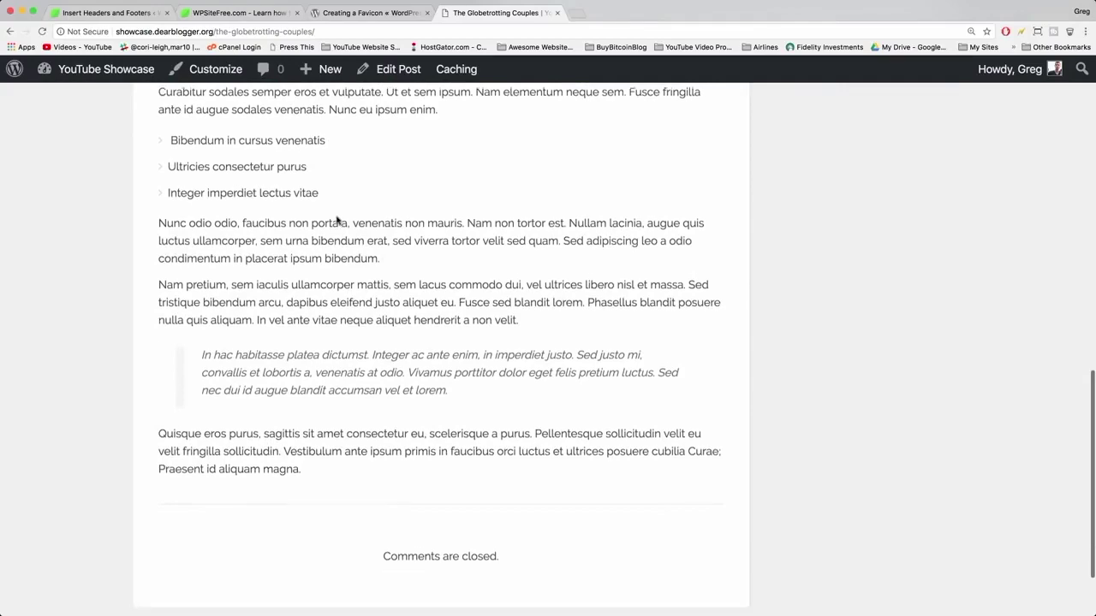
pyautogui.scroll(15, 417, 352)
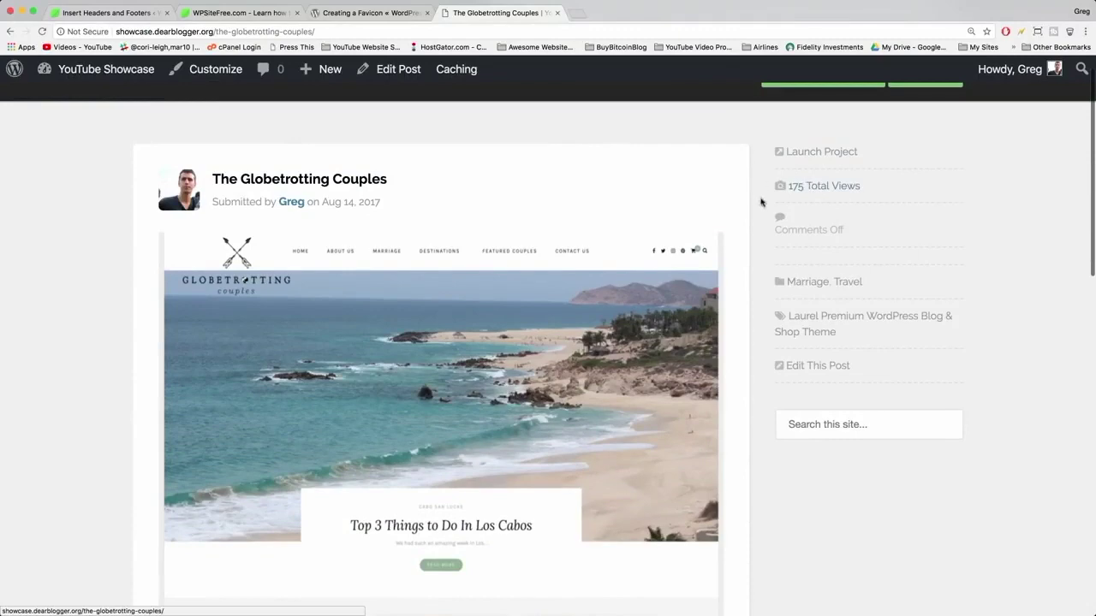
pyautogui.scroll(-10, 829, 278)
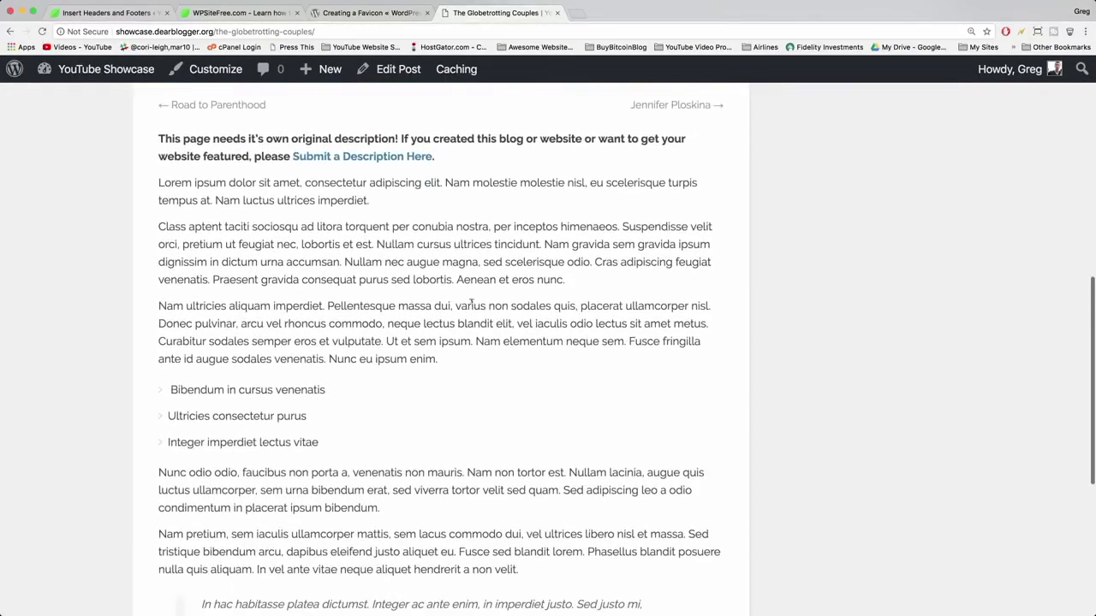
pyautogui.scroll(-3, 443, 342)
pyautogui.scroll(5, 334, 385)
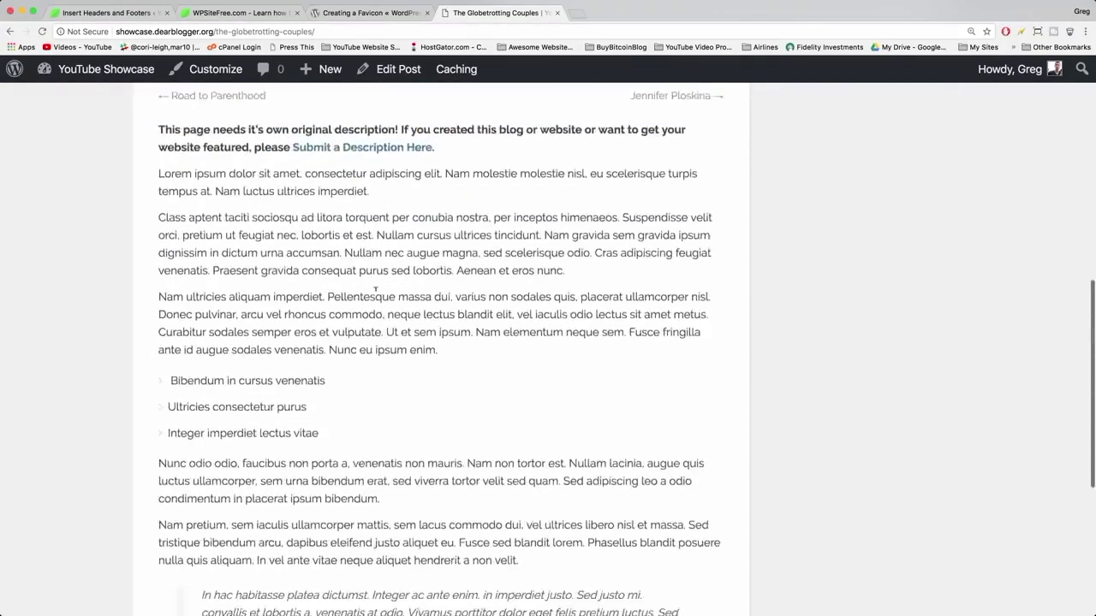
pyautogui.scroll(3, 500, 455)
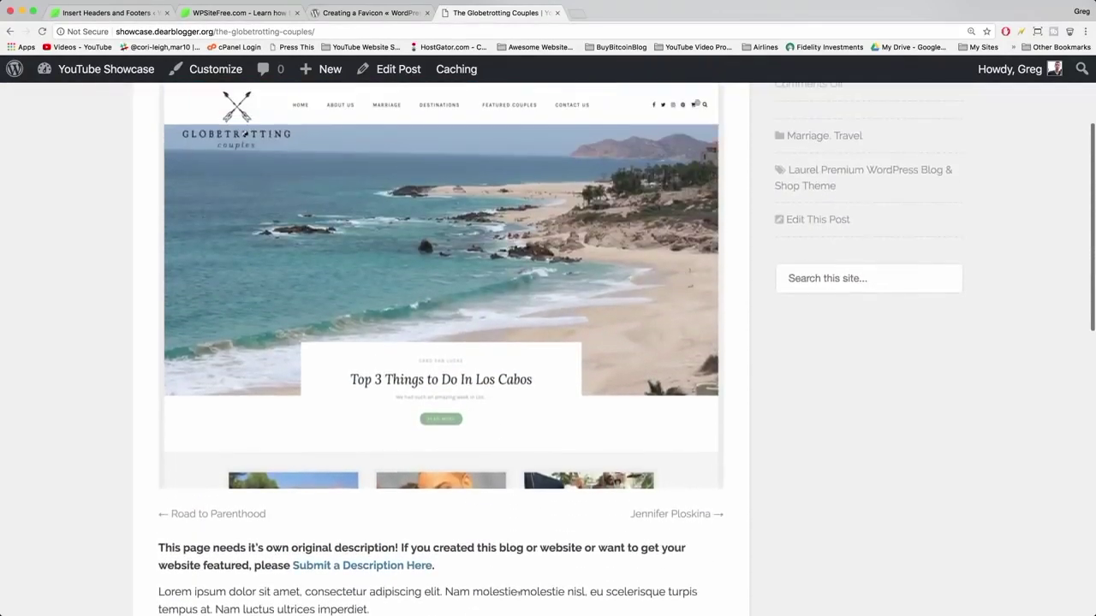
pyautogui.scroll(3, 527, 544)
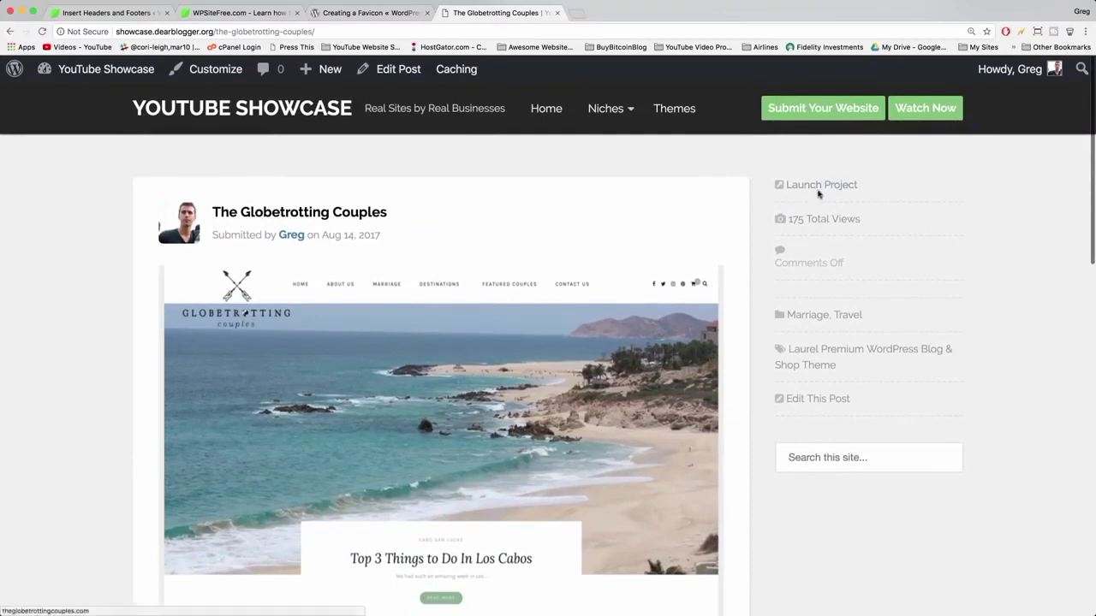
# Step: Launch the live theglobetrottingcouples.com site, scroll through it, then close its tab
pyautogui.click(814, 188)
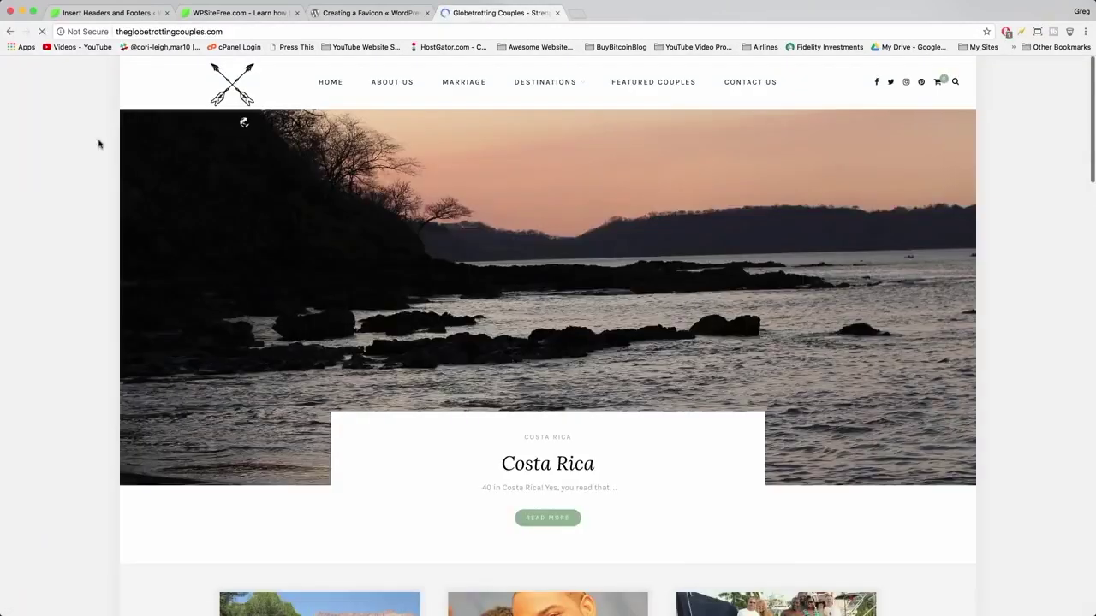
pyautogui.scroll(-5, 37, 191)
pyautogui.scroll(-4, 73, 275)
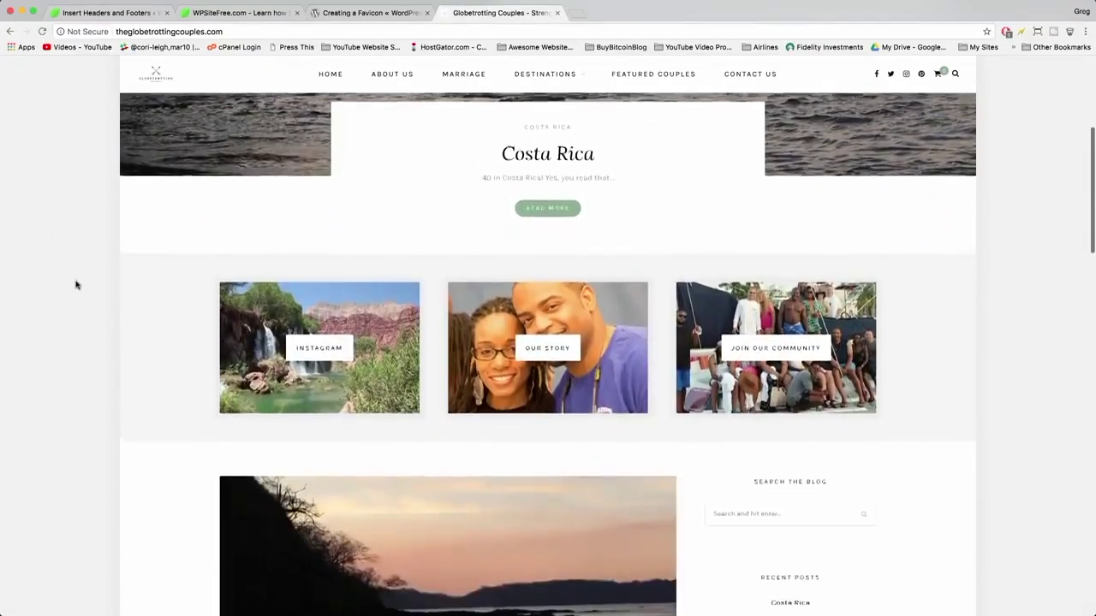
pyautogui.scroll(-8, 75, 285)
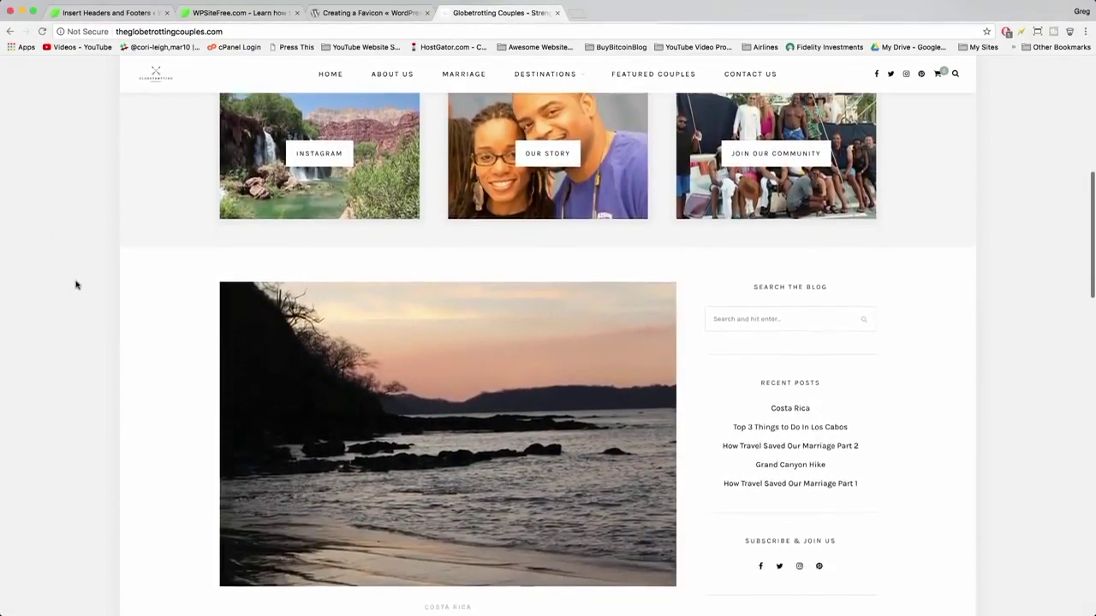
pyautogui.scroll(-5, 75, 285)
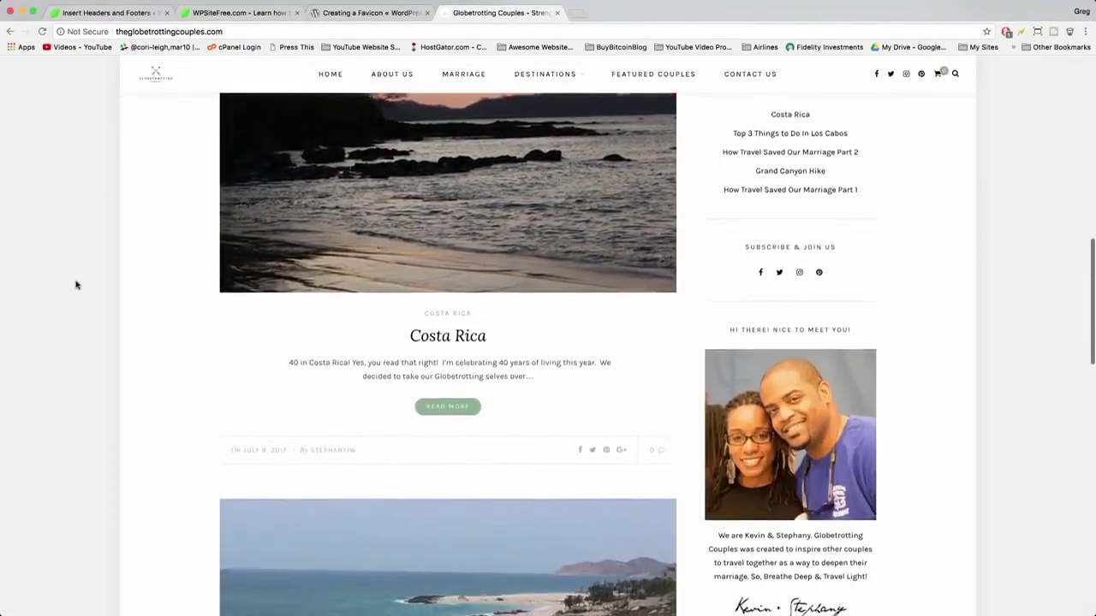
pyautogui.scroll(-2, 75, 285)
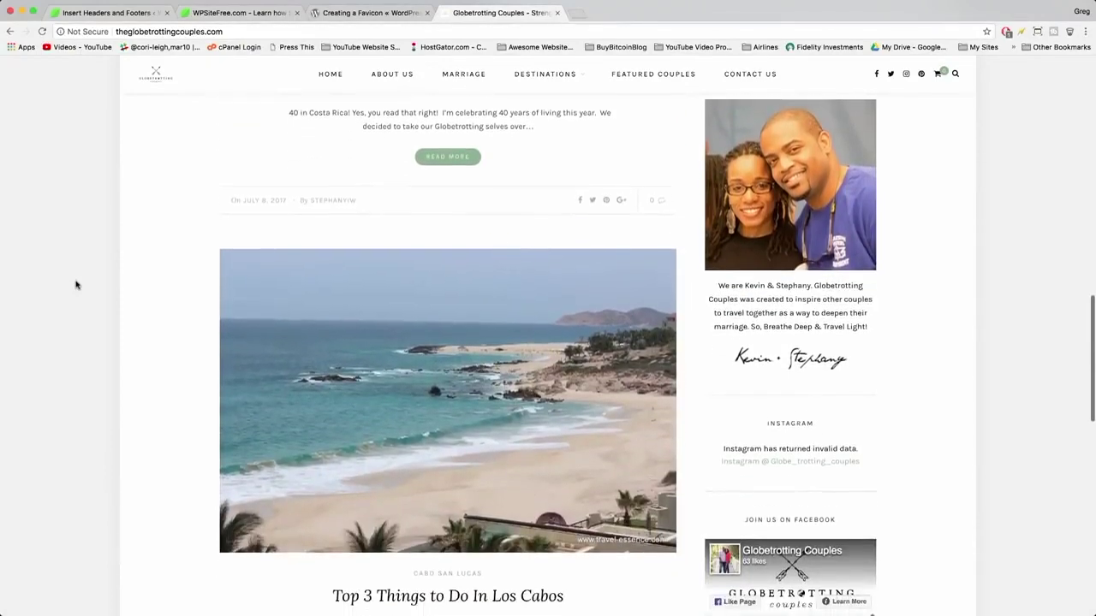
pyautogui.scroll(-2, 115, 303)
pyautogui.scroll(-7, 115, 303)
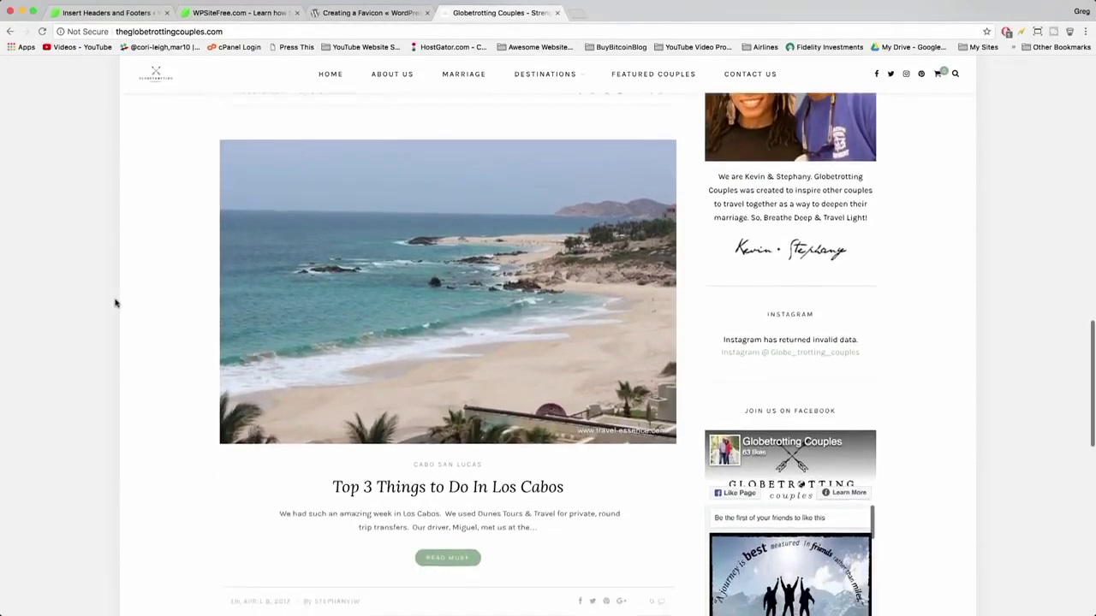
pyautogui.scroll(-10, 114, 303)
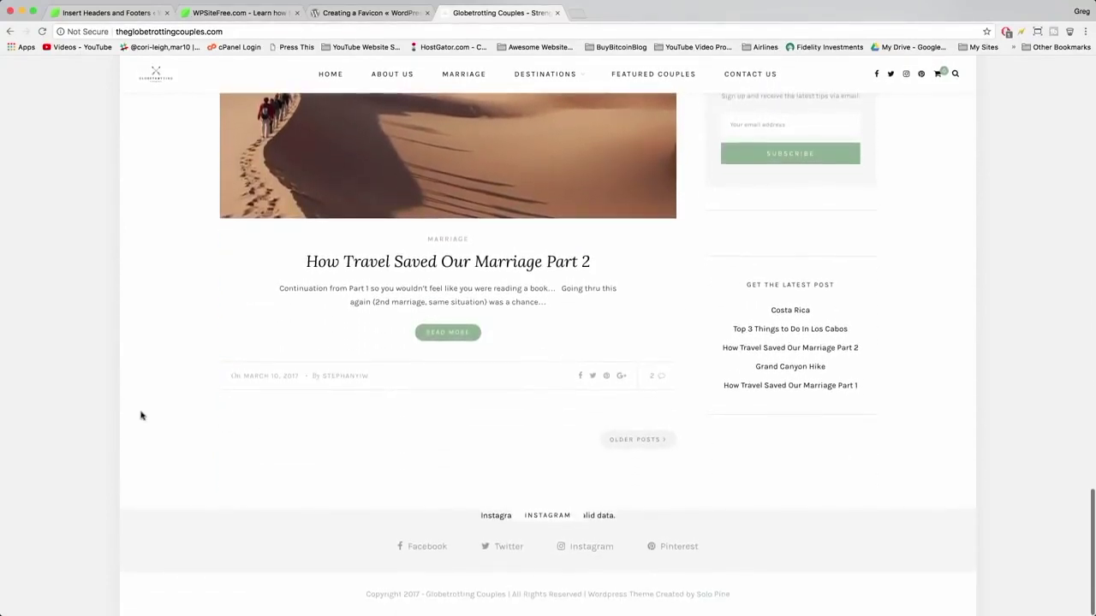
pyautogui.scroll(20, 179, 488)
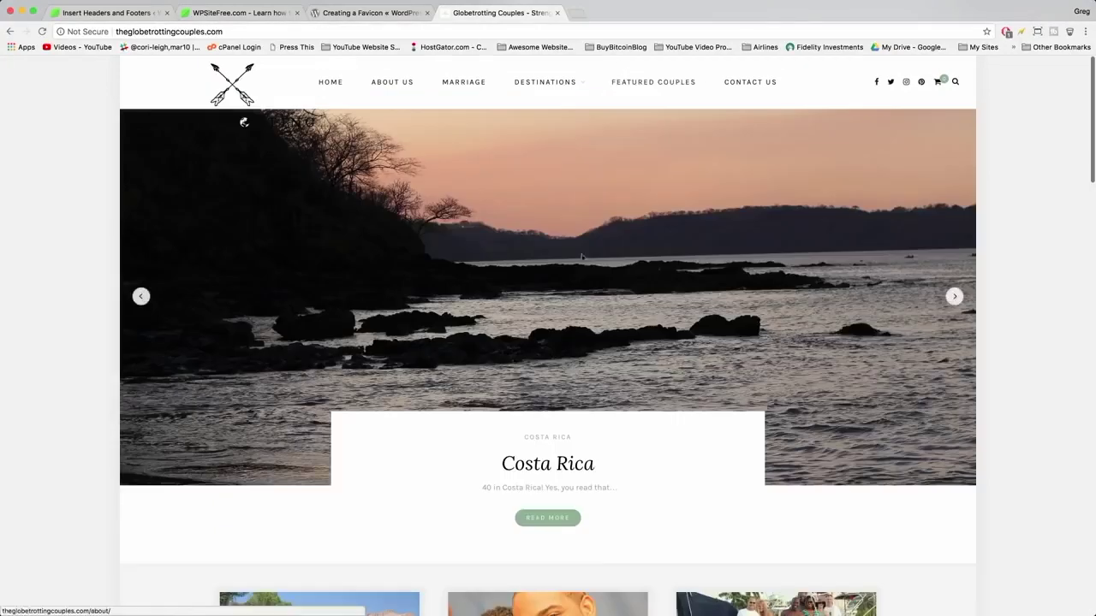
pyautogui.click(558, 13)
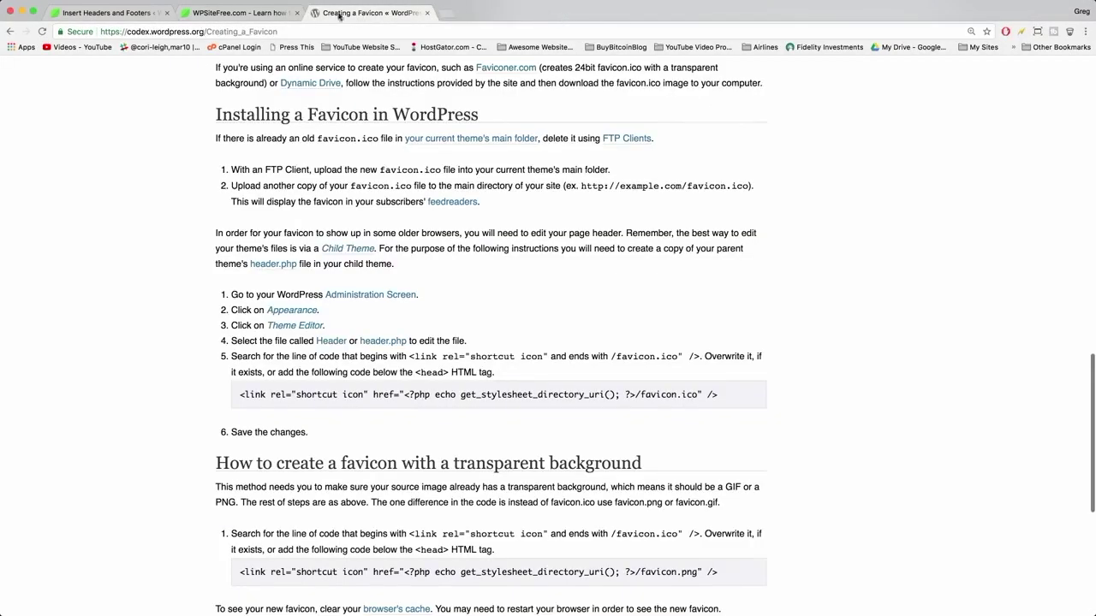
# Step: Open the showcase site's Submit Your Website form in a new tab, leaving Category at Coffee
pyautogui.click(447, 13)
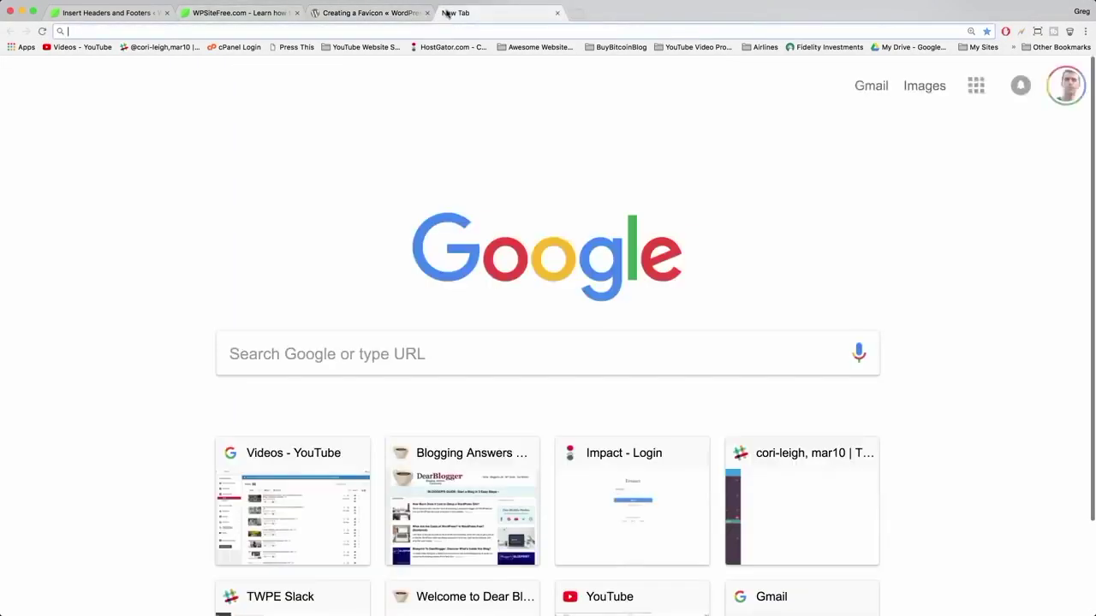
pyautogui.write('showcase.dearblogger.org')
pyautogui.press('Return')
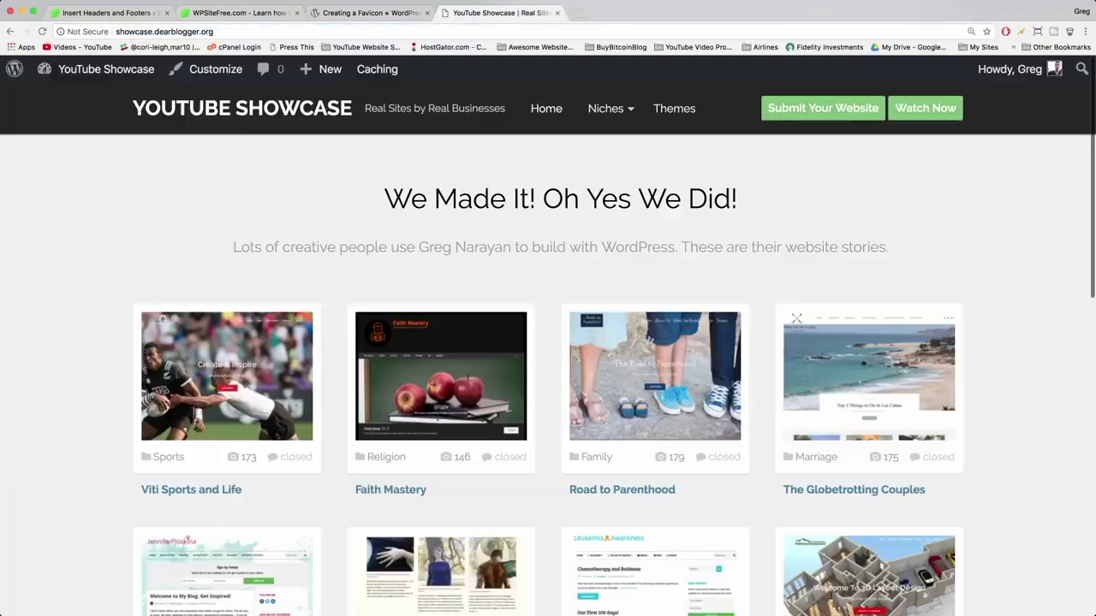
pyautogui.click(781, 112)
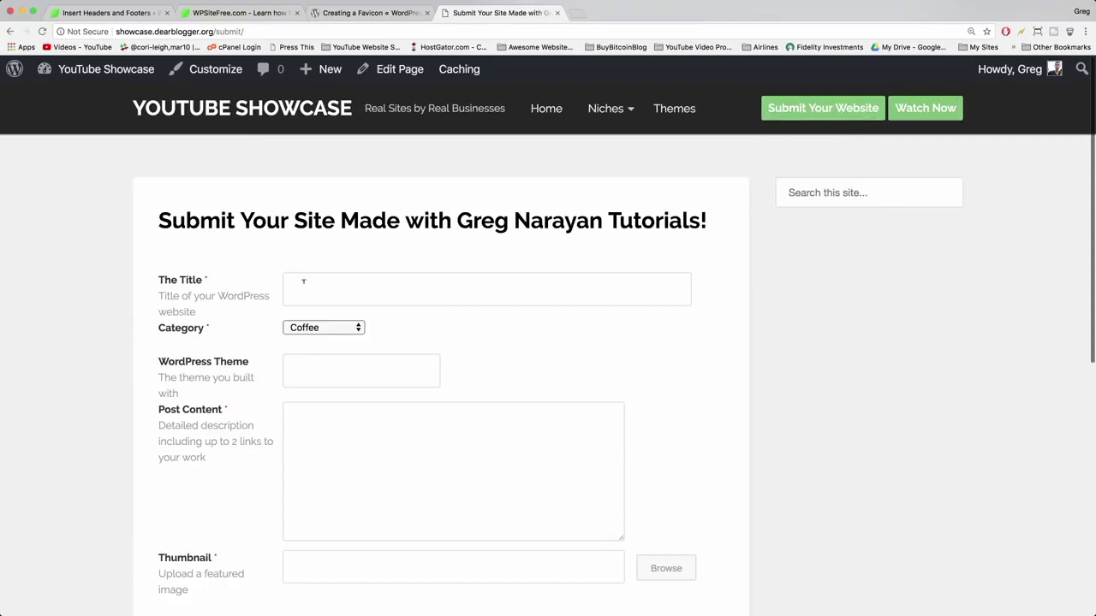
pyautogui.scroll(-3, 300, 286)
pyautogui.click(337, 231)
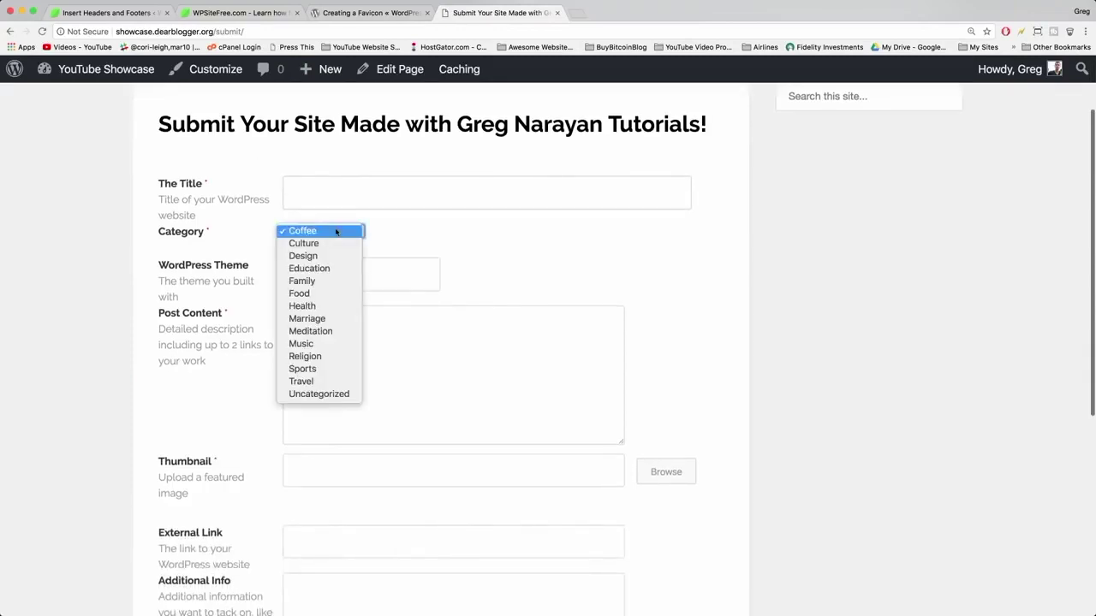
pyautogui.click(384, 279)
# Step: Step through the Theme, Post Content, Thumbnail, External Link, Additional Info and Image Gallery fields, then try Submit Your Work
pyautogui.click(349, 269)
pyautogui.scroll(-2, 244, 186)
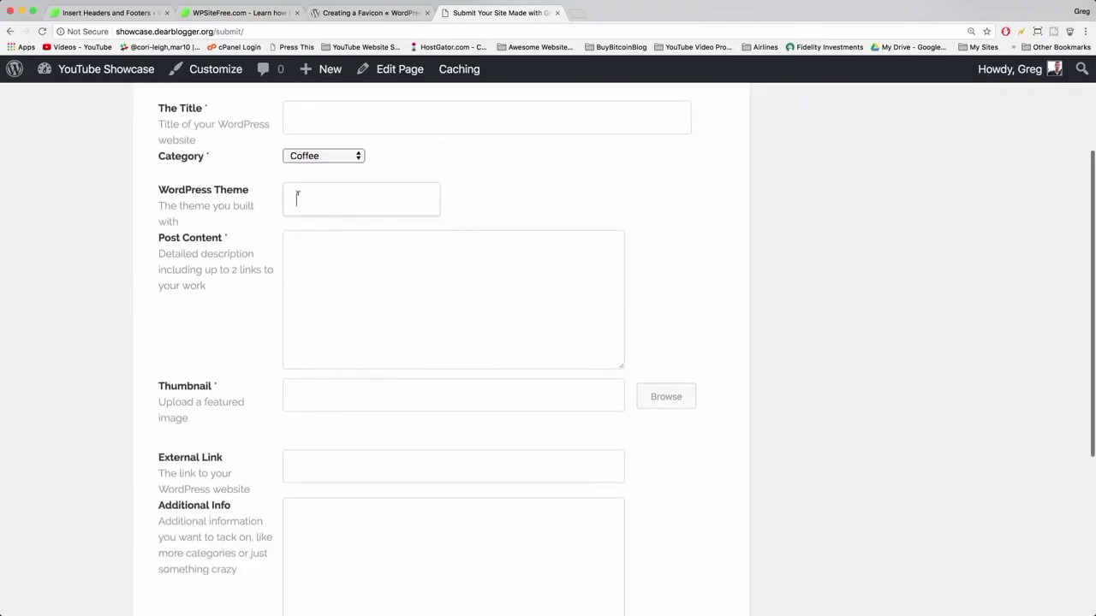
pyautogui.scroll(-2, 298, 195)
pyautogui.click(303, 202)
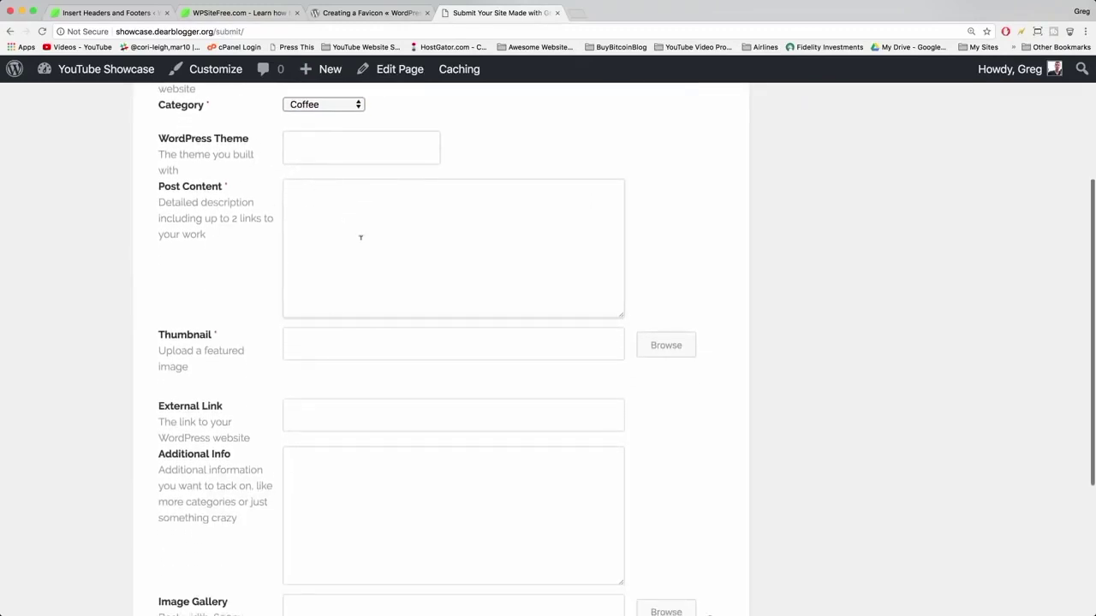
pyautogui.scroll(-3, 310, 219)
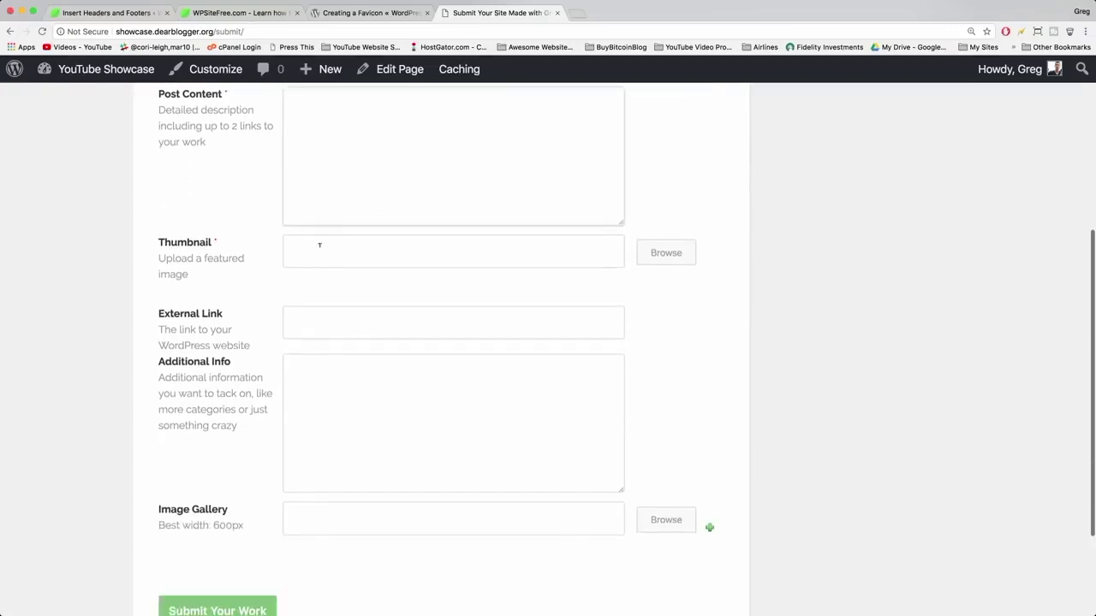
pyautogui.click(301, 248)
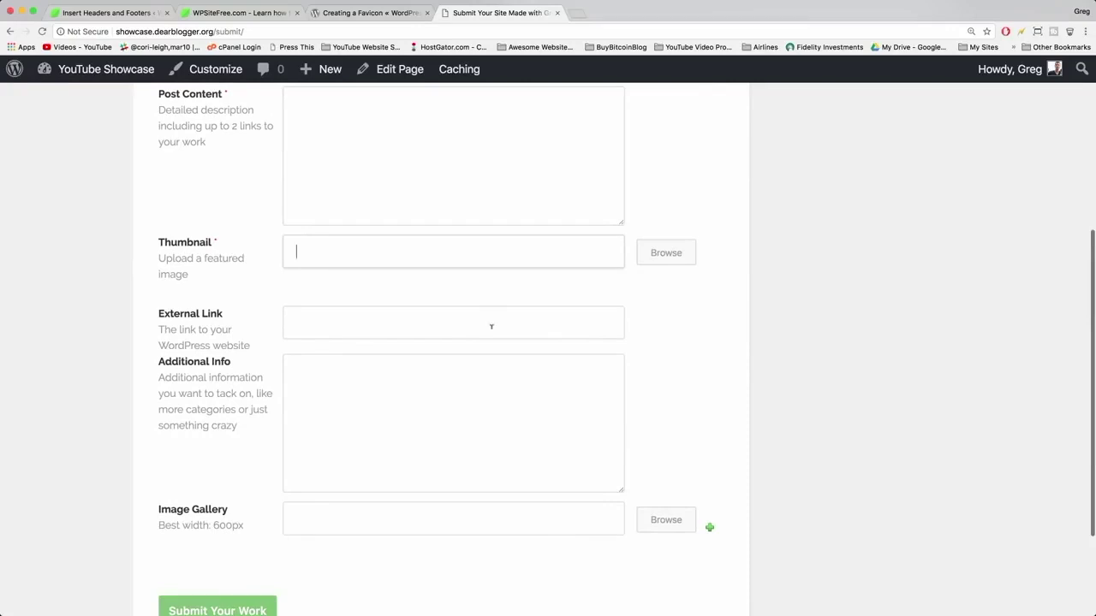
pyautogui.click(491, 326)
pyautogui.click(413, 403)
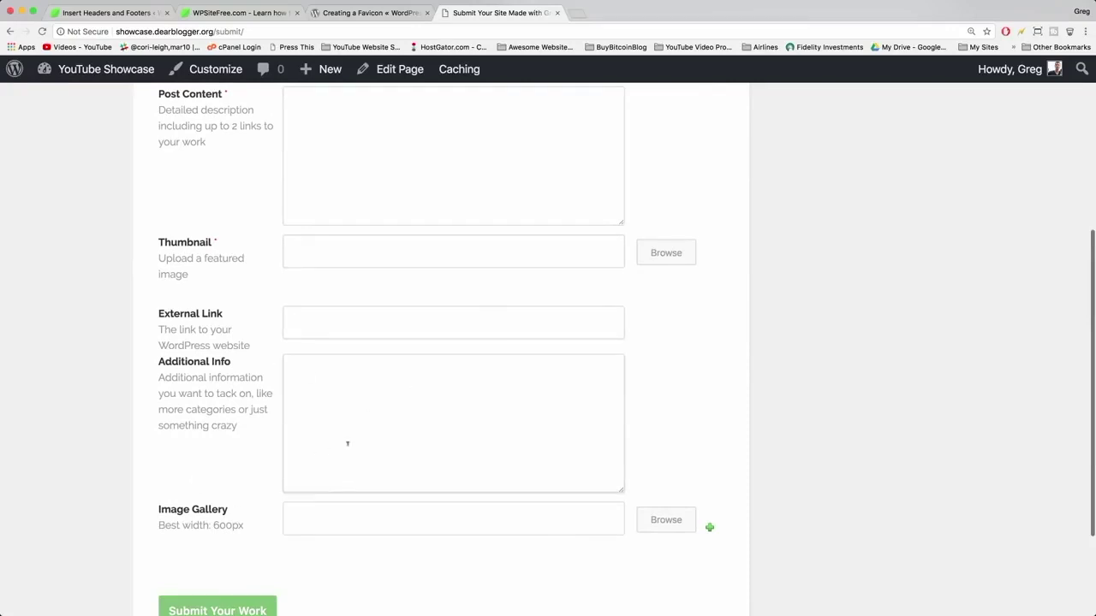
pyautogui.scroll(-3, 375, 416)
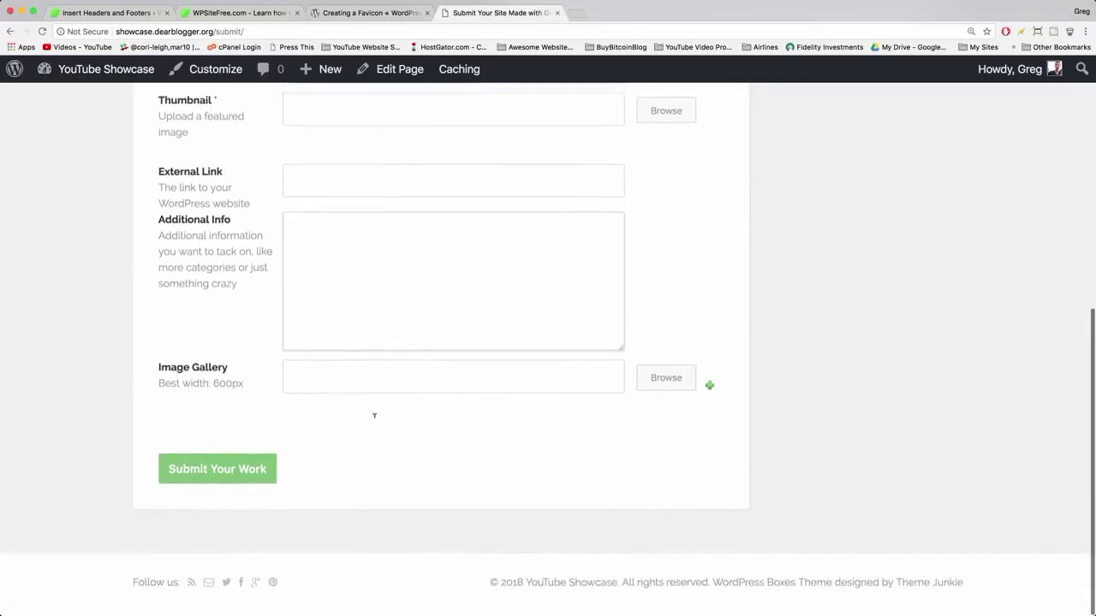
pyautogui.click(337, 379)
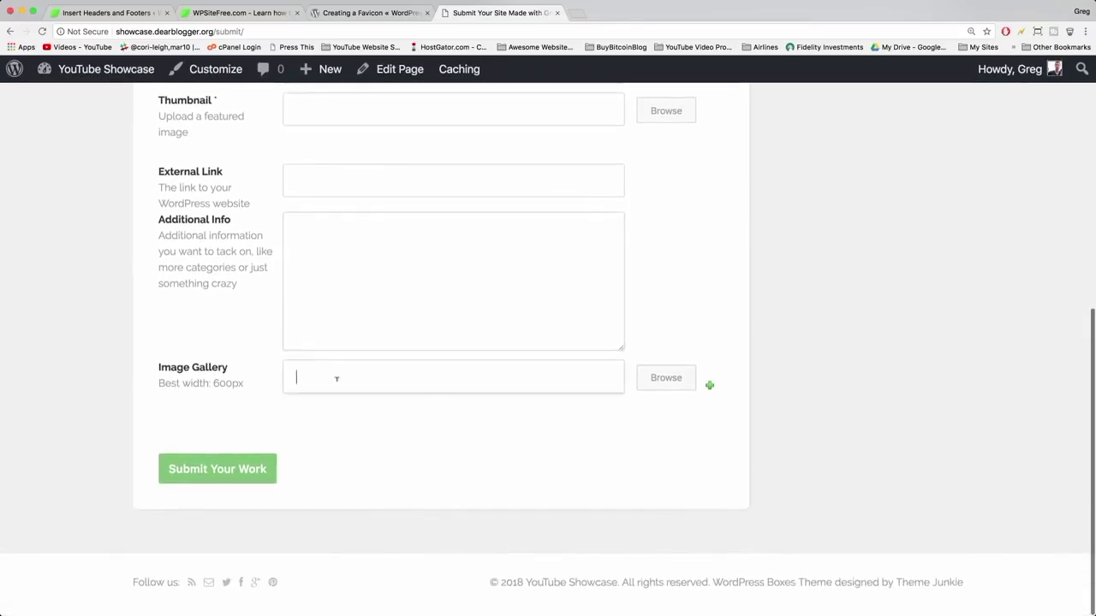
pyautogui.click(226, 461)
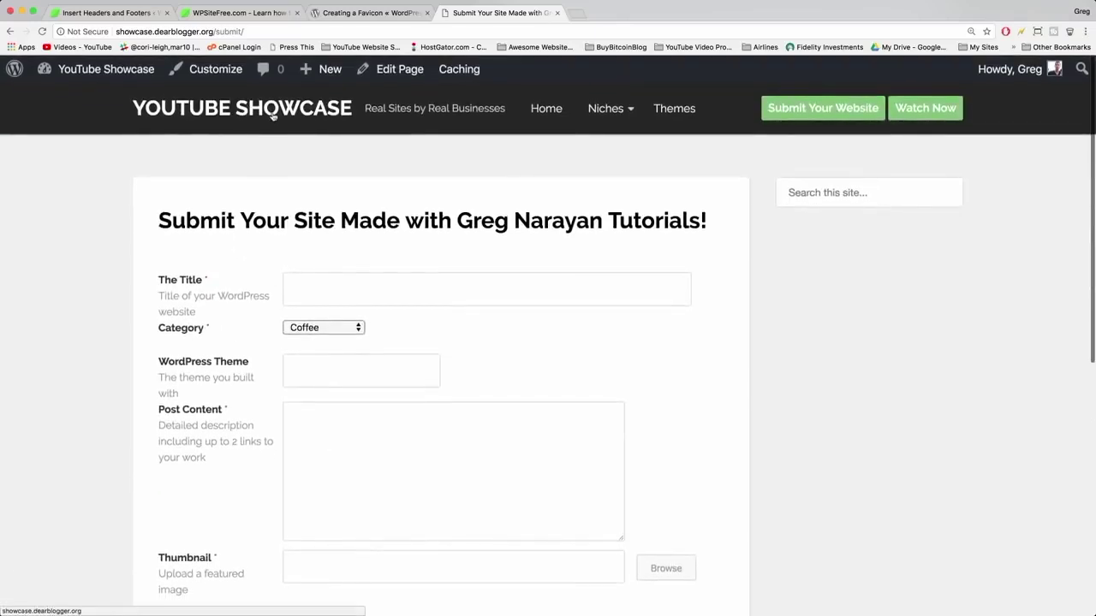
# Step: Return to the YouTube Showcase home grid and browse down the example sites
pyautogui.click(273, 116)
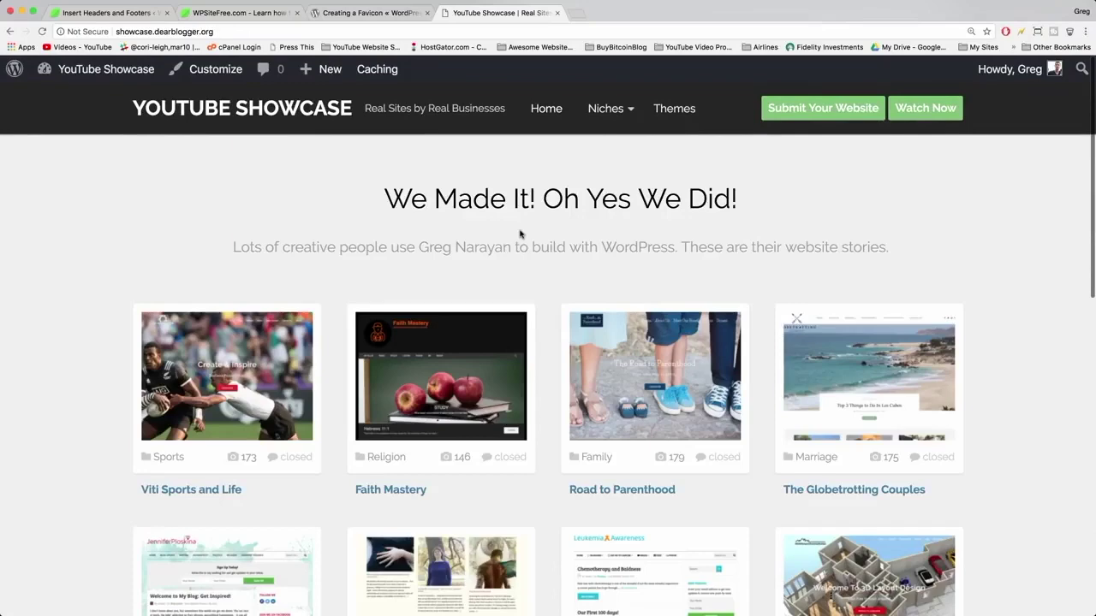
pyautogui.scroll(-6, 452, 249)
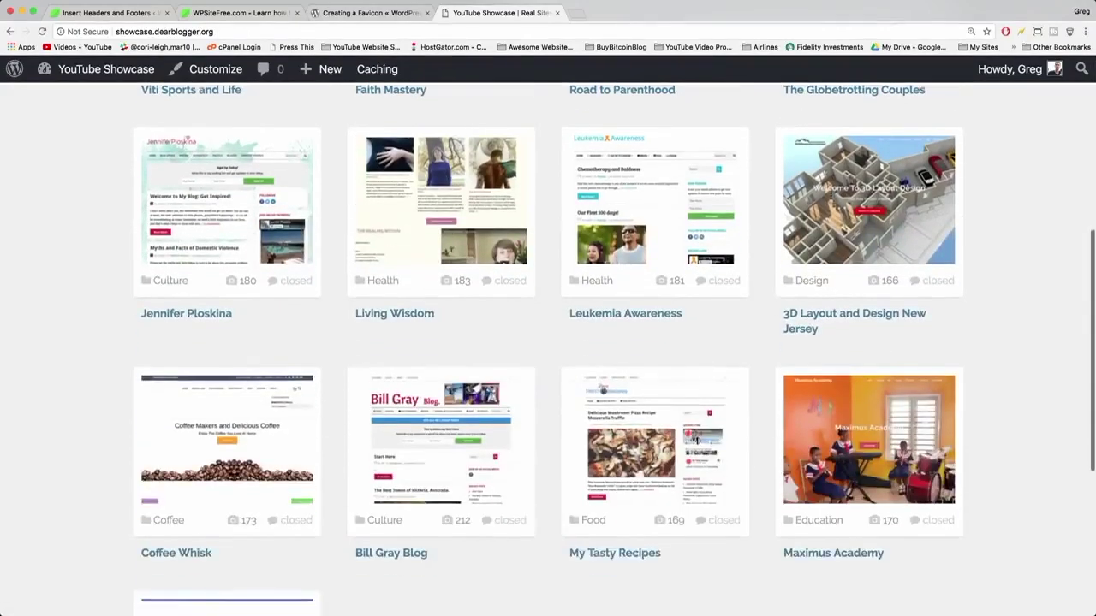
pyautogui.scroll(-3, 460, 259)
pyautogui.scroll(10, 588, 420)
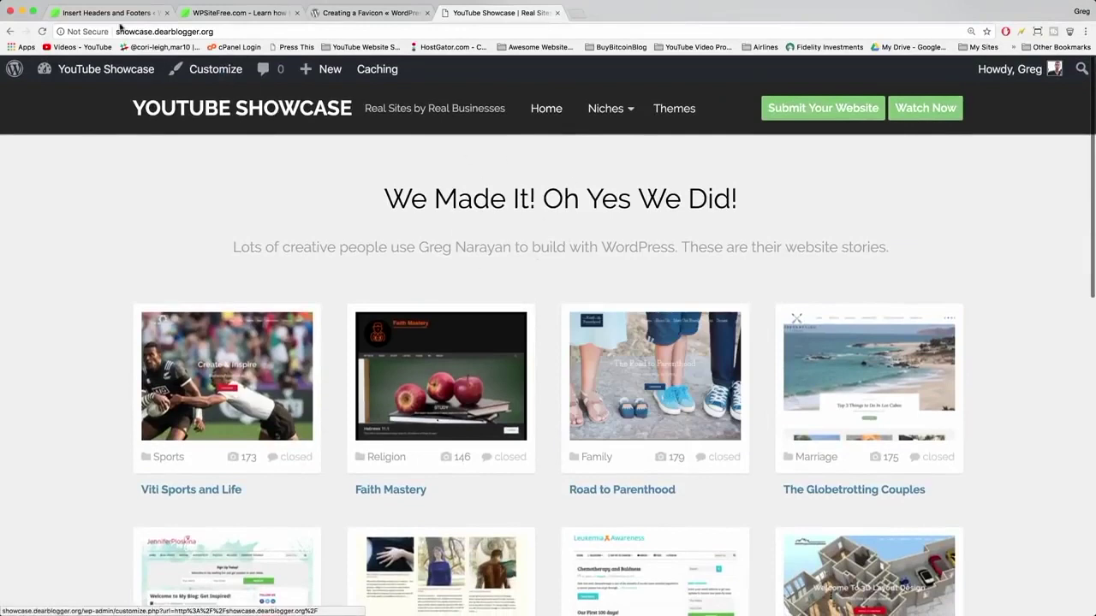
# Step: Back on the WPSiteFree.com home page, advance the hero slider to the About surfer slide
pyautogui.click(255, 11)
pyautogui.scroll(-5, 913, 253)
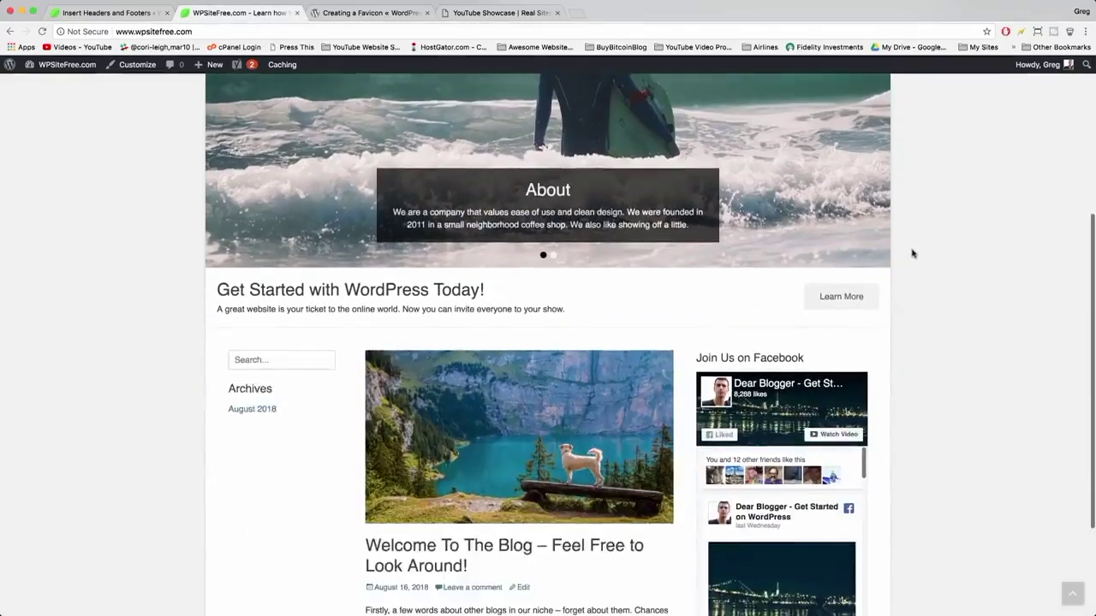
pyautogui.scroll(5, 927, 487)
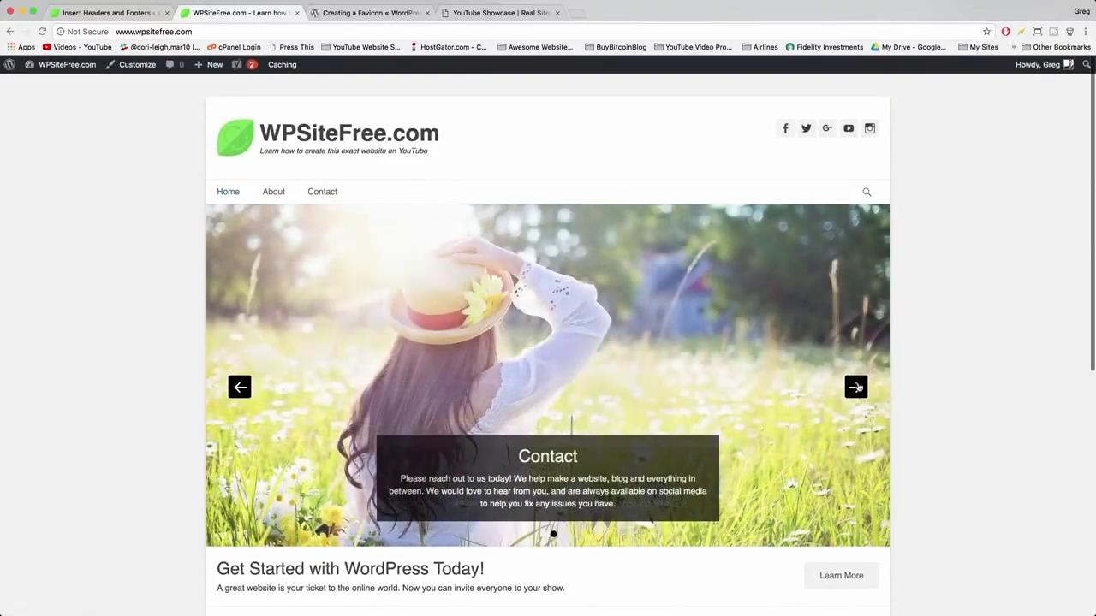
pyautogui.click(856, 387)
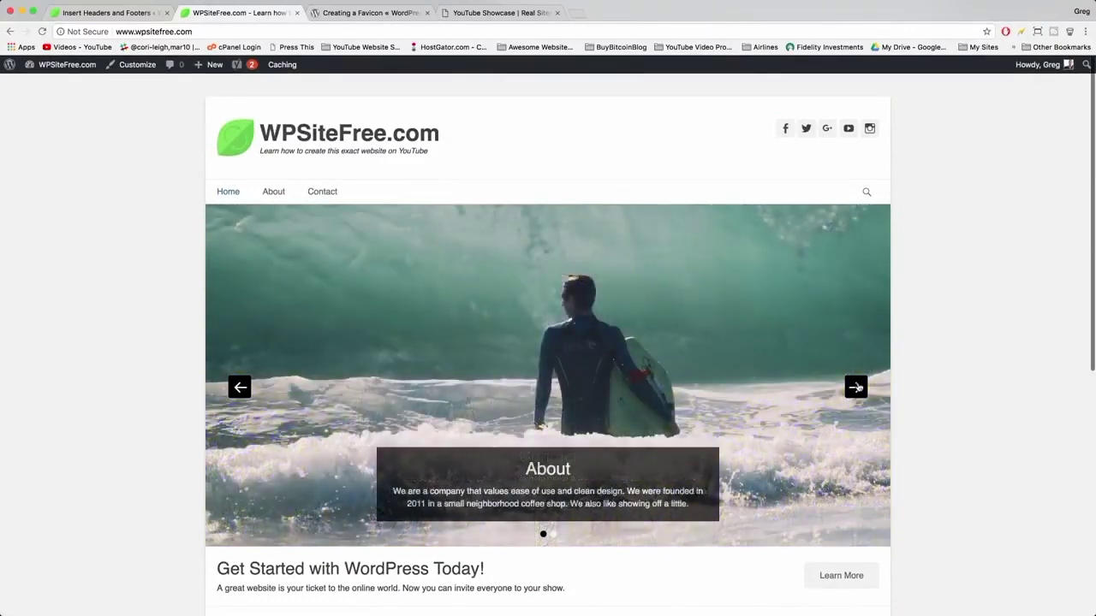